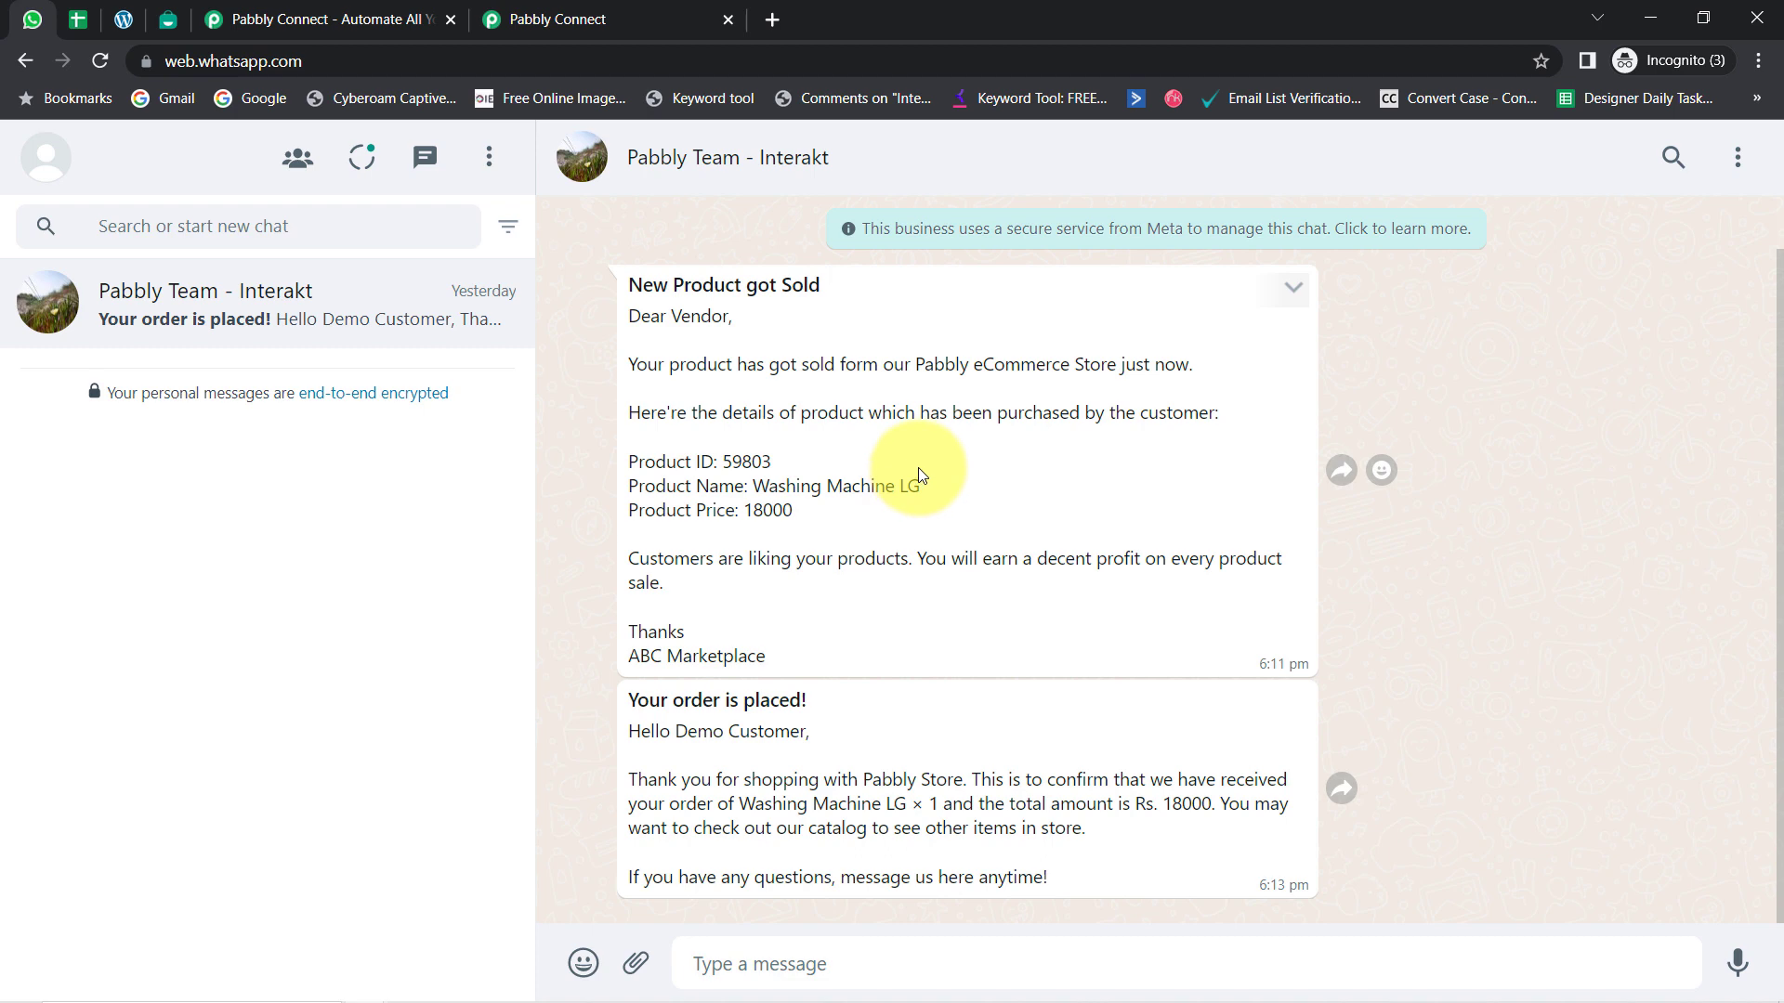
Examine the product-sold message to the vendor and the order confirmation to the customer in the Pabbly Team - Interakt chat
{"action": "left_click_drag", "start_coordinate": [653, 284], "coordinate": [756, 671]}
{"action": "left_click_drag", "start_coordinate": [653, 699], "coordinate": [955, 877]}
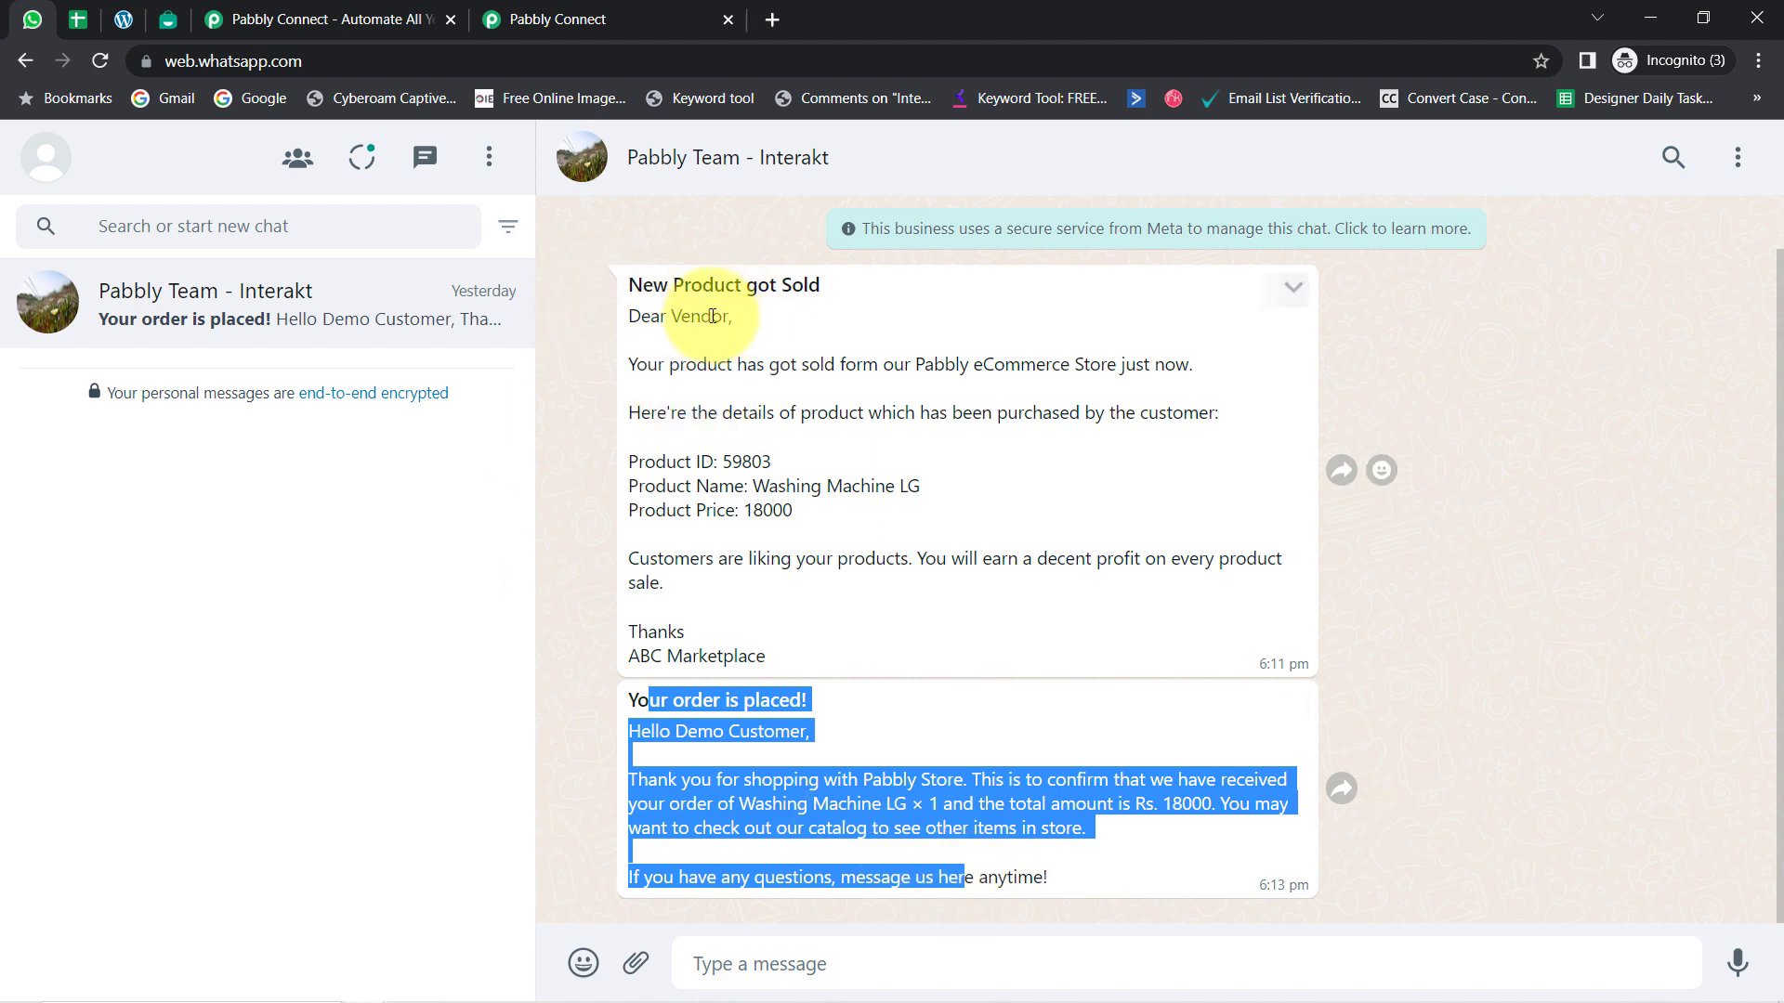
{"action": "left_click_drag", "start_coordinate": [660, 316], "coordinate": [761, 327]}
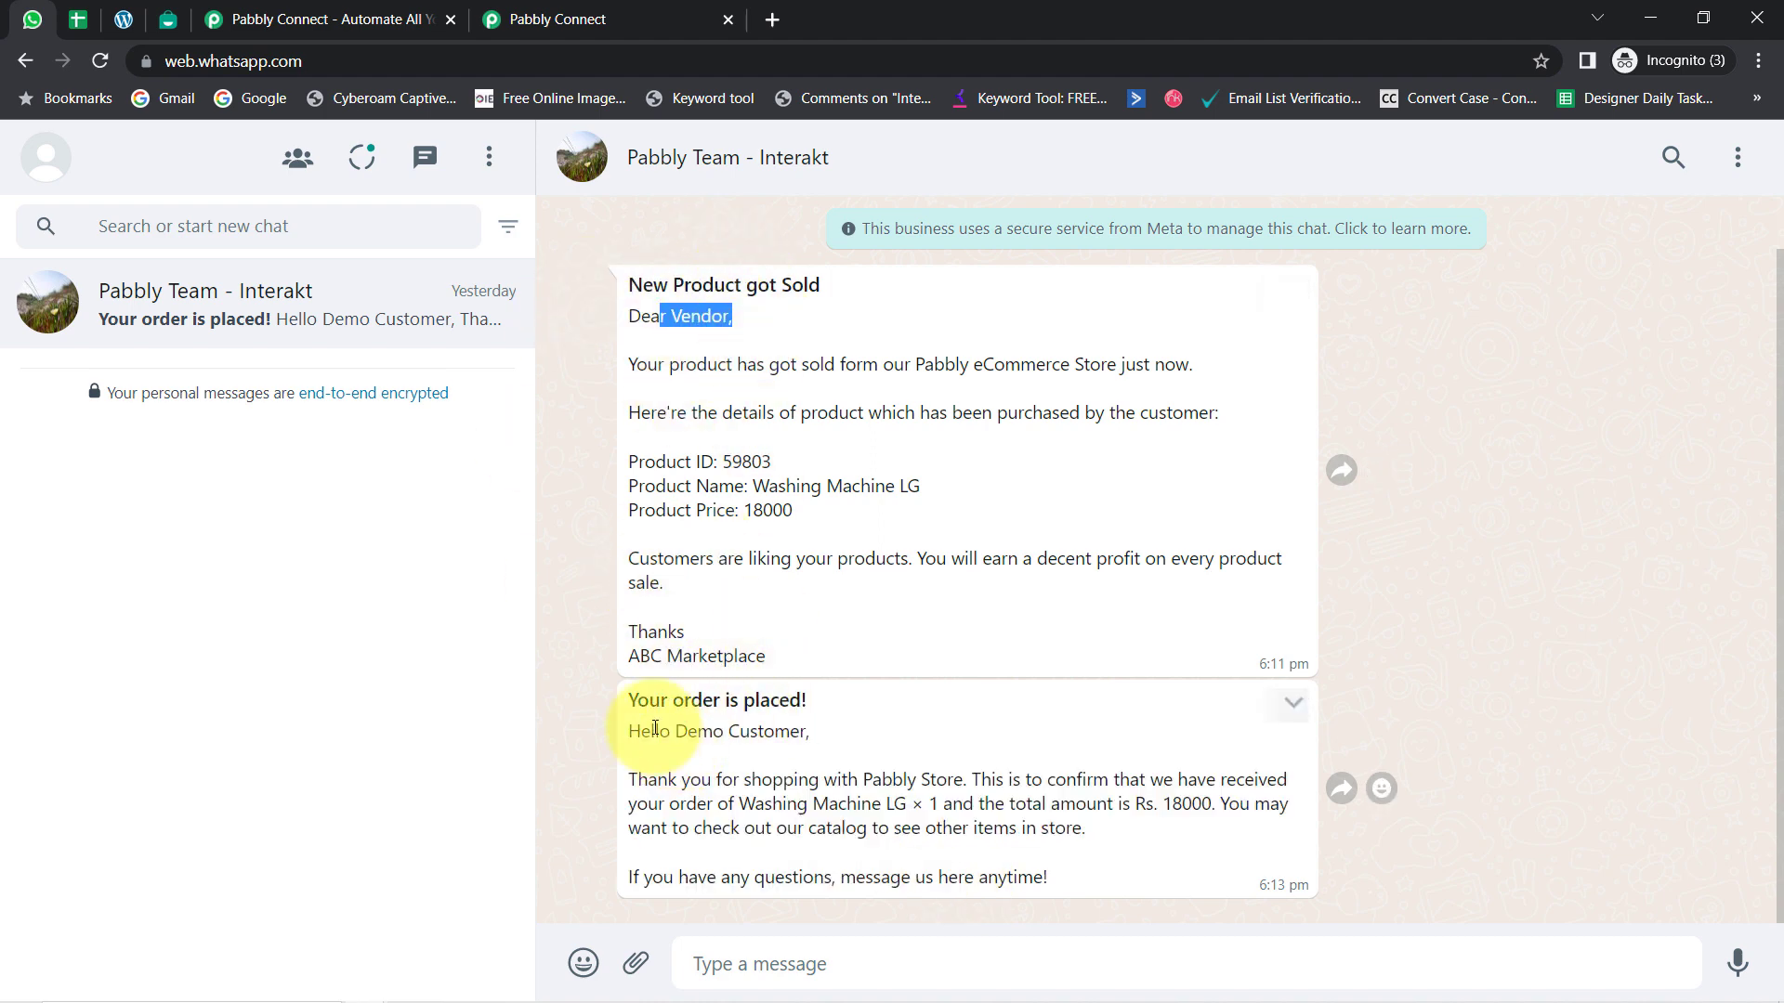
{"action": "left_click_drag", "start_coordinate": [655, 728], "coordinate": [847, 742]}
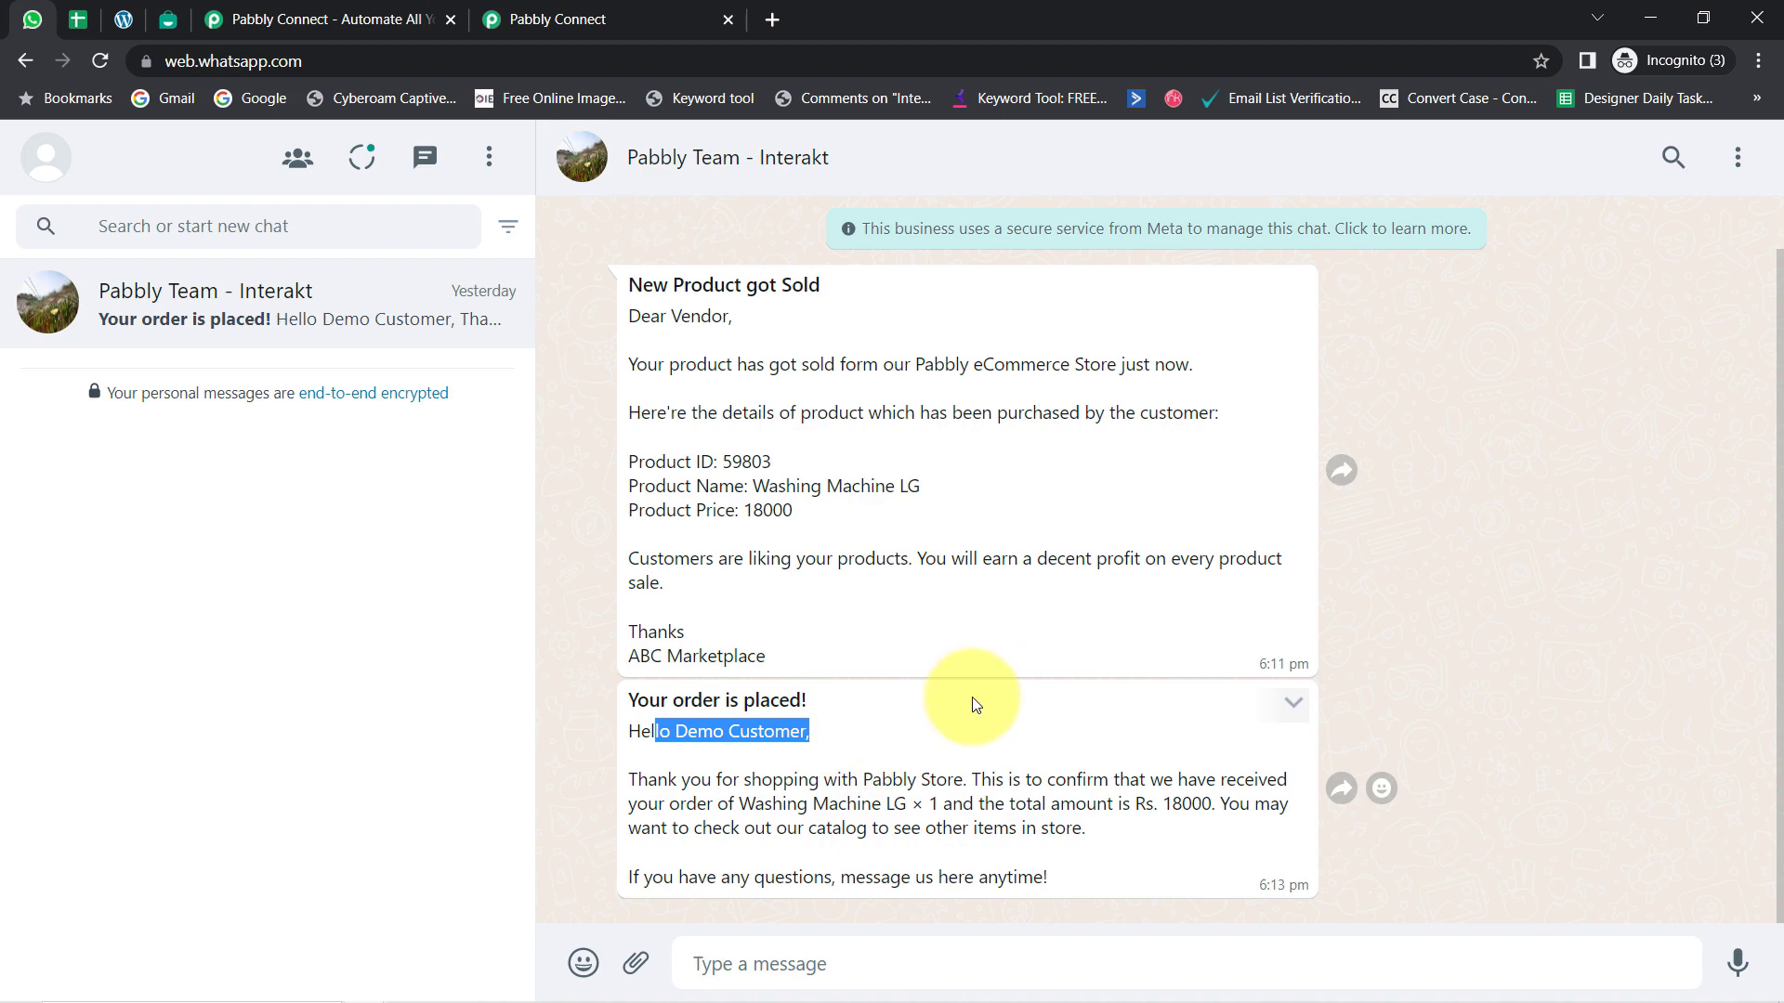
Switch to Interakt to view its WhatsApp template library, and look over the WooCommerce store's product list in WordPress
{"action": "left_click", "coordinate": [166, 19]}
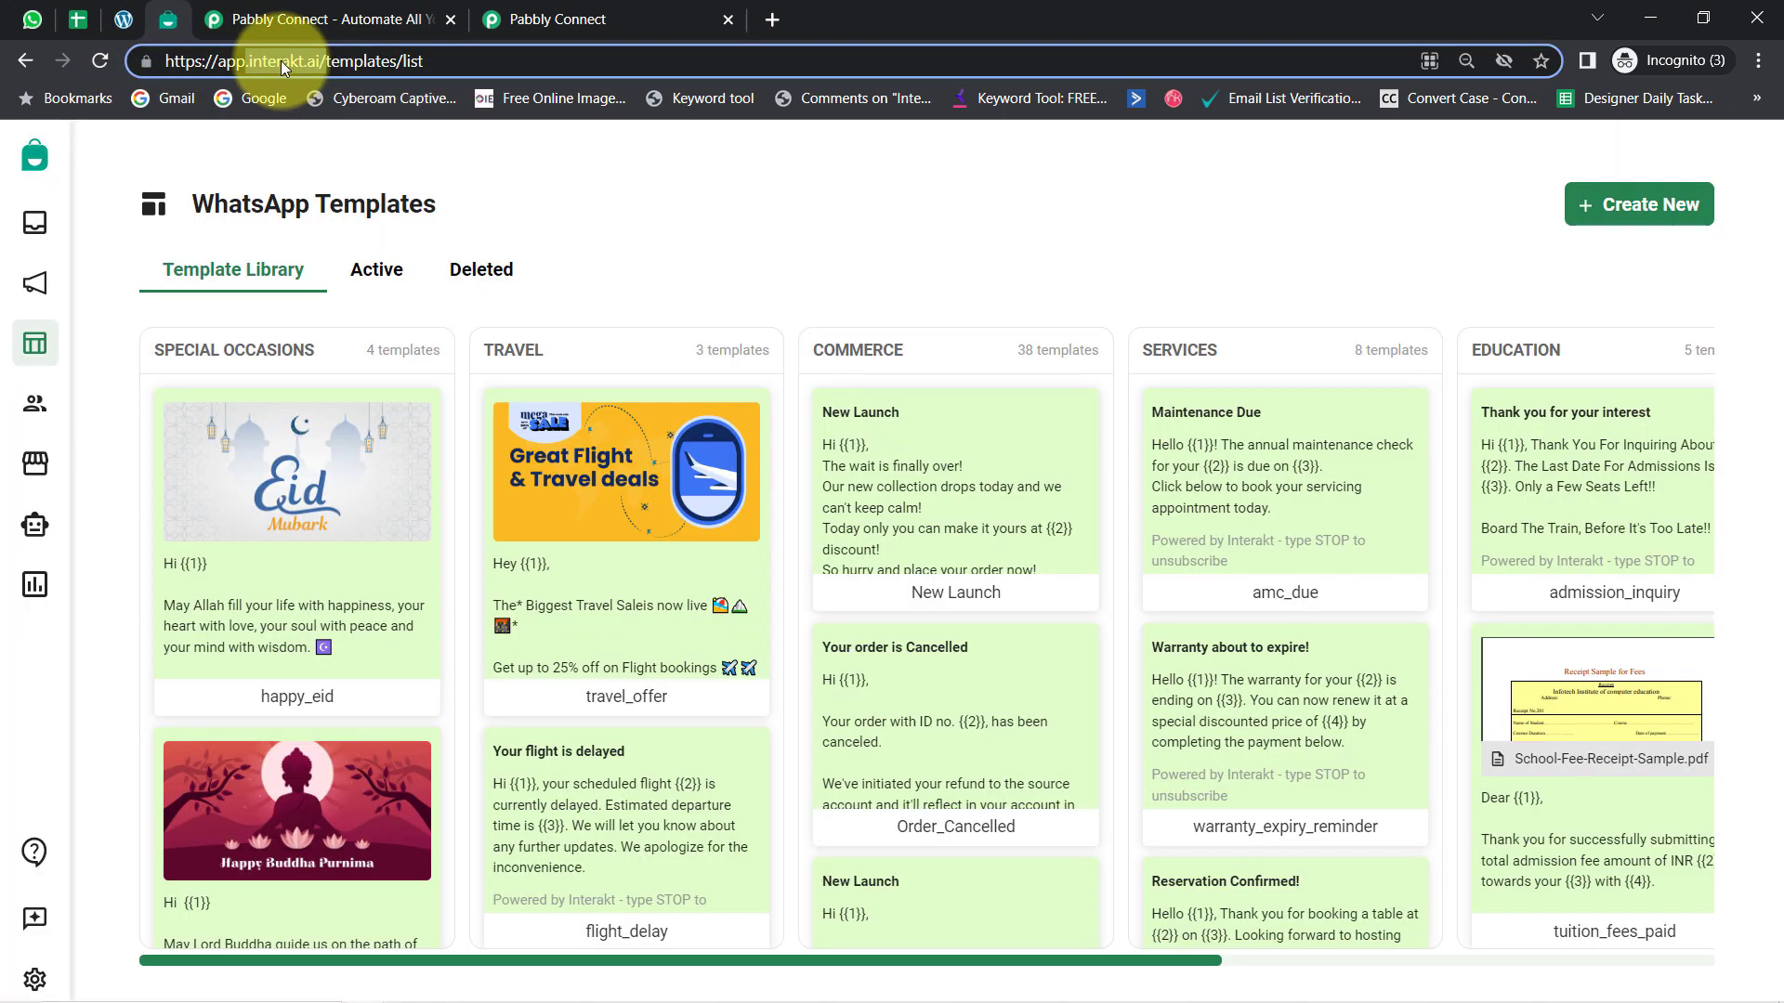
{"action": "double_click", "coordinate": [275, 61]}
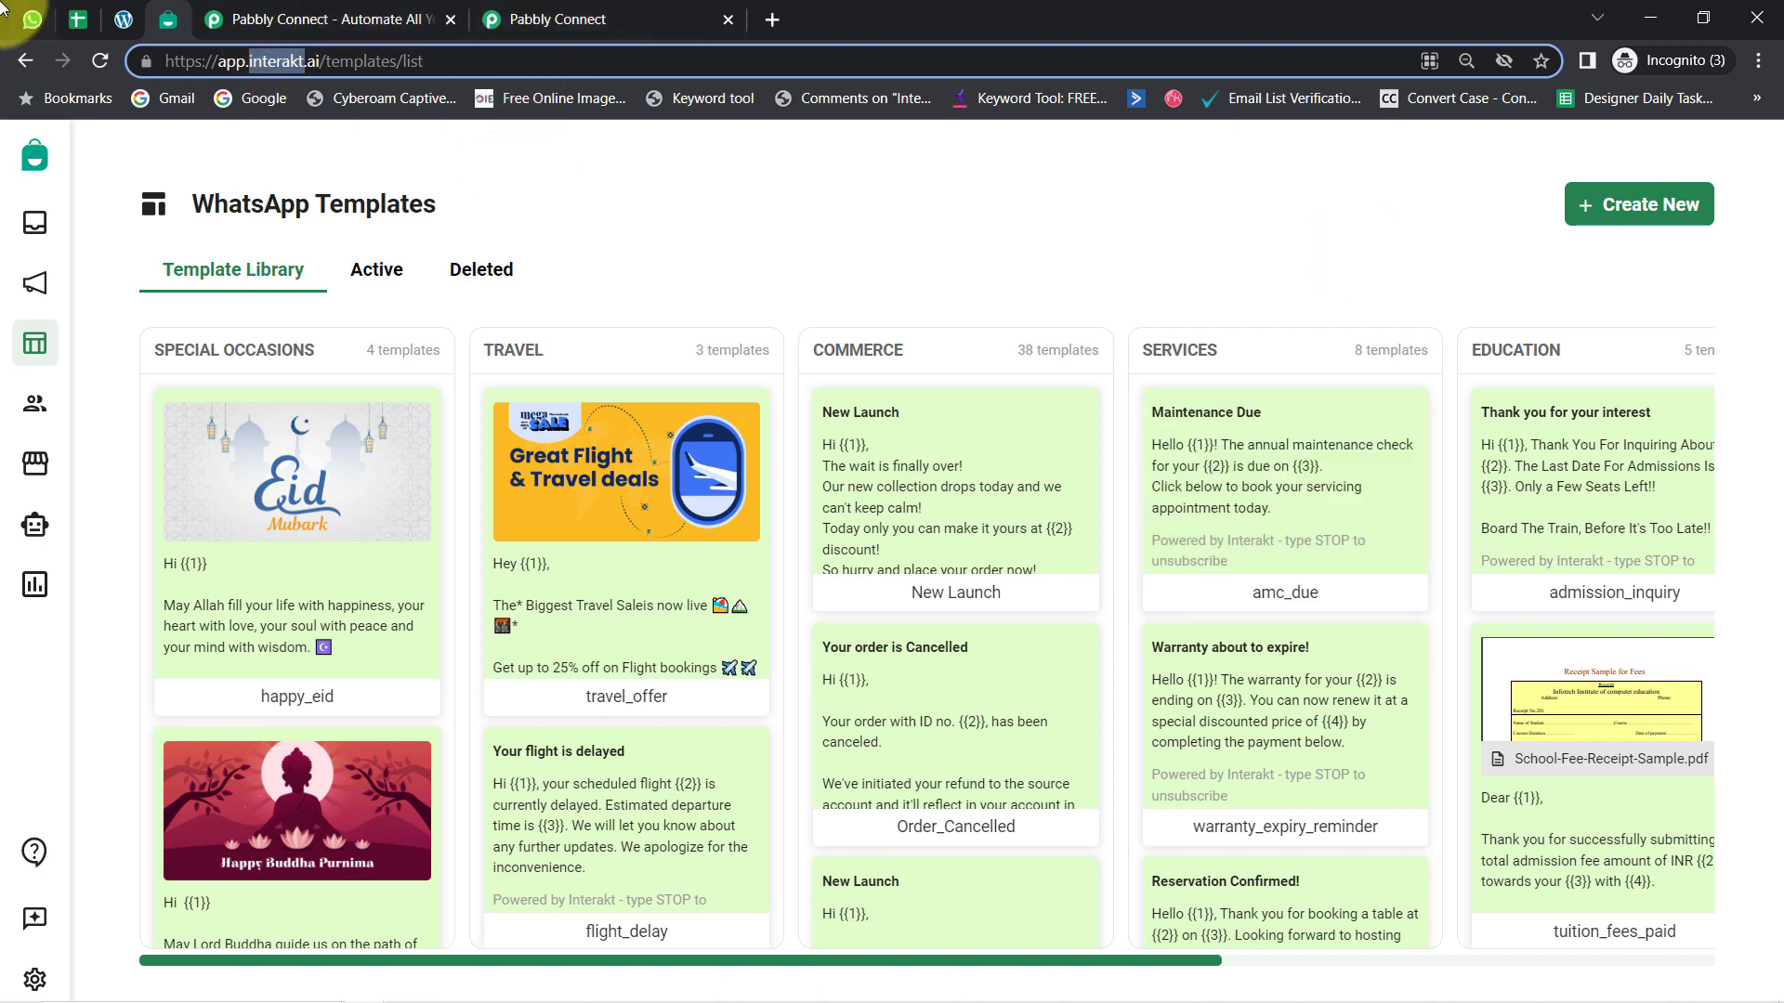
{"action": "left_click", "coordinate": [124, 19]}
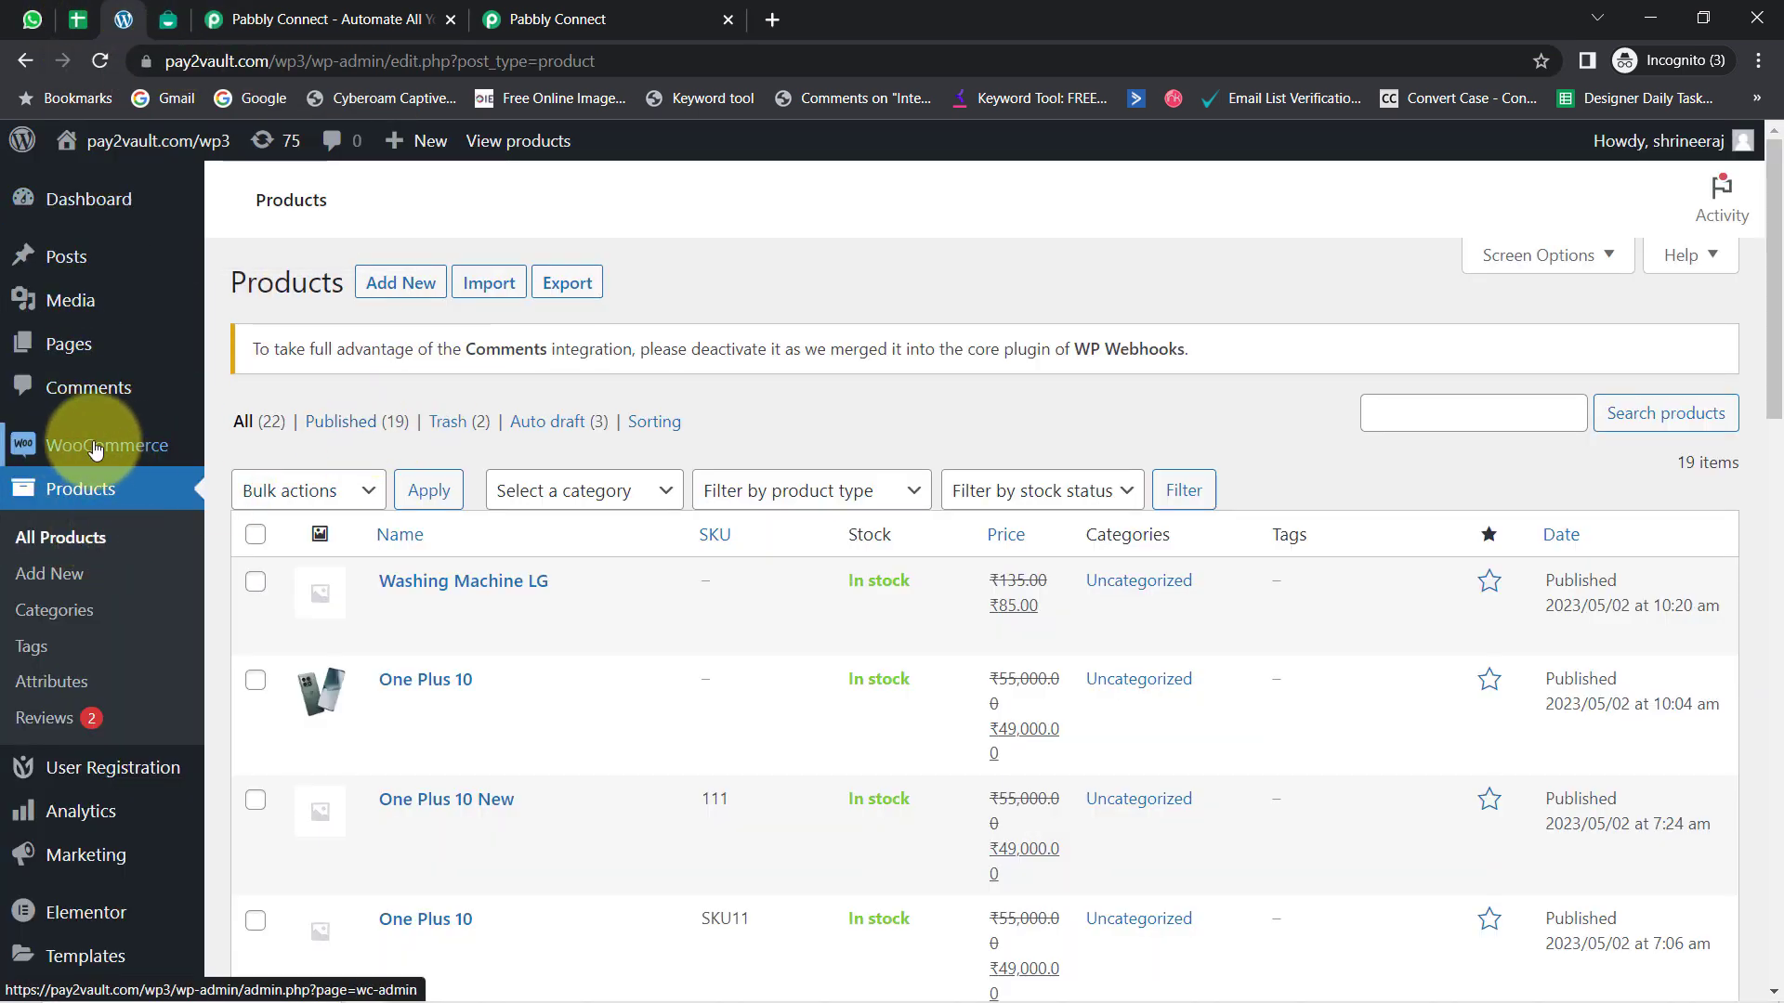
{"action": "mouse_move", "coordinate": [107, 462]}
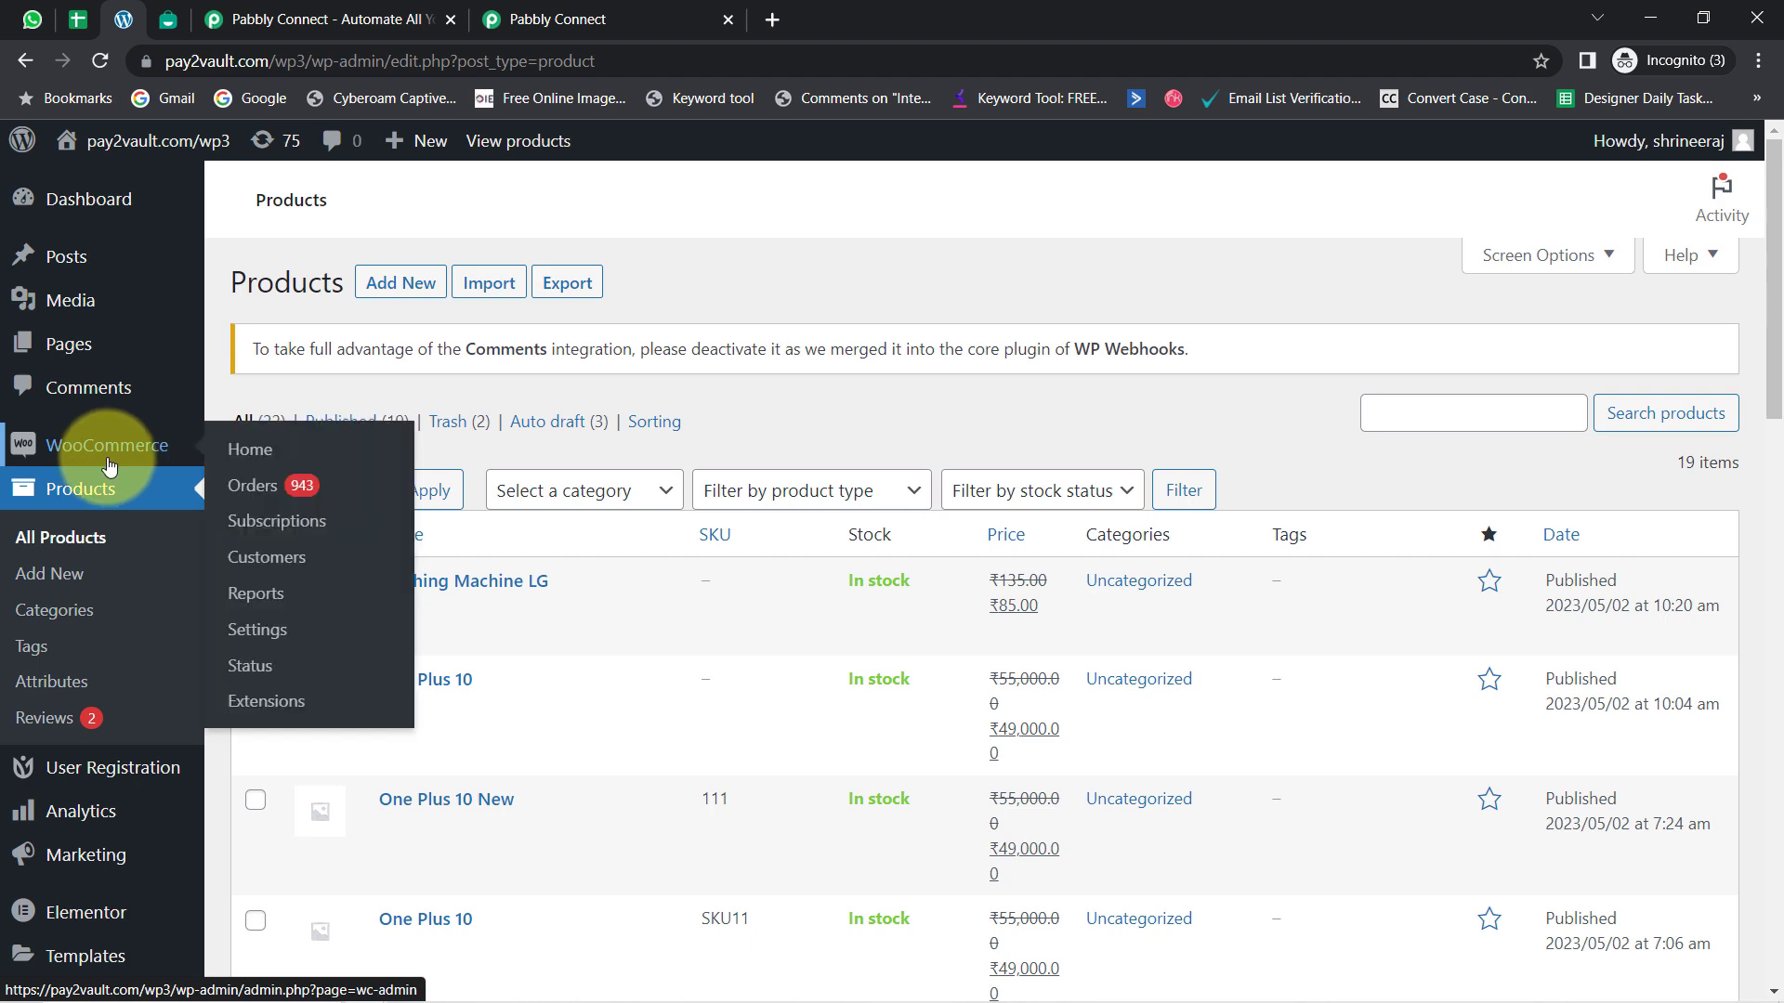
Review the Product Details spreadsheet in Google Sheets, checking the rows and contact details for vendors Pabbly, CreativeHub and Sonny Industries
{"action": "left_click", "coordinate": [79, 21]}
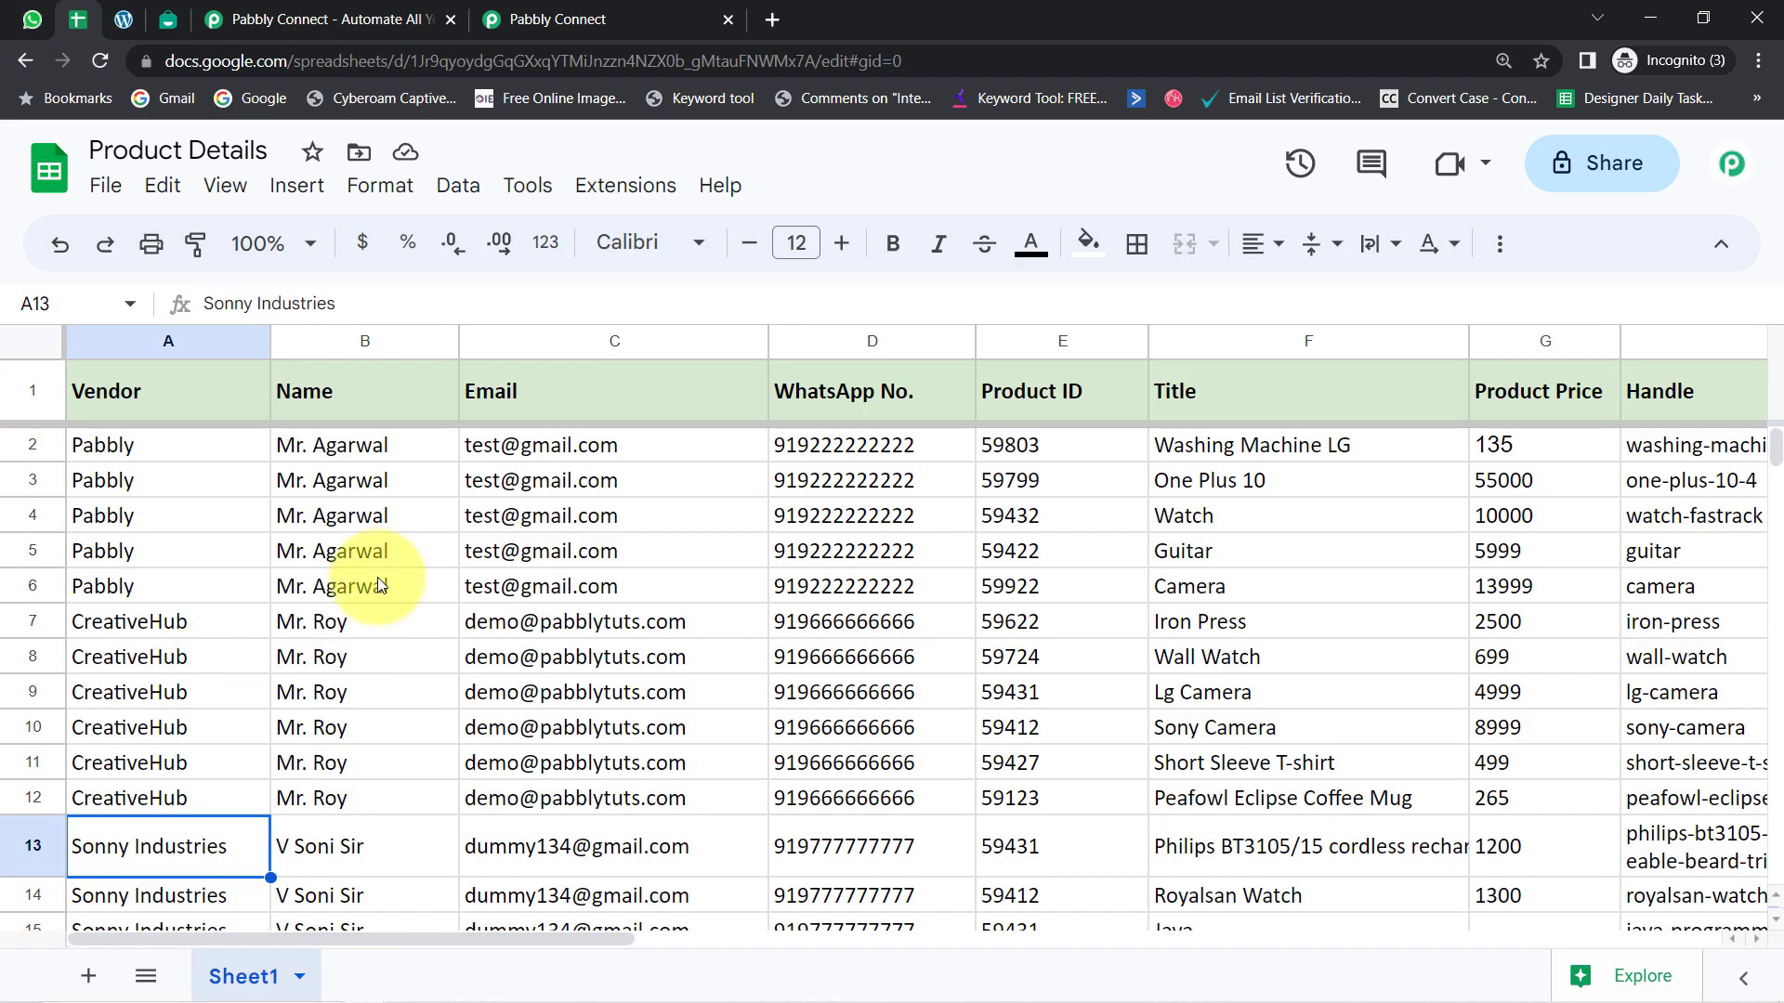
{"action": "left_click", "coordinate": [304, 517]}
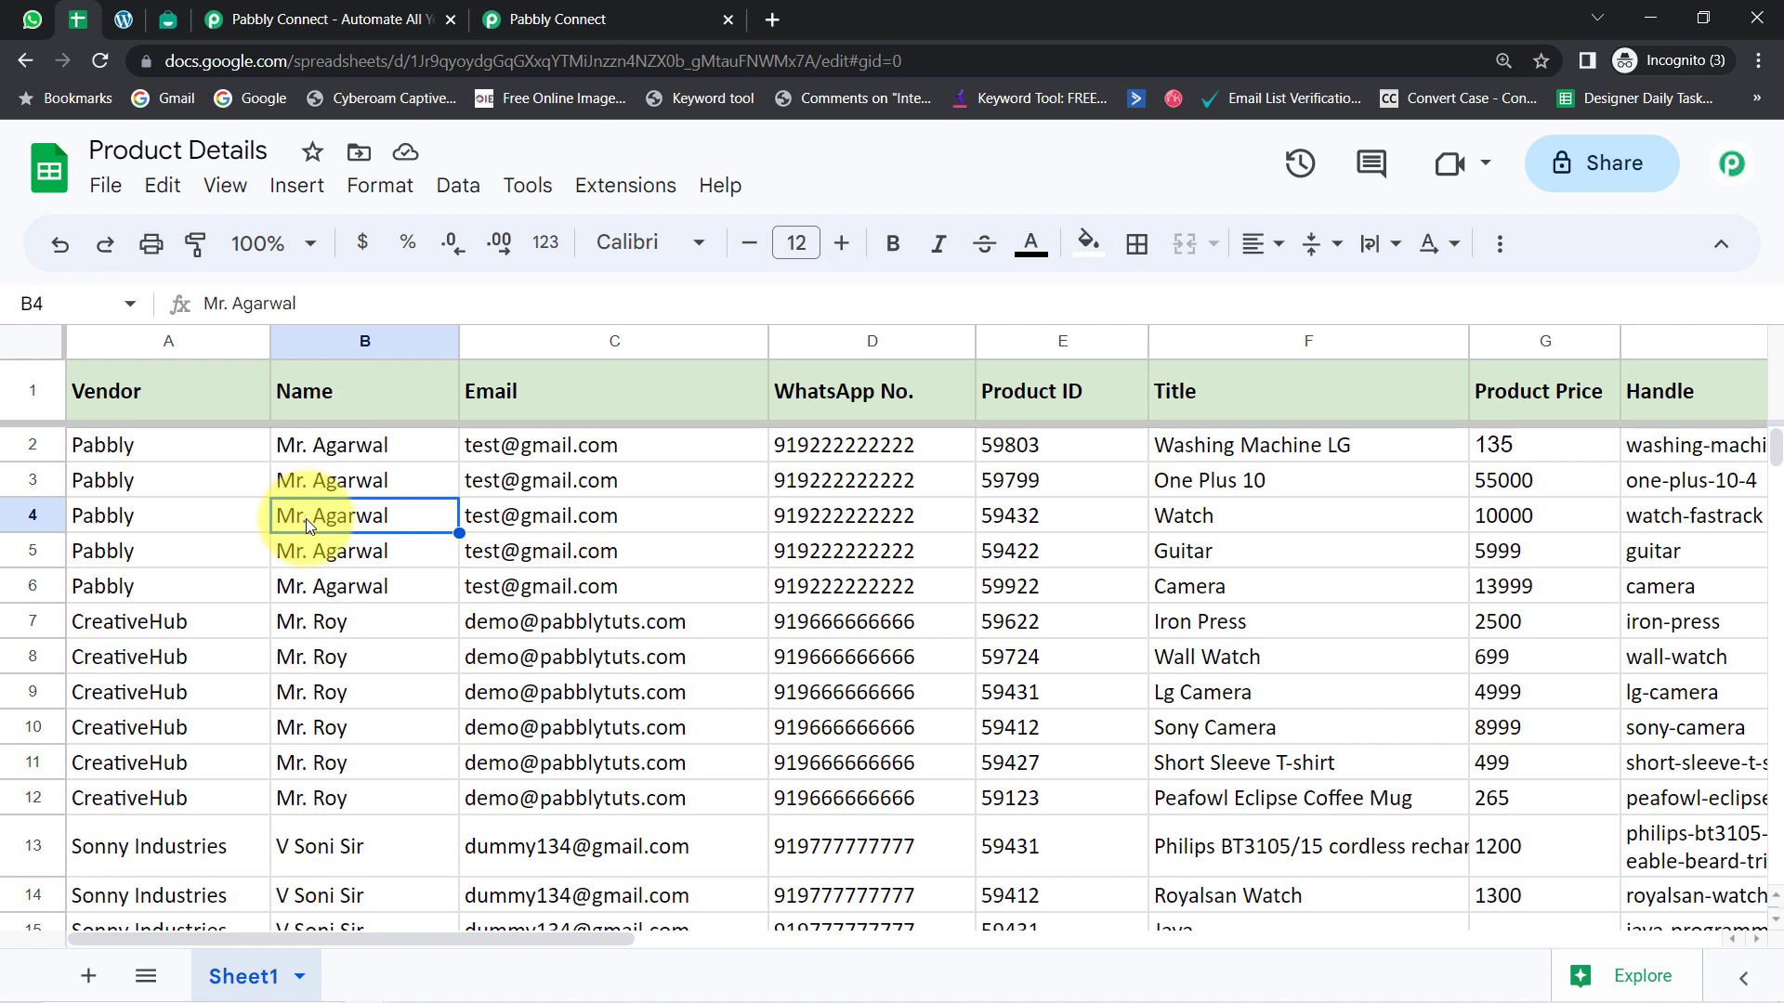
{"action": "left_click", "coordinate": [166, 518]}
{"action": "left_click", "coordinate": [137, 667]}
{"action": "left_click", "coordinate": [104, 847]}
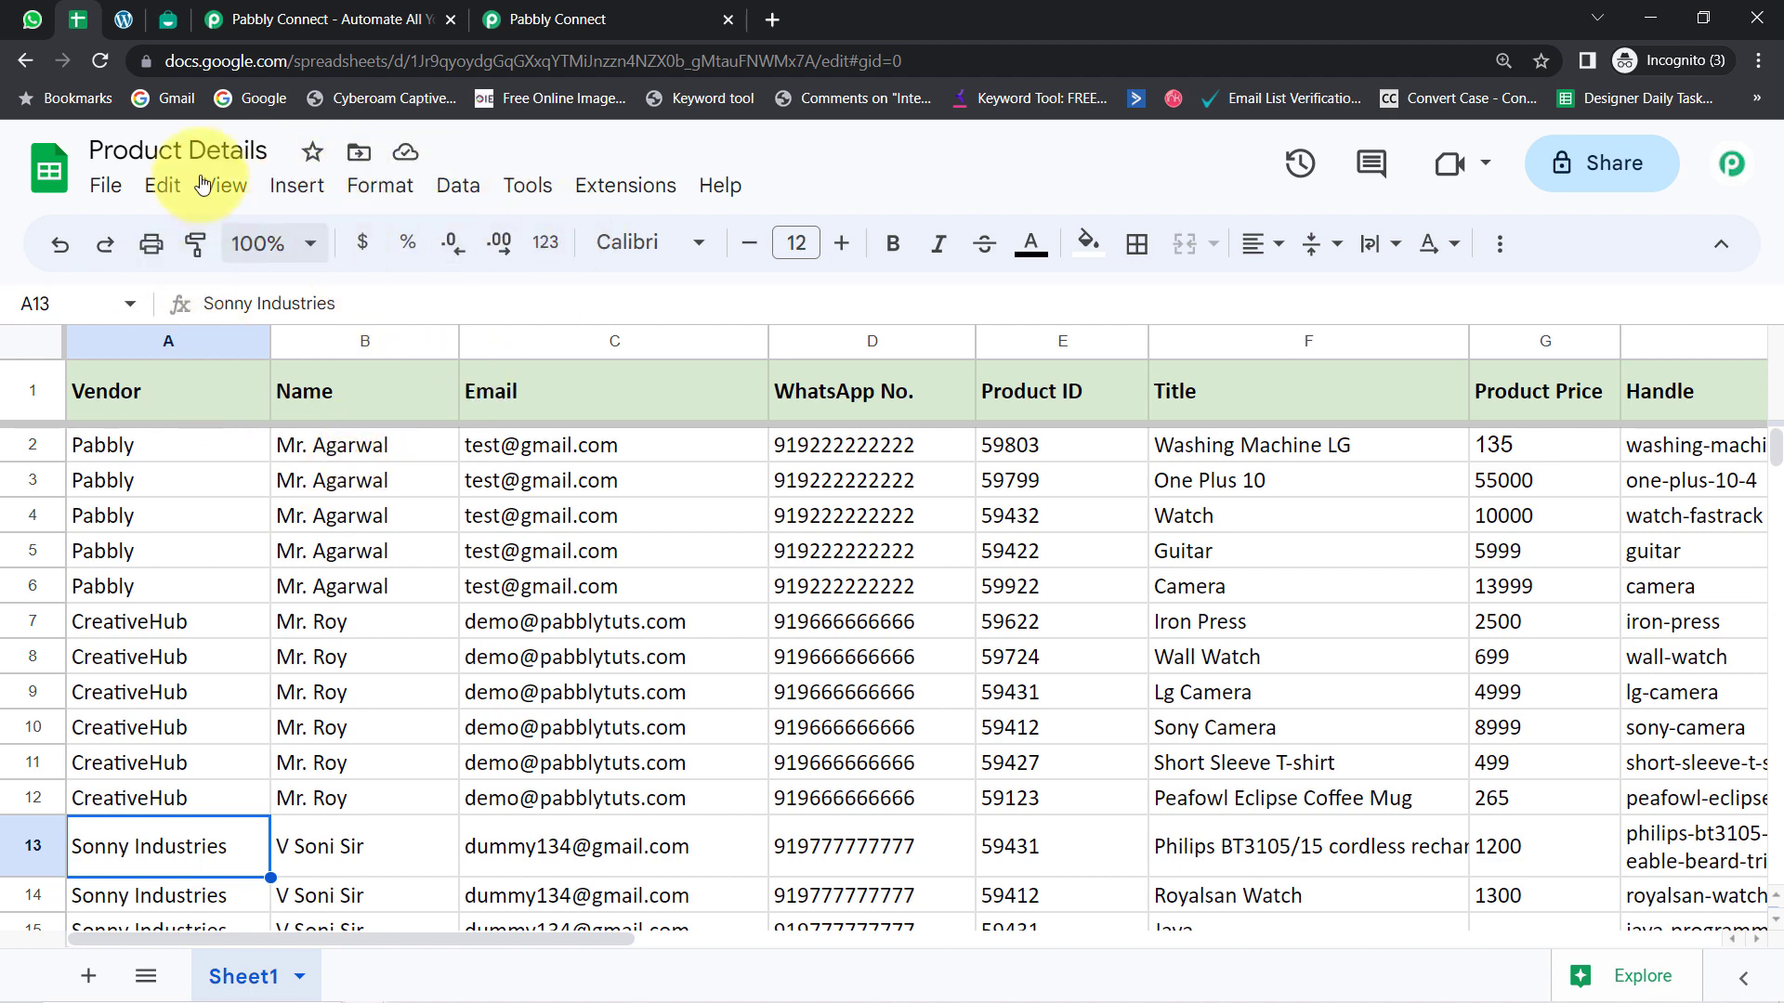
{"action": "left_click", "coordinate": [184, 17]}
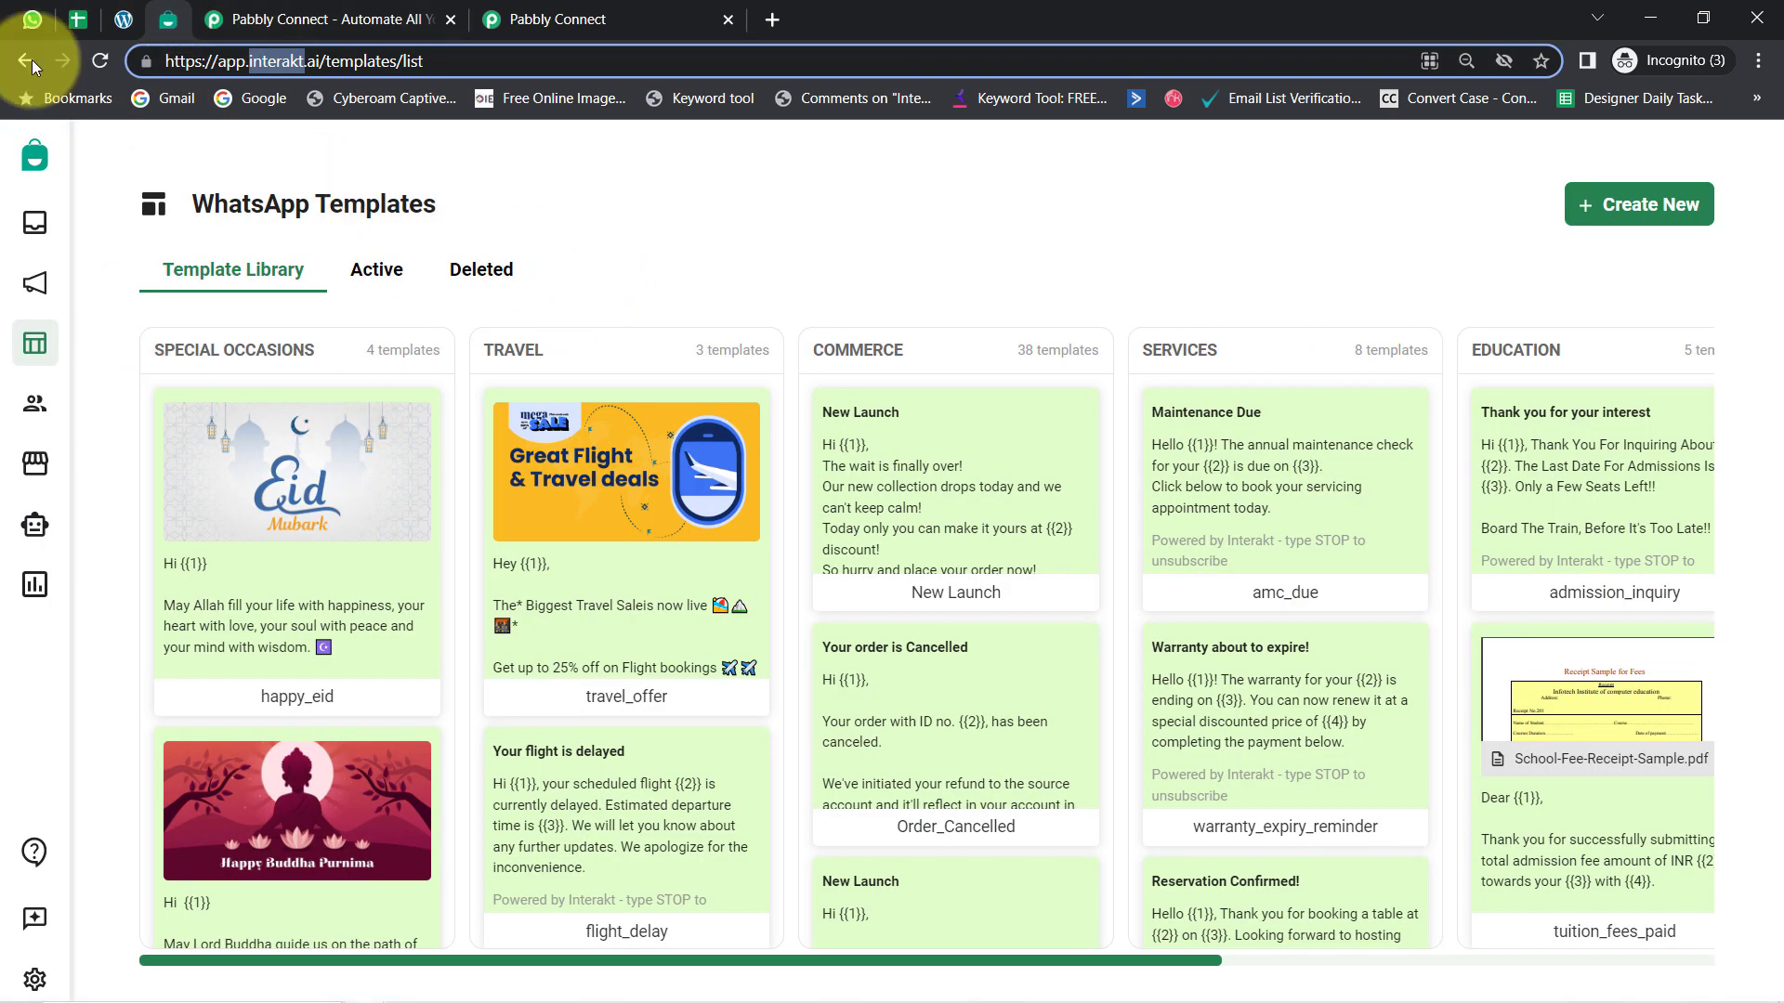
{"action": "left_click", "coordinate": [104, 20]}
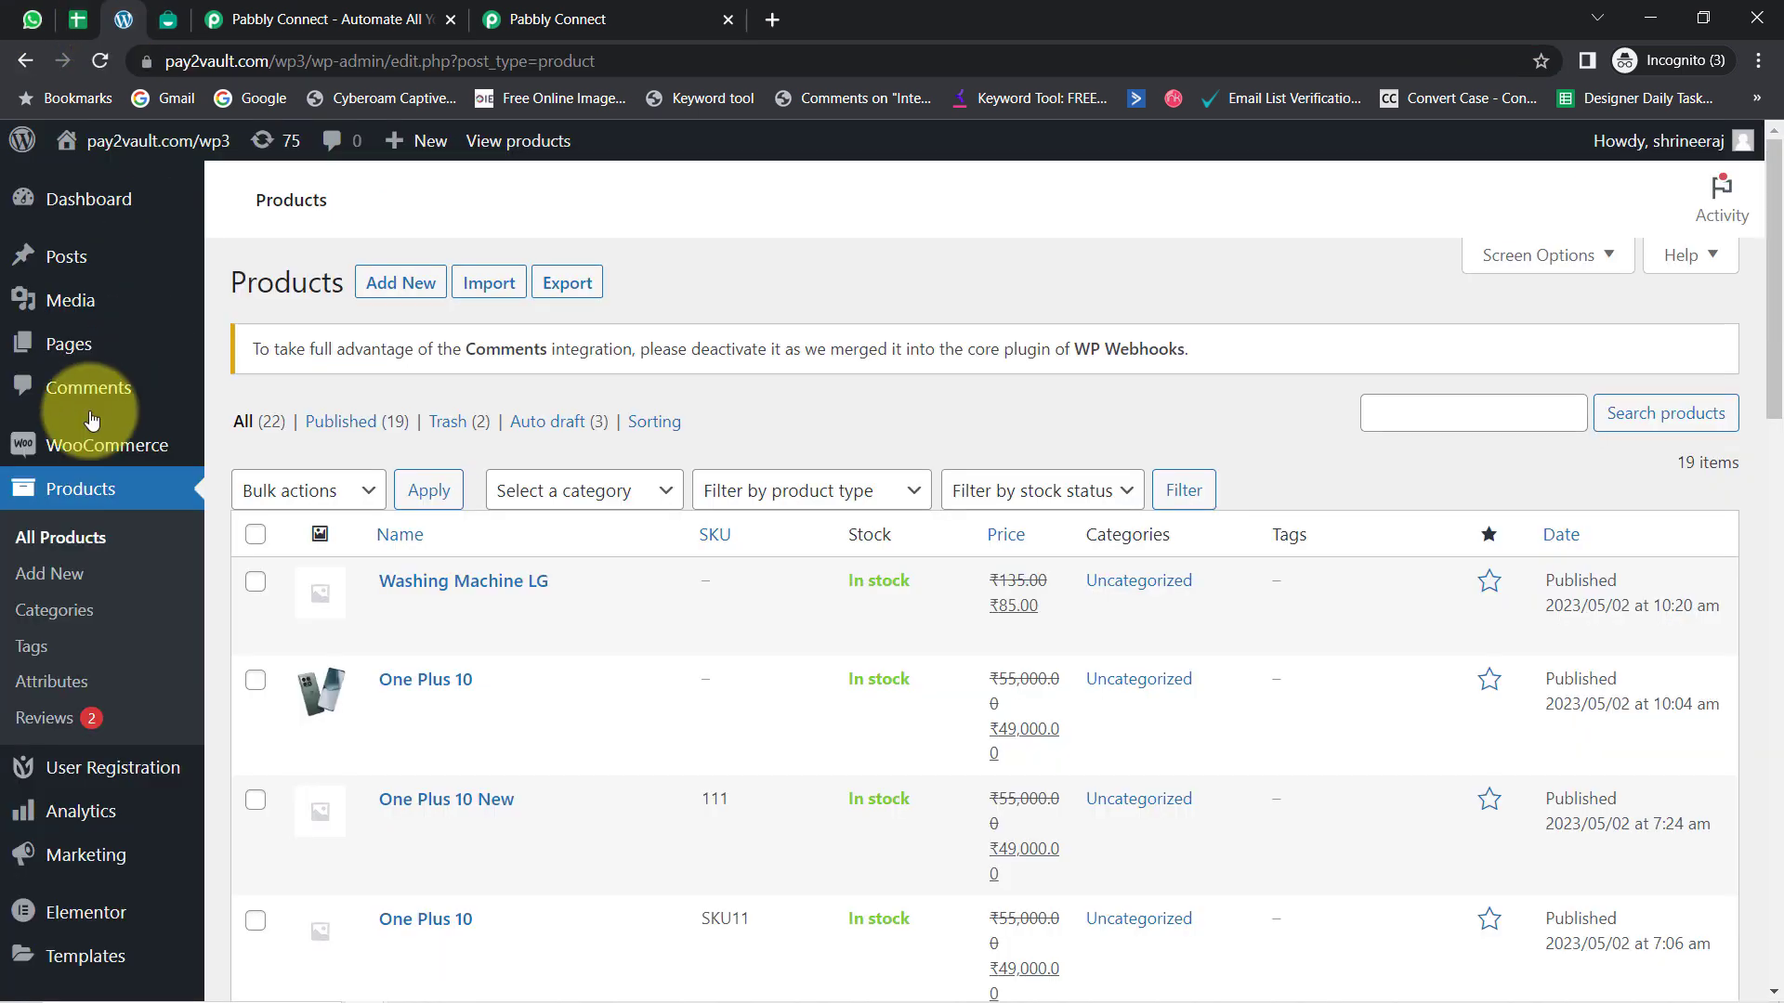
{"action": "left_click", "coordinate": [59, 24]}
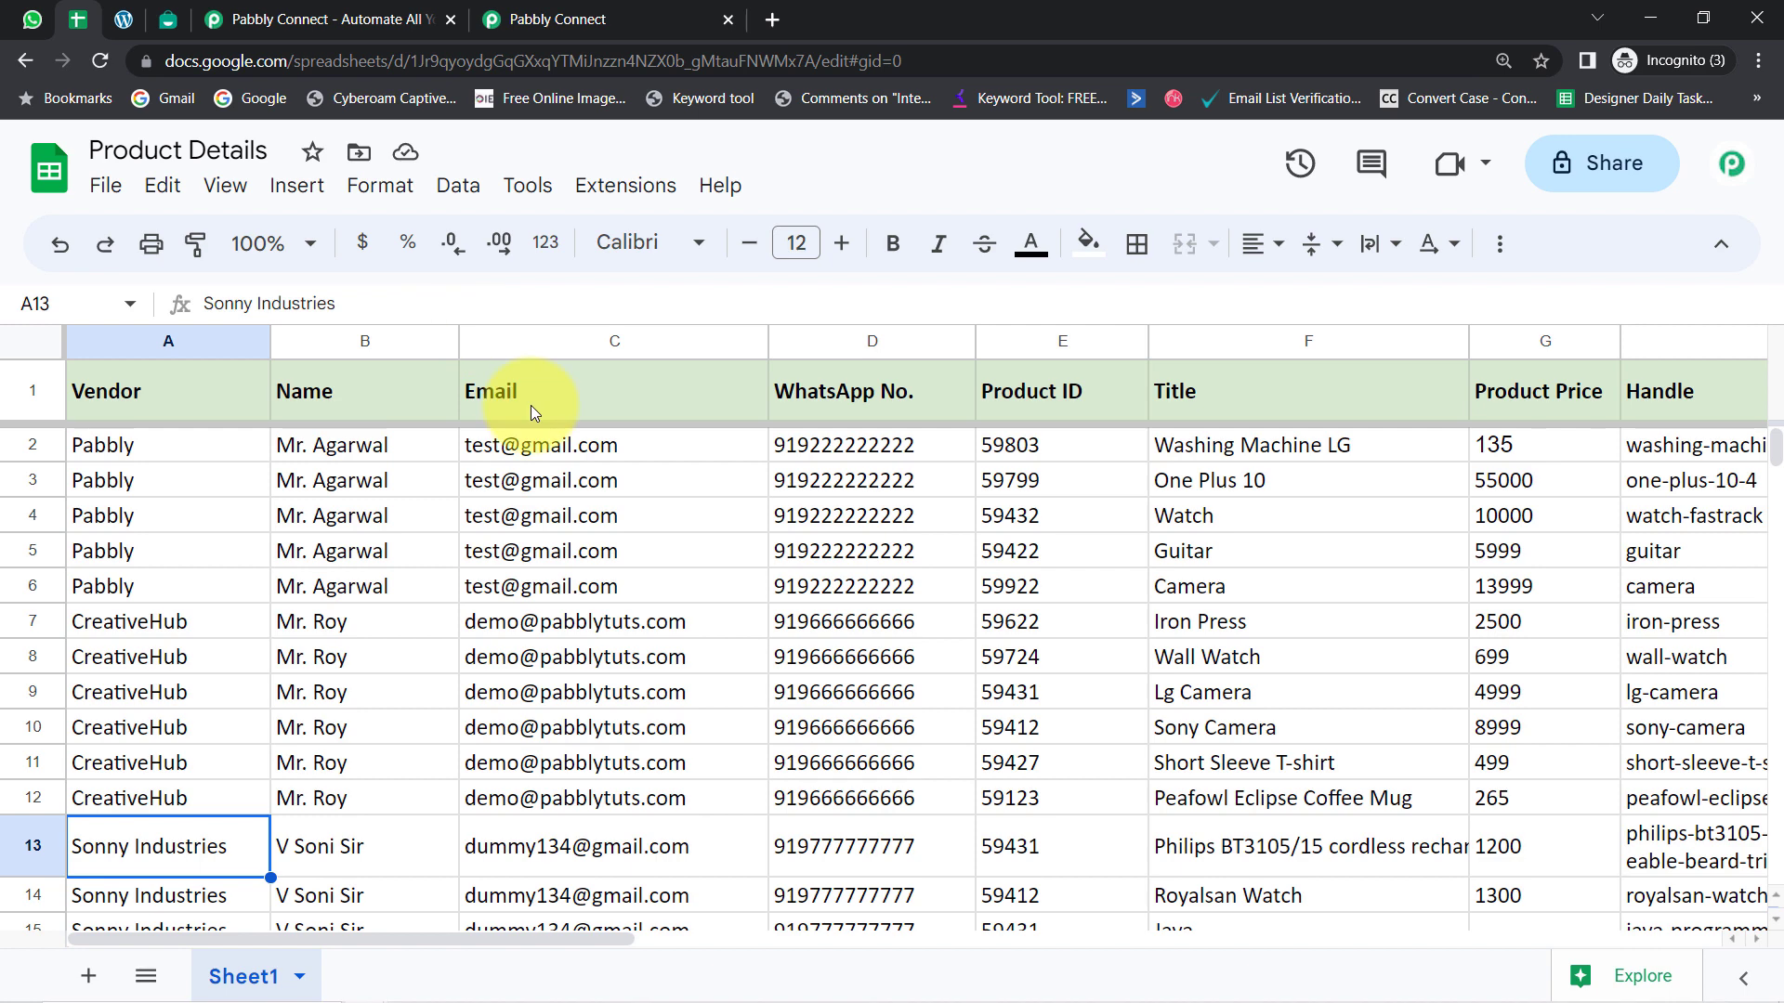
{"action": "mouse_move", "coordinate": [530, 492]}
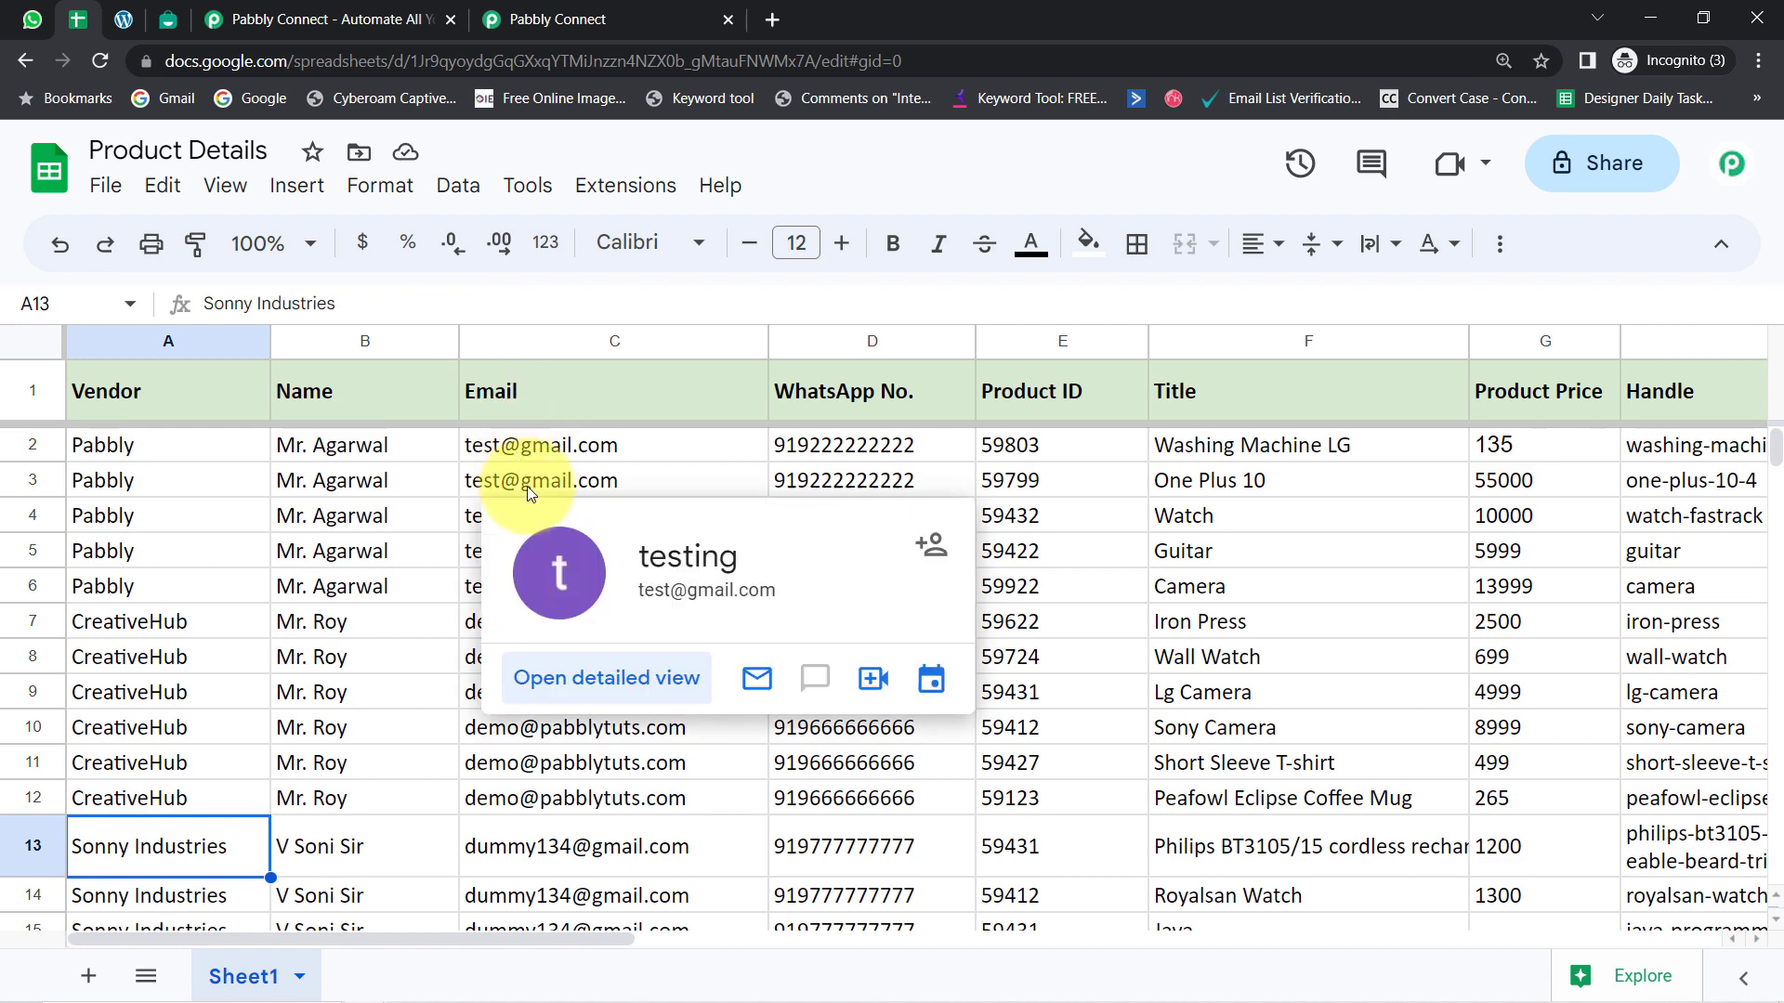
Switch to Pabbly Connect and examine its landing page, sign-up option and the account's workflow dashboard
{"action": "left_click", "coordinate": [293, 20]}
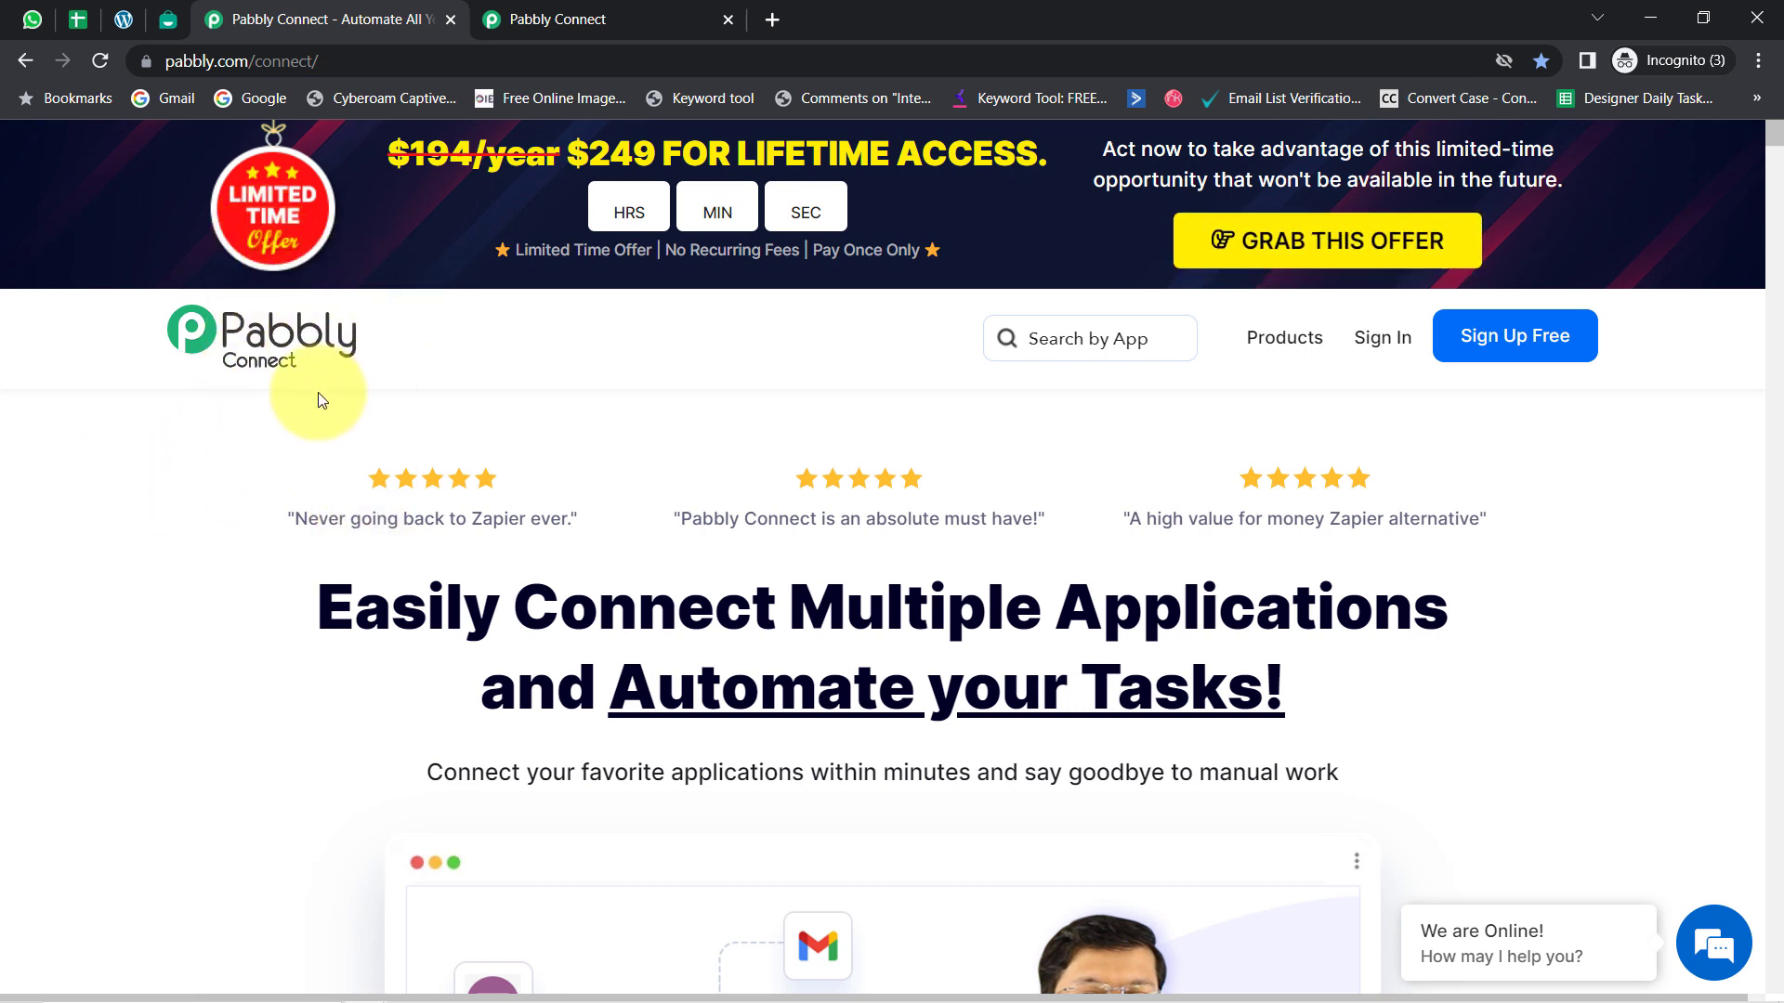
{"action": "left_click_drag", "start_coordinate": [353, 599], "coordinate": [1266, 687]}
{"action": "left_click", "coordinate": [570, 11]}
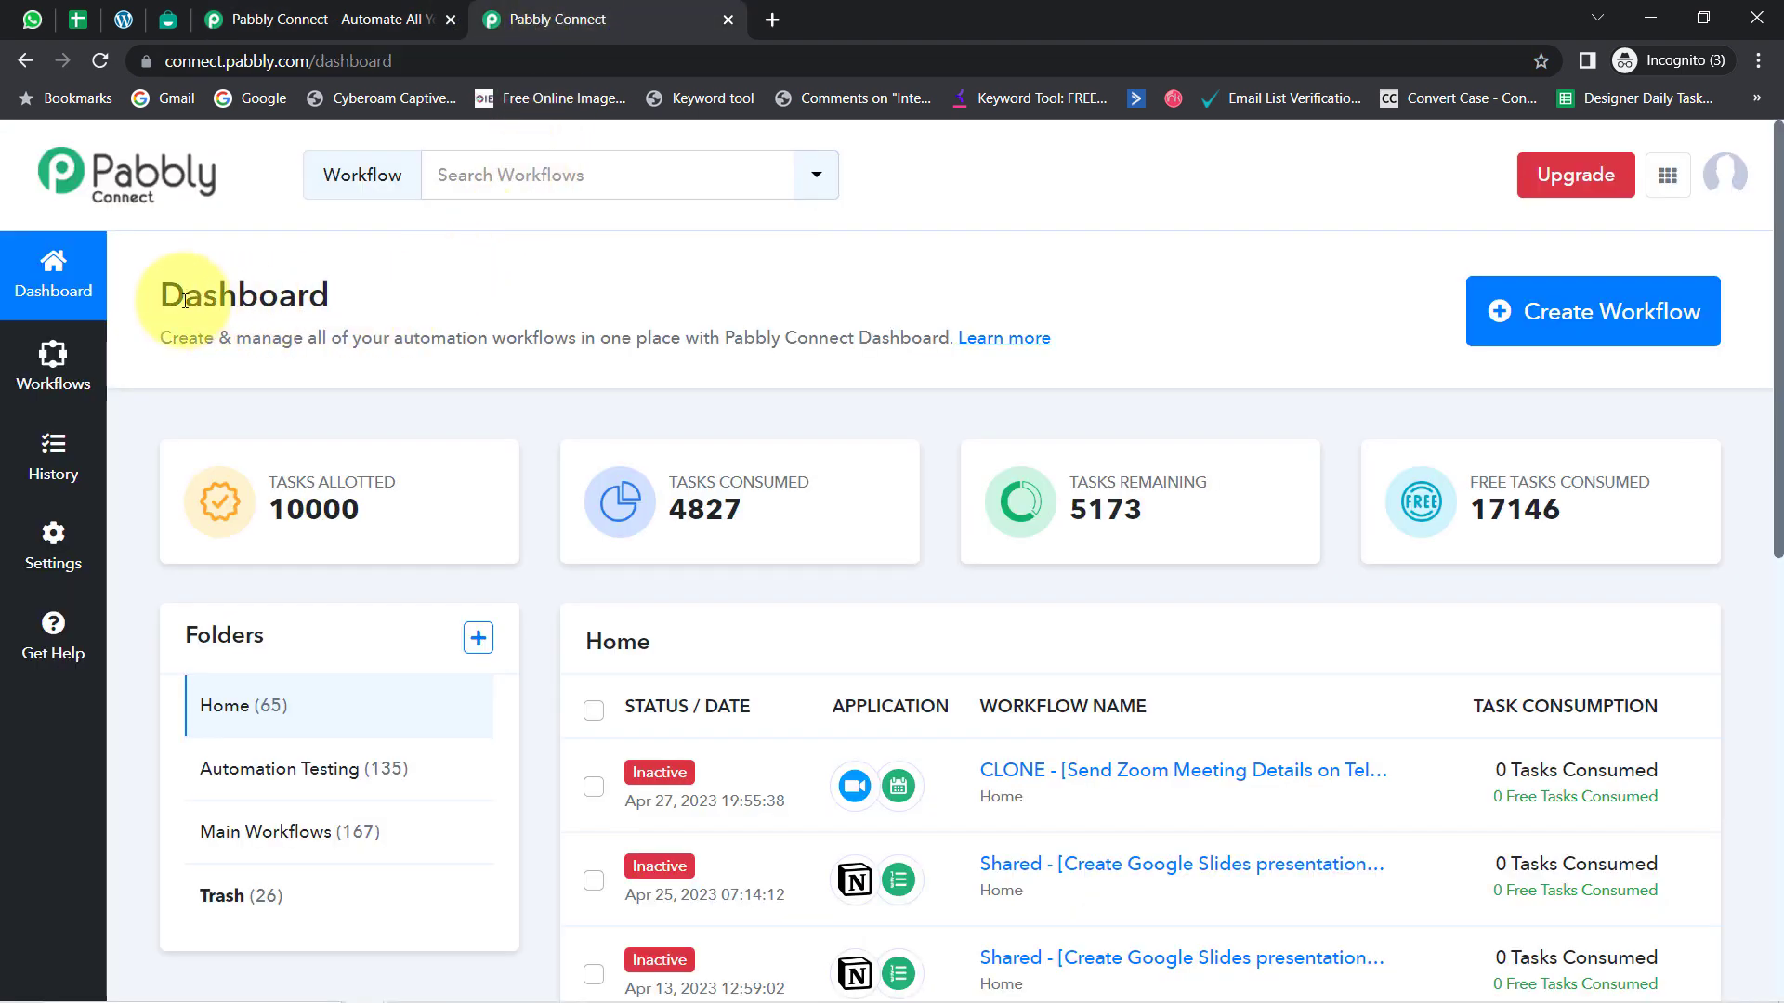
{"action": "left_click_drag", "start_coordinate": [185, 300], "coordinate": [879, 347]}
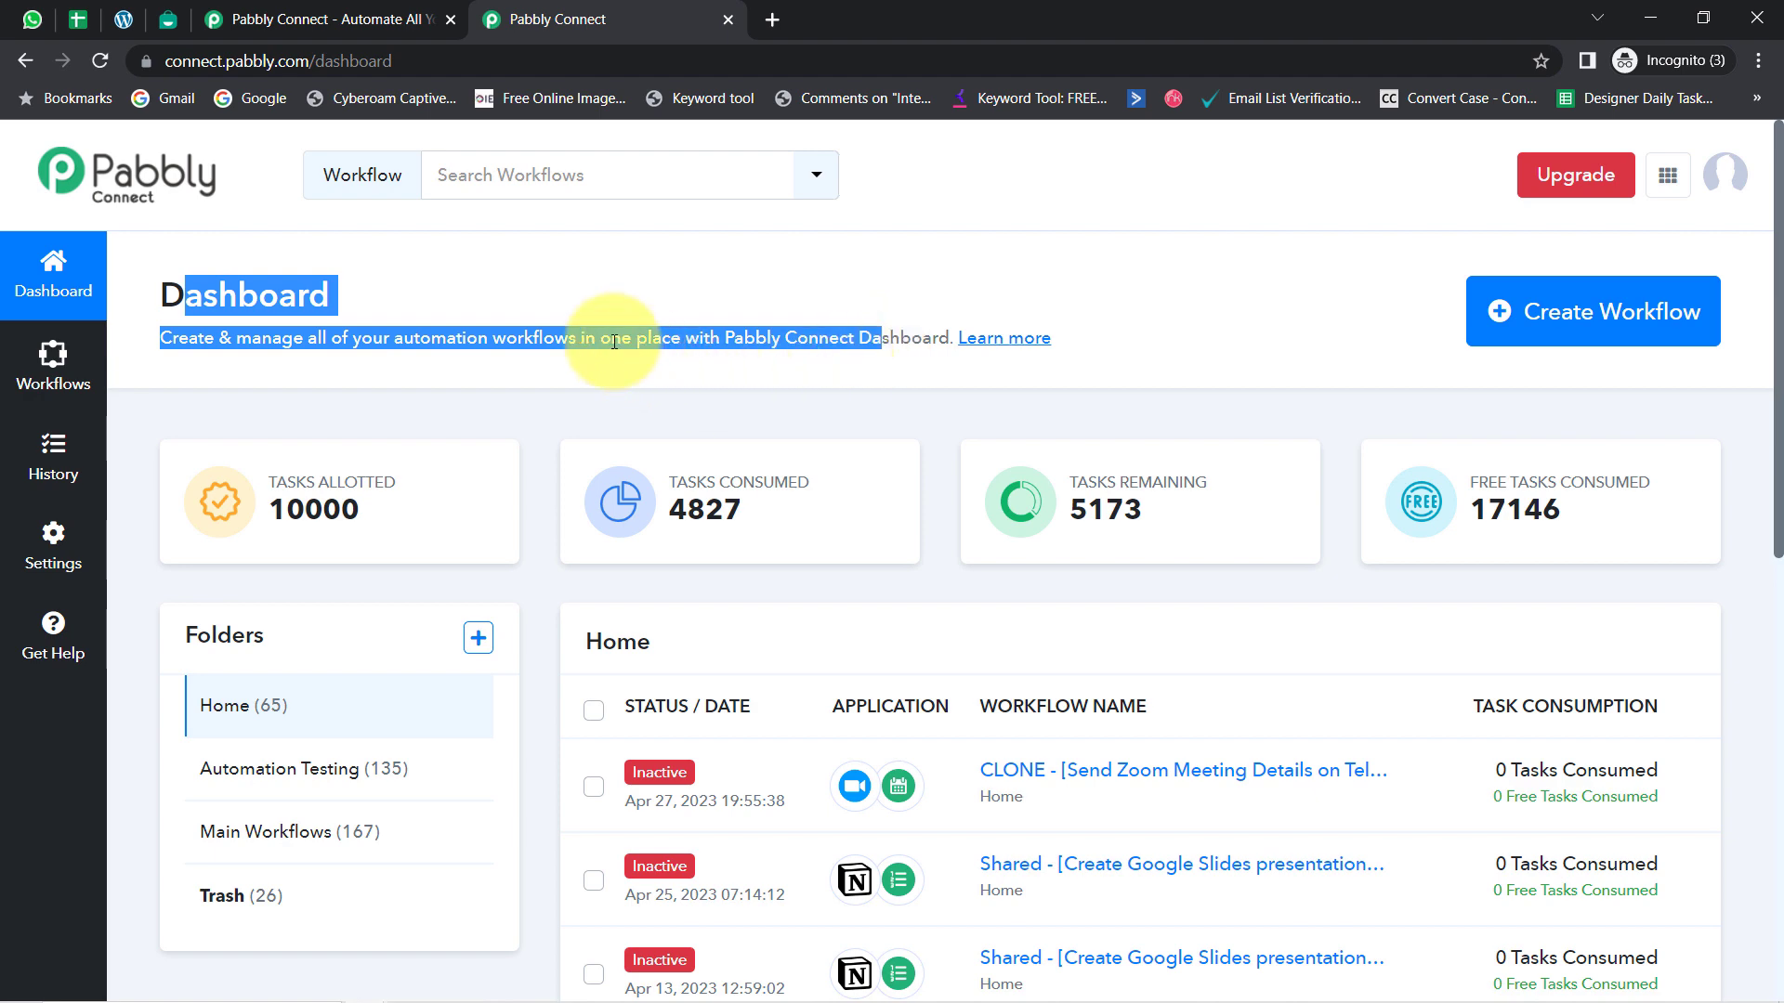
{"action": "left_click", "coordinate": [279, 19]}
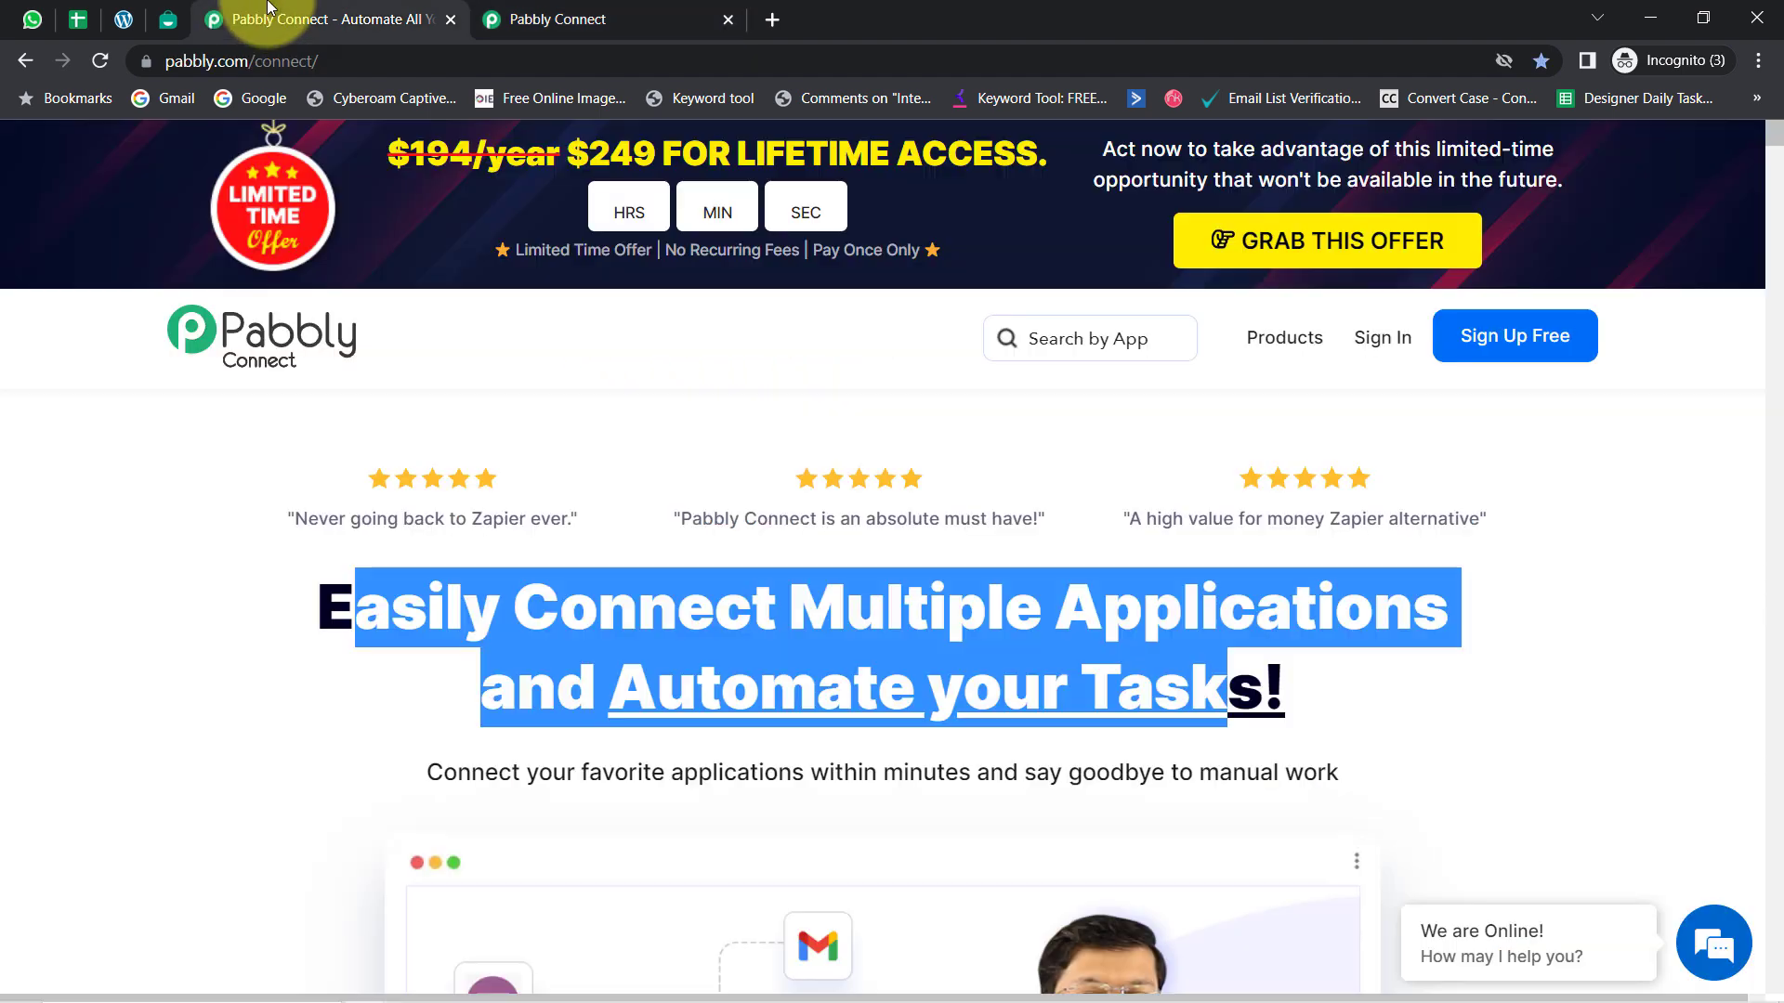
{"action": "left_click", "coordinate": [530, 616]}
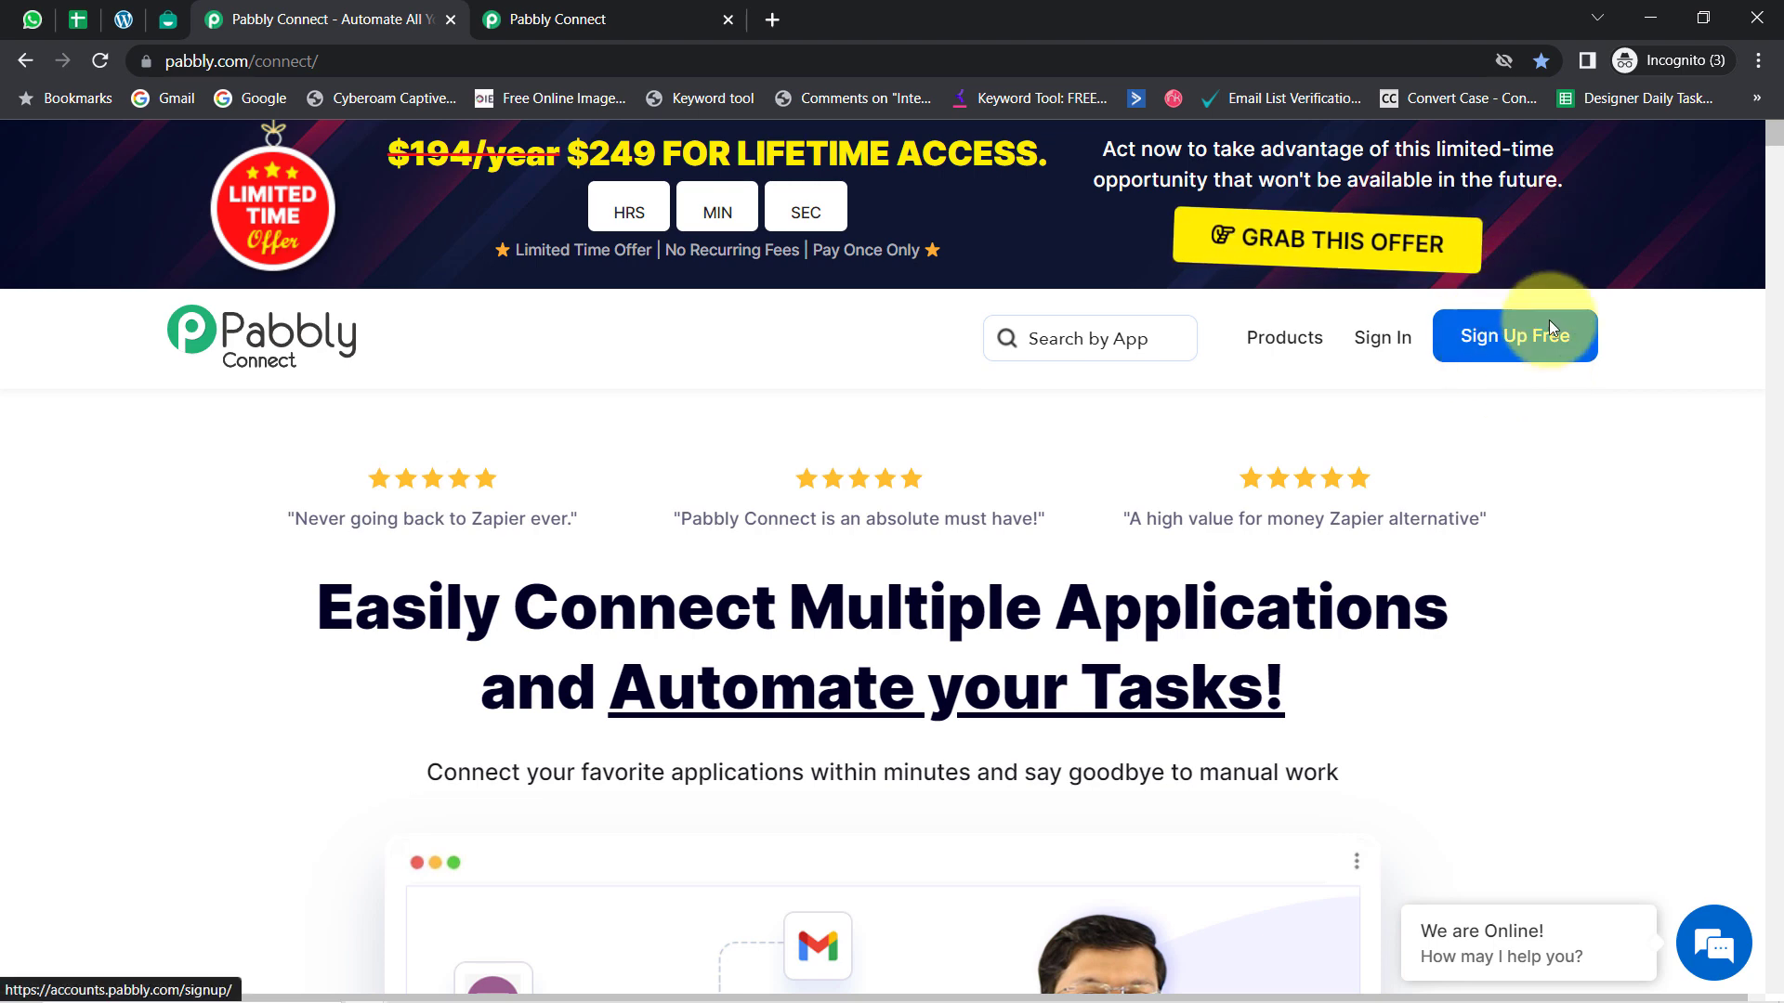
{"action": "left_click", "coordinate": [559, 13]}
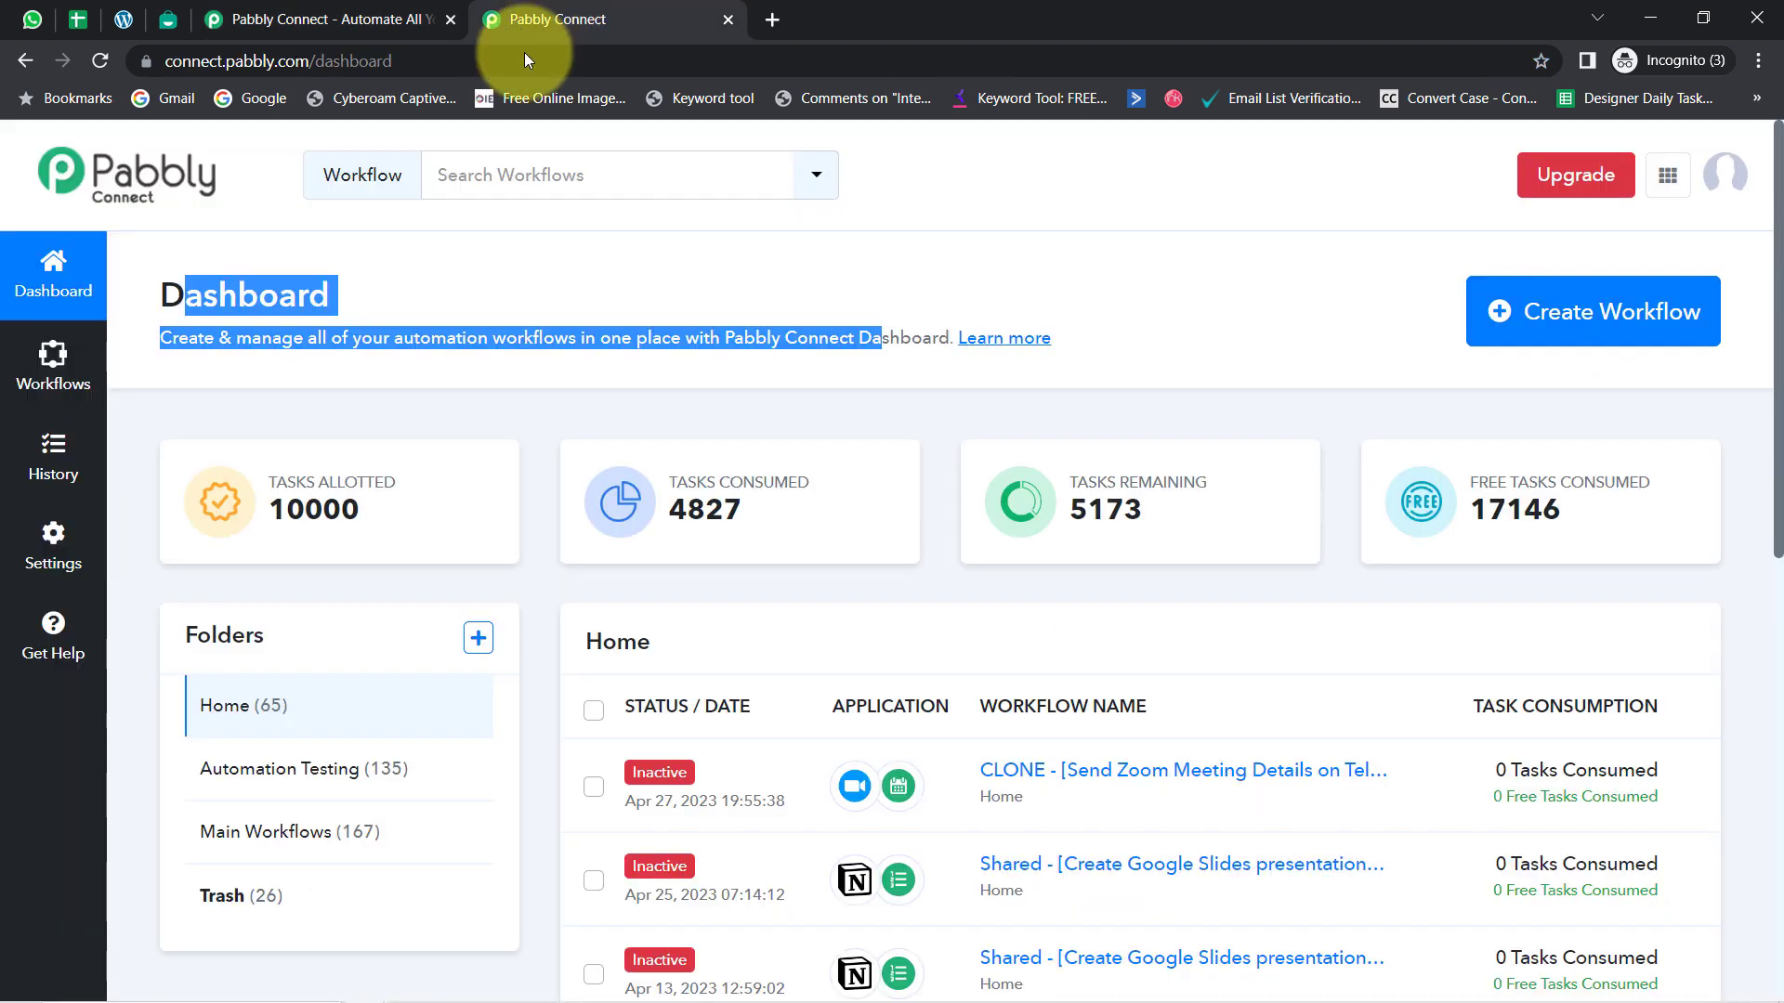
{"action": "left_click", "coordinate": [319, 309]}
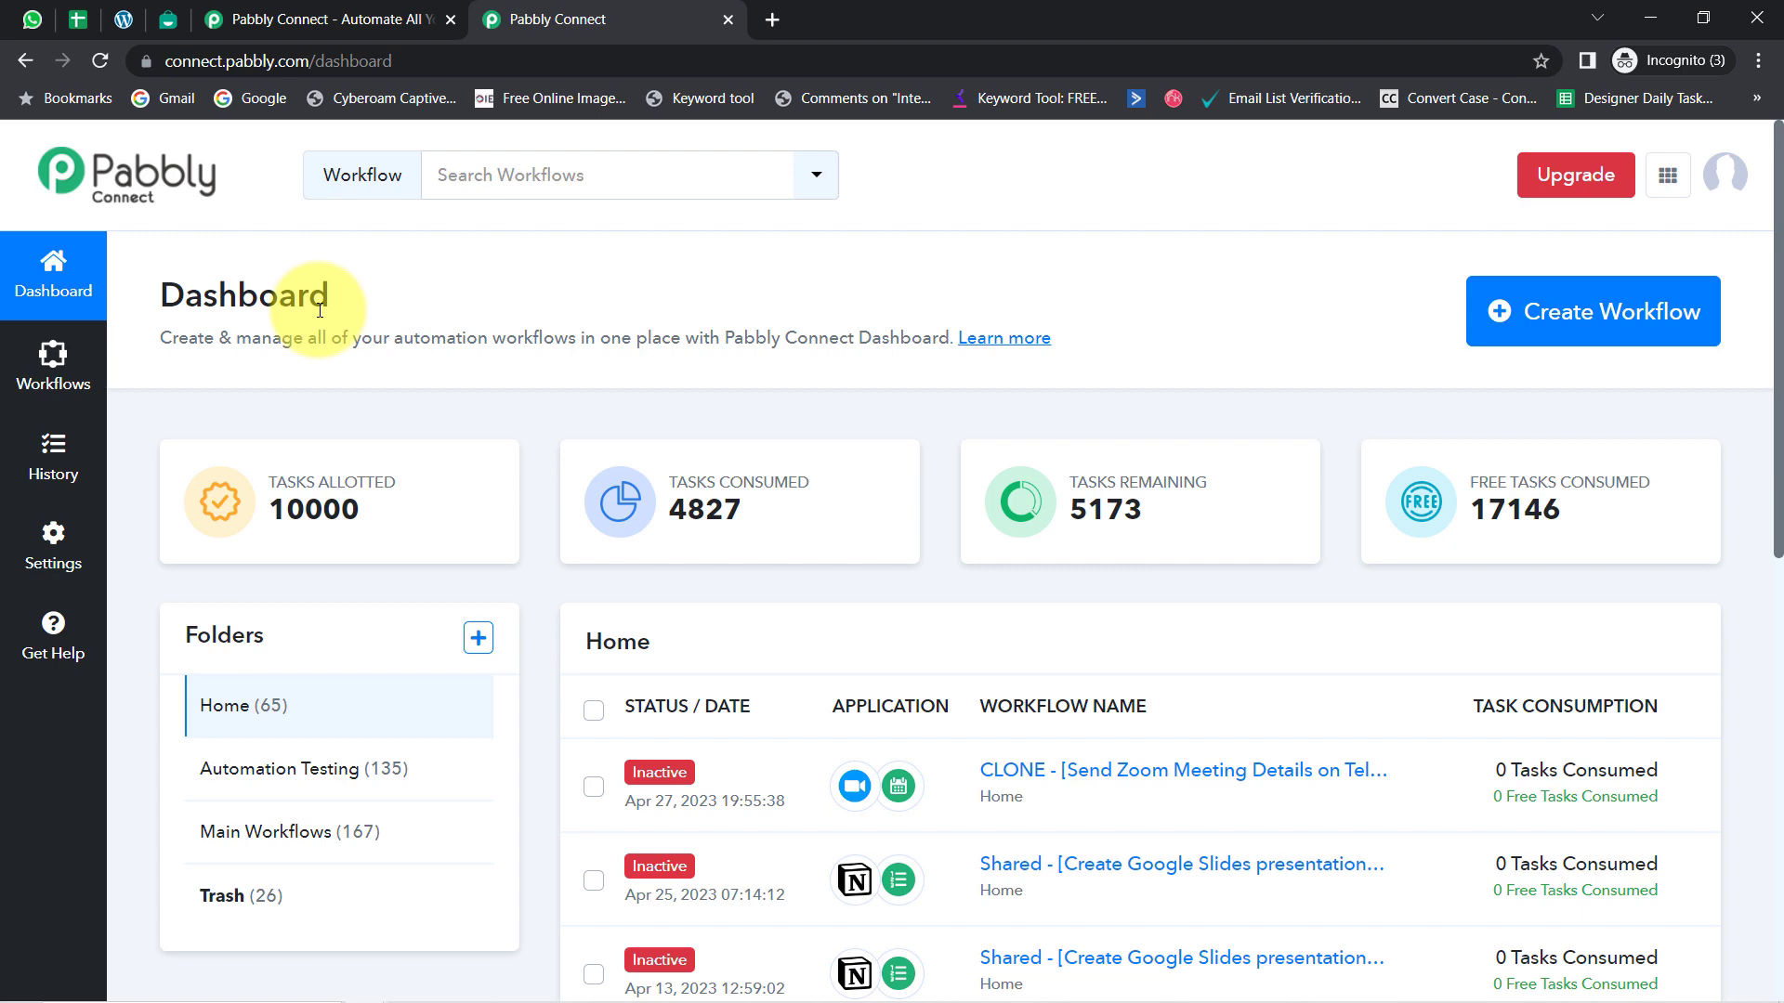
{"action": "left_click_drag", "start_coordinate": [175, 287], "coordinate": [549, 338]}
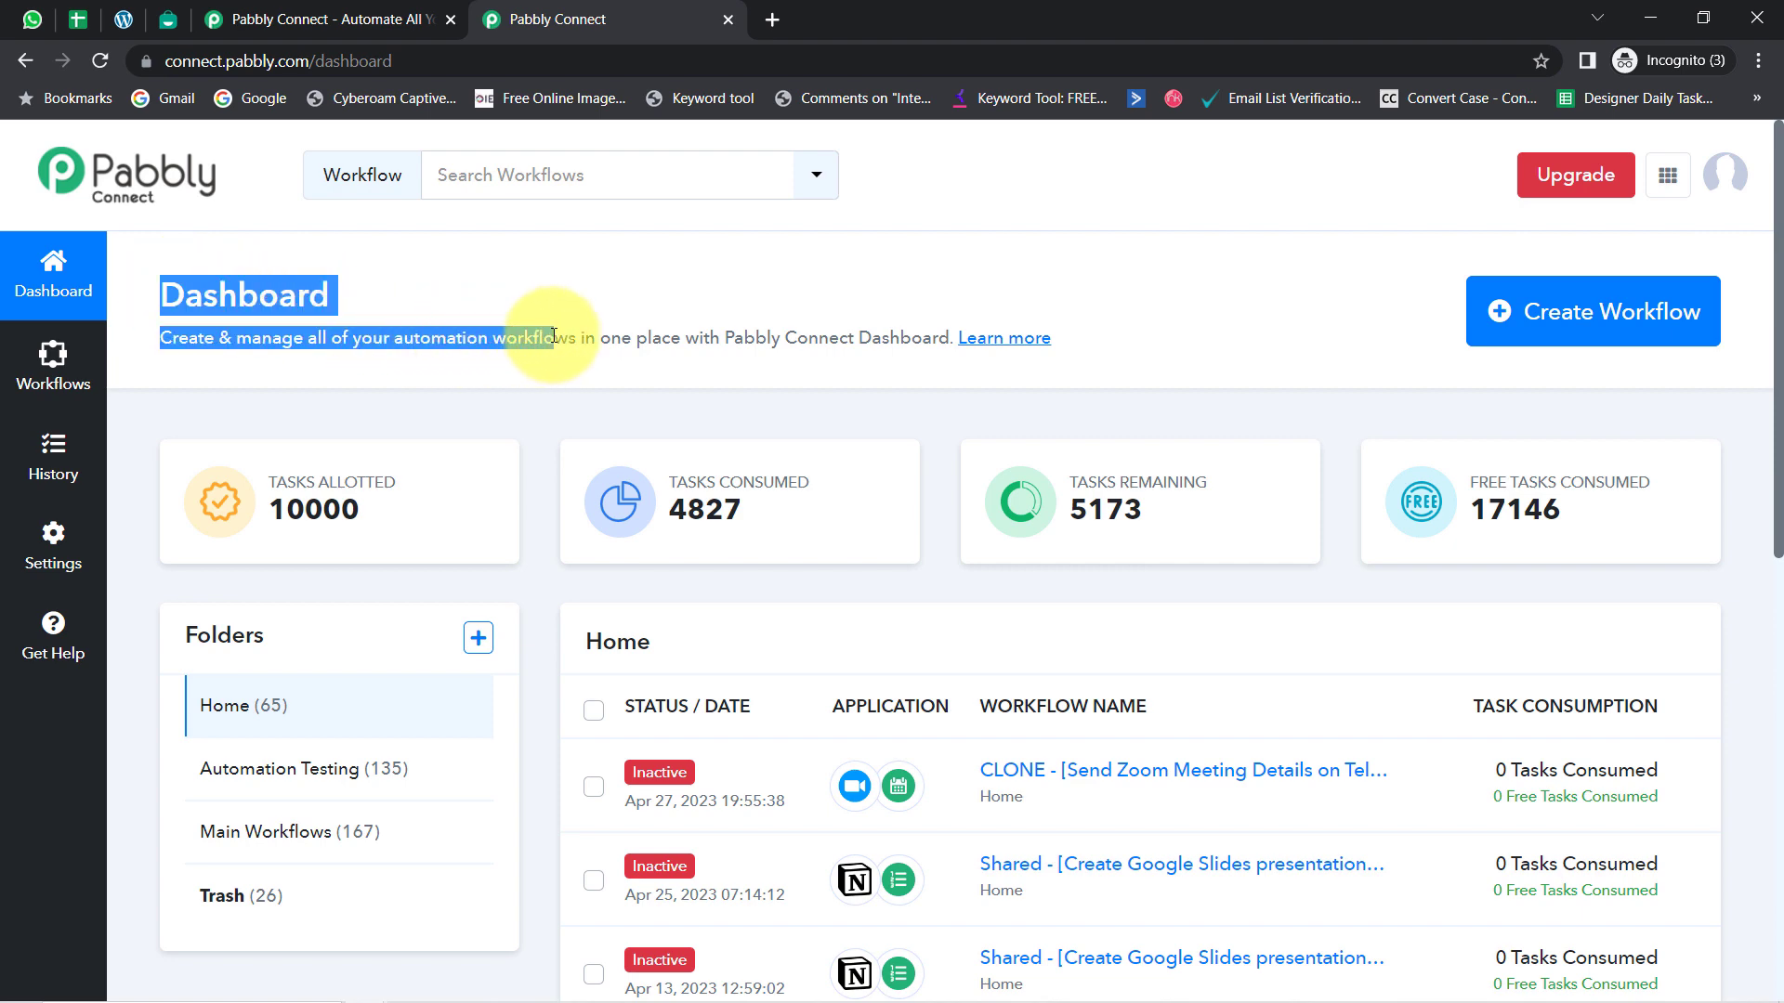
{"action": "left_click", "coordinate": [808, 349]}
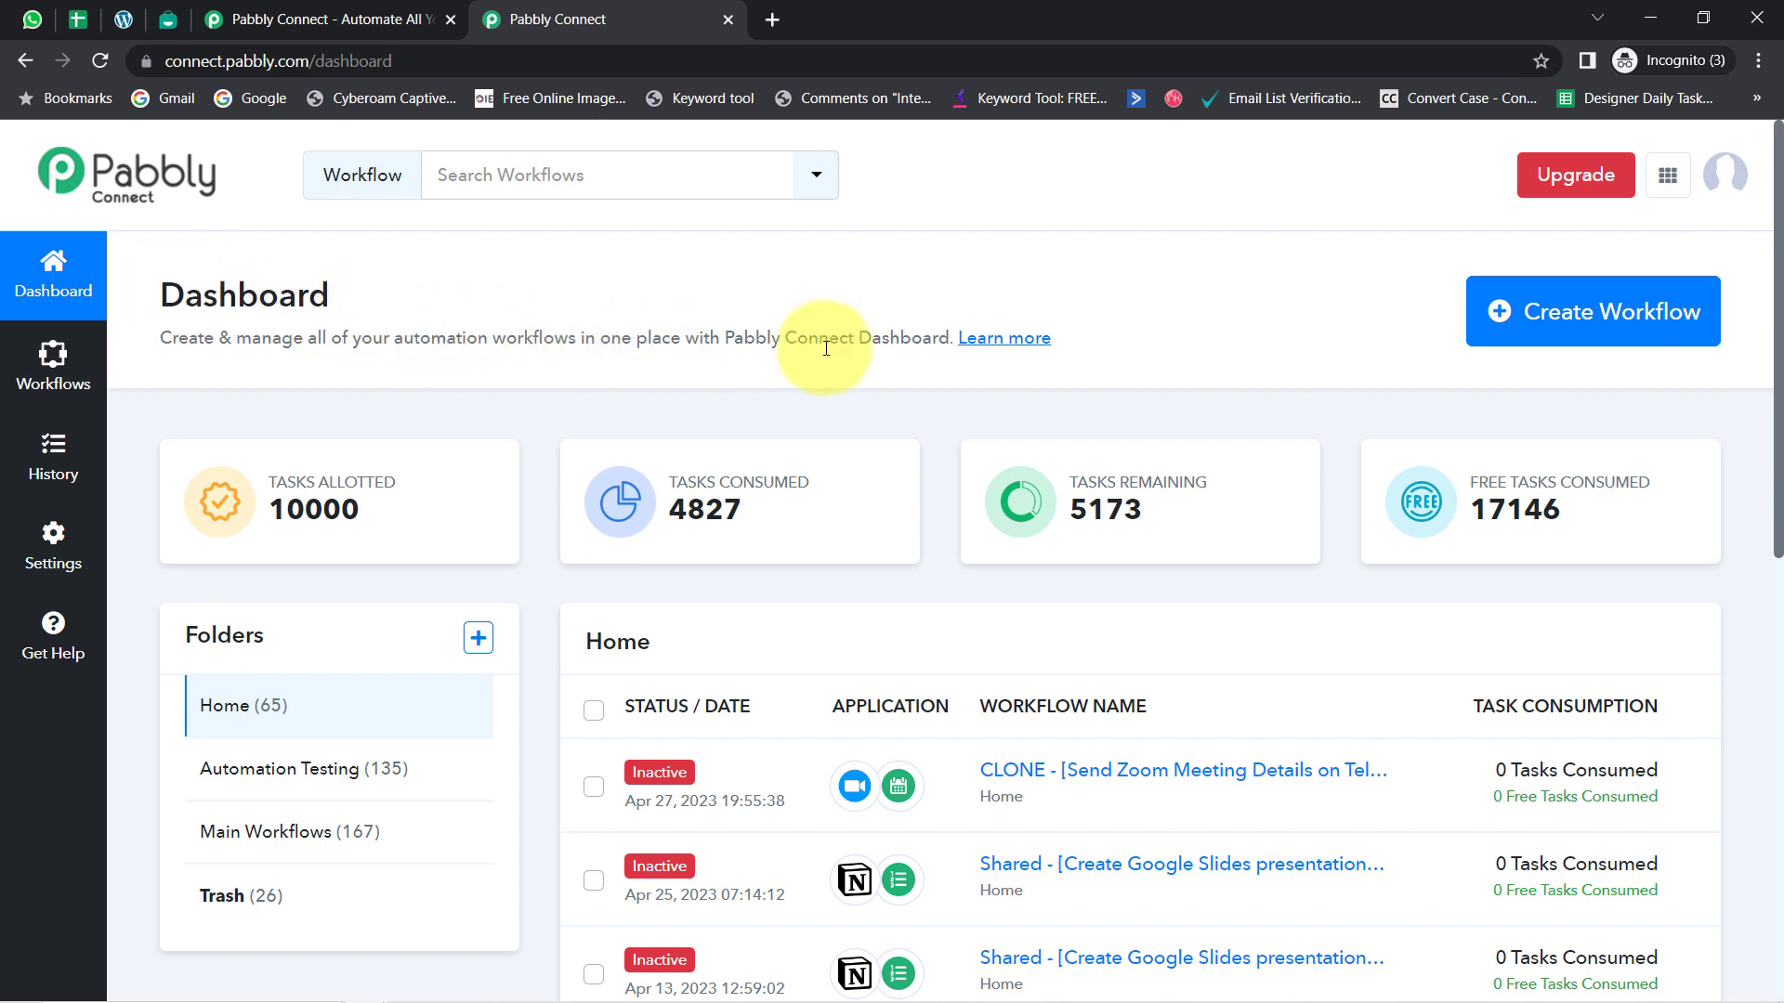
Create a new workflow named "Send Order Confirmation on WhatsApp to Vendor & Customer"
{"action": "left_click", "coordinate": [1596, 320]}
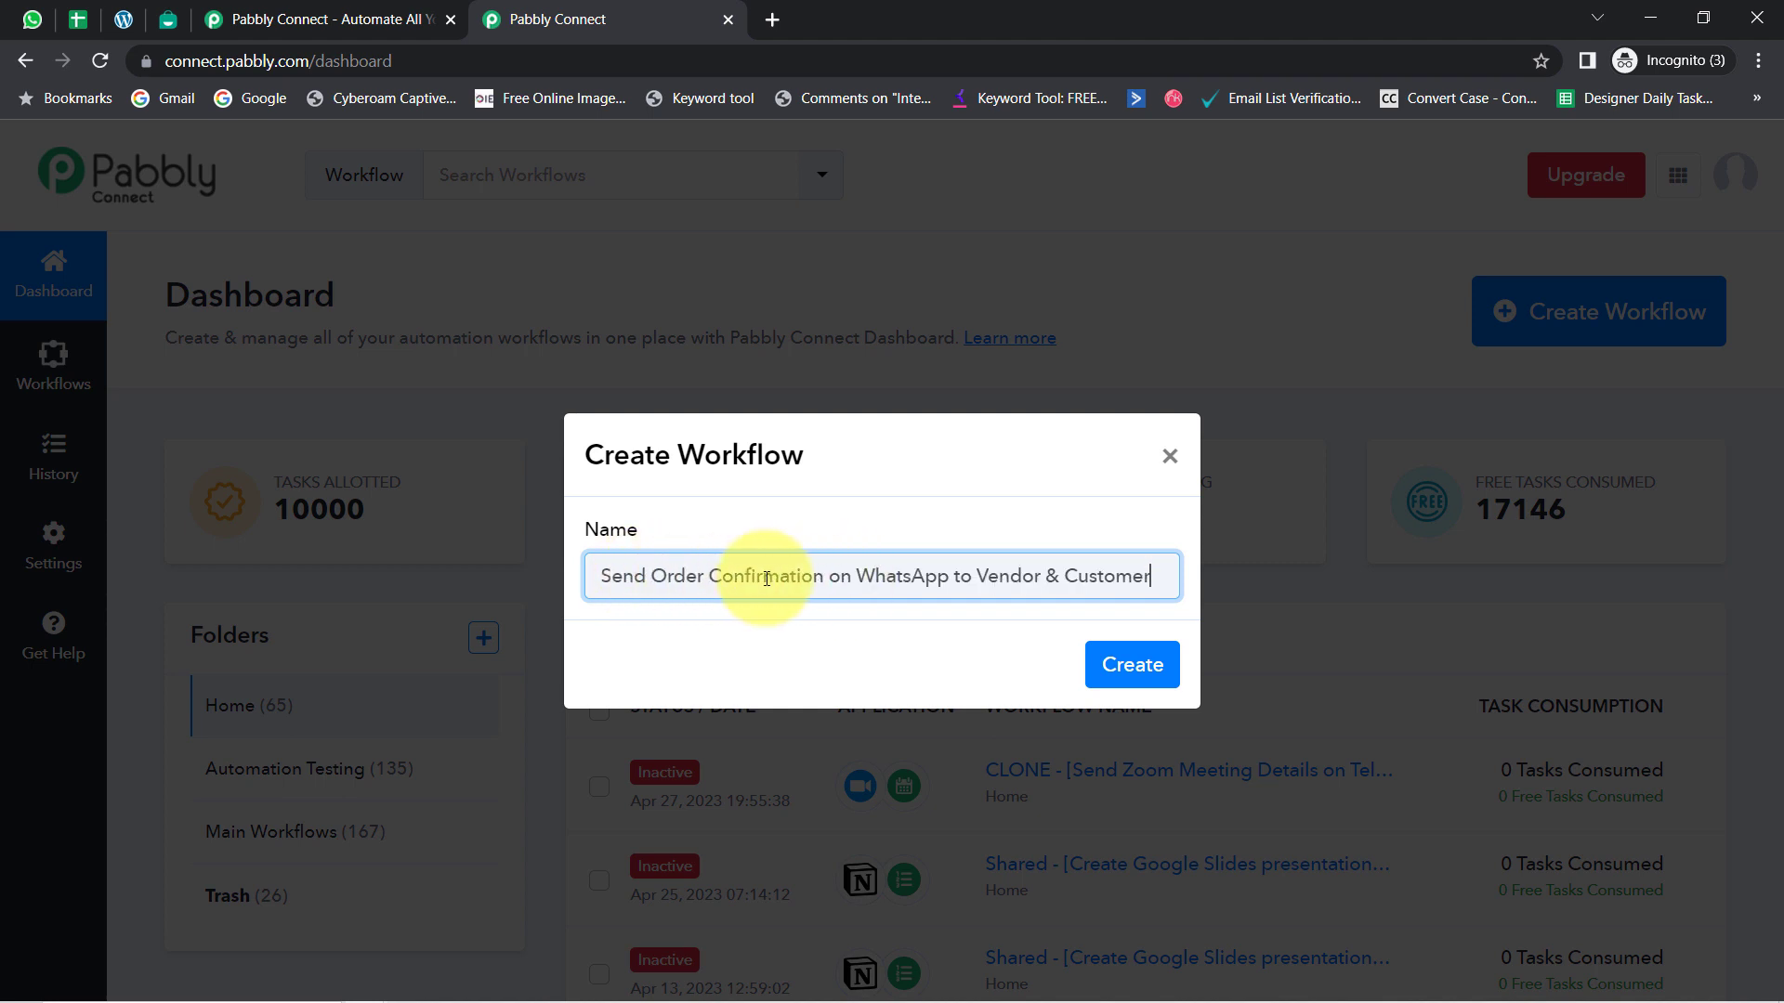
{"action": "left_click_drag", "start_coordinate": [973, 579], "coordinate": [1030, 579]}
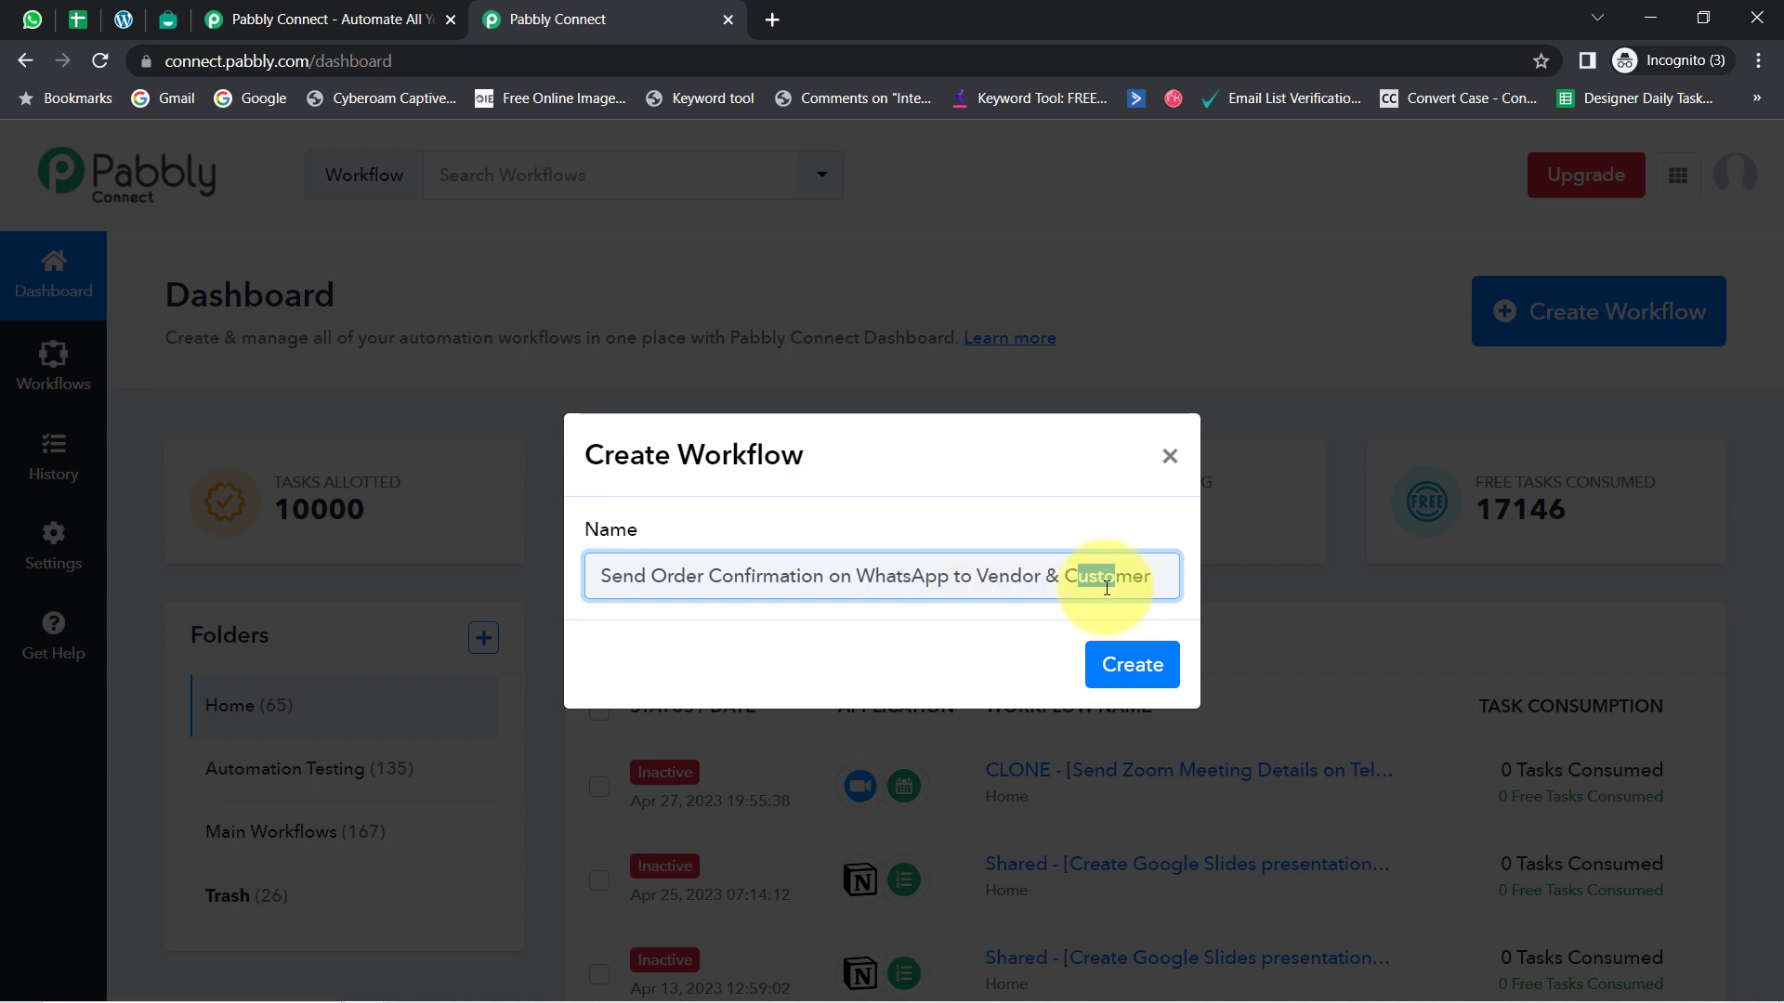
{"action": "left_click", "coordinate": [1149, 648]}
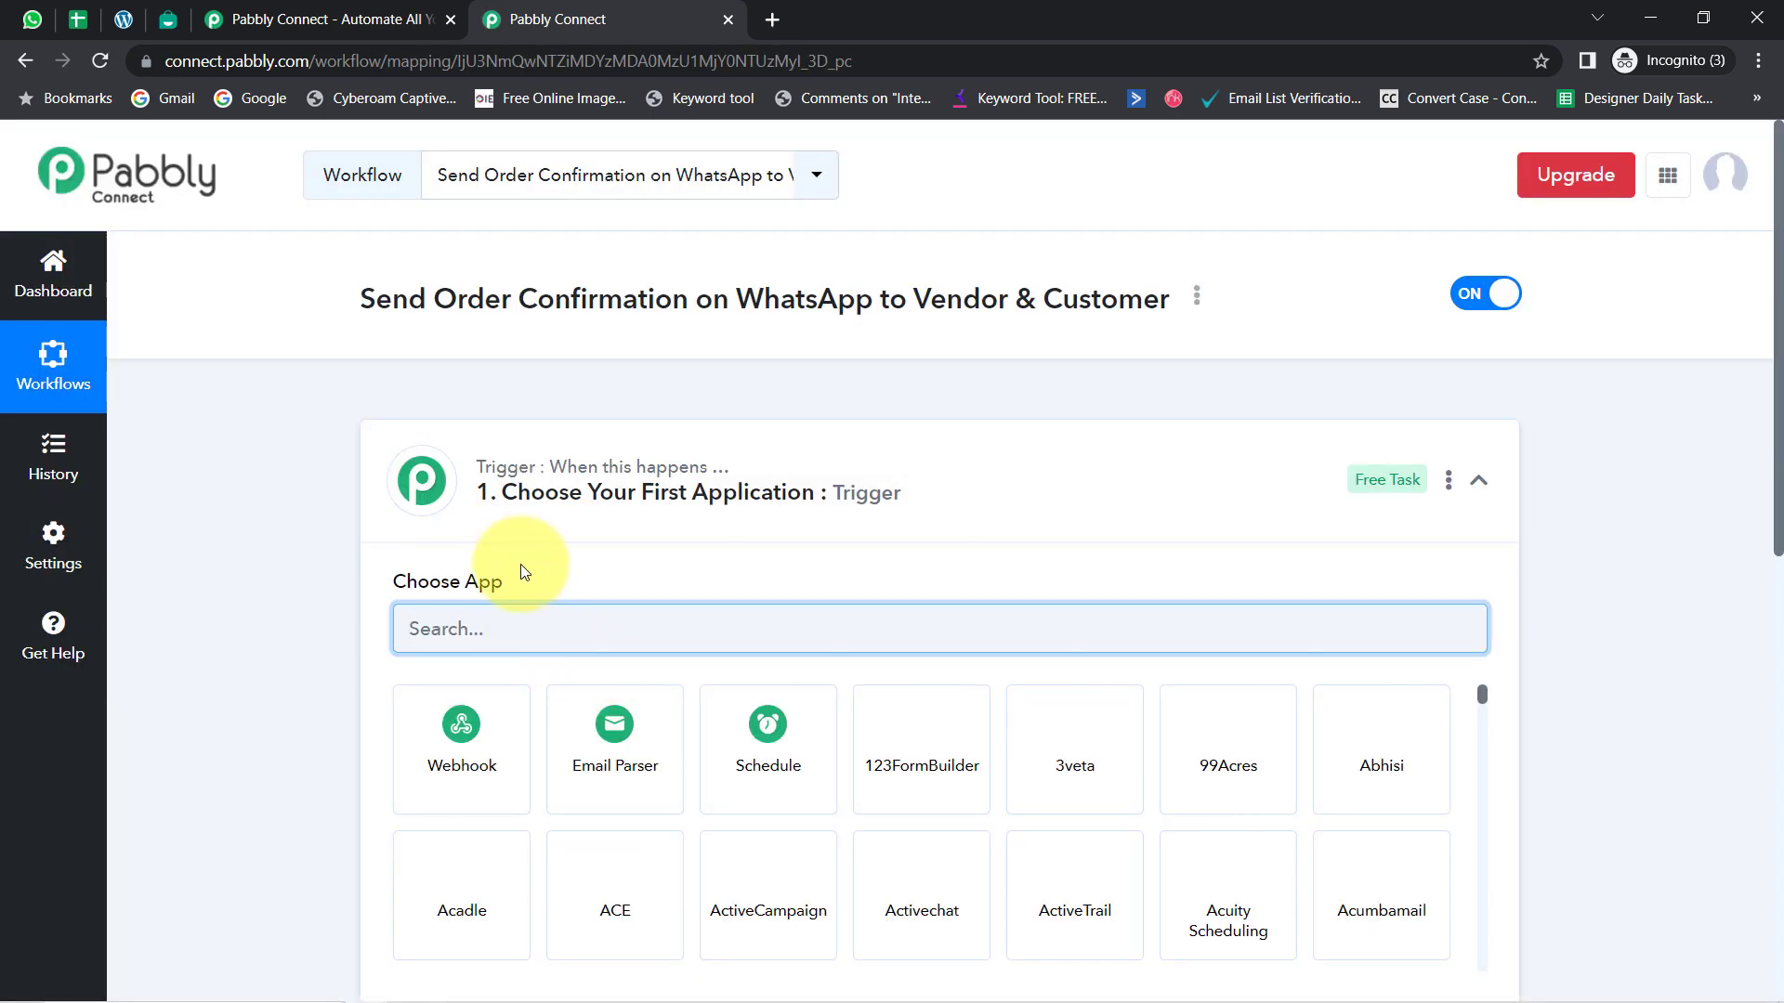
Collapse the trigger section and examine the new workflow's trigger and action steps
{"action": "left_click", "coordinate": [472, 479]}
{"action": "mouse_move", "coordinate": [544, 695]}
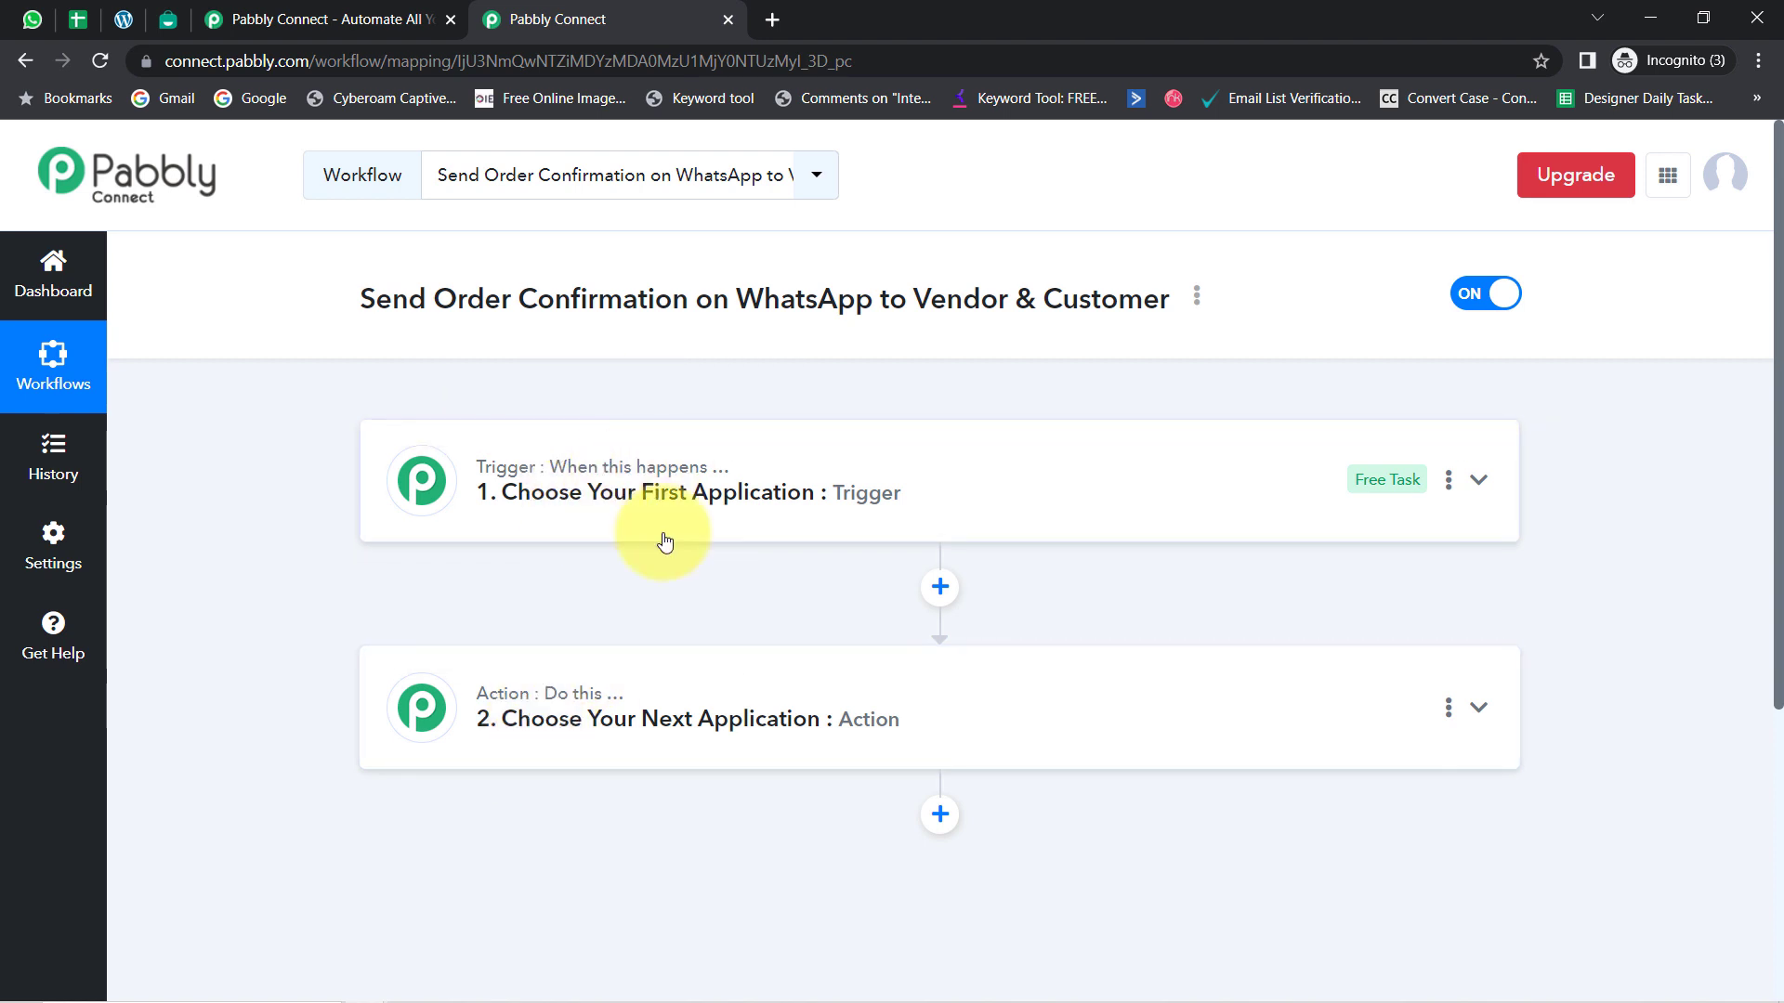
{"action": "mouse_move", "coordinate": [613, 693]}
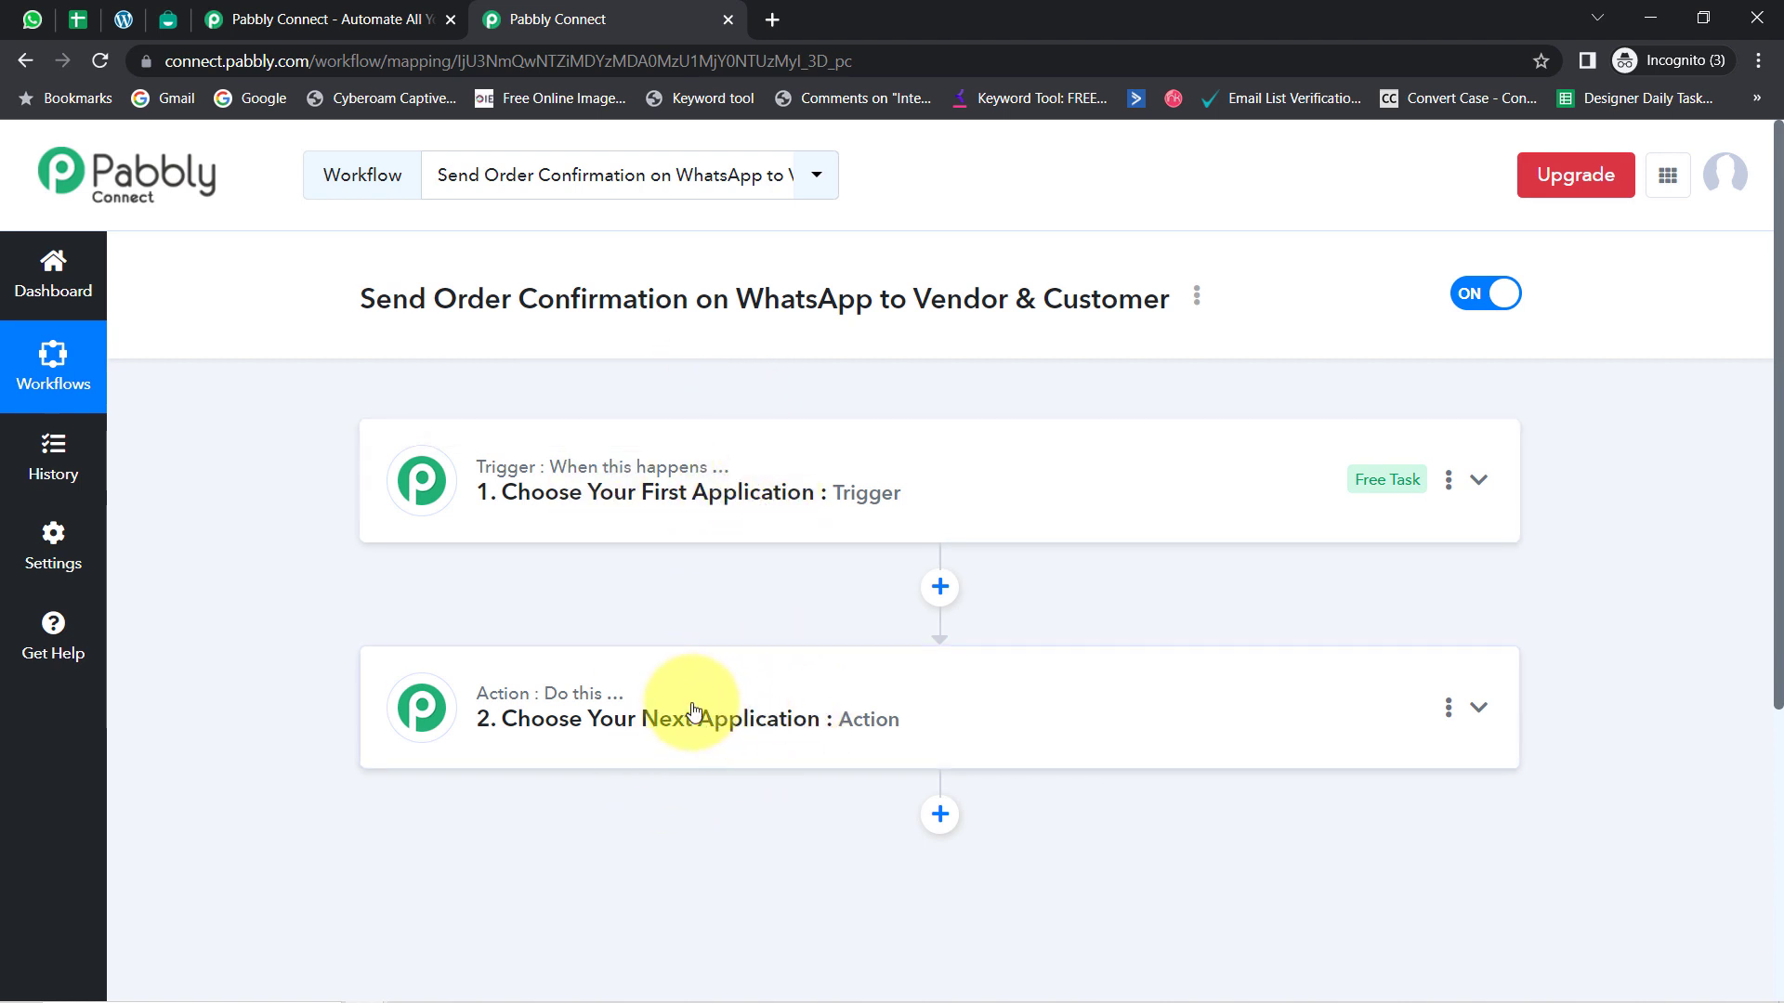
Expand the workflow's trigger and choose WooCommerce as its app
{"action": "left_click", "coordinate": [693, 502]}
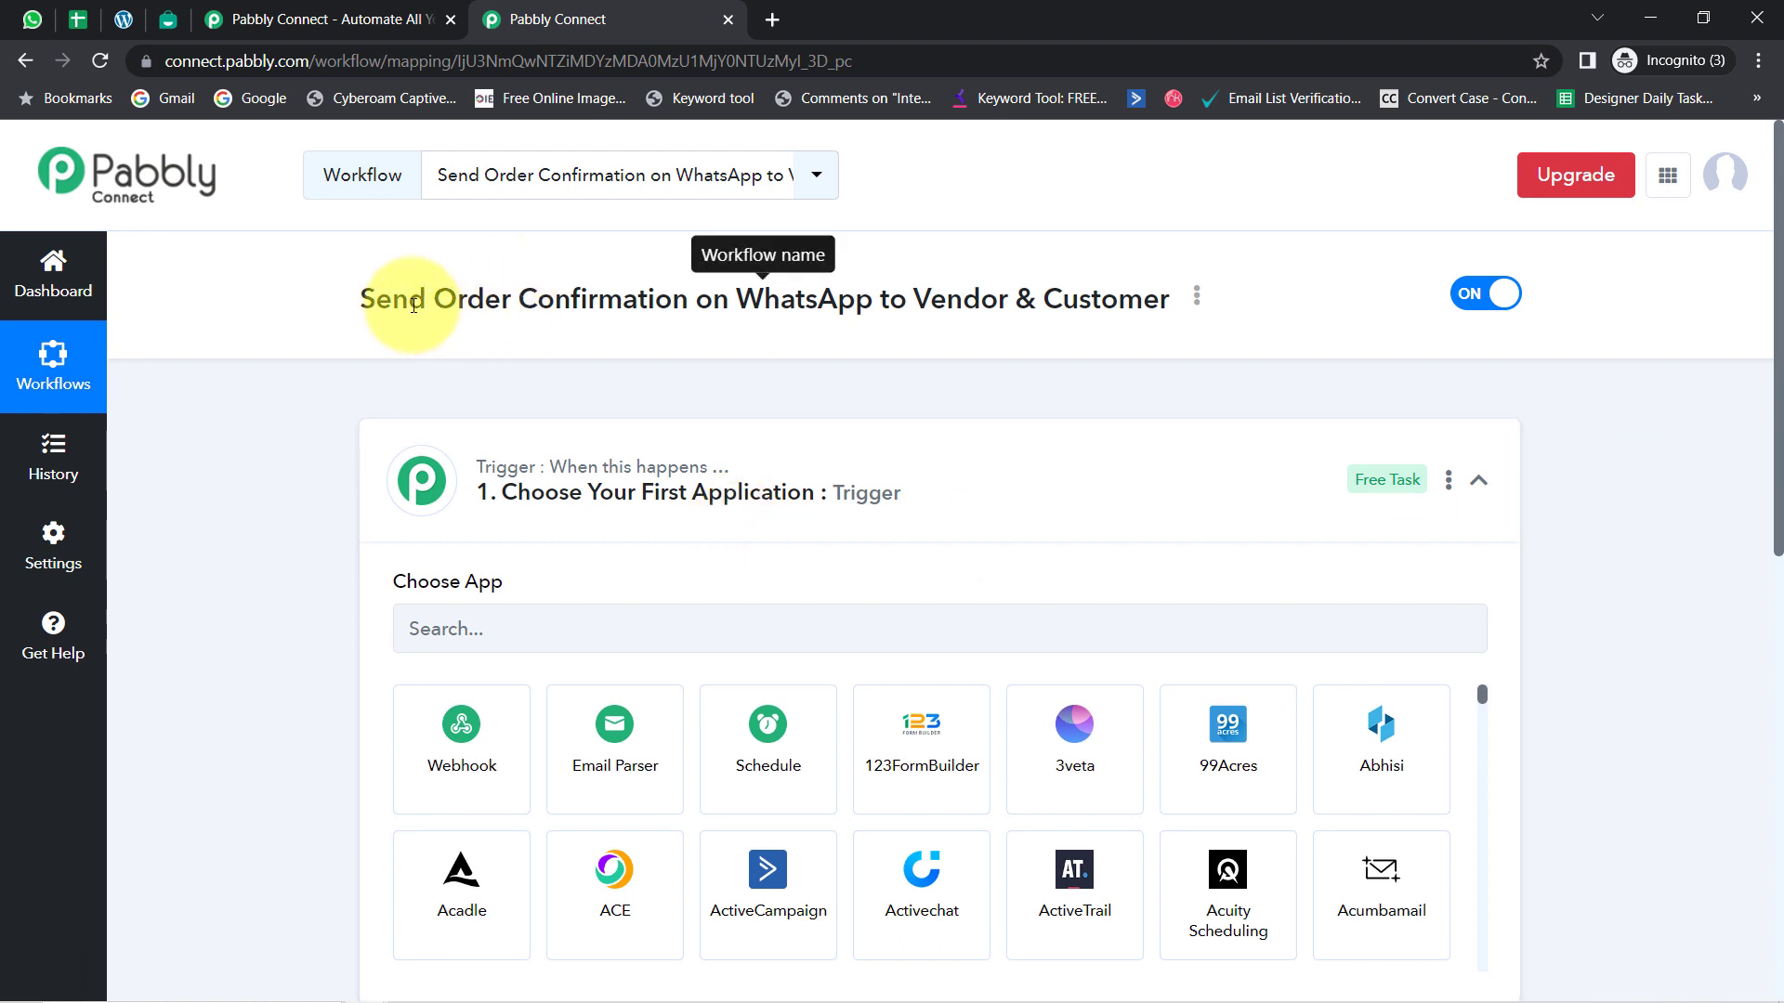
{"action": "left_click_drag", "start_coordinate": [409, 299], "coordinate": [1026, 288]}
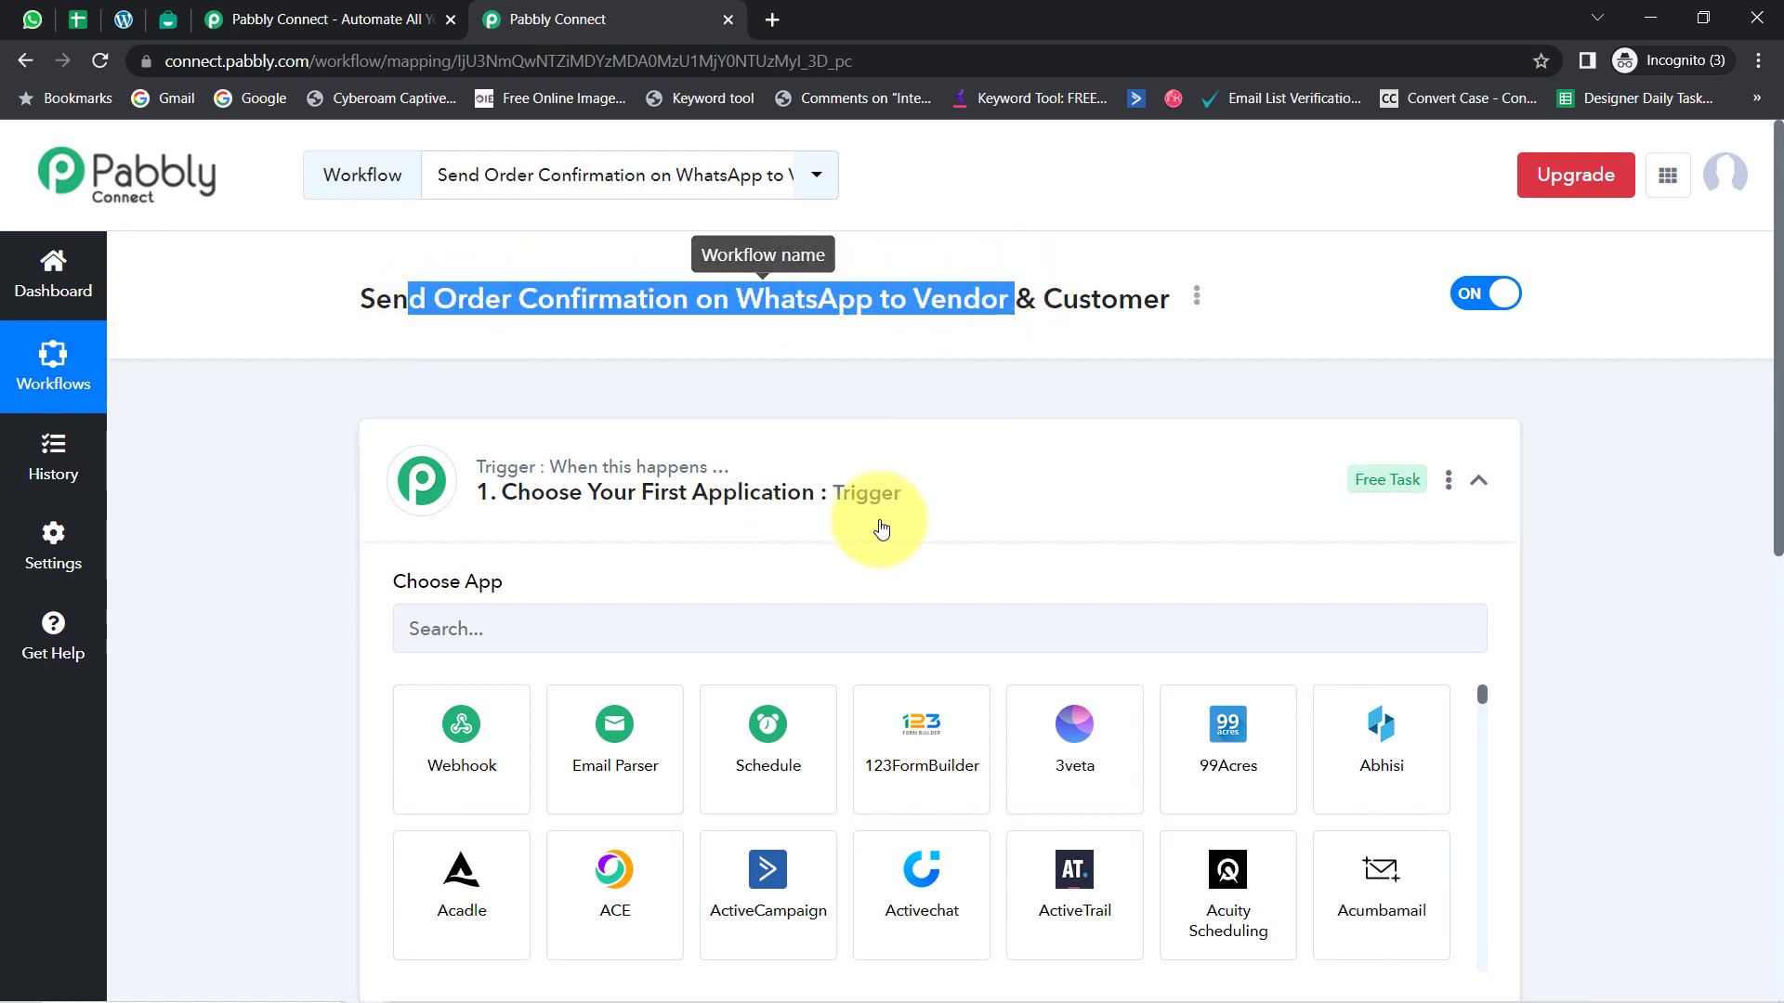
{"action": "left_click", "coordinate": [448, 613]}
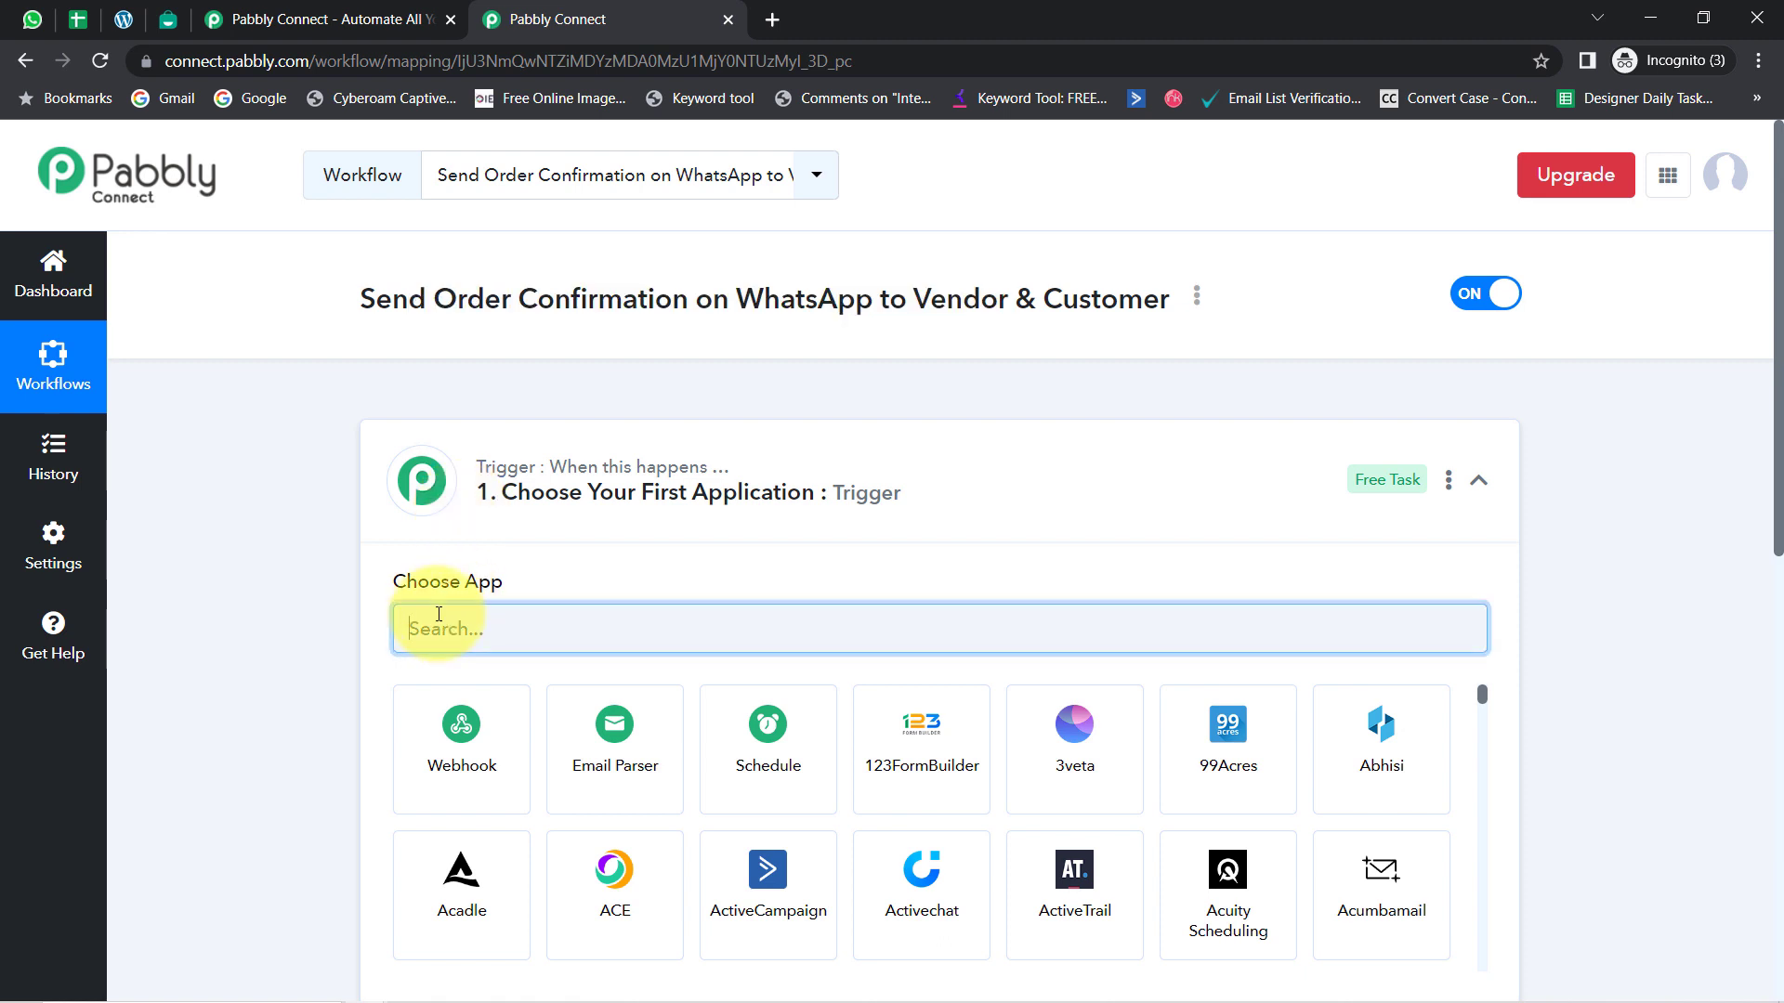
{"action": "type", "text": "wooco"}
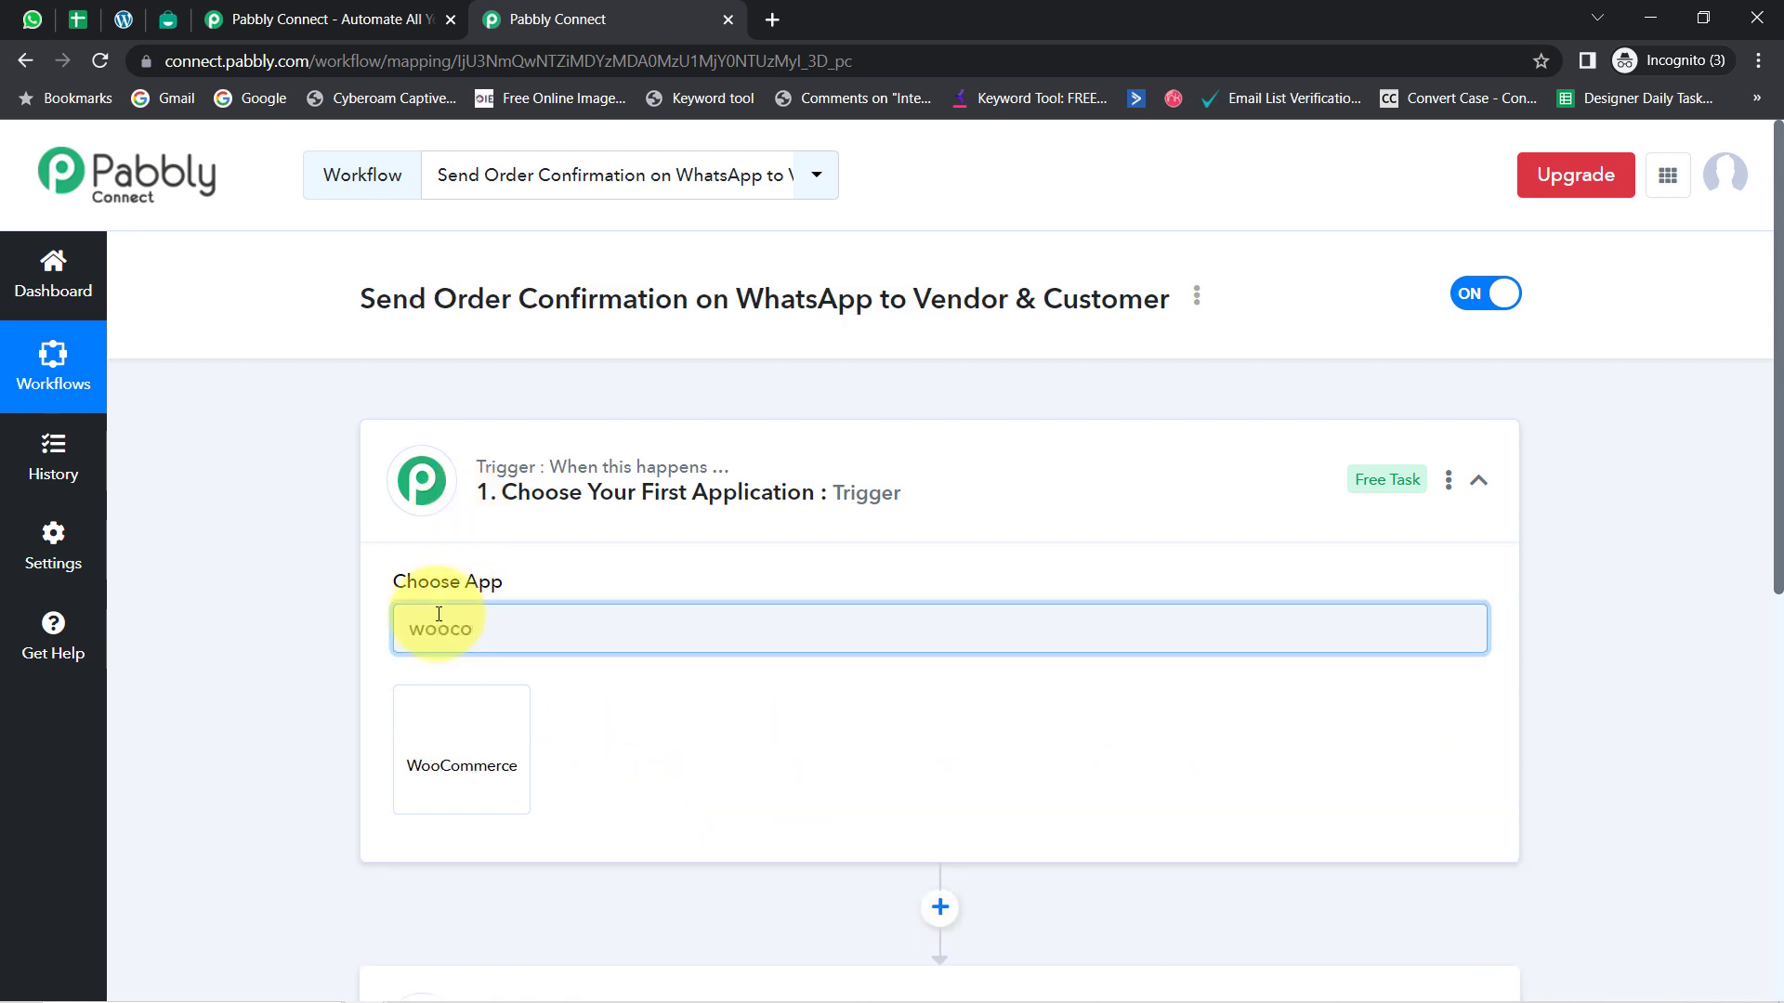
{"action": "left_click", "coordinate": [431, 706]}
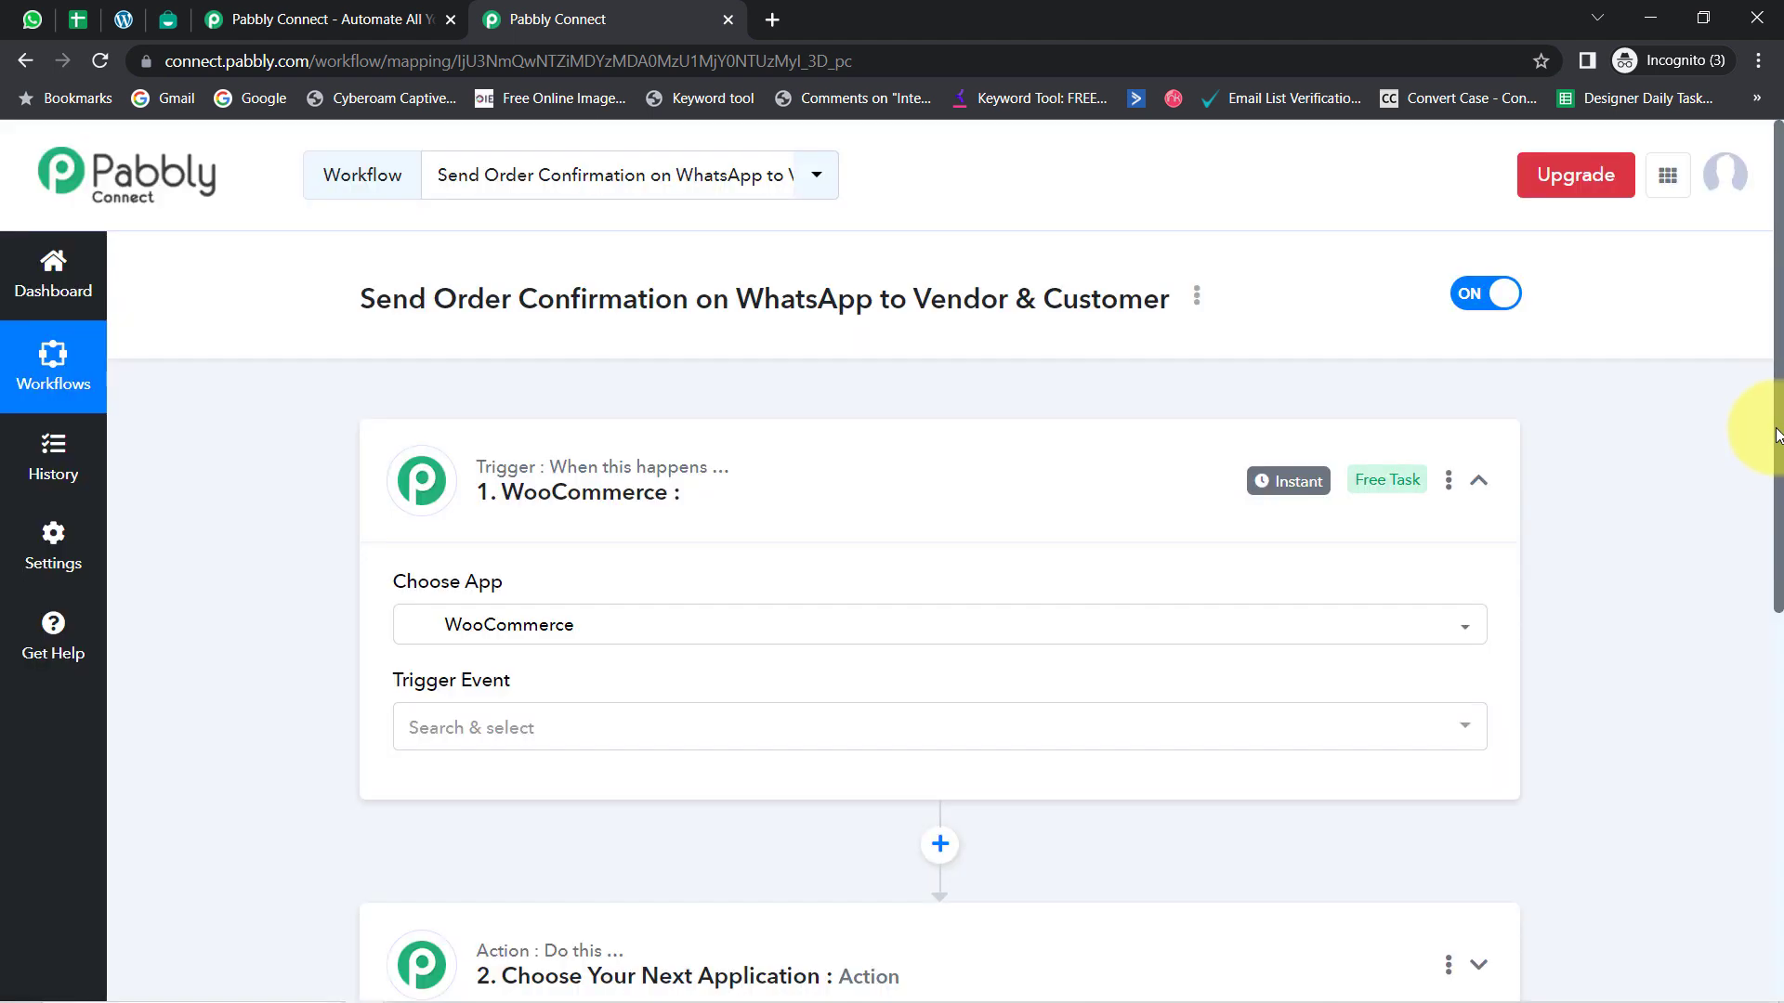
Expand the workflow's second step and choose Interakt as the action app
{"action": "left_click_drag", "start_coordinate": [1779, 430], "coordinate": [1776, 671]}
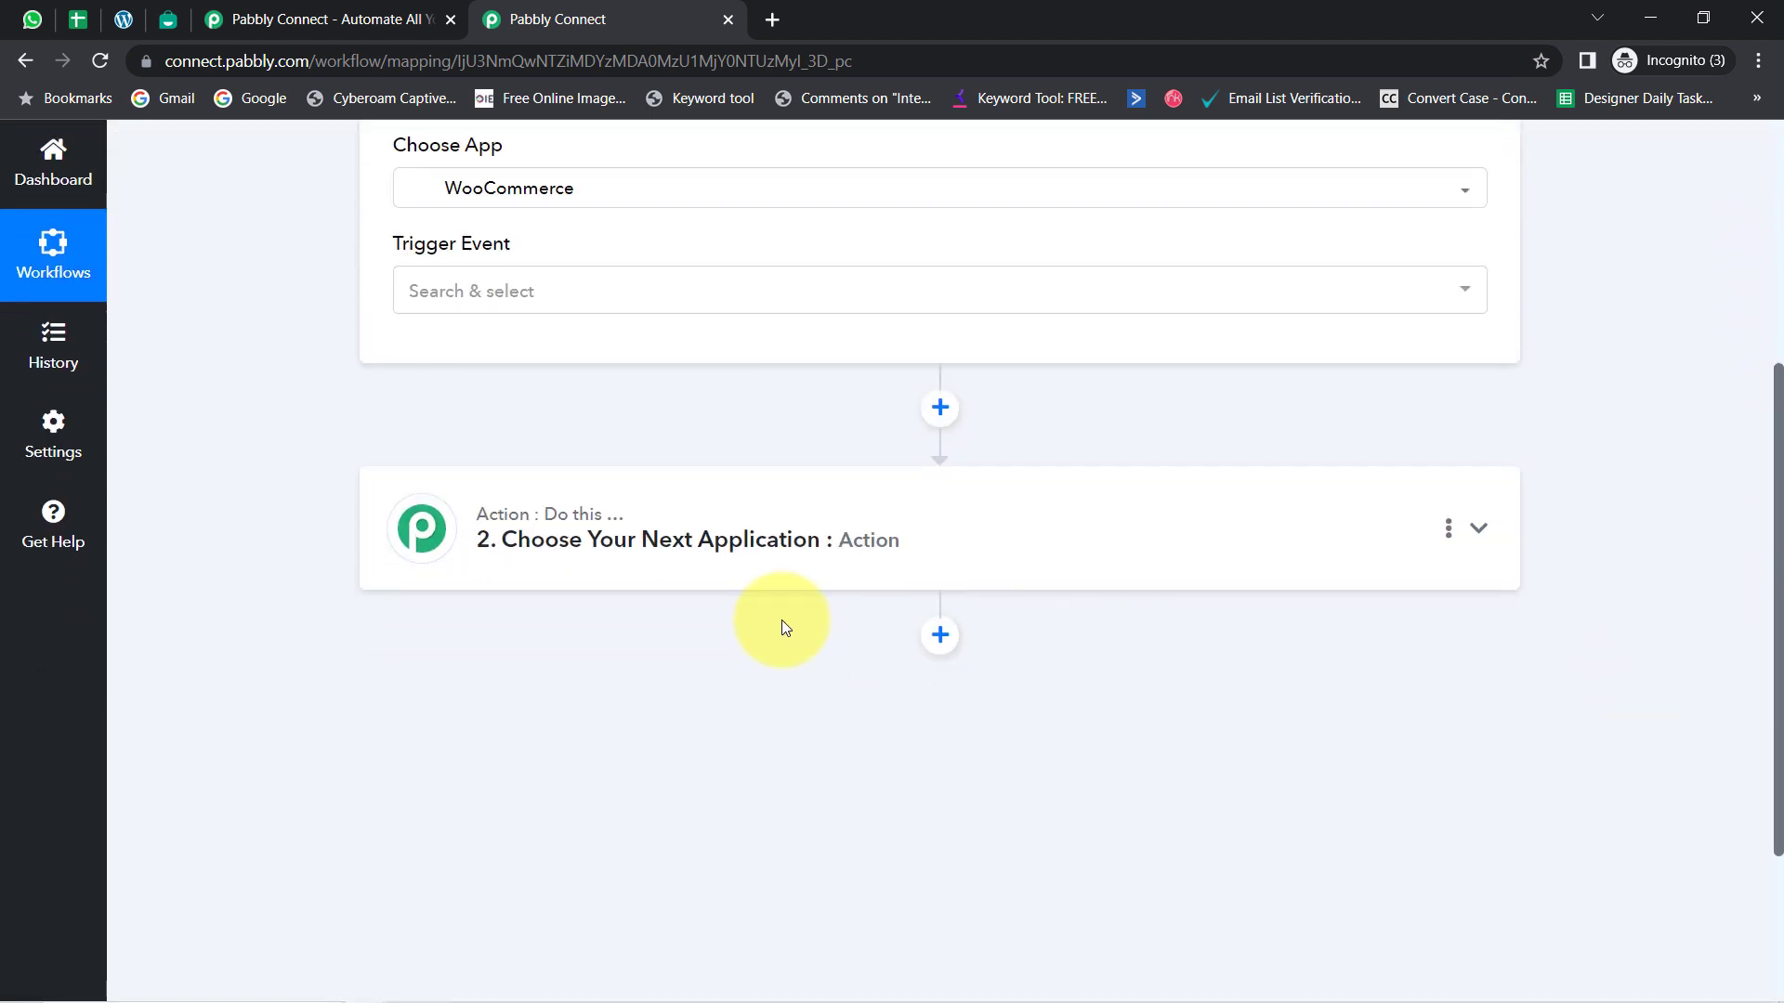
{"action": "left_click", "coordinate": [585, 567]}
{"action": "left_click", "coordinate": [452, 675]}
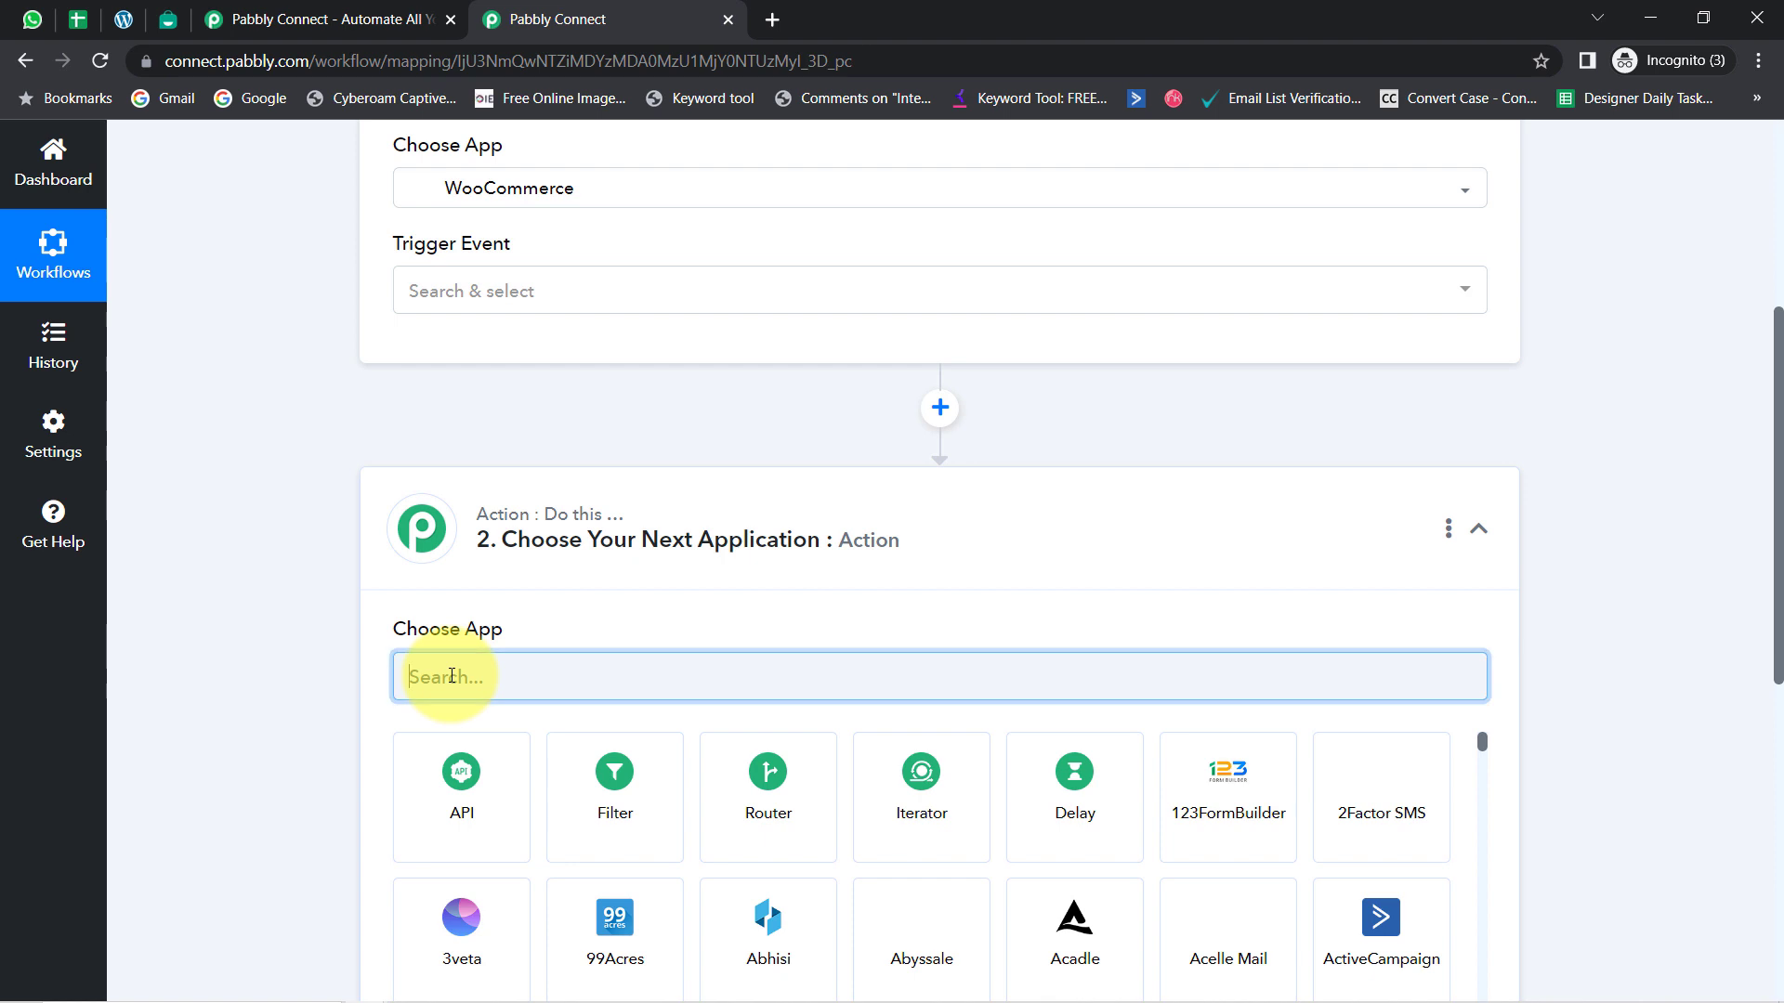
{"action": "type", "text": "inte"}
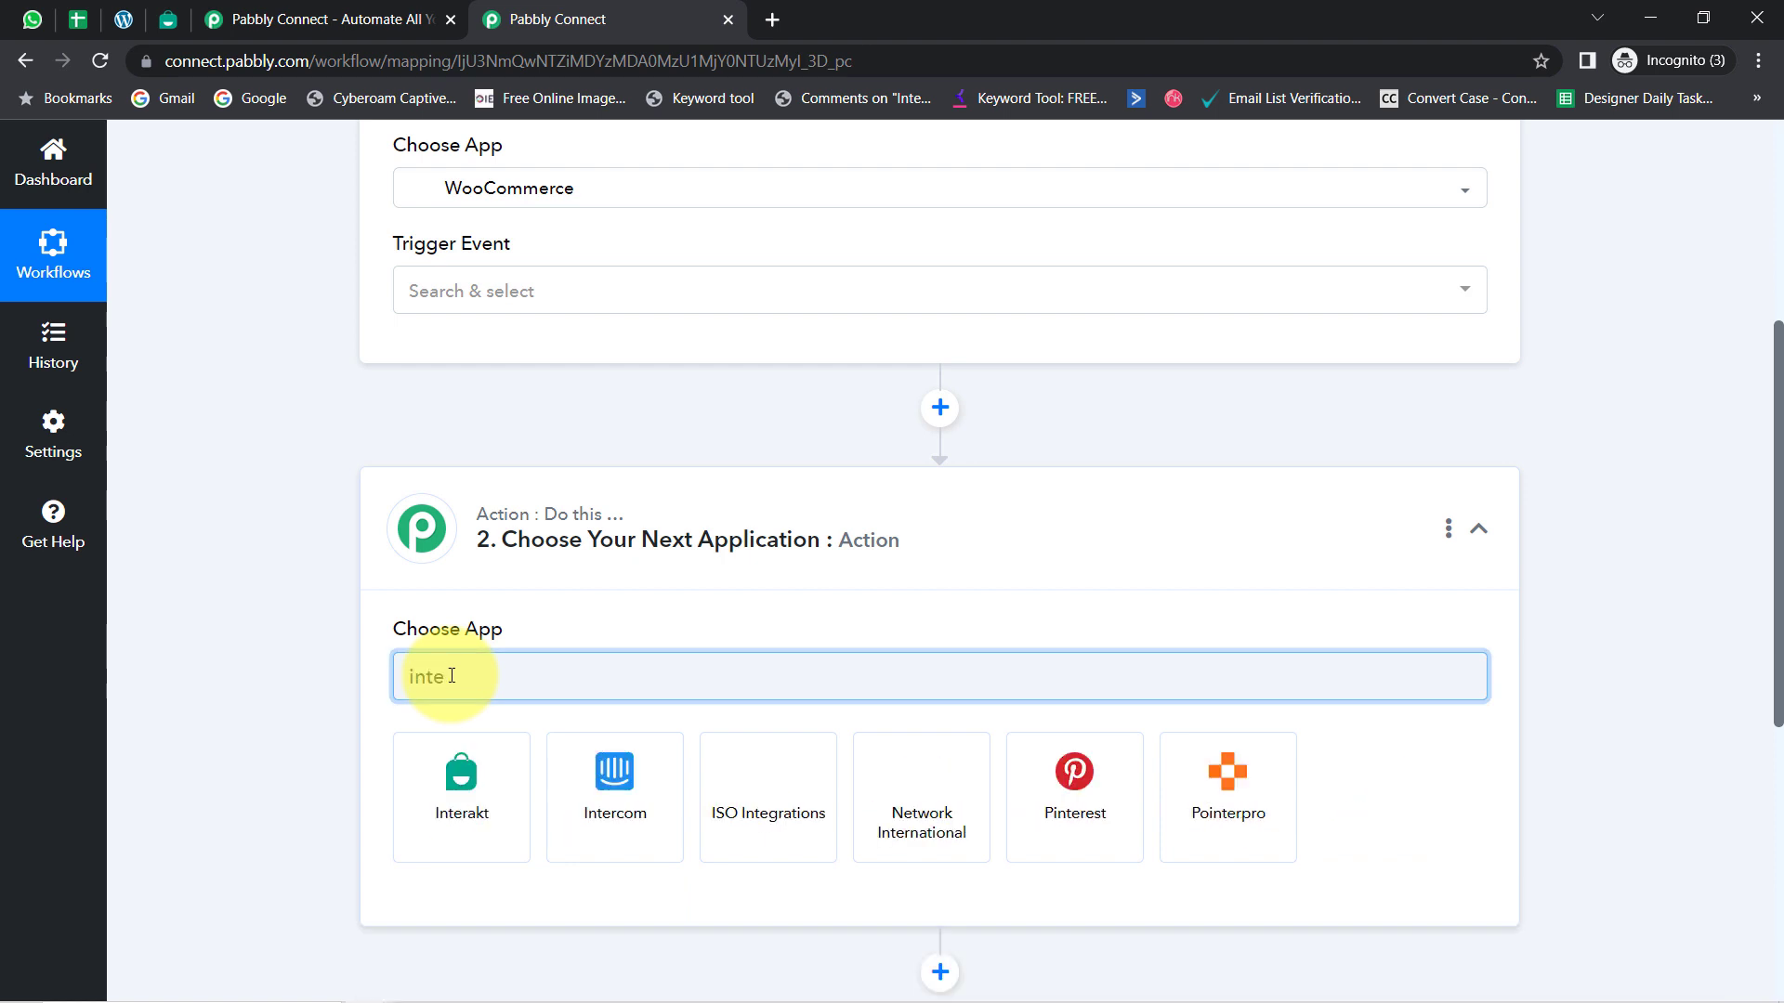
{"action": "left_click", "coordinate": [435, 823]}
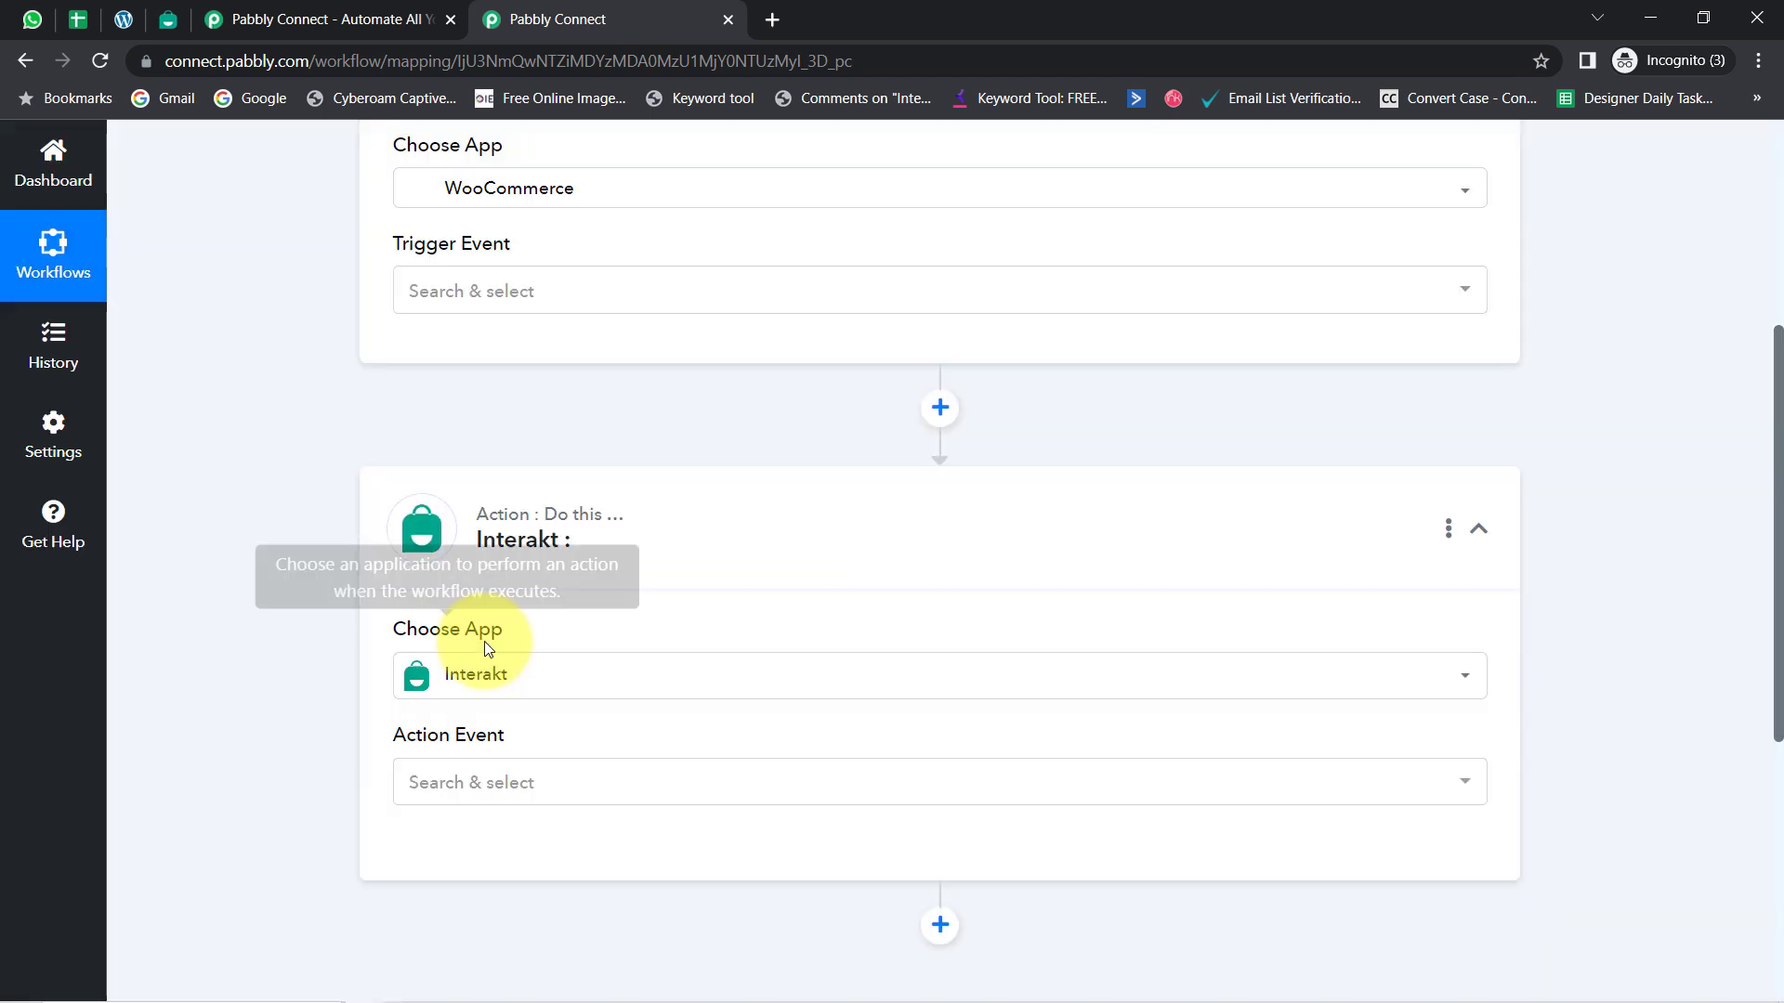
Set the WooCommerce trigger's event to New Order Created
{"action": "left_click_drag", "start_coordinate": [1779, 525], "coordinate": [1744, 275]}
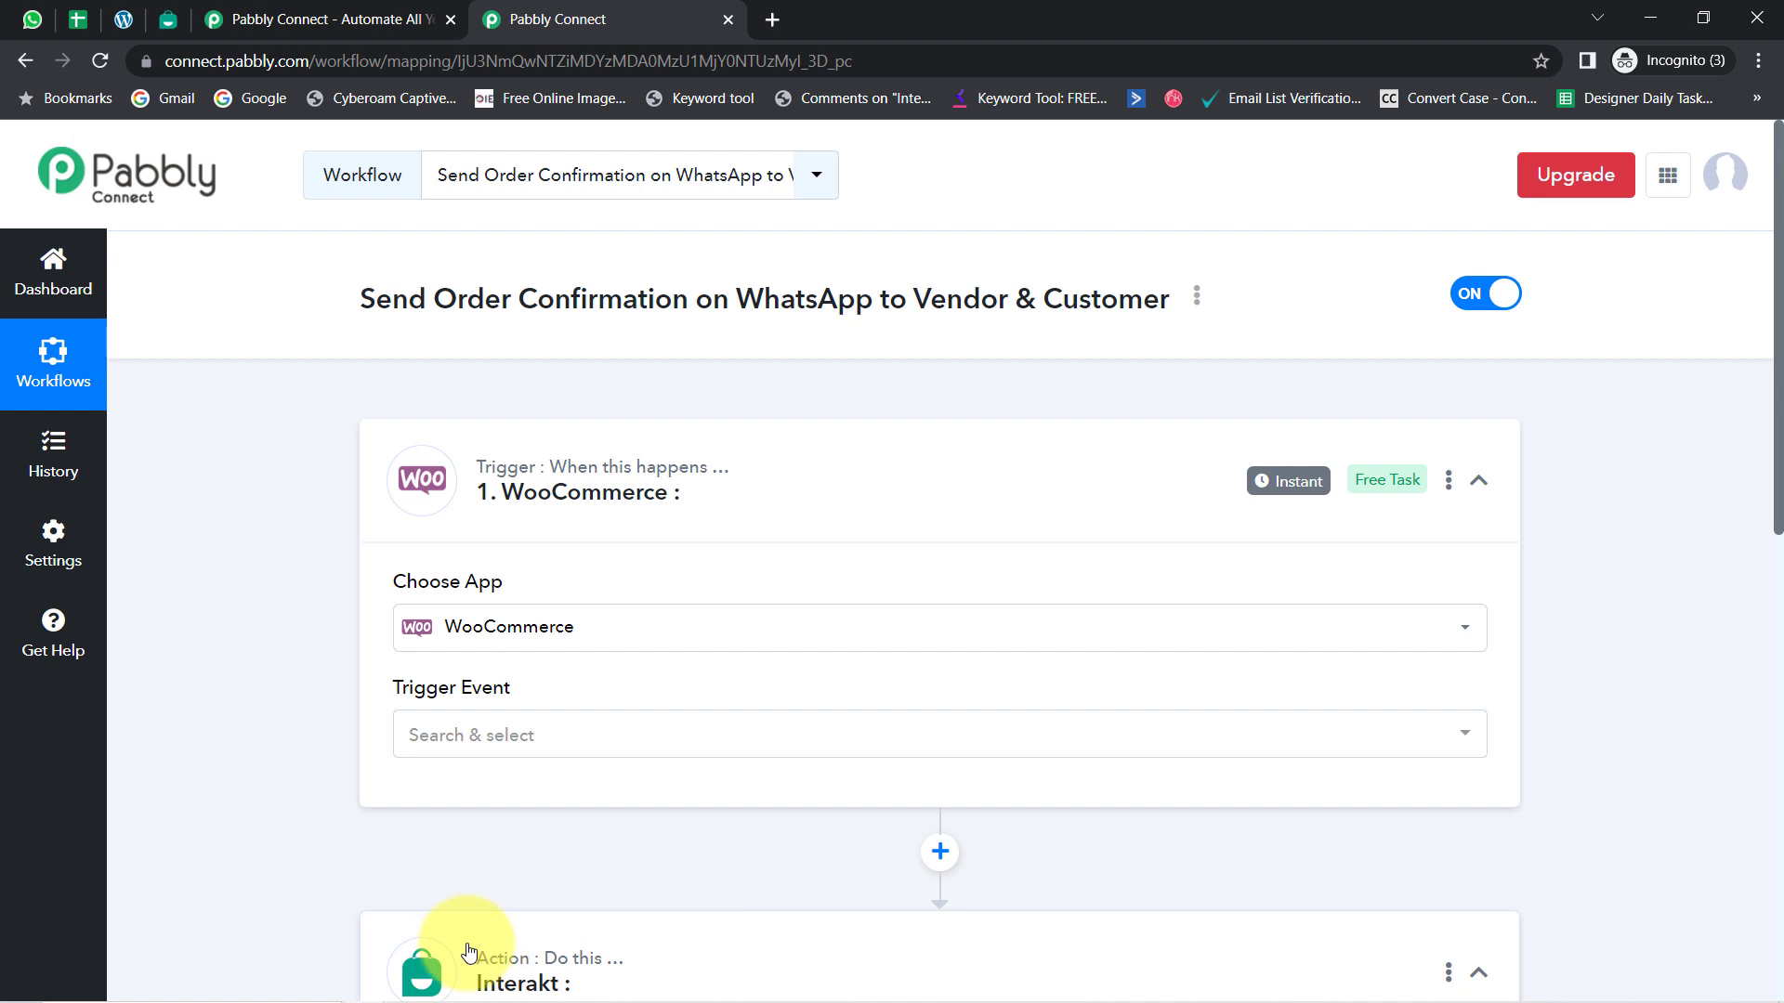
{"action": "left_click", "coordinate": [481, 747]}
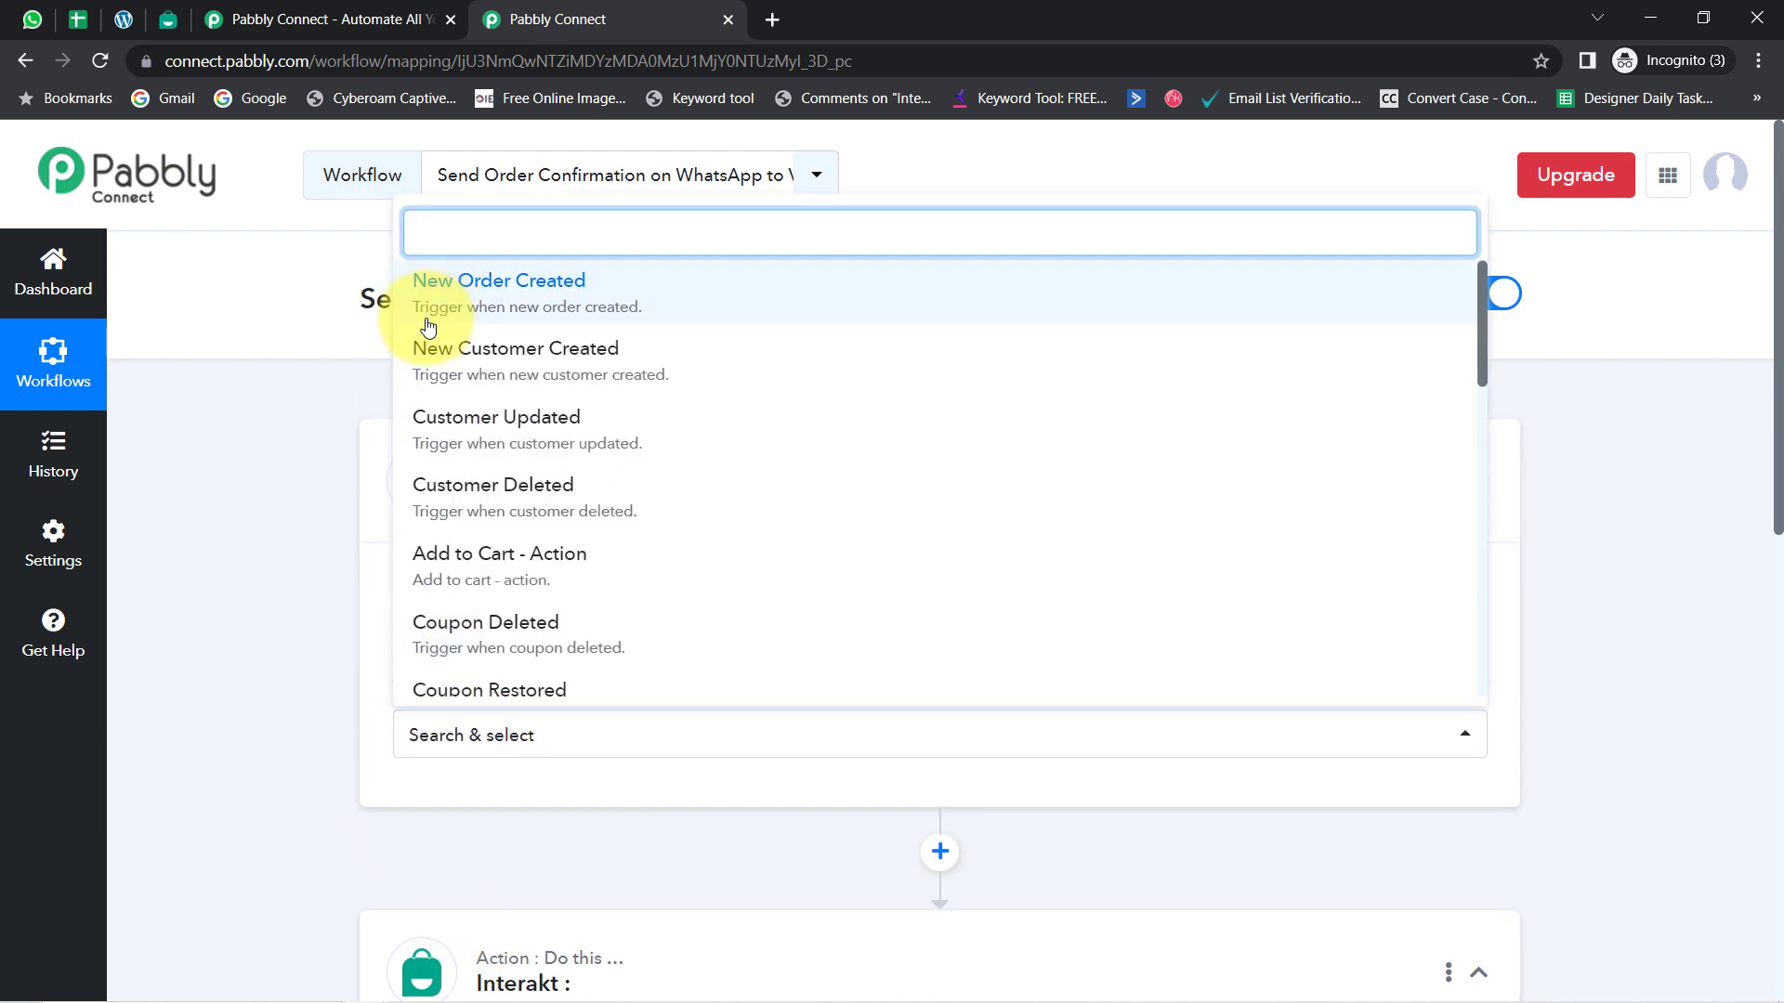
{"action": "left_click", "coordinate": [494, 301]}
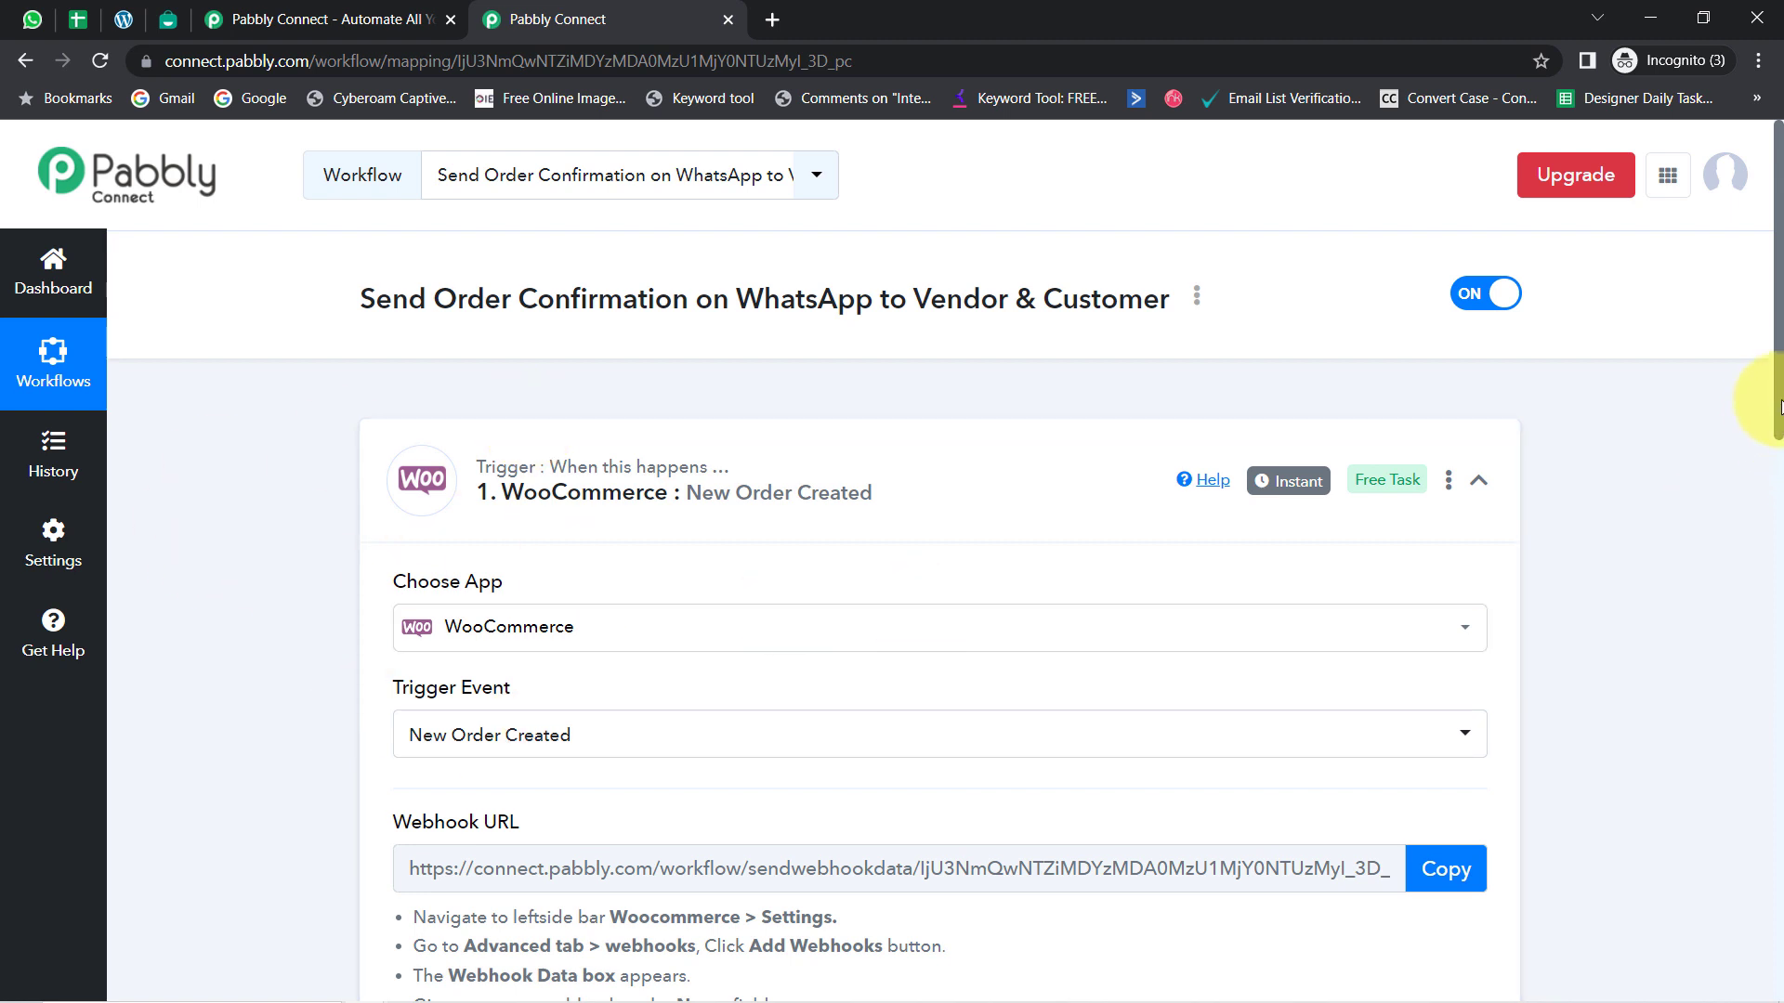
Review the webhook setup instructions of the WooCommerce trigger and copy its webhook URL
{"action": "left_click_drag", "start_coordinate": [1768, 410], "coordinate": [1767, 562]}
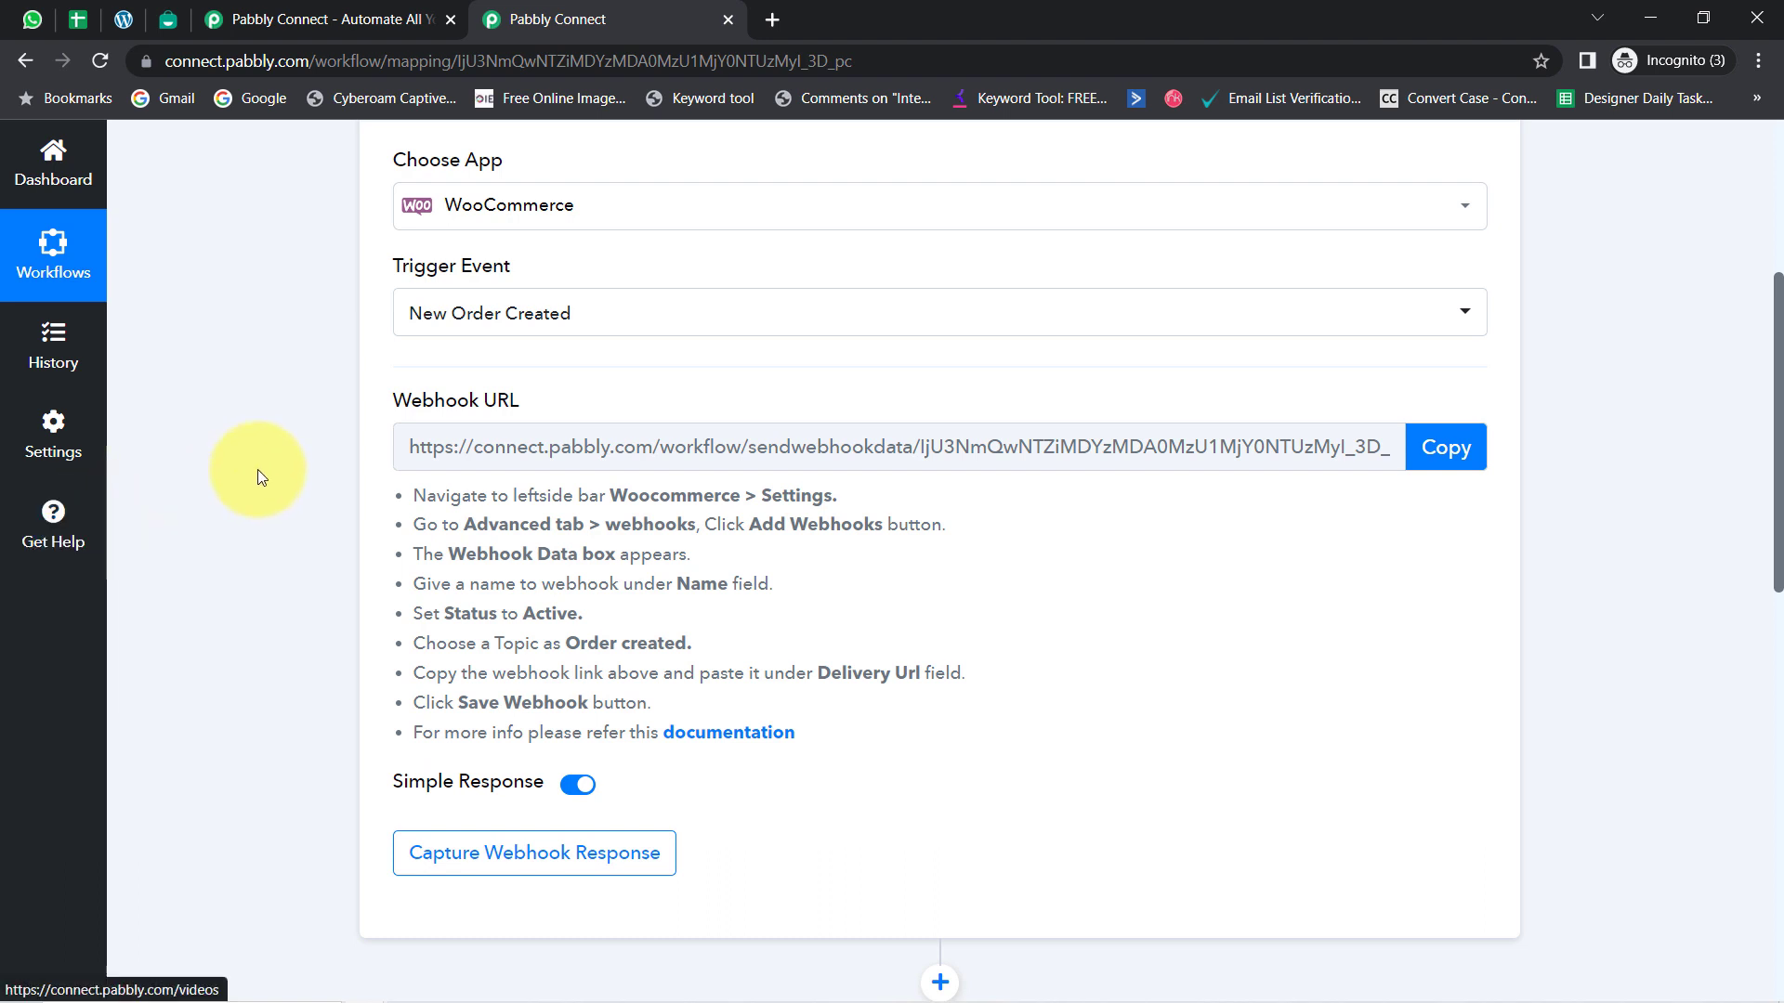
{"action": "left_click_drag", "start_coordinate": [388, 423], "coordinate": [494, 409]}
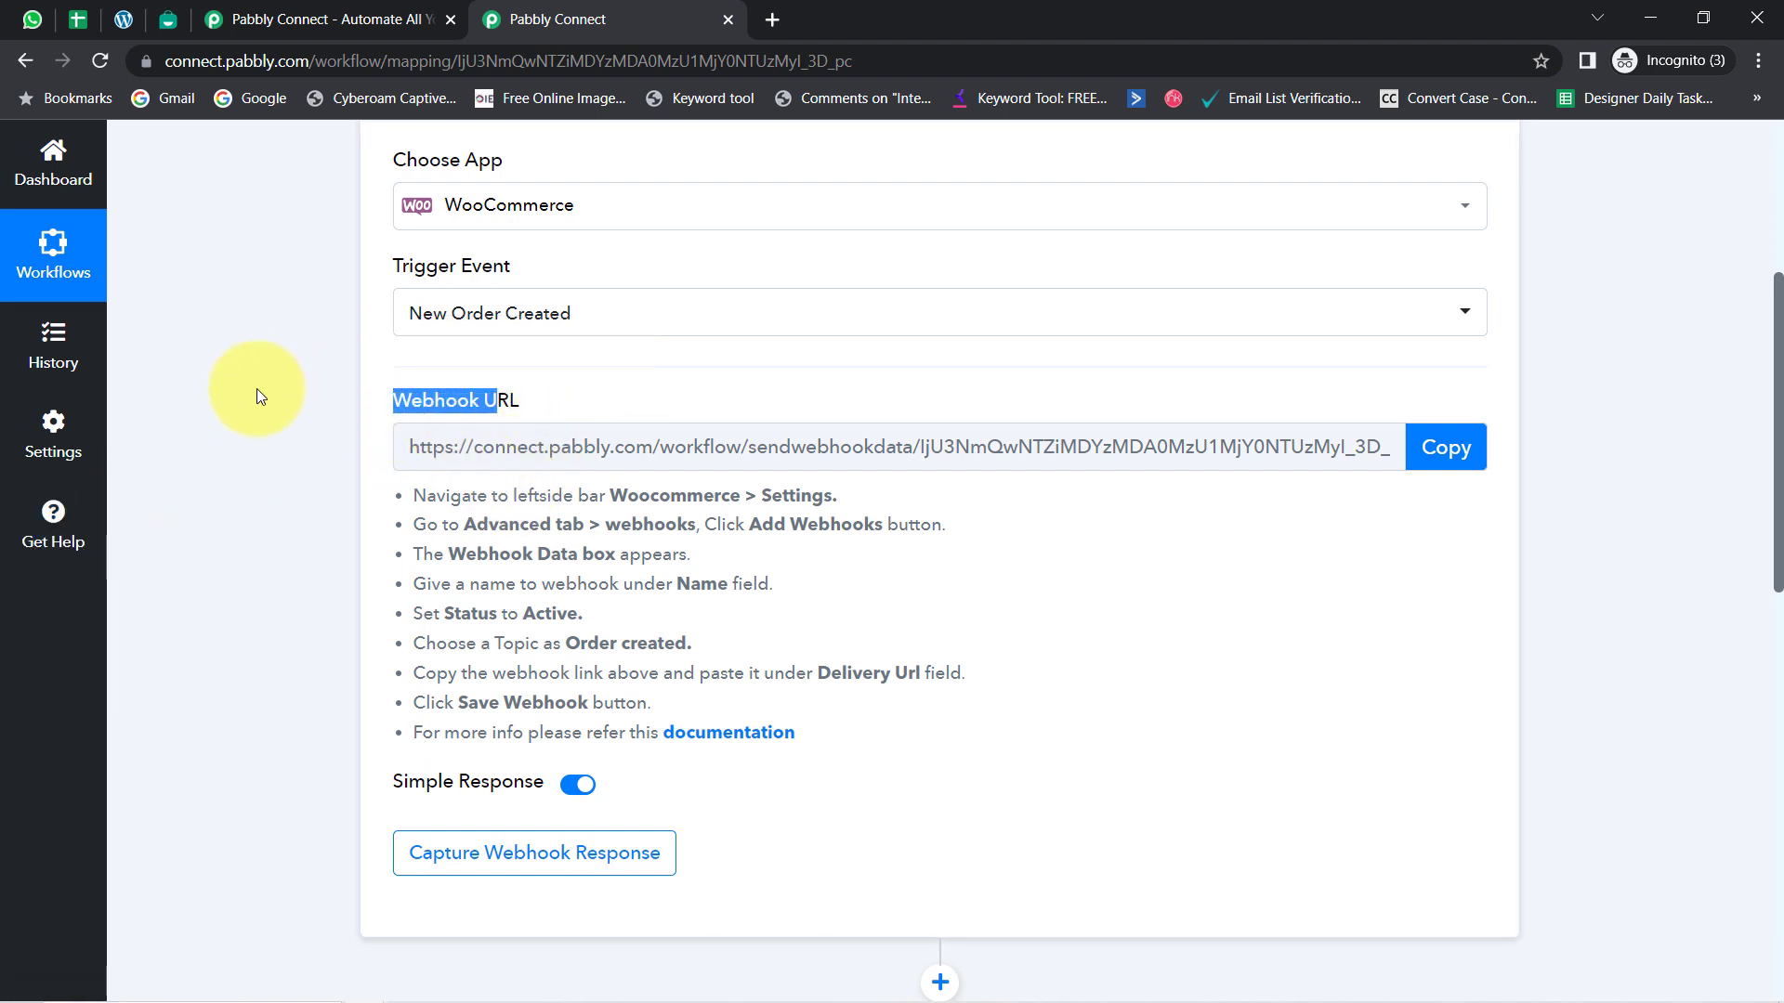
{"action": "left_click_drag", "start_coordinate": [411, 501], "coordinate": [591, 687]}
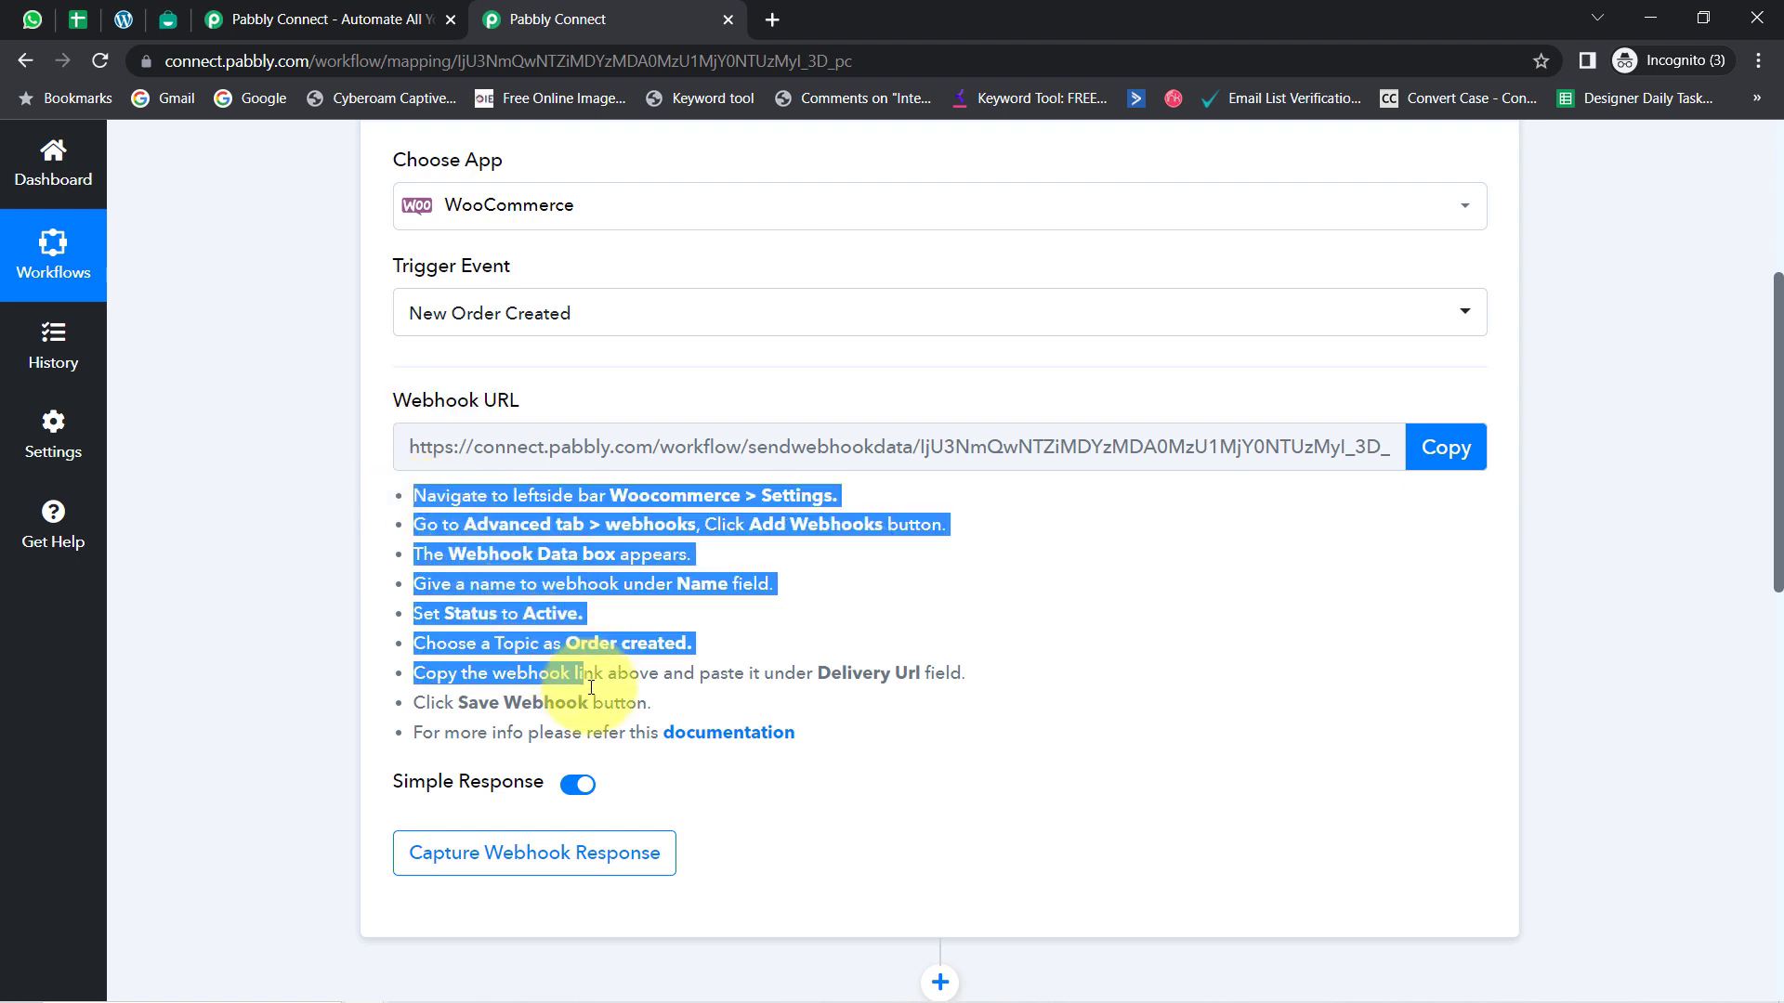
{"action": "left_click", "coordinate": [553, 618]}
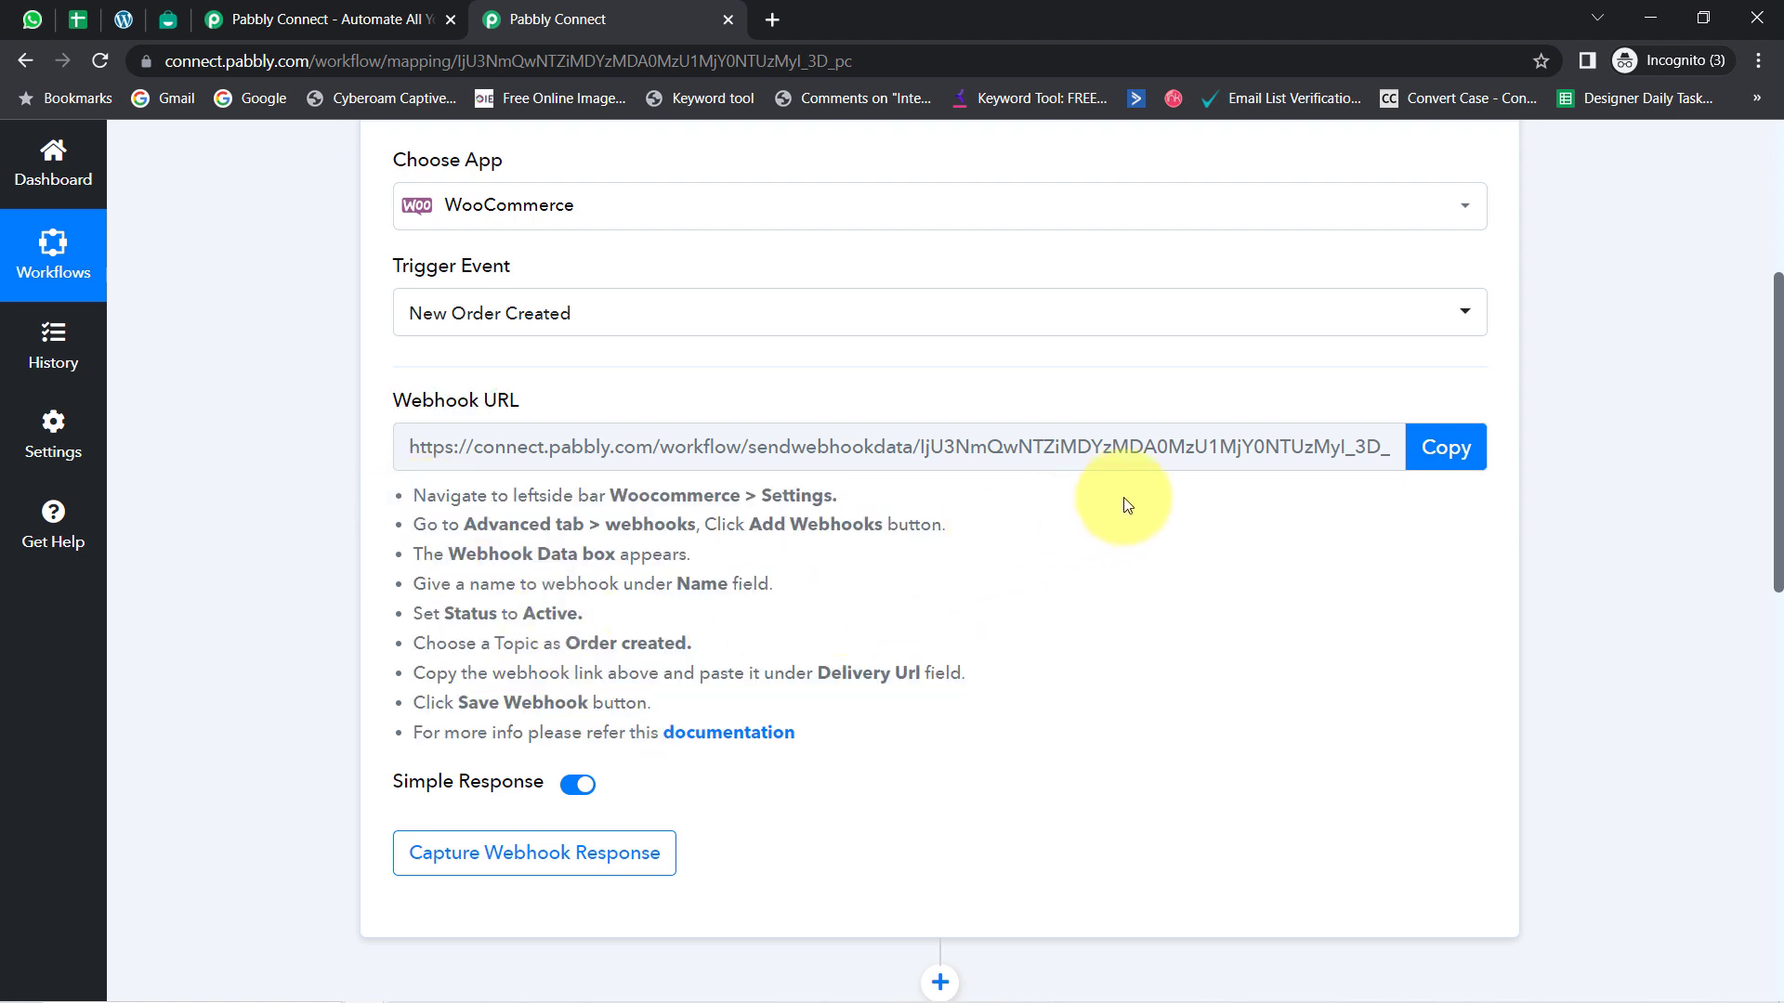
{"action": "left_click", "coordinate": [1429, 451]}
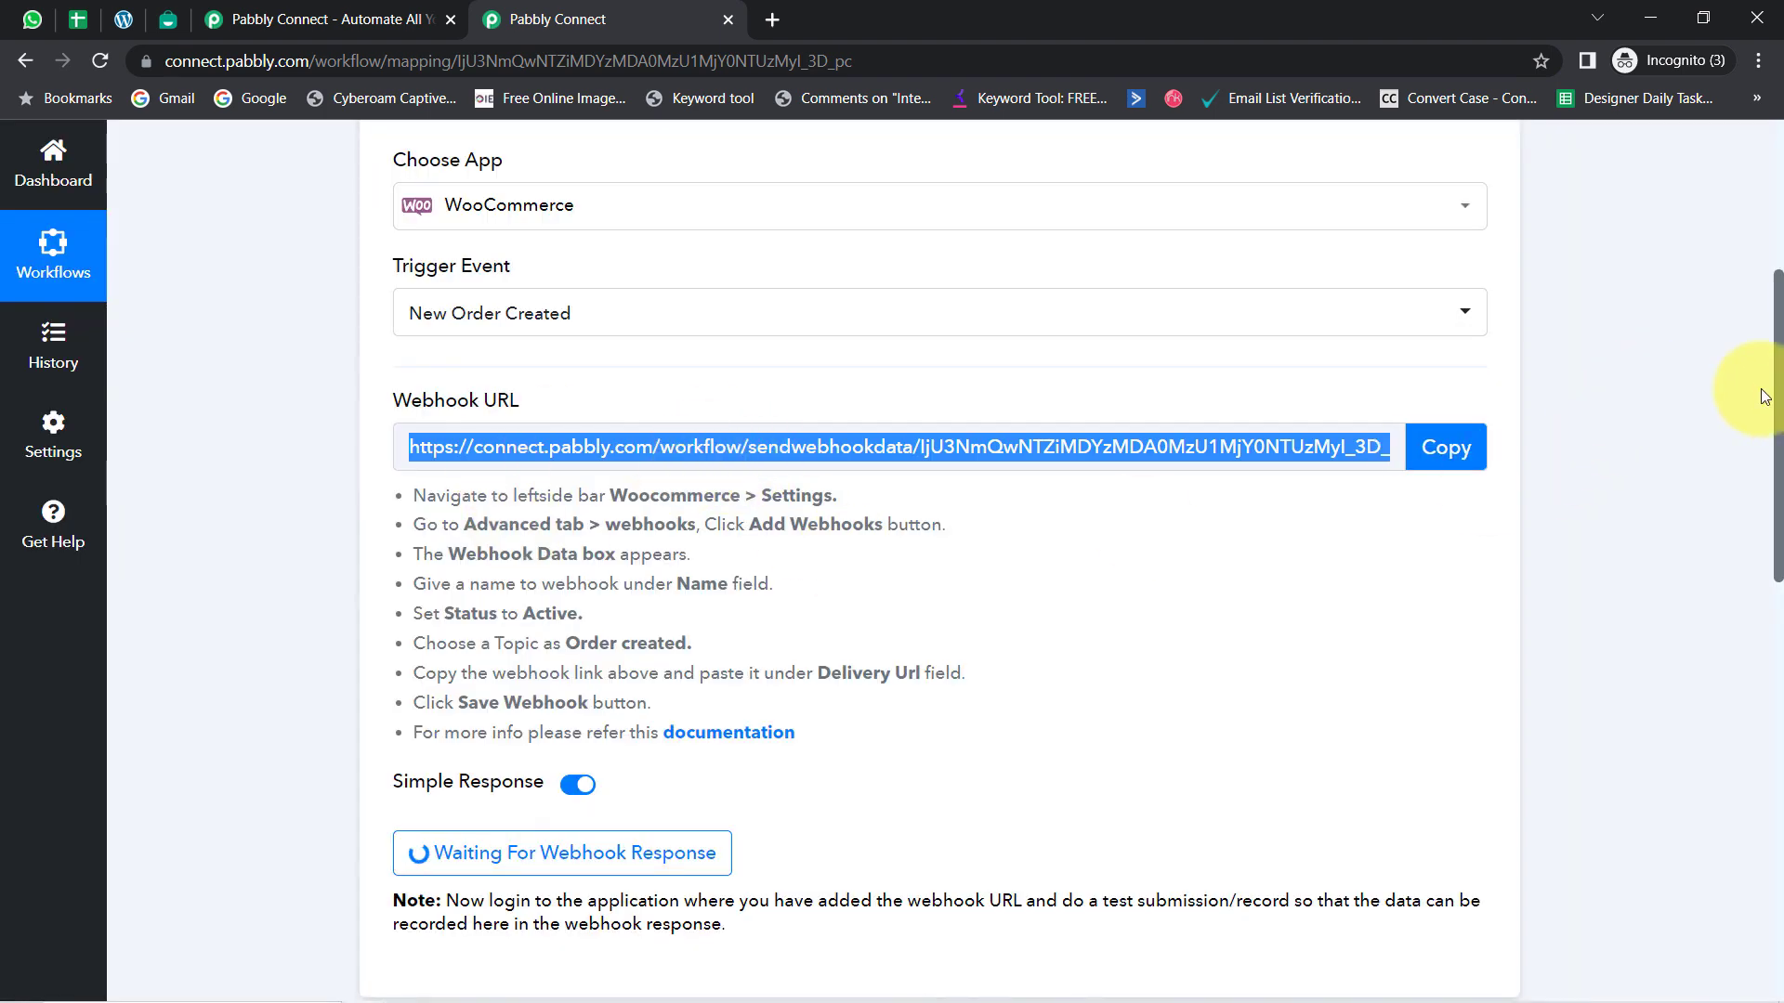
{"action": "left_click_drag", "start_coordinate": [1776, 395], "coordinate": [1773, 507]}
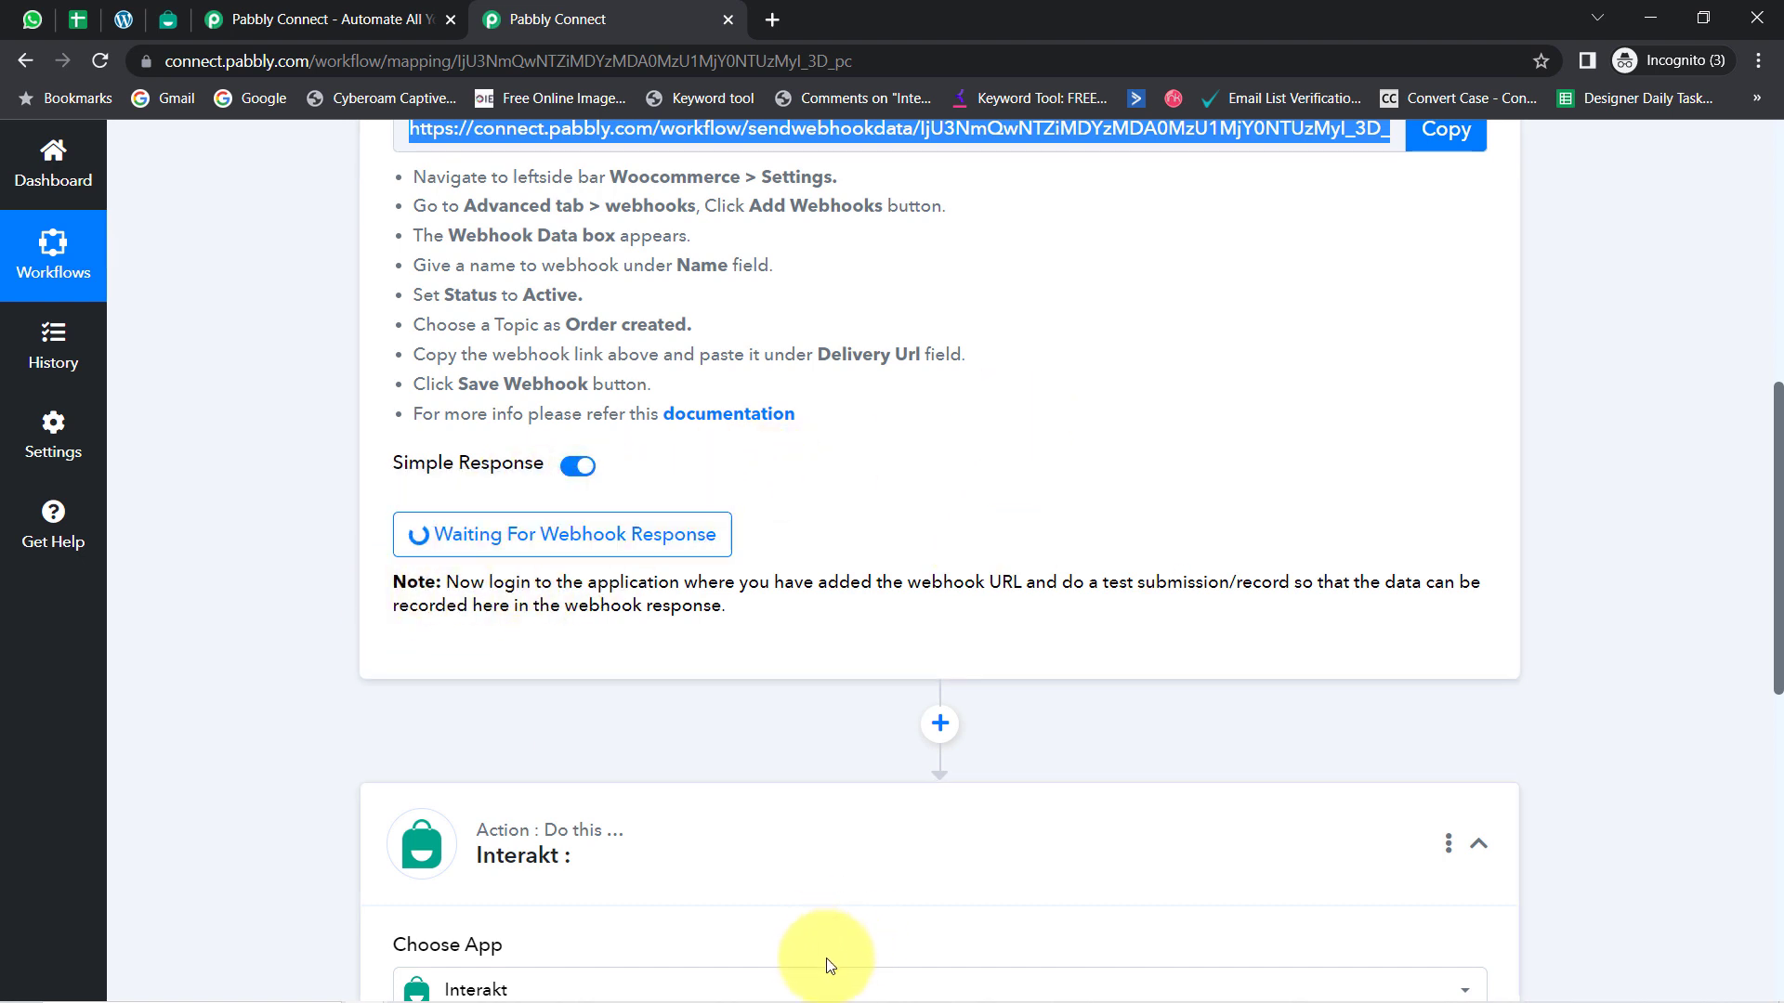
Switch to the WordPress admin and start a new webhook named "Connection with Interakt" in WooCommerce's advanced settings
{"action": "left_click", "coordinate": [131, 31]}
{"action": "scroll", "coordinate": [304, 645], "scroll_direction": "down", "scroll_amount": 1}
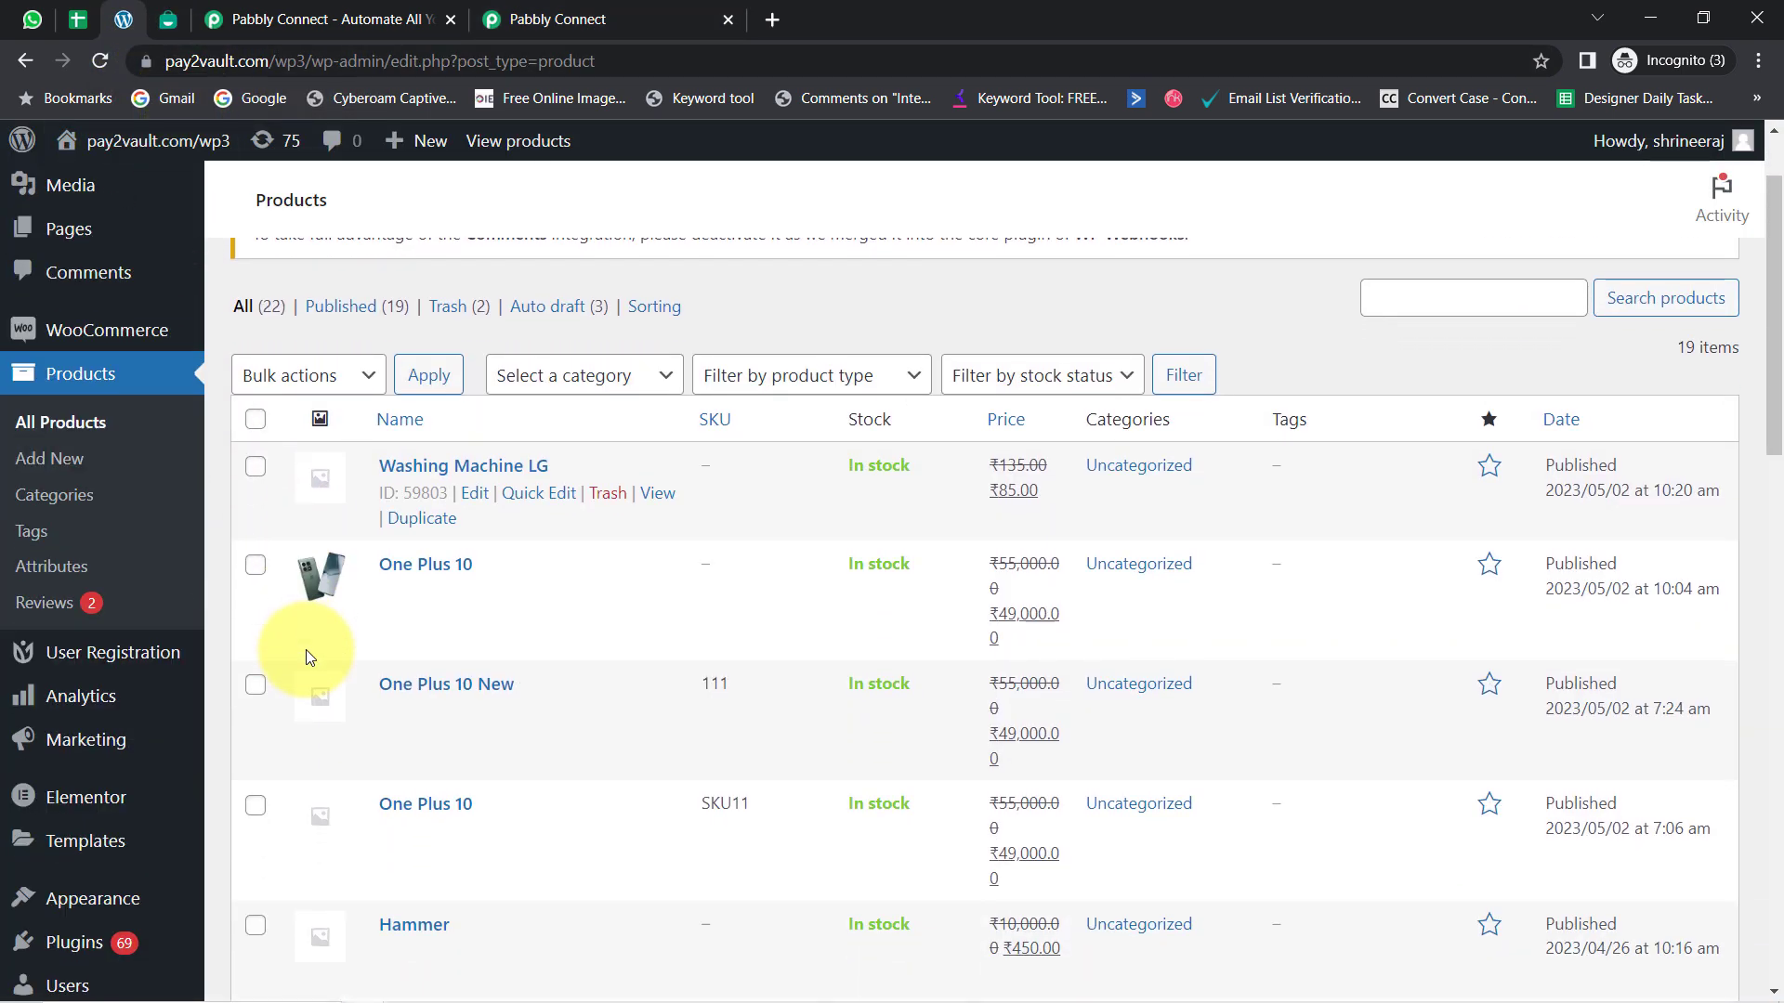
{"action": "scroll", "coordinate": [311, 657], "scroll_direction": "down", "scroll_amount": 1}
{"action": "mouse_move", "coordinate": [60, 228]}
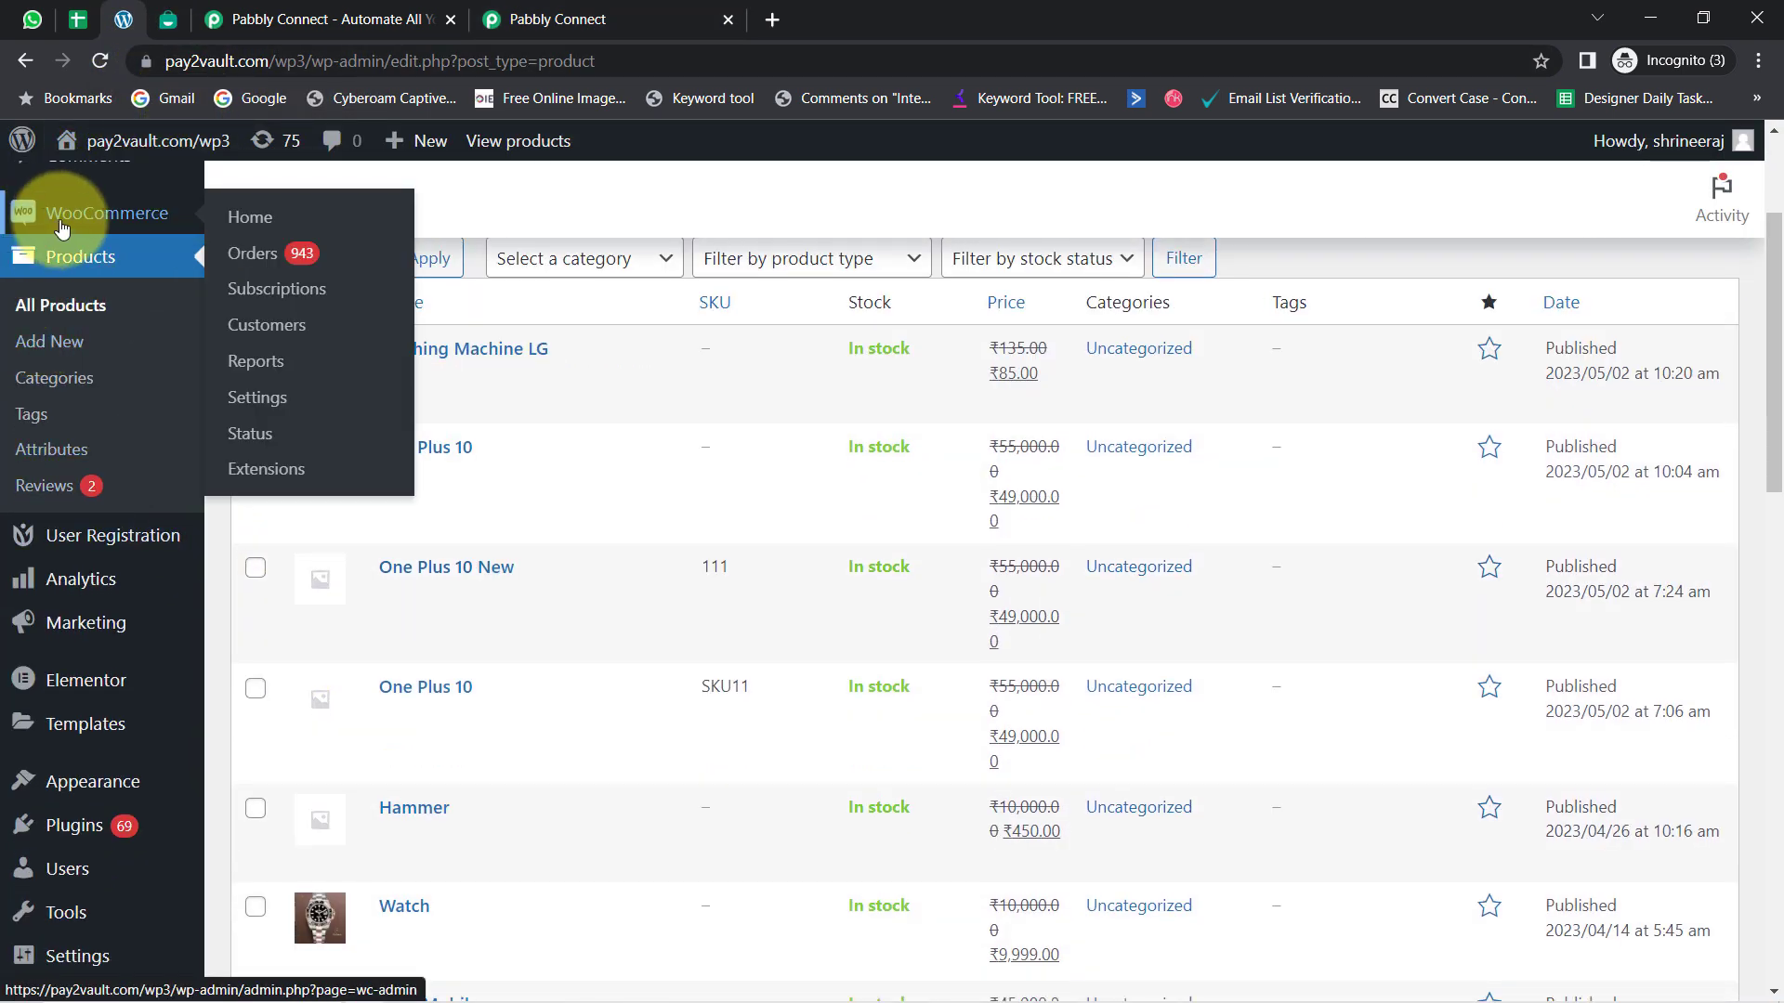
{"action": "left_click", "coordinate": [277, 408]}
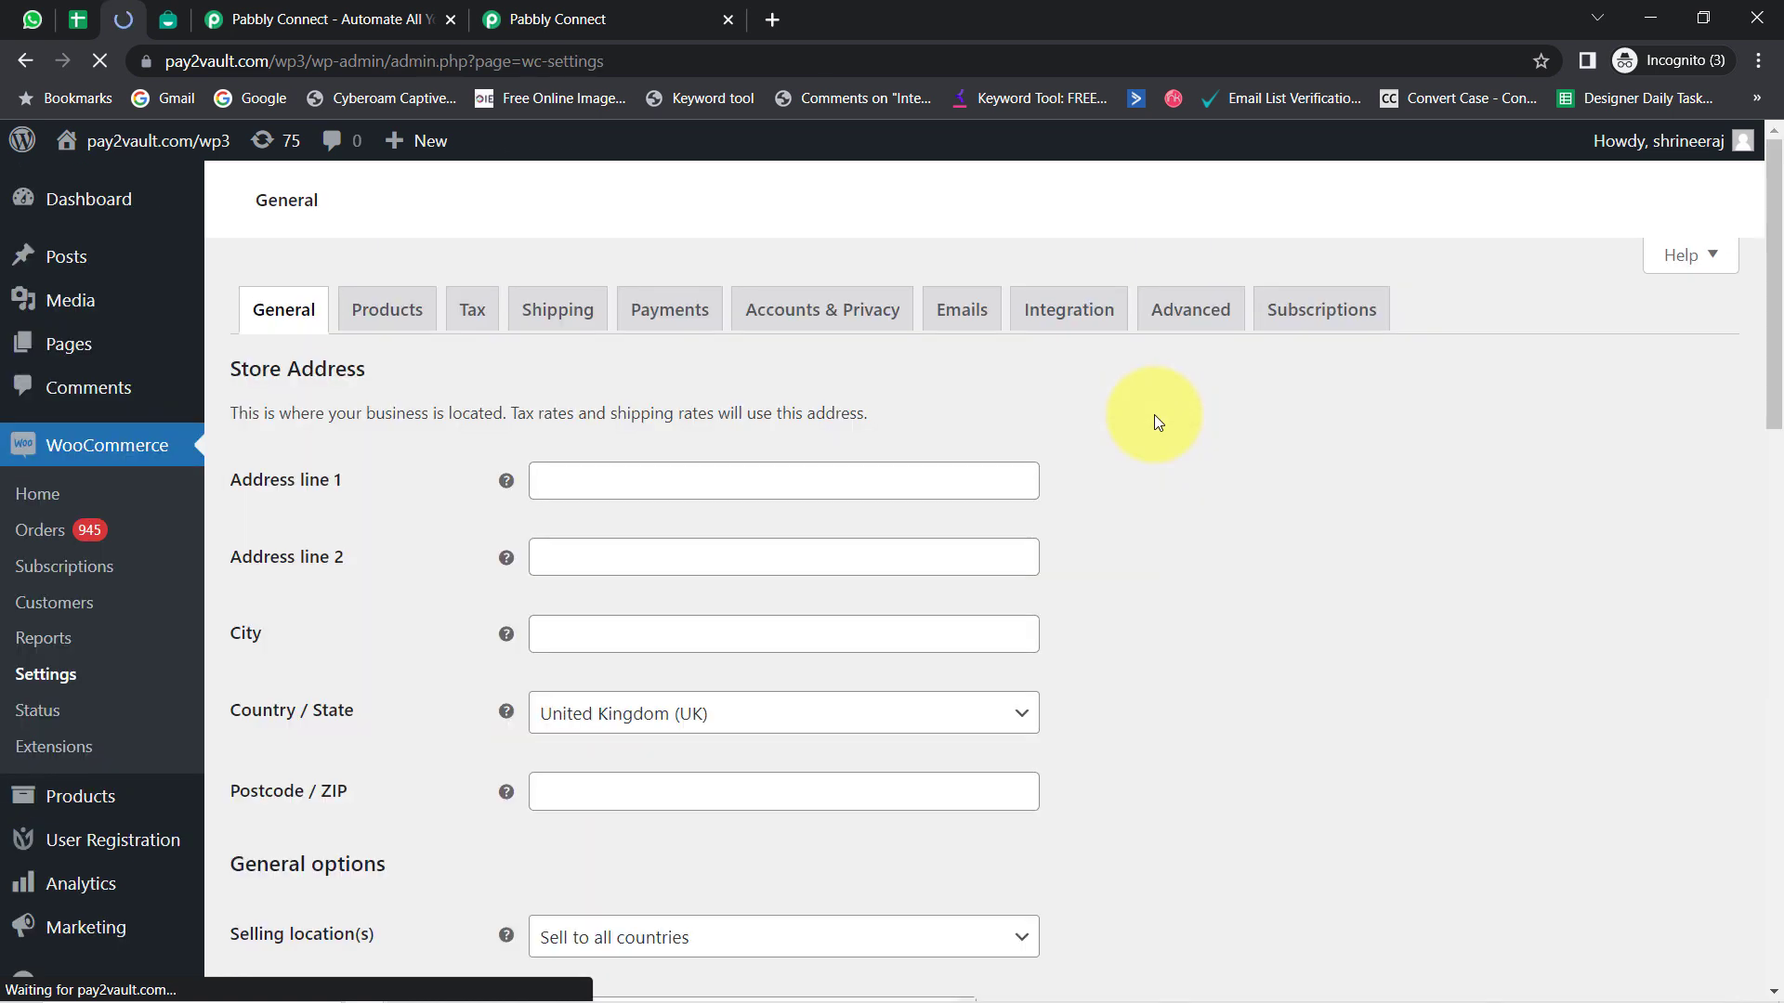
{"action": "left_click", "coordinate": [1198, 306]}
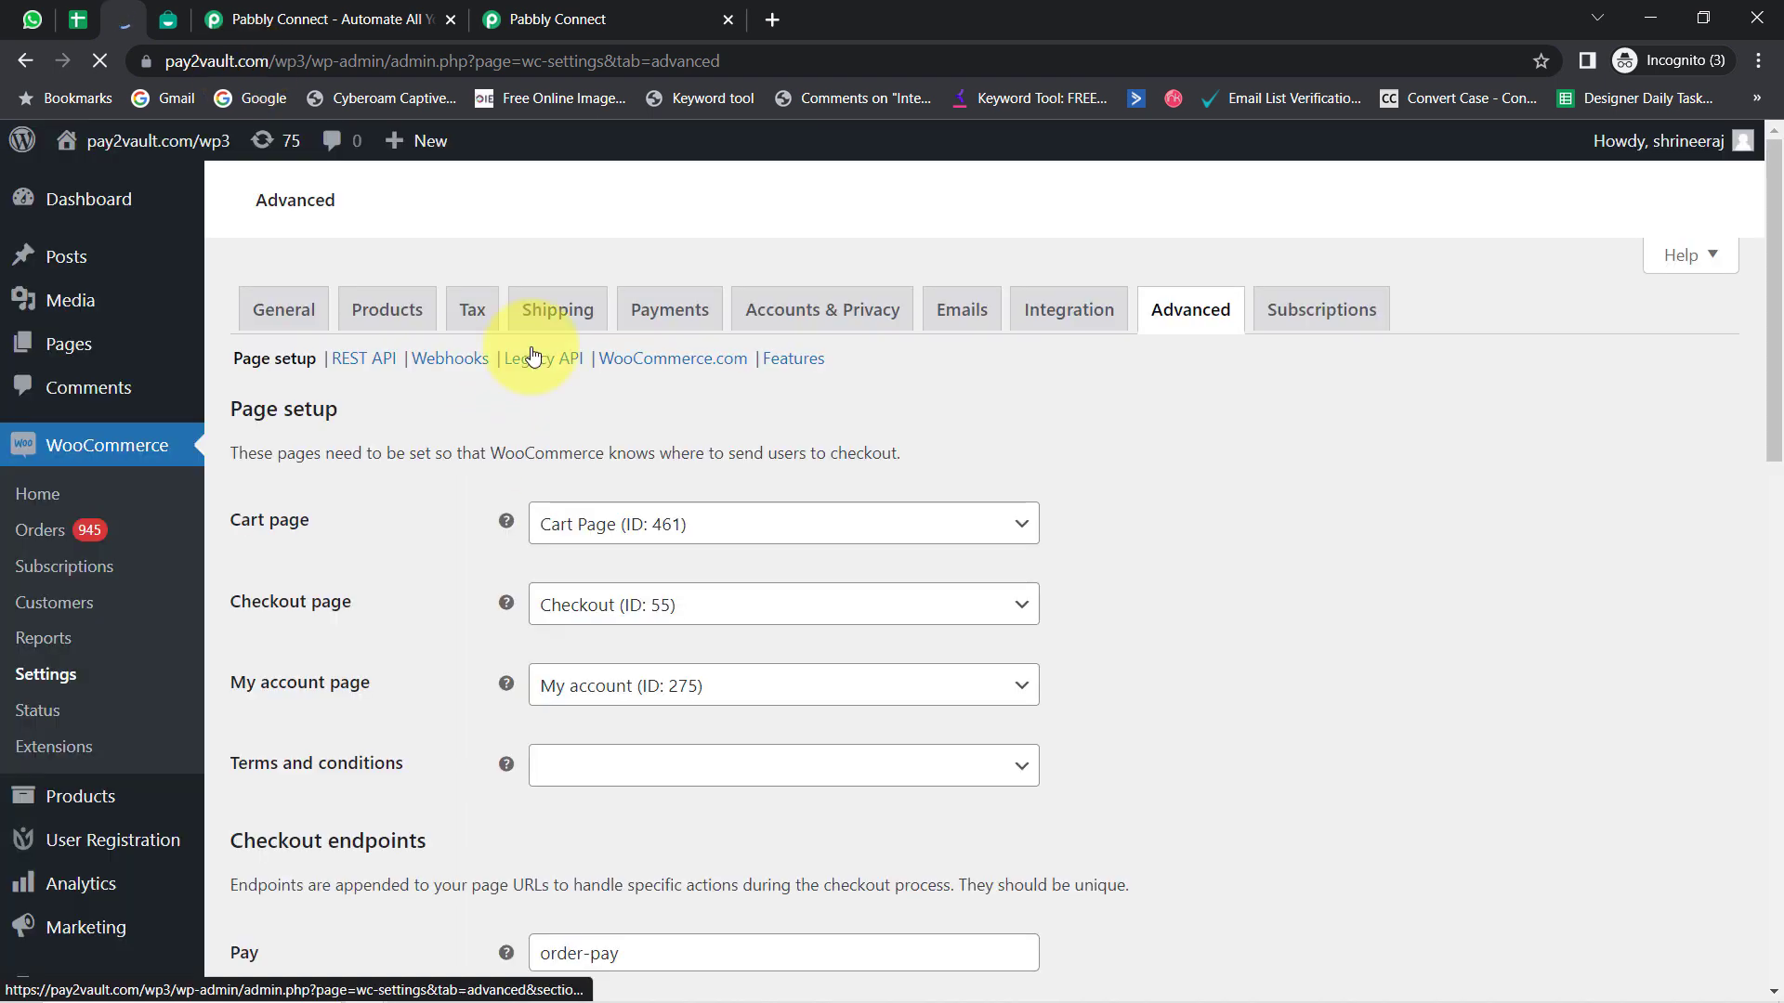
{"action": "left_click", "coordinate": [436, 358]}
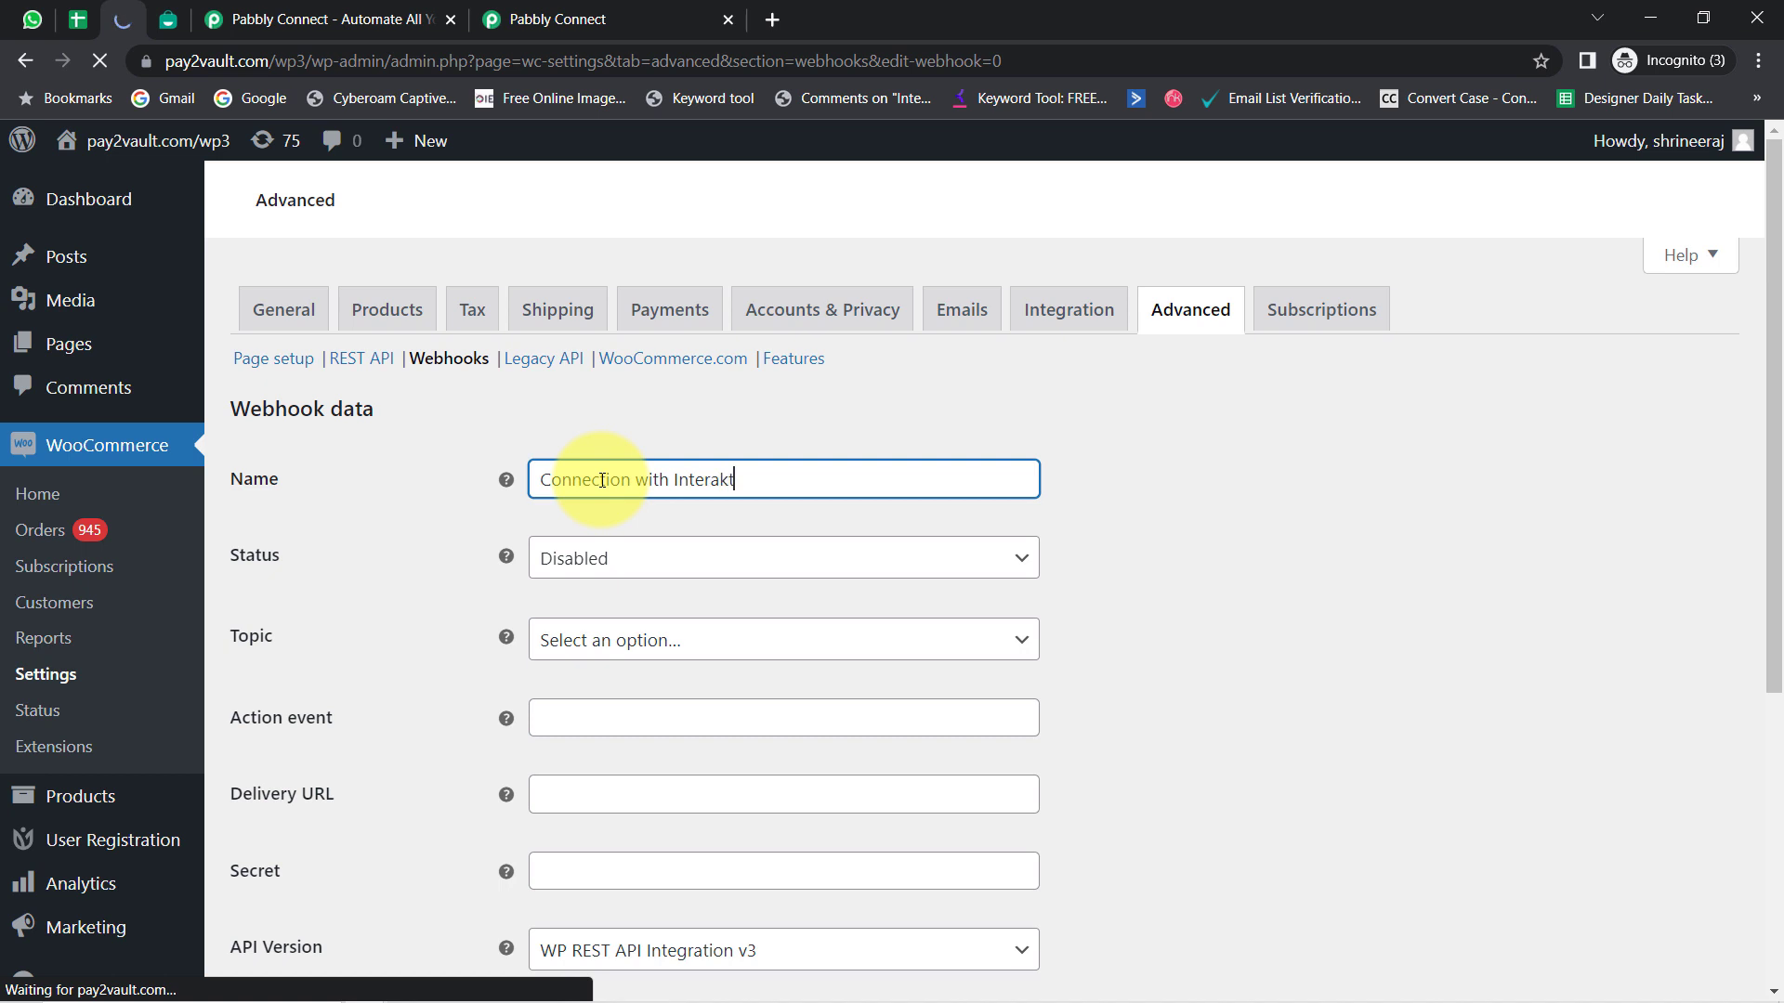
Set the new webhook's status to Active and its topic to Order created
{"action": "left_click", "coordinate": [583, 570]}
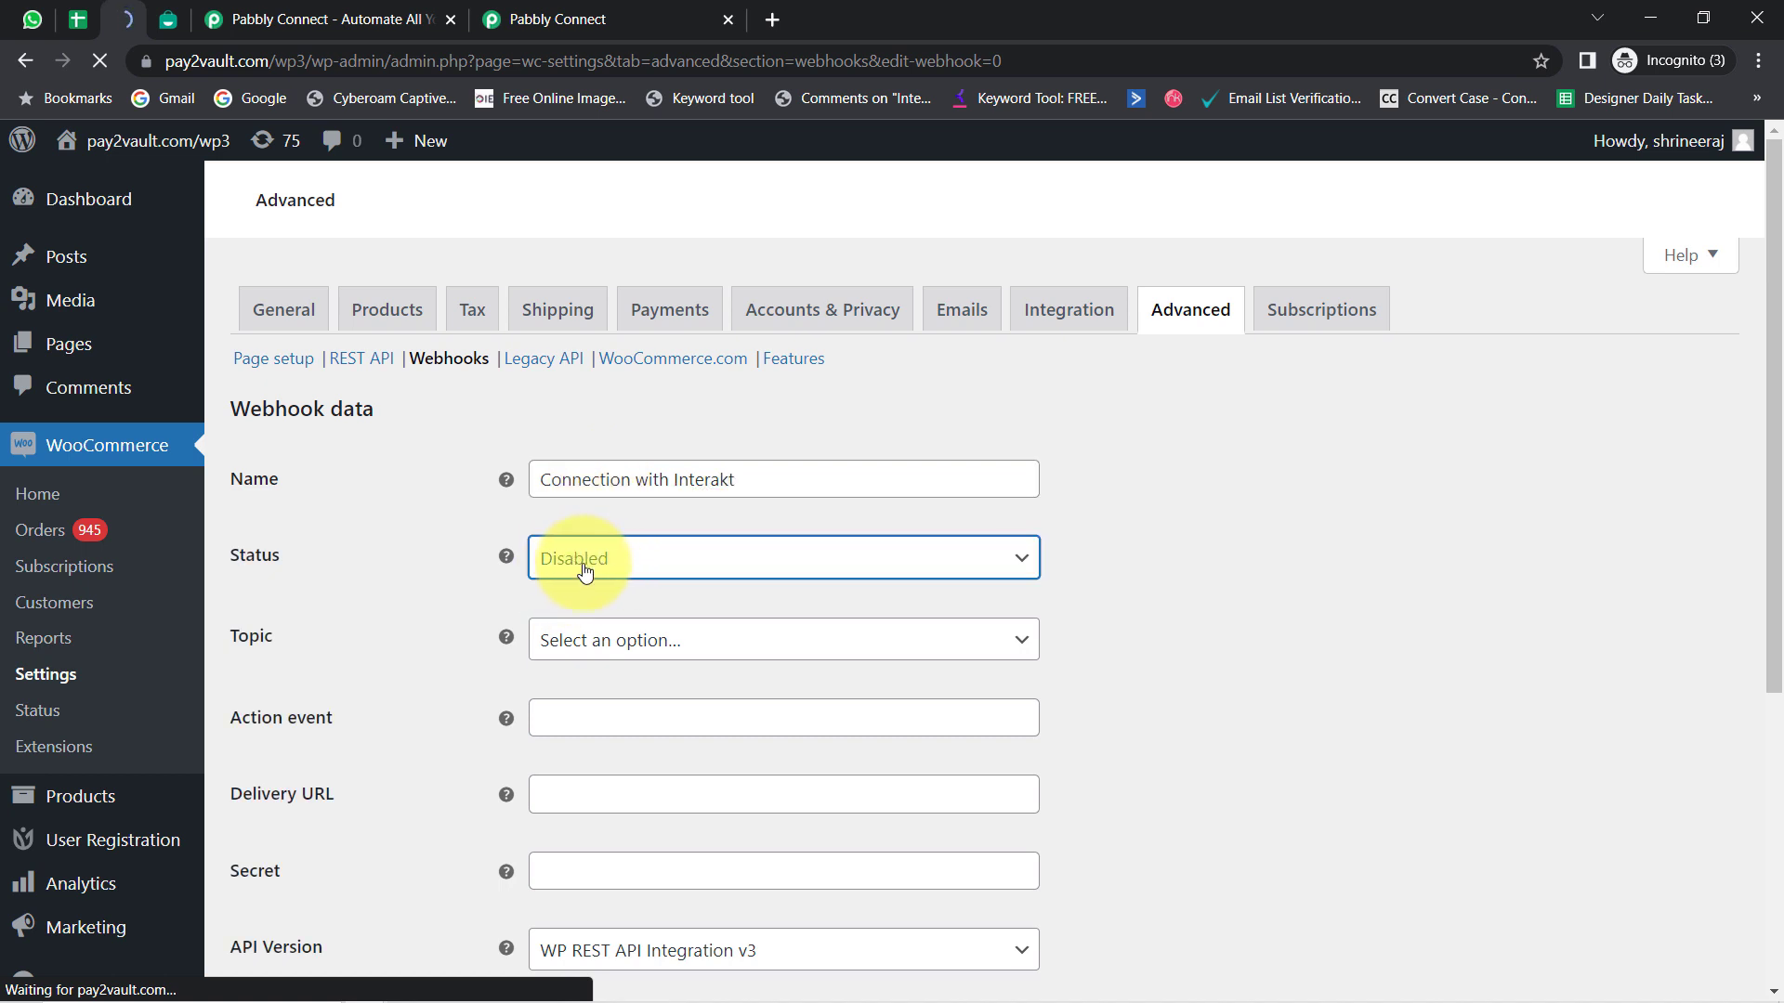
{"action": "left_click", "coordinate": [585, 571]}
{"action": "left_click", "coordinate": [577, 593]}
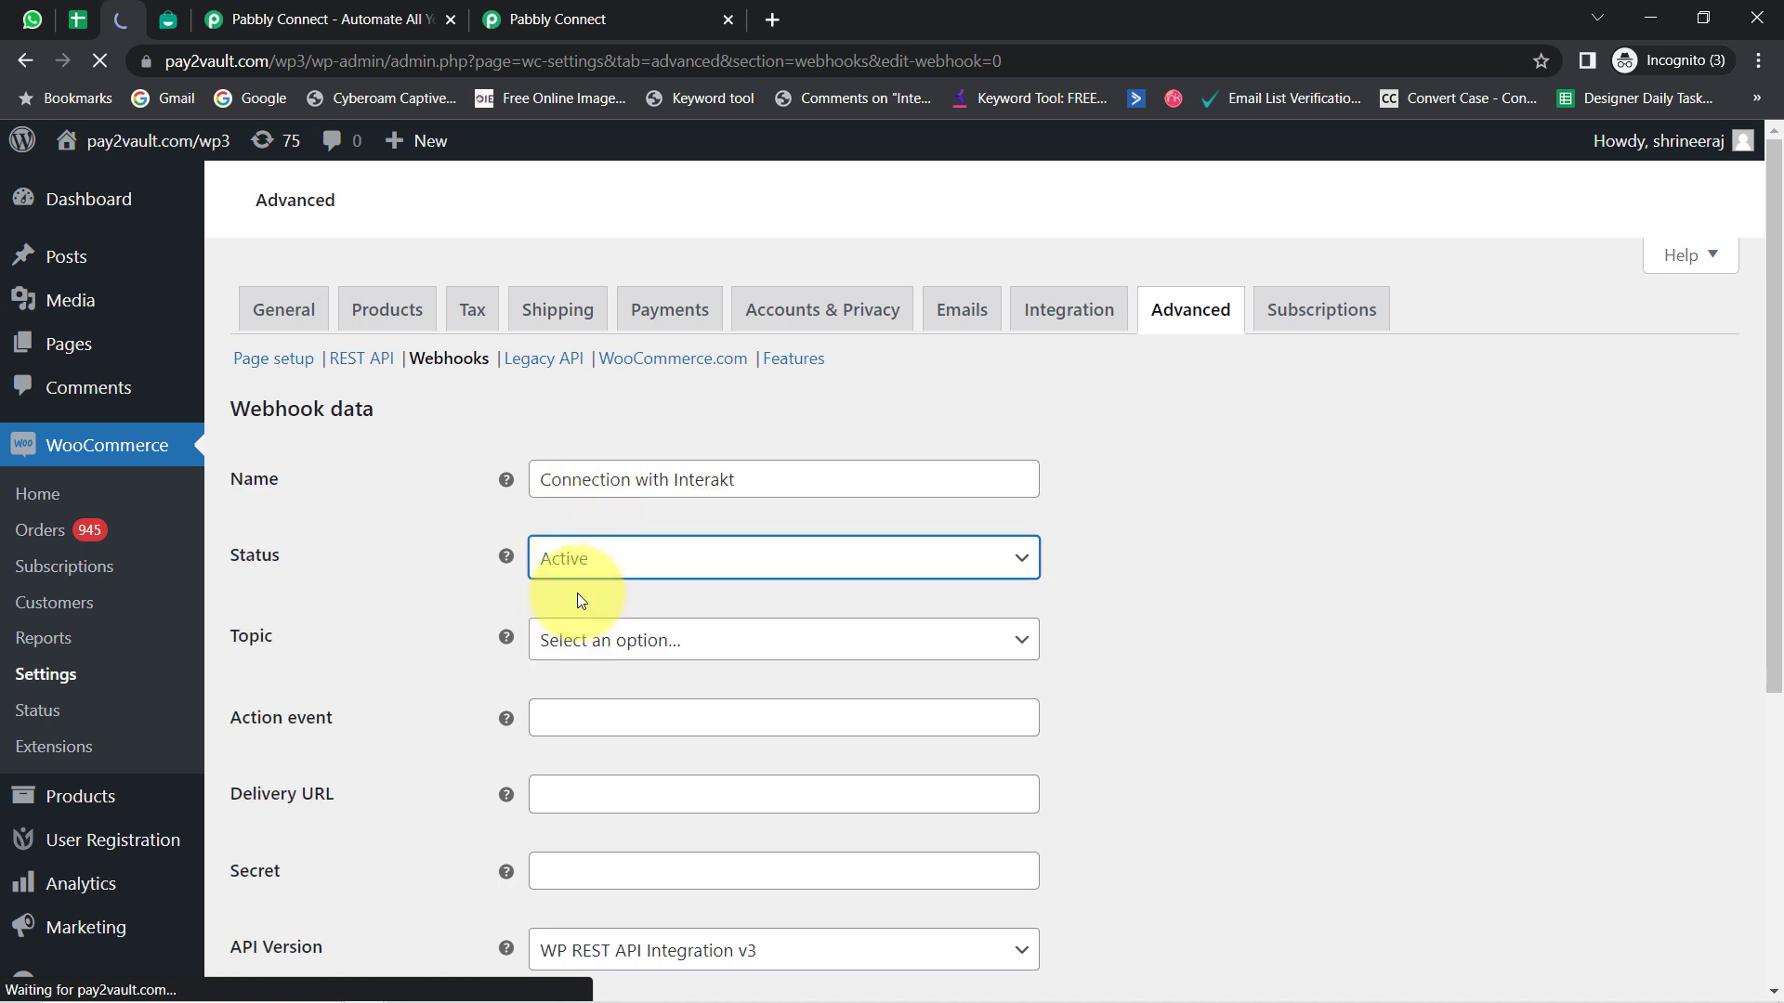
{"action": "left_click", "coordinate": [589, 640]}
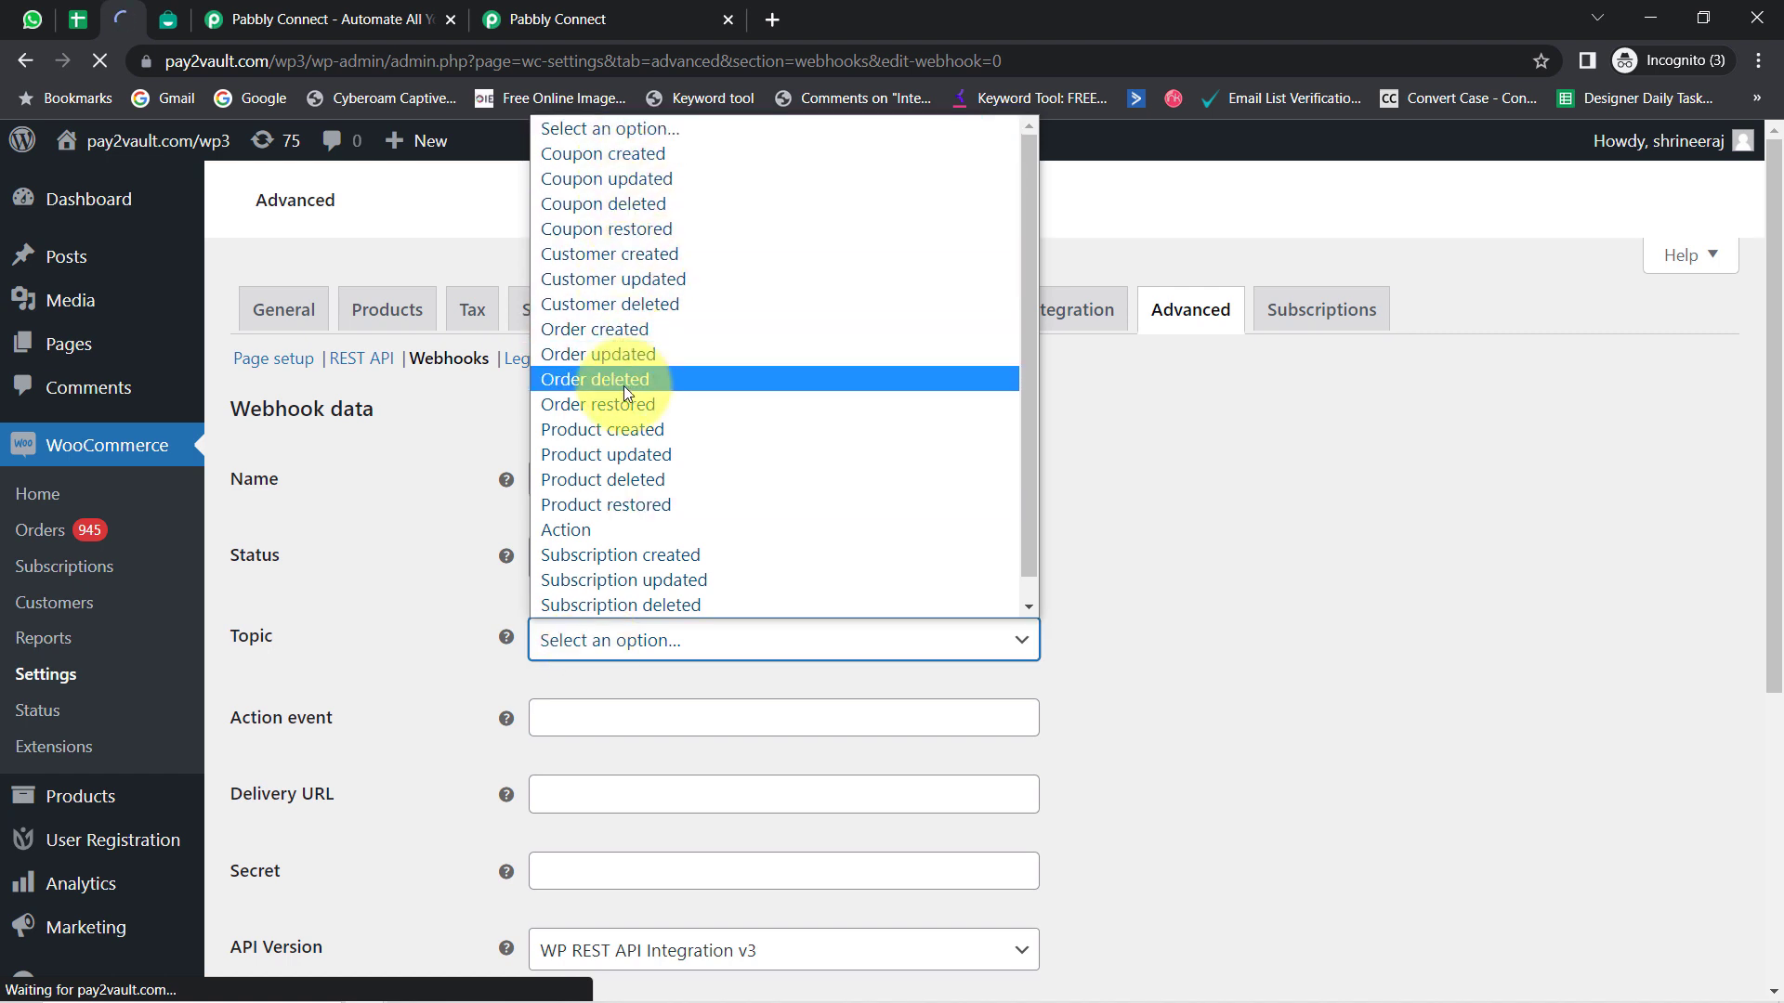
{"action": "left_click", "coordinate": [555, 331]}
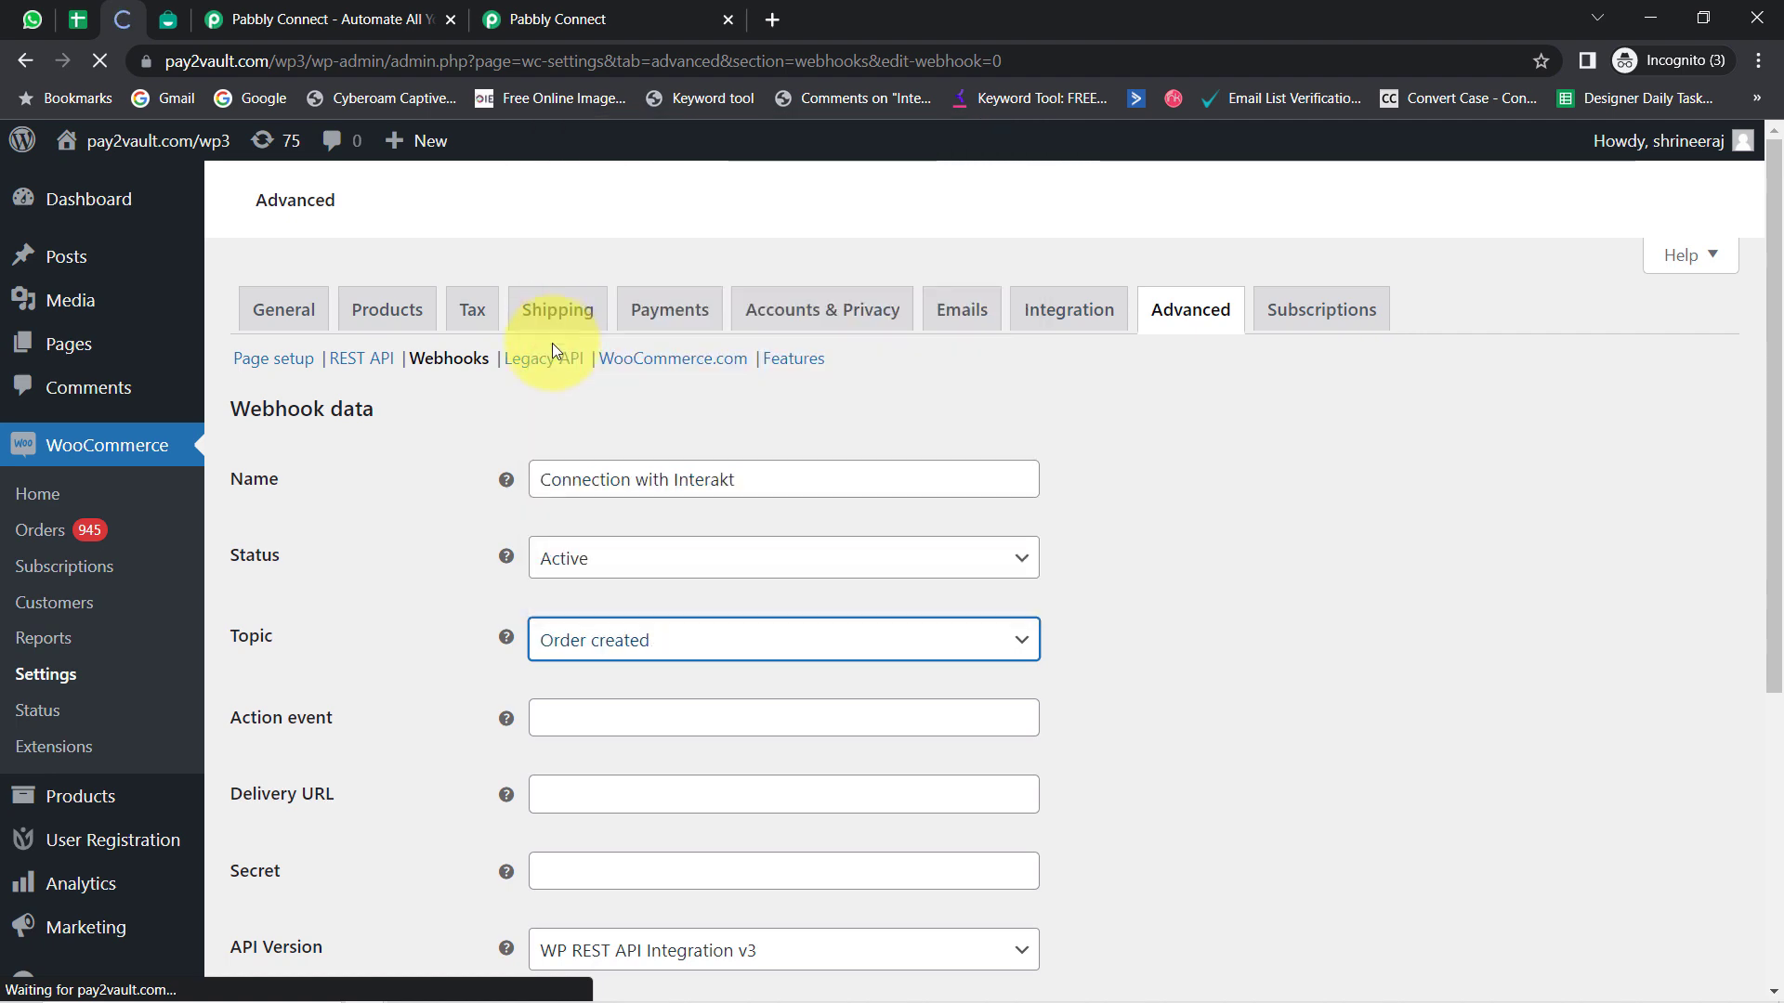
Recheck the setup instructions in Pabbly Connect, then paste the copied webhook URL as the WooCommerce webhook's delivery URL and save the webhook
{"action": "left_click", "coordinate": [554, 11]}
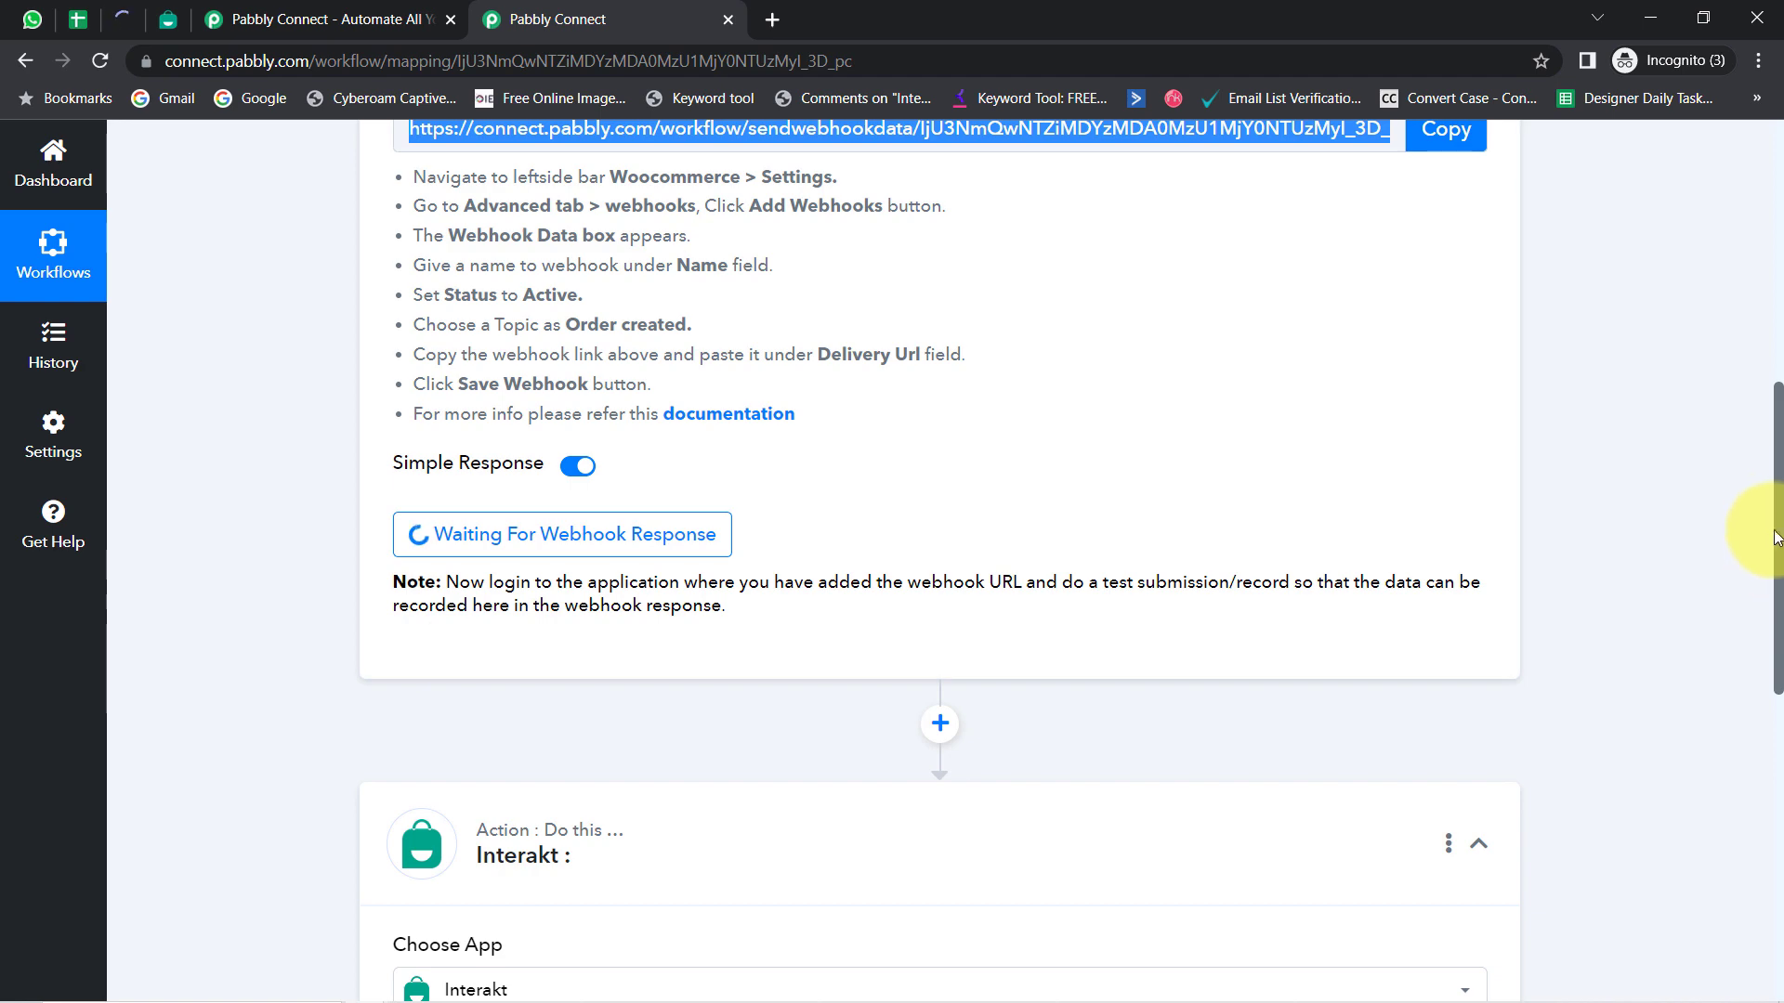
{"action": "scroll", "coordinate": [1774, 537], "scroll_direction": "up", "scroll_amount": 3}
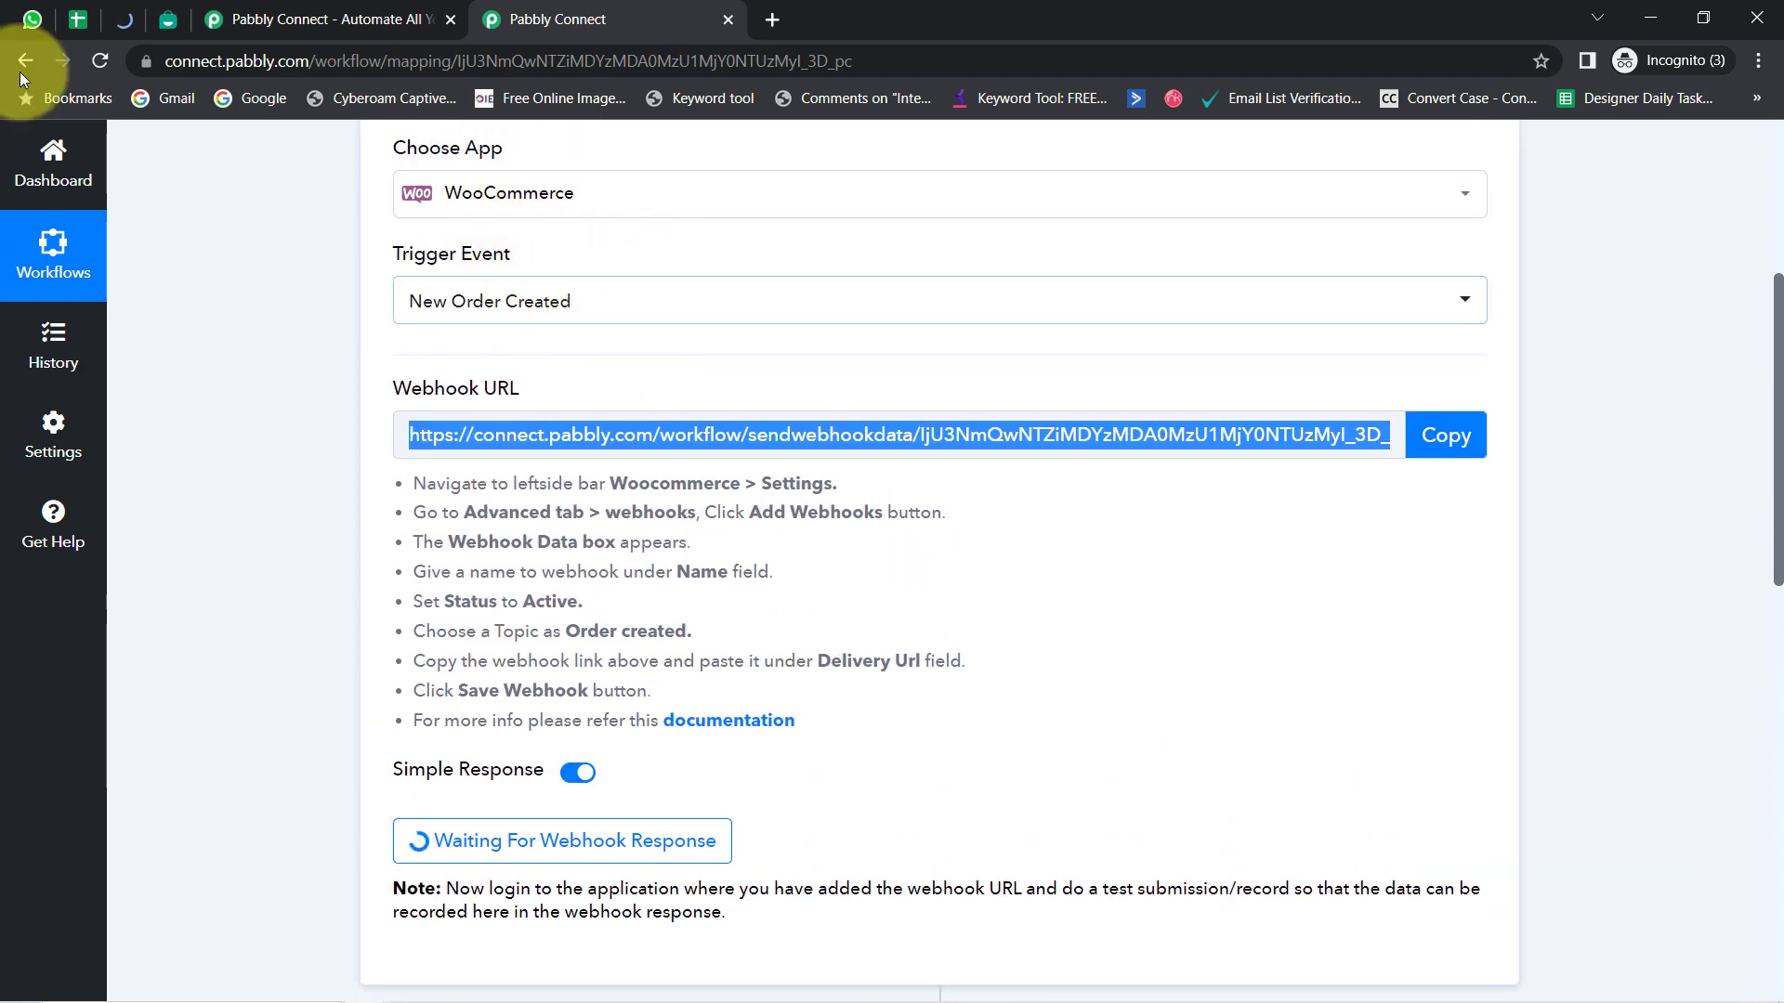
{"action": "left_click", "coordinate": [117, 20]}
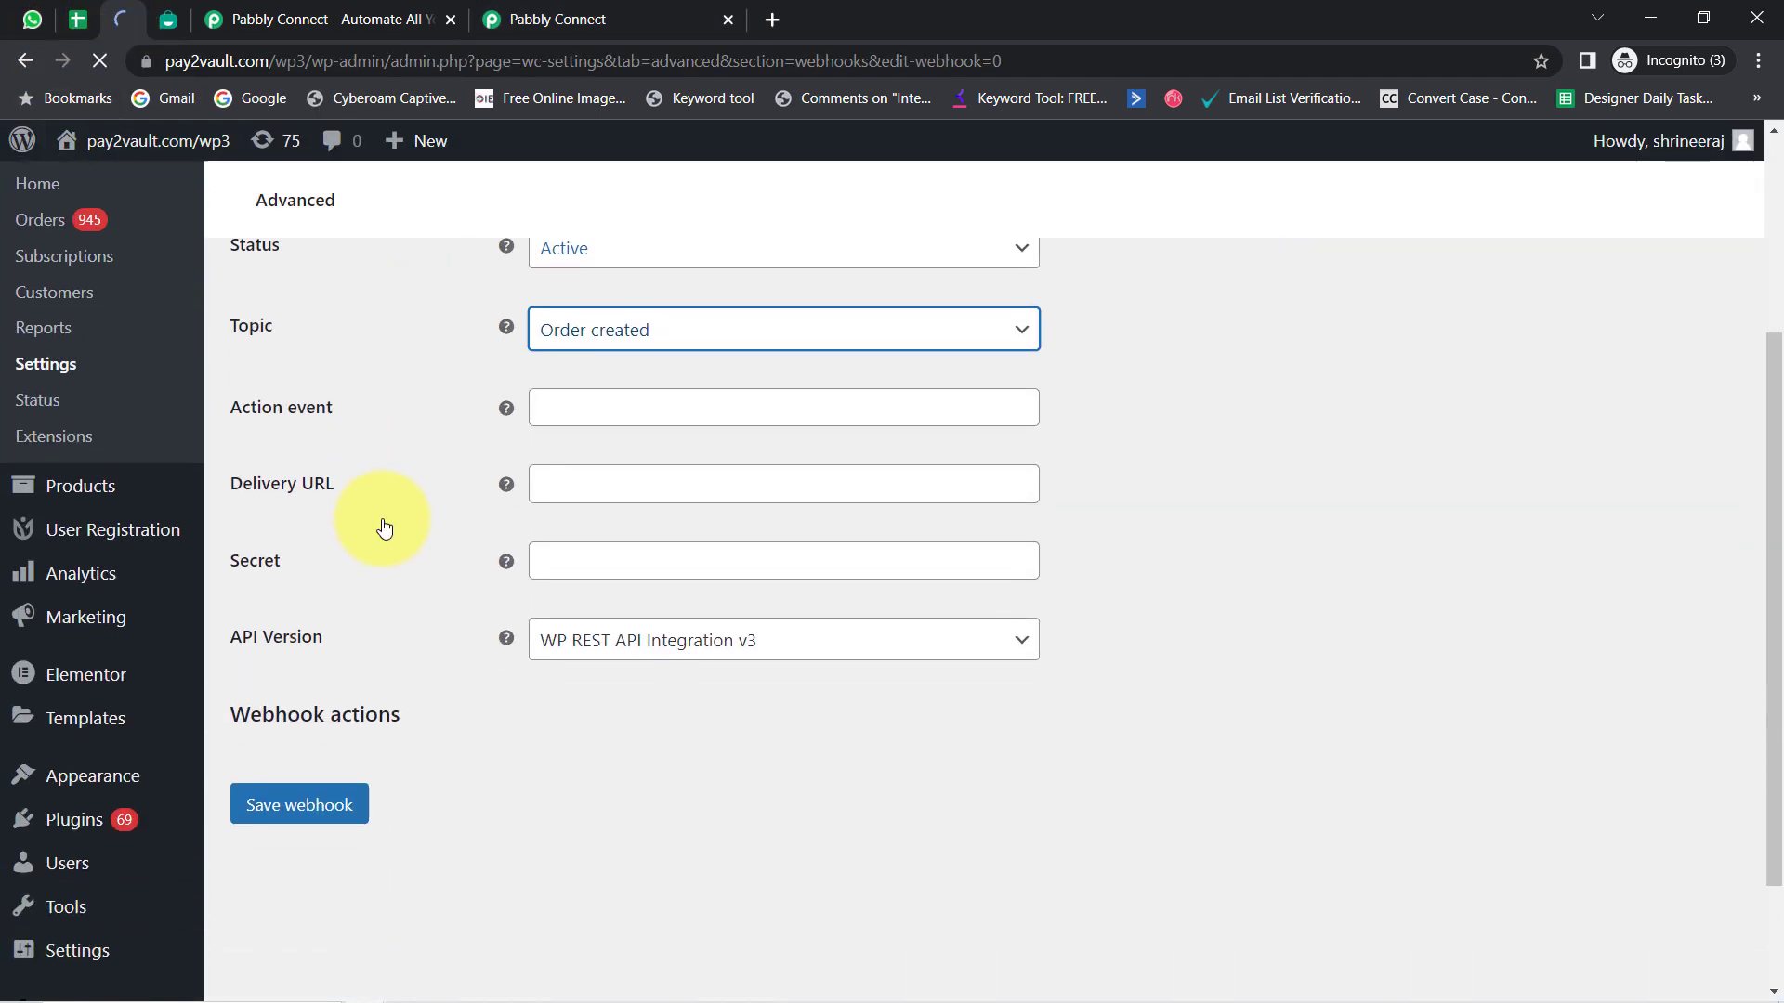
{"action": "left_click", "coordinate": [556, 446]}
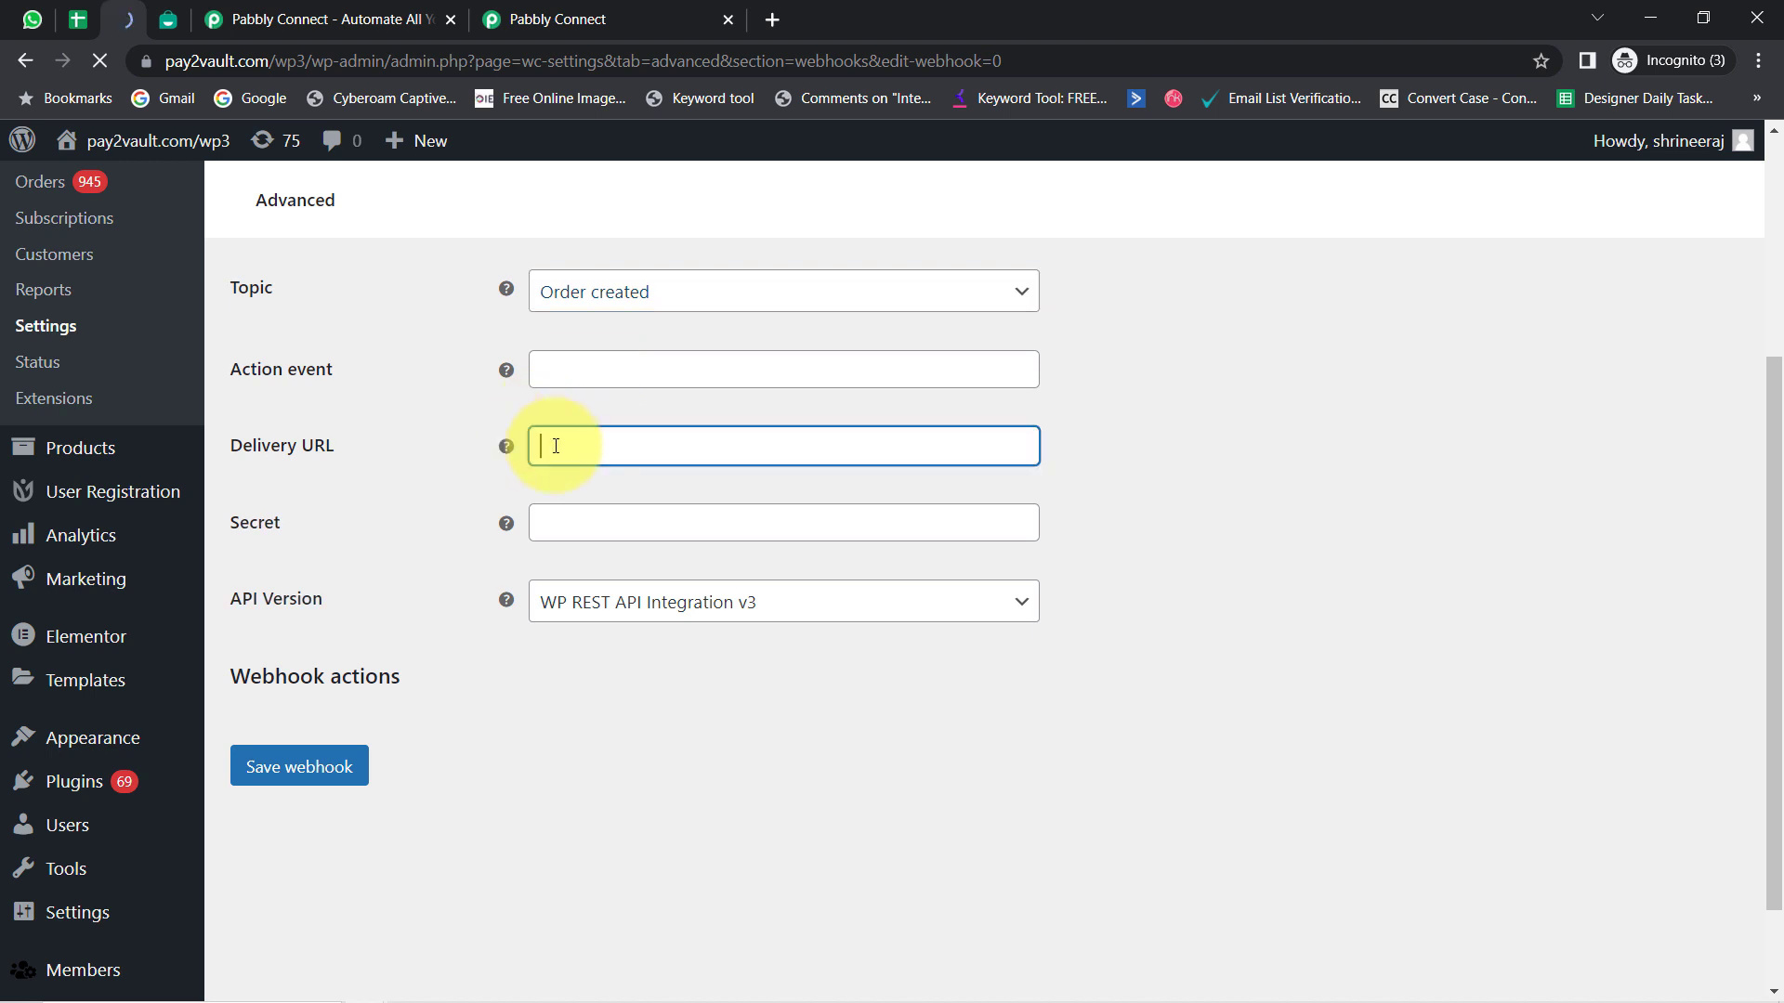
{"action": "key", "text": "ctrl+v"}
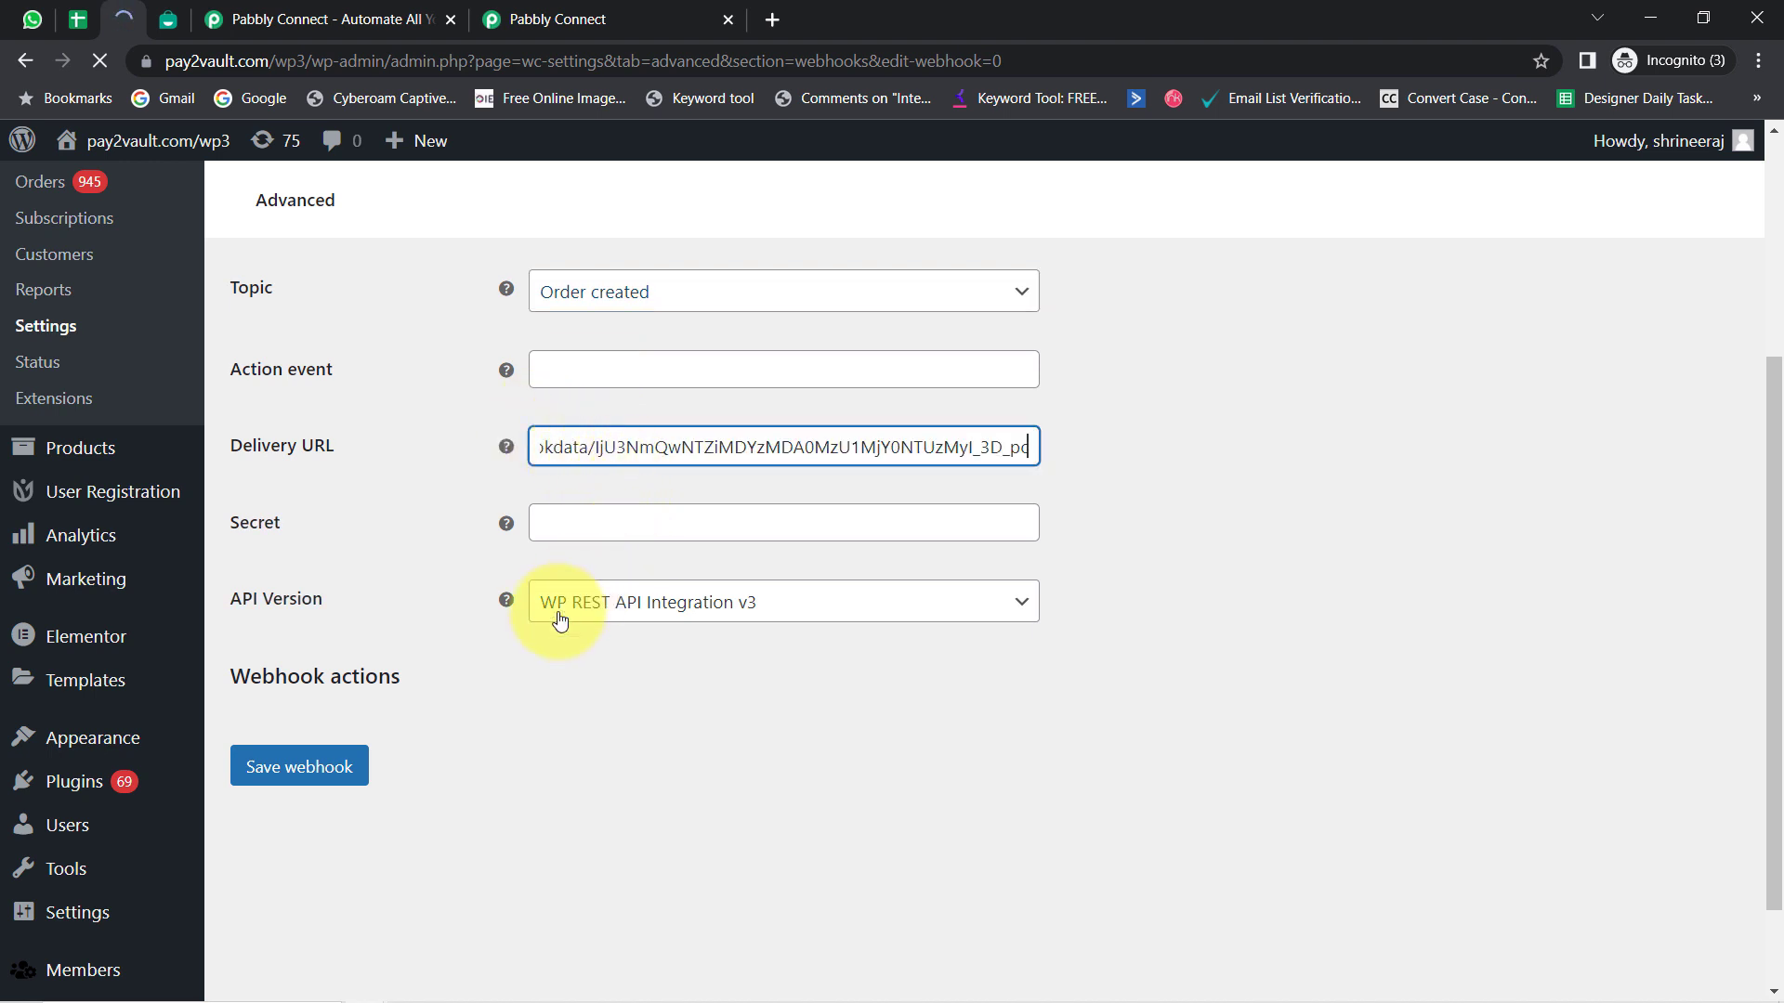
{"action": "left_click", "coordinate": [345, 771]}
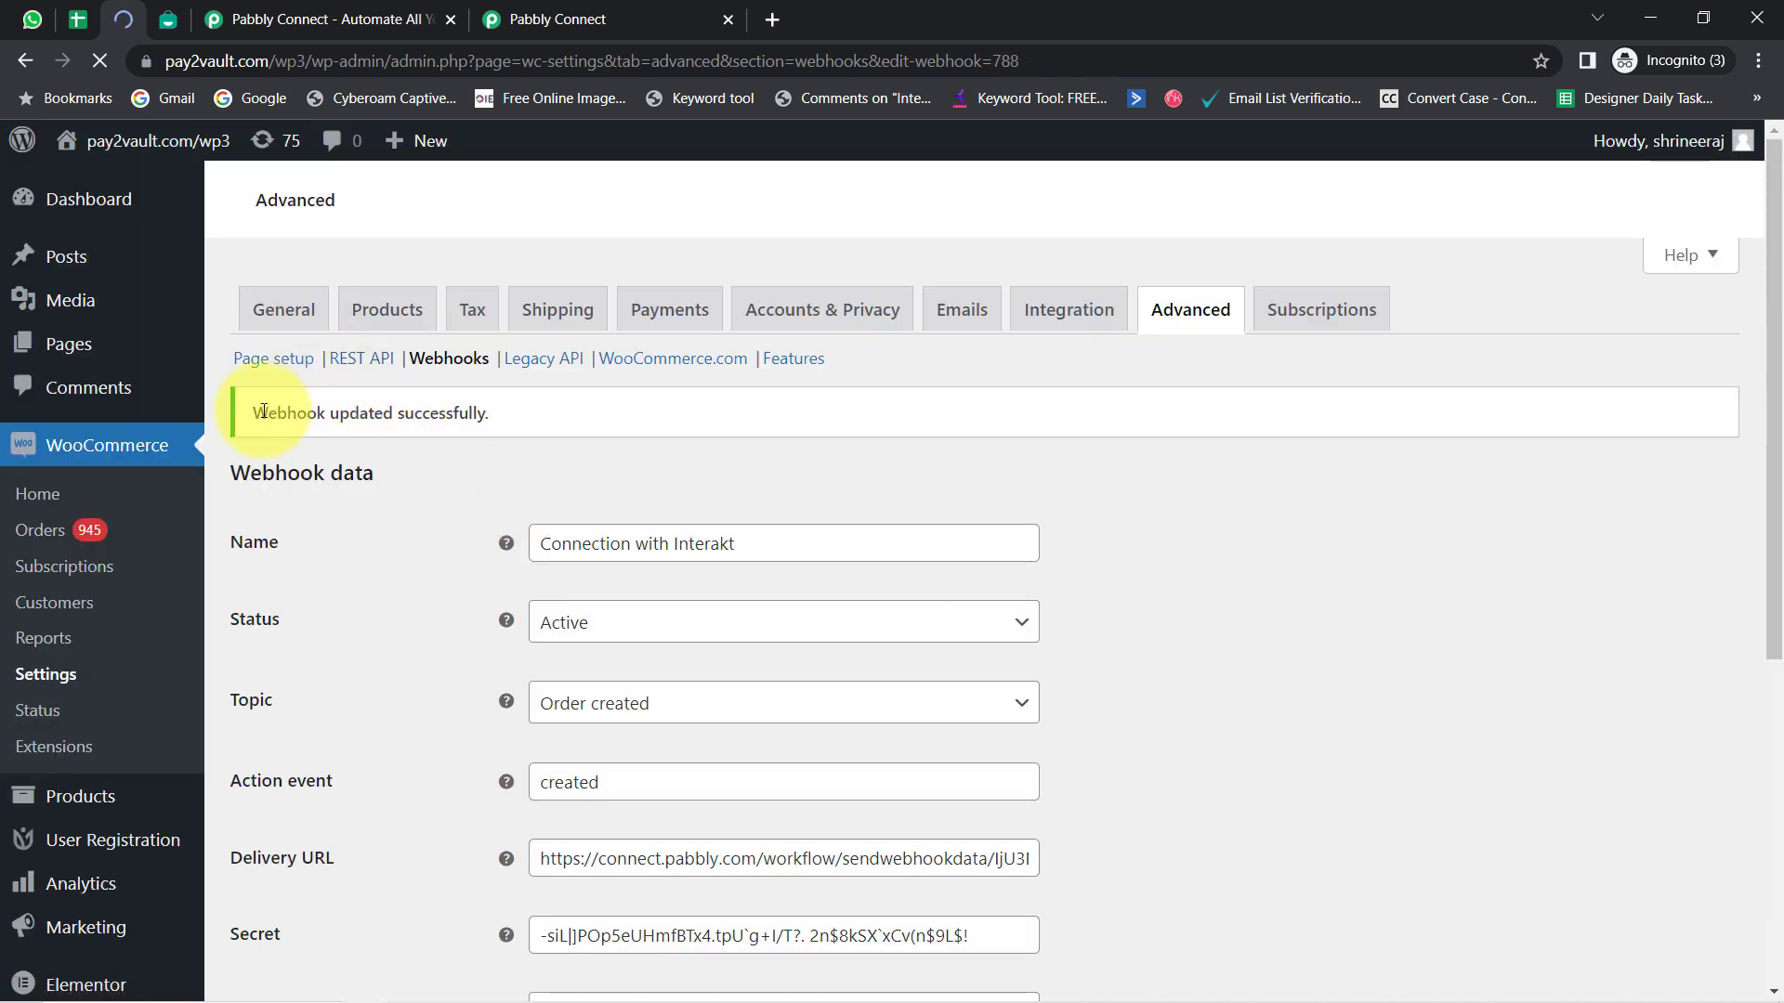
{"action": "left_click_drag", "start_coordinate": [268, 415], "coordinate": [379, 423]}
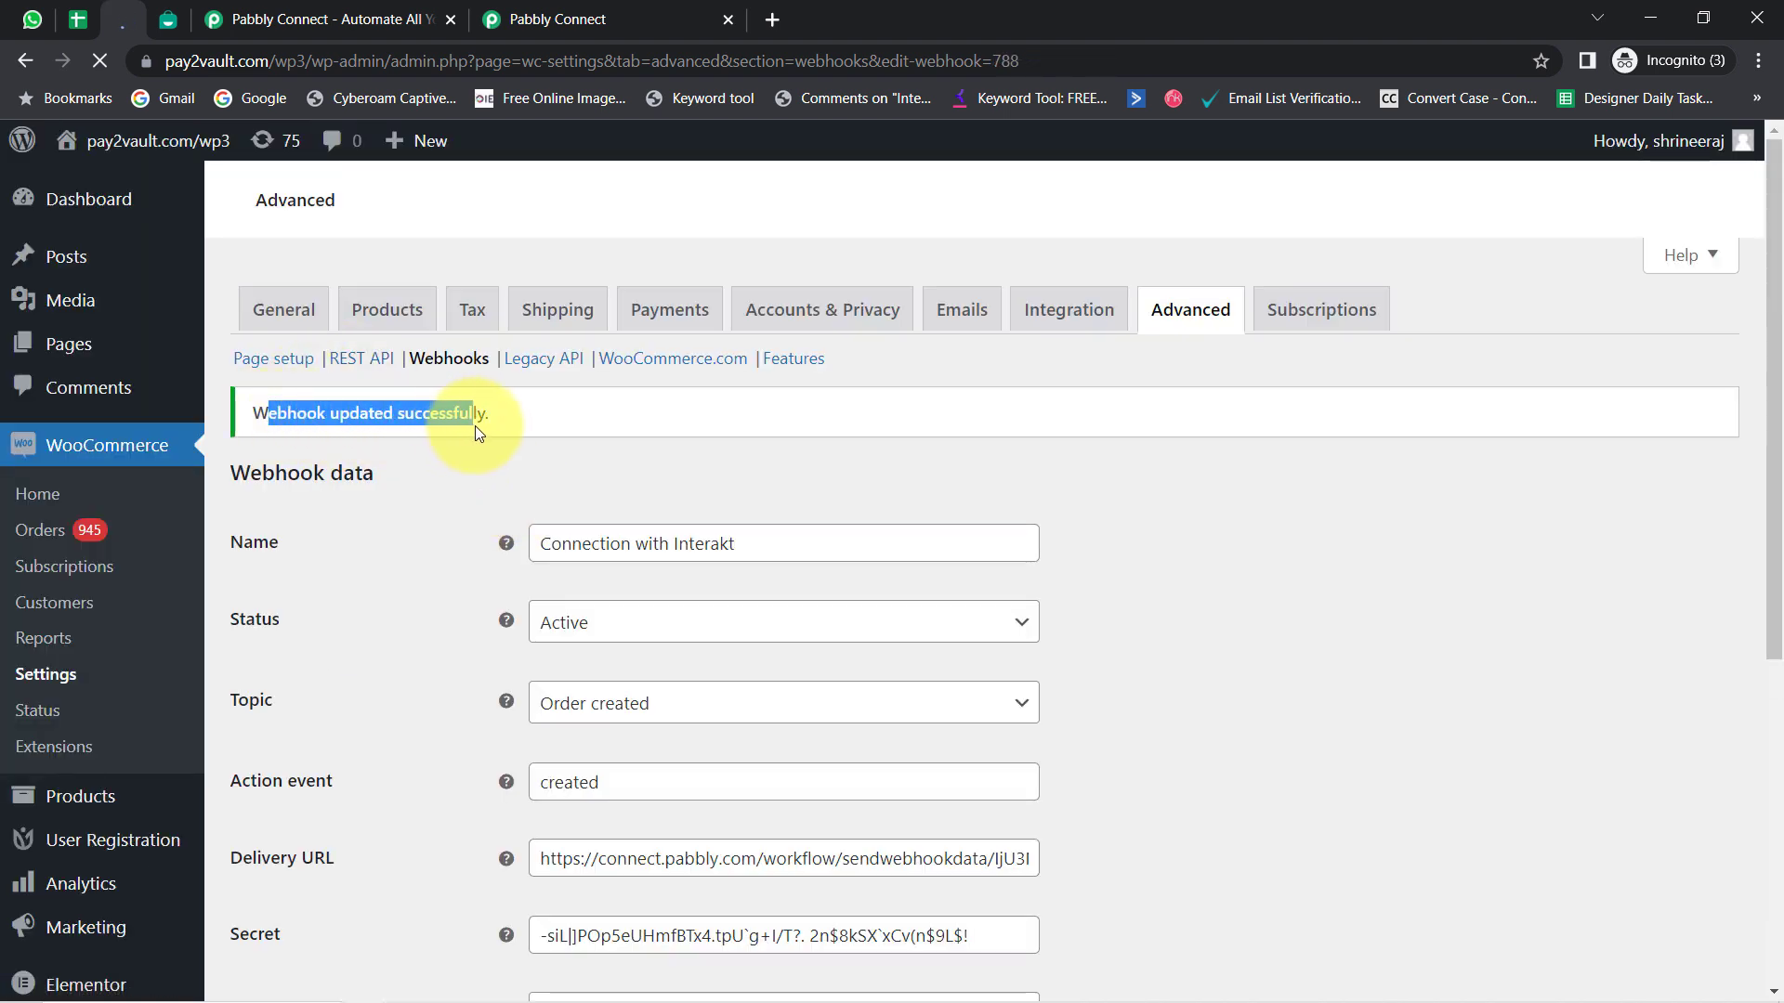
Switch to Pabbly Connect, start recapturing the WooCommerce trigger's webhook response and read the note about making a test submission
{"action": "left_click", "coordinate": [552, 19]}
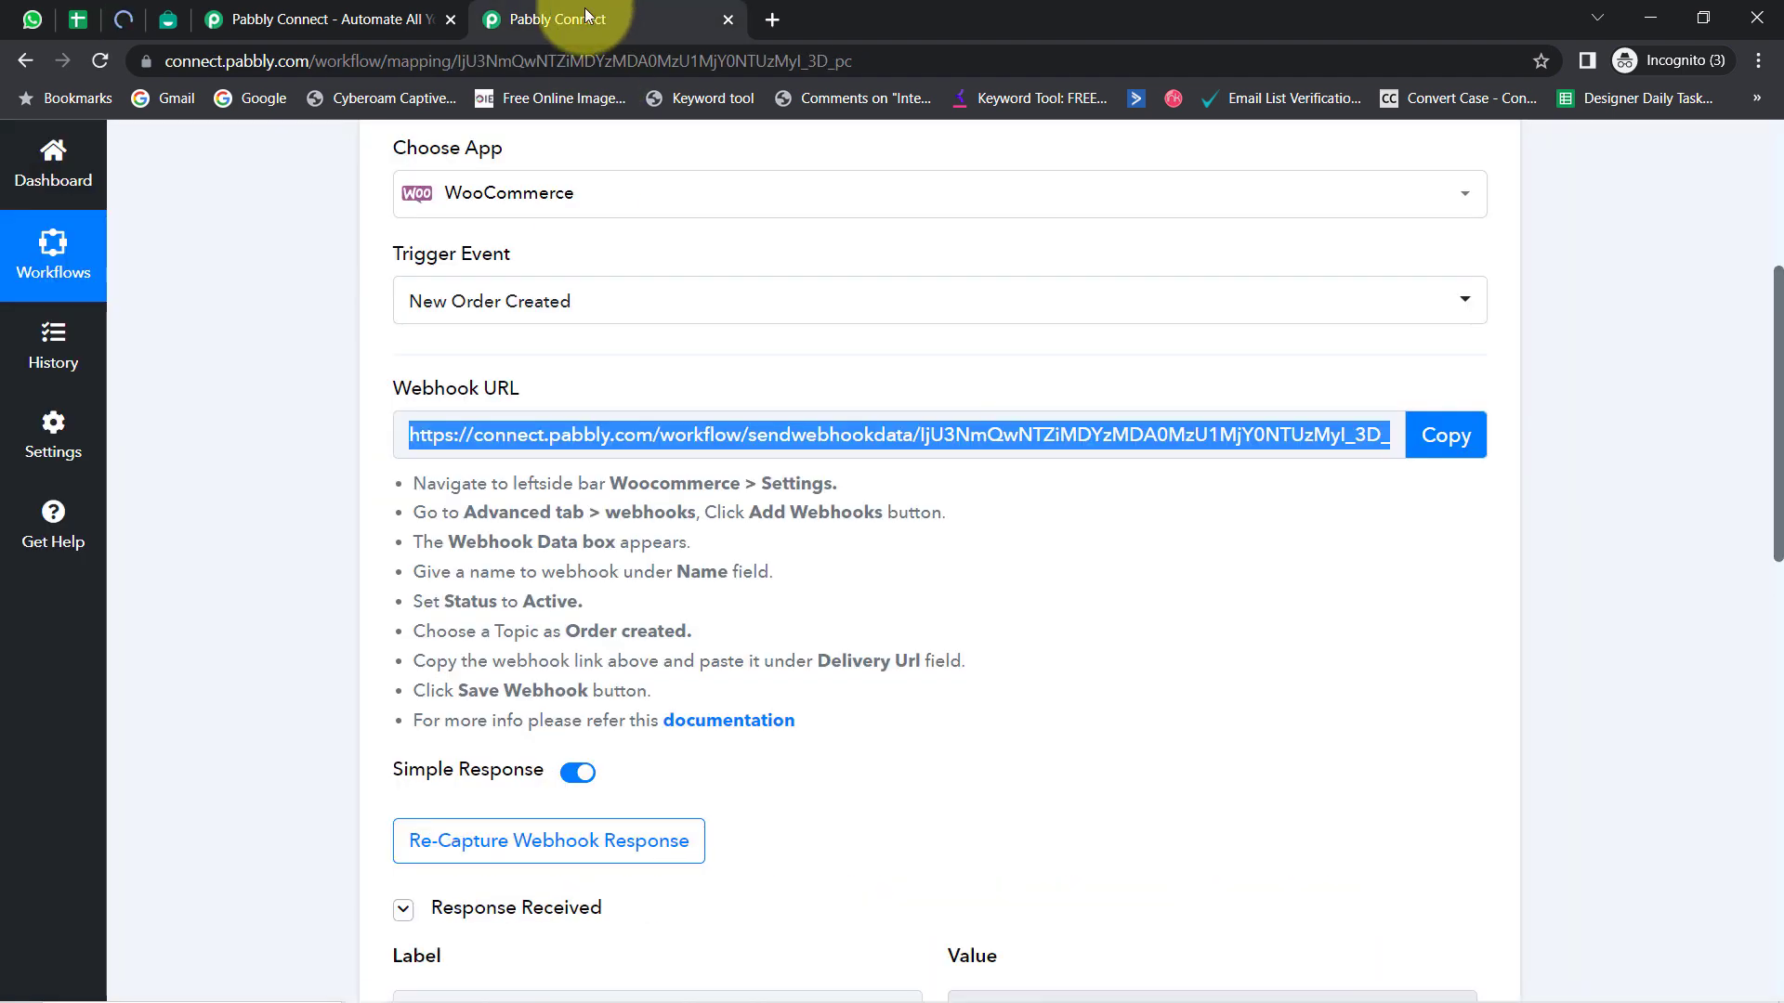
{"action": "left_click_drag", "start_coordinate": [1776, 506], "coordinate": [1779, 620]}
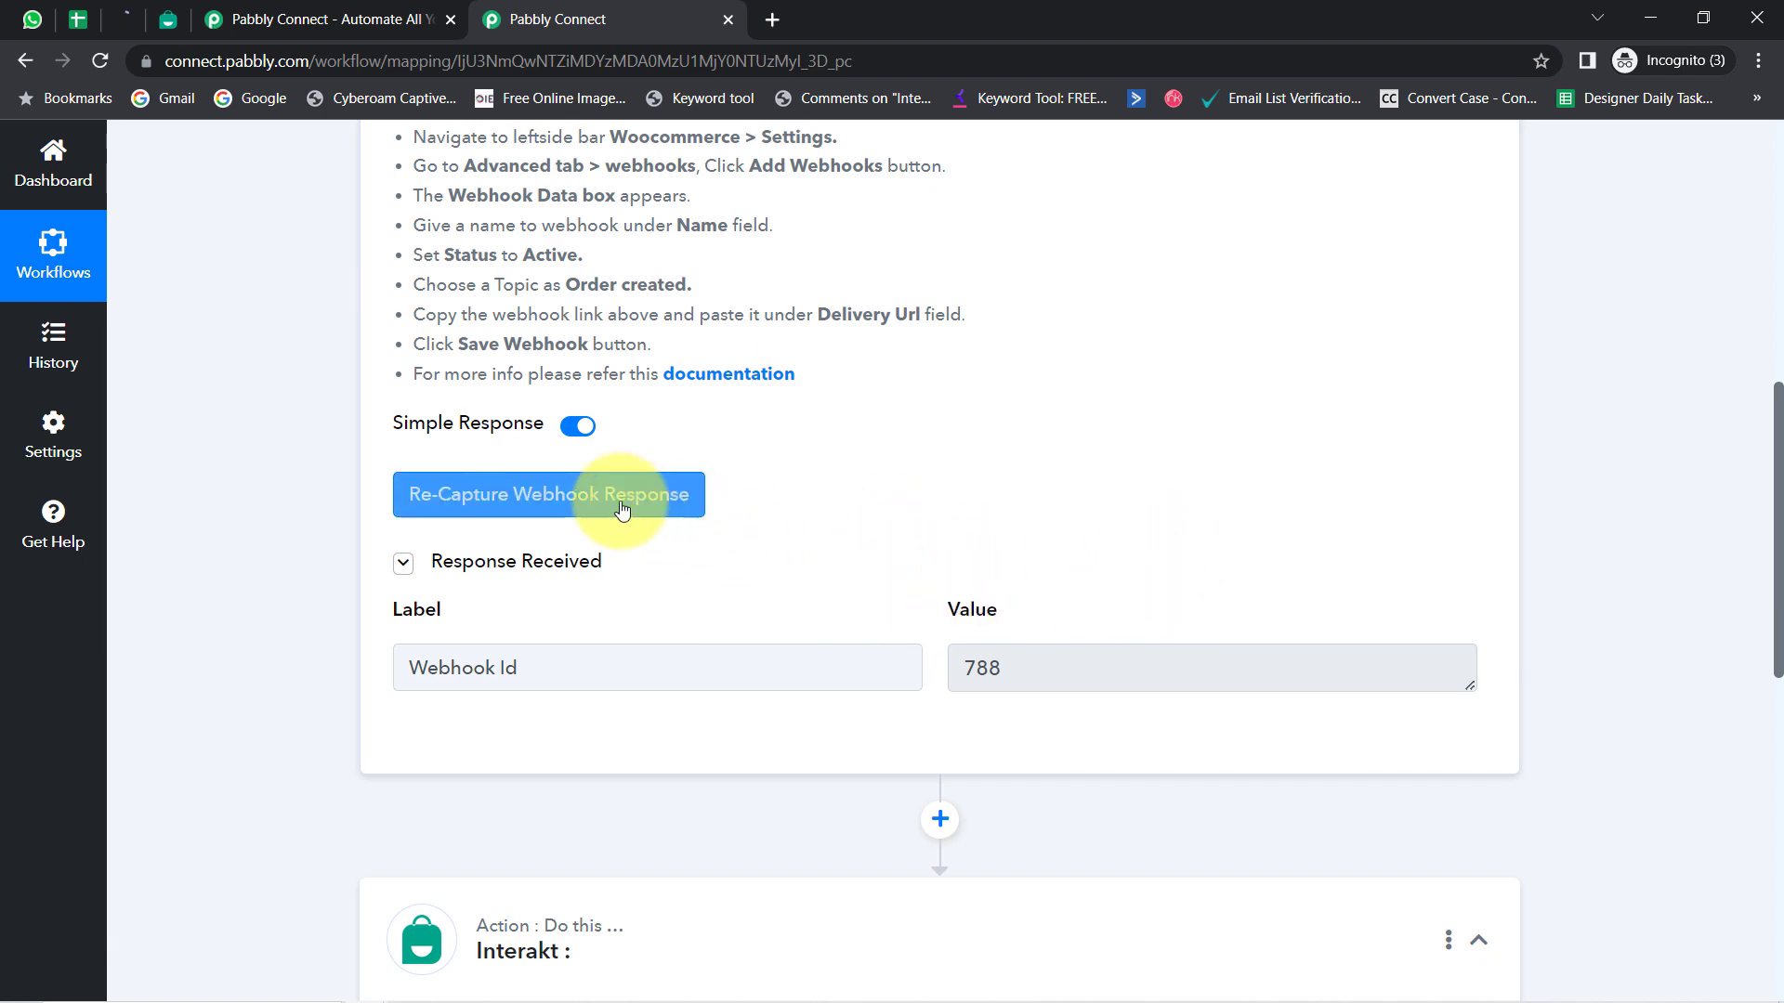
{"action": "left_click", "coordinate": [490, 495]}
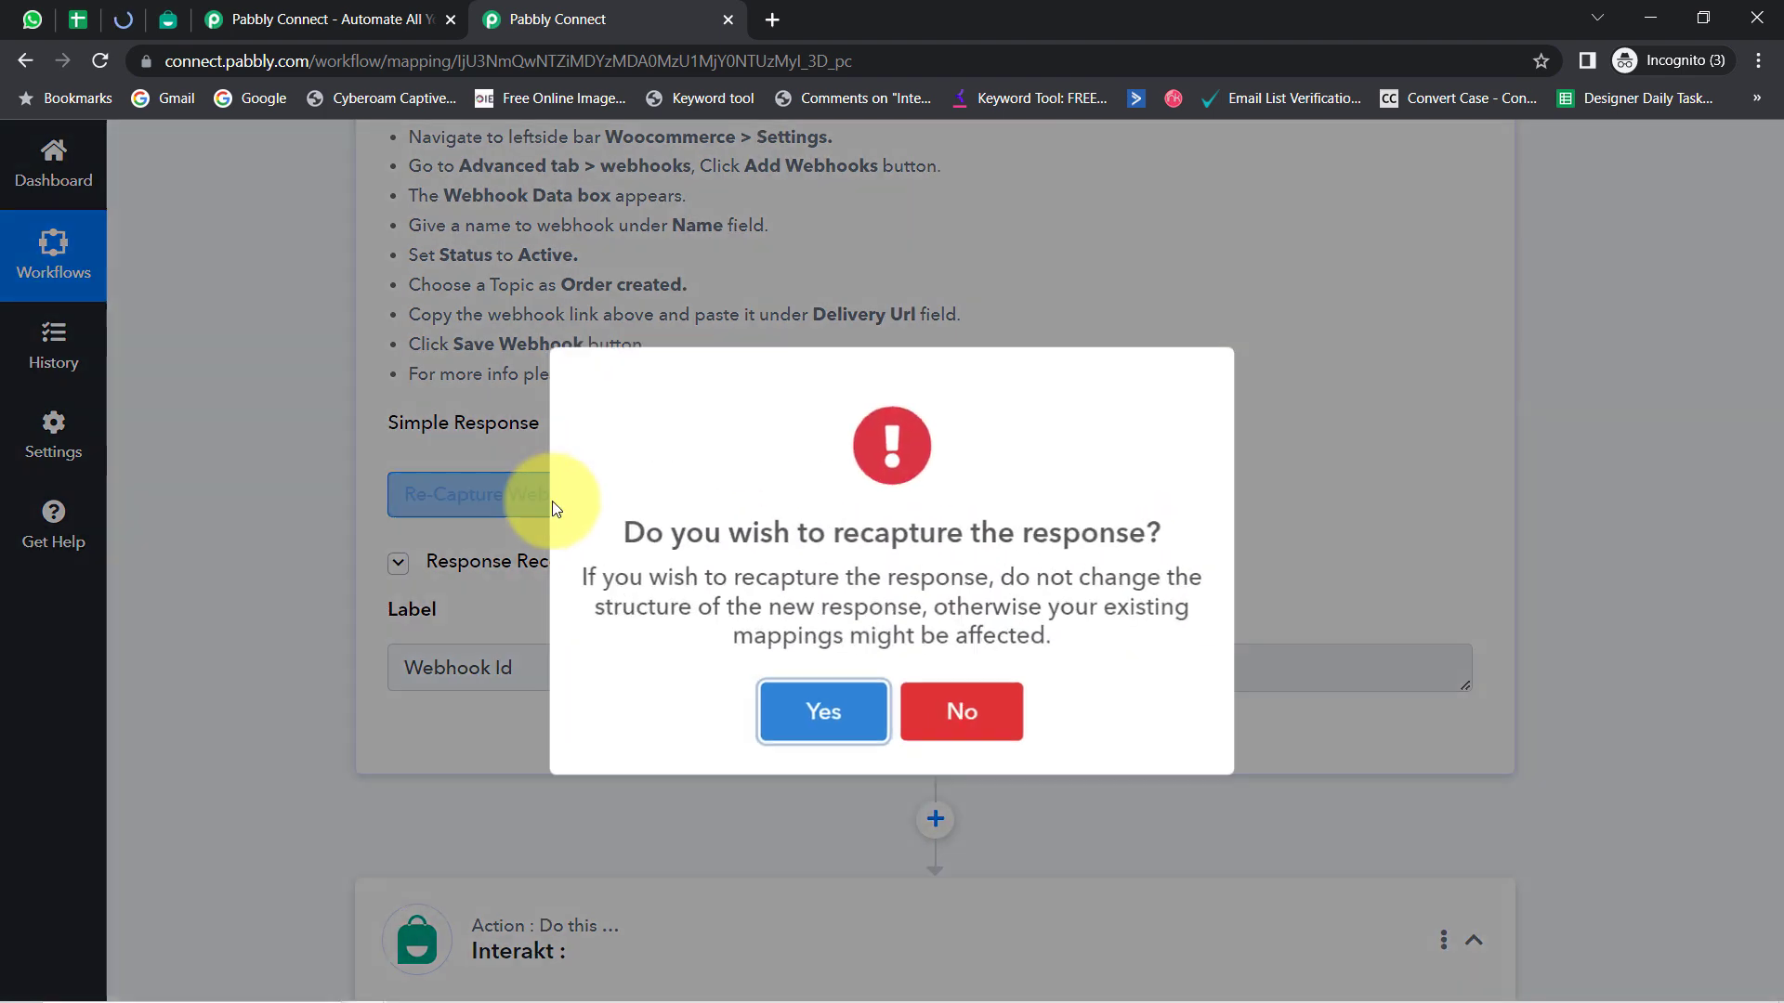
{"action": "left_click", "coordinate": [777, 710]}
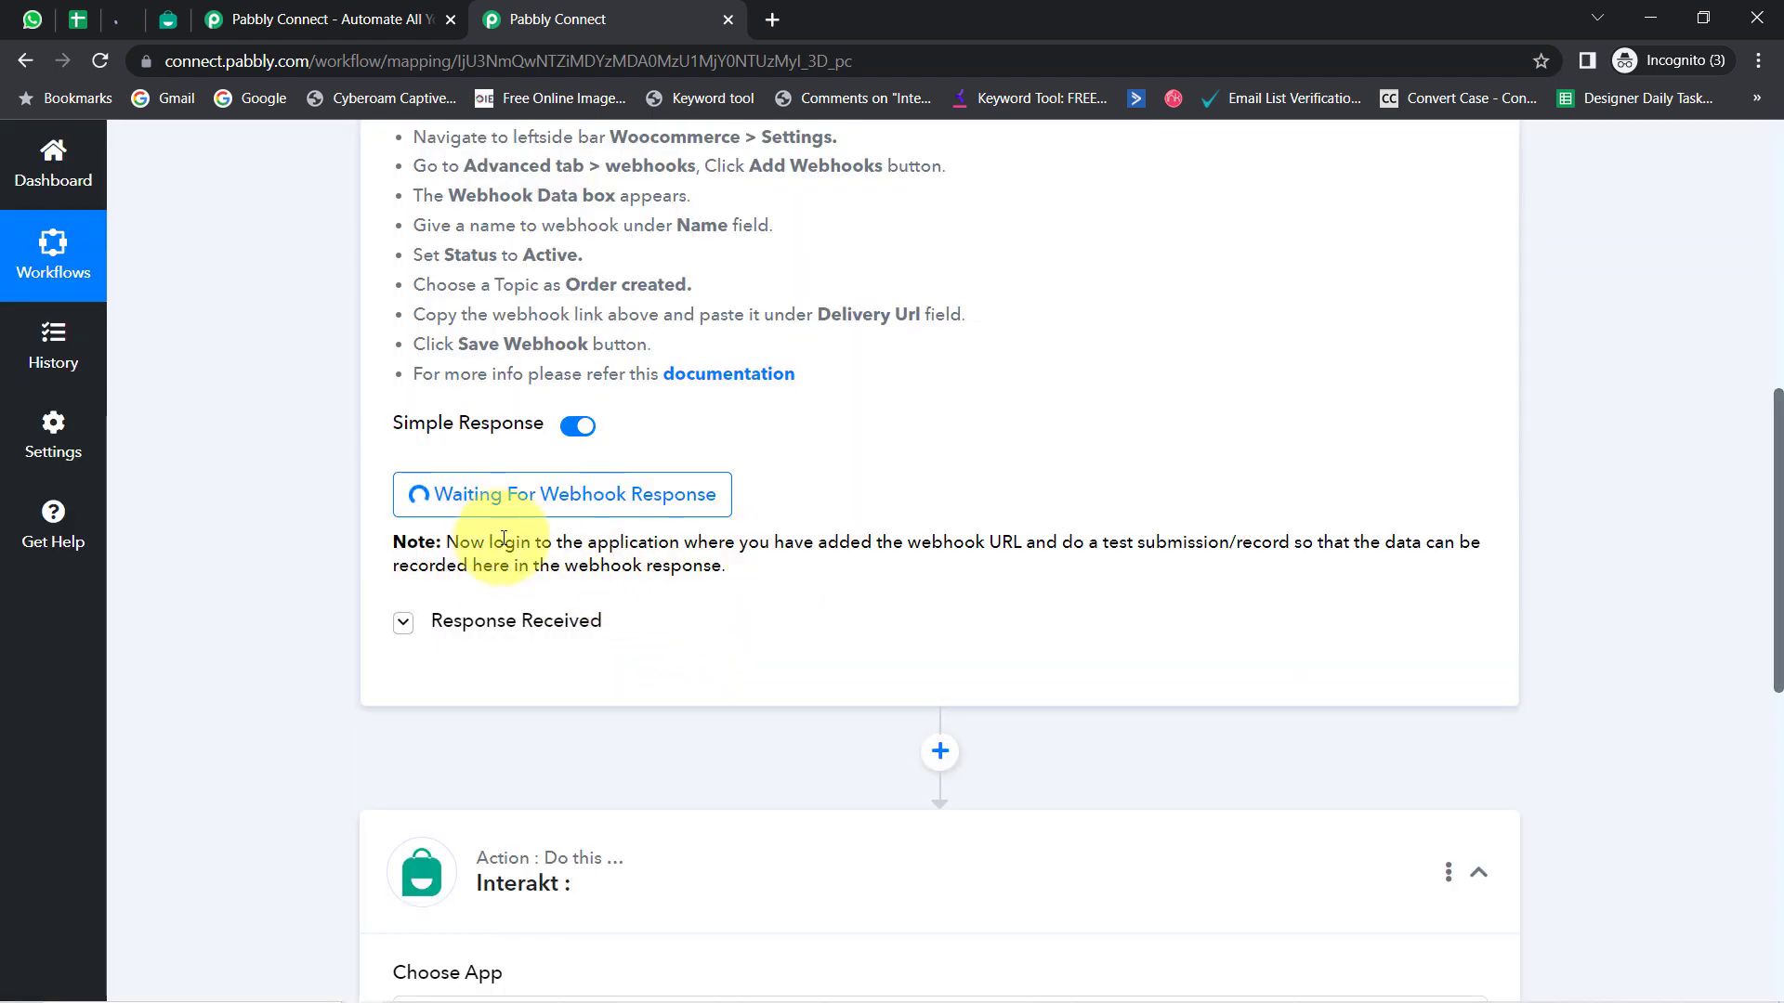
{"action": "left_click_drag", "start_coordinate": [493, 541], "coordinate": [1382, 546]}
{"action": "left_click_drag", "start_coordinate": [1384, 544], "coordinate": [770, 570]}
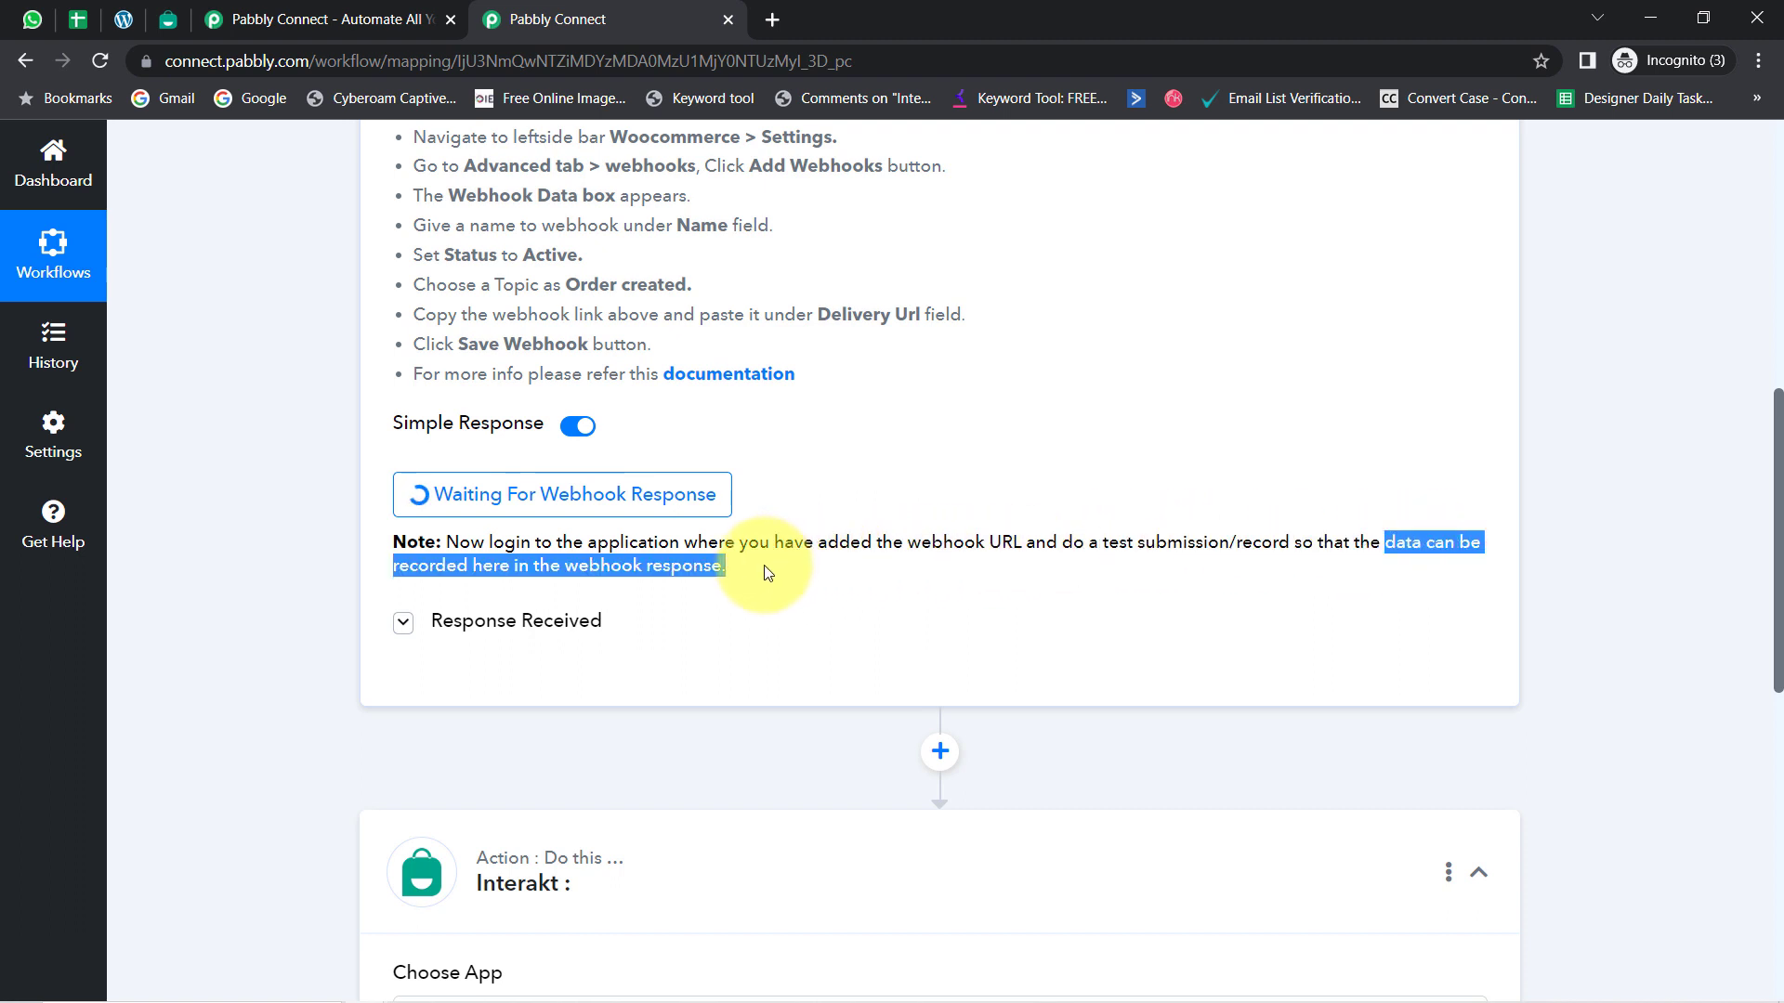
{"action": "left_click", "coordinate": [776, 562]}
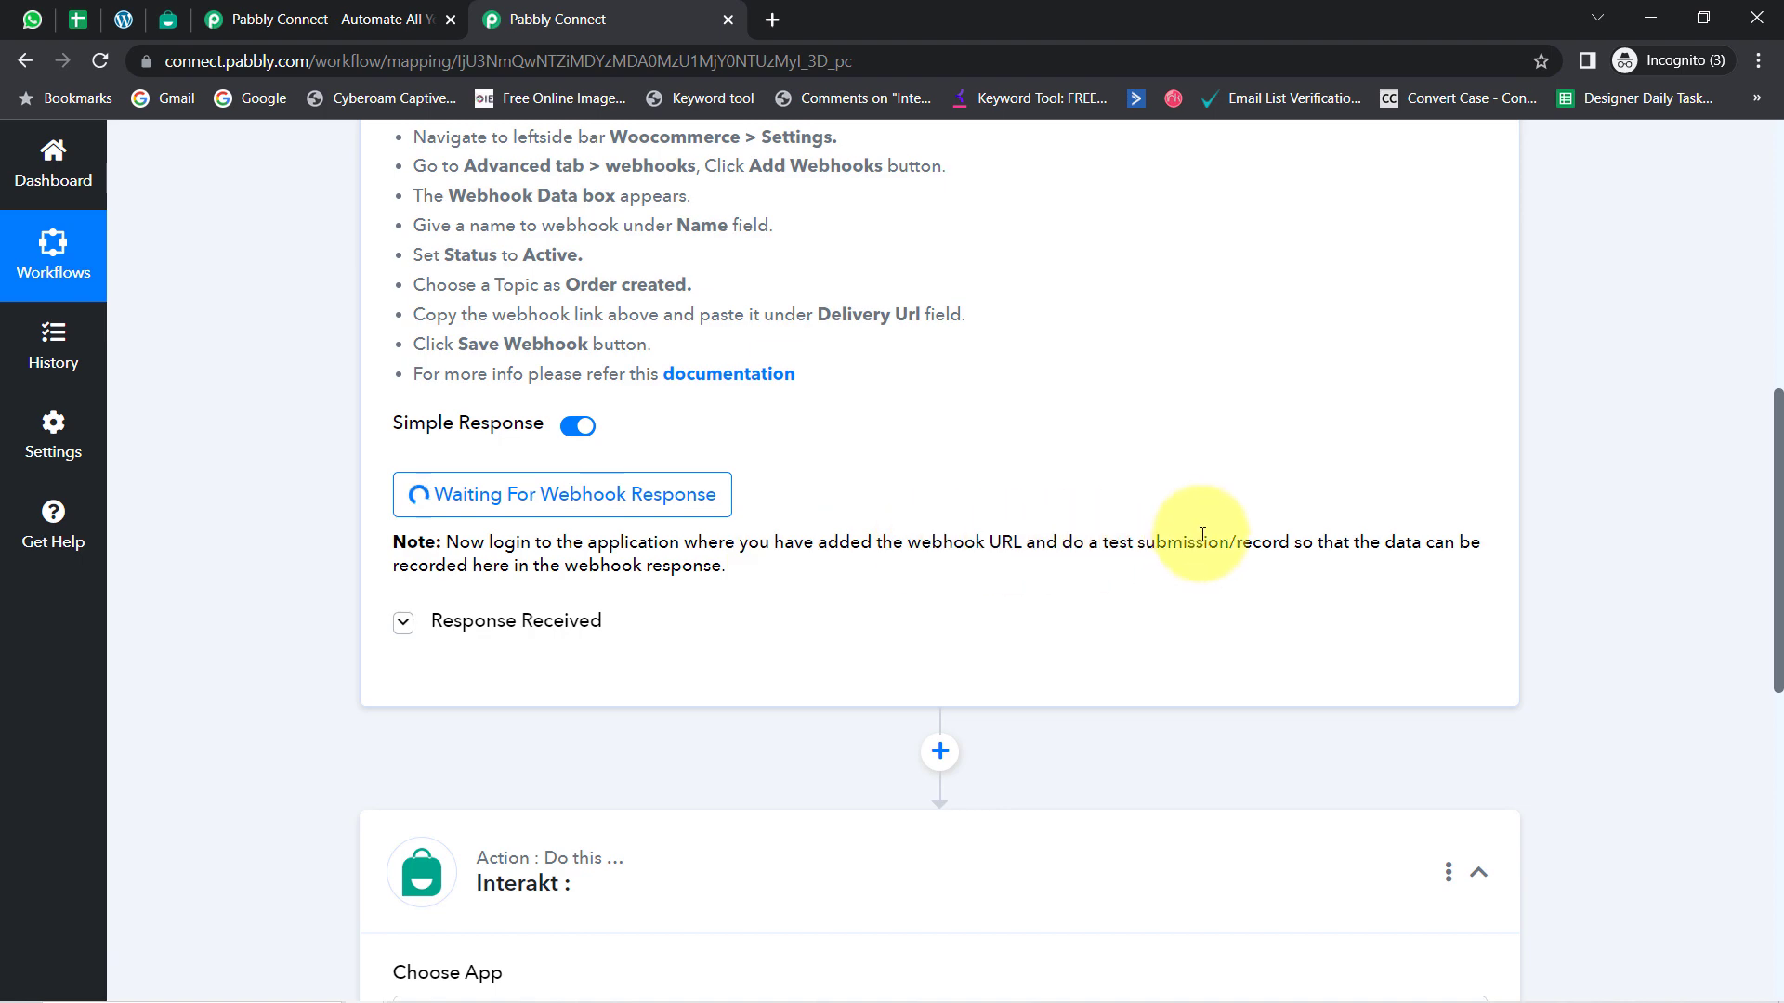
Reread the test submission note, then switch to the WordPress admin and open the WooCommerce store in a separate browser tab
{"action": "left_click_drag", "start_coordinate": [1057, 547], "coordinate": [1294, 551]}
{"action": "scroll", "coordinate": [1752, 538], "scroll_direction": "up", "scroll_amount": 5}
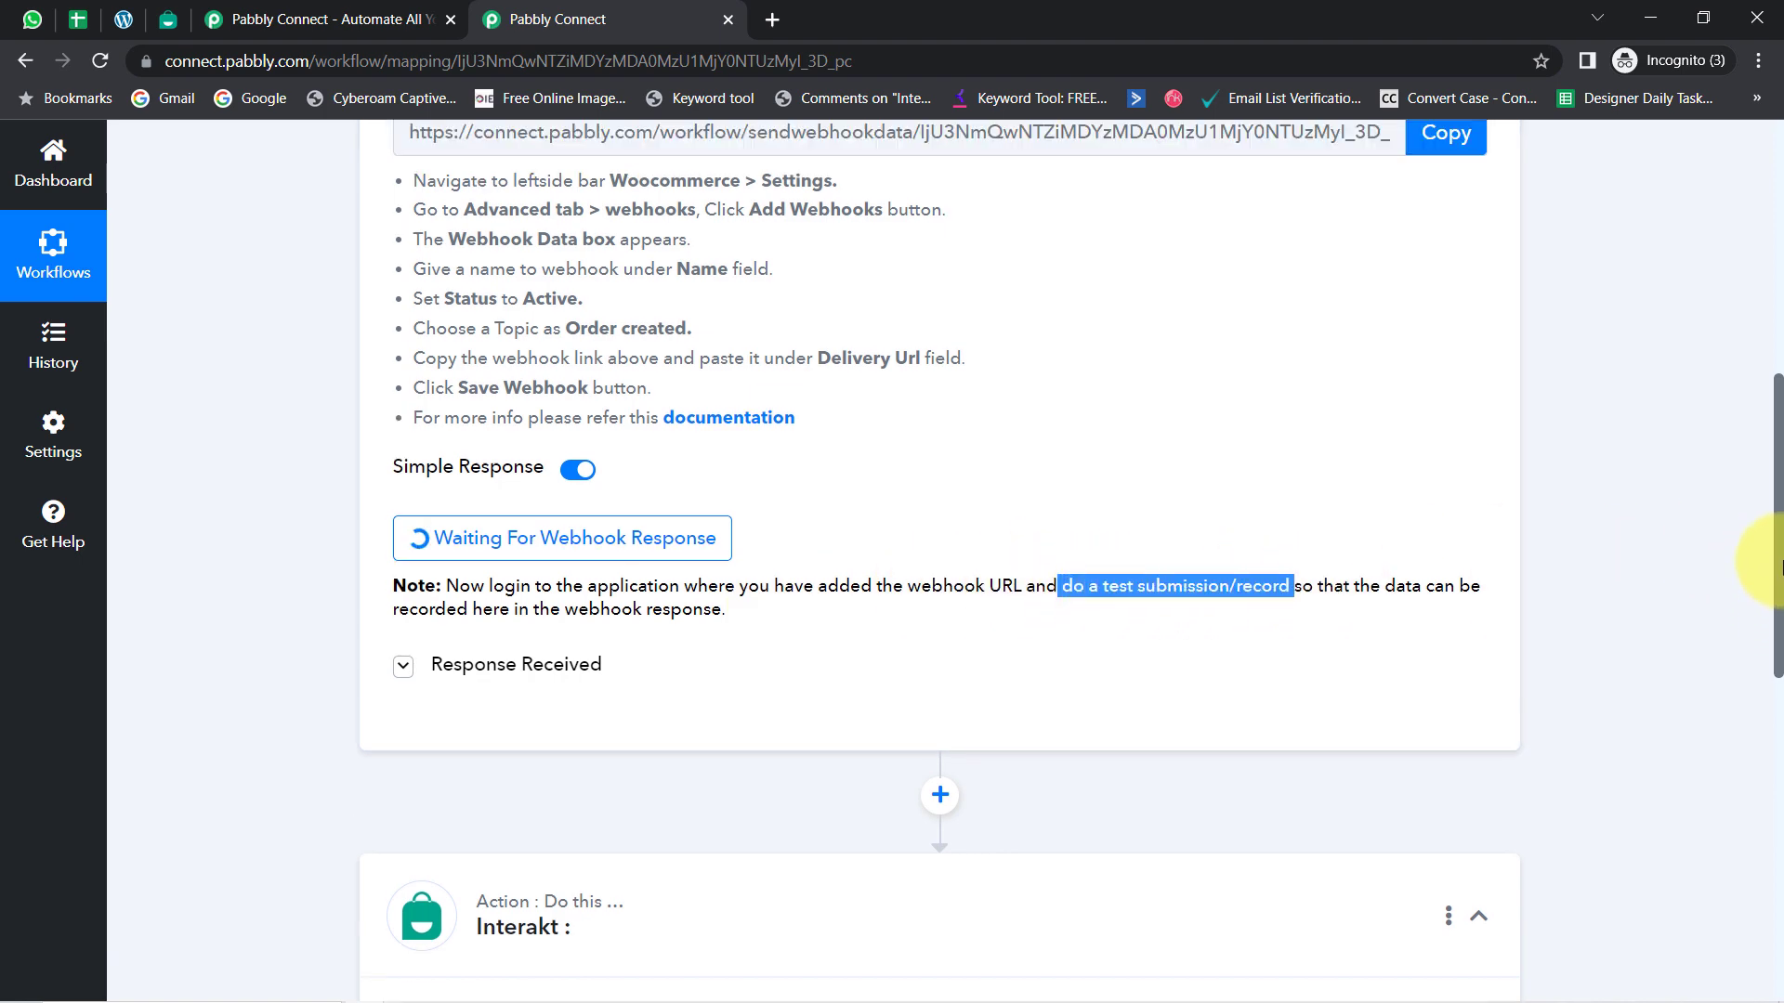
{"action": "scroll", "coordinate": [1754, 414], "scroll_direction": "up", "scroll_amount": 2}
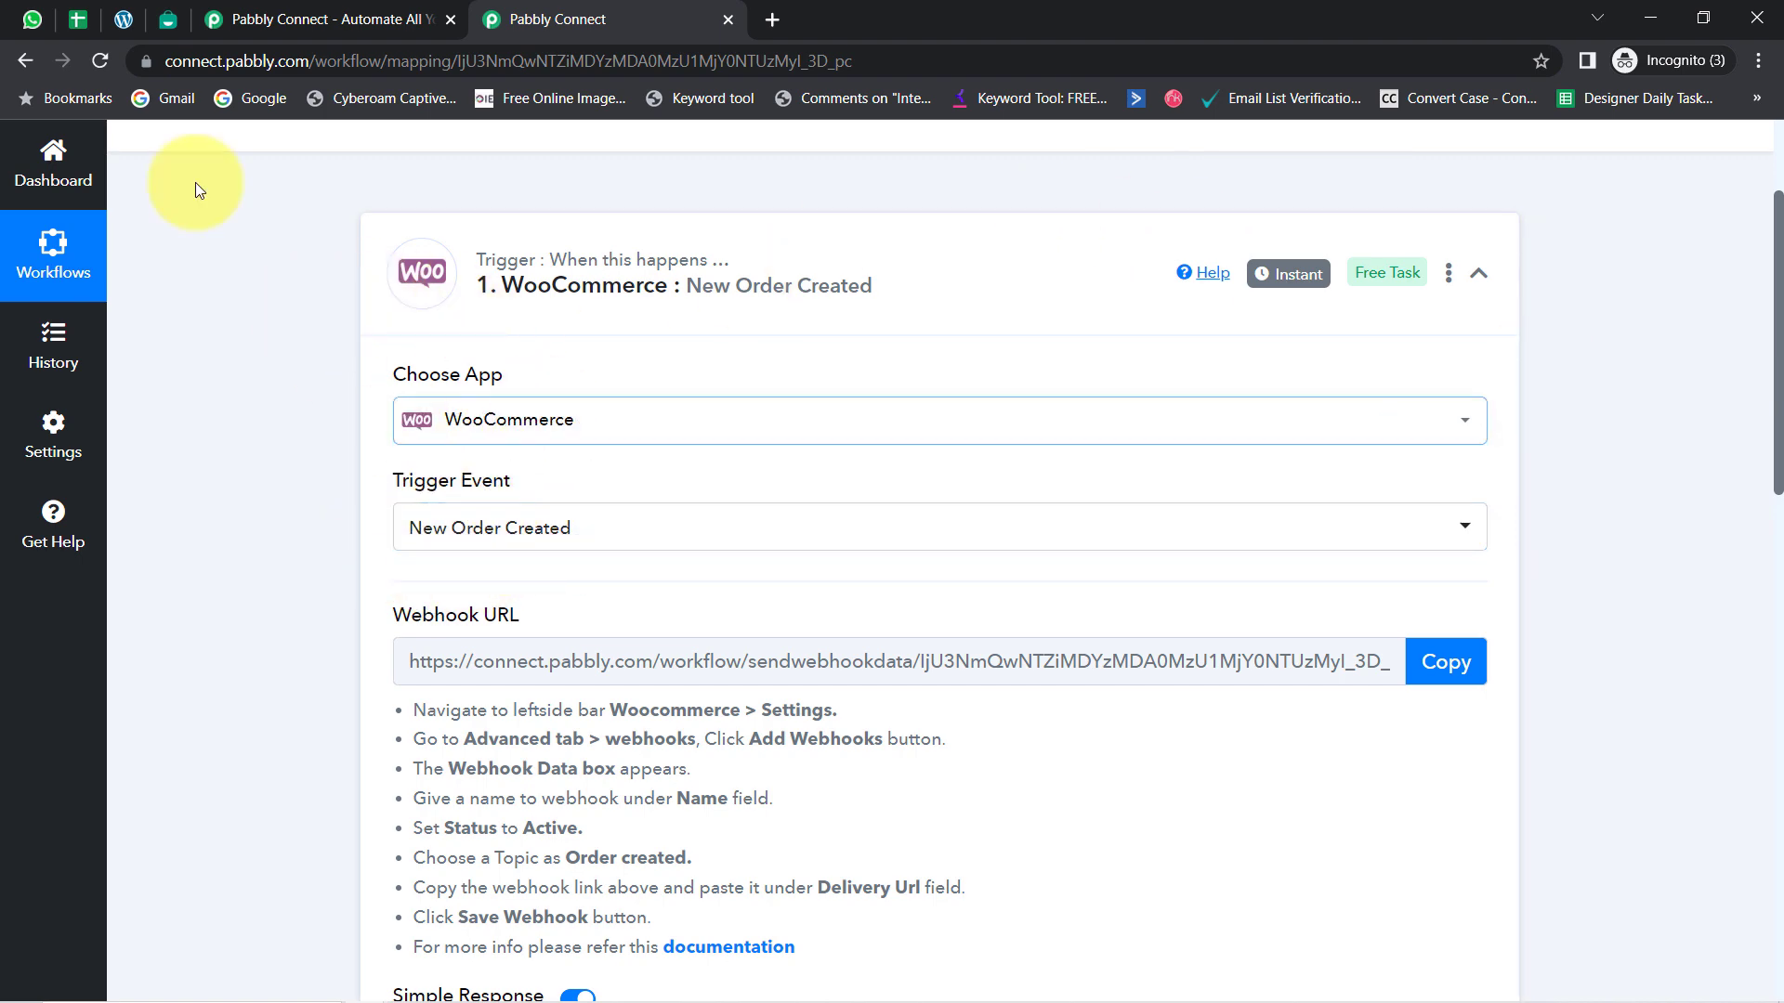
{"action": "left_click", "coordinate": [121, 20]}
{"action": "mouse_move", "coordinate": [84, 140]}
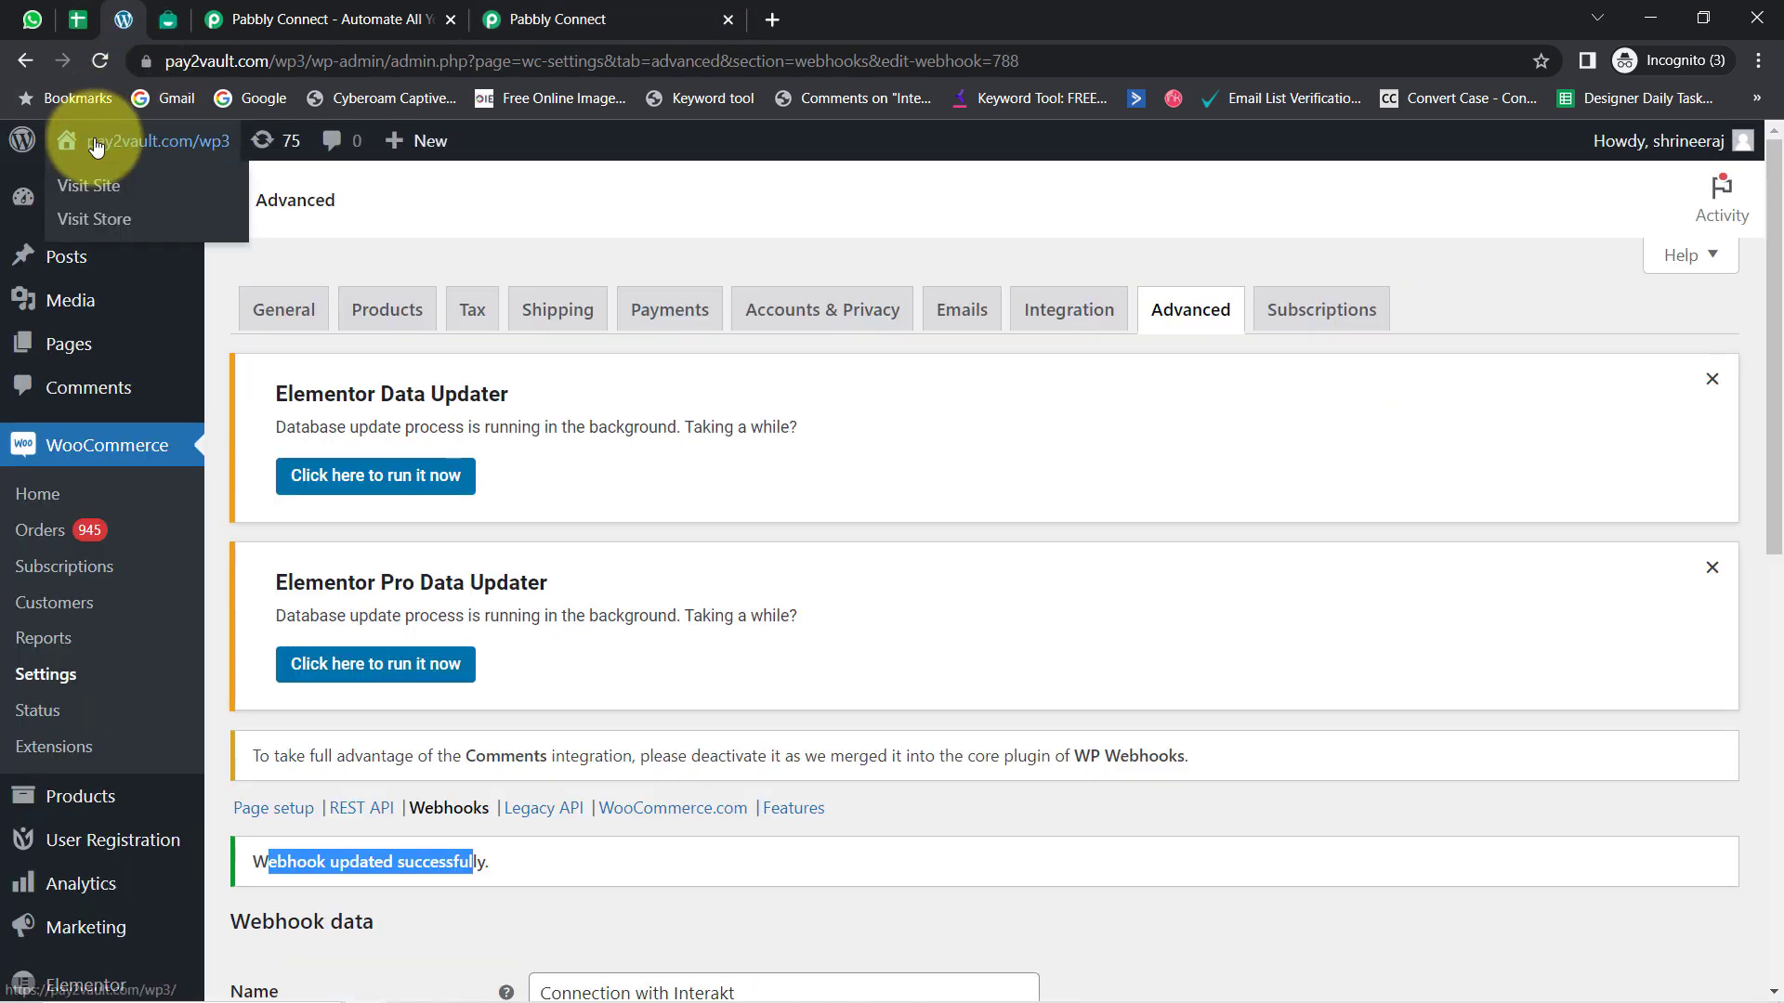
{"action": "right_click", "coordinate": [84, 220]}
{"action": "left_click", "coordinate": [139, 234]}
{"action": "left_click", "coordinate": [285, 9]}
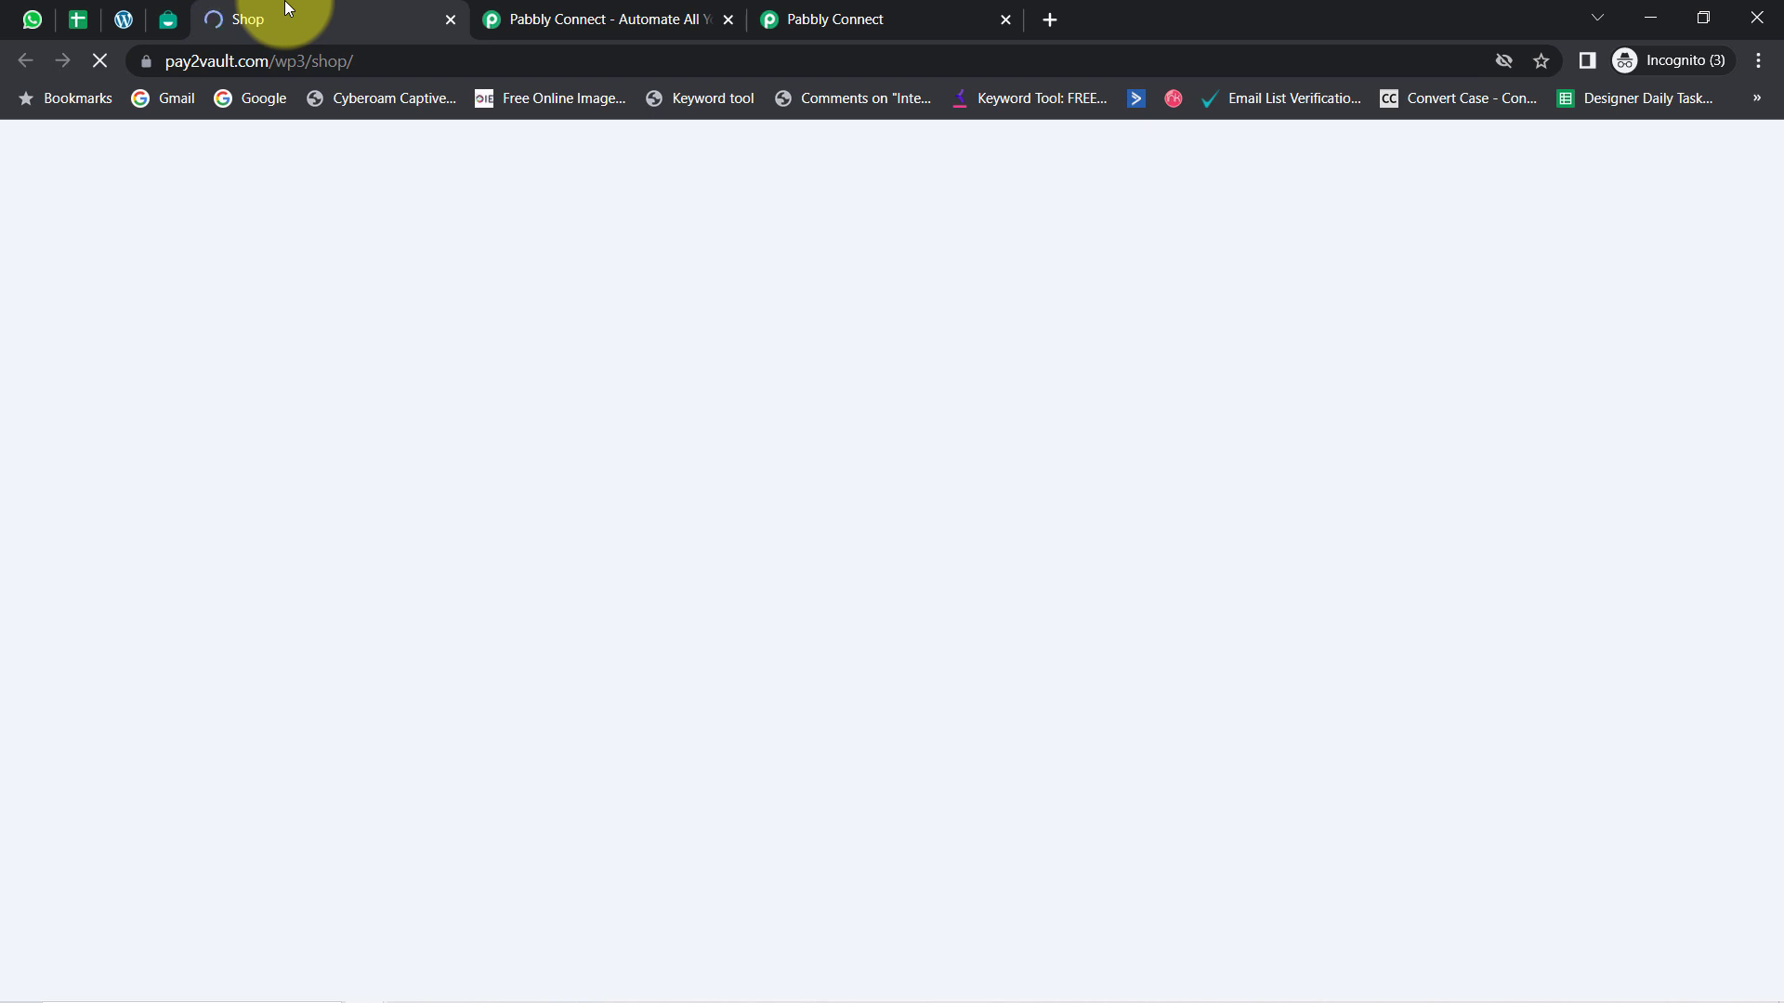
Close the Pabbly Connect landing page tab and check the webhook capture status in the workflow's WooCommerce trigger
{"action": "left_click", "coordinate": [557, 19]}
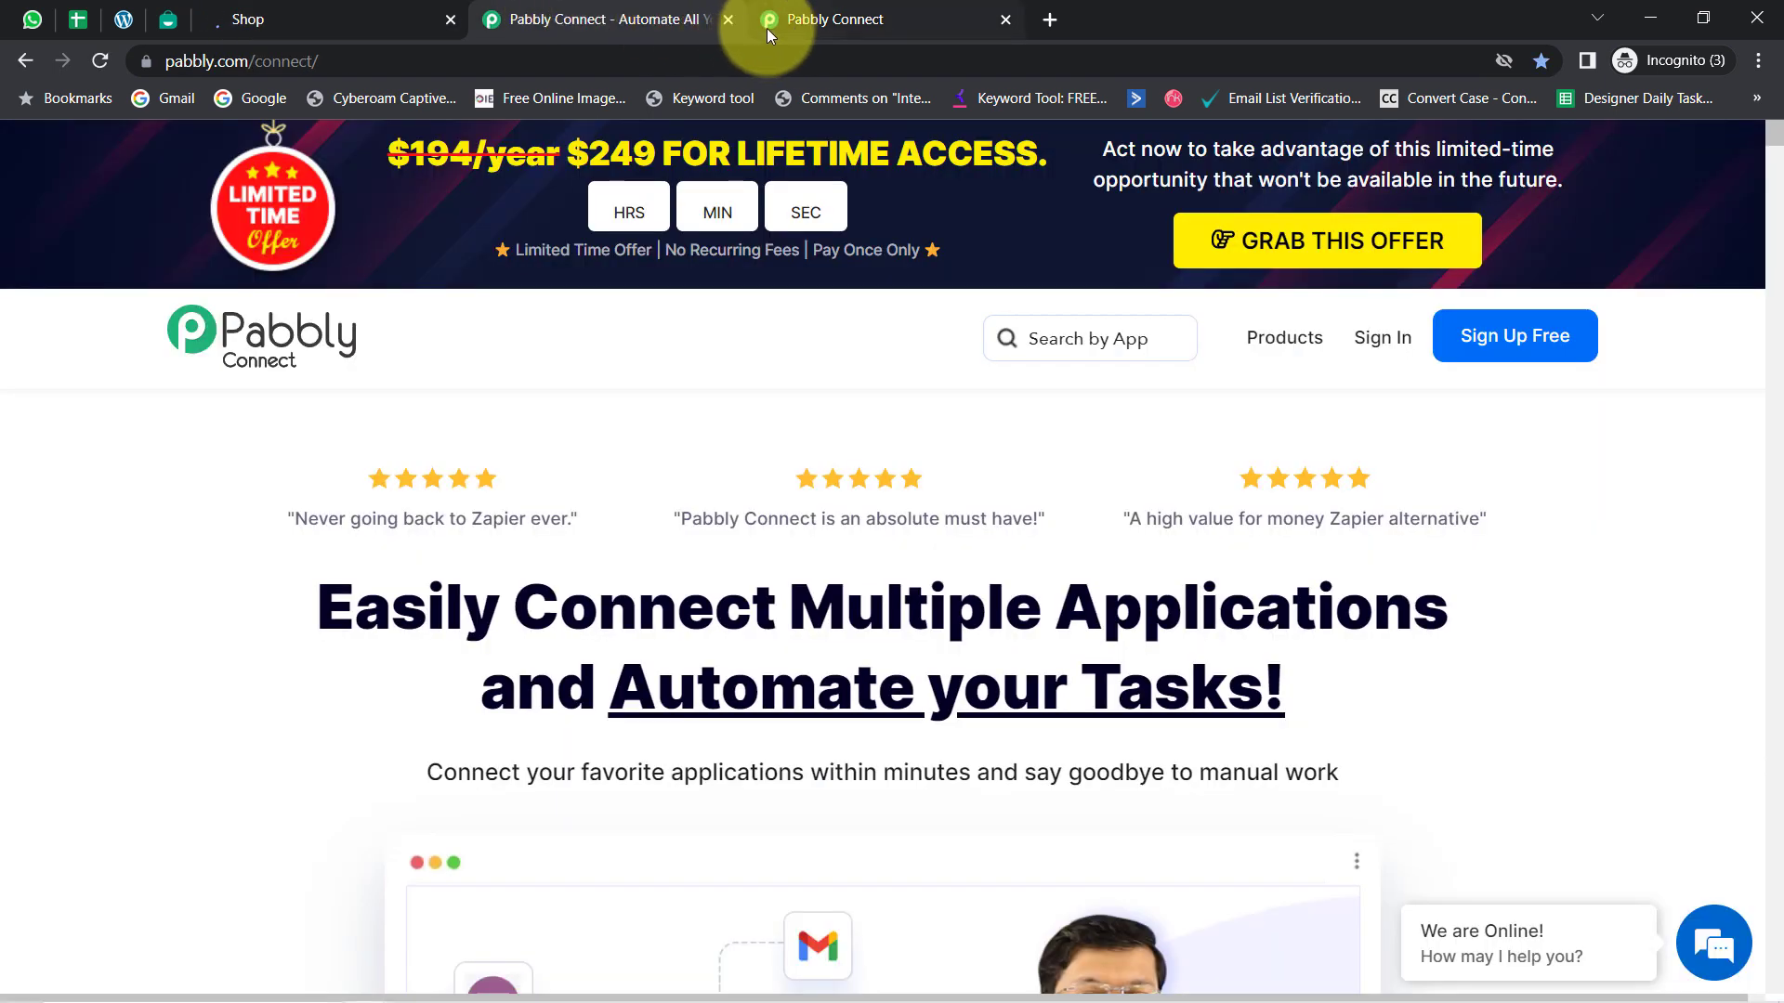
{"action": "left_click", "coordinate": [725, 18]}
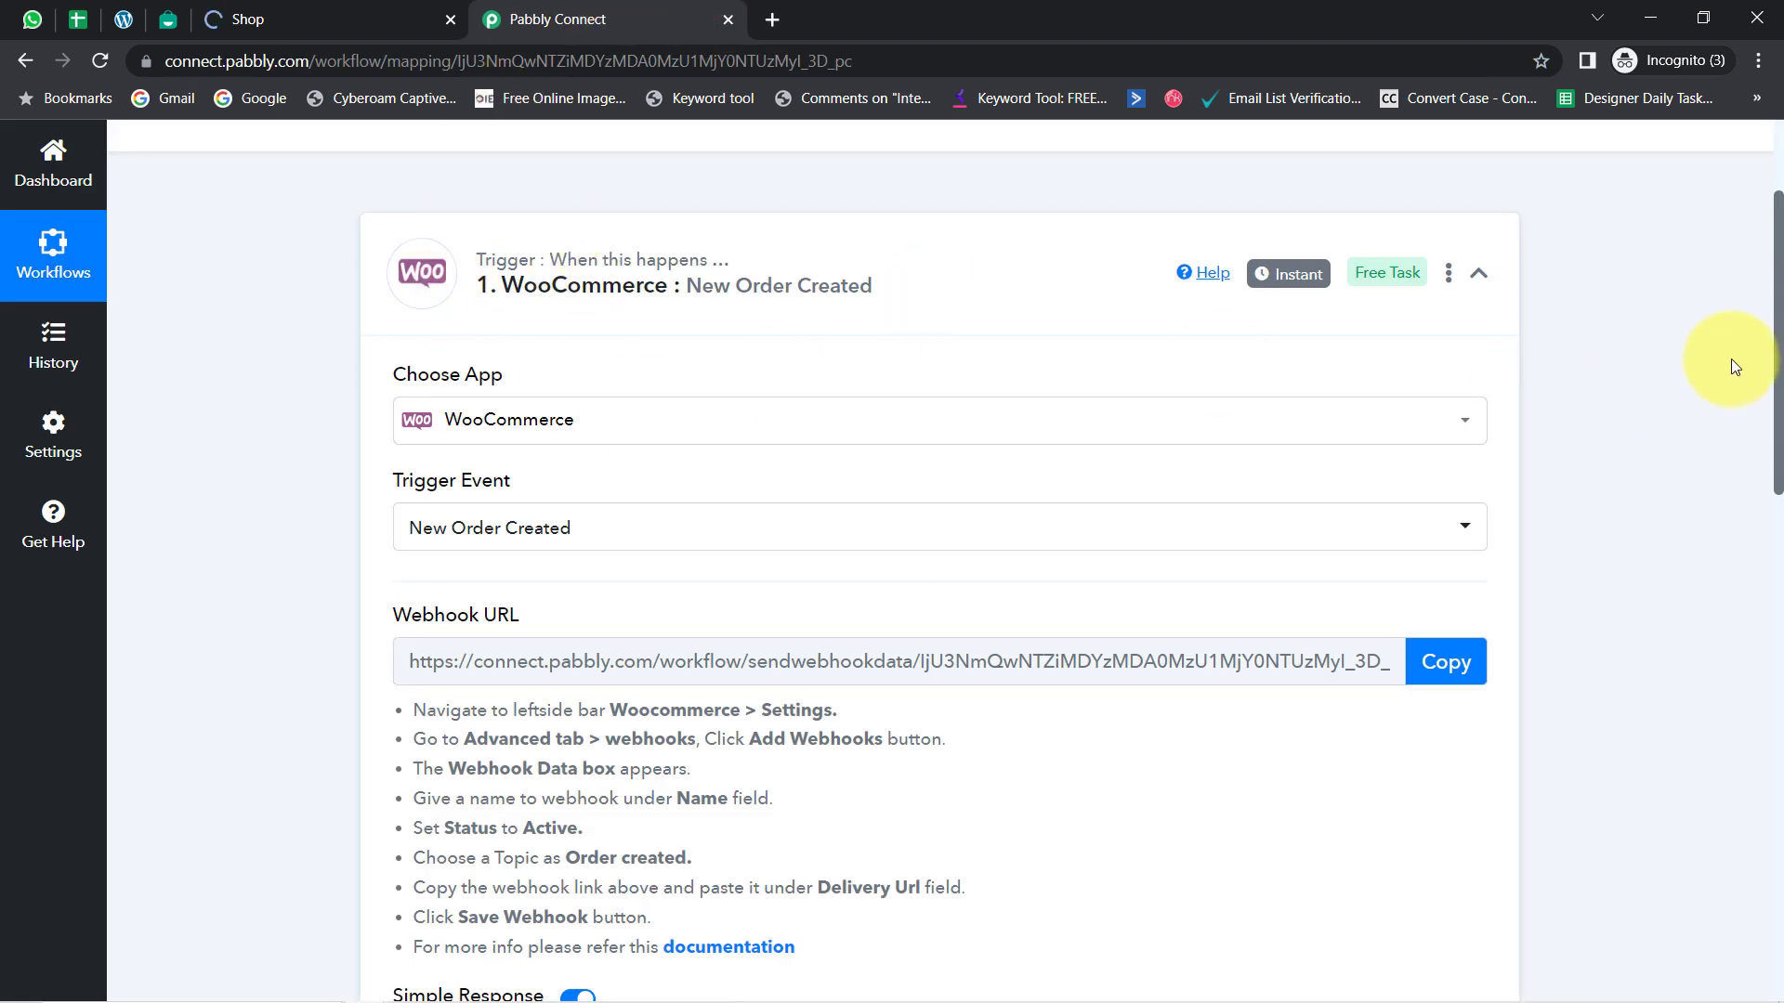
{"action": "left_click_drag", "start_coordinate": [1777, 372], "coordinate": [1776, 604]}
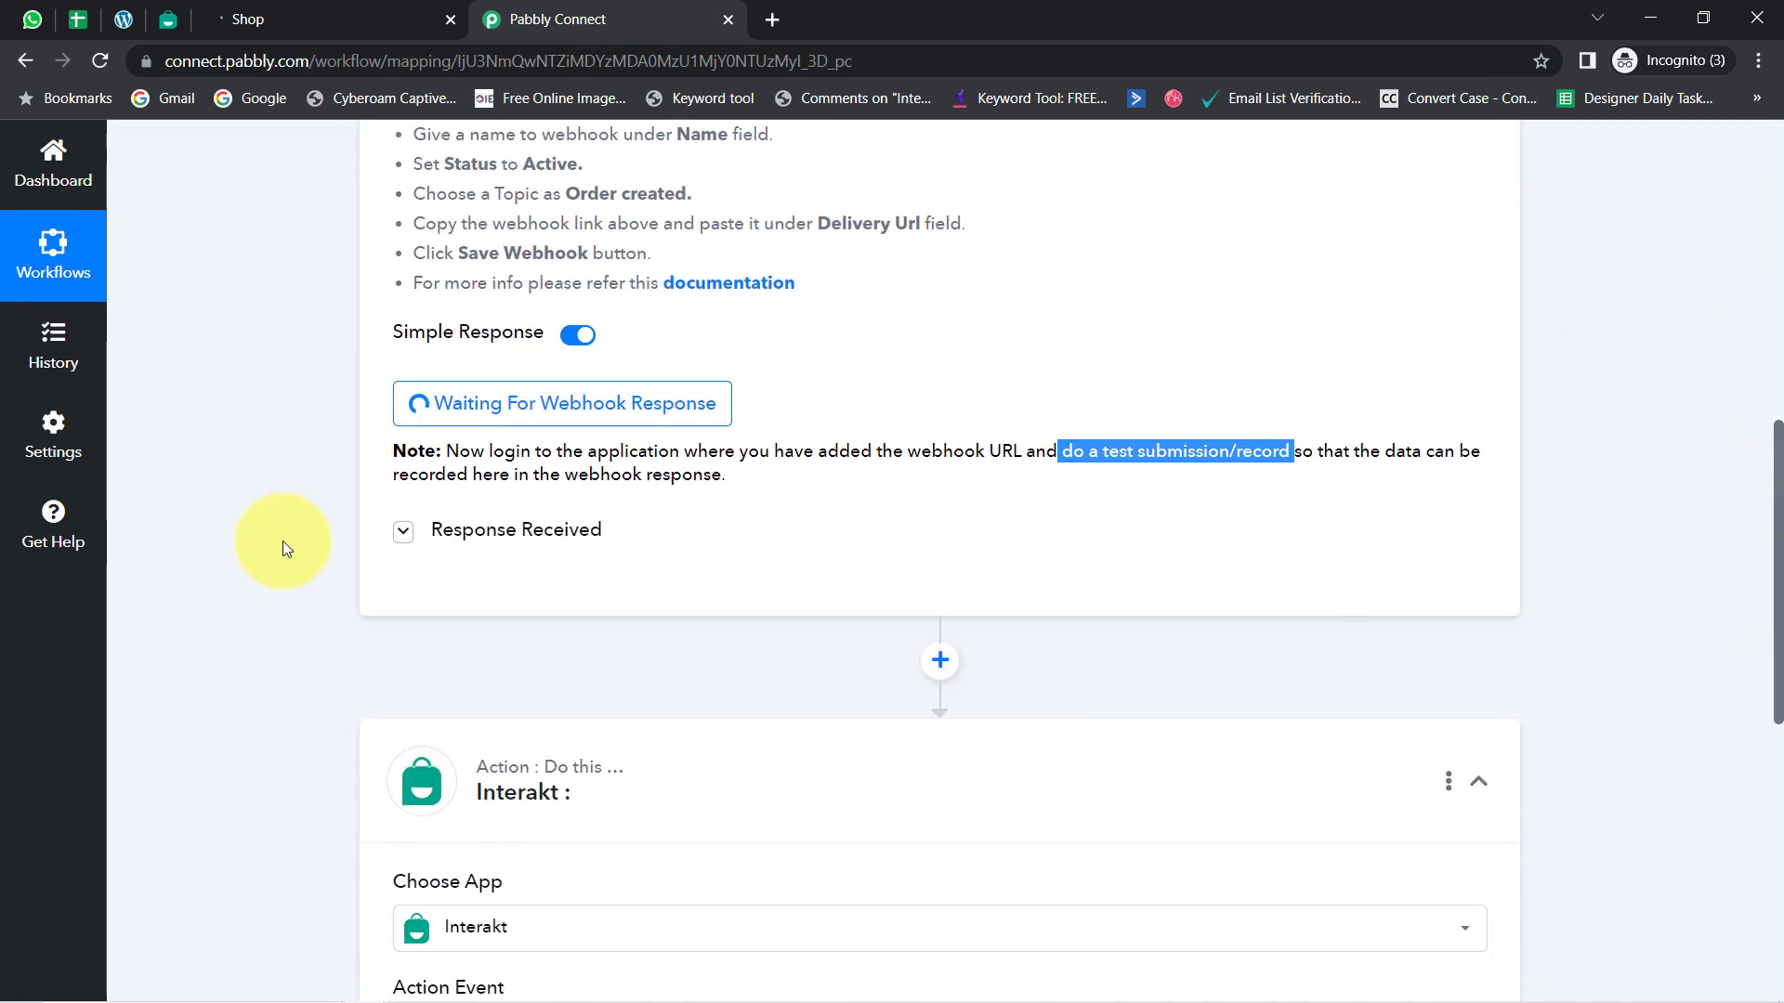
Switch to the store's shop page, add the One Plus 10 with the product photo to the cart and proceed to checkout
{"action": "left_click", "coordinate": [269, 9]}
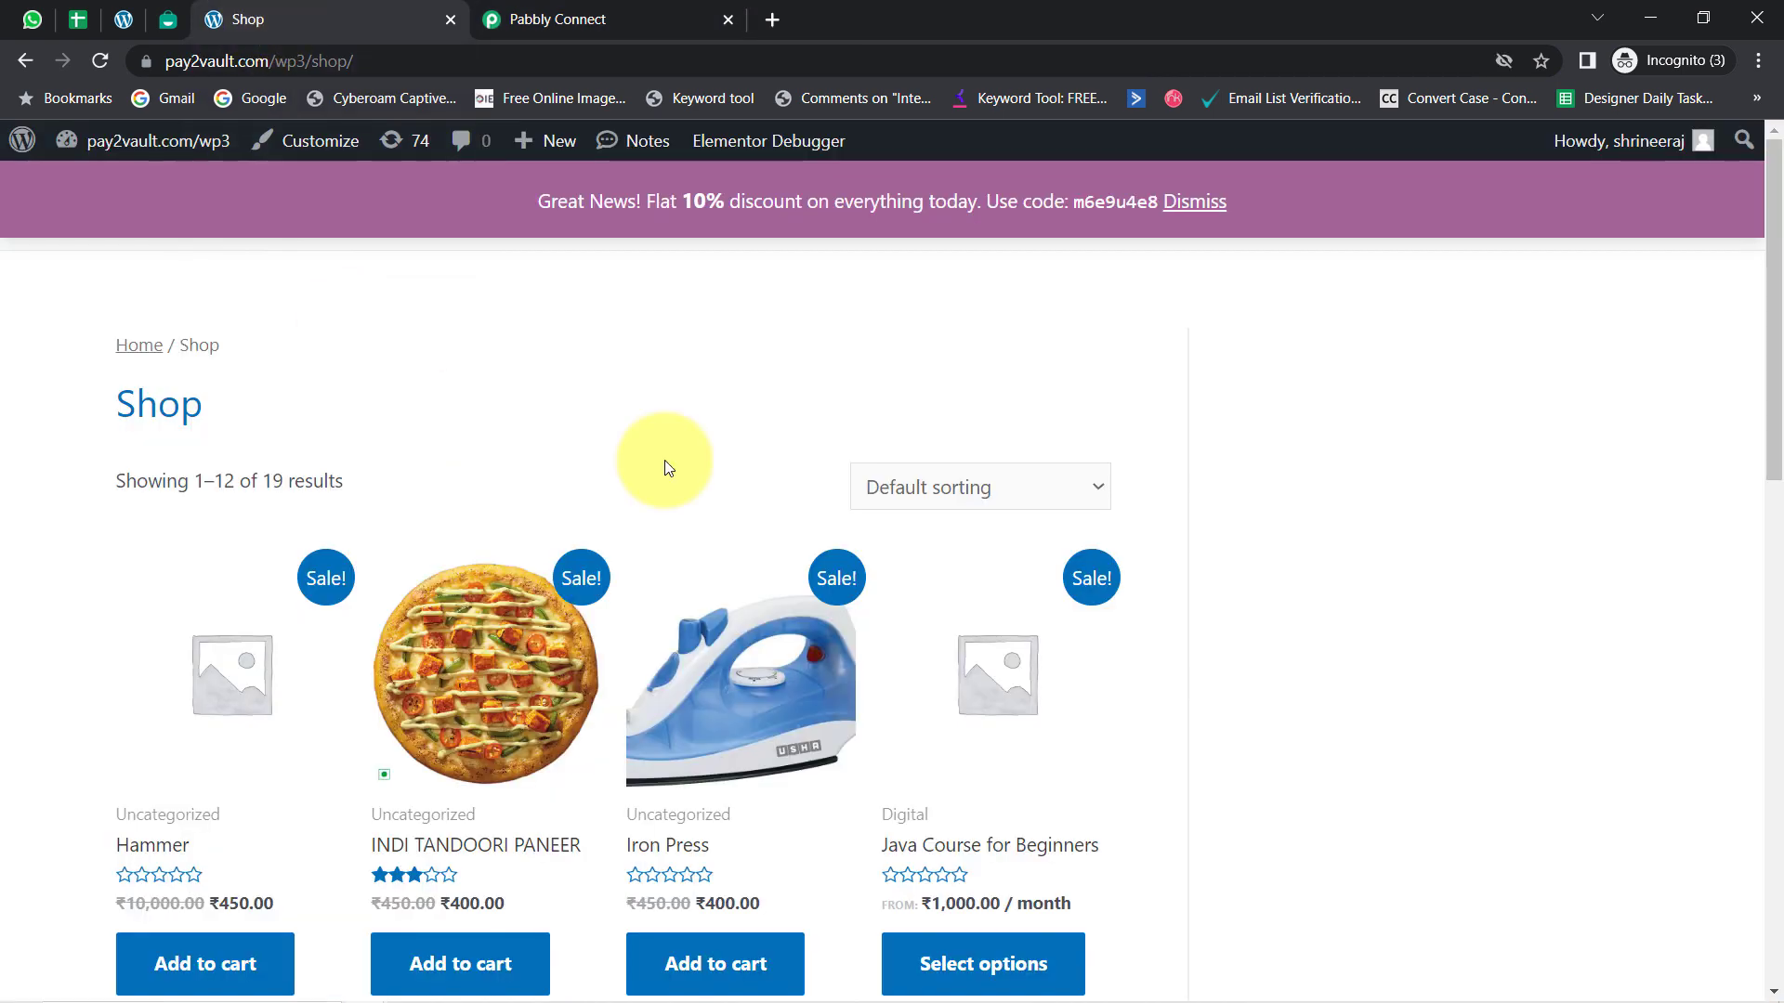
{"action": "scroll", "coordinate": [873, 641], "scroll_direction": "down", "scroll_amount": 5}
{"action": "scroll", "coordinate": [871, 653], "scroll_direction": "down", "scroll_amount": 5}
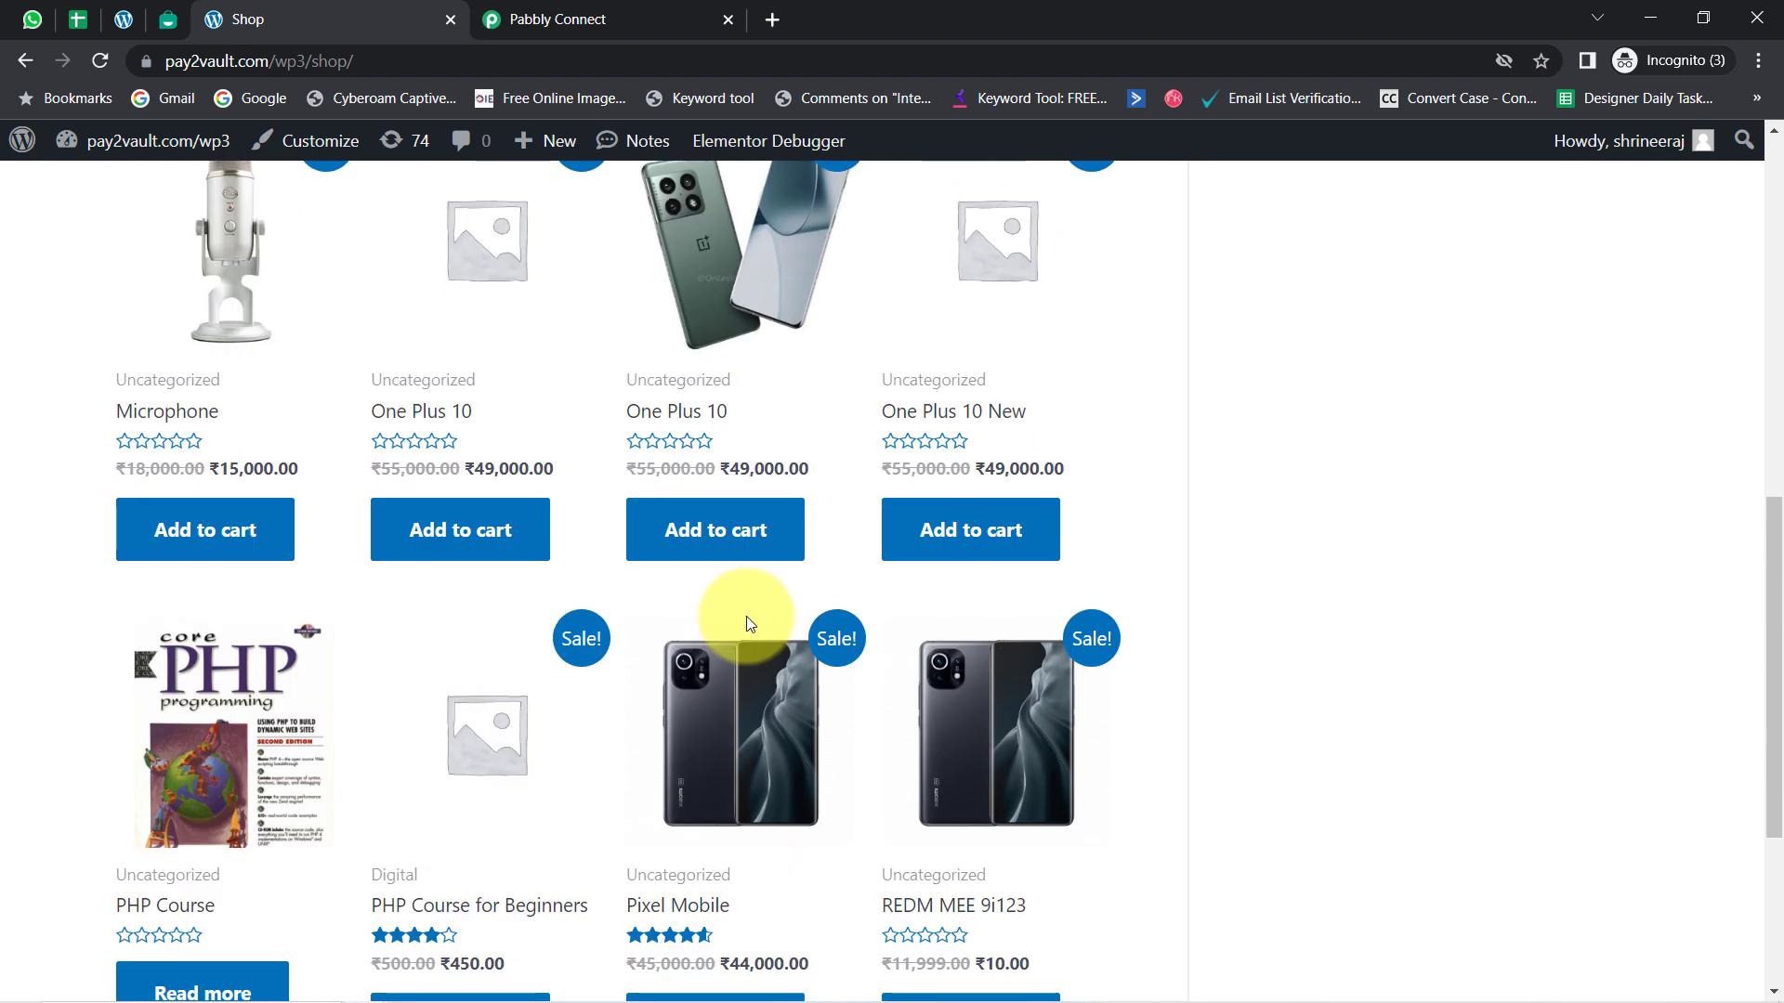
{"action": "left_click", "coordinate": [711, 528]}
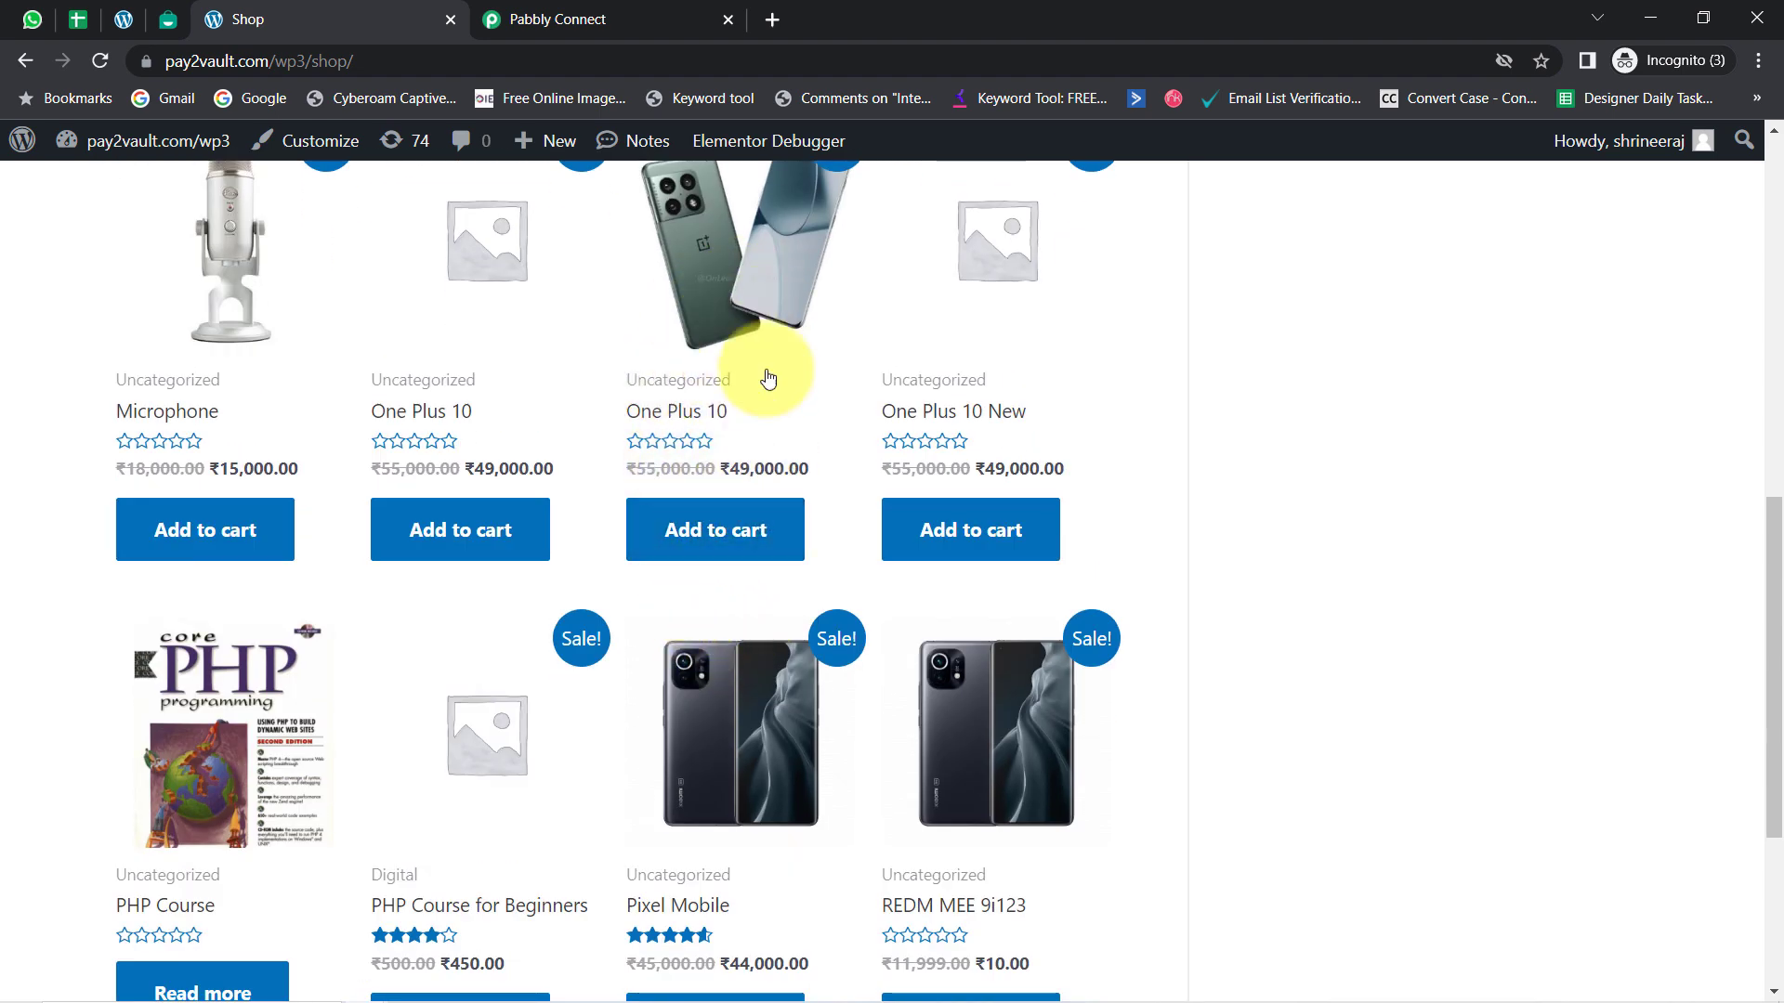
{"action": "left_click", "coordinate": [692, 539]}
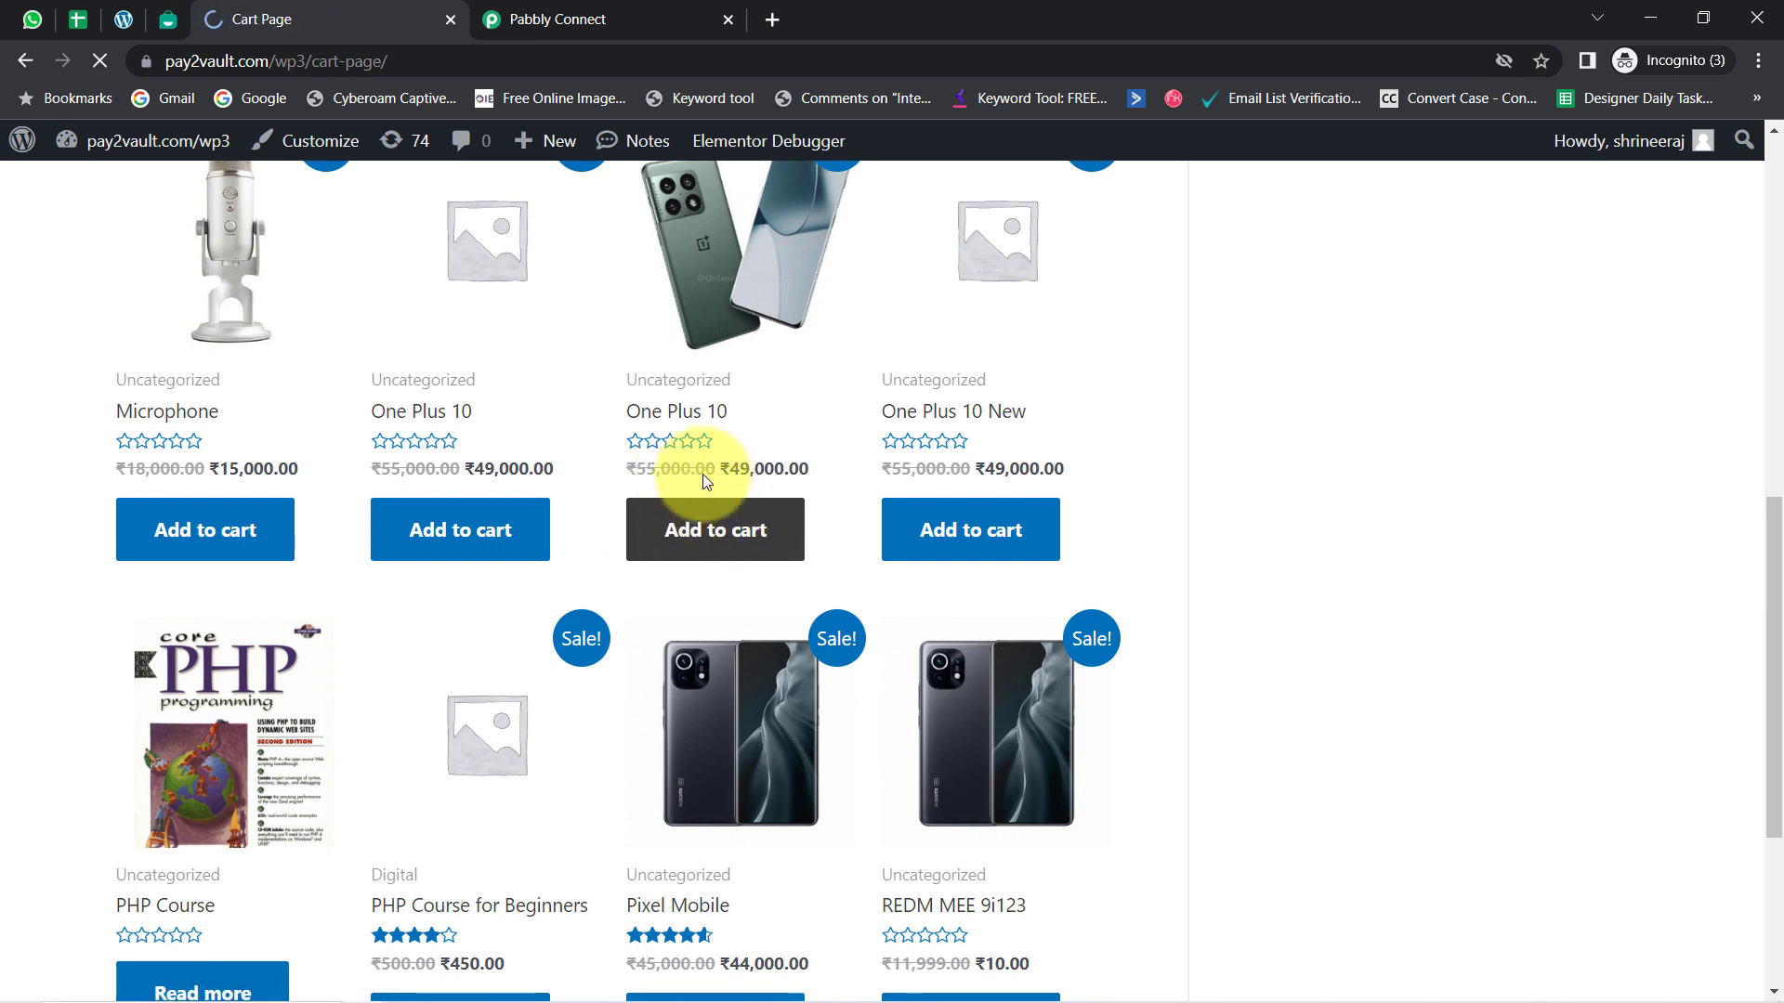
{"action": "scroll", "coordinate": [943, 756], "scroll_direction": "down", "scroll_amount": 5}
{"action": "left_click", "coordinate": [810, 868]}
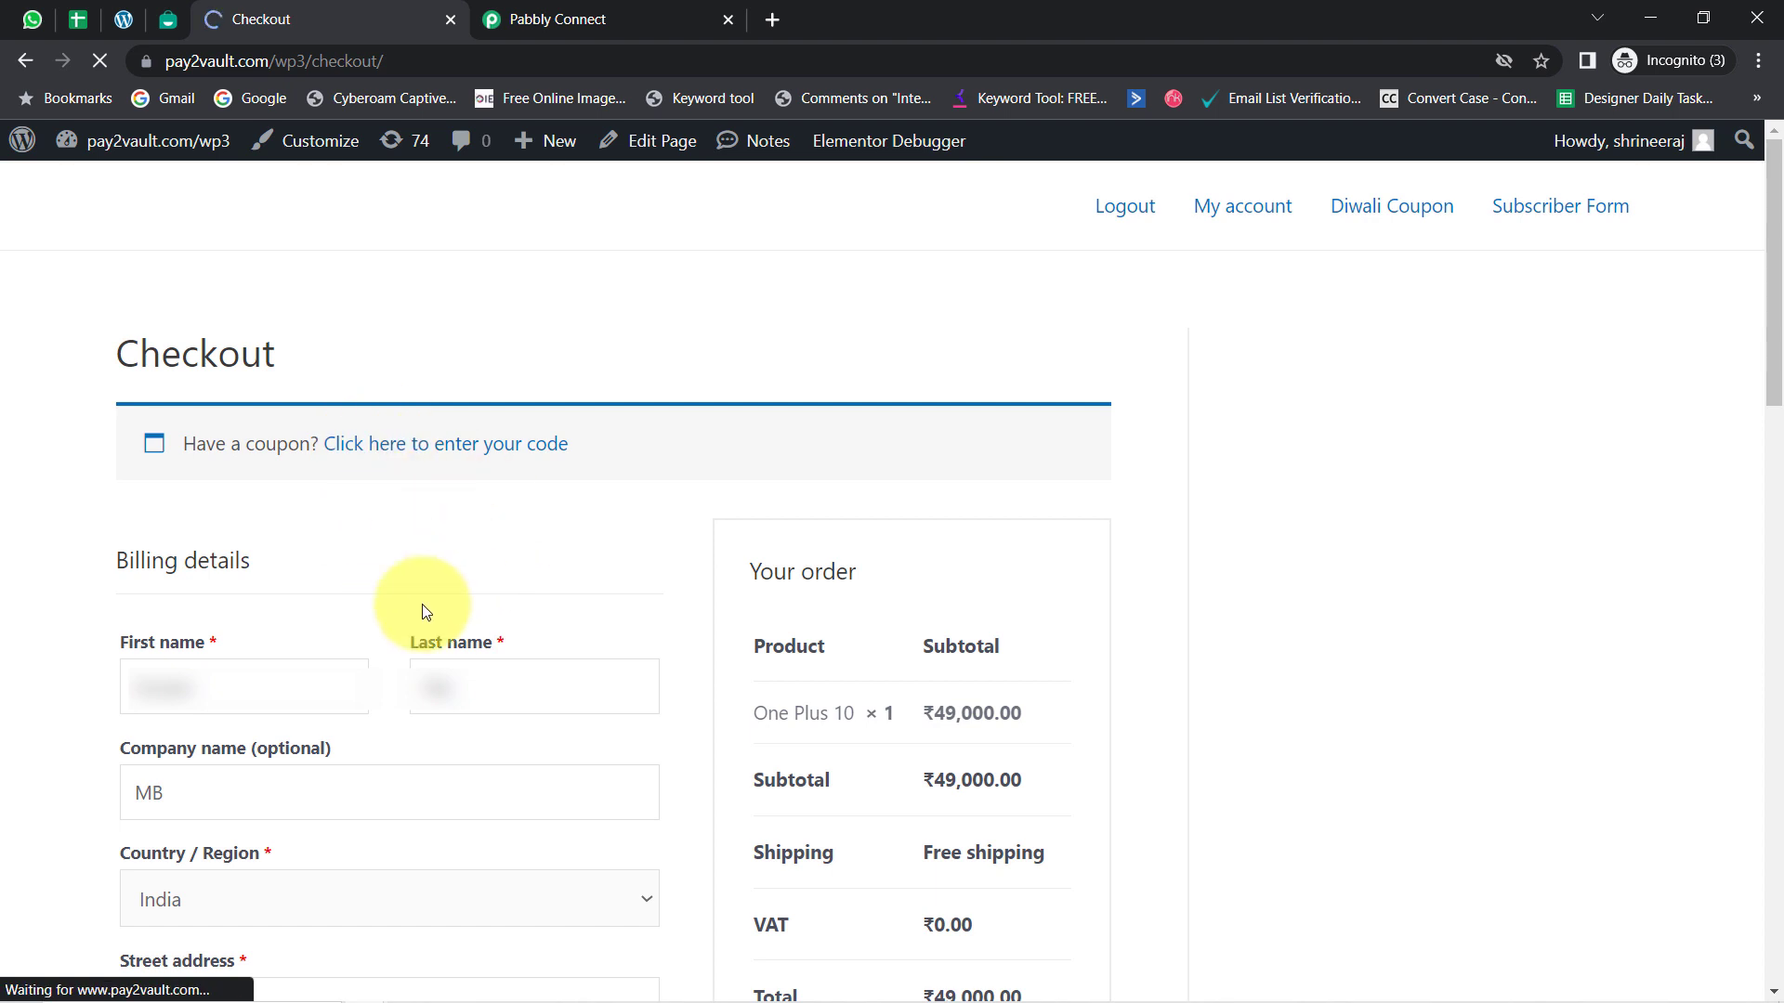
Review the billing name, phone and email on the checkout page, then place the cash on delivery test order and read the confirmation
{"action": "left_click_drag", "start_coordinate": [1773, 239], "coordinate": [1779, 362]}
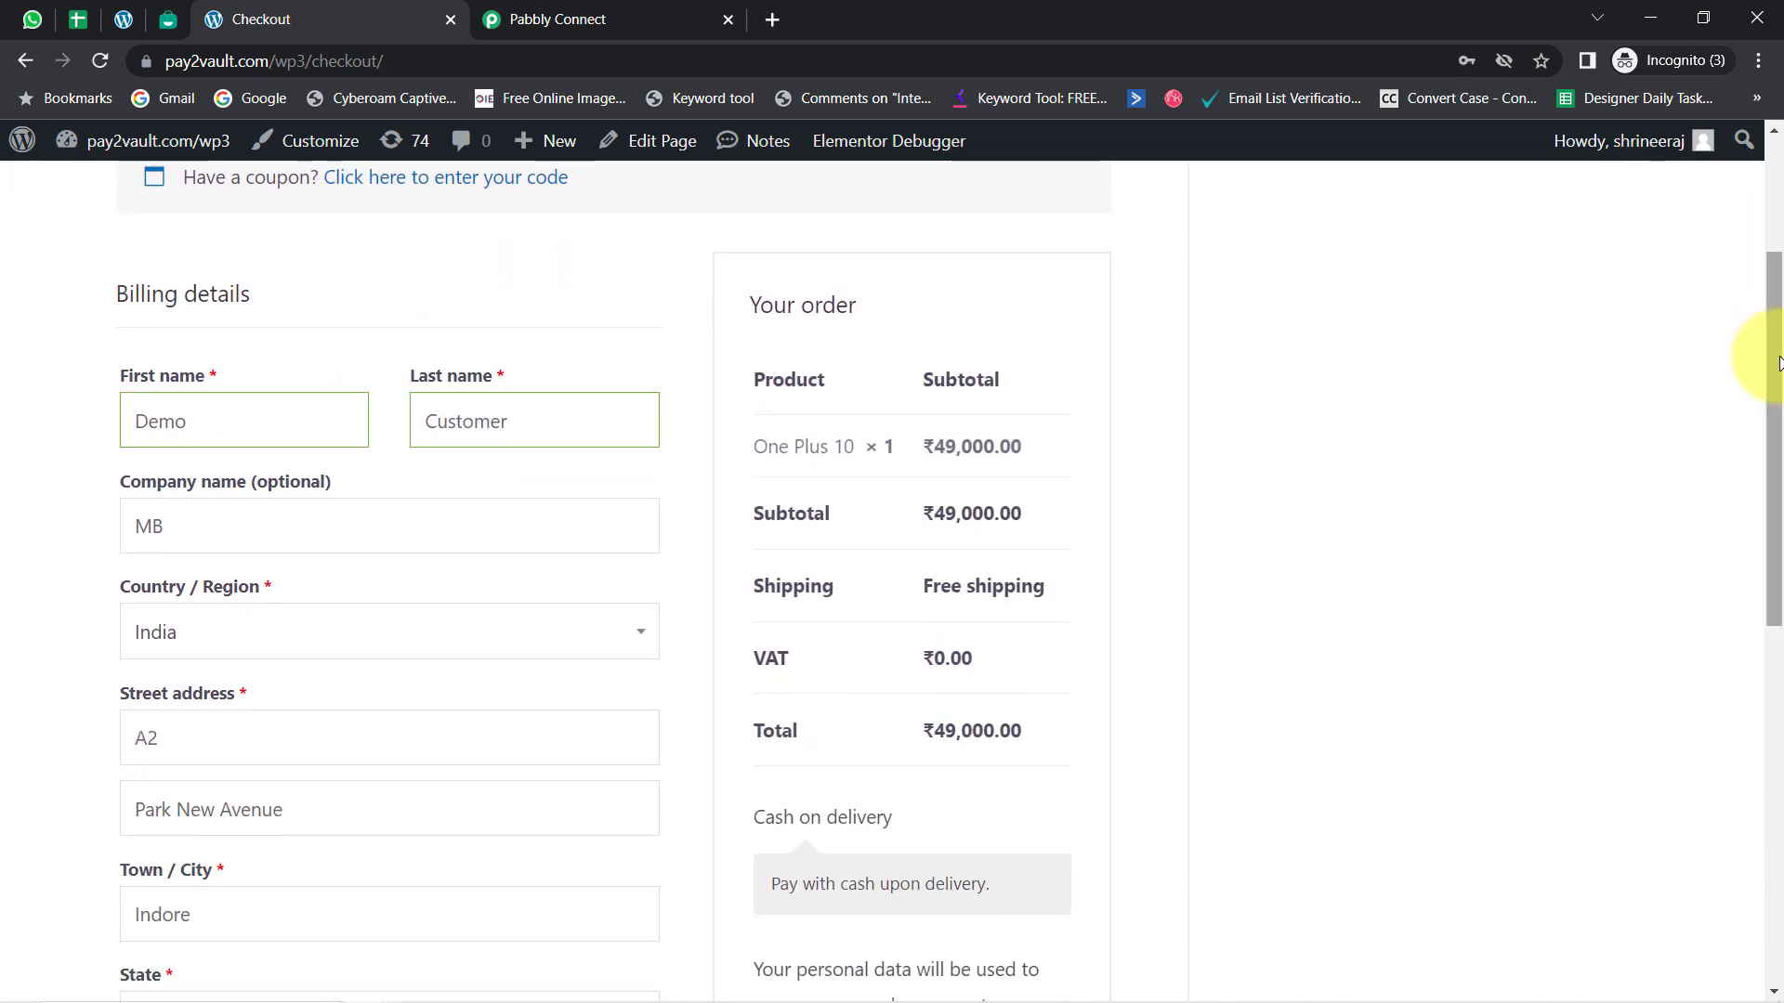
{"action": "double_click", "coordinate": [151, 414]}
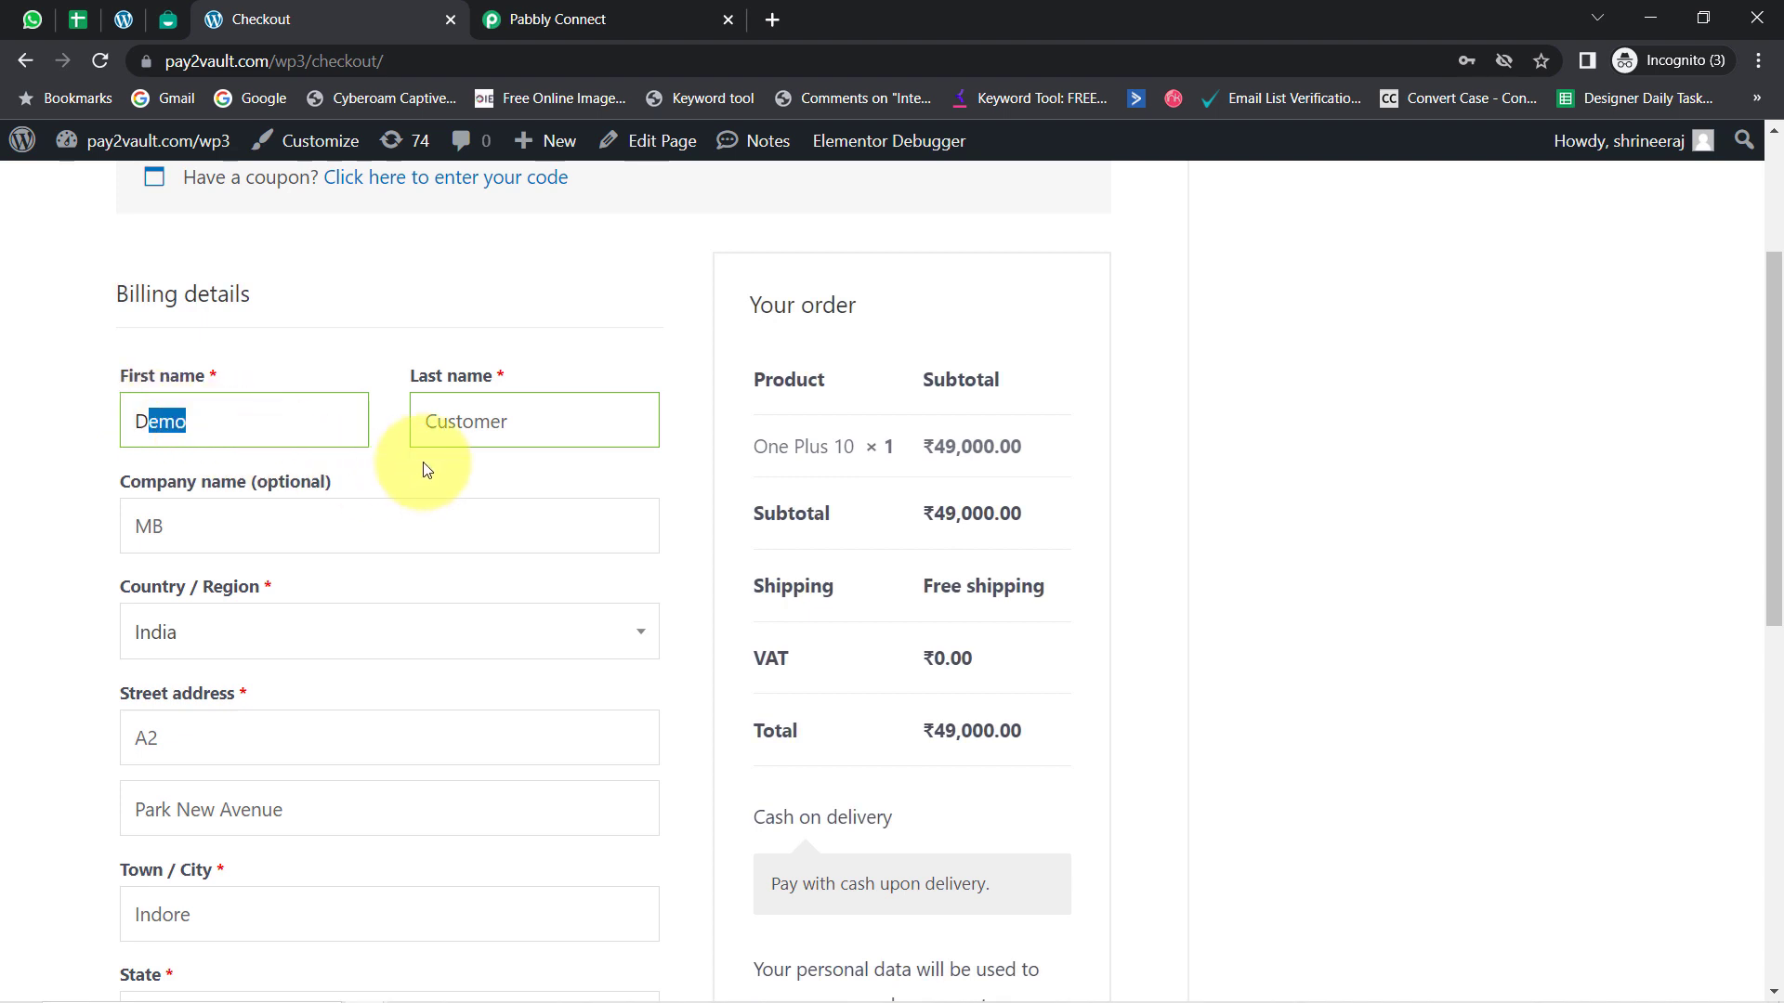
{"action": "left_click_drag", "start_coordinate": [474, 420], "coordinate": [80, 438]}
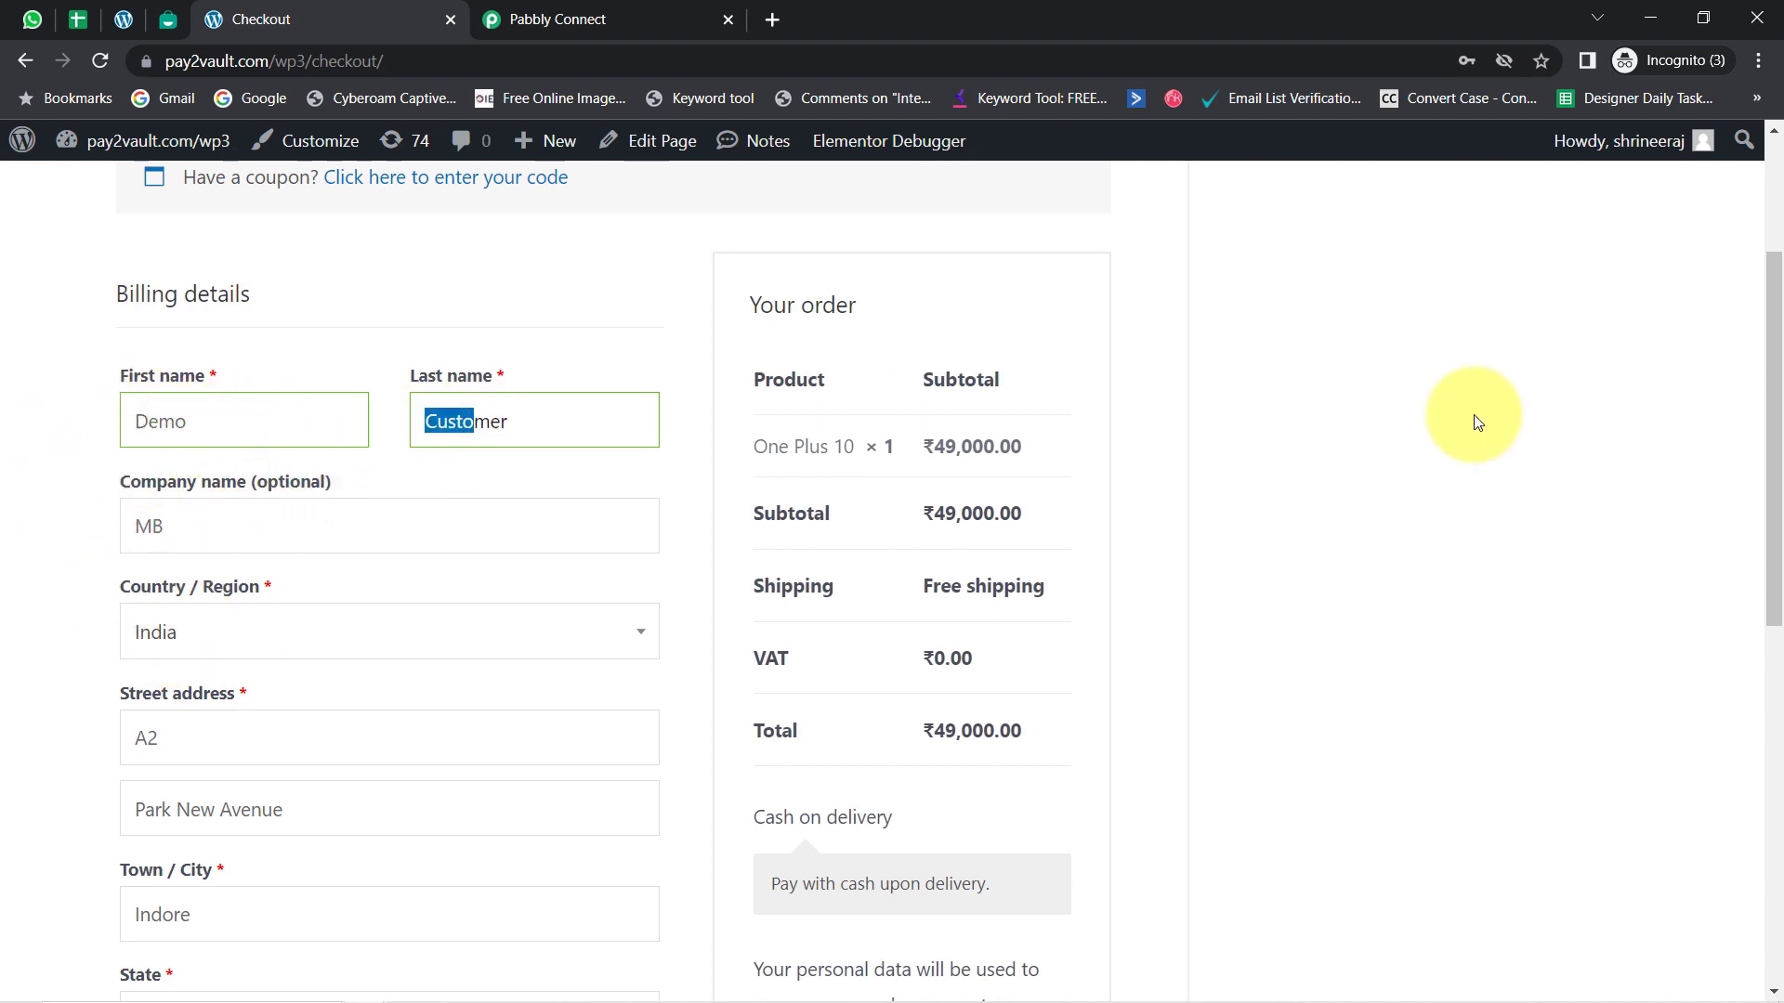
{"action": "left_click_drag", "start_coordinate": [1777, 413], "coordinate": [1777, 708]}
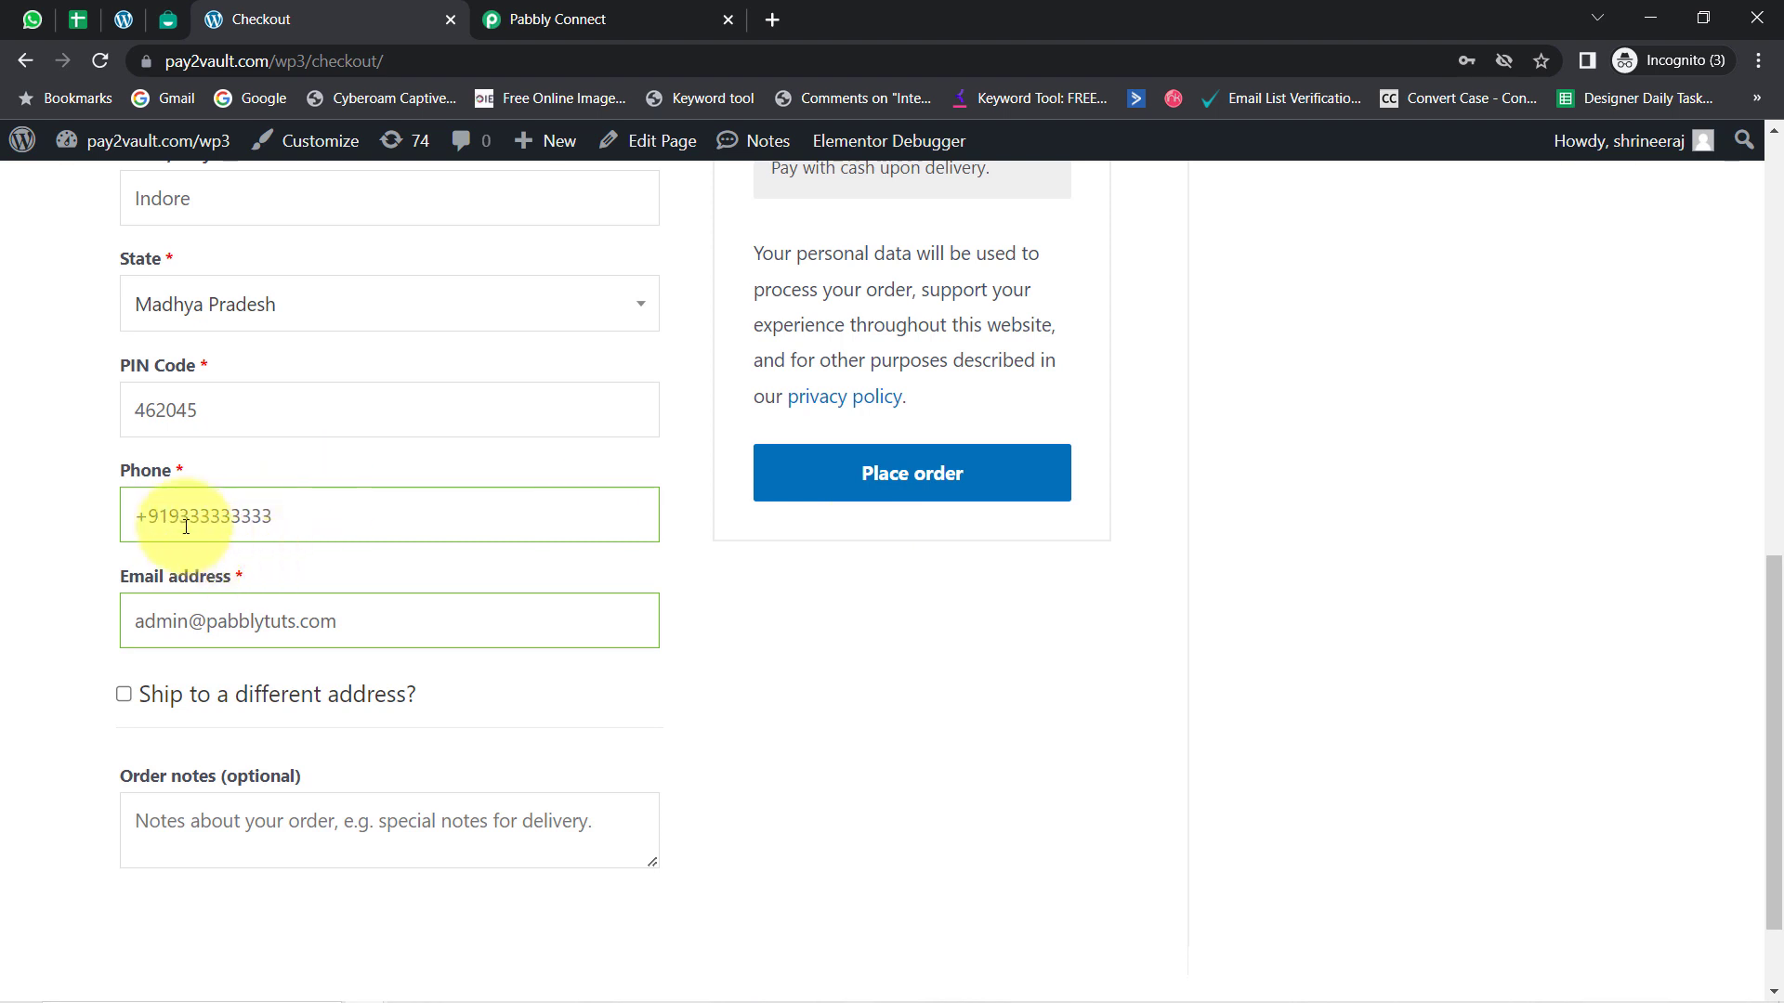
{"action": "left_click_drag", "start_coordinate": [180, 516], "coordinate": [303, 540]}
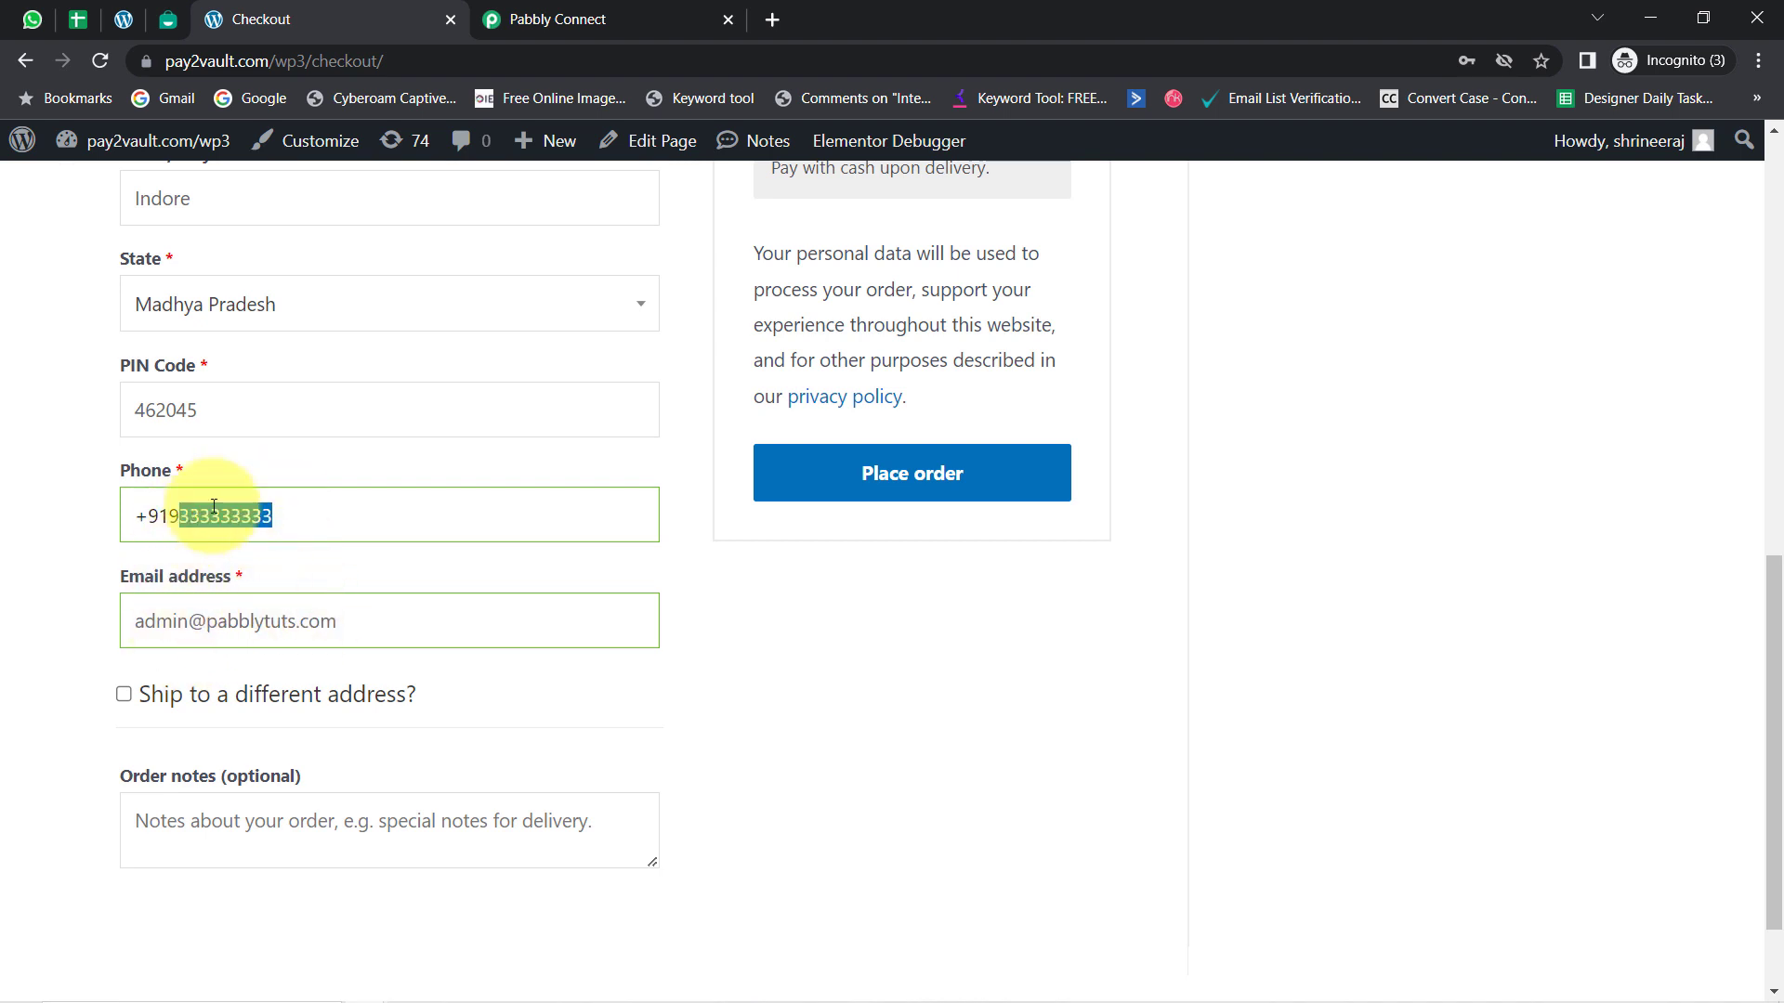
{"action": "left_click_drag", "start_coordinate": [155, 624], "coordinate": [328, 648]}
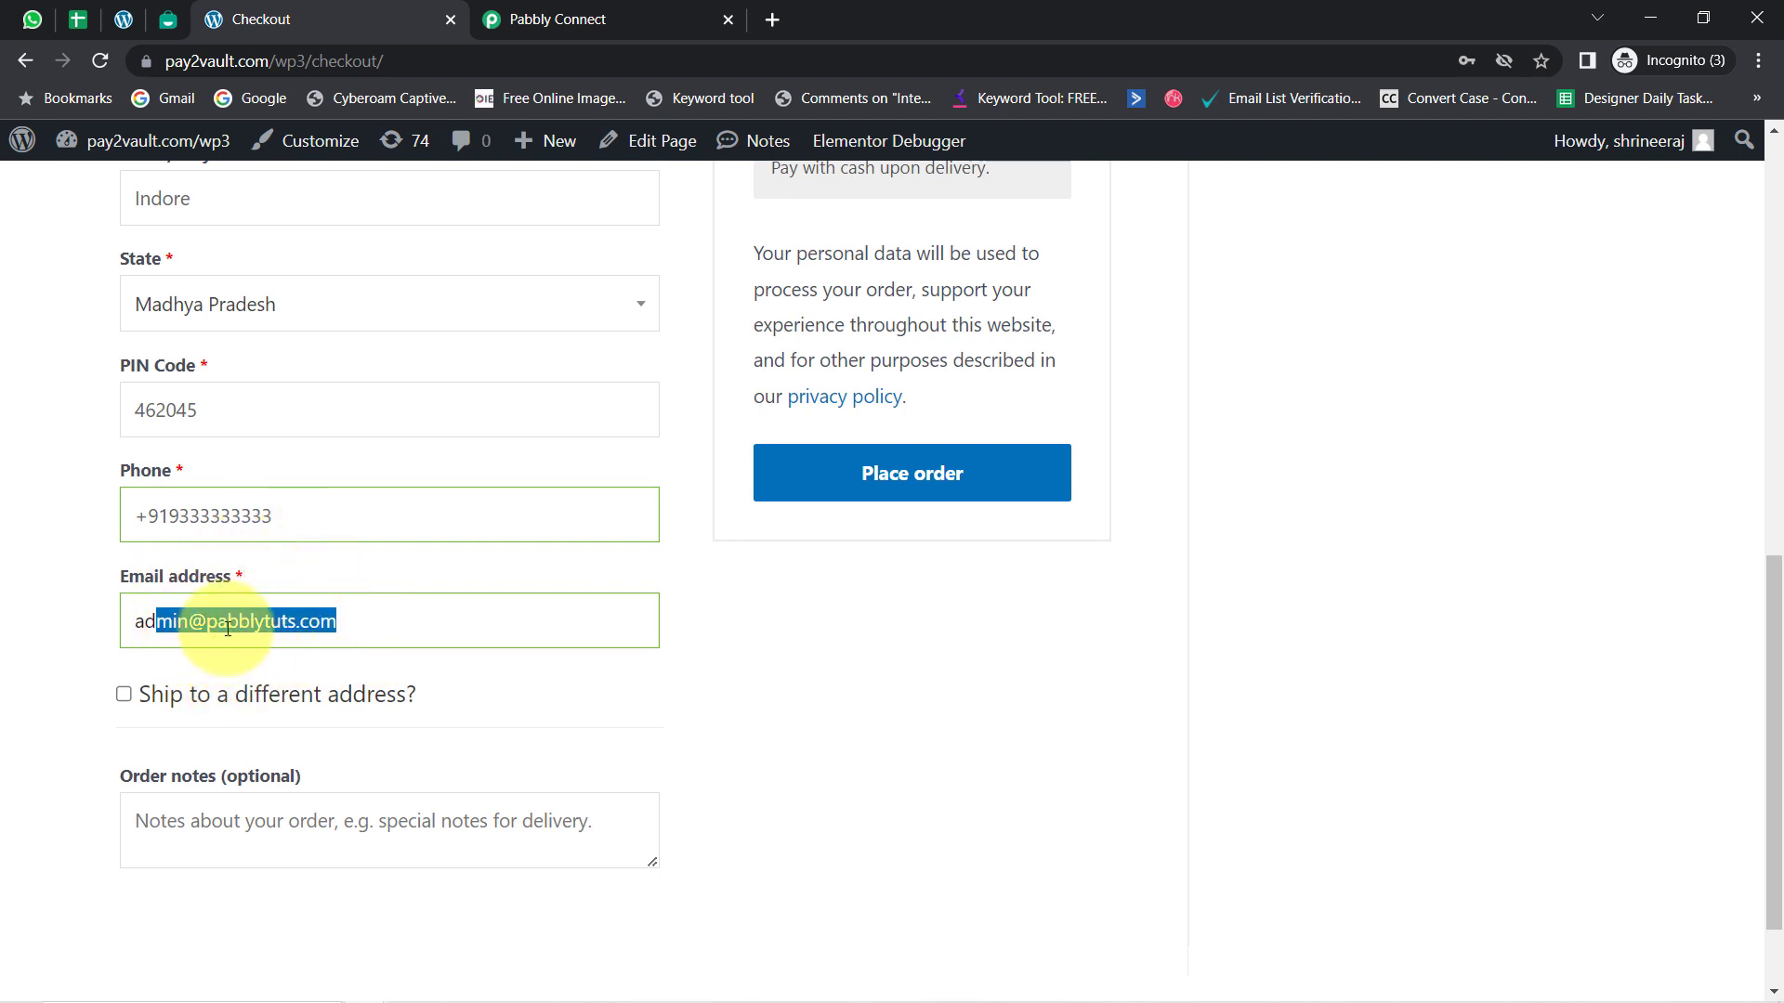
{"action": "left_click", "coordinate": [859, 489]}
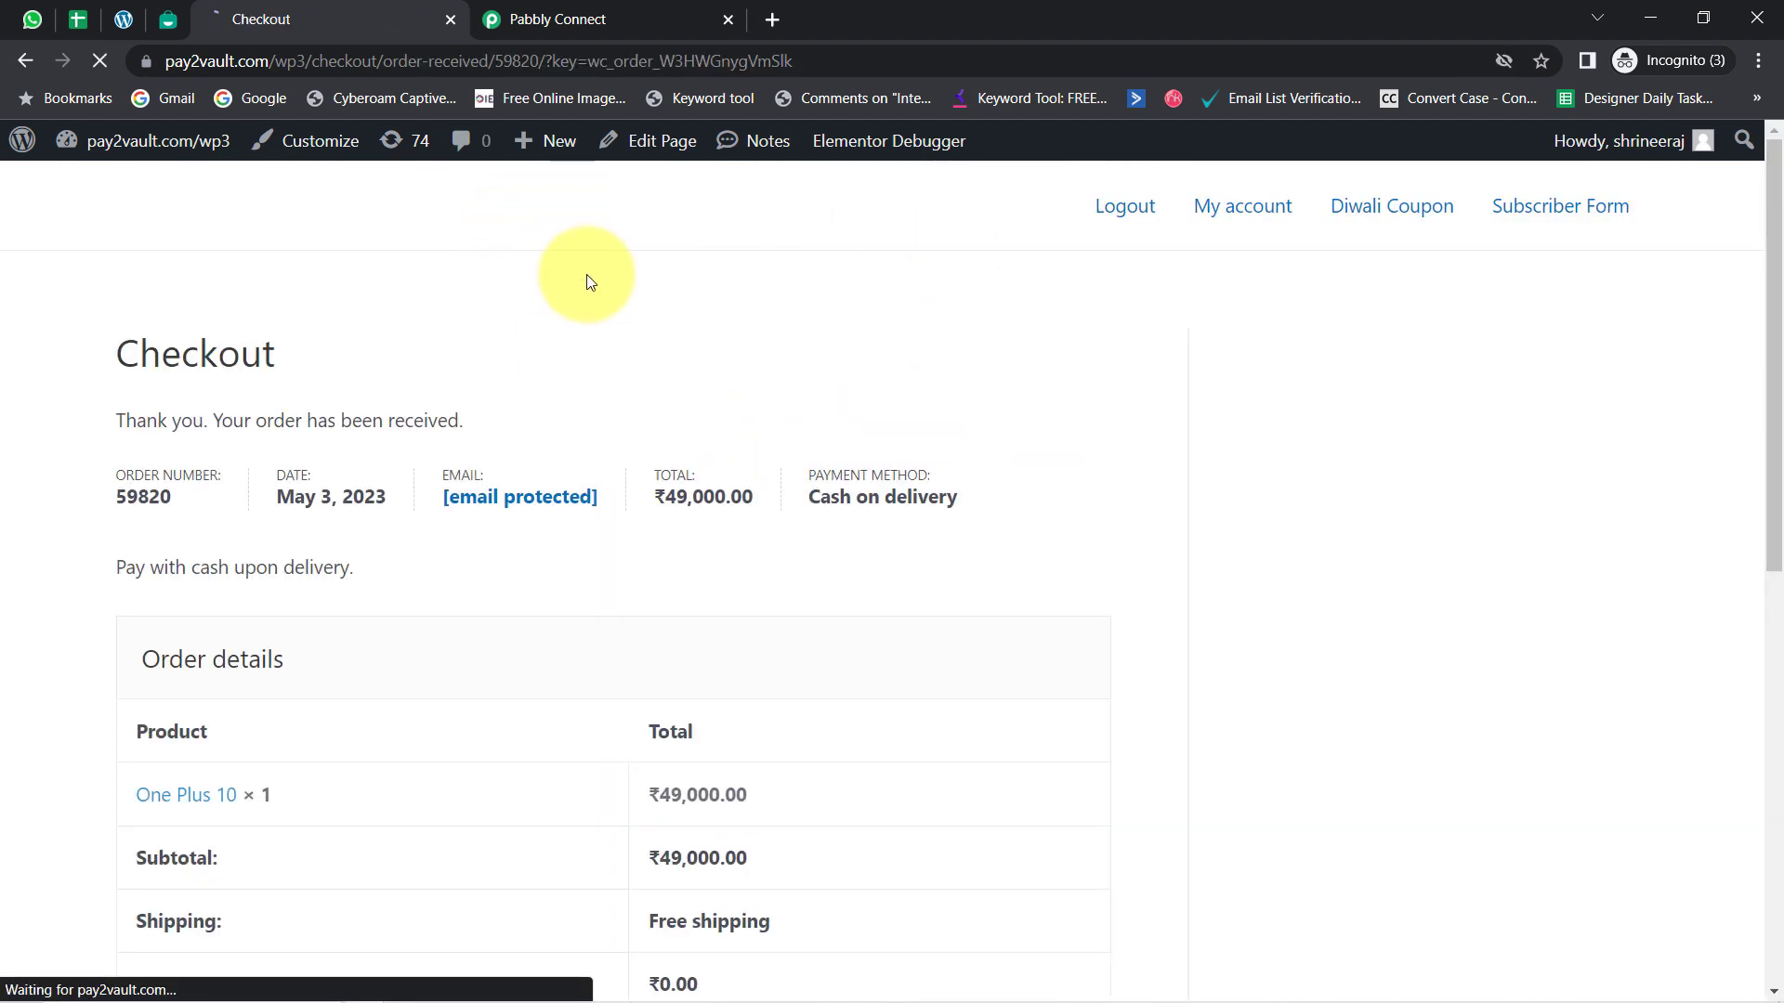
{"action": "left_click_drag", "start_coordinate": [121, 427], "coordinate": [448, 420]}
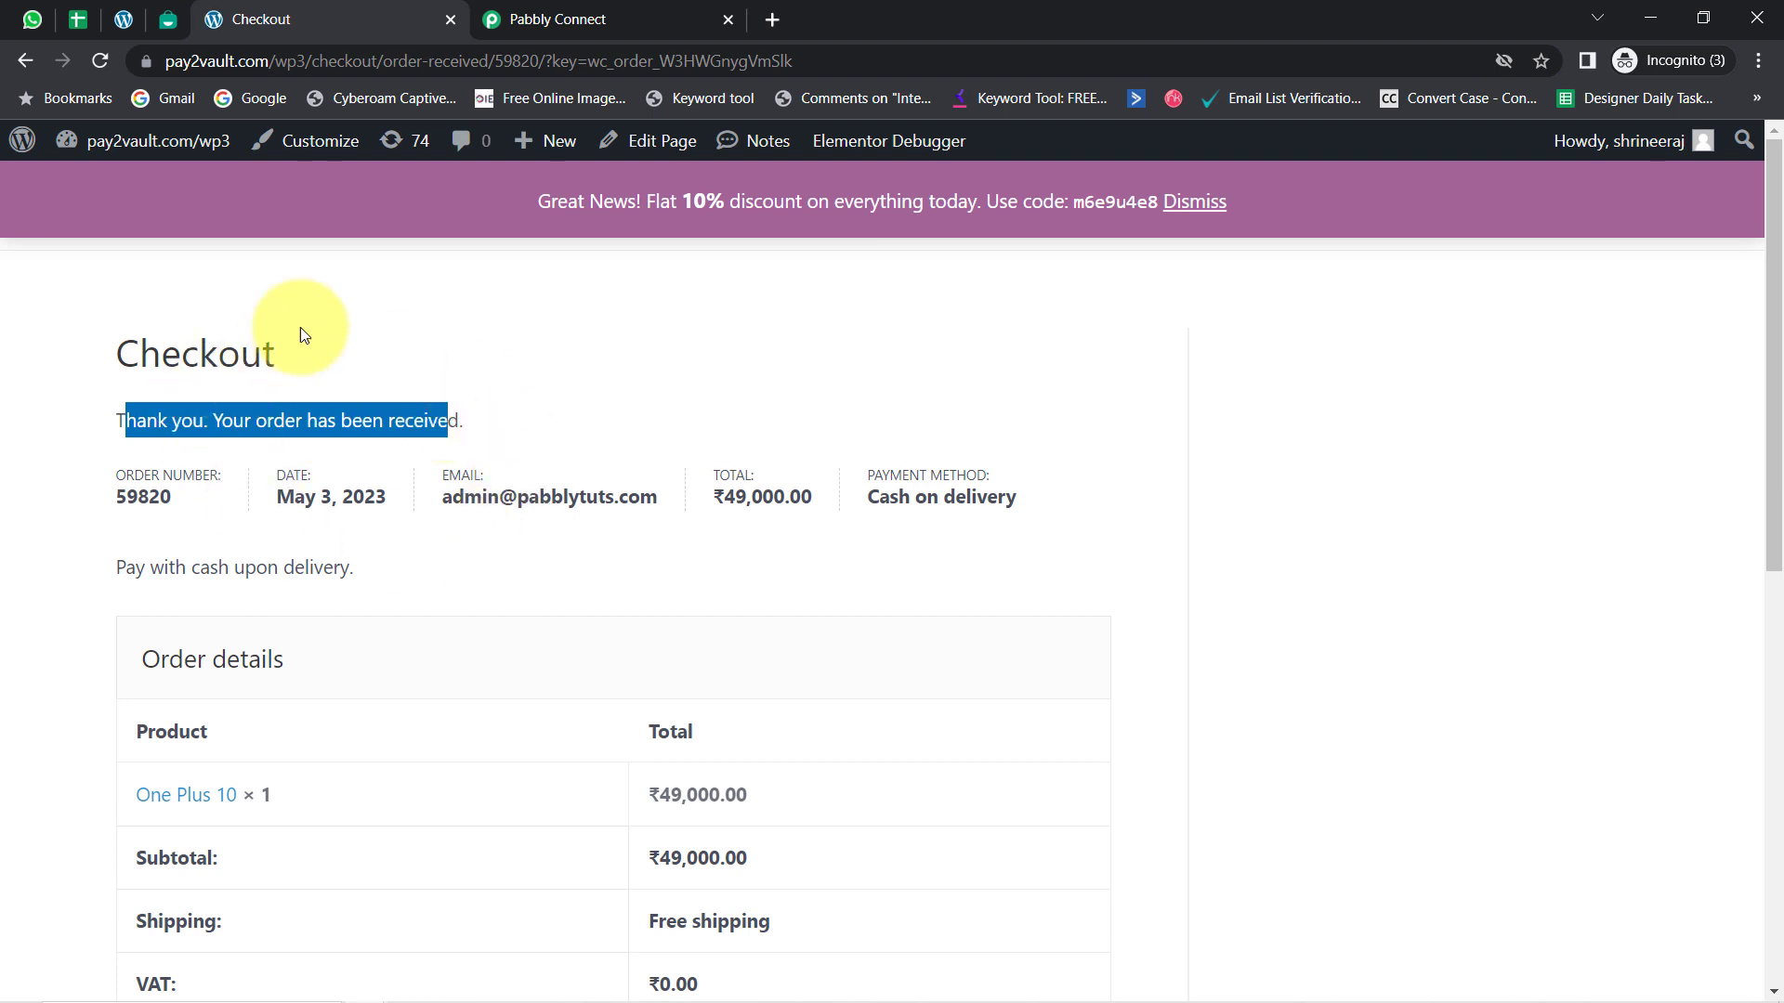
Switch to Pabbly Connect and examine the shipping name, line item subtotal and product name in the captured webhook response
{"action": "left_click", "coordinate": [542, 18]}
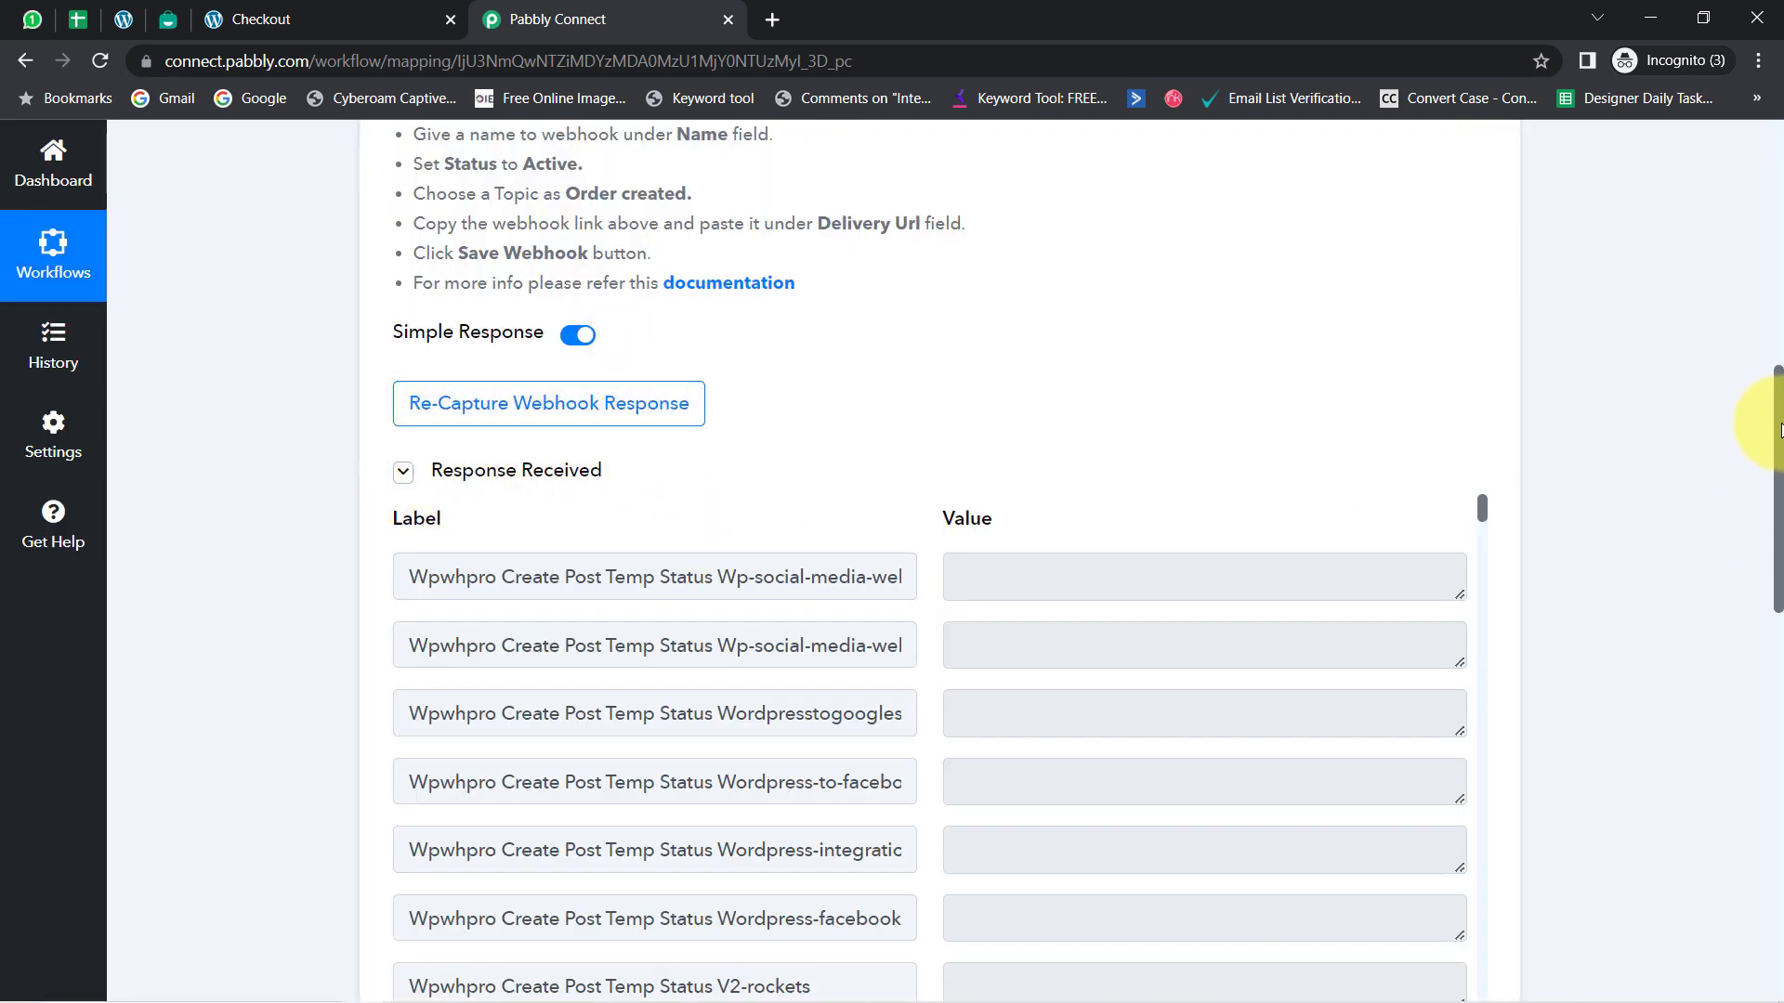
{"action": "scroll", "coordinate": [1779, 429], "scroll_direction": "down", "scroll_amount": 1}
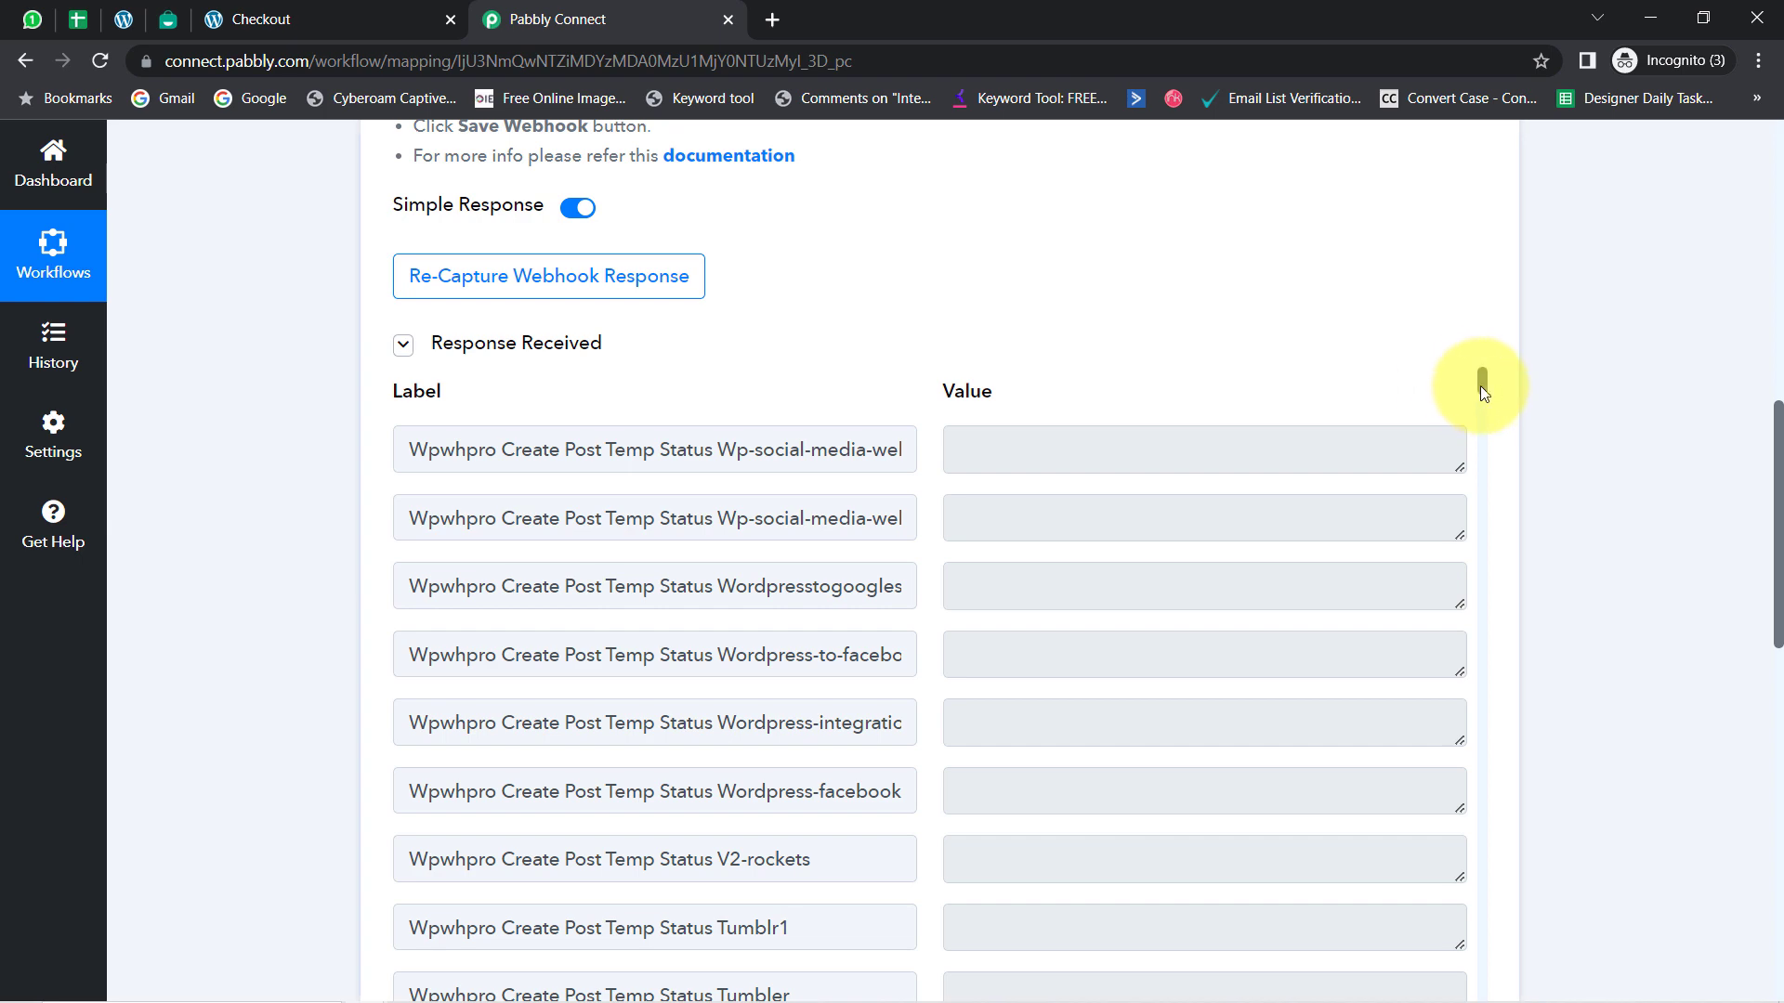
{"action": "left_click_drag", "start_coordinate": [1485, 388], "coordinate": [1478, 588]}
{"action": "left_click_drag", "start_coordinate": [449, 545], "coordinate": [583, 597]}
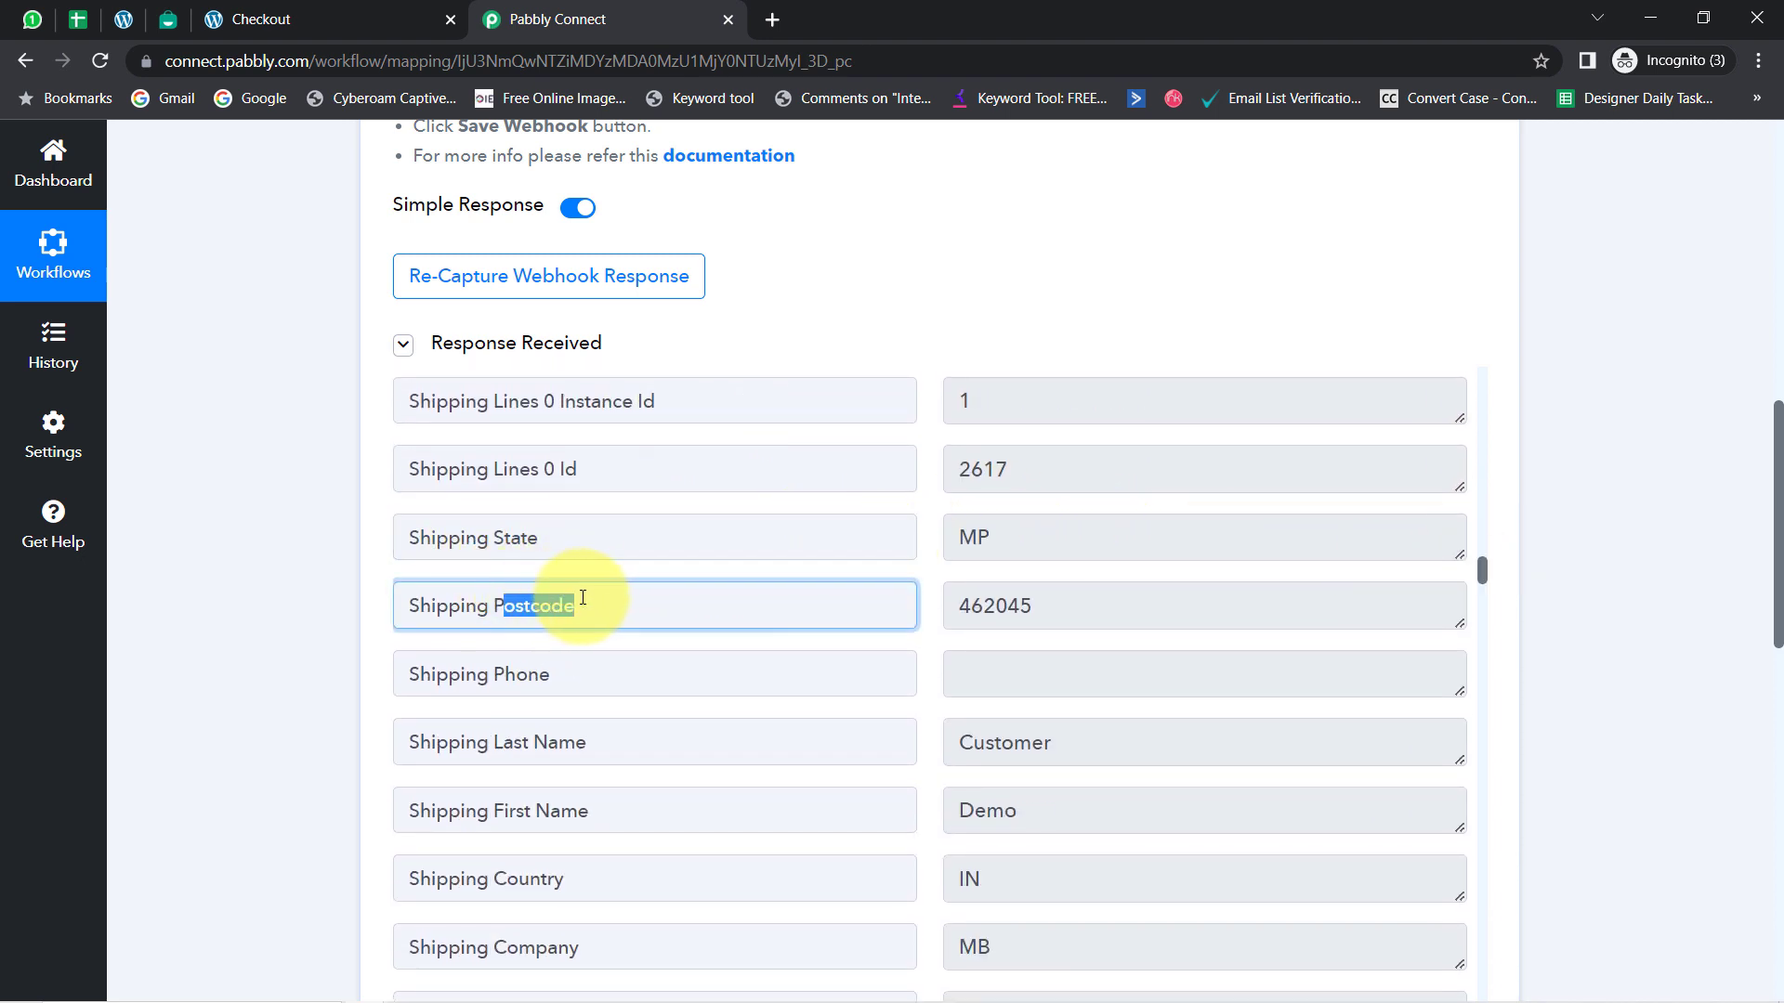
{"action": "double_click", "coordinate": [1002, 805]}
{"action": "double_click", "coordinate": [1004, 743]}
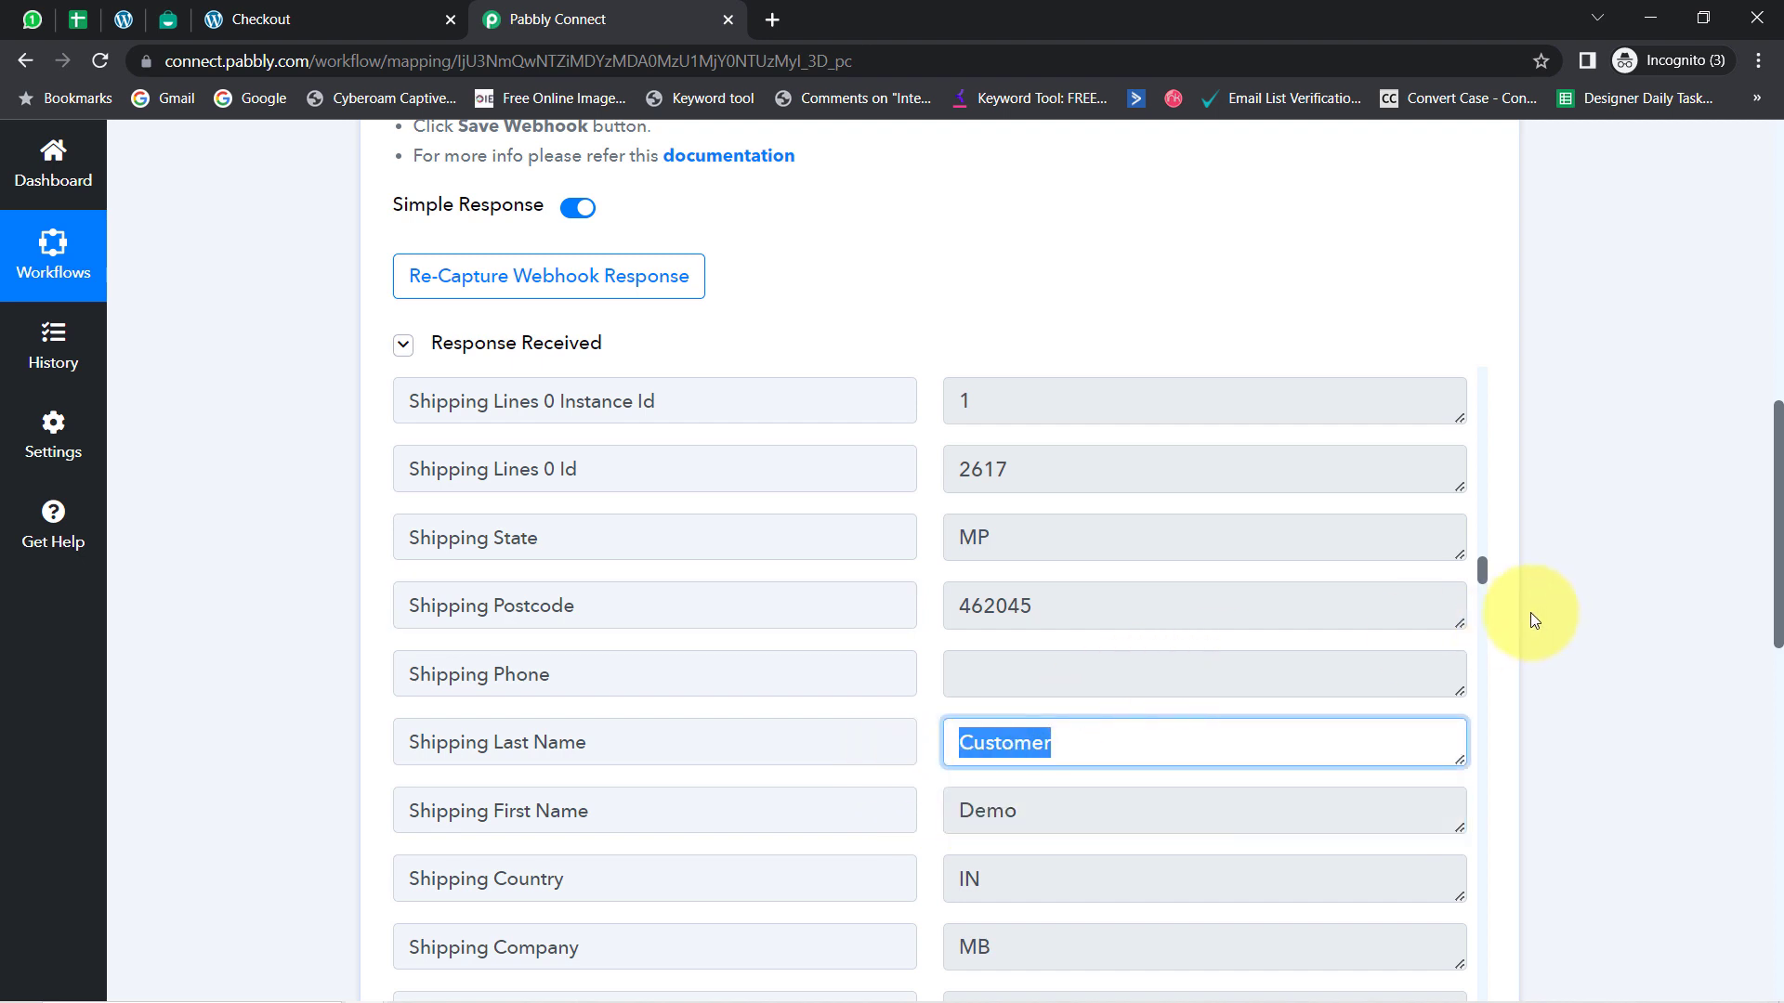
{"action": "left_click_drag", "start_coordinate": [1480, 570], "coordinate": [1480, 664]}
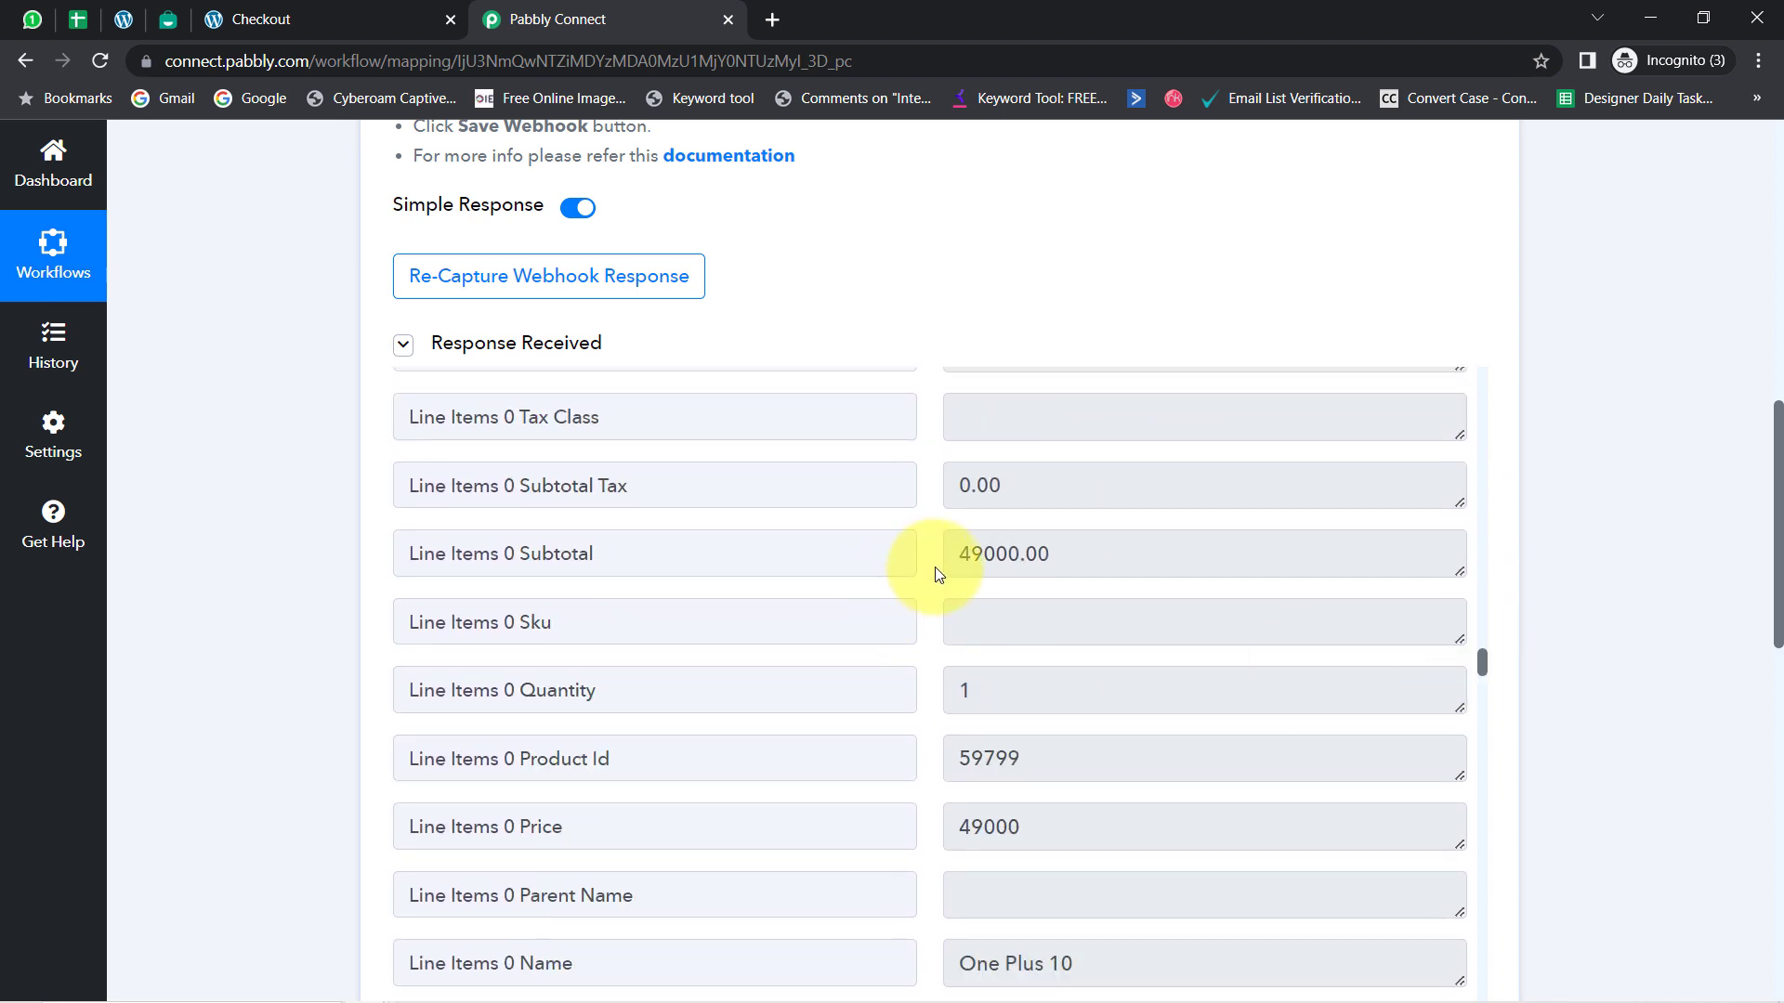
{"action": "left_click_drag", "start_coordinate": [969, 554], "coordinate": [1056, 556]}
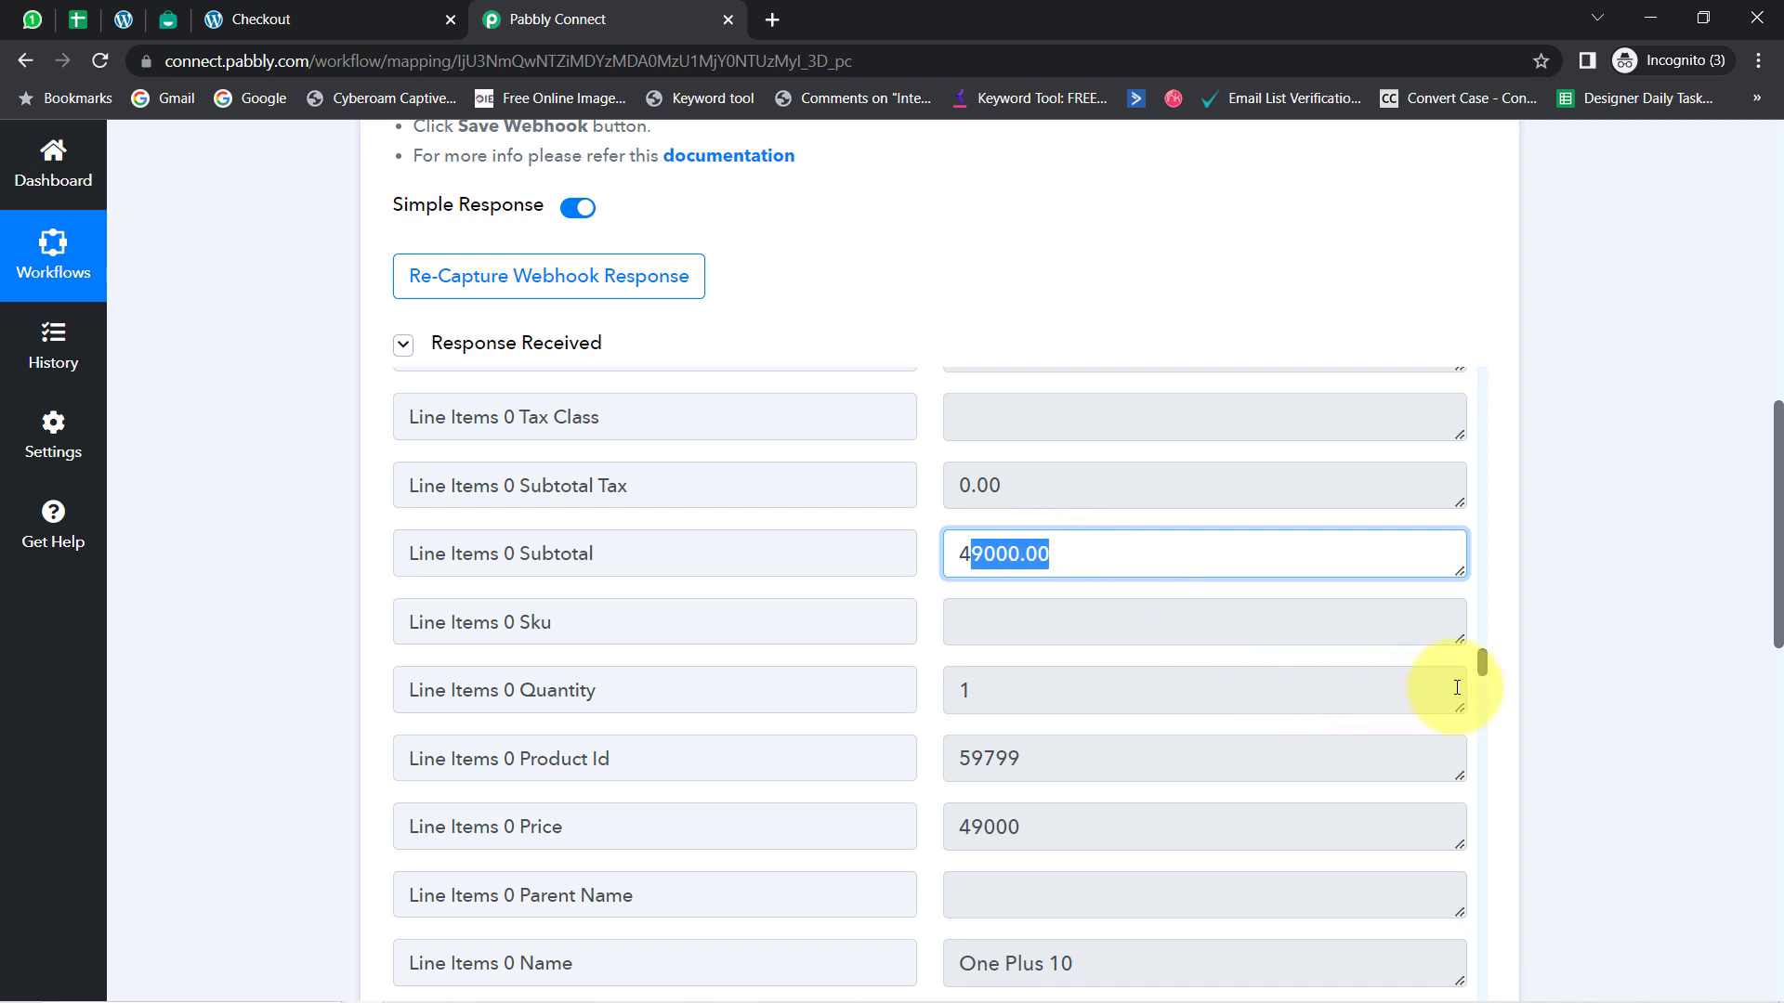
{"action": "left_click_drag", "start_coordinate": [1483, 670], "coordinate": [1480, 687]}
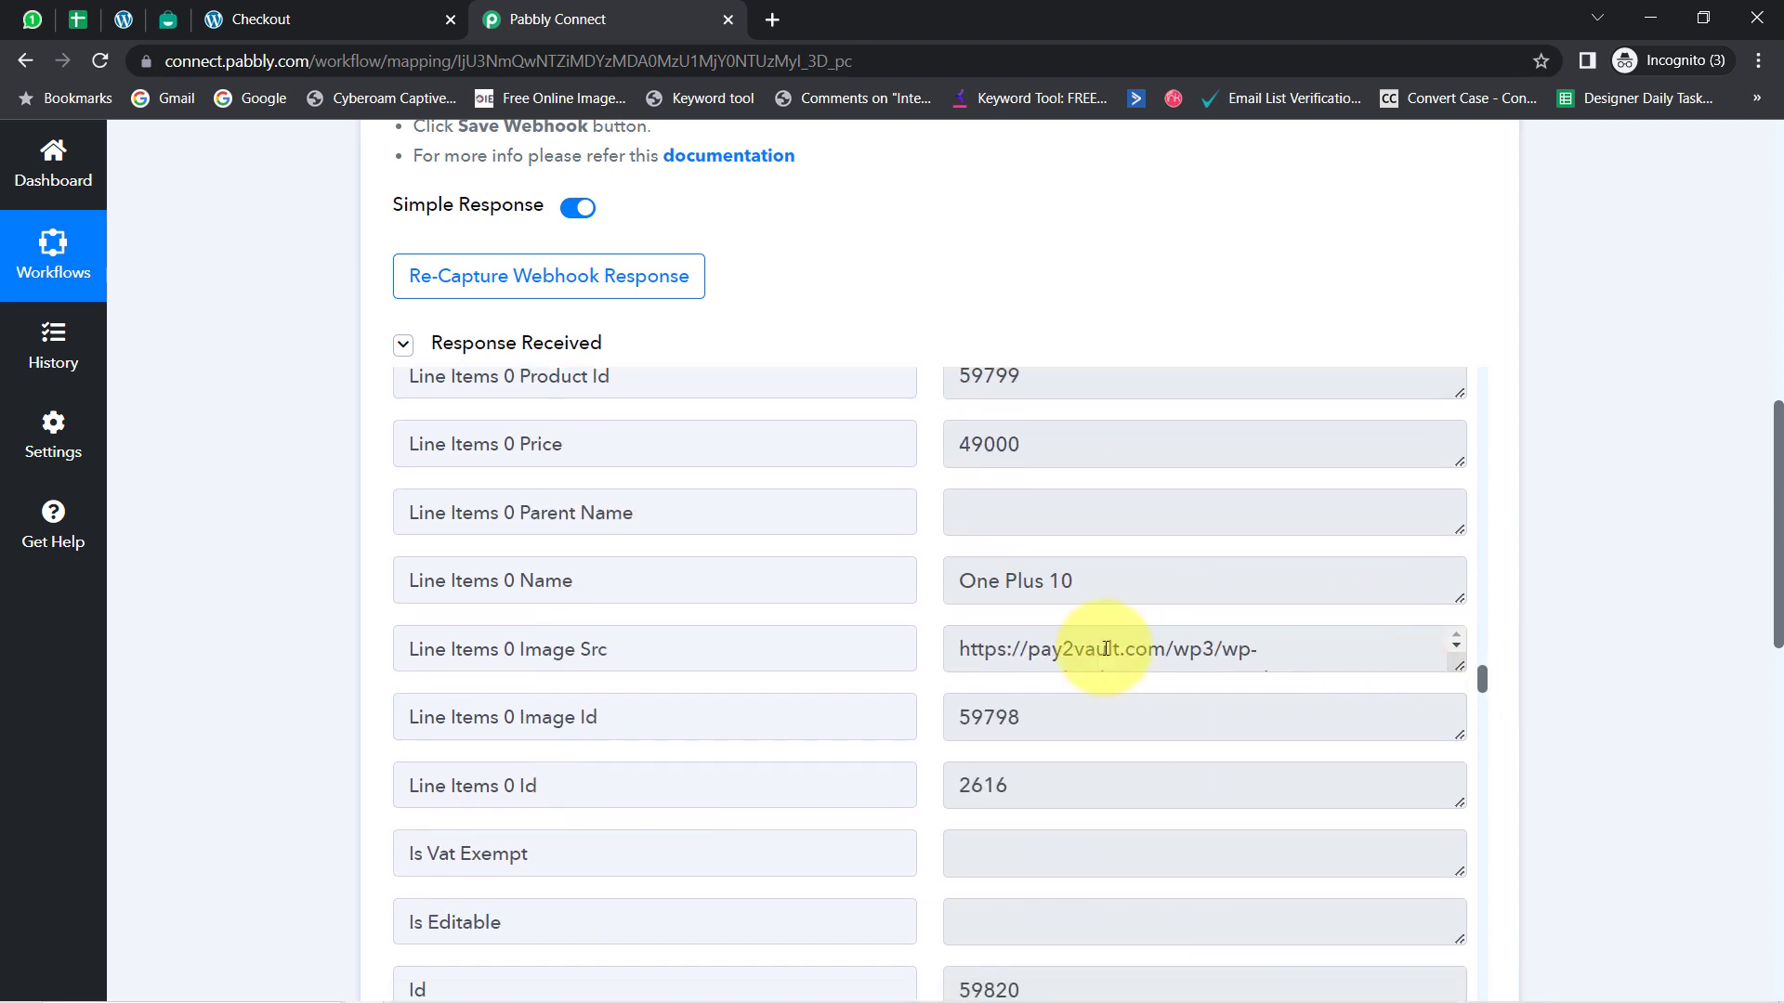
{"action": "left_click_drag", "start_coordinate": [1062, 592], "coordinate": [895, 597]}
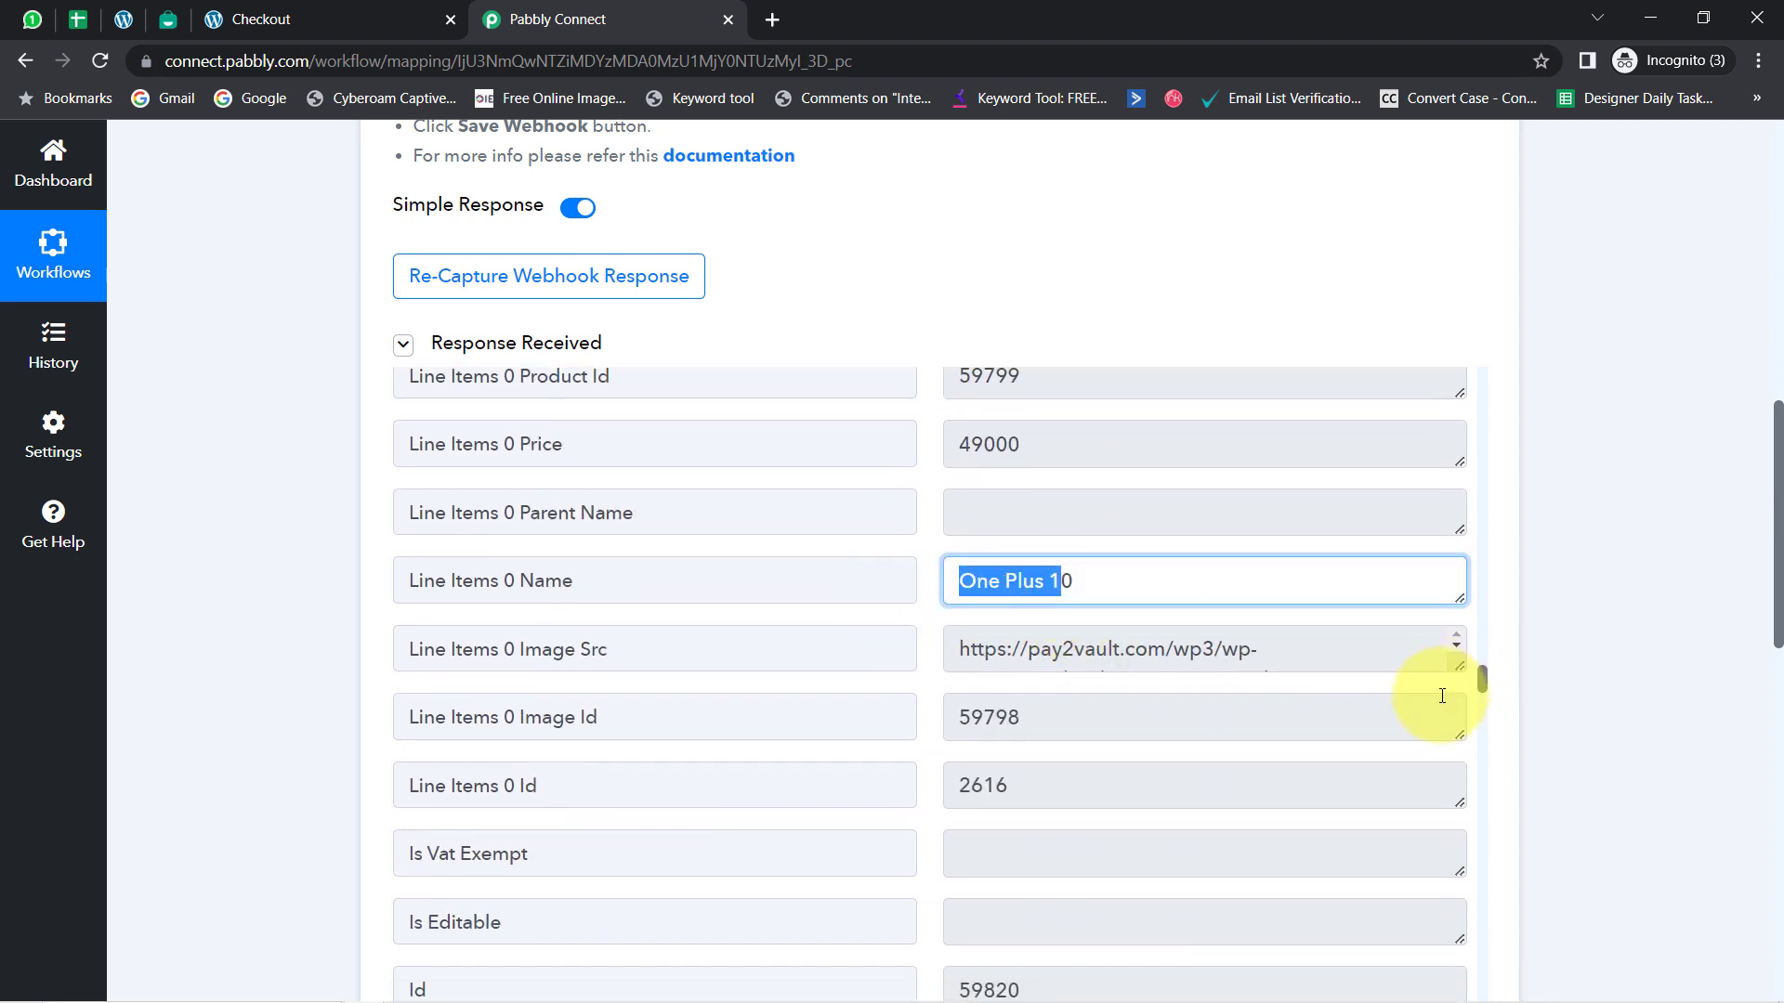
Examine the billing phone, last name, first name and email in the captured WooCommerce response
{"action": "left_click_drag", "start_coordinate": [1483, 679], "coordinate": [1481, 769]}
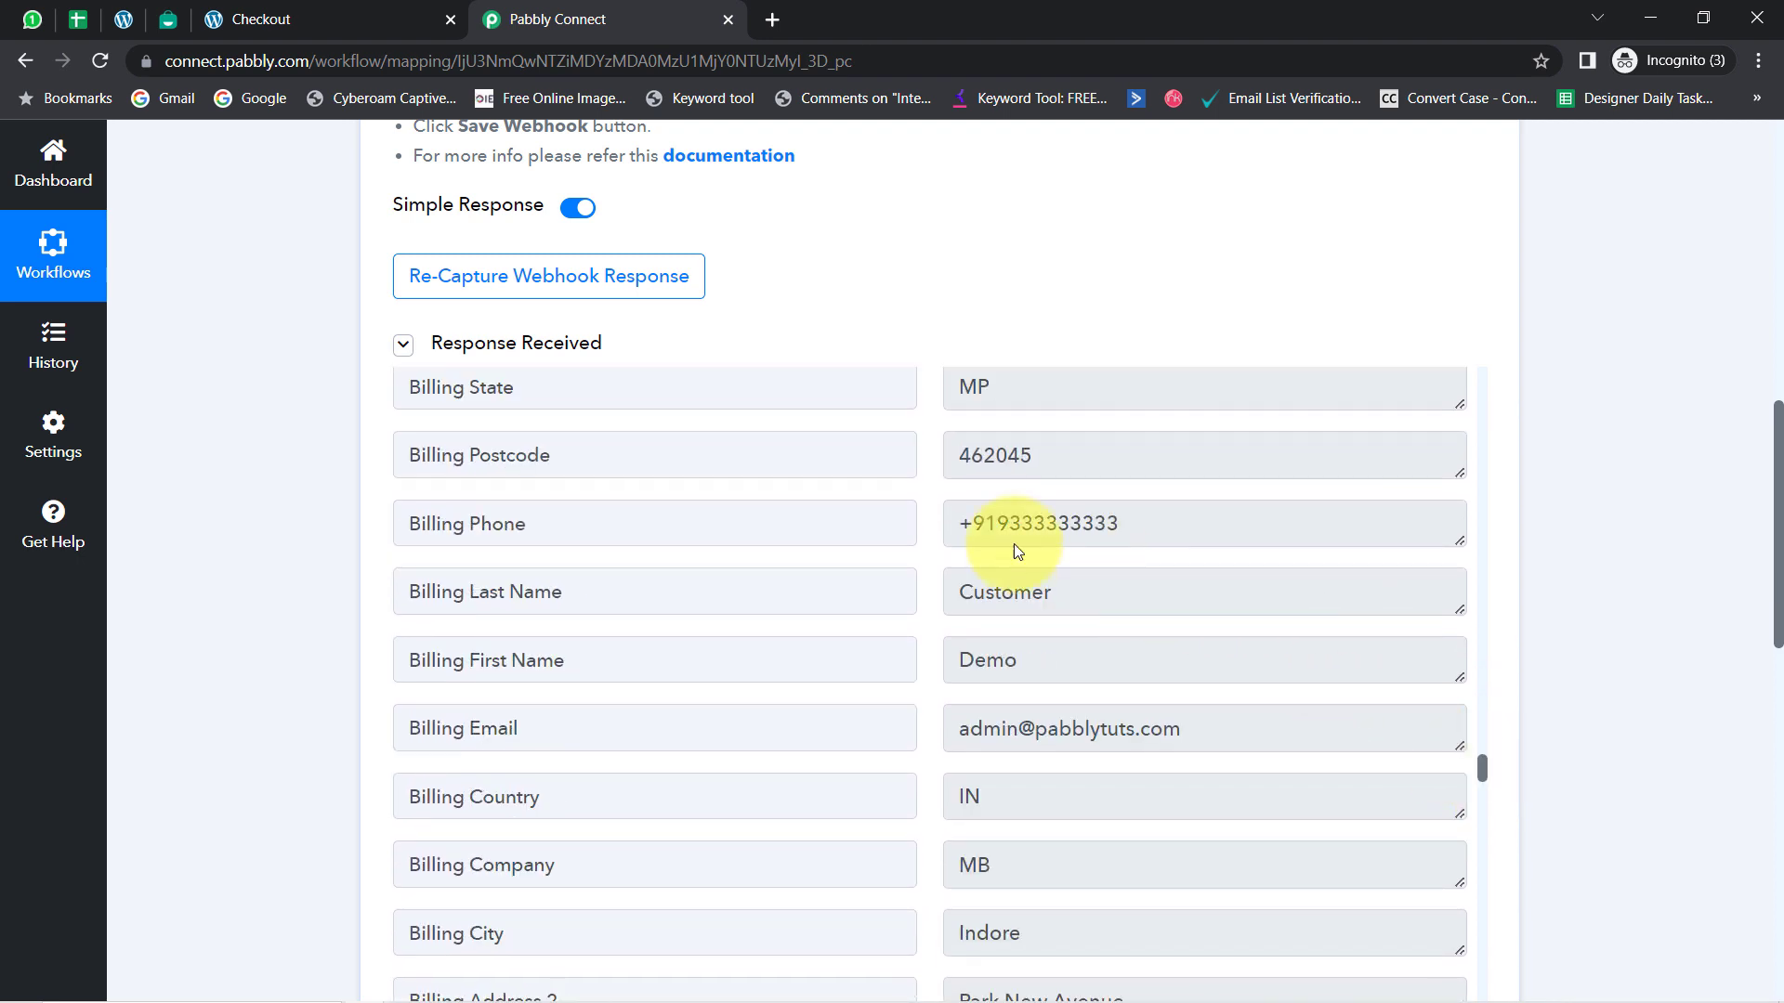
{"action": "left_click_drag", "start_coordinate": [973, 525], "coordinate": [1044, 530]}
{"action": "left_click", "coordinate": [1015, 594]}
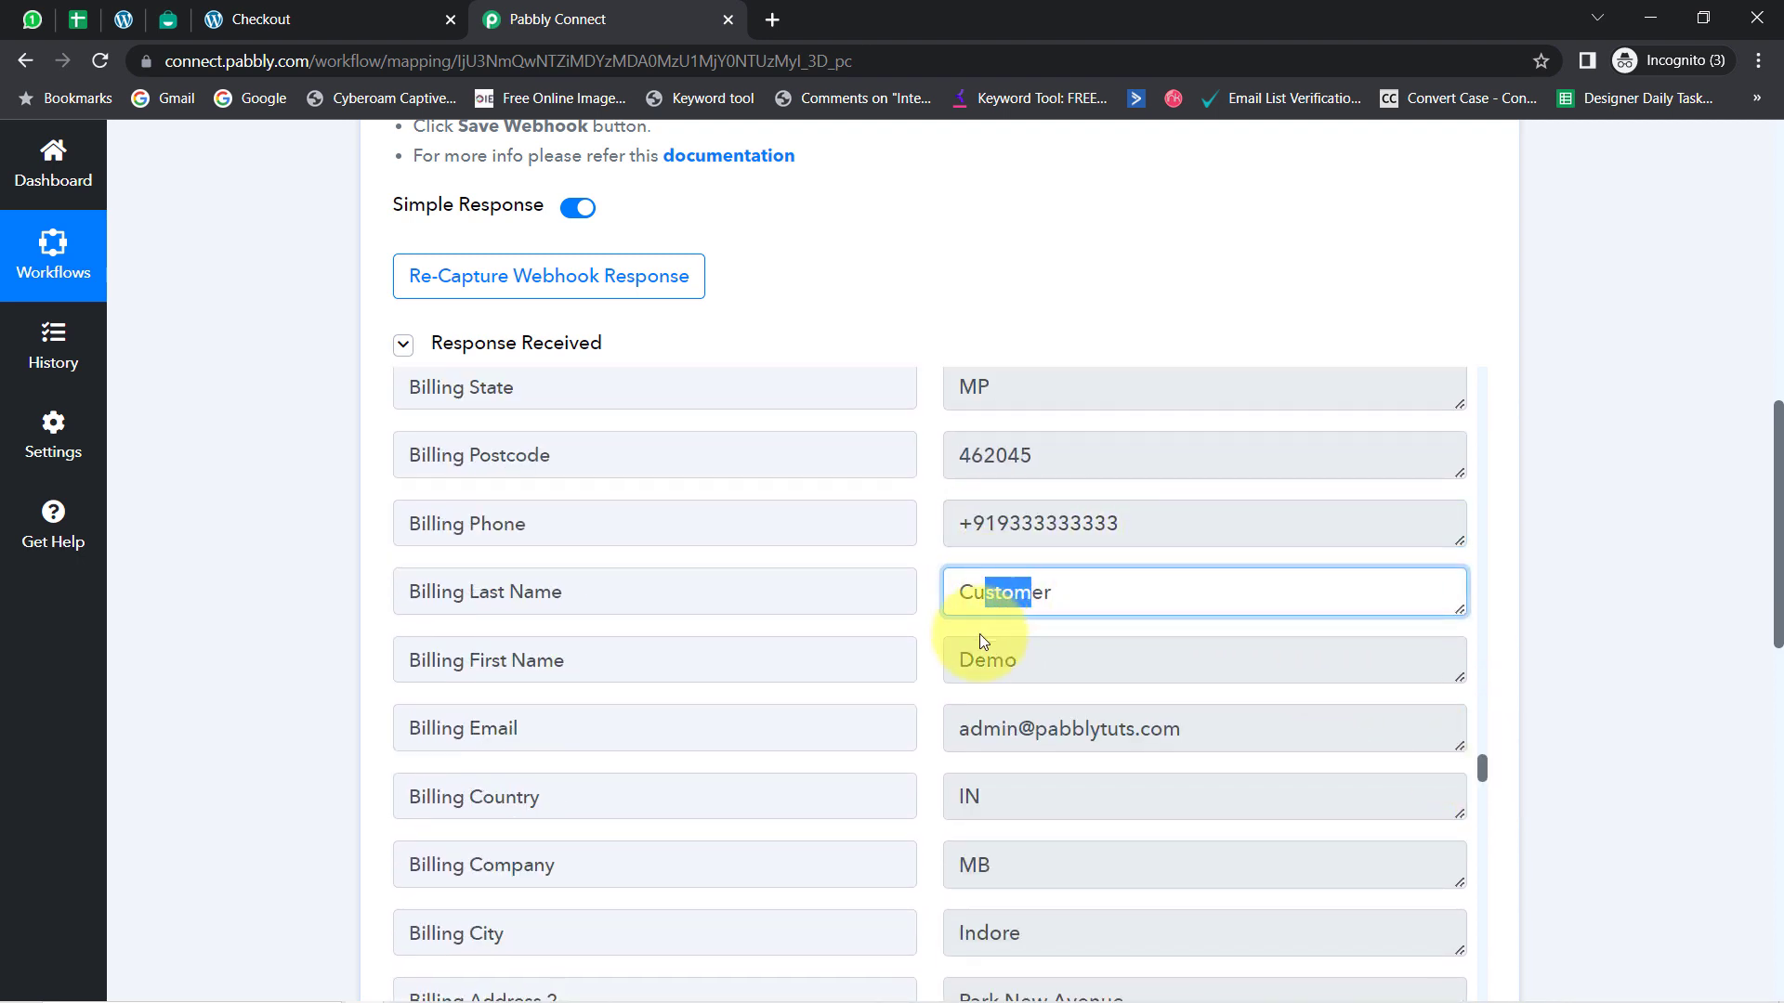
{"action": "left_click_drag", "start_coordinate": [961, 661], "coordinate": [1043, 651]}
{"action": "left_click_drag", "start_coordinate": [983, 730], "coordinate": [1206, 727]}
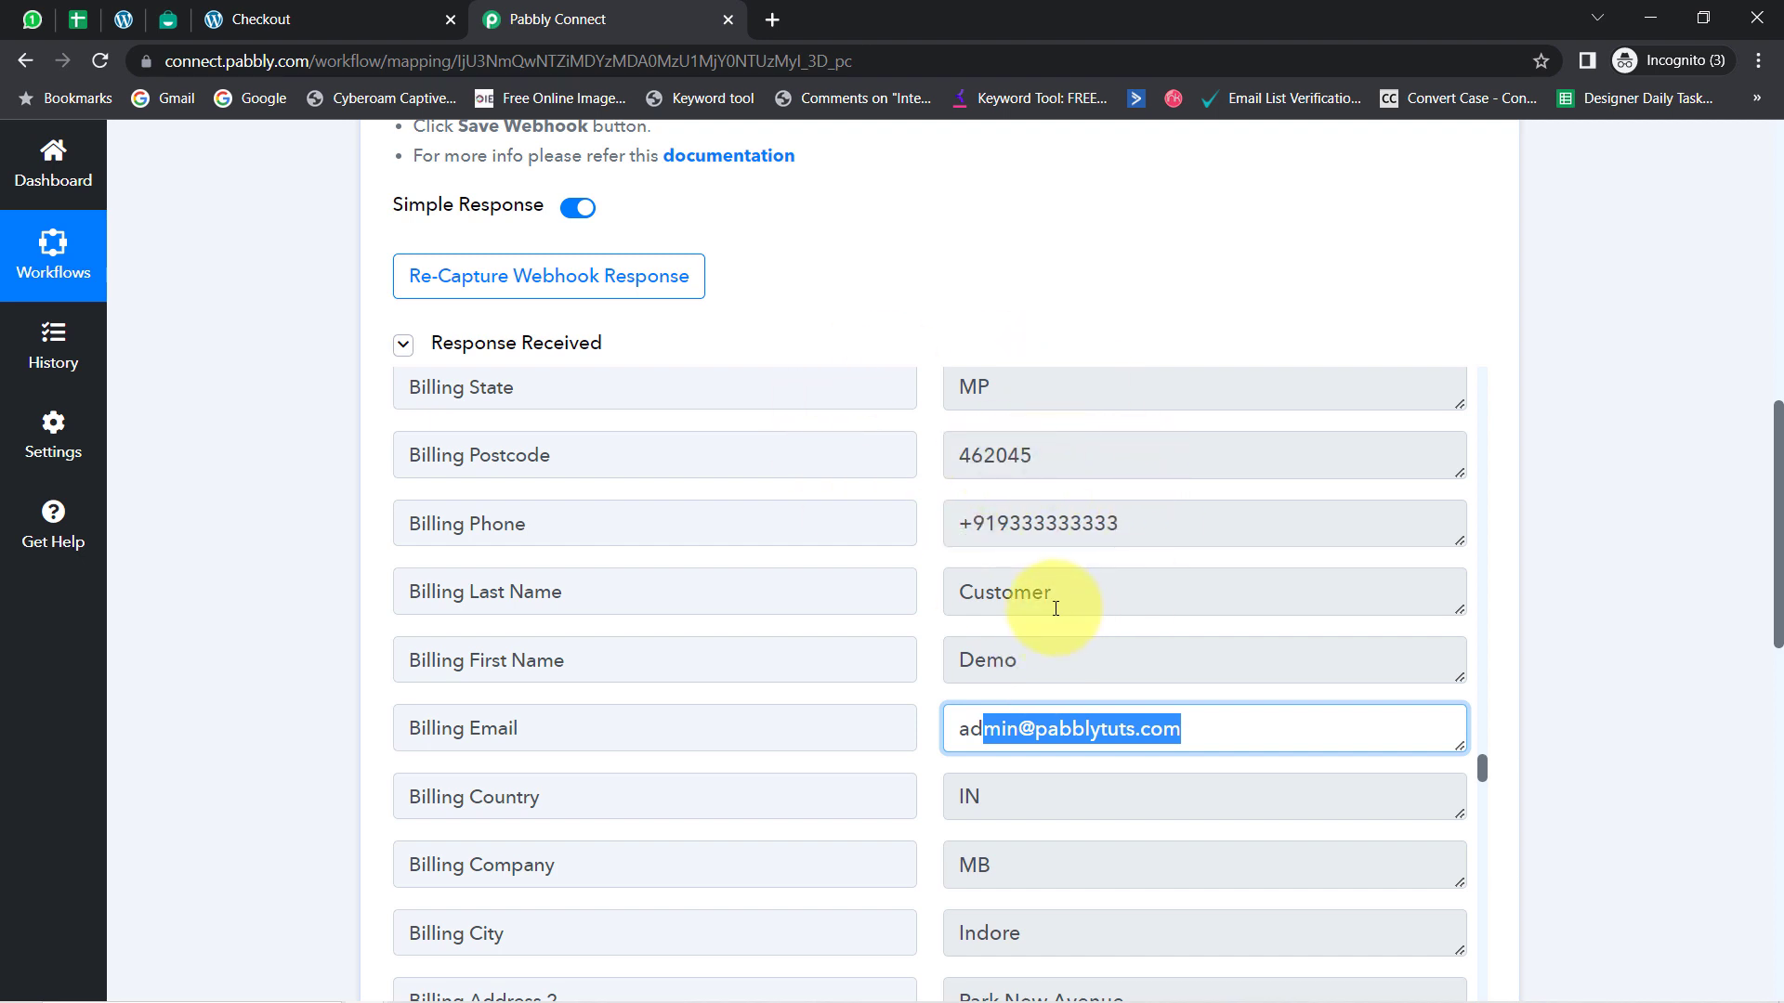
Switch to the Product Details spreadsheet in Google Sheets and examine the vendor, name, email and WhatsApp number in the One Plus 10 row
{"action": "left_click", "coordinate": [71, 22]}
{"action": "left_click", "coordinate": [1097, 548]}
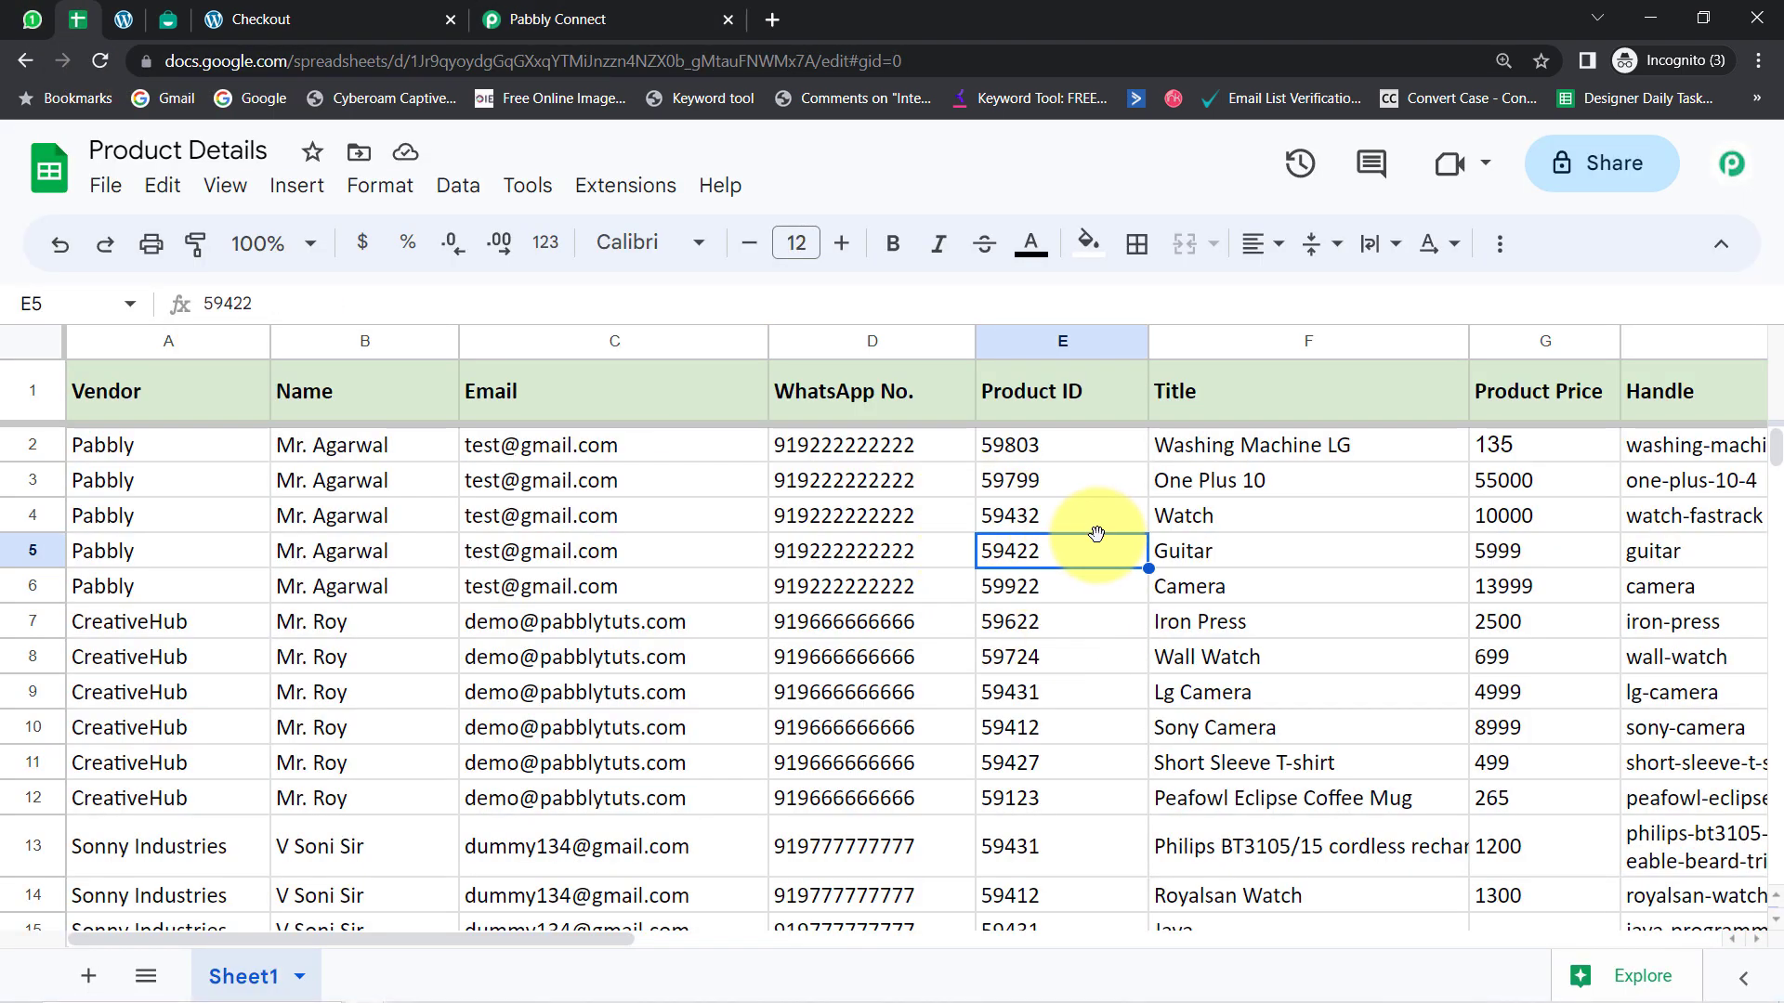
{"action": "left_click", "coordinate": [1221, 481]}
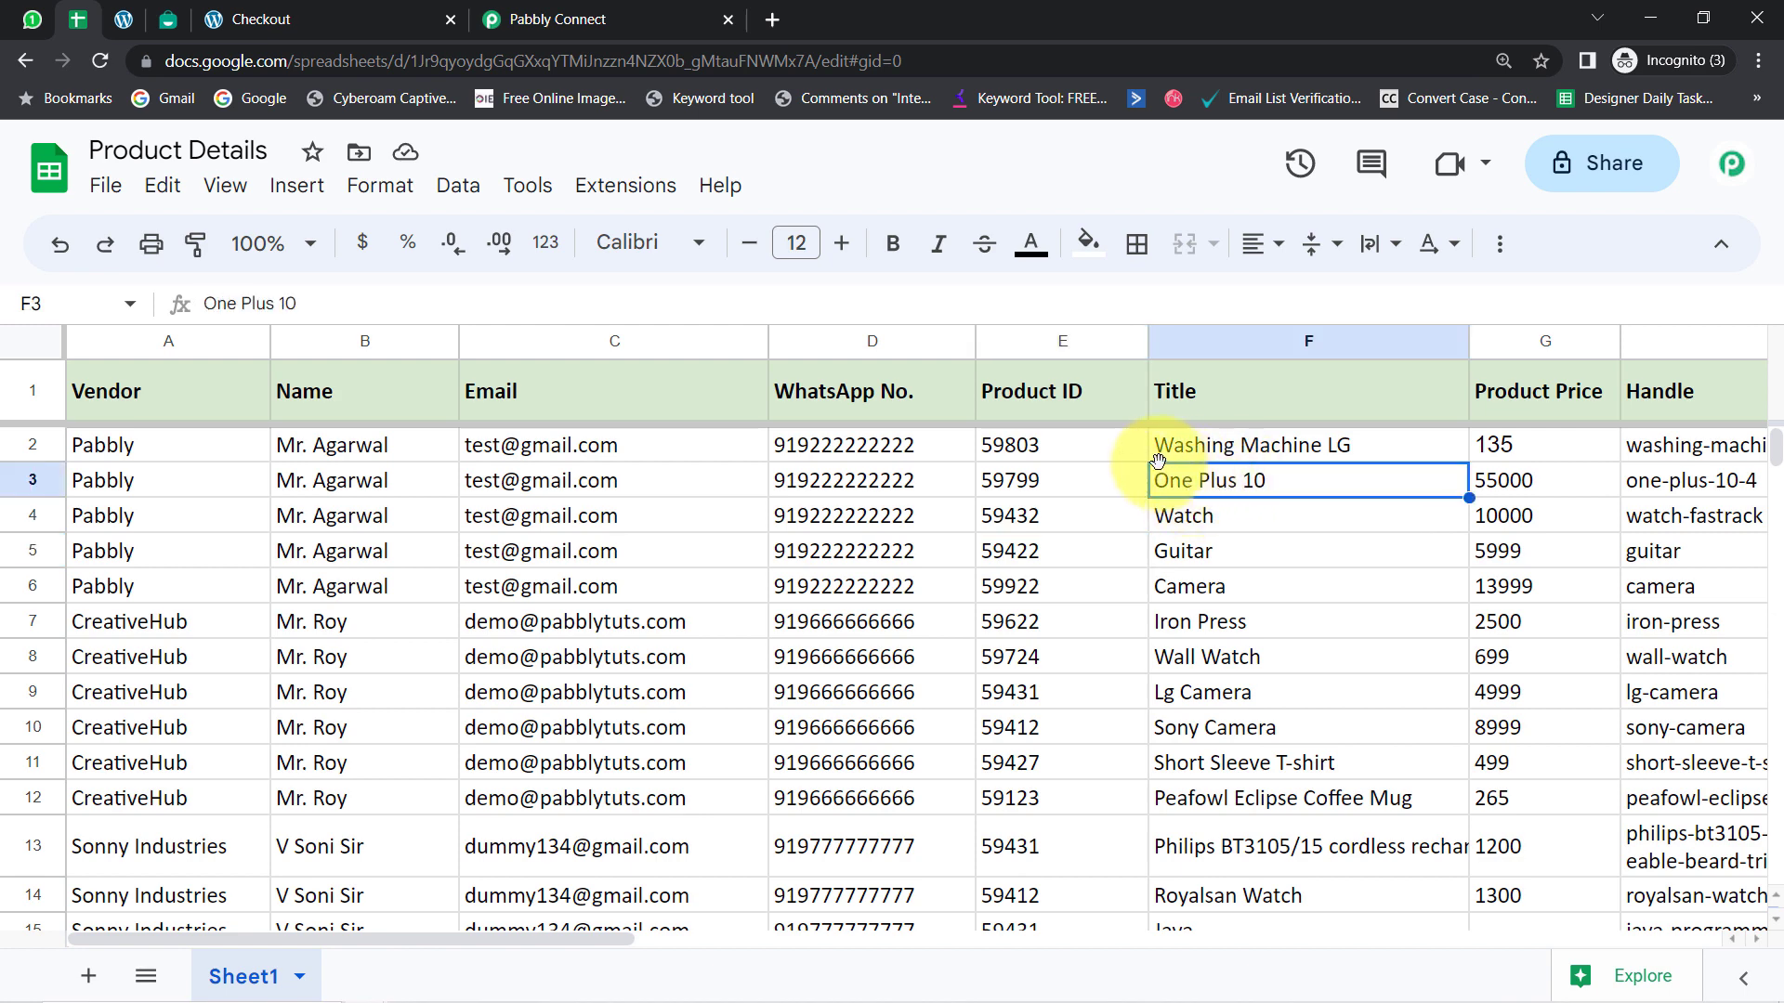
{"action": "left_click", "coordinate": [118, 485]}
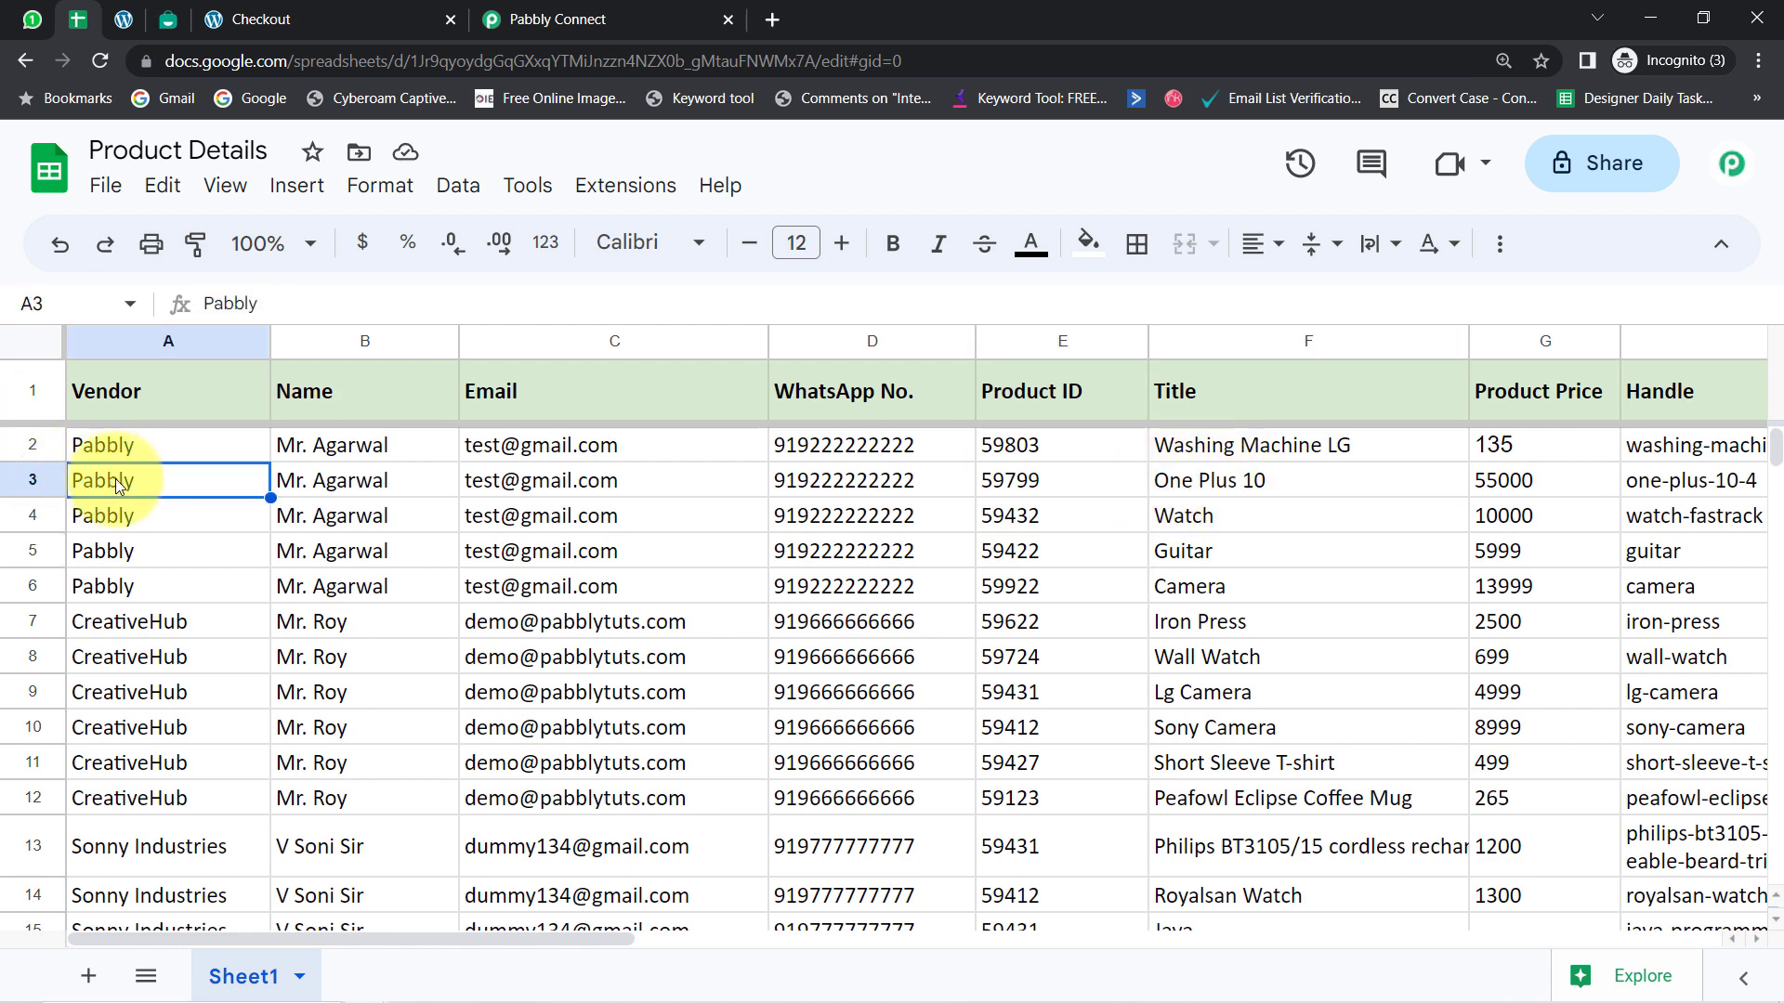
{"action": "left_click", "coordinate": [314, 491]}
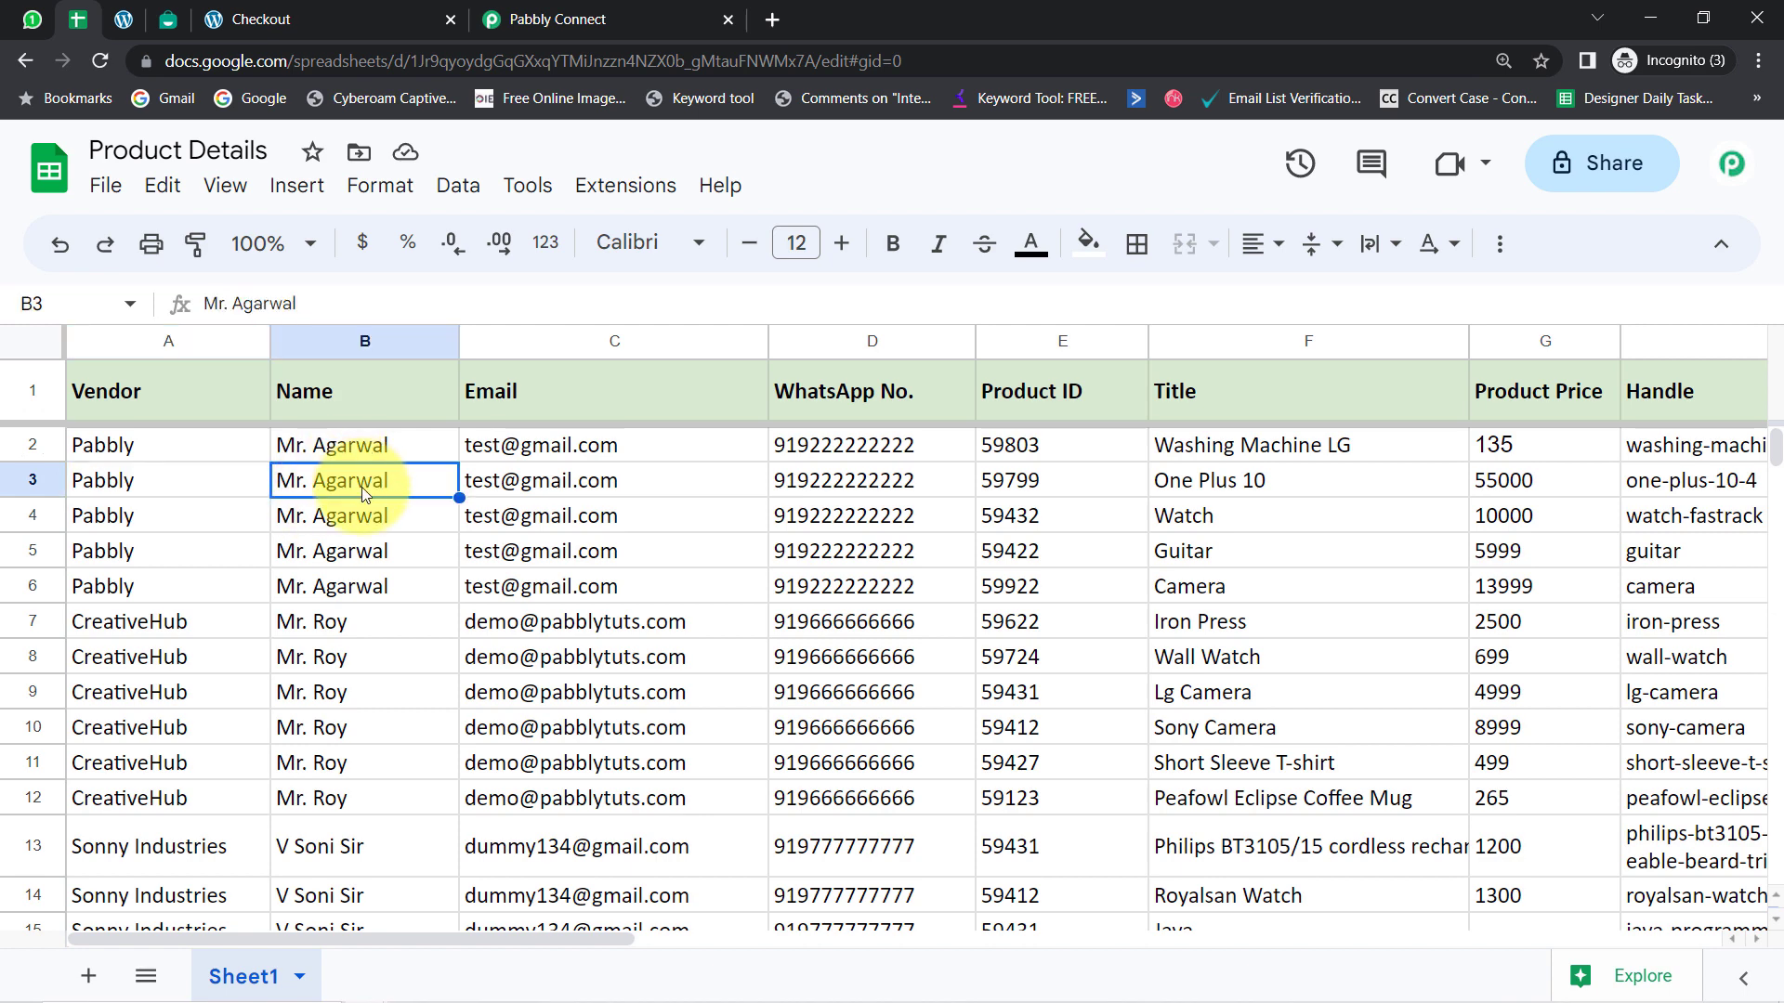
{"action": "left_click", "coordinate": [564, 480]}
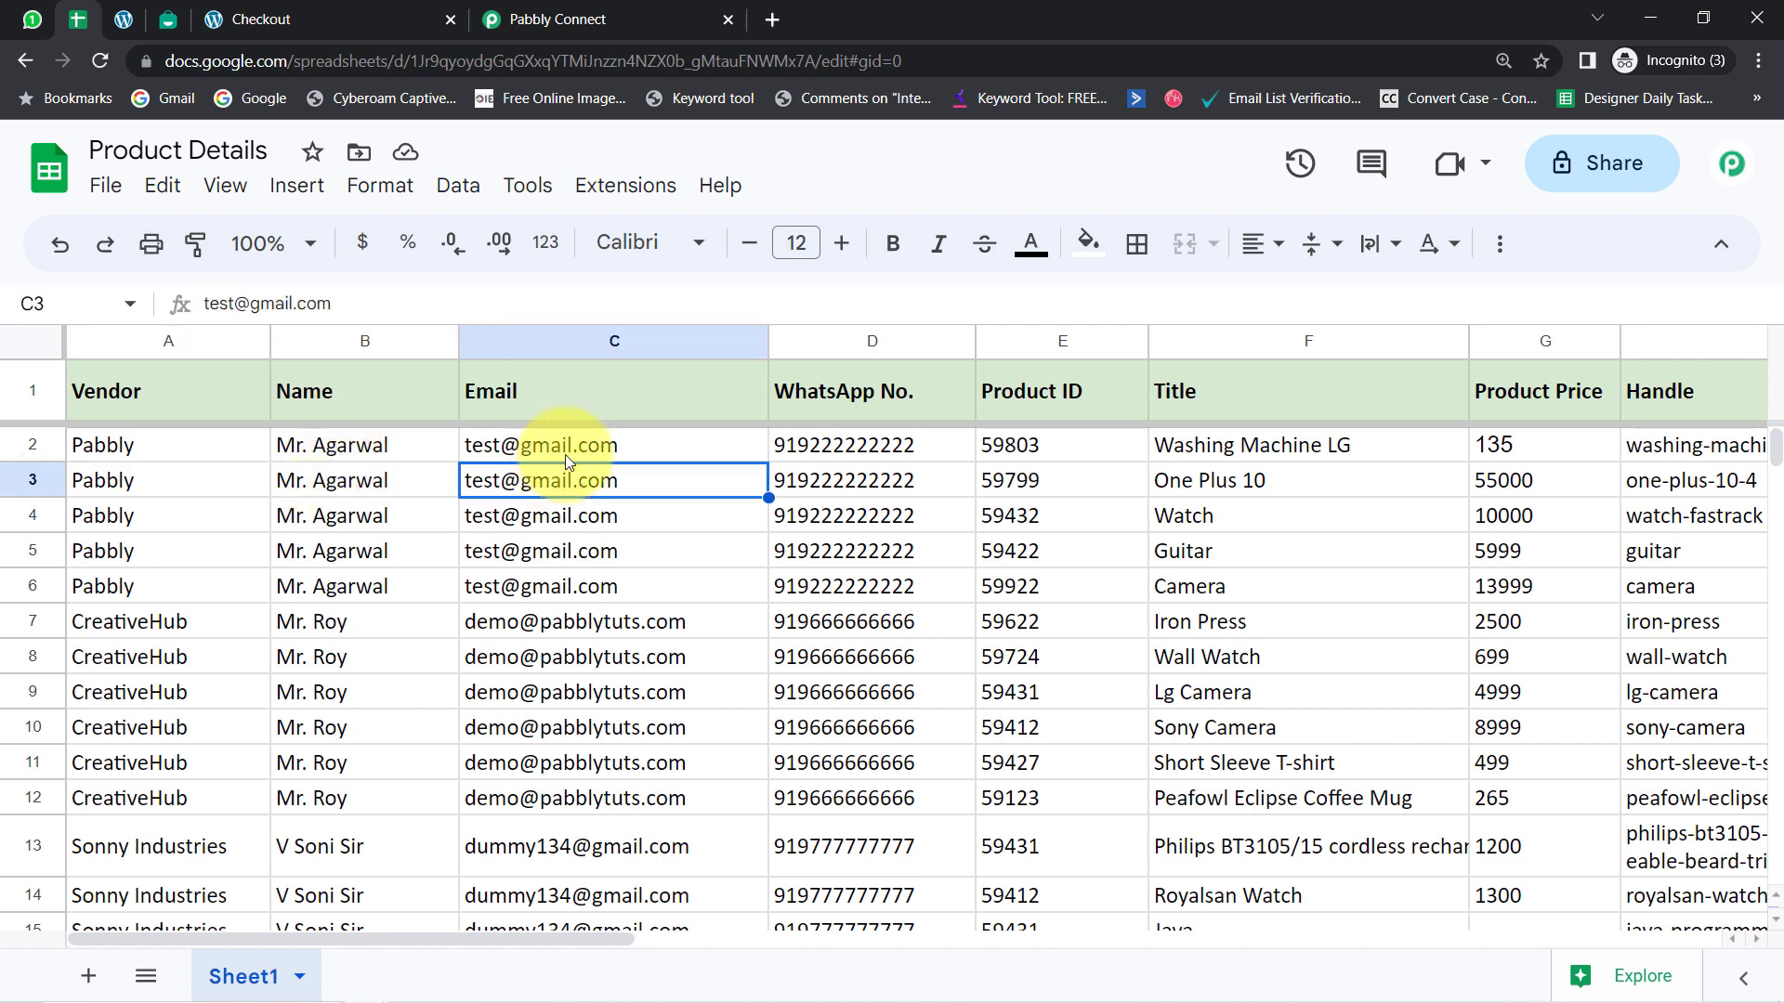
{"action": "mouse_move", "coordinate": [583, 483]}
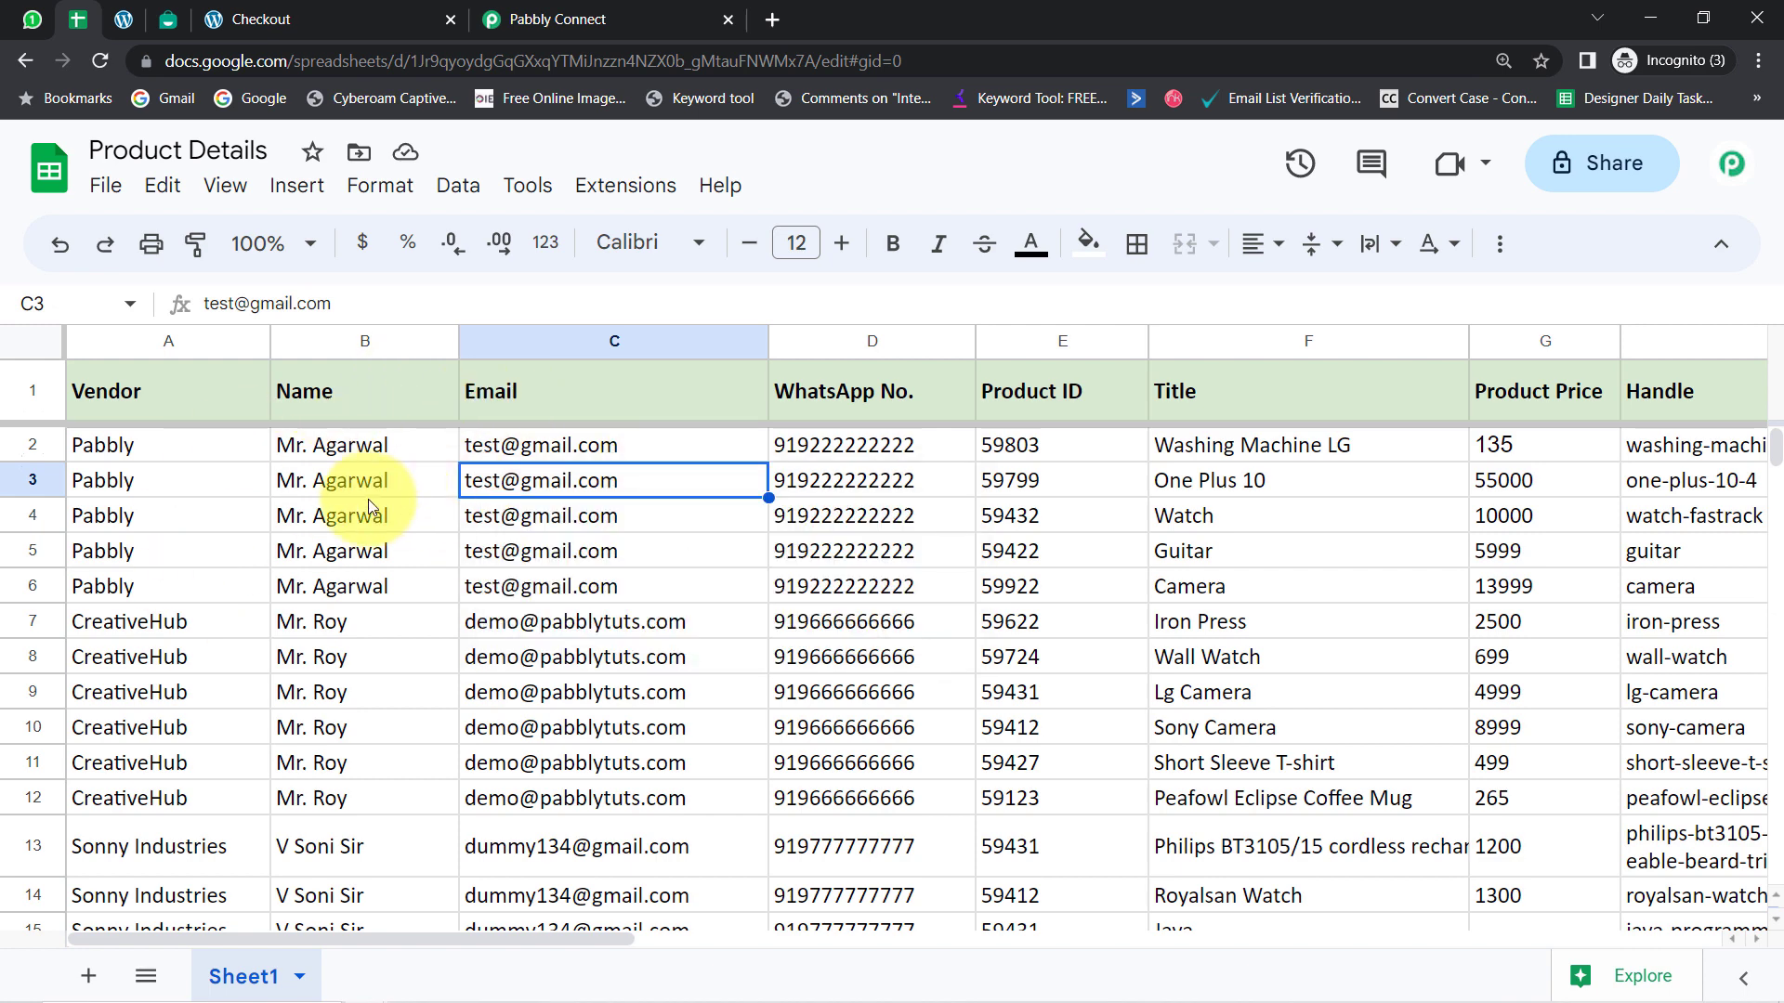
{"action": "left_click", "coordinate": [825, 491]}
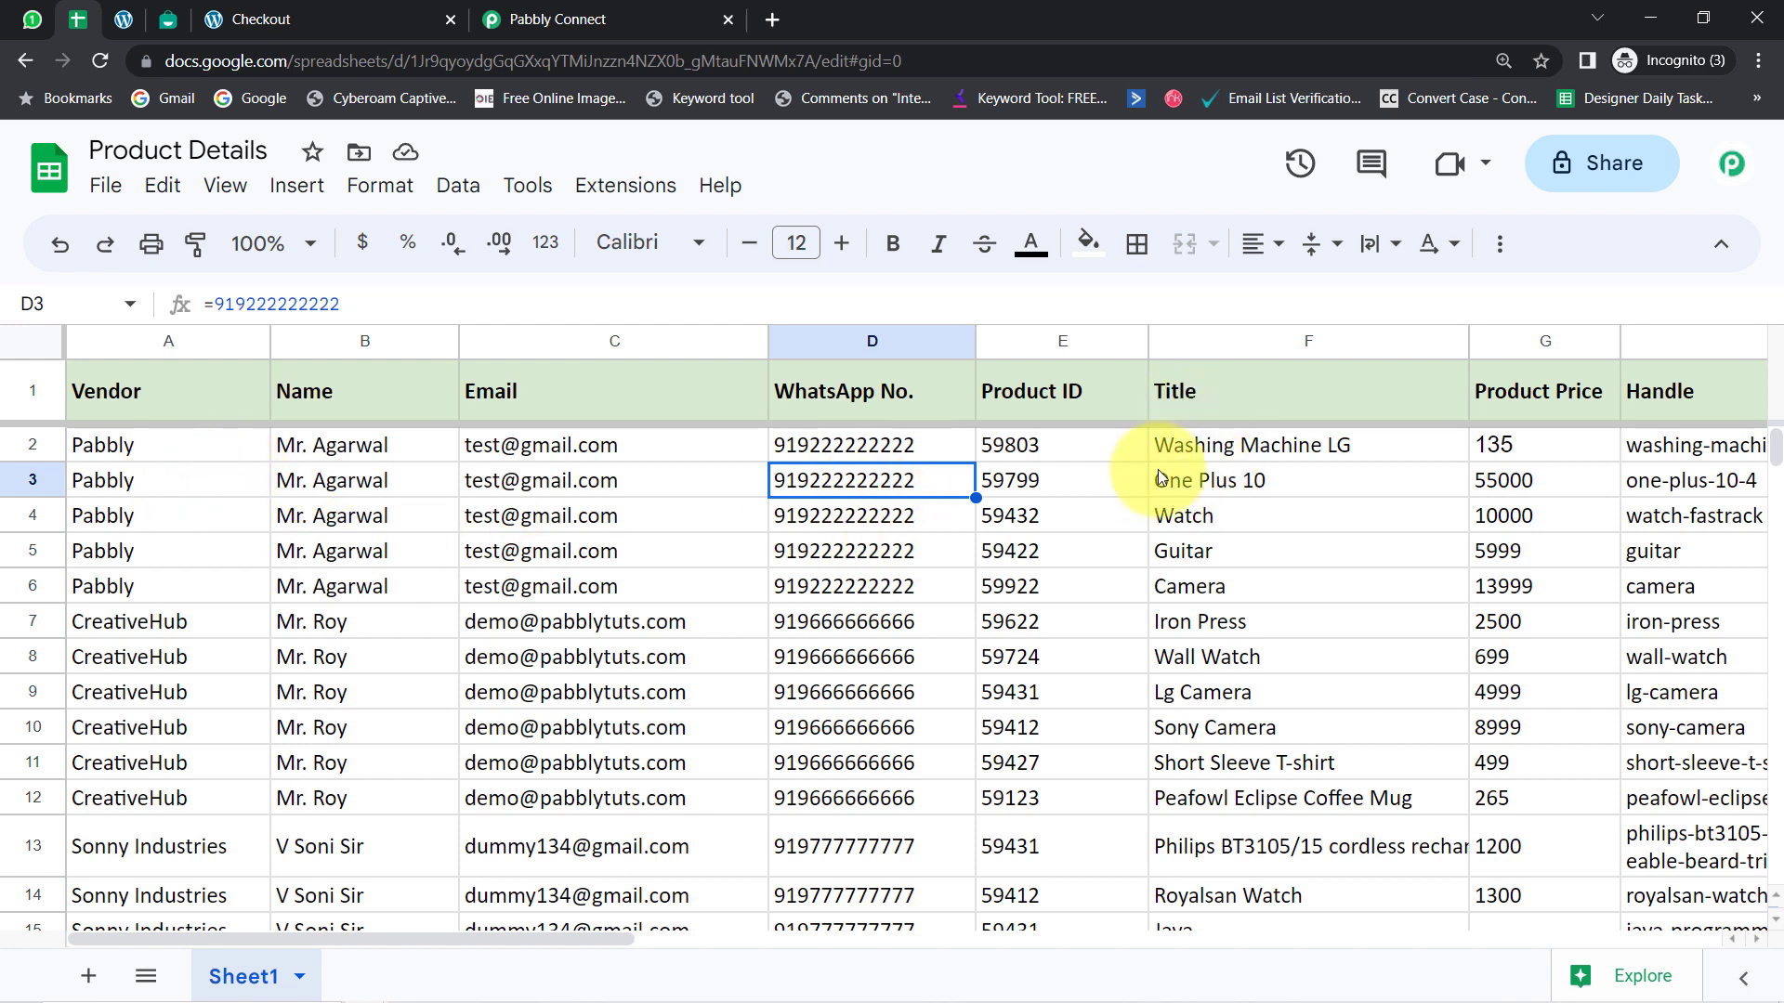
{"action": "left_click", "coordinate": [335, 490]}
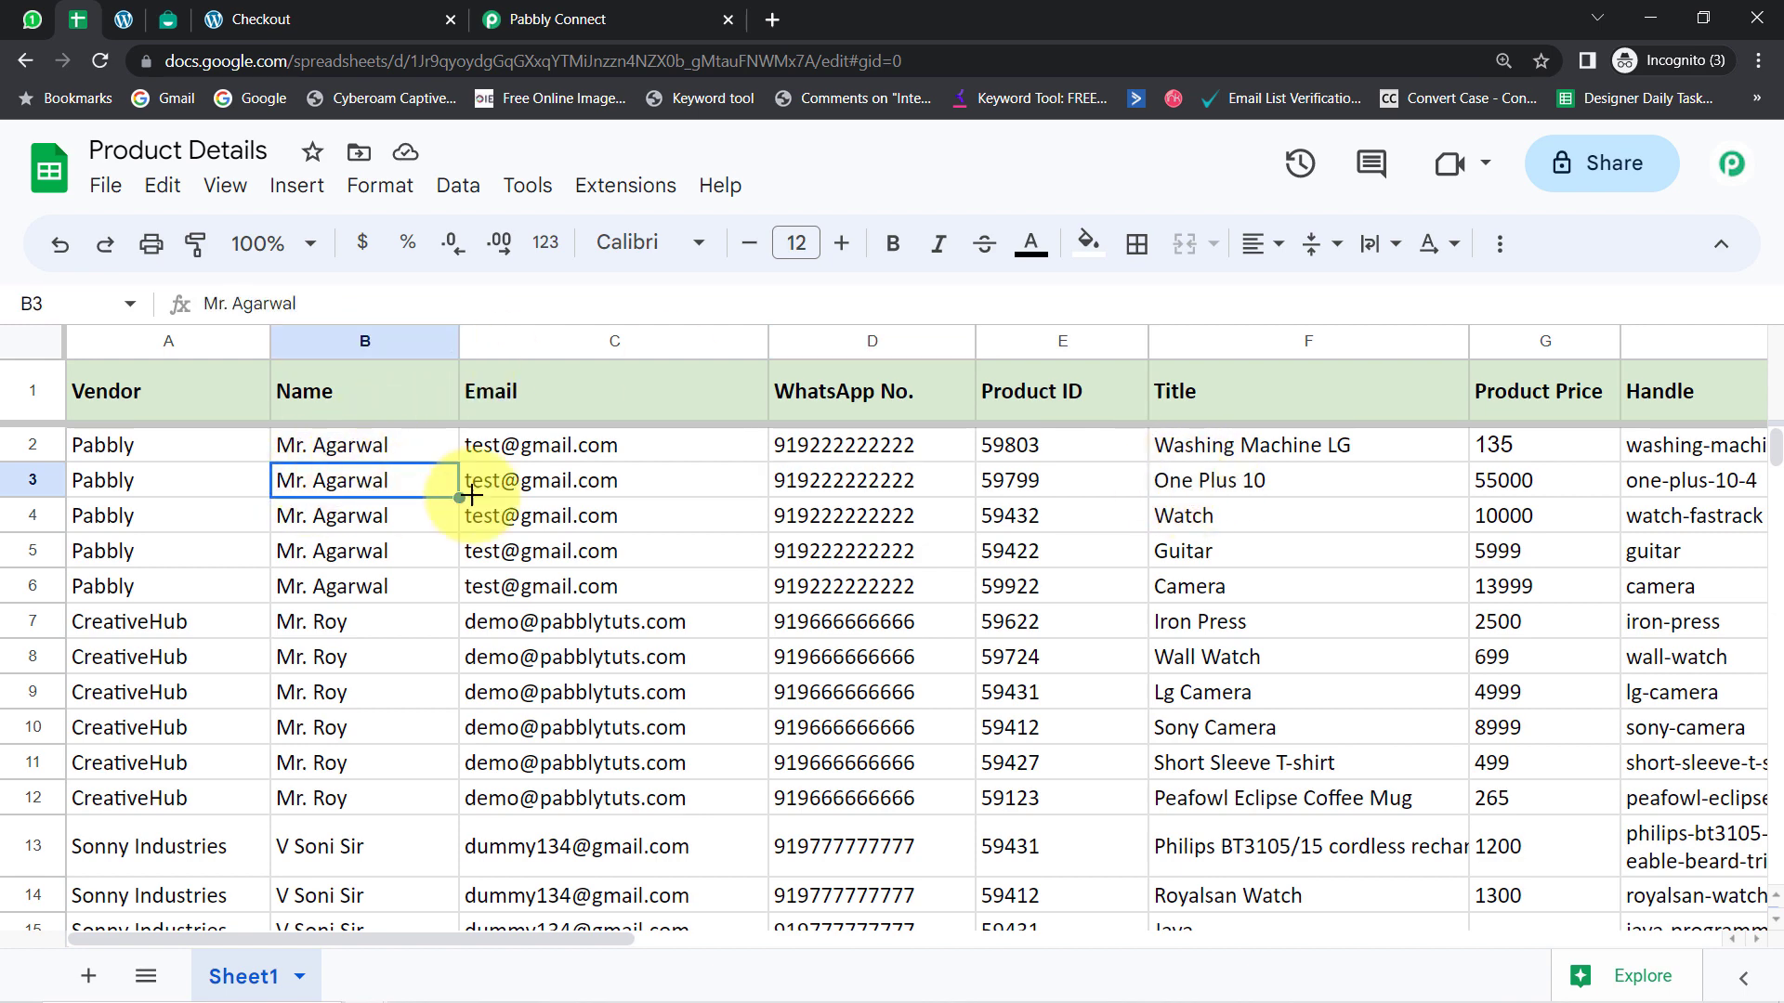
{"action": "left_click", "coordinate": [813, 488]}
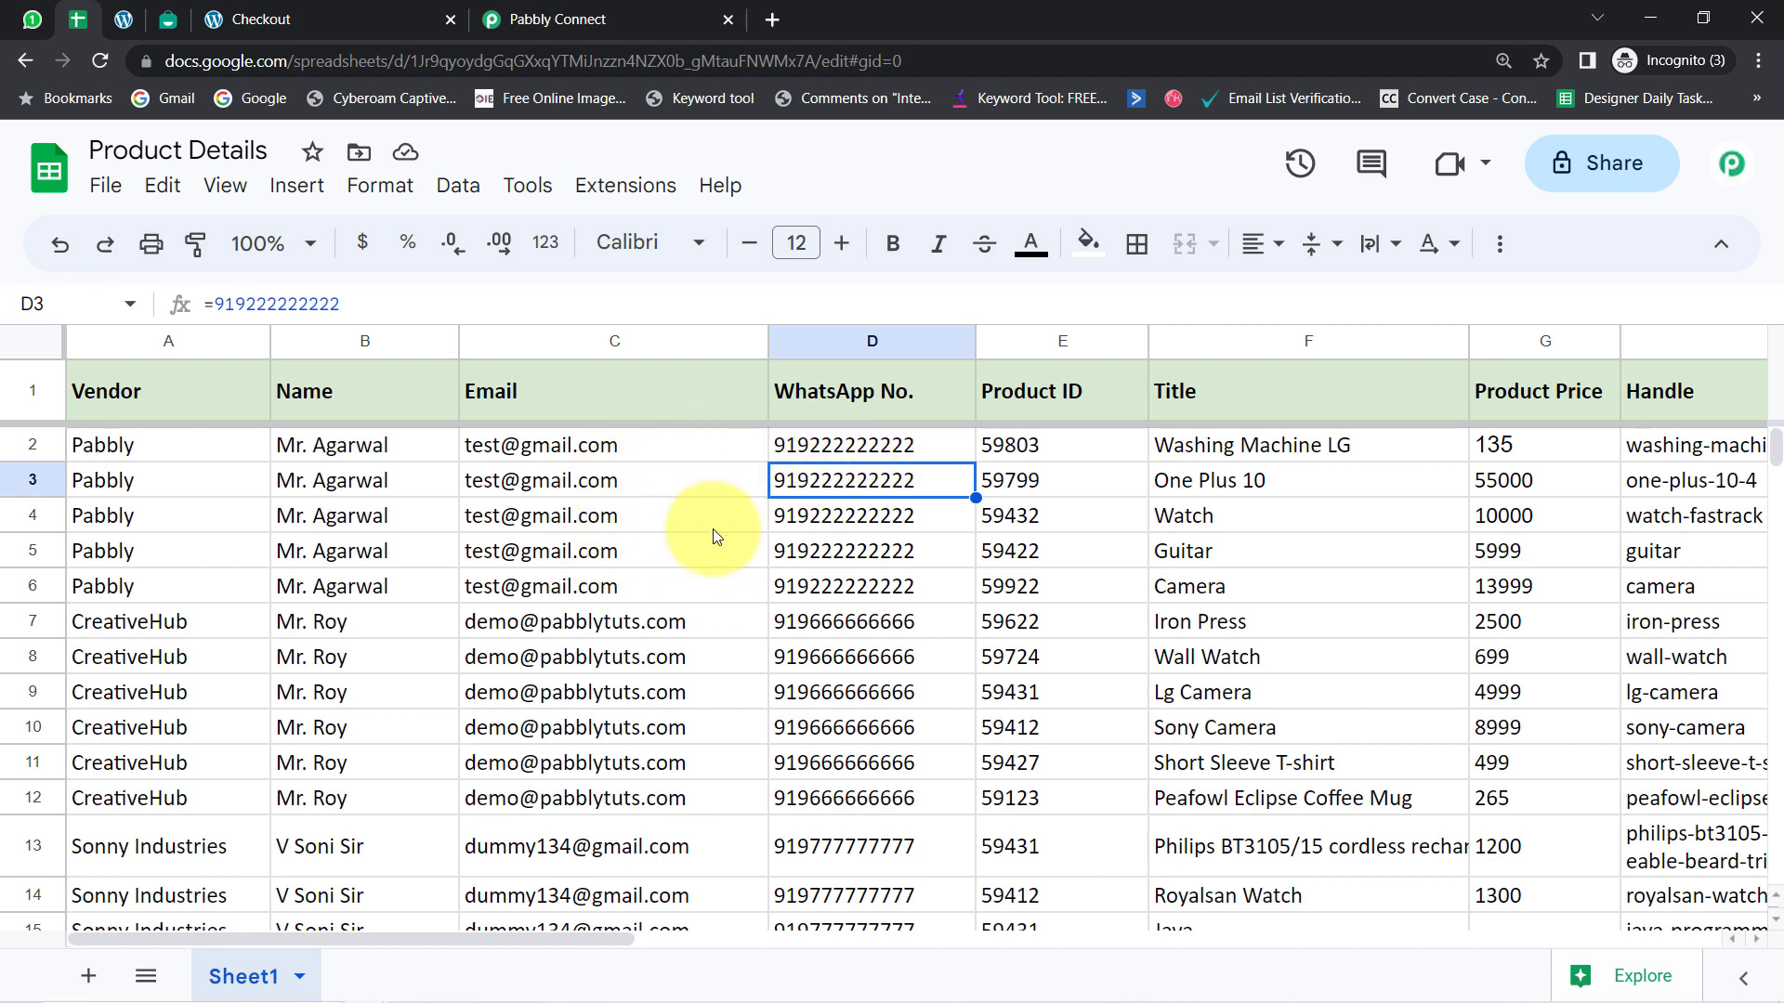
Return to Pabbly Connect and set the next action step to Google Sheets with the Lookup Spreadsheet Rows event
{"action": "left_click", "coordinate": [553, 20]}
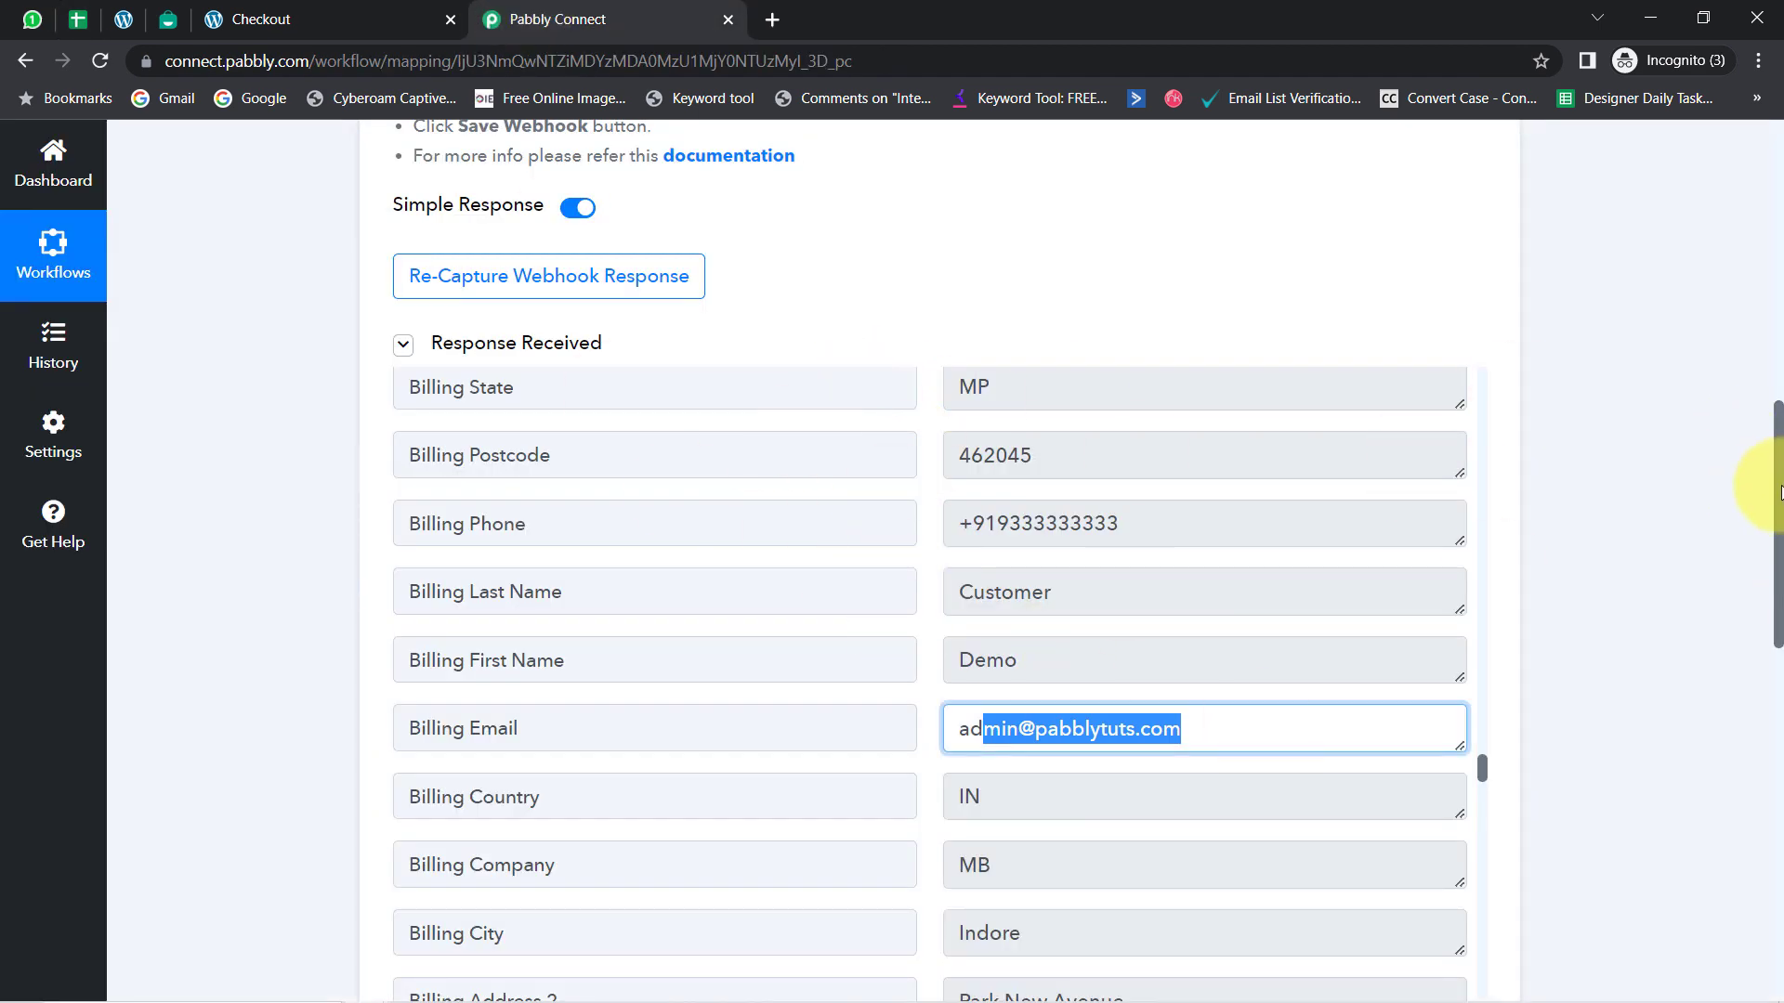
{"action": "left_click_drag", "start_coordinate": [1779, 492], "coordinate": [1735, 734]}
{"action": "left_click", "coordinate": [940, 375]}
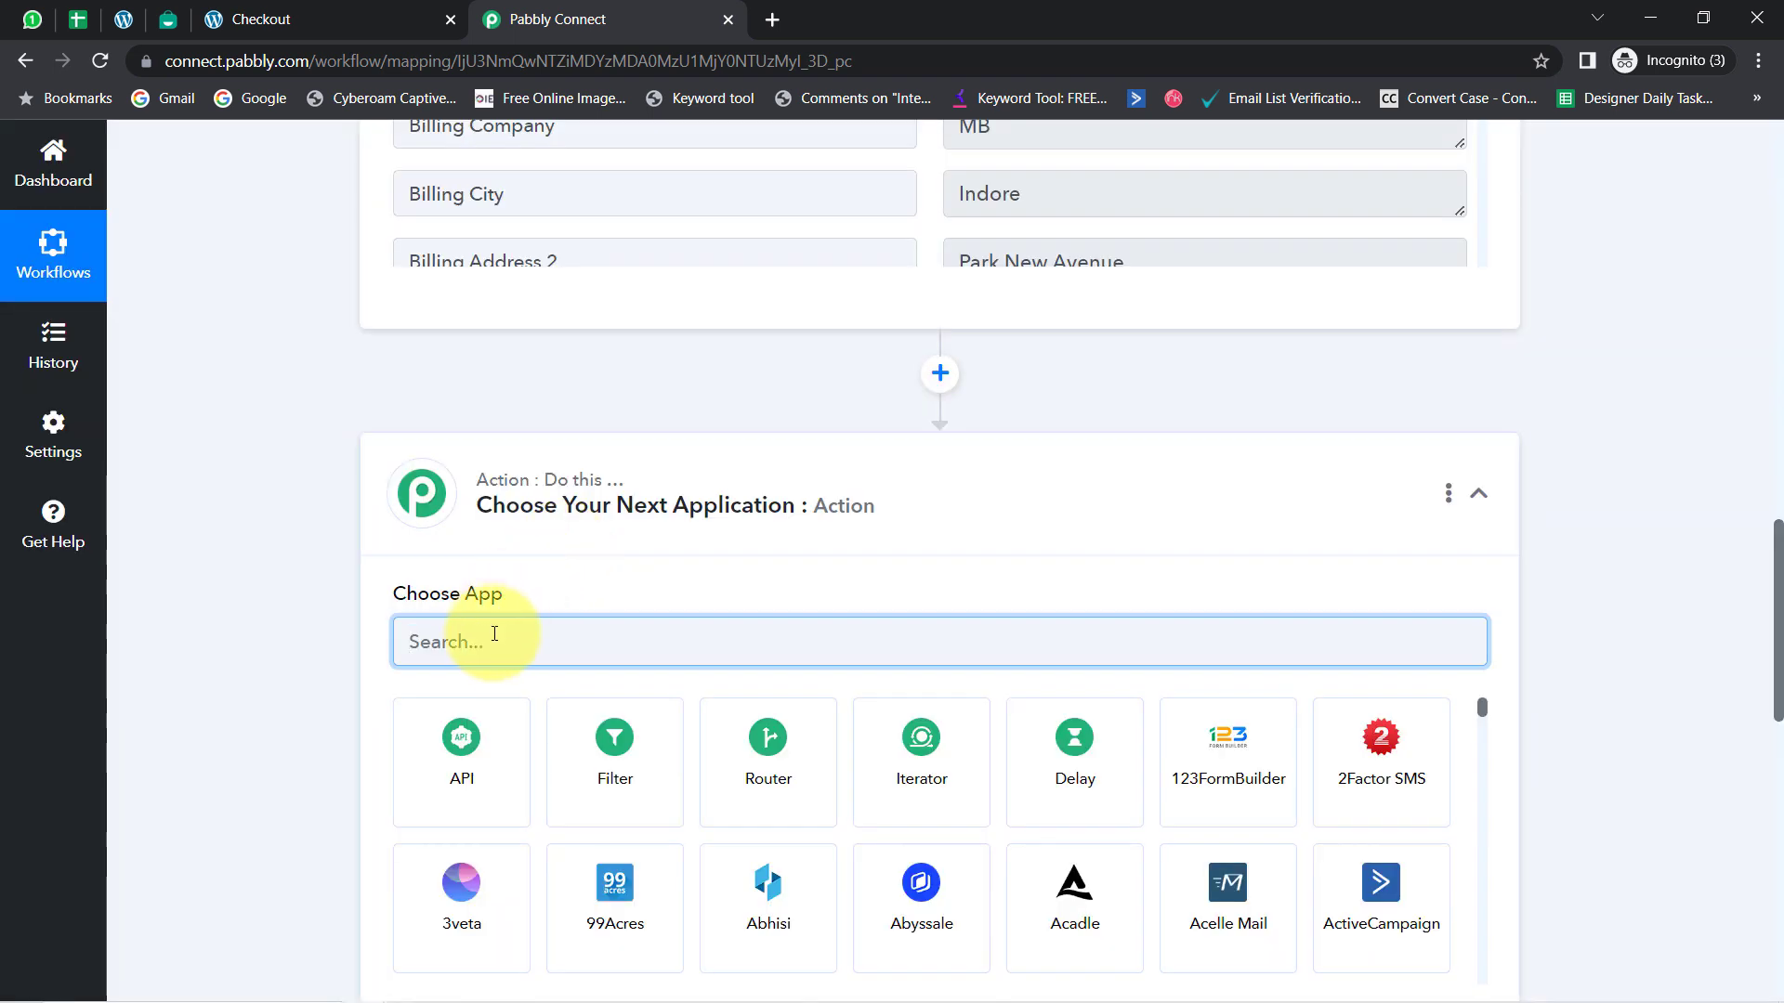
{"action": "type", "text": "google shee"}
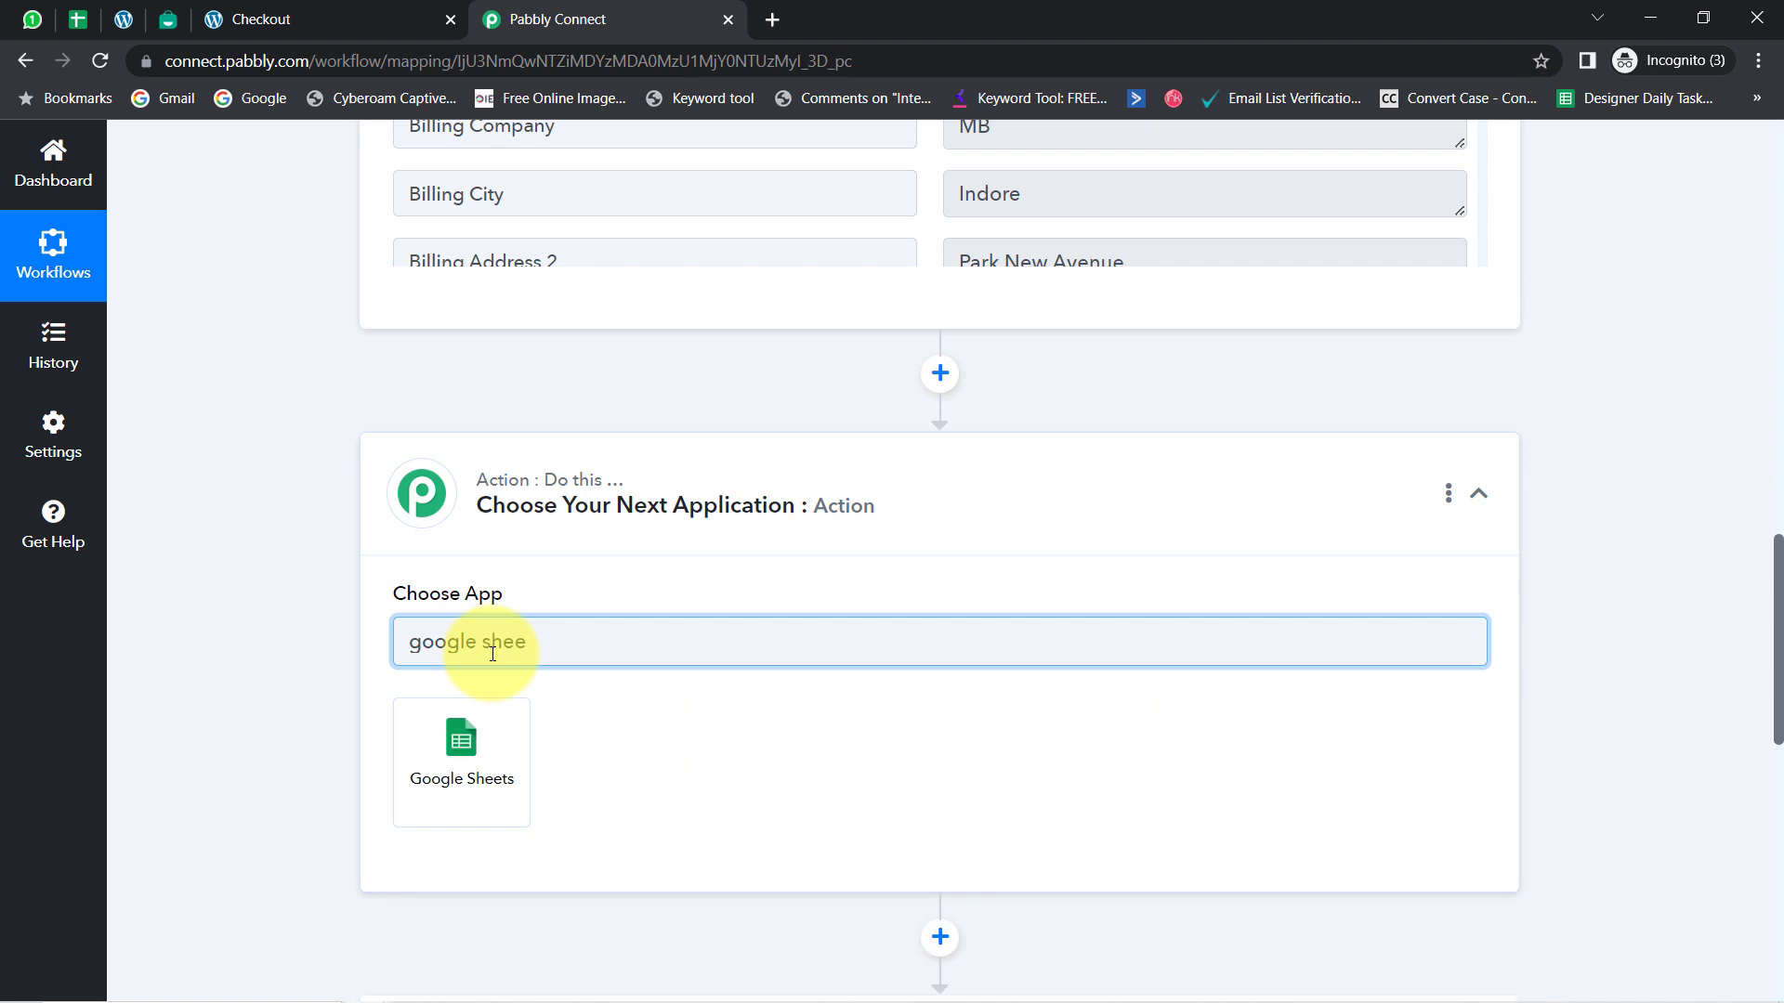
{"action": "left_click", "coordinate": [470, 730]}
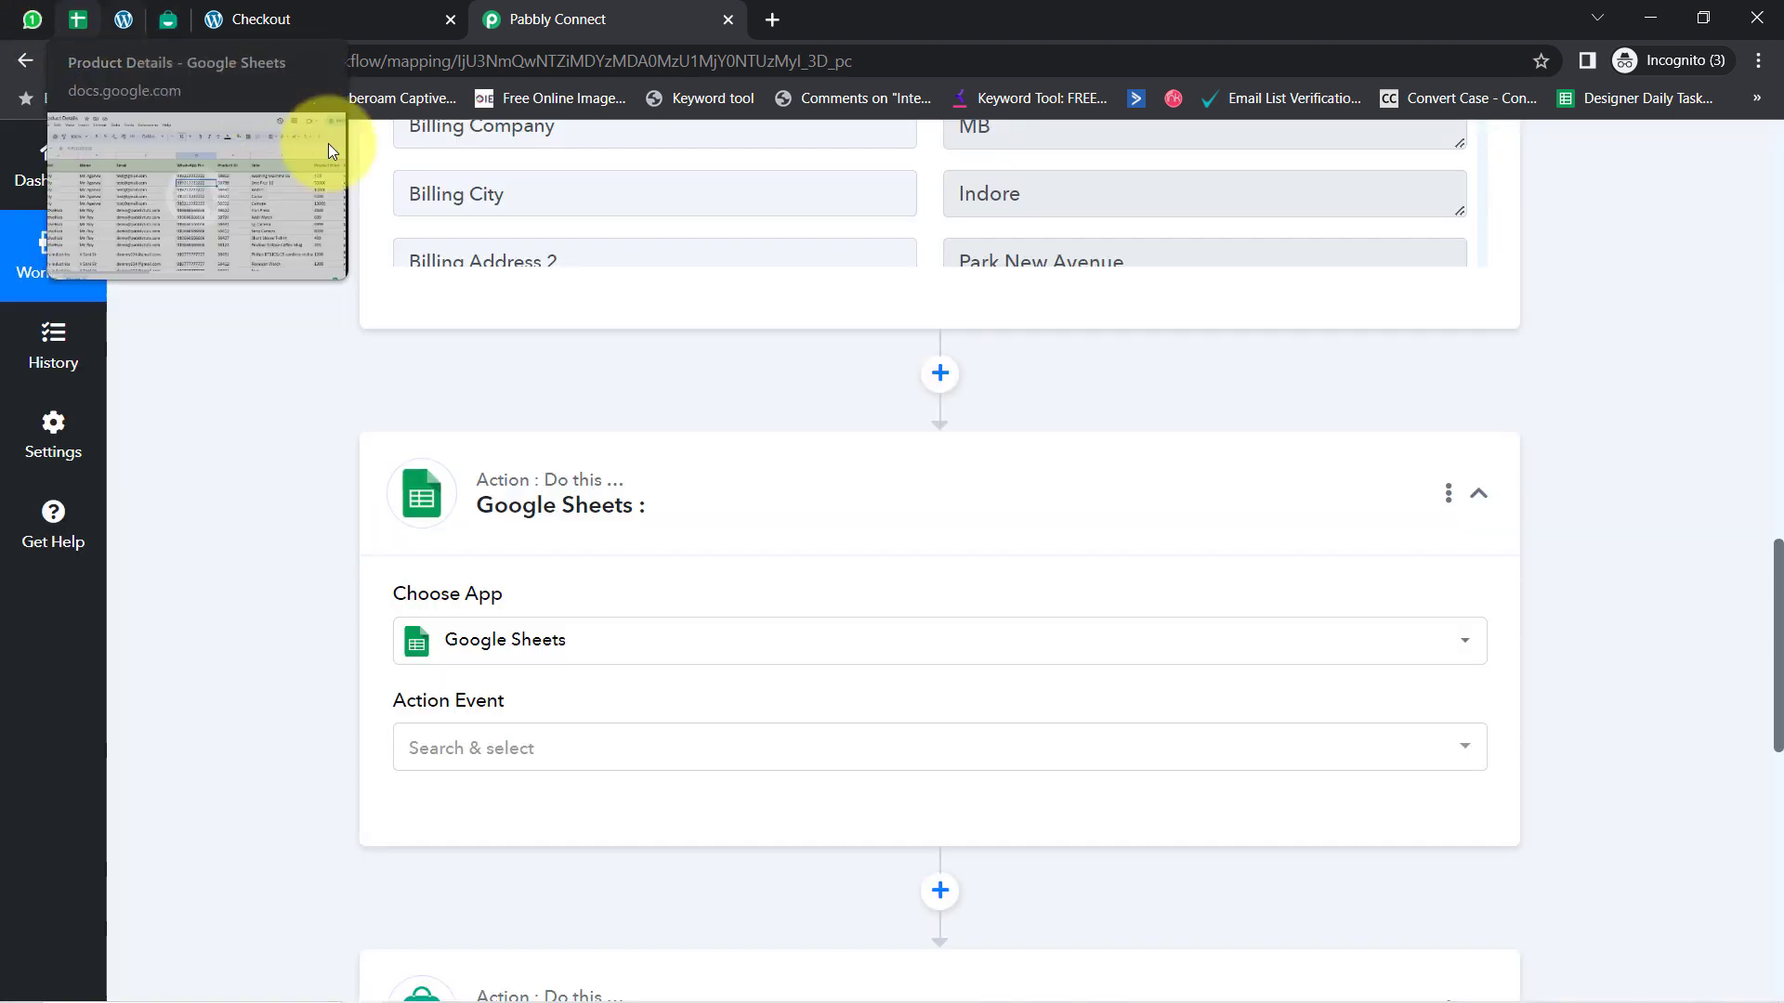
{"action": "left_click", "coordinate": [457, 746]}
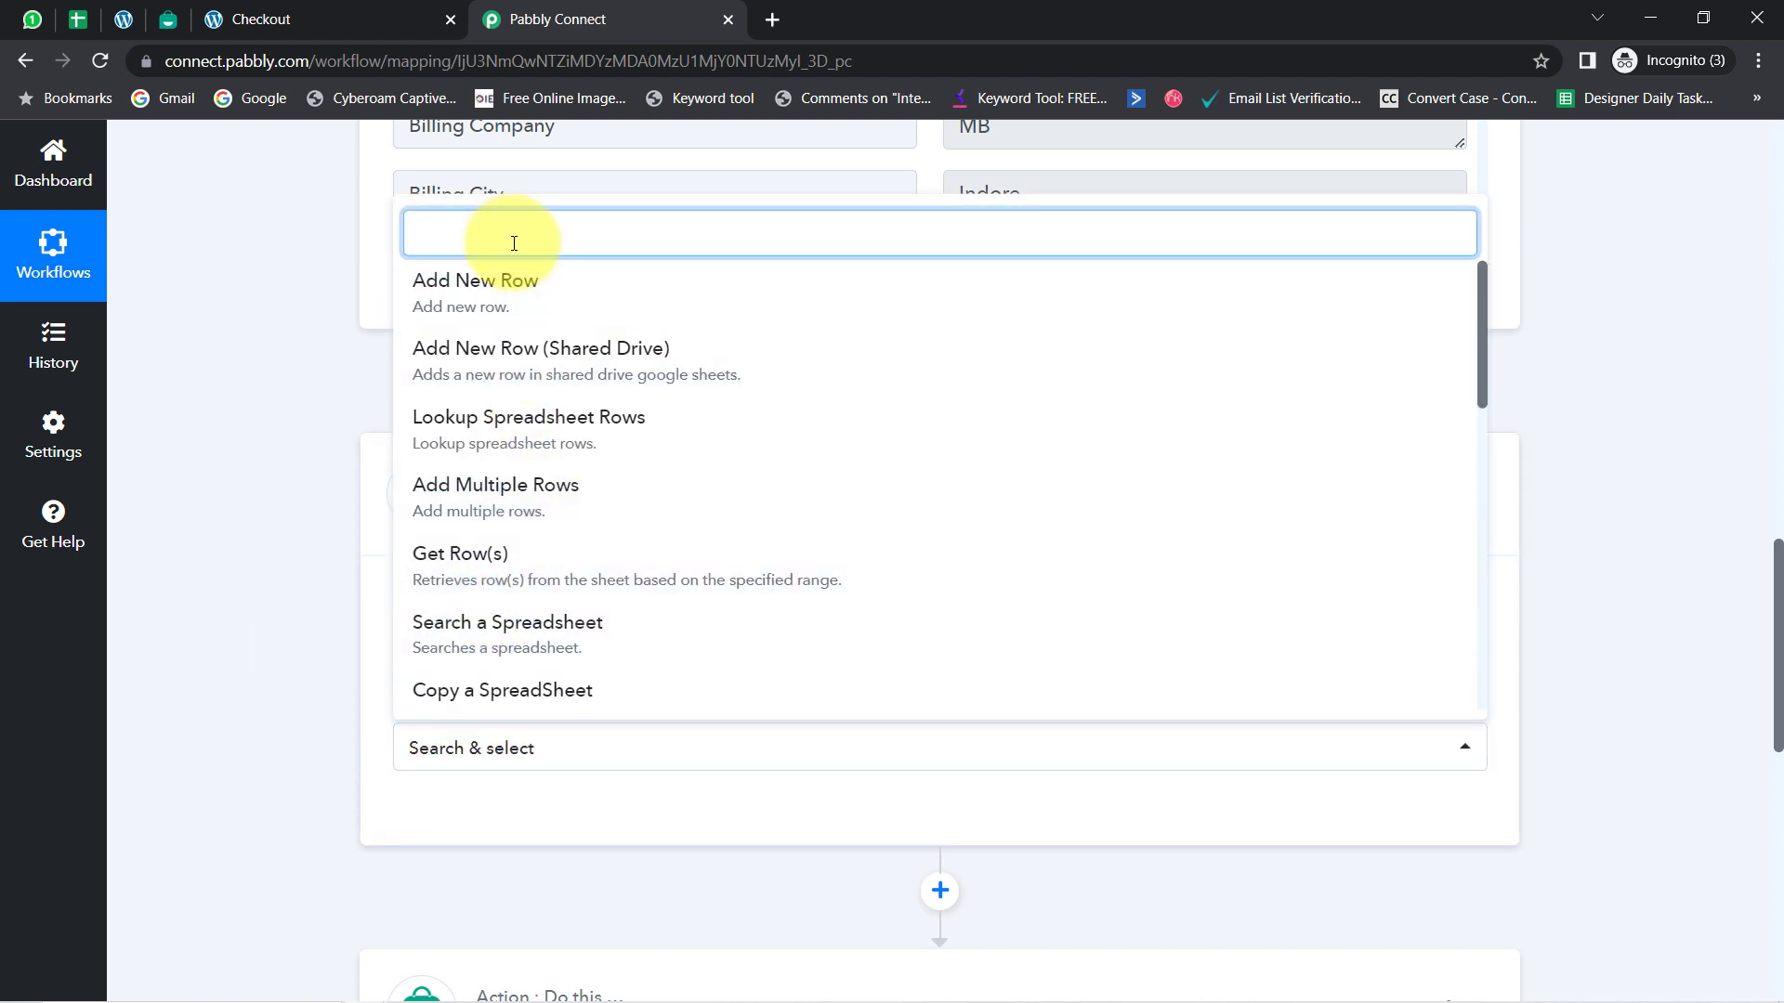
{"action": "type", "text": "look"}
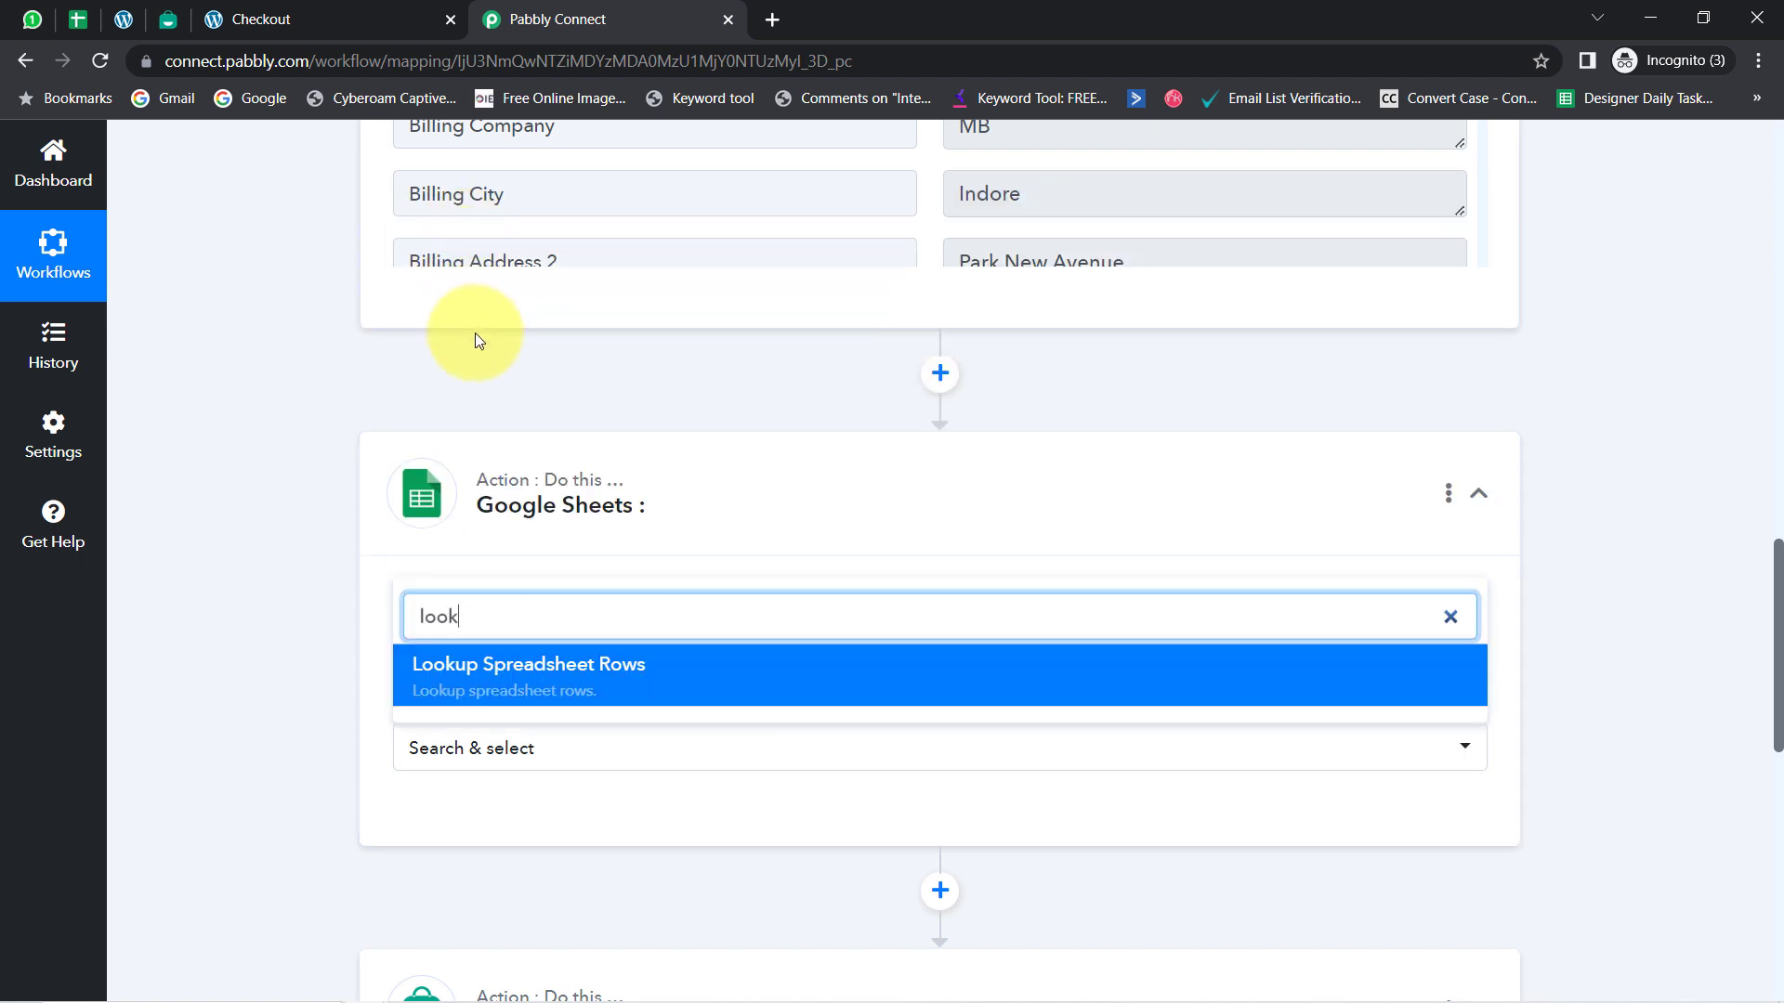
{"action": "left_click", "coordinate": [506, 671]}
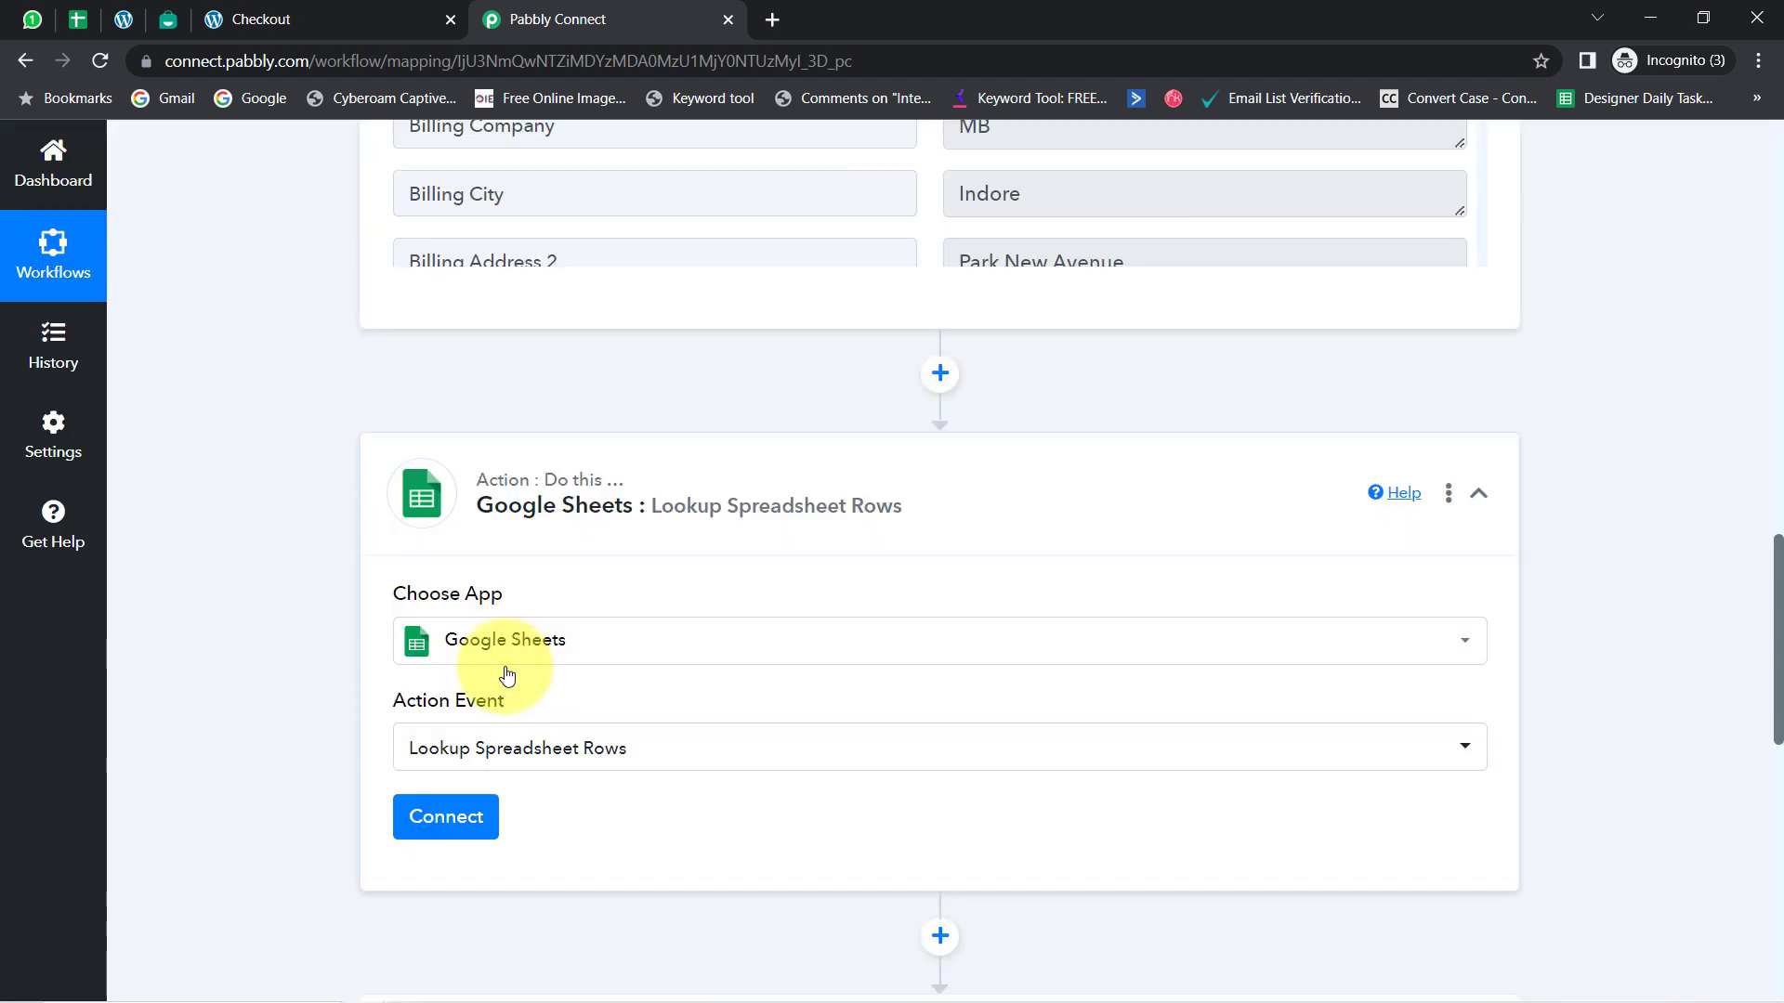
Connect the Google Sheets action through the existing connection Google Sheets #3 and save it
{"action": "left_click", "coordinate": [450, 822]}
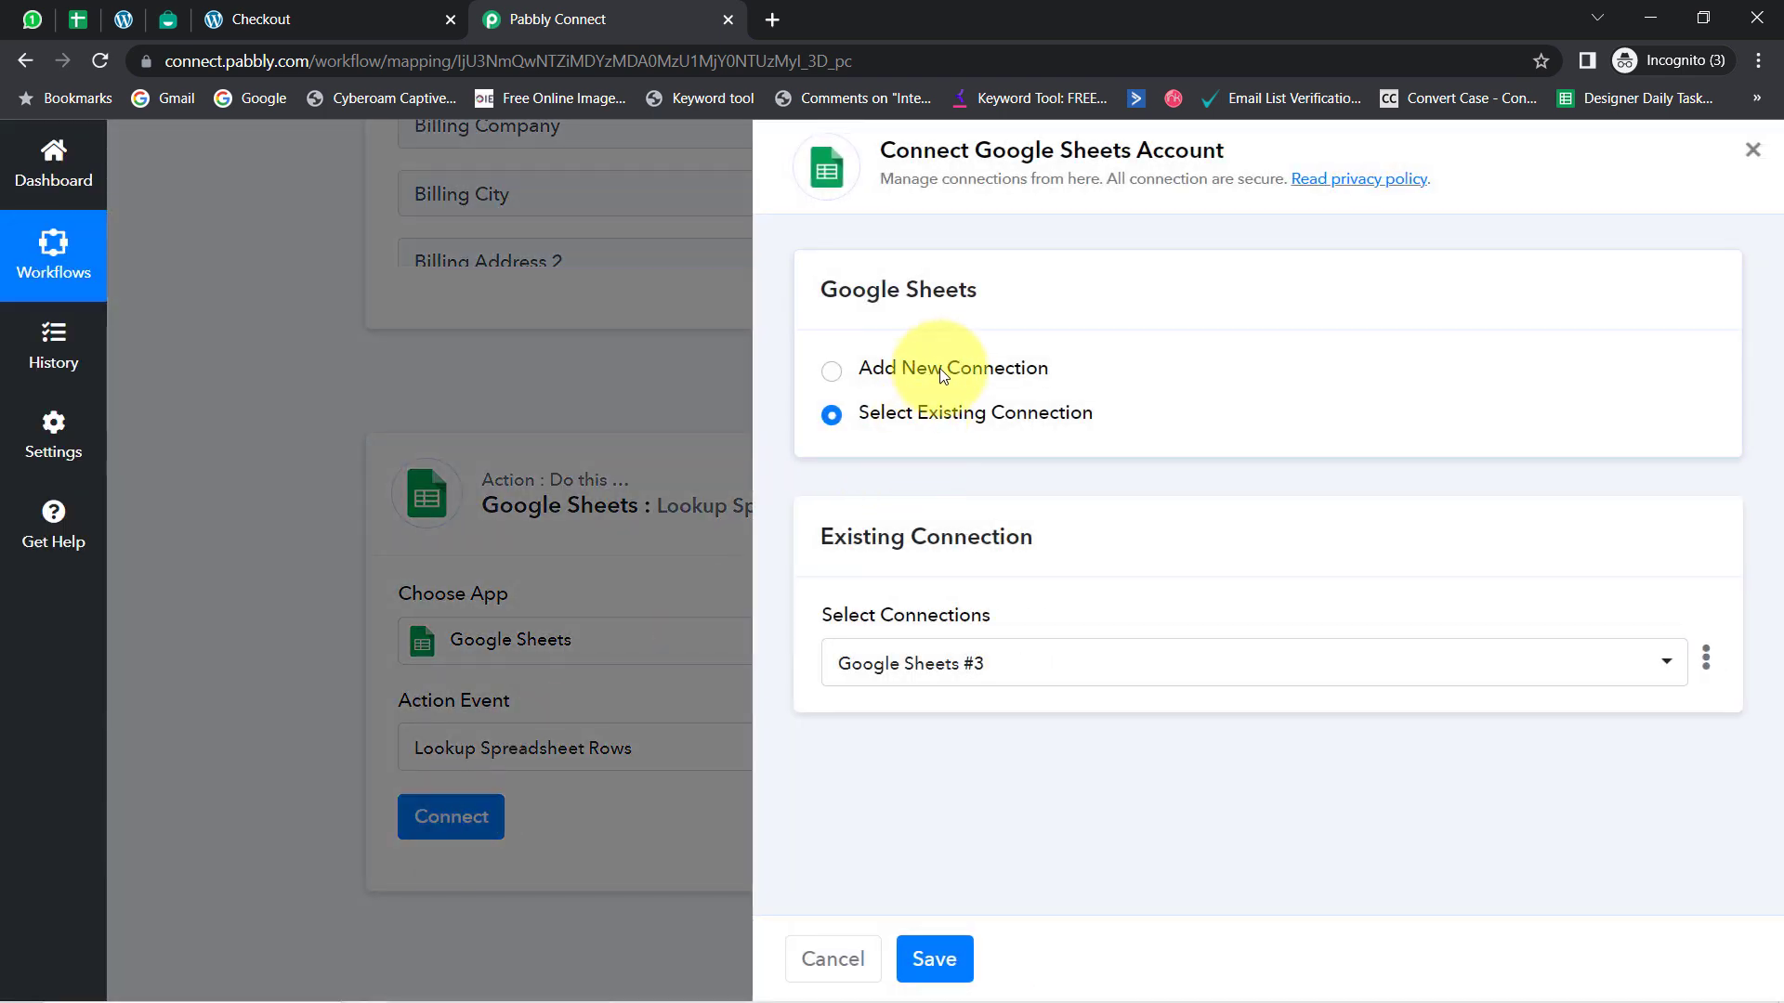
{"action": "left_click", "coordinate": [939, 368]}
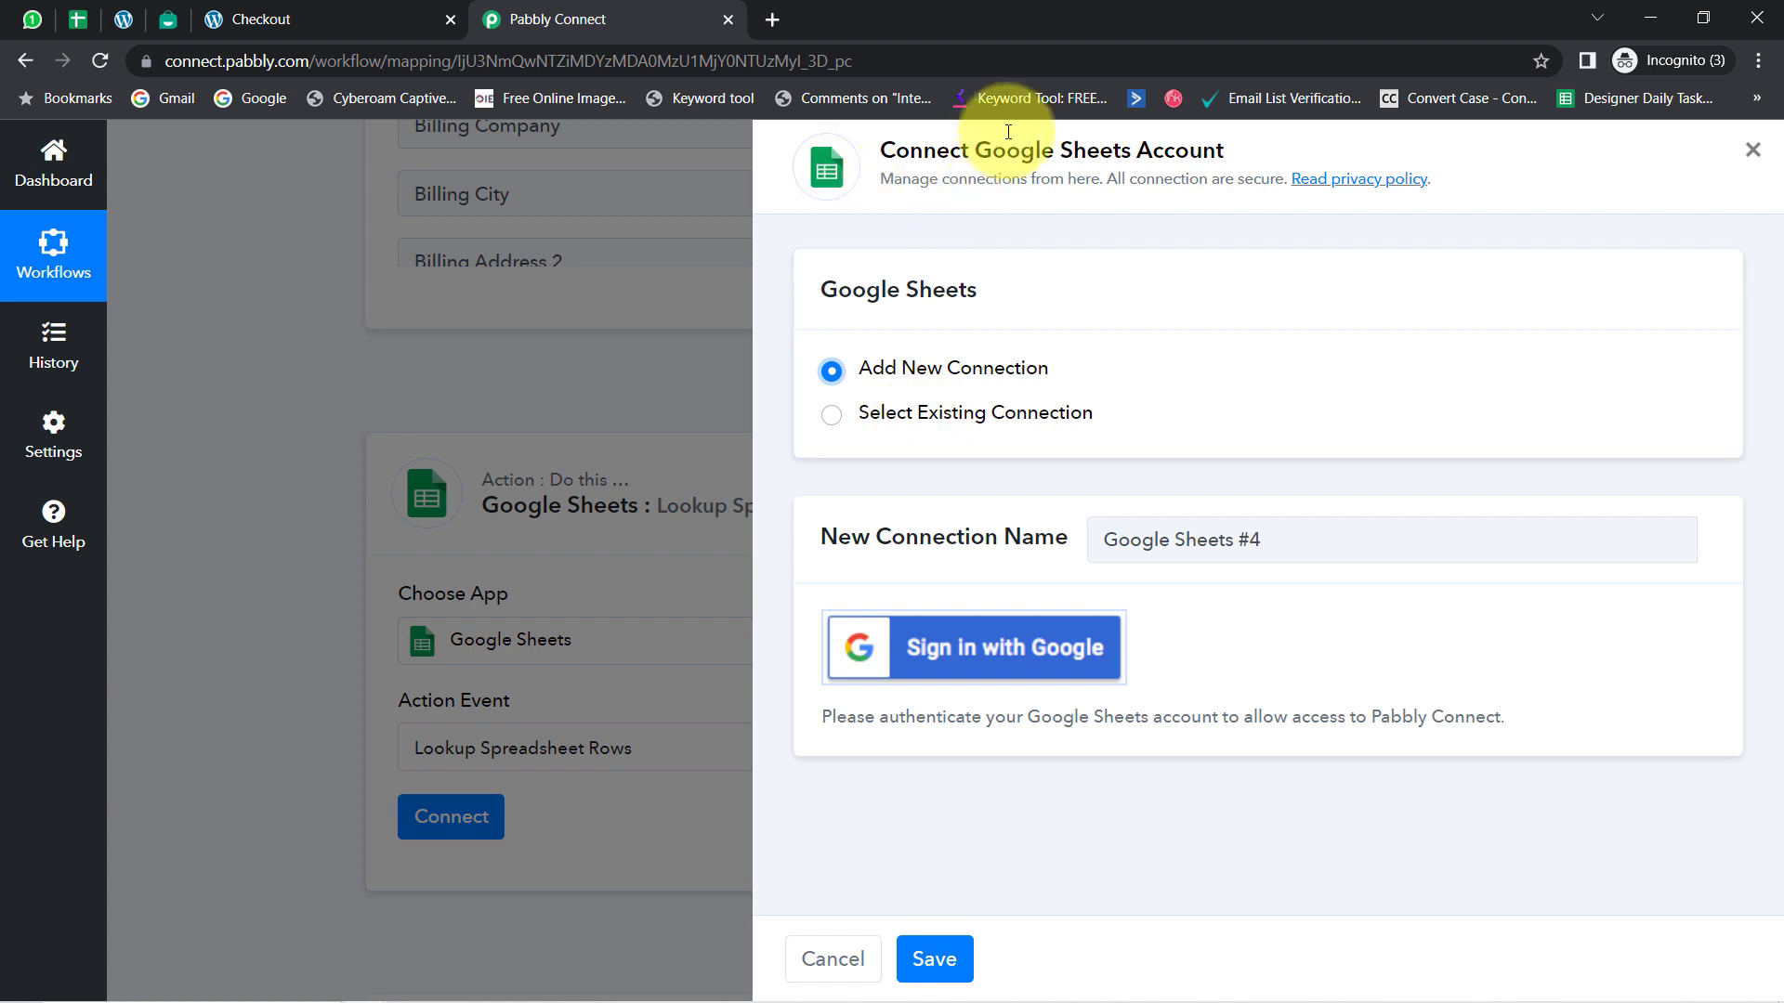
{"action": "left_click", "coordinate": [938, 425]}
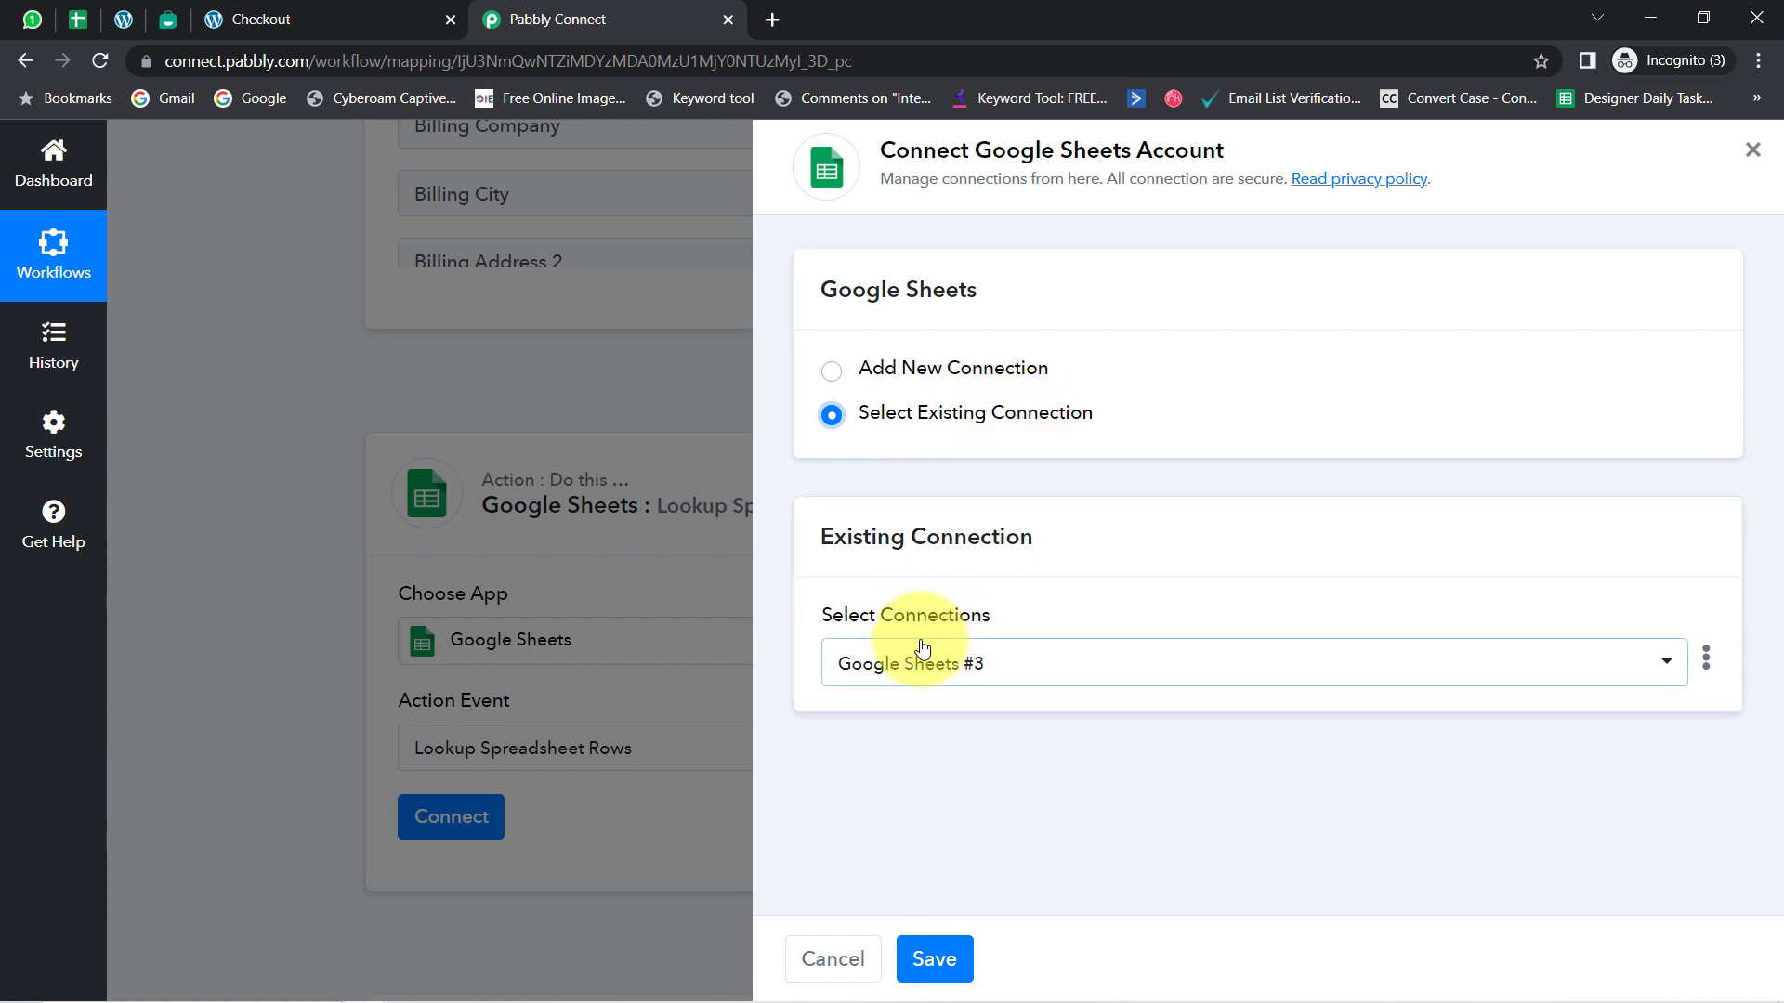
{"action": "left_click", "coordinate": [938, 952]}
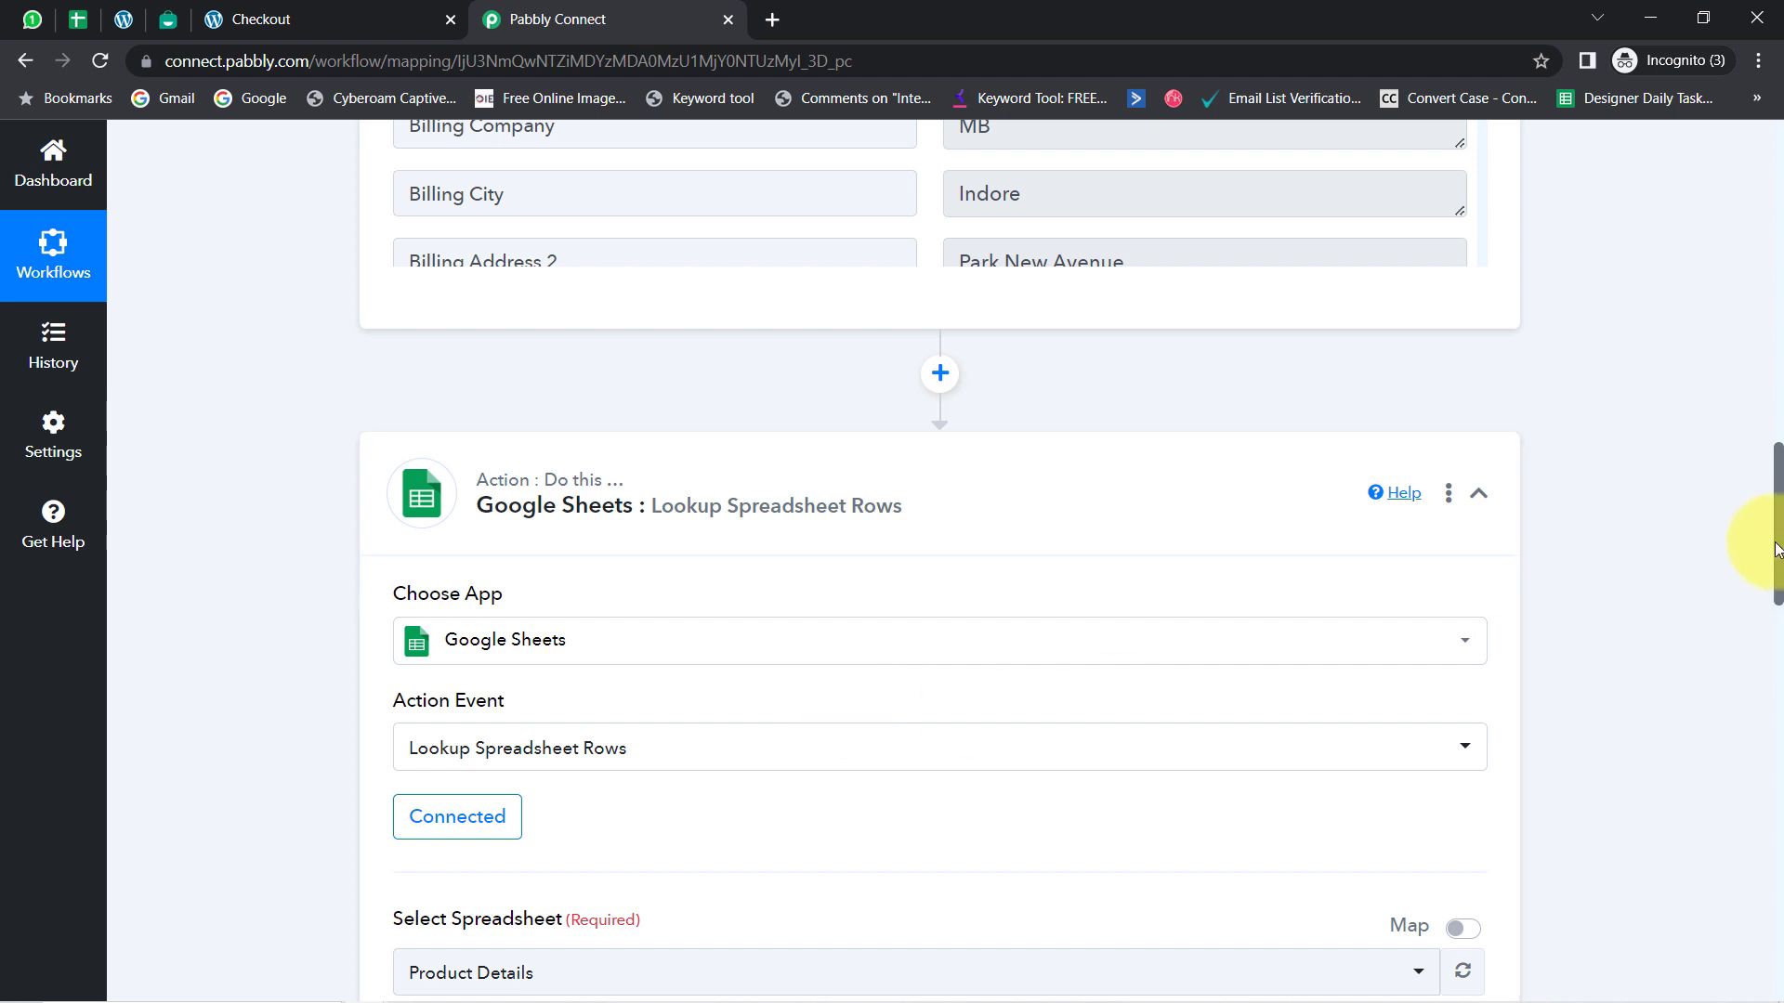
Select Product Details as the lookup spreadsheet, checking the name against the title in Google Sheets
{"action": "left_click_drag", "start_coordinate": [1776, 546], "coordinate": [1776, 651]}
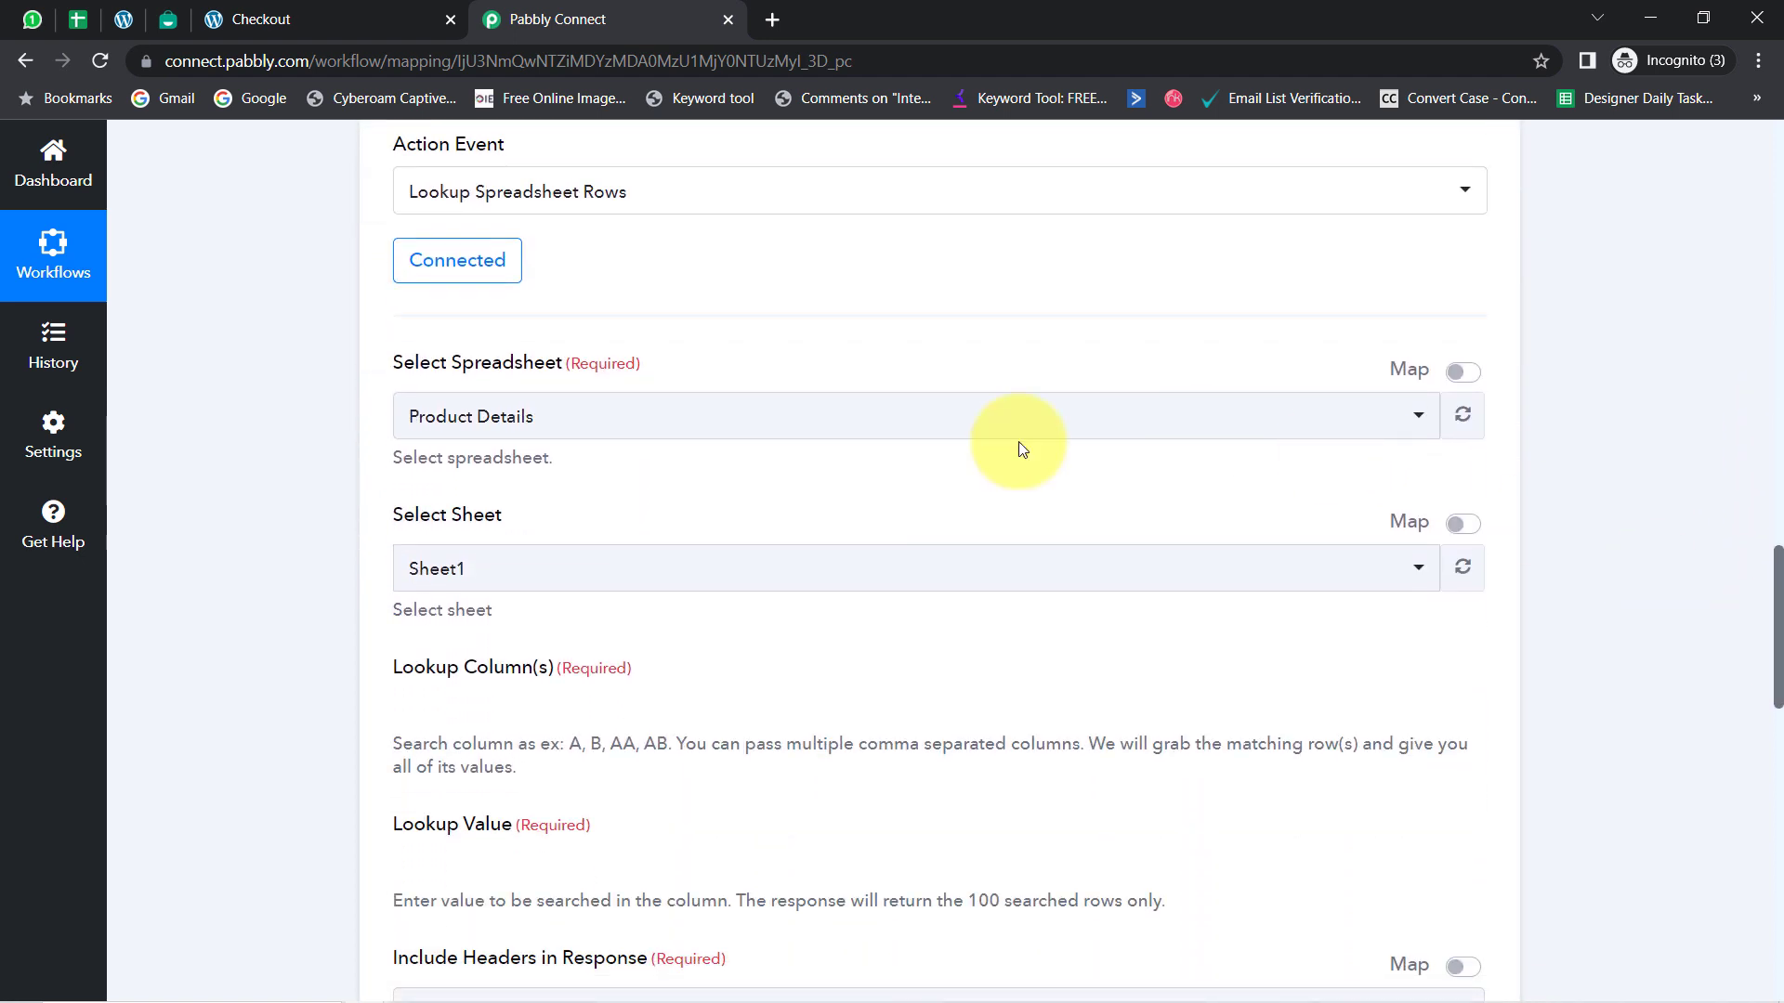
{"action": "left_click", "coordinate": [589, 420]}
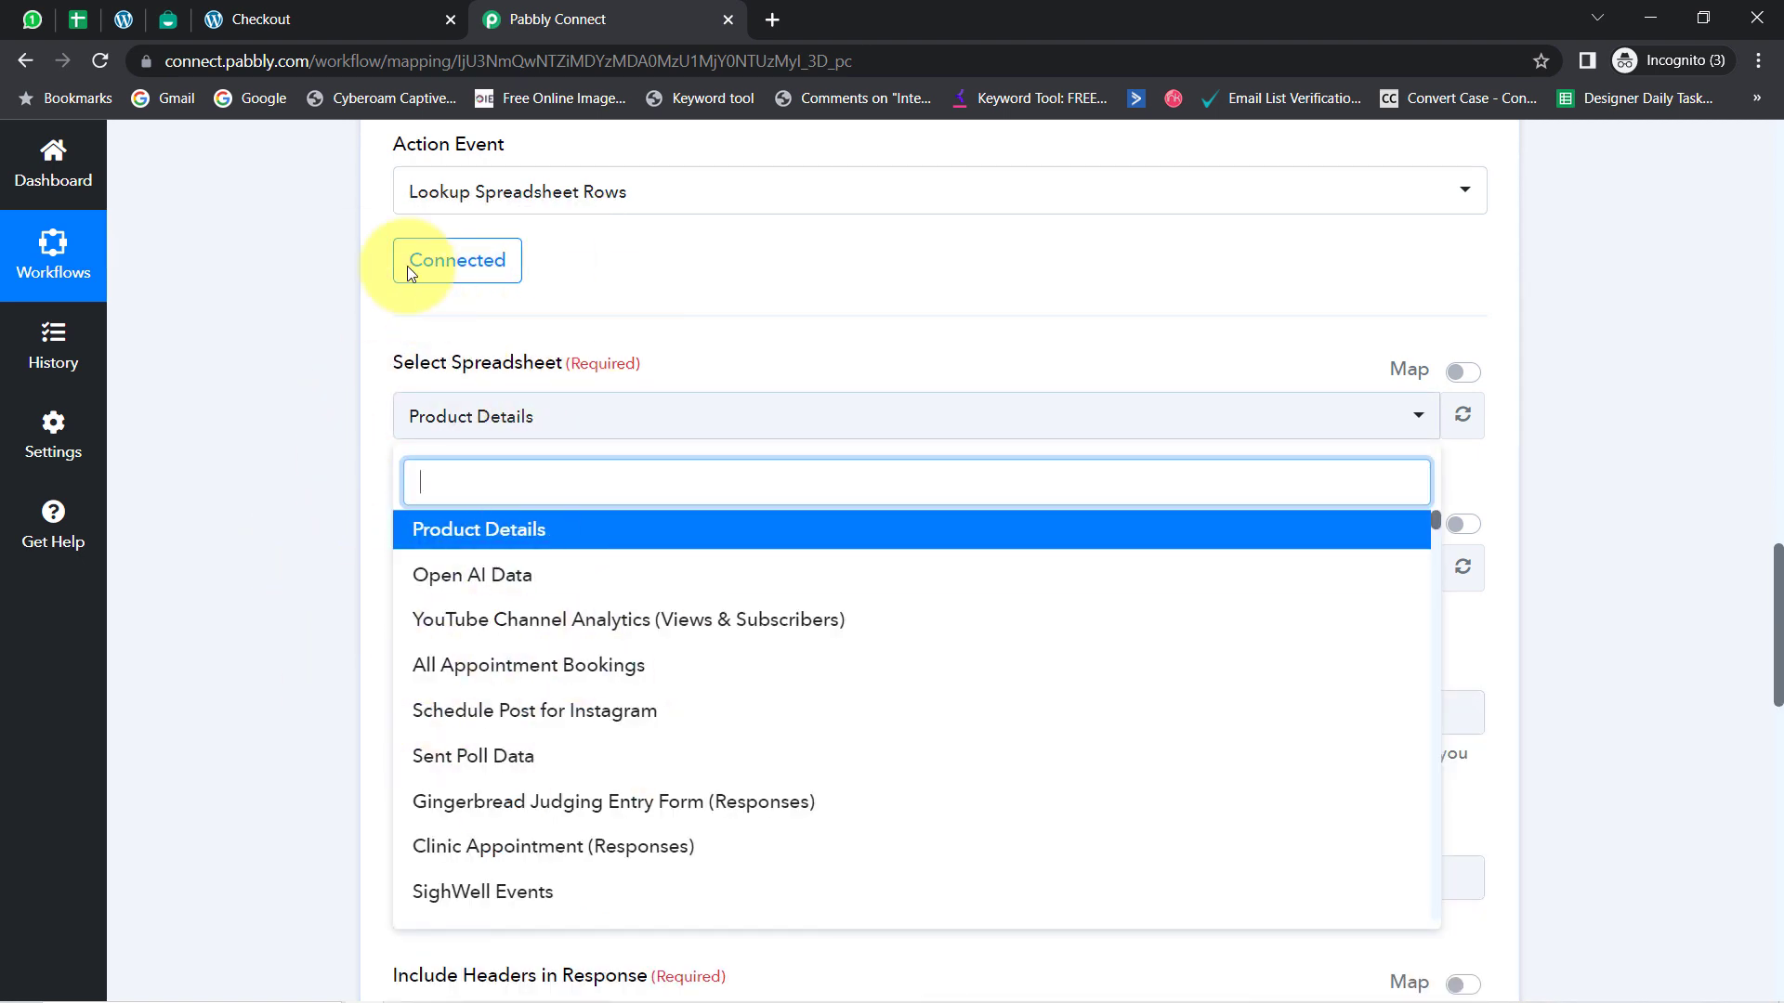
{"action": "left_click", "coordinate": [78, 17]}
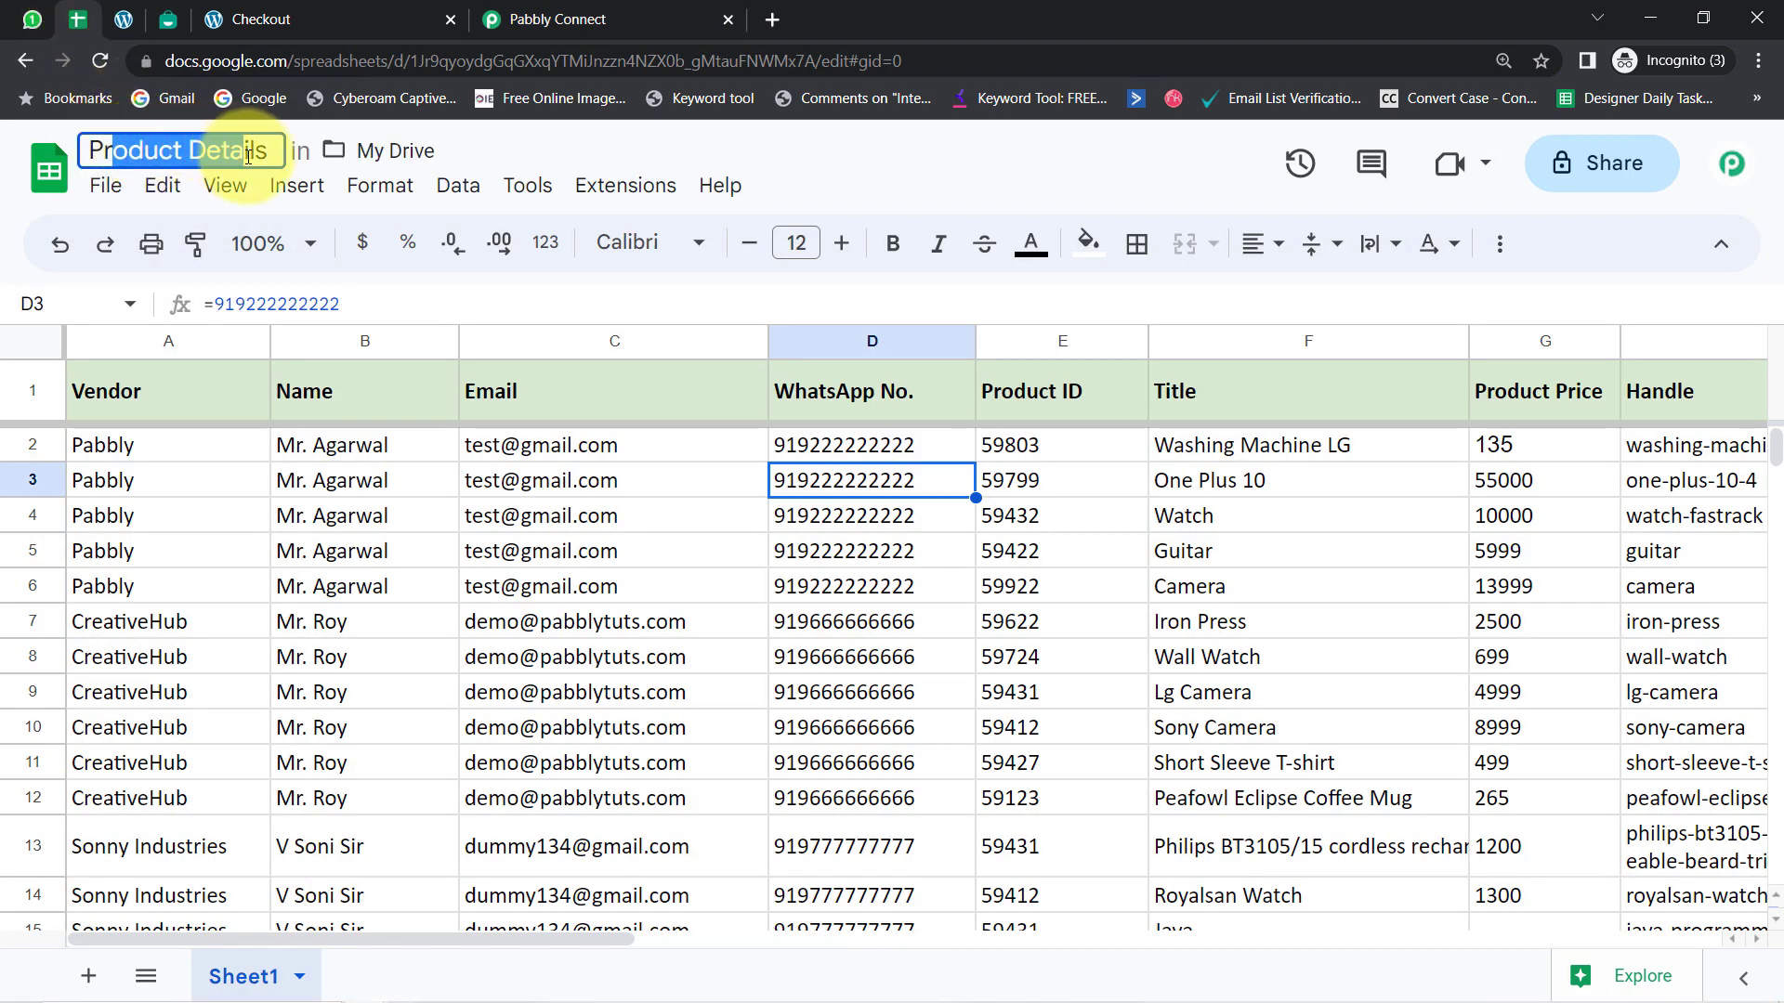
{"action": "left_click", "coordinate": [568, 19]}
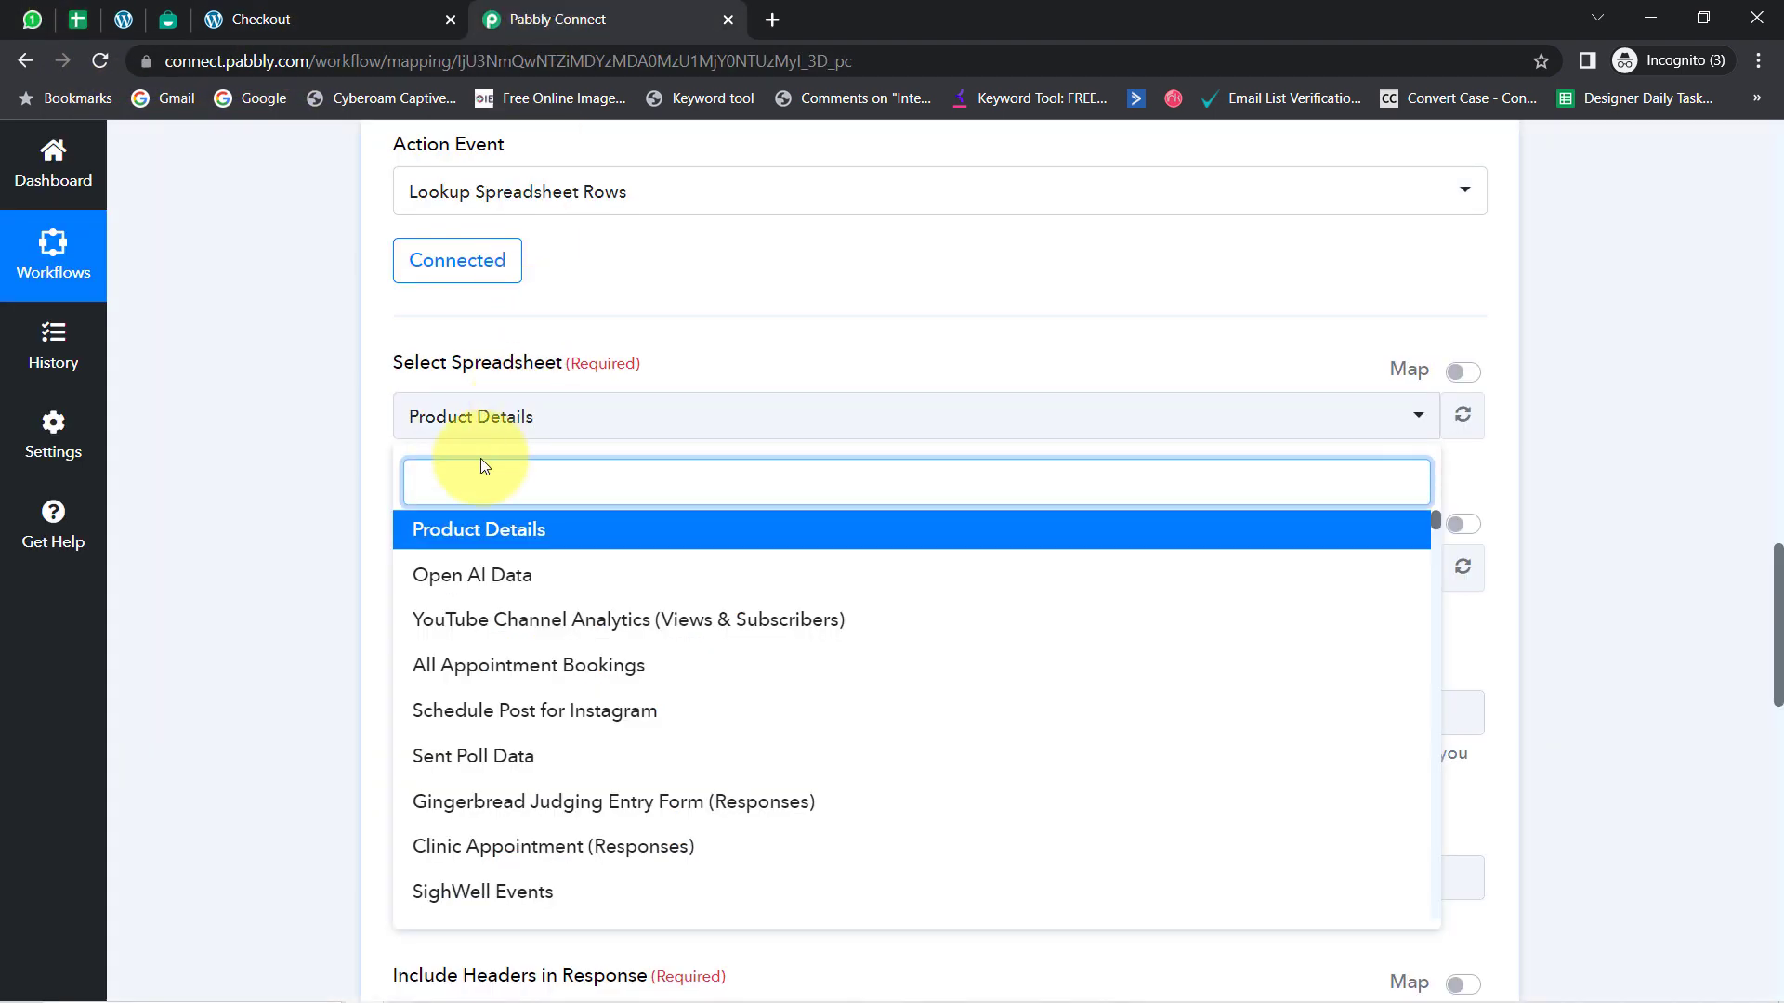
{"action": "left_click", "coordinate": [465, 535]}
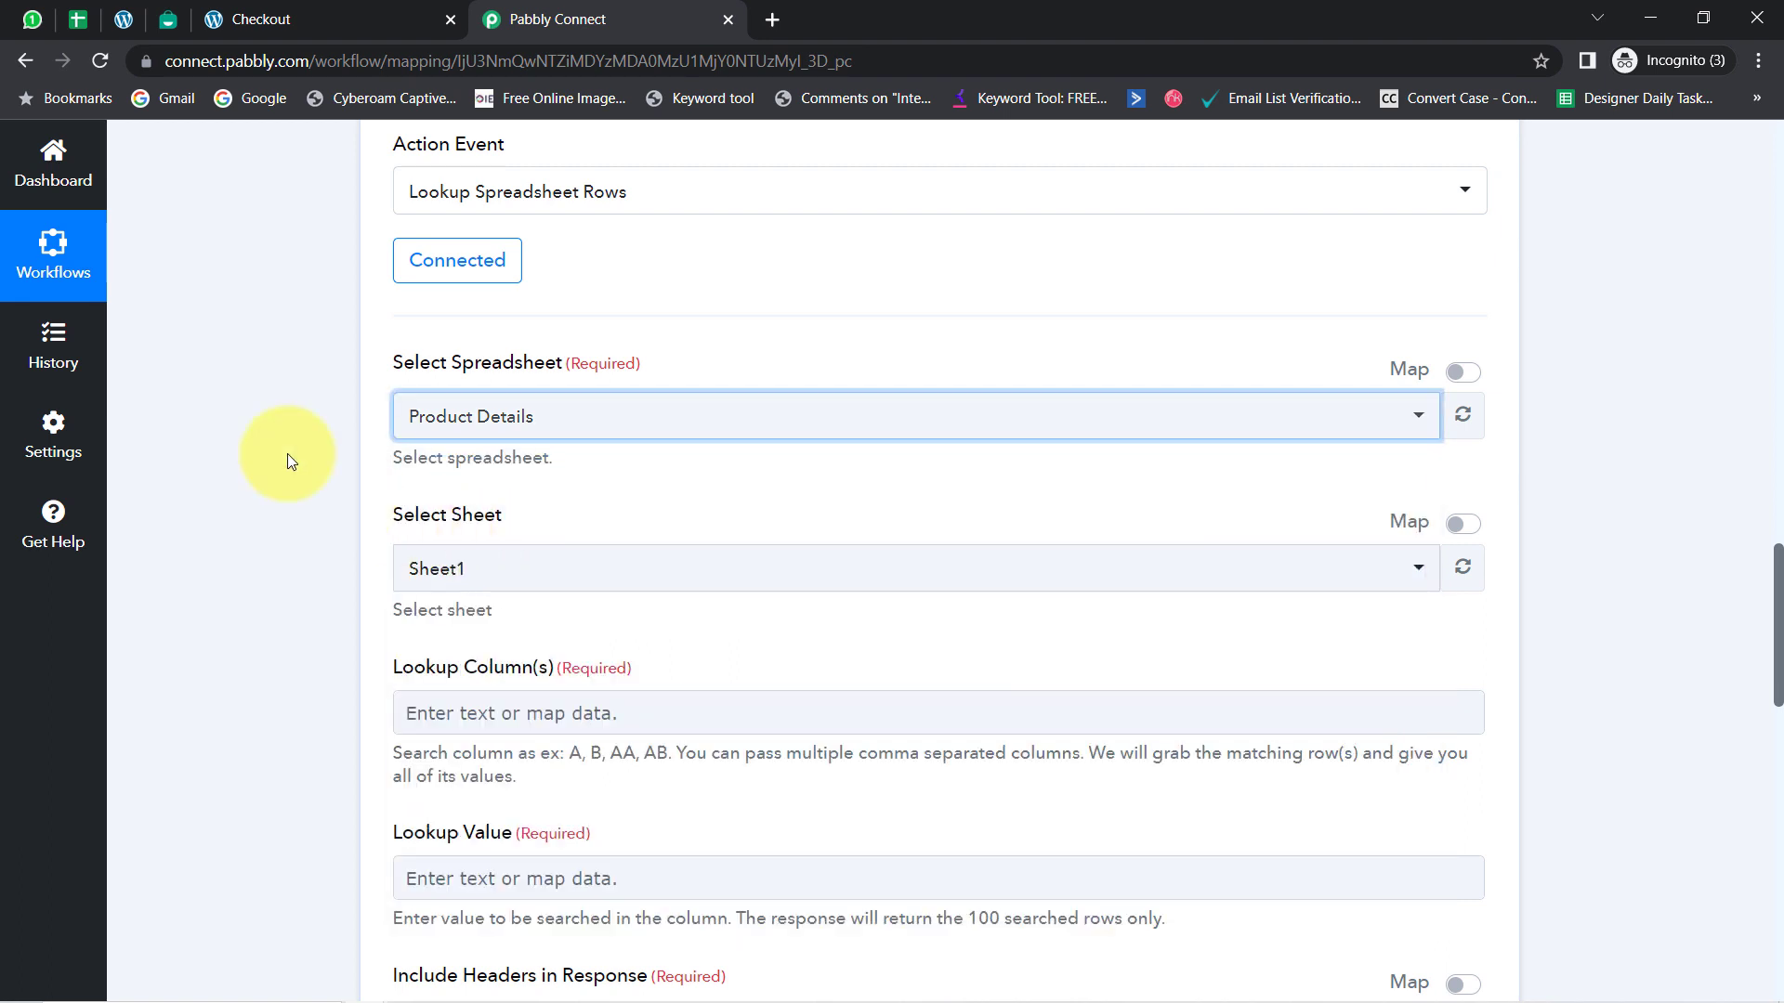
Check the lookup's Sheet1 selection against the sheet name in the Product Details spreadsheet, then return to the workflow
{"action": "left_click", "coordinate": [437, 571]}
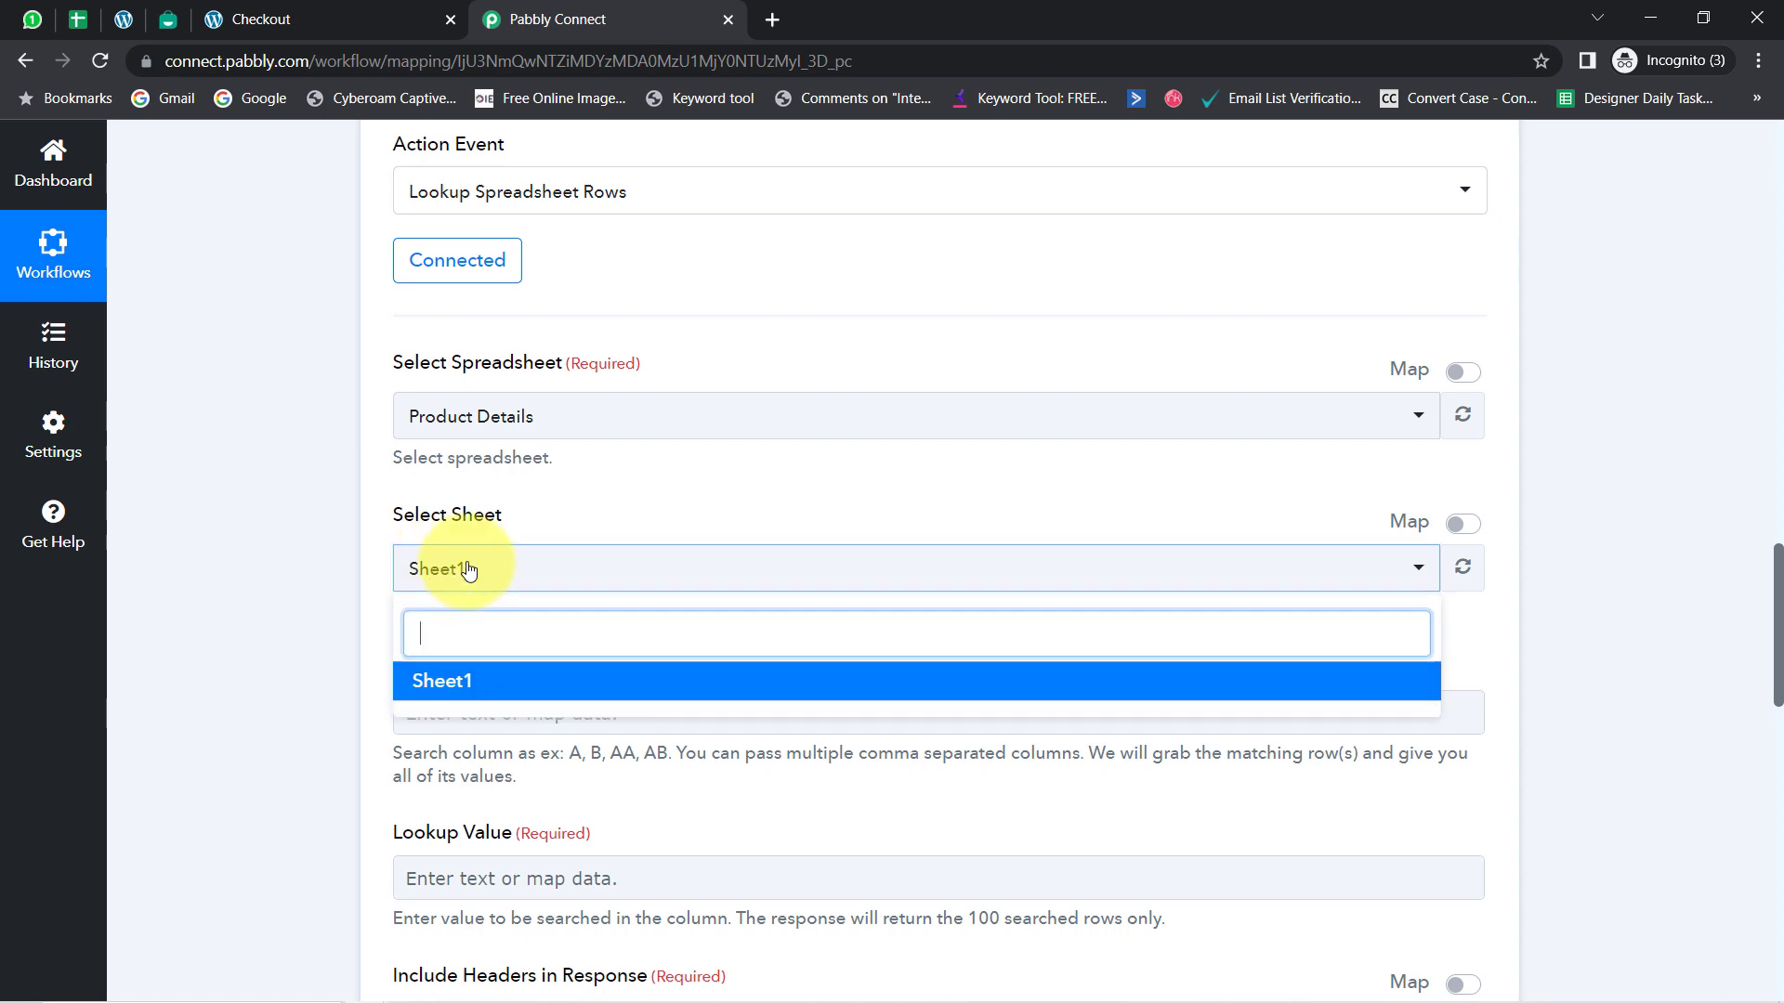
{"action": "left_click", "coordinate": [370, 515]}
{"action": "left_click", "coordinate": [67, 13]}
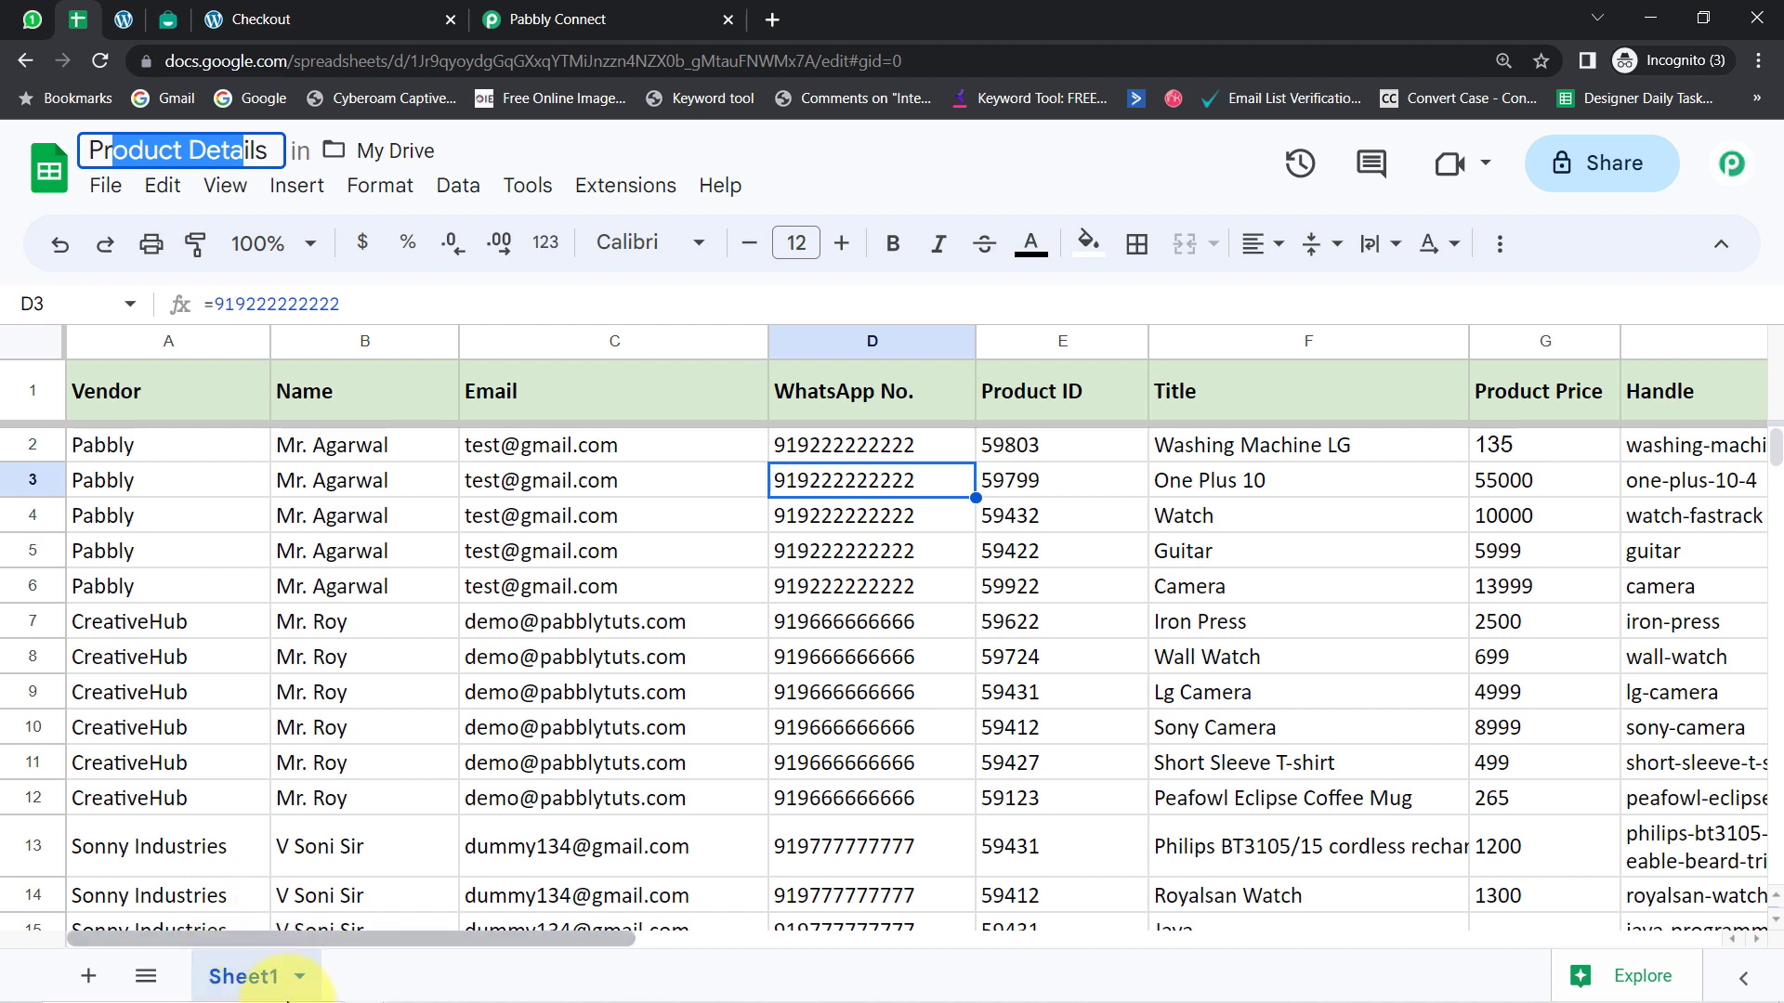
{"action": "left_click", "coordinate": [283, 533]}
{"action": "left_click", "coordinate": [649, 20]}
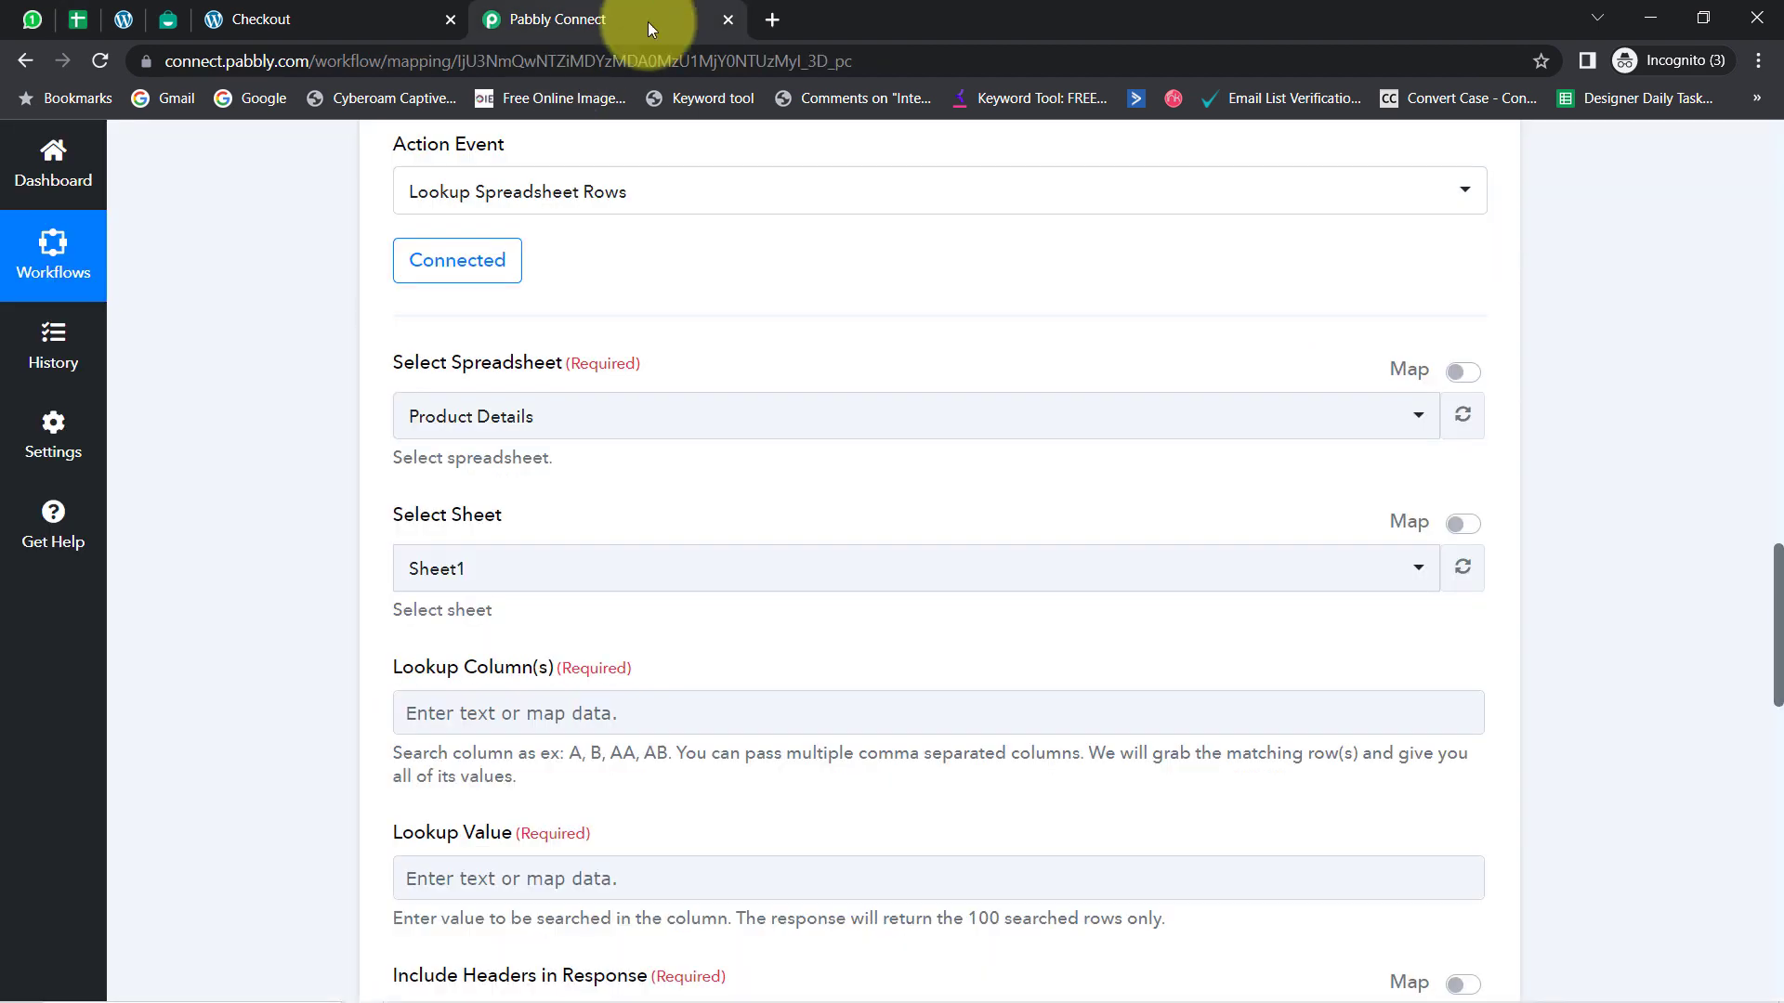
Review the Lookup Column(s) field, then search the captured WooCommerce webhook response for "one plus"
{"action": "scroll", "coordinate": [348, 609], "scroll_direction": "down", "scroll_amount": 2}
{"action": "scroll", "coordinate": [349, 617], "scroll_direction": "down", "scroll_amount": 1}
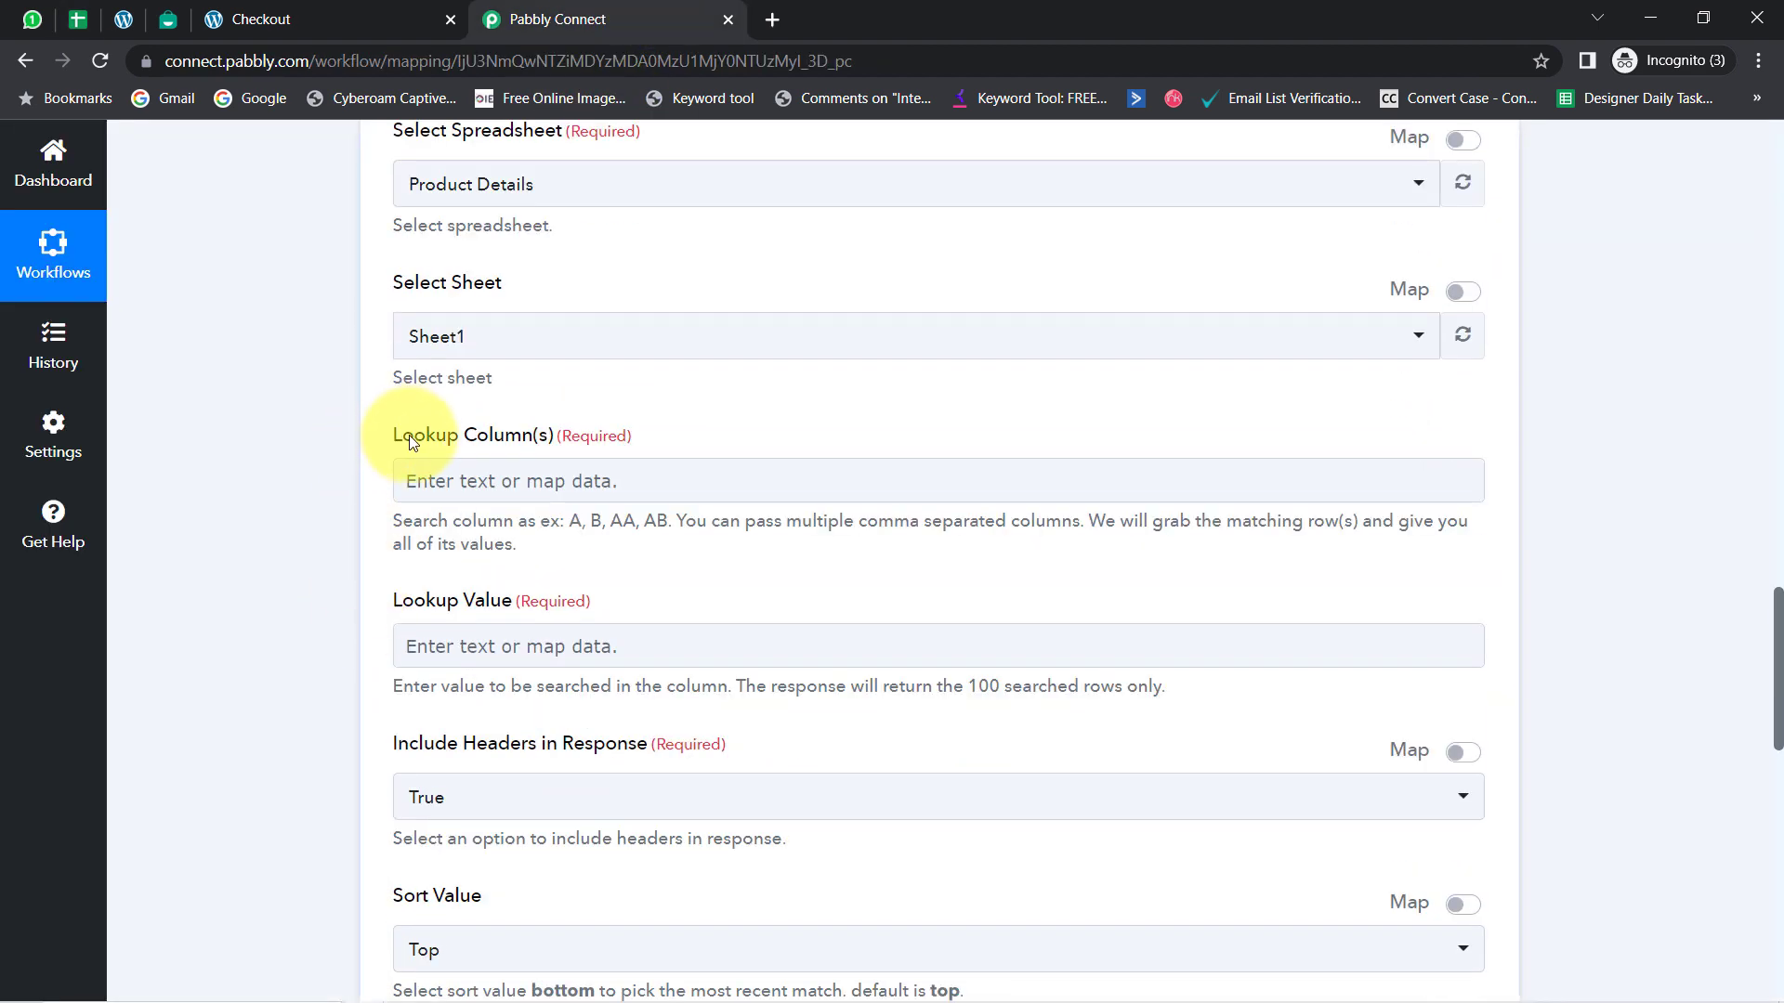
{"action": "left_click_drag", "start_coordinate": [406, 441], "coordinate": [457, 442]}
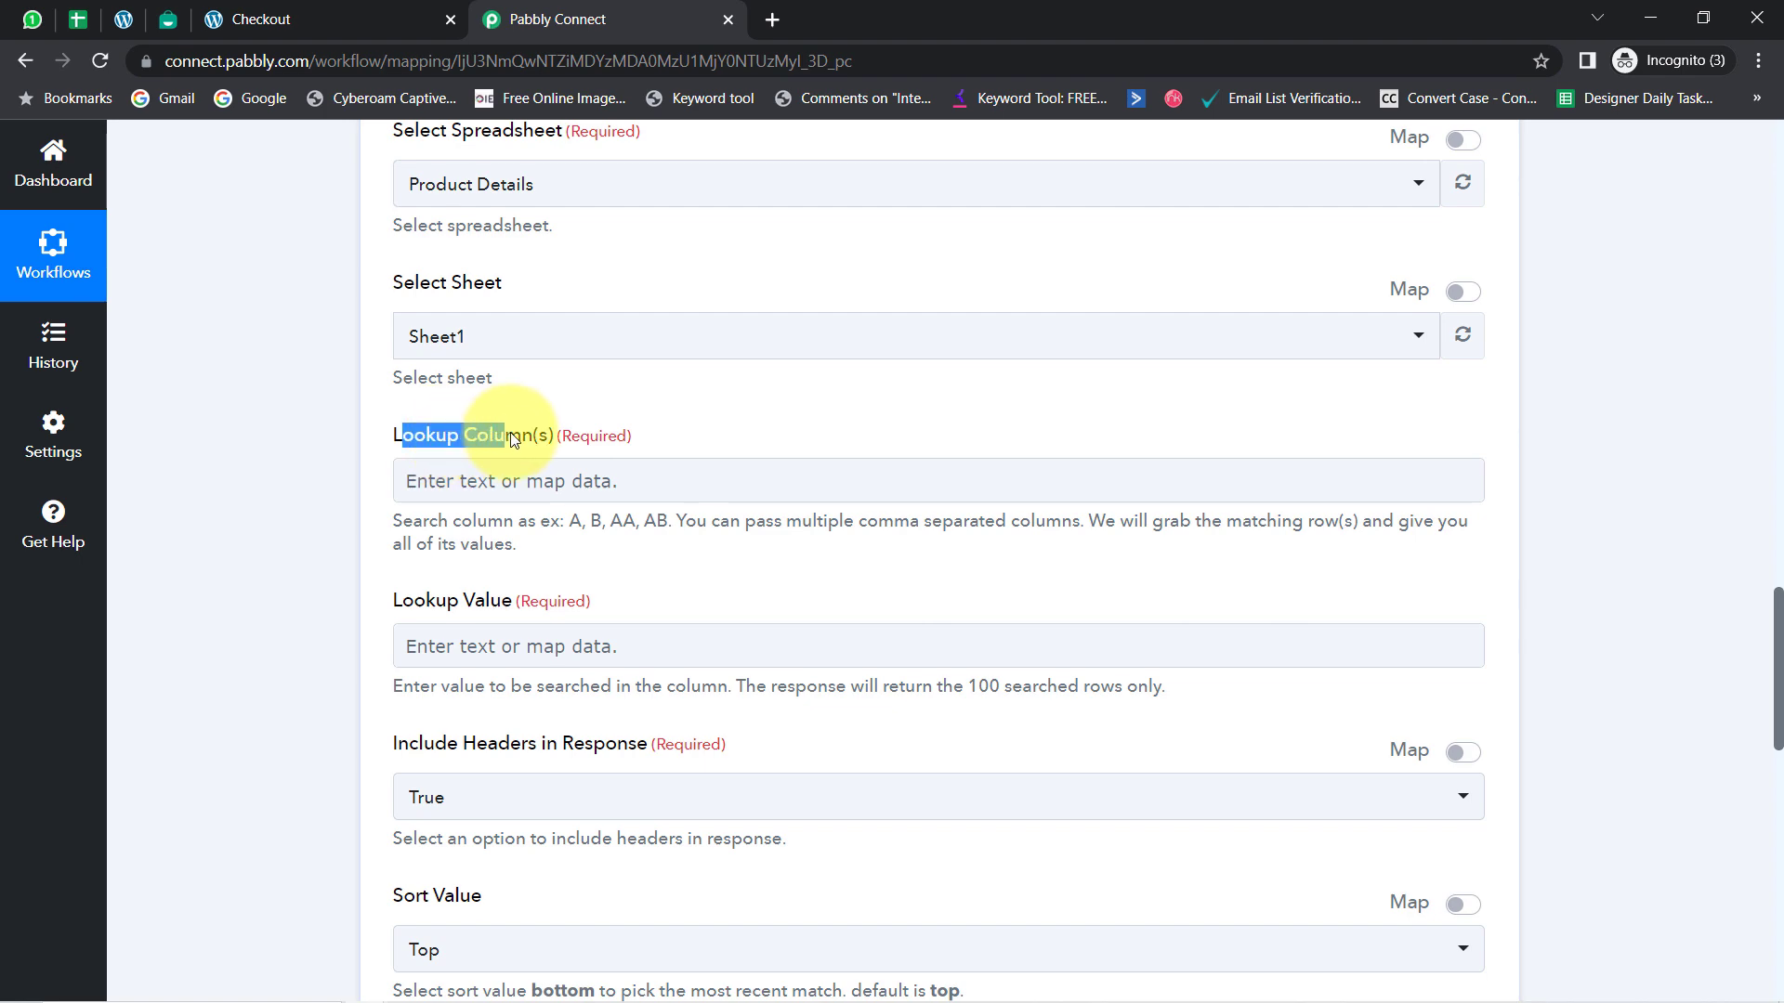
{"action": "scroll", "coordinate": [1752, 585], "scroll_direction": "up", "scroll_amount": 8}
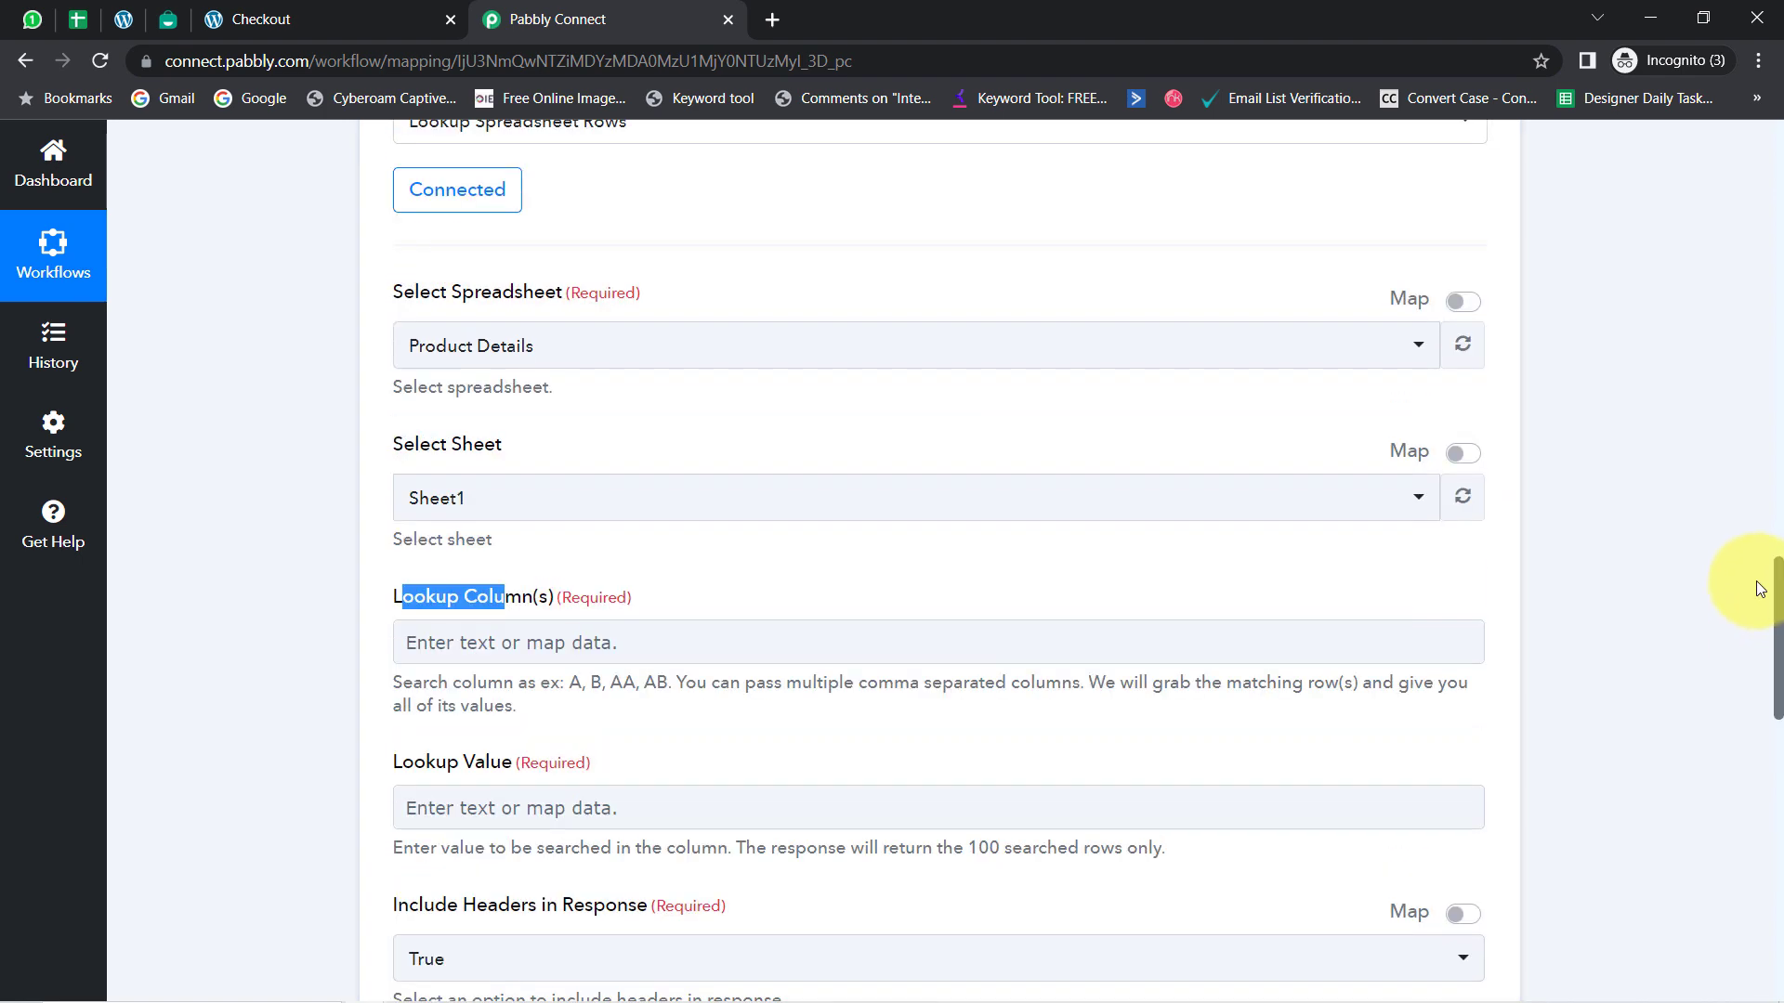
{"action": "scroll", "coordinate": [1726, 483], "scroll_direction": "up", "scroll_amount": 7}
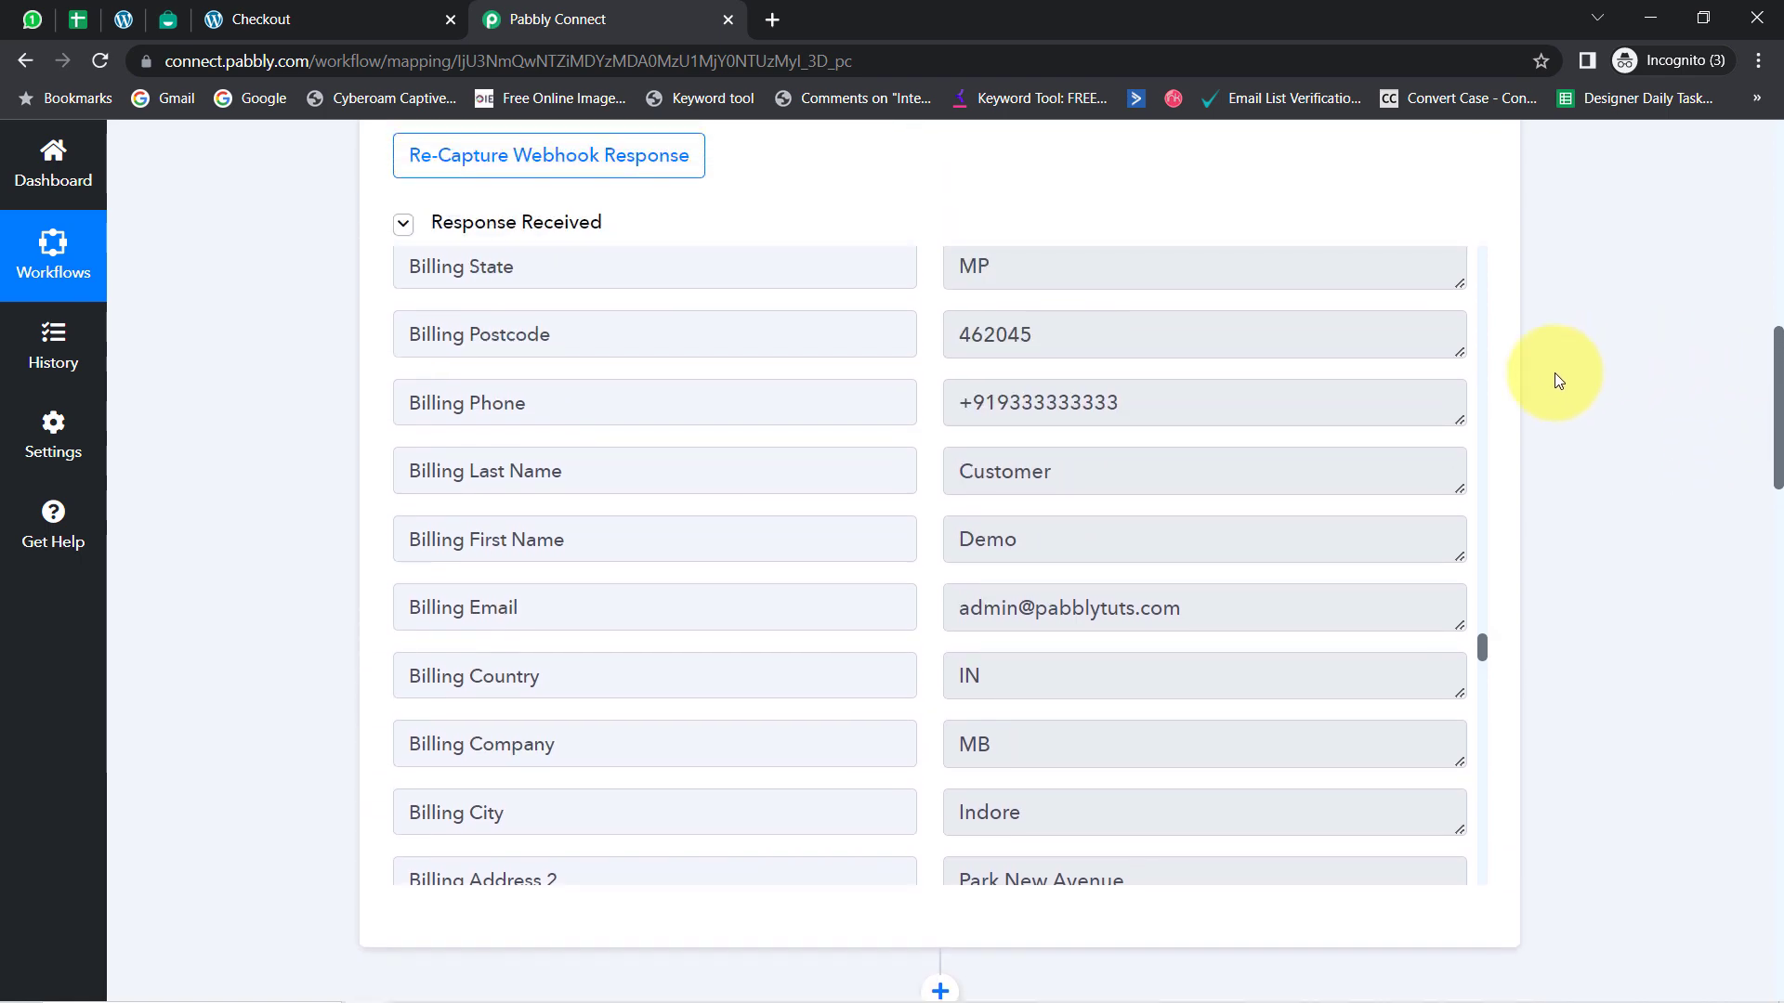
{"action": "mouse_move", "coordinate": [1484, 651]}
{"action": "left_mouse_down"}
{"action": "mouse_move", "coordinate": [1484, 597]}
{"action": "mouse_move", "coordinate": [1479, 650]}
{"action": "left_mouse_up"}
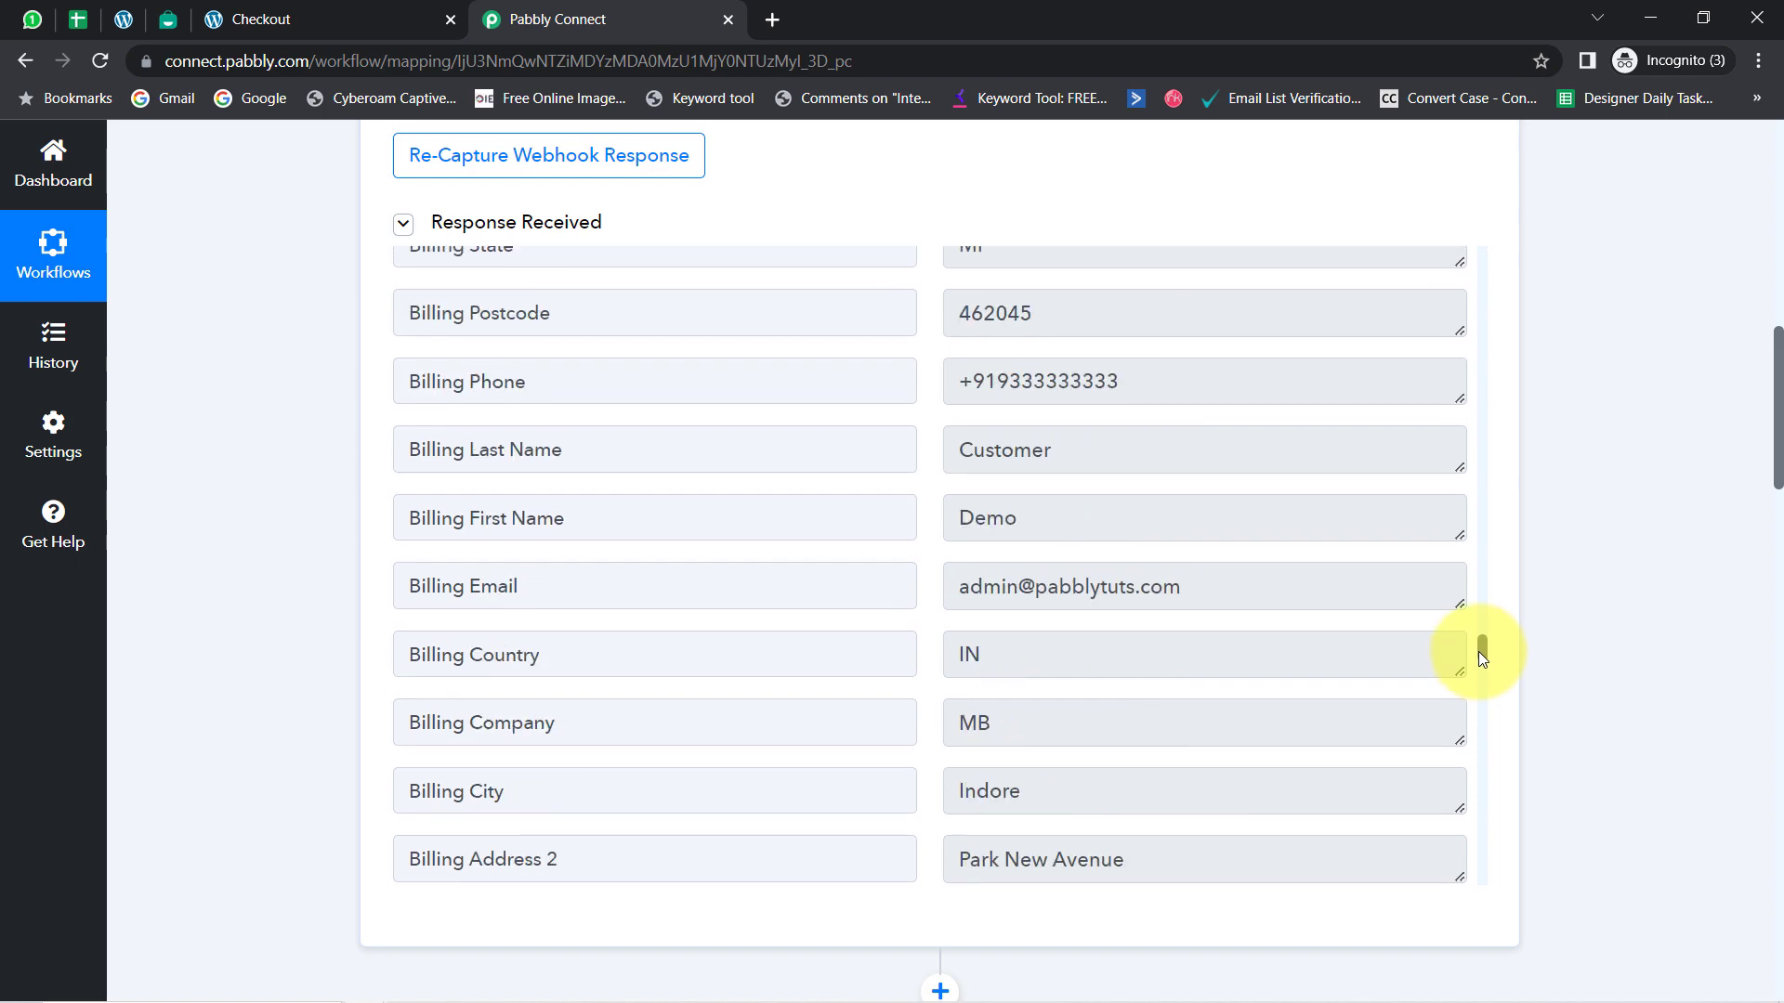
{"action": "key", "text": "ctrl+f"}
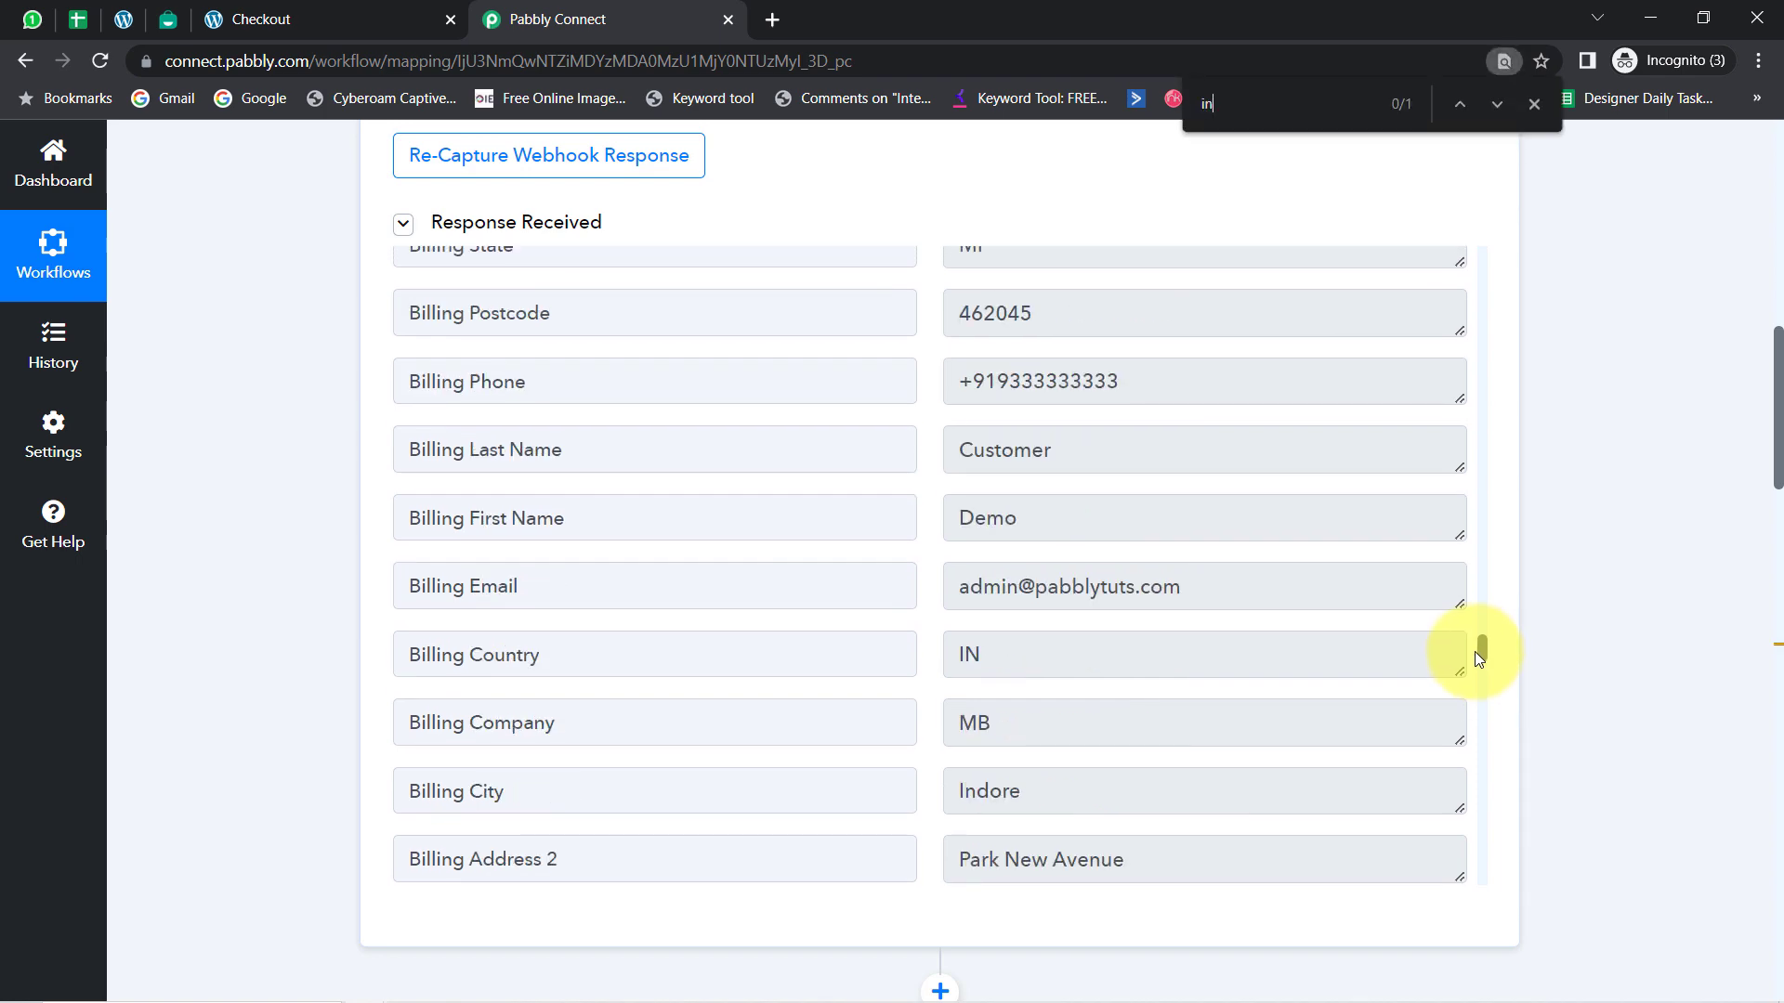
{"action": "type", "text": "in"}
{"action": "key", "text": "BackSpace"}
{"action": "key", "text": "BackSpace"}
{"action": "type", "text": "one plus"}
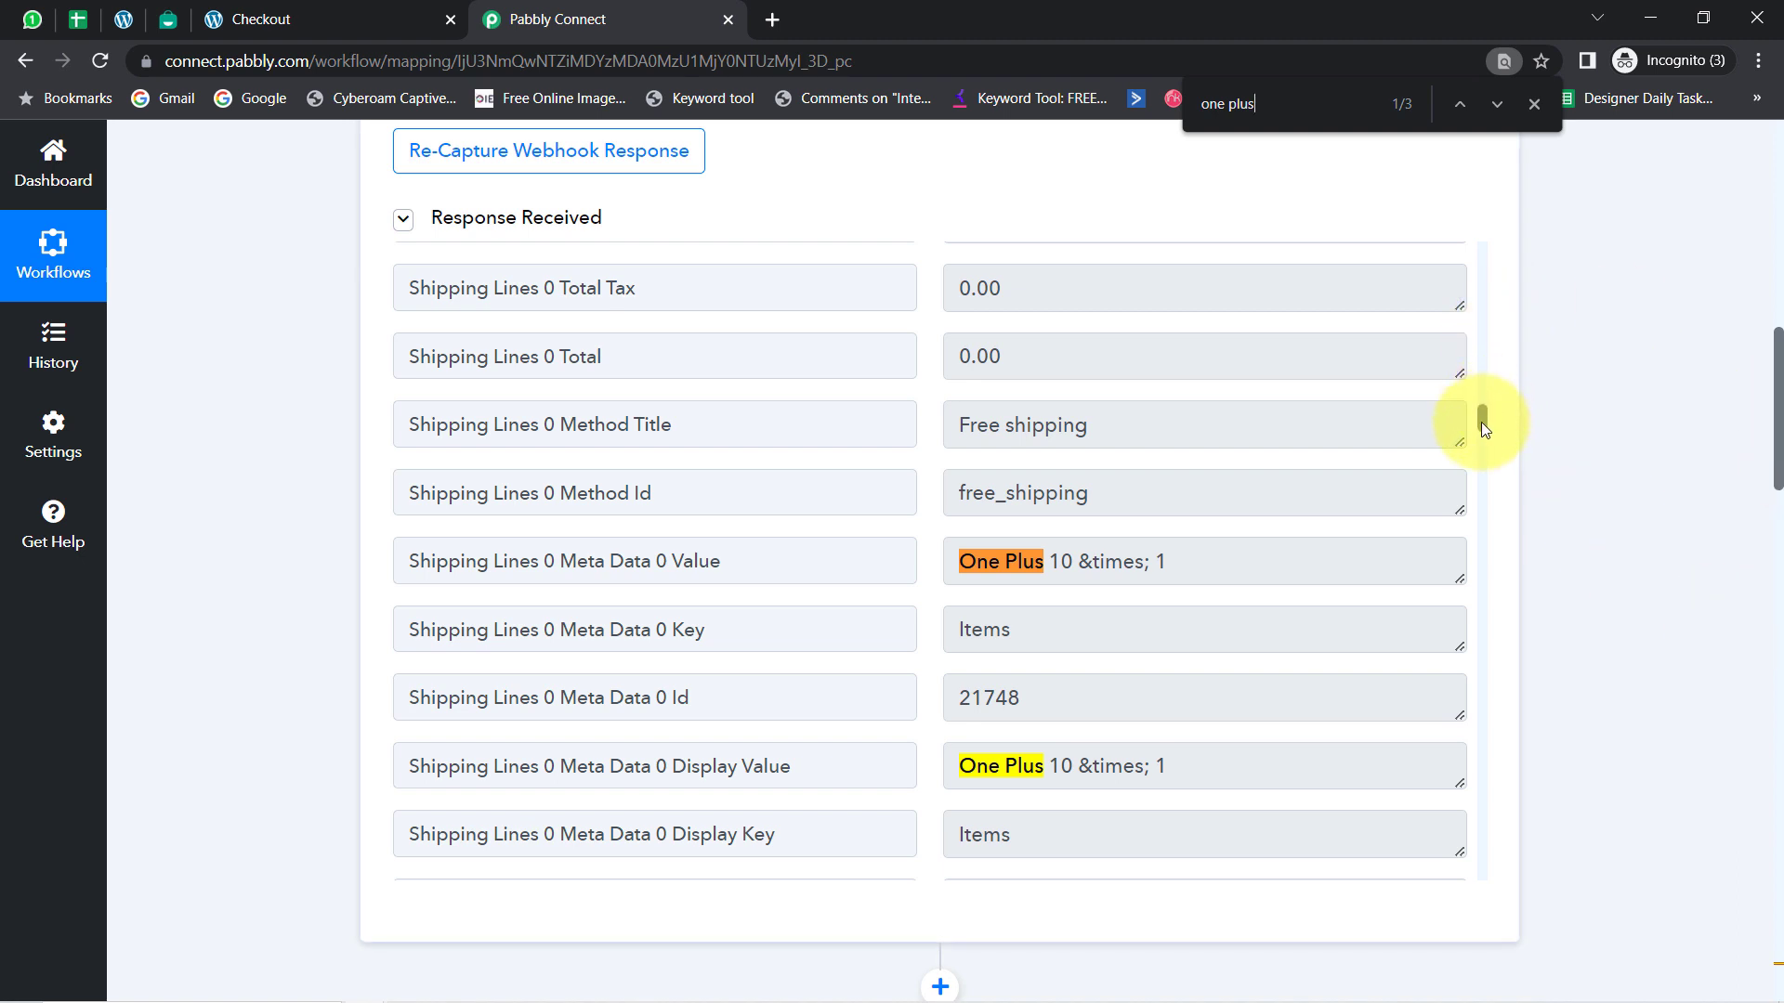
Search the captured WooCommerce webhook response for "product id" and select the Line Items 0 Product Id value
{"action": "left_click_drag", "start_coordinate": [1481, 422], "coordinate": [1479, 428]}
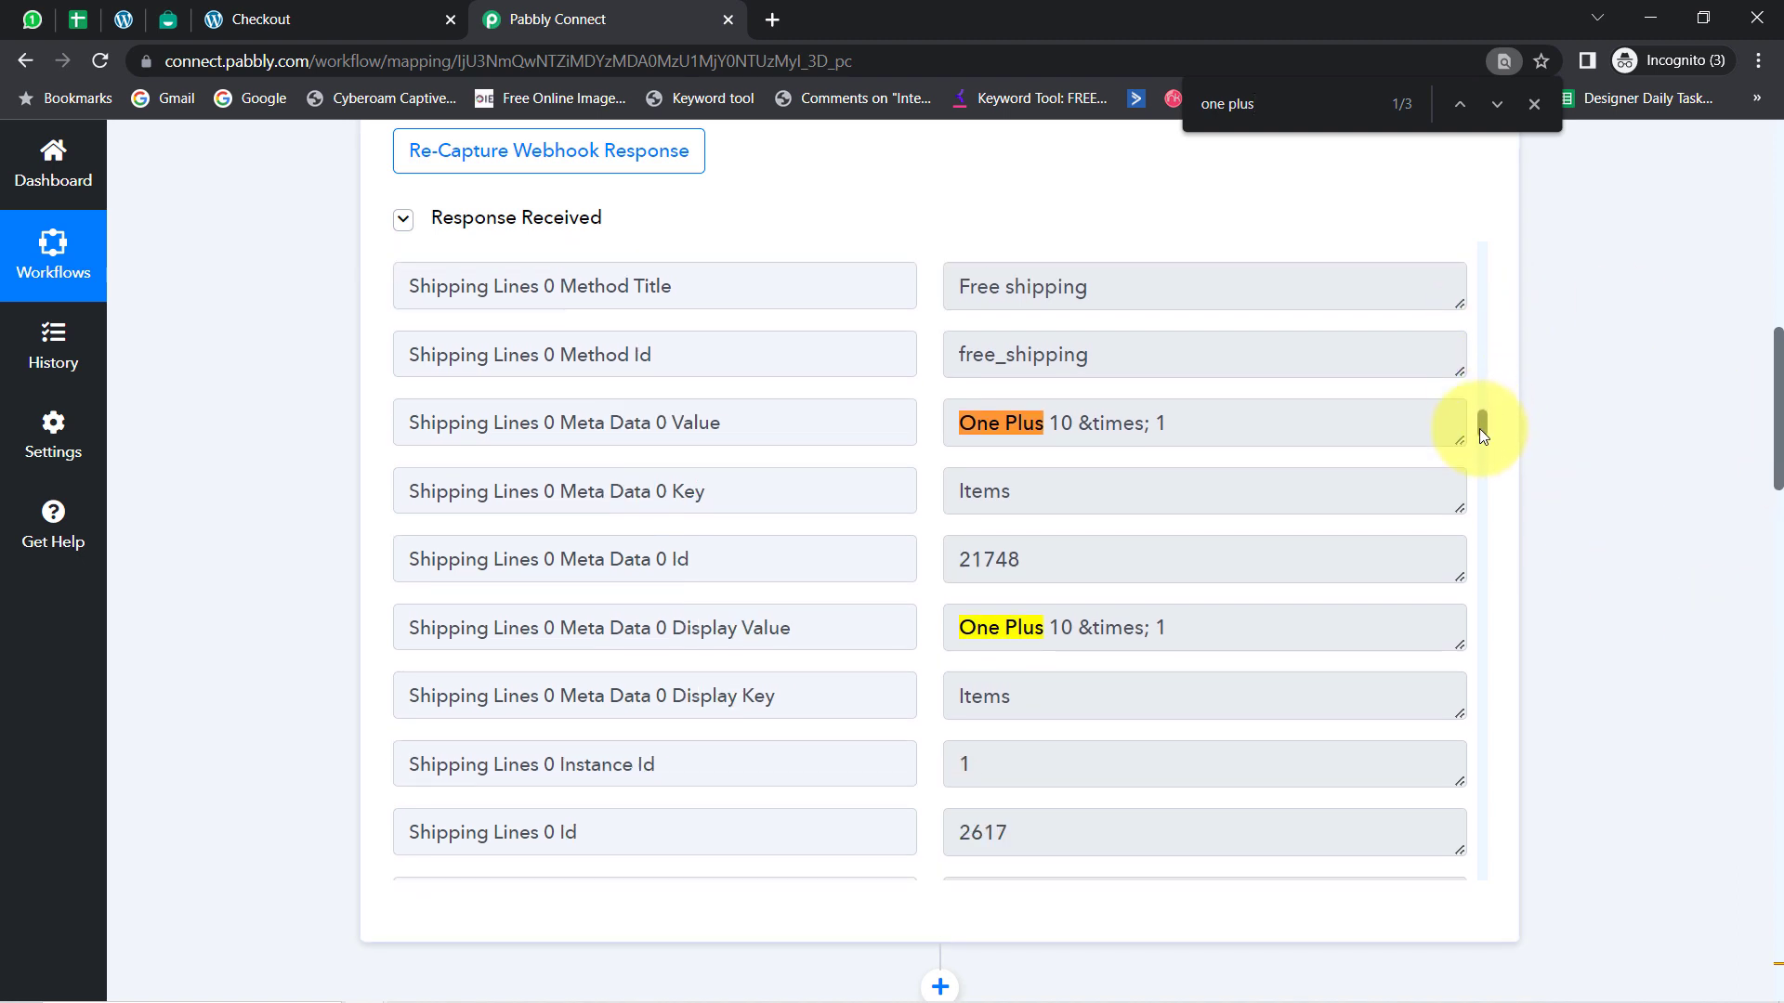
{"action": "type", "text": "roduct id"}
{"action": "left_click", "coordinate": [1085, 566]}
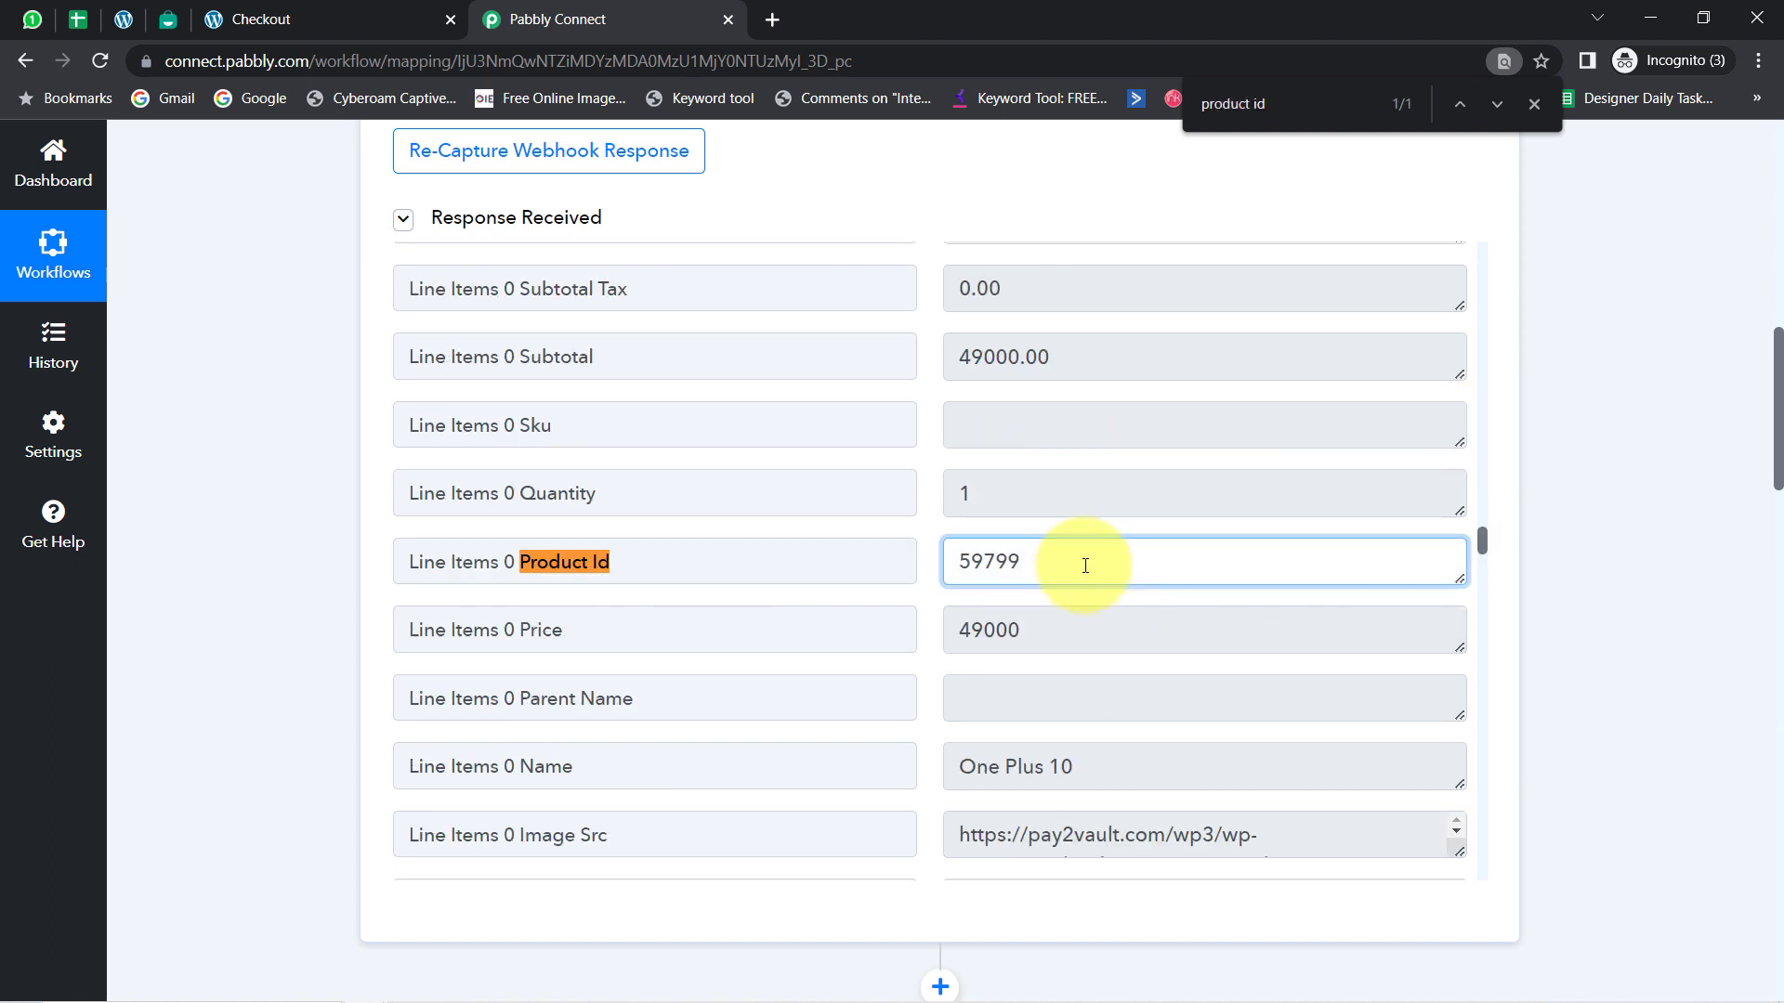
{"action": "double_click", "coordinate": [1021, 555]}
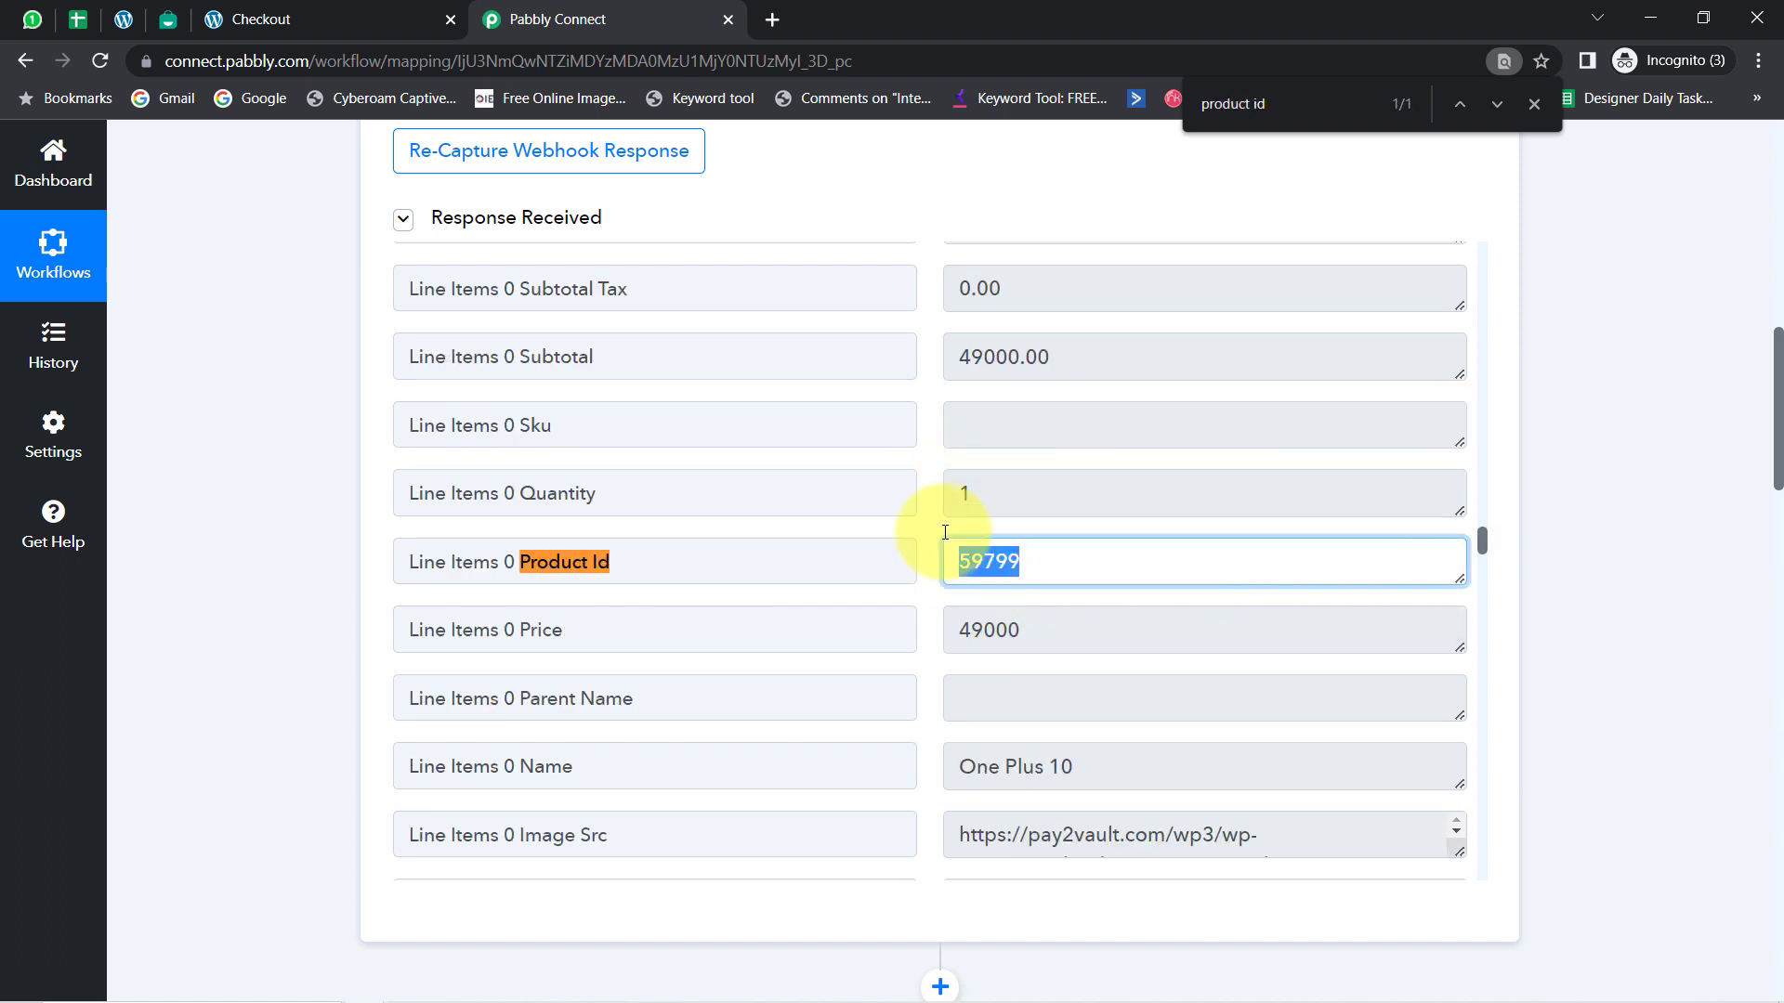
Compare the webhook's Line Items 0 Product Id with the Product ID and Title columns of the Product Details spreadsheet, then return to the workflow
{"action": "left_click", "coordinate": [78, 20]}
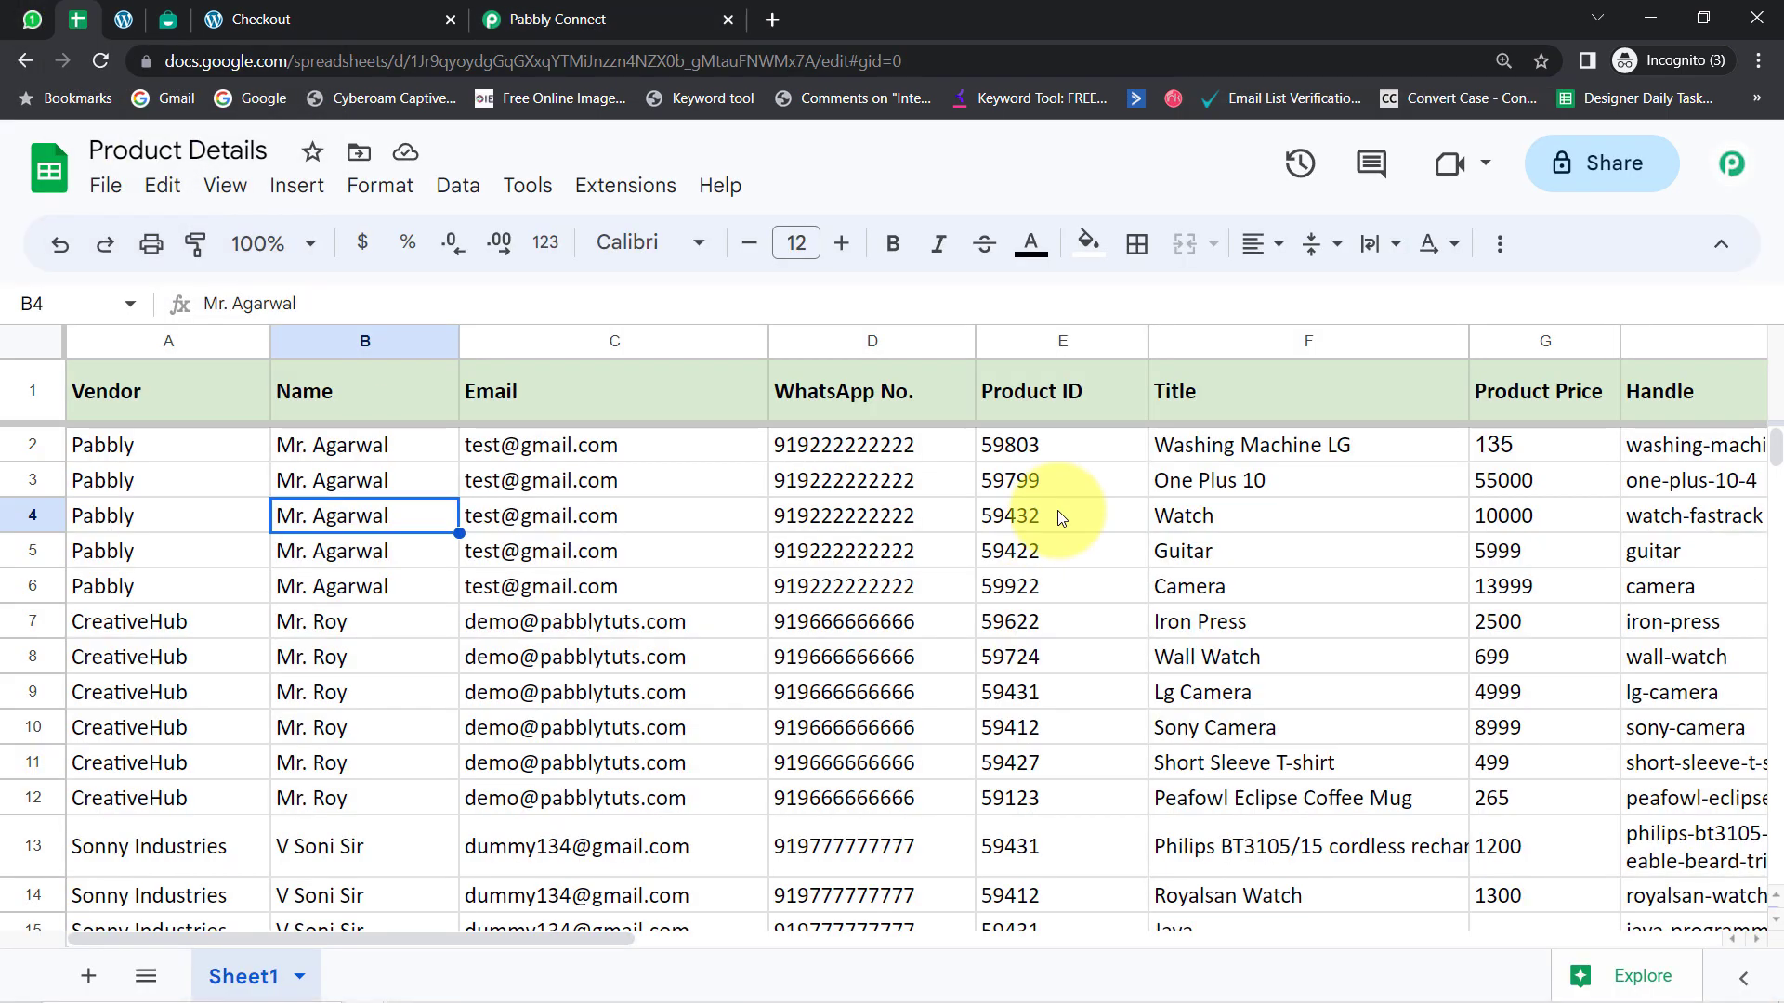
{"action": "left_click", "coordinate": [868, 586]}
{"action": "left_click", "coordinate": [1050, 342]}
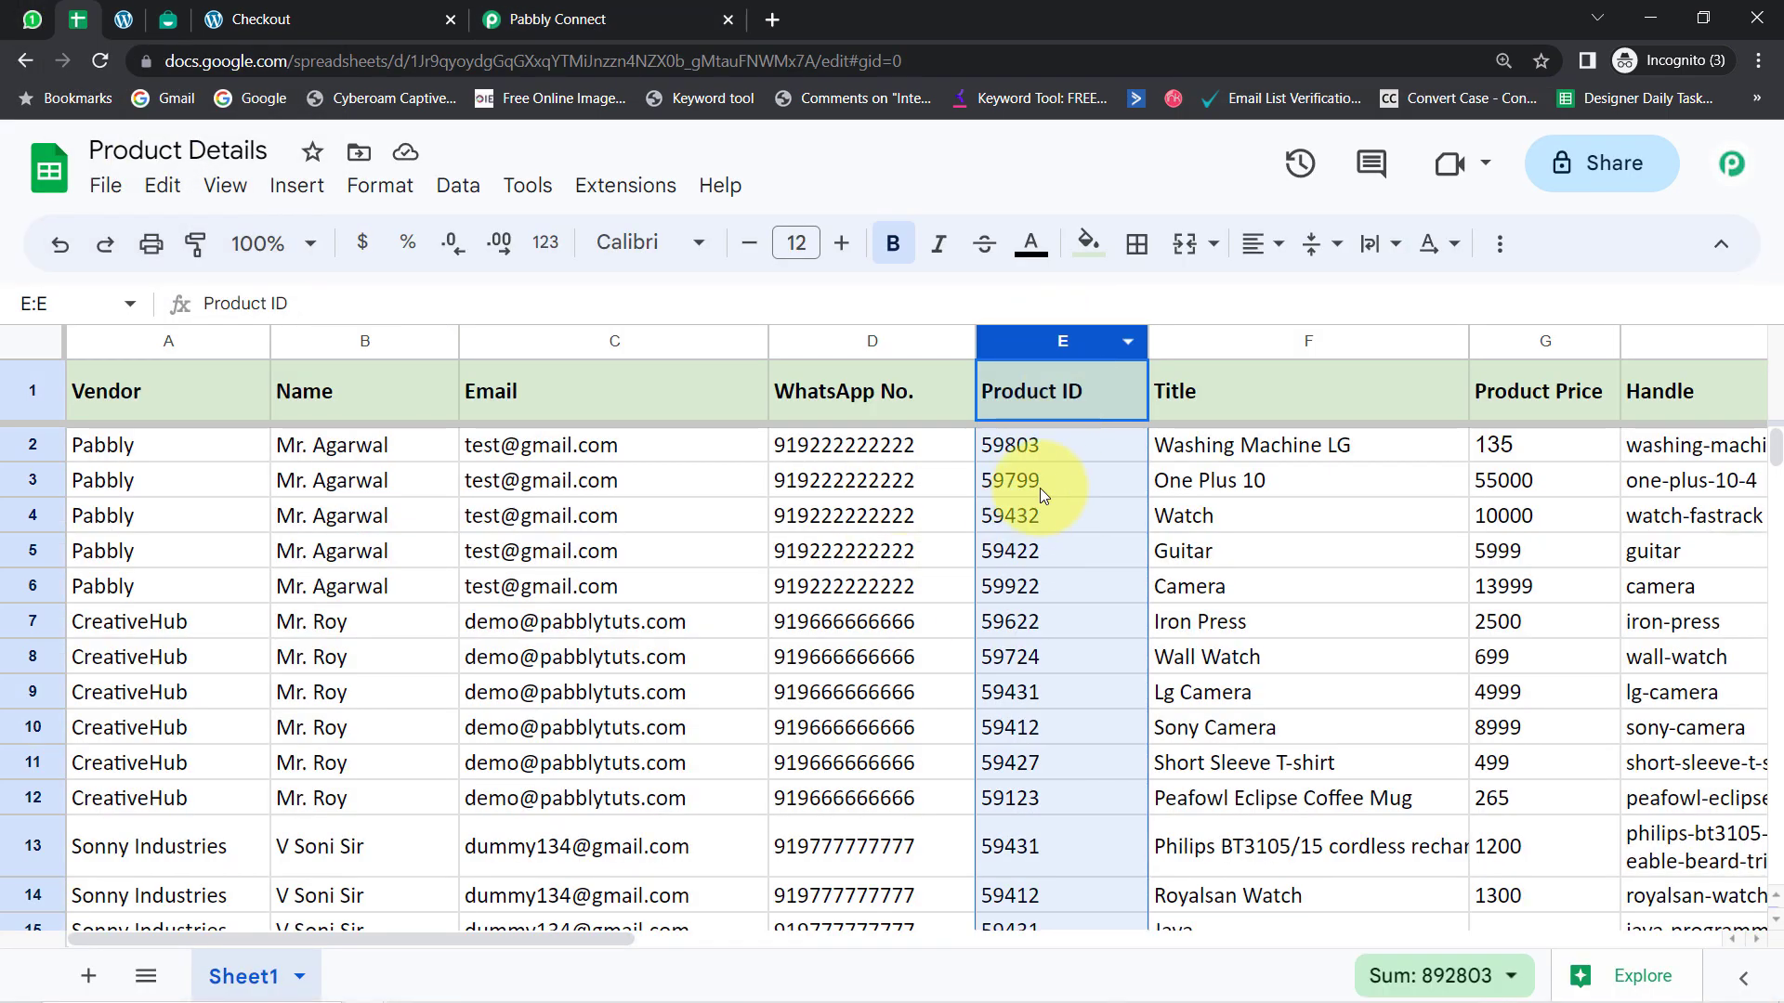
{"action": "left_click", "coordinate": [1202, 340]}
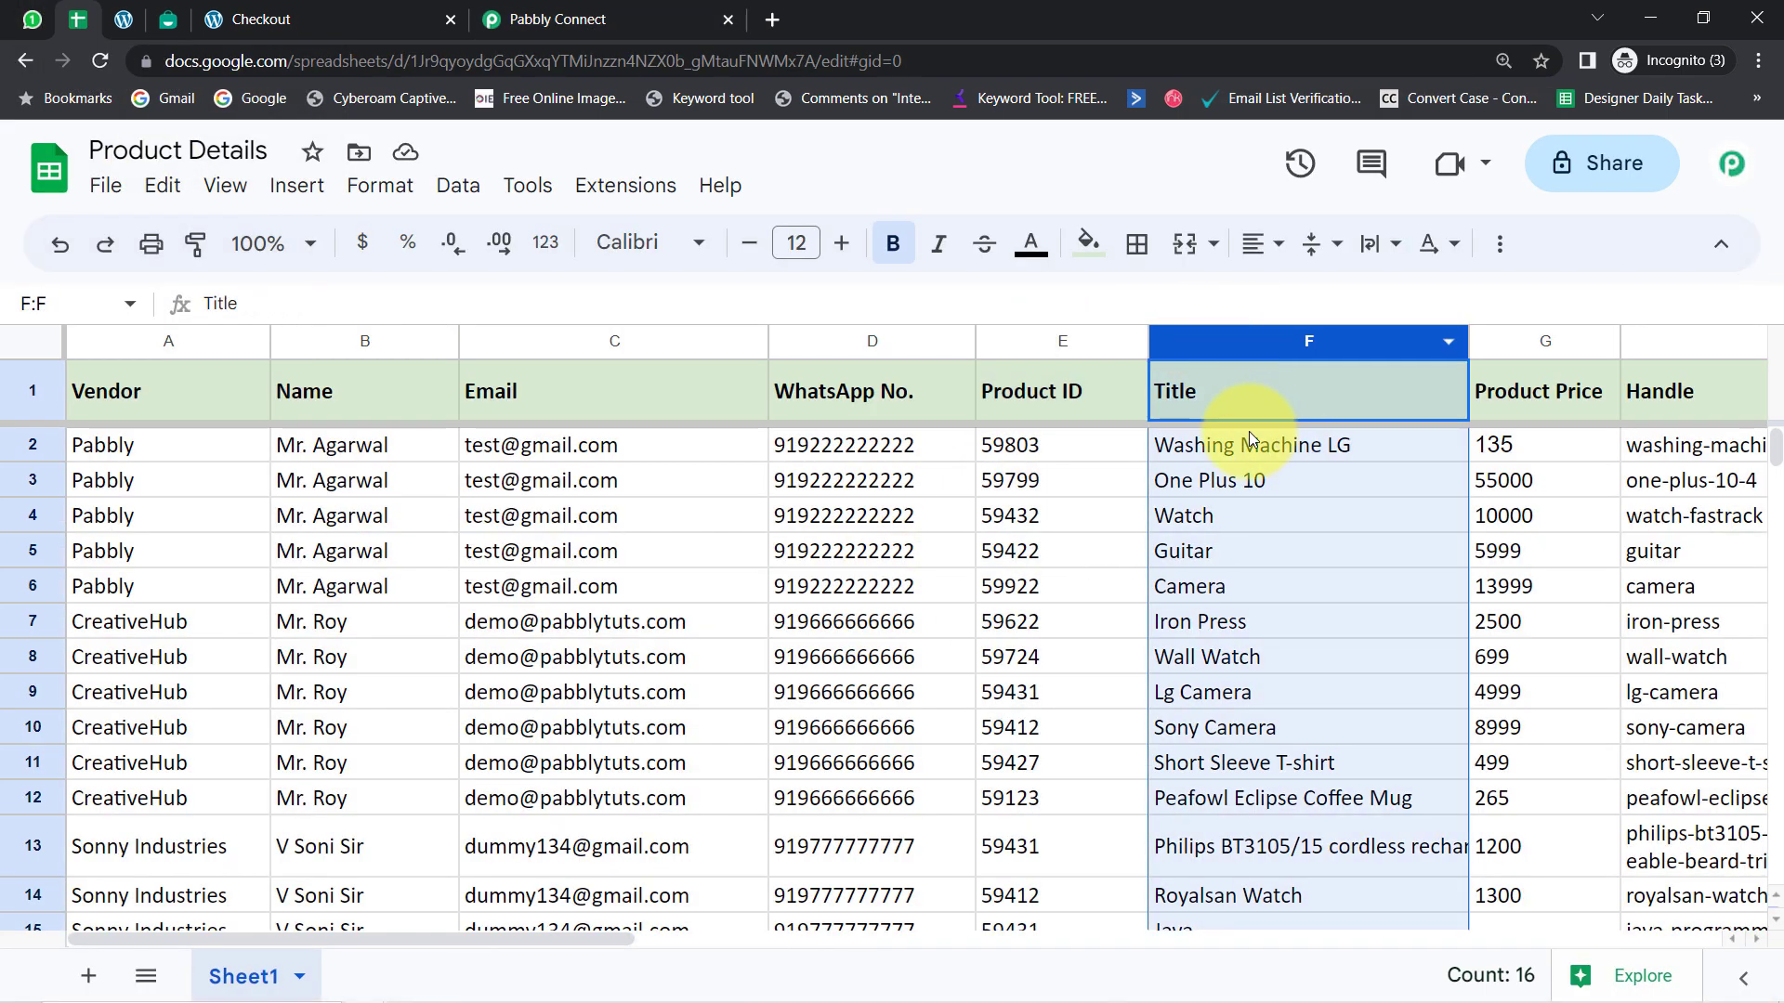
{"action": "left_click", "coordinate": [997, 487]}
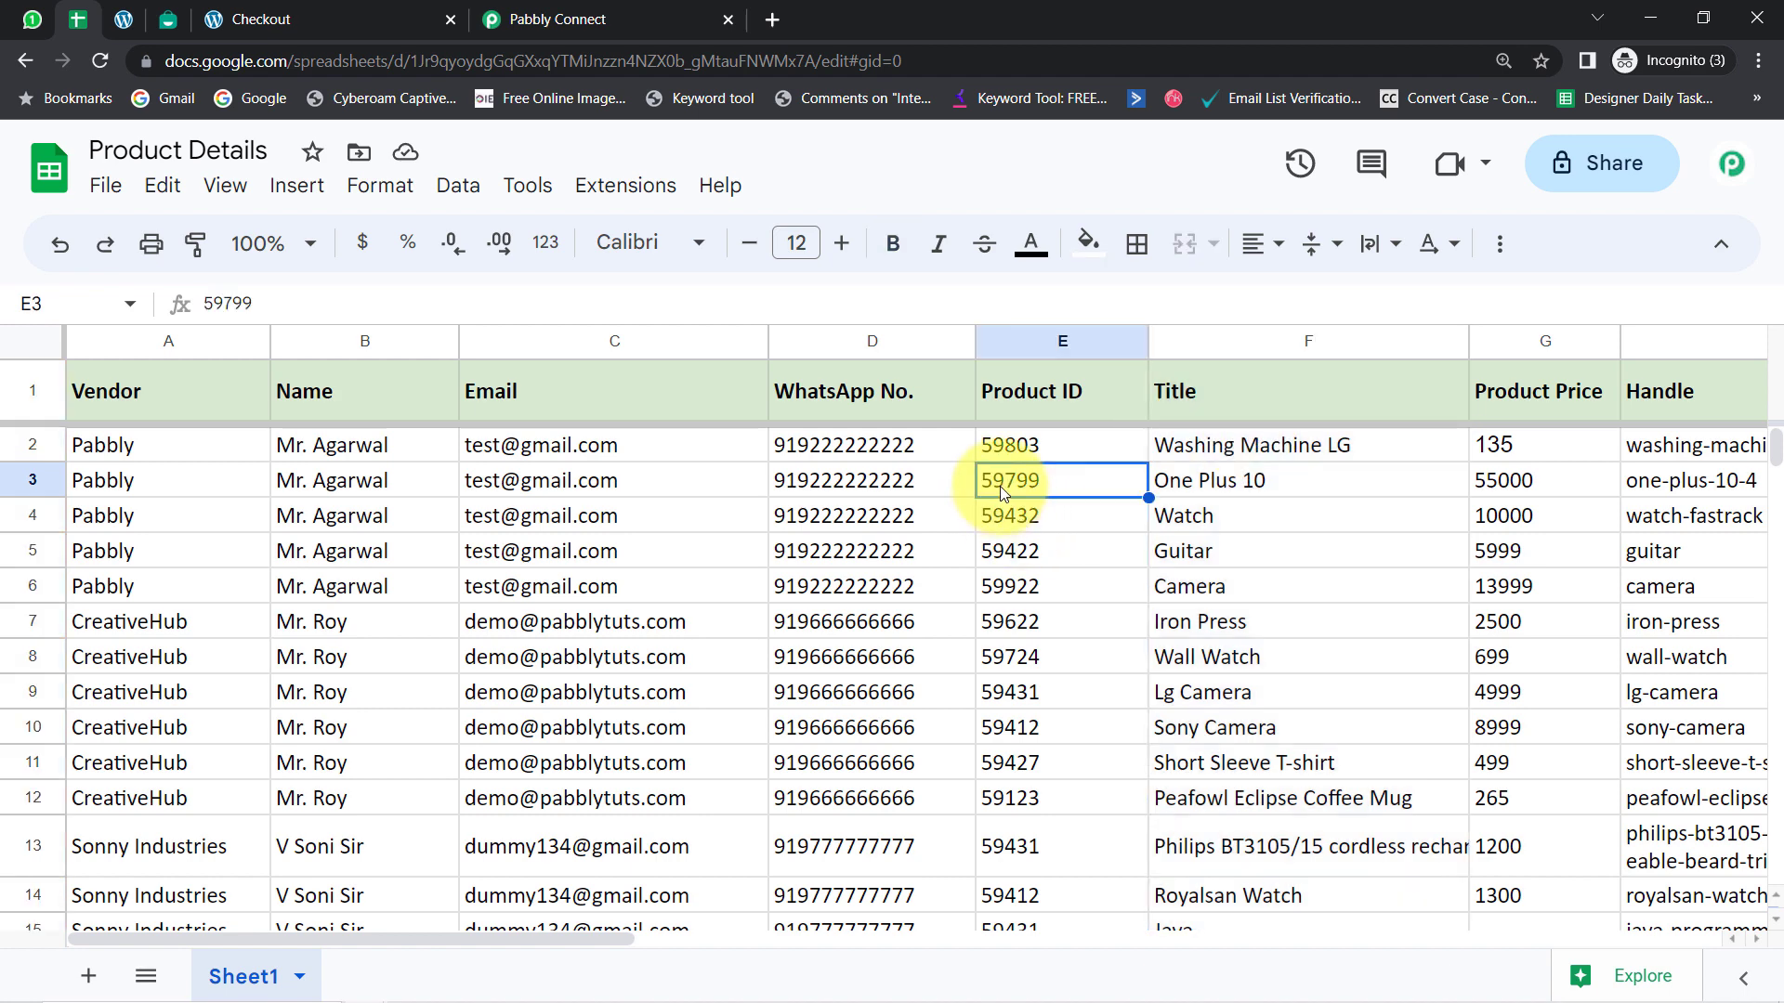
{"action": "left_click", "coordinate": [847, 481]}
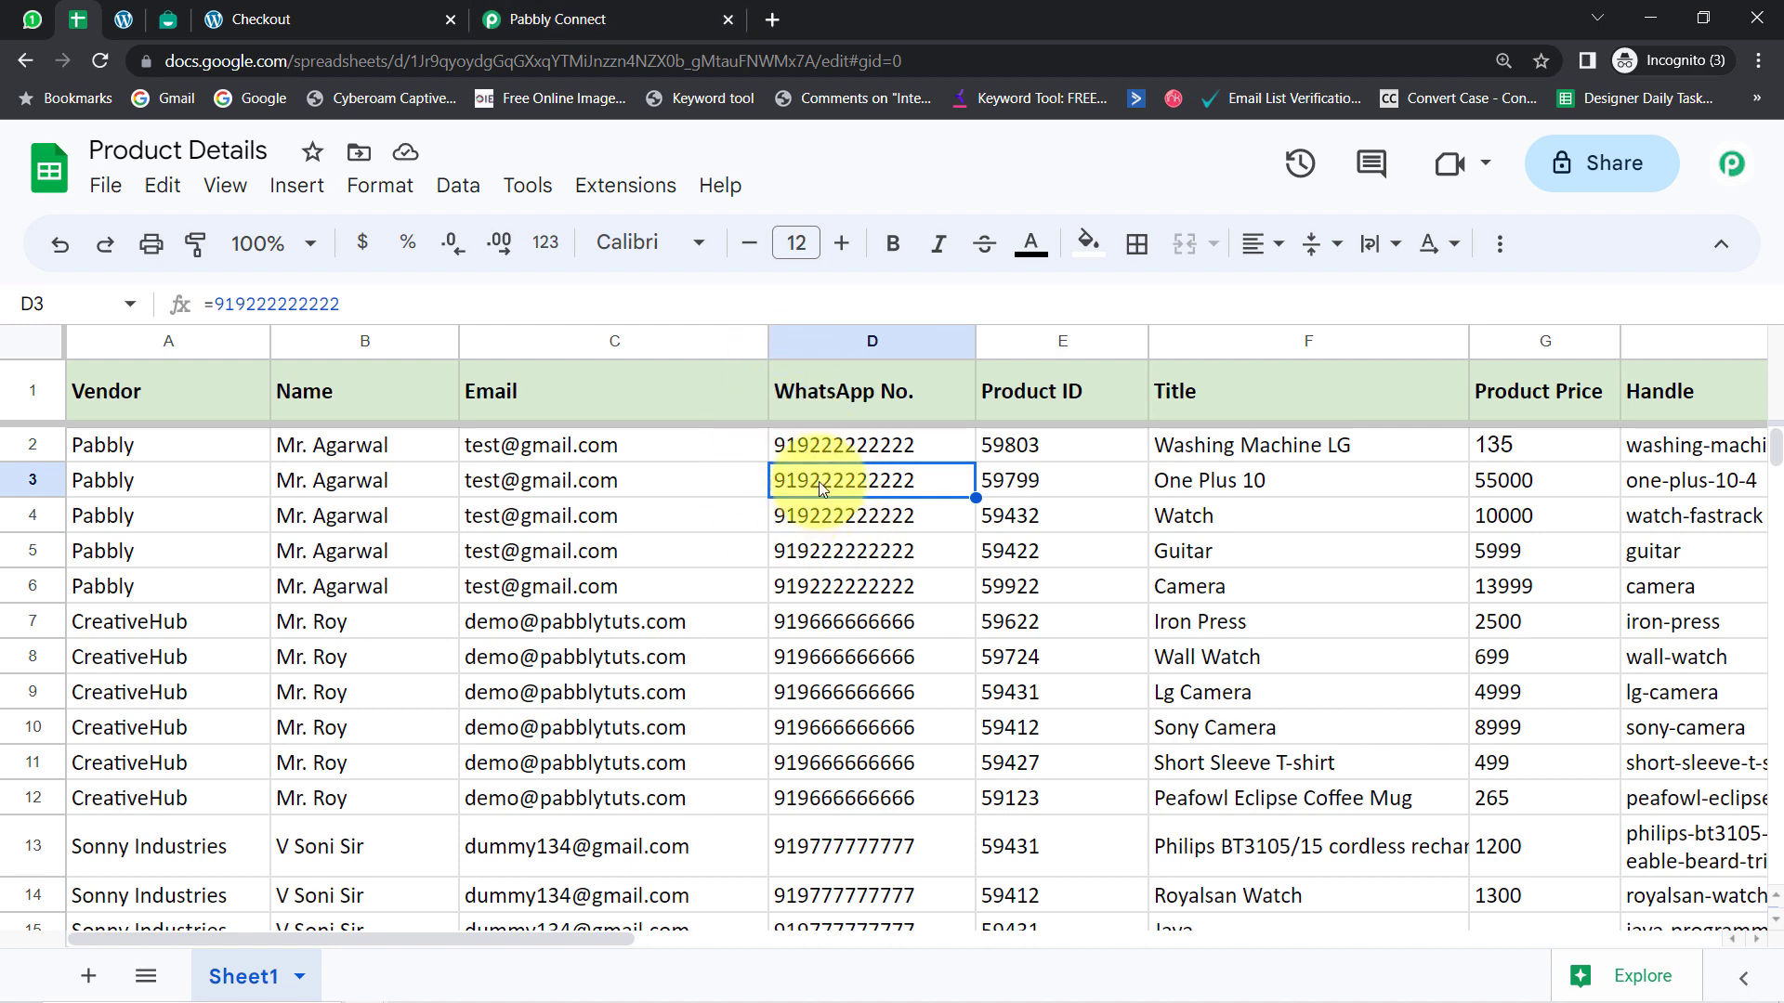
{"action": "left_click", "coordinate": [506, 18]}
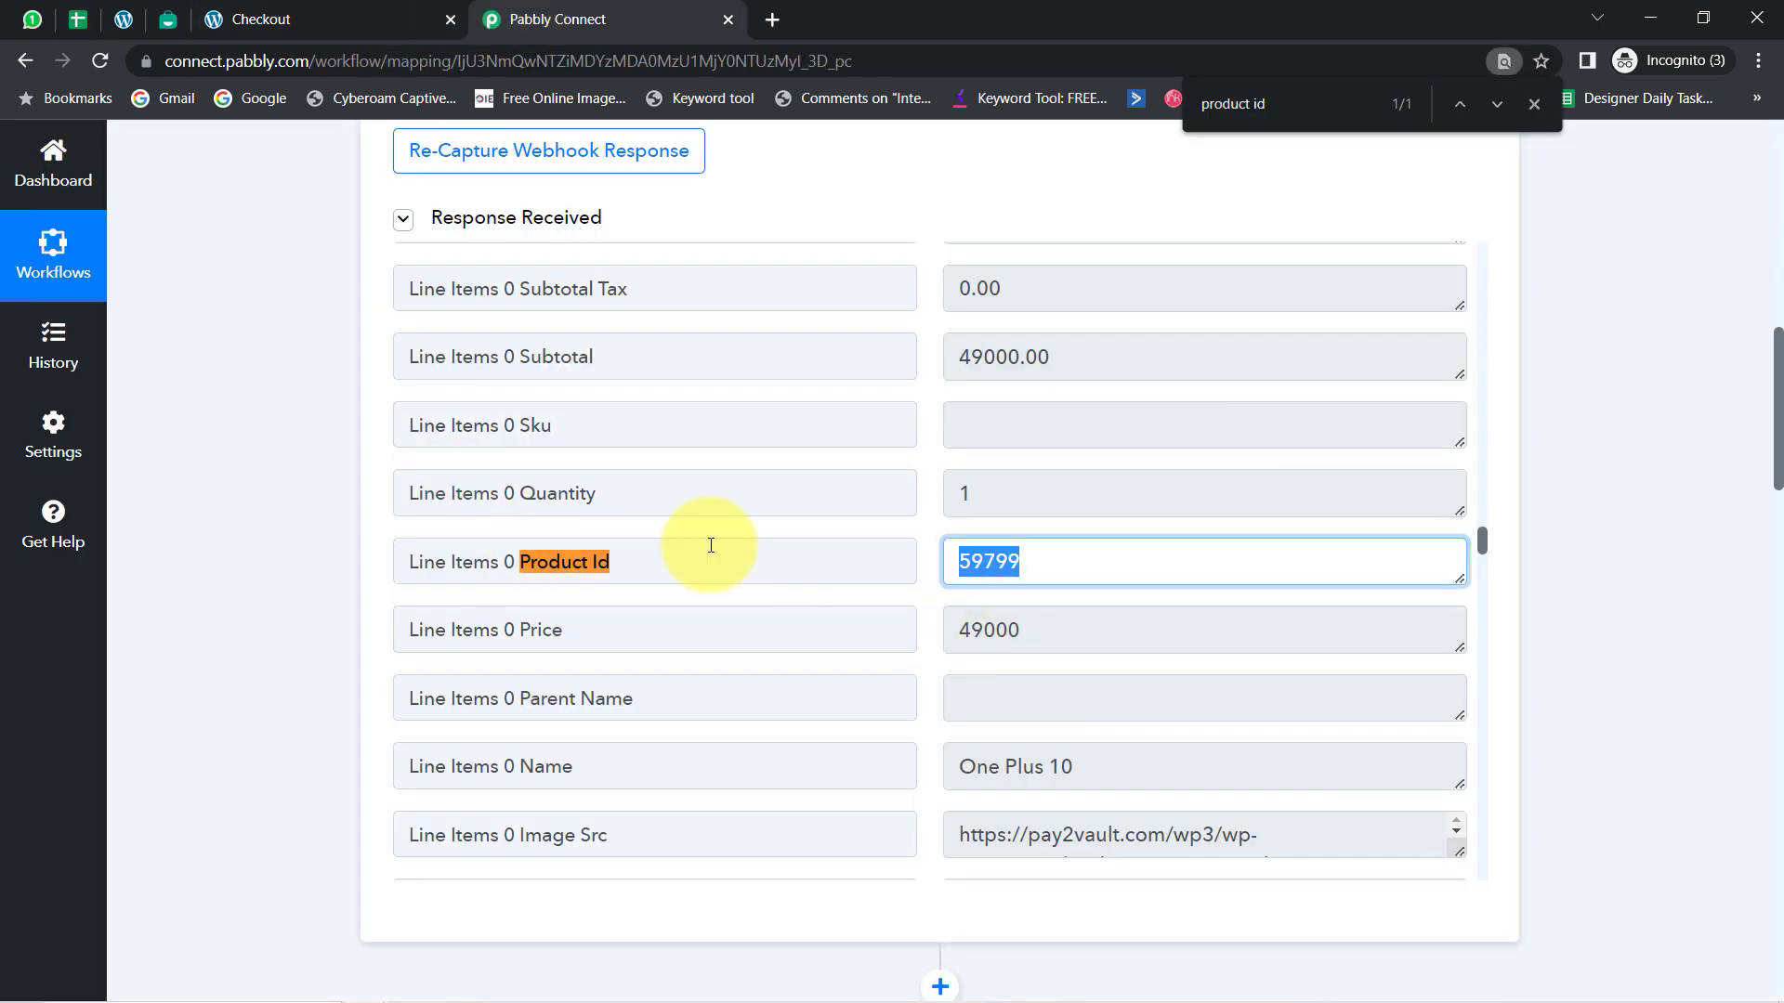
{"action": "left_click", "coordinate": [1011, 564]}
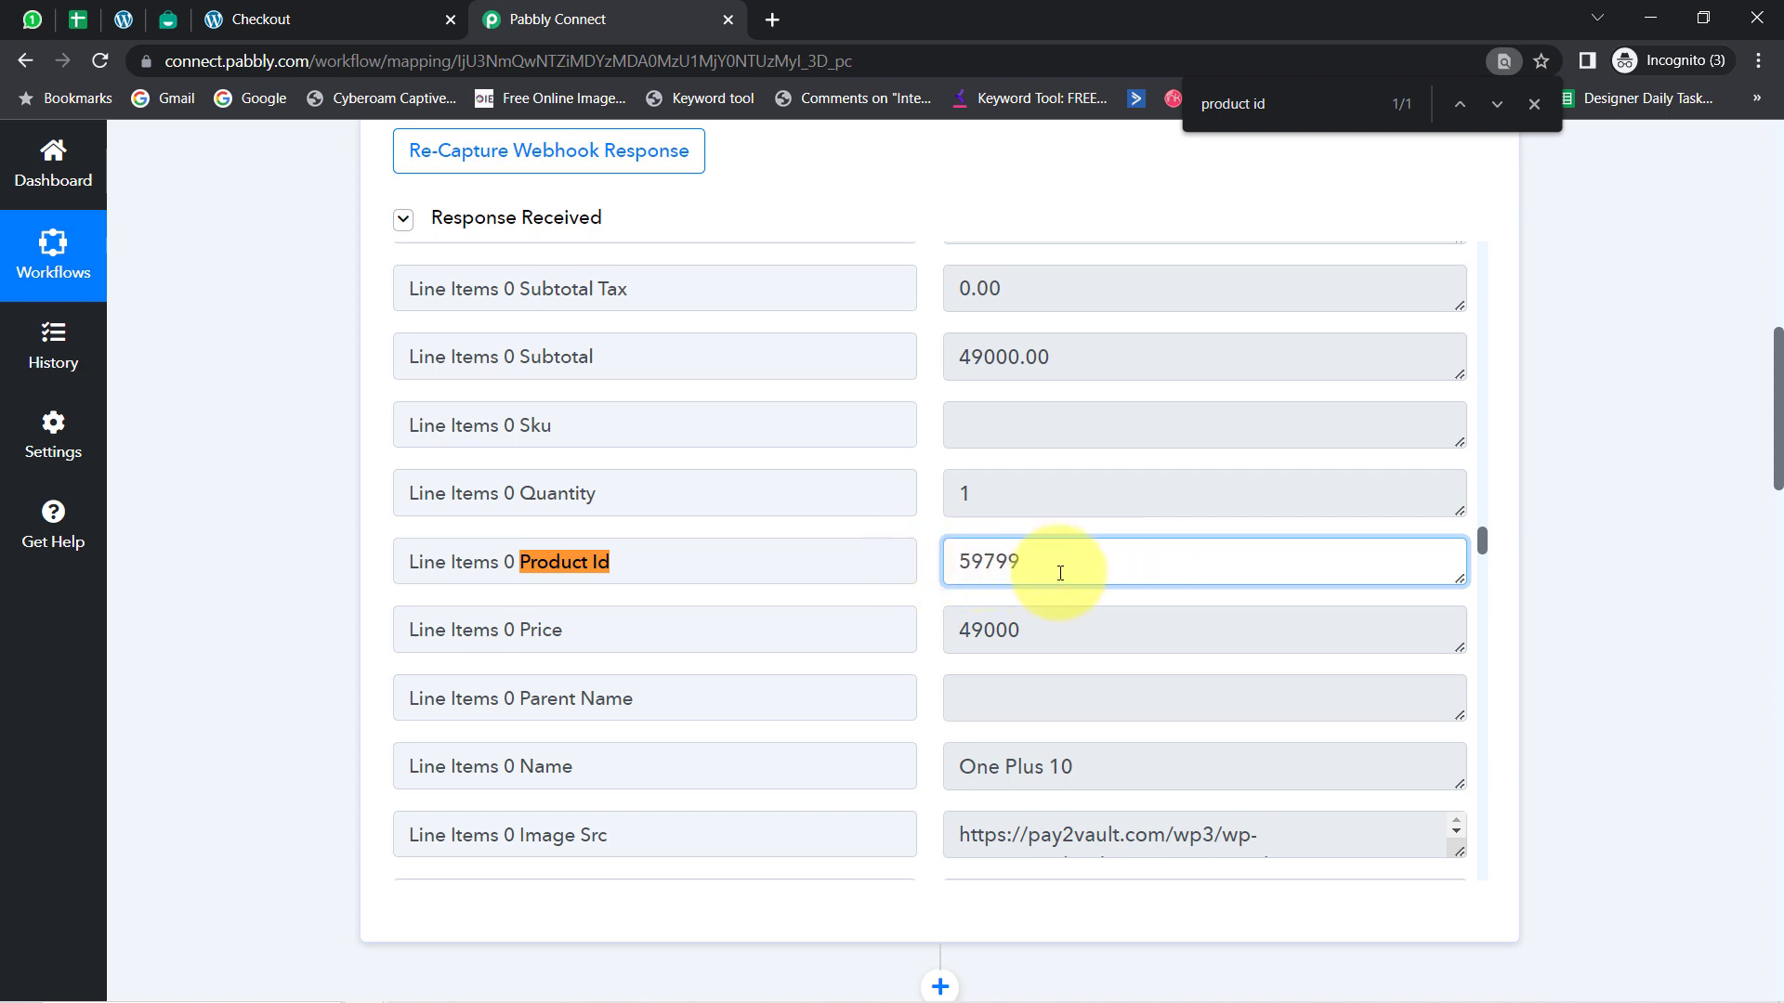
Check the Product ID column's letter in the Product Details spreadsheet and set the lookup's Lookup Column(s) to E
{"action": "left_click_drag", "start_coordinate": [1779, 404], "coordinate": [1748, 683]}
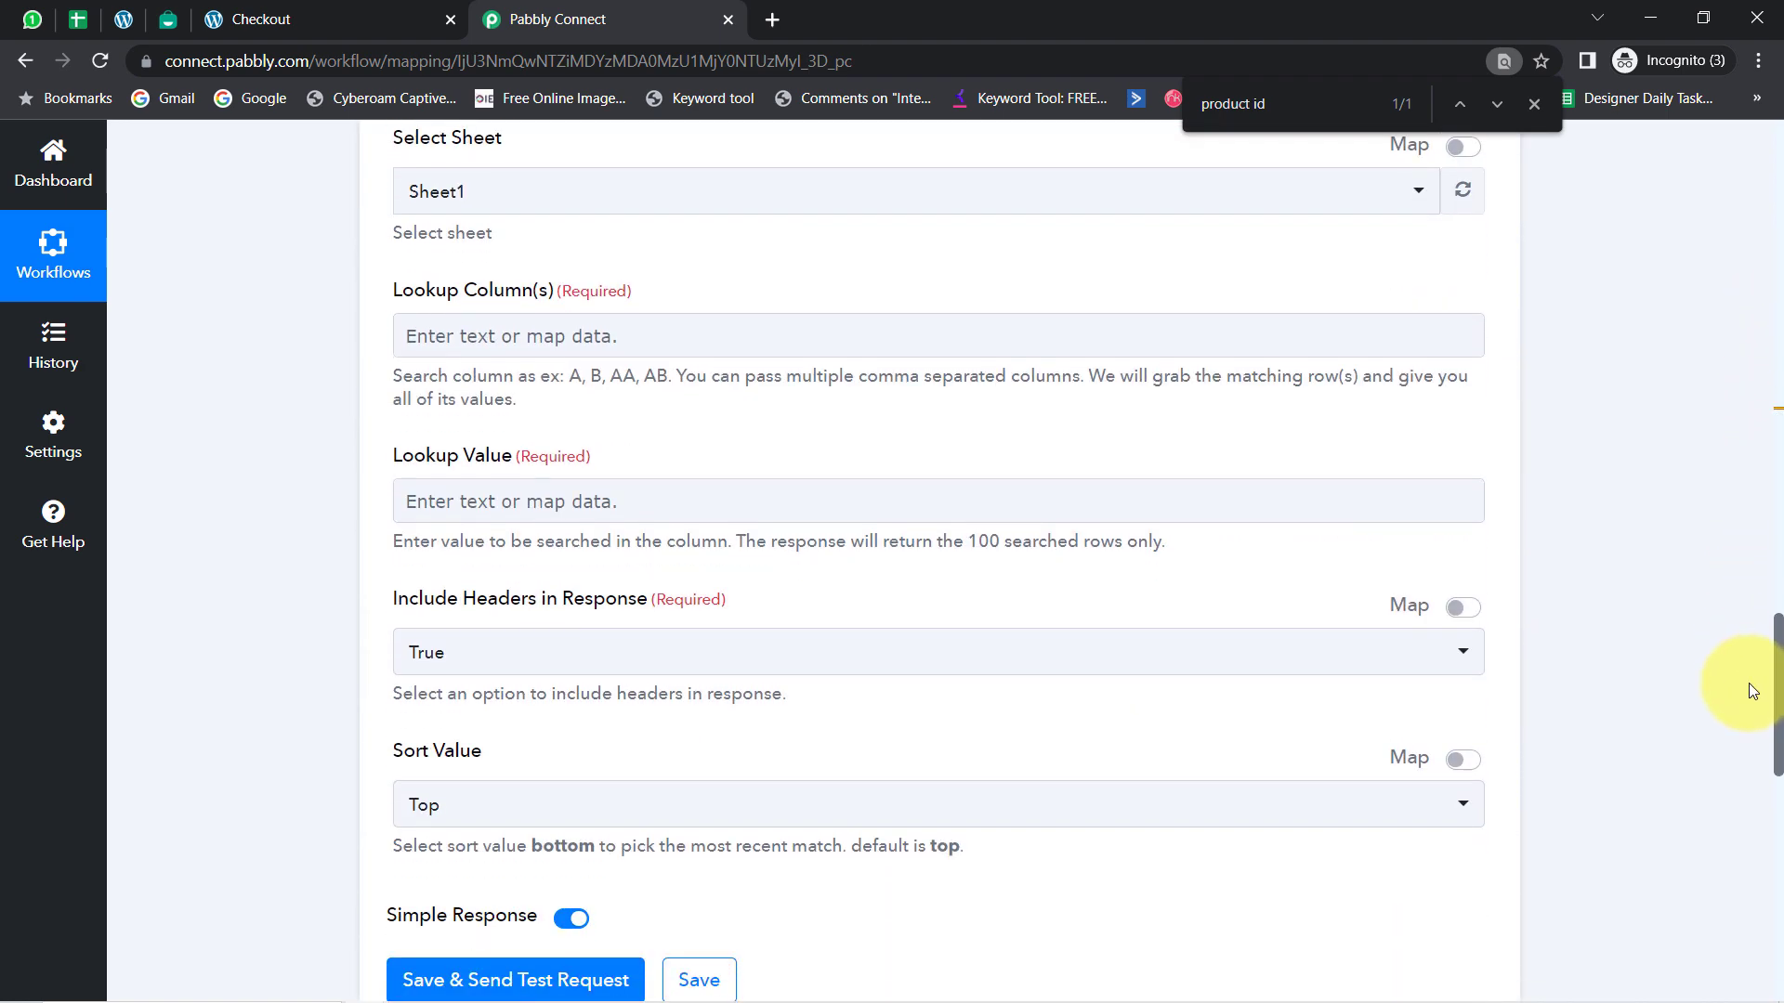
{"action": "left_click_drag", "start_coordinate": [416, 275], "coordinate": [533, 288]}
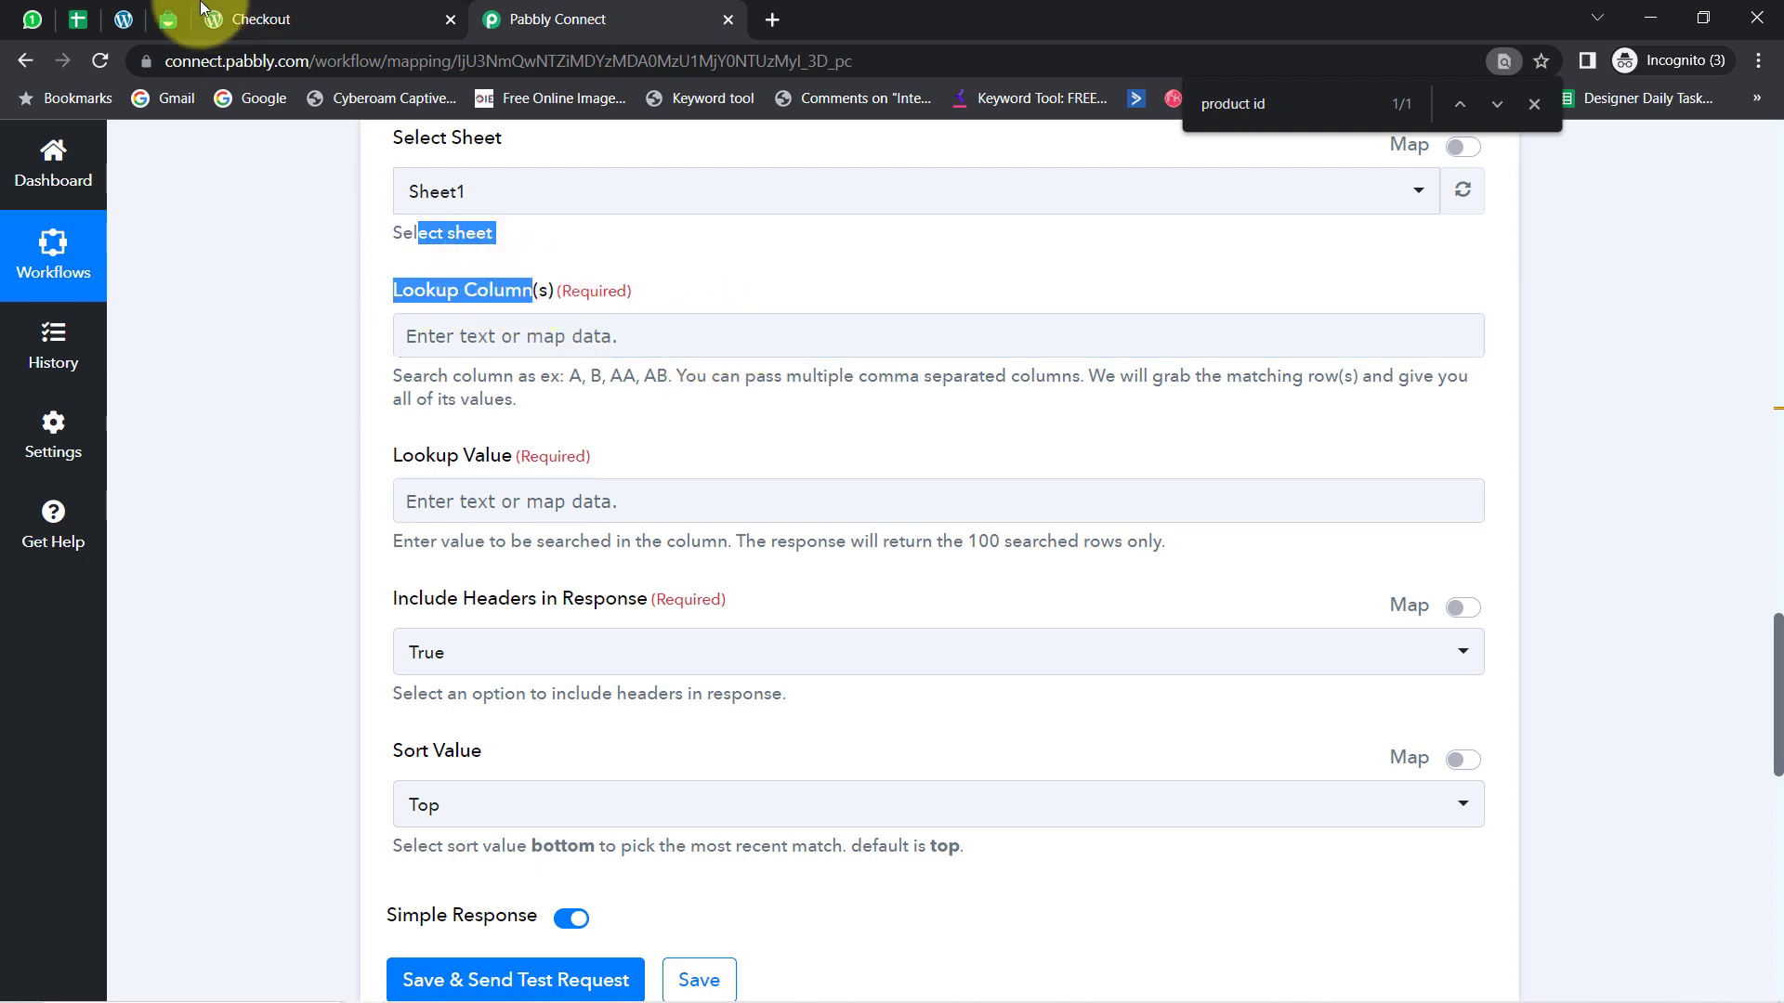
{"action": "left_click", "coordinate": [78, 18]}
{"action": "left_click", "coordinate": [418, 550]}
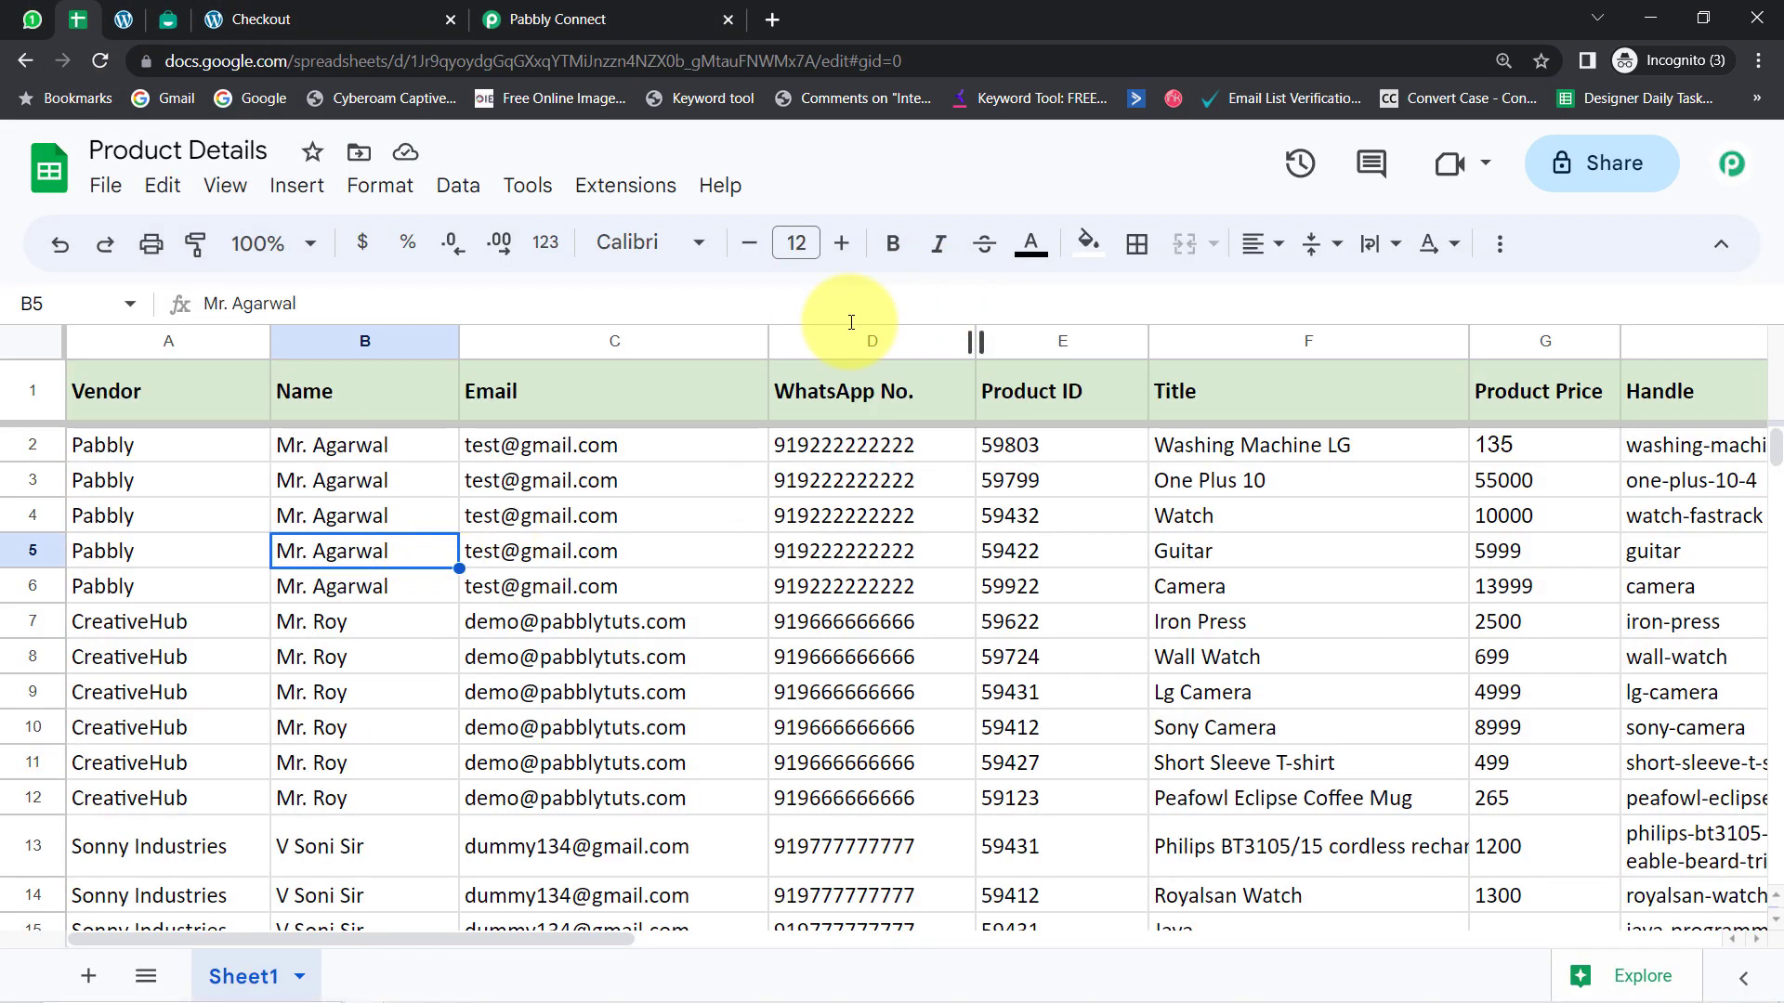
{"action": "left_click", "coordinate": [1051, 345]}
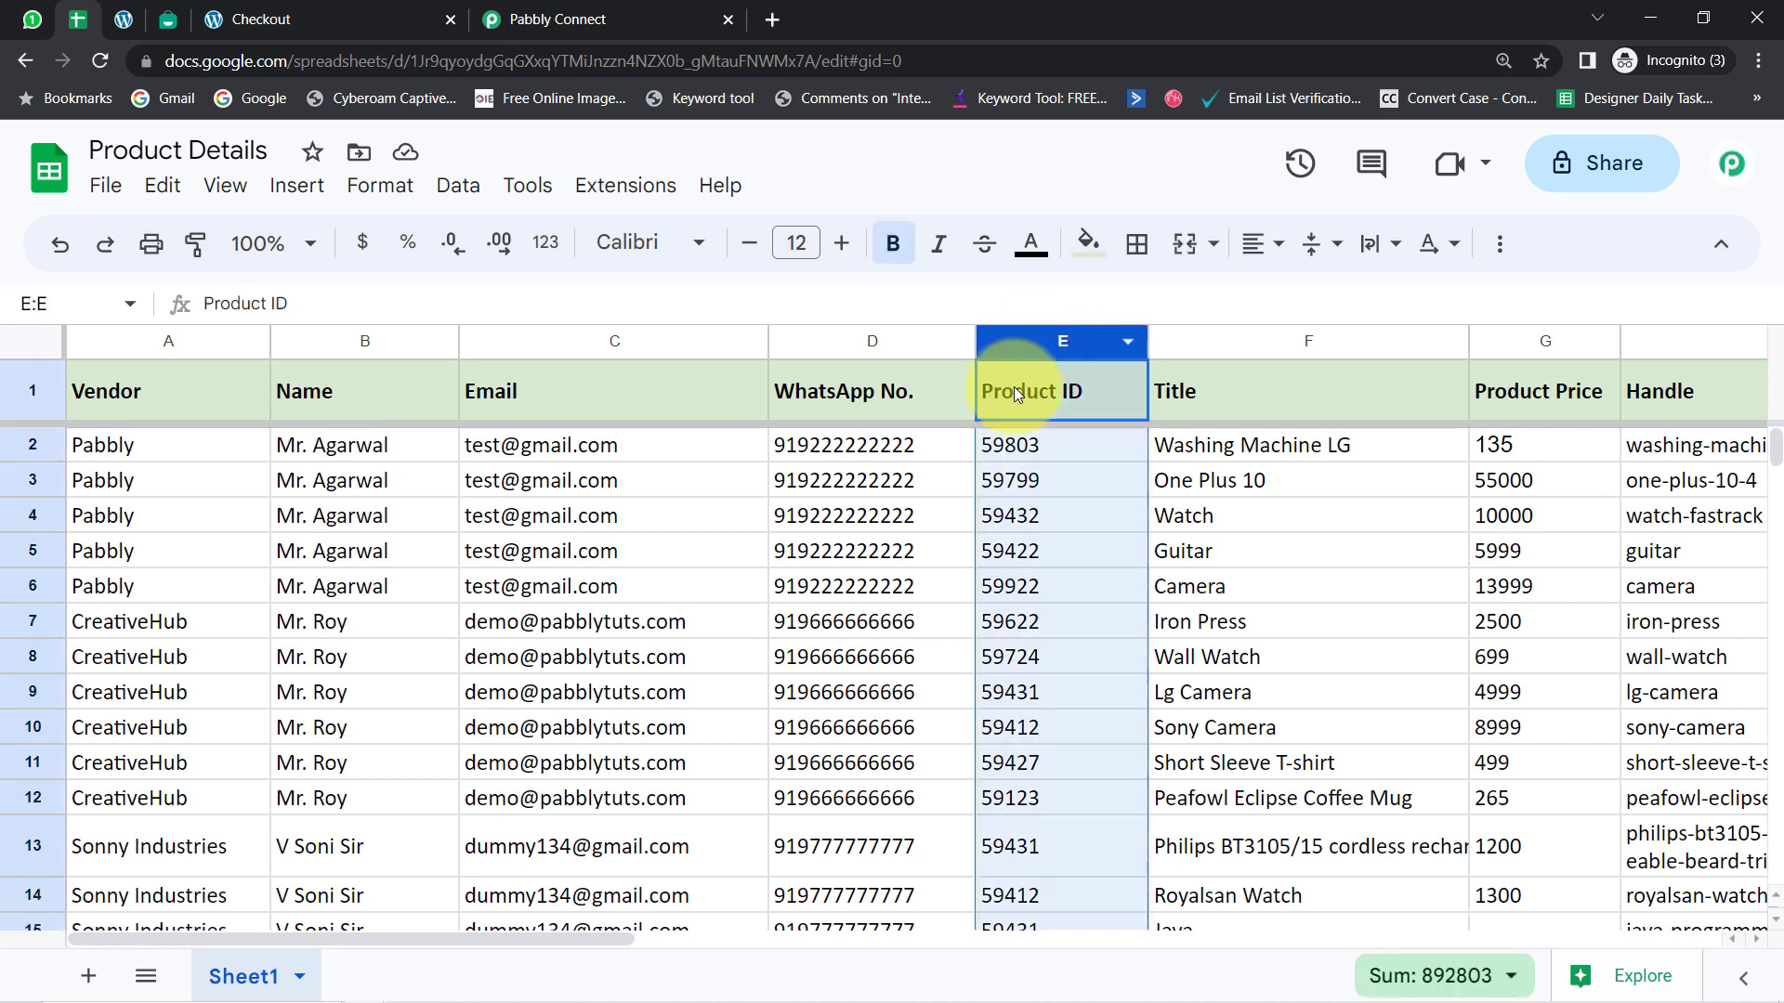
{"action": "left_click_drag", "start_coordinate": [556, 9], "coordinate": [343, 14]}
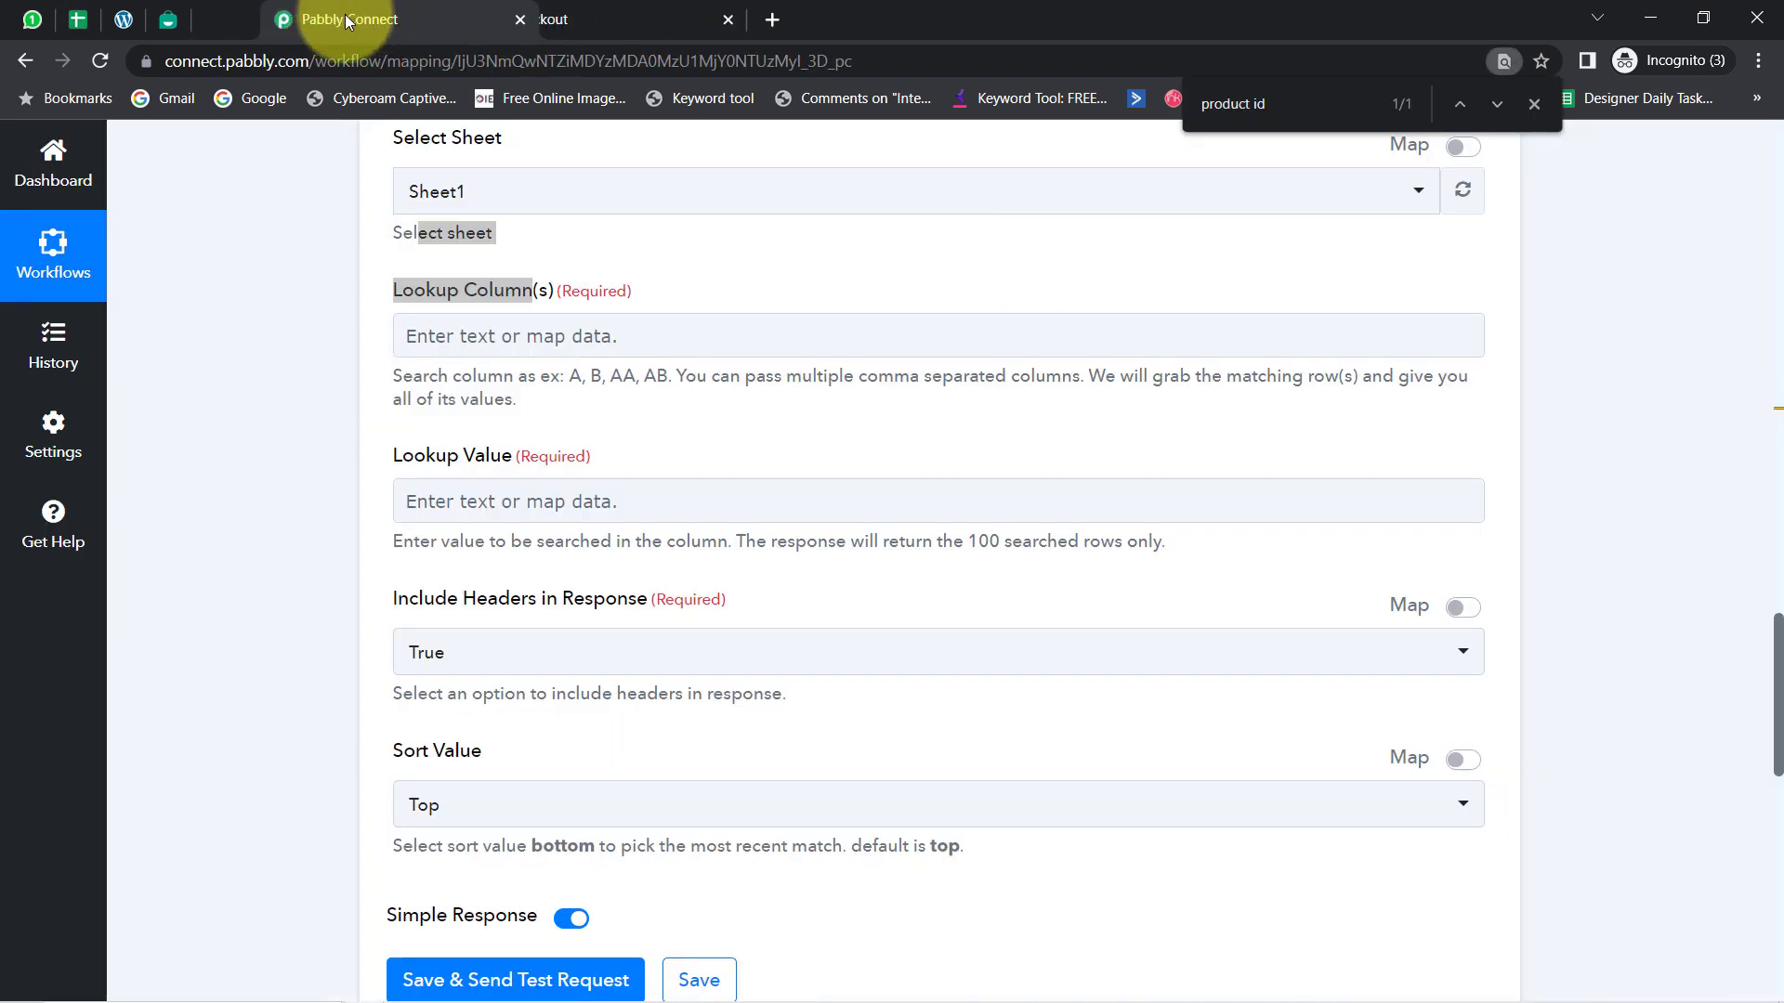
{"action": "left_click", "coordinate": [427, 342]}
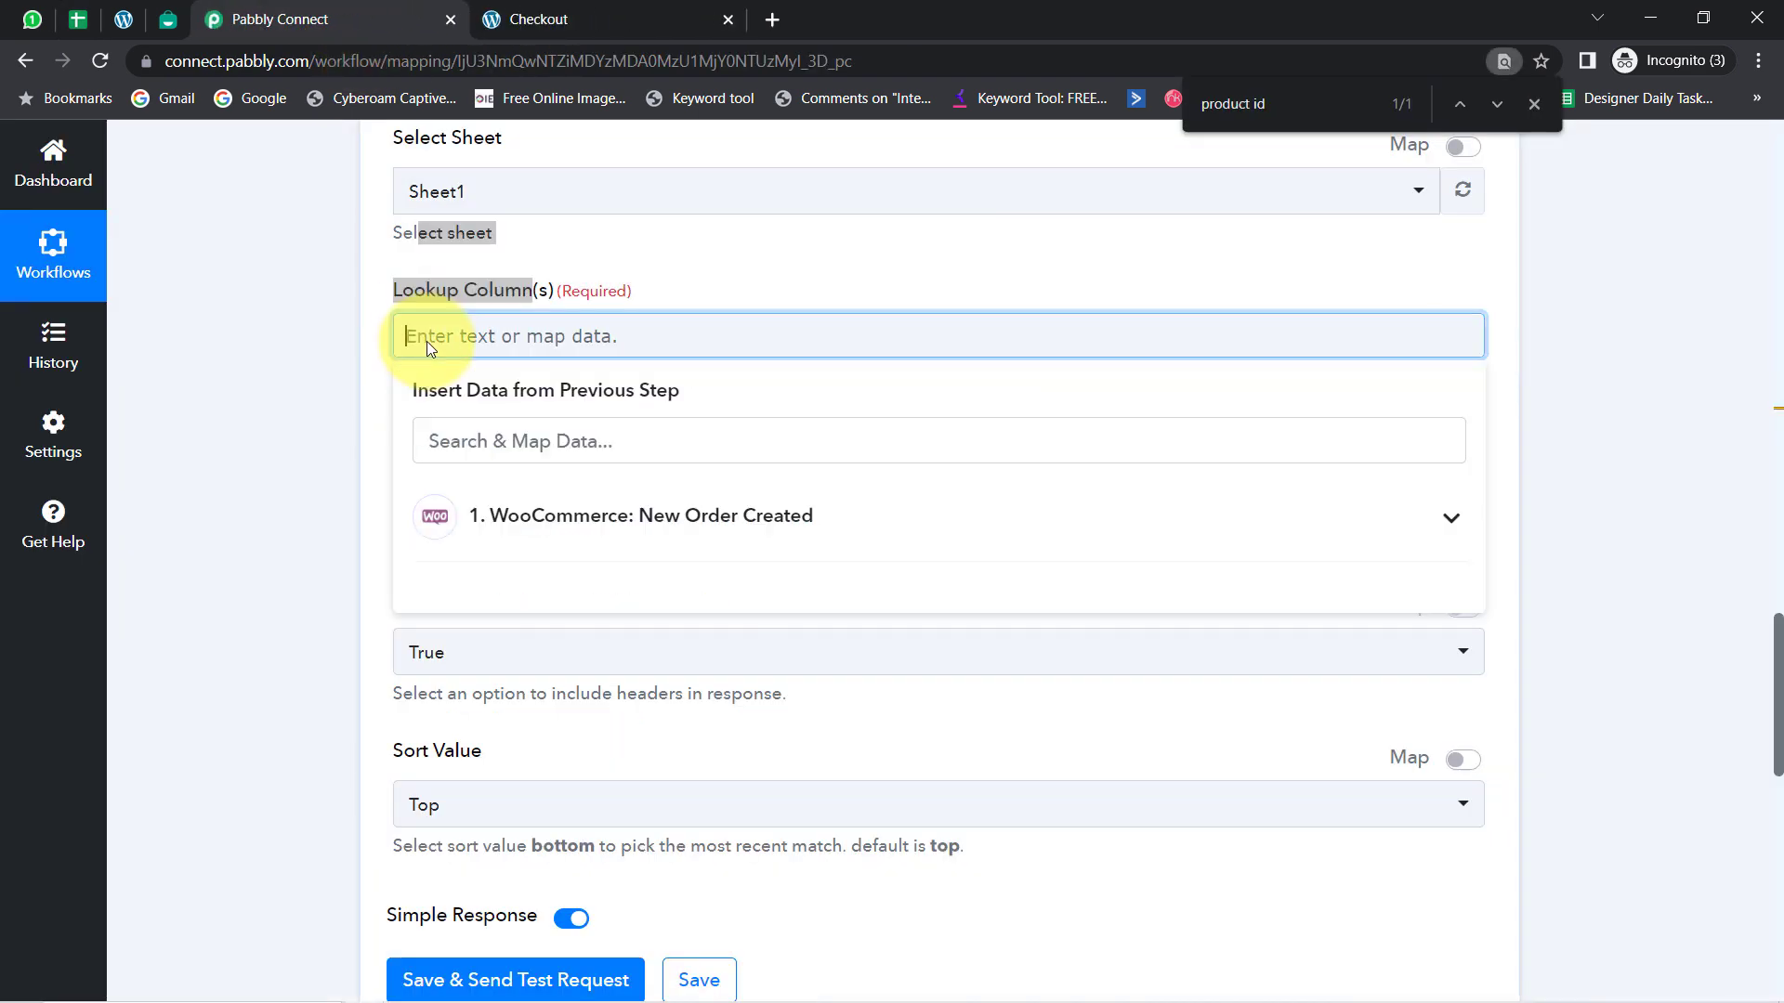
{"action": "type", "text": "E"}
Map the Lookup Value to Line Items 0 Product Id from the WooCommerce: New Order Created step
{"action": "left_click_drag", "start_coordinate": [406, 462], "coordinate": [502, 462]}
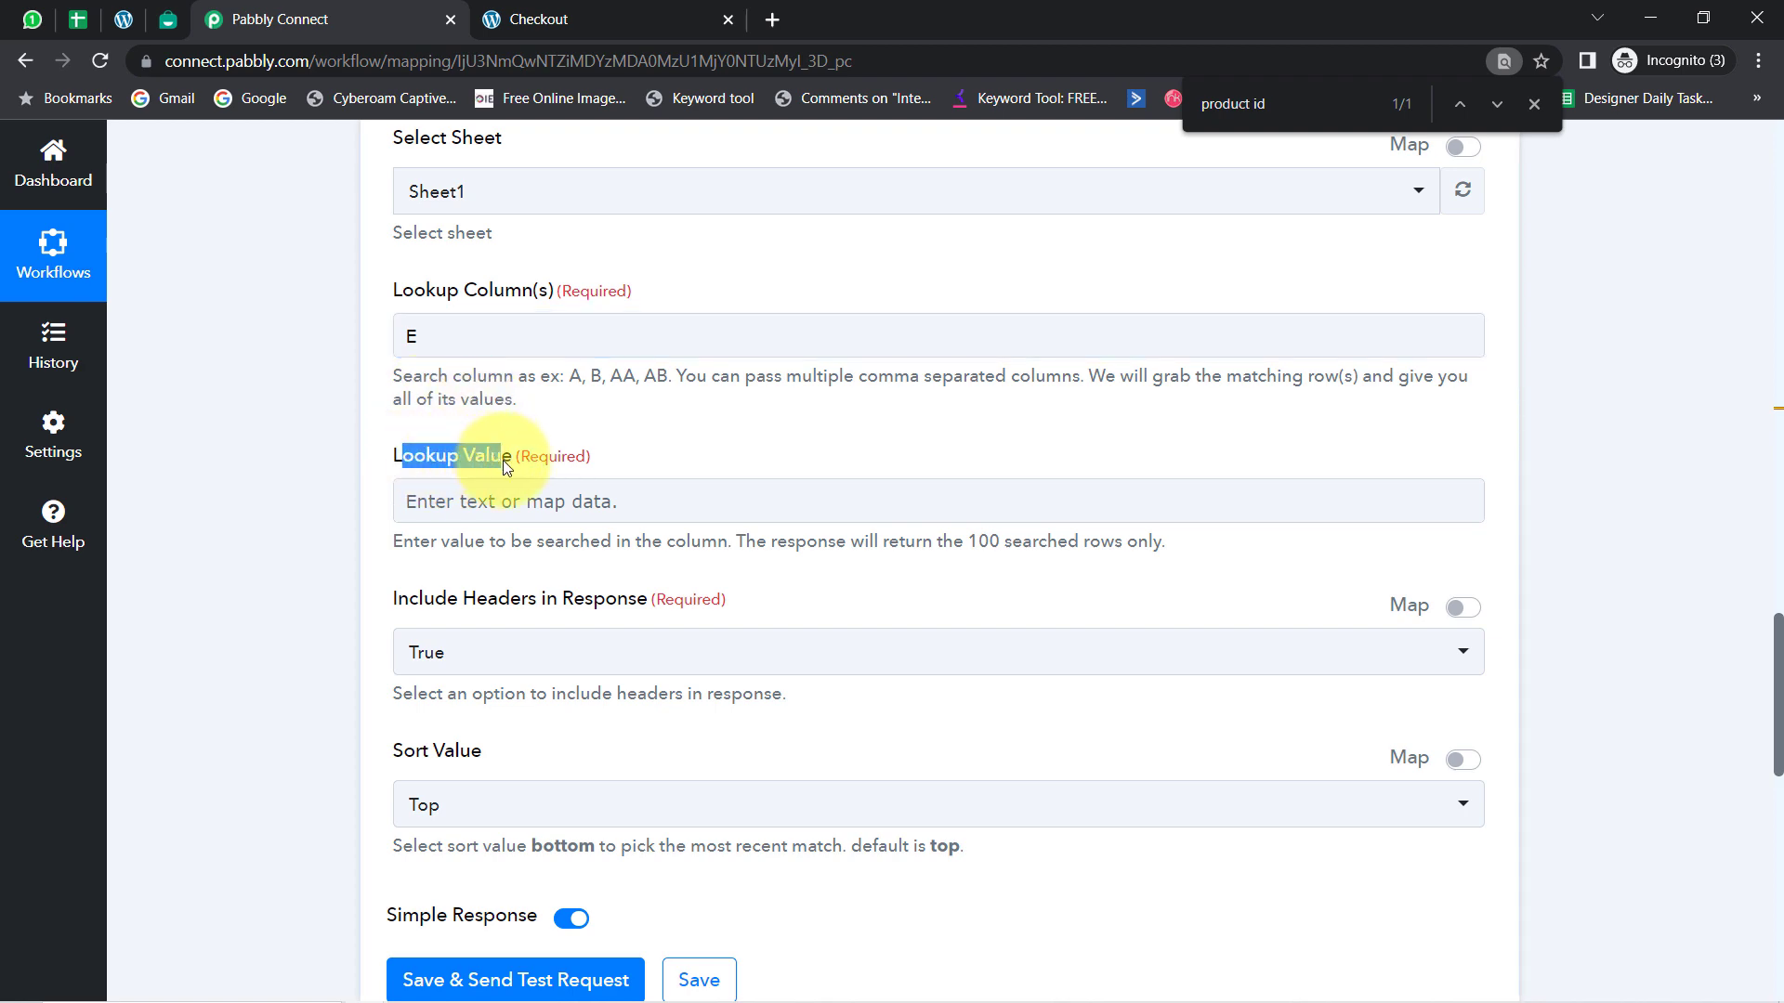
{"action": "scroll", "coordinate": [1756, 548], "scroll_direction": "up", "scroll_amount": 6}
{"action": "scroll", "coordinate": [1760, 548], "scroll_direction": "up", "scroll_amount": 7}
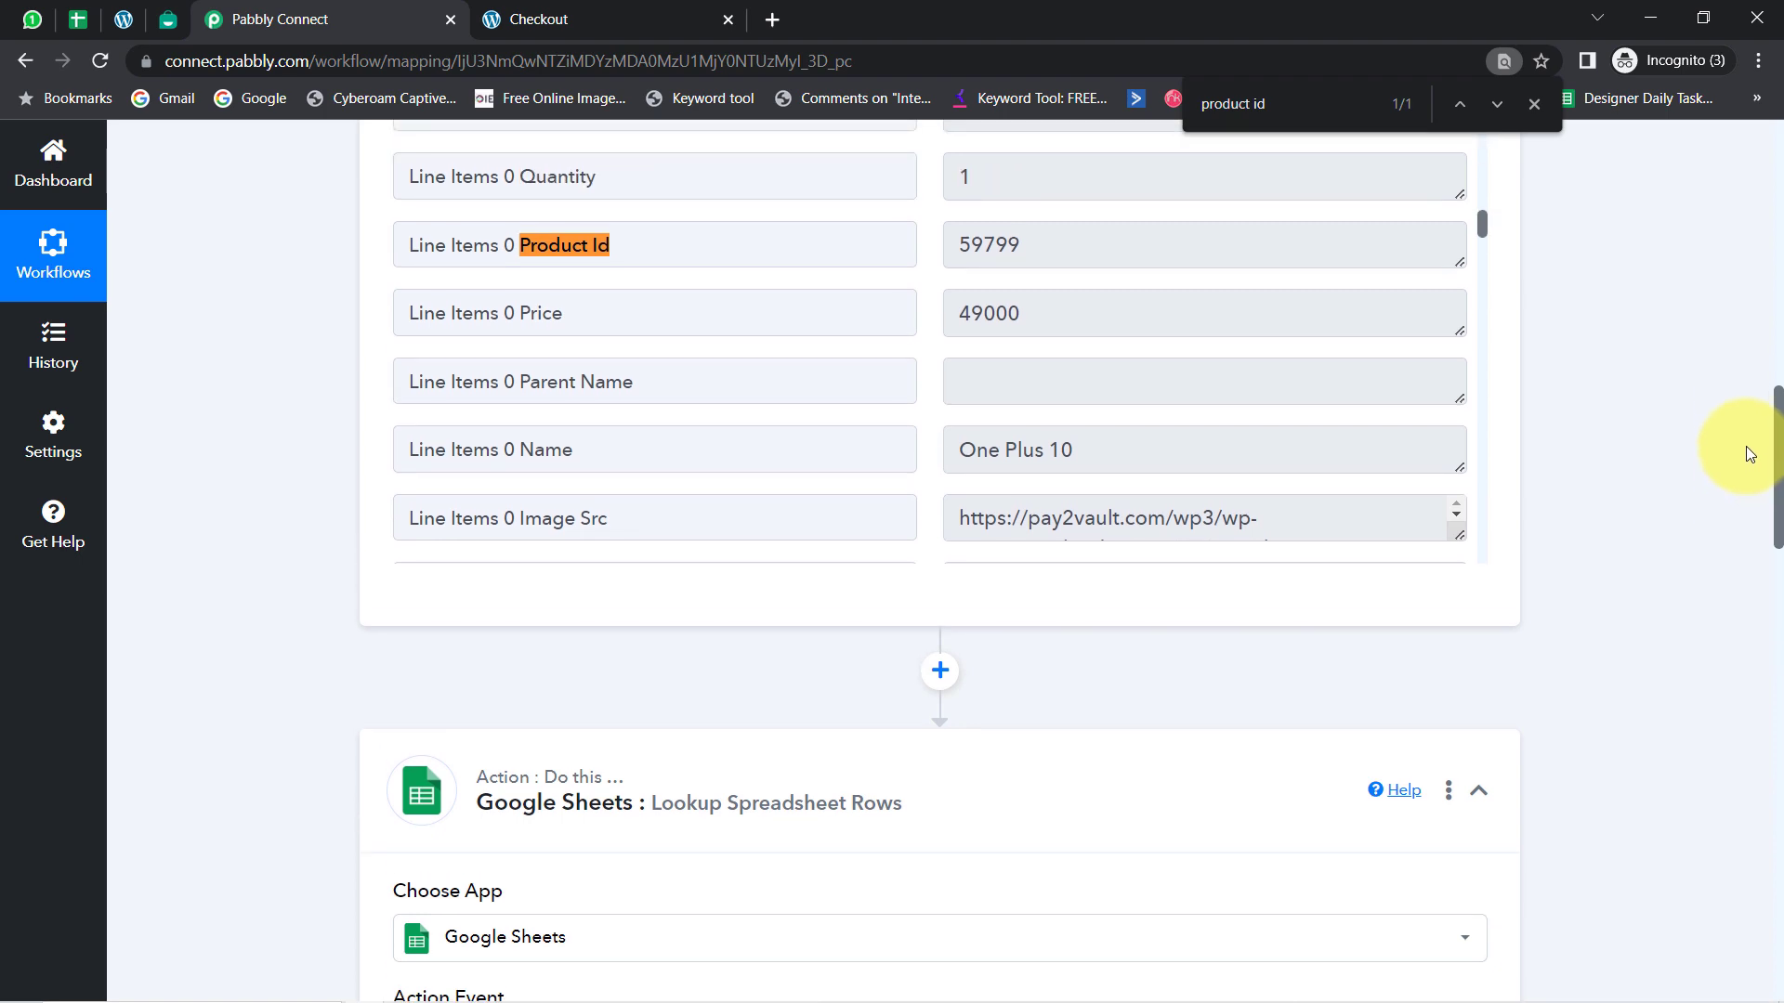
{"action": "scroll", "coordinate": [1747, 446], "scroll_direction": "down", "scroll_amount": 9}
{"action": "scroll", "coordinate": [1733, 650], "scroll_direction": "down", "scroll_amount": 7}
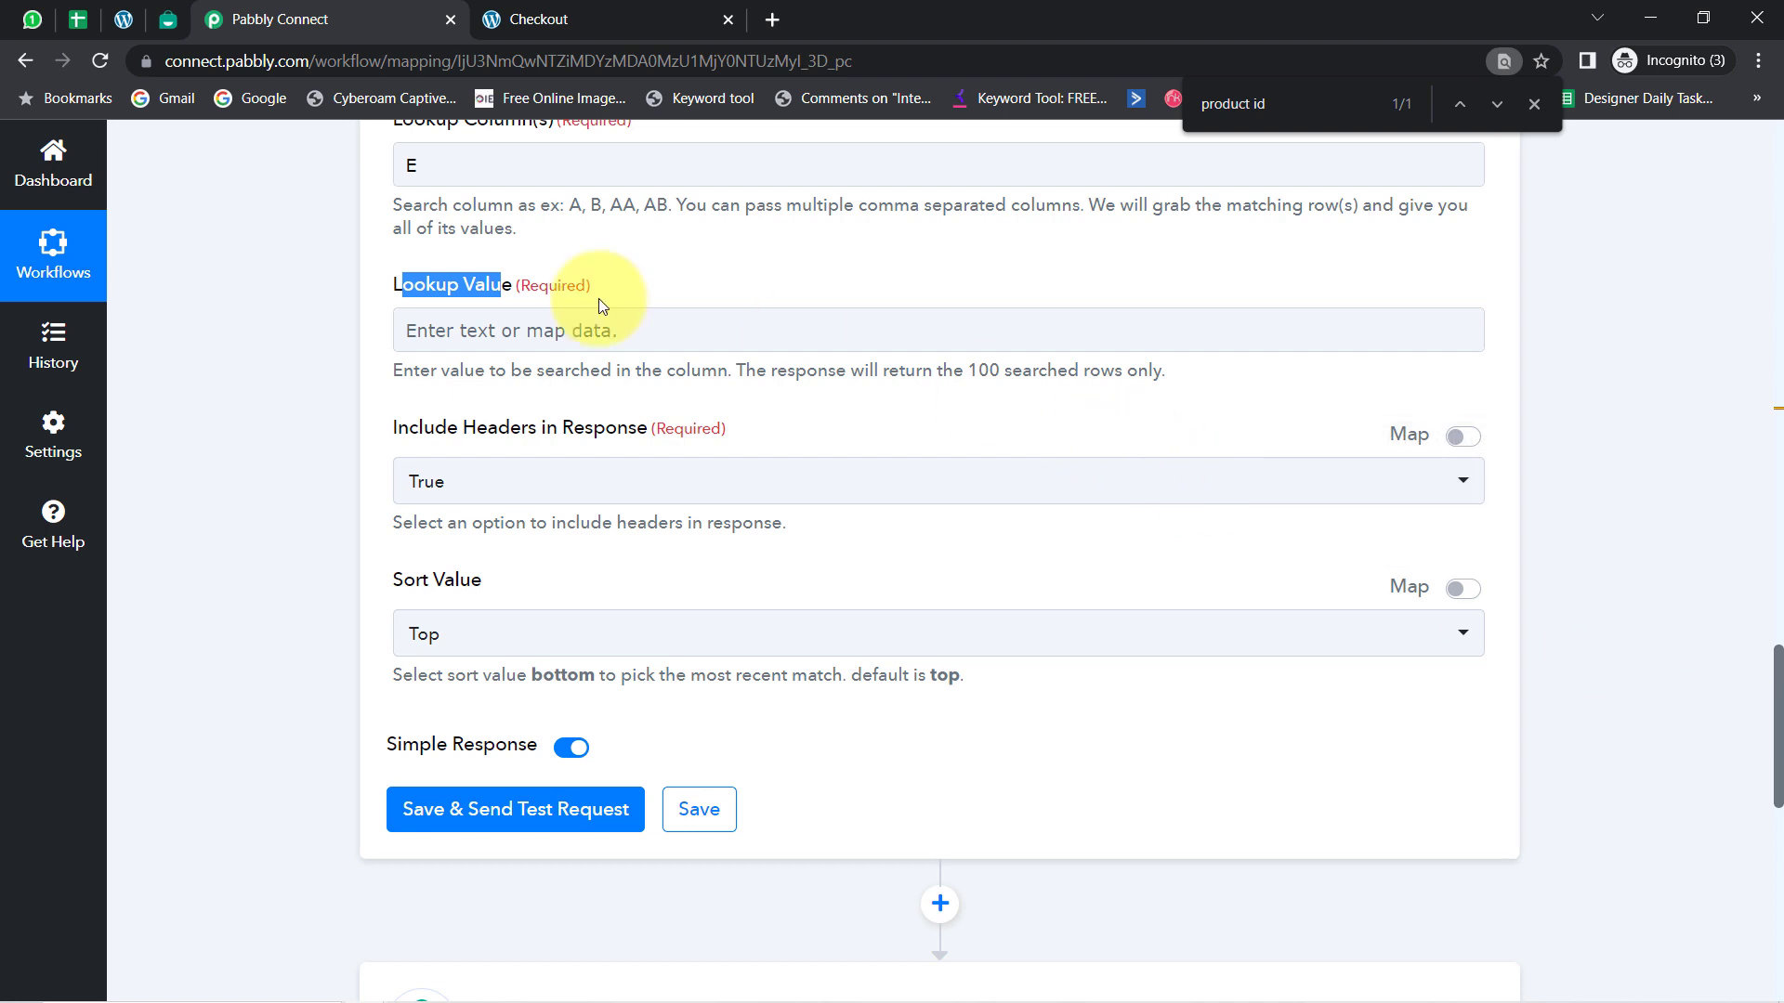
{"action": "left_click", "coordinate": [430, 325]}
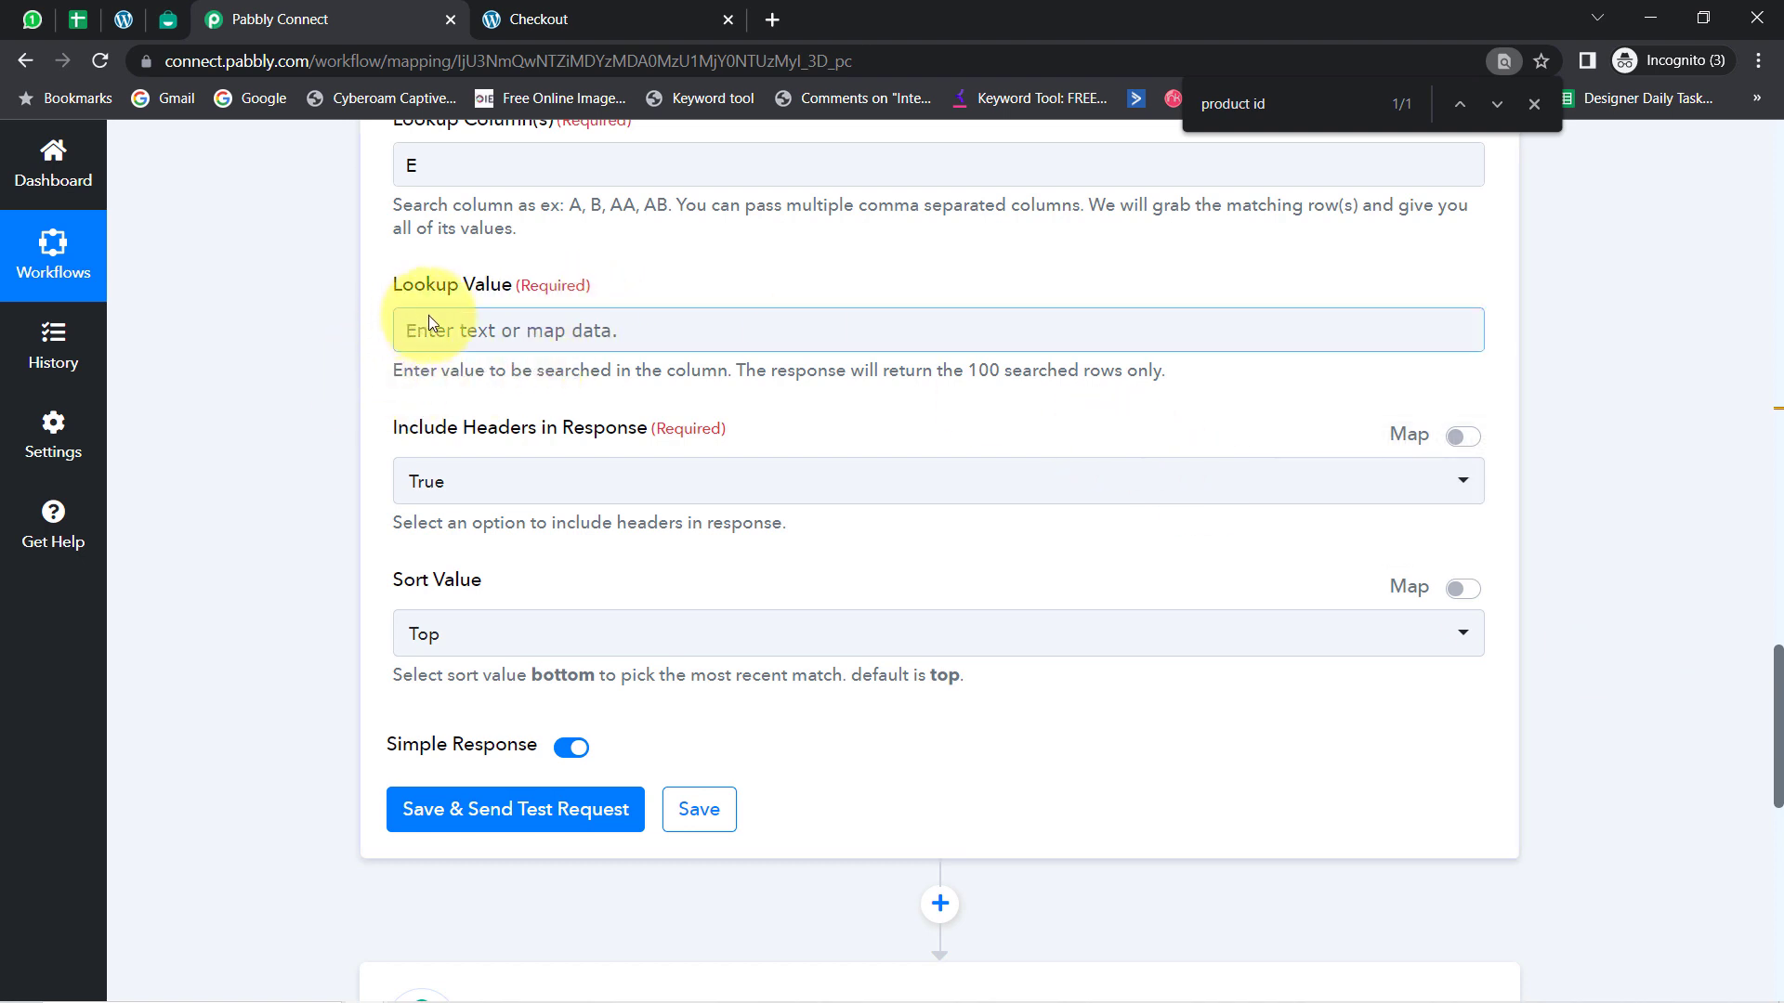
{"action": "left_click", "coordinate": [499, 340]}
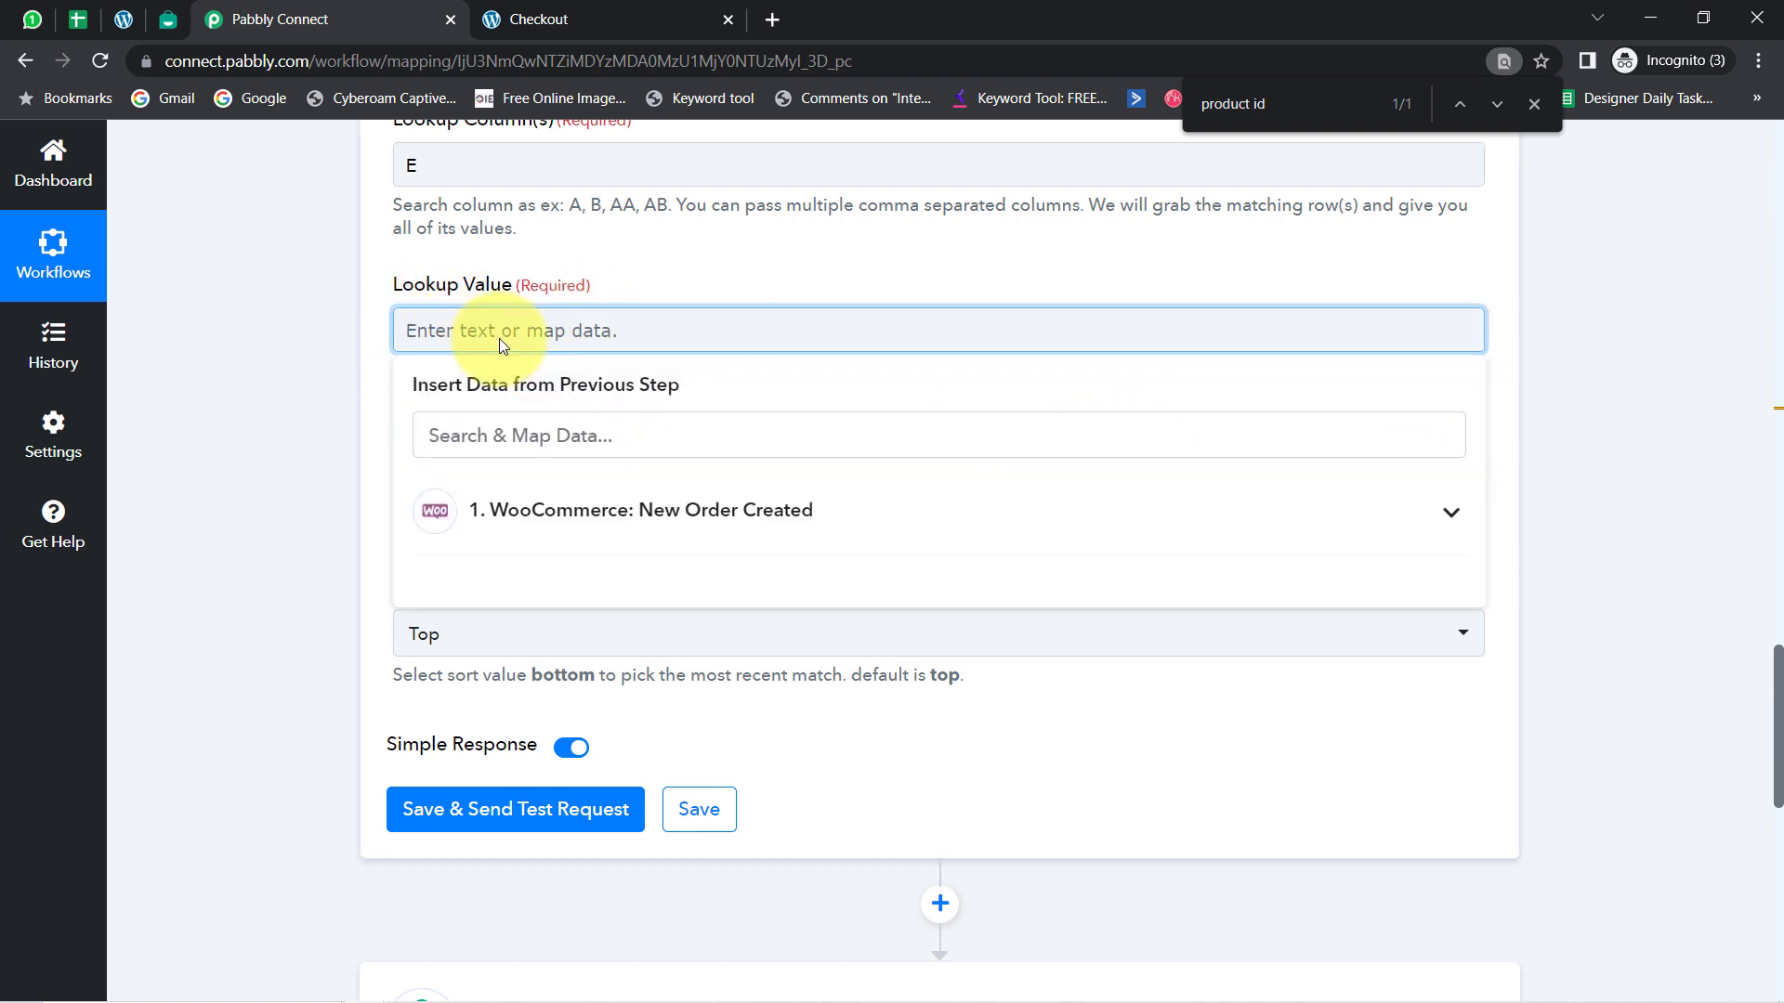
{"action": "left_click", "coordinate": [565, 527]}
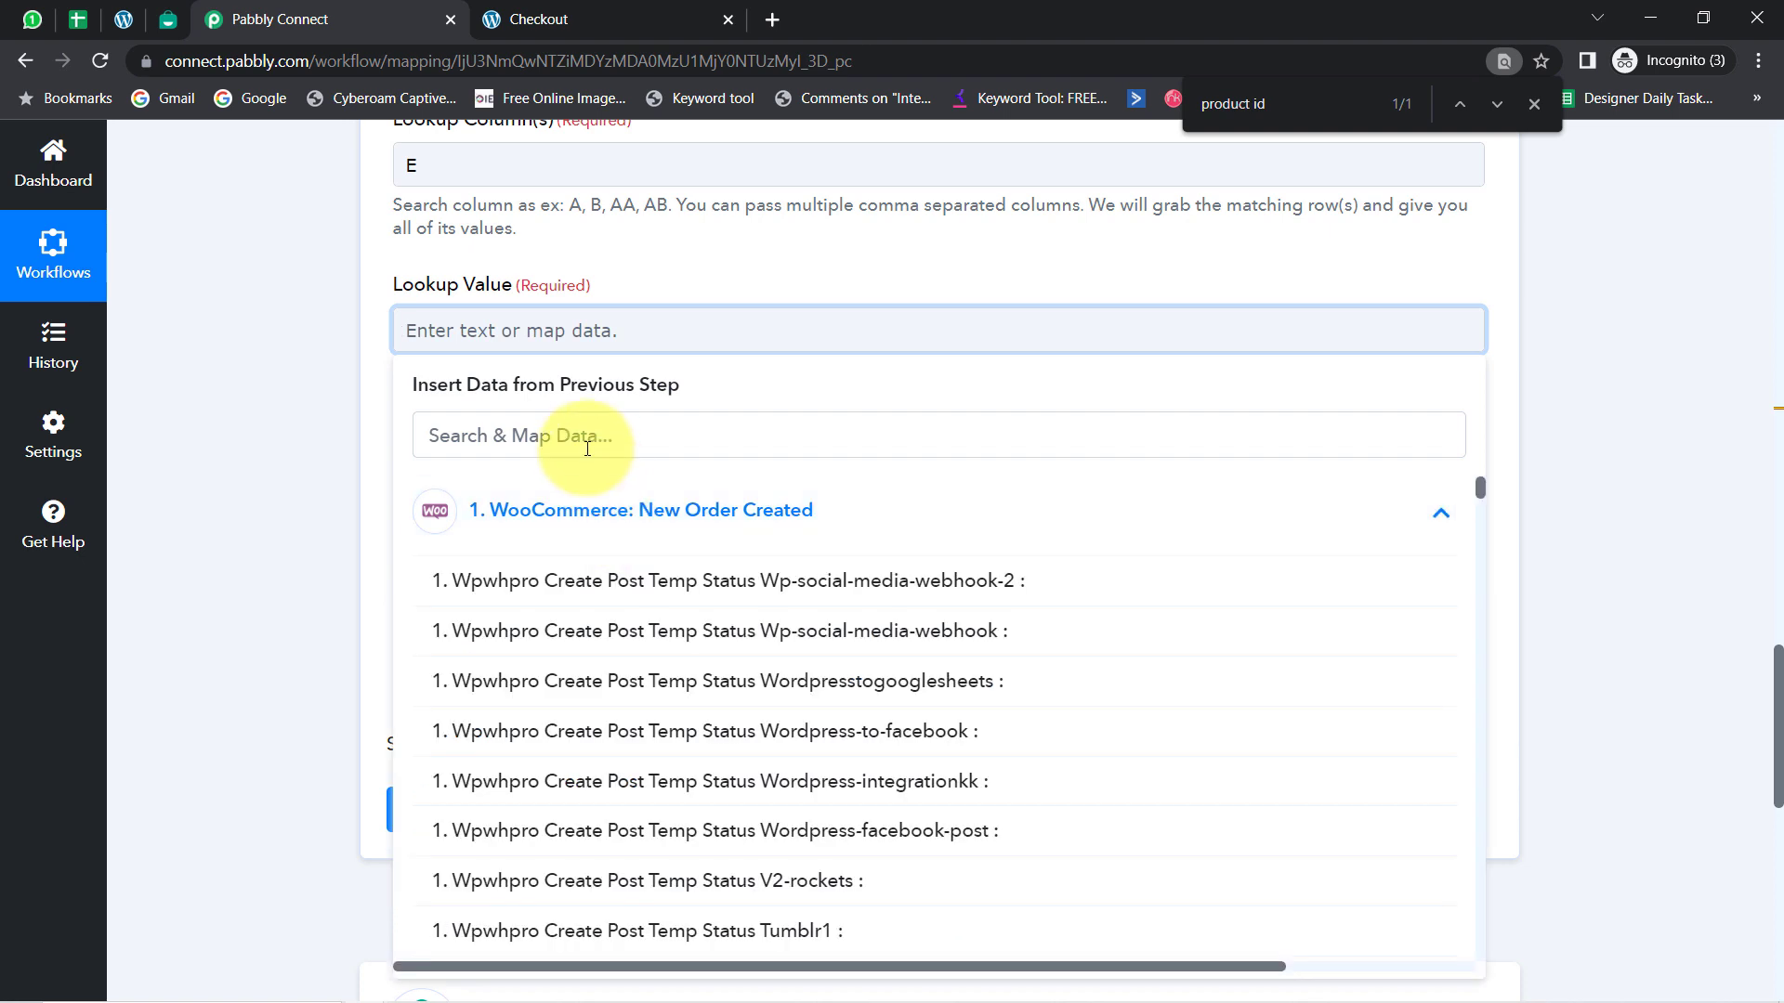
{"action": "left_click", "coordinate": [548, 450]}
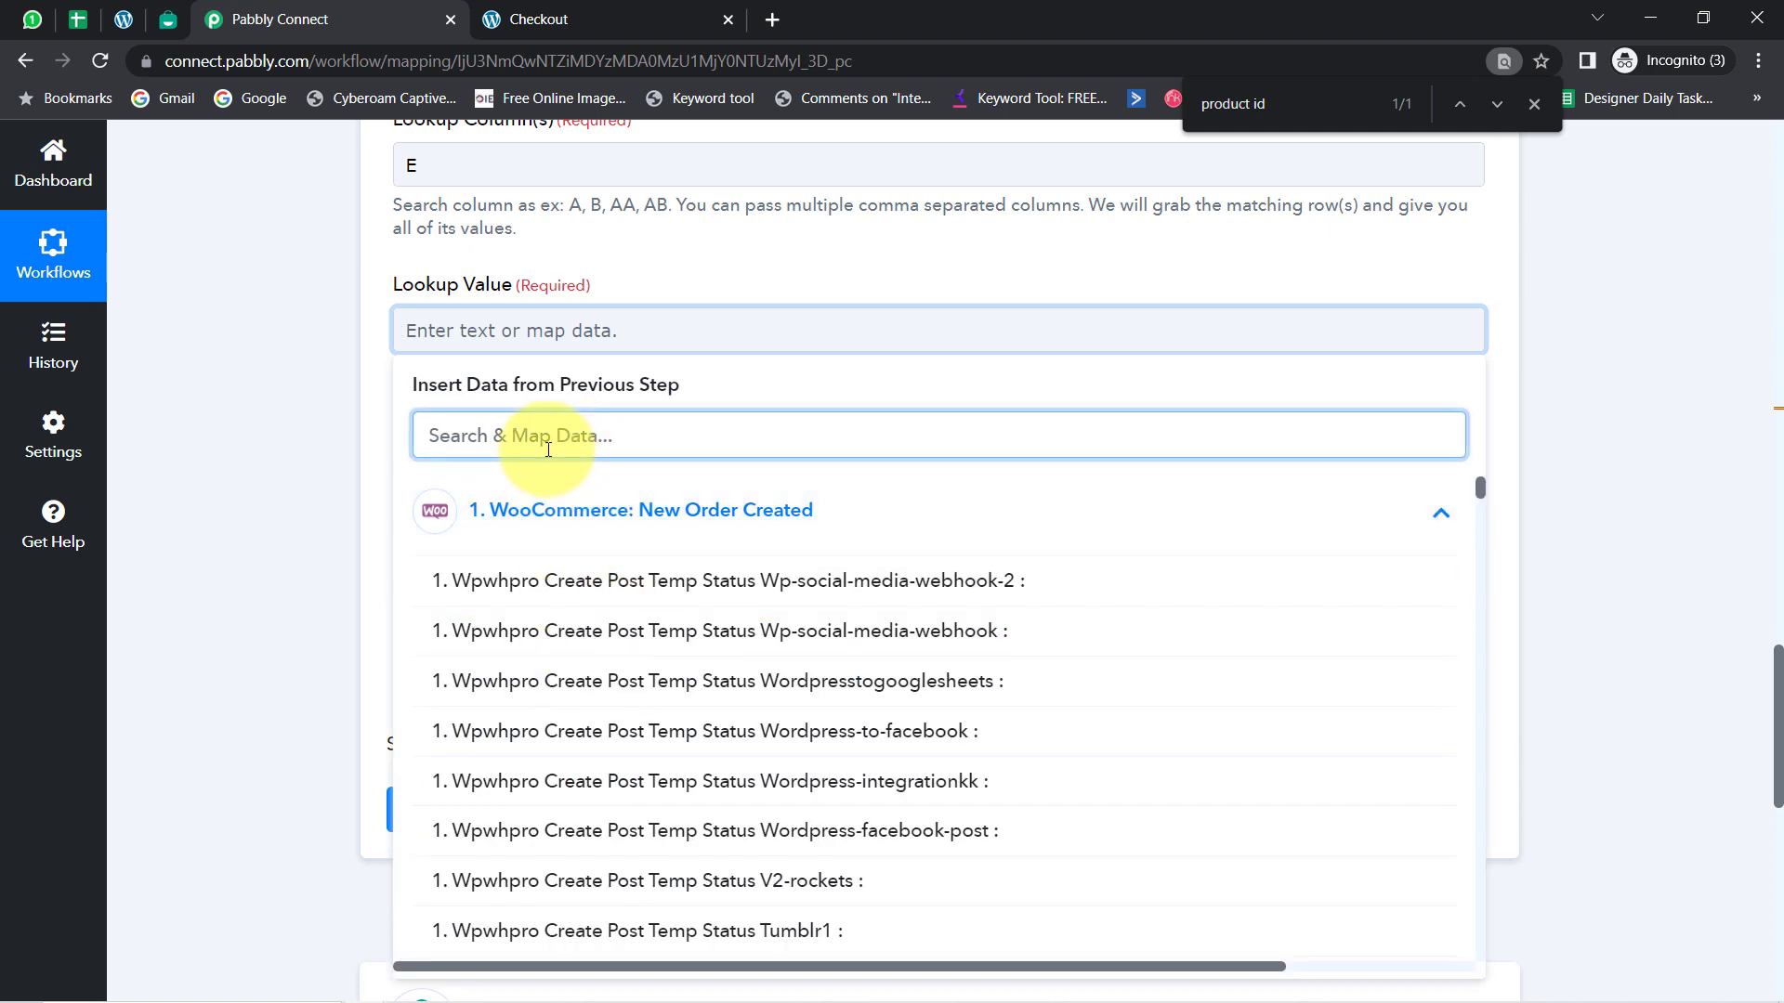
{"action": "type", "text": "produ"}
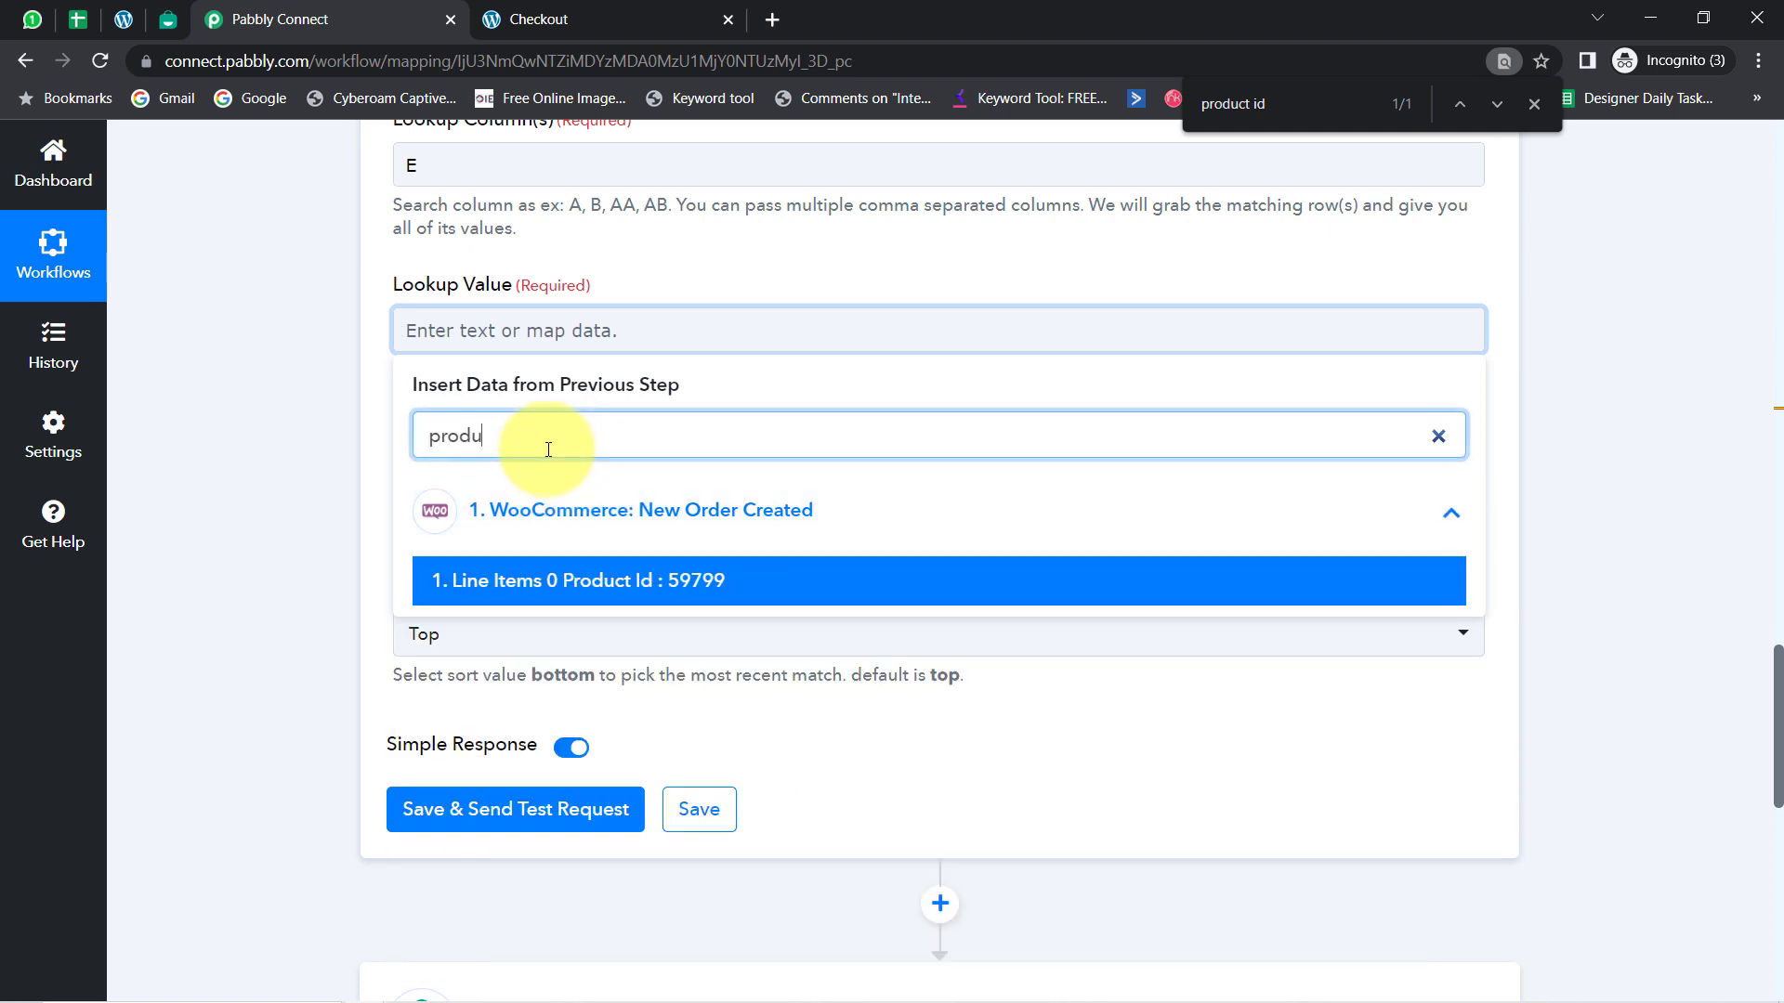
{"action": "left_click", "coordinate": [593, 576]}
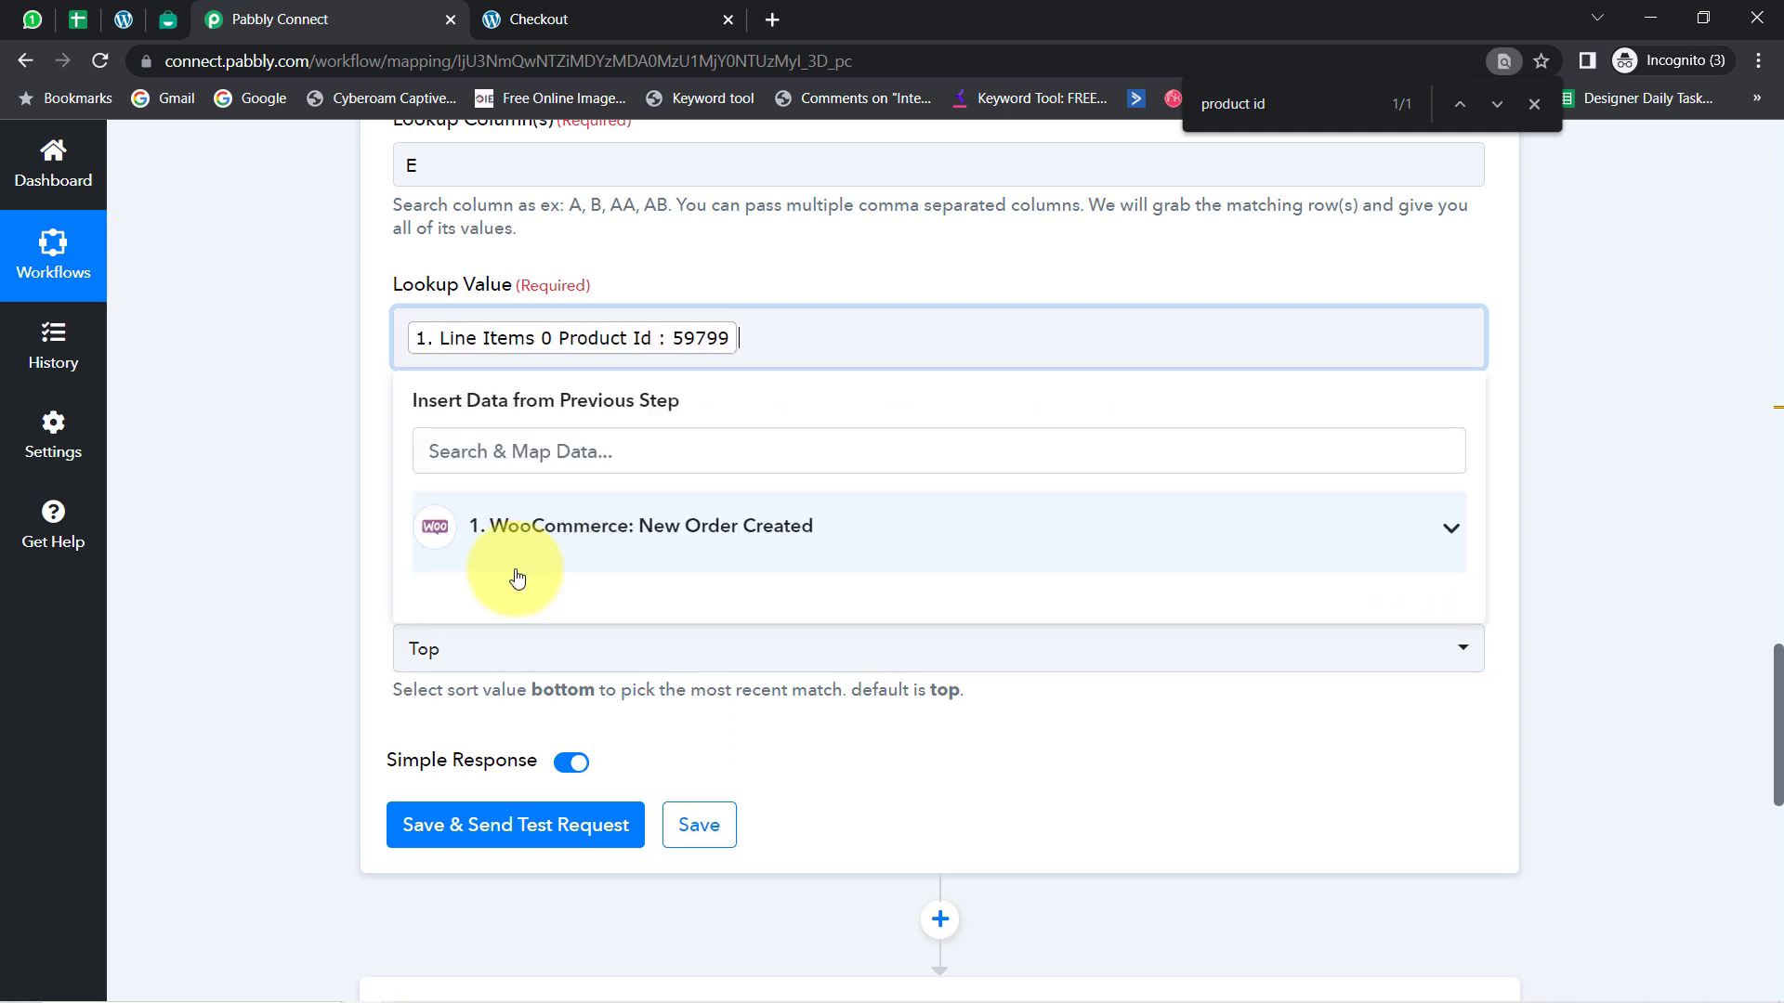
{"action": "left_click", "coordinate": [310, 572]}
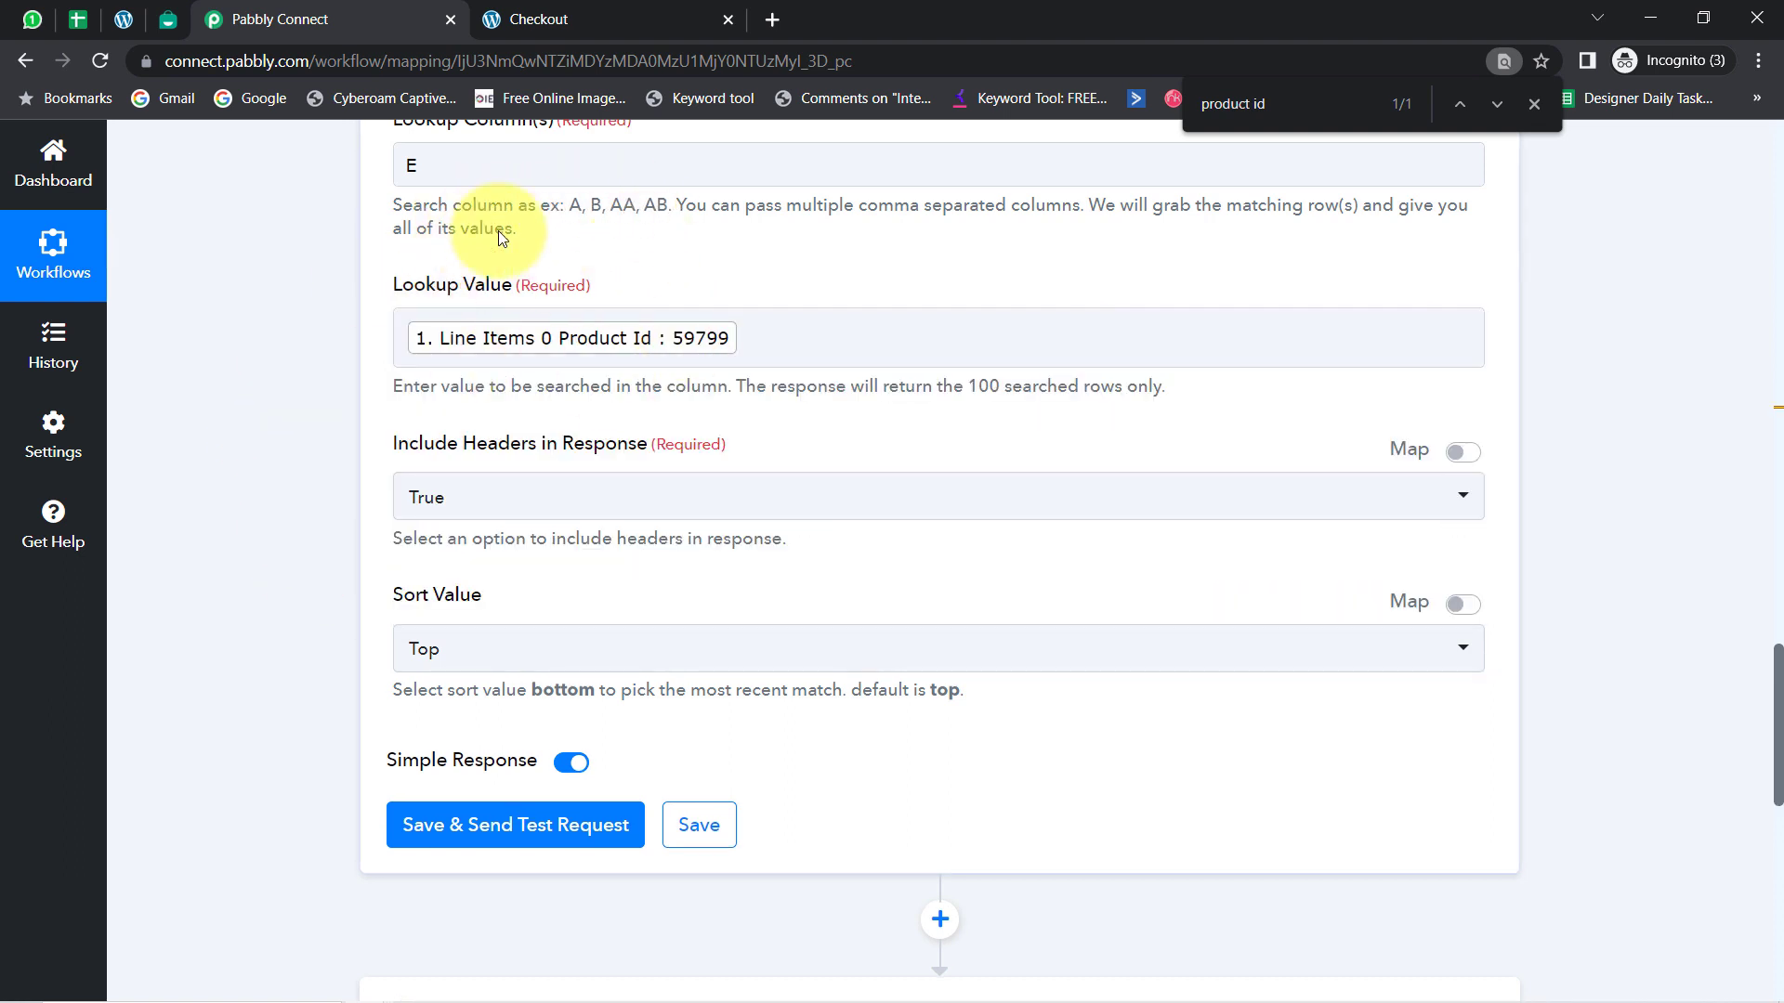
{"action": "left_click", "coordinate": [546, 309]}
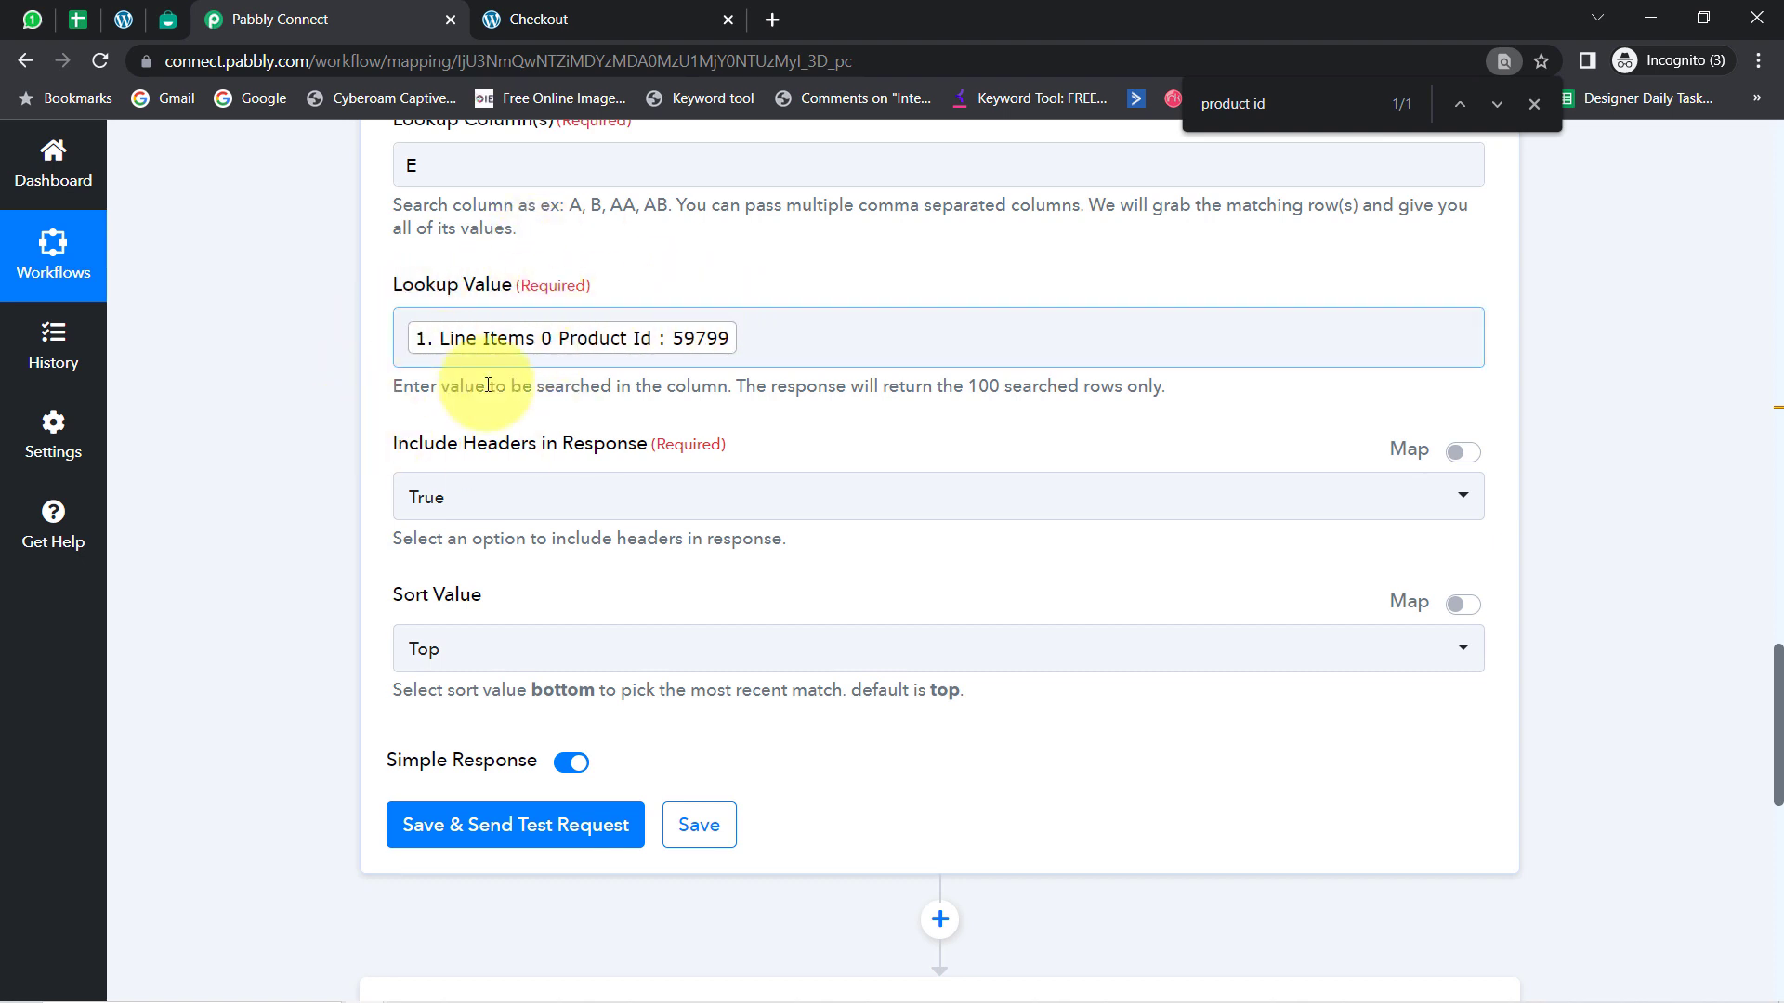
{"action": "left_click", "coordinate": [752, 355]}
{"action": "left_click", "coordinate": [279, 453]}
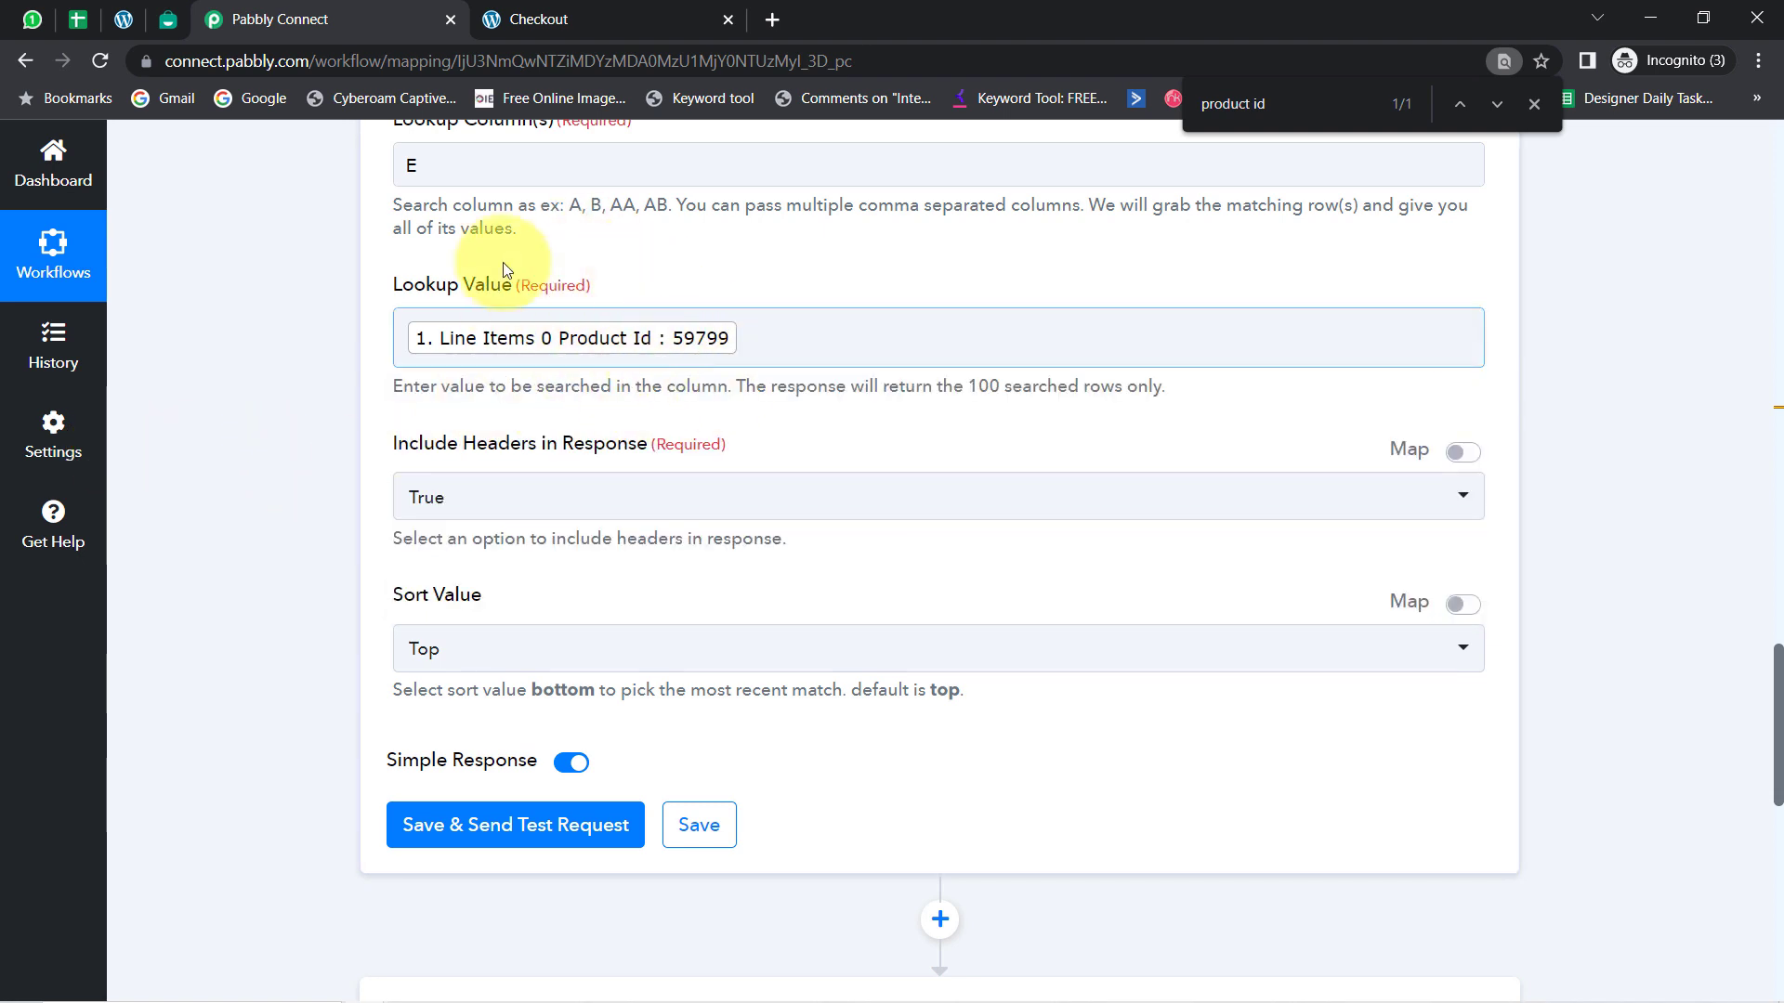
{"action": "left_click", "coordinate": [123, 19]}
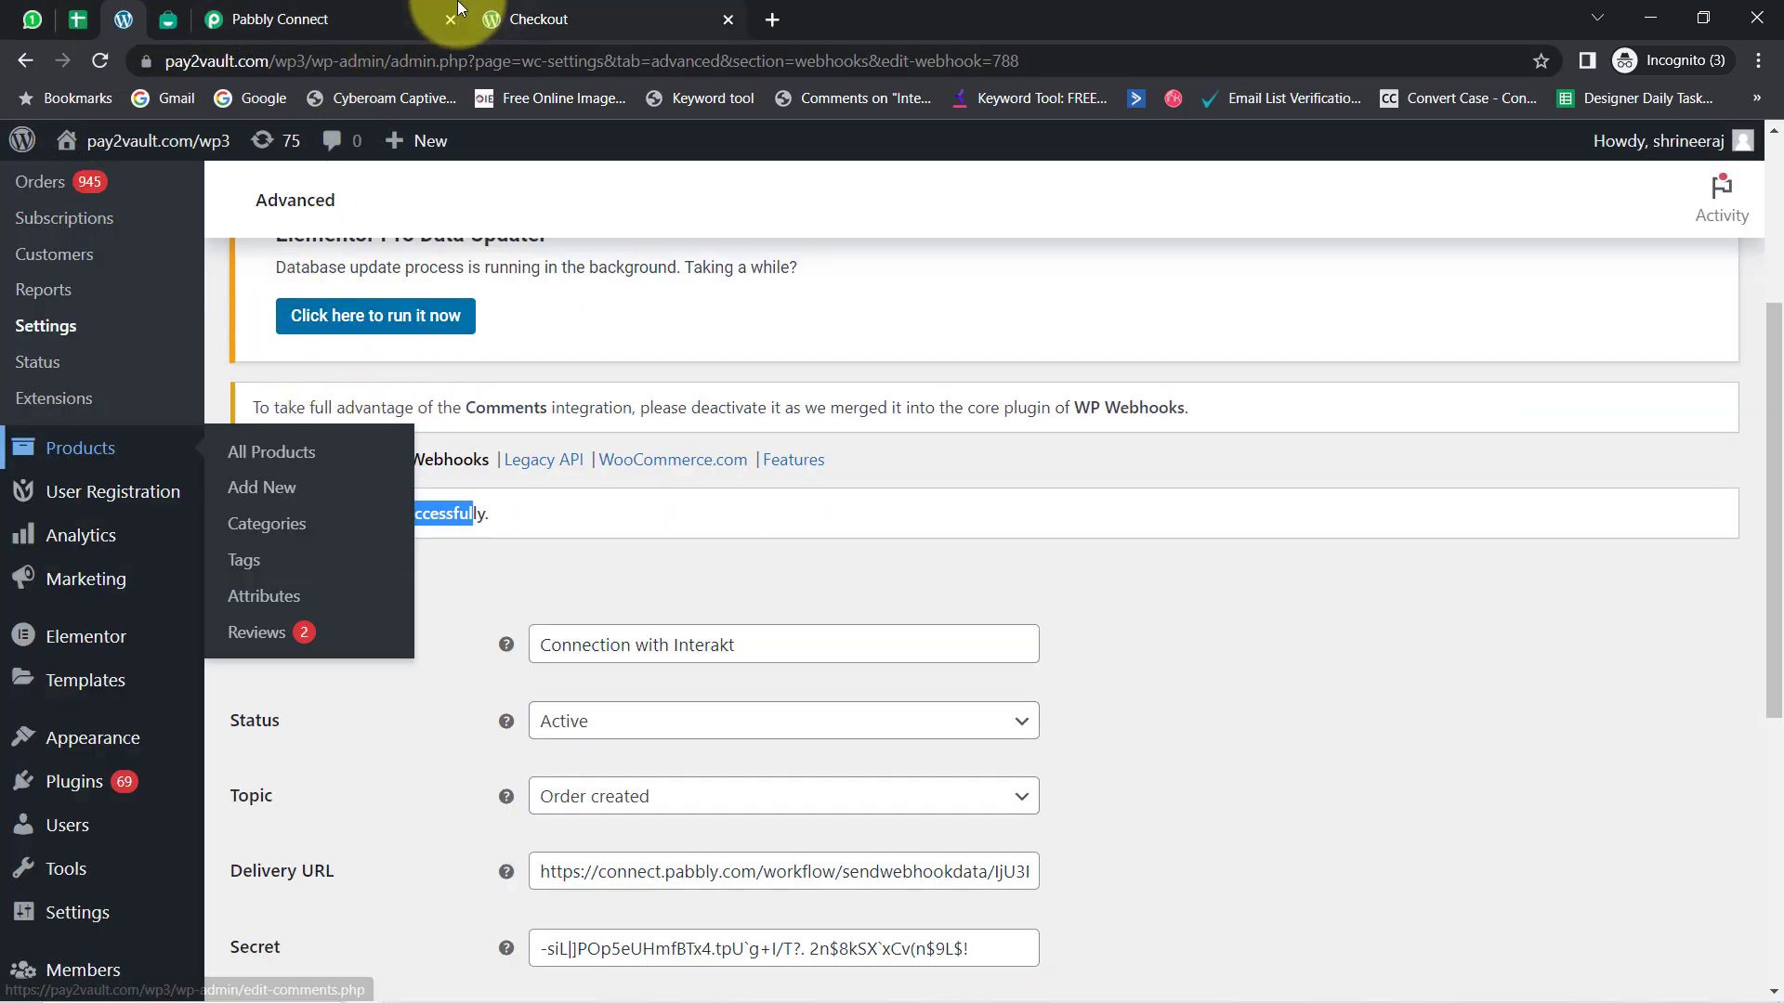
{"action": "left_click", "coordinate": [381, 19]}
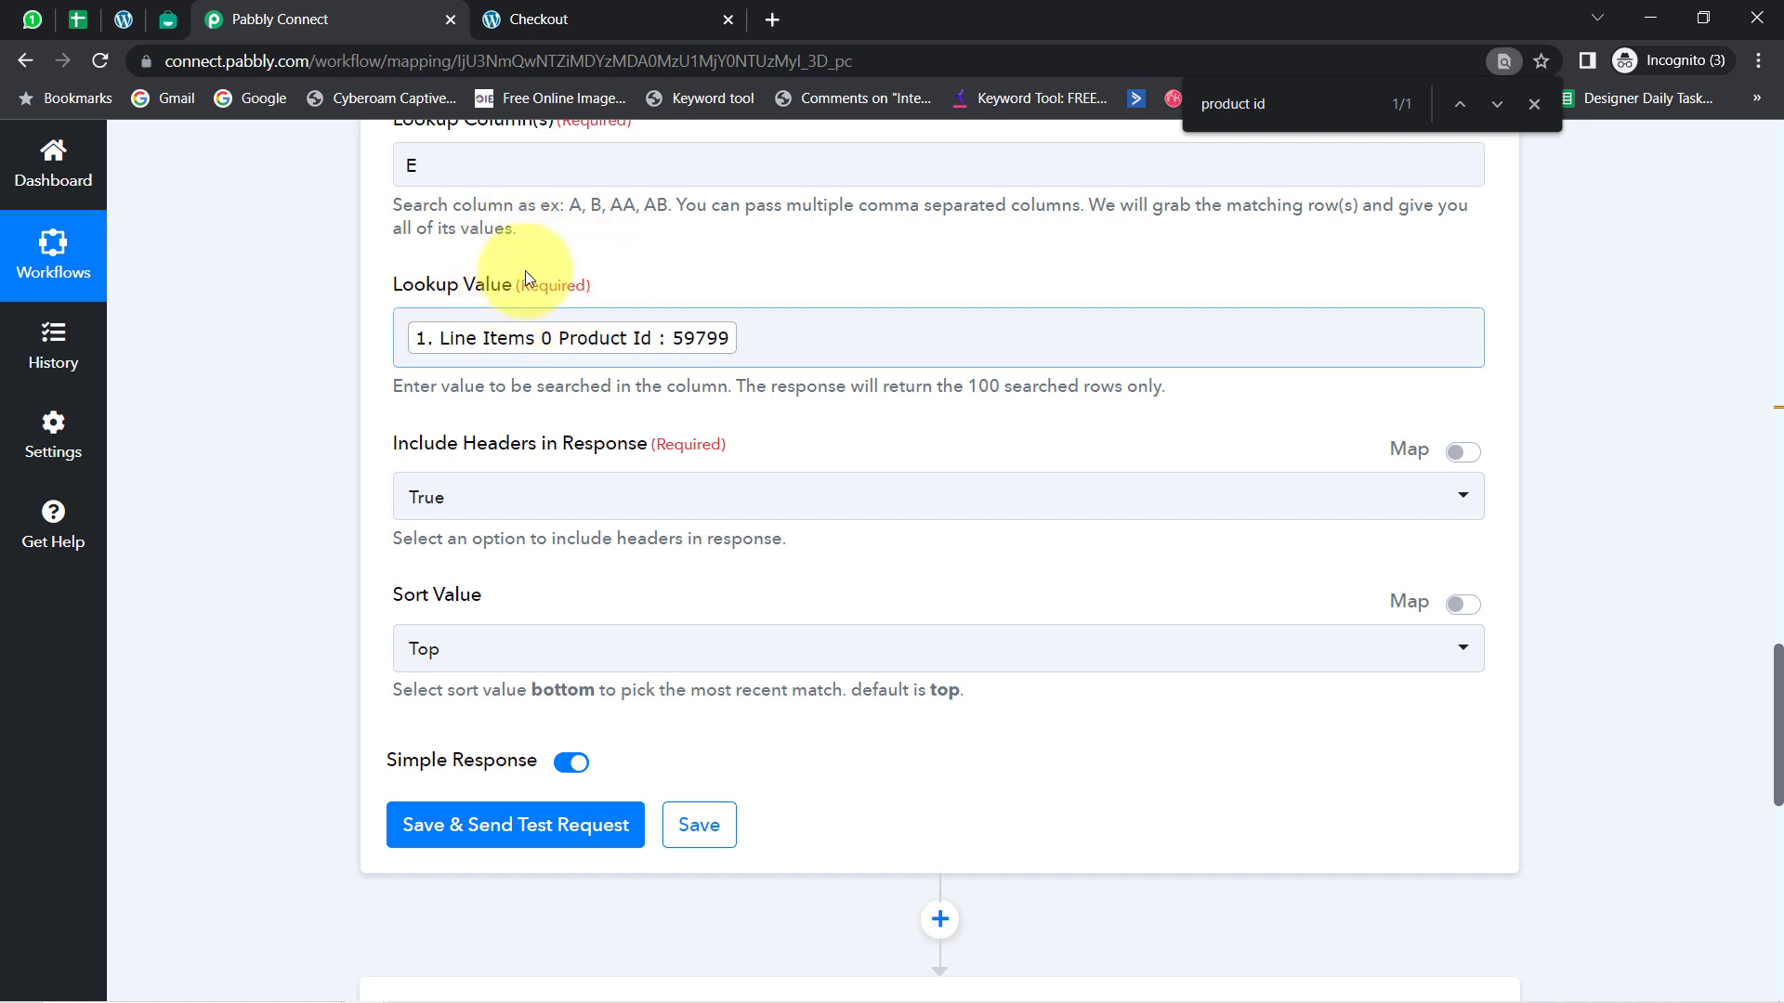
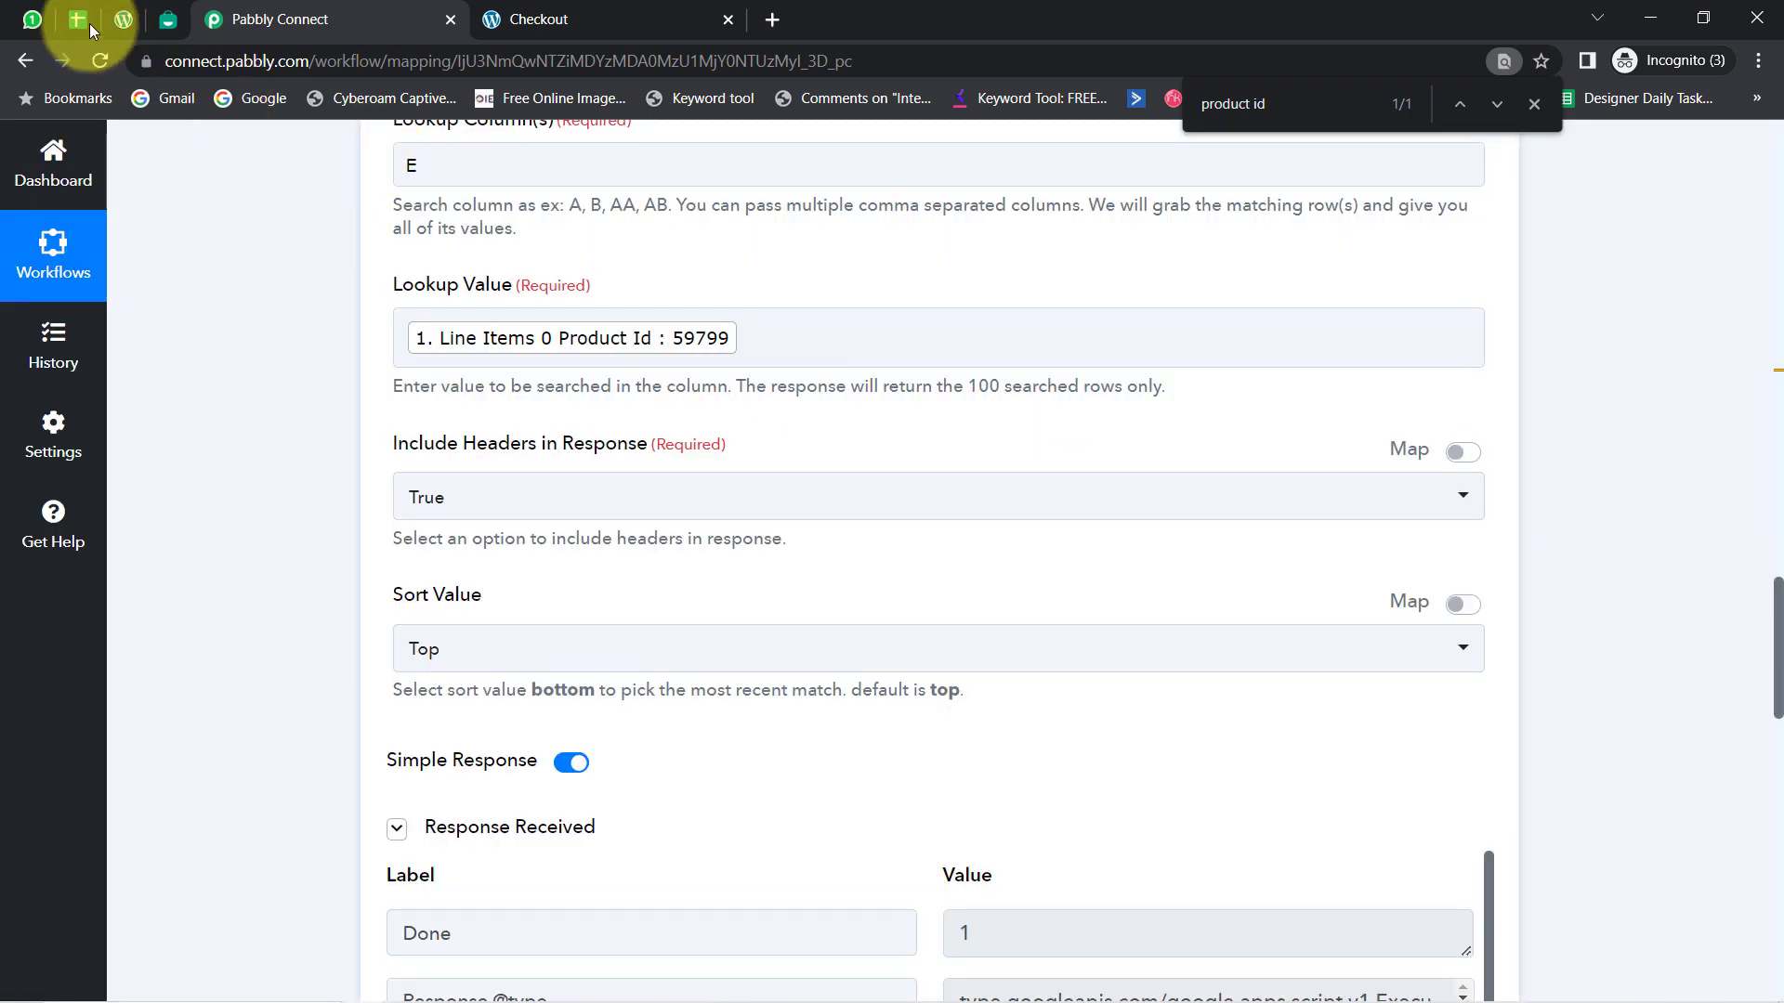
Compare the One Plus 10 row of the Product Details spreadsheet with the vendor fields in the lookup's received response
{"action": "left_click", "coordinate": [85, 20]}
{"action": "left_click", "coordinate": [985, 482]}
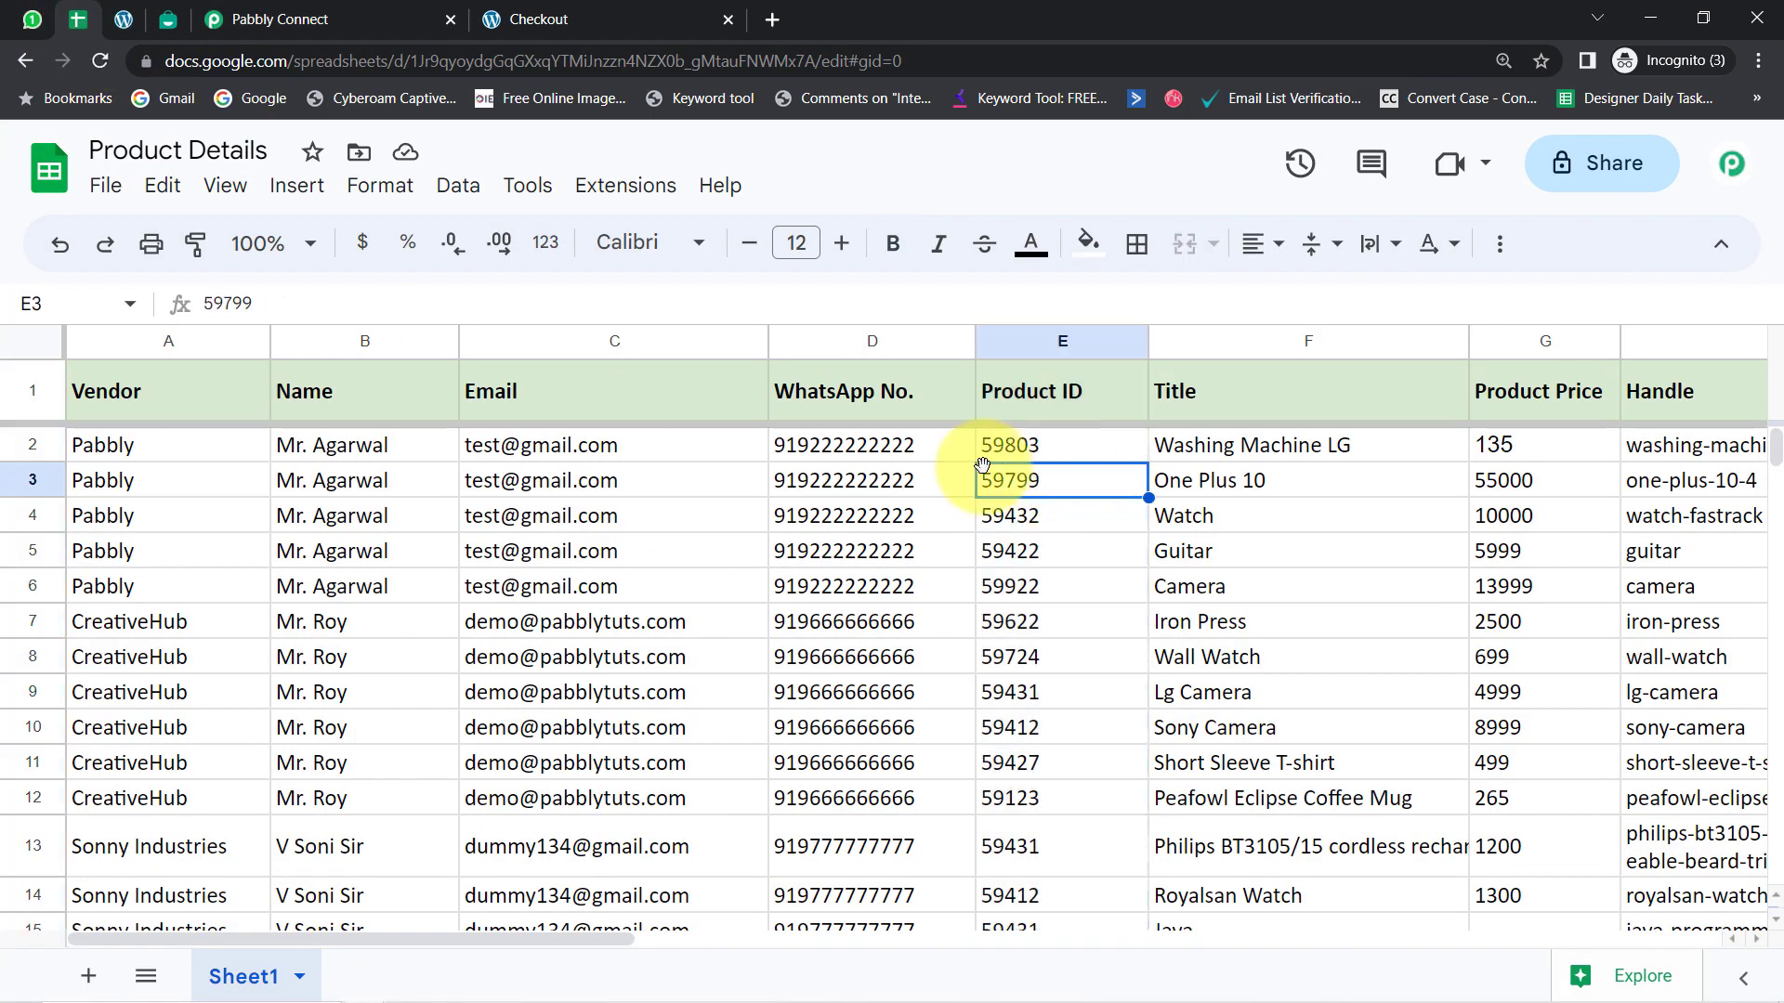
{"action": "left_click", "coordinate": [19, 476]}
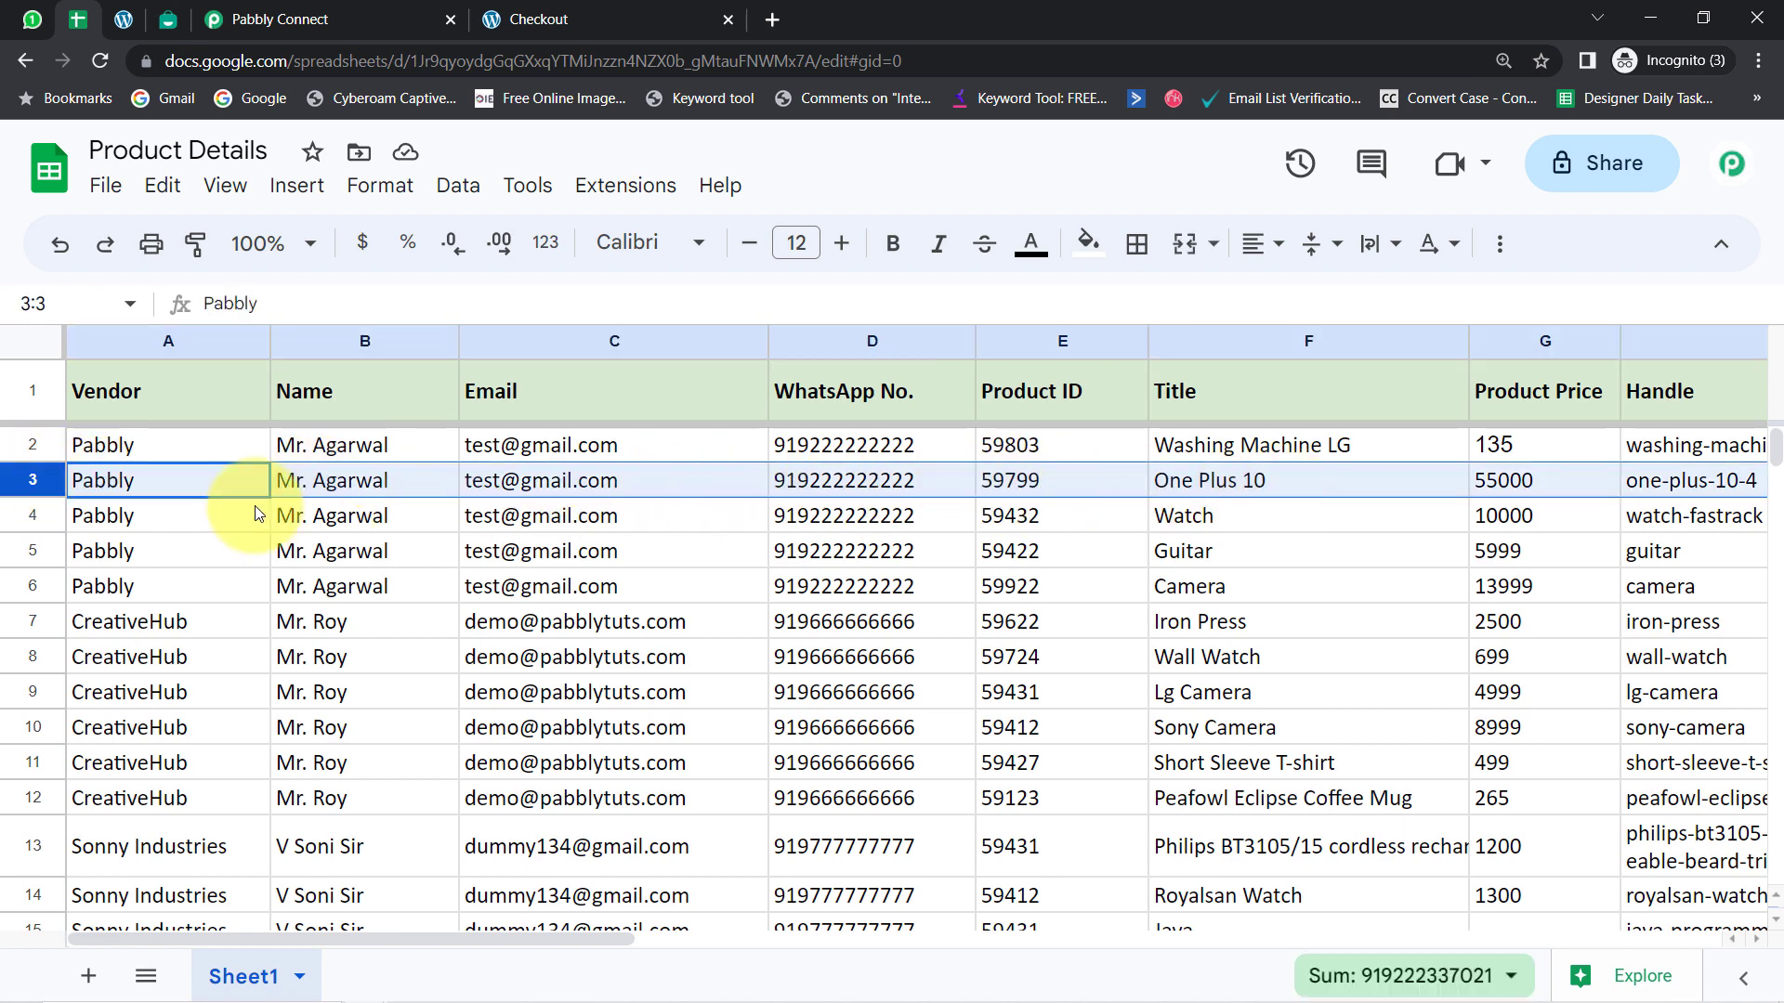
{"action": "left_click", "coordinate": [355, 19]}
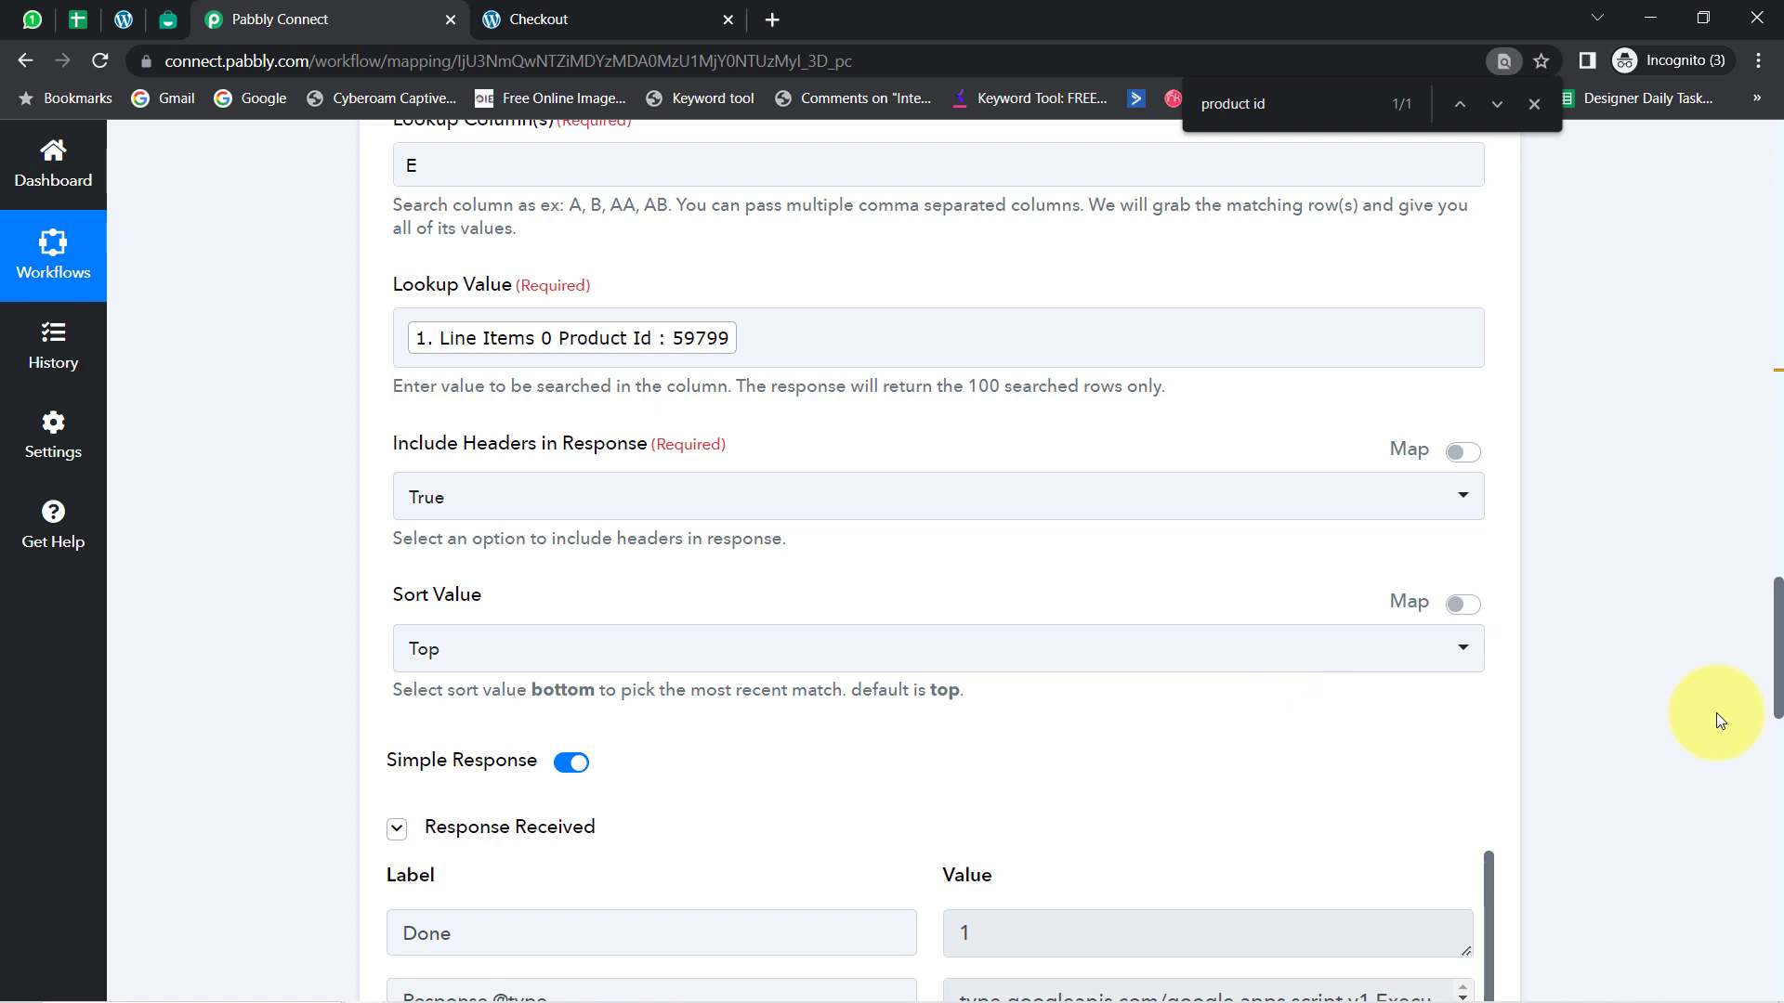
{"action": "left_click_drag", "start_coordinate": [1779, 613], "coordinate": [1779, 720]}
{"action": "double_click", "coordinate": [677, 467]}
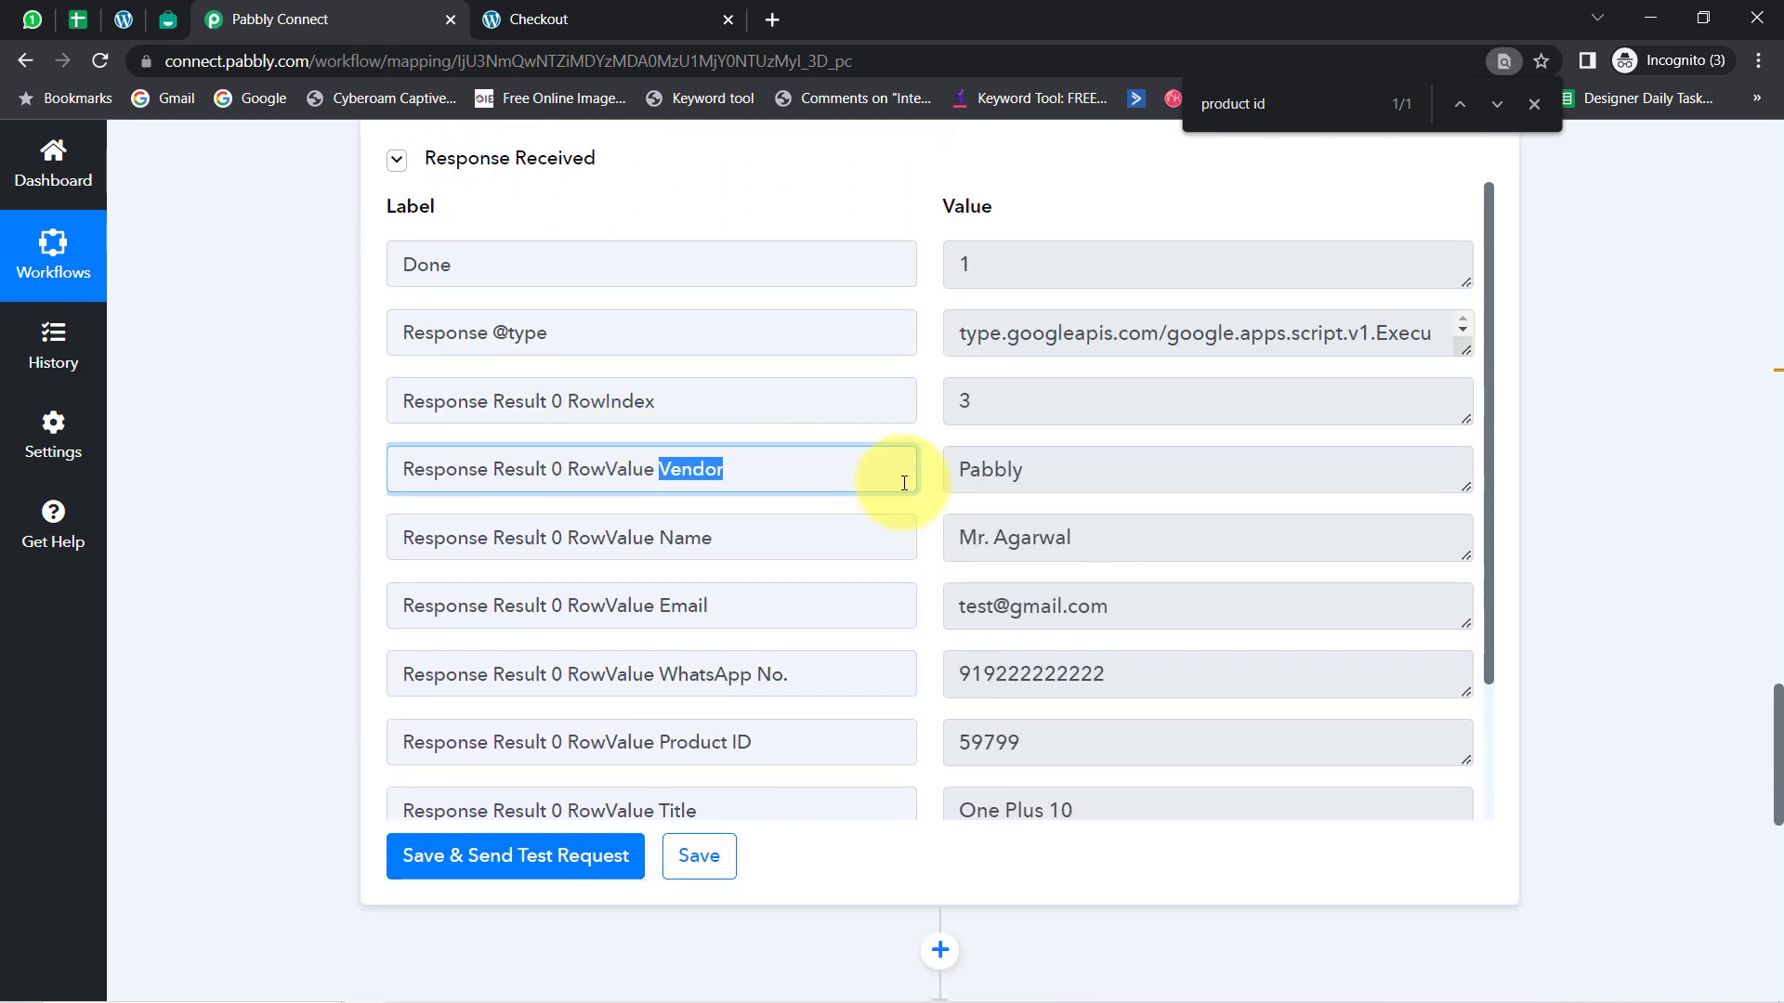
Review the vendor, name, email, WhatsApp number and product ID values in the Google Sheets lookup response, checking the webhook's line items too
{"action": "double_click", "coordinate": [1040, 470]}
{"action": "left_click_drag", "start_coordinate": [1037, 538], "coordinate": [982, 536]}
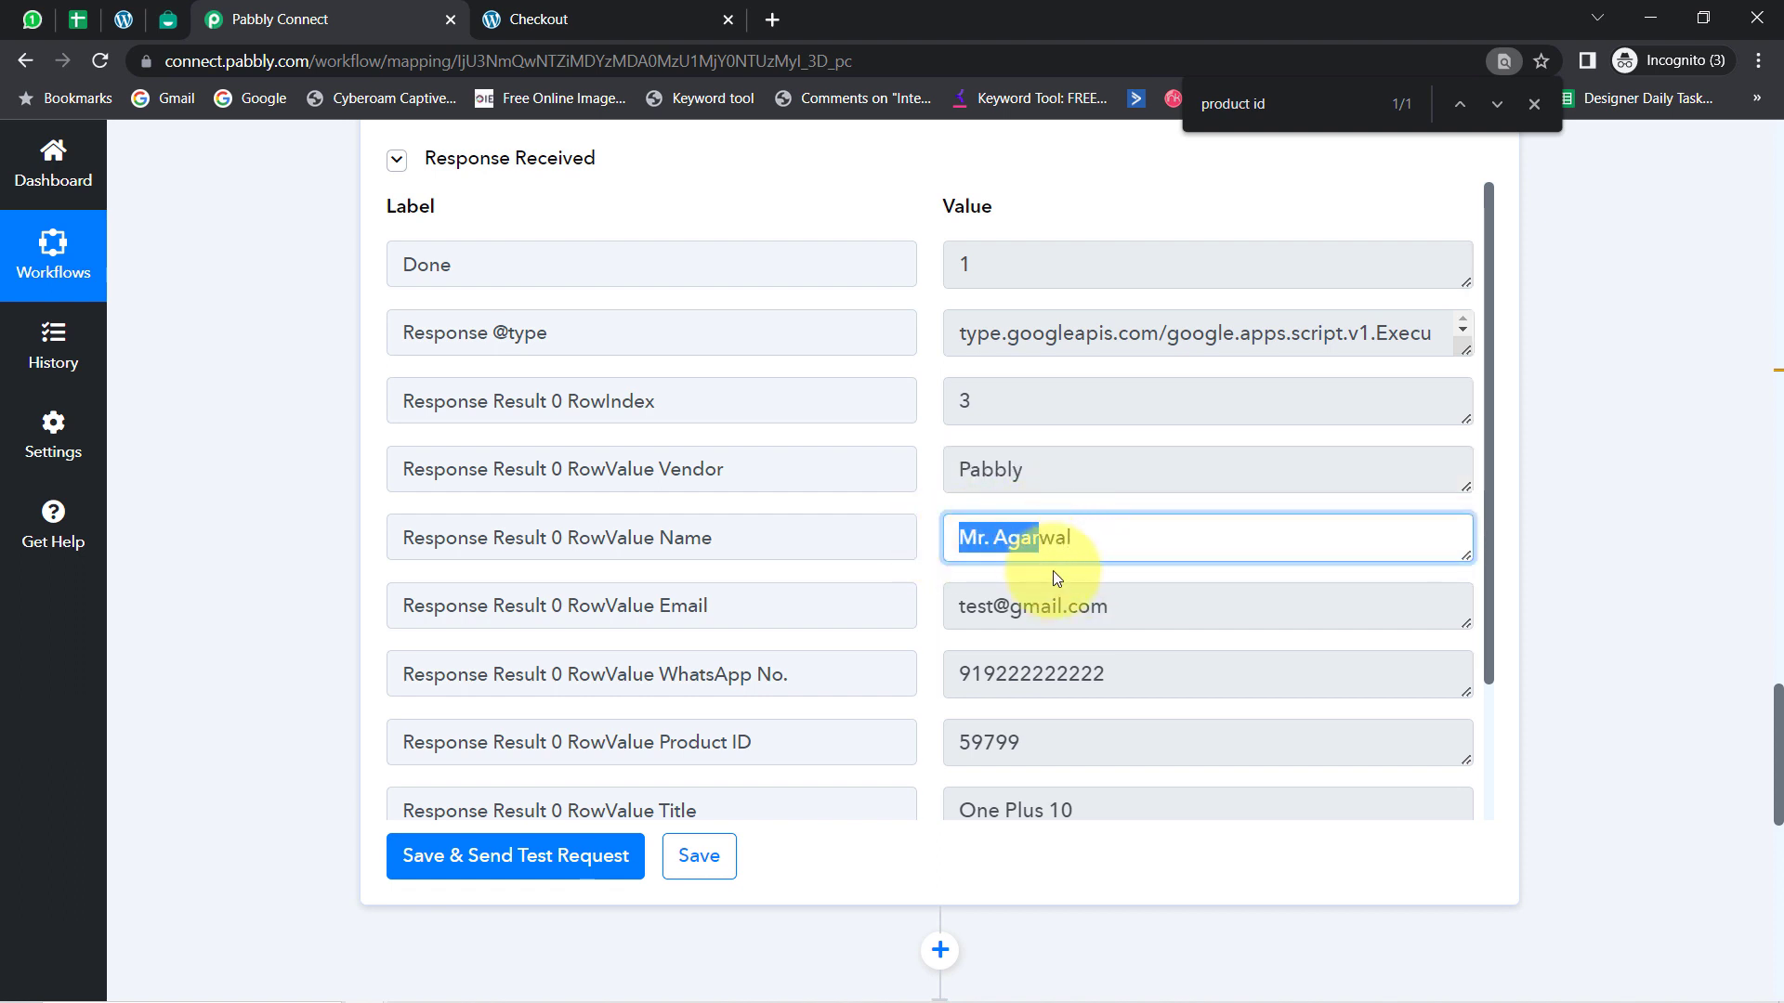
{"action": "left_click_drag", "start_coordinate": [977, 606], "coordinate": [1100, 622]}
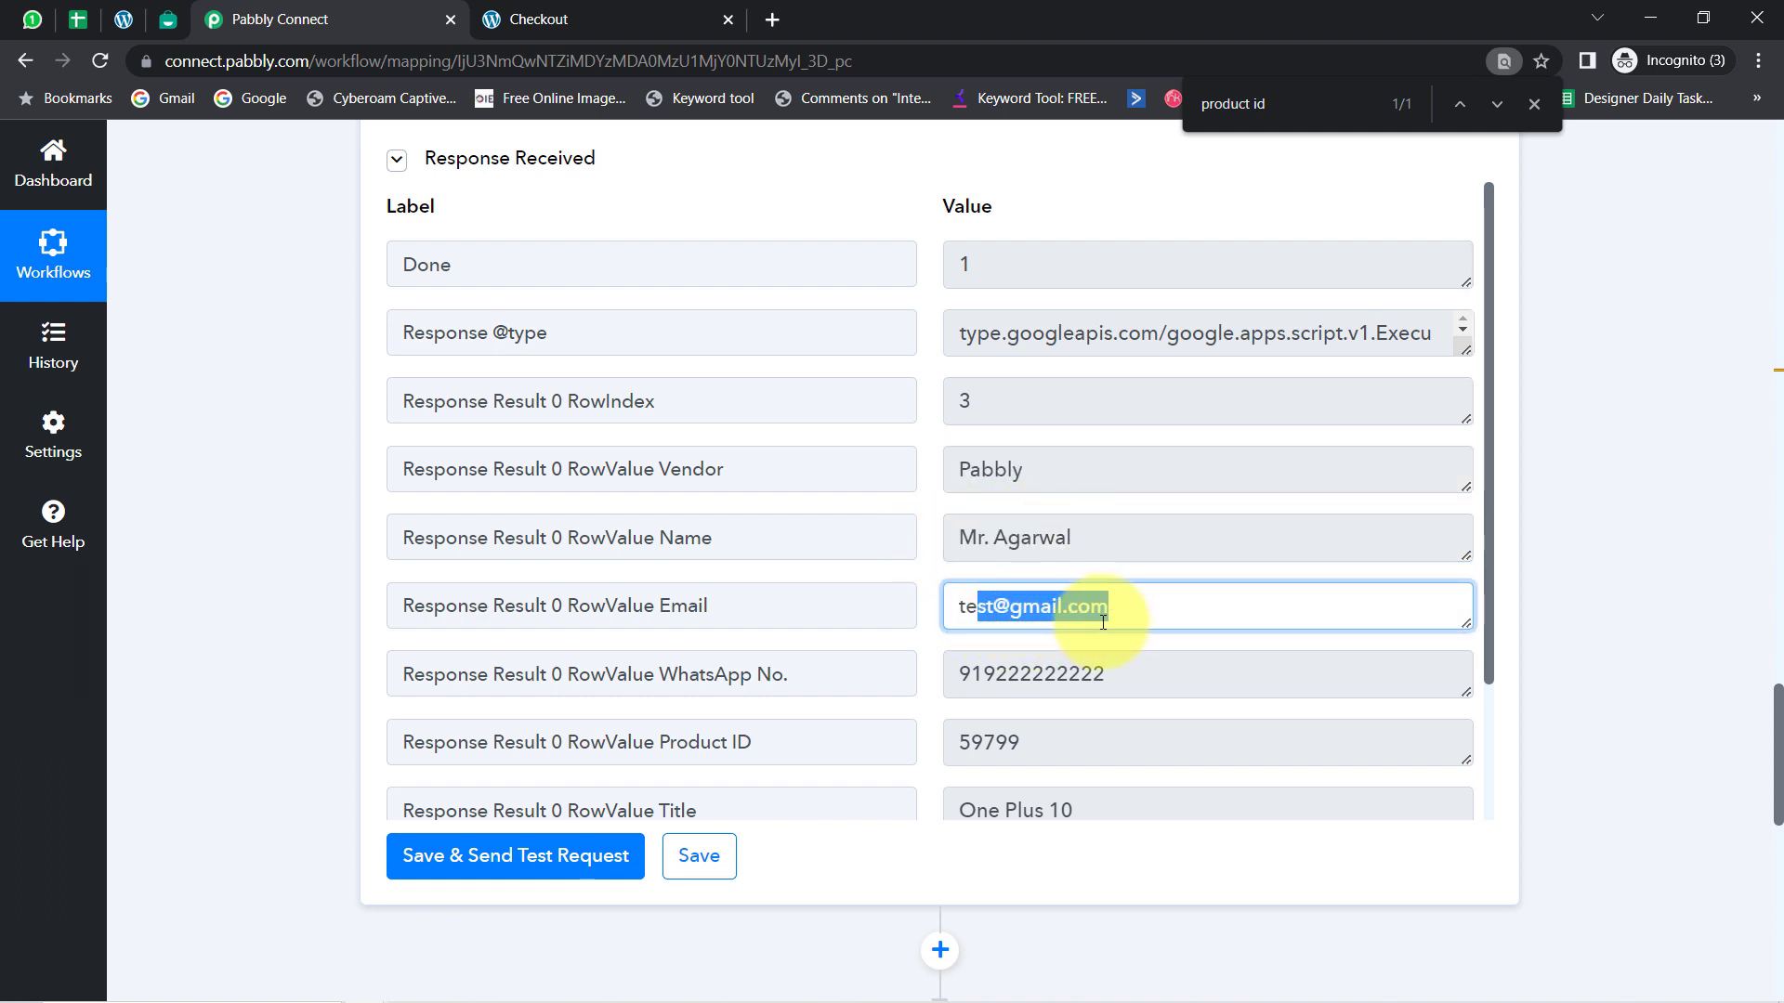
{"action": "left_click_drag", "start_coordinate": [1008, 674], "coordinate": [1150, 680]}
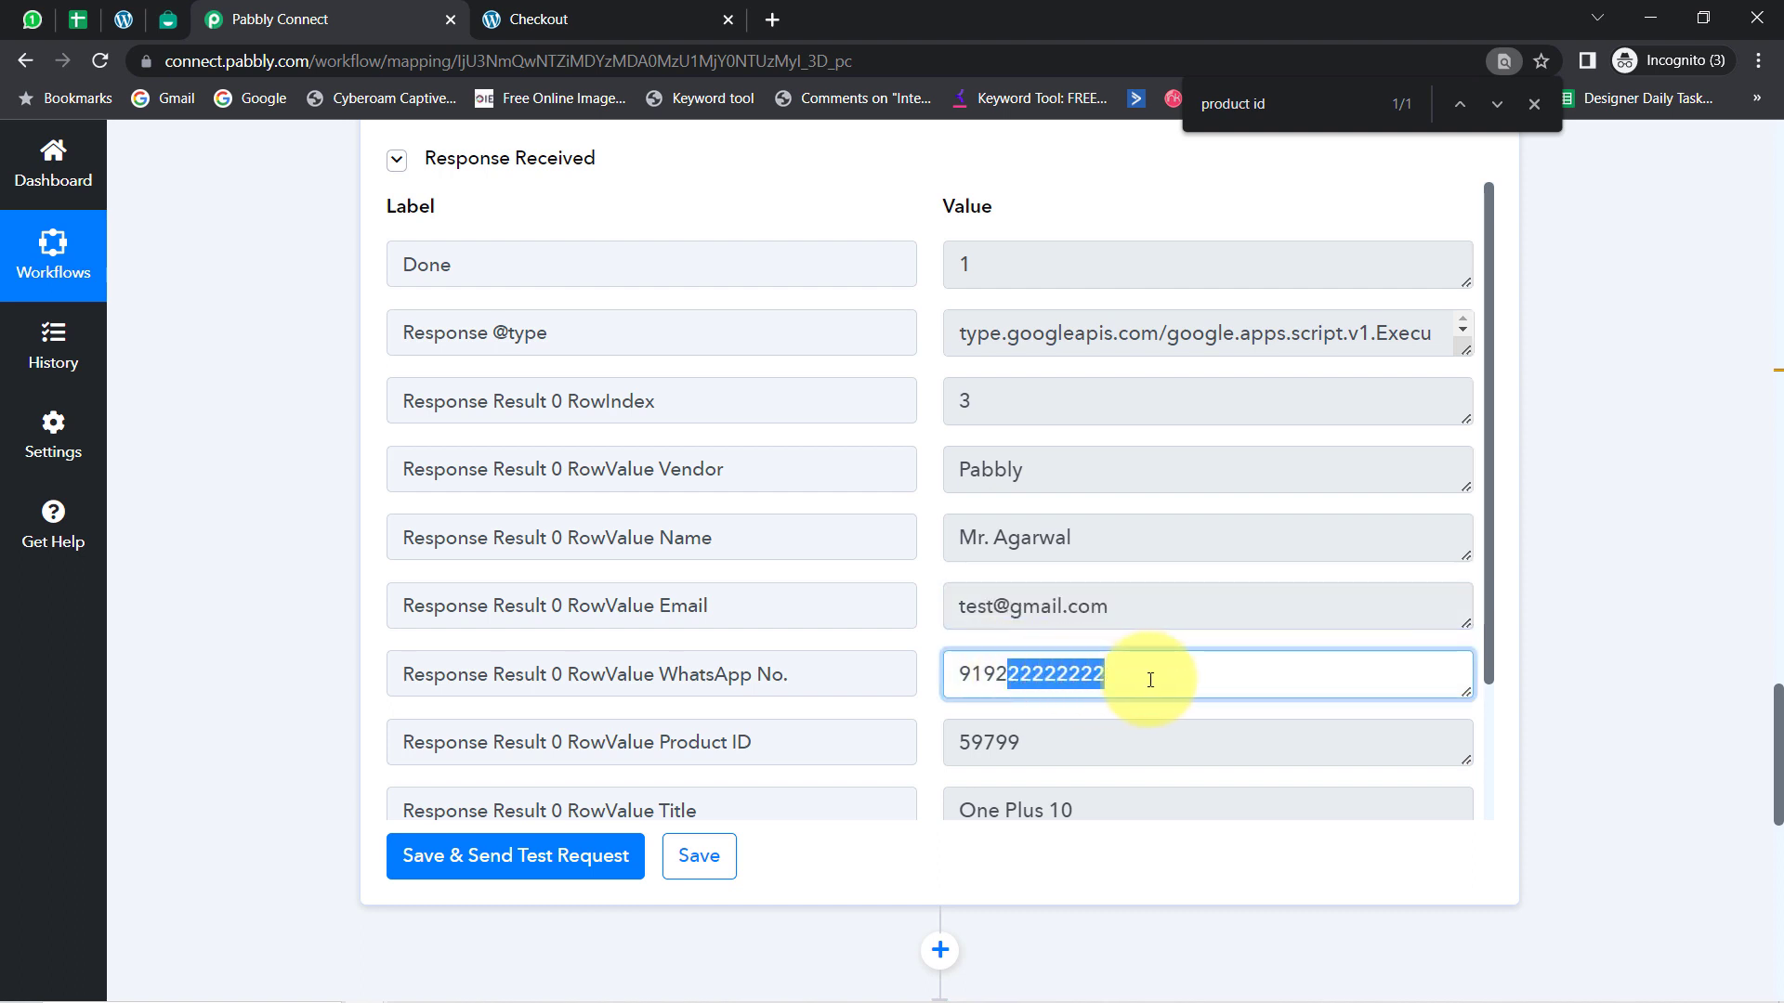
{"action": "left_click_drag", "start_coordinate": [983, 742], "coordinate": [1067, 740]}
{"action": "left_click_drag", "start_coordinate": [1486, 457], "coordinate": [1458, 654]}
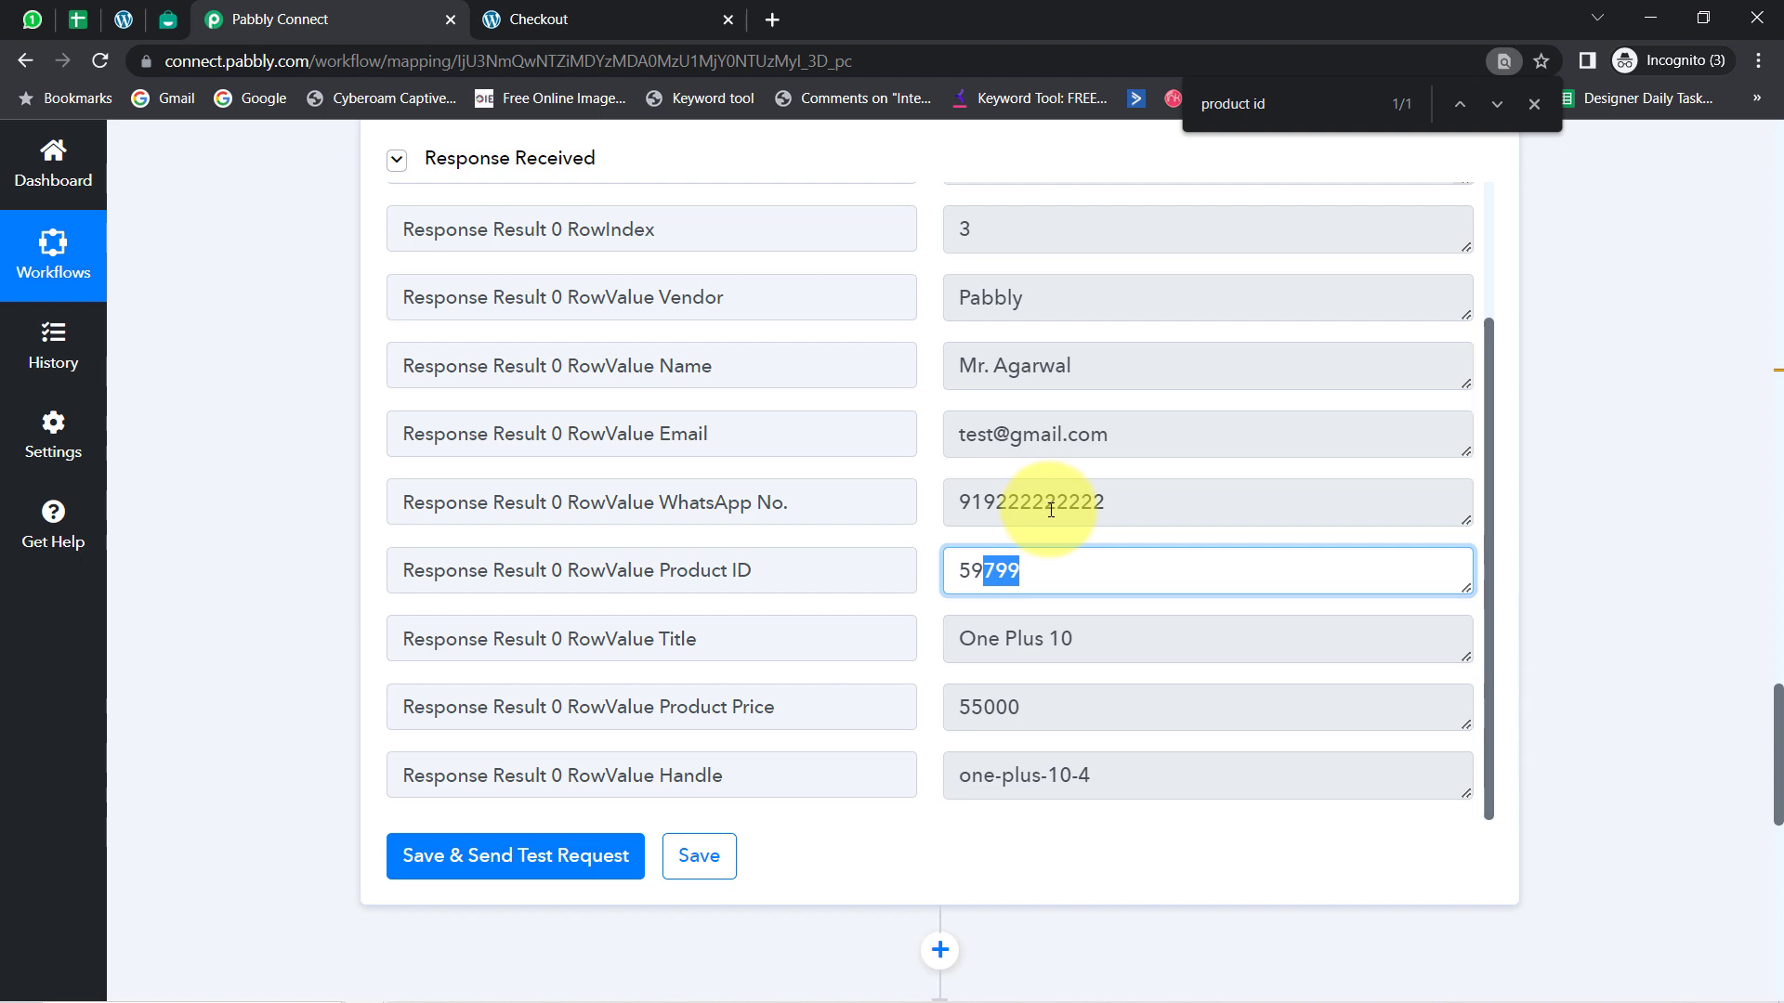
{"action": "left_click_drag", "start_coordinate": [983, 504], "coordinate": [1179, 504]}
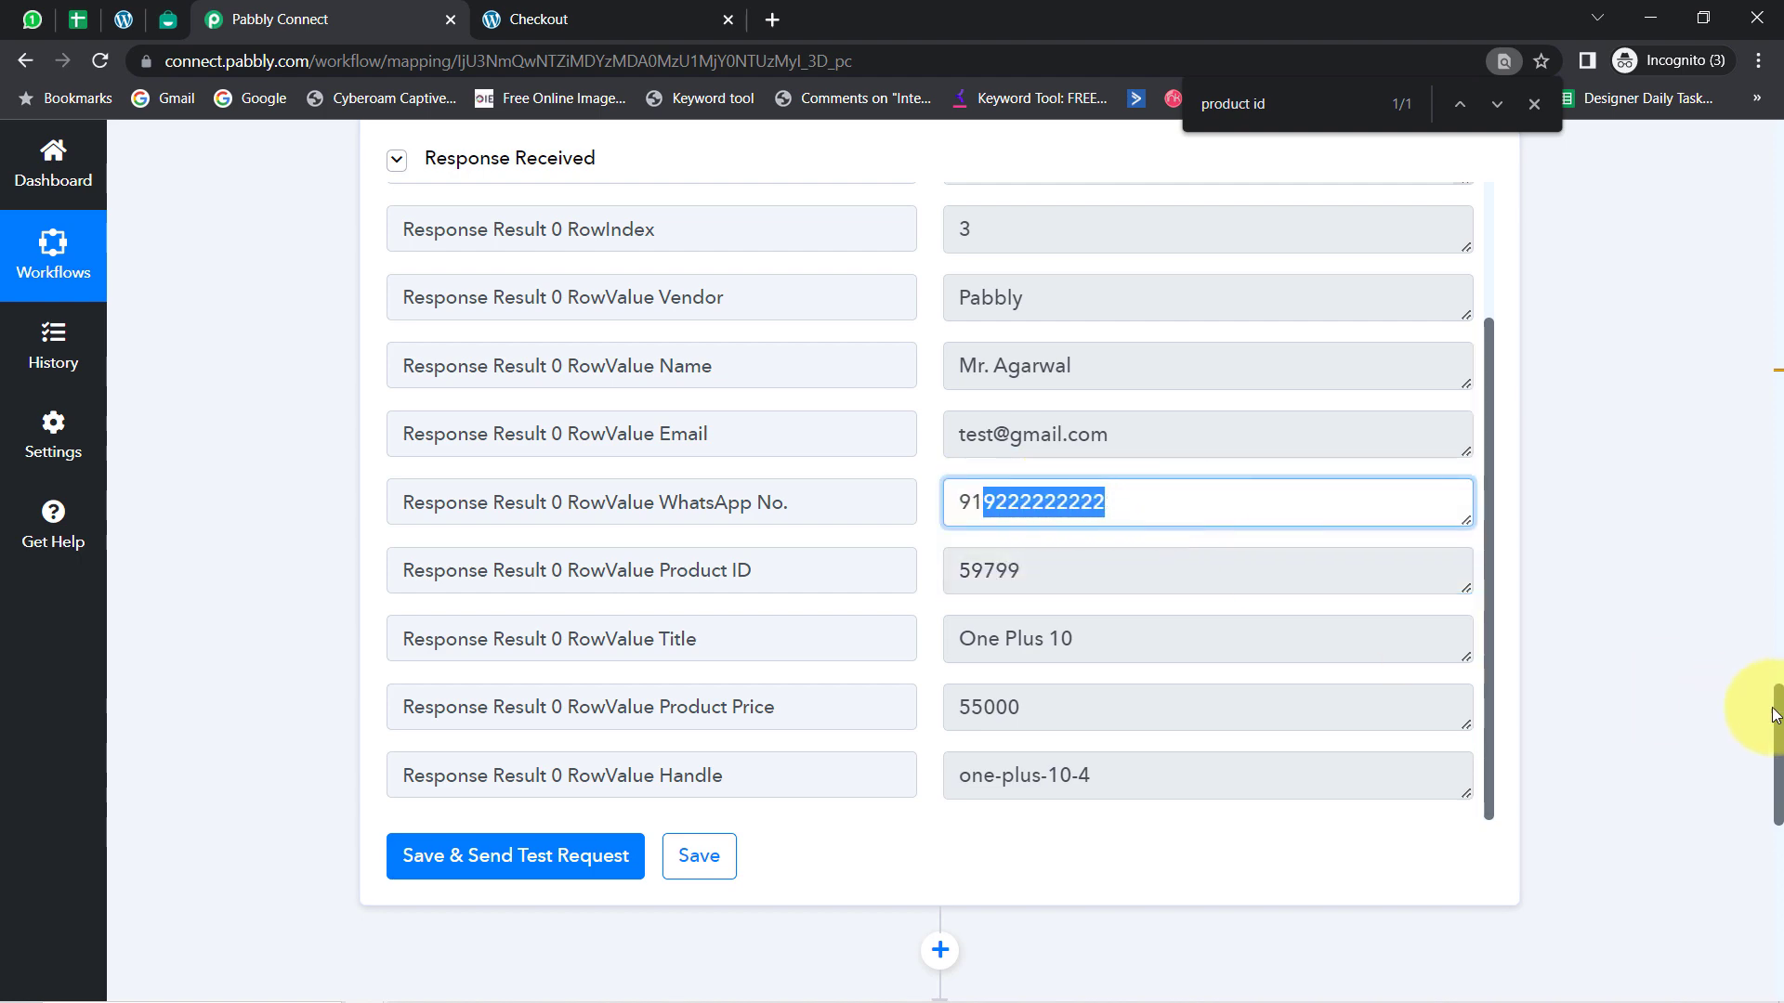
{"action": "left_click_drag", "start_coordinate": [1777, 717], "coordinate": [1728, 342]}
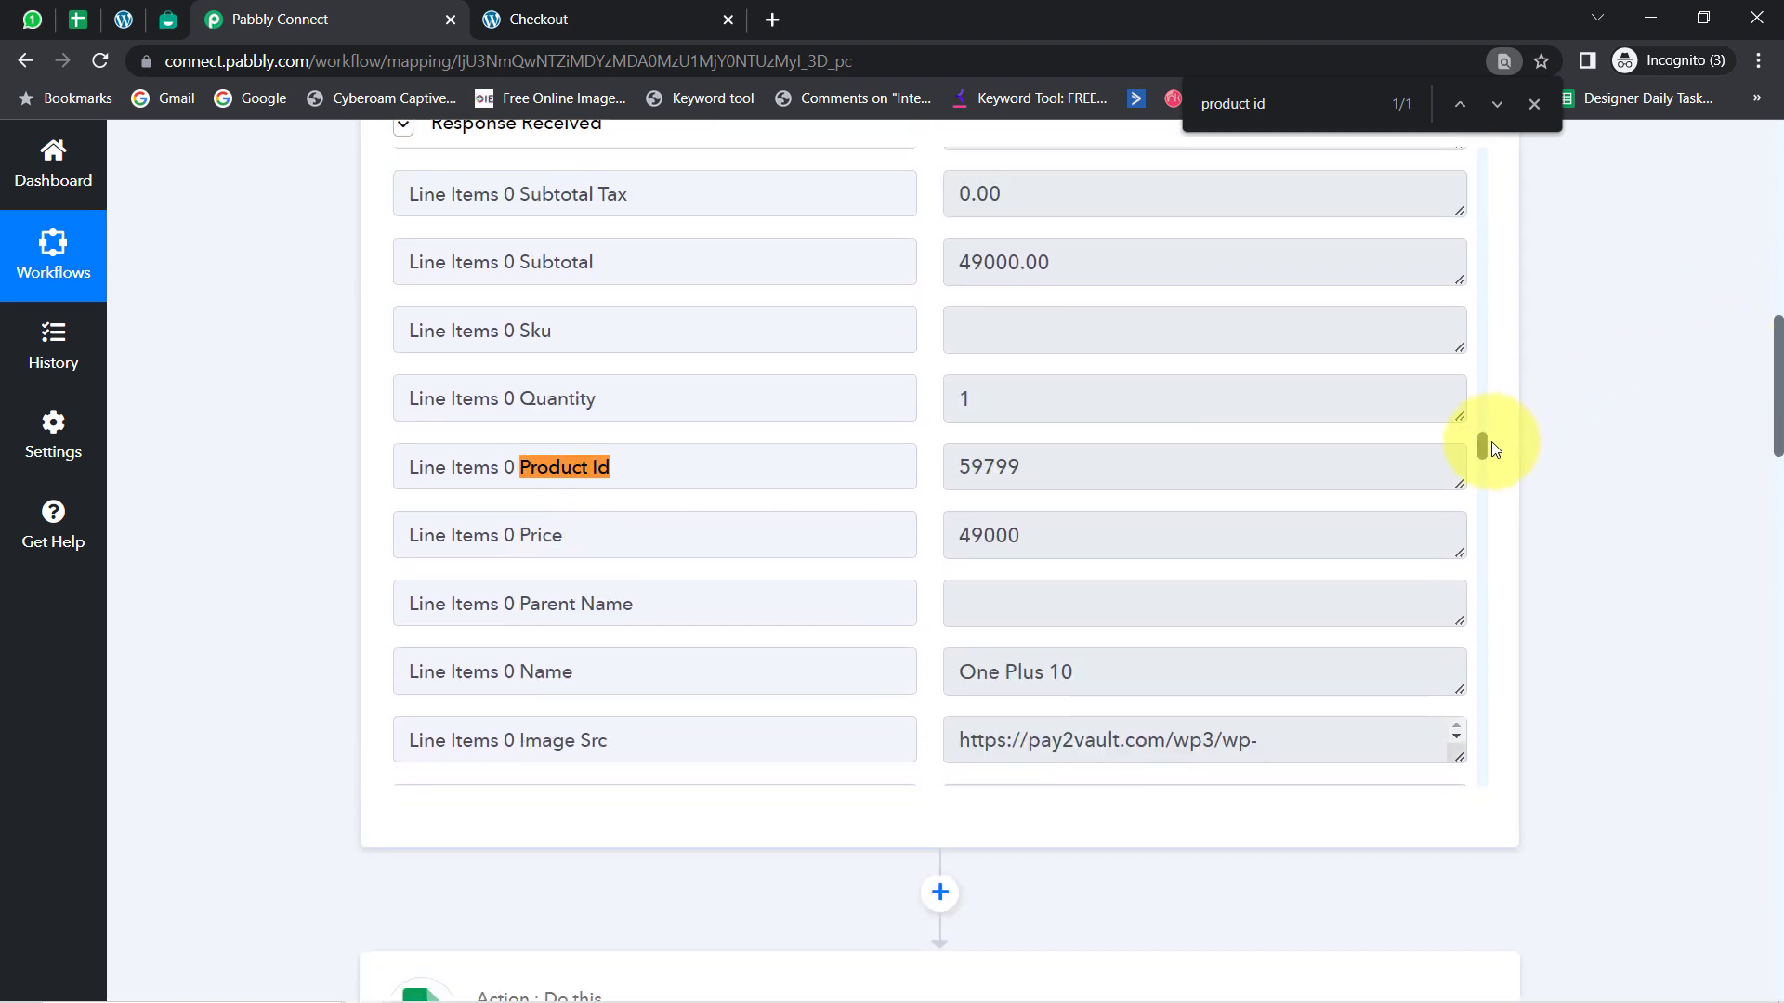
{"action": "left_click_drag", "start_coordinate": [1482, 446], "coordinate": [1483, 503]}
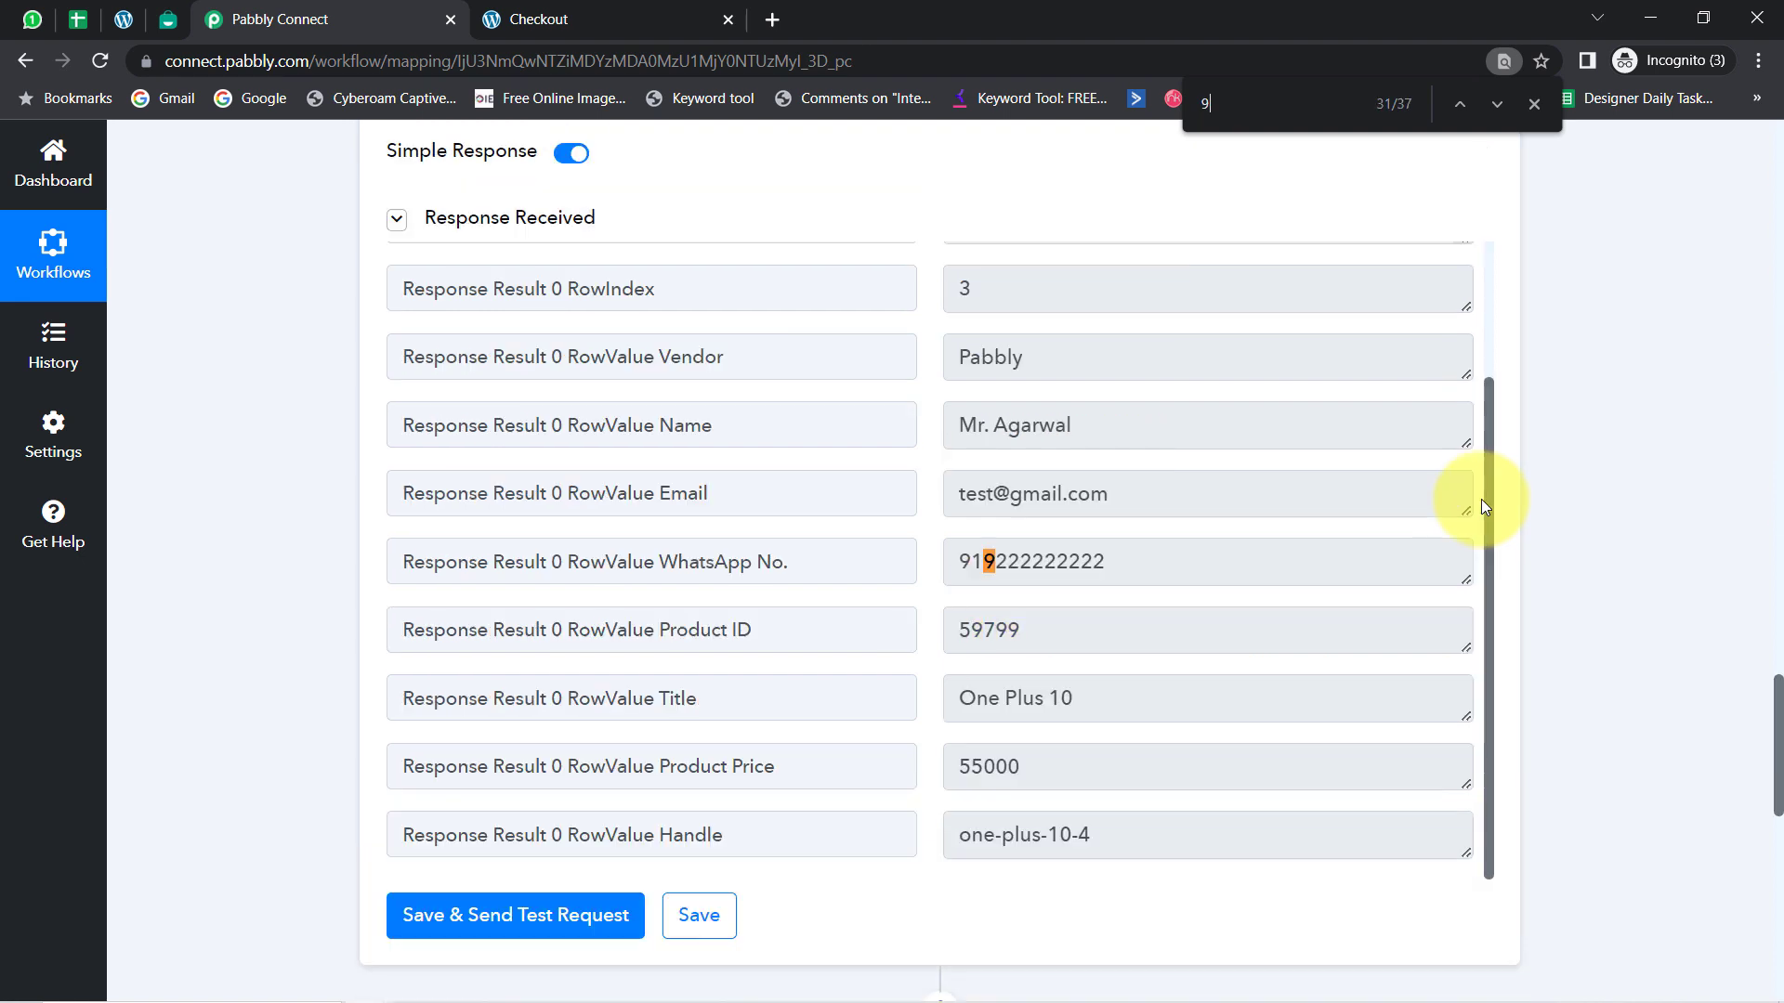
{"action": "left_click_drag", "start_coordinate": [1007, 562], "coordinate": [1131, 580]}
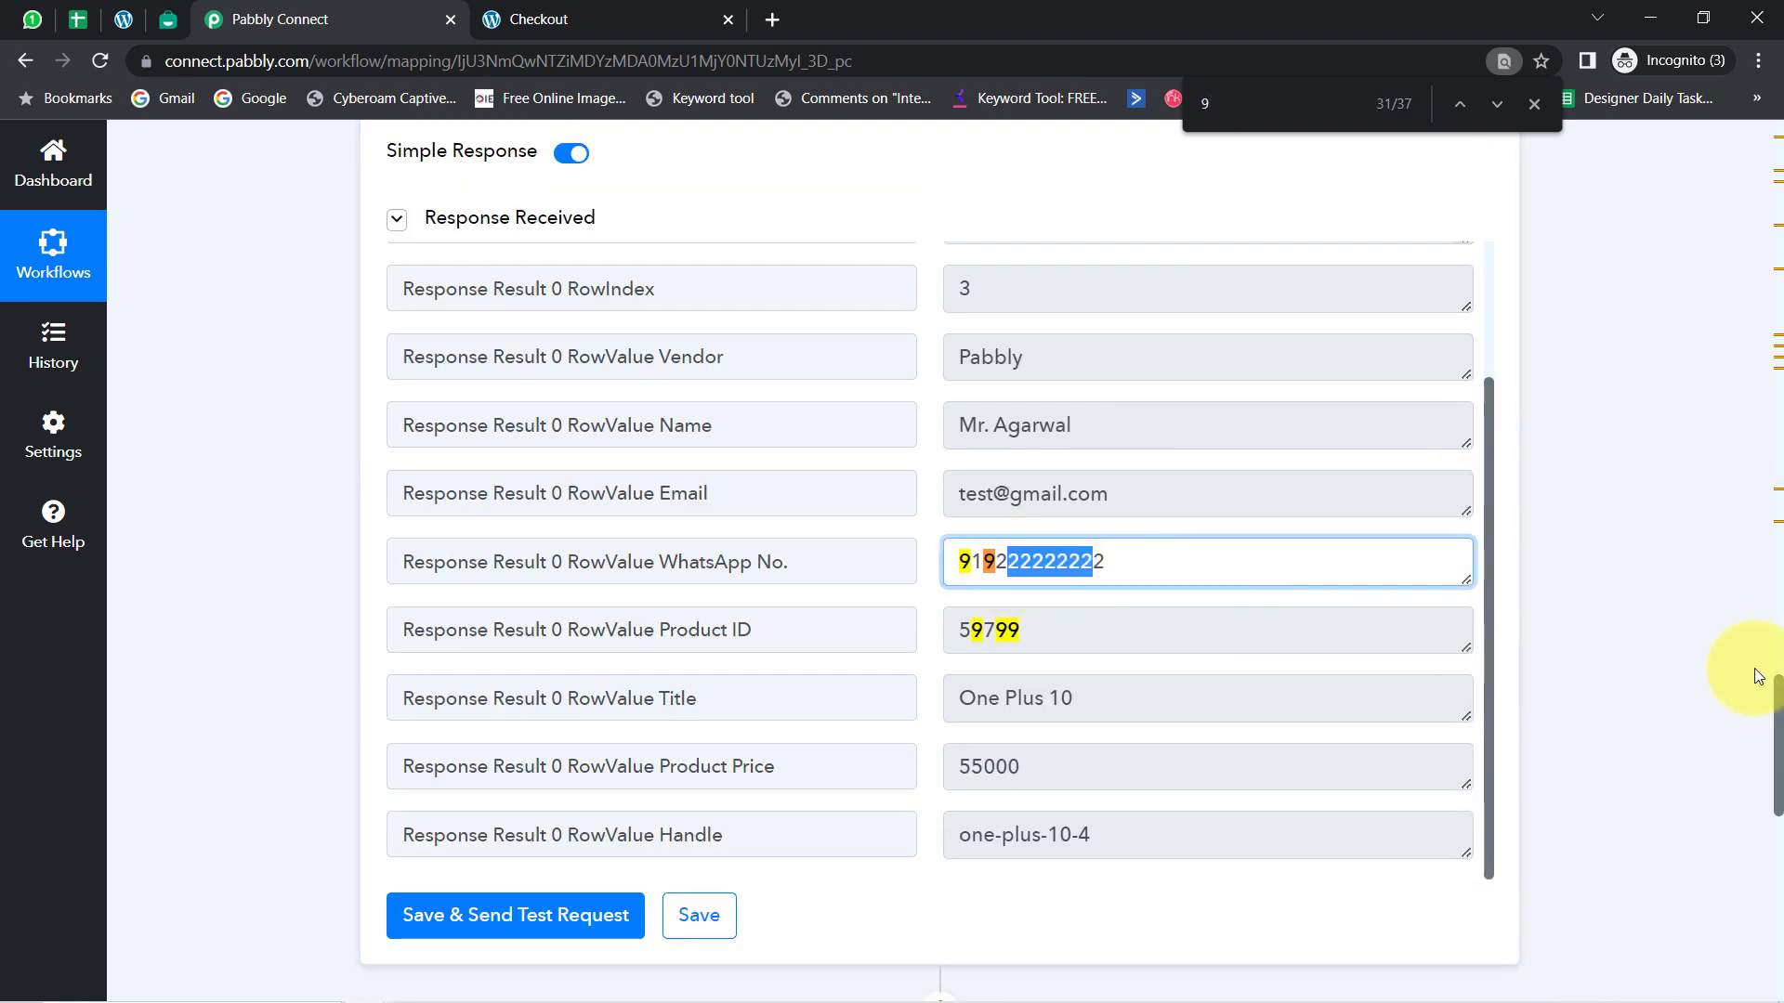
Set the Interakt action's event to Send WhatsApp Template Message
{"action": "left_click_drag", "start_coordinate": [1776, 686], "coordinate": [1772, 819]}
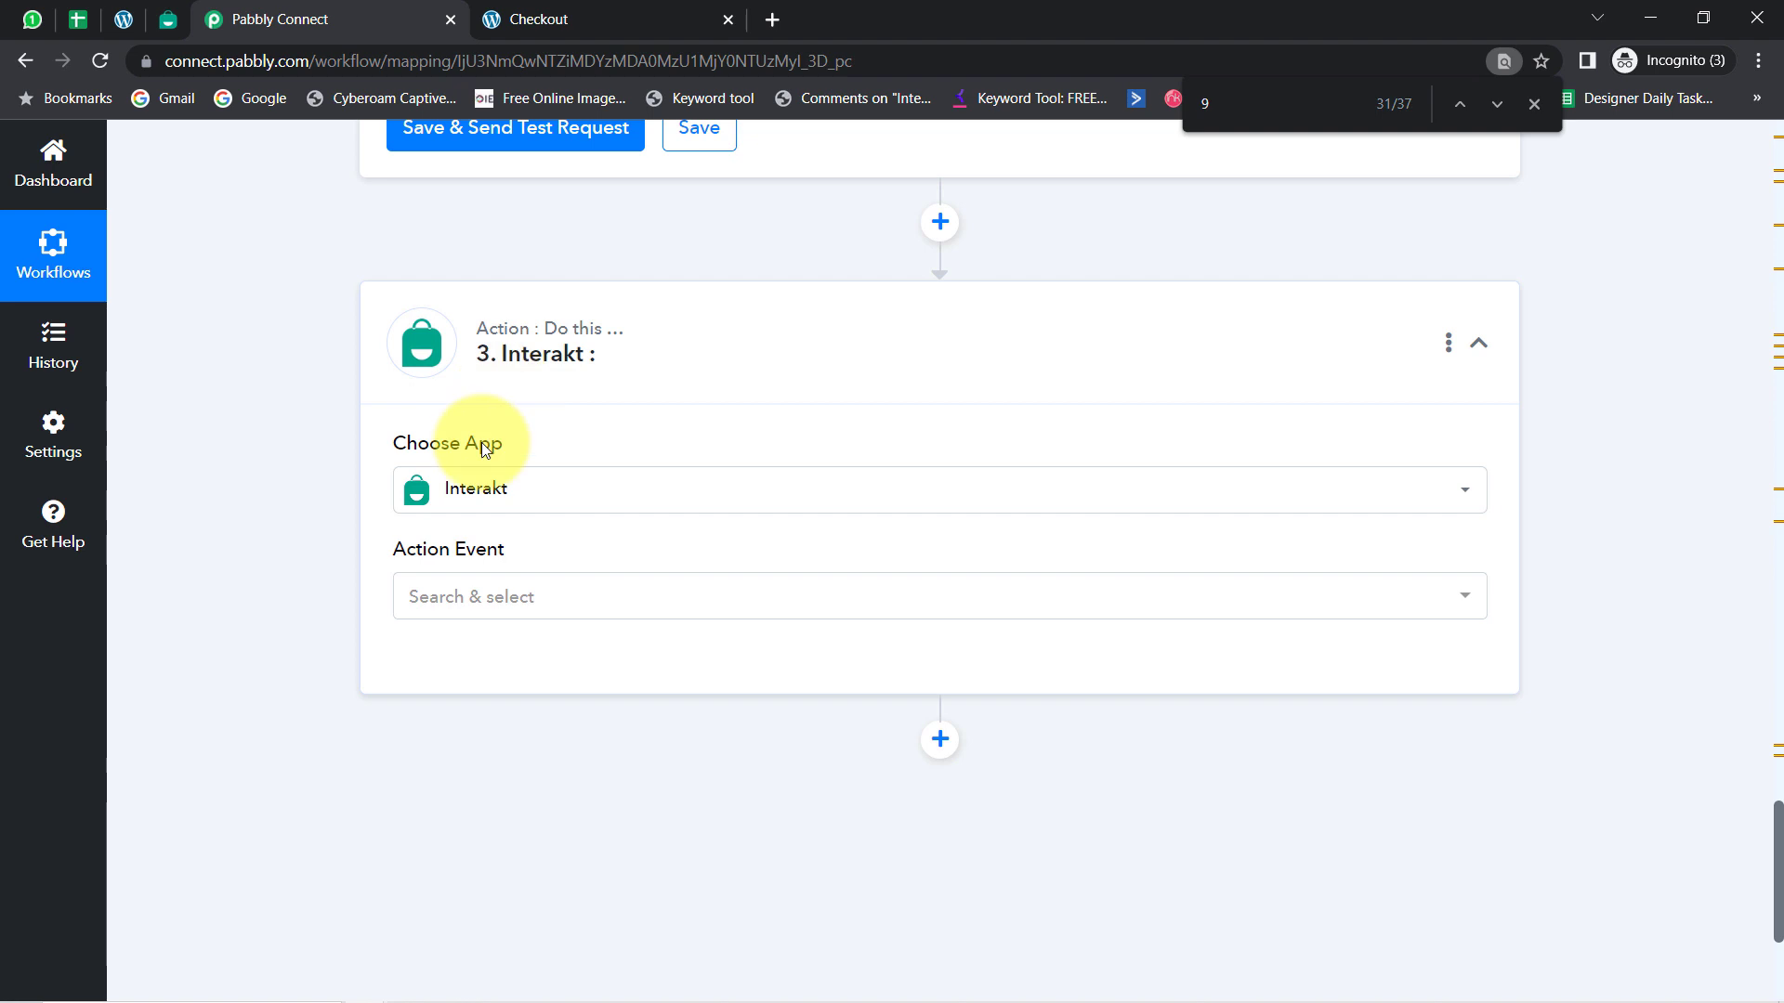
{"action": "left_click", "coordinate": [511, 599]}
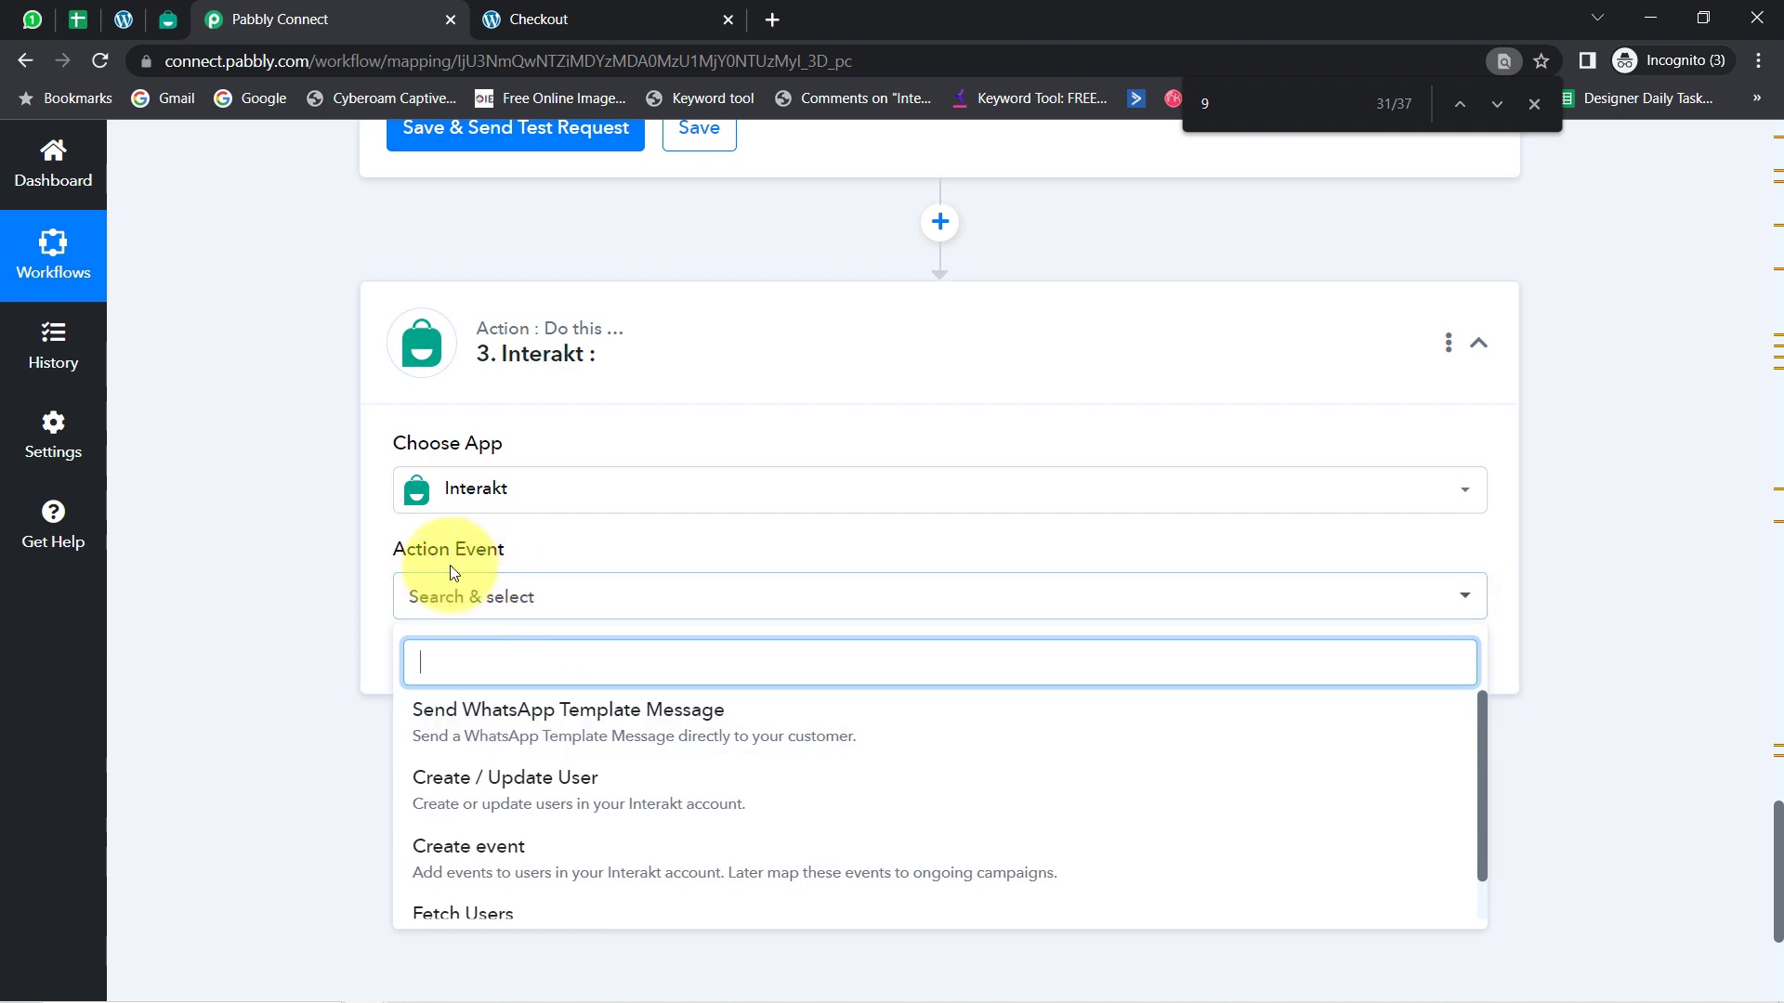
{"action": "left_click", "coordinate": [502, 712]}
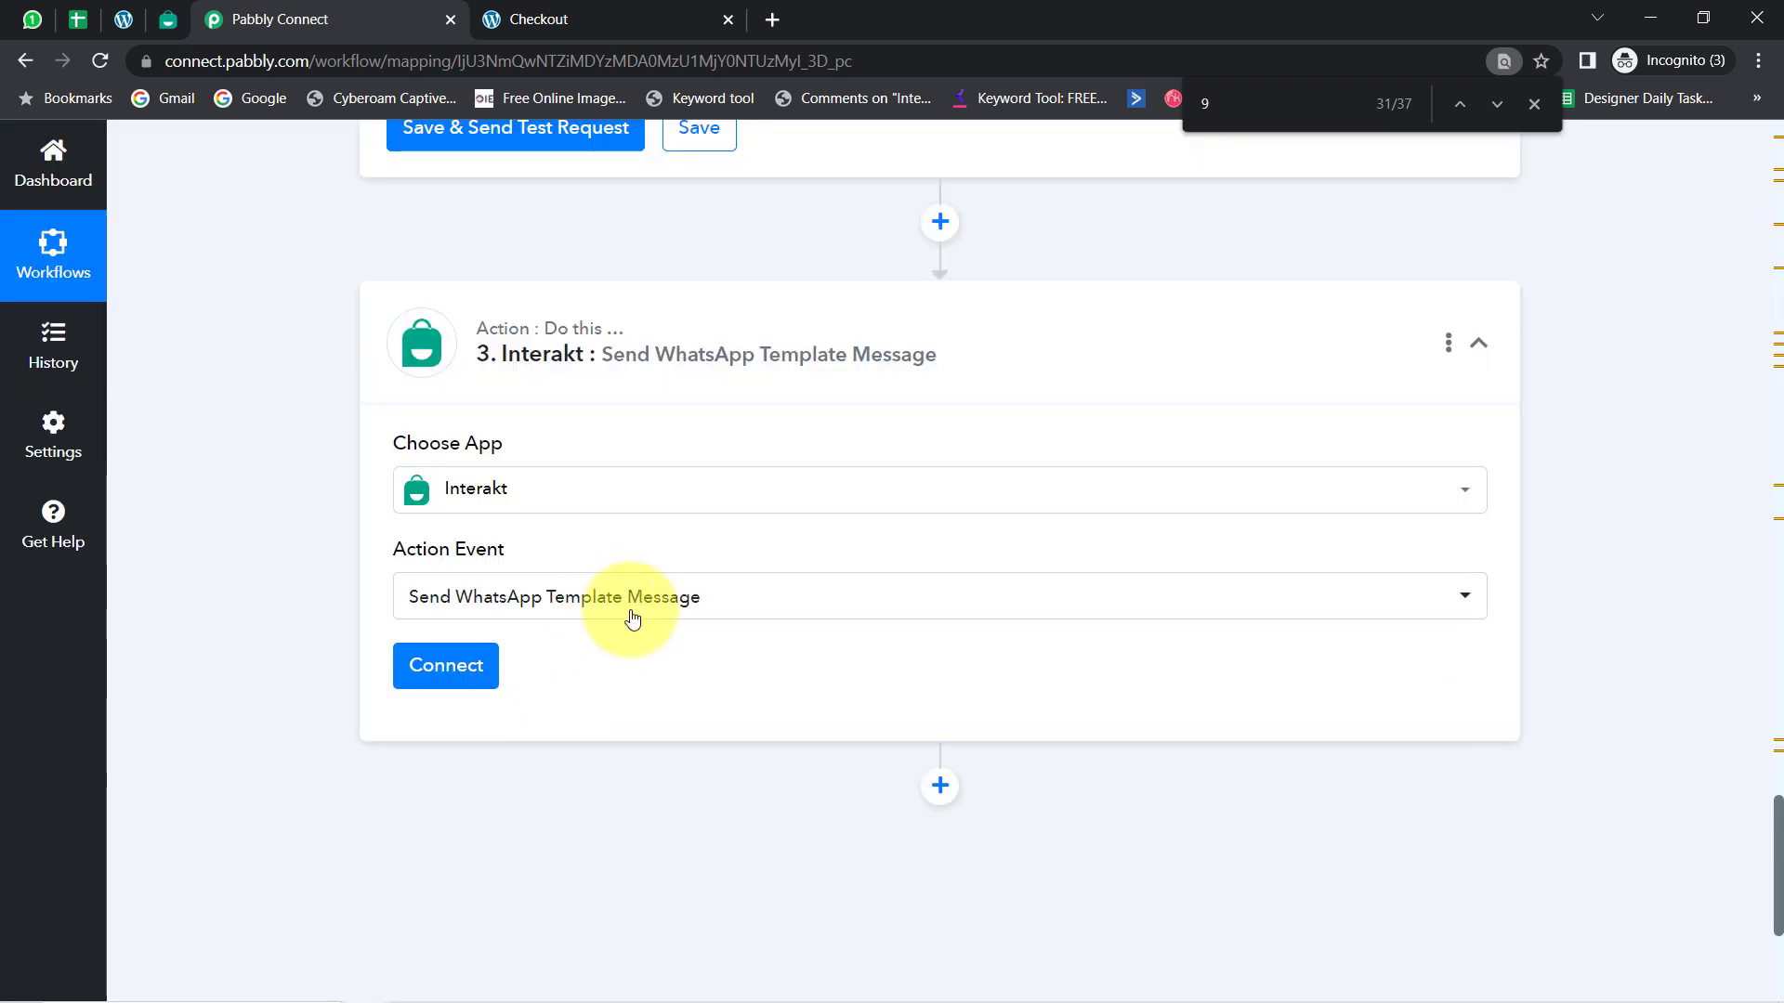
Start a new Interakt connection for the action and bring up the Interakt account's Developer Settings page
{"action": "left_click", "coordinate": [463, 679]}
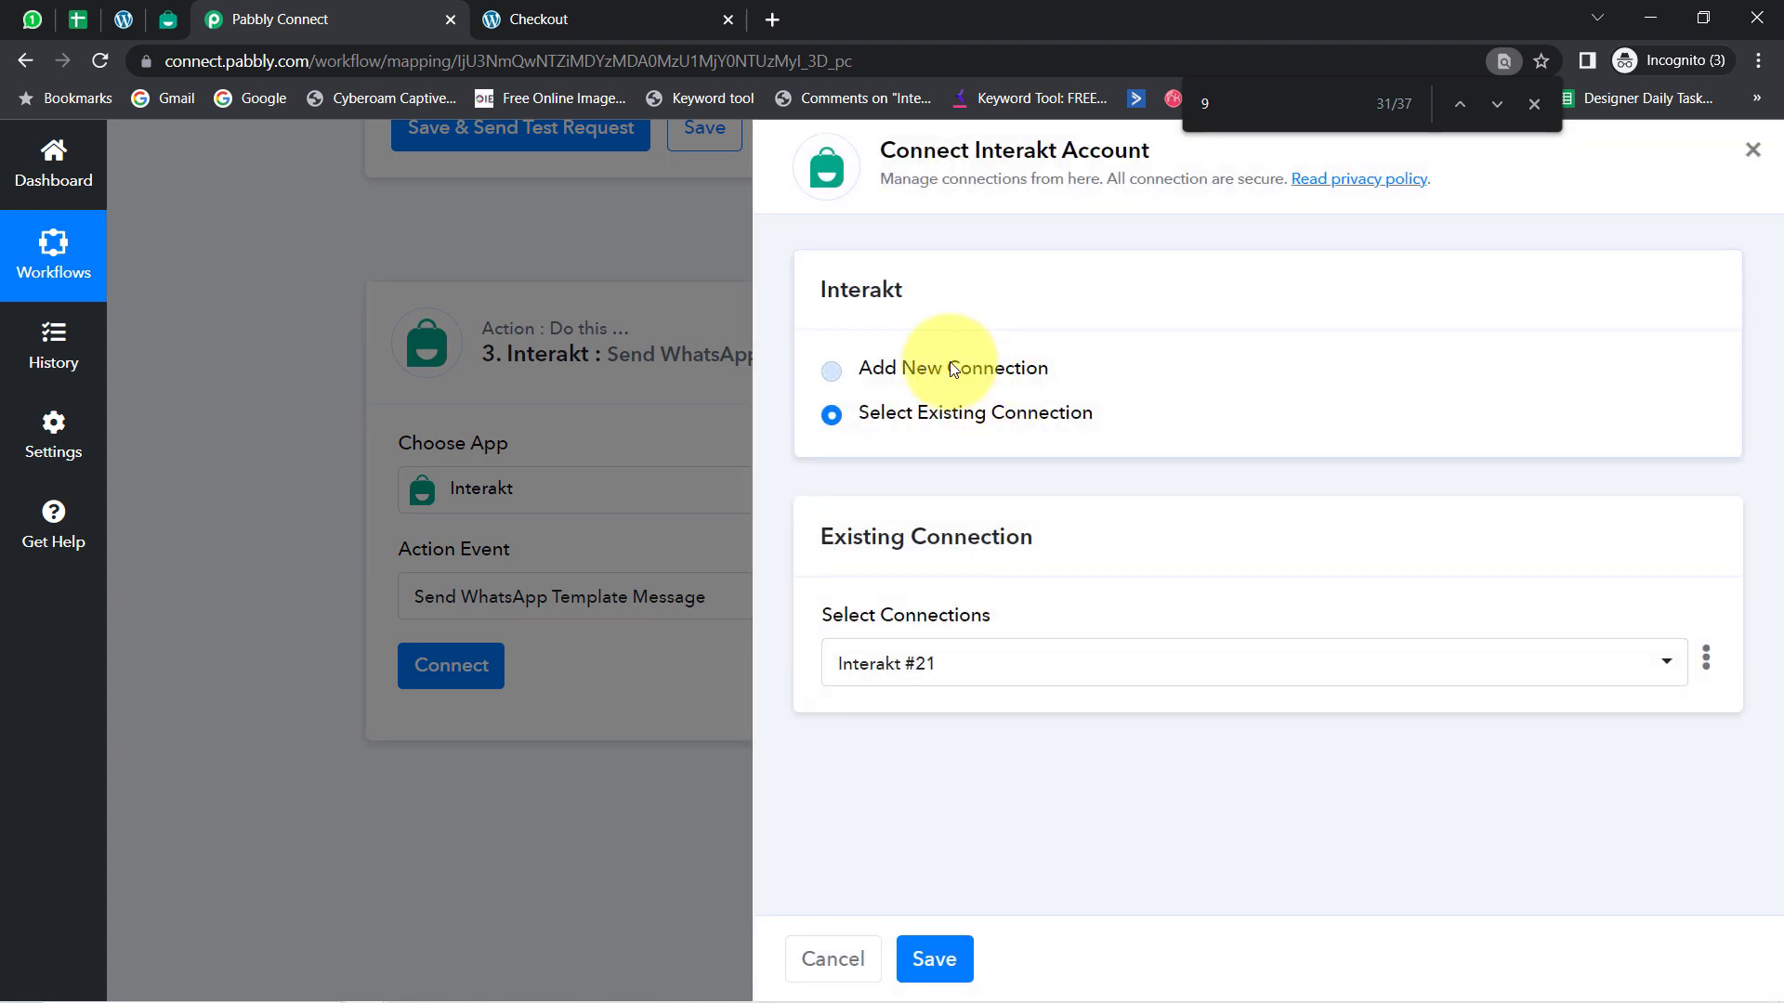
{"action": "left_click", "coordinate": [953, 370]}
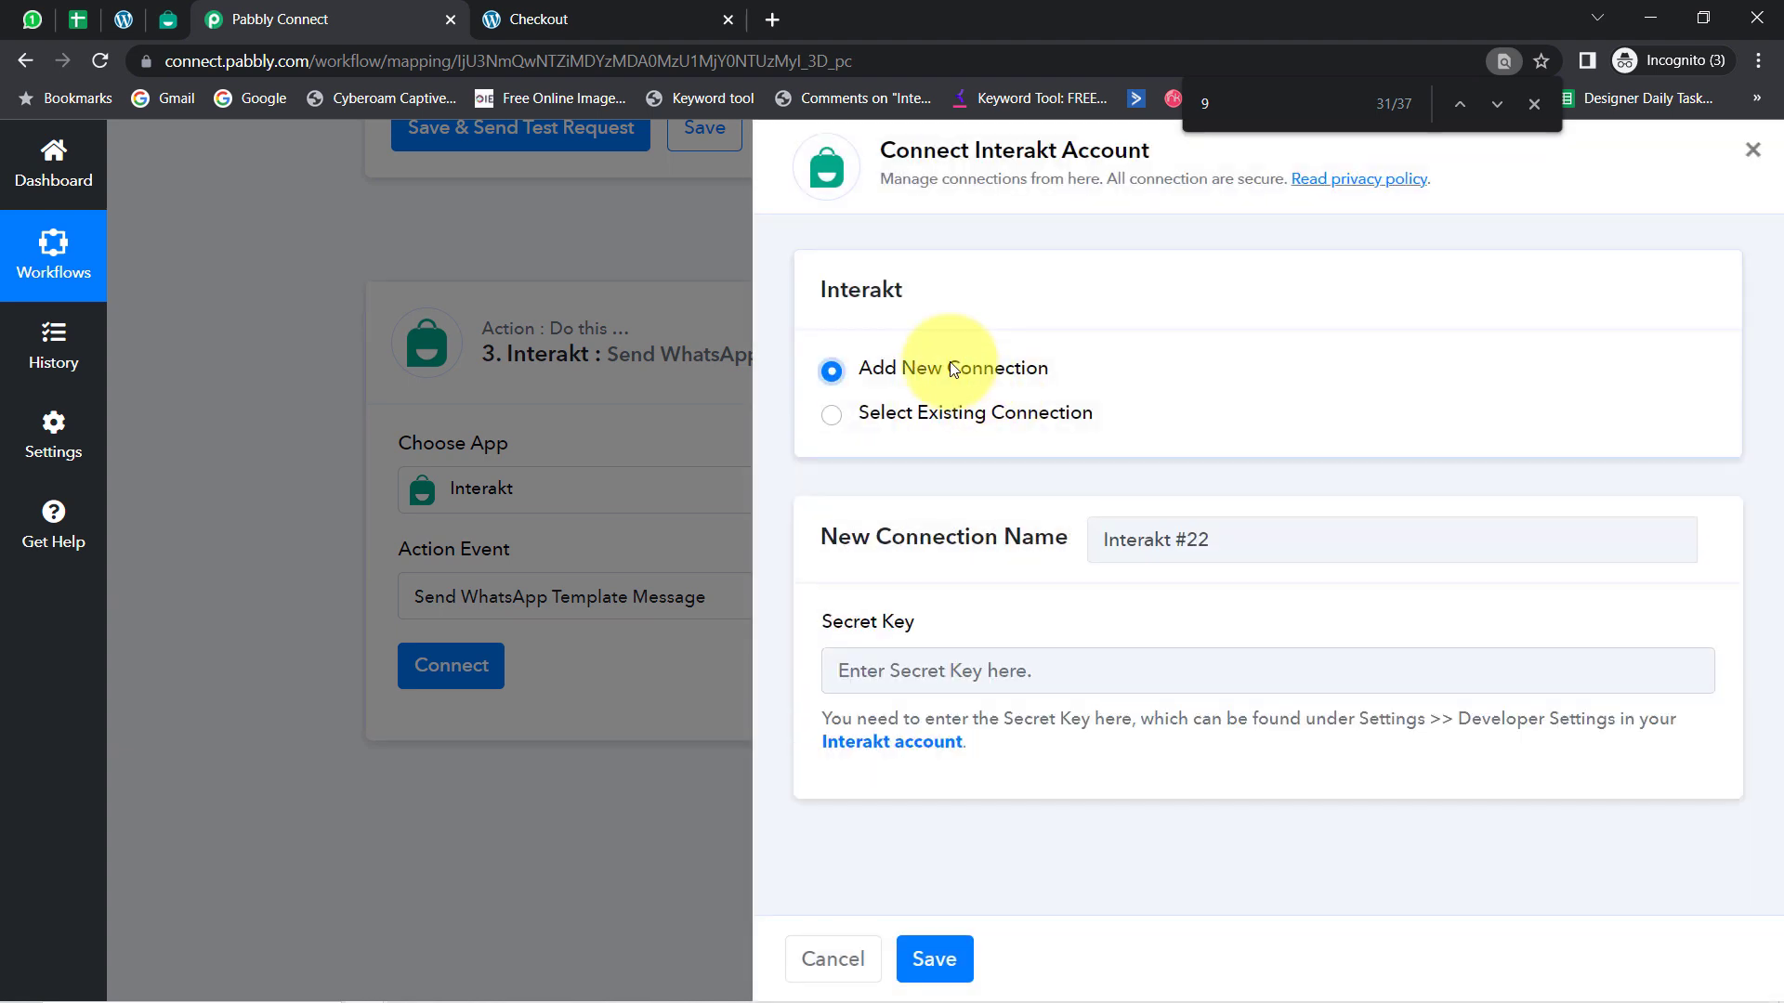
{"action": "left_click_drag", "start_coordinate": [831, 635], "coordinate": [883, 638]}
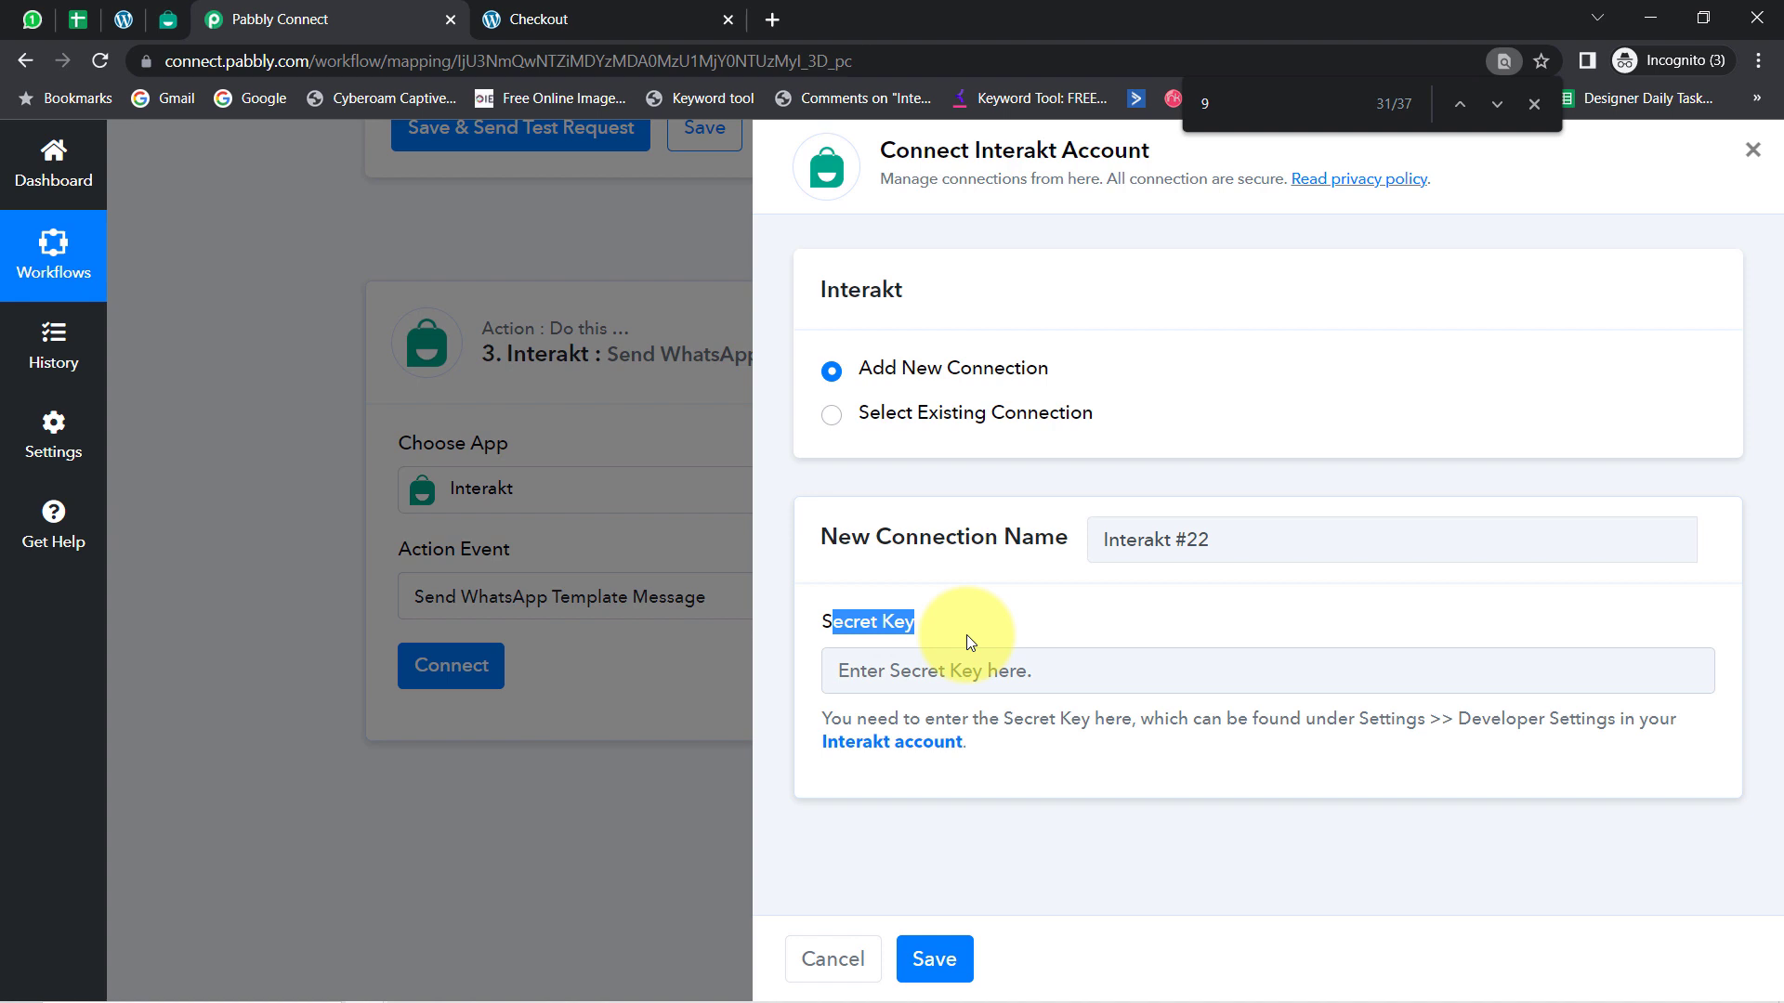
{"action": "left_click", "coordinate": [951, 762]}
{"action": "left_click", "coordinate": [599, 7]}
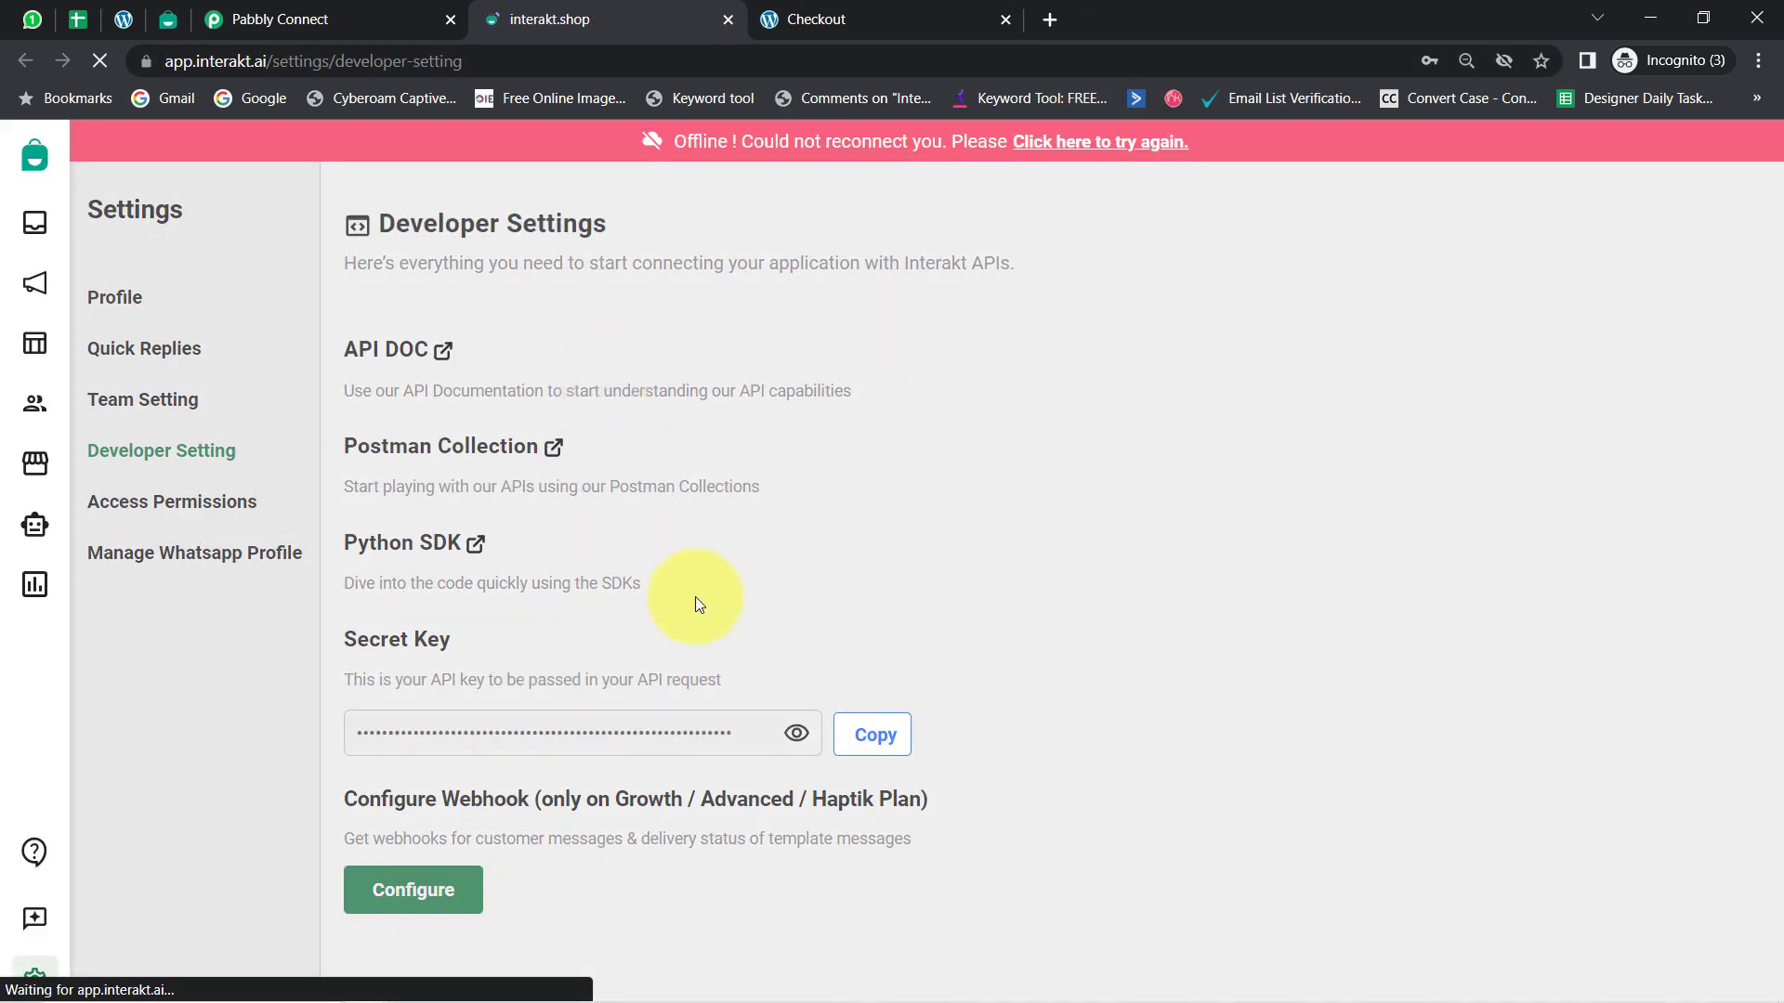
Copy the secret key from Interakt's Developer Settings, paste it into the connection's Secret Key field in Pabbly Connect and save the connection
{"action": "left_click", "coordinate": [871, 734]}
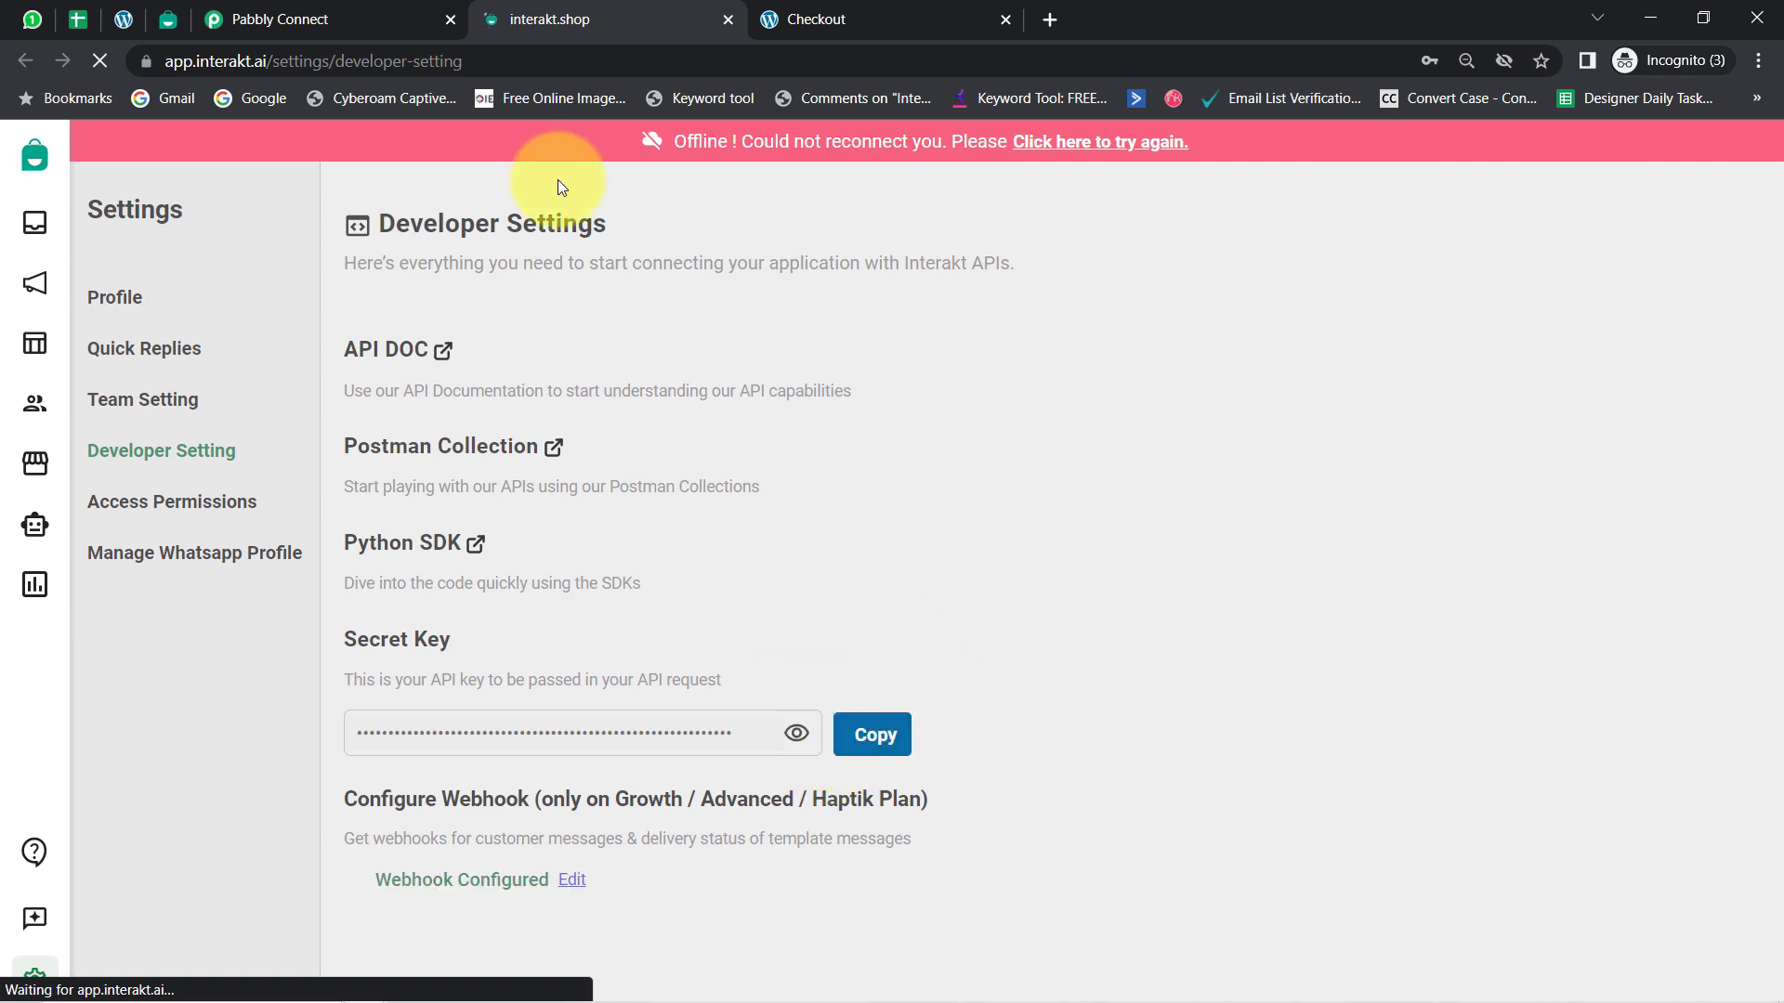
{"action": "left_click", "coordinate": [343, 8]}
{"action": "left_click", "coordinate": [916, 669]}
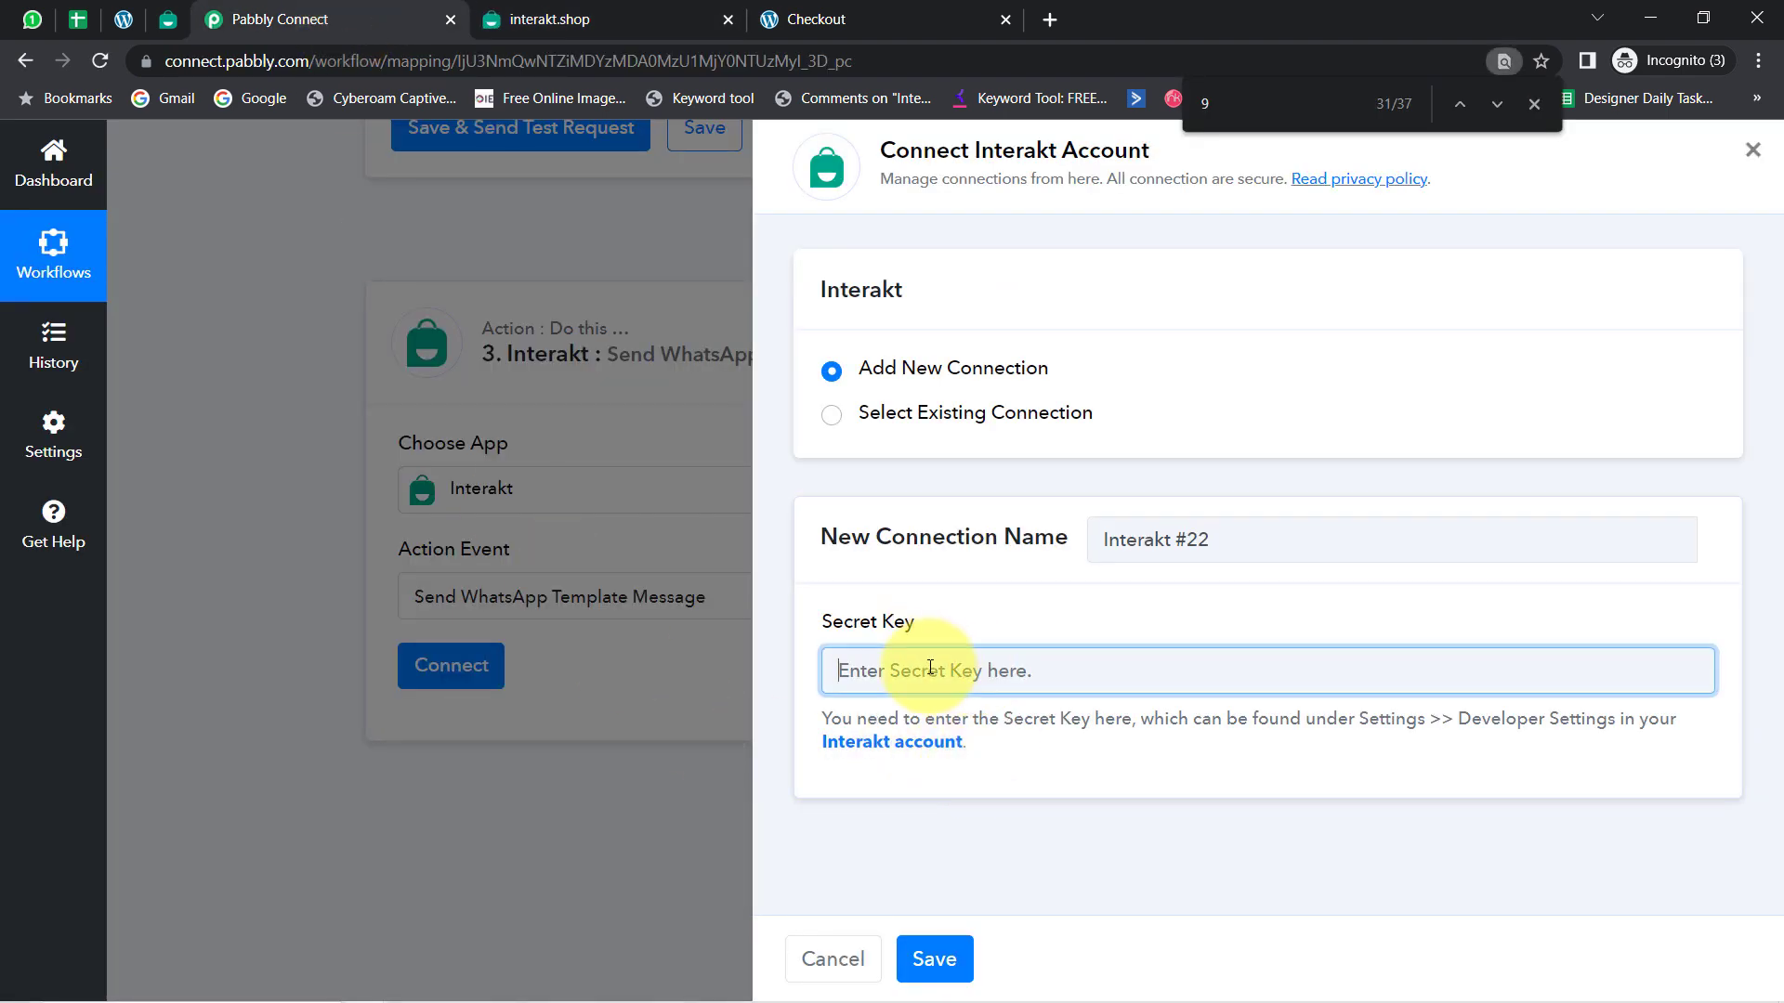
{"action": "key", "text": "ctrl+v"}
{"action": "left_click", "coordinate": [934, 957]}
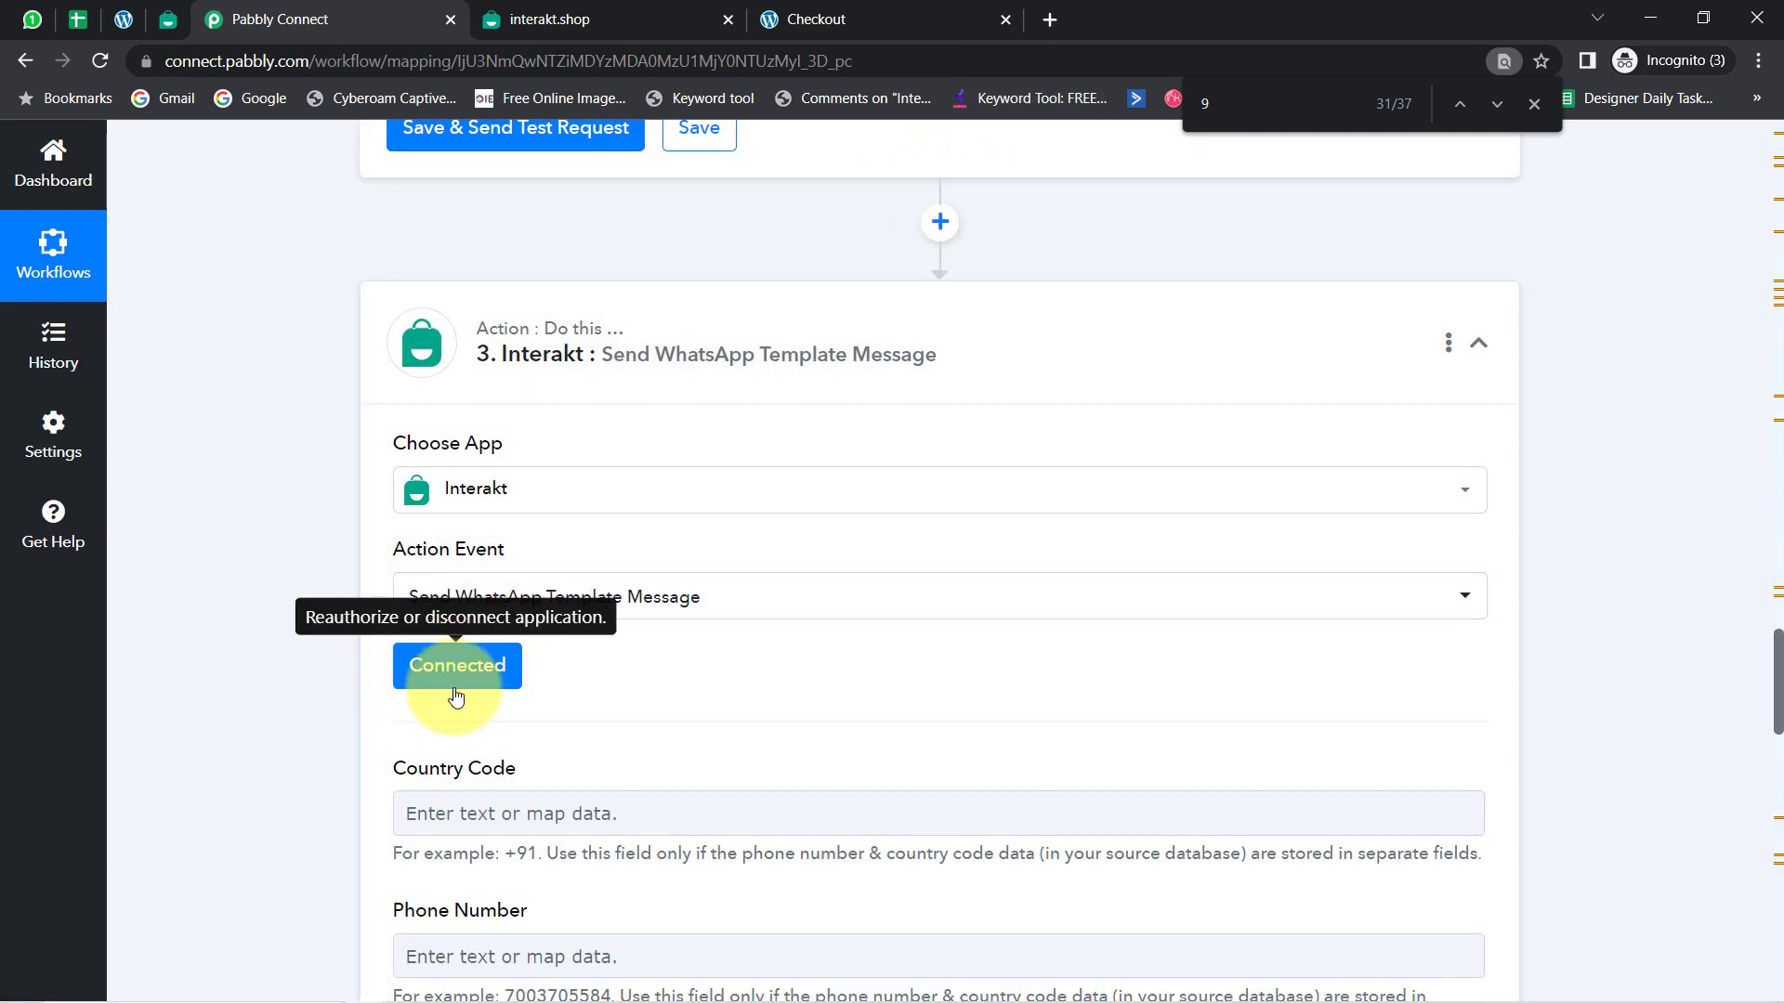
Examine the Interakt action's Phone Number and Full Phone Number fields and the note on which phone fields are mandatory
{"action": "left_click_drag", "start_coordinate": [1780, 674], "coordinate": [1780, 735]}
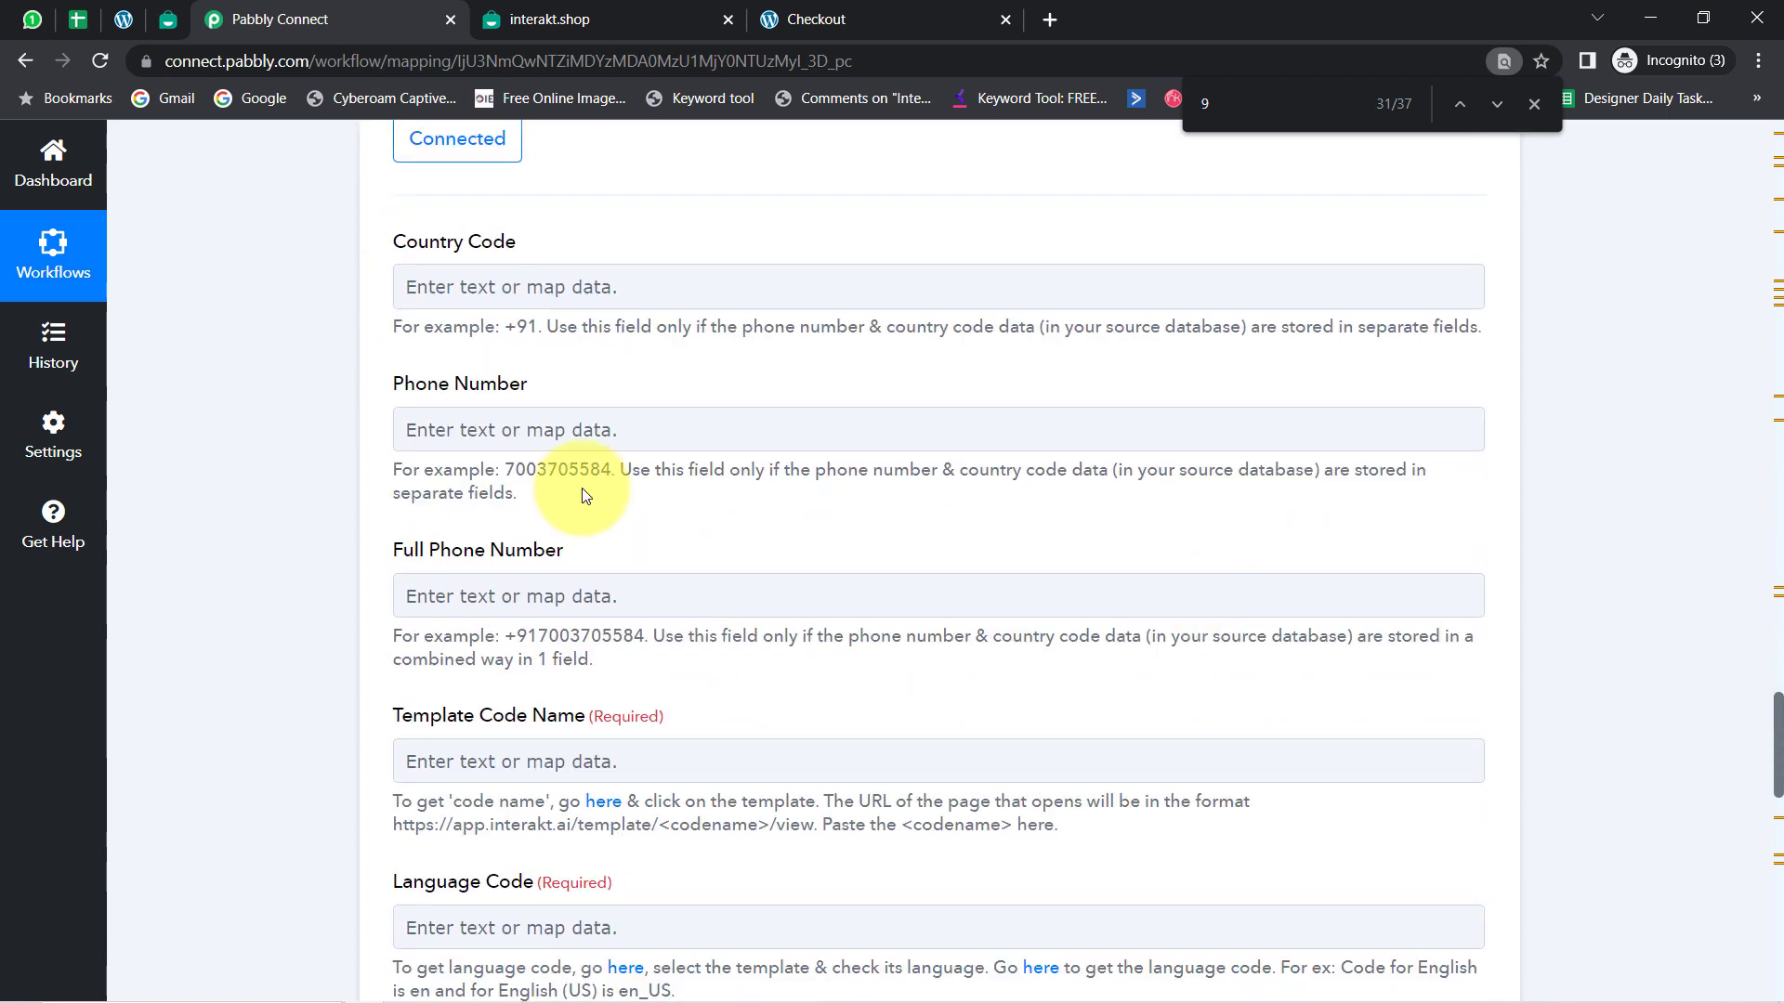
{"action": "left_click_drag", "start_coordinate": [488, 389], "coordinate": [525, 388]}
{"action": "left_click_drag", "start_coordinate": [394, 549], "coordinate": [489, 554]}
{"action": "left_click", "coordinate": [197, 442]}
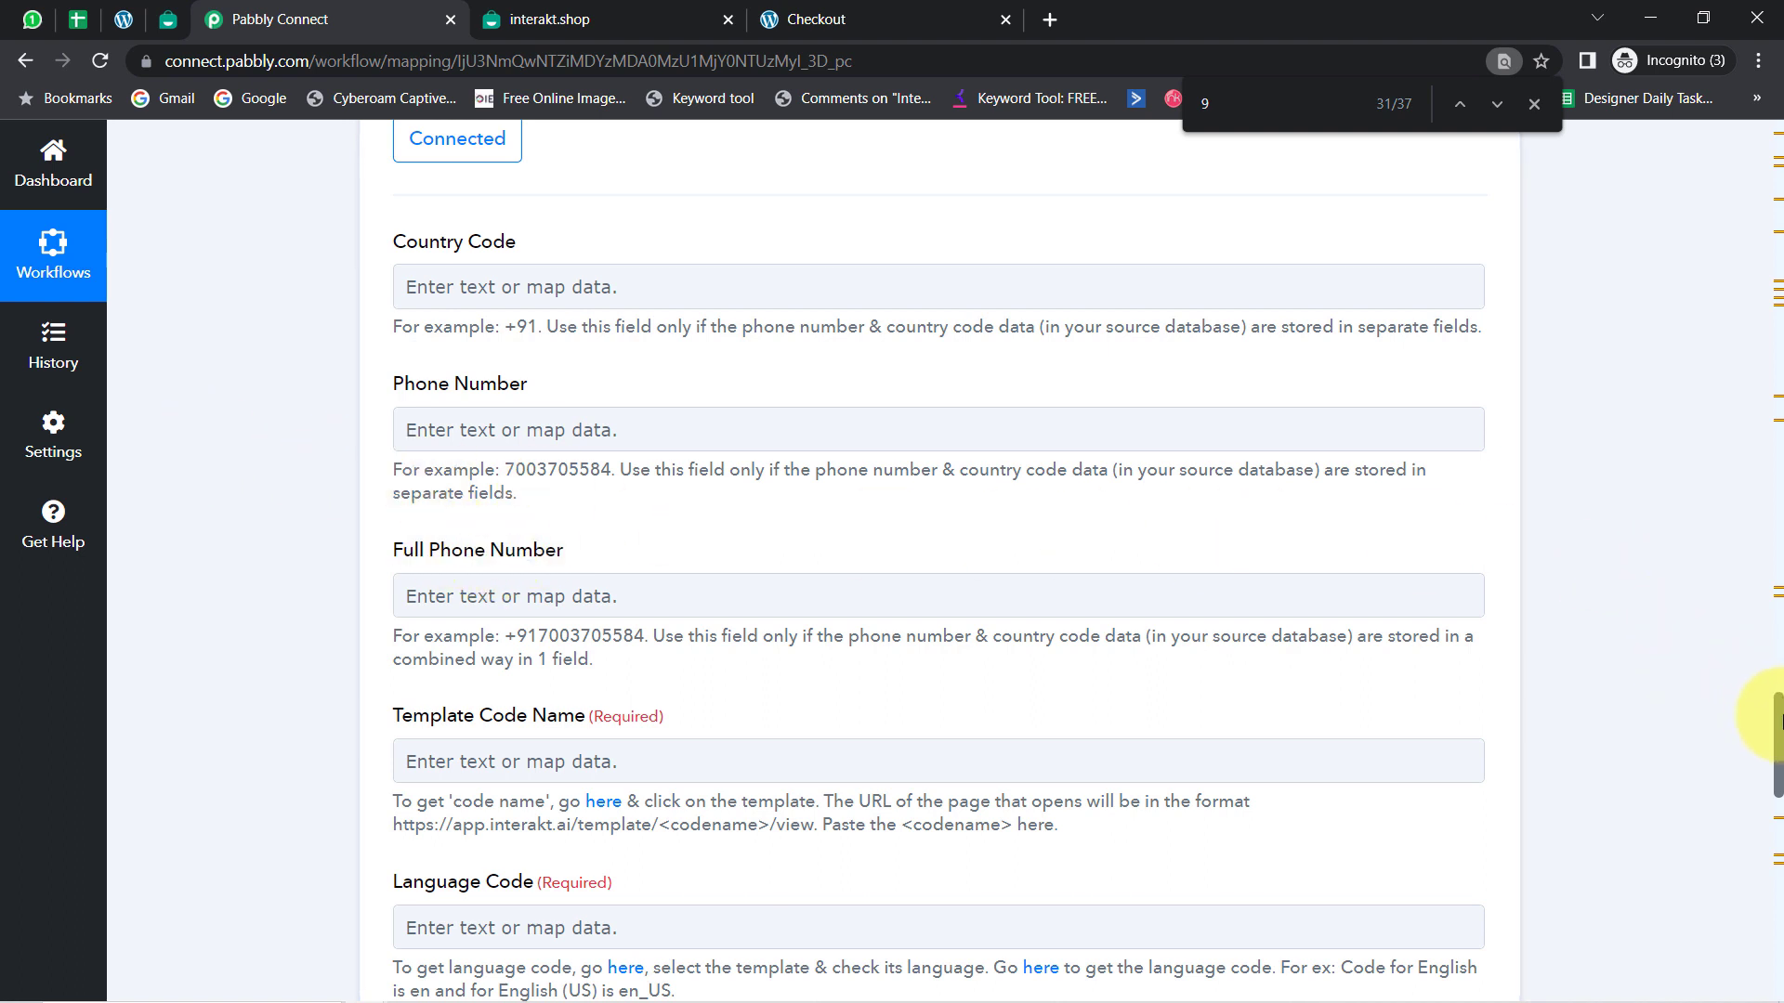
{"action": "left_click_drag", "start_coordinate": [1777, 722], "coordinate": [1771, 871]}
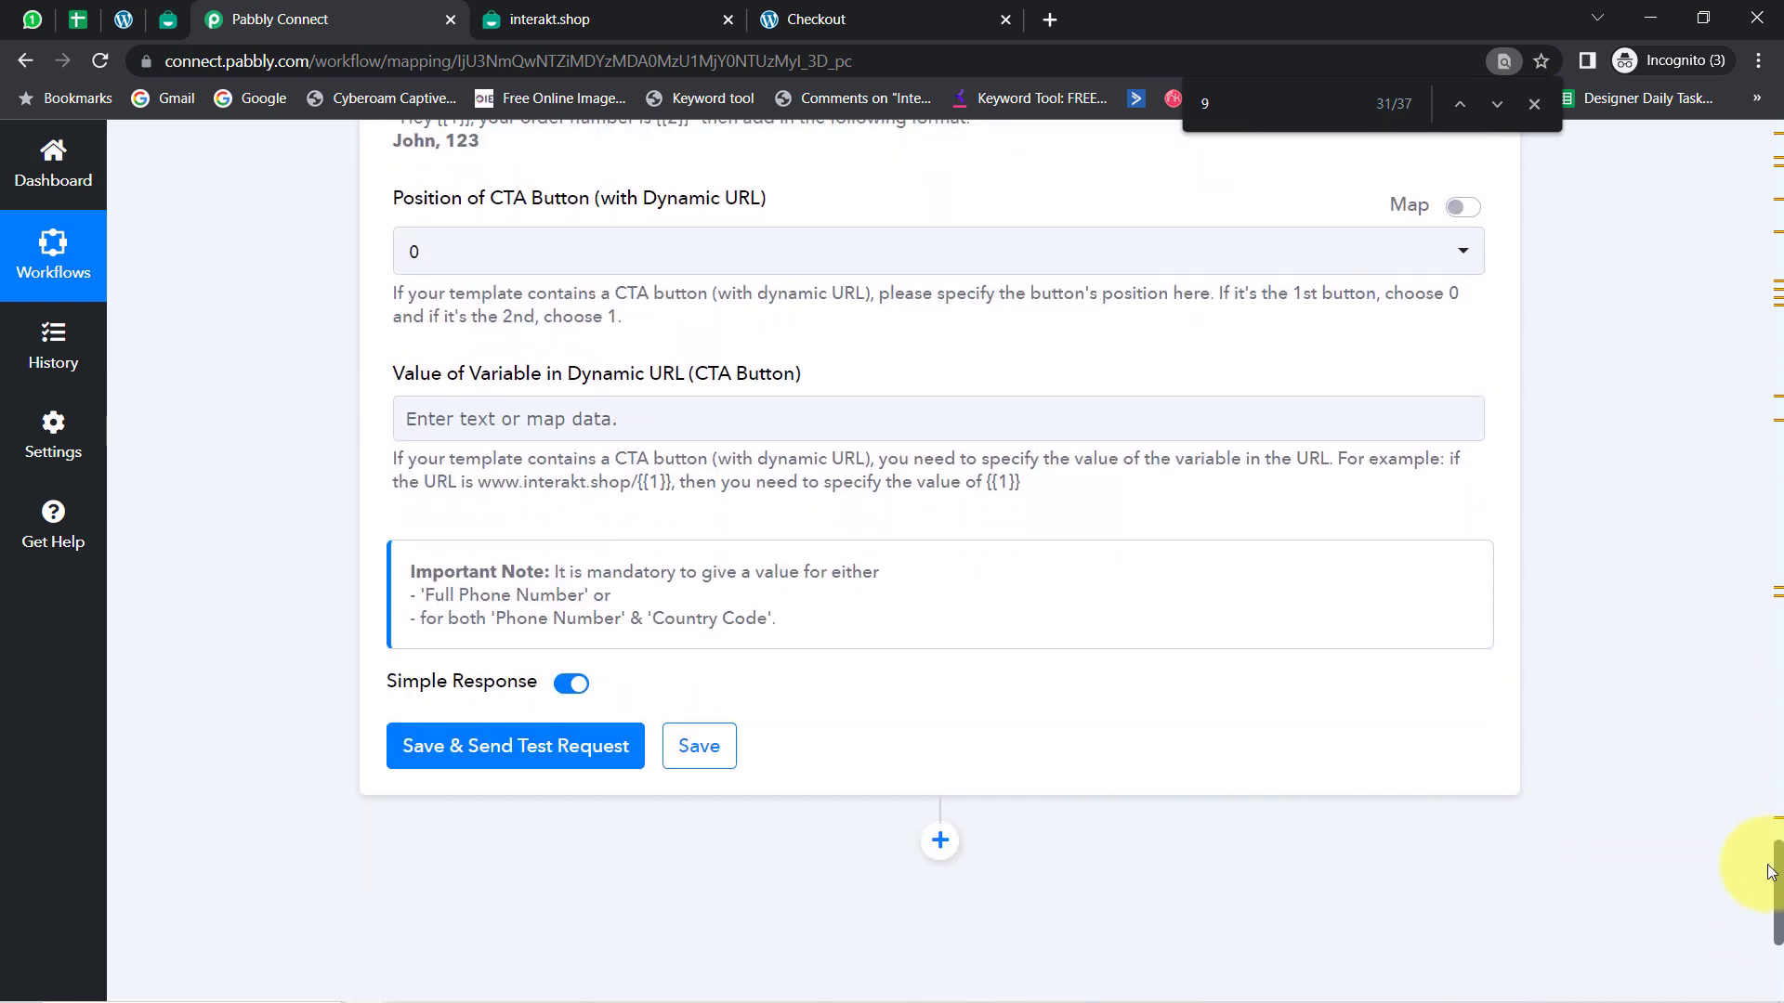
{"action": "left_click_drag", "start_coordinate": [602, 572], "coordinate": [828, 570]}
{"action": "left_click_drag", "start_coordinate": [425, 594], "coordinate": [615, 596]}
{"action": "left_click_drag", "start_coordinate": [448, 619], "coordinate": [785, 629]}
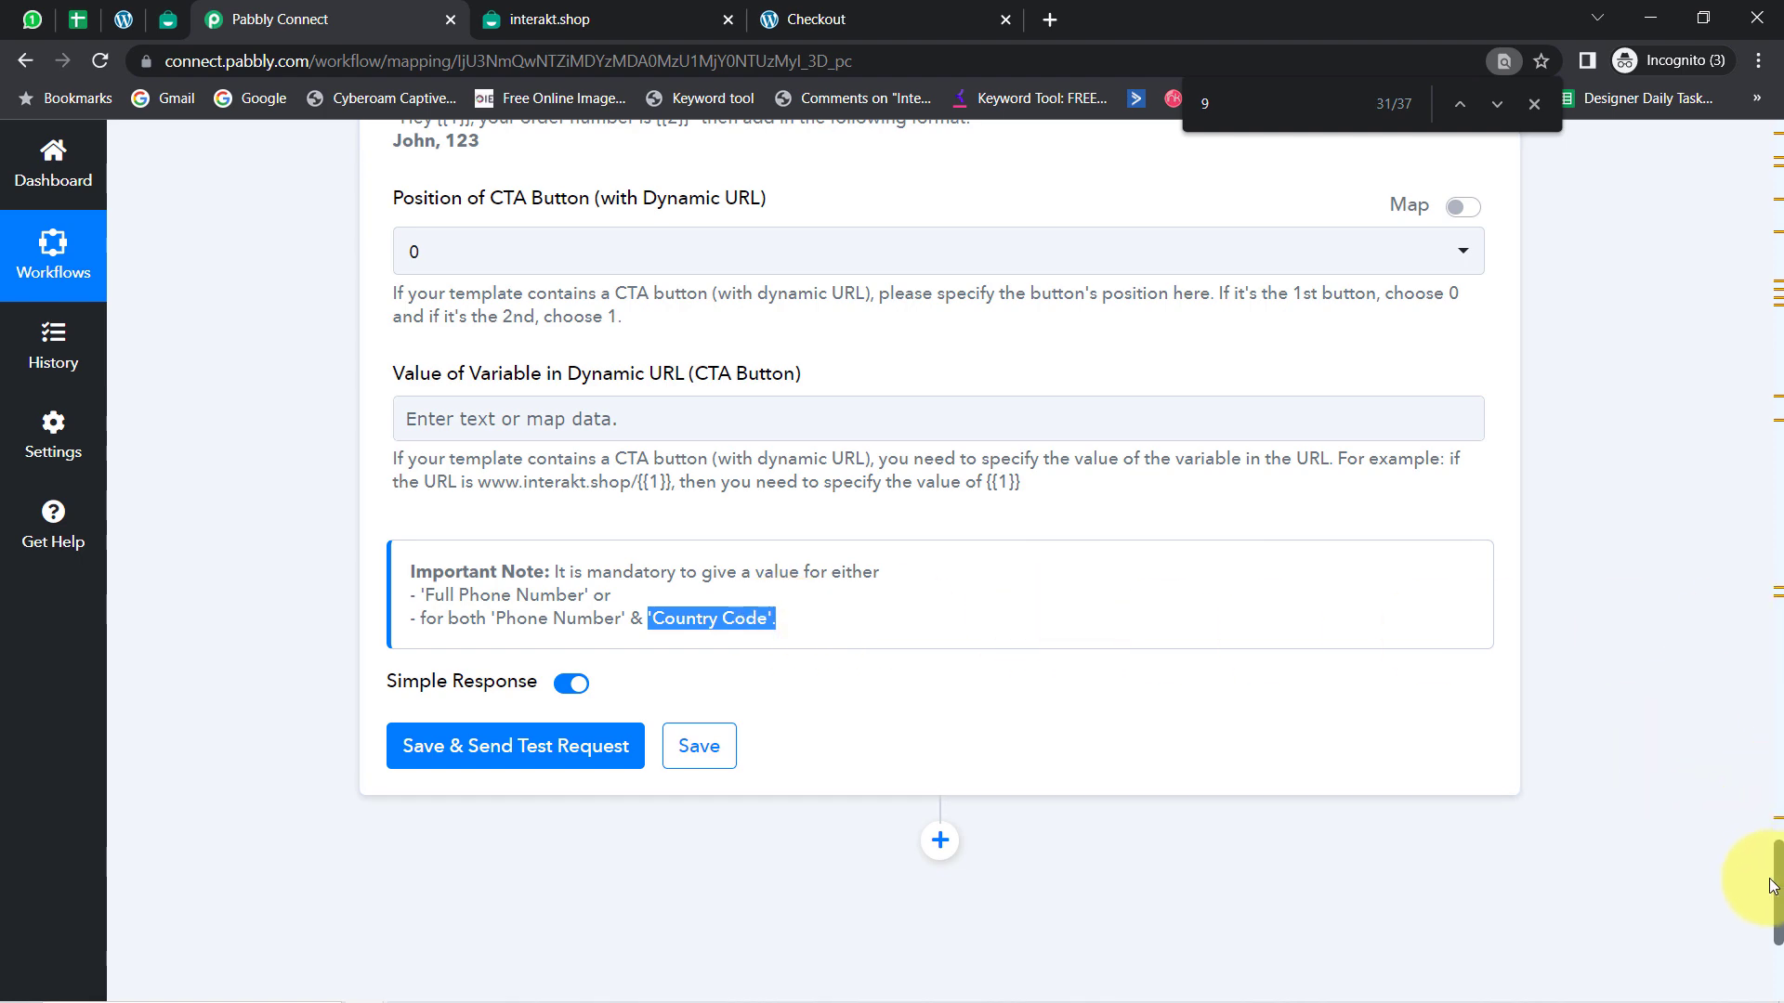
Compare the lookup response's WhatsApp number format with the example formats of the Phone Number and Full Phone Number fields
{"action": "left_click_drag", "start_coordinate": [1779, 878], "coordinate": [1725, 595]}
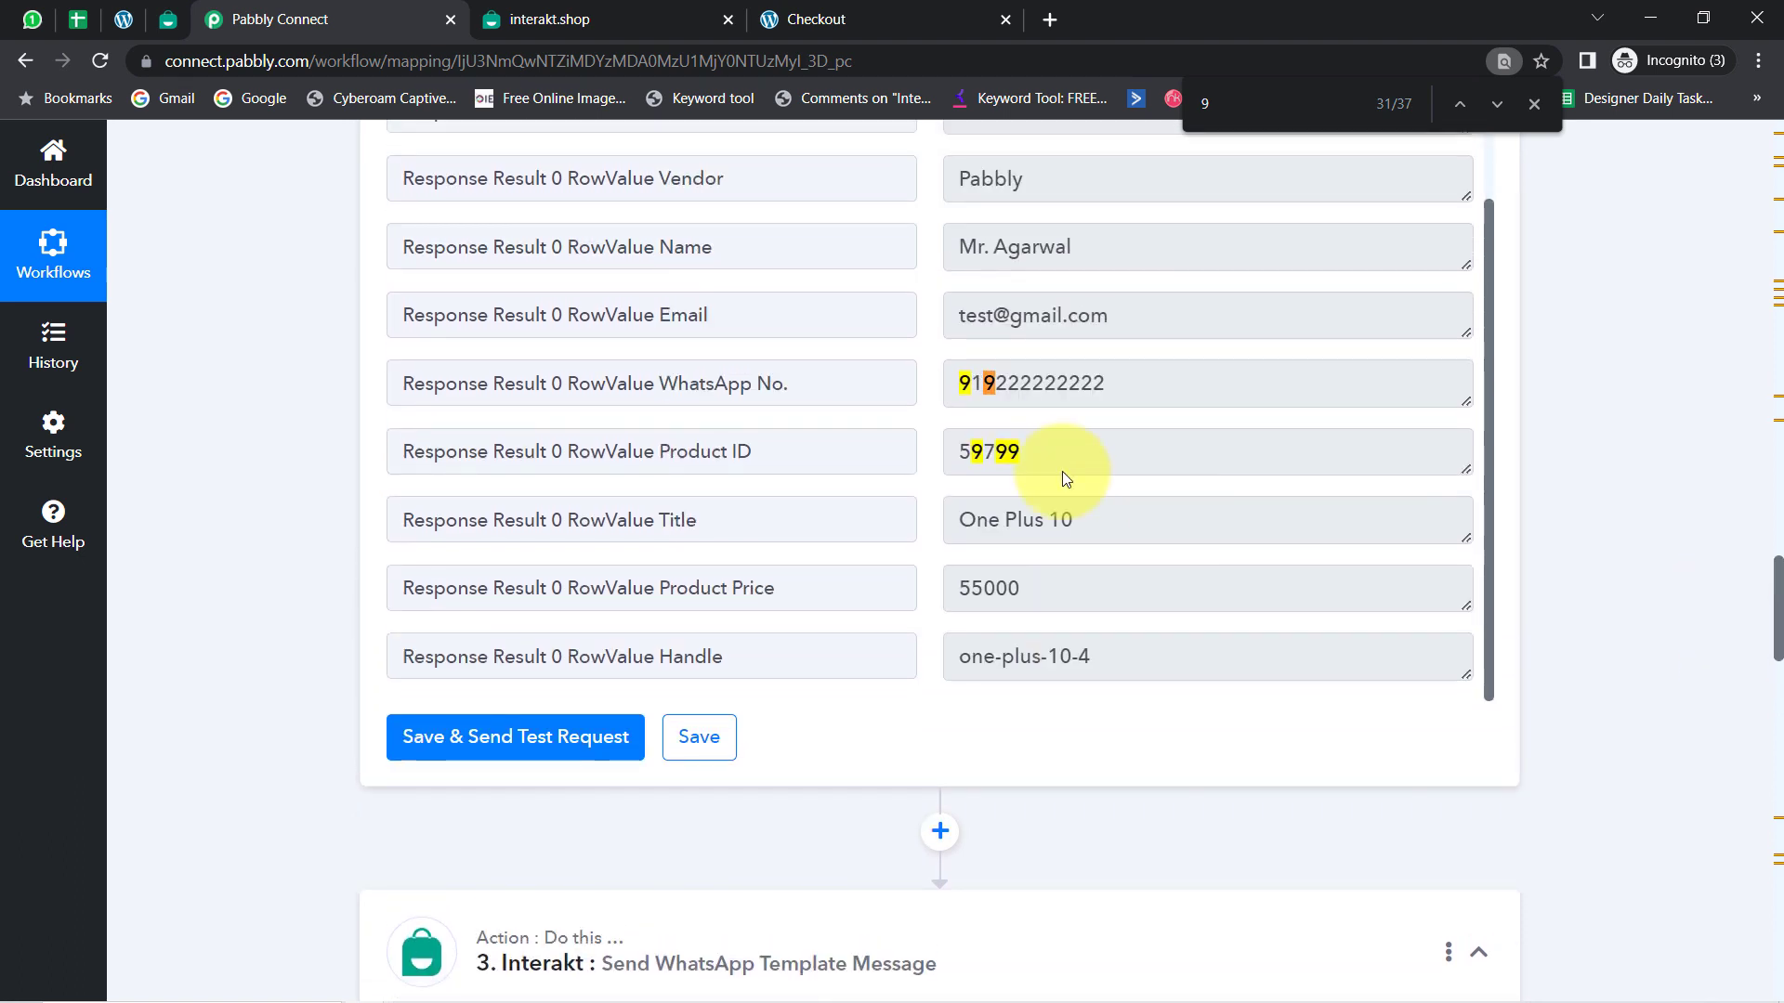
{"action": "double_click", "coordinate": [985, 389]}
{"action": "left_click", "coordinate": [985, 381]}
{"action": "double_click", "coordinate": [987, 382]}
{"action": "left_click", "coordinate": [994, 384]}
{"action": "left_click_drag", "start_coordinate": [987, 382], "coordinate": [1162, 386]}
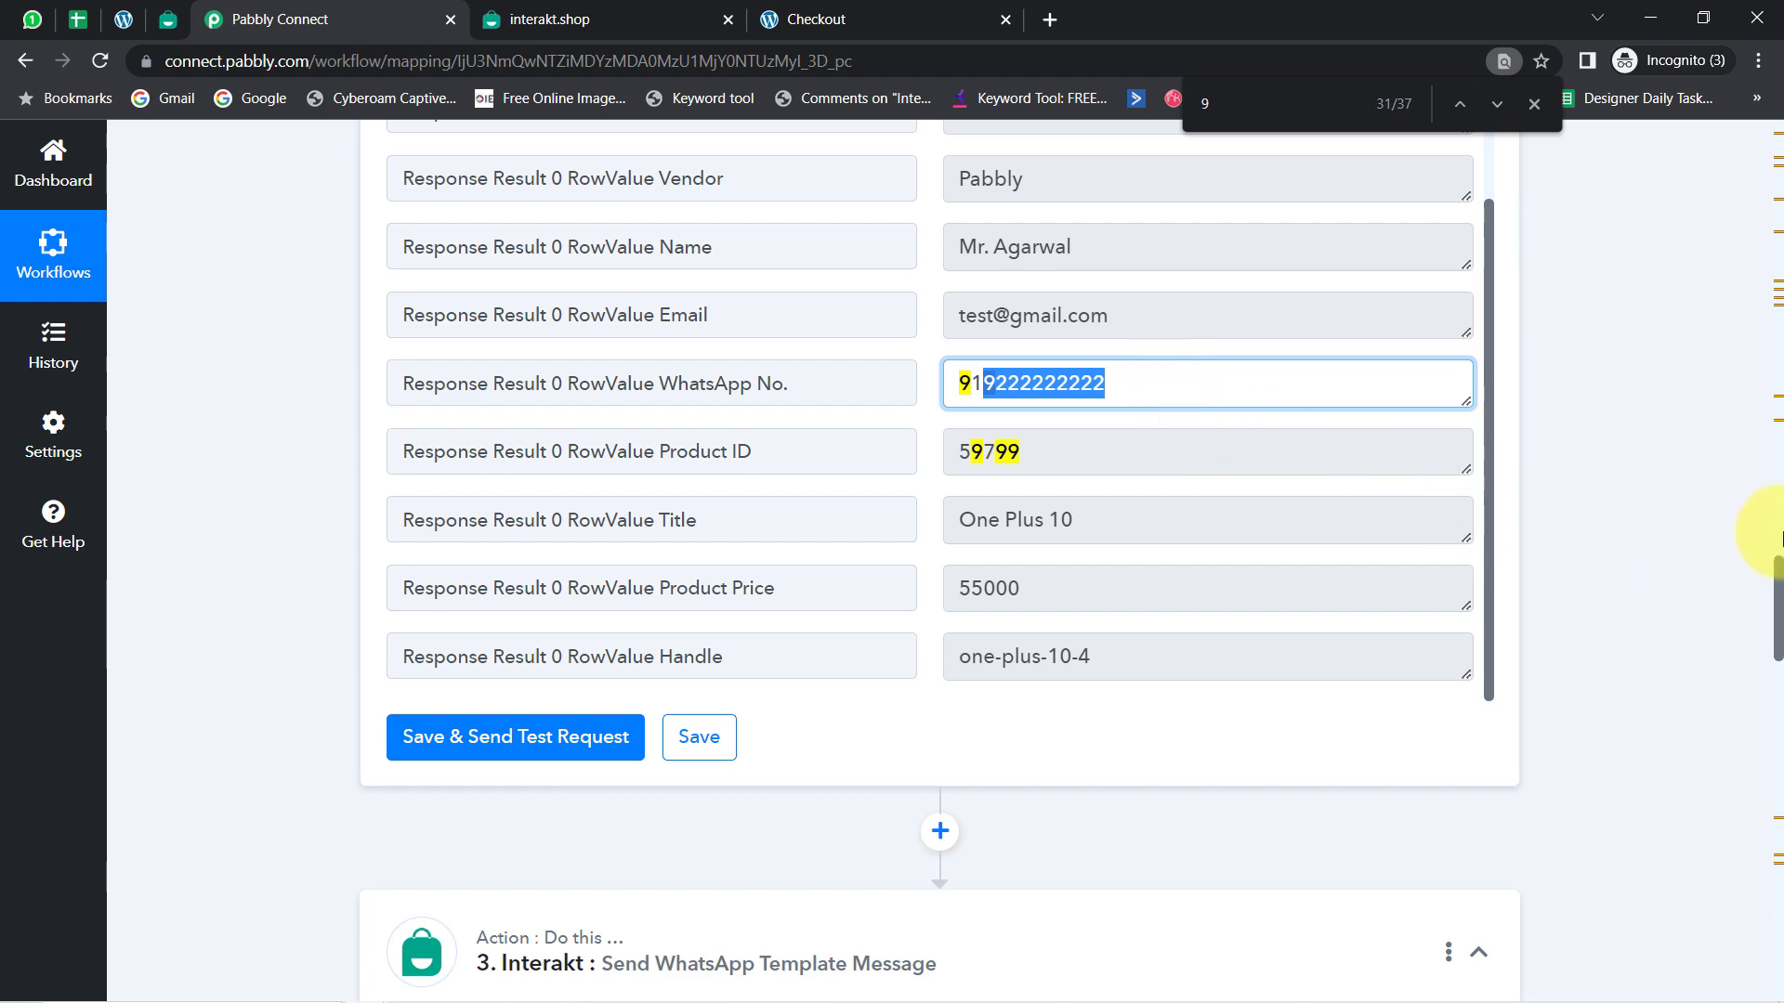
{"action": "scroll", "coordinate": [1770, 632], "scroll_direction": "down", "scroll_amount": 10}
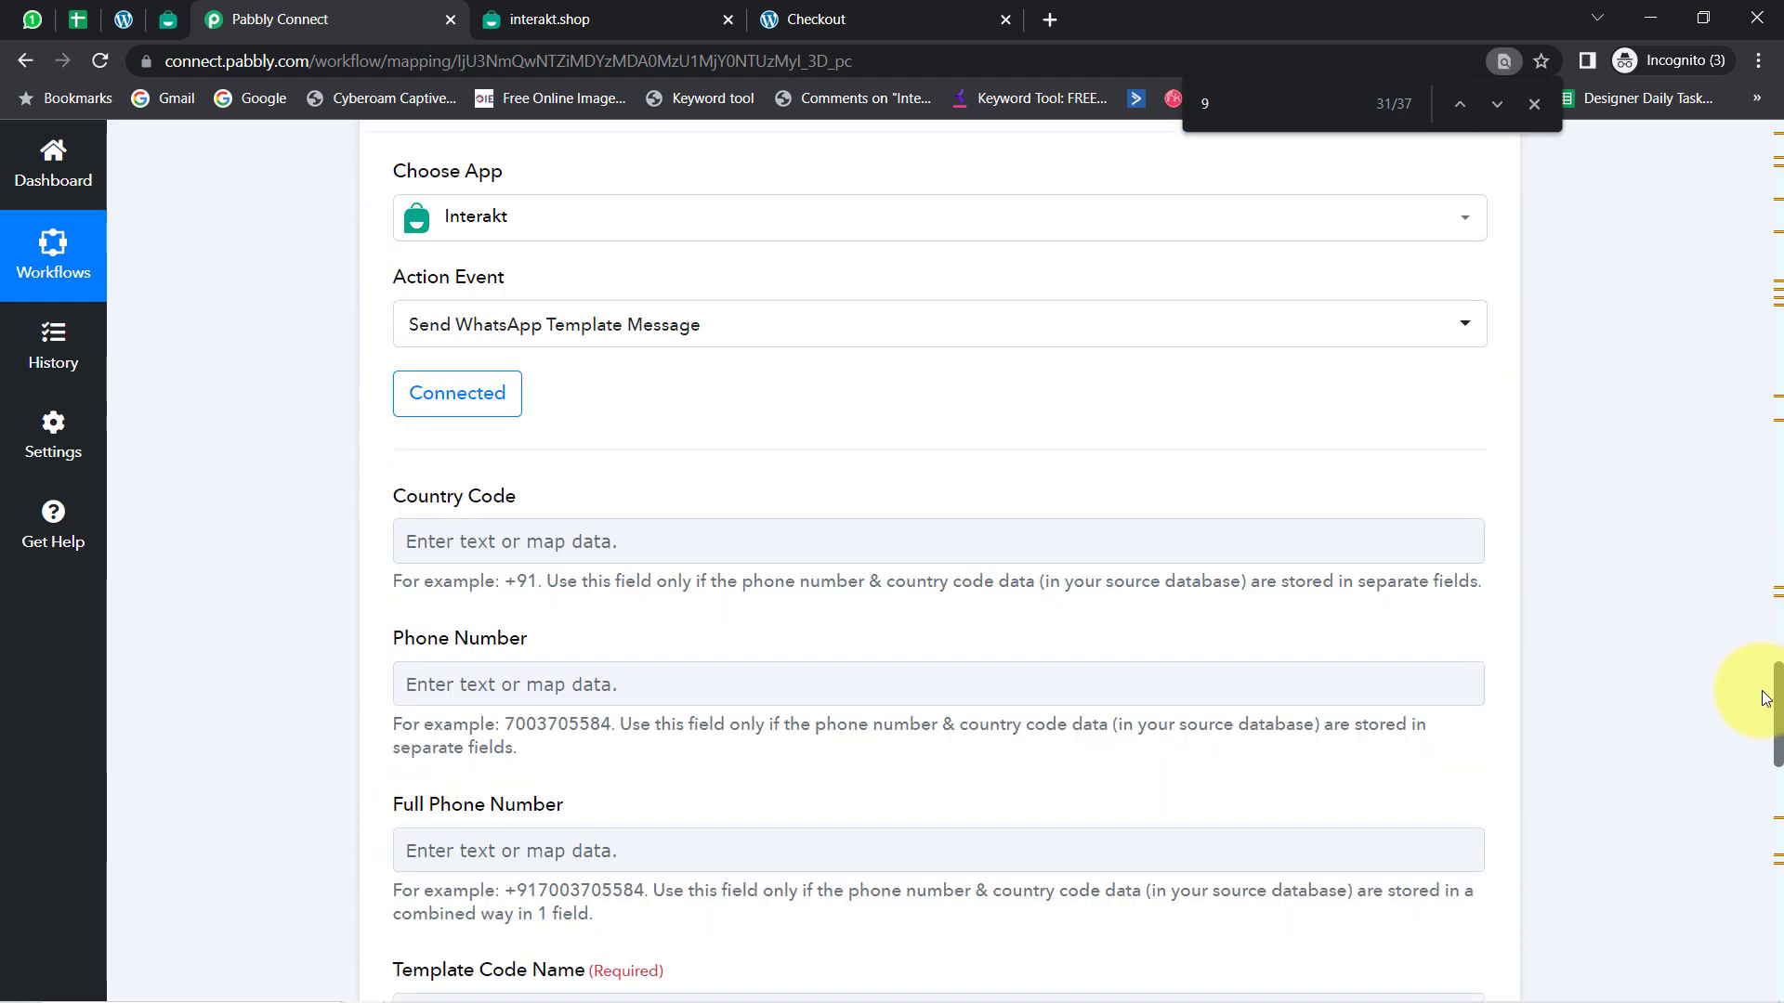
{"action": "left_click_drag", "start_coordinate": [390, 637], "coordinate": [569, 628]}
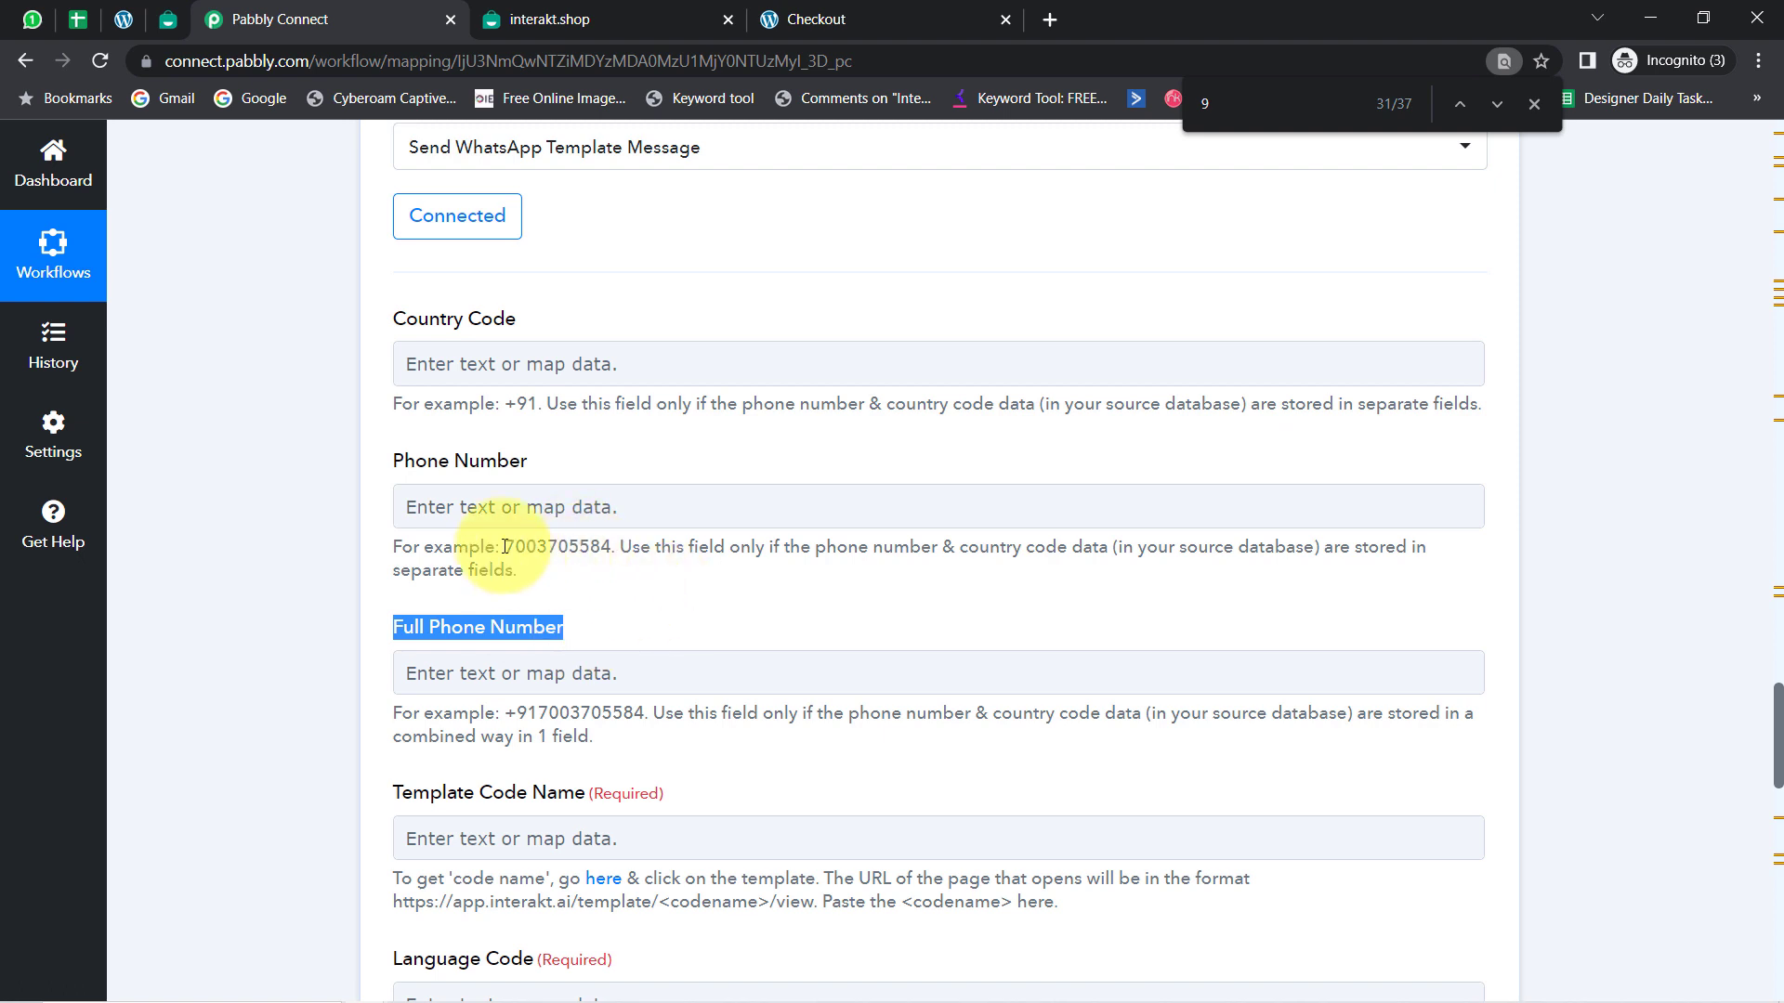
{"action": "left_click_drag", "start_coordinate": [507, 549], "coordinate": [602, 548]}
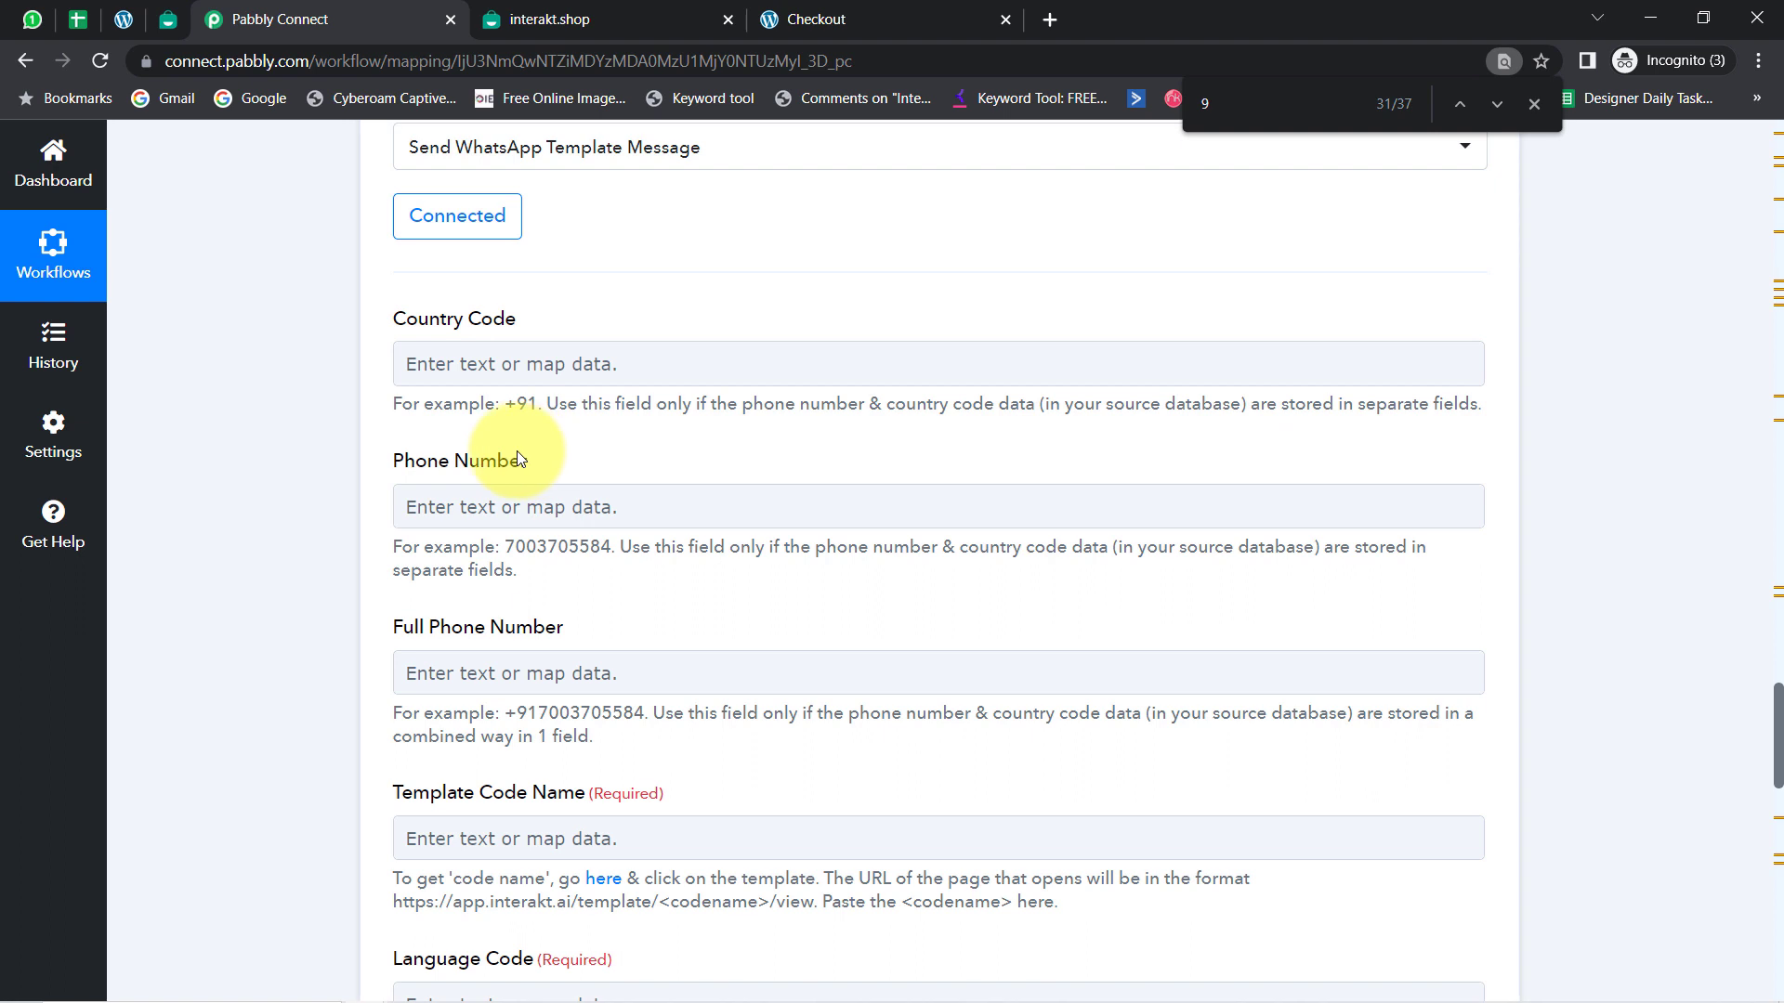
{"action": "left_click", "coordinate": [415, 510]}
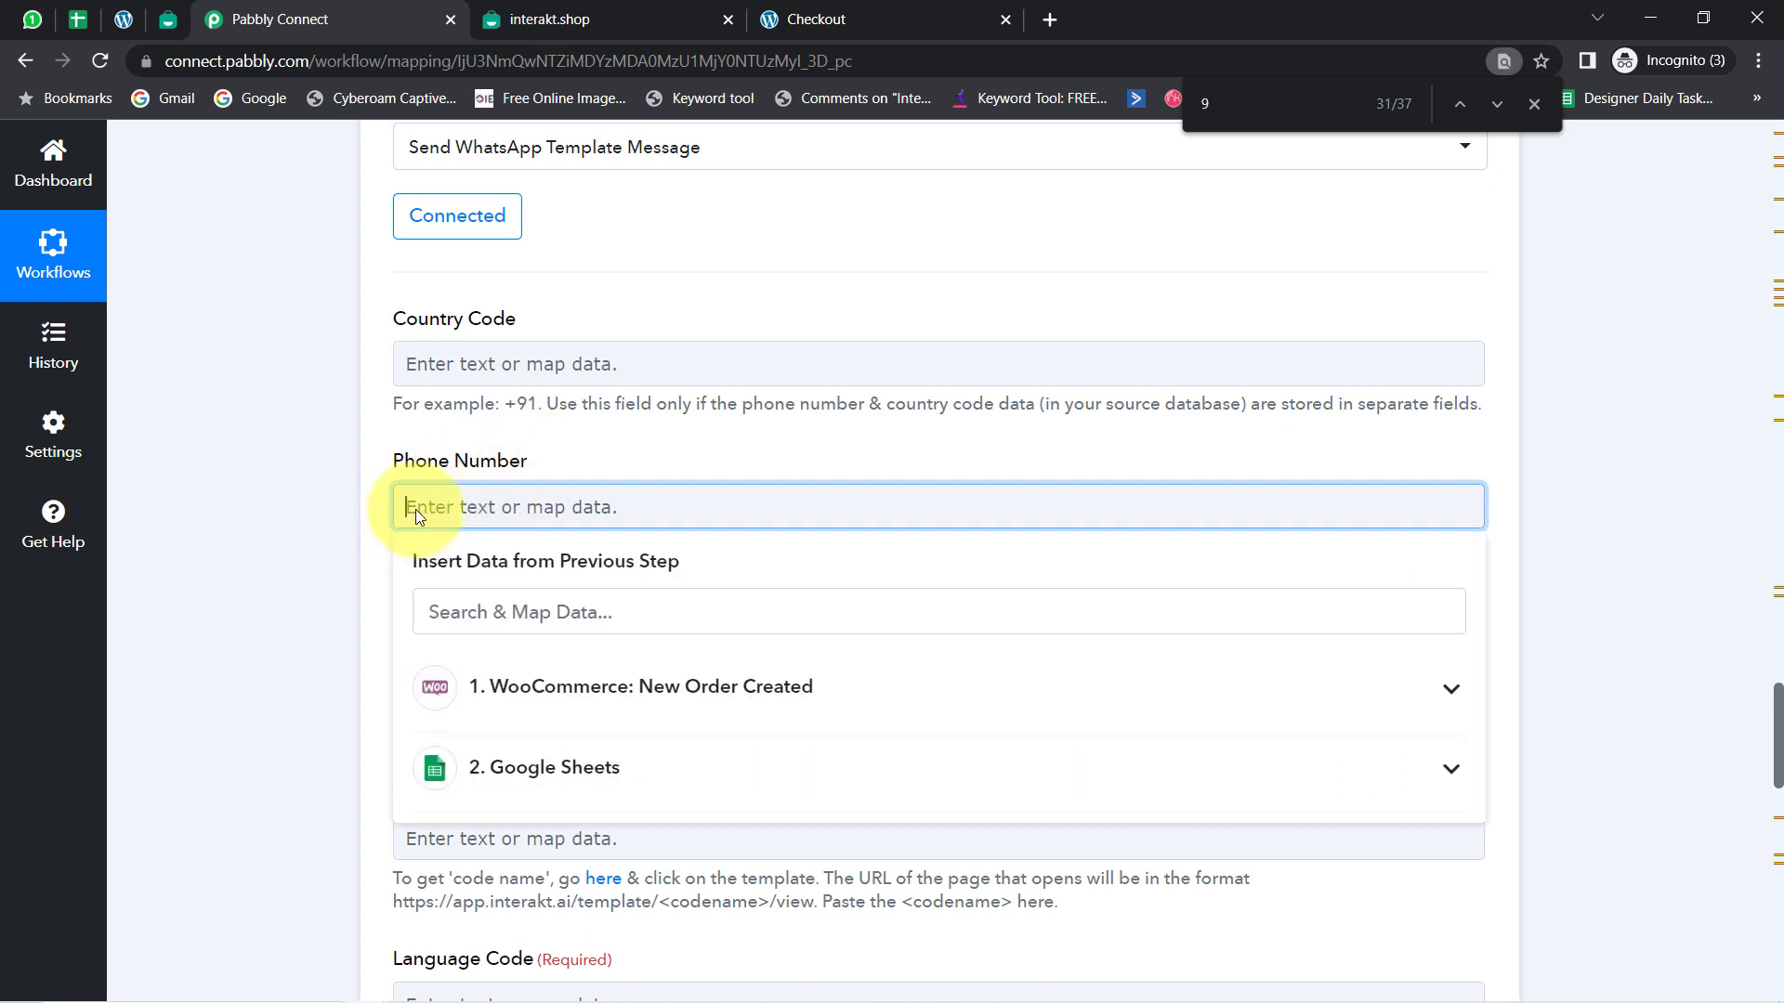
{"action": "left_click", "coordinate": [381, 399]}
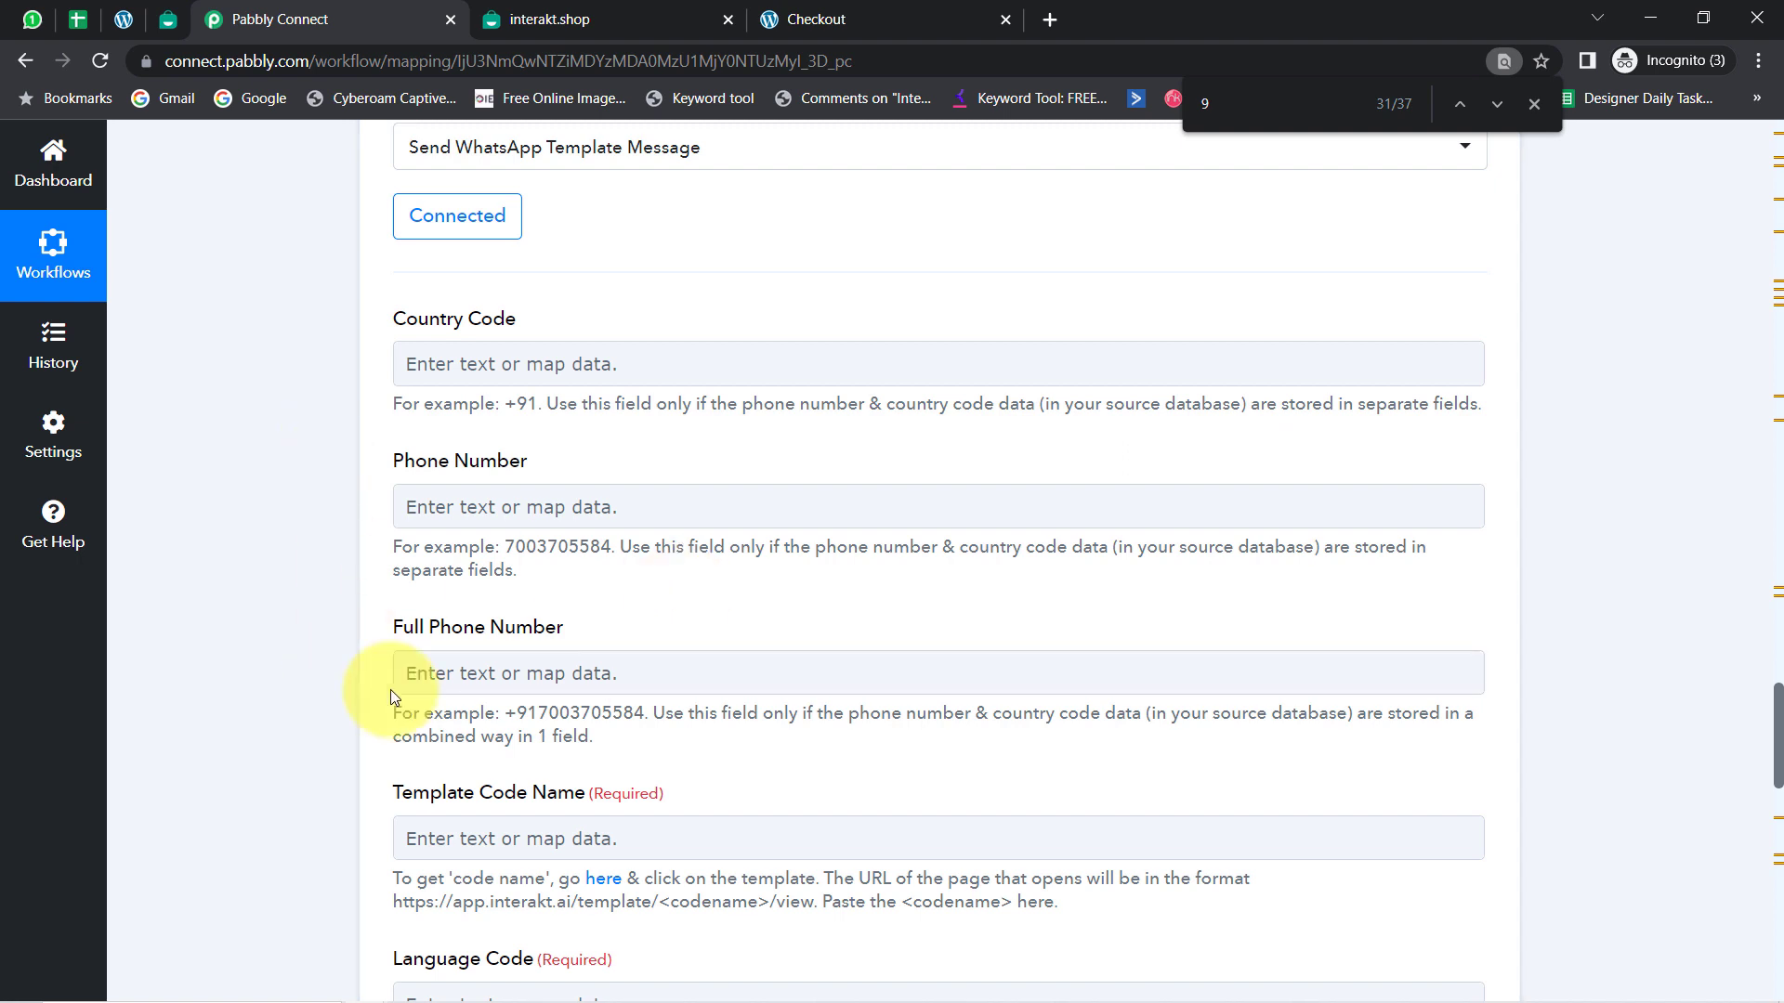
{"action": "left_click_drag", "start_coordinate": [405, 629], "coordinate": [600, 638]}
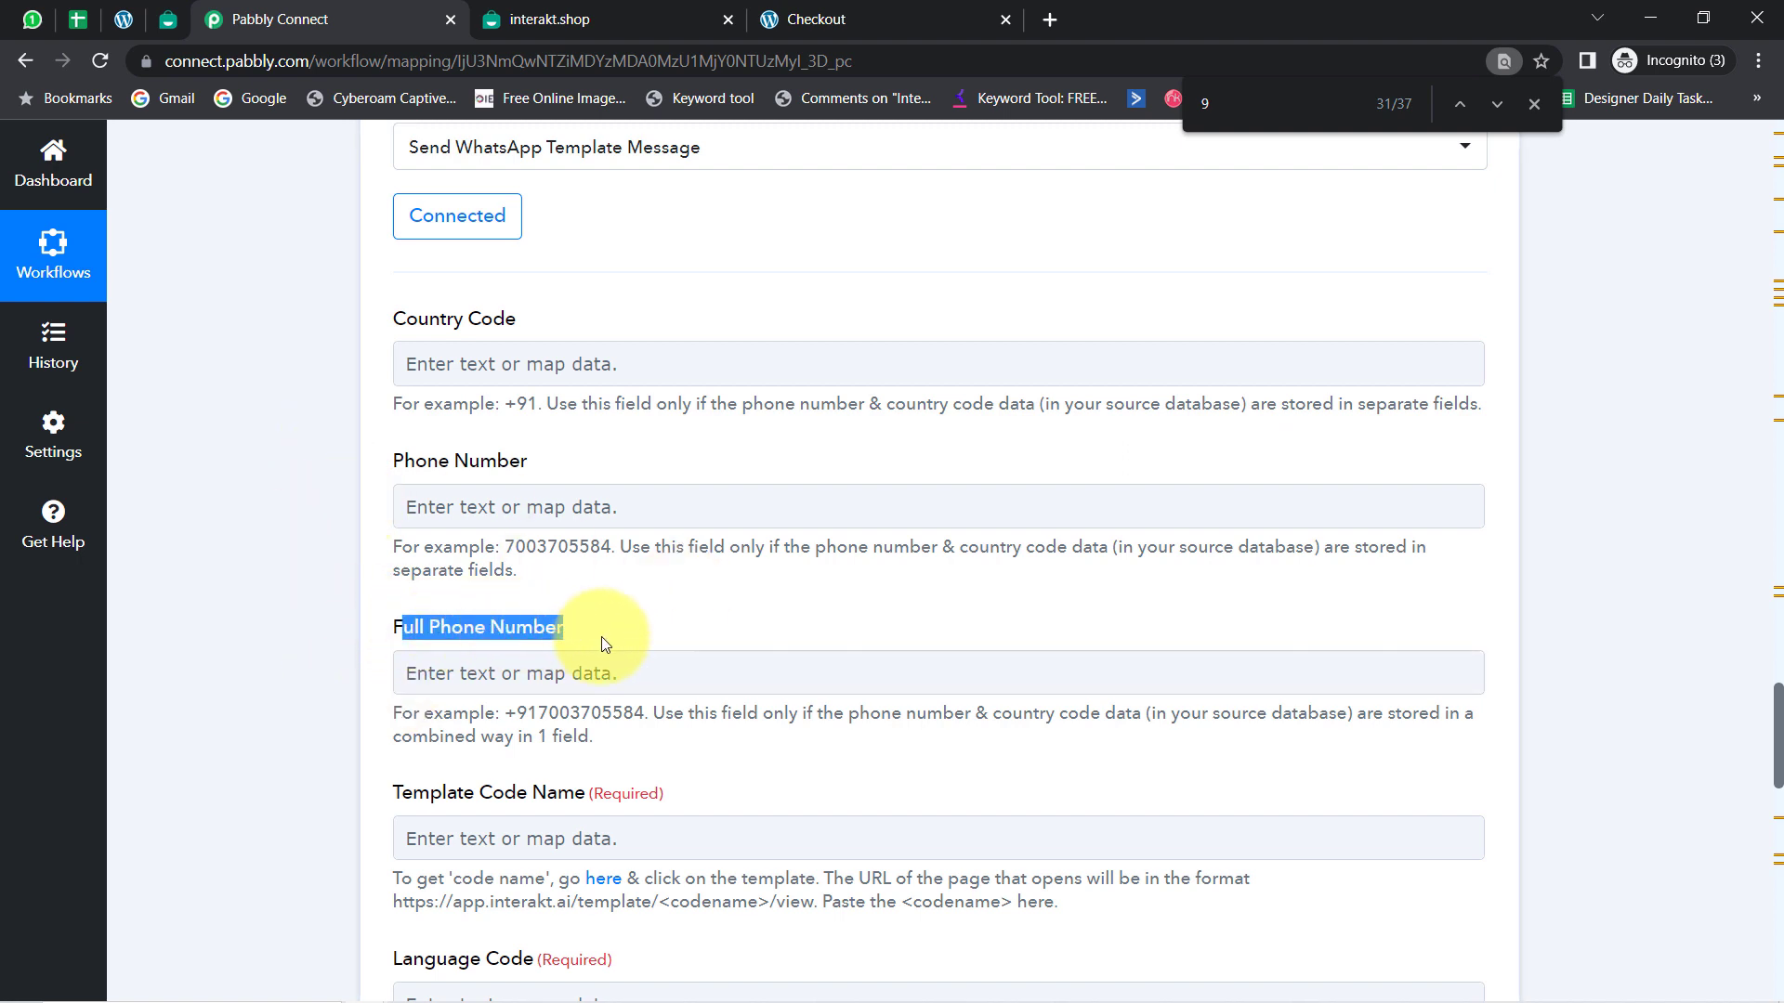
{"action": "left_click", "coordinate": [1087, 796]}
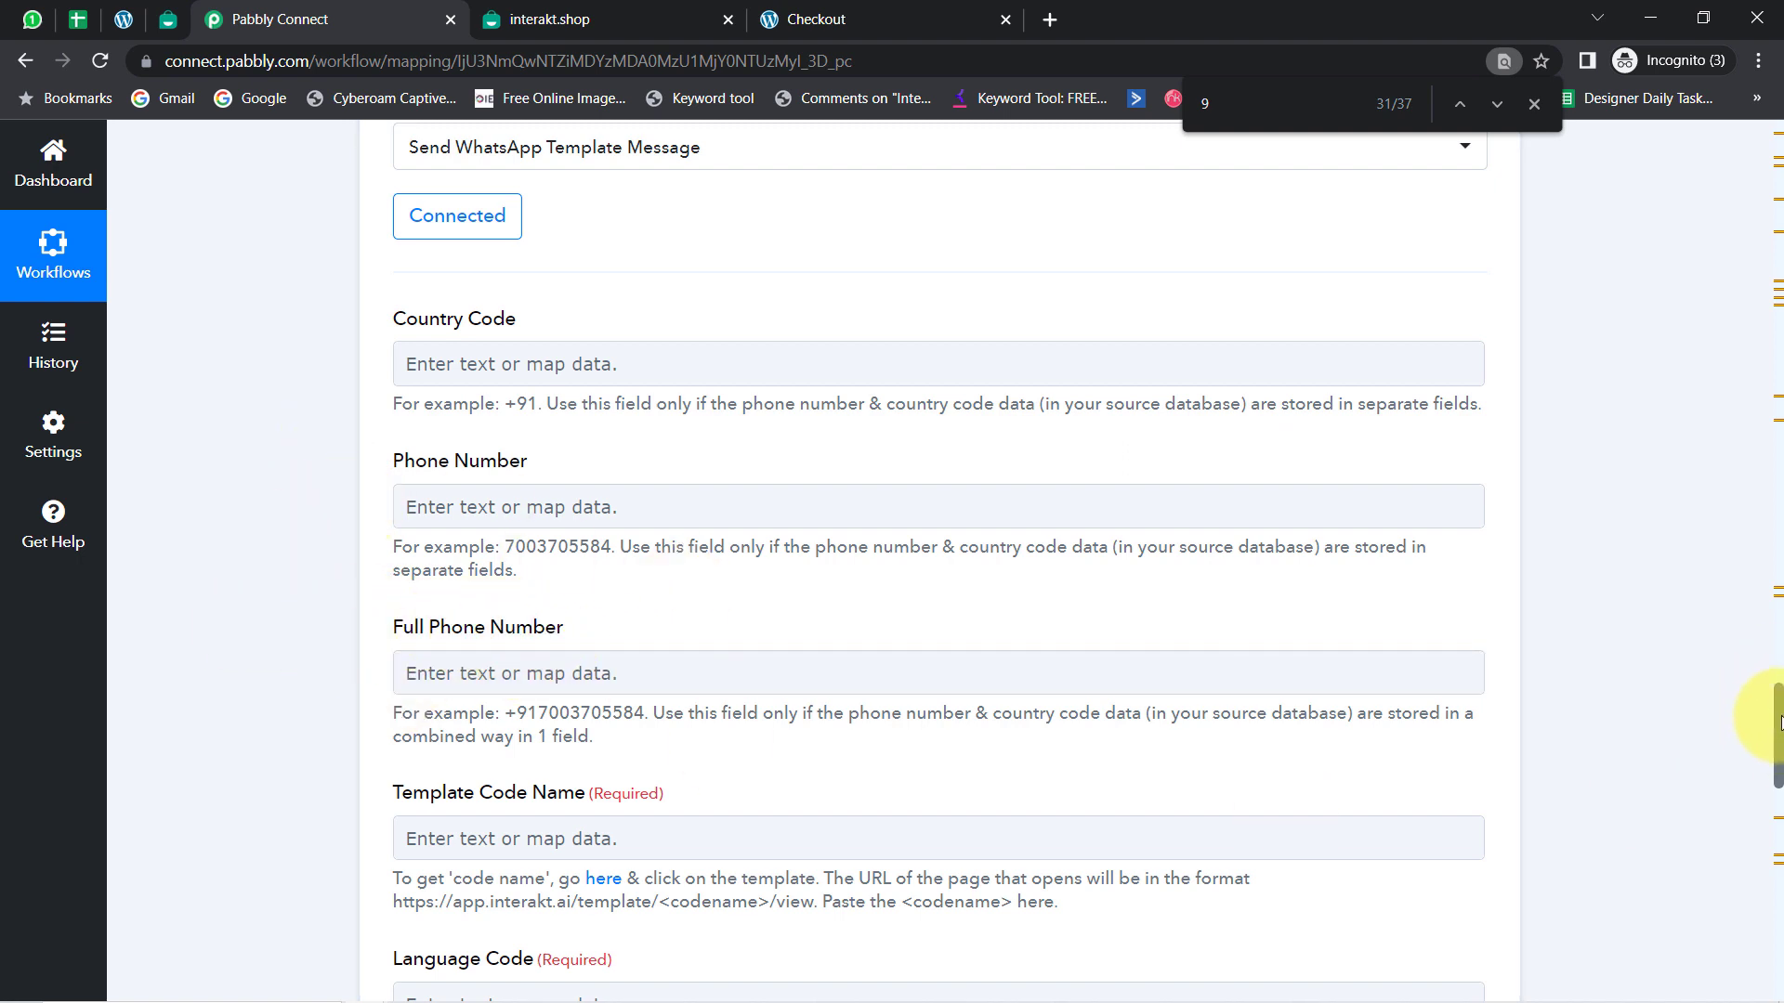
Switch to Interakt's WhatsApp Templates page and start creating a new template
{"action": "left_click_drag", "start_coordinate": [1779, 720], "coordinate": [1779, 656]}
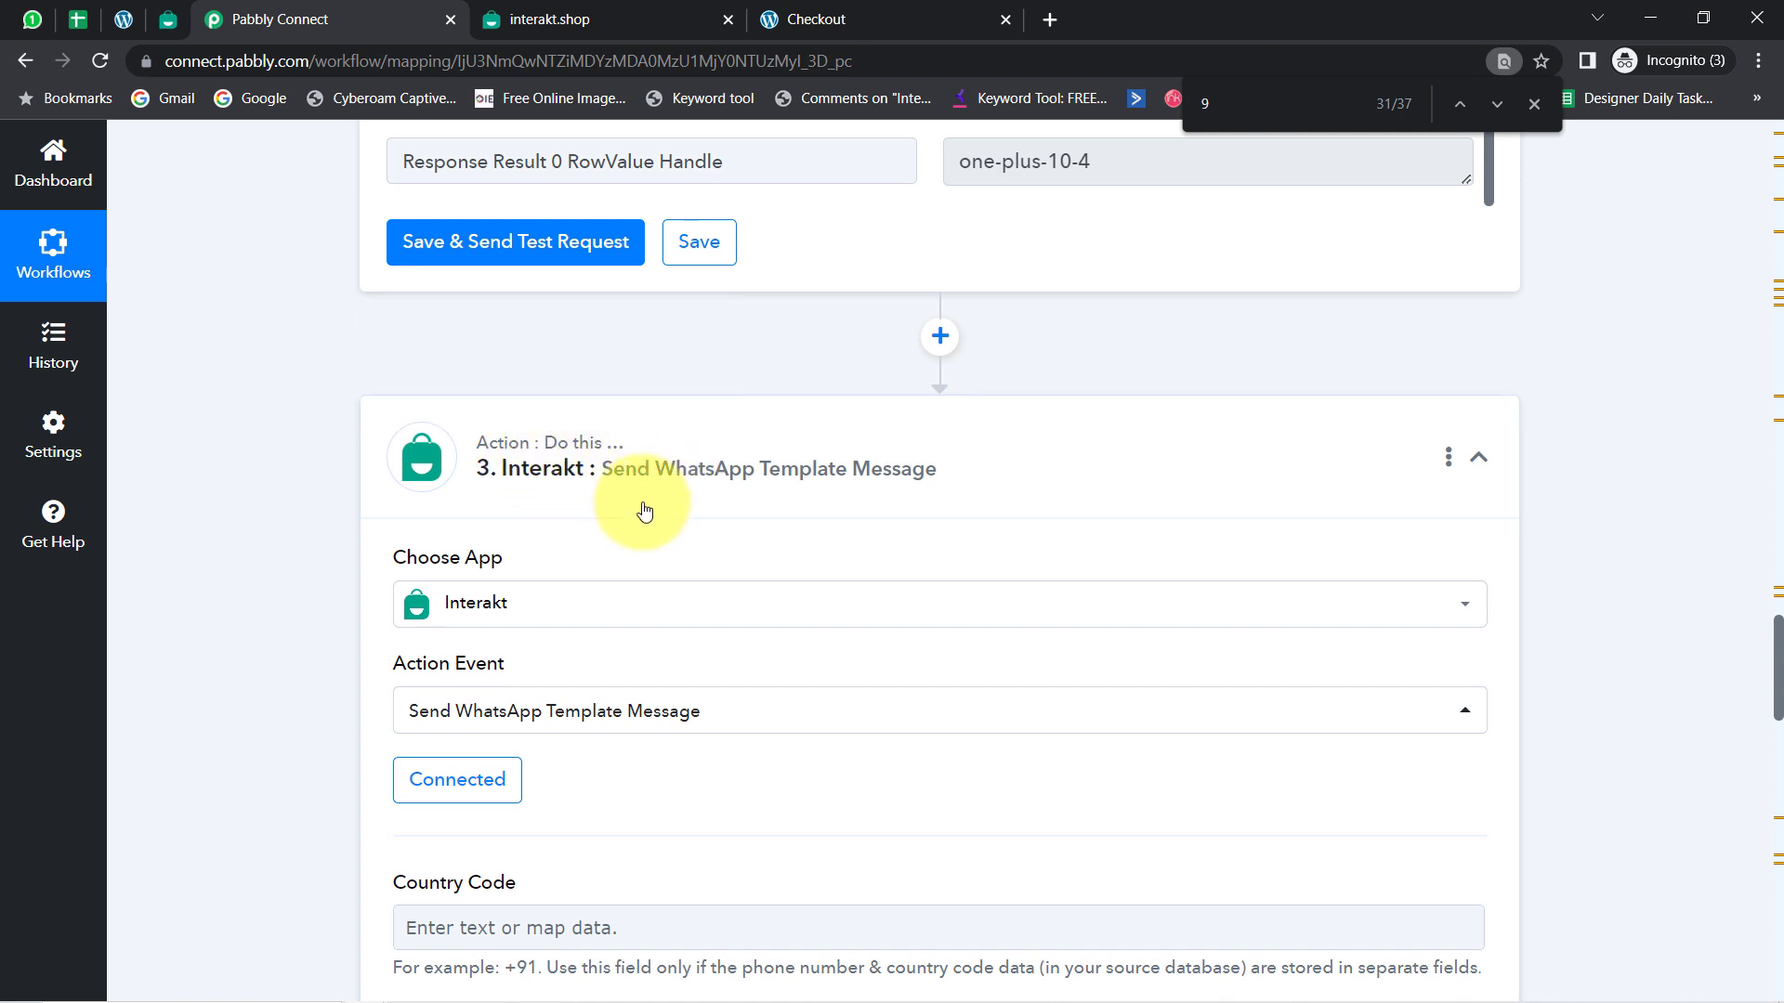
{"action": "left_click", "coordinate": [165, 17]}
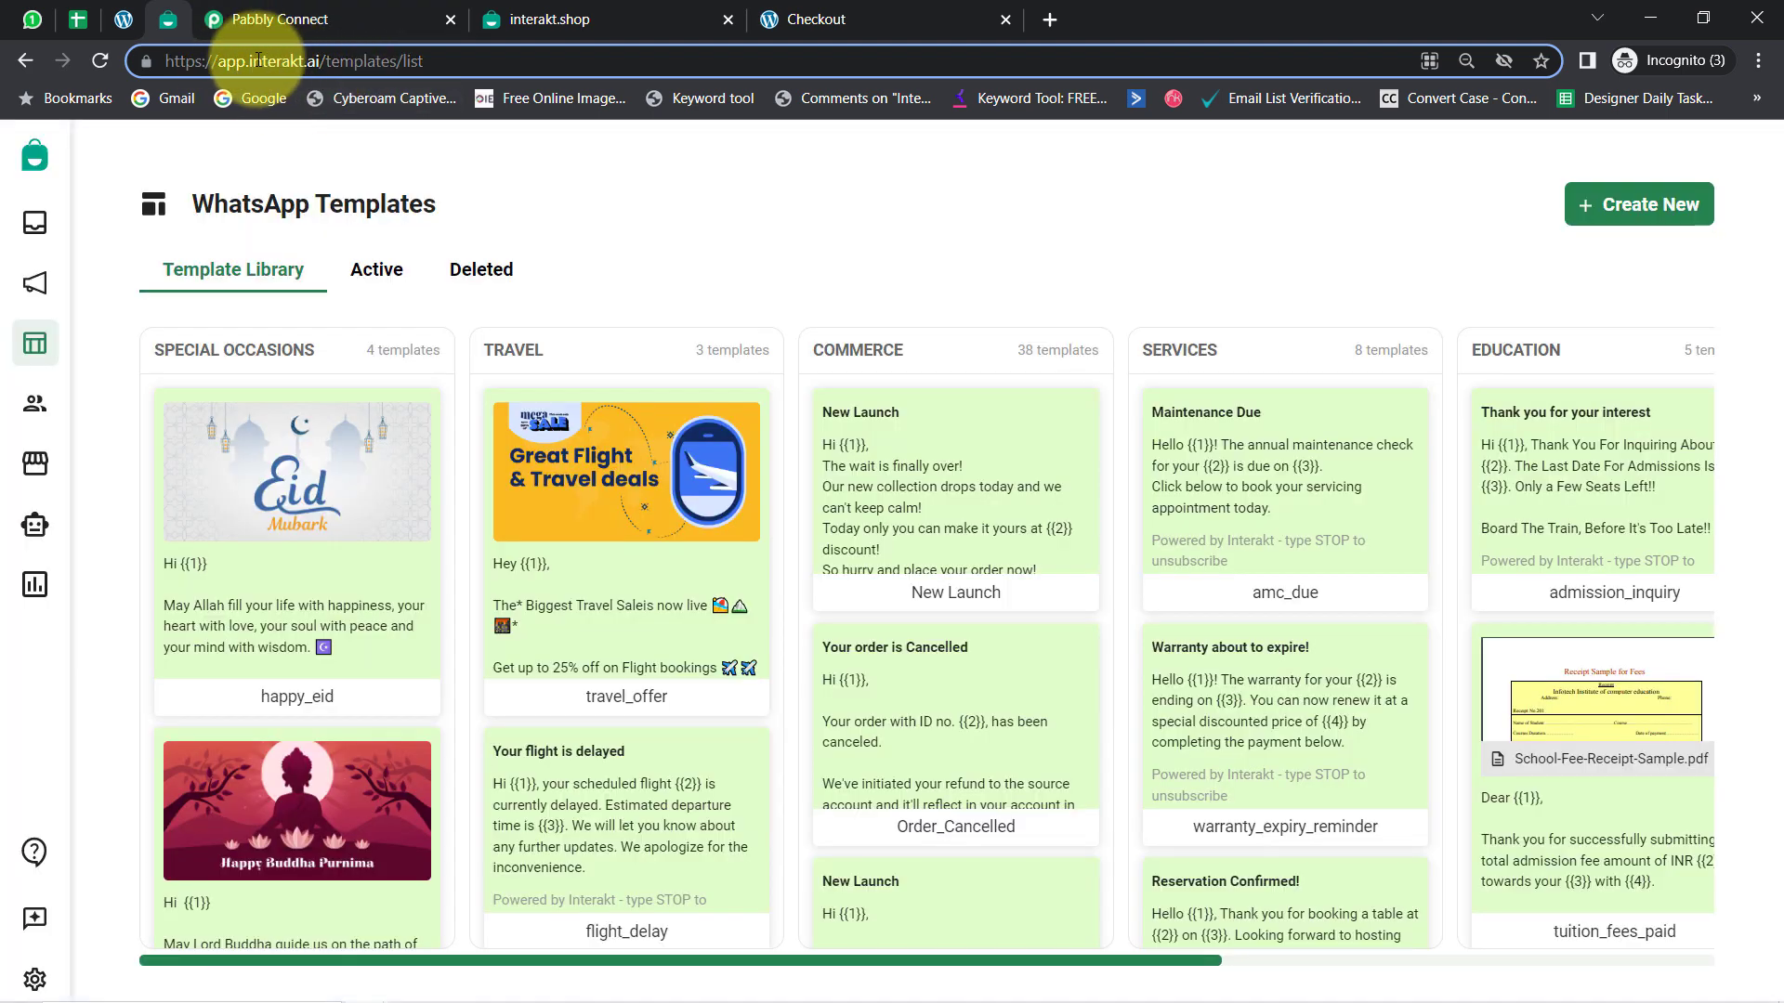
{"action": "left_click_drag", "start_coordinate": [244, 60], "coordinate": [332, 59]}
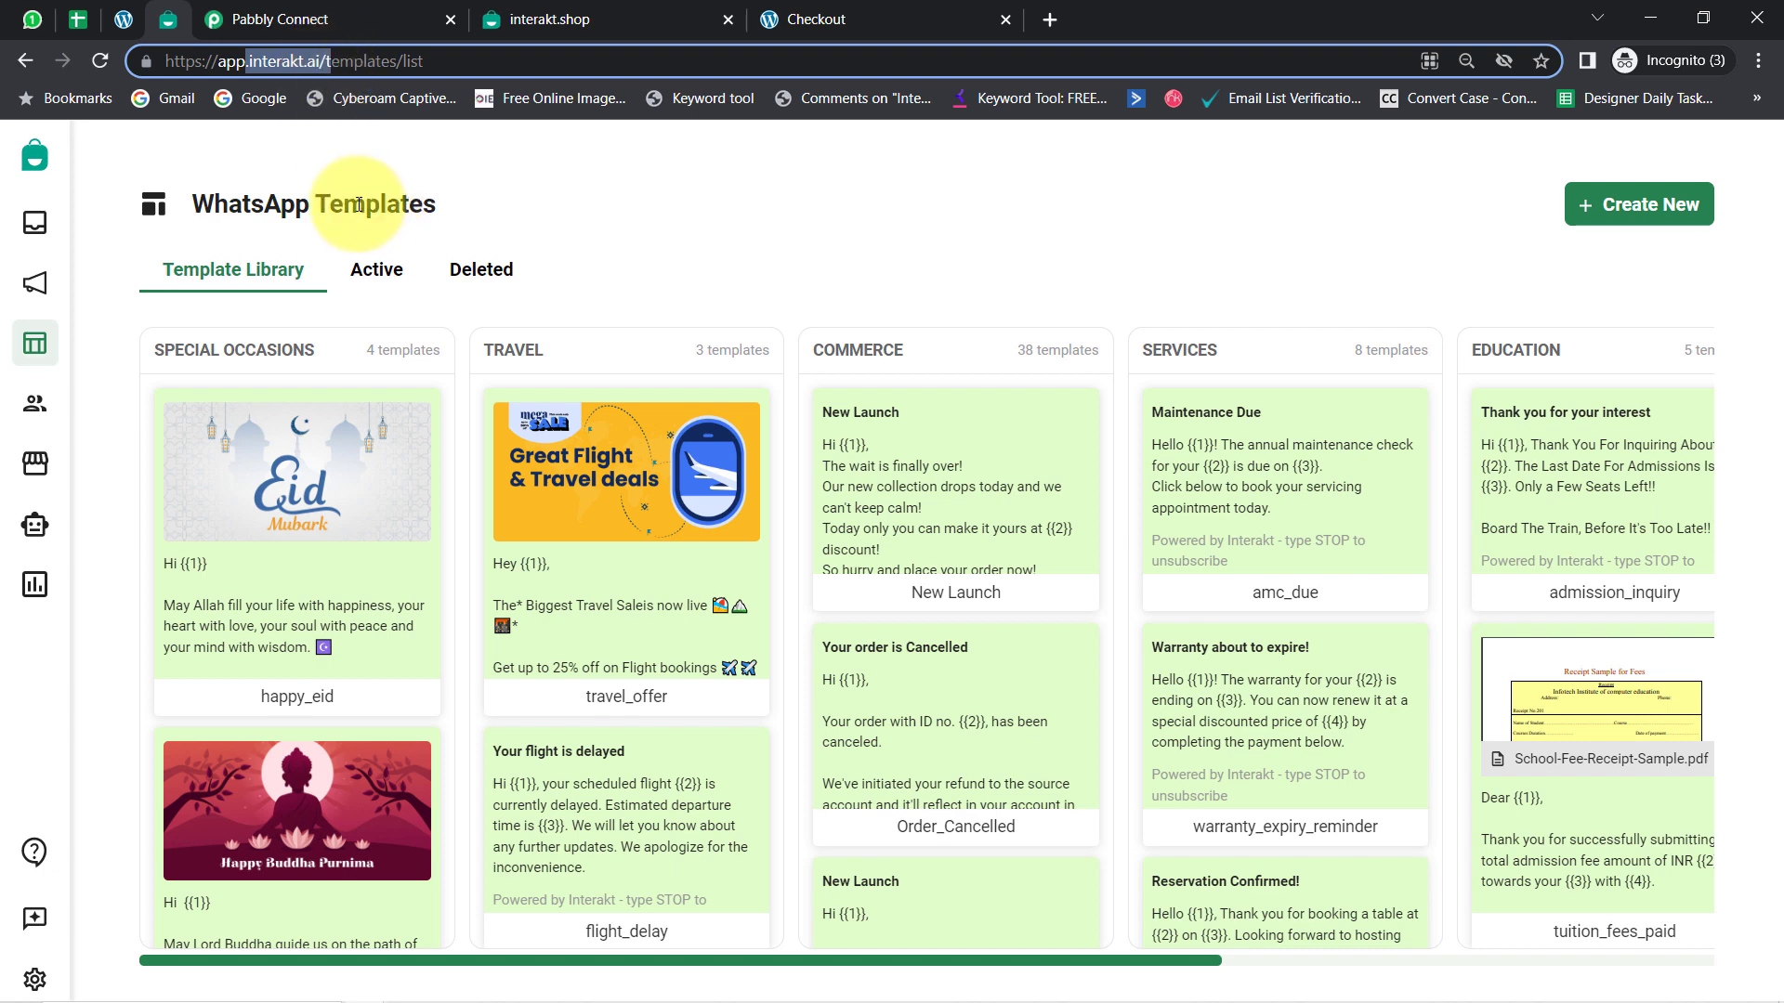
{"action": "left_click", "coordinate": [1616, 206]}
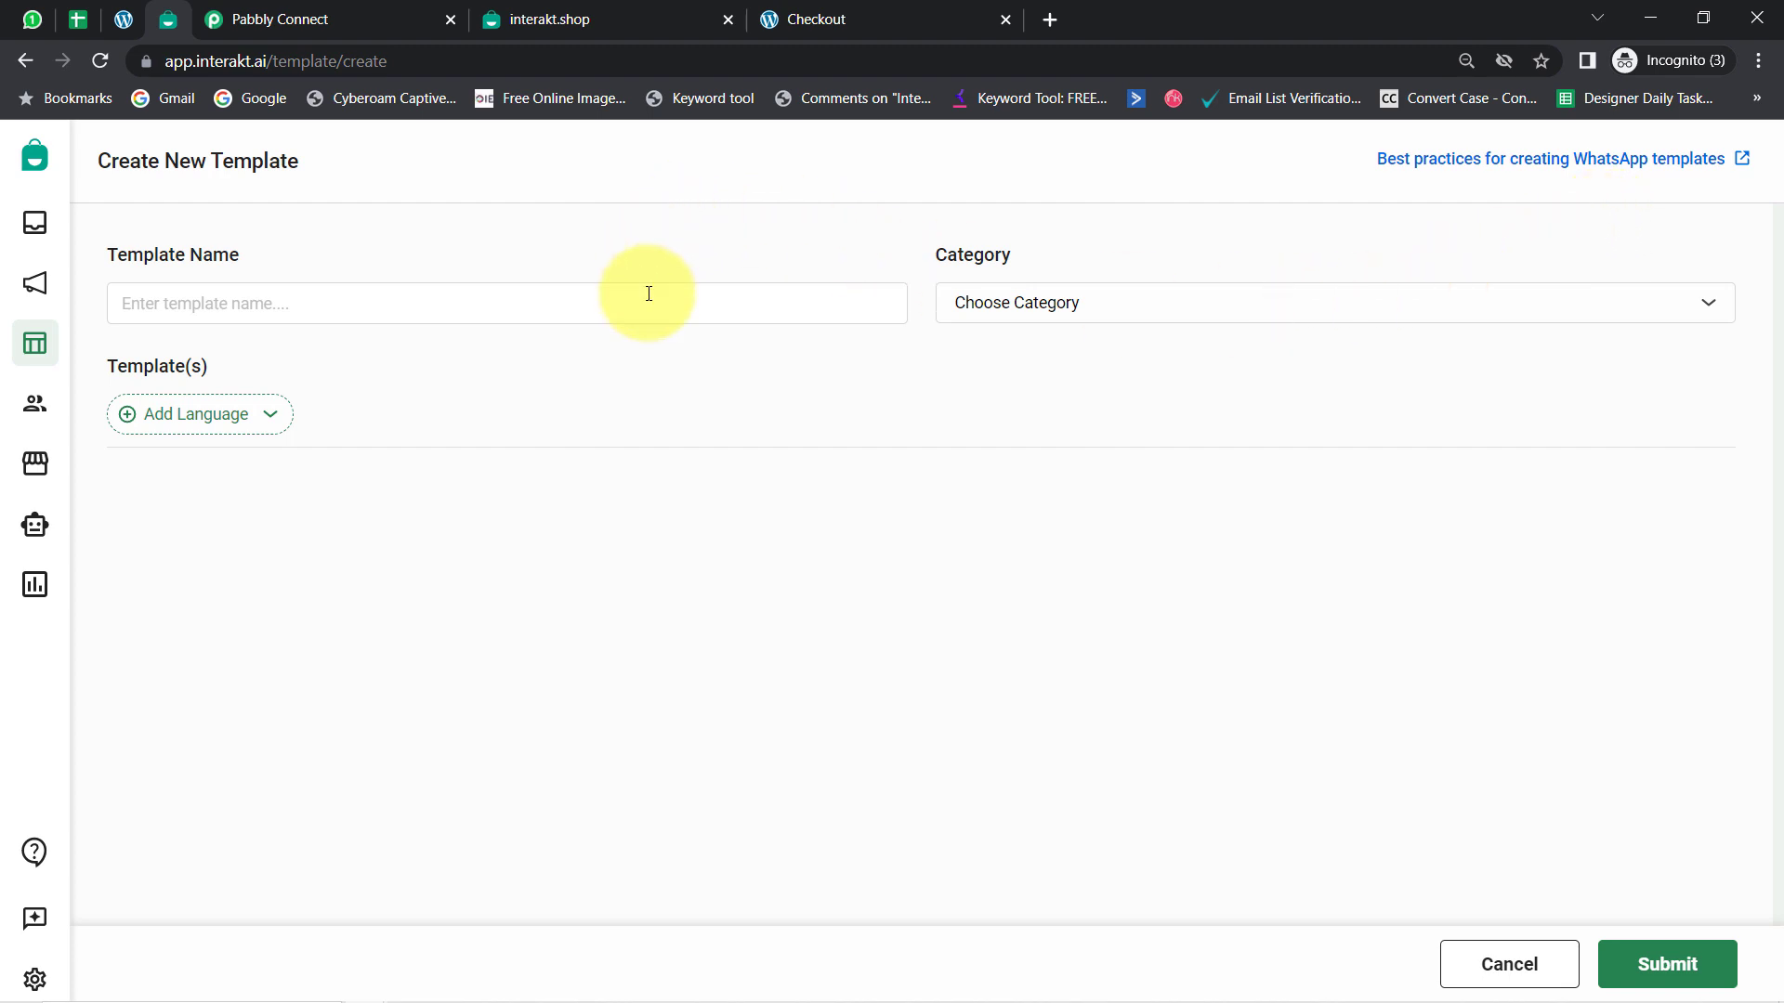
Discard the blank new template and review the existing templates and their language status in the templates list
{"action": "left_click_drag", "start_coordinate": [99, 161], "coordinate": [294, 150]}
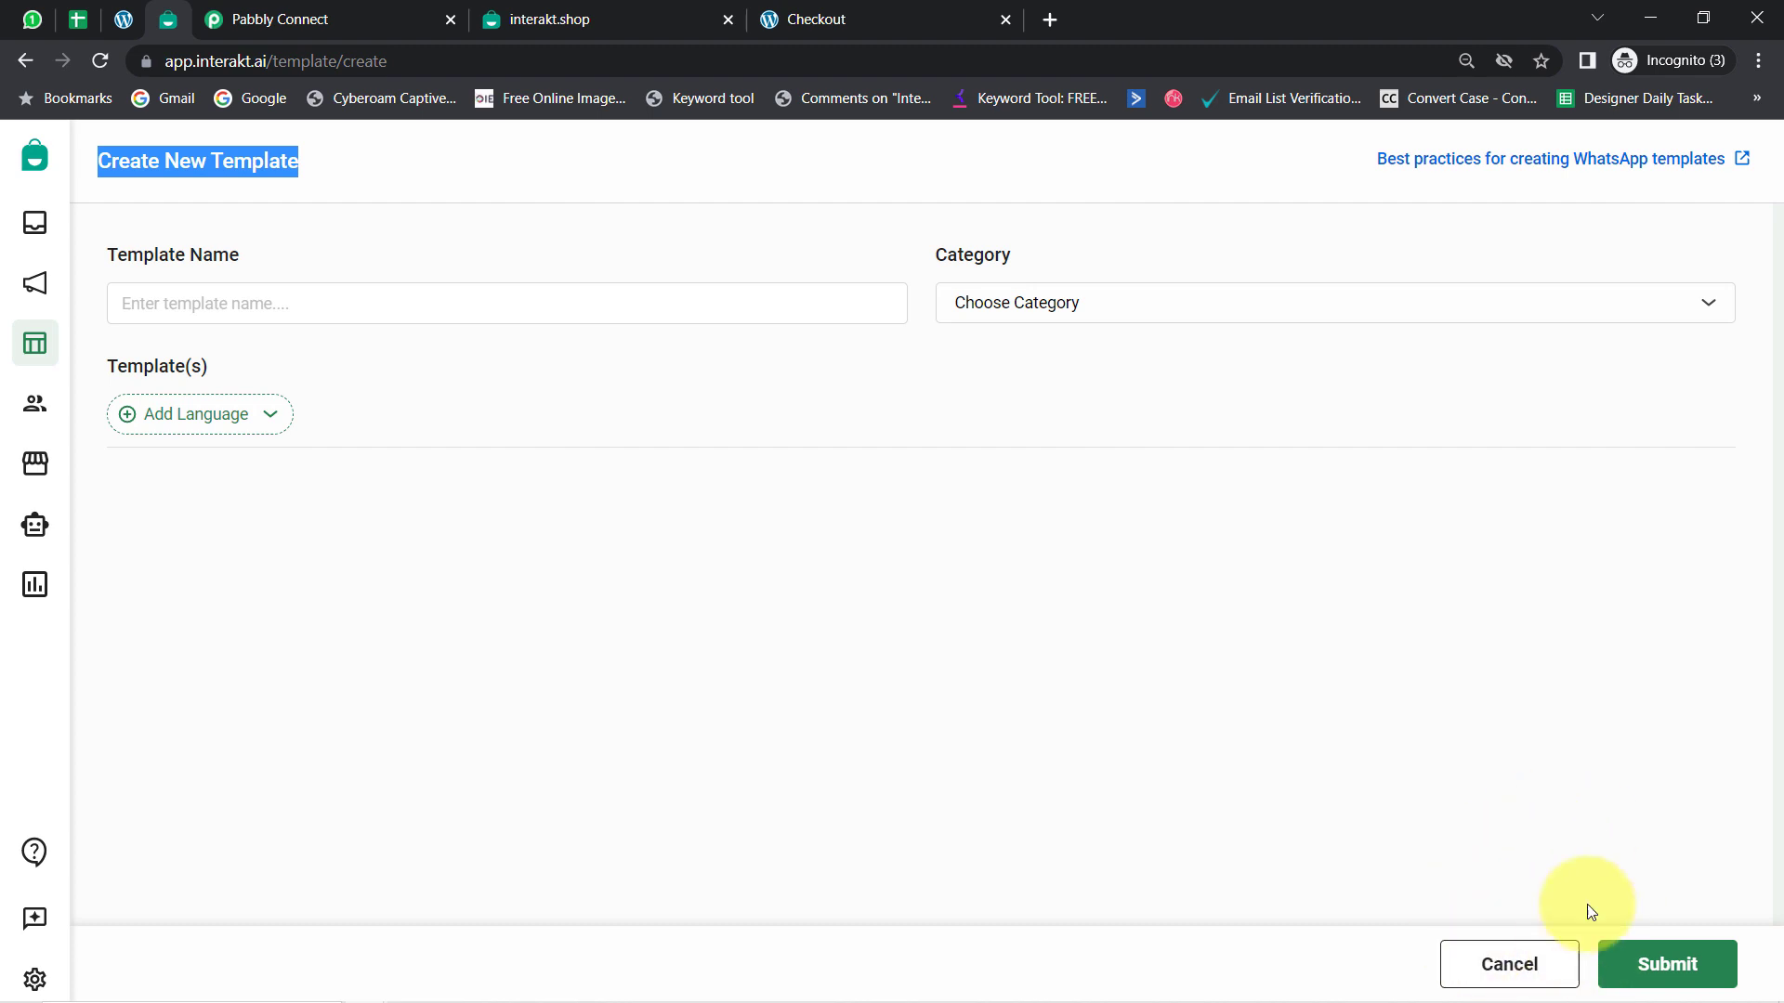
{"action": "left_click", "coordinate": [1501, 980]}
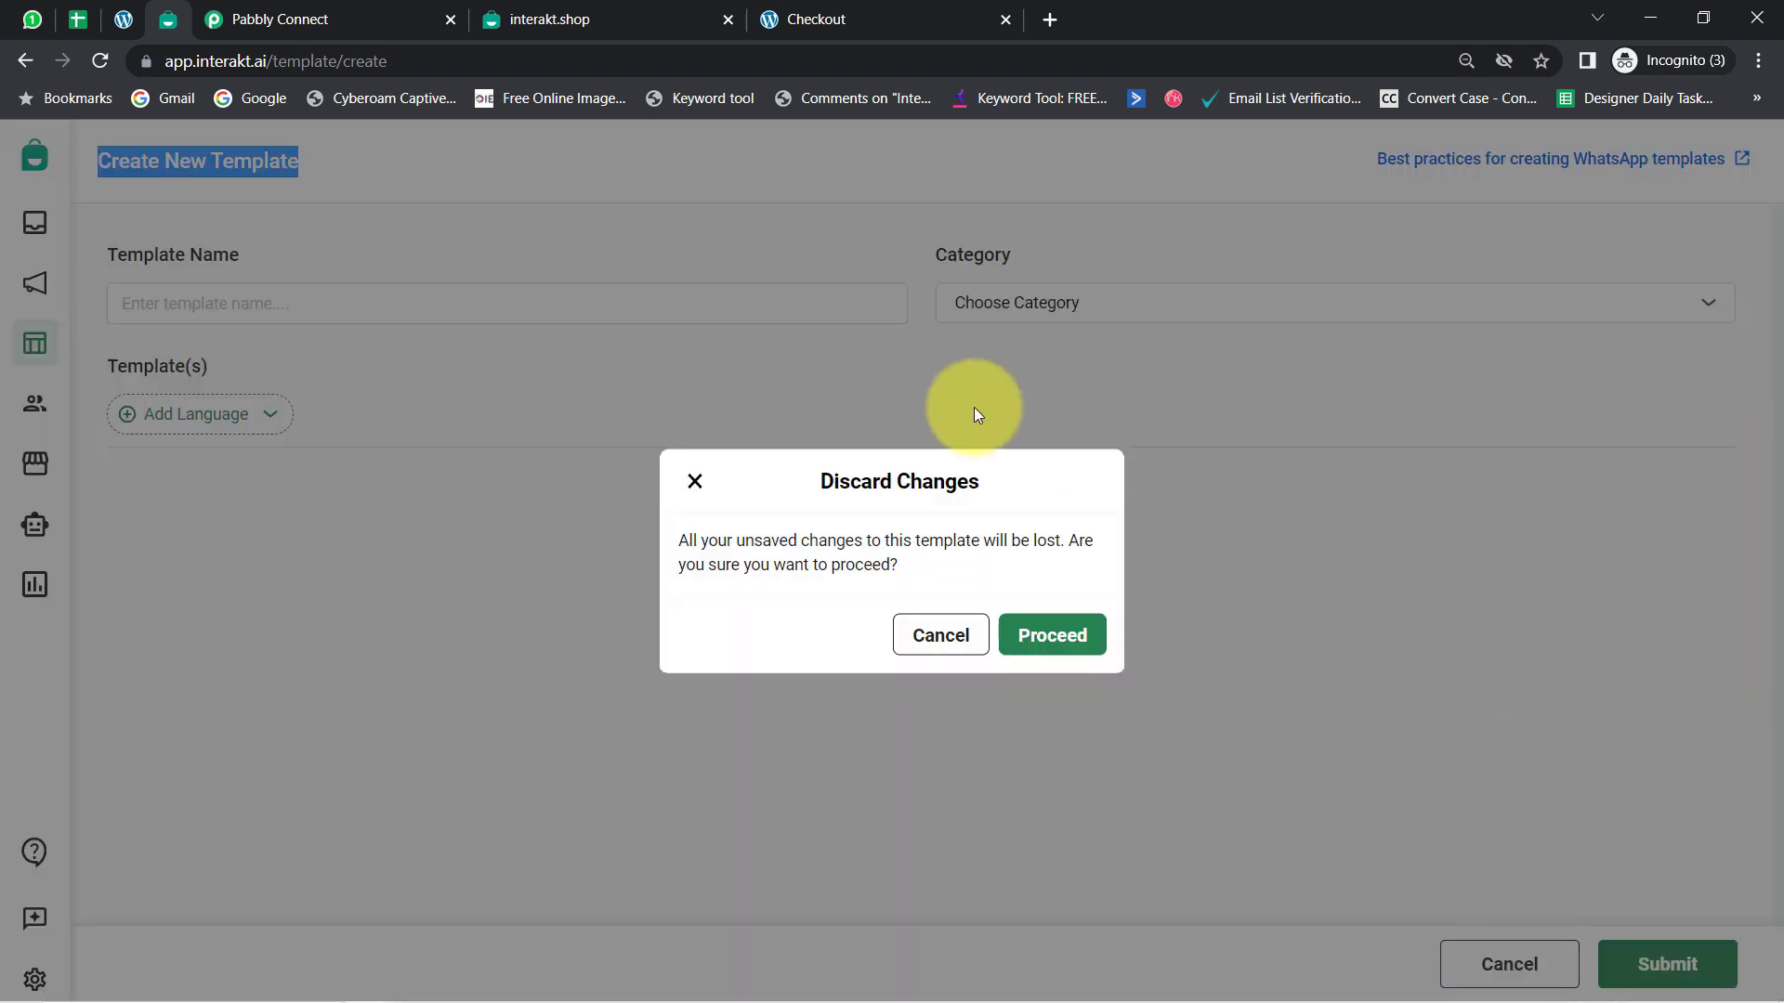
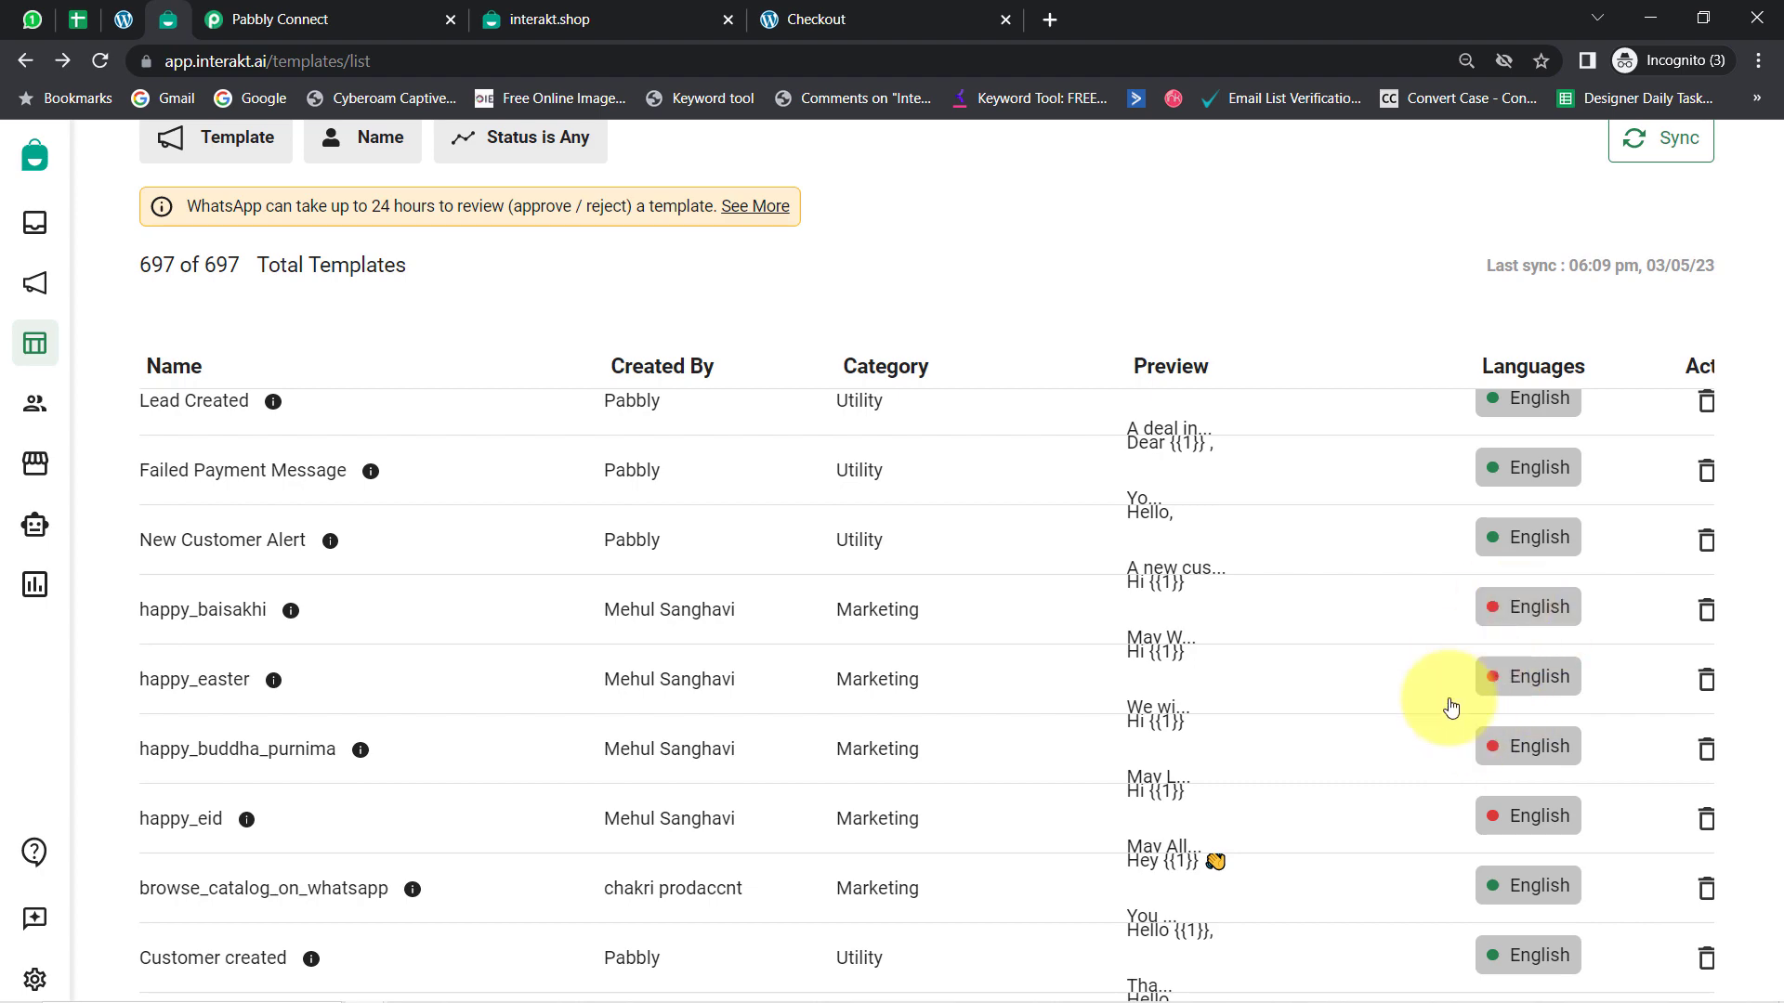
{"action": "scroll", "coordinate": [1505, 739], "scroll_direction": "down", "scroll_amount": 8}
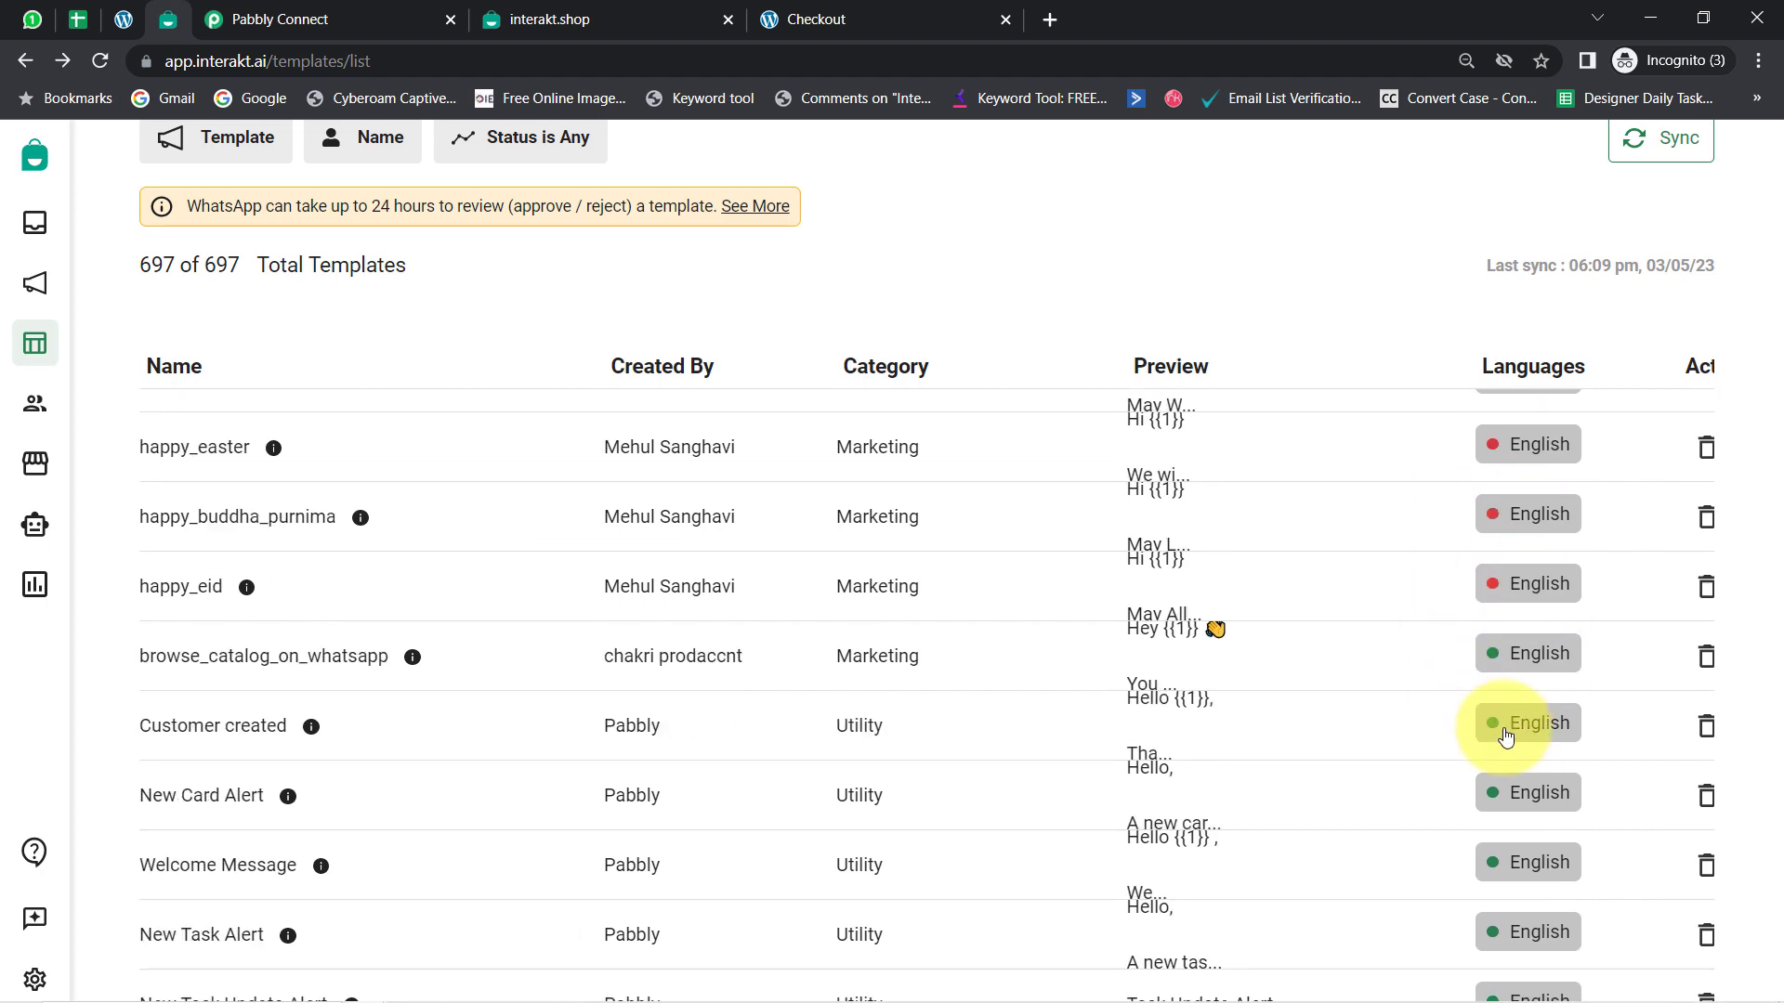
{"action": "scroll", "coordinate": [1502, 762], "scroll_direction": "down", "scroll_amount": 5}
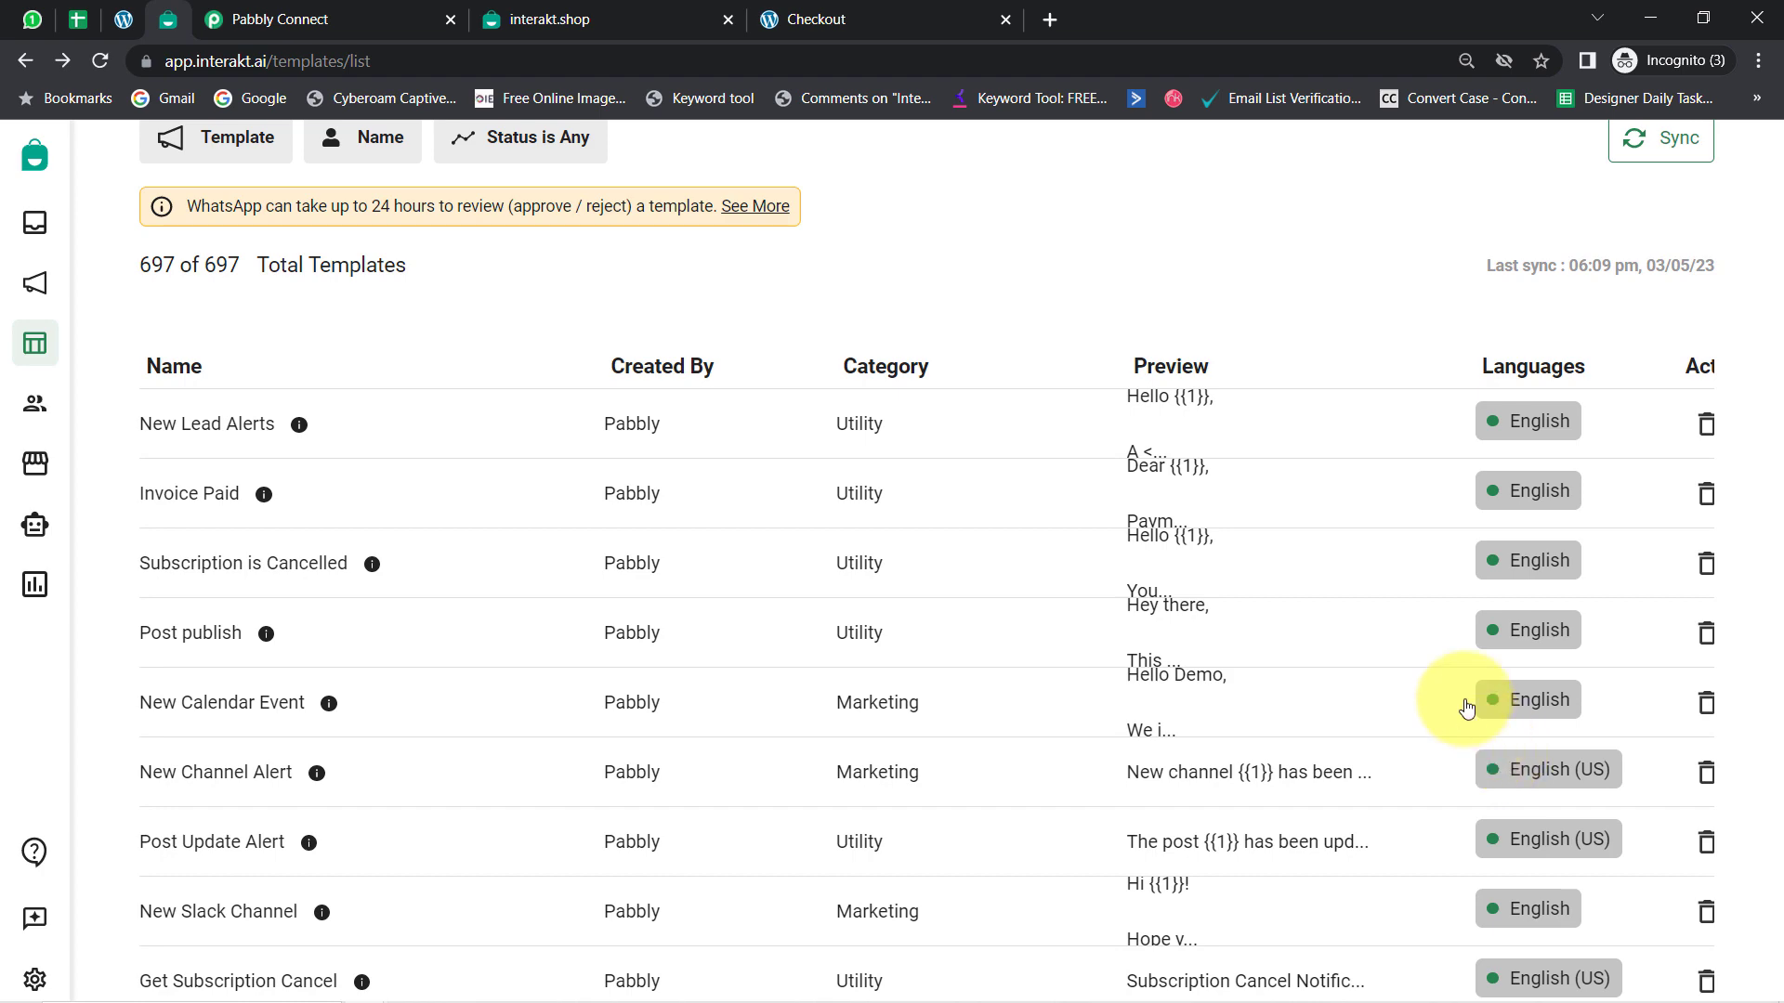
{"action": "scroll", "coordinate": [1466, 708], "scroll_direction": "up", "scroll_amount": 15}
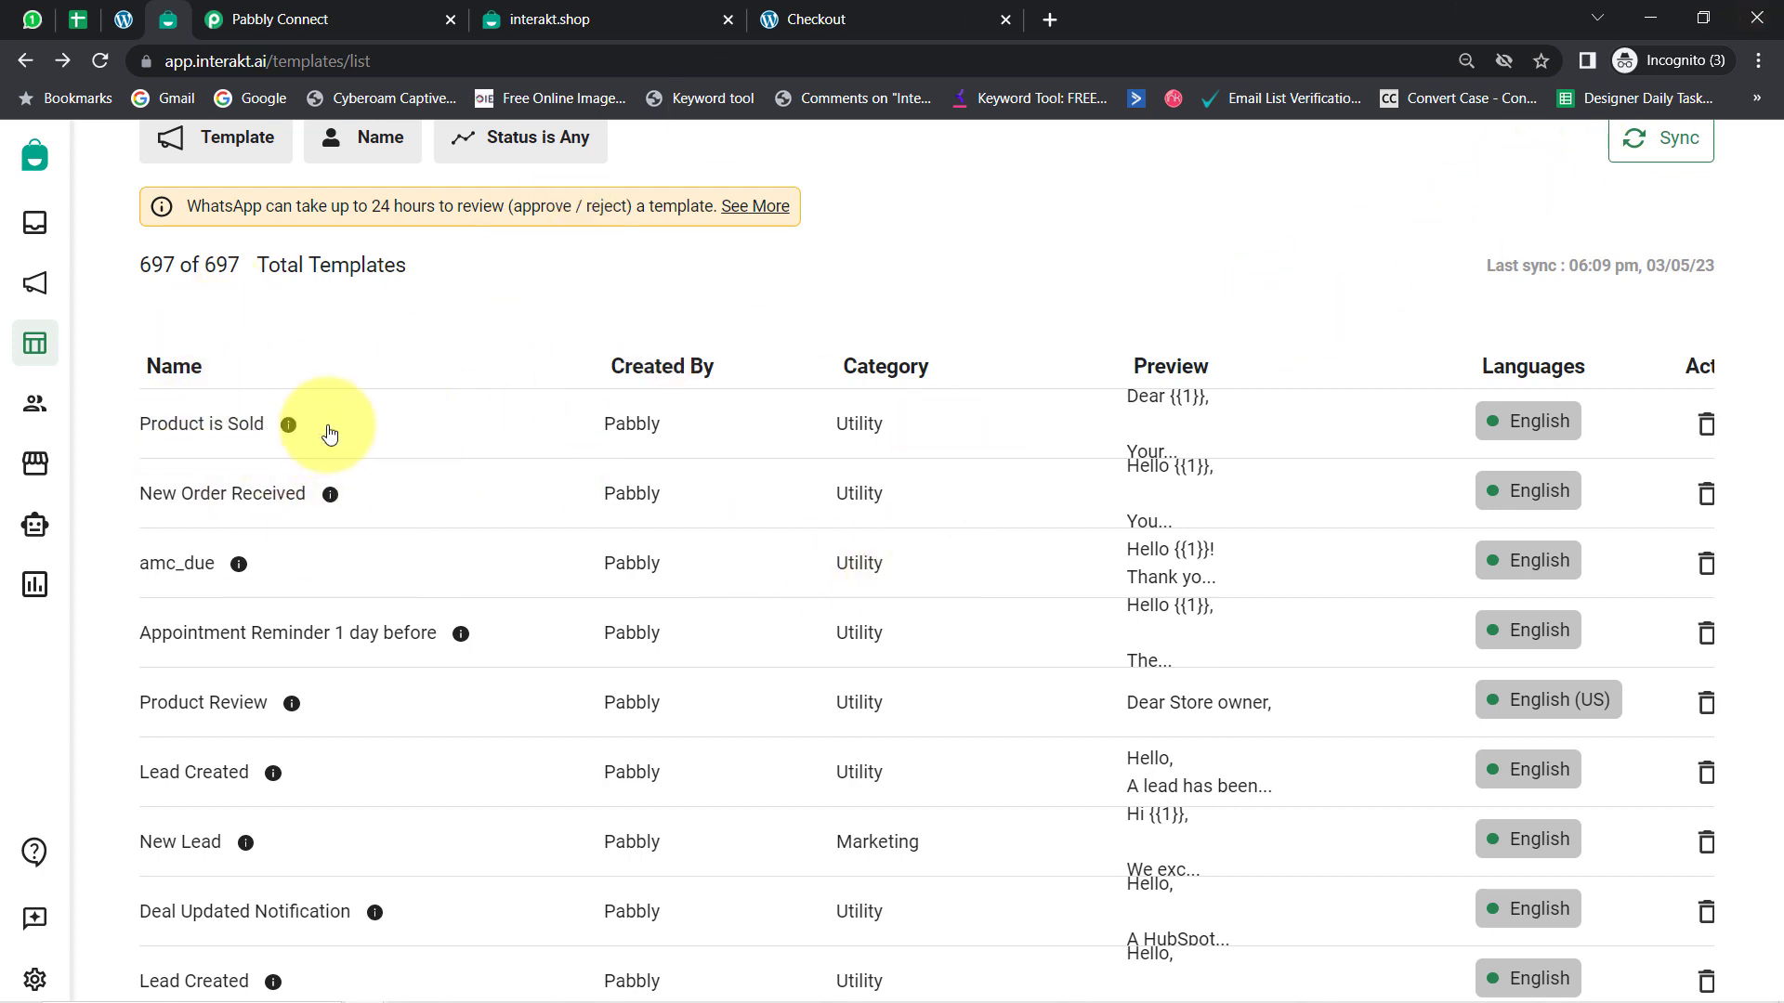
Filter the template list to names containing "order"
{"action": "left_click", "coordinate": [394, 162]}
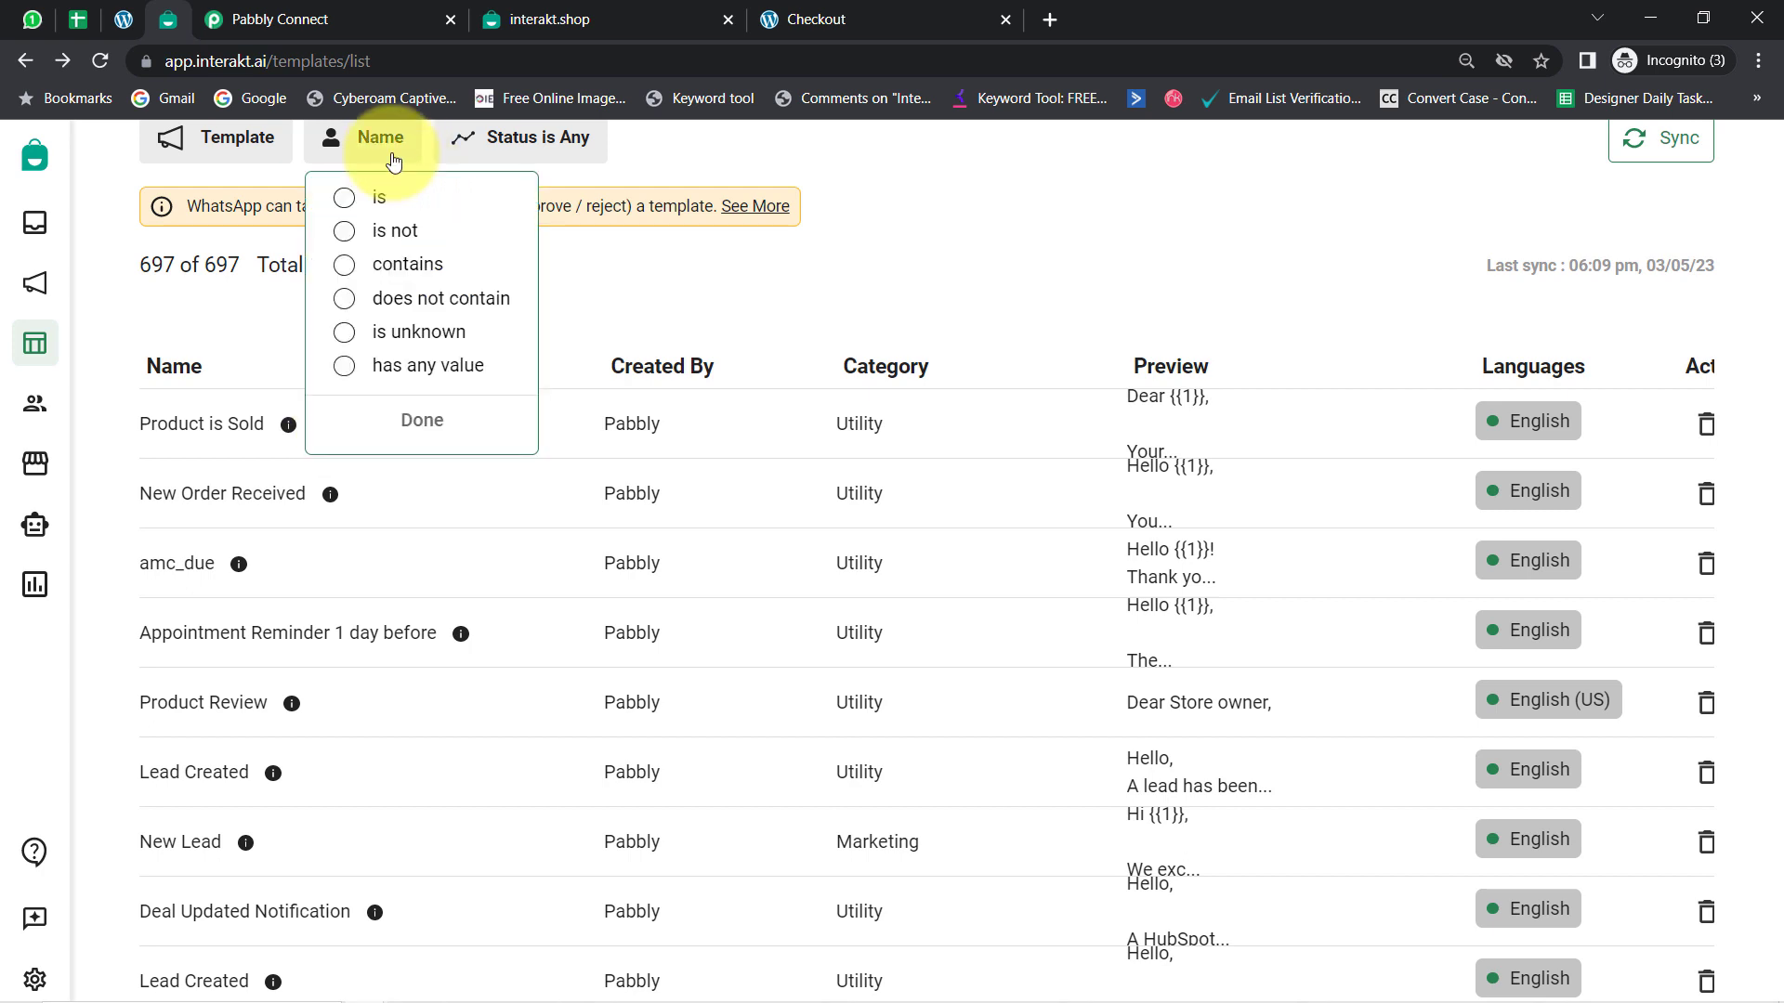
{"action": "left_click", "coordinate": [390, 269]}
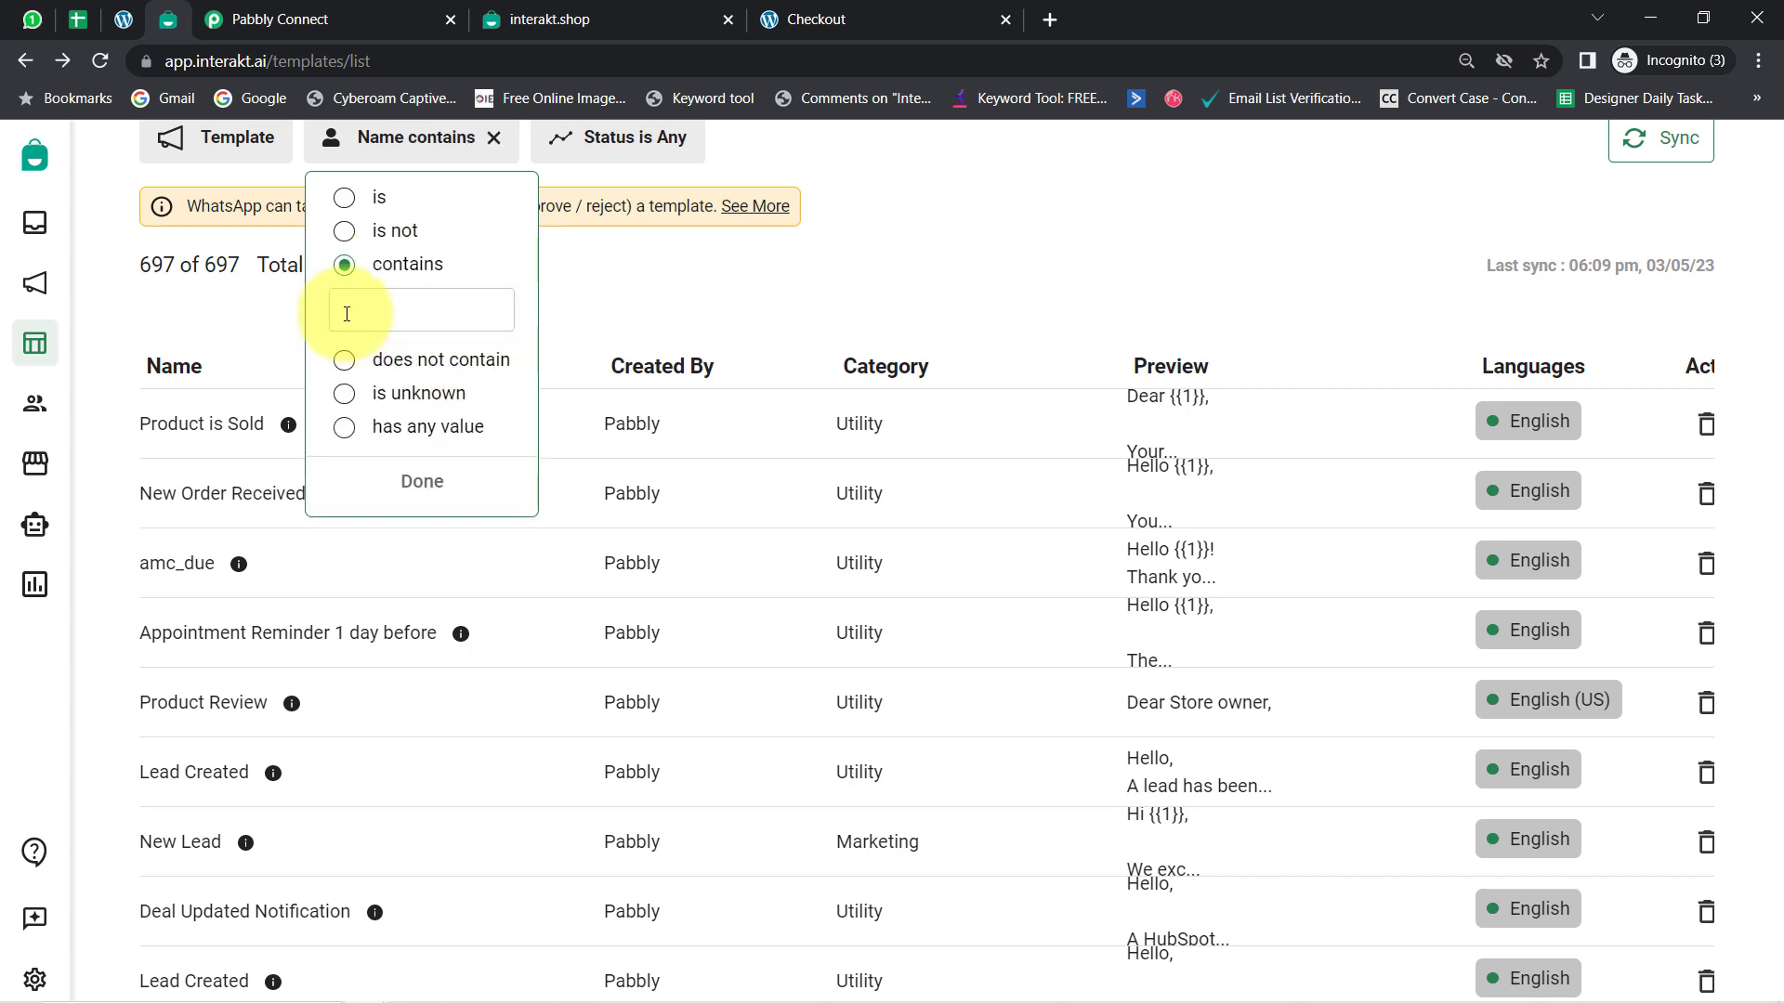
{"action": "type", "text": "order"}
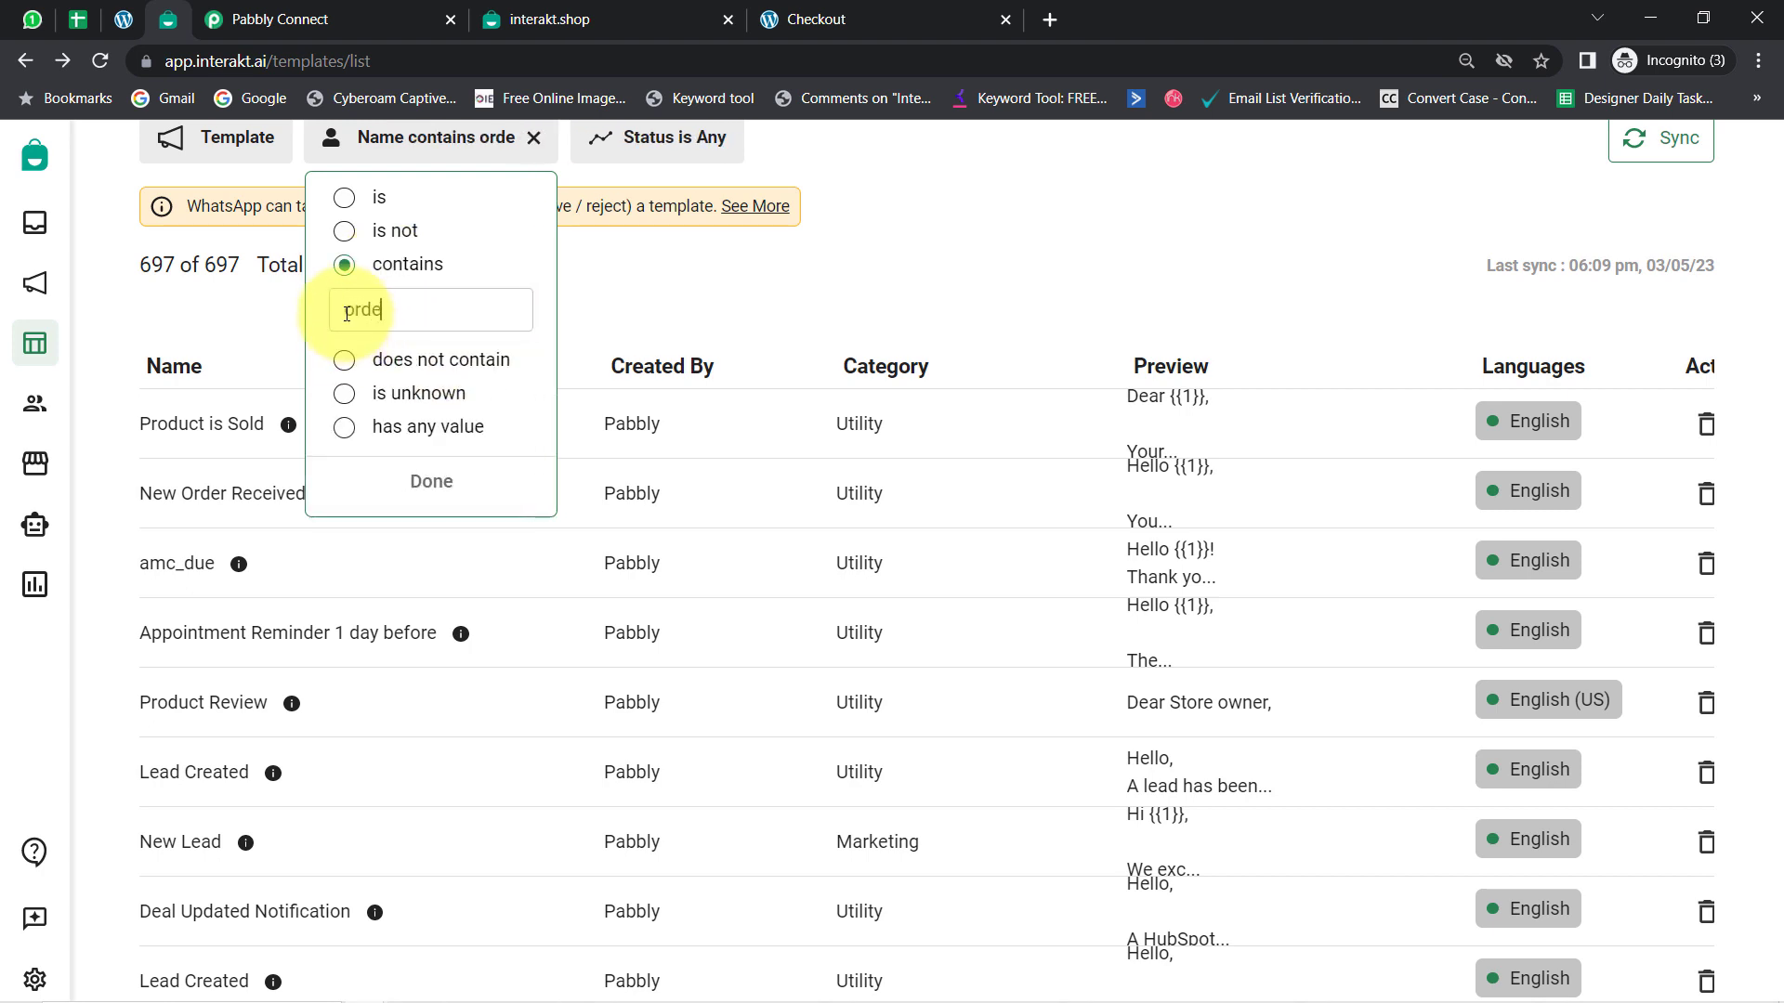
{"action": "left_click", "coordinate": [436, 481]}
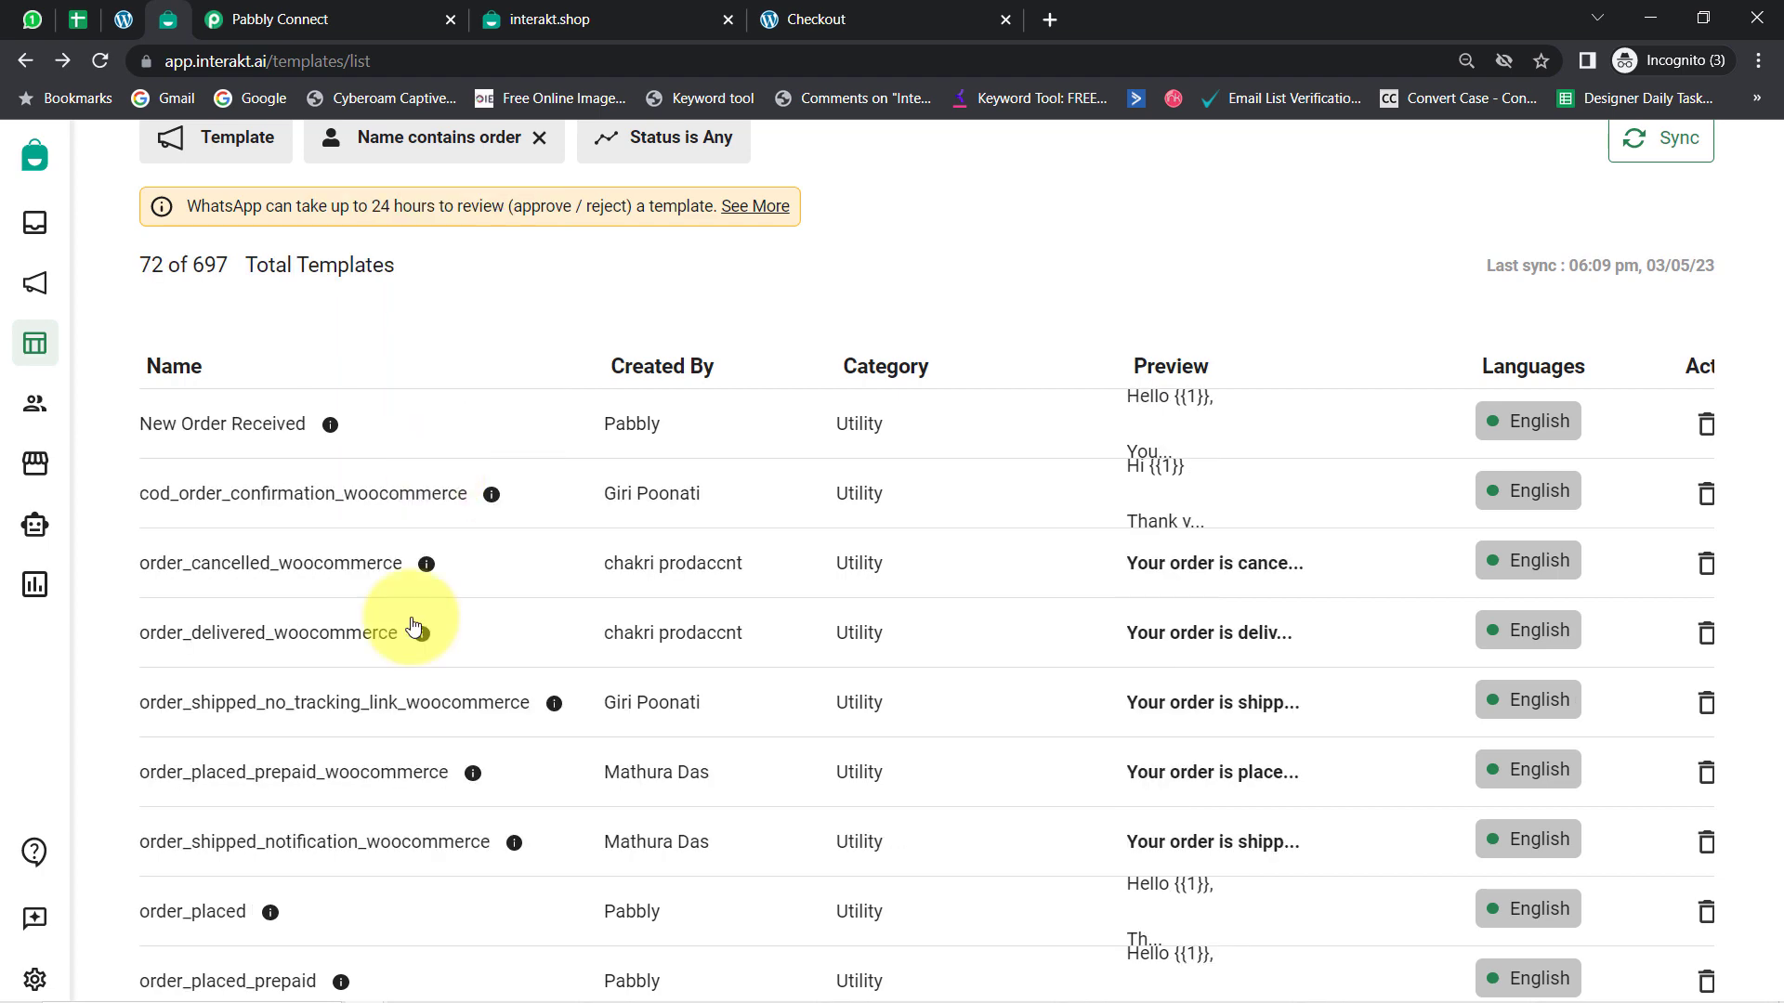
Open the order_placed_prepaid template from the filtered list
{"action": "scroll", "coordinate": [414, 627], "scroll_direction": "down", "scroll_amount": 1}
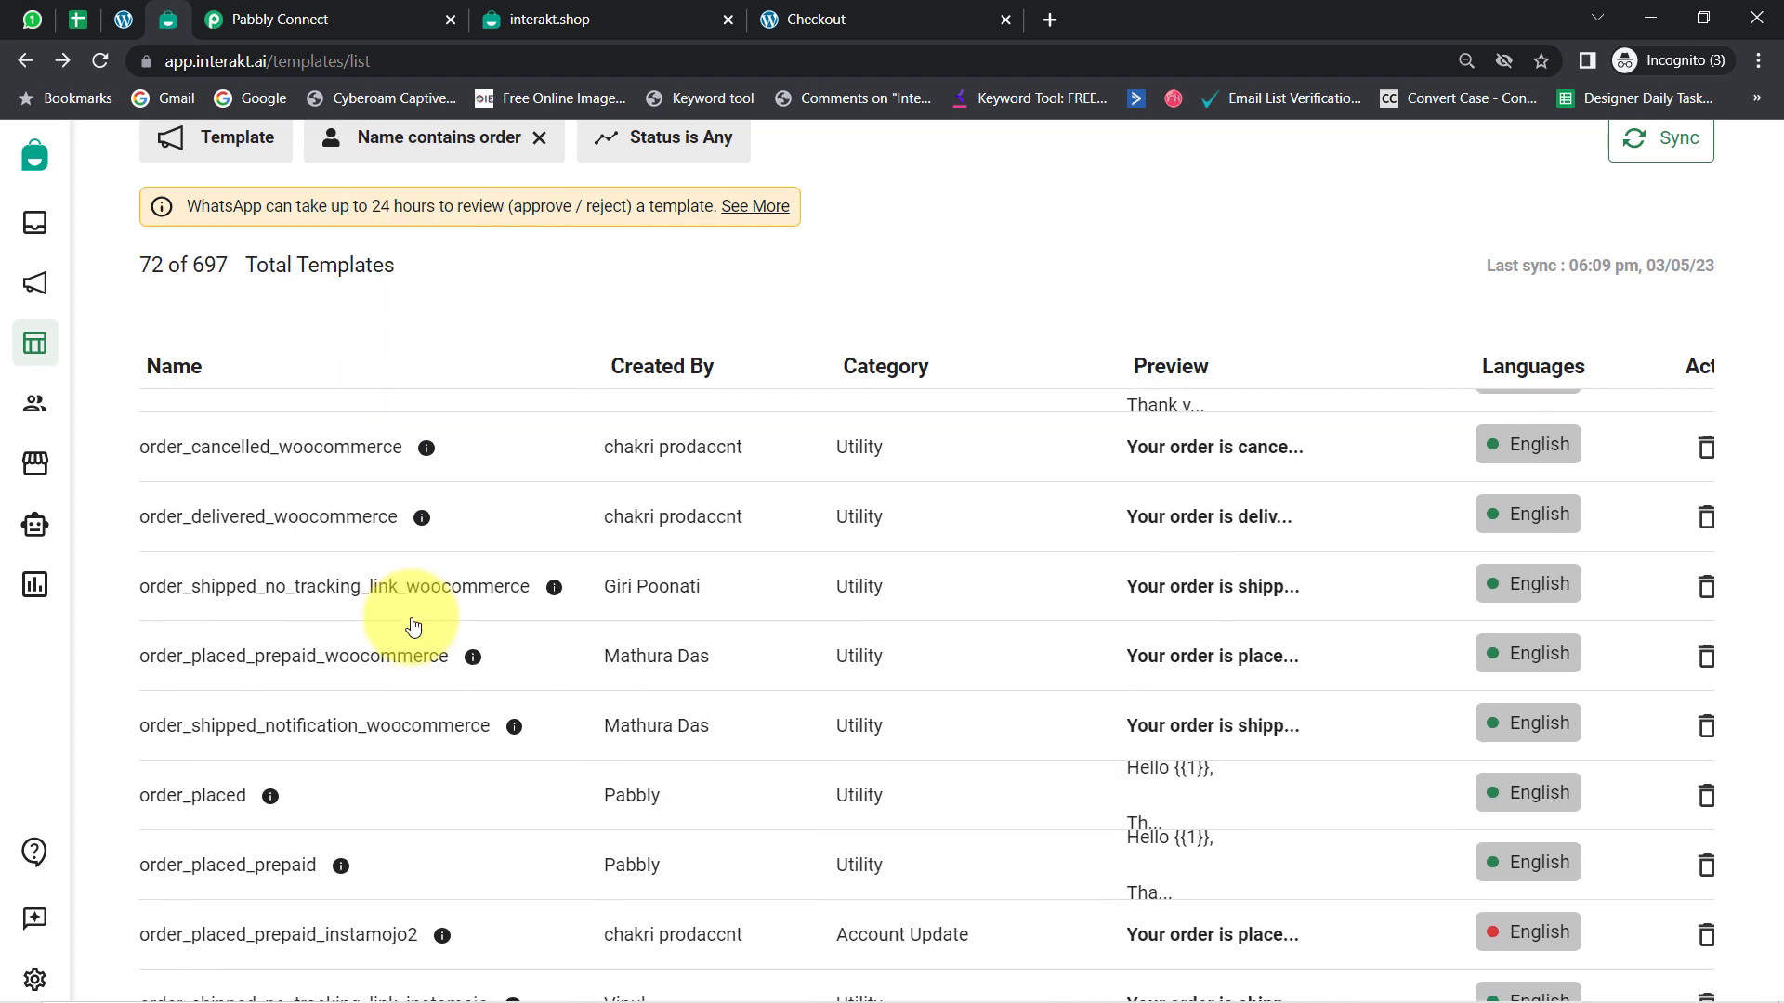
{"action": "scroll", "coordinate": [415, 626], "scroll_direction": "down", "scroll_amount": 1}
{"action": "left_click", "coordinate": [256, 762]}
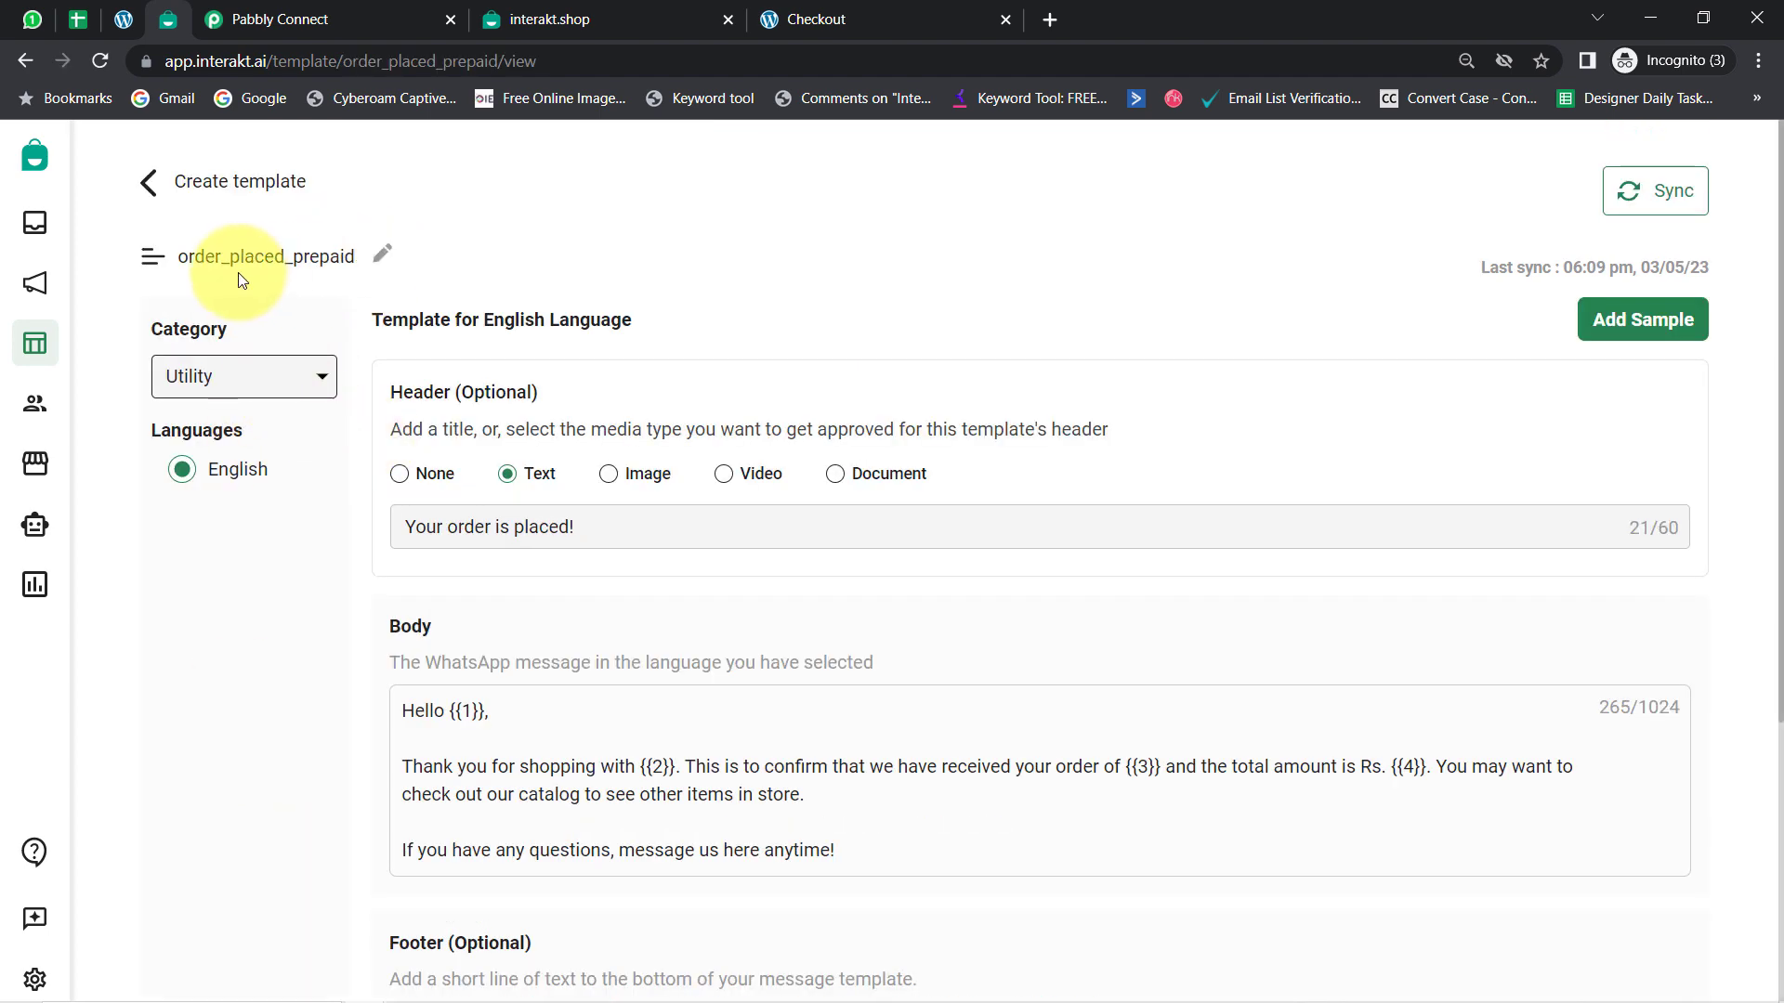
Examine the template's name, its optional header and the body message
{"action": "left_click_drag", "start_coordinate": [183, 256], "coordinate": [343, 256]}
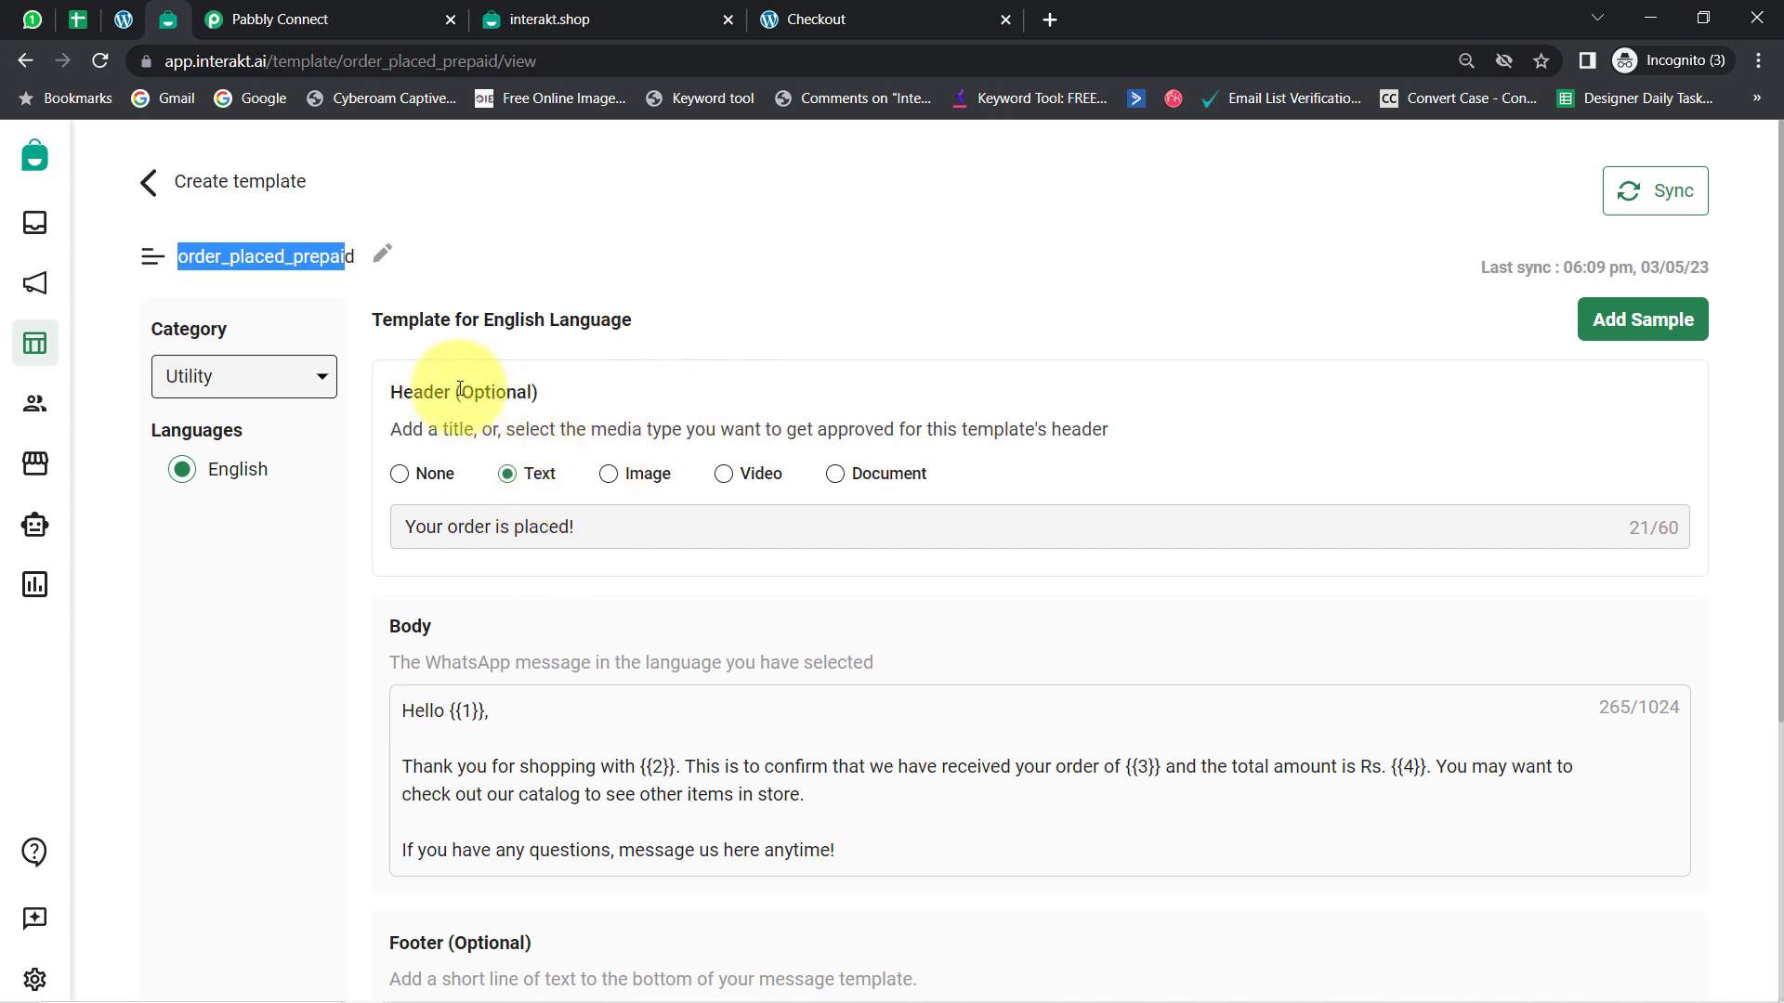
{"action": "left_click_drag", "start_coordinate": [456, 391], "coordinate": [529, 391]}
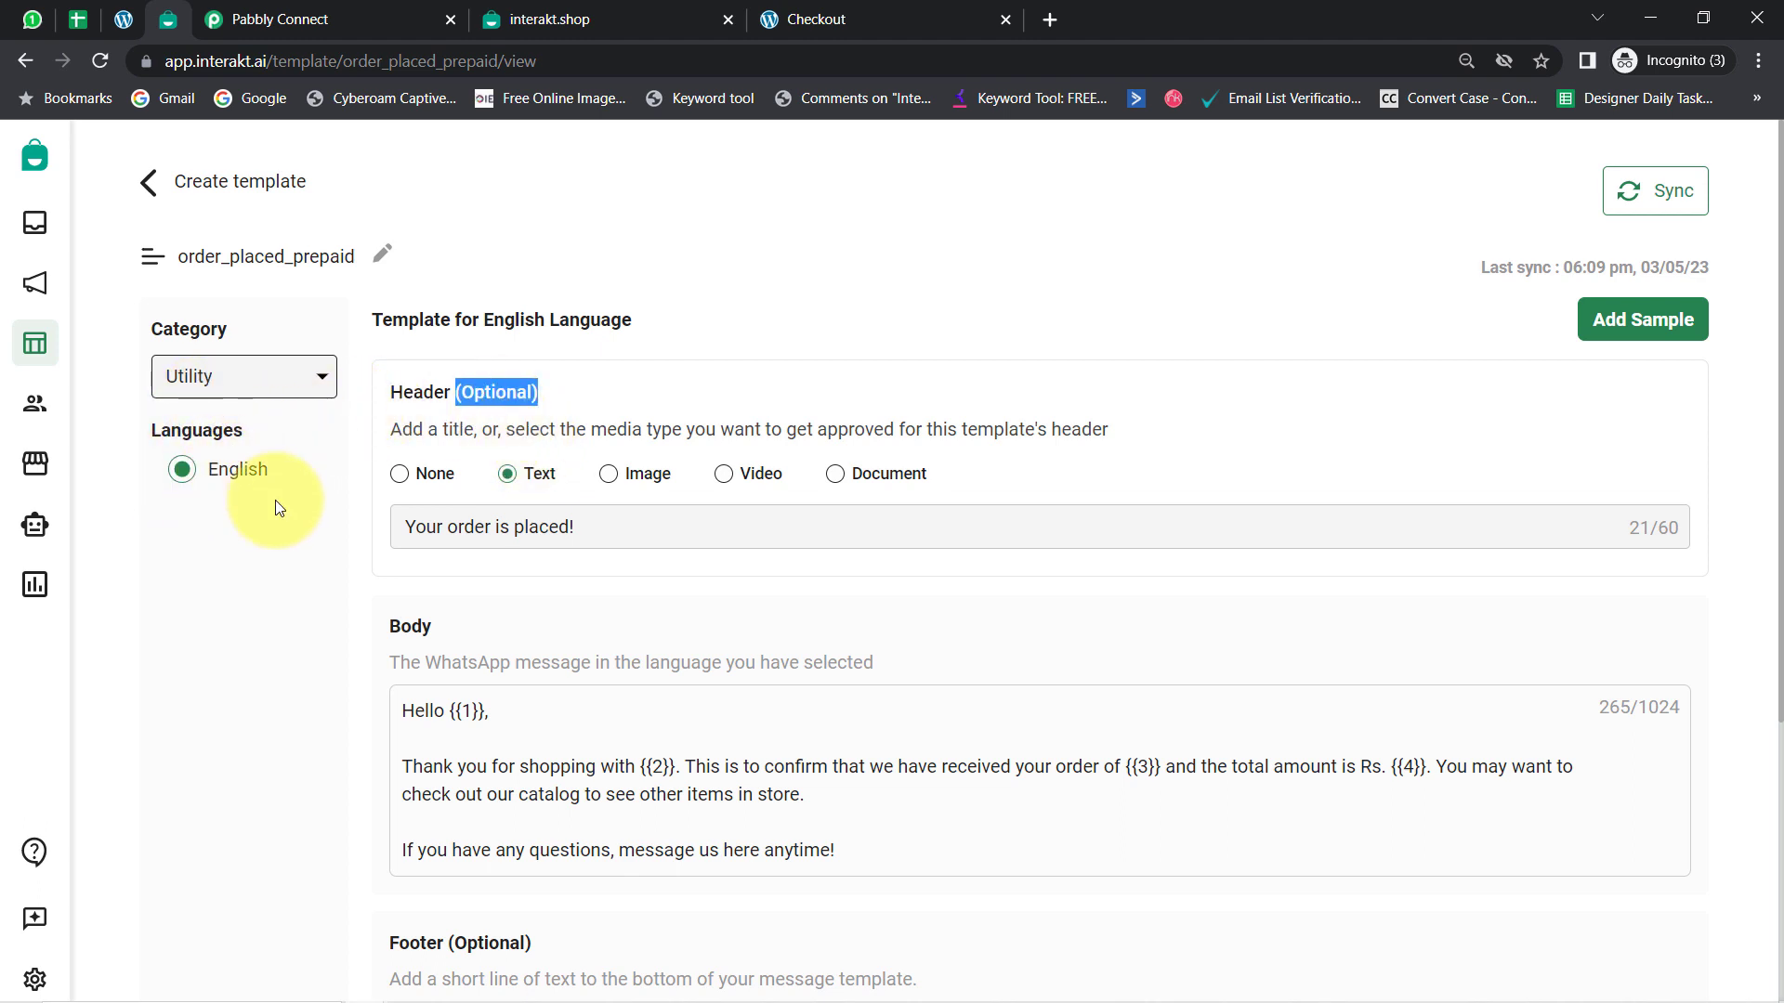
{"action": "scroll", "coordinate": [528, 510], "scroll_direction": "down", "scroll_amount": 3}
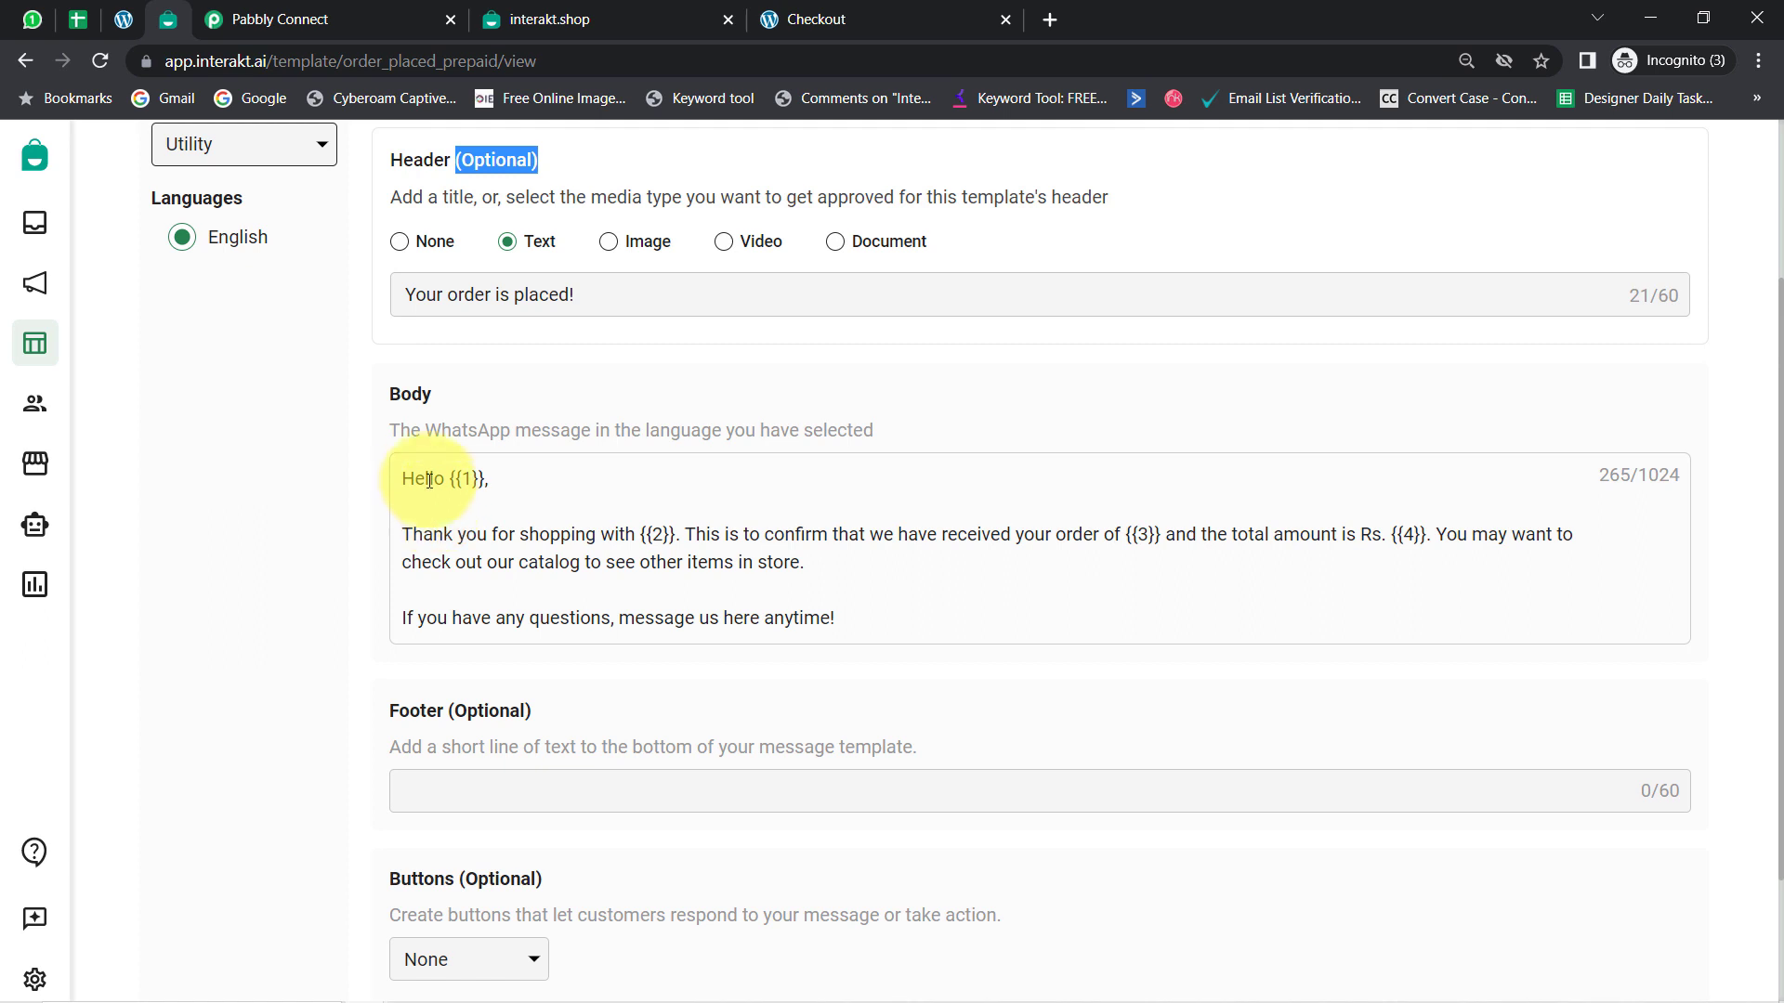
{"action": "left_click_drag", "start_coordinate": [429, 472], "coordinate": [840, 634]}
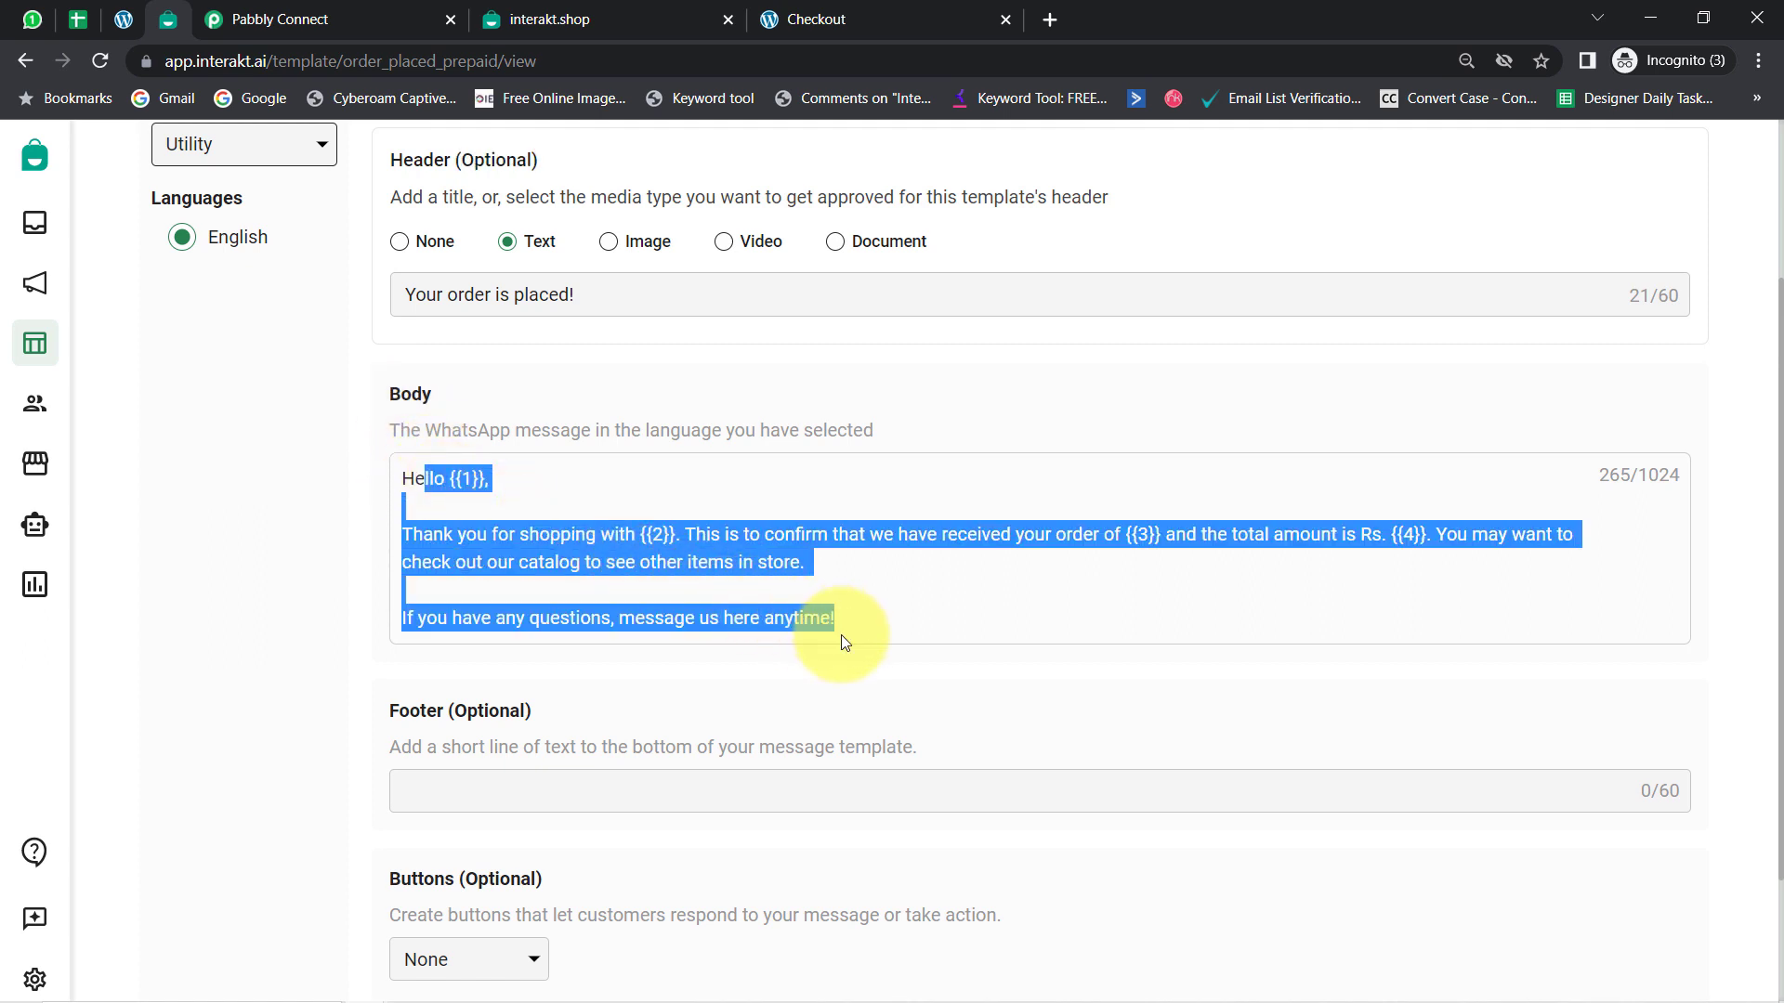
{"action": "left_click", "coordinate": [450, 509]}
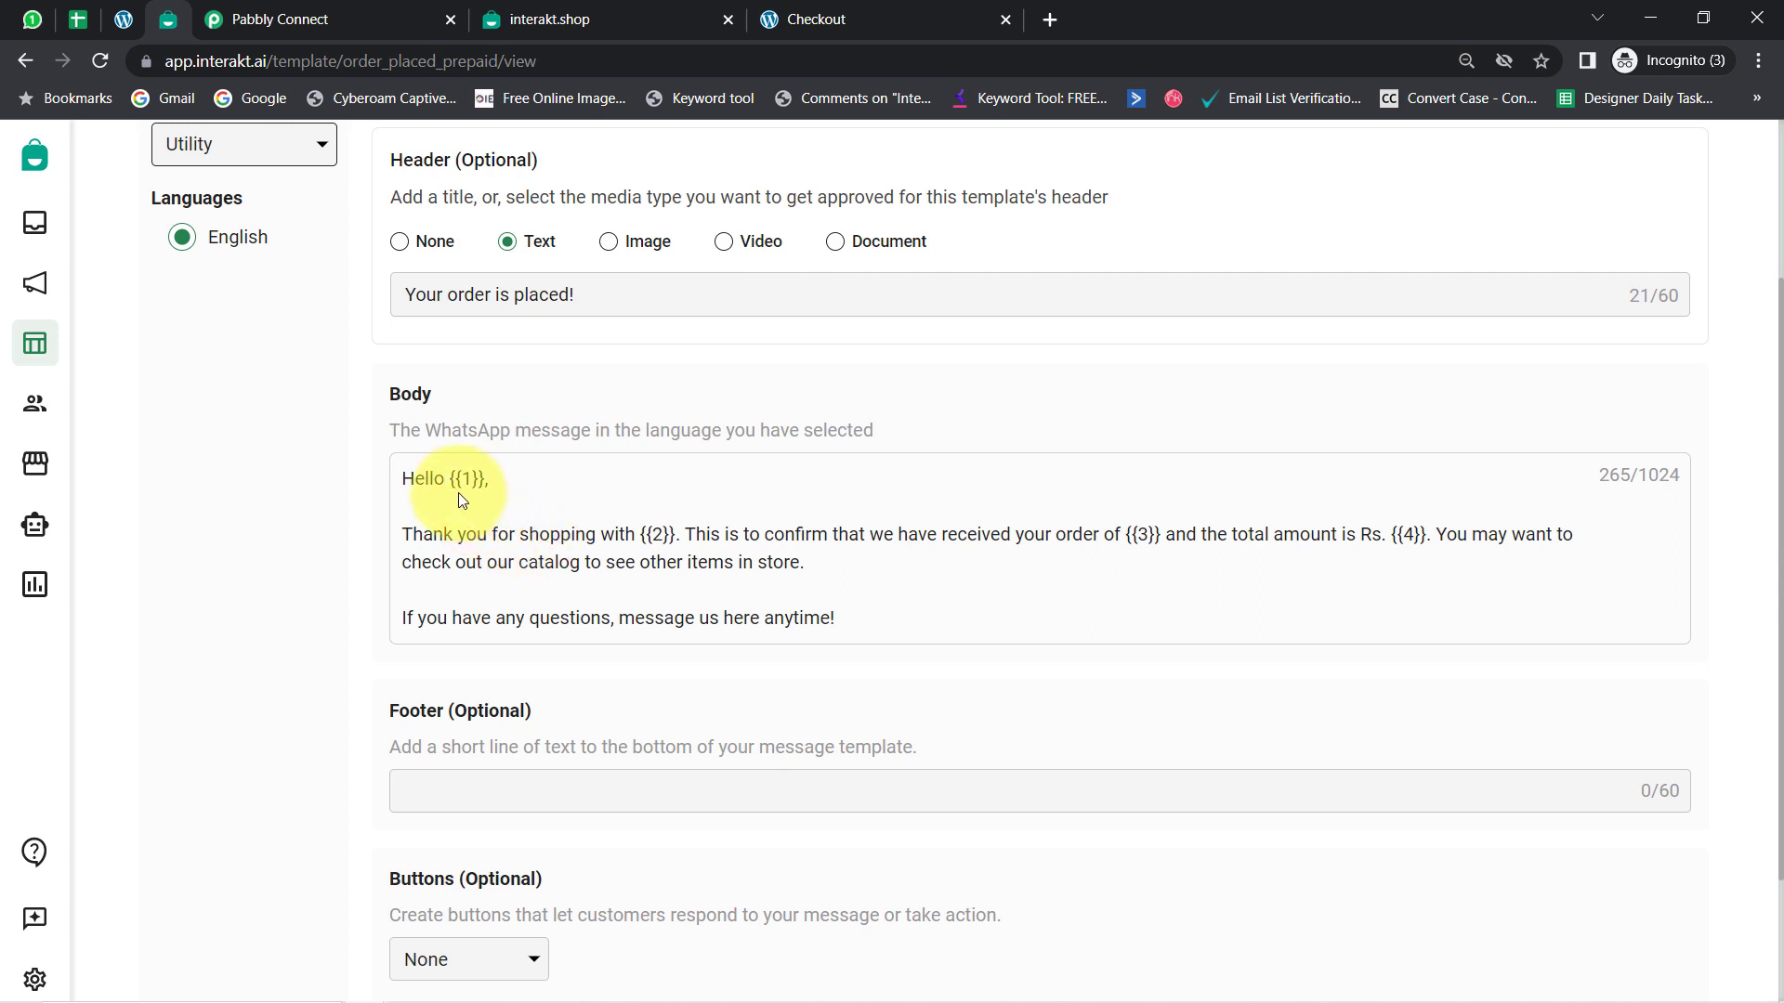
Examine the placeholders {{1}}, {{2}}, {{3}} and {{4}} in the body message
{"action": "left_click_drag", "start_coordinate": [452, 488], "coordinate": [487, 484]}
{"action": "left_click_drag", "start_coordinate": [641, 535], "coordinate": [670, 532]}
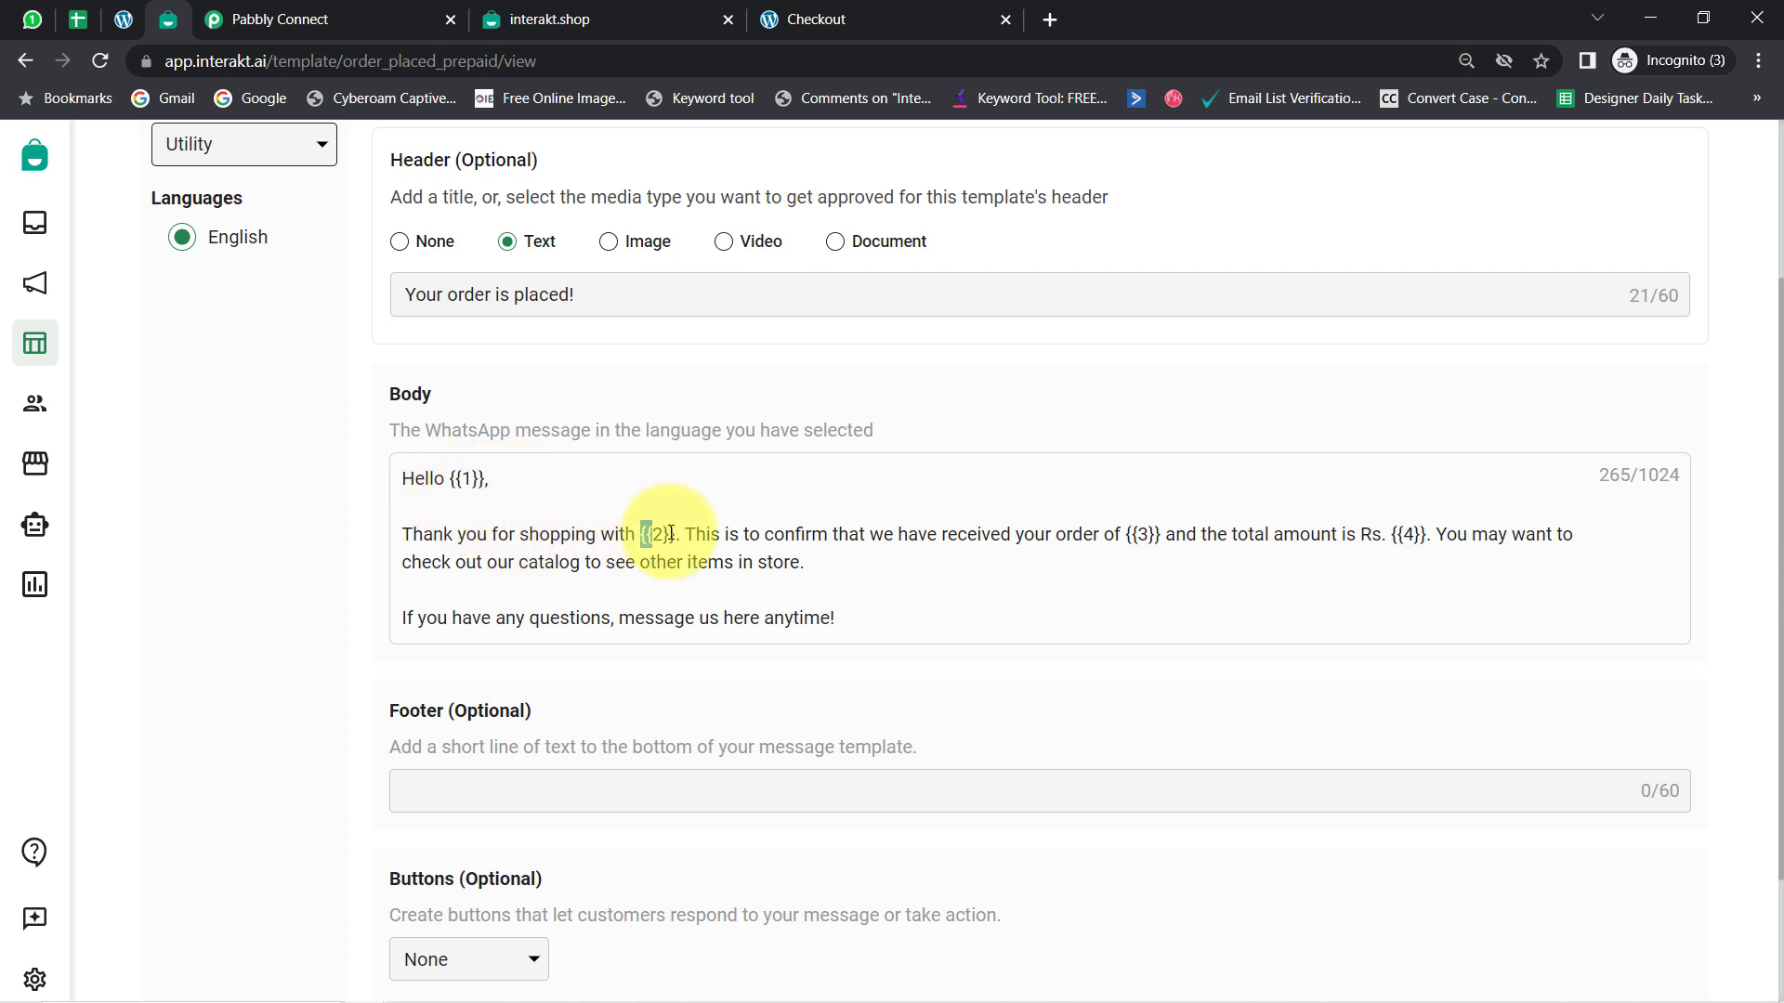
{"action": "left_click_drag", "start_coordinate": [445, 481], "coordinate": [489, 482]}
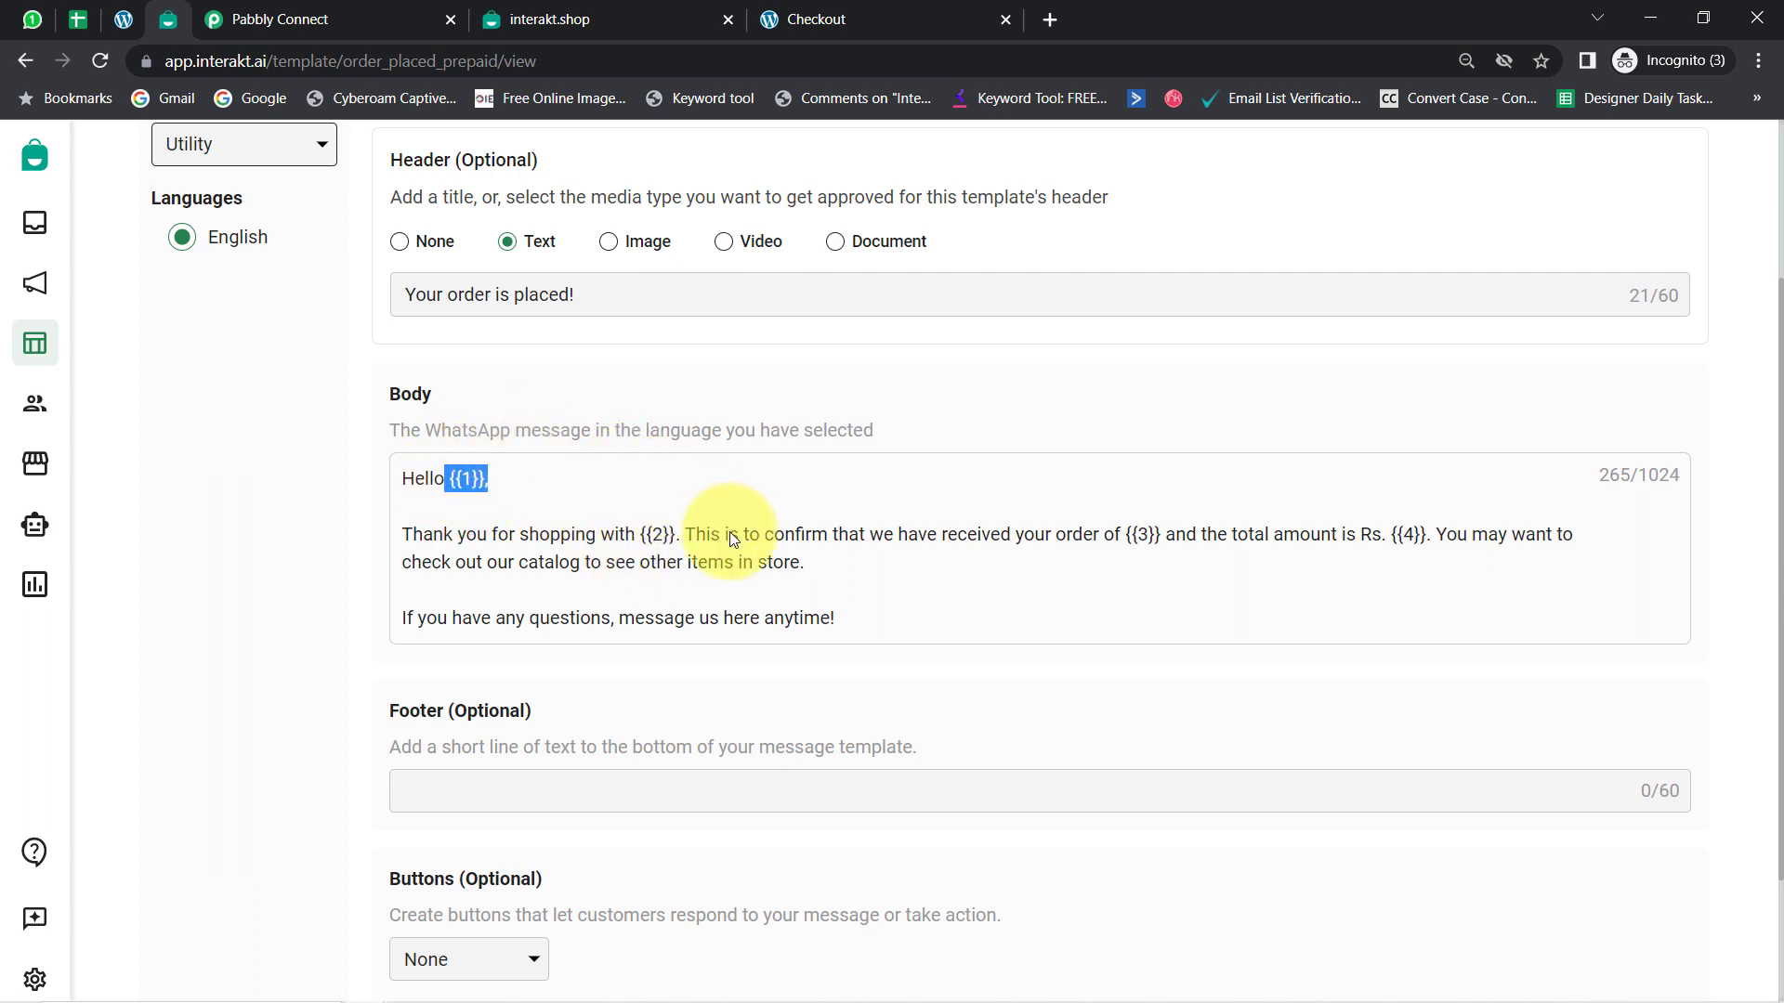
{"action": "left_click", "coordinate": [663, 557]}
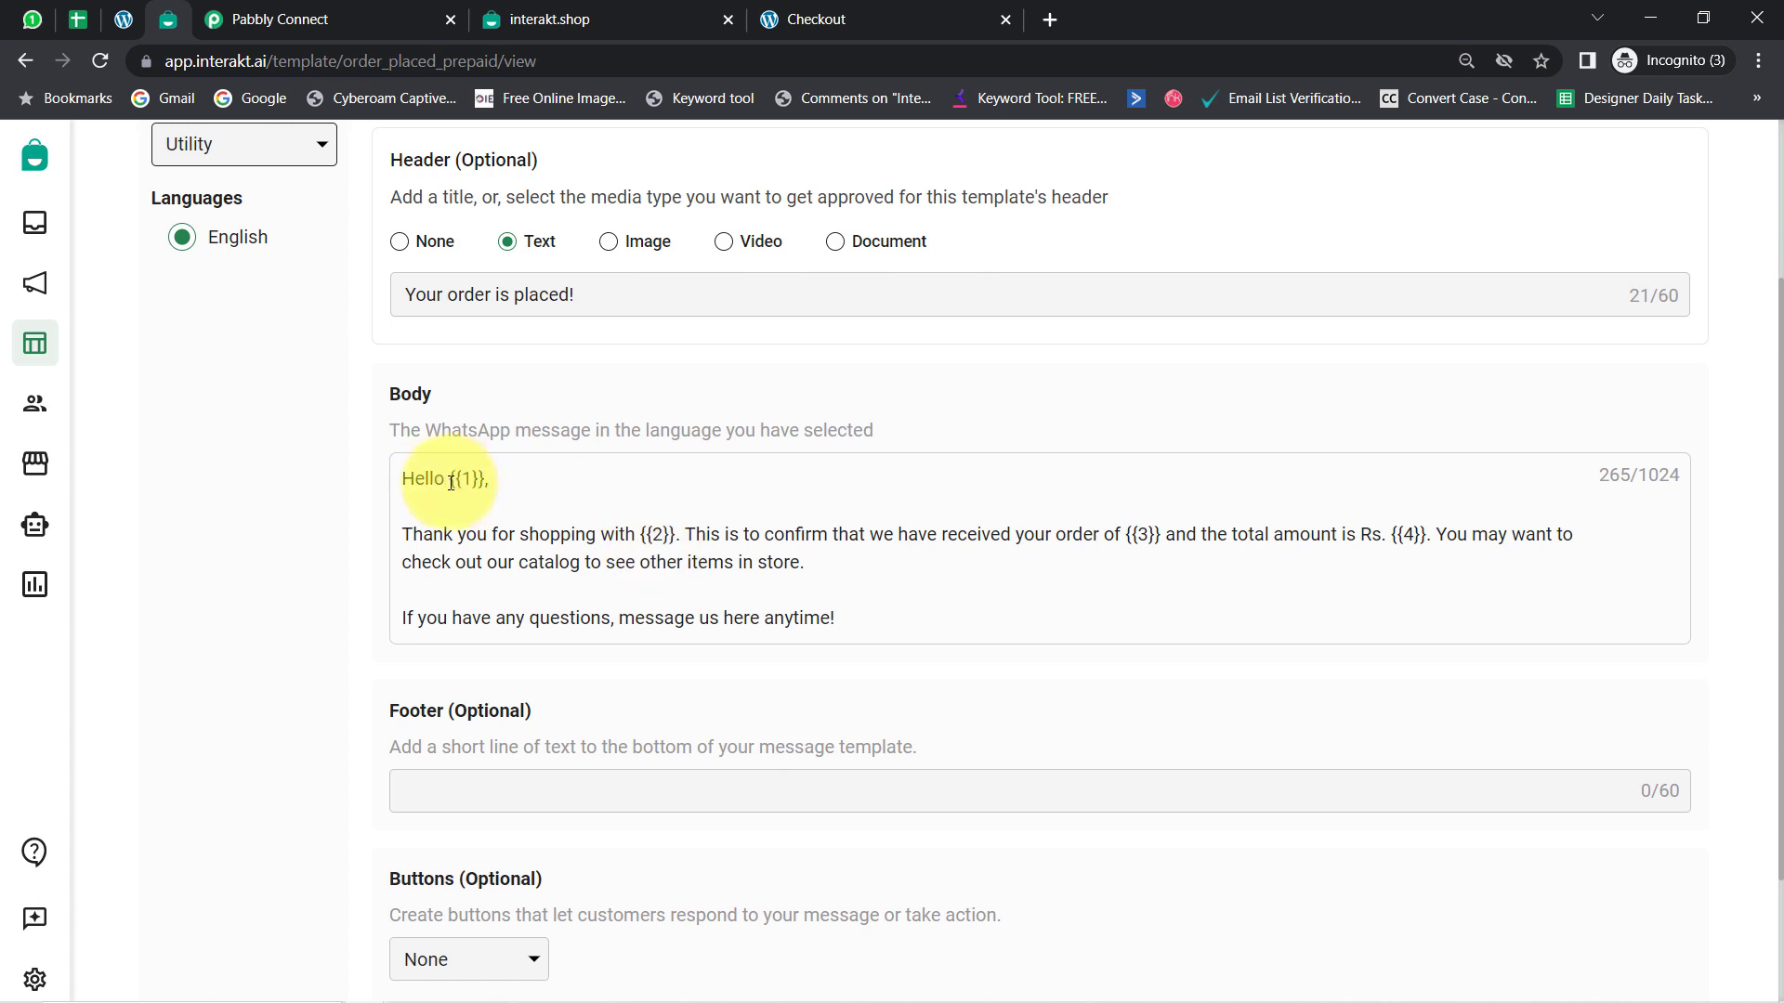
{"action": "left_click_drag", "start_coordinate": [449, 483], "coordinate": [489, 483]}
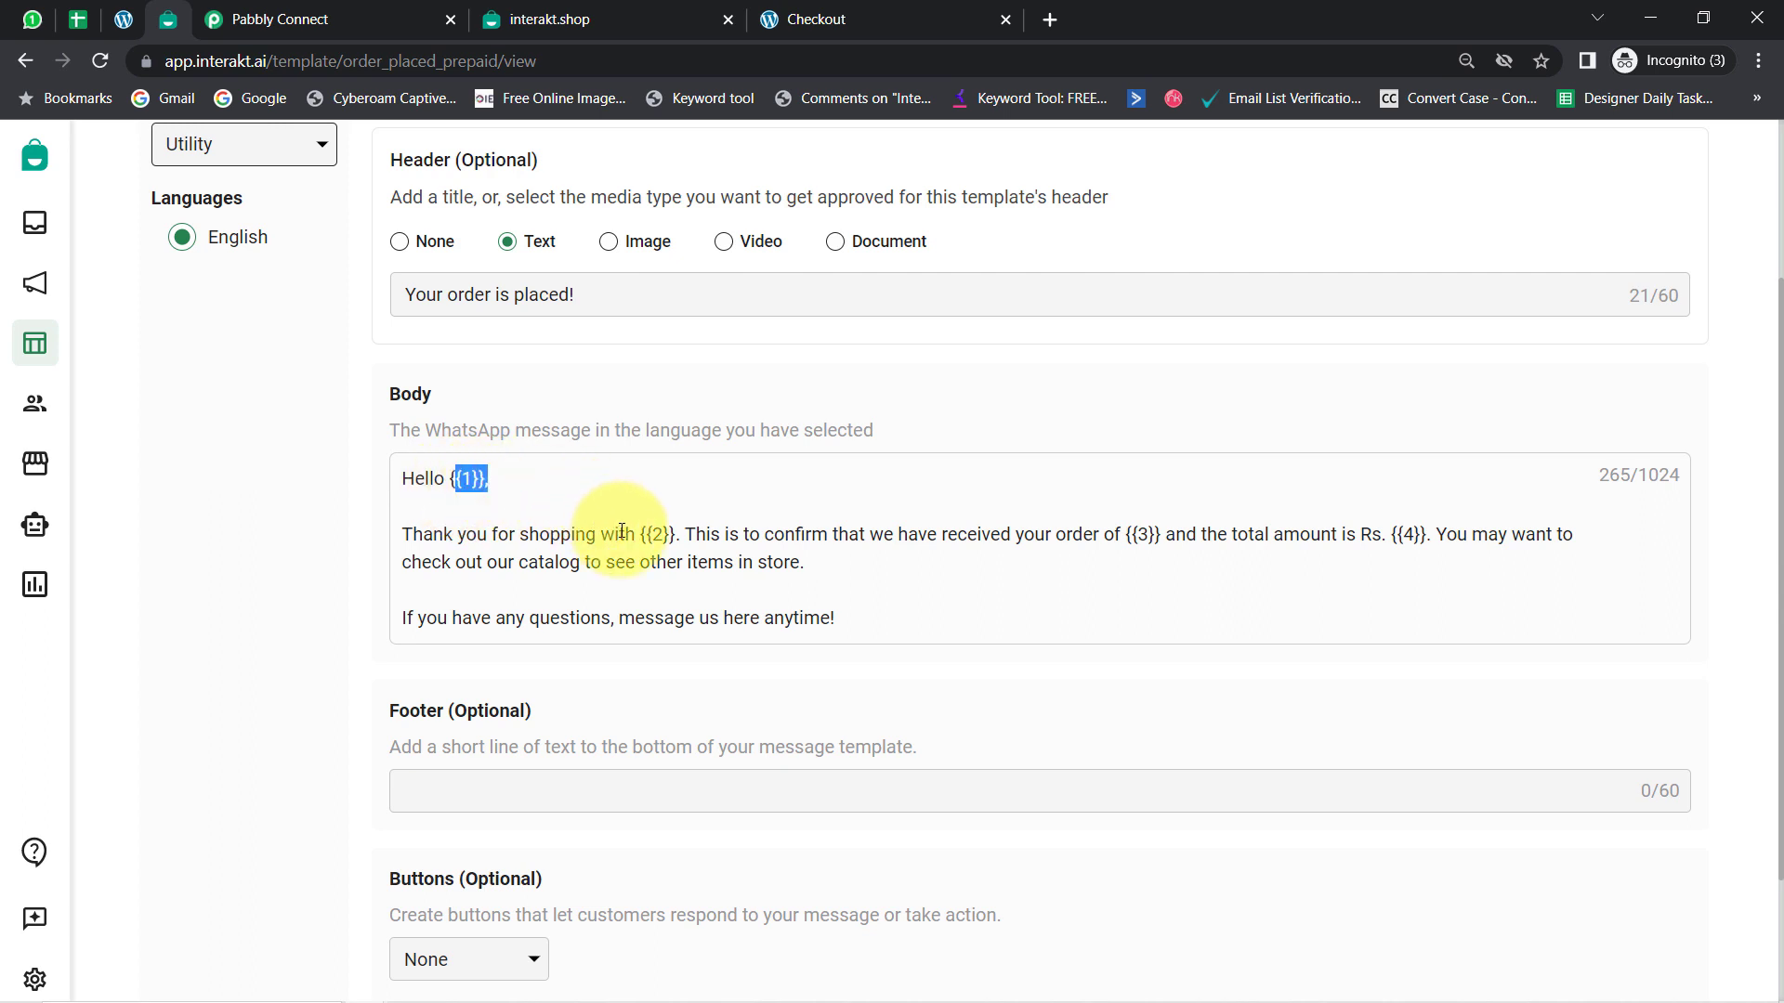
{"action": "left_click_drag", "start_coordinate": [625, 535], "coordinate": [685, 536]}
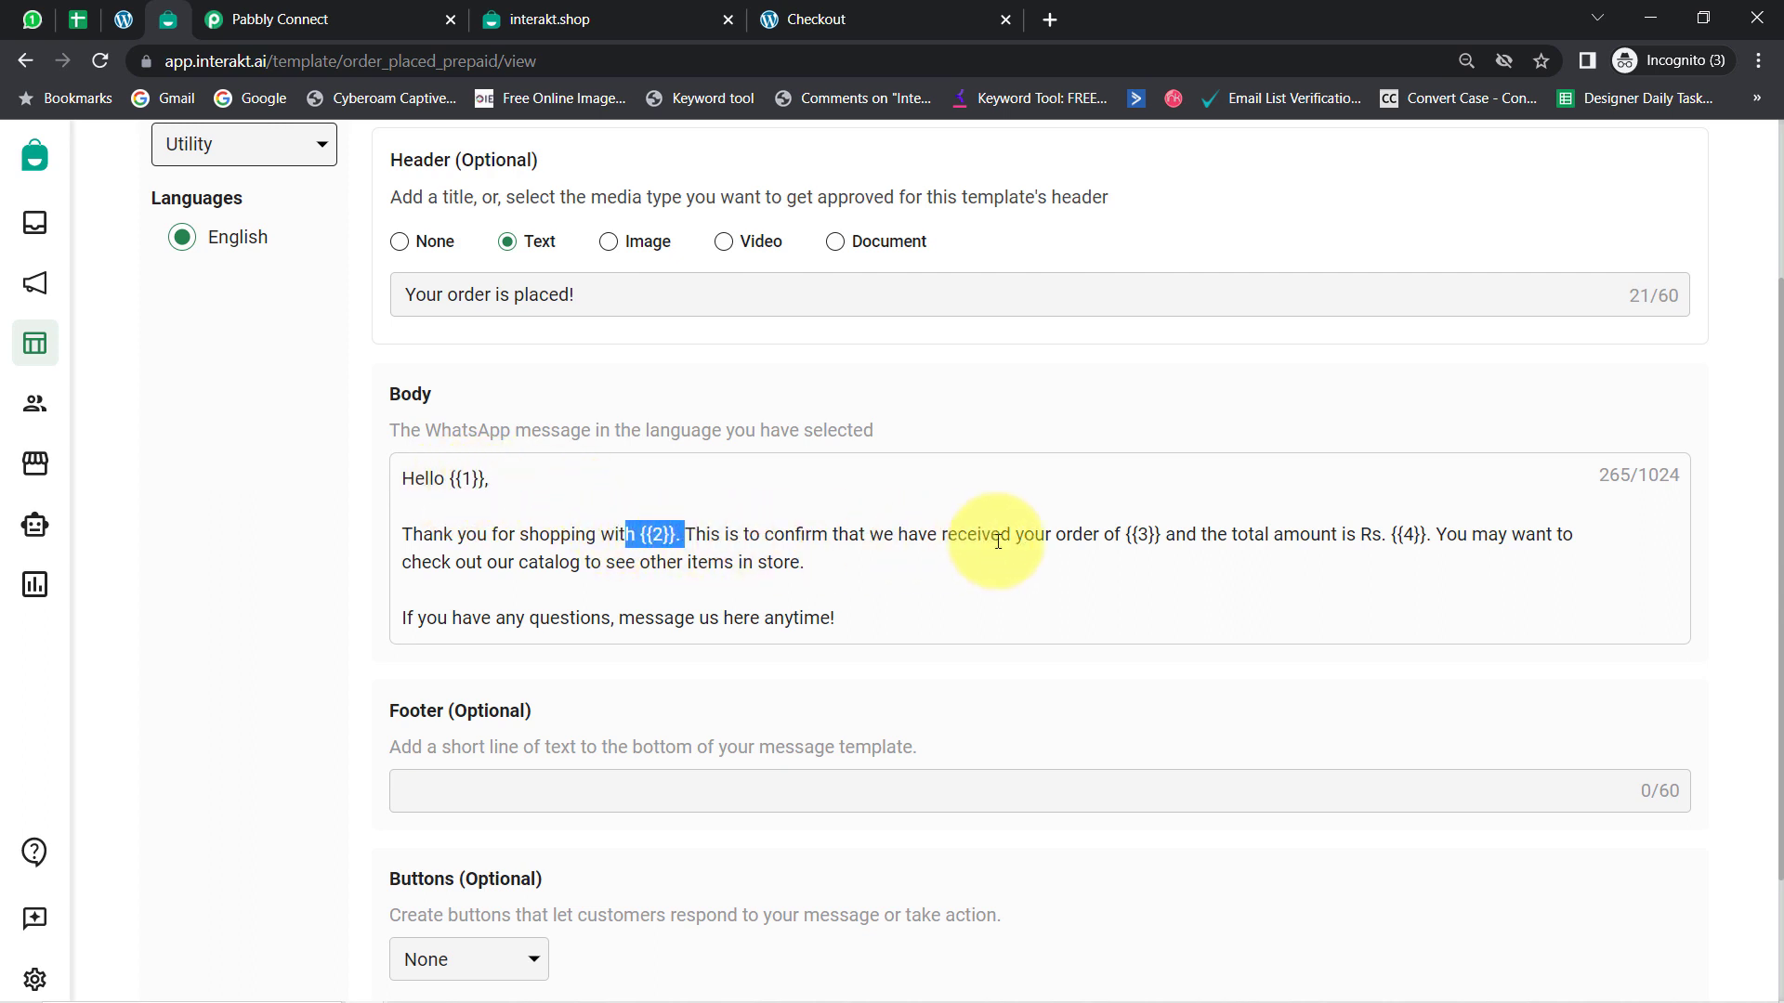
{"action": "left_click_drag", "start_coordinate": [1083, 536], "coordinate": [1156, 536]}
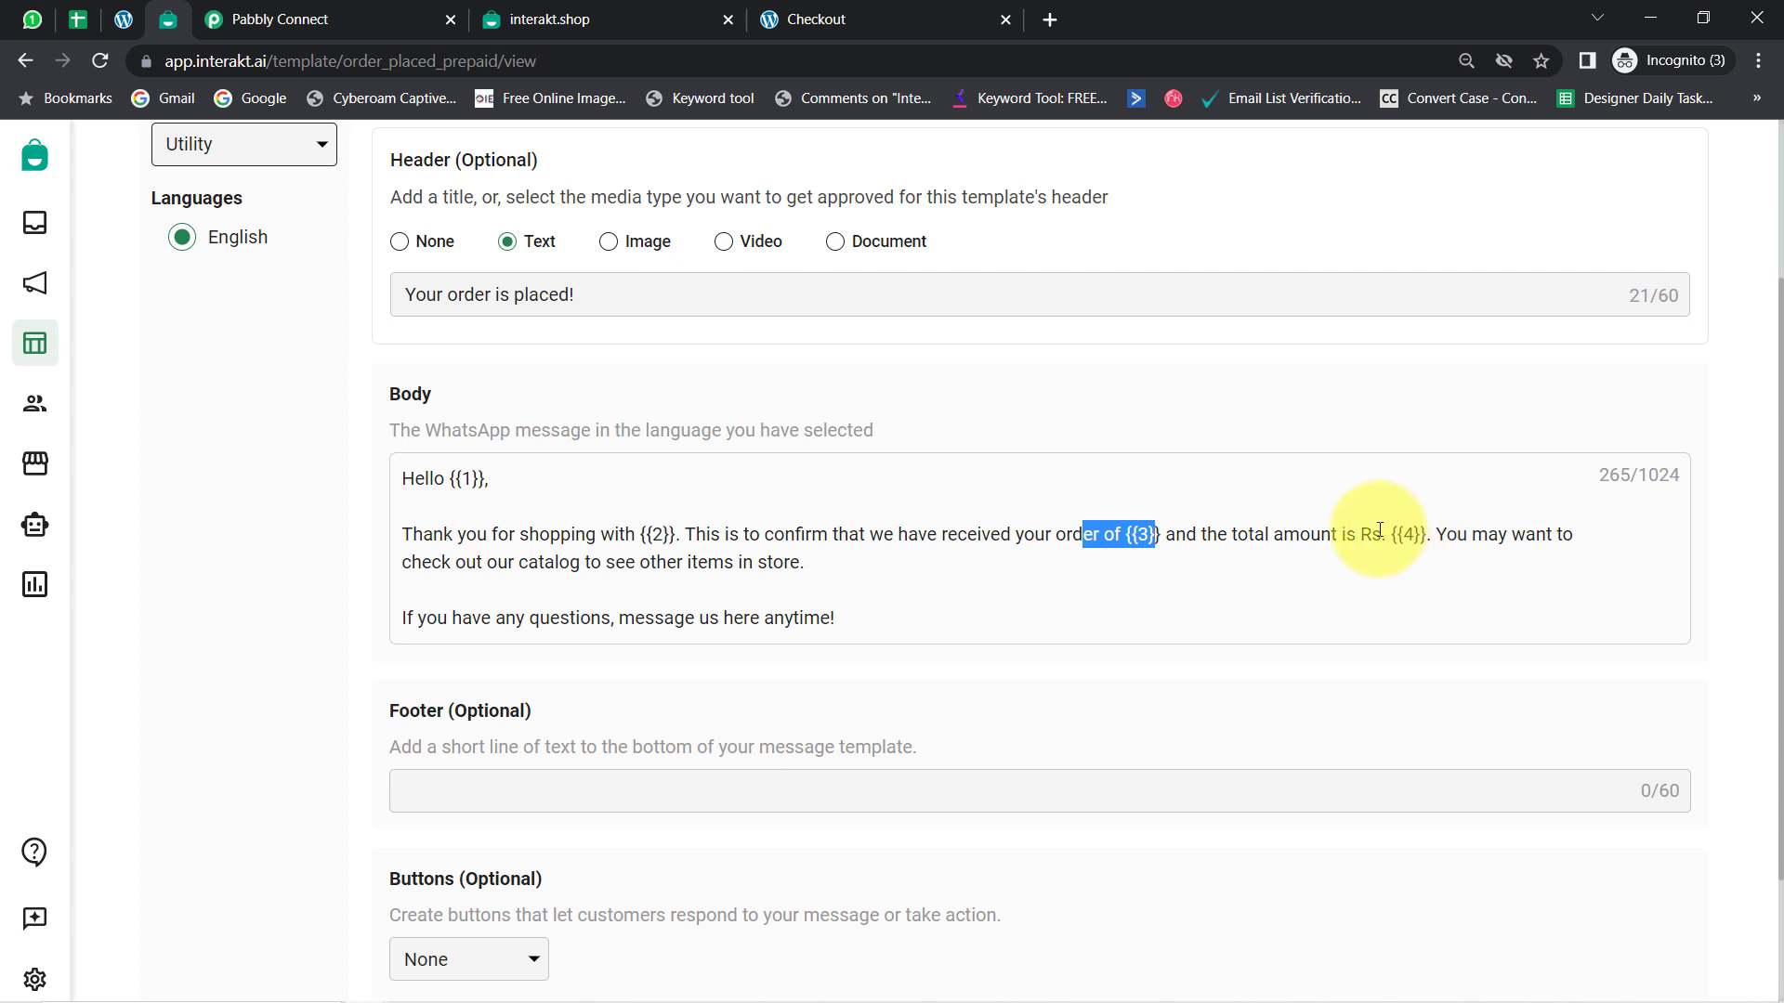
{"action": "left_click_drag", "start_coordinate": [1380, 535], "coordinate": [1430, 537]}
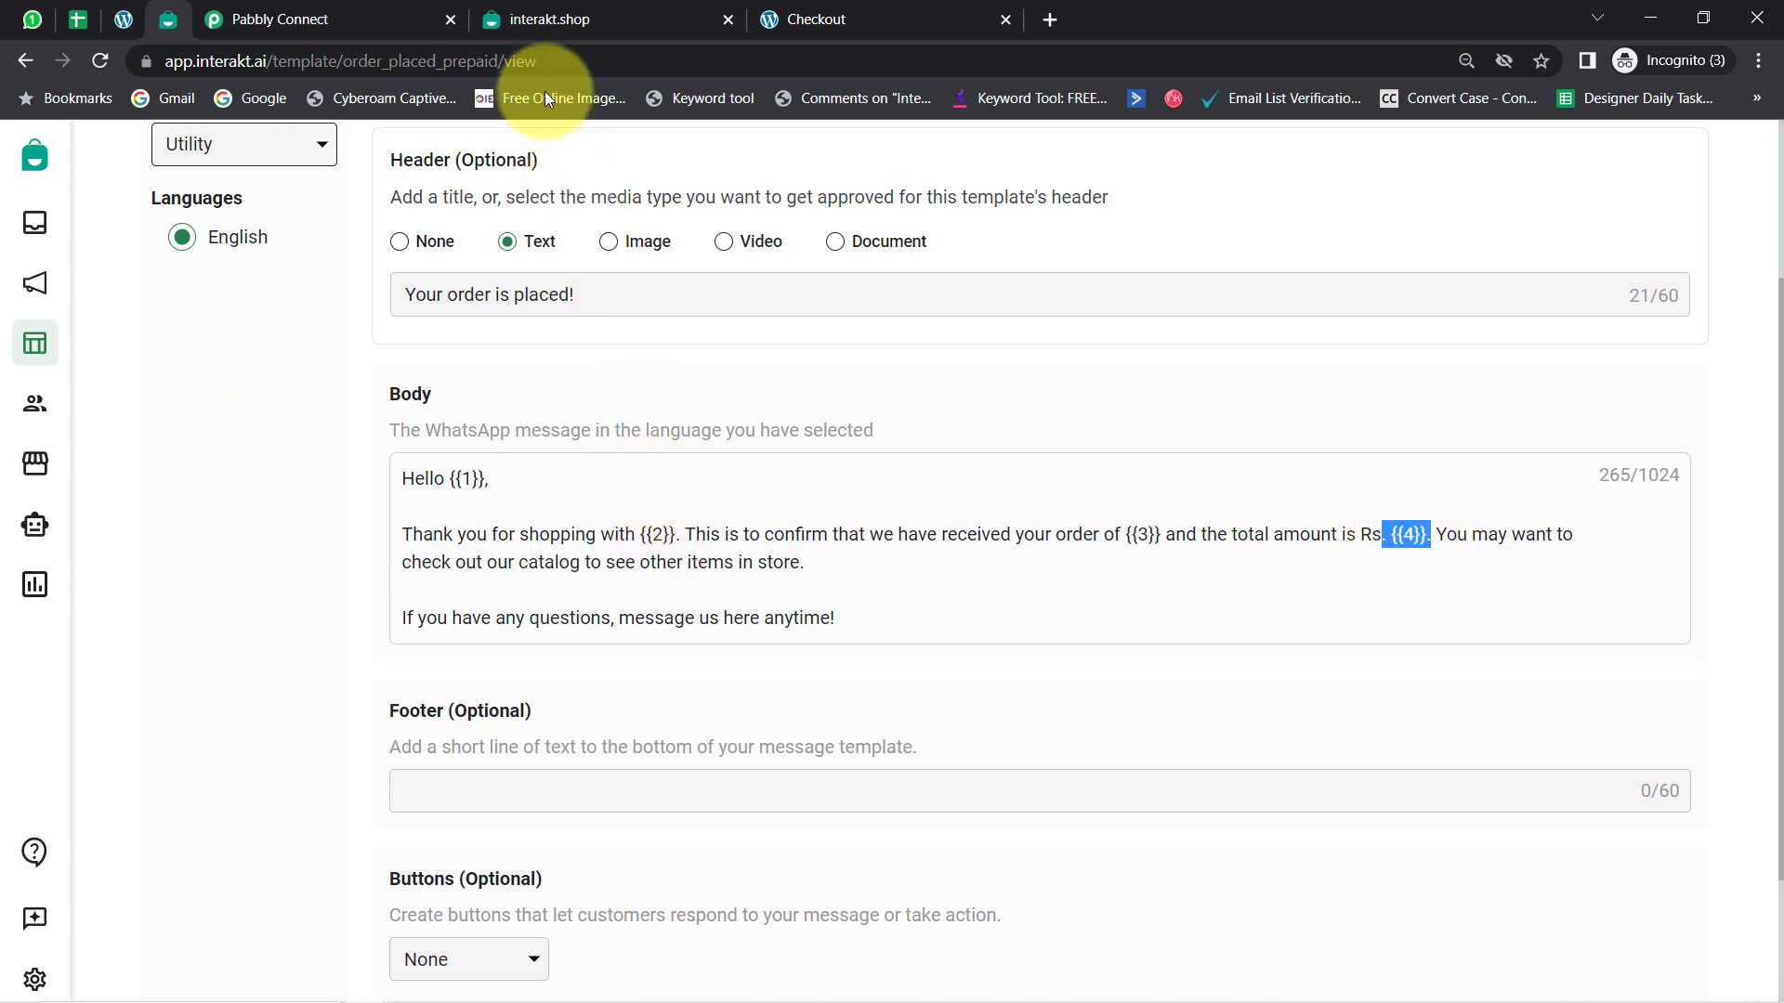
Check the template's page address and read through the full body message, including its closing lines
{"action": "left_click", "coordinate": [528, 57]}
{"action": "double_click", "coordinate": [528, 58]}
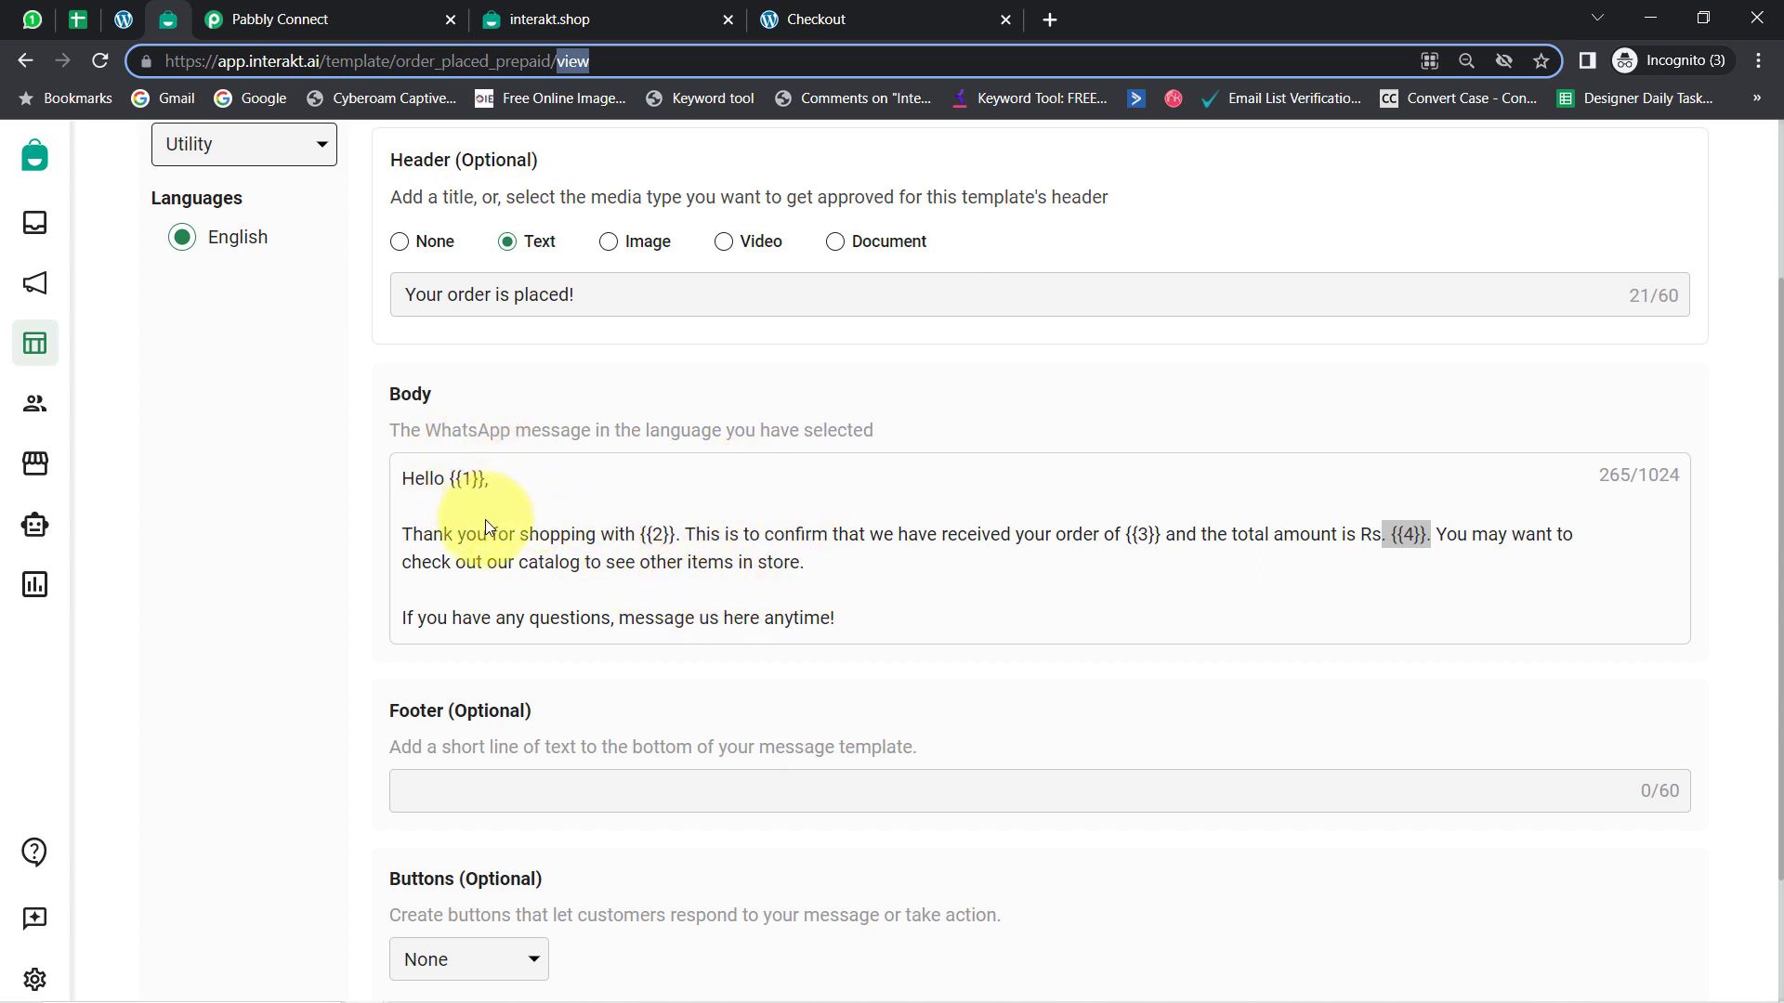
{"action": "left_click_drag", "start_coordinate": [429, 488], "coordinate": [806, 563]}
{"action": "left_click", "coordinate": [449, 482]}
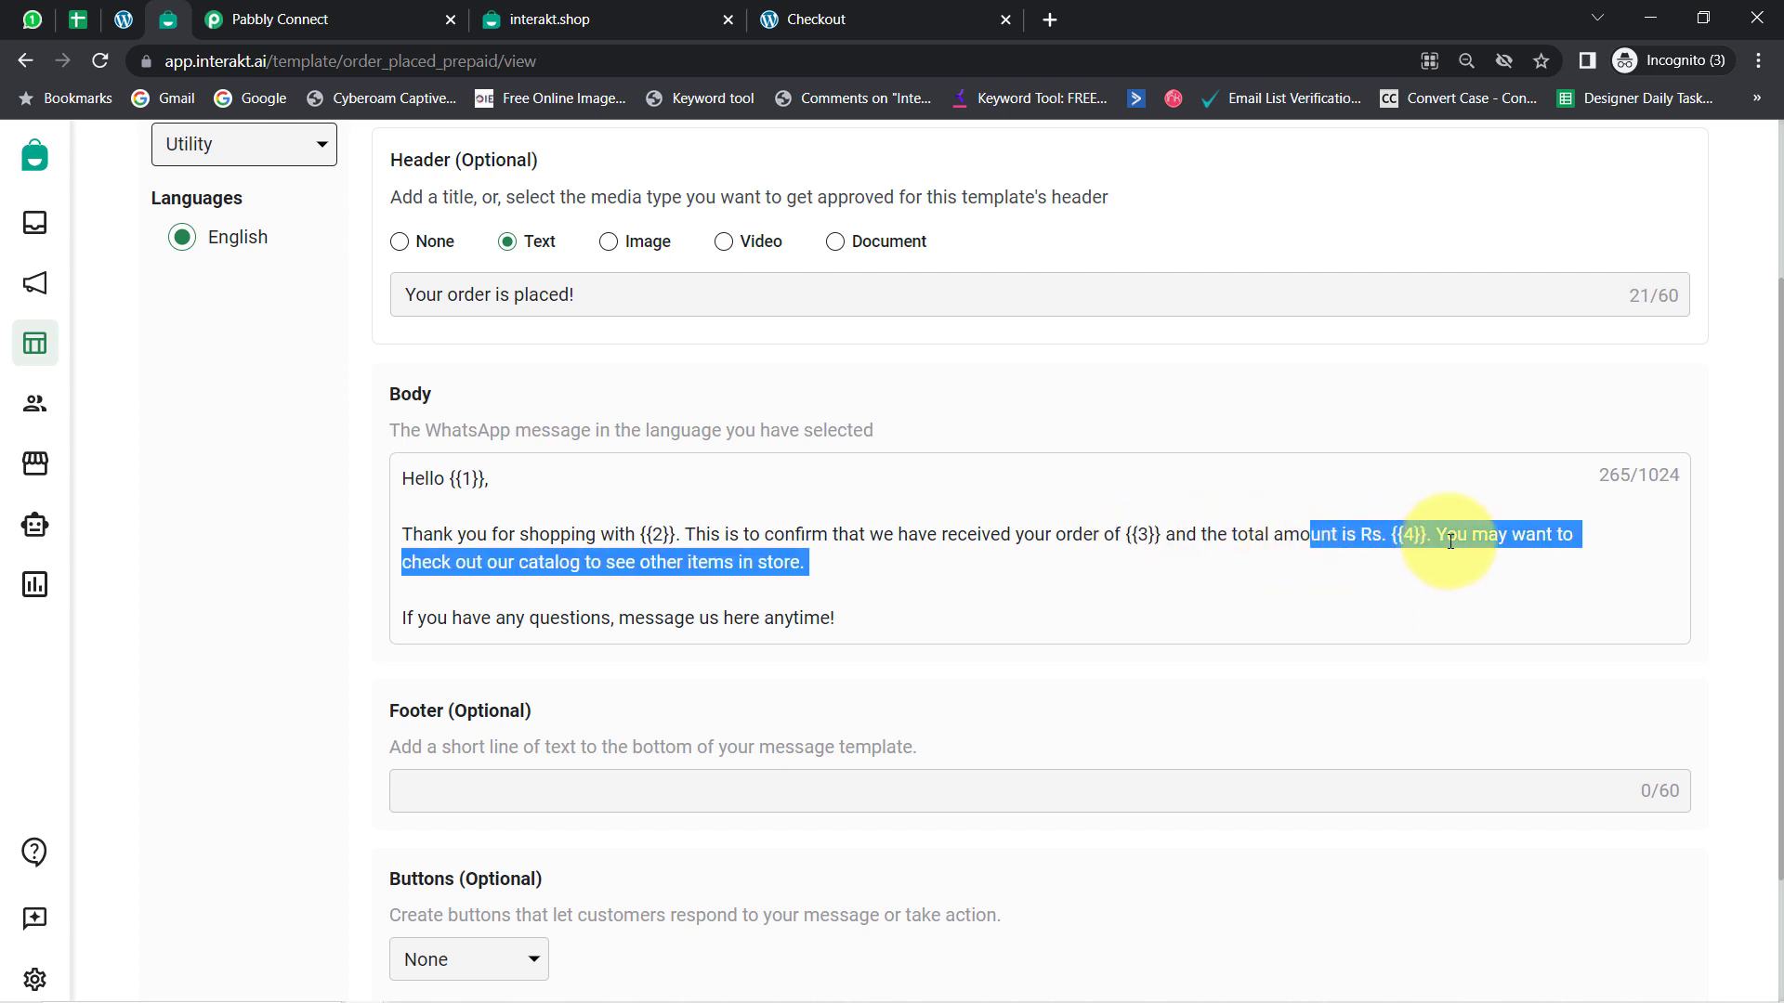
{"action": "left_click_drag", "start_coordinate": [1470, 536], "coordinate": [805, 564]}
{"action": "left_click_drag", "start_coordinate": [437, 618], "coordinate": [760, 623]}
{"action": "left_click", "coordinate": [722, 558]}
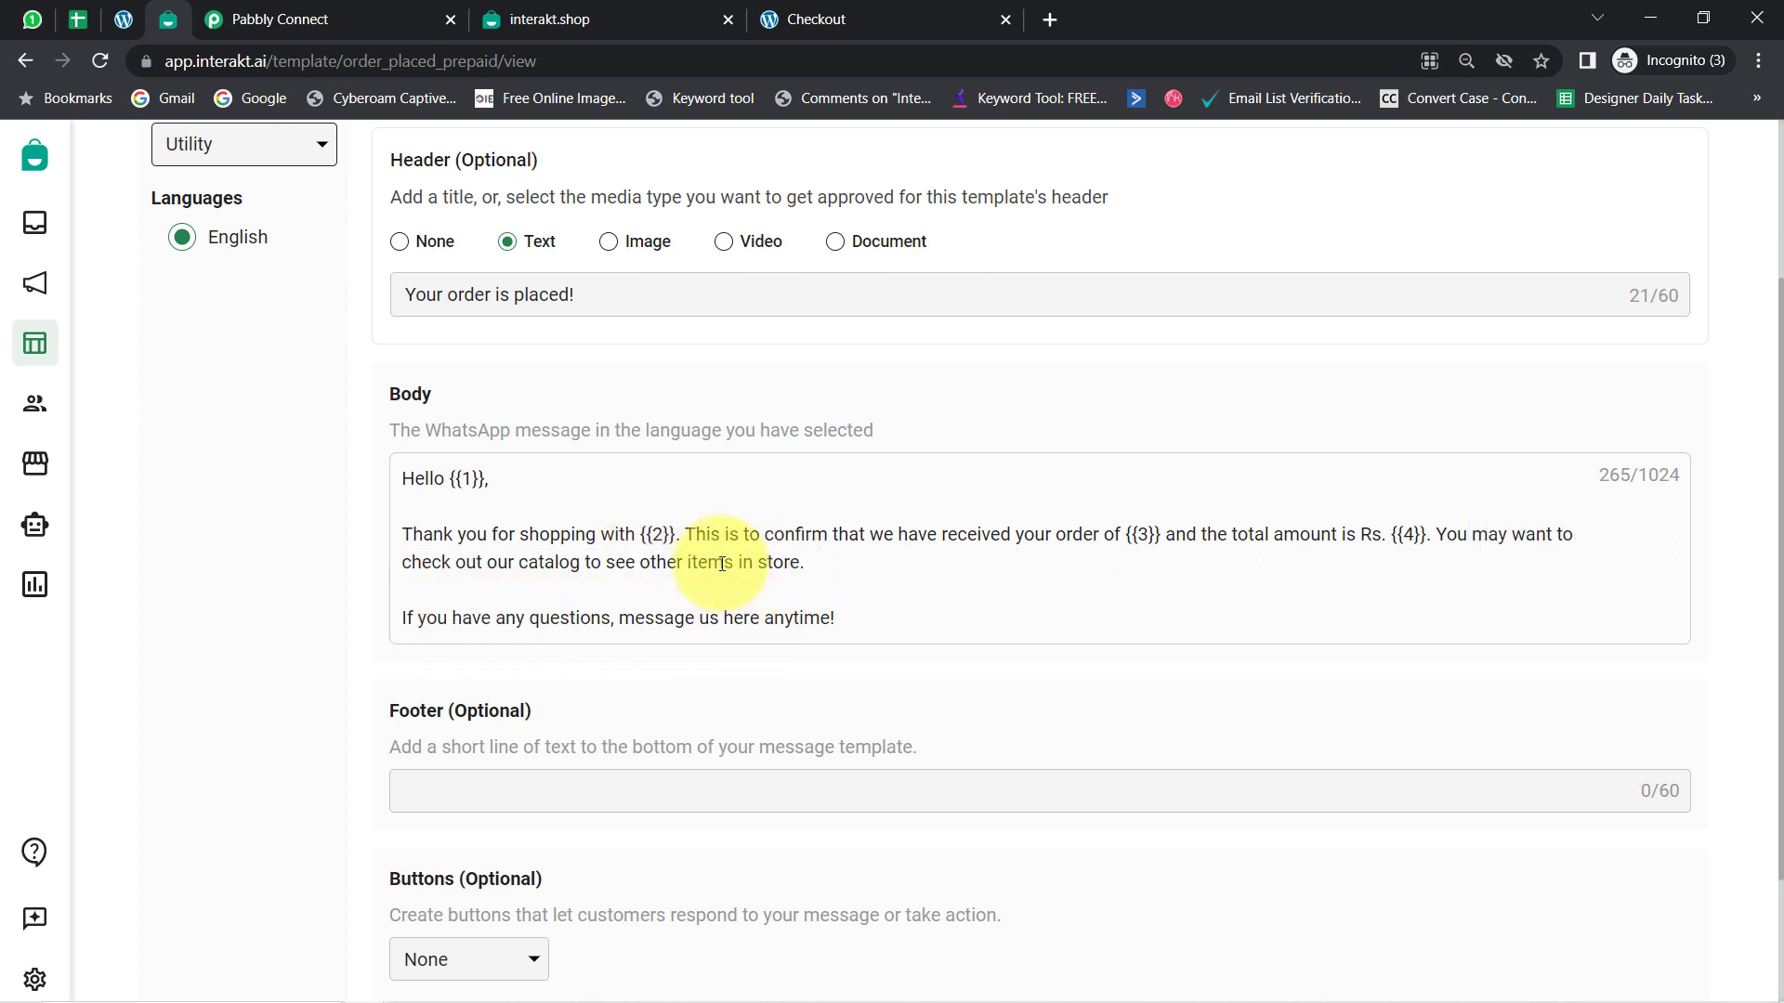
{"action": "left_click_drag", "start_coordinate": [423, 475], "coordinate": [839, 619]}
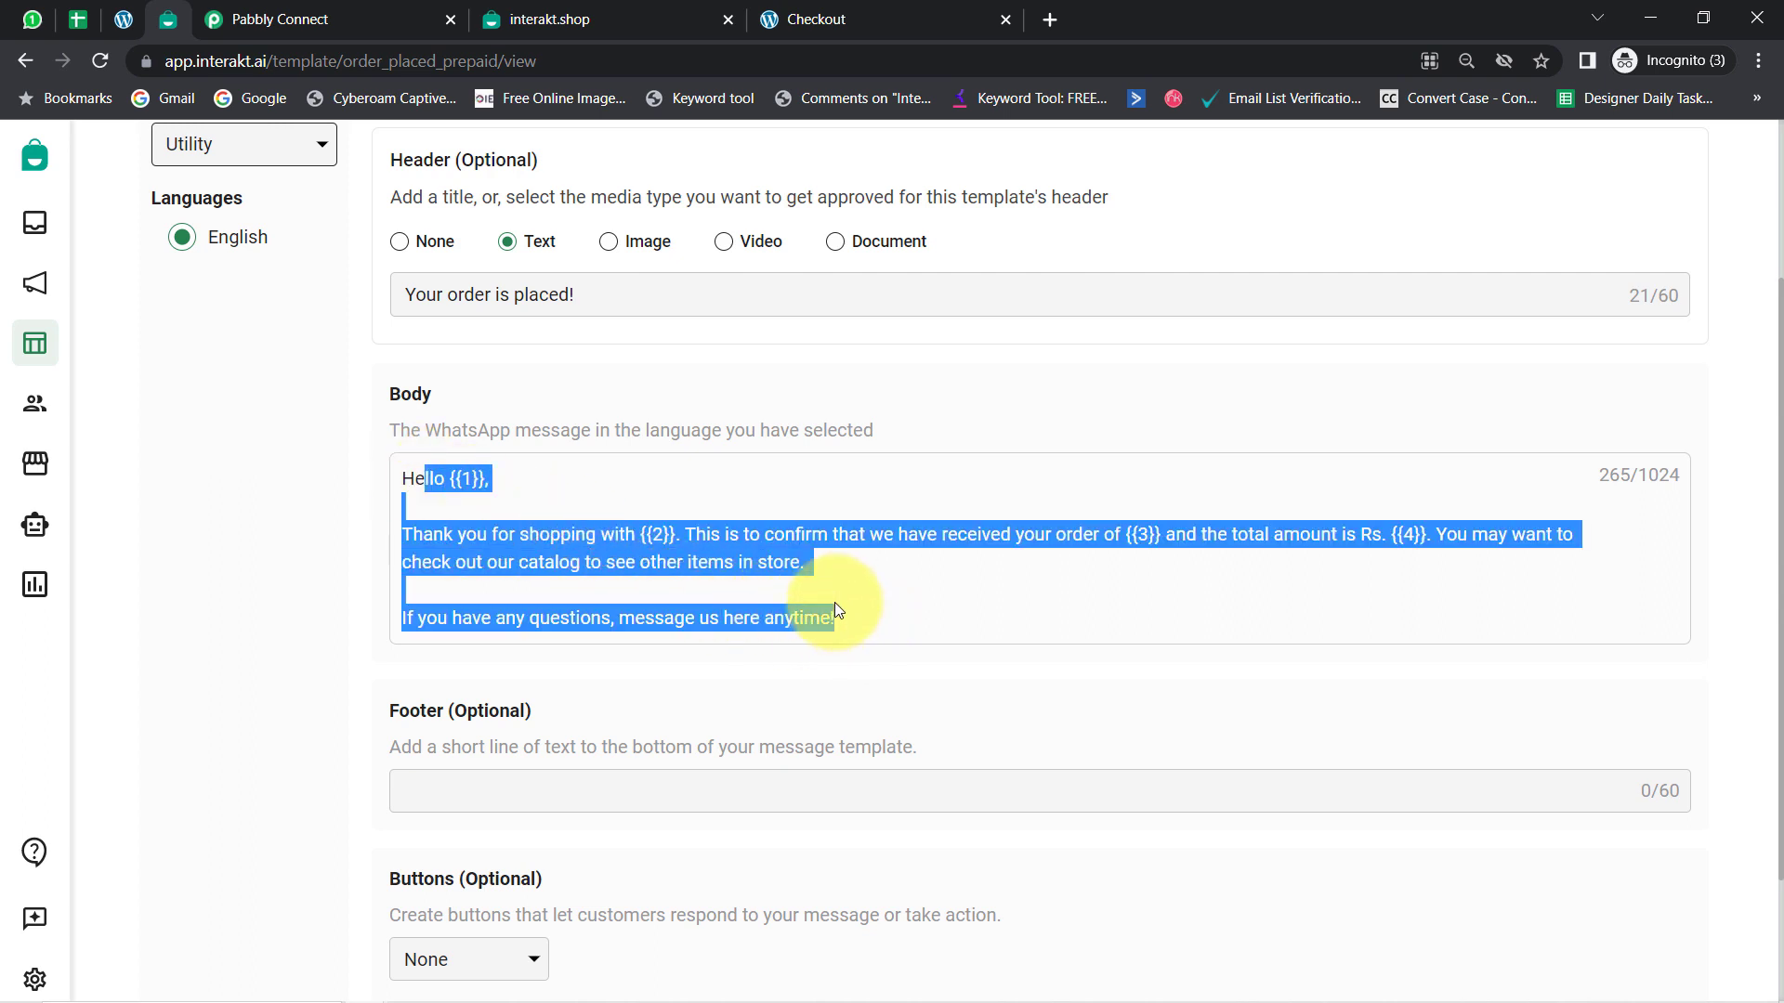
Examine the optional footer and buttons sections of the template
{"action": "scroll", "coordinate": [826, 605], "scroll_direction": "down", "scroll_amount": 2}
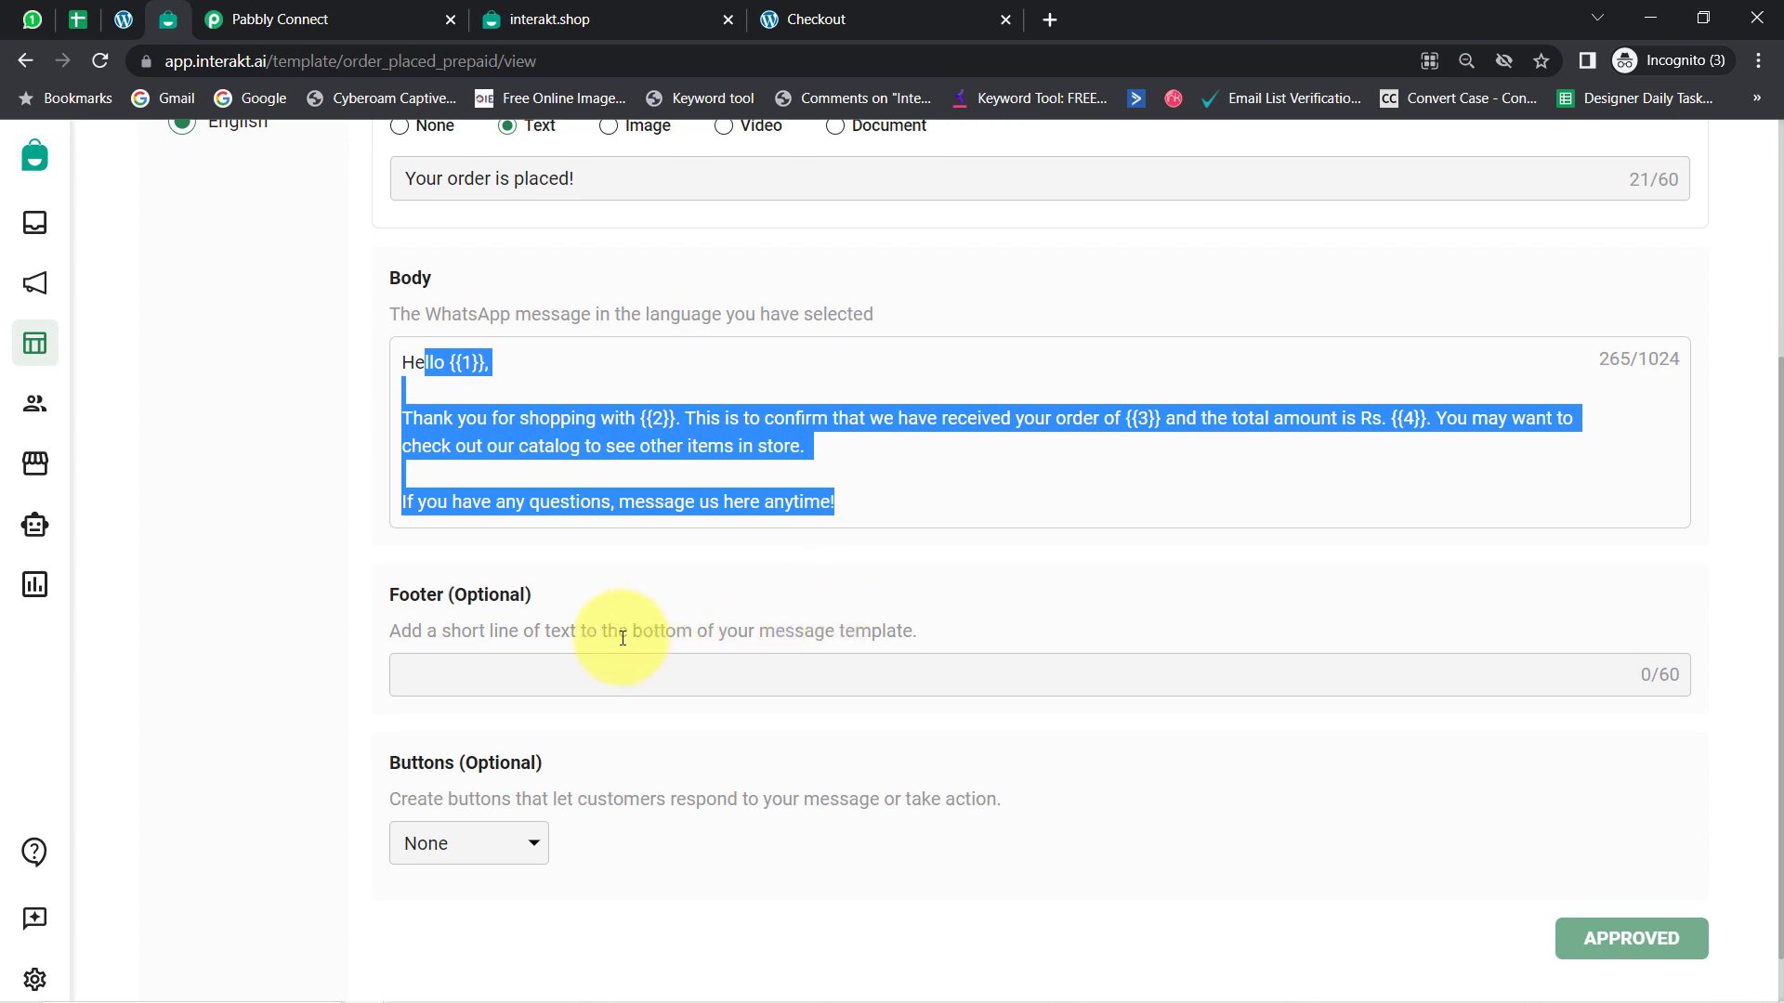
{"action": "left_click_drag", "start_coordinate": [378, 600], "coordinate": [569, 589]}
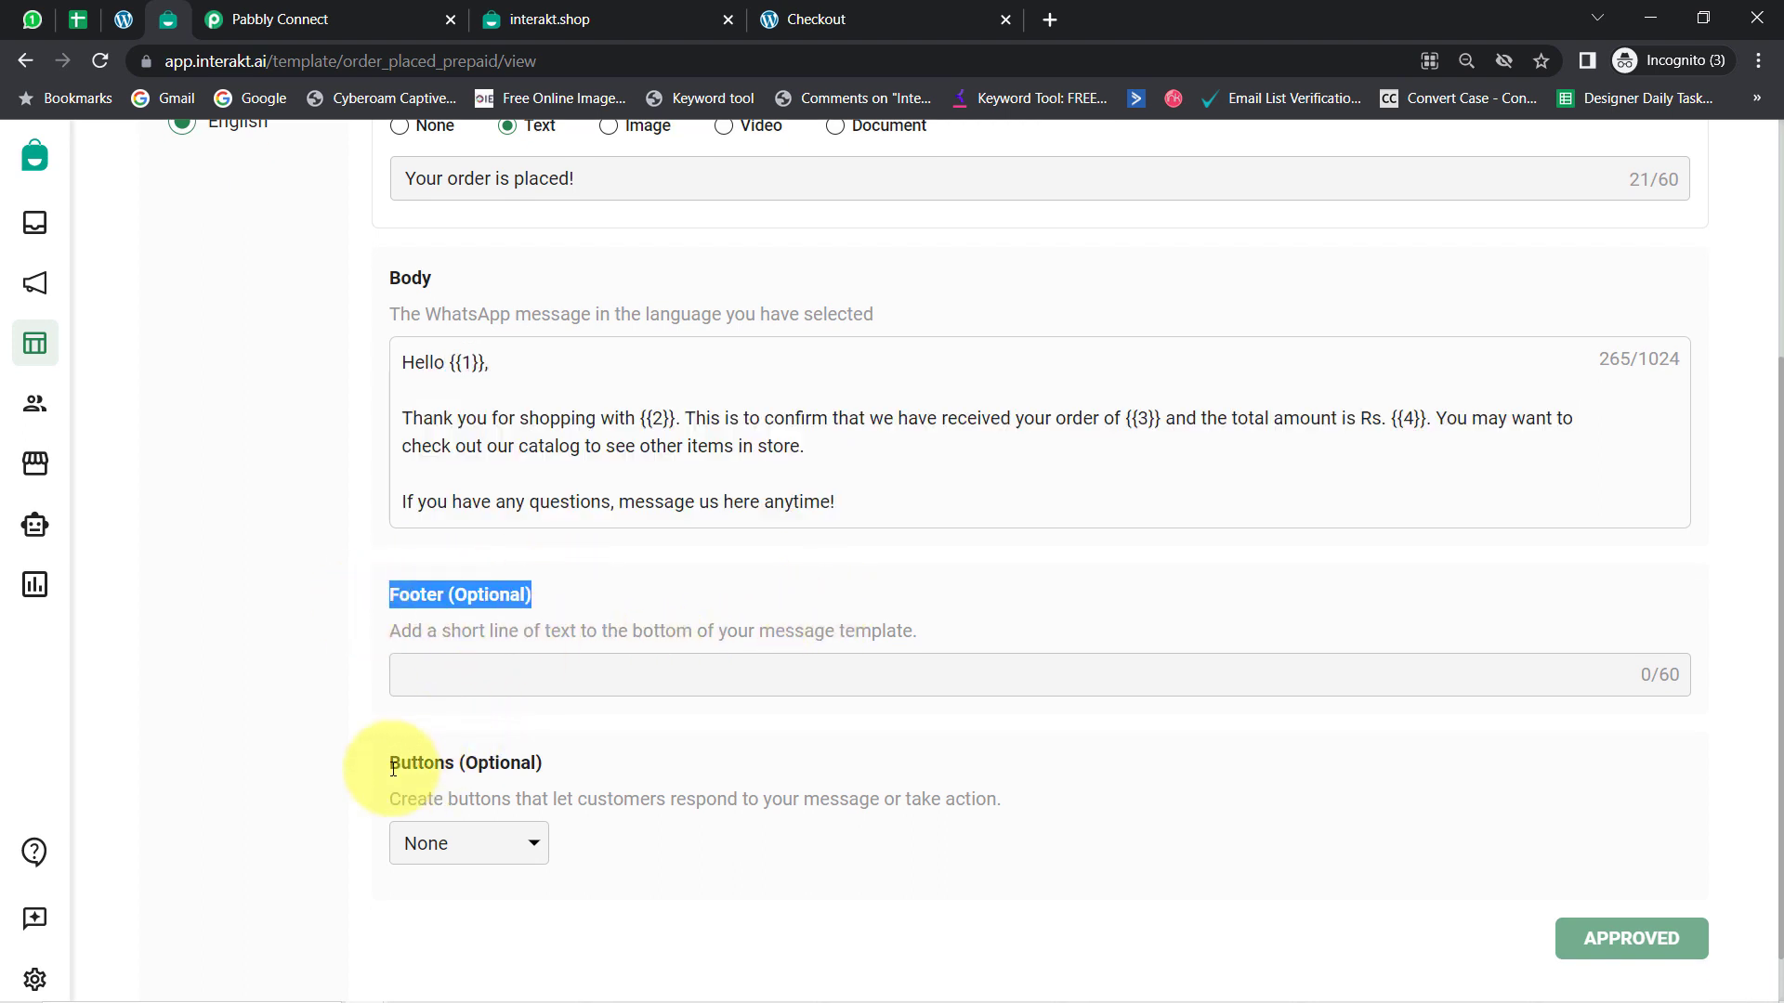
{"action": "left_click_drag", "start_coordinate": [388, 760], "coordinate": [452, 770]}
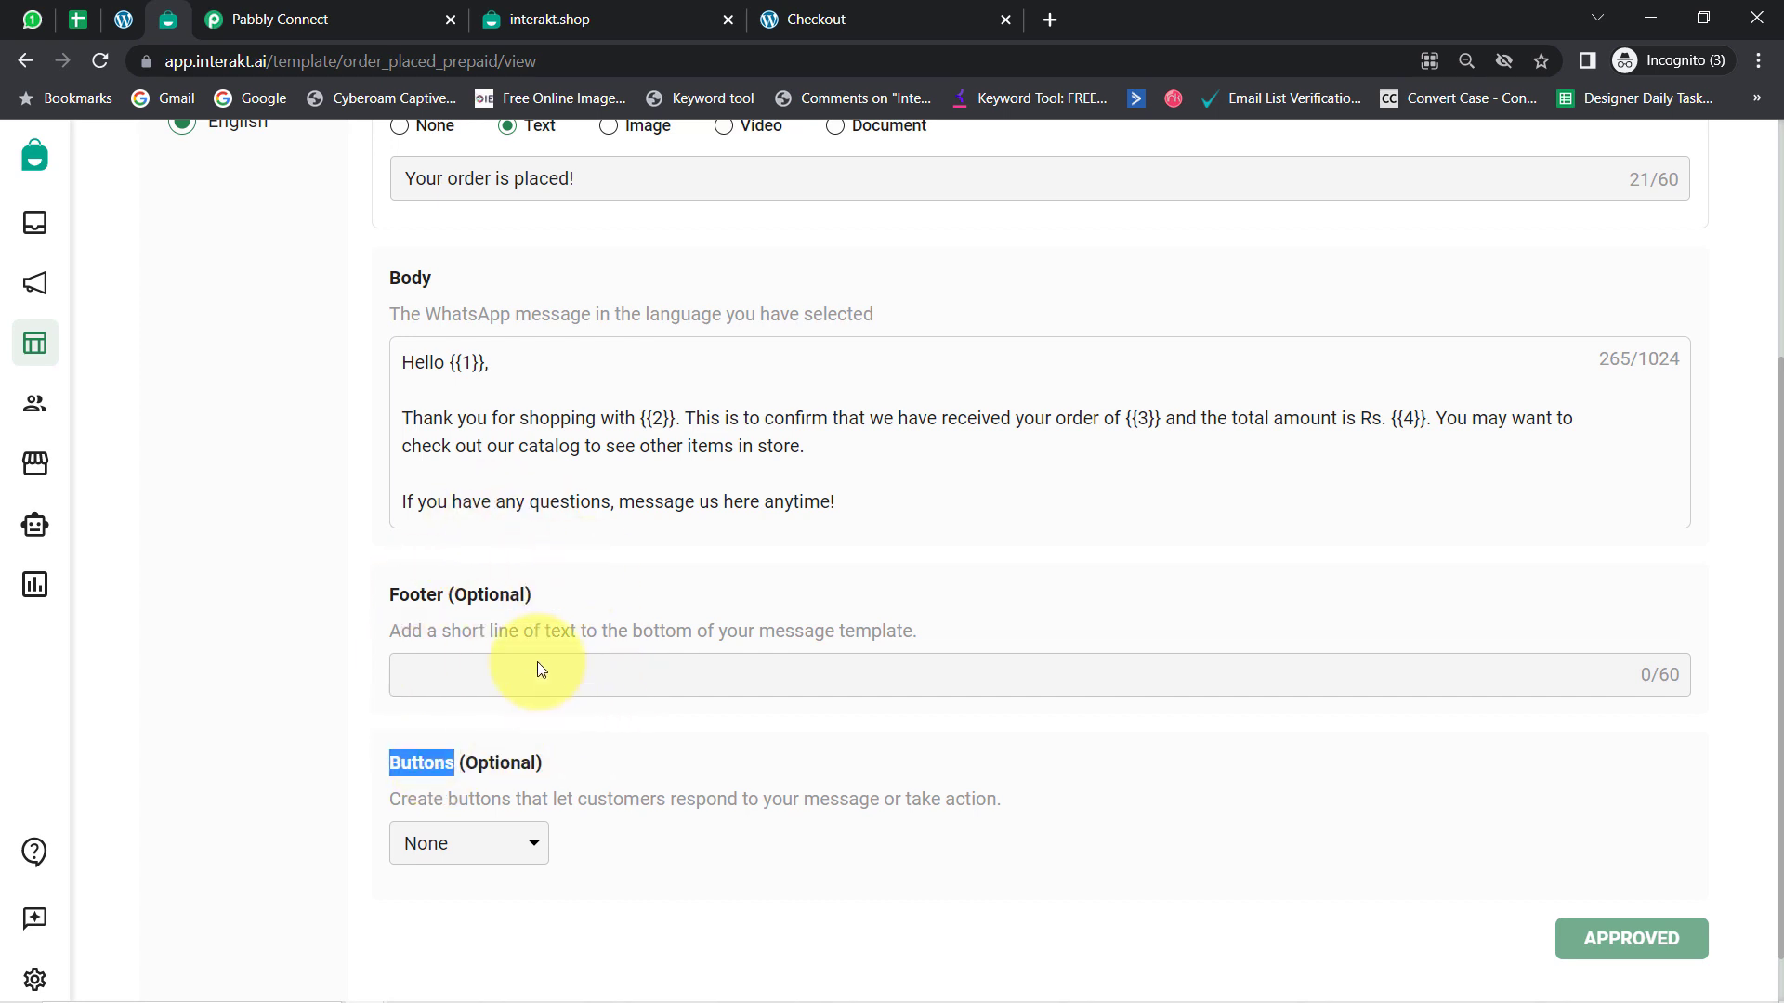
{"action": "left_click_drag", "start_coordinate": [454, 595], "coordinate": [526, 597]}
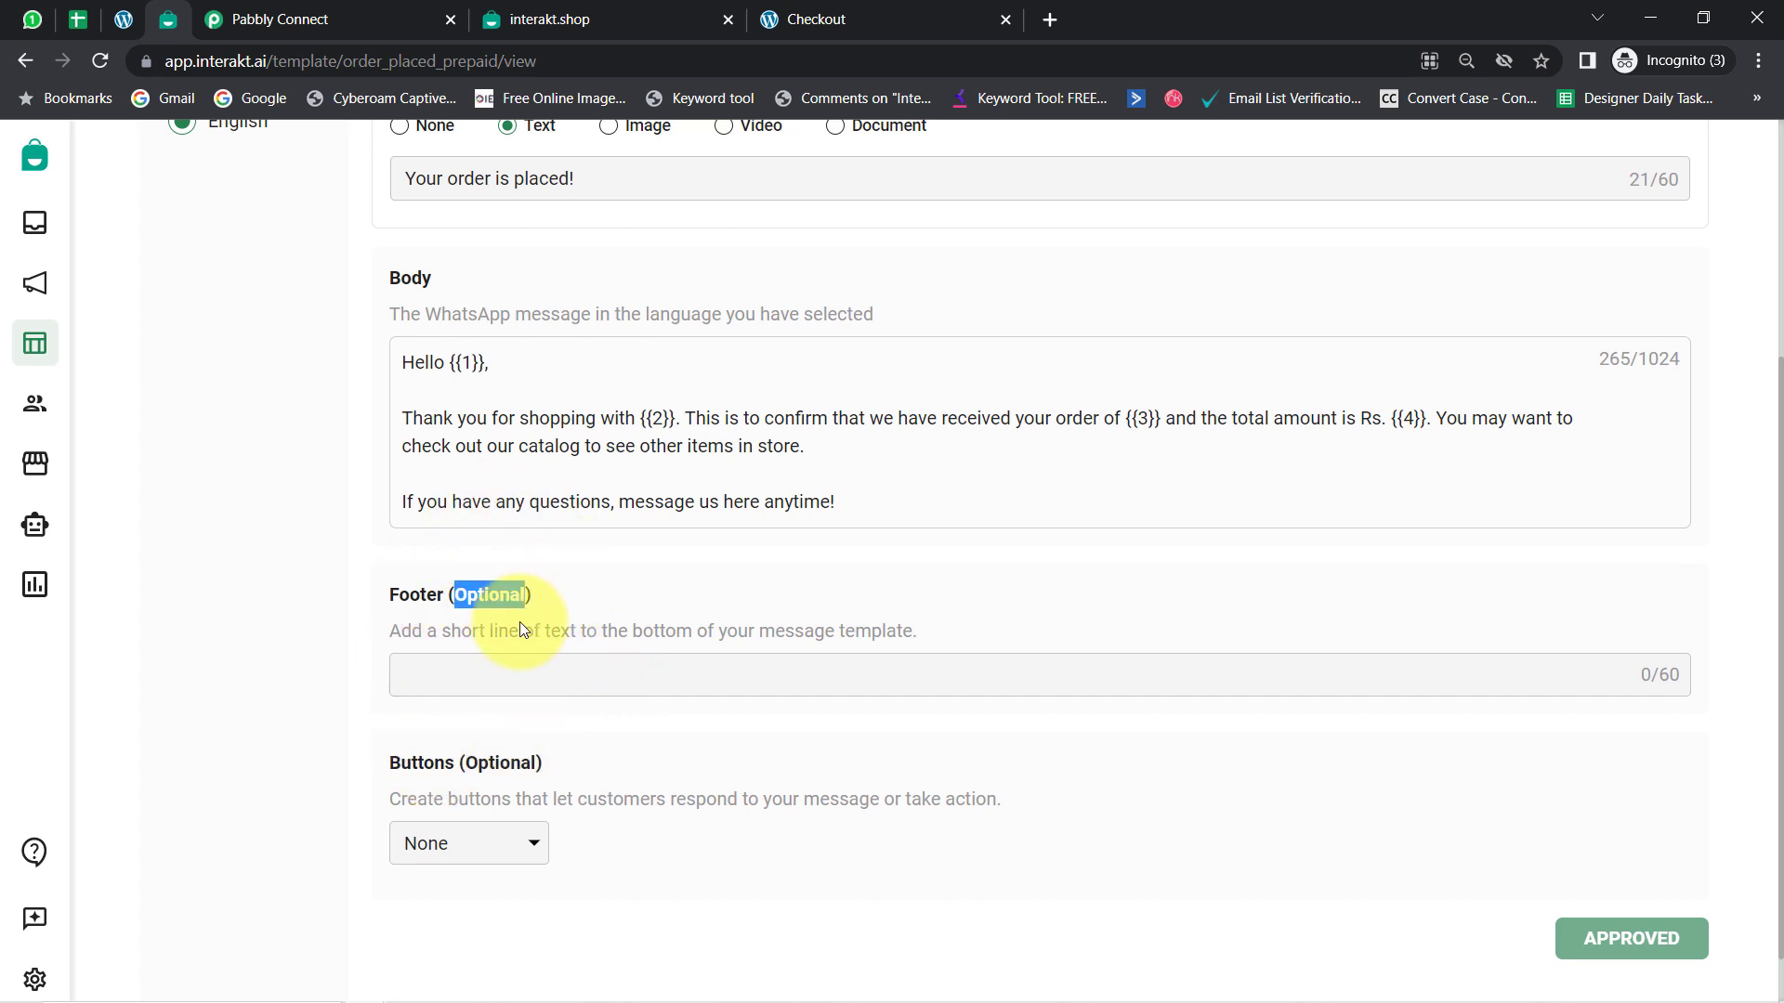
{"action": "double_click", "coordinate": [483, 763]}
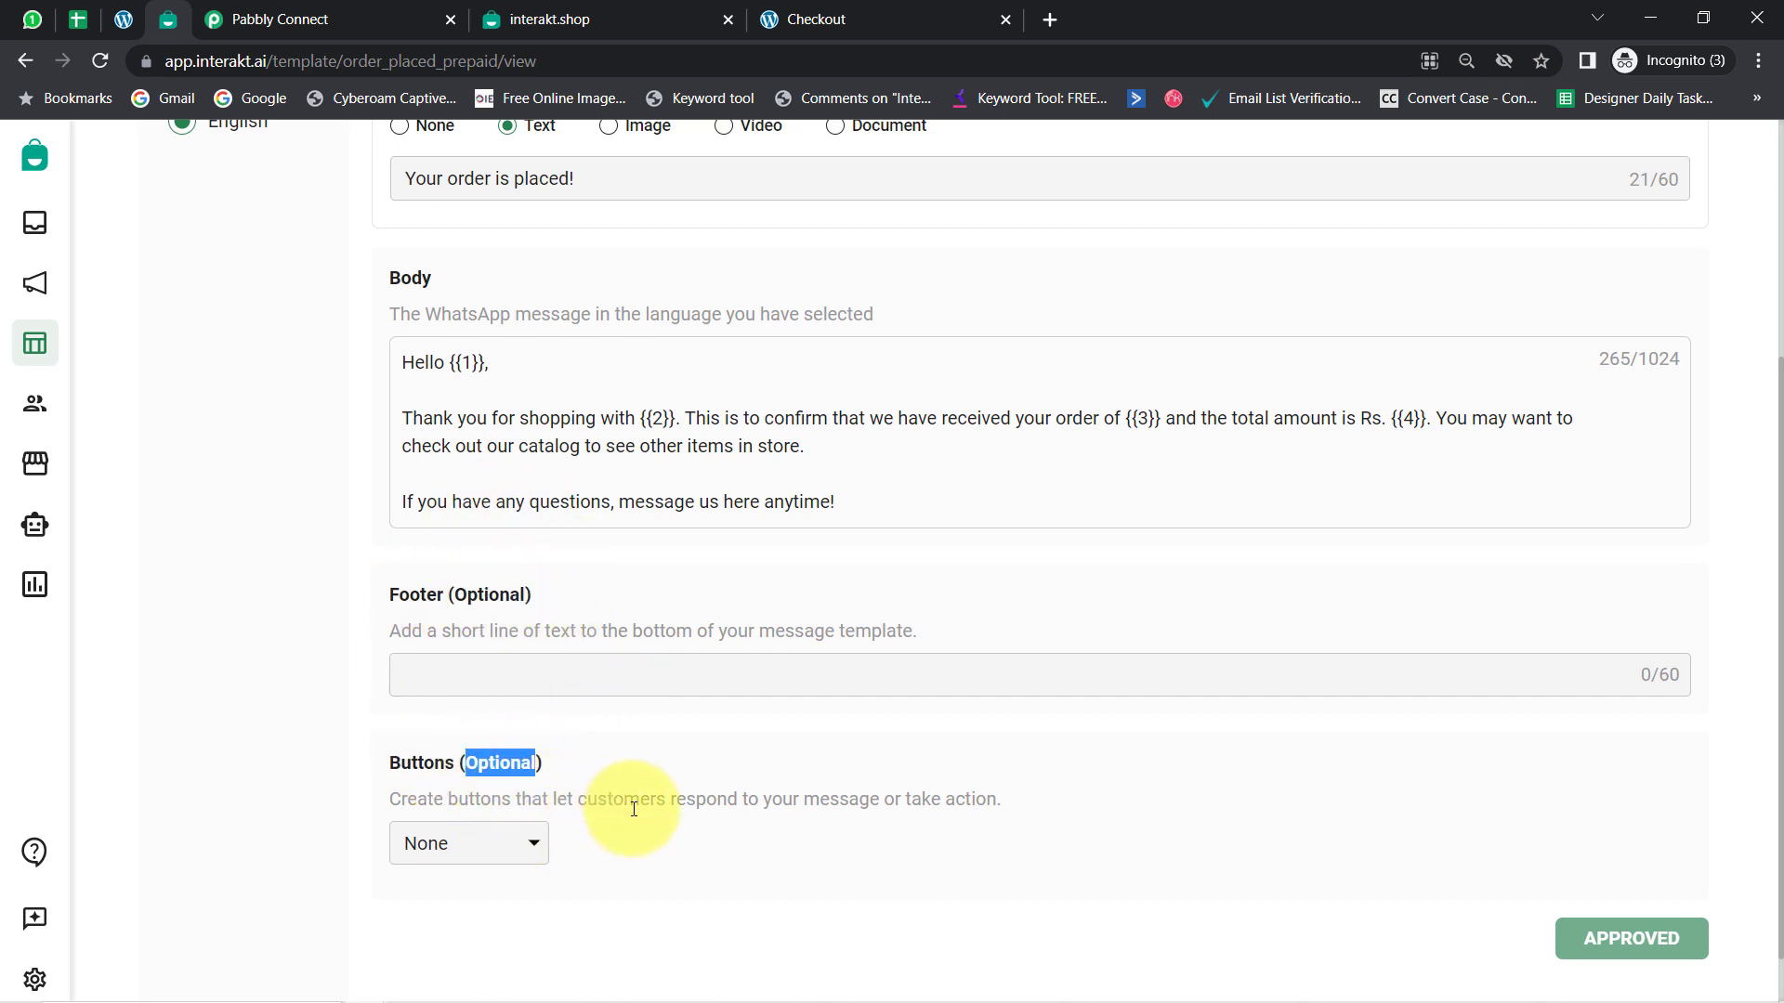
{"action": "scroll", "coordinate": [1072, 701], "scroll_direction": "up", "scroll_amount": 3}
{"action": "scroll", "coordinate": [765, 772], "scroll_direction": "down", "scroll_amount": 3}
{"action": "scroll", "coordinate": [951, 724], "scroll_direction": "up", "scroll_amount": 3}
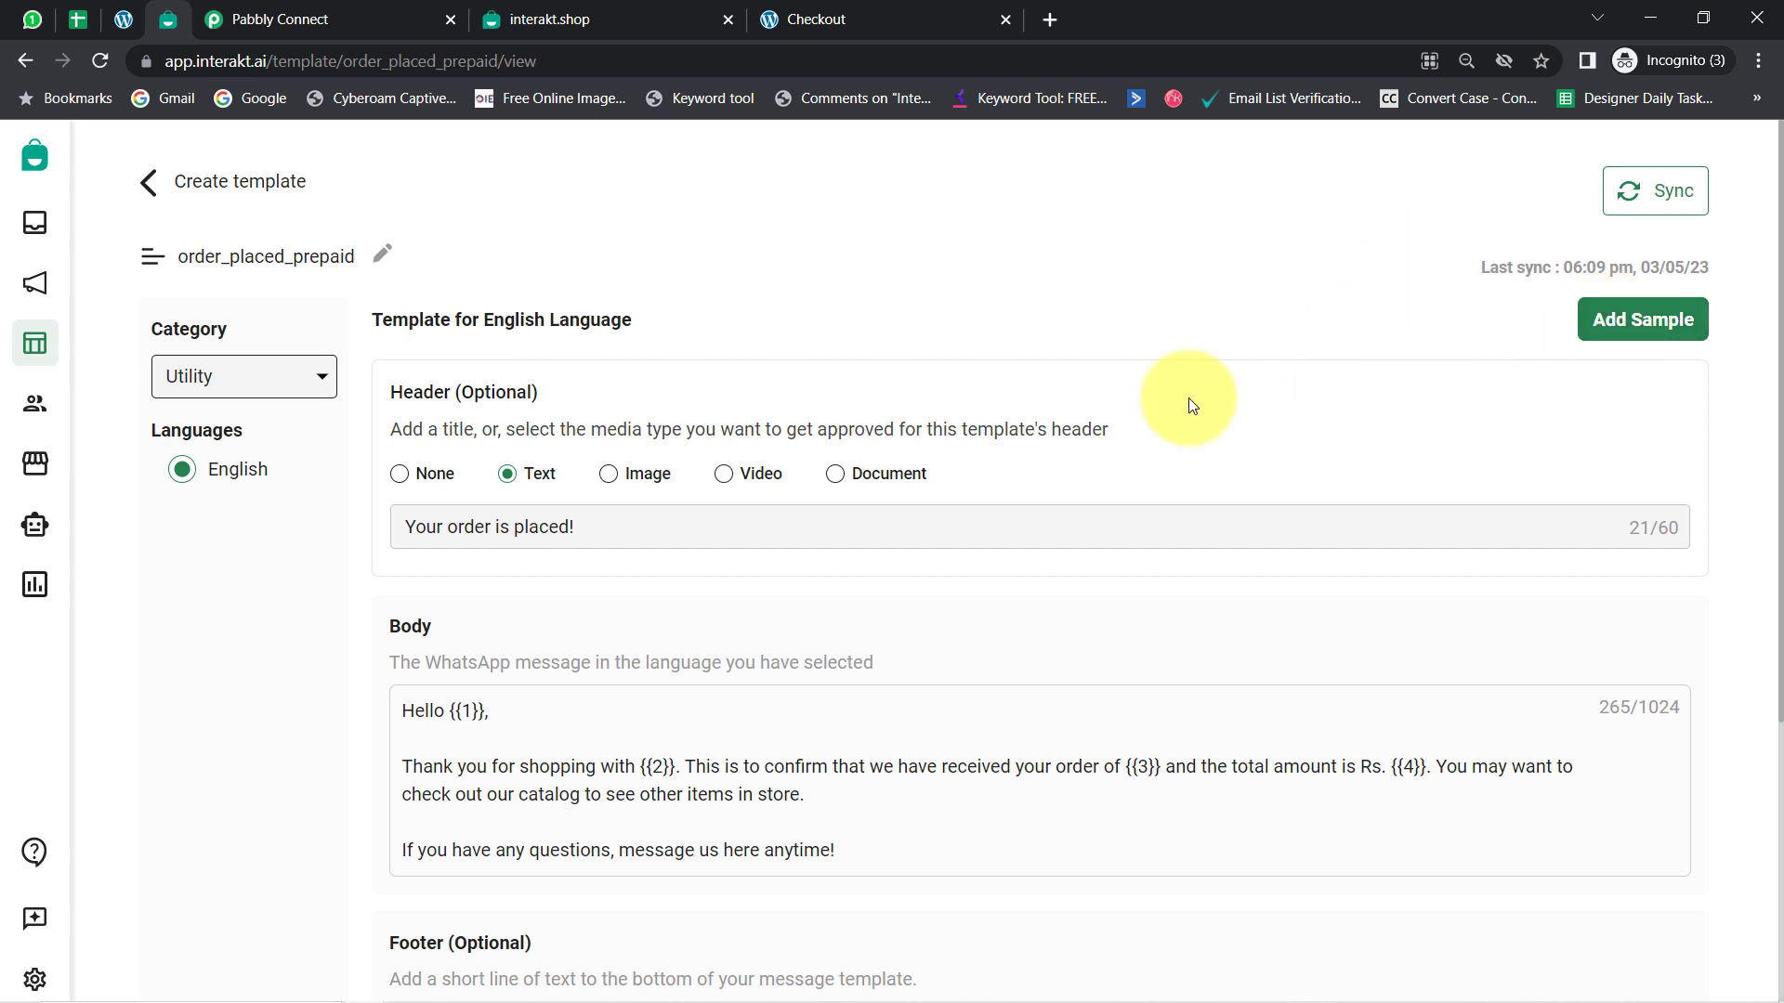
Review the four body placeholders again and check the template's approval status
{"action": "scroll", "coordinate": [1068, 576], "scroll_direction": "down", "scroll_amount": 1}
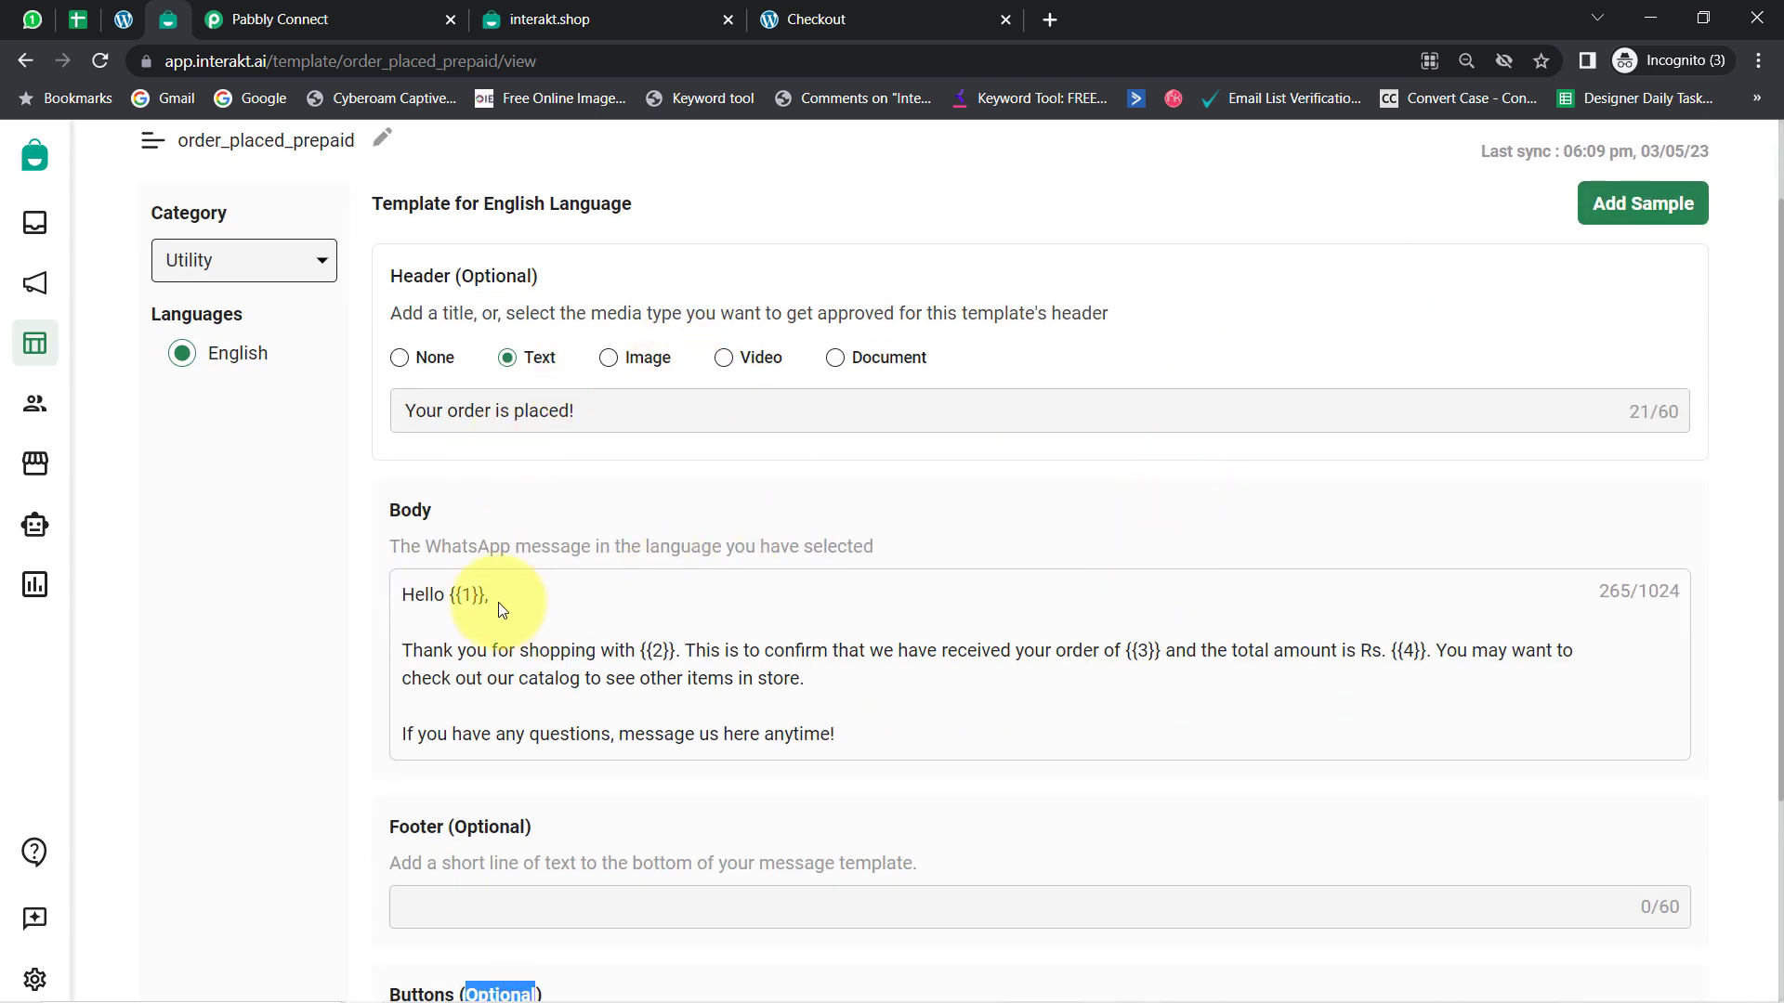
{"action": "left_click_drag", "start_coordinate": [450, 595], "coordinate": [491, 596]}
{"action": "left_click_drag", "start_coordinate": [614, 652], "coordinate": [699, 660]}
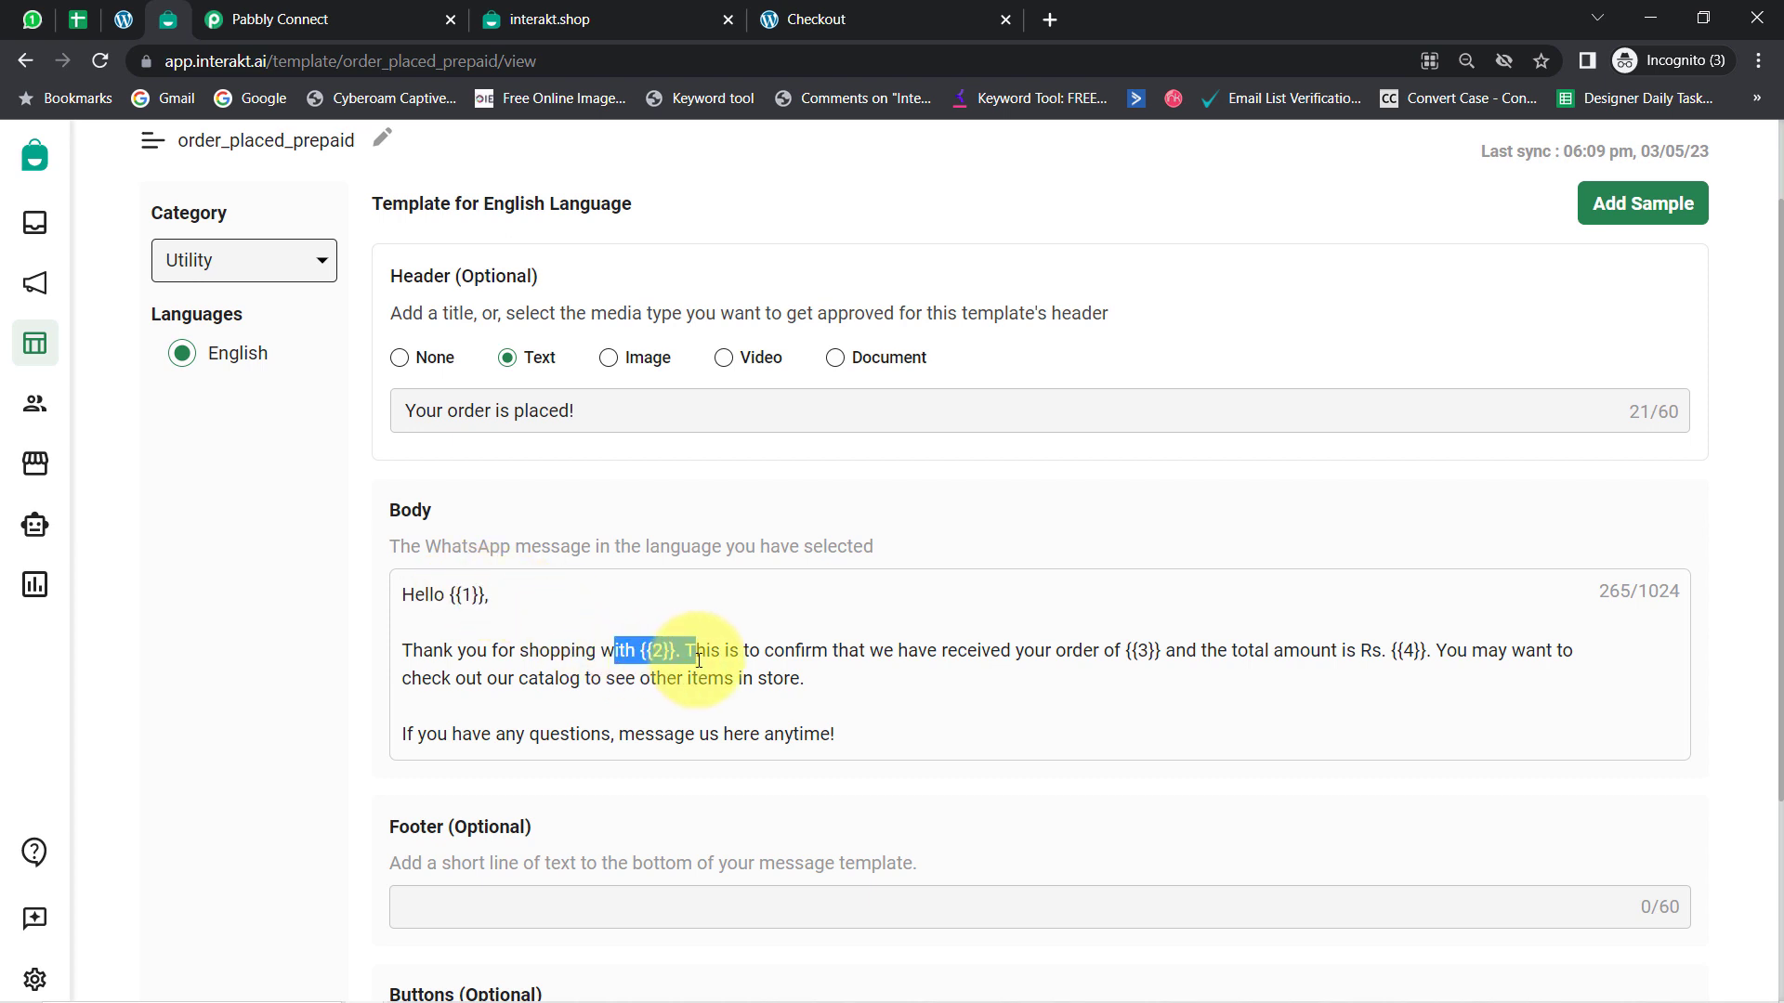
{"action": "left_click_drag", "start_coordinate": [1100, 652], "coordinate": [1185, 652]}
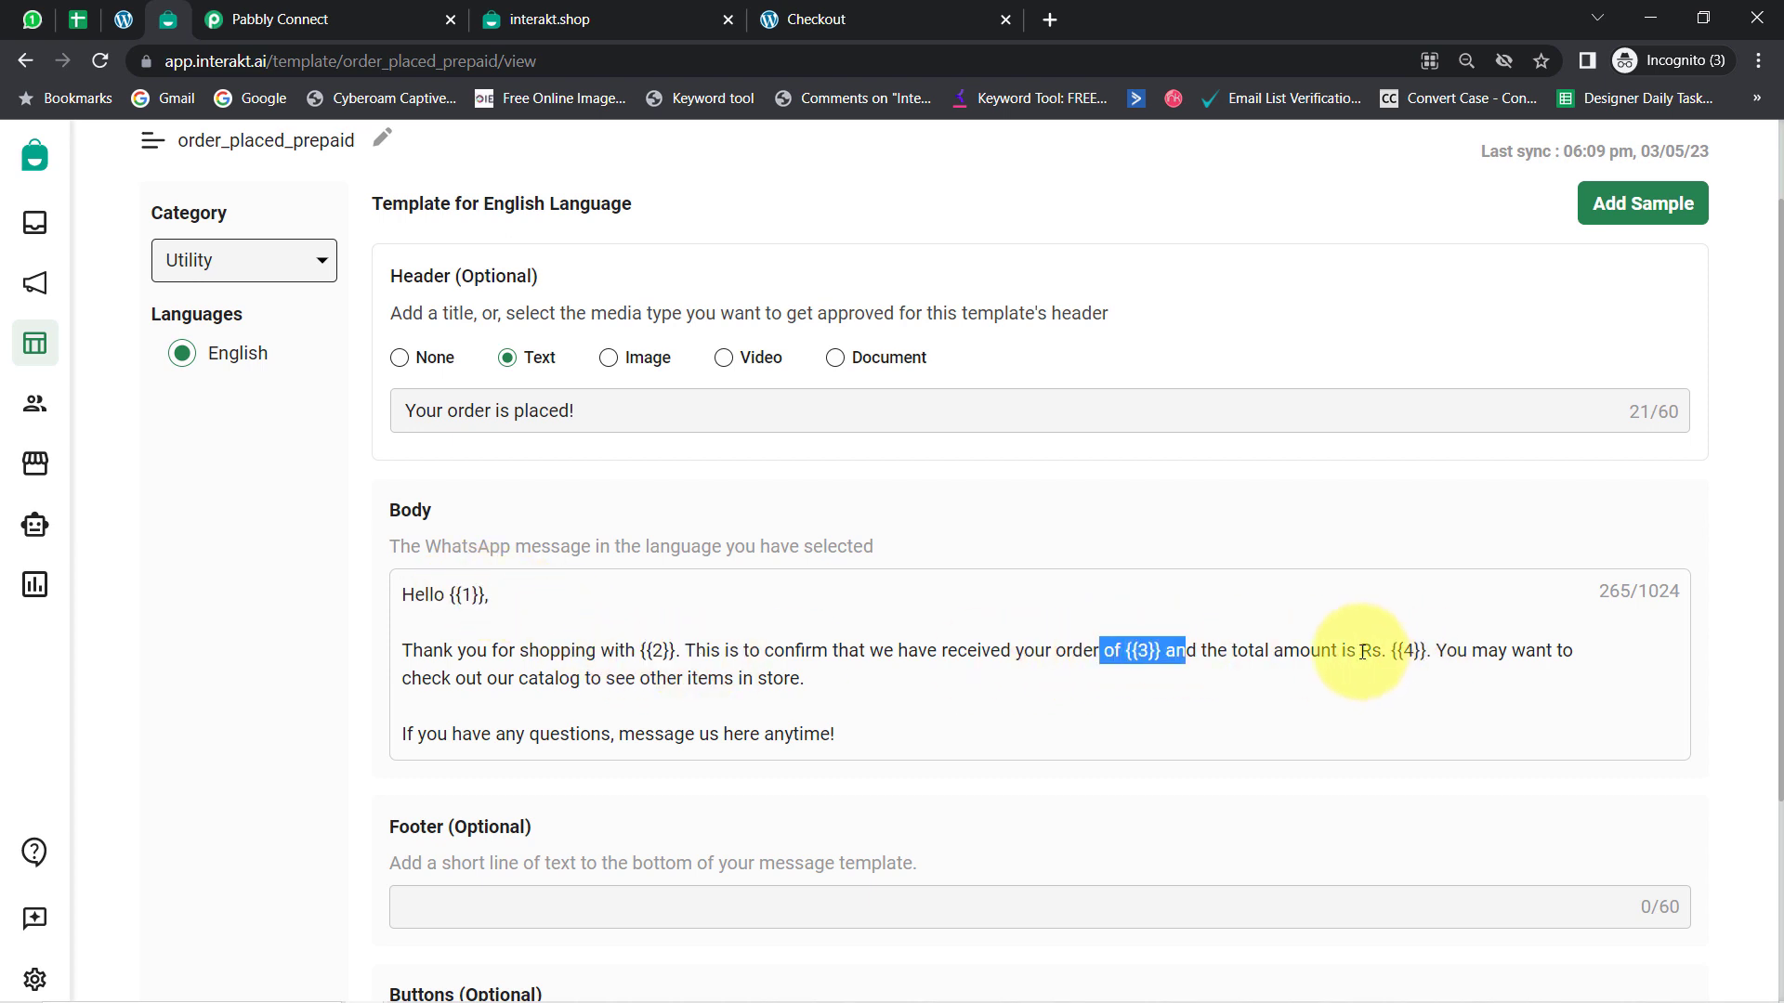
{"action": "left_click_drag", "start_coordinate": [1362, 652], "coordinate": [1437, 652]}
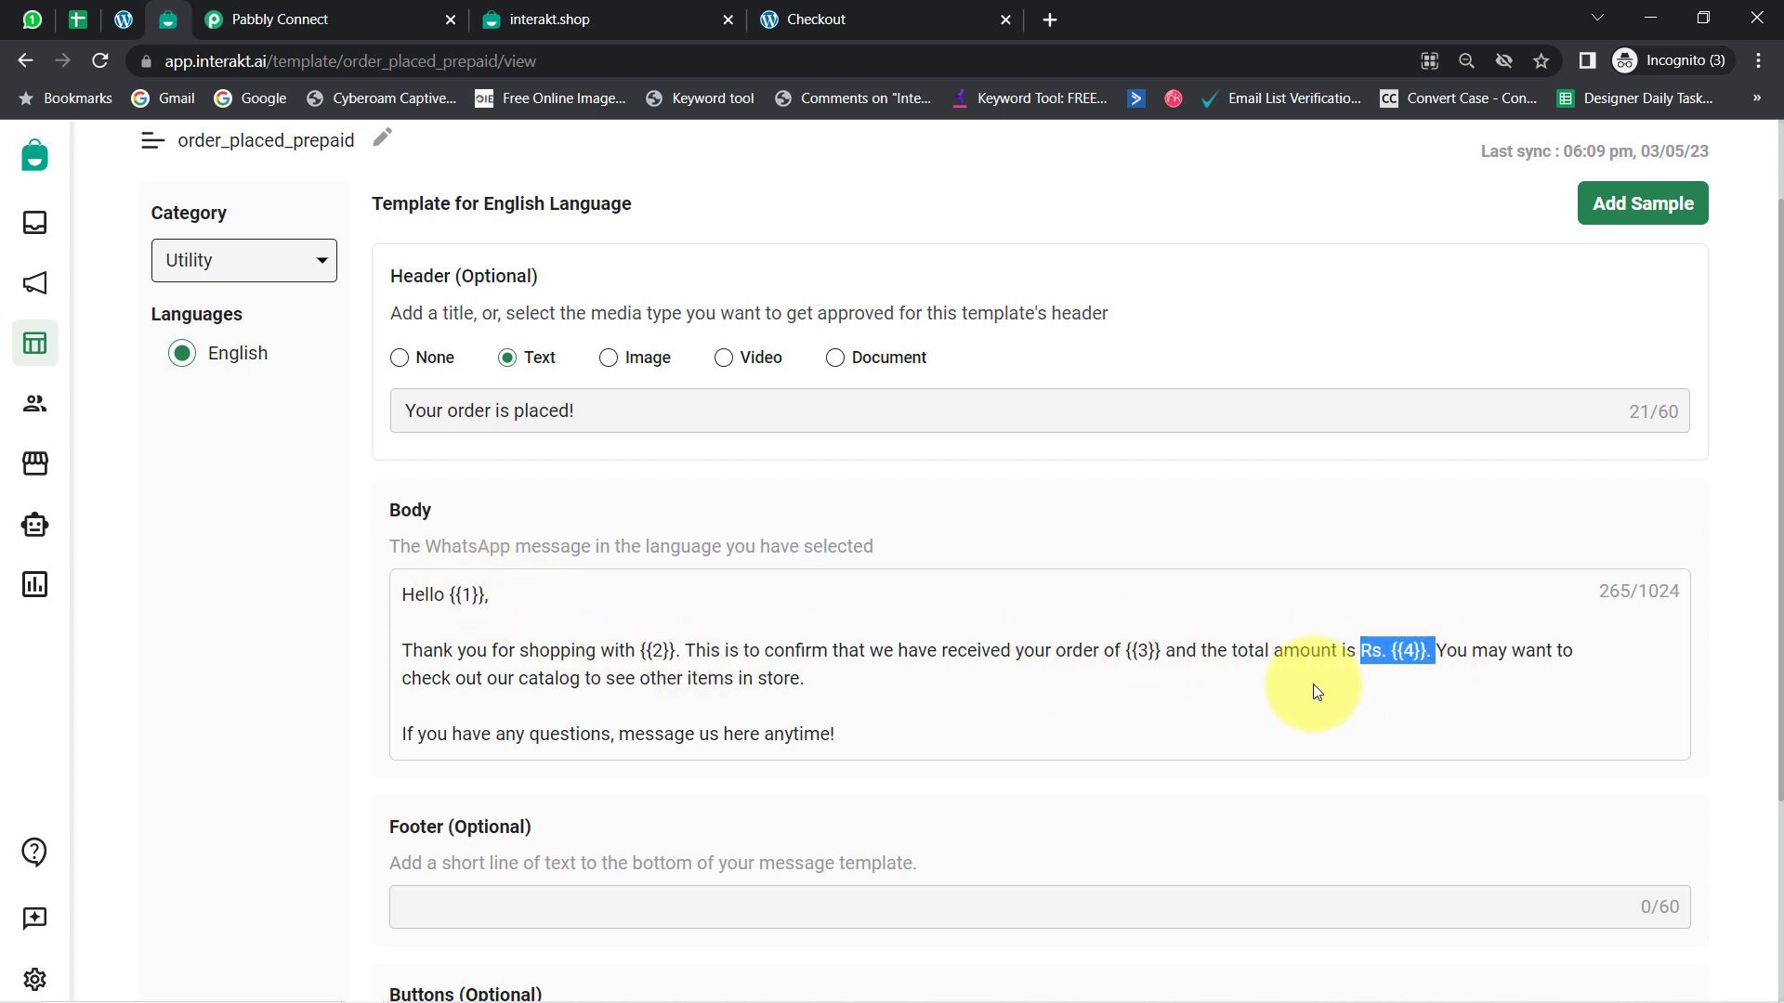
{"action": "scroll", "coordinate": [874, 704], "scroll_direction": "down", "scroll_amount": 3}
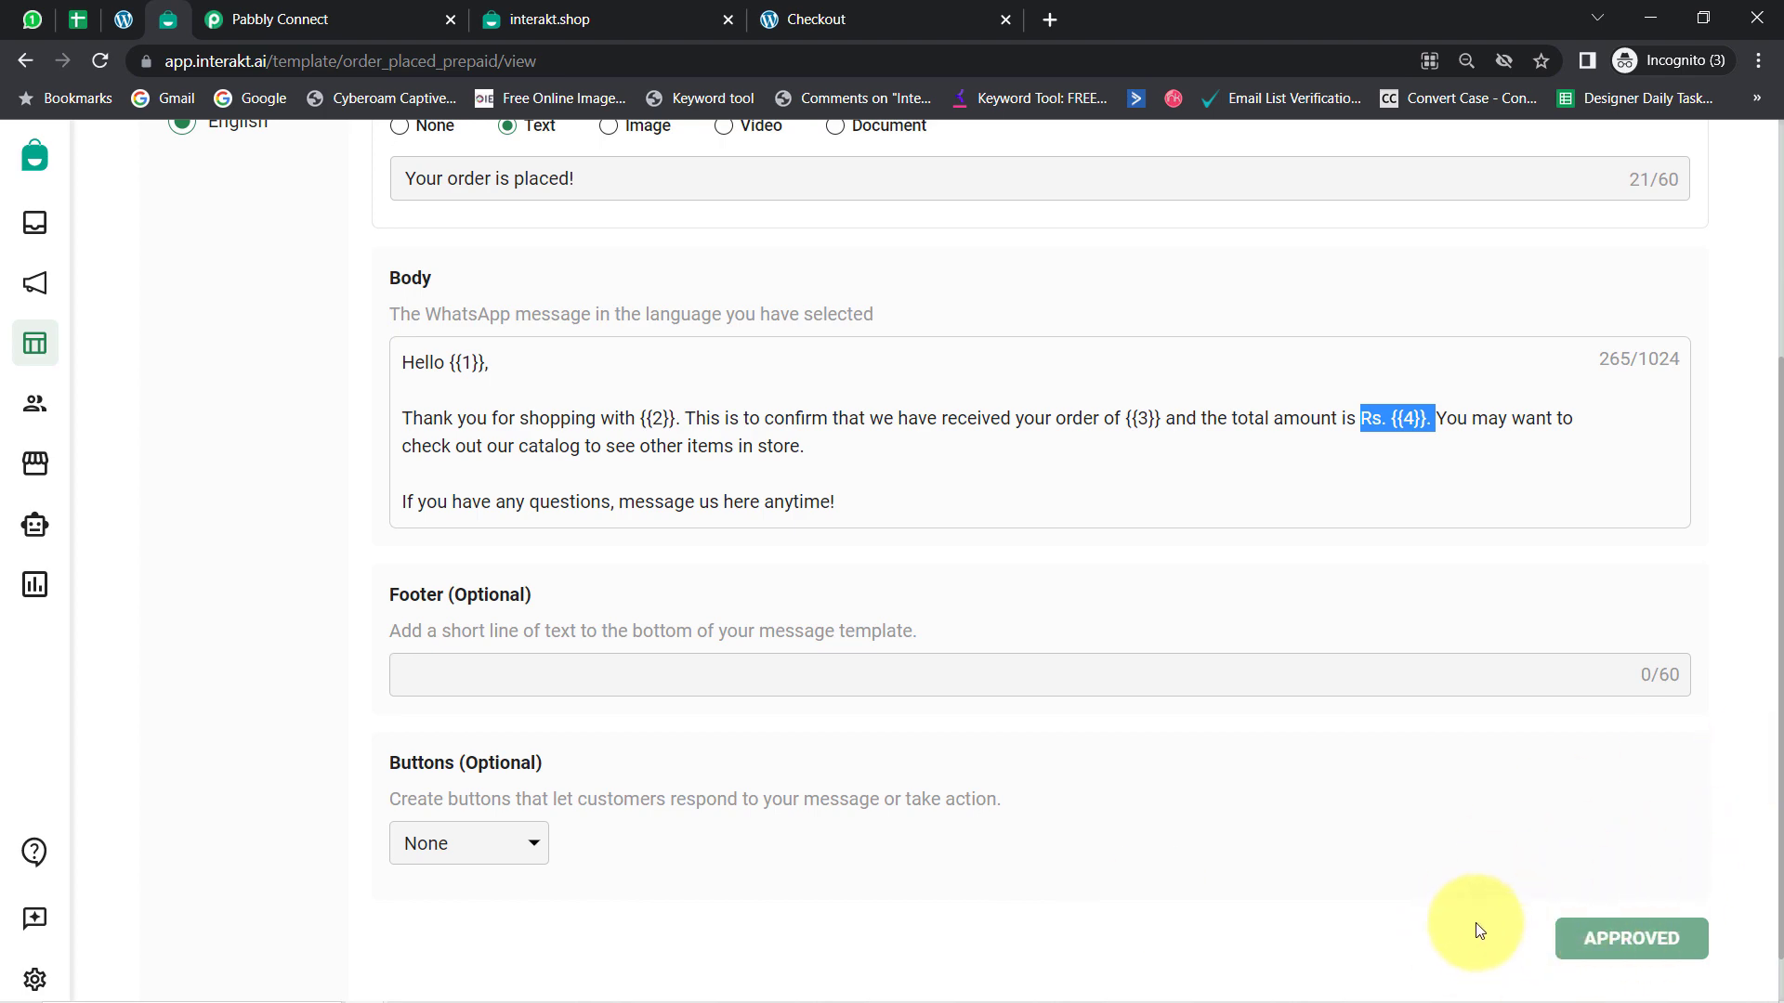
Copy the template name order_placed_prepaid from the page address
{"action": "scroll", "coordinate": [1040, 627], "scroll_direction": "up", "scroll_amount": 3}
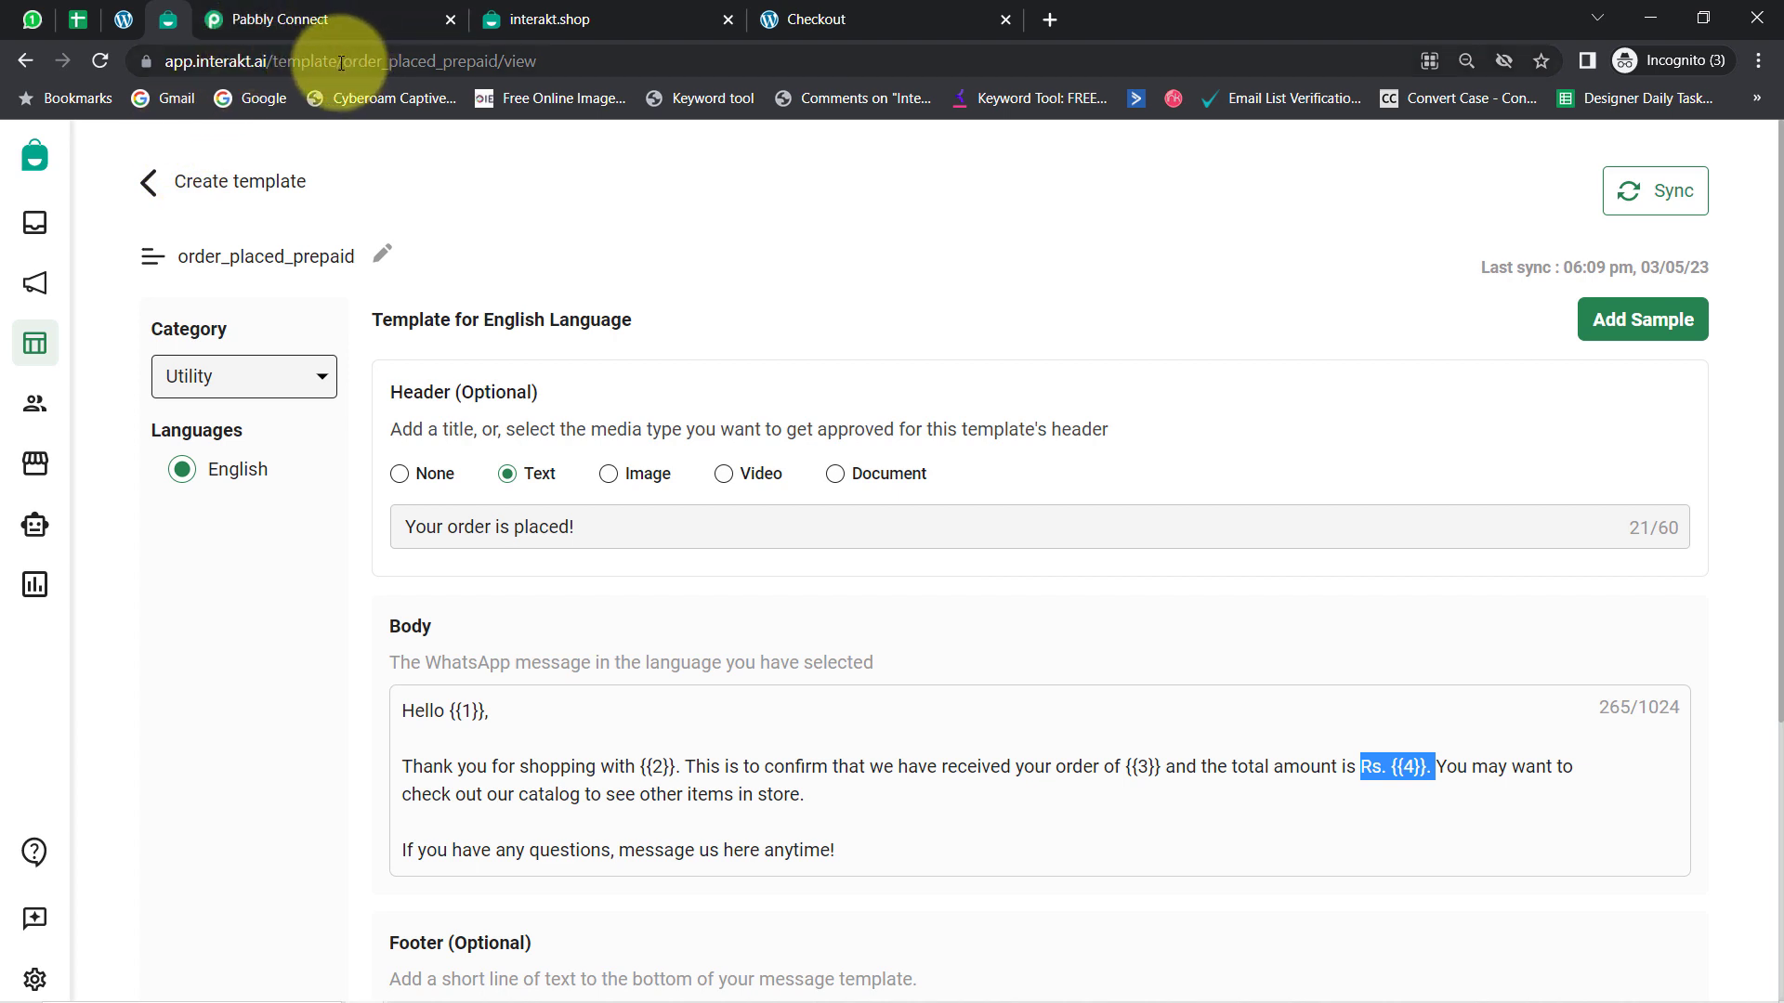
{"action": "left_click_drag", "start_coordinate": [342, 65], "coordinate": [497, 62]}
{"action": "key", "text": "ctrl+c"}
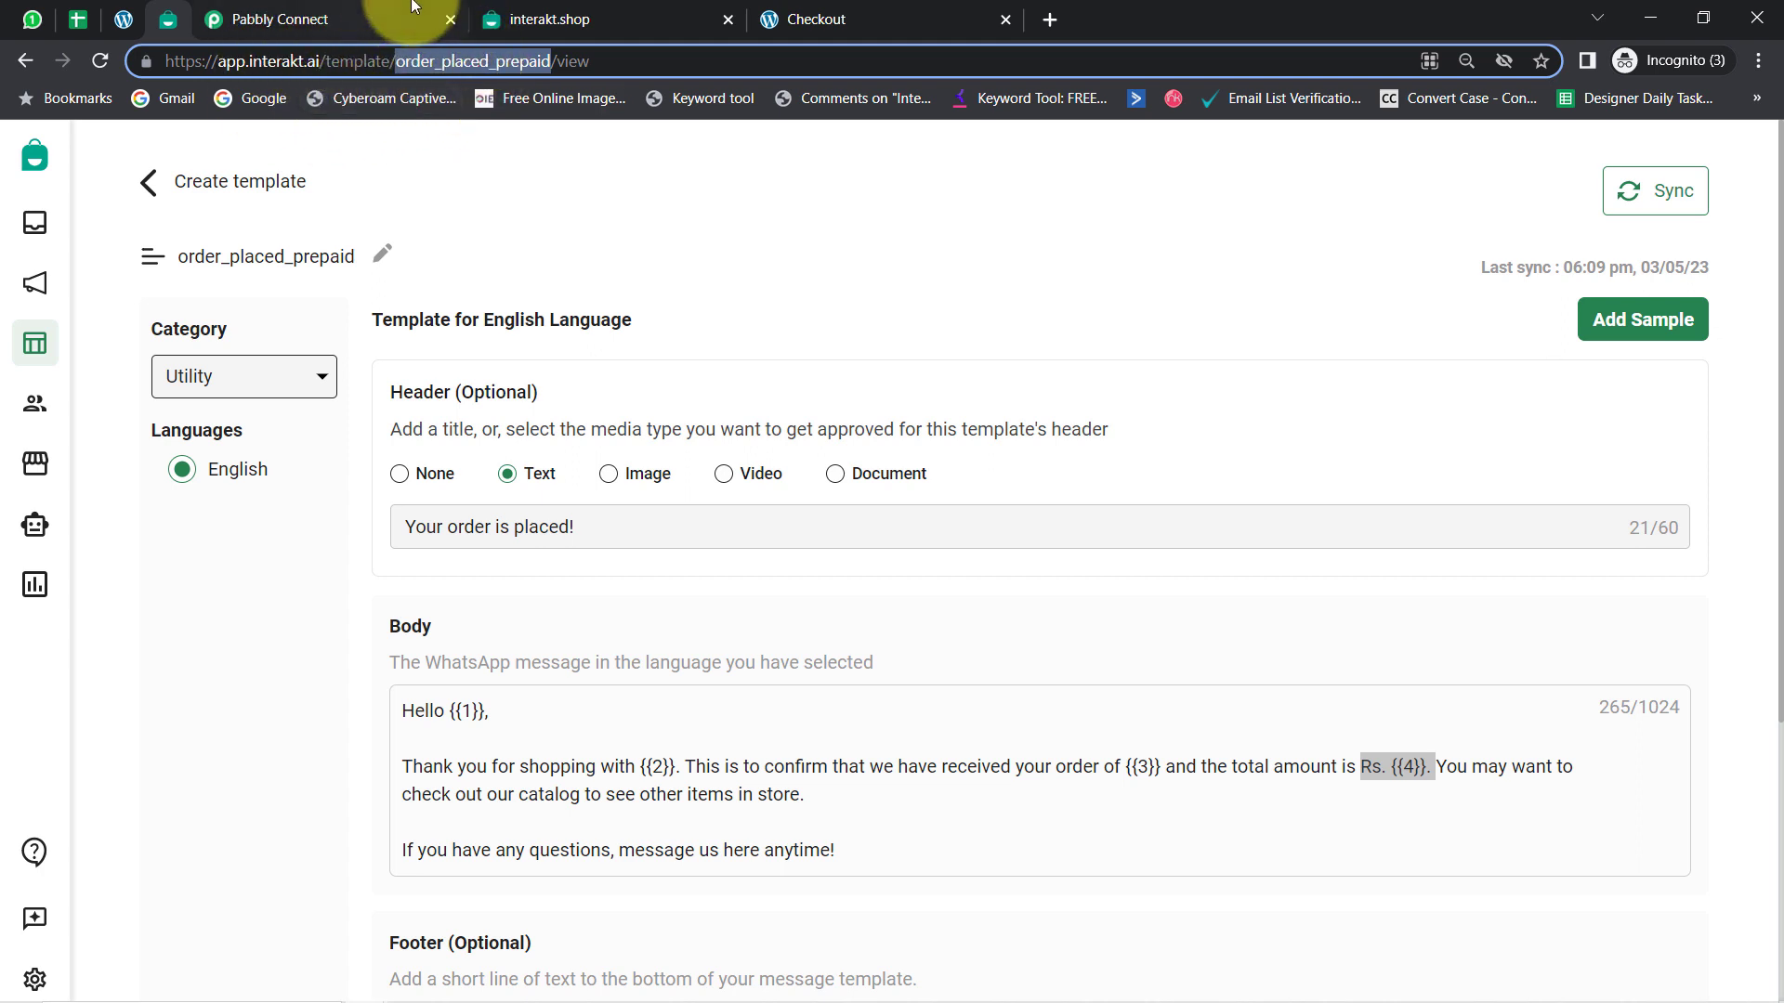
Switch to the Pabbly Connect workflow and paste order_placed_prepaid as the Template Code Name of the Interakt action
{"action": "left_click", "coordinate": [436, 17]}
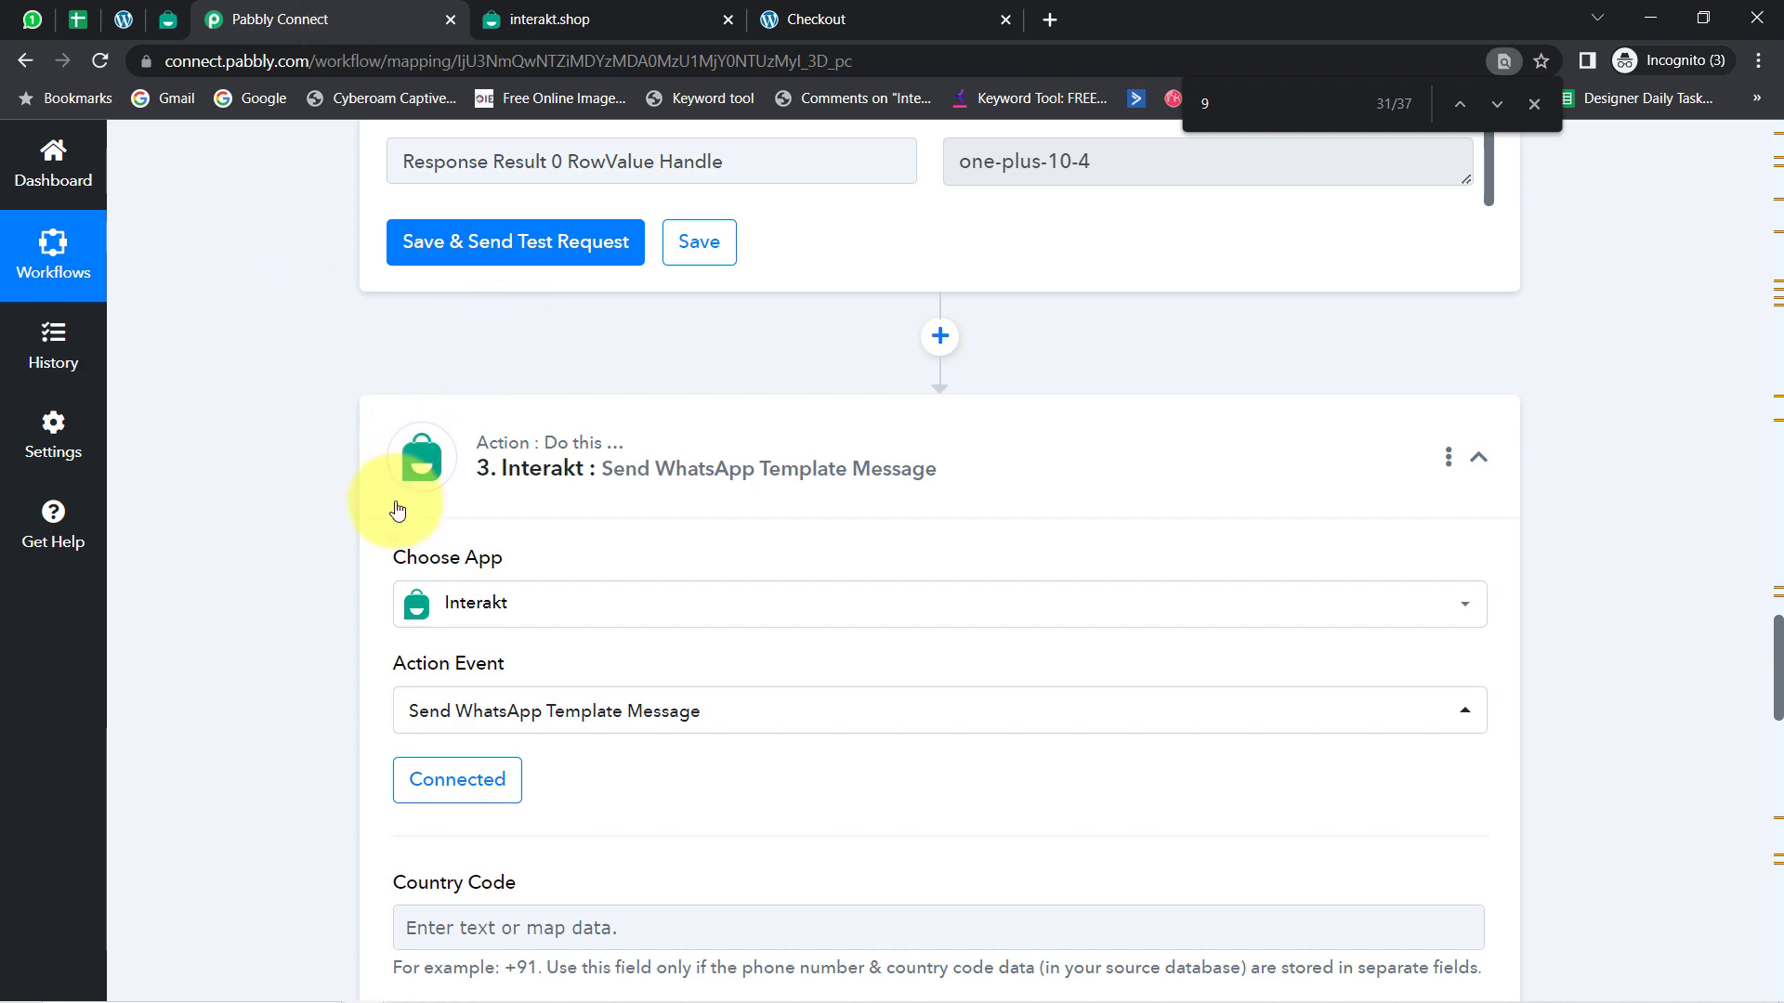
{"action": "scroll", "coordinate": [379, 683], "scroll_direction": "down", "scroll_amount": 4}
{"action": "scroll", "coordinate": [379, 682], "scroll_direction": "down", "scroll_amount": 5}
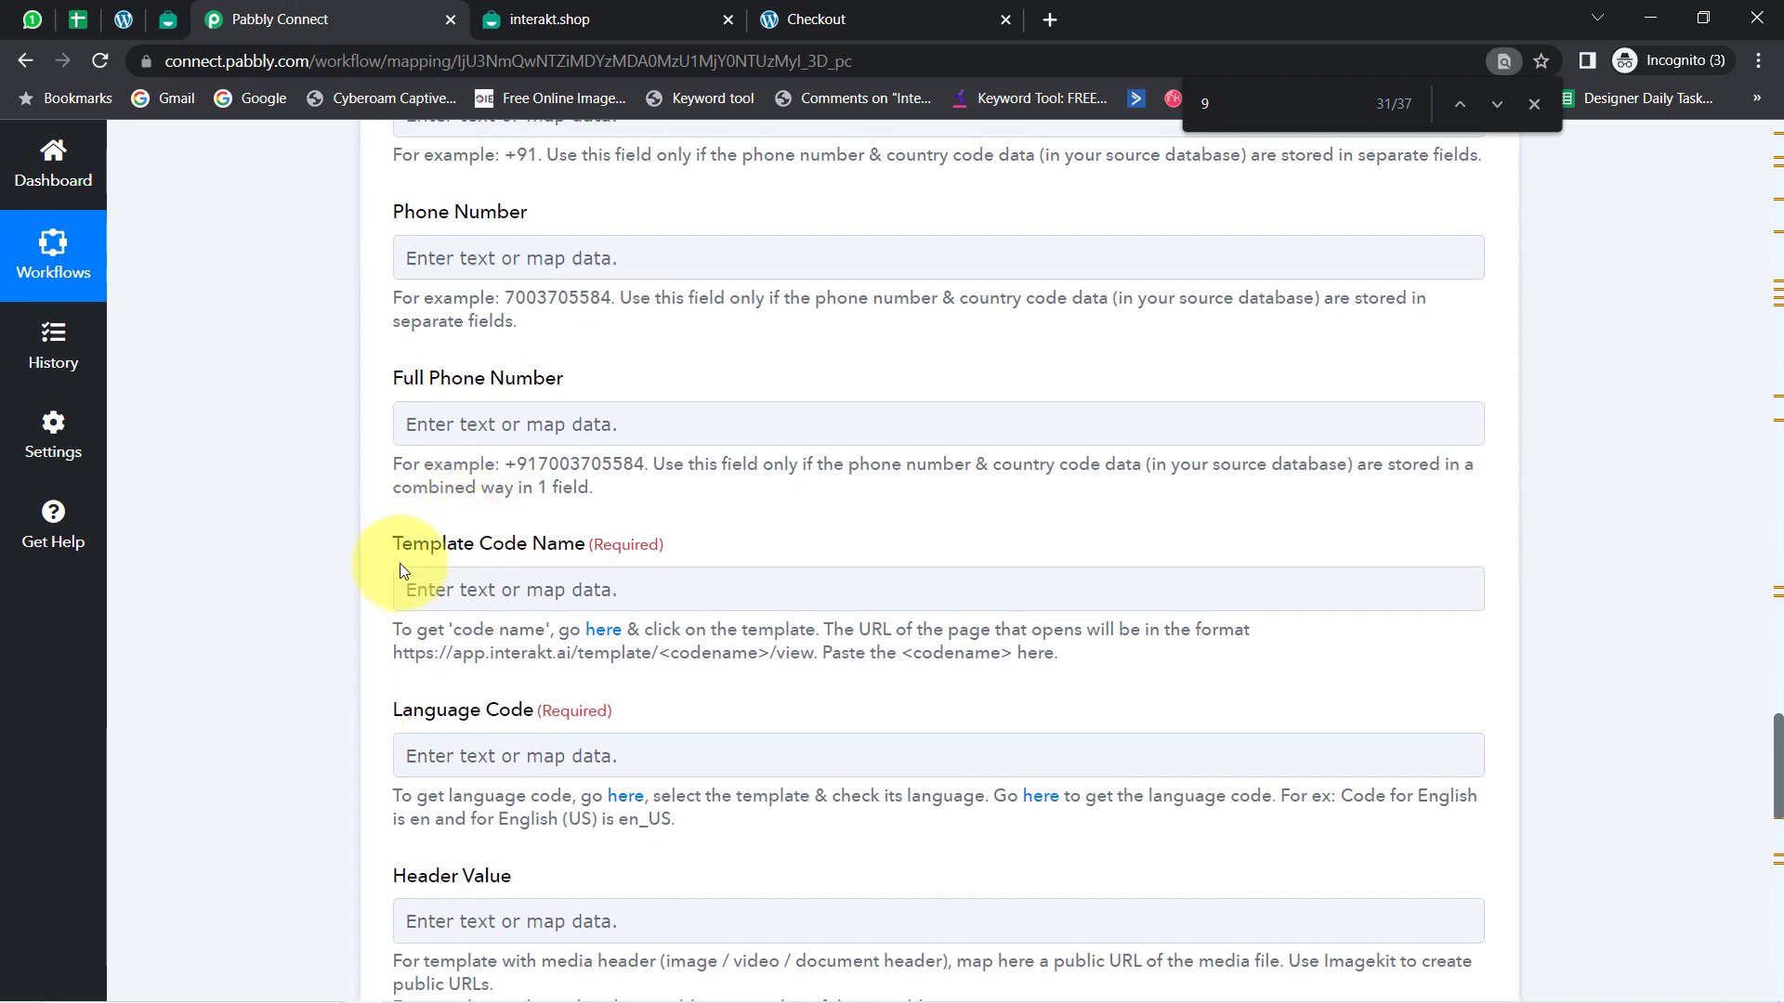
{"action": "left_click_drag", "start_coordinate": [393, 545], "coordinate": [591, 542]}
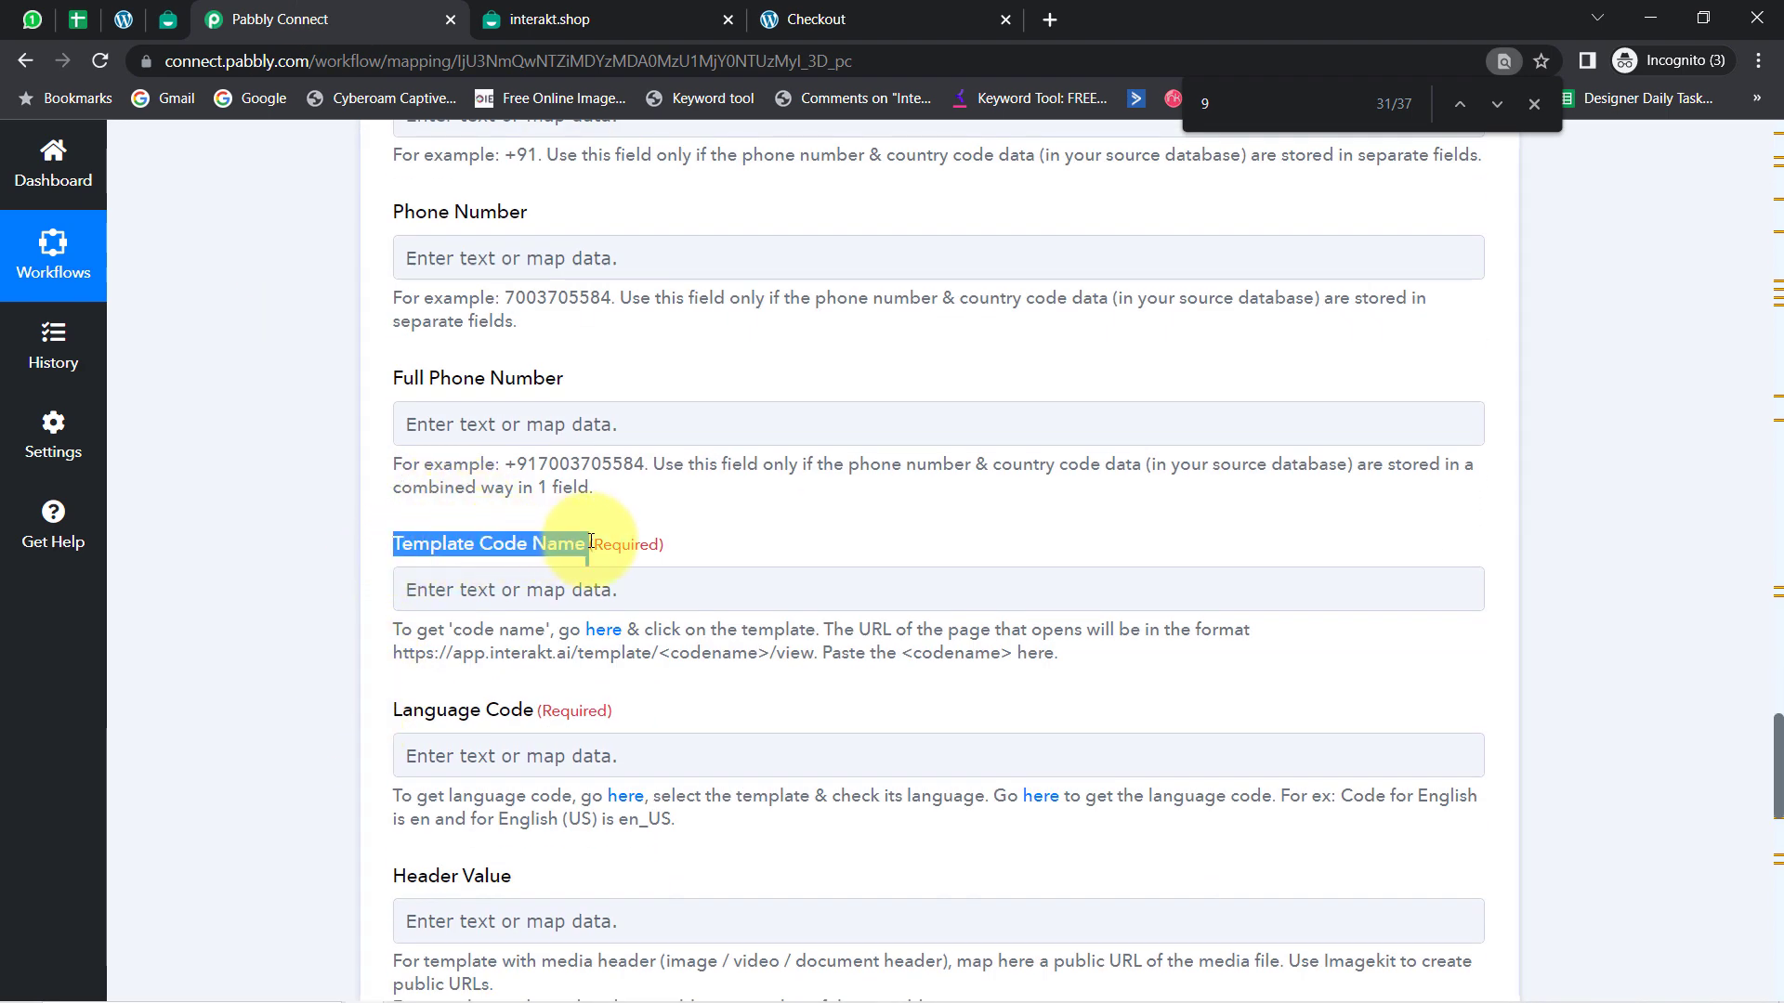
{"action": "left_click", "coordinate": [452, 594]}
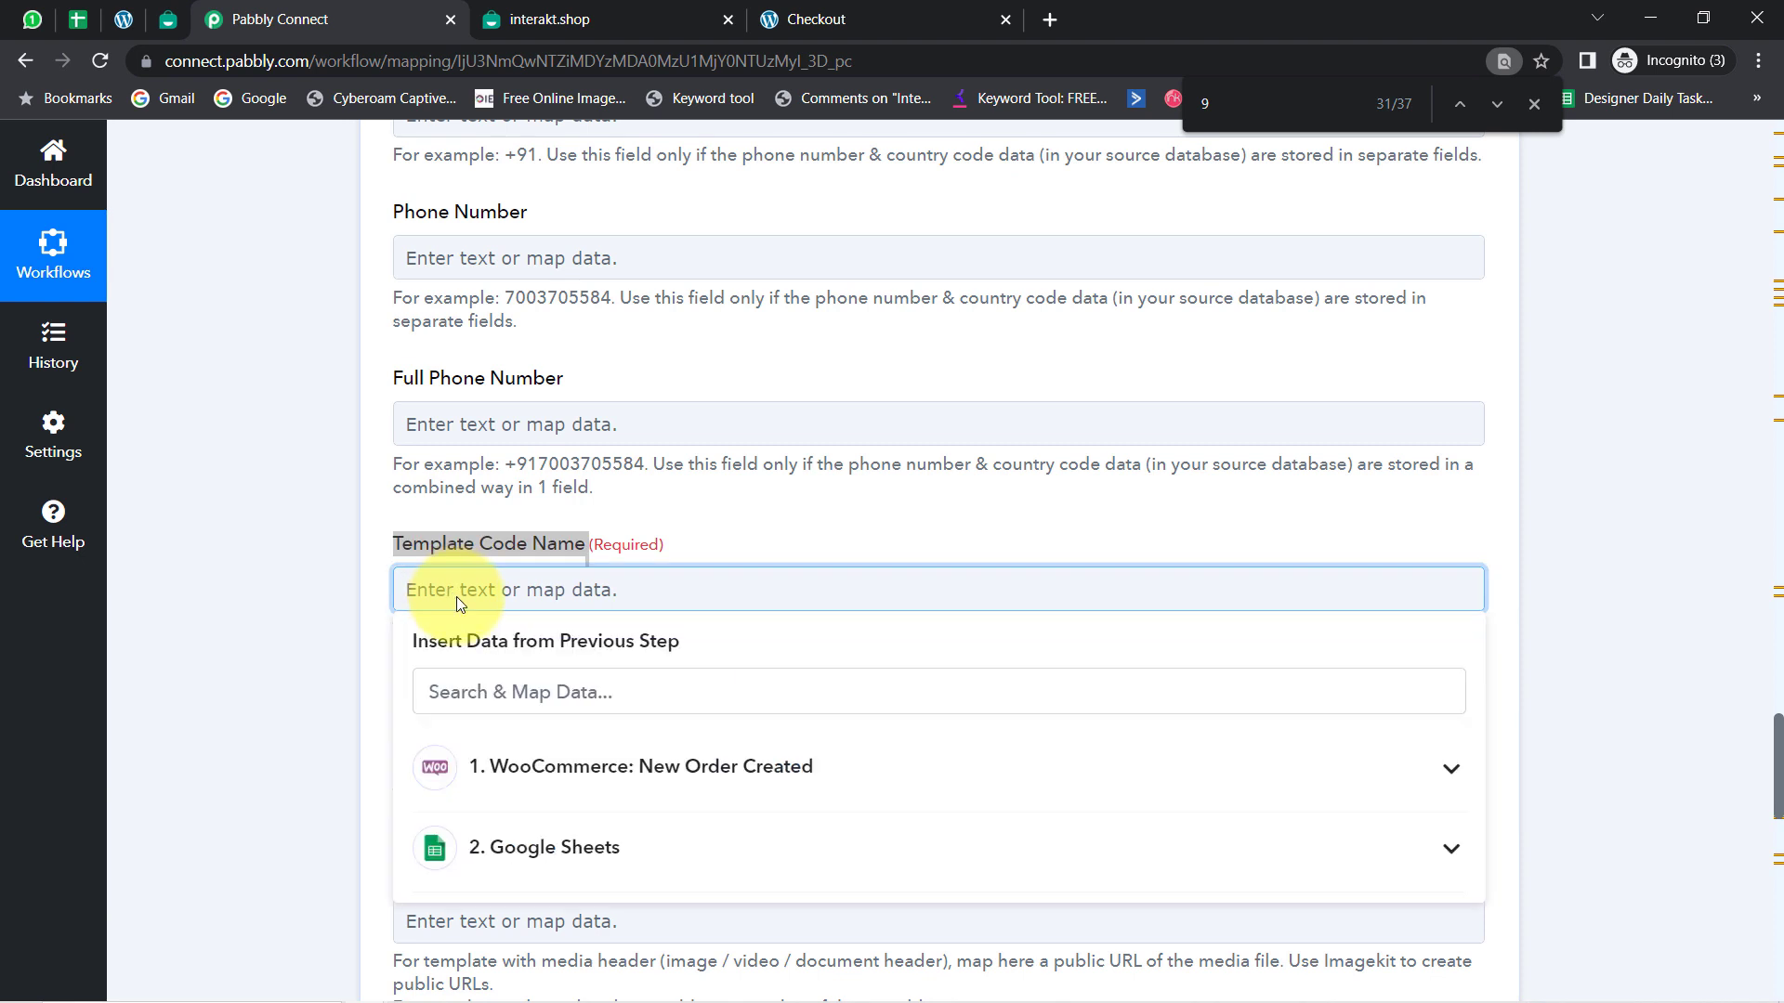
{"action": "key", "text": "ctrl+v"}
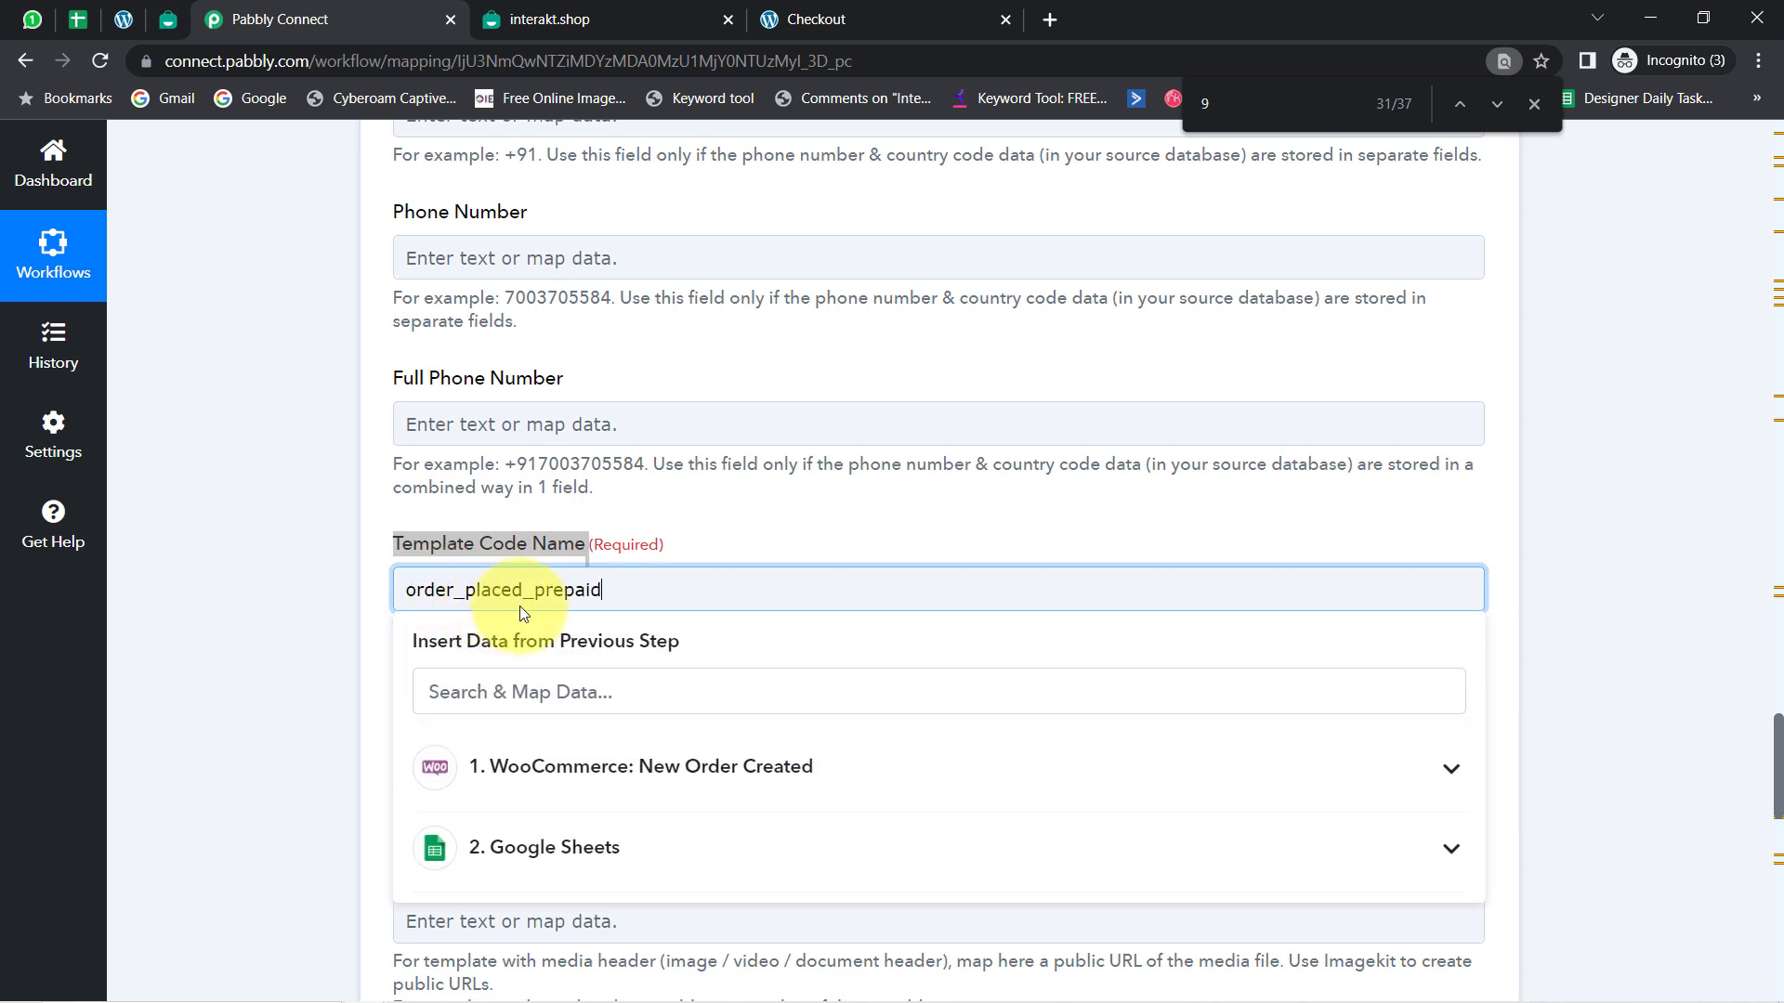
{"action": "left_click", "coordinate": [343, 613]}
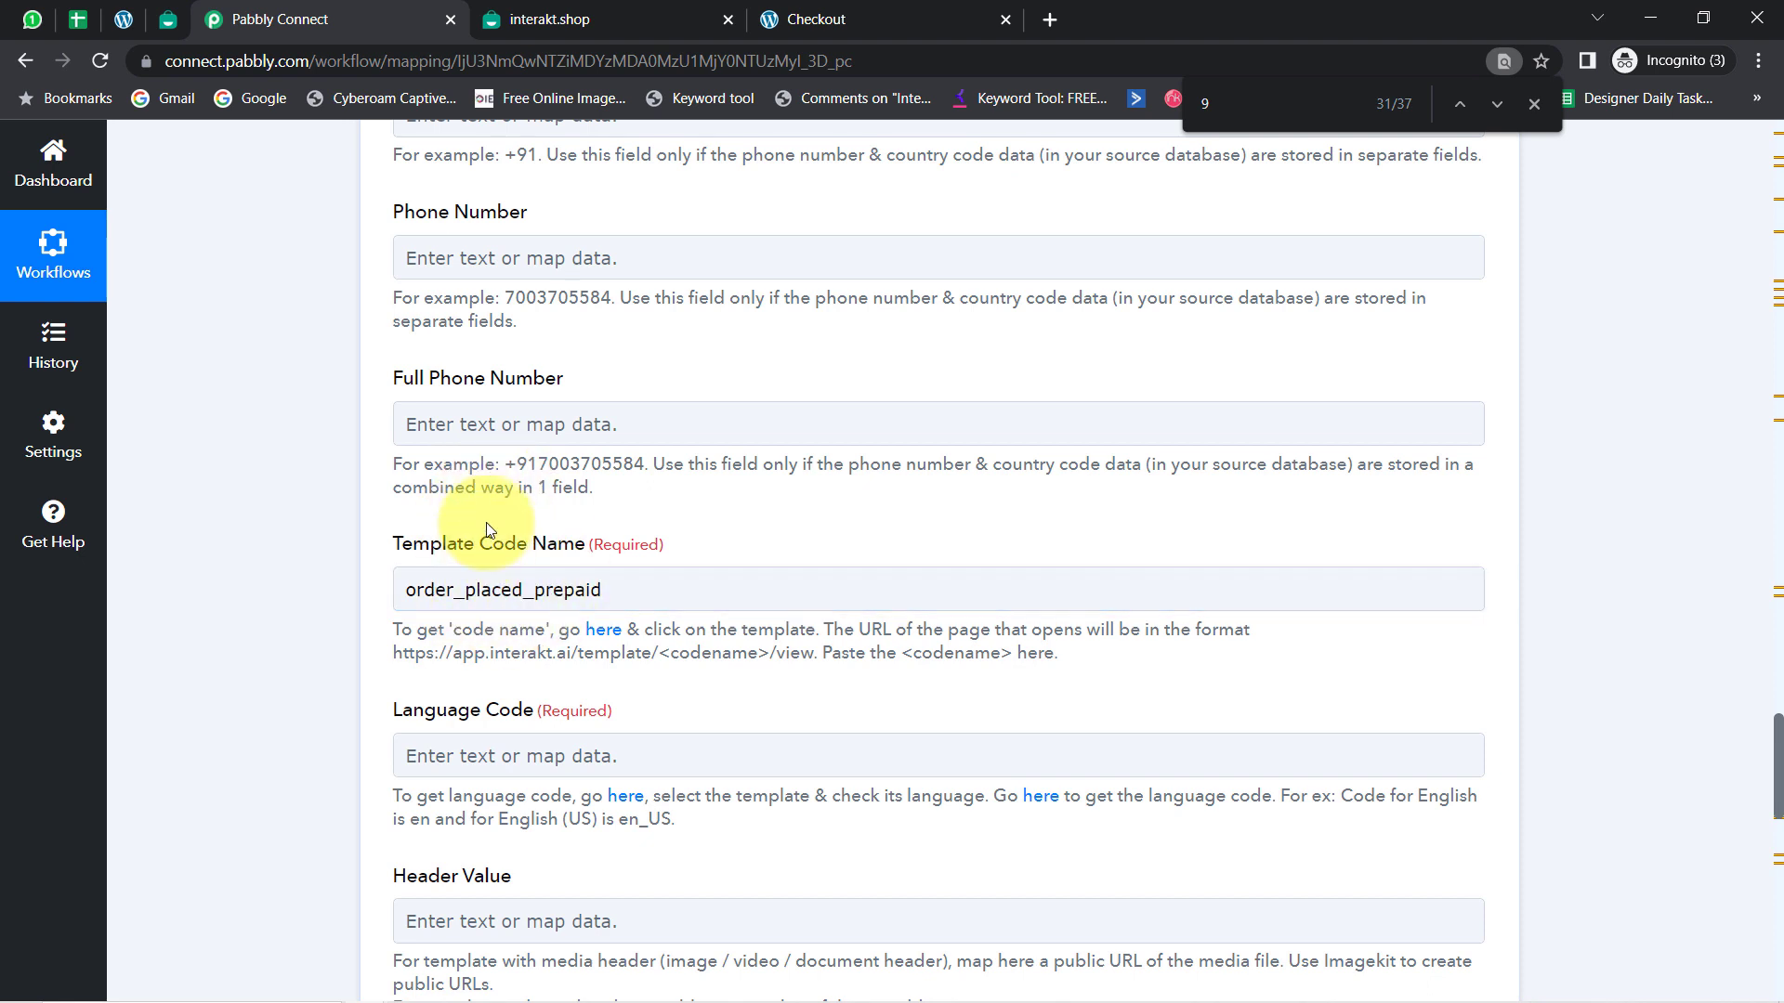
Map the Full Phone Number field to the WooCommerce order's Billing Phone, searching the previous step's data for 9
{"action": "left_click_drag", "start_coordinate": [451, 378], "coordinate": [591, 387]}
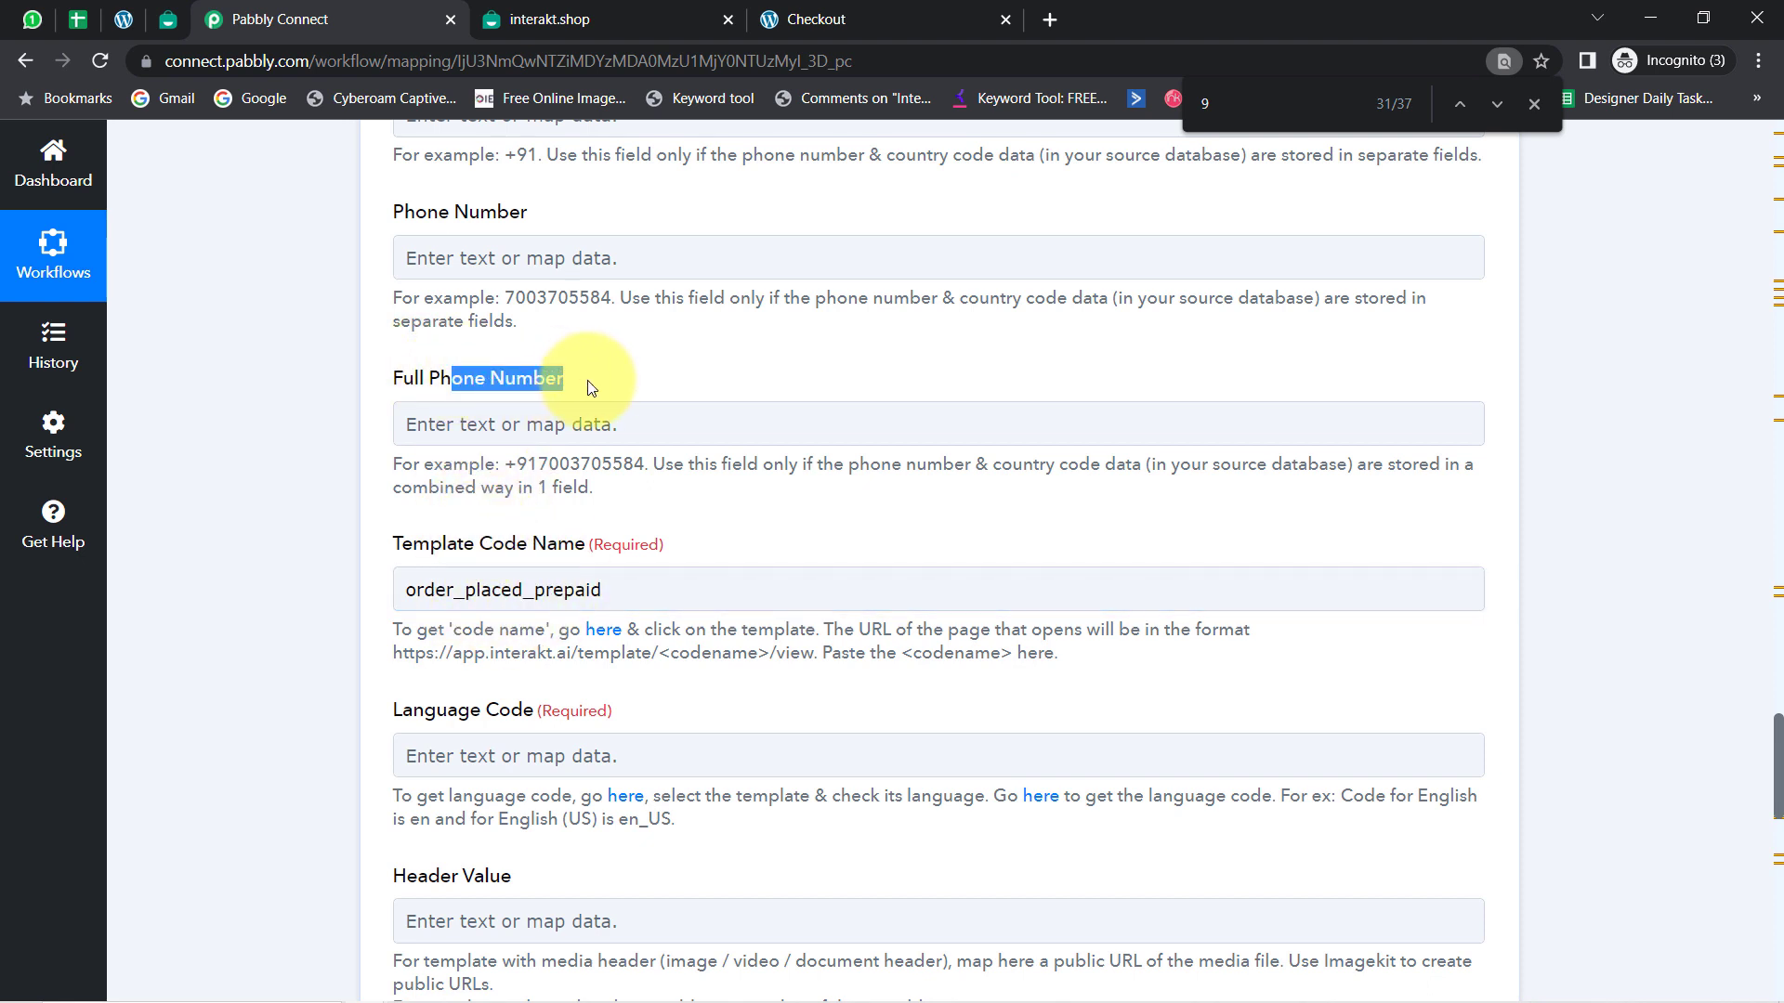
{"action": "left_click", "coordinate": [357, 461]}
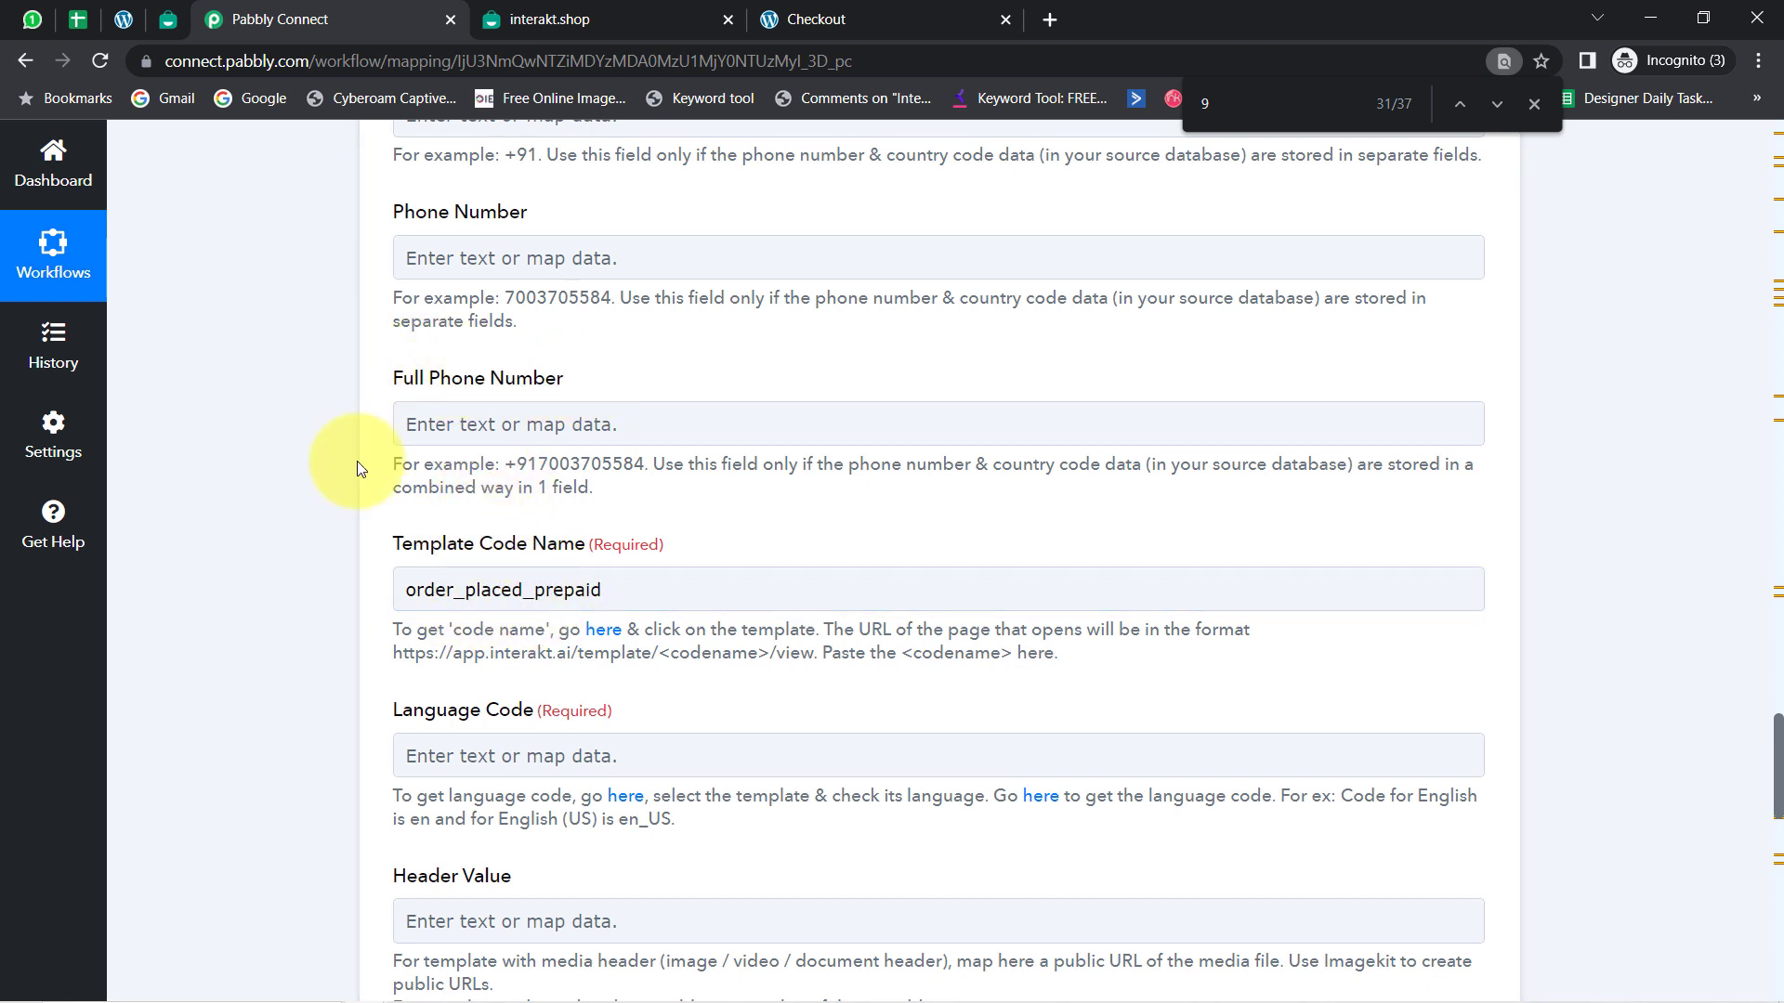
{"action": "left_click", "coordinate": [504, 432]}
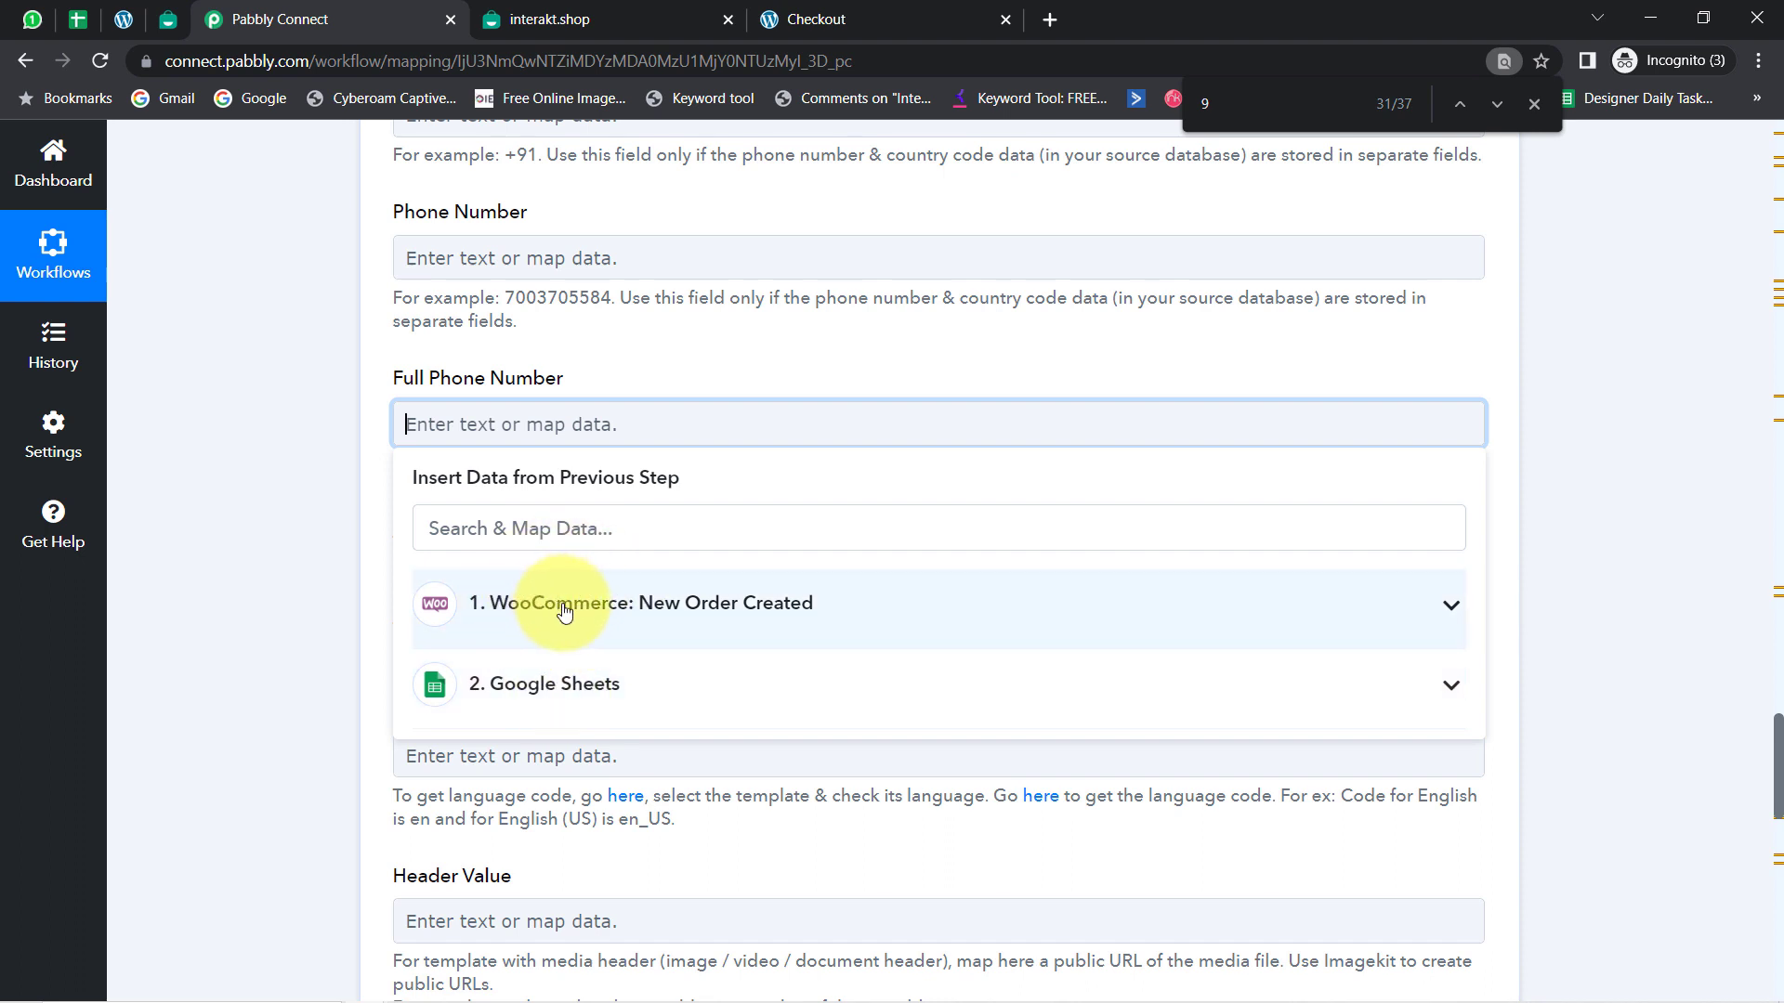
{"action": "left_click", "coordinate": [528, 574]}
{"action": "left_click", "coordinate": [513, 538]}
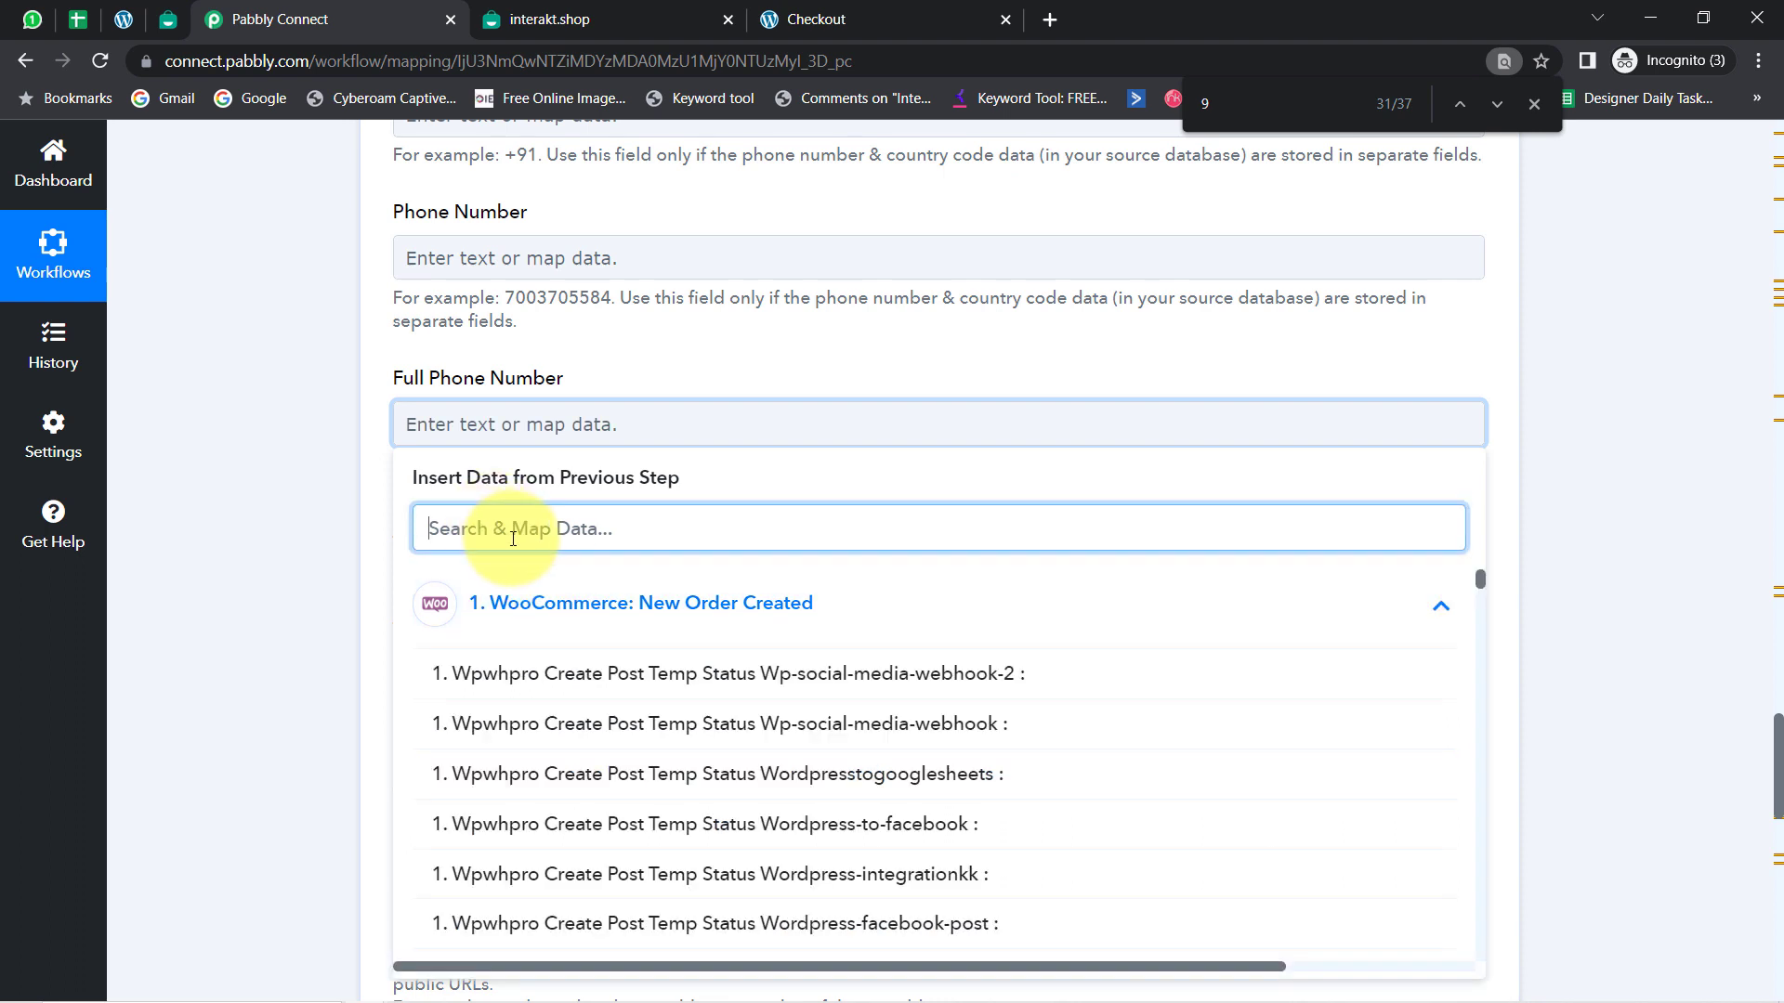
{"action": "type", "text": "9"}
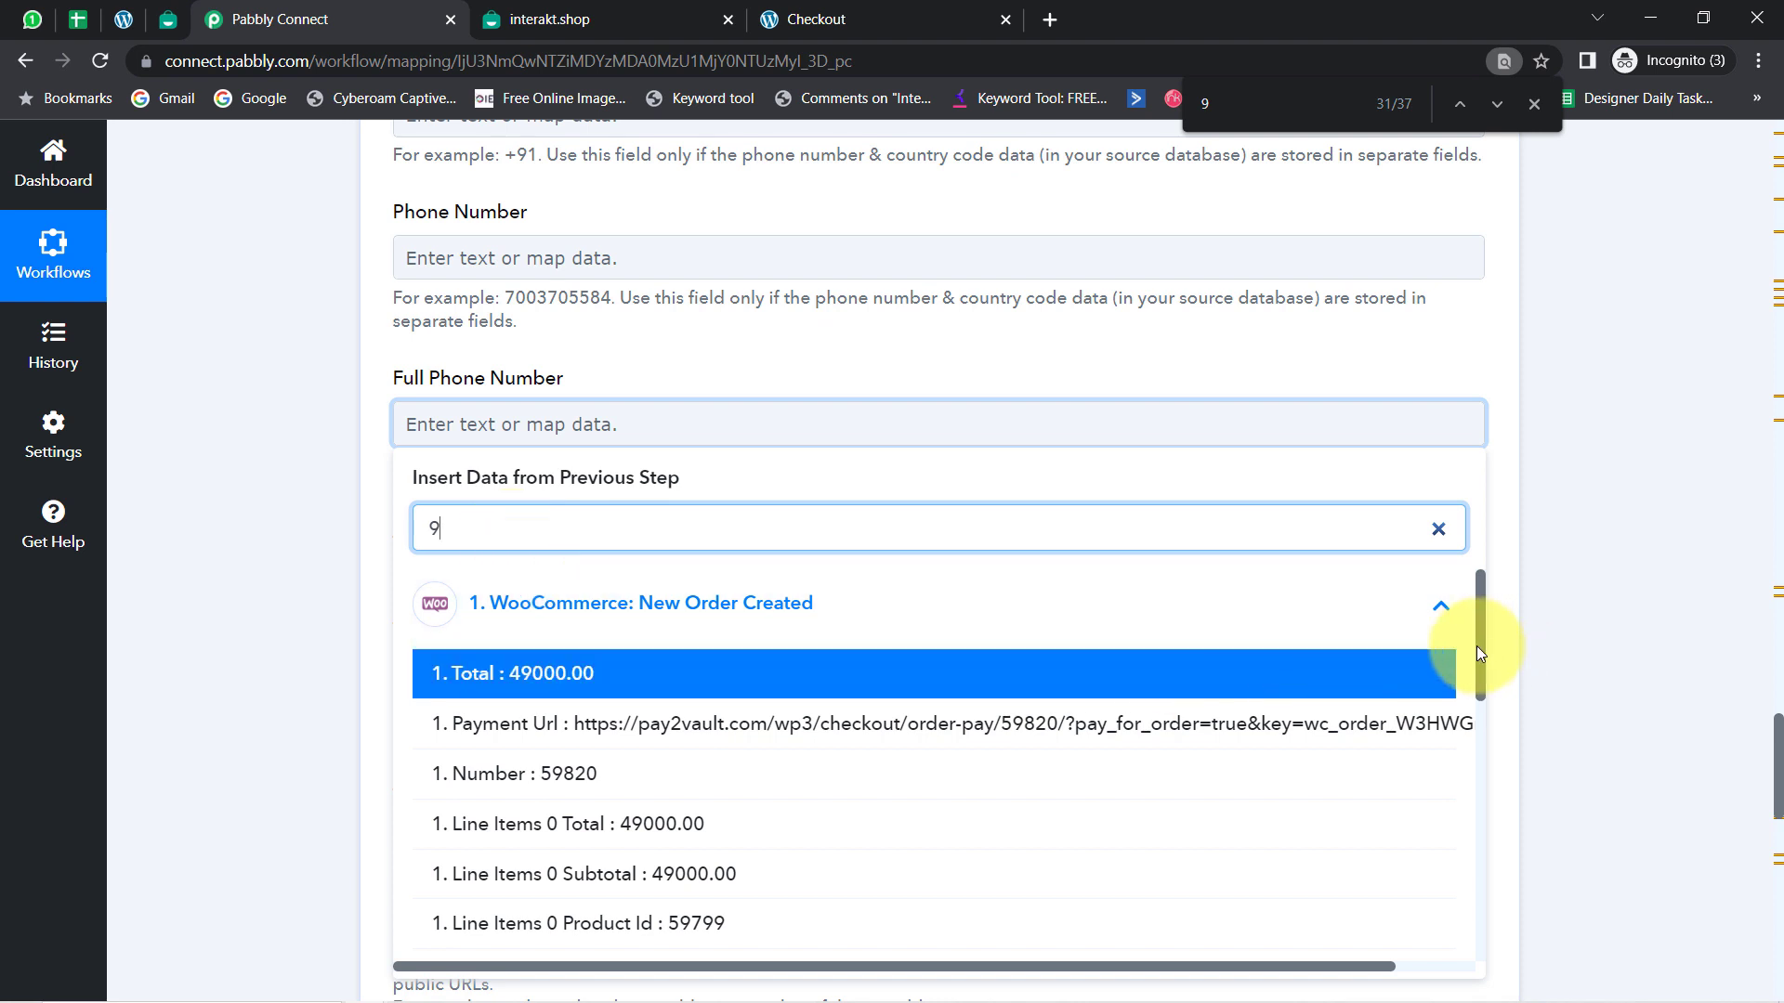
{"action": "left_click_drag", "start_coordinate": [1478, 646], "coordinate": [1478, 825]}
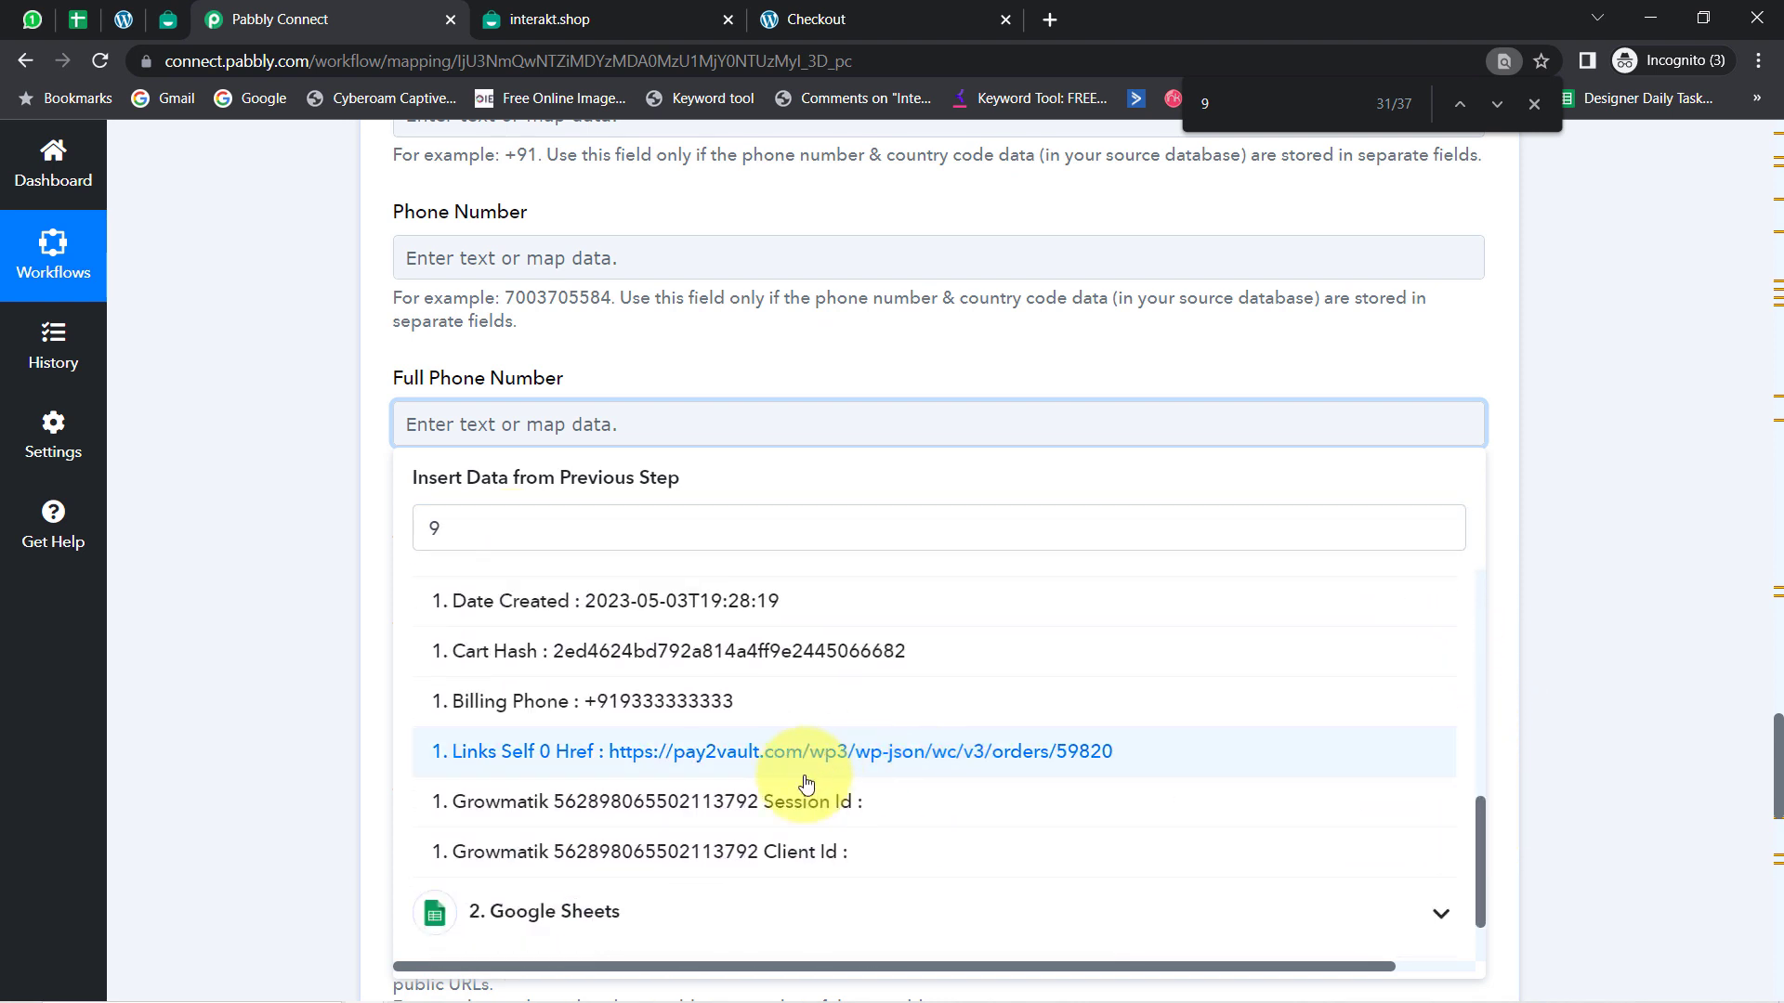
{"action": "left_click", "coordinate": [650, 709]}
{"action": "left_click", "coordinate": [318, 649]}
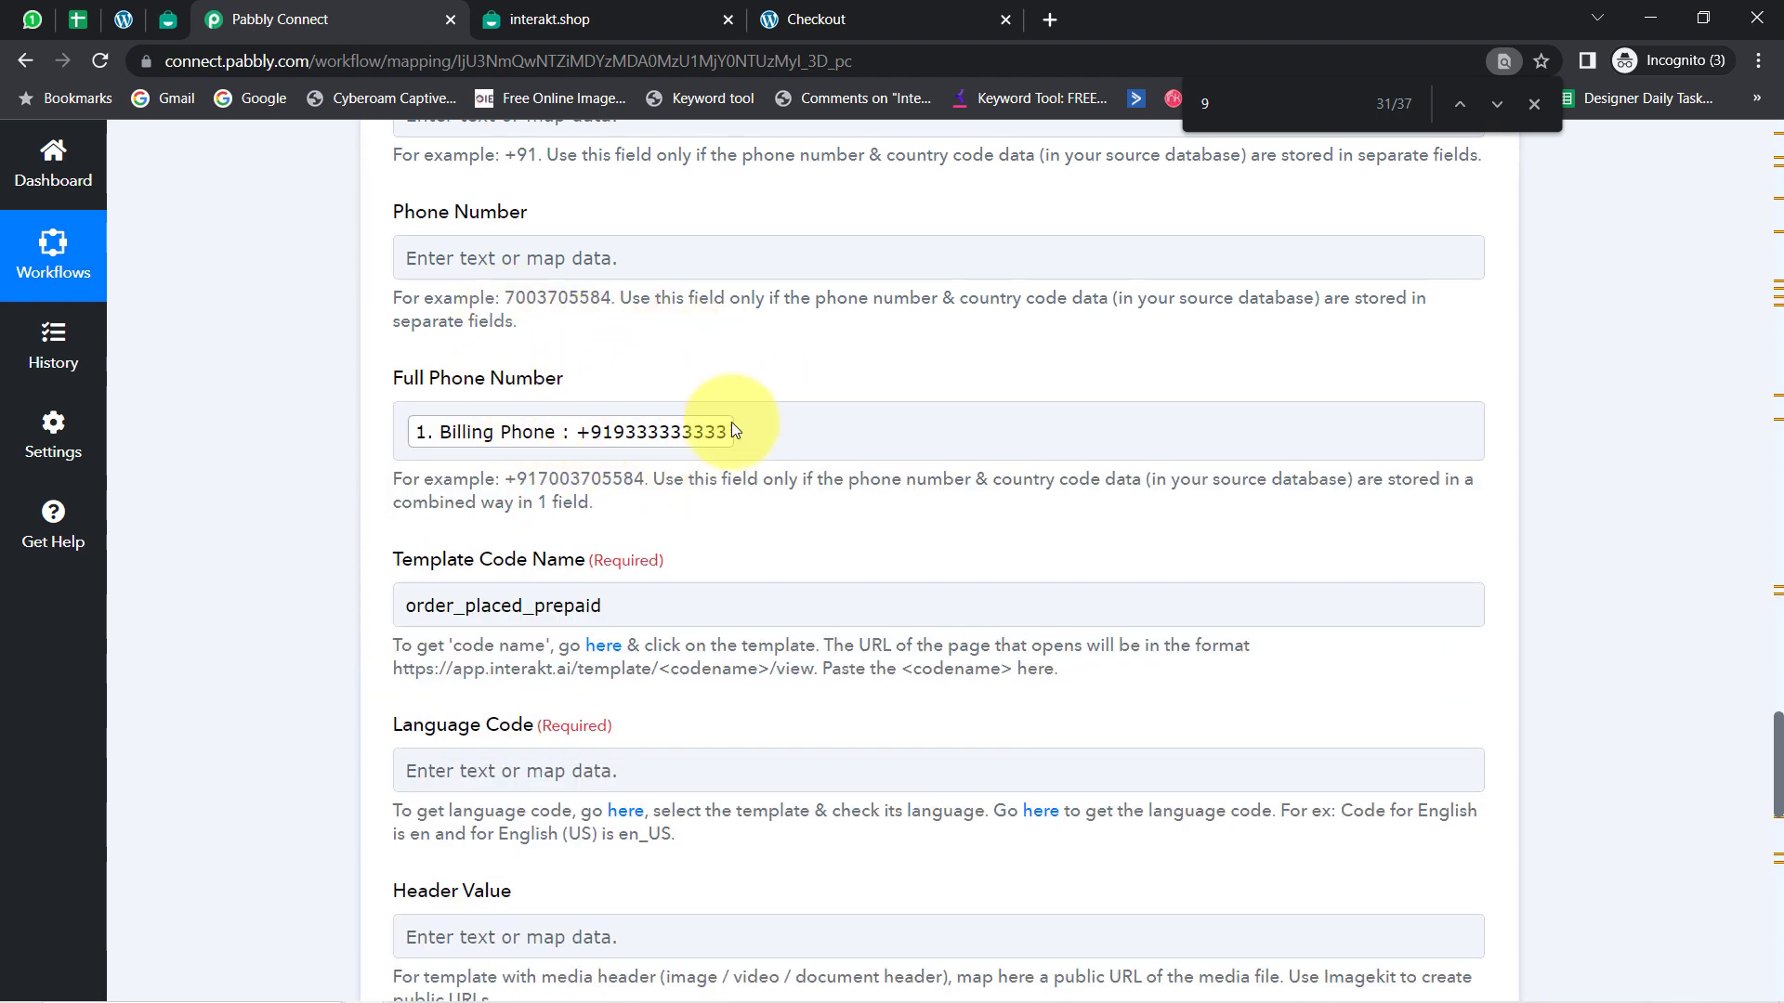
{"action": "left_click", "coordinate": [723, 453]}
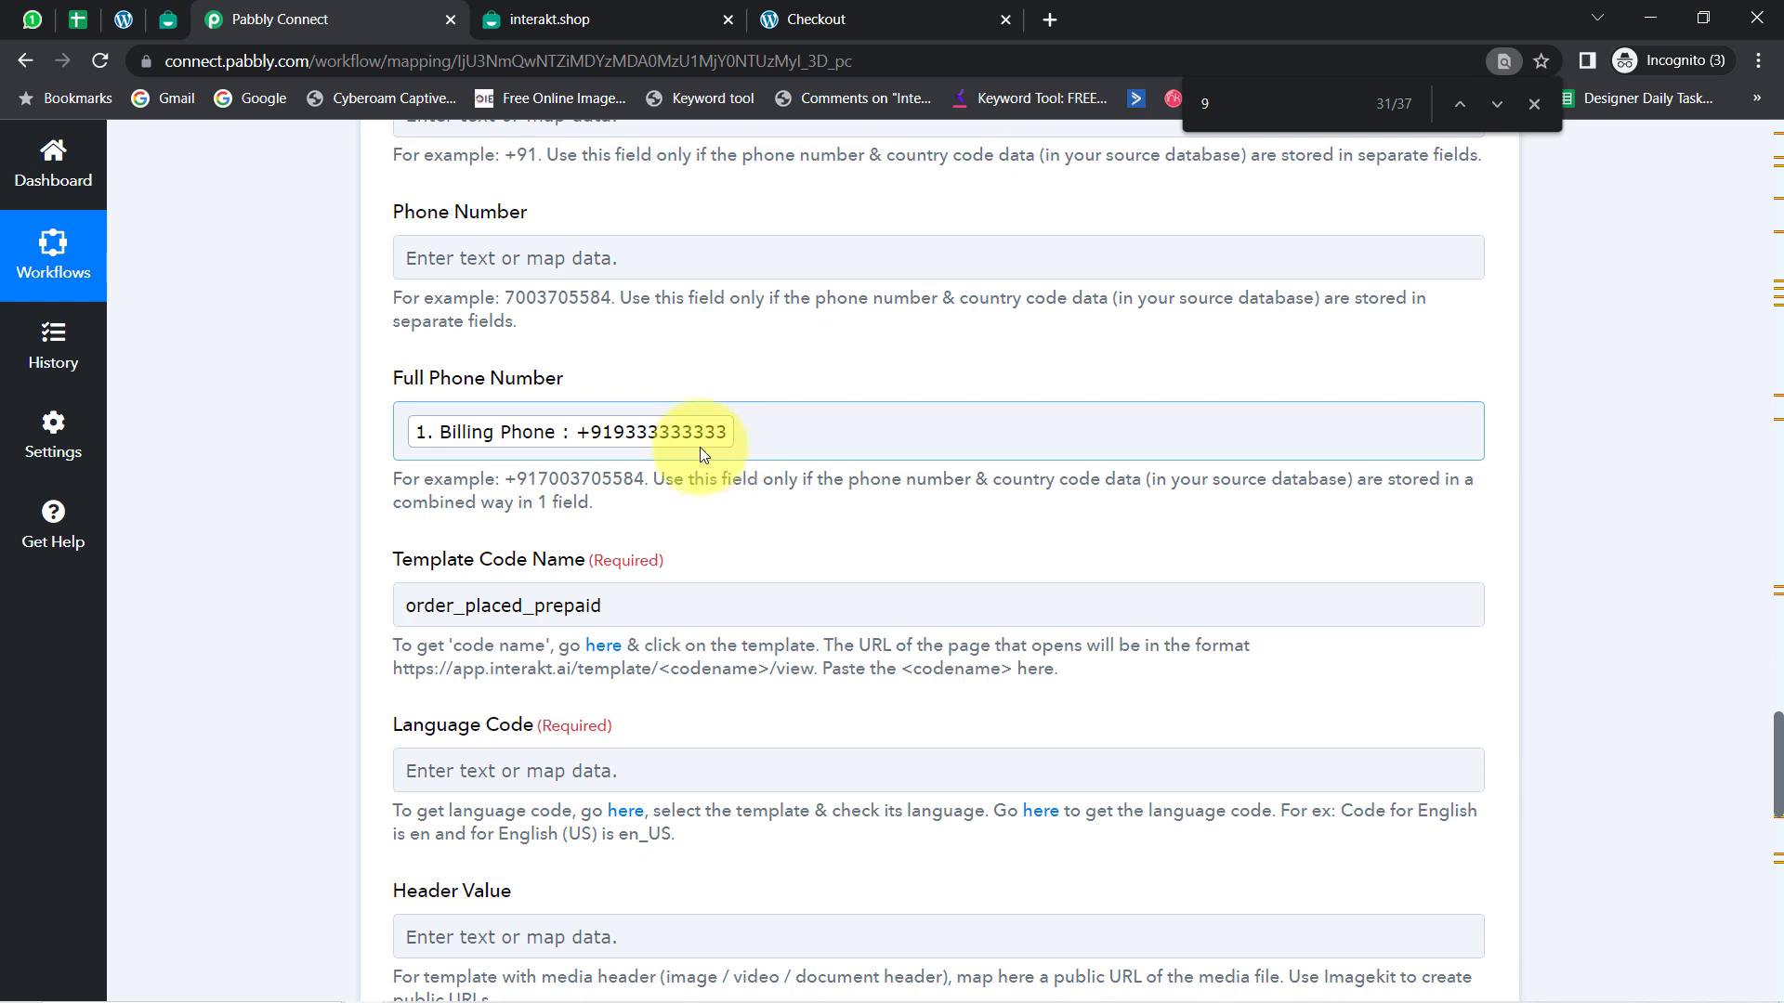
{"action": "left_click", "coordinate": [655, 507]}
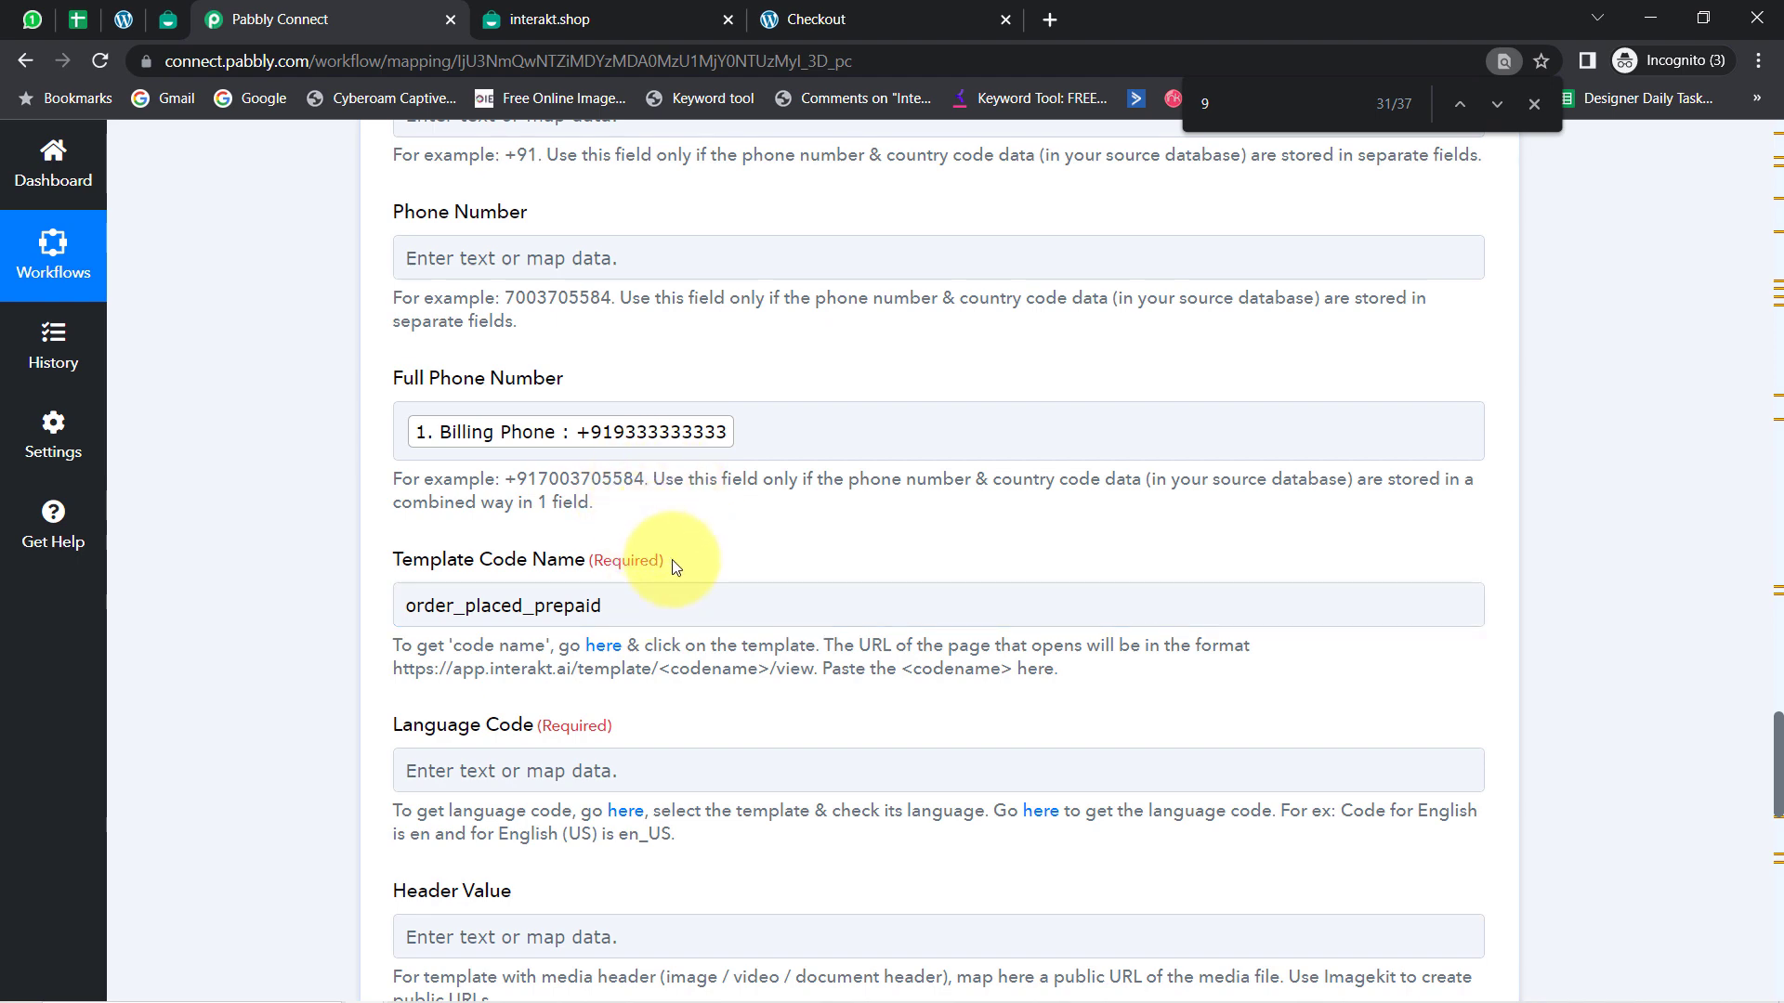
Check the template's language in Interakt and set the Language Code to en in Pabbly Connect
{"action": "scroll", "coordinate": [819, 659], "scroll_direction": "down", "scroll_amount": 3}
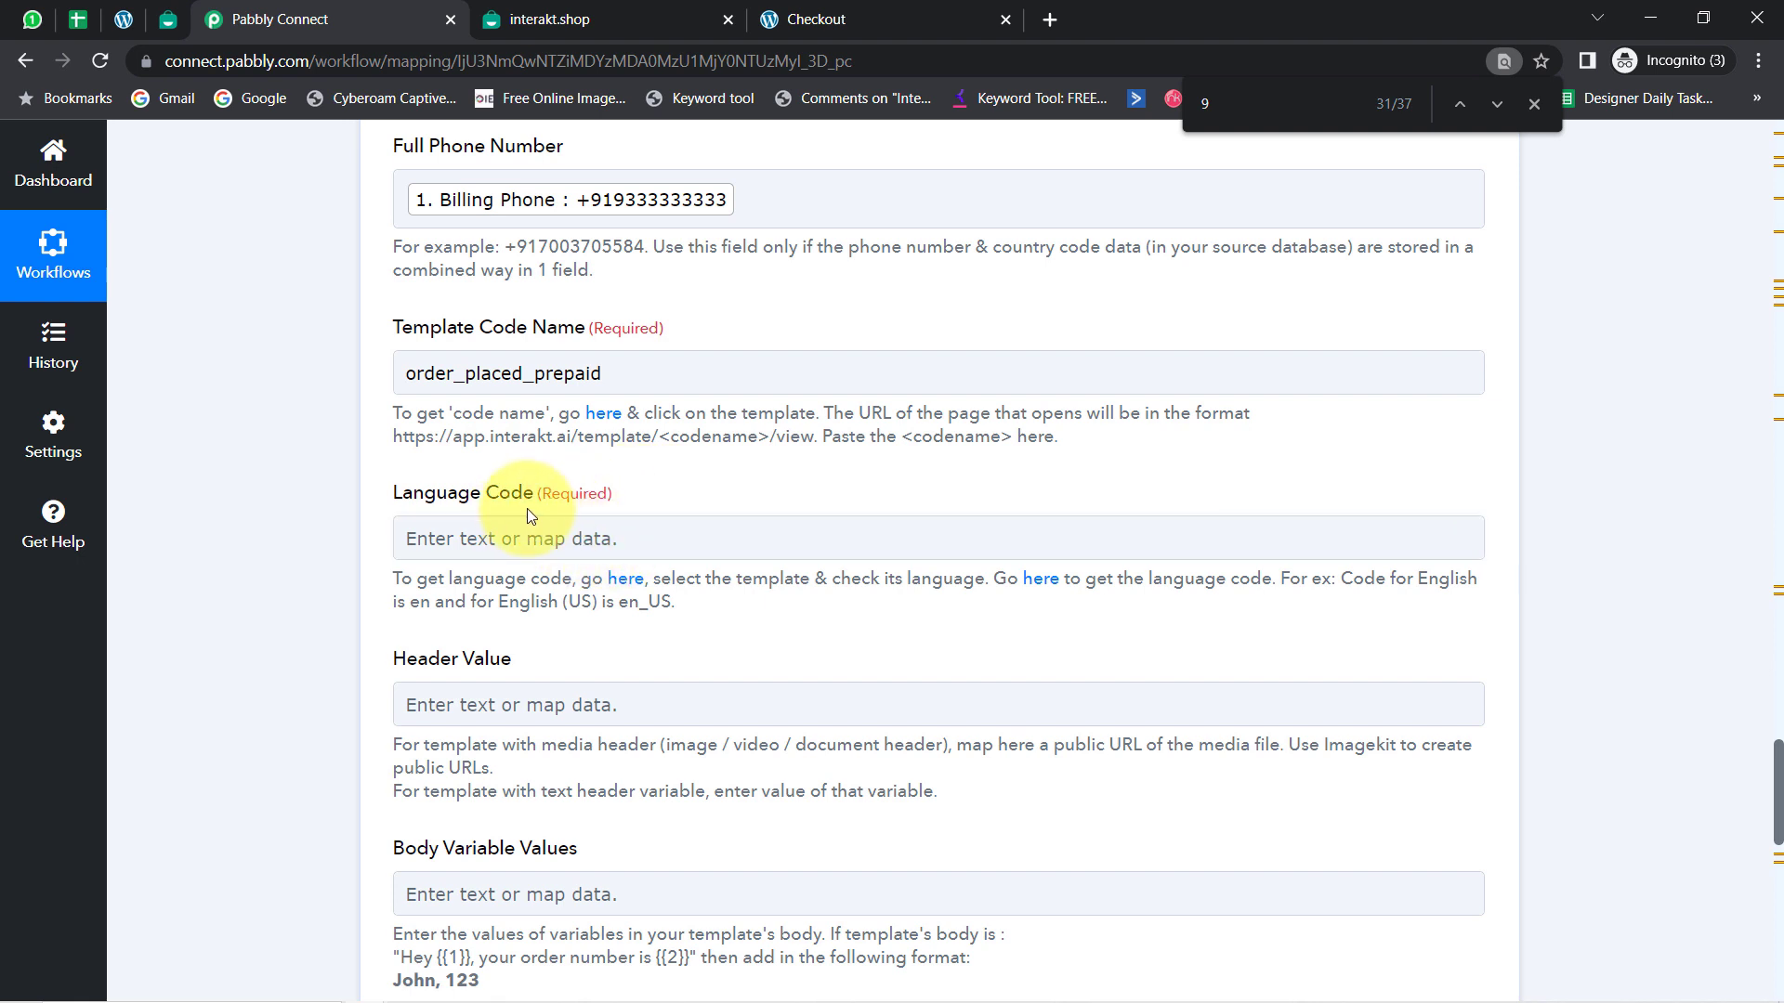
{"action": "scroll", "coordinate": [604, 567], "scroll_direction": "down", "scroll_amount": 1}
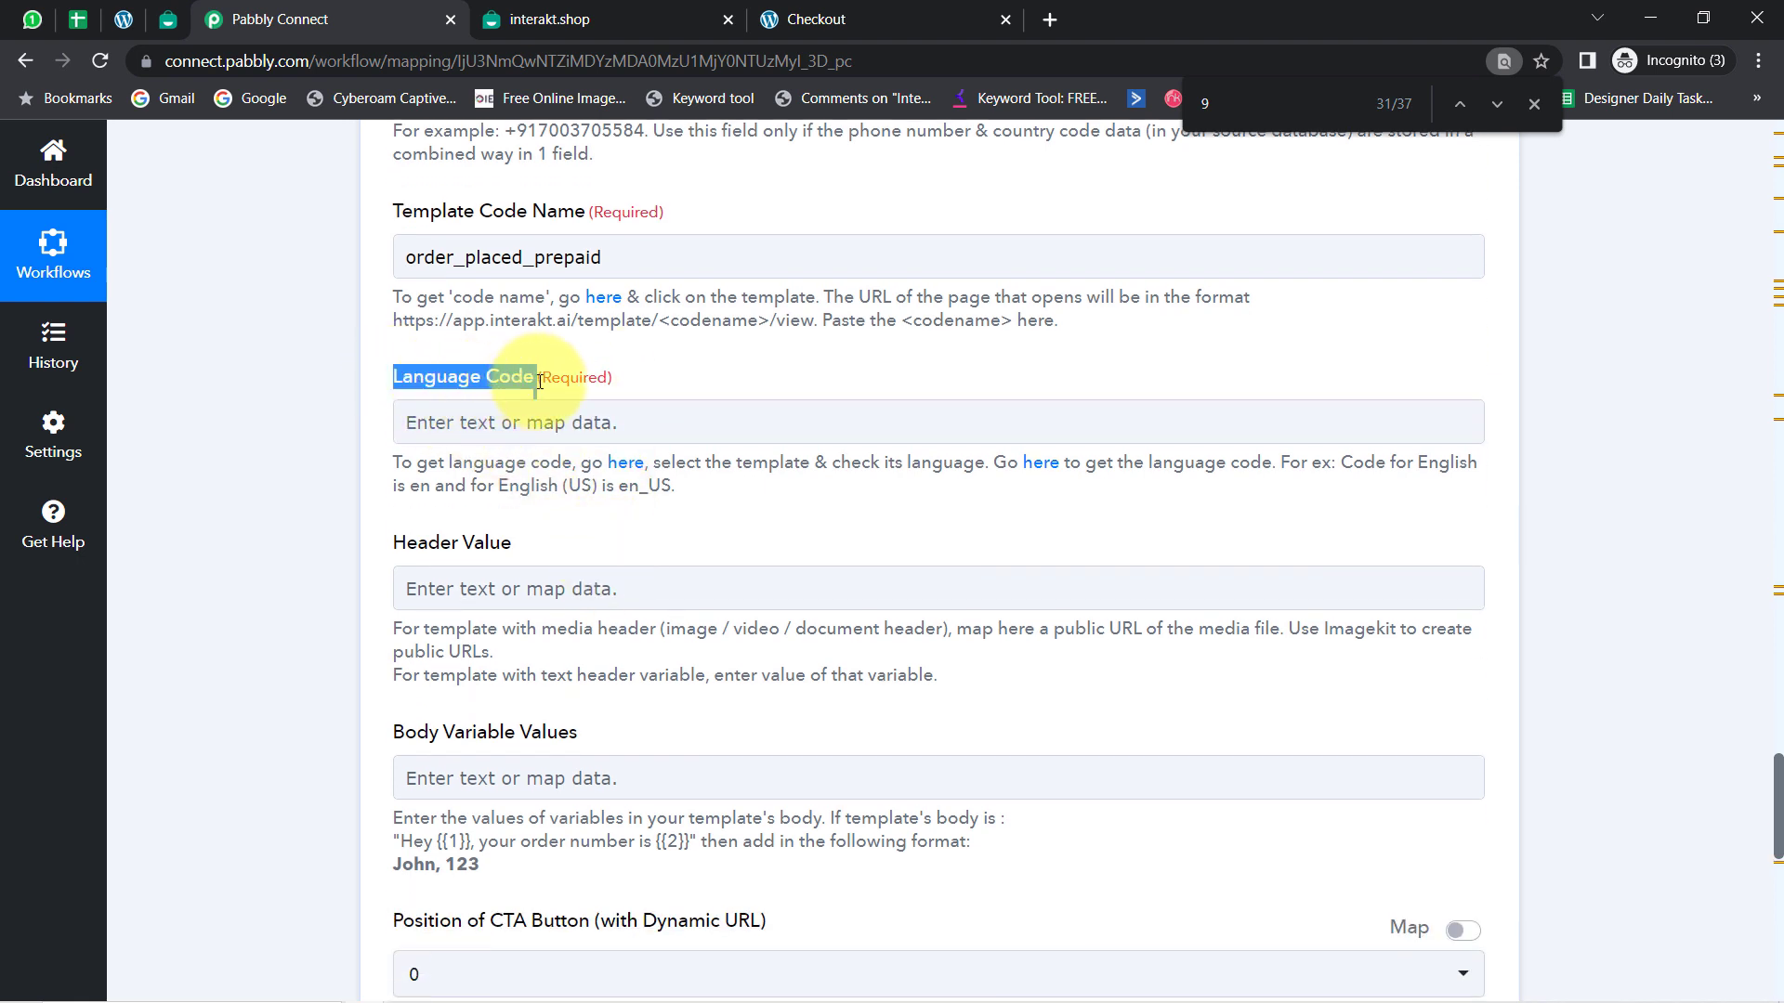
{"action": "double_click", "coordinate": [1441, 467]}
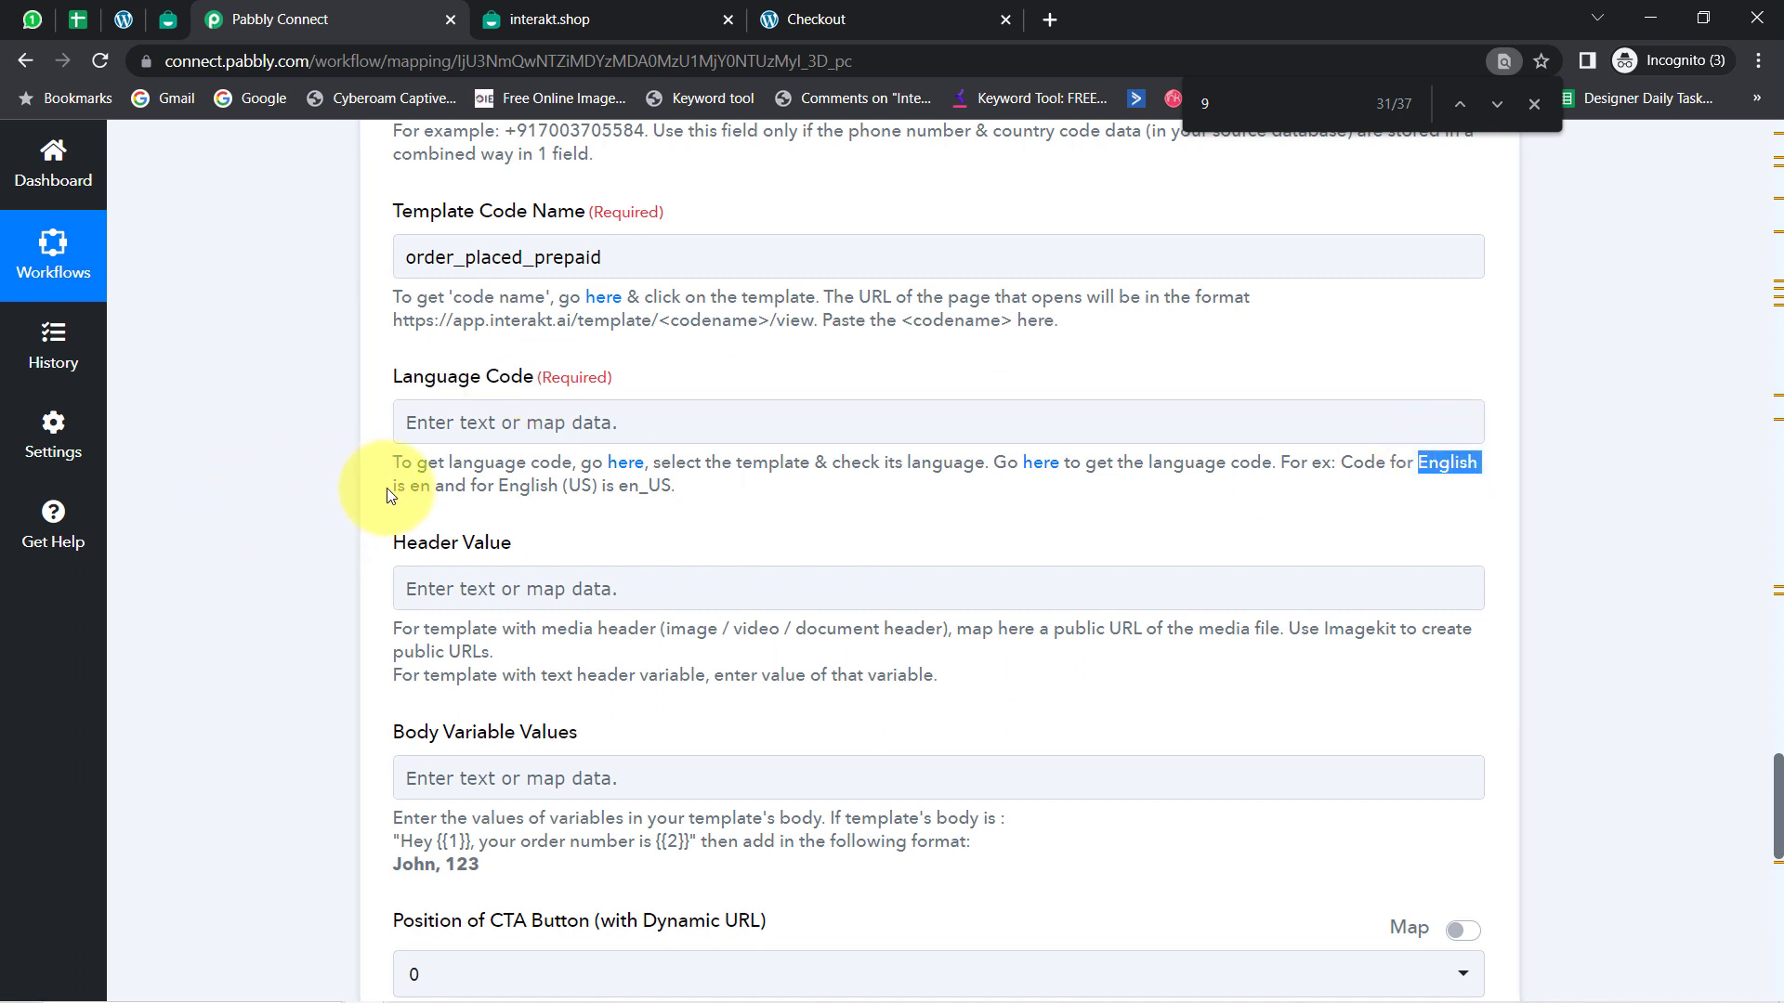
{"action": "left_click_drag", "start_coordinate": [509, 486], "coordinate": [587, 488]}
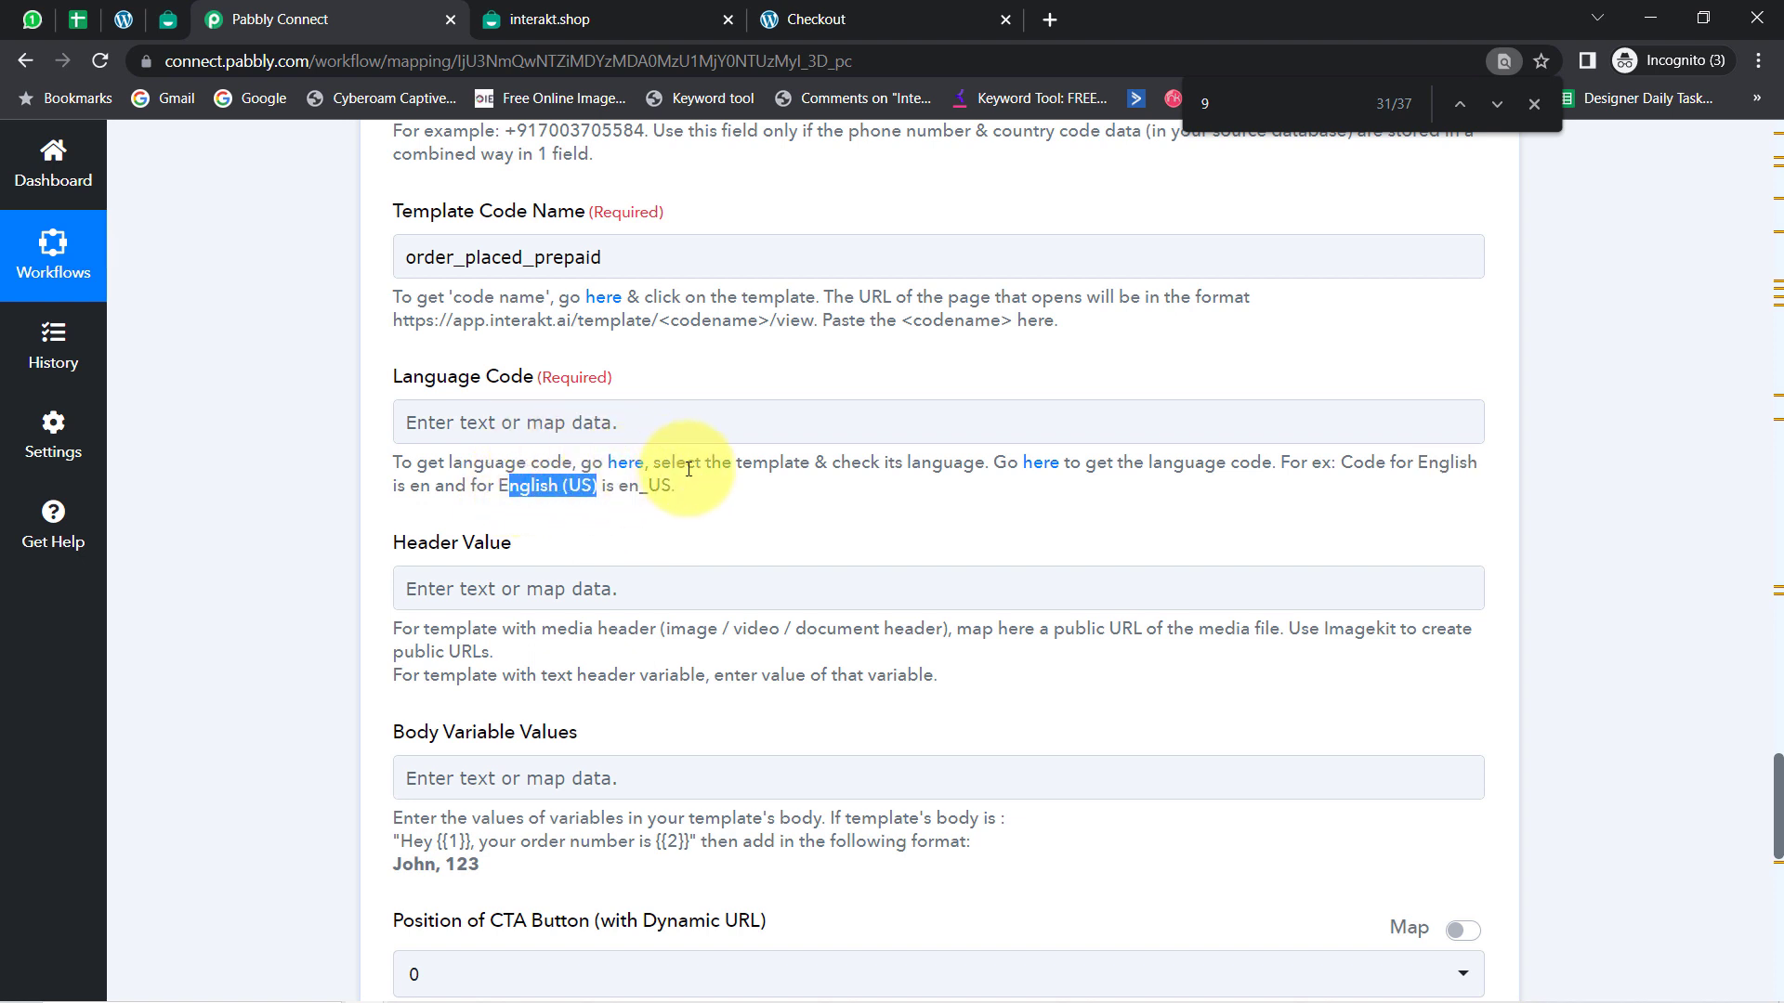
{"action": "left_click", "coordinate": [475, 427]}
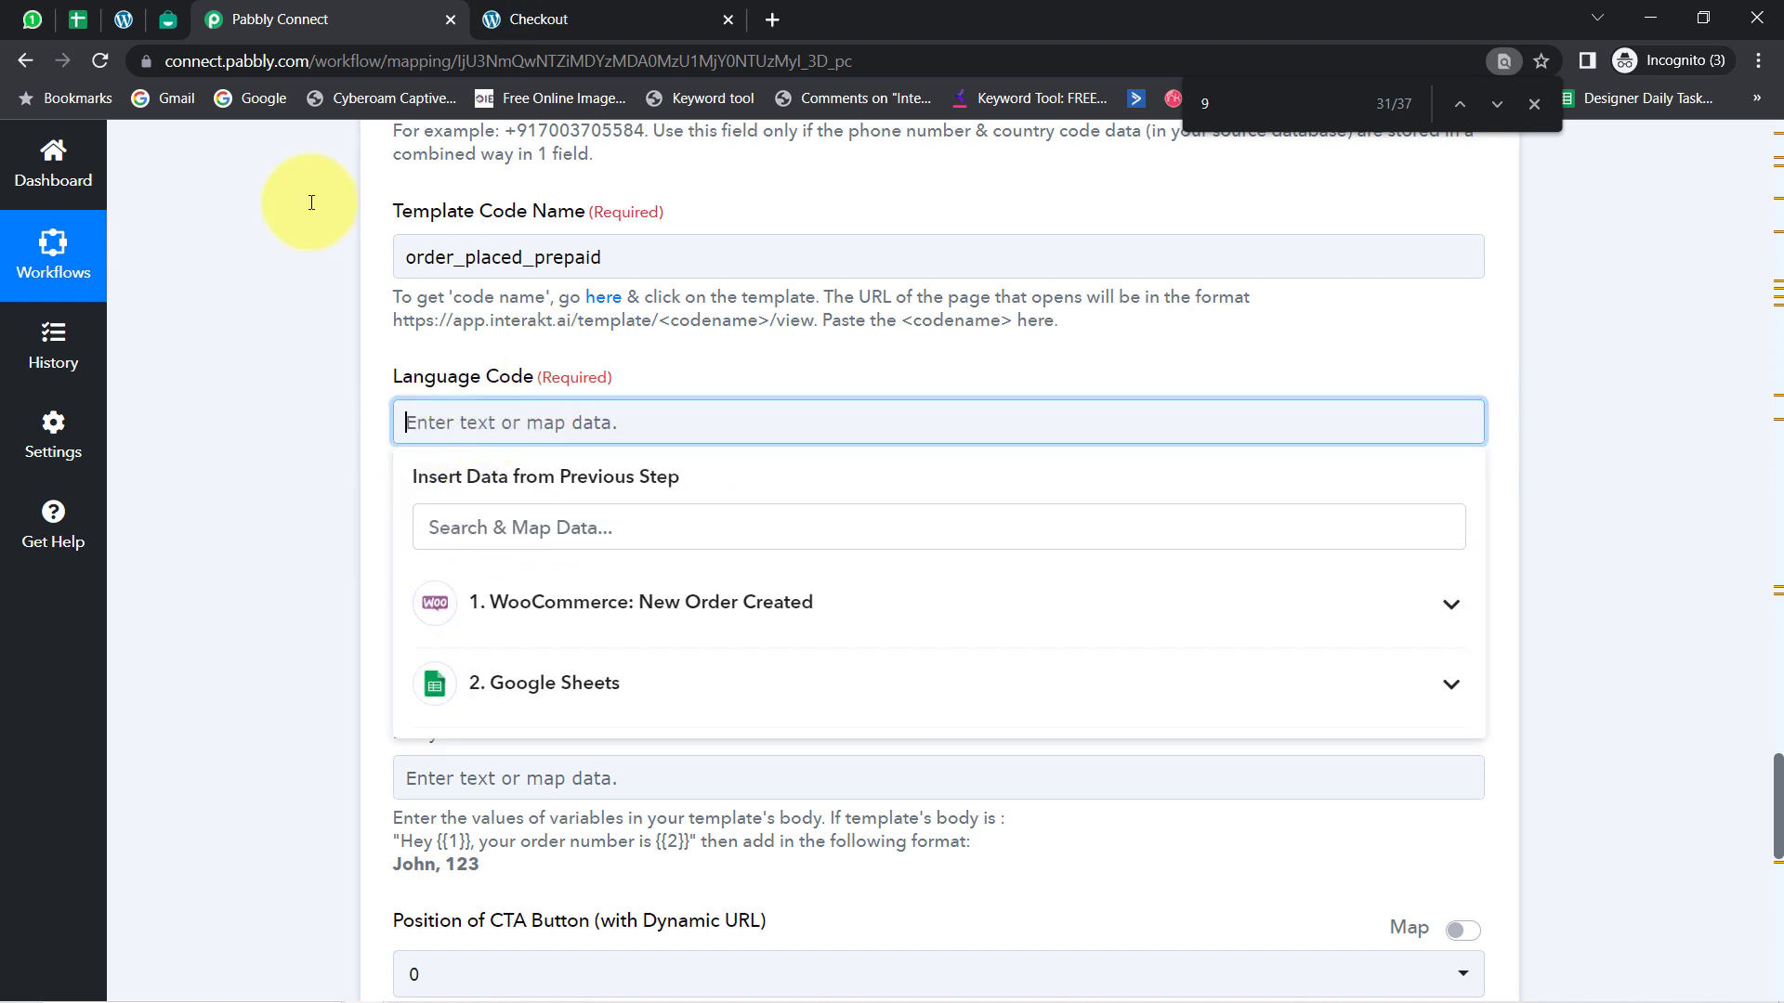
{"action": "left_click", "coordinate": [168, 20]}
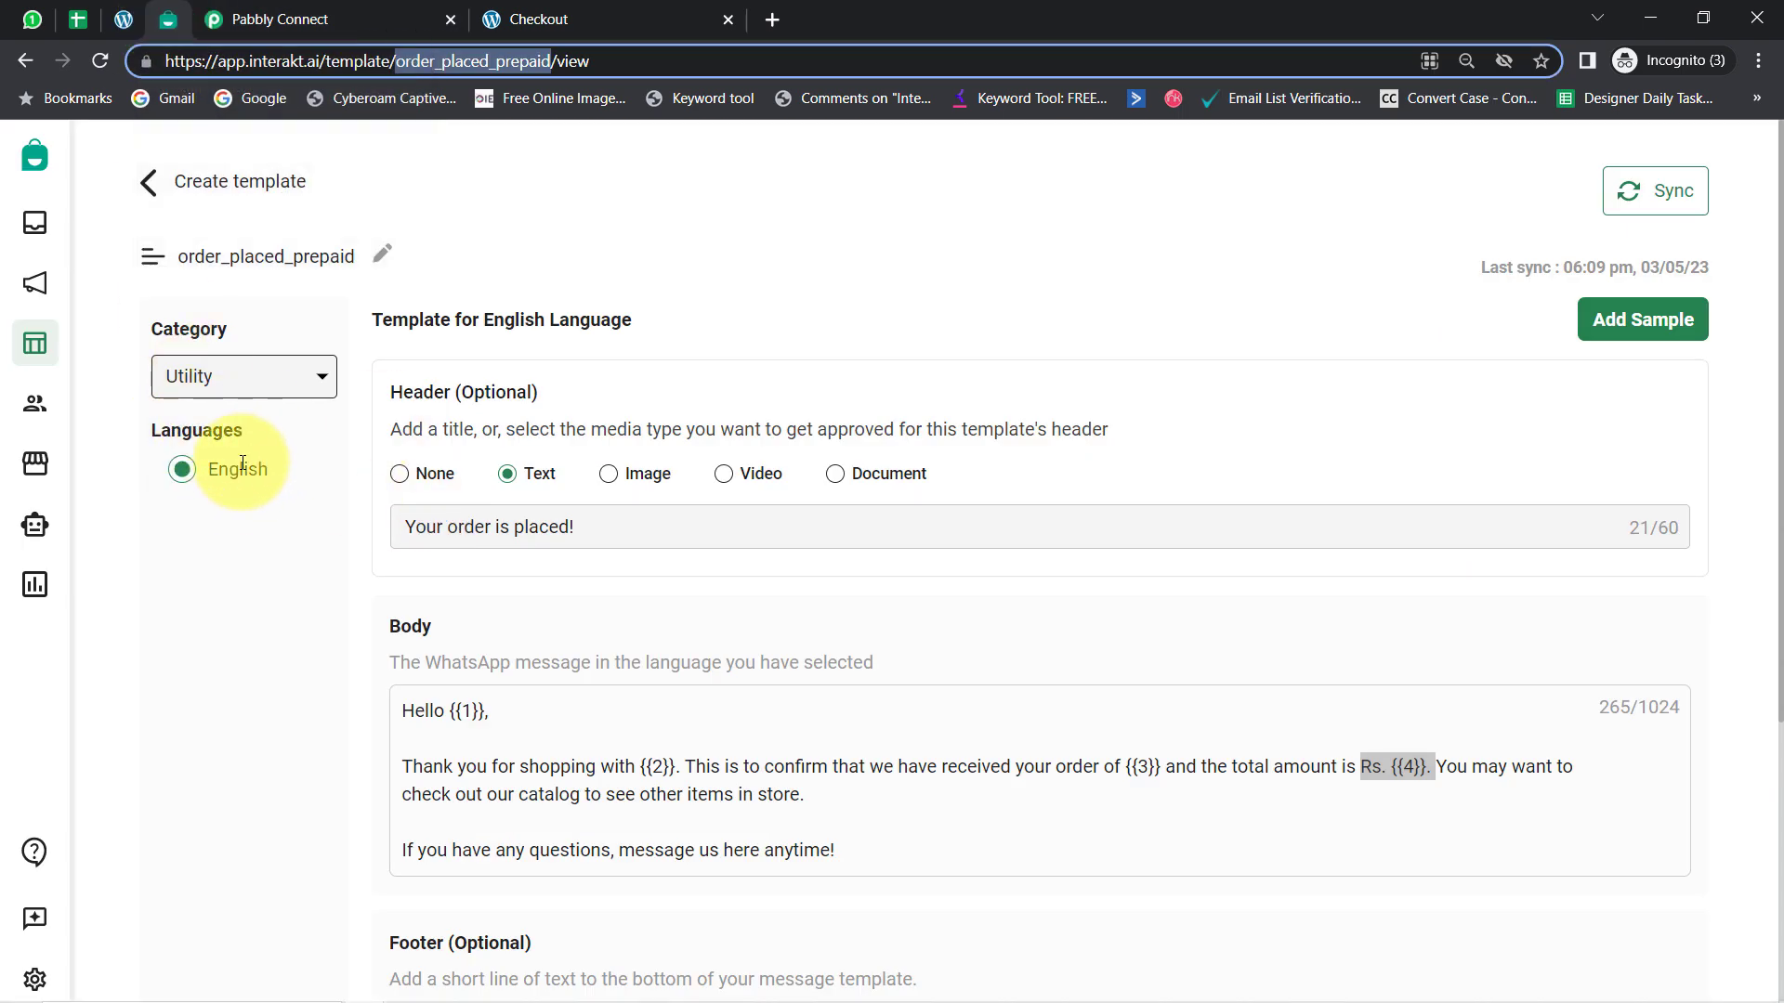
{"action": "left_click", "coordinate": [307, 21]}
{"action": "type", "text": "en"}
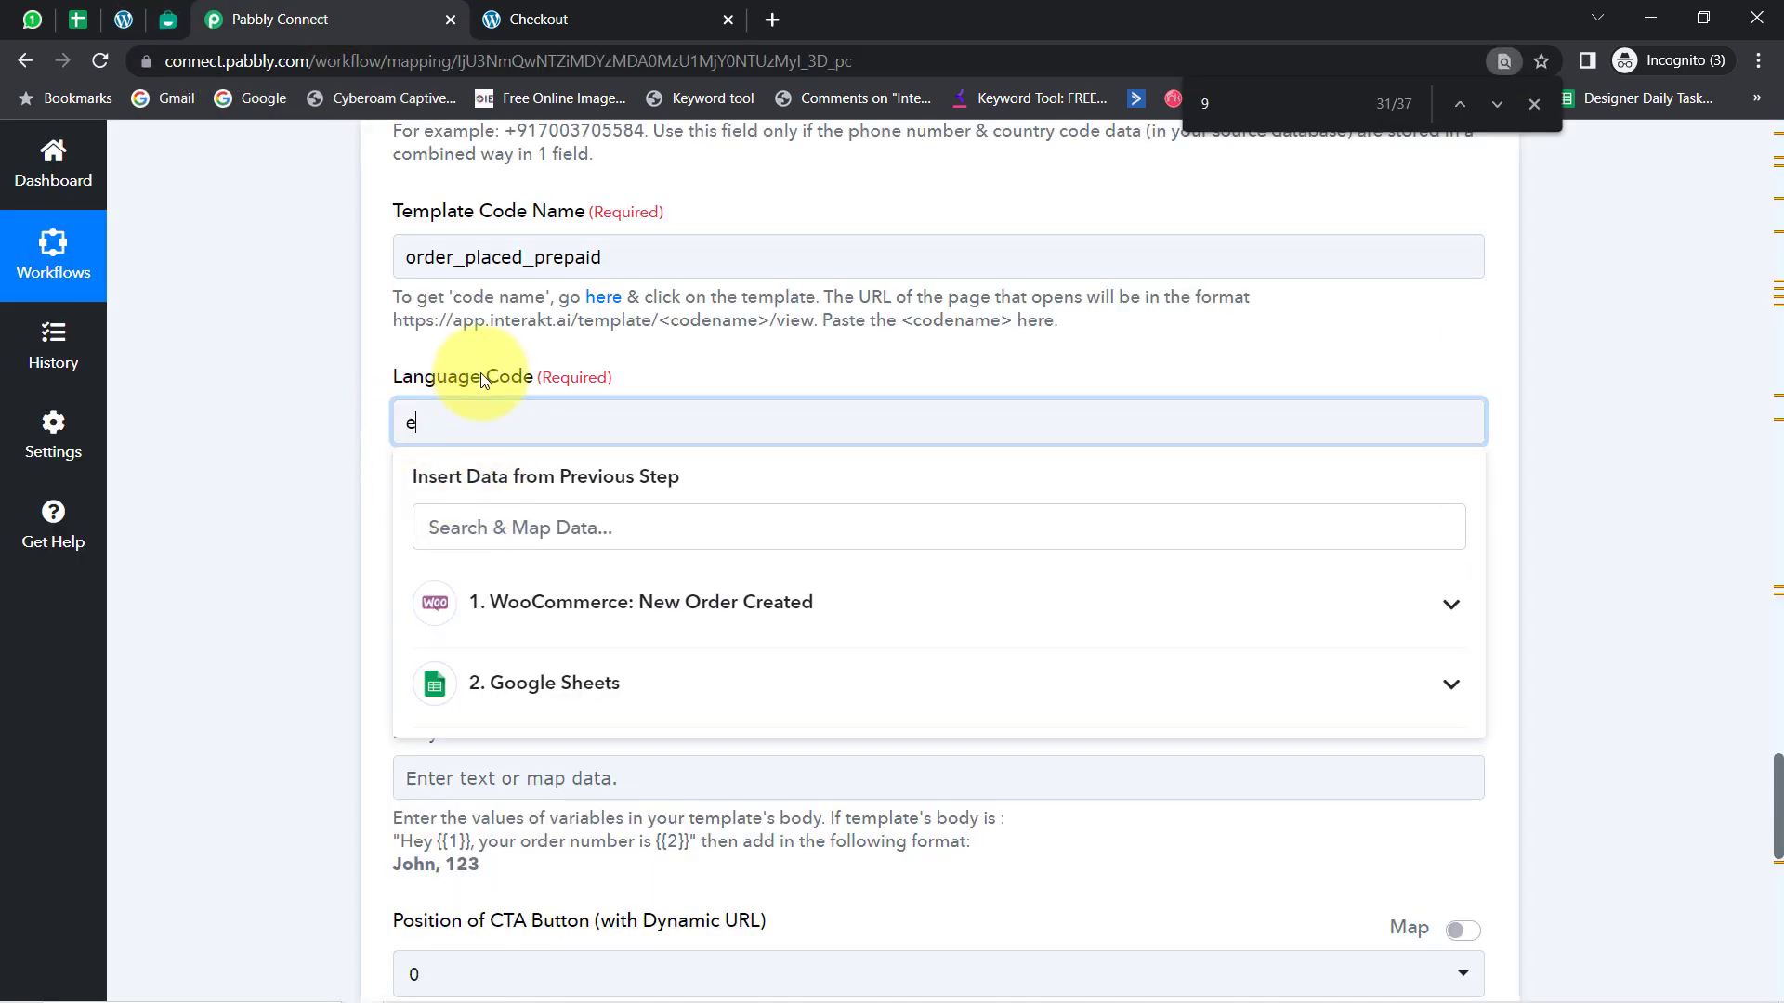
{"action": "left_click", "coordinate": [299, 574]}
Switch to the Interakt template and copy its header text "Your order is placed!"
{"action": "scroll", "coordinate": [400, 572], "scroll_direction": "down", "scroll_amount": 1}
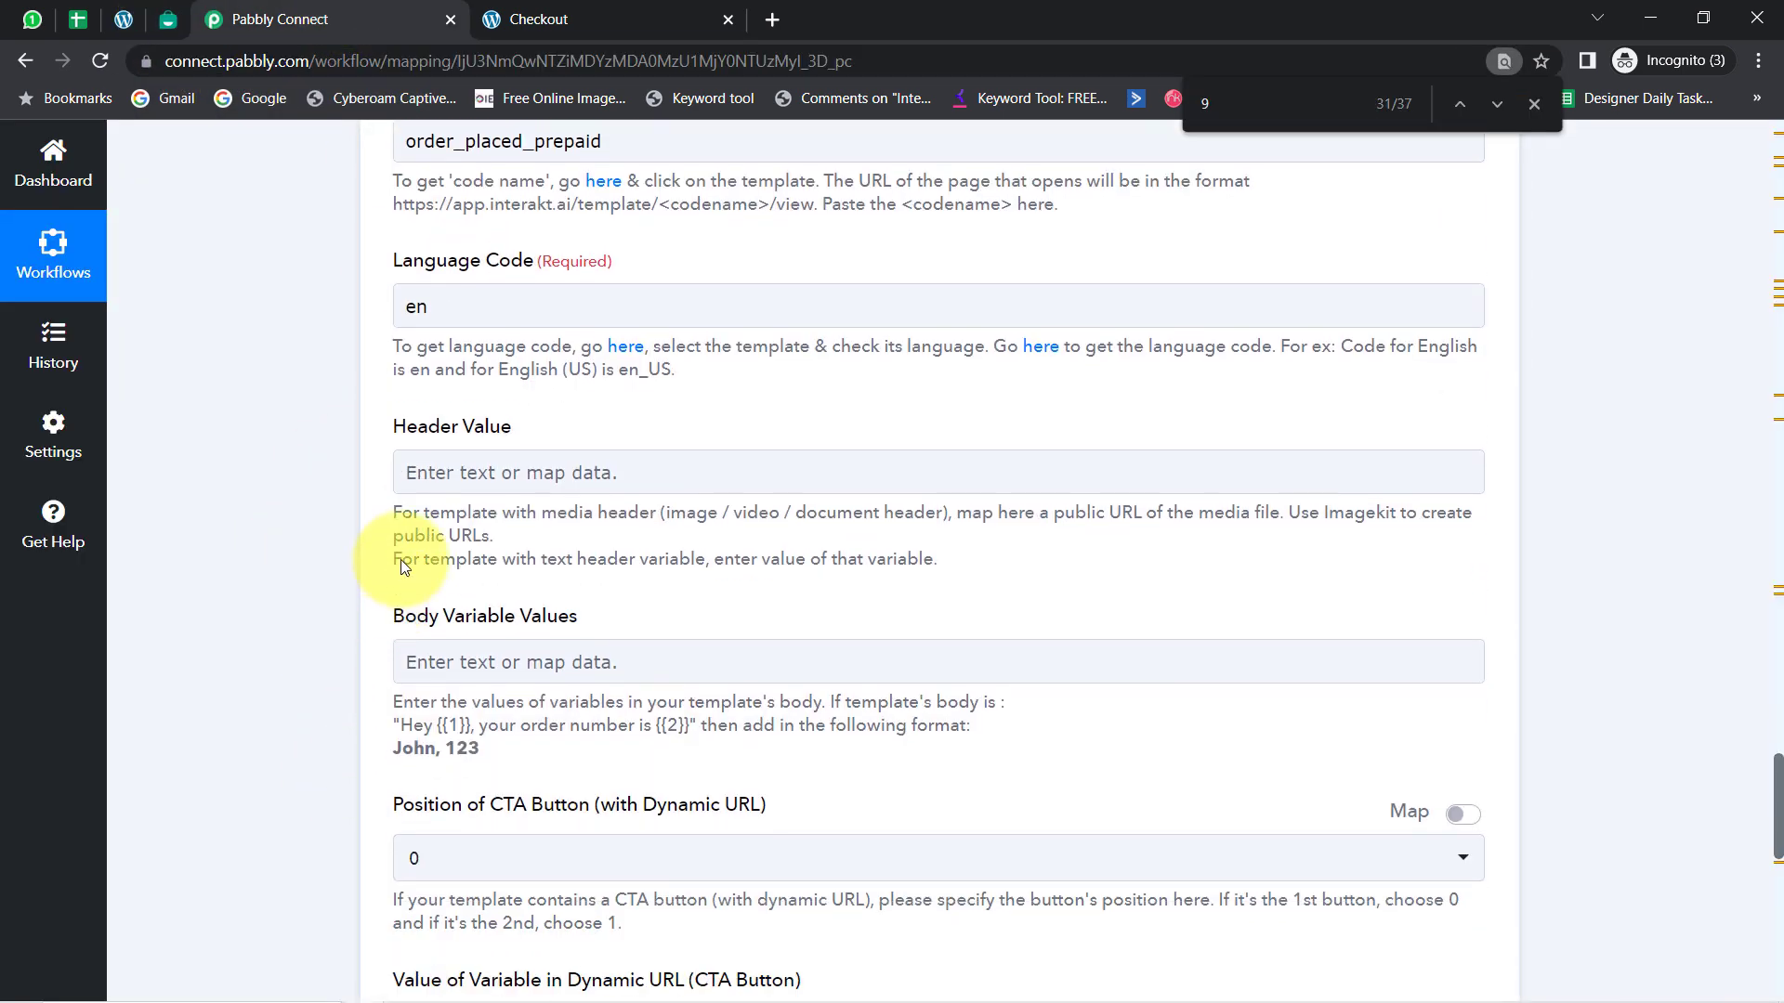
{"action": "left_click_drag", "start_coordinate": [405, 437], "coordinate": [532, 438]}
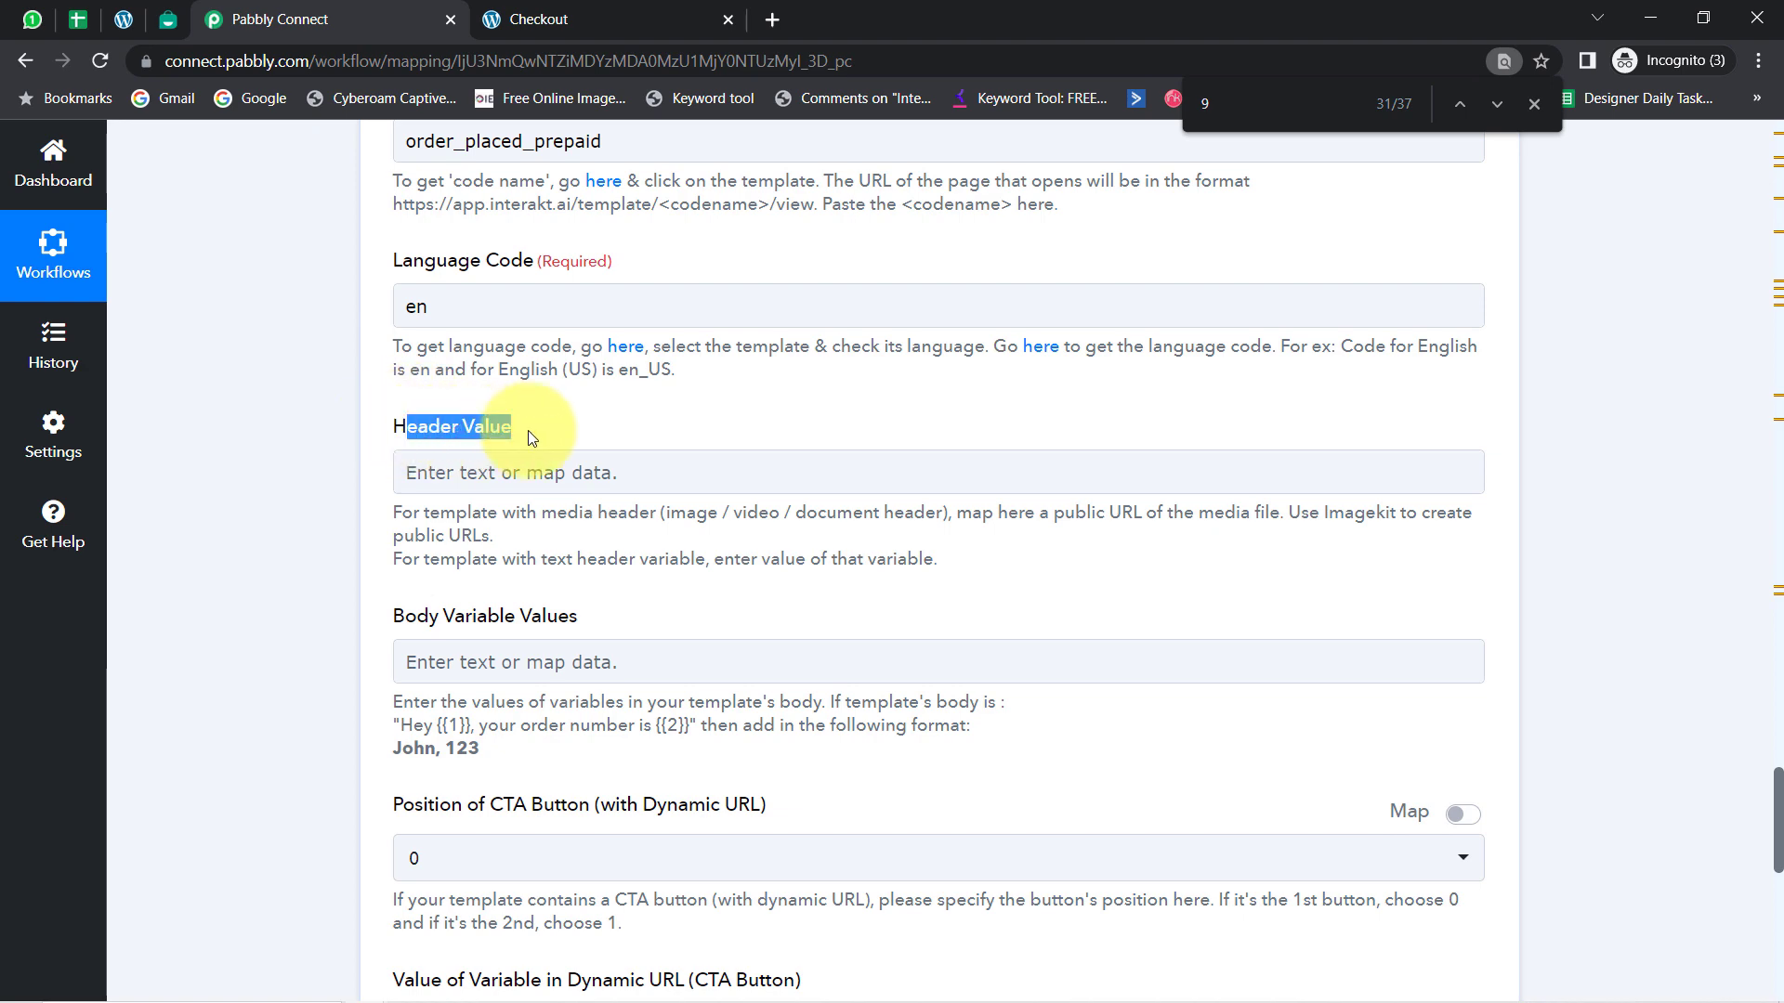
{"action": "left_click_drag", "start_coordinate": [405, 619], "coordinate": [531, 621]}
{"action": "scroll", "coordinate": [532, 627], "scroll_direction": "down", "scroll_amount": 2}
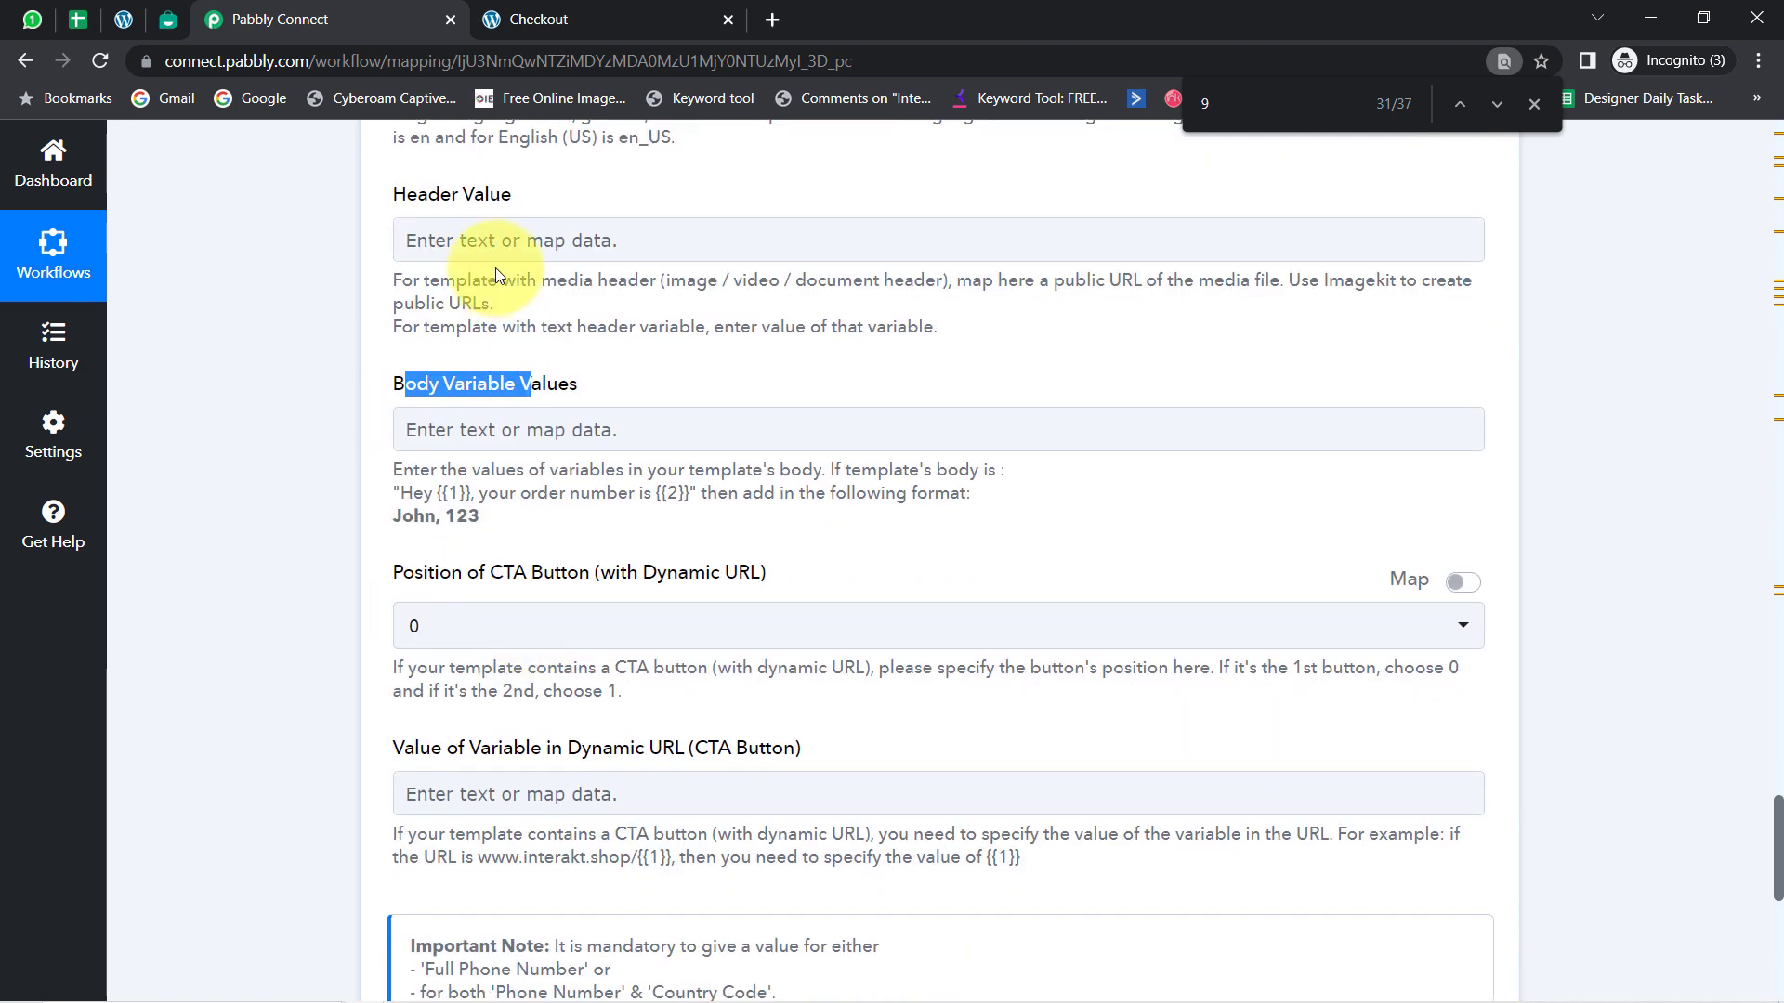
{"action": "left_click_drag", "start_coordinate": [473, 194], "coordinate": [417, 194]}
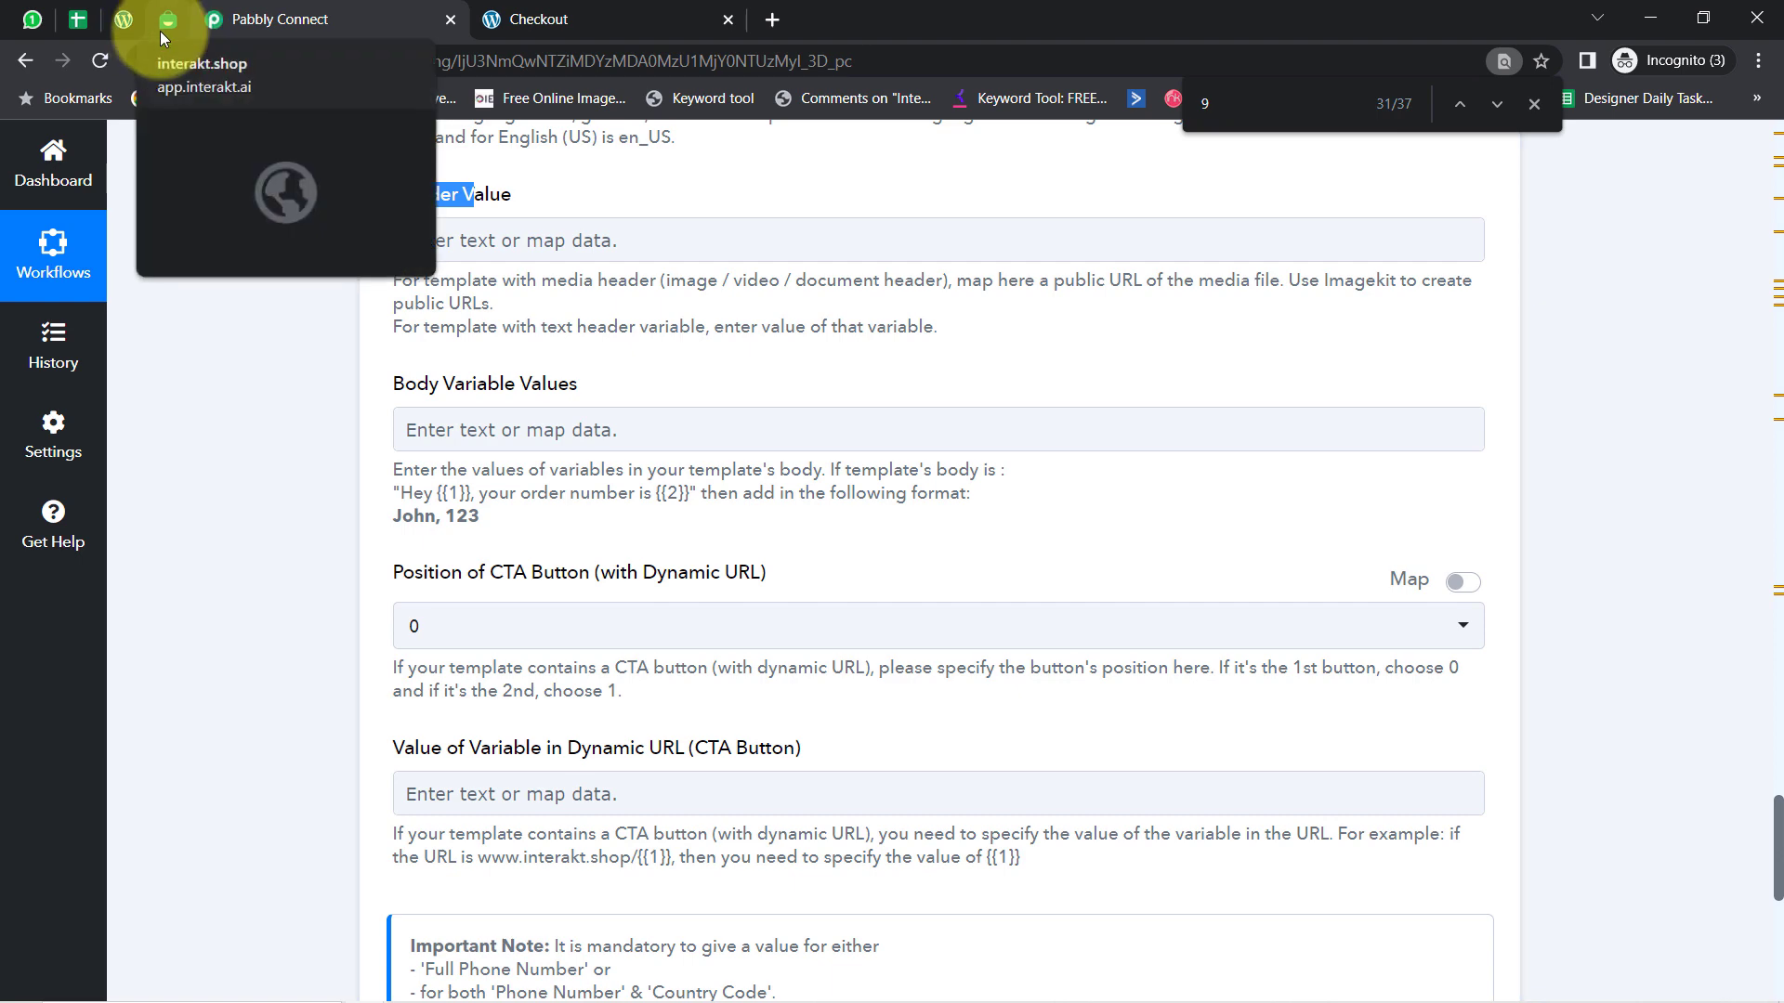
{"action": "left_click", "coordinate": [159, 31]}
{"action": "triple_click", "coordinate": [443, 526]}
{"action": "key", "text": "ctrl+c"}
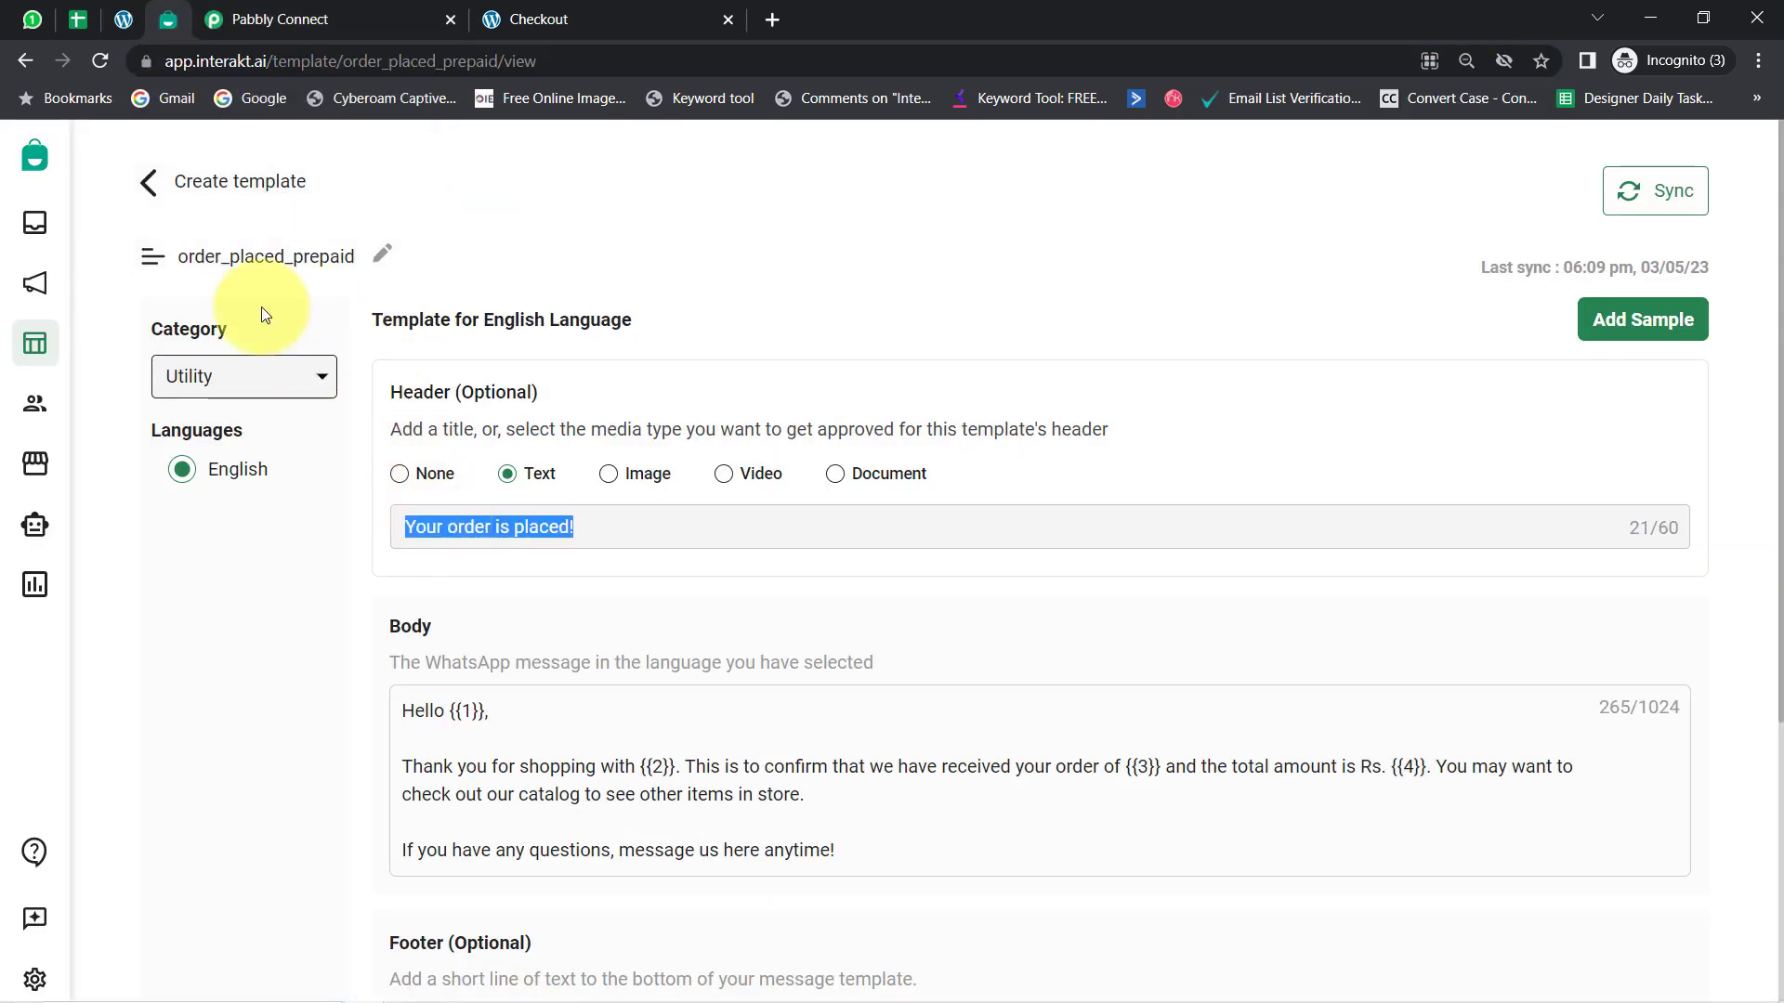
Return to Pabbly Connect and paste "Your order is placed!" as the Header Value
{"action": "left_click", "coordinate": [279, 19]}
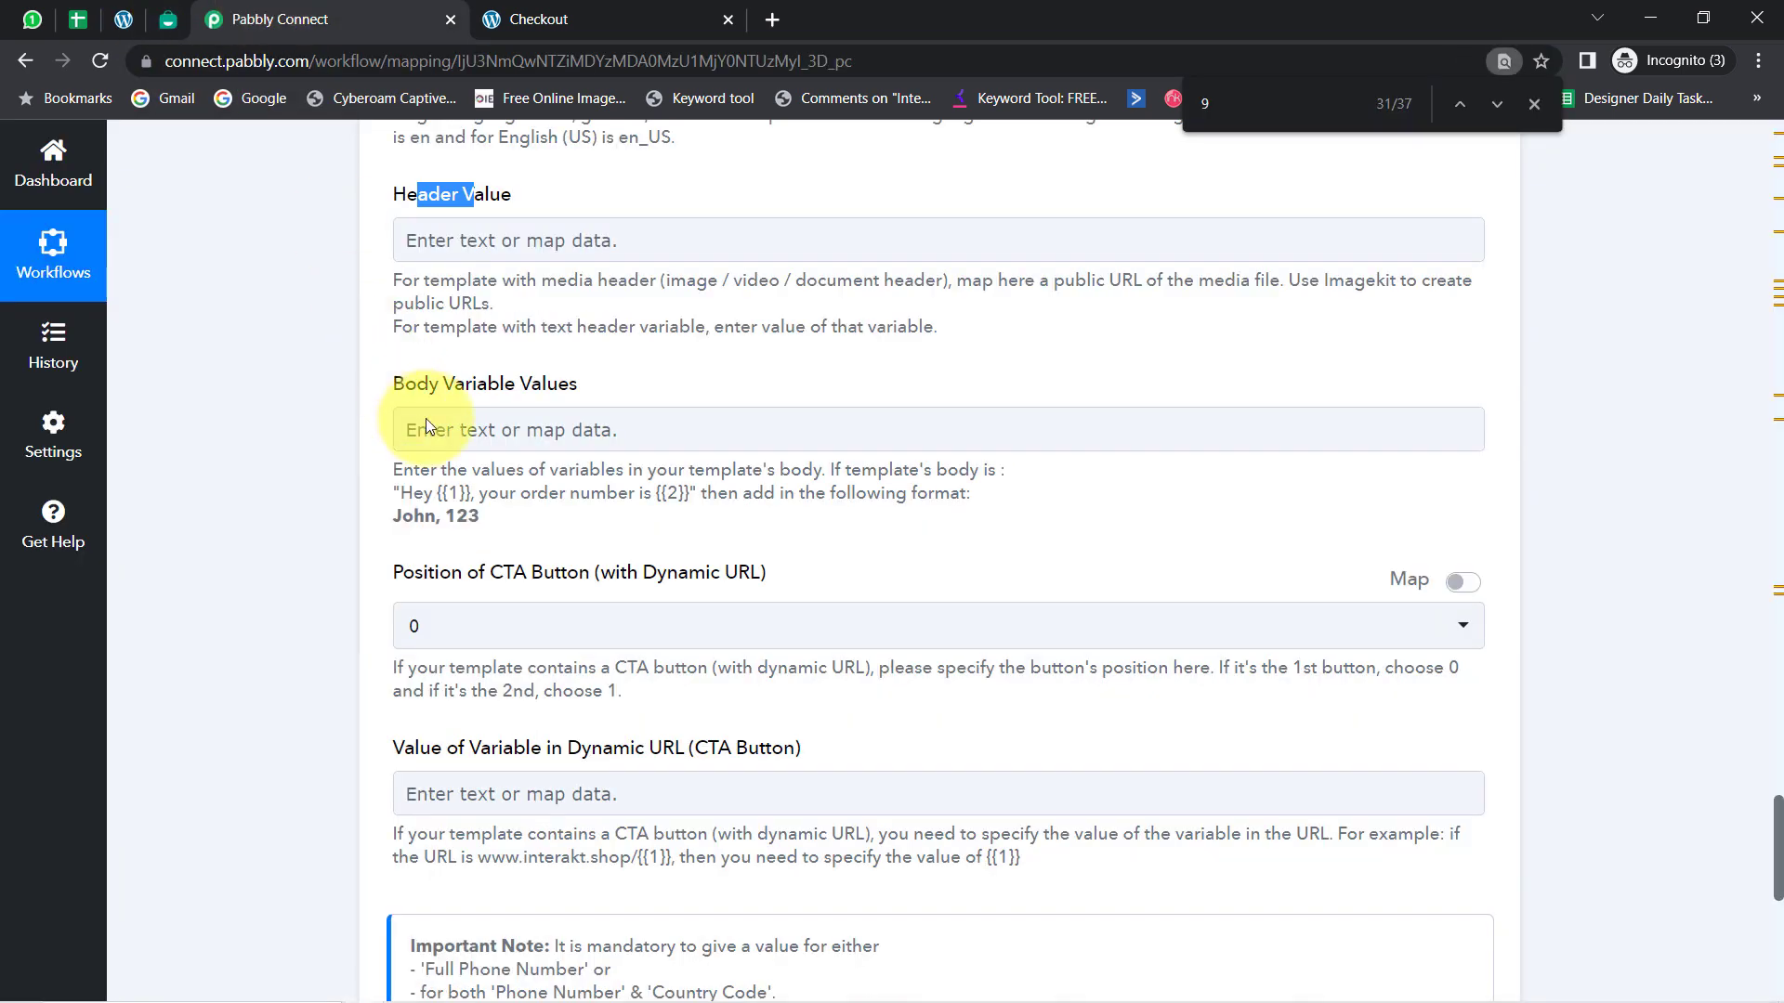
{"action": "left_click", "coordinate": [433, 249]}
{"action": "key", "text": "ctrl+v"}
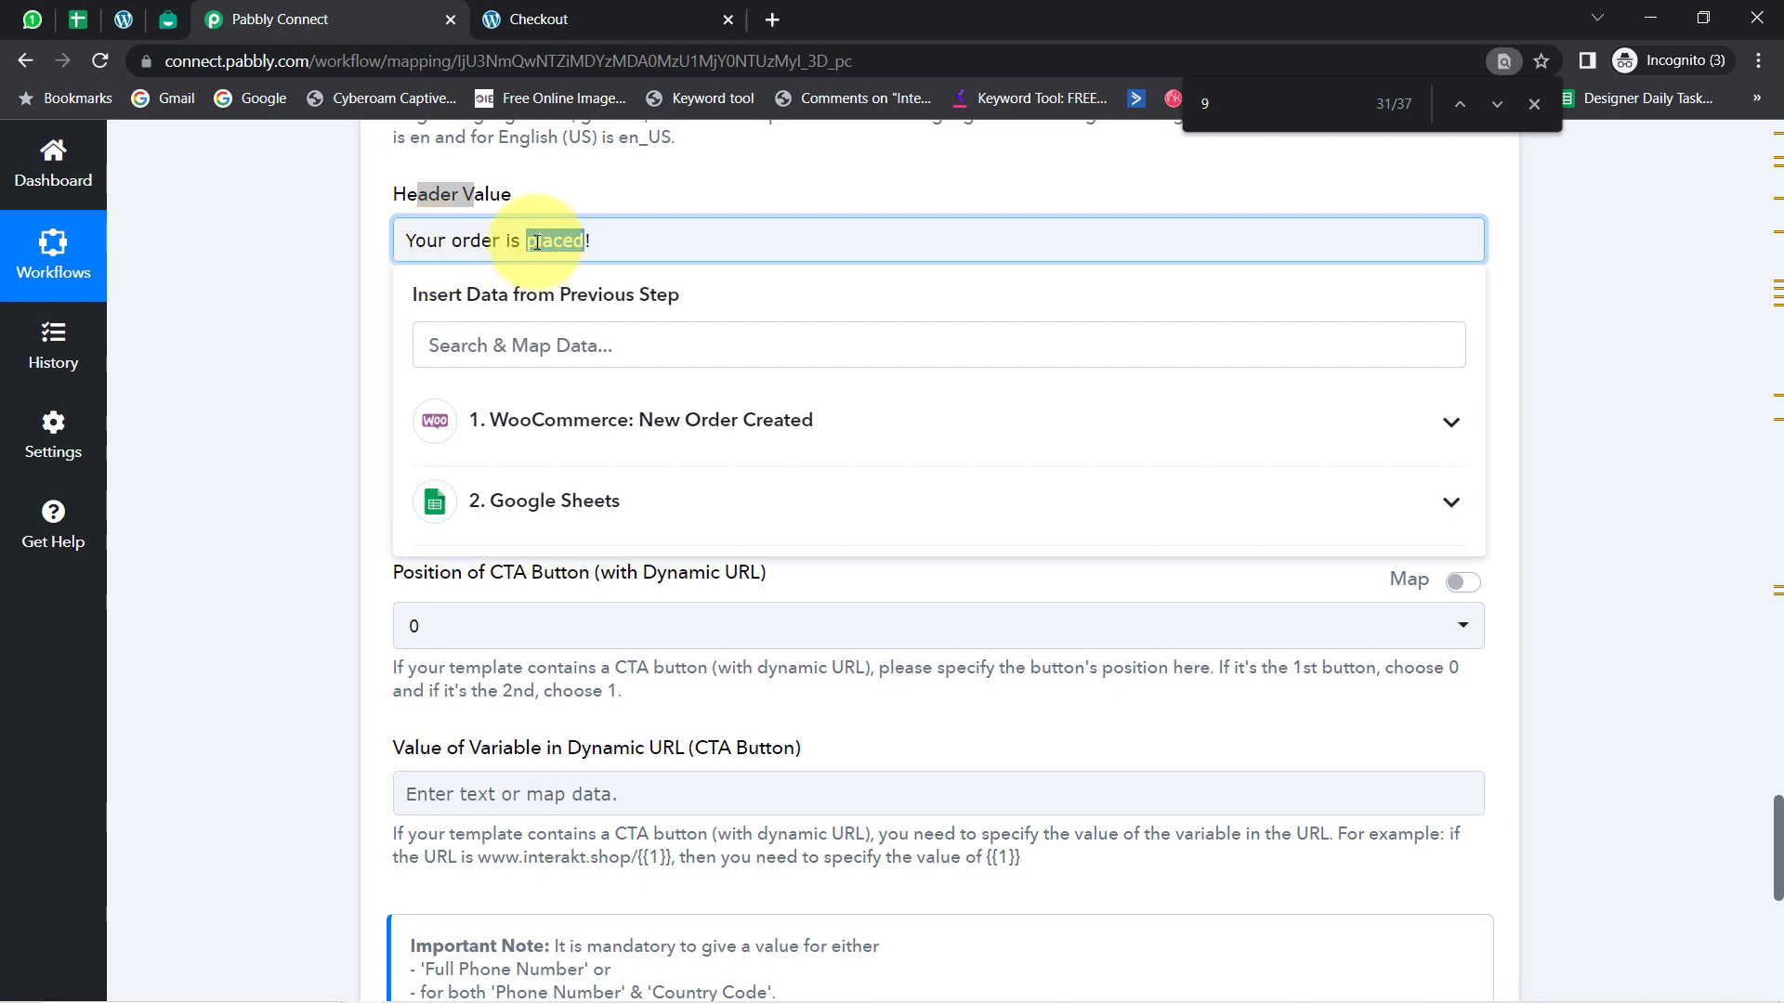
{"action": "triple_click", "coordinate": [558, 241]}
{"action": "left_click", "coordinate": [377, 381]}
Review the Body Variable Values field and compare it with placeholders {{1}} to {{4}} in the Interakt template's body
{"action": "scroll", "coordinate": [353, 423], "scroll_direction": "up", "scroll_amount": 5}
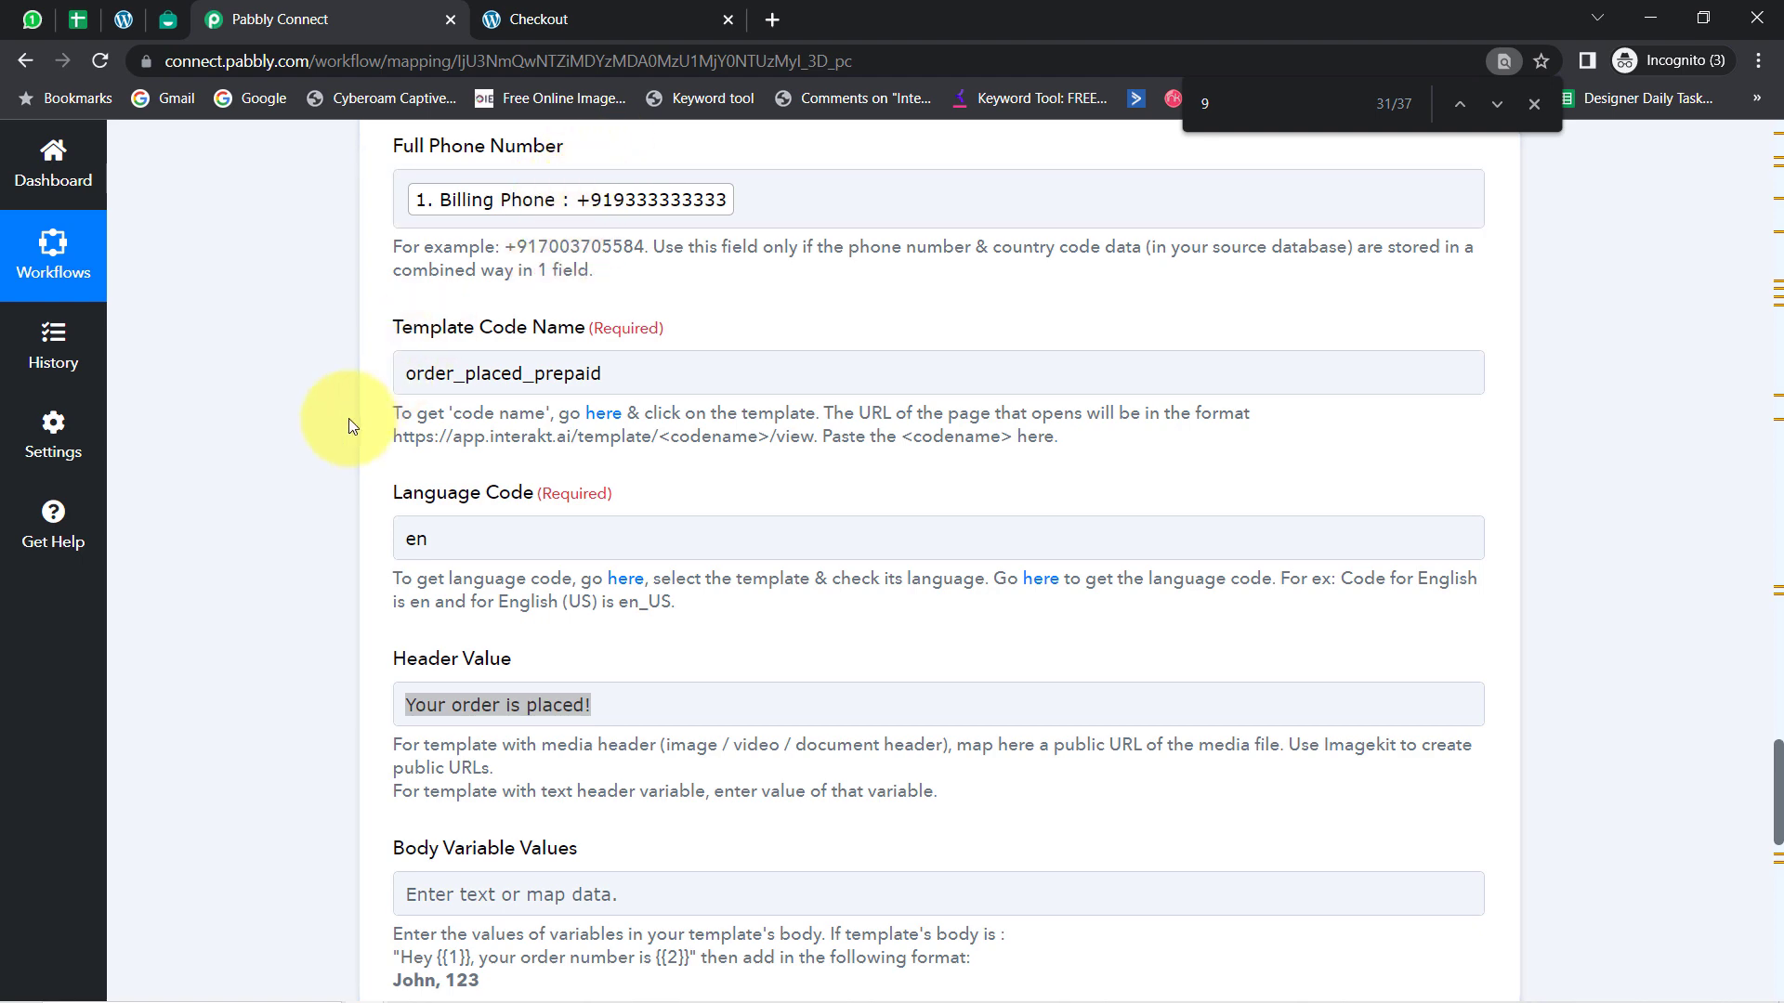
{"action": "scroll", "coordinate": [360, 566], "scroll_direction": "down", "scroll_amount": 4}
{"action": "scroll", "coordinate": [359, 567], "scroll_direction": "down", "scroll_amount": 1}
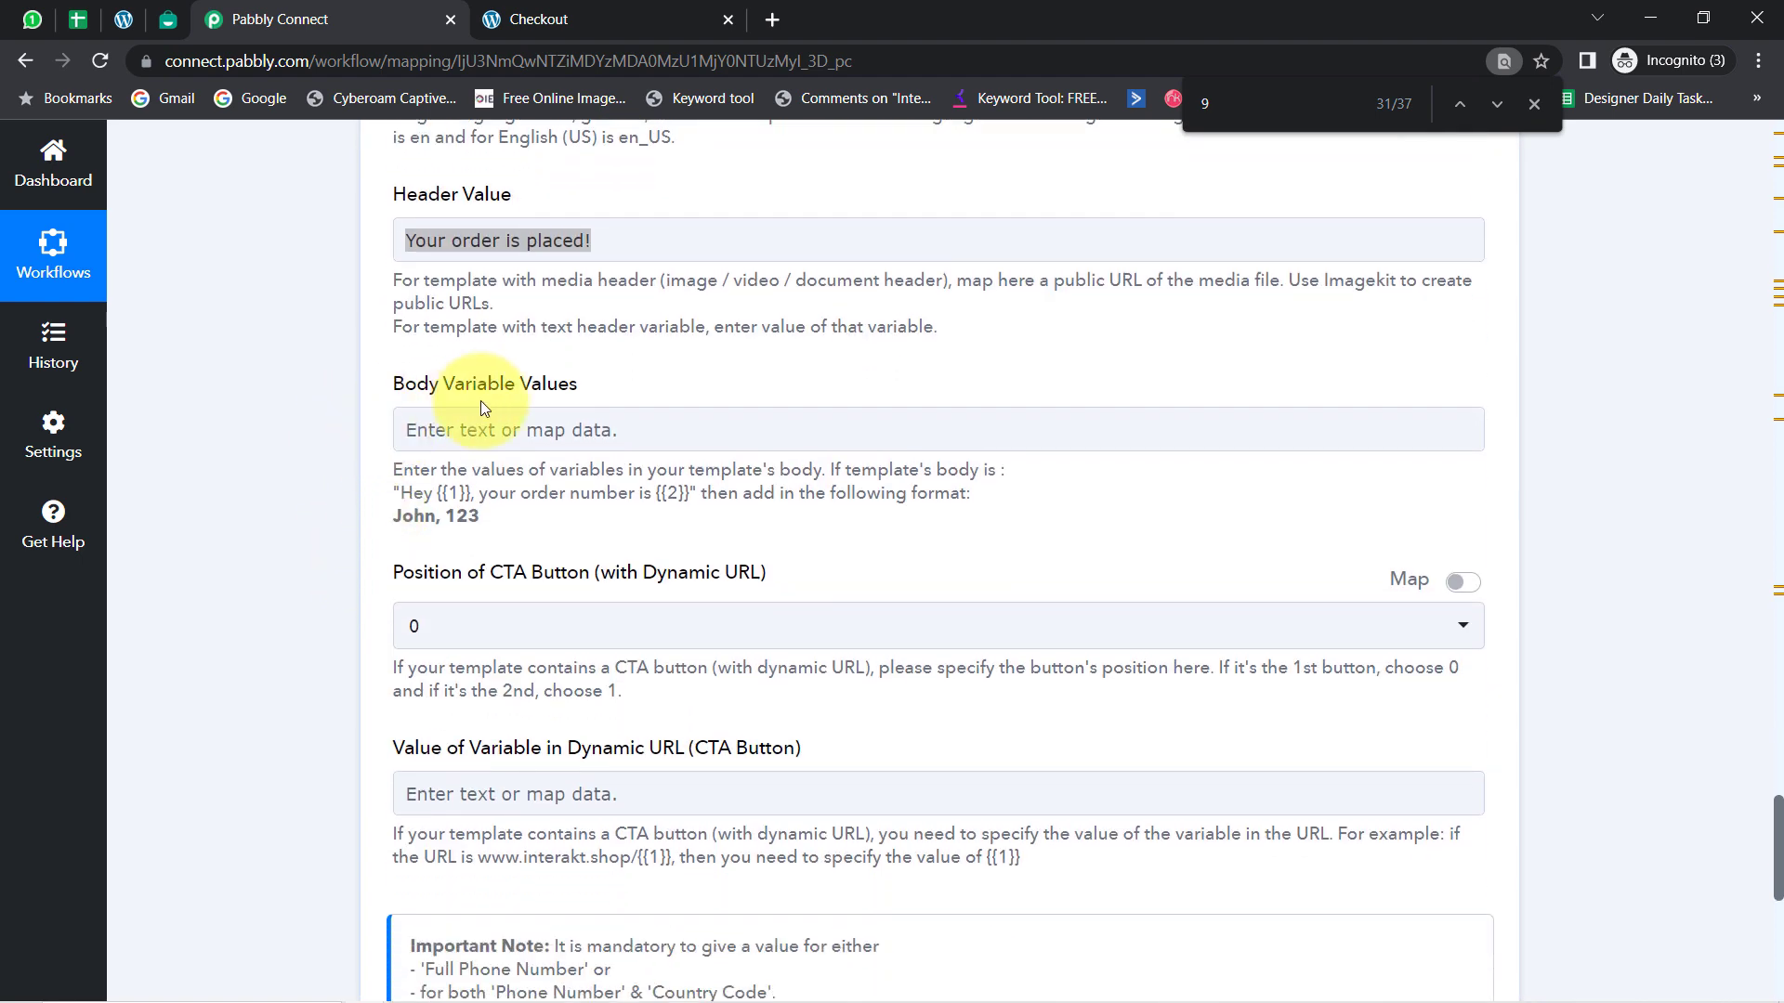
{"action": "left_click_drag", "start_coordinate": [416, 384], "coordinate": [576, 385]}
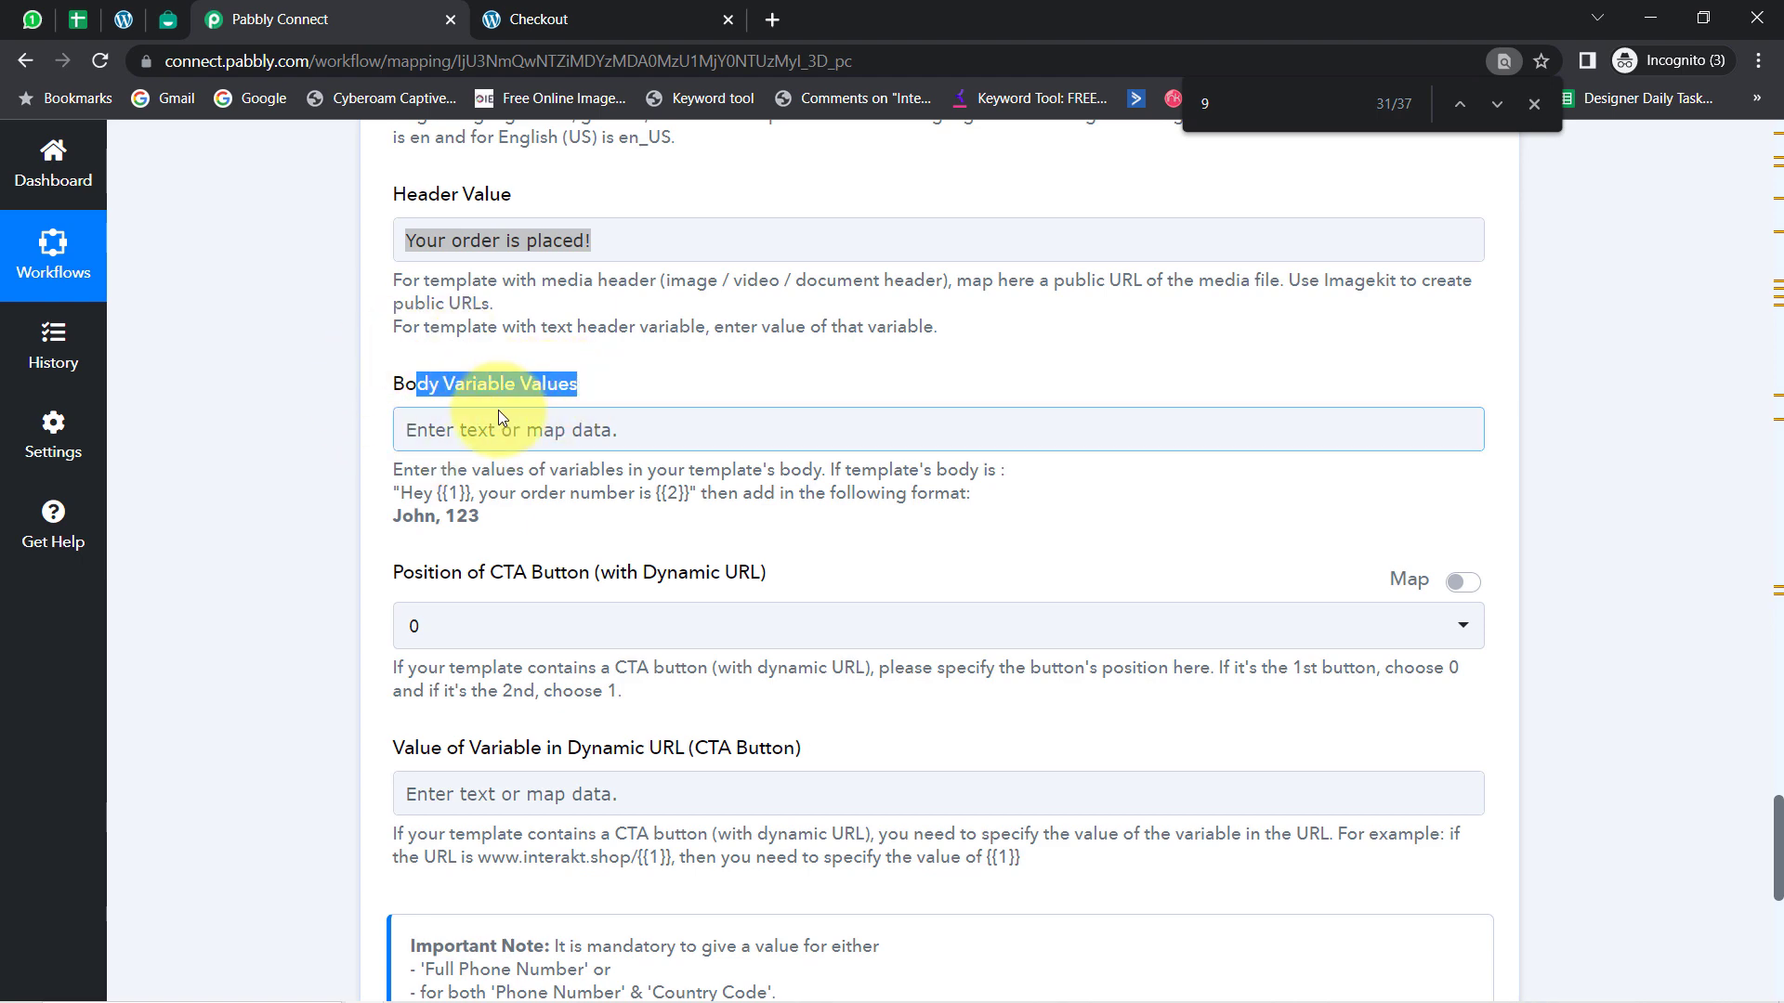
{"action": "left_click", "coordinate": [167, 19]}
{"action": "left_click", "coordinate": [493, 689]}
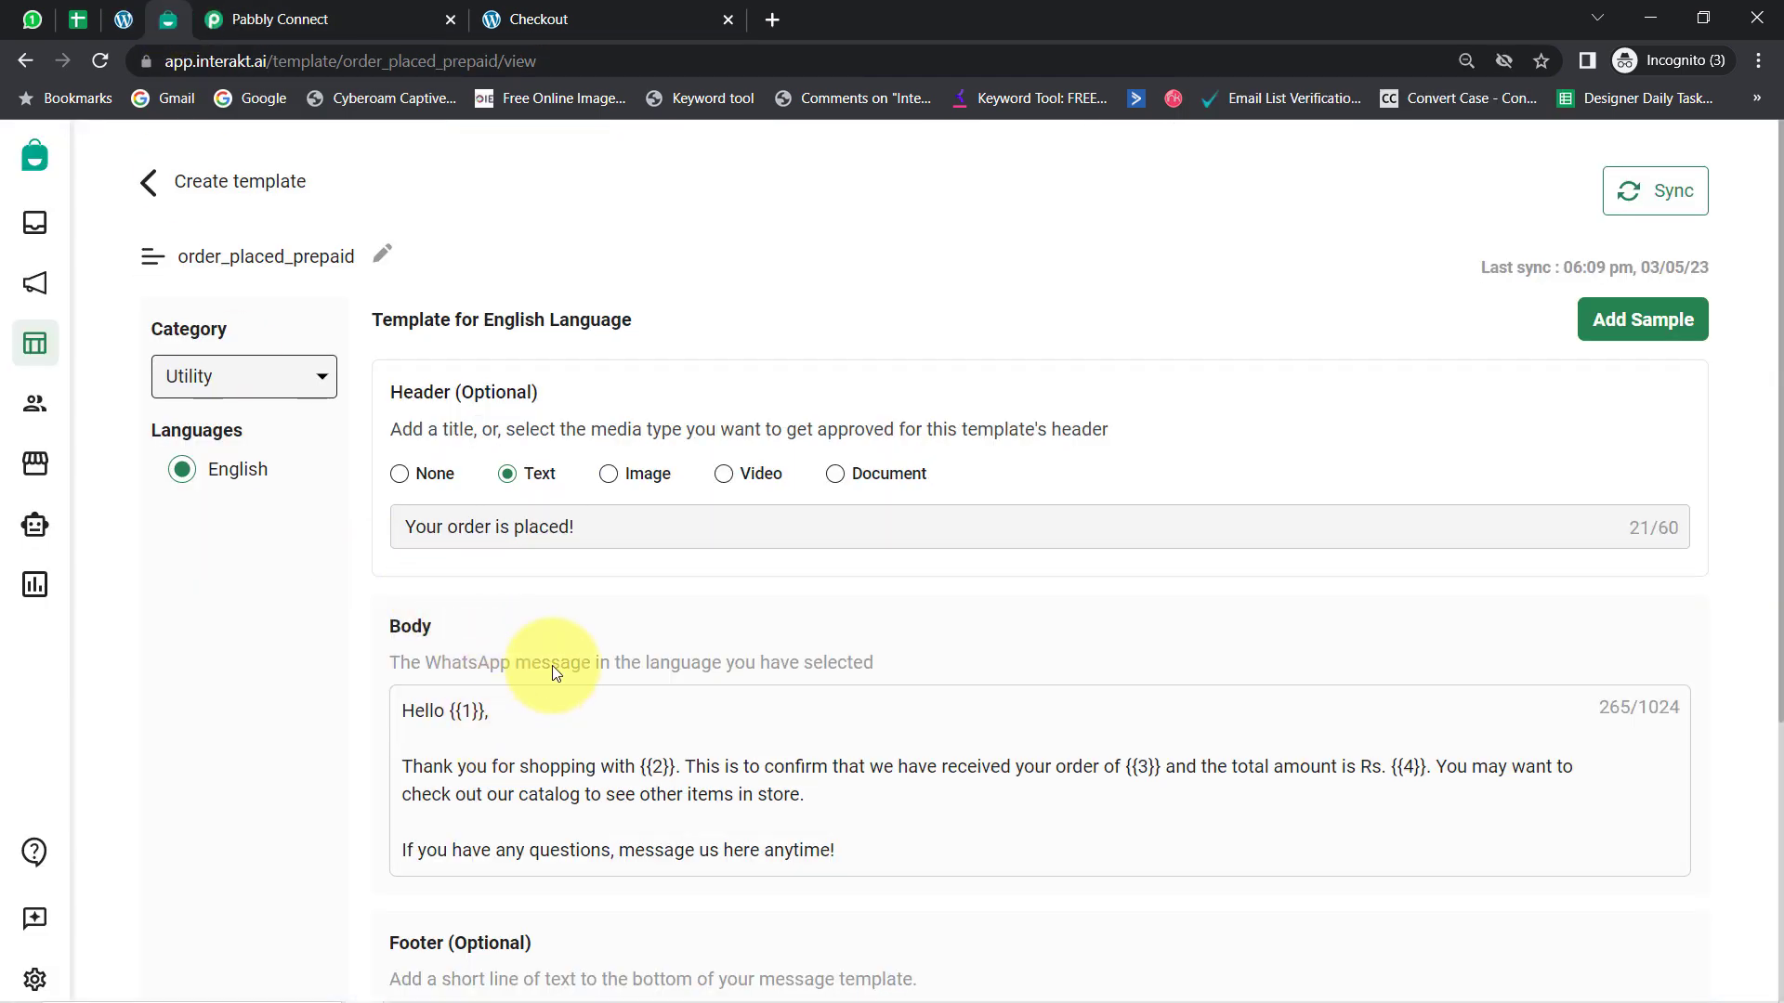
{"action": "scroll", "coordinate": [522, 587], "scroll_direction": "down", "scroll_amount": 2}
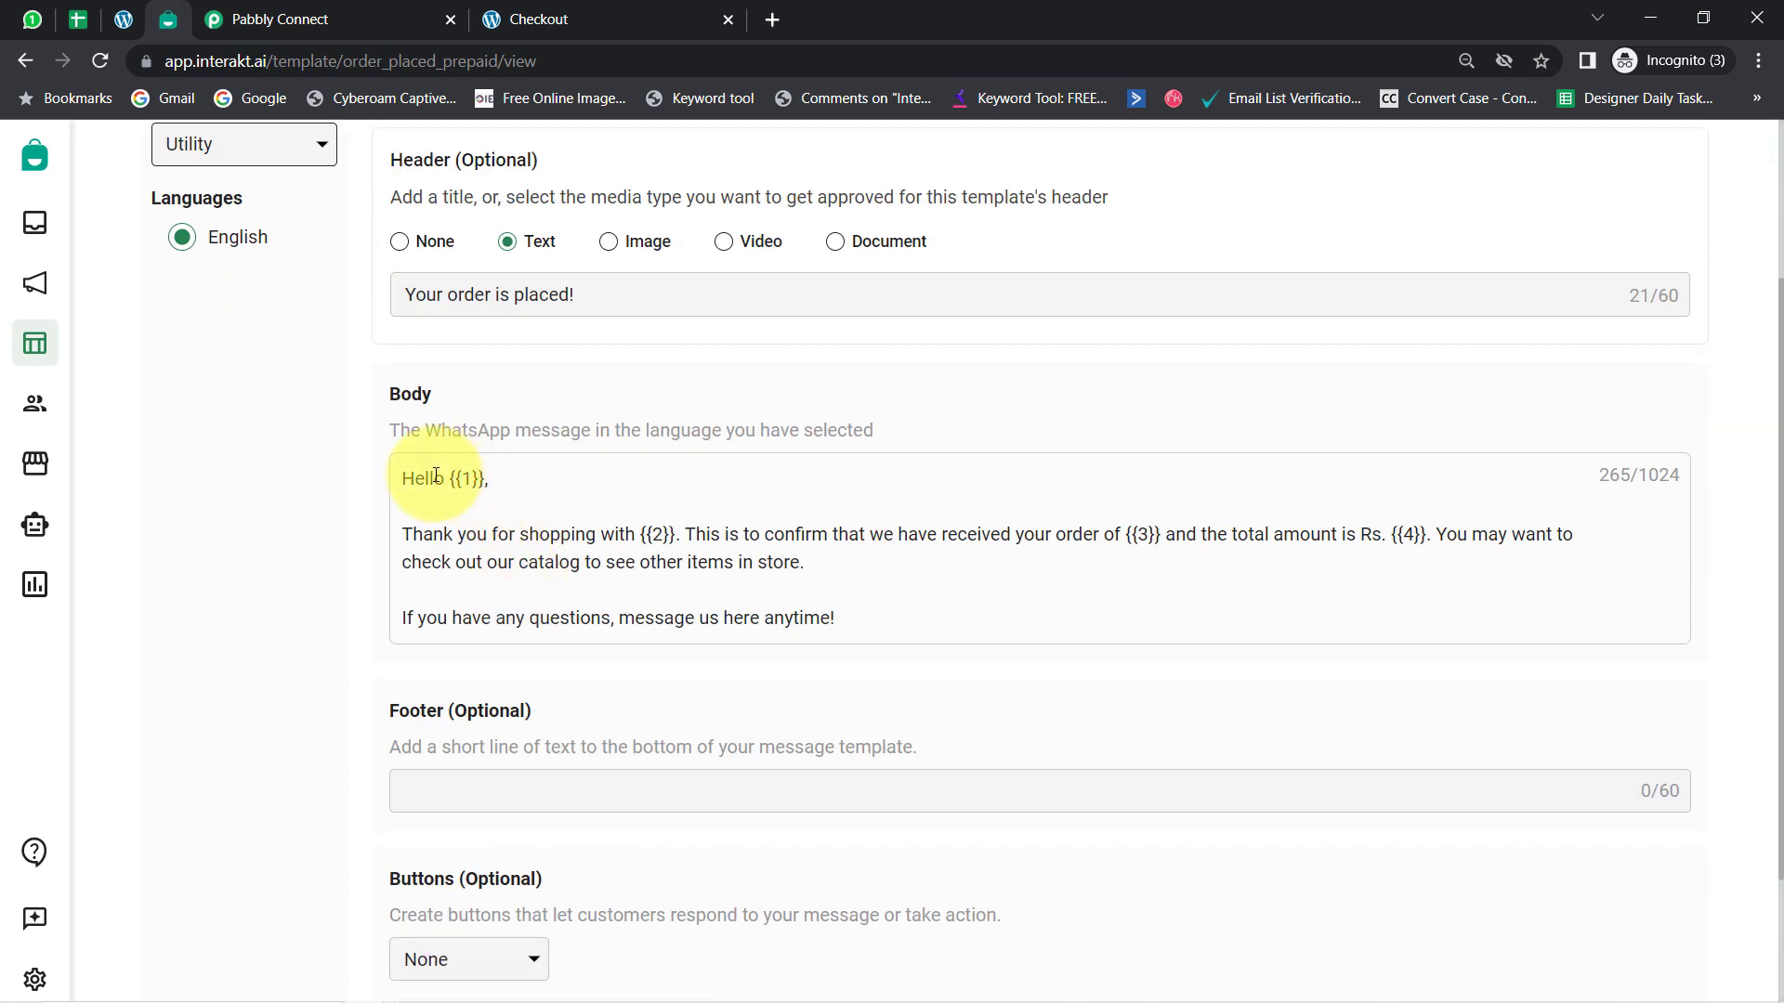
{"action": "left_click_drag", "start_coordinate": [486, 478], "coordinate": [430, 479]}
{"action": "left_click_drag", "start_coordinate": [595, 536], "coordinate": [1473, 539]}
{"action": "left_click", "coordinate": [501, 512]}
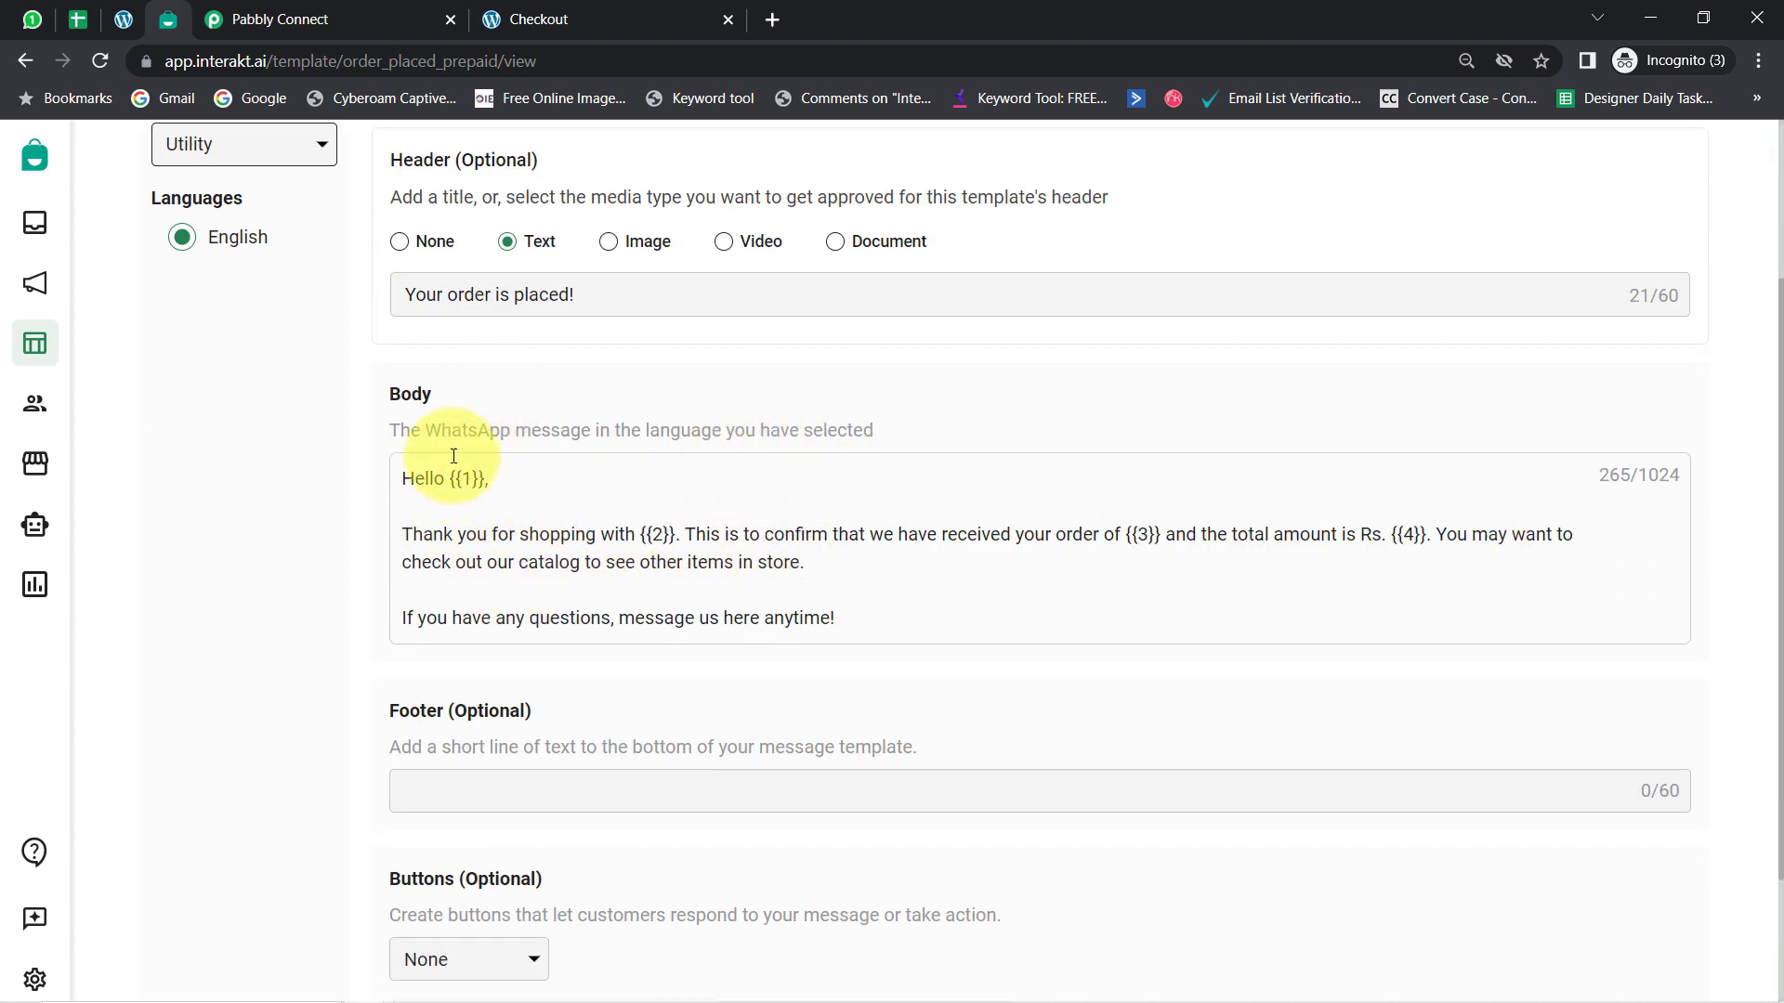
Switch back to Pabbly Connect and map Shipping First Name and Shipping Last Name, followed by a comma, as the first Body Variable Value
{"action": "left_click_drag", "start_coordinate": [427, 478], "coordinate": [487, 480]}
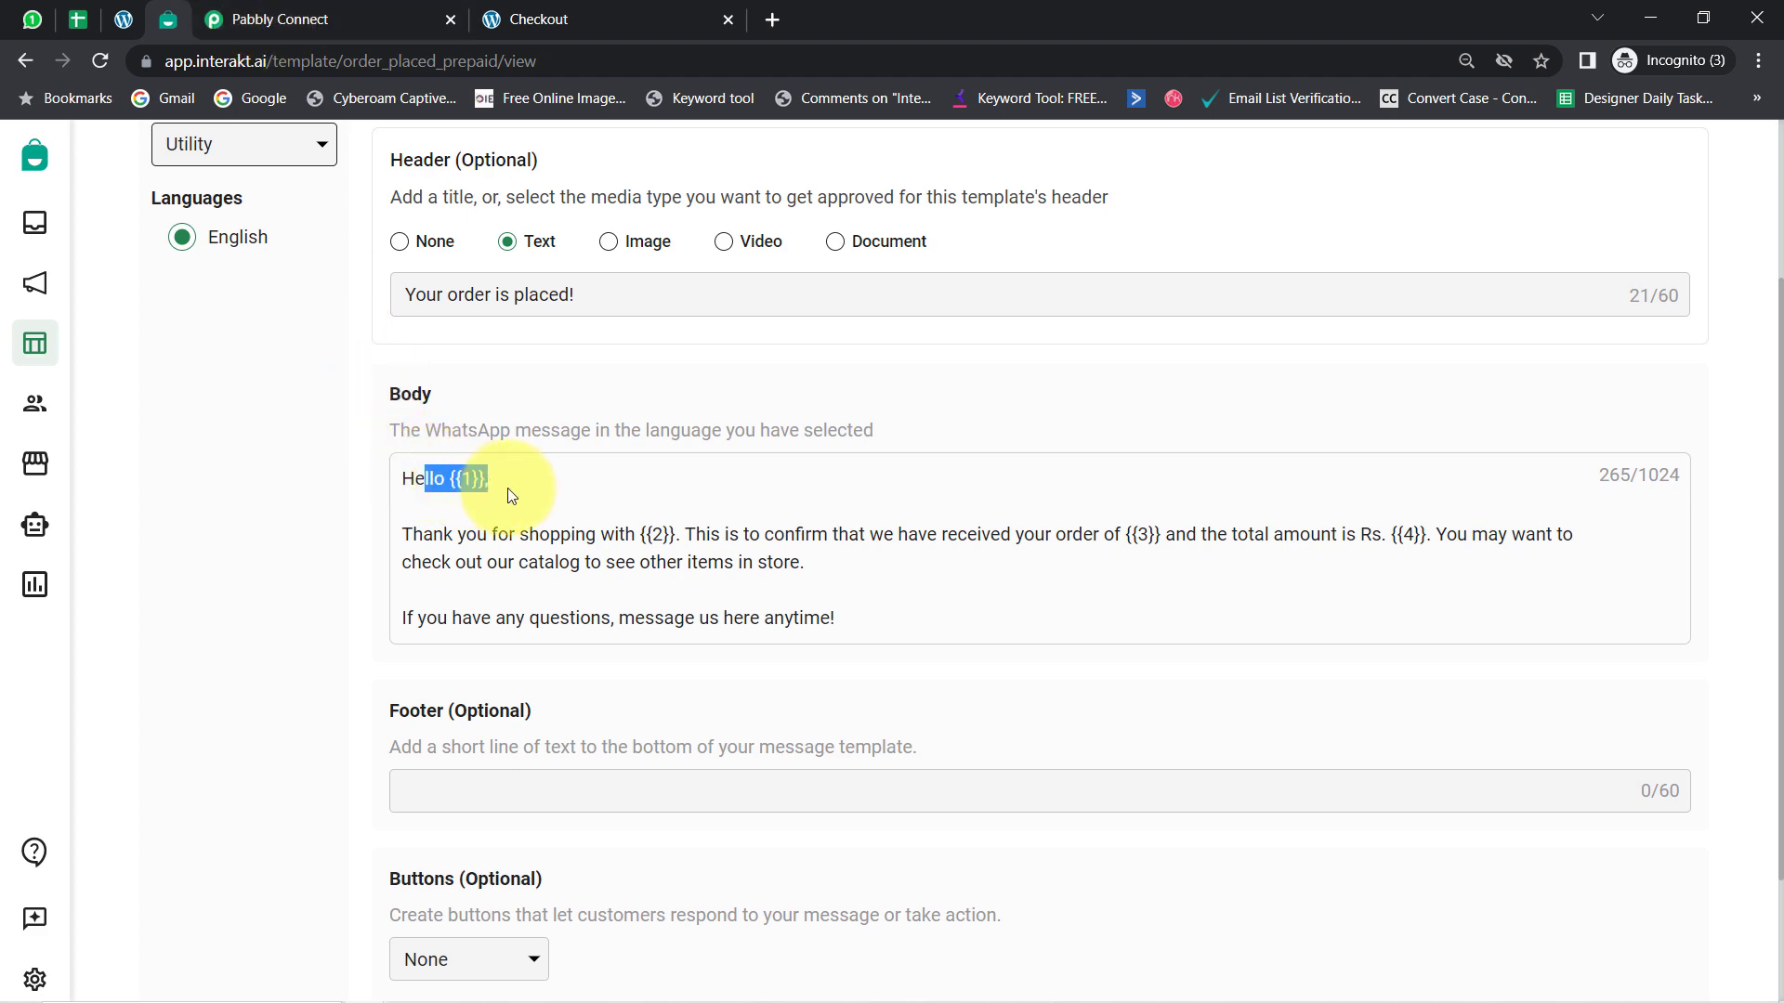
{"action": "left_click", "coordinate": [279, 18]}
{"action": "scroll", "coordinate": [253, 519], "scroll_direction": "down", "scroll_amount": 1}
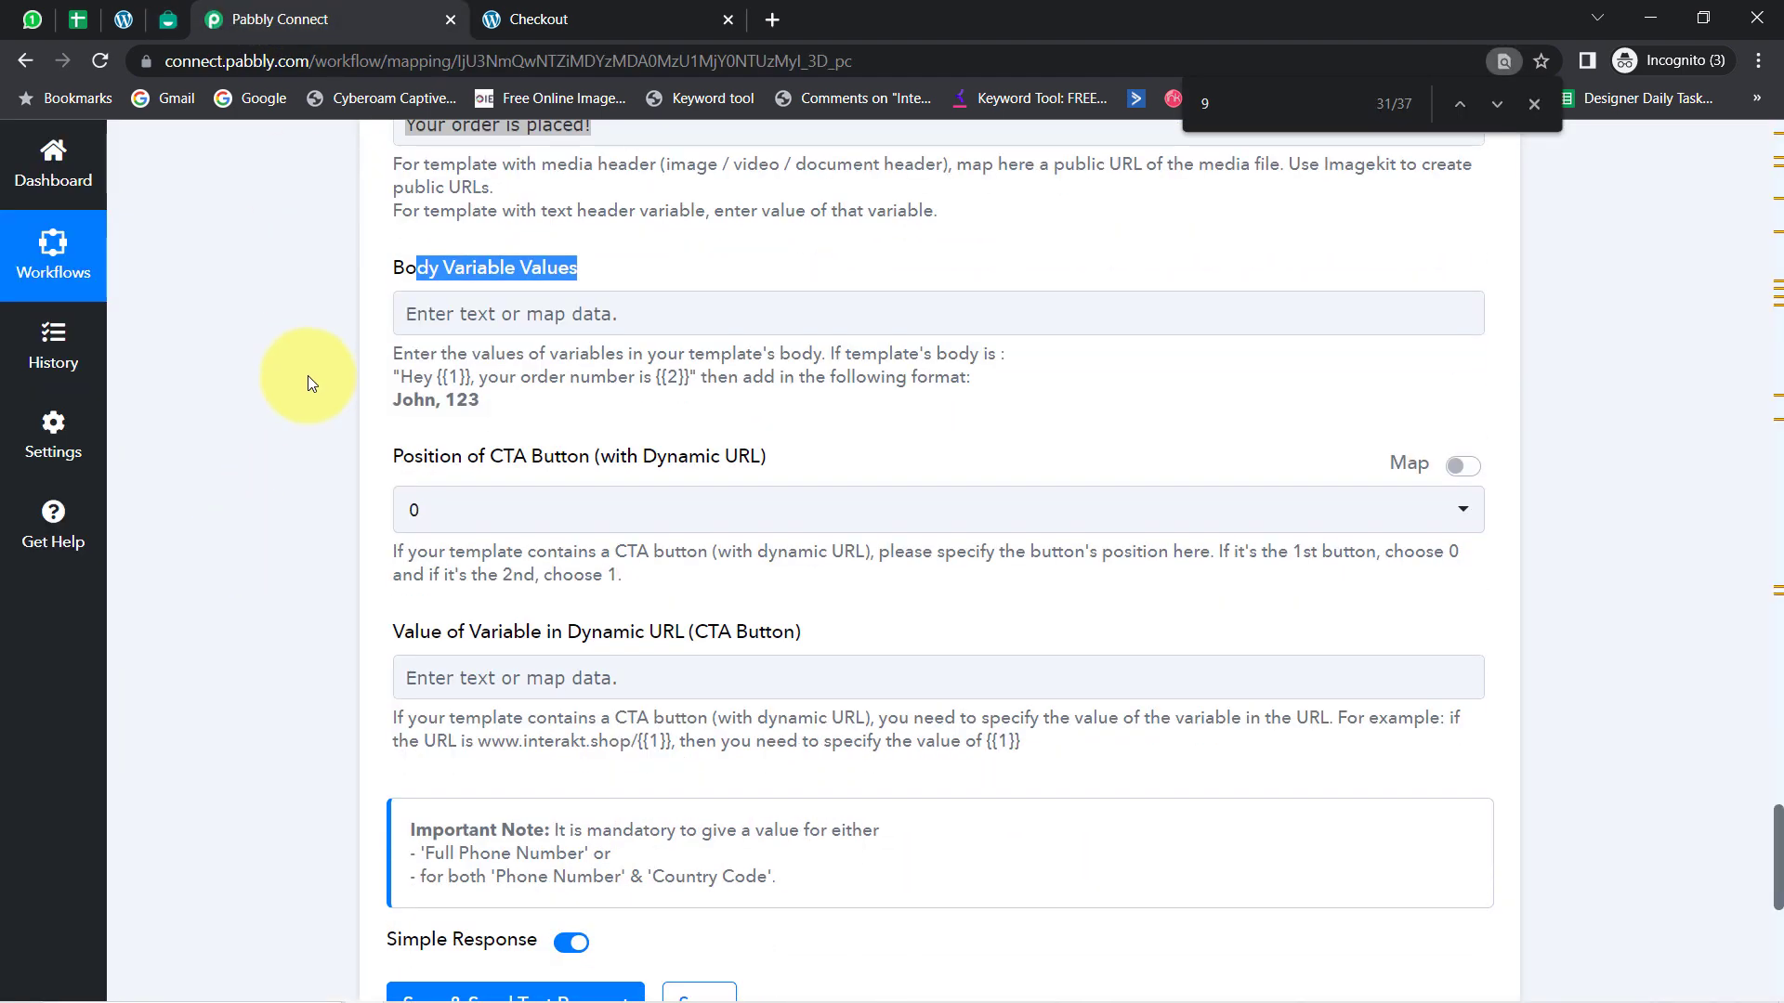
{"action": "left_click", "coordinate": [440, 315]}
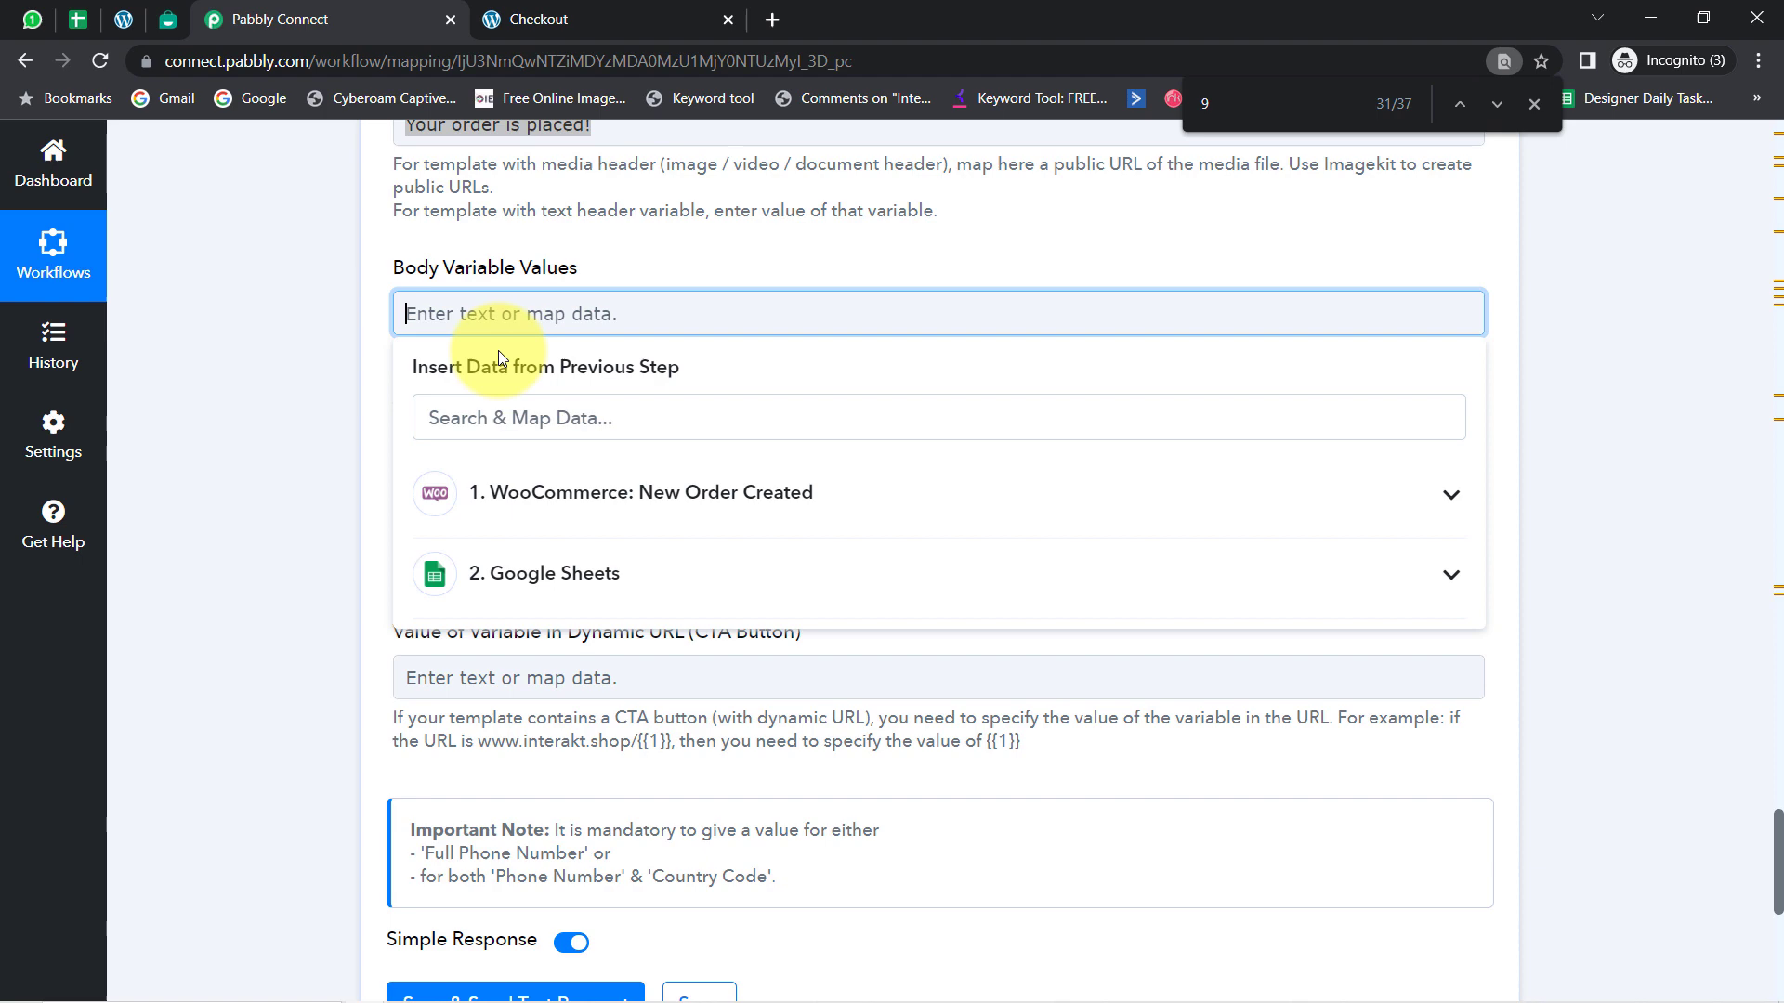
{"action": "left_click", "coordinate": [440, 411]}
{"action": "type", "text": "dem"}
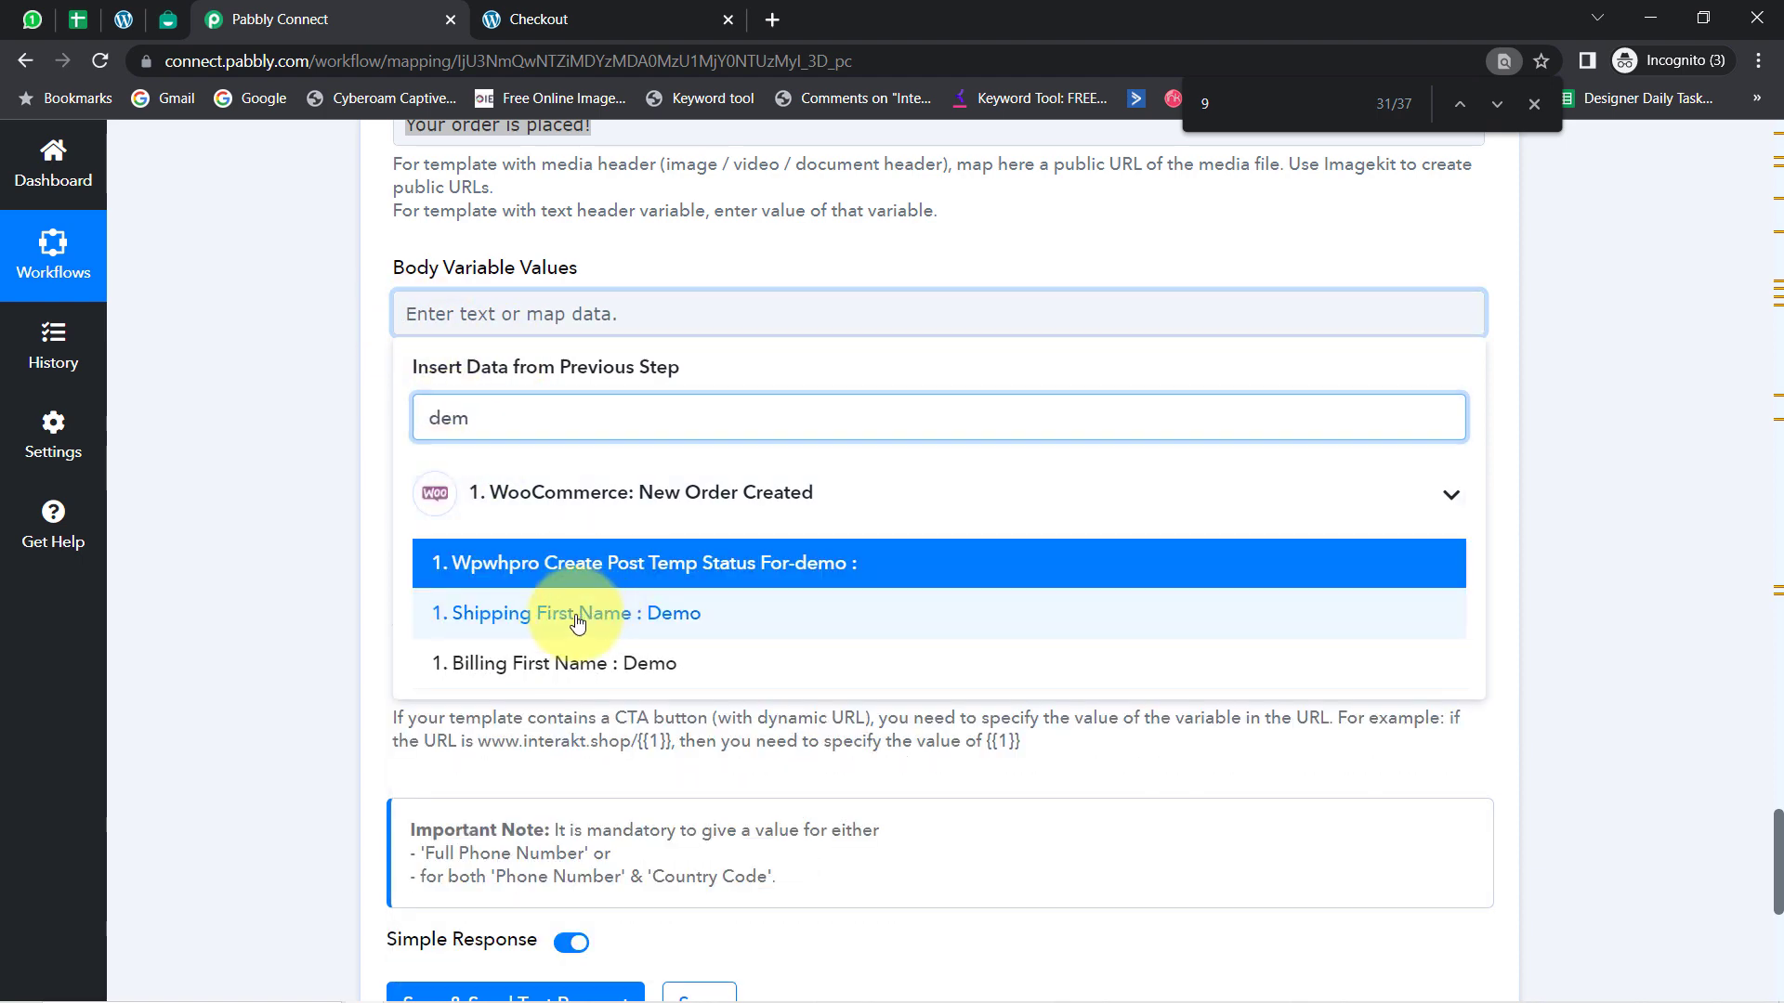
{"action": "left_click", "coordinate": [577, 614]}
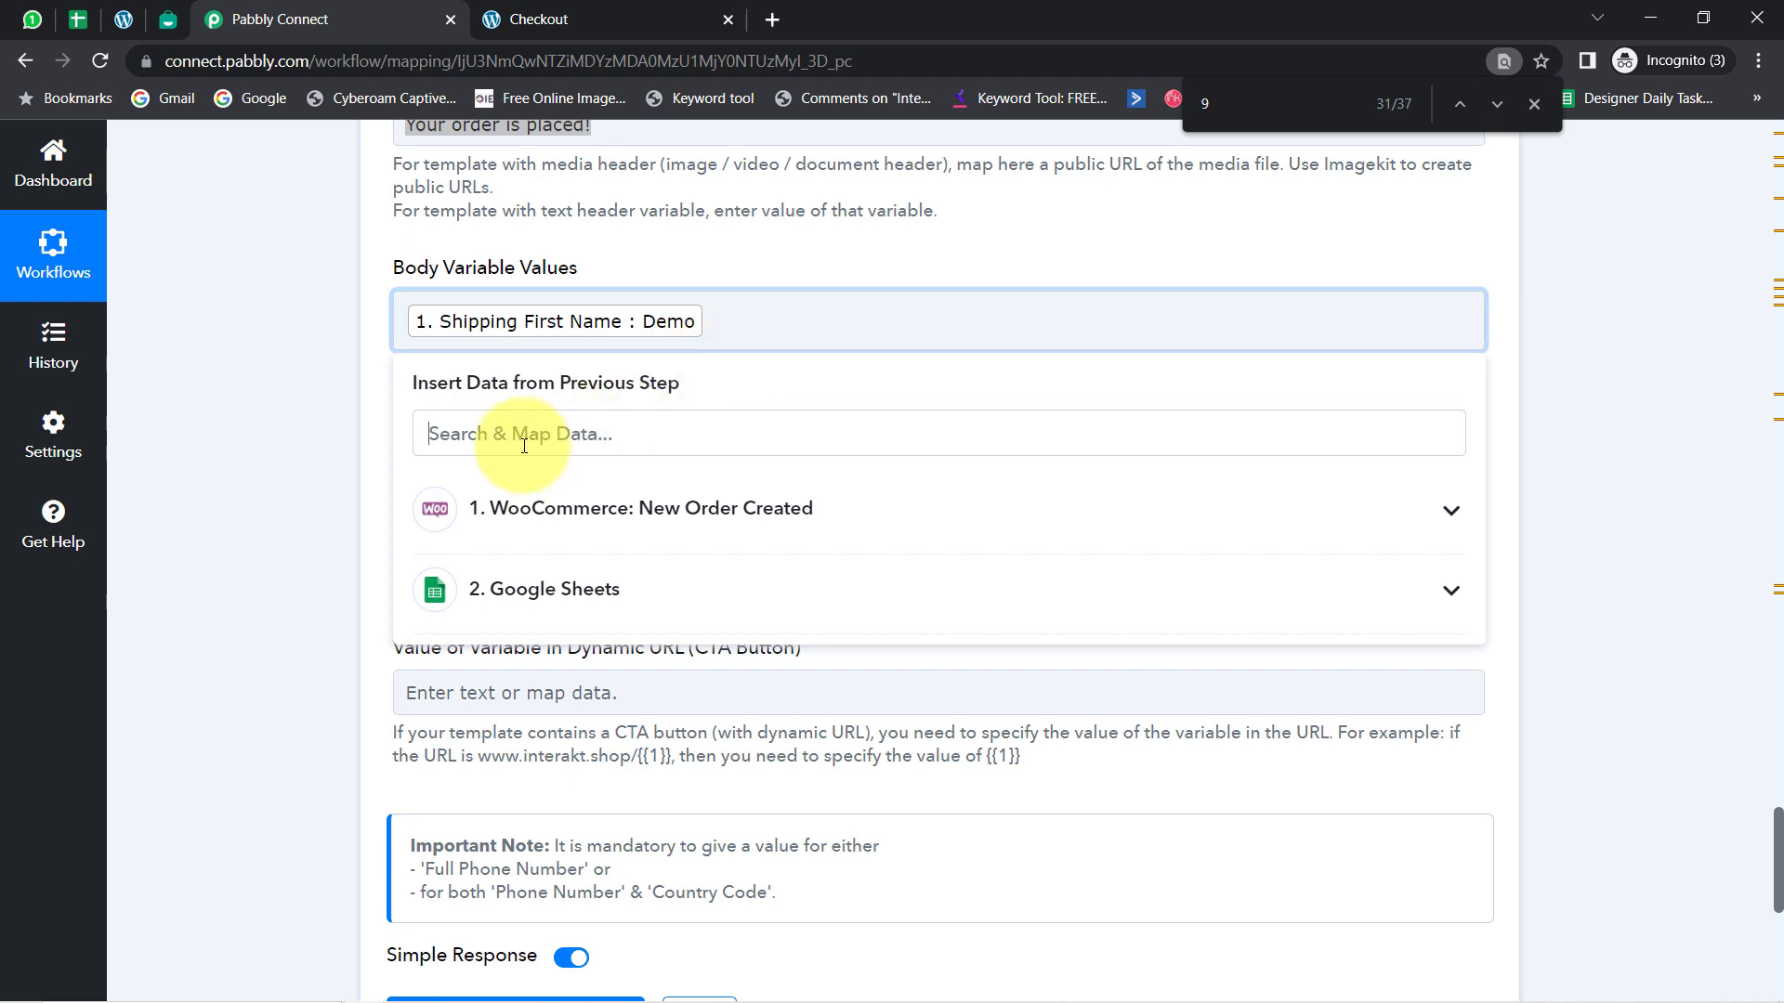
{"action": "type", "text": "cus"}
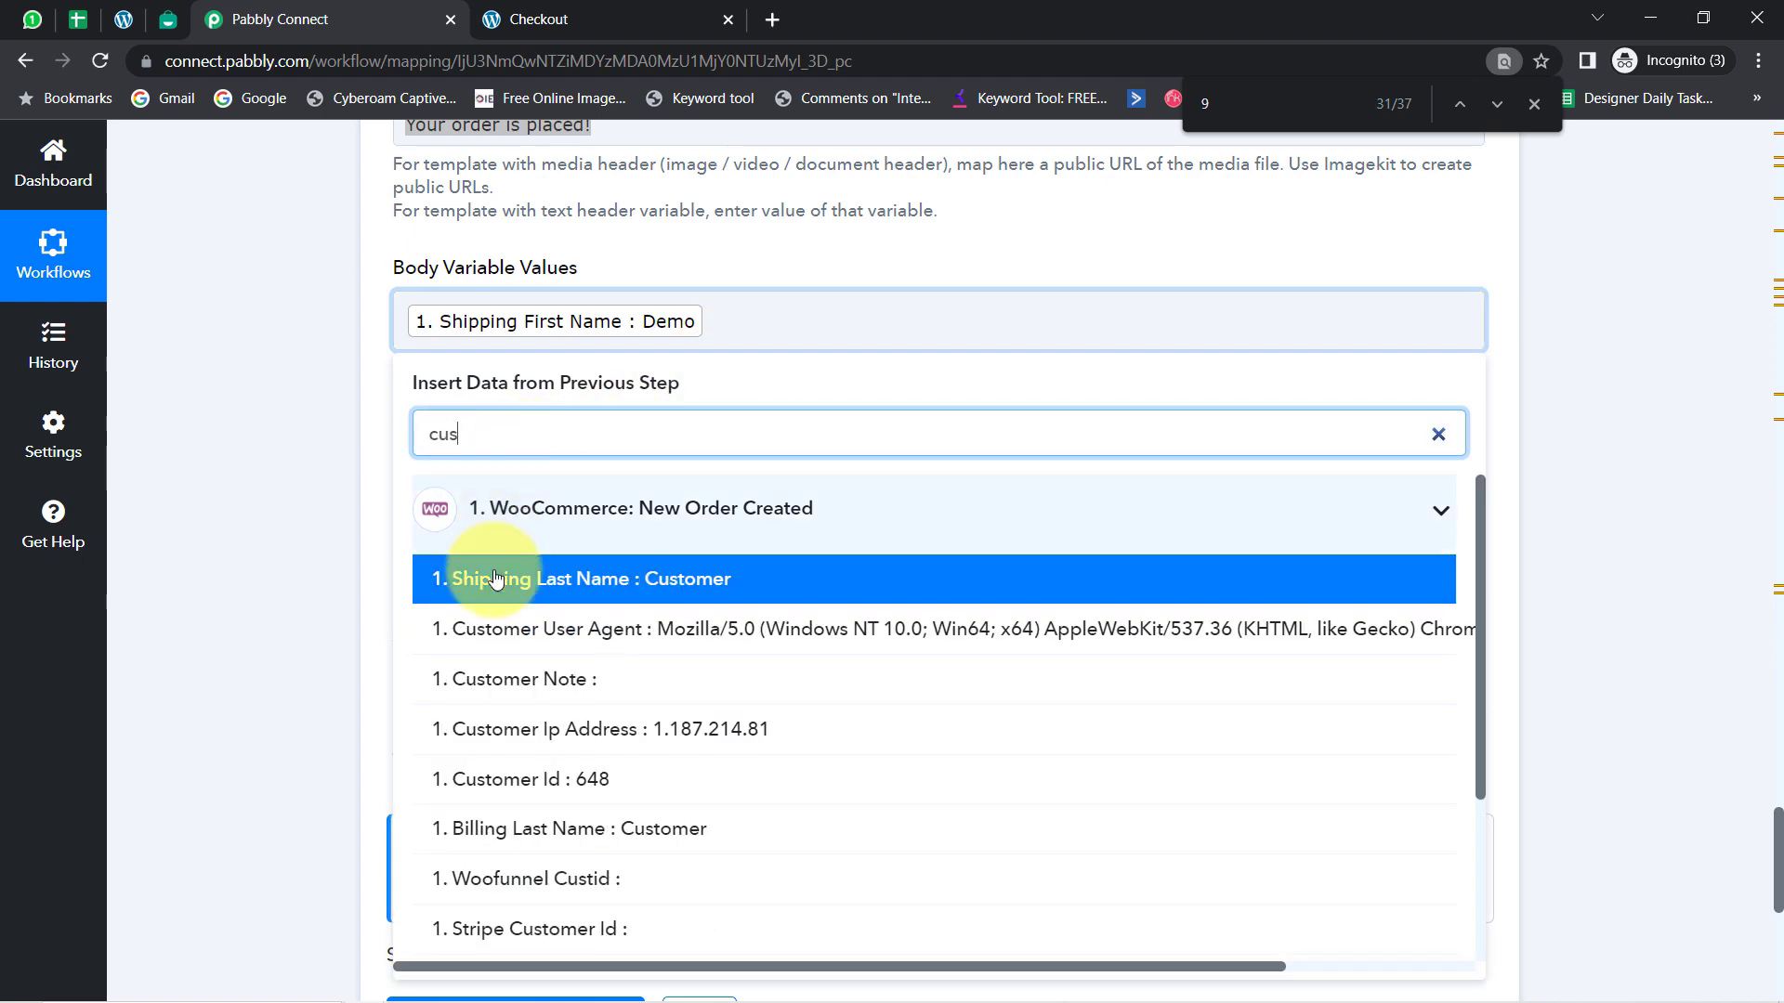
{"action": "left_click", "coordinate": [495, 578]}
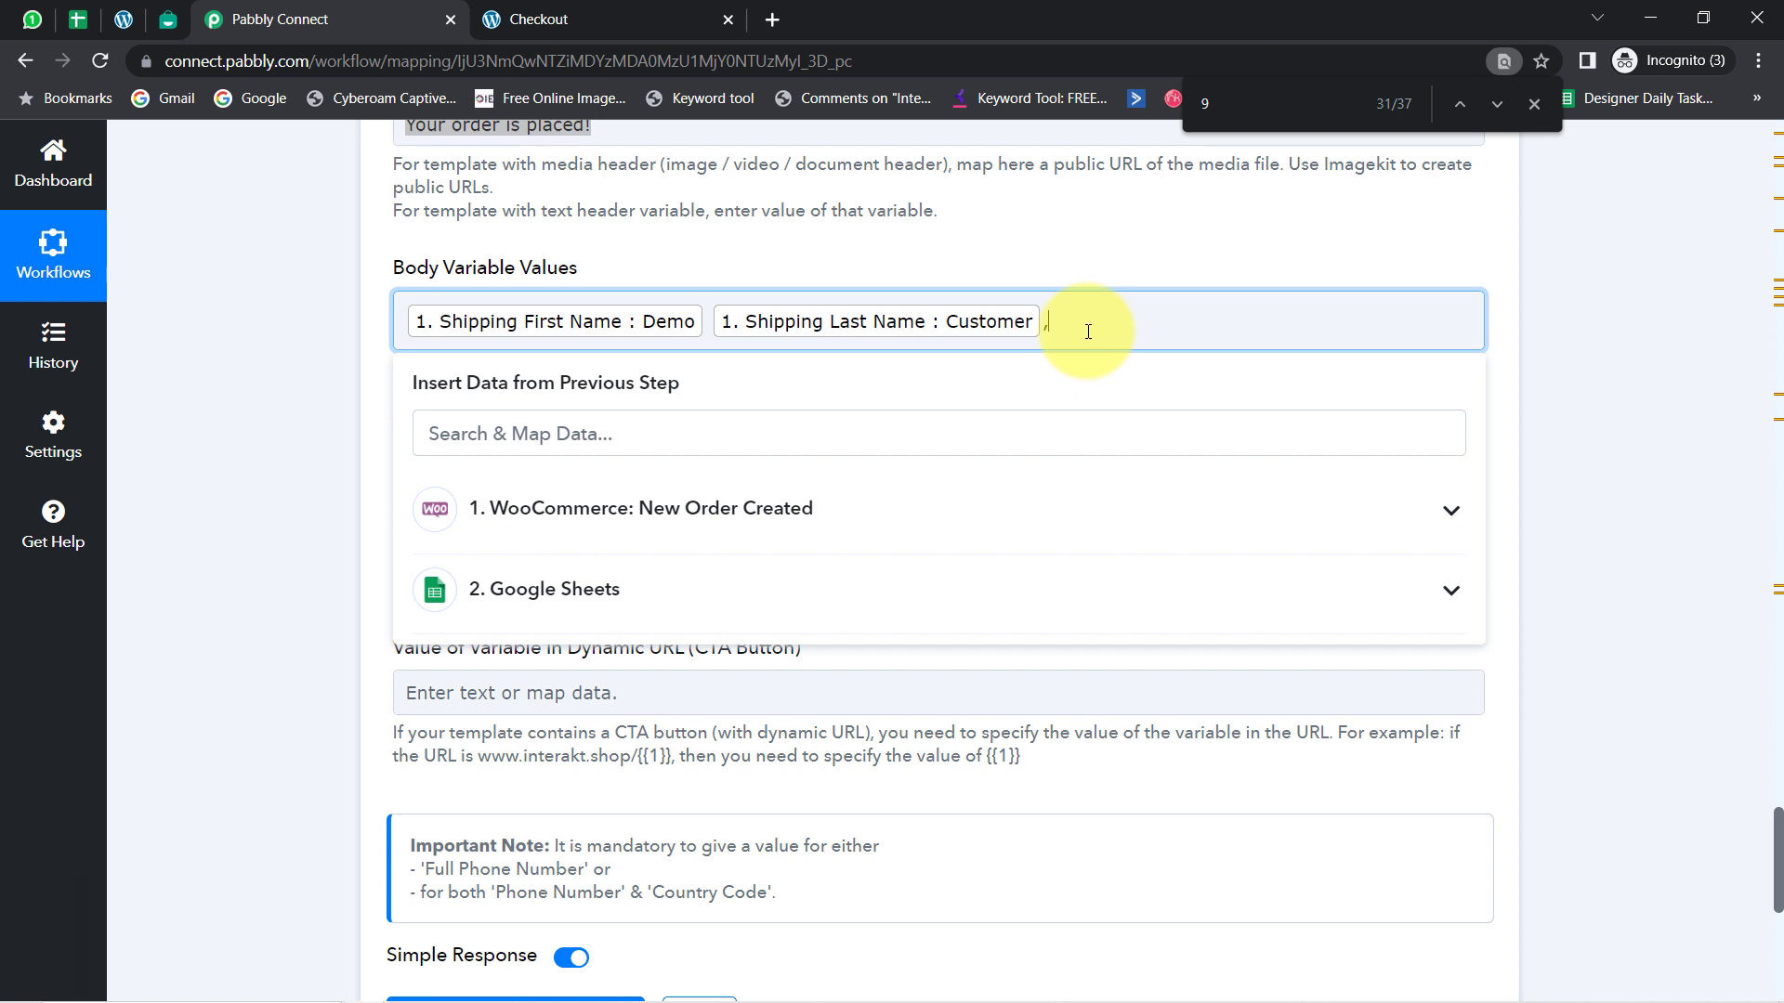
Check the field's comma-separated example format and the Interakt template, and append "Pabbly Store," as the second Body Variable Value
{"action": "left_click", "coordinate": [249, 539]}
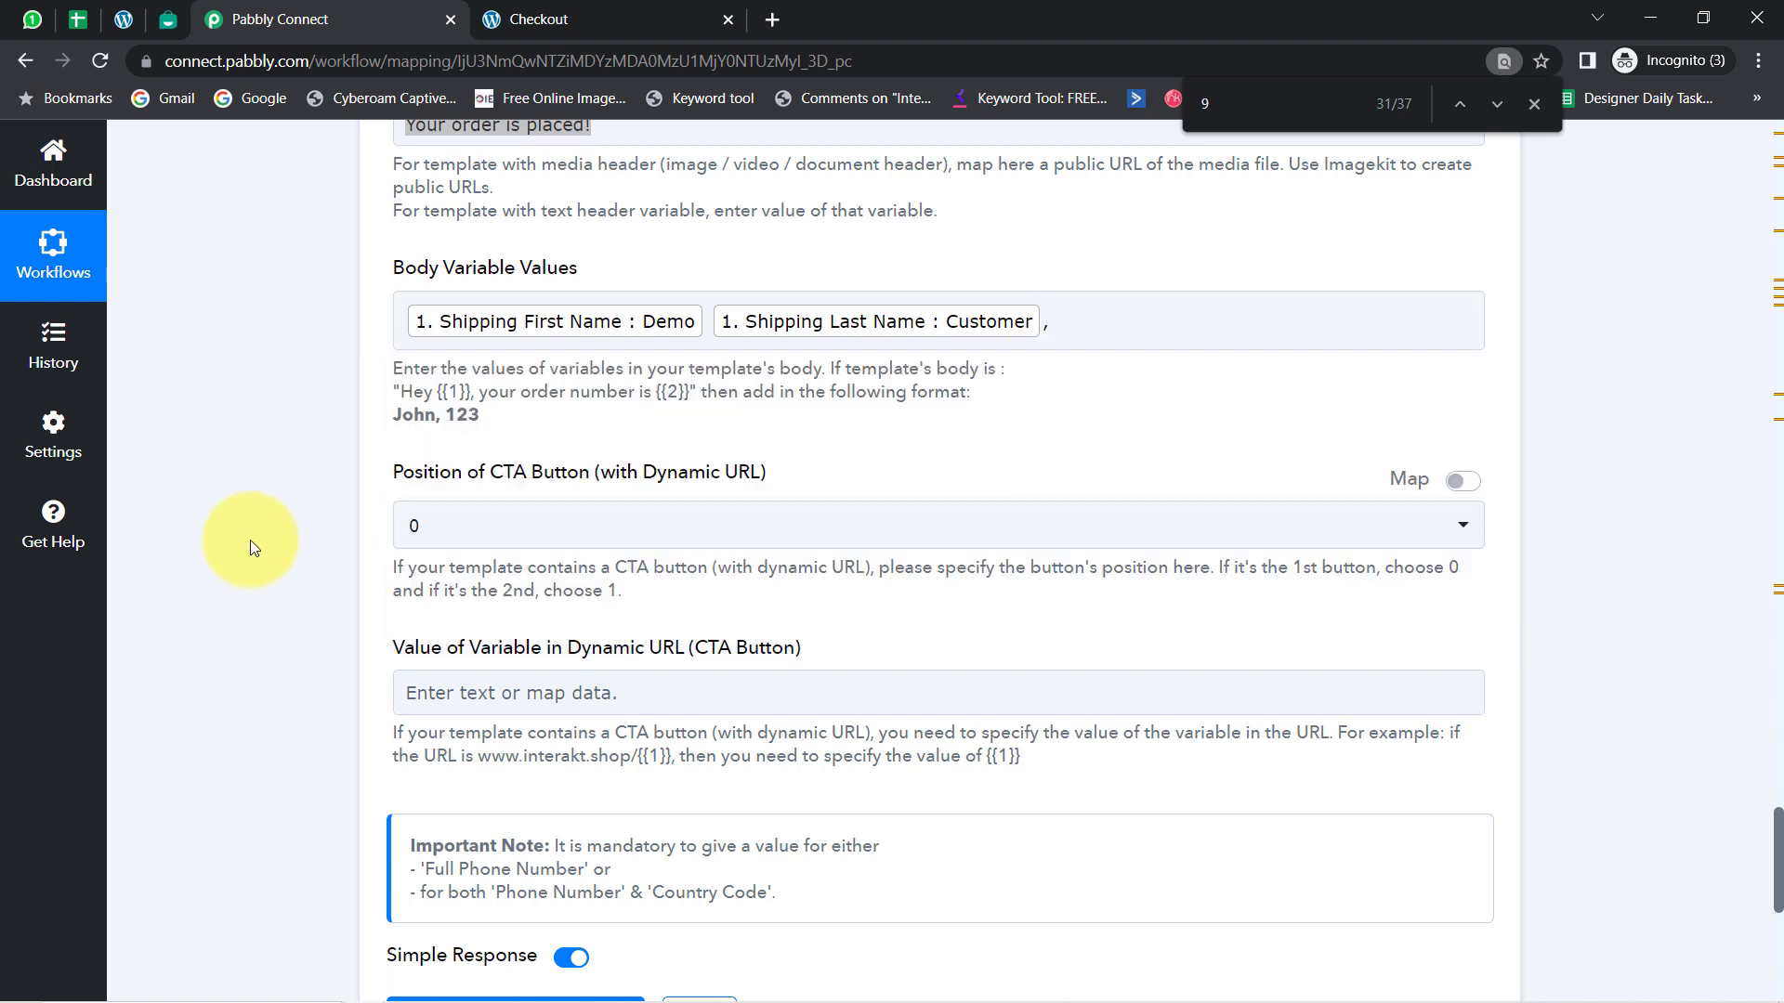
{"action": "left_click", "coordinate": [407, 357]}
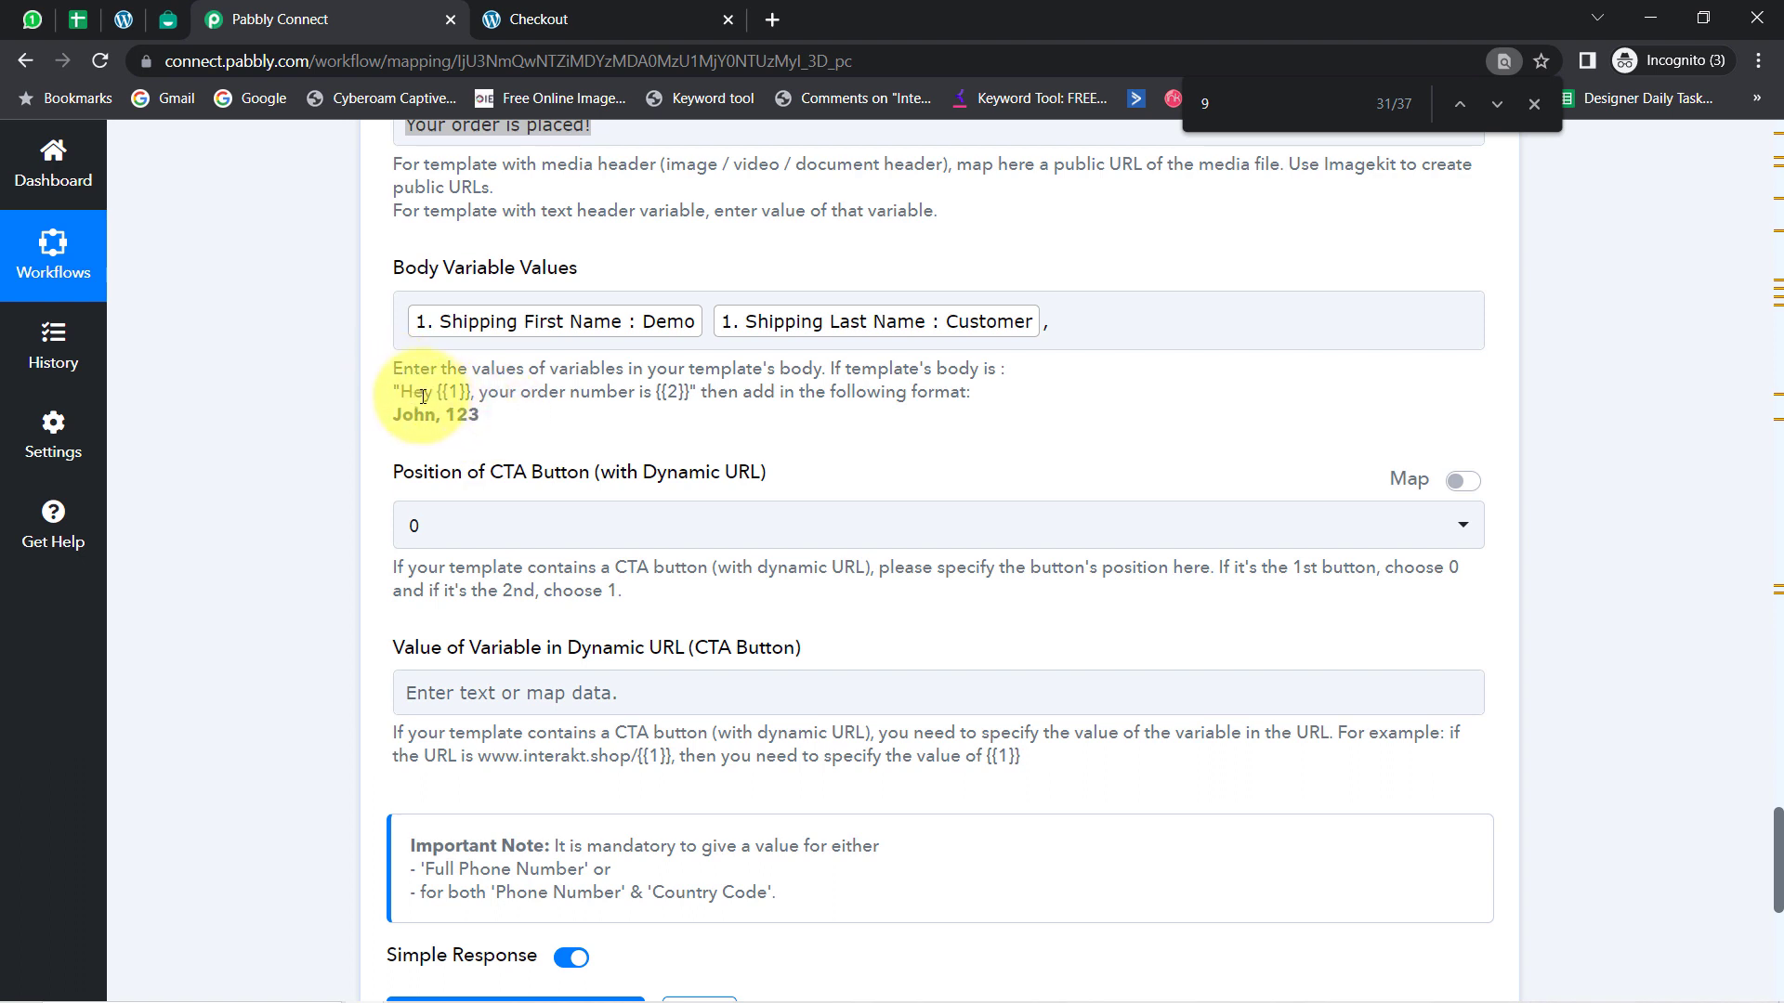
{"action": "left_click_drag", "start_coordinate": [422, 397], "coordinate": [474, 392]}
{"action": "left_click_drag", "start_coordinate": [639, 392], "coordinate": [716, 391]}
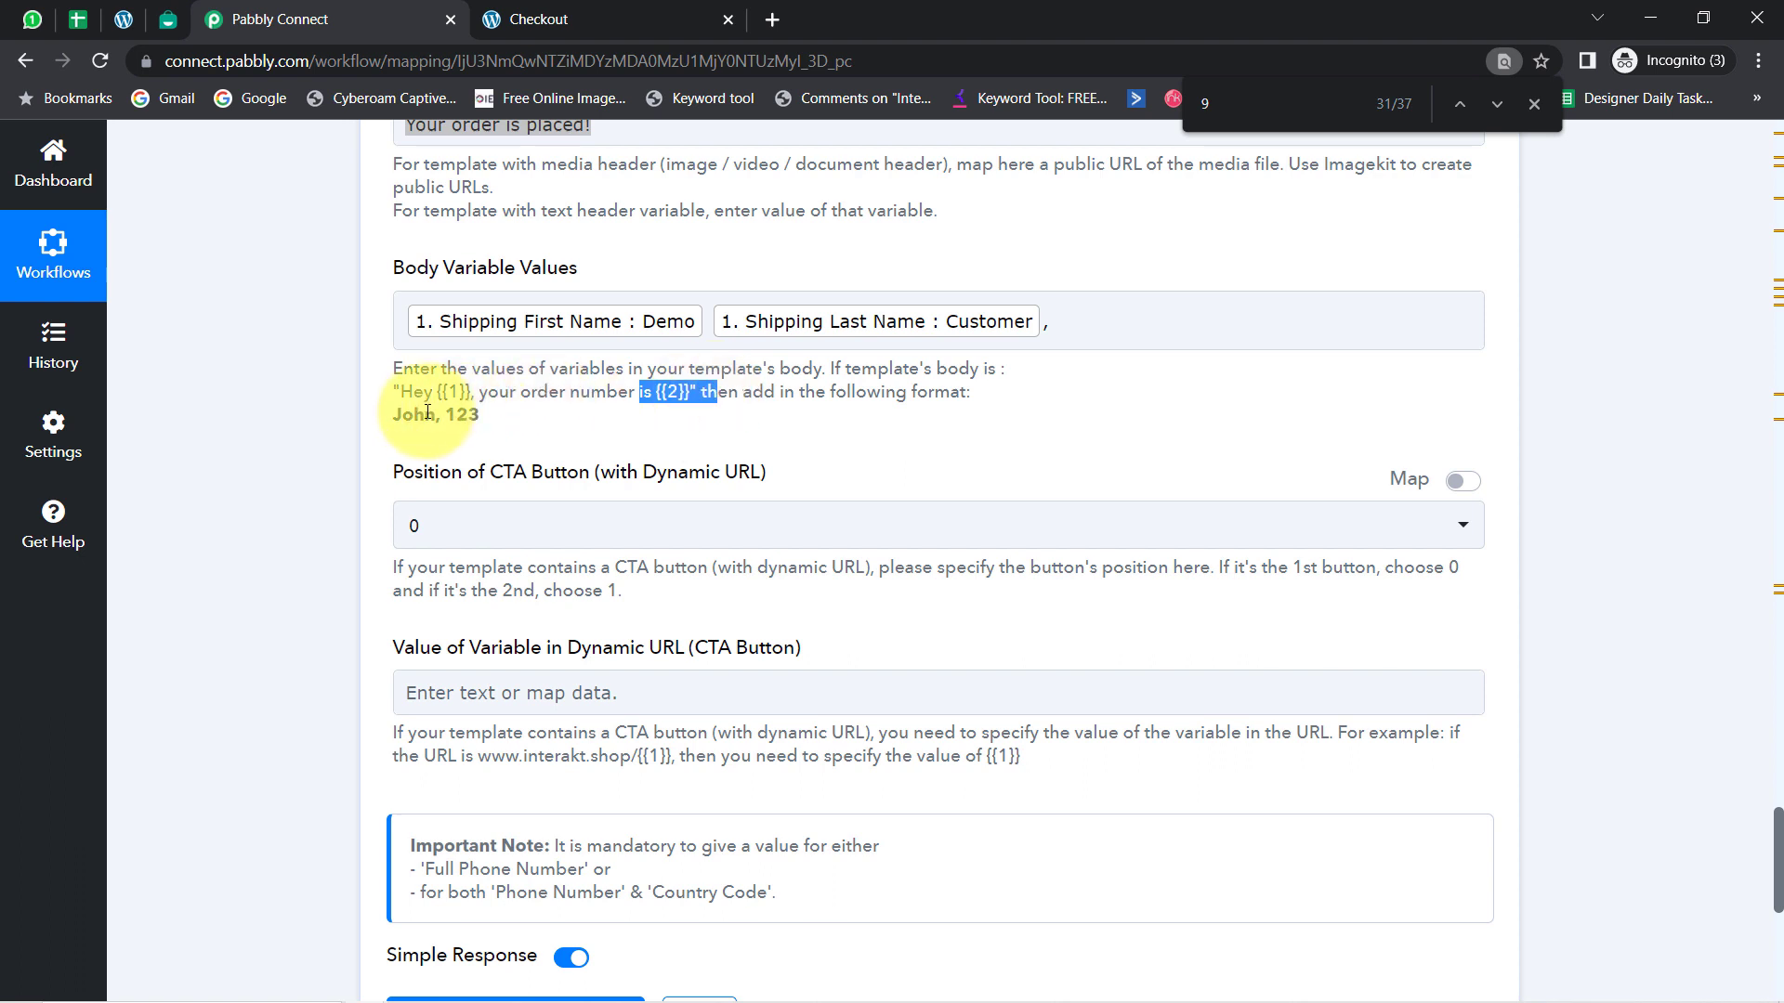
{"action": "left_click_drag", "start_coordinate": [398, 419], "coordinate": [490, 426]}
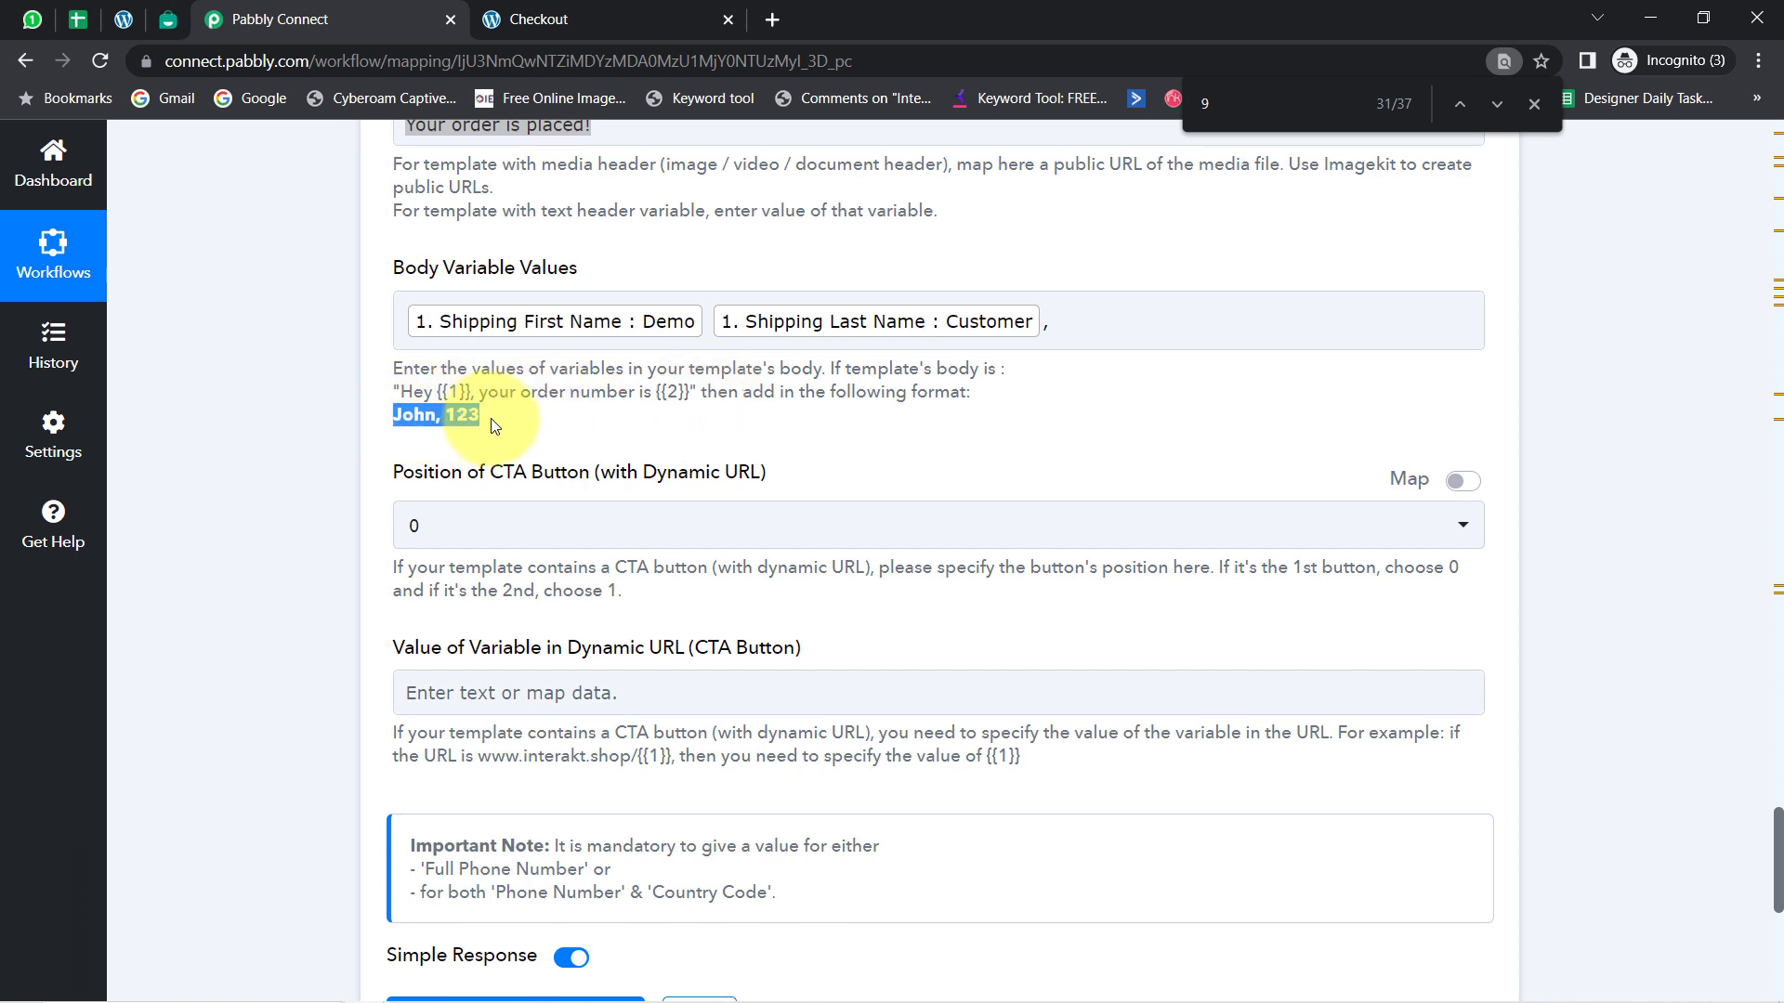
{"action": "left_click", "coordinate": [1052, 321]}
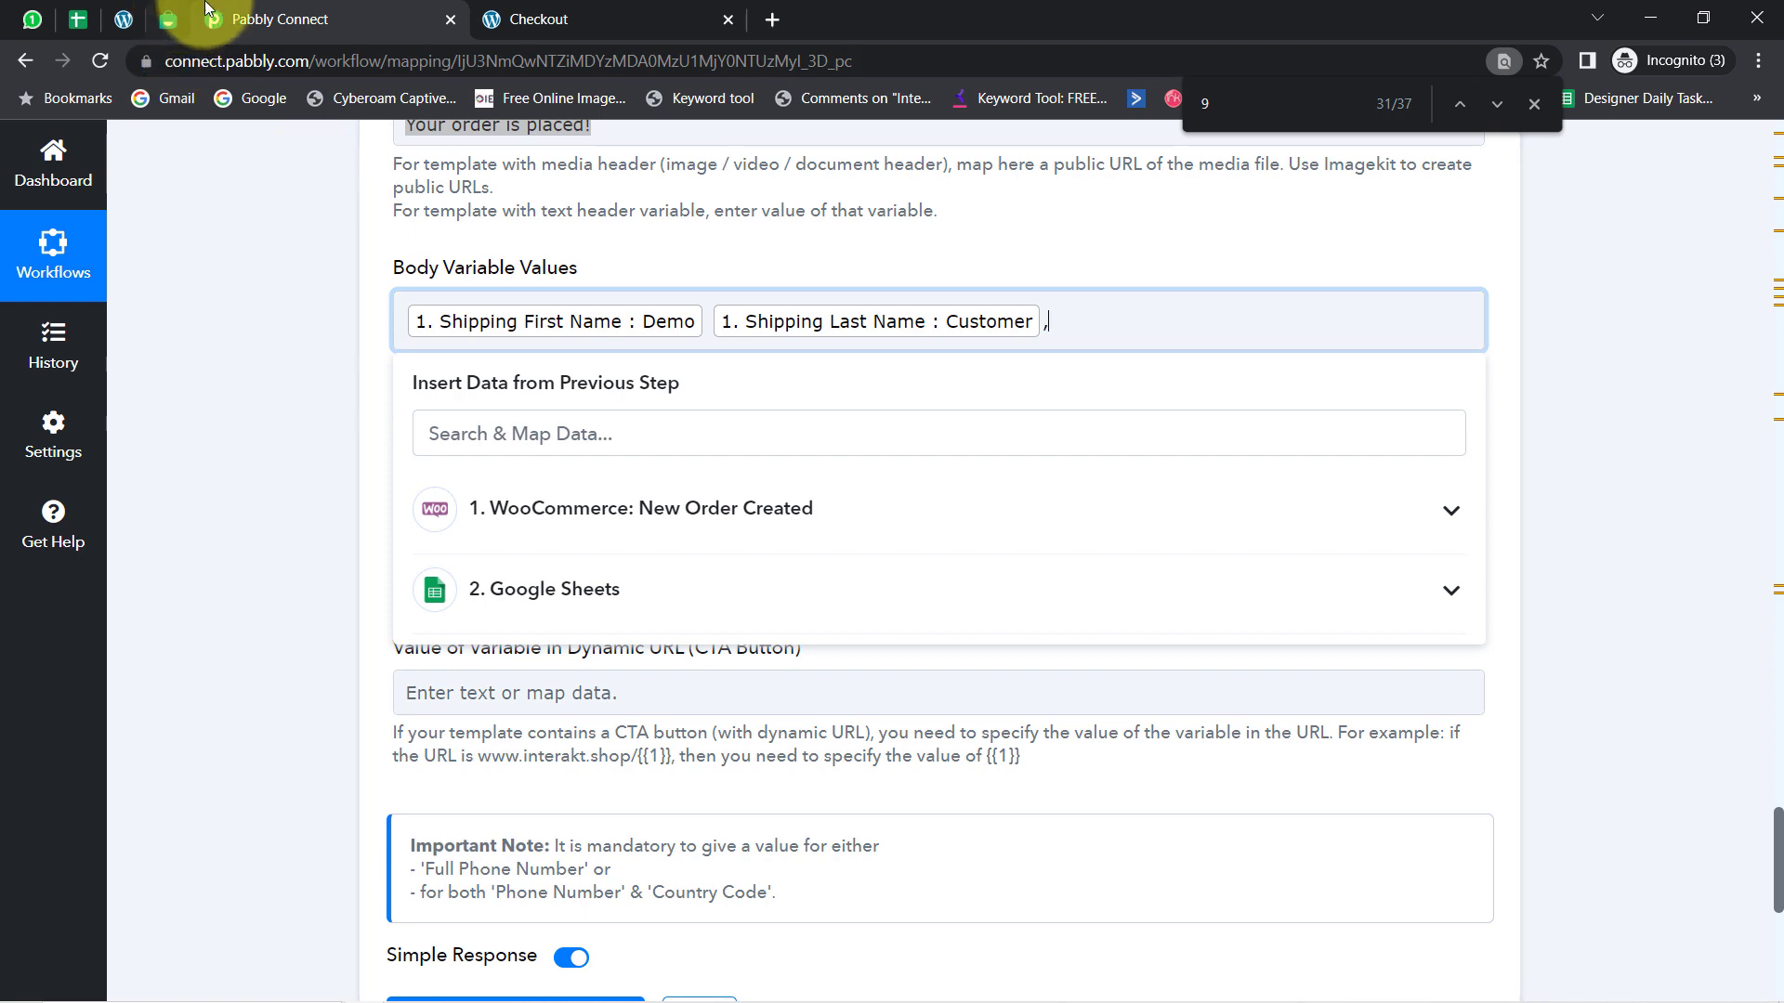
{"action": "left_click", "coordinate": [168, 19]}
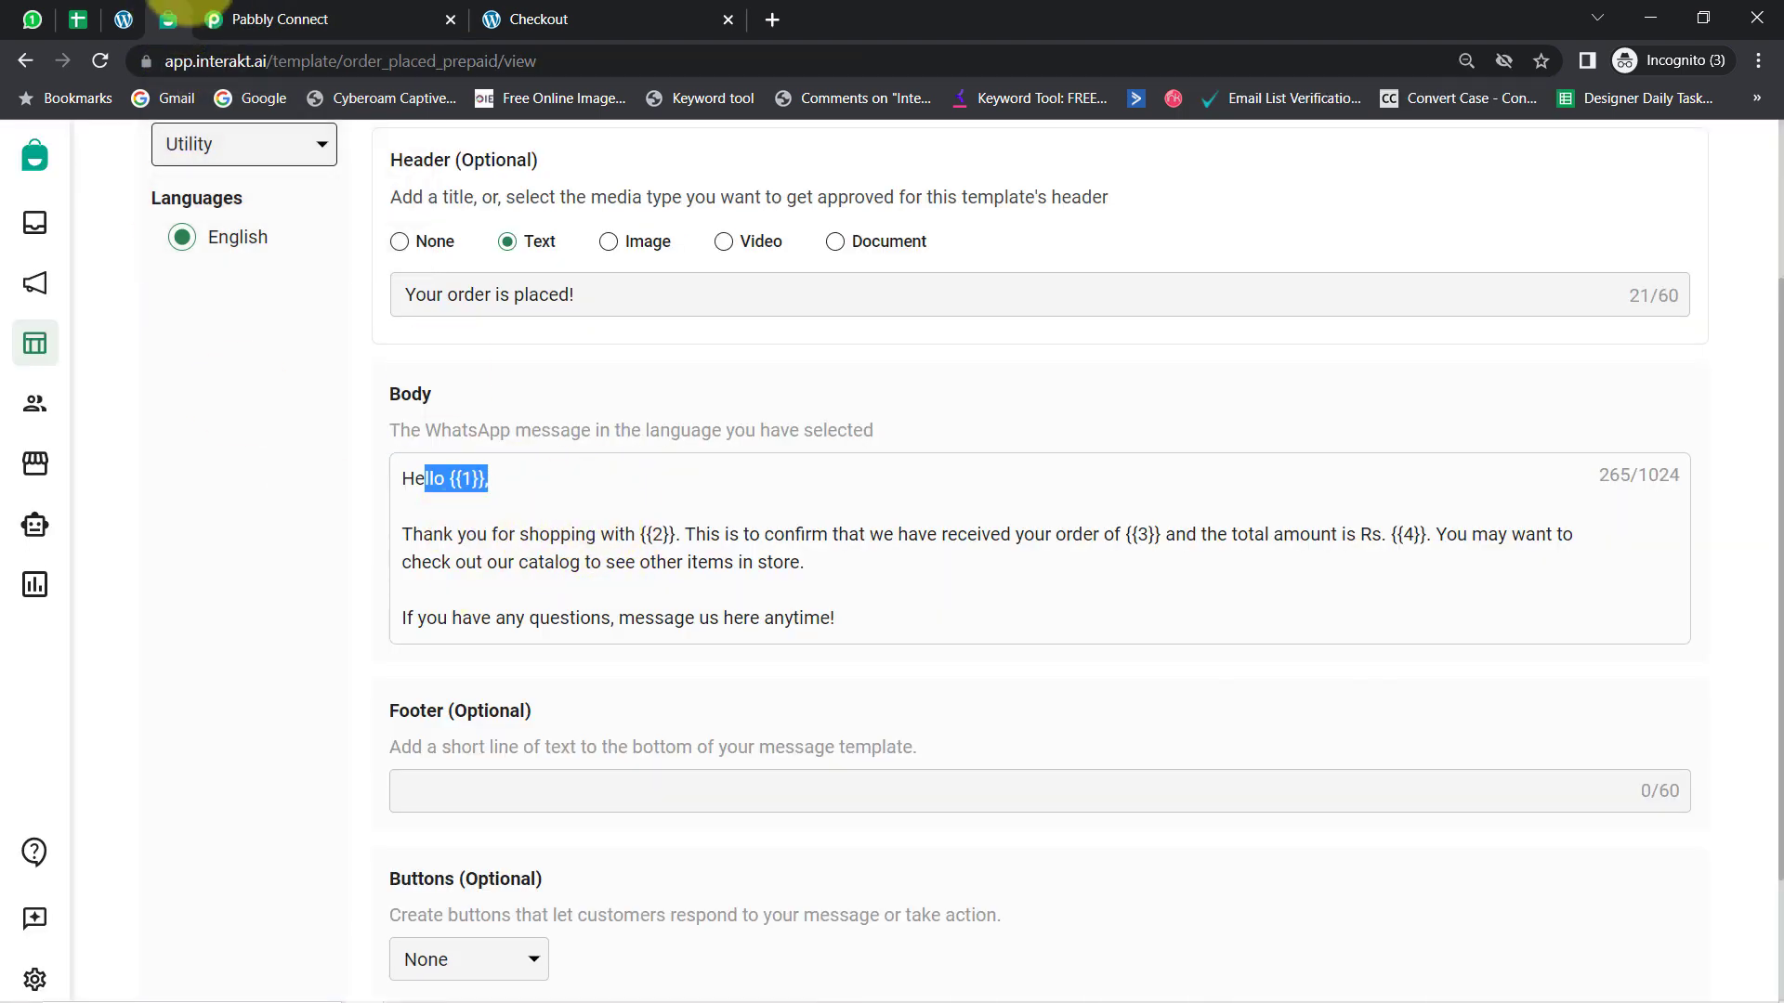
{"action": "left_click", "coordinate": [269, 19]}
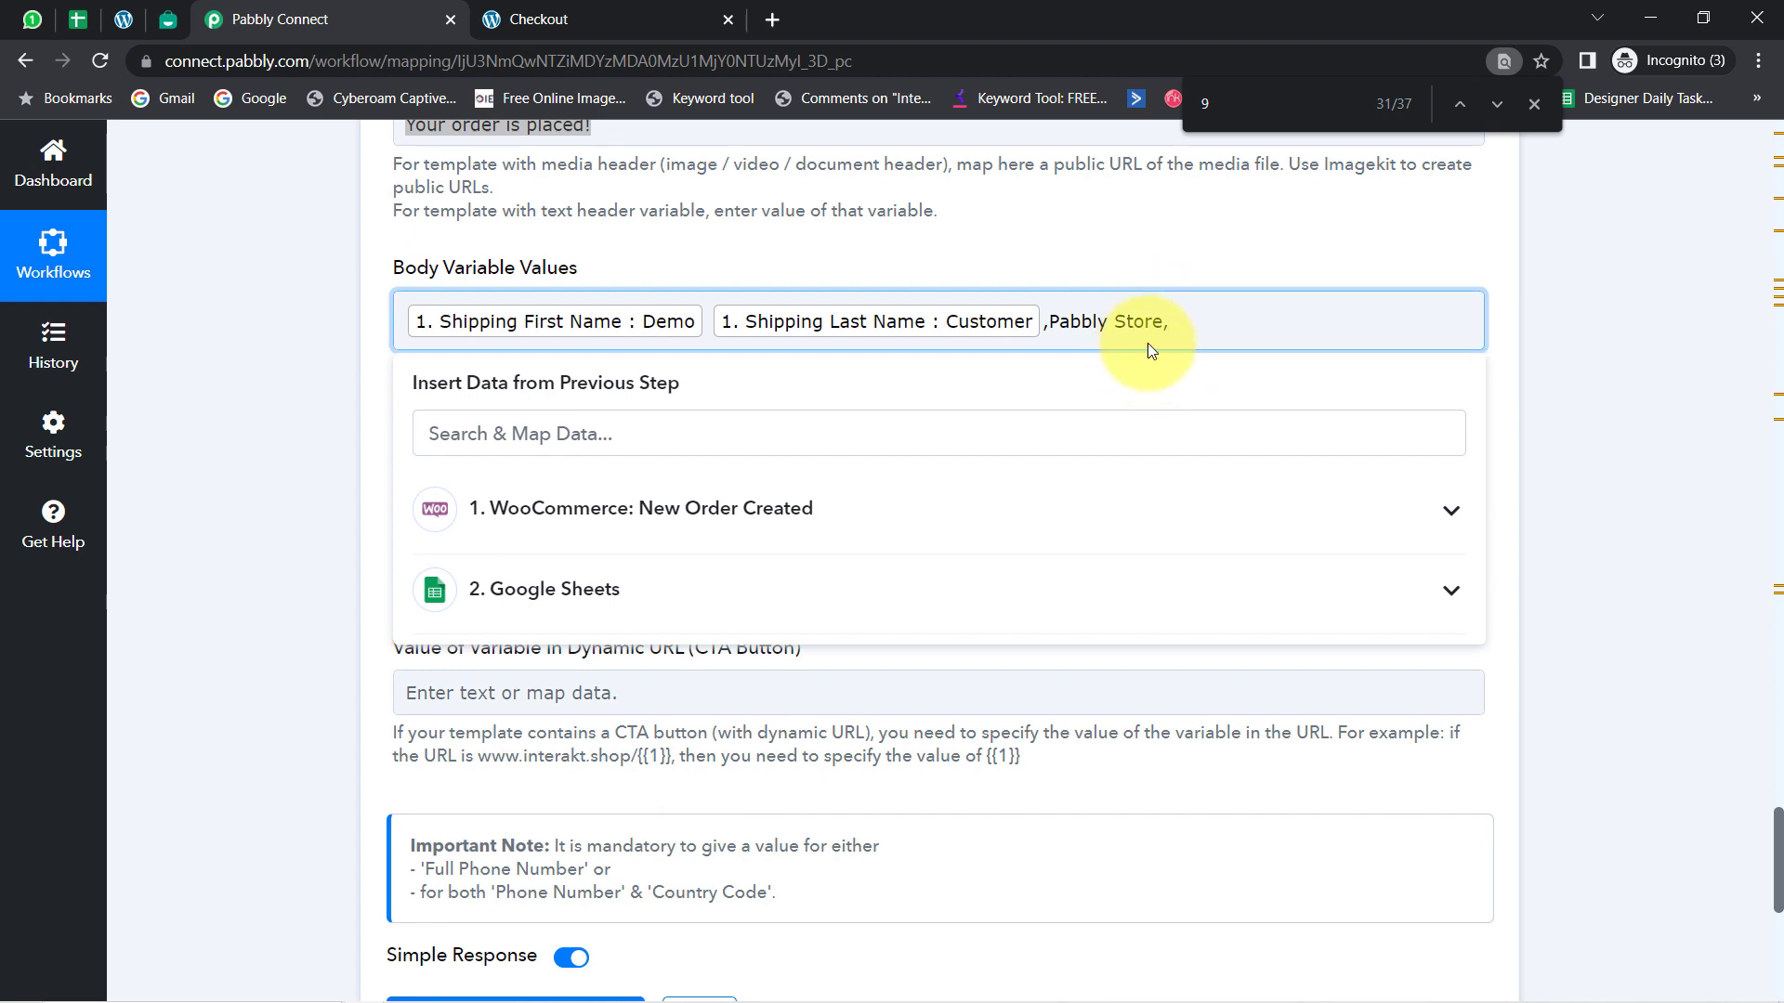
Check placeholders {{3}} and {{4}} in the Interakt template and map Line Items 0 Name as the third Body Variable Value in Pabbly Connect
{"action": "left_click", "coordinate": [167, 19]}
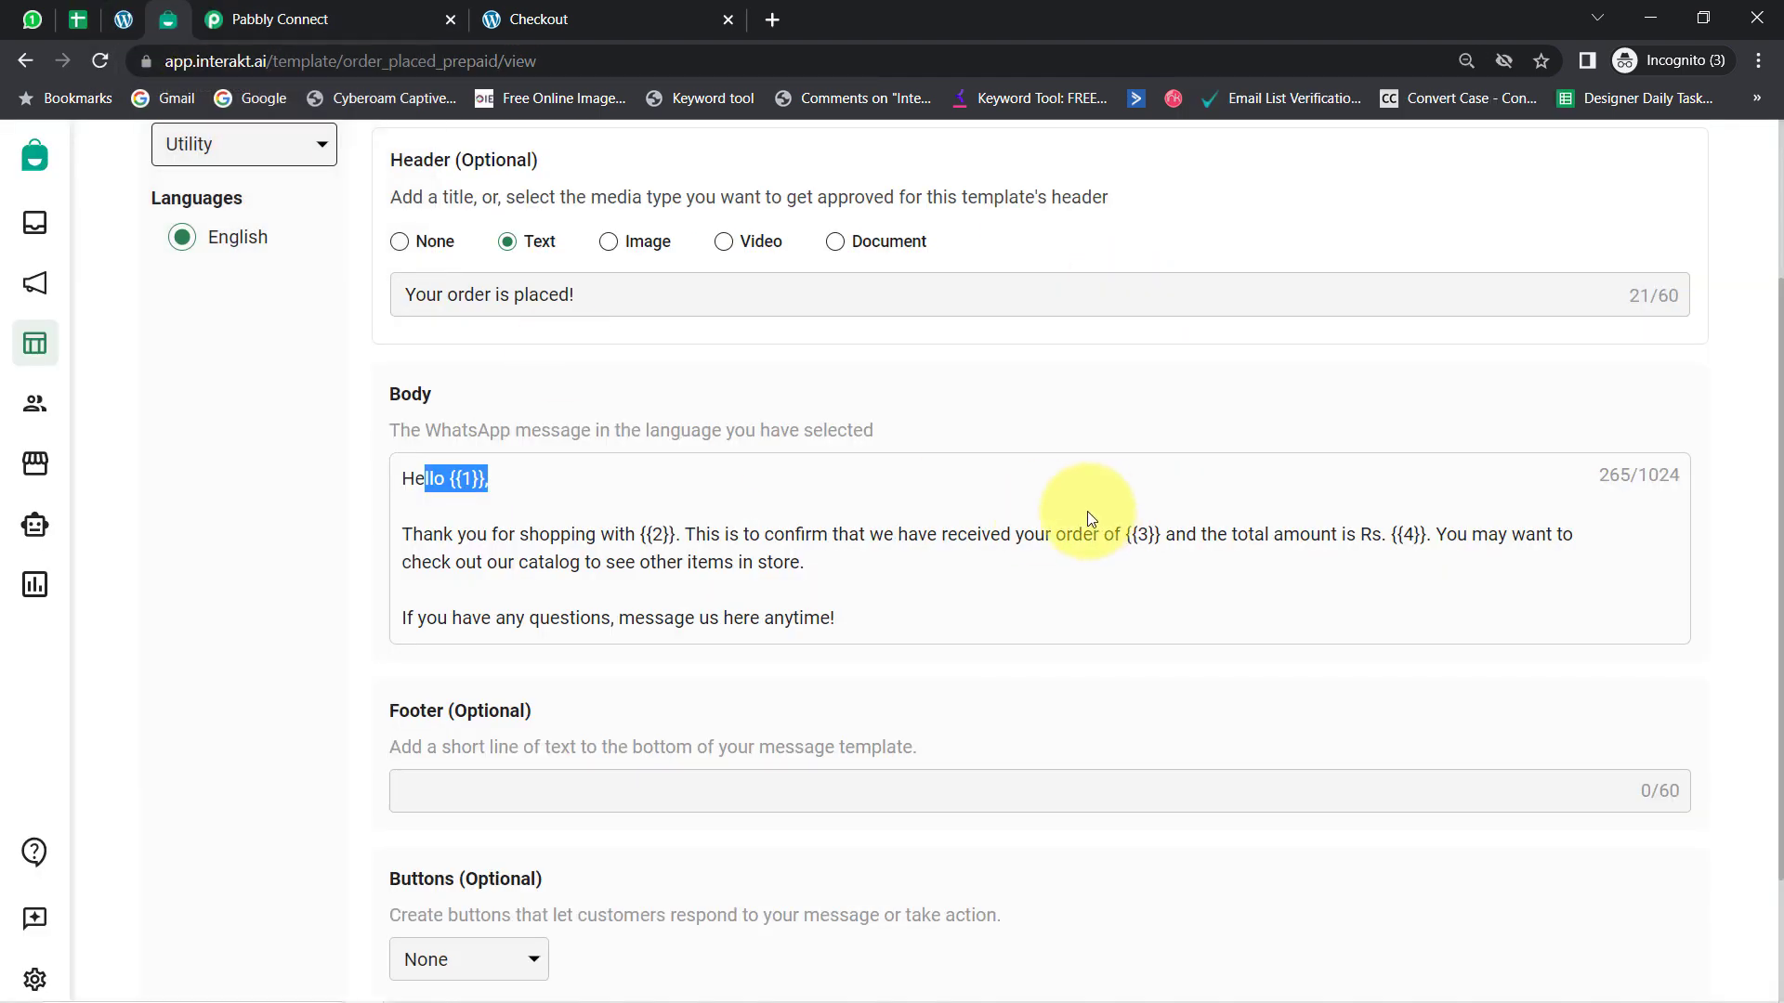
{"action": "left_click_drag", "start_coordinate": [1083, 537], "coordinate": [1198, 537]}
{"action": "left_click_drag", "start_coordinate": [1331, 537], "coordinate": [1446, 537]}
{"action": "left_click", "coordinate": [376, 18]}
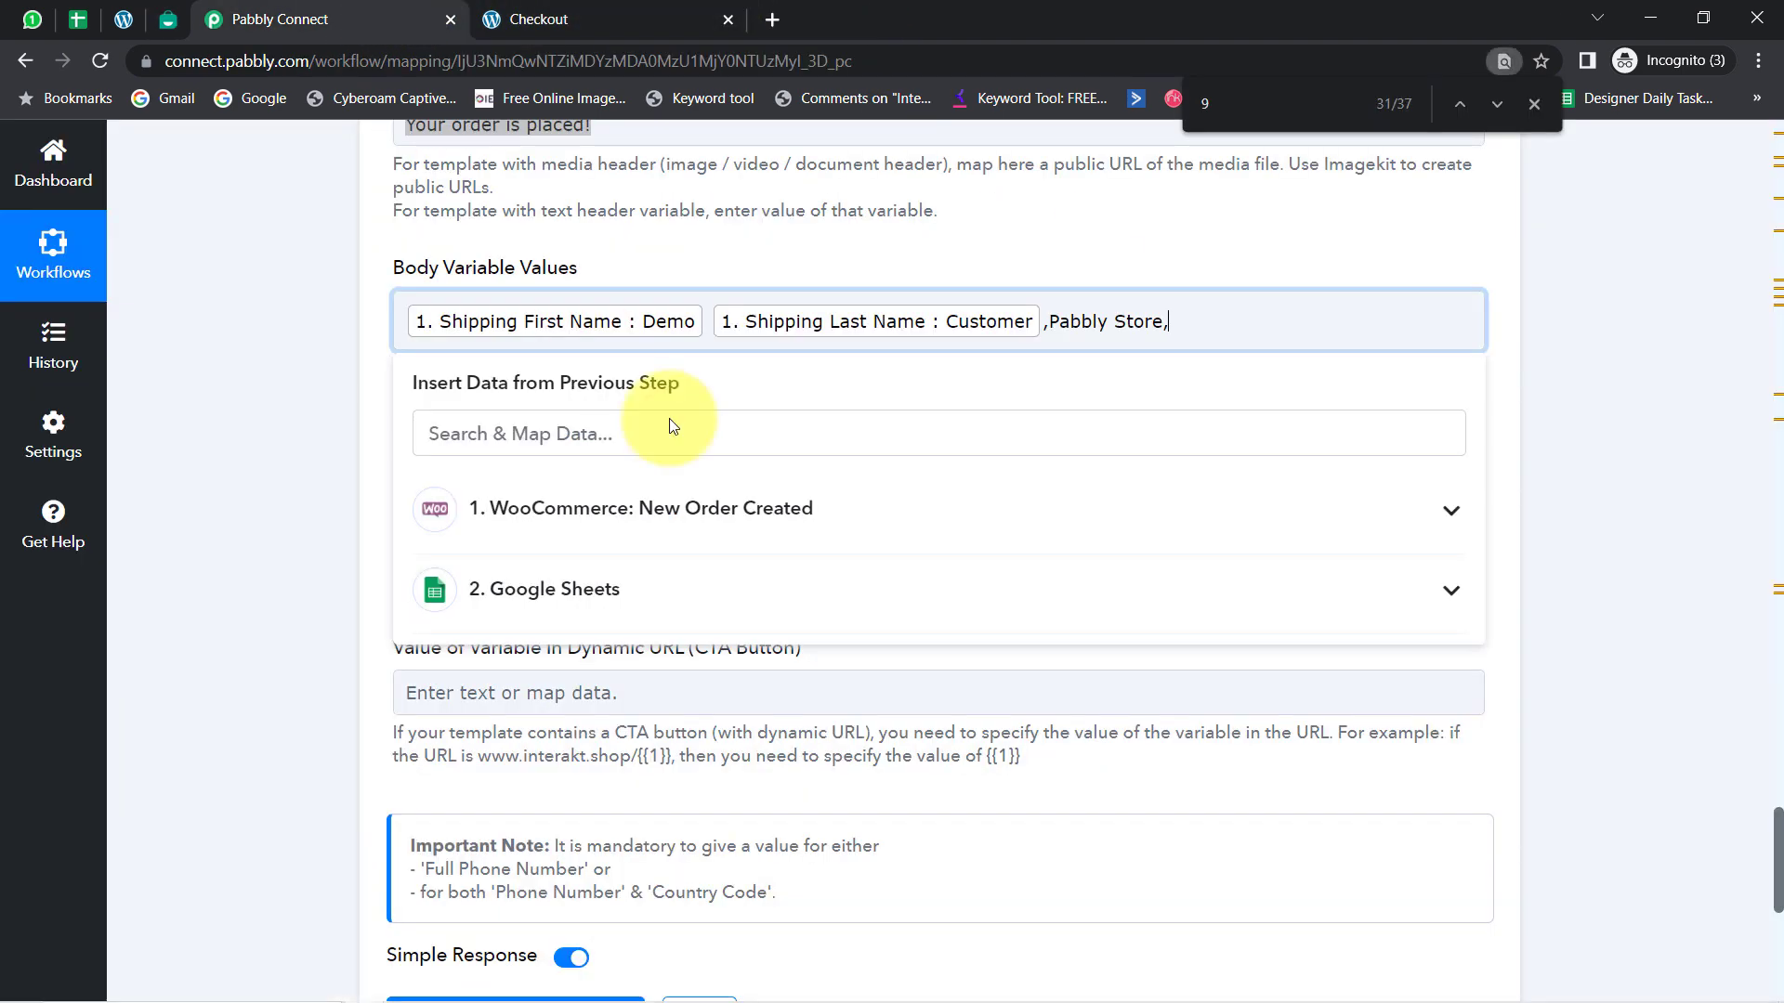
{"action": "left_click", "coordinate": [585, 436]}
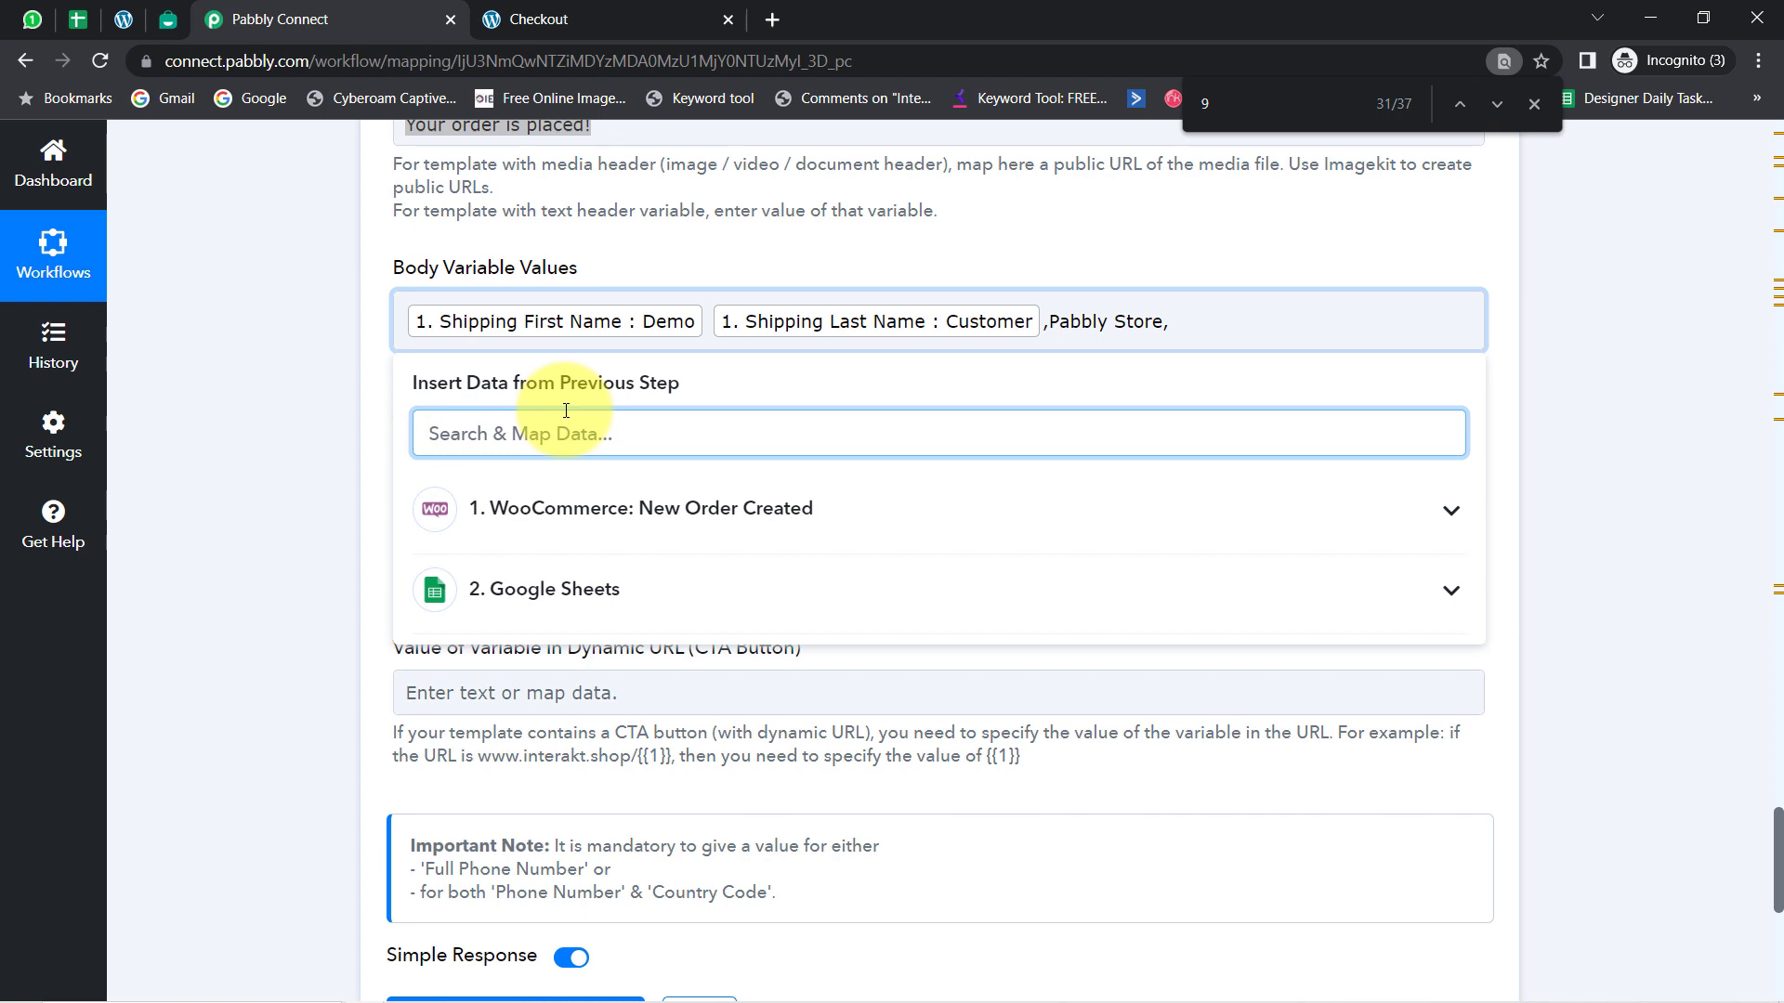
{"action": "type", "text": "one "}
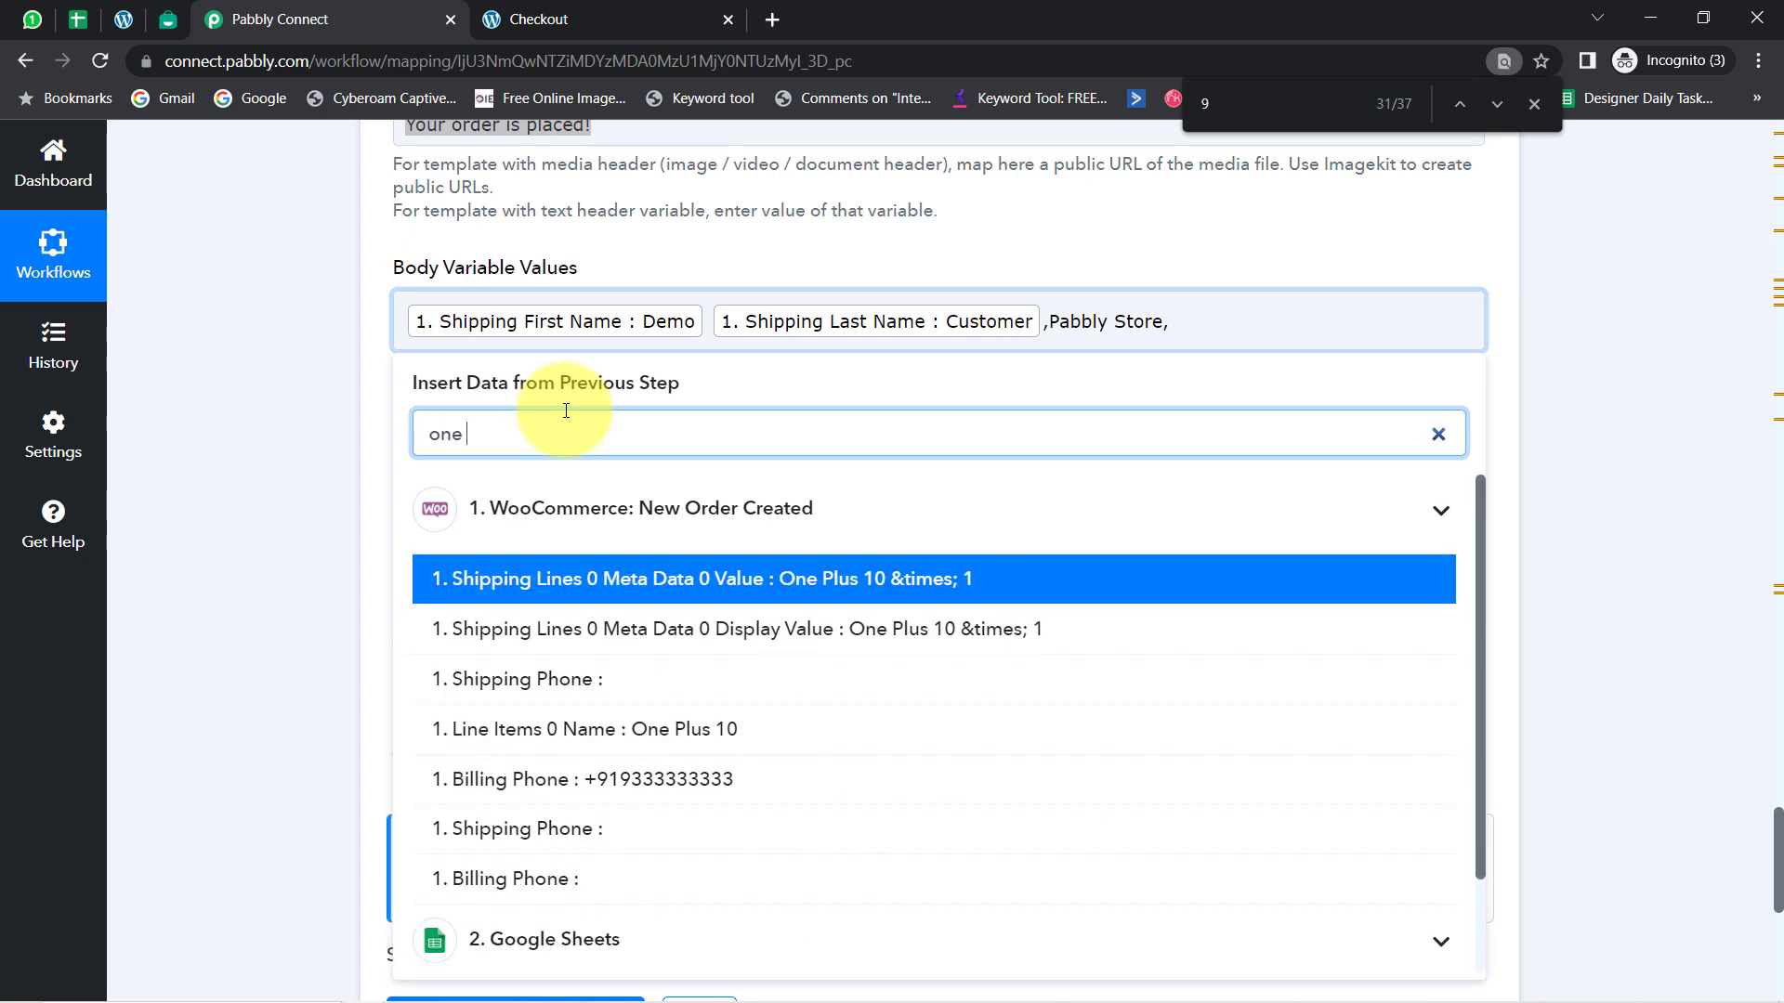
{"action": "type", "text": "pl"}
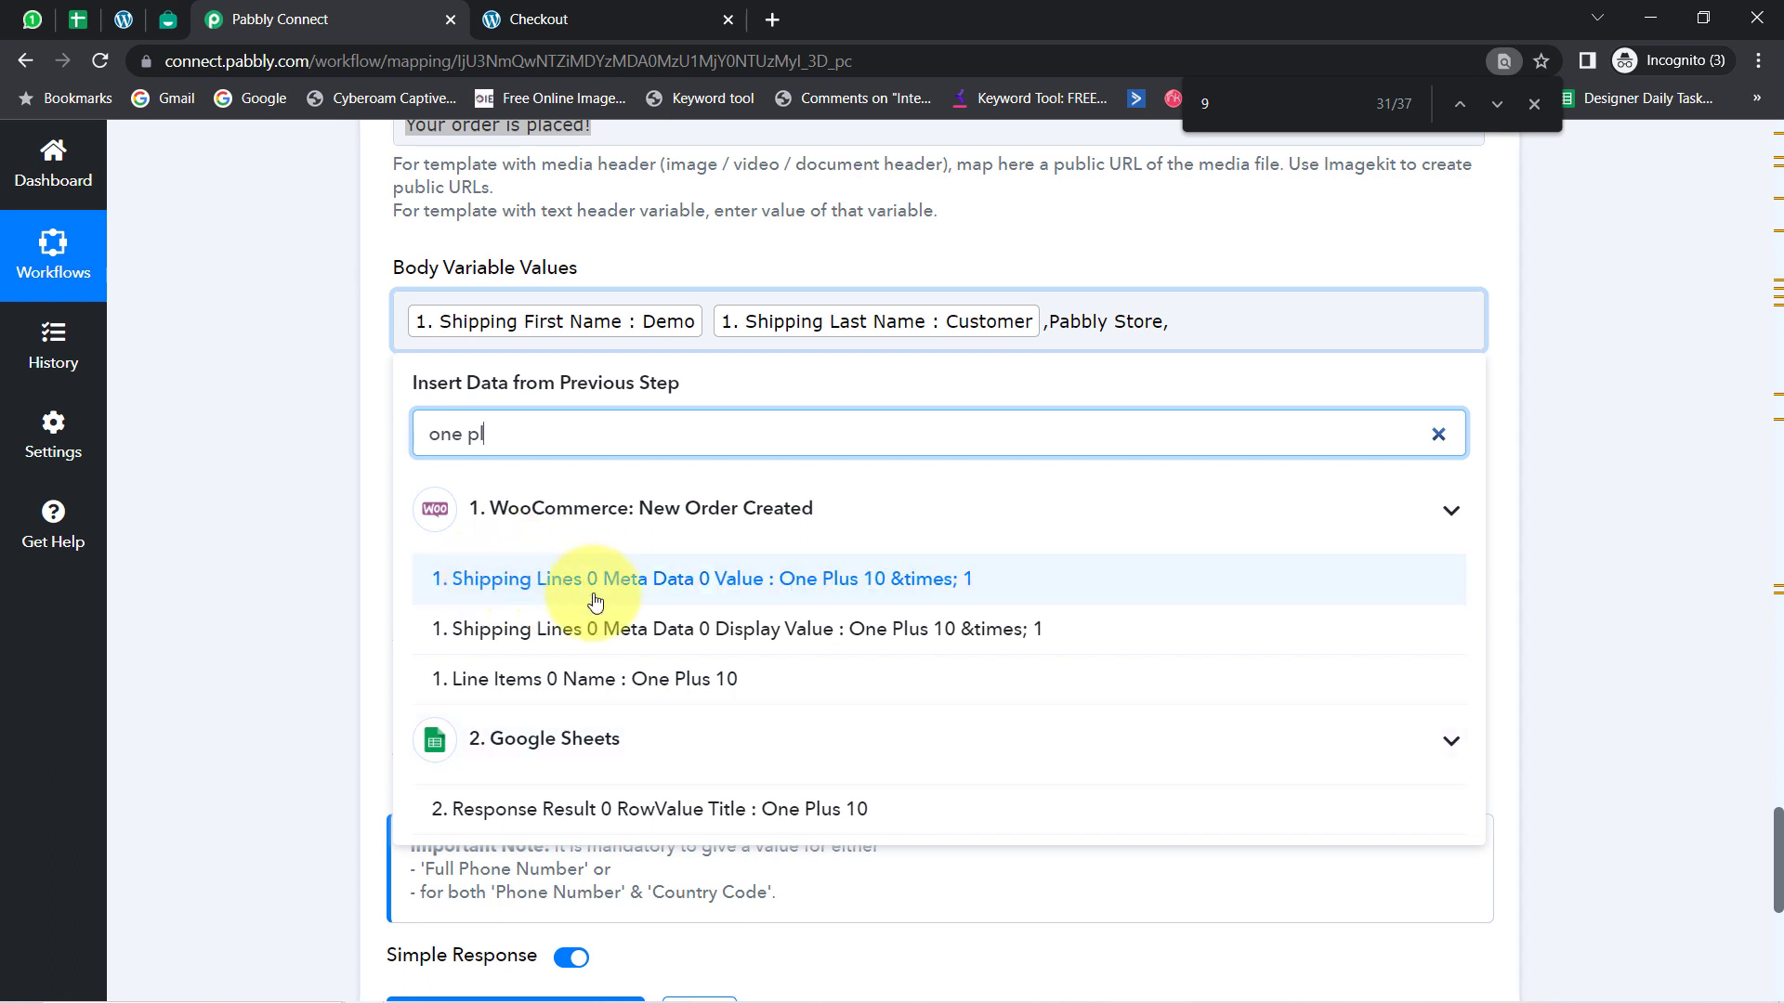
{"action": "left_click", "coordinate": [686, 683]}
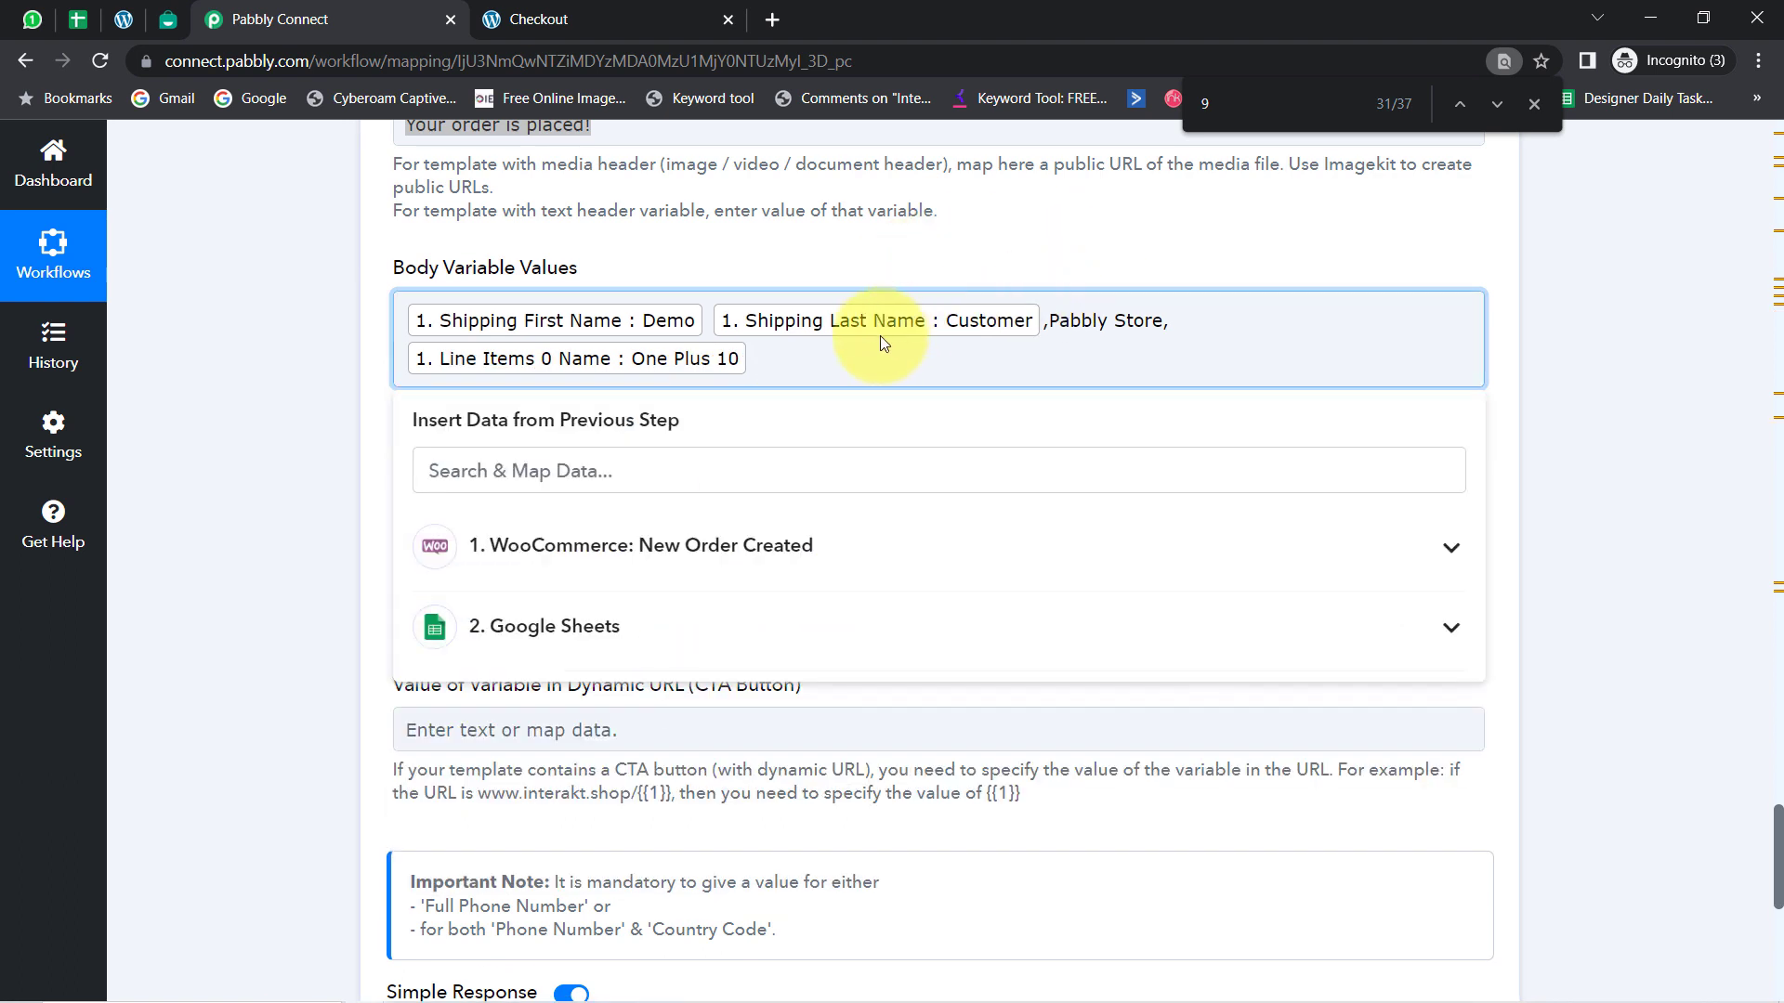
Add a comma after the product name and map the WooCommerce order Total as the fourth Body Variable Value
{"action": "left_click", "coordinate": [646, 470]}
{"action": "type", "text": "49"}
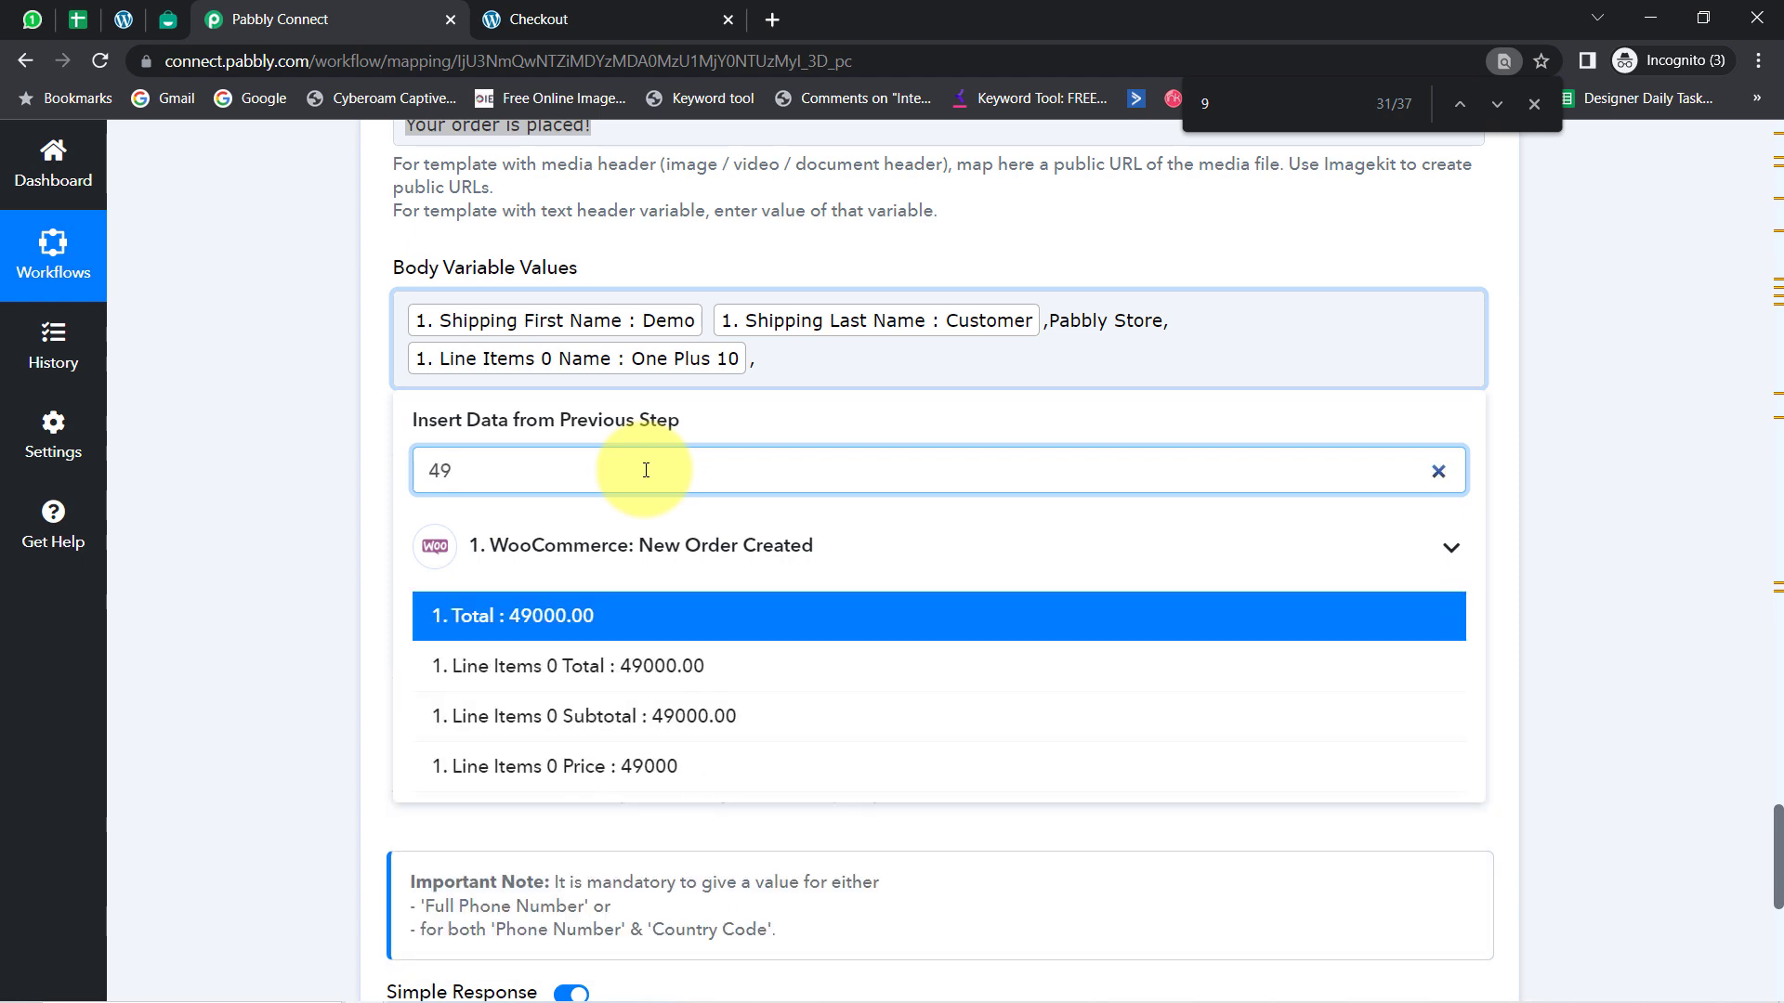
{"action": "left_click", "coordinate": [470, 615]}
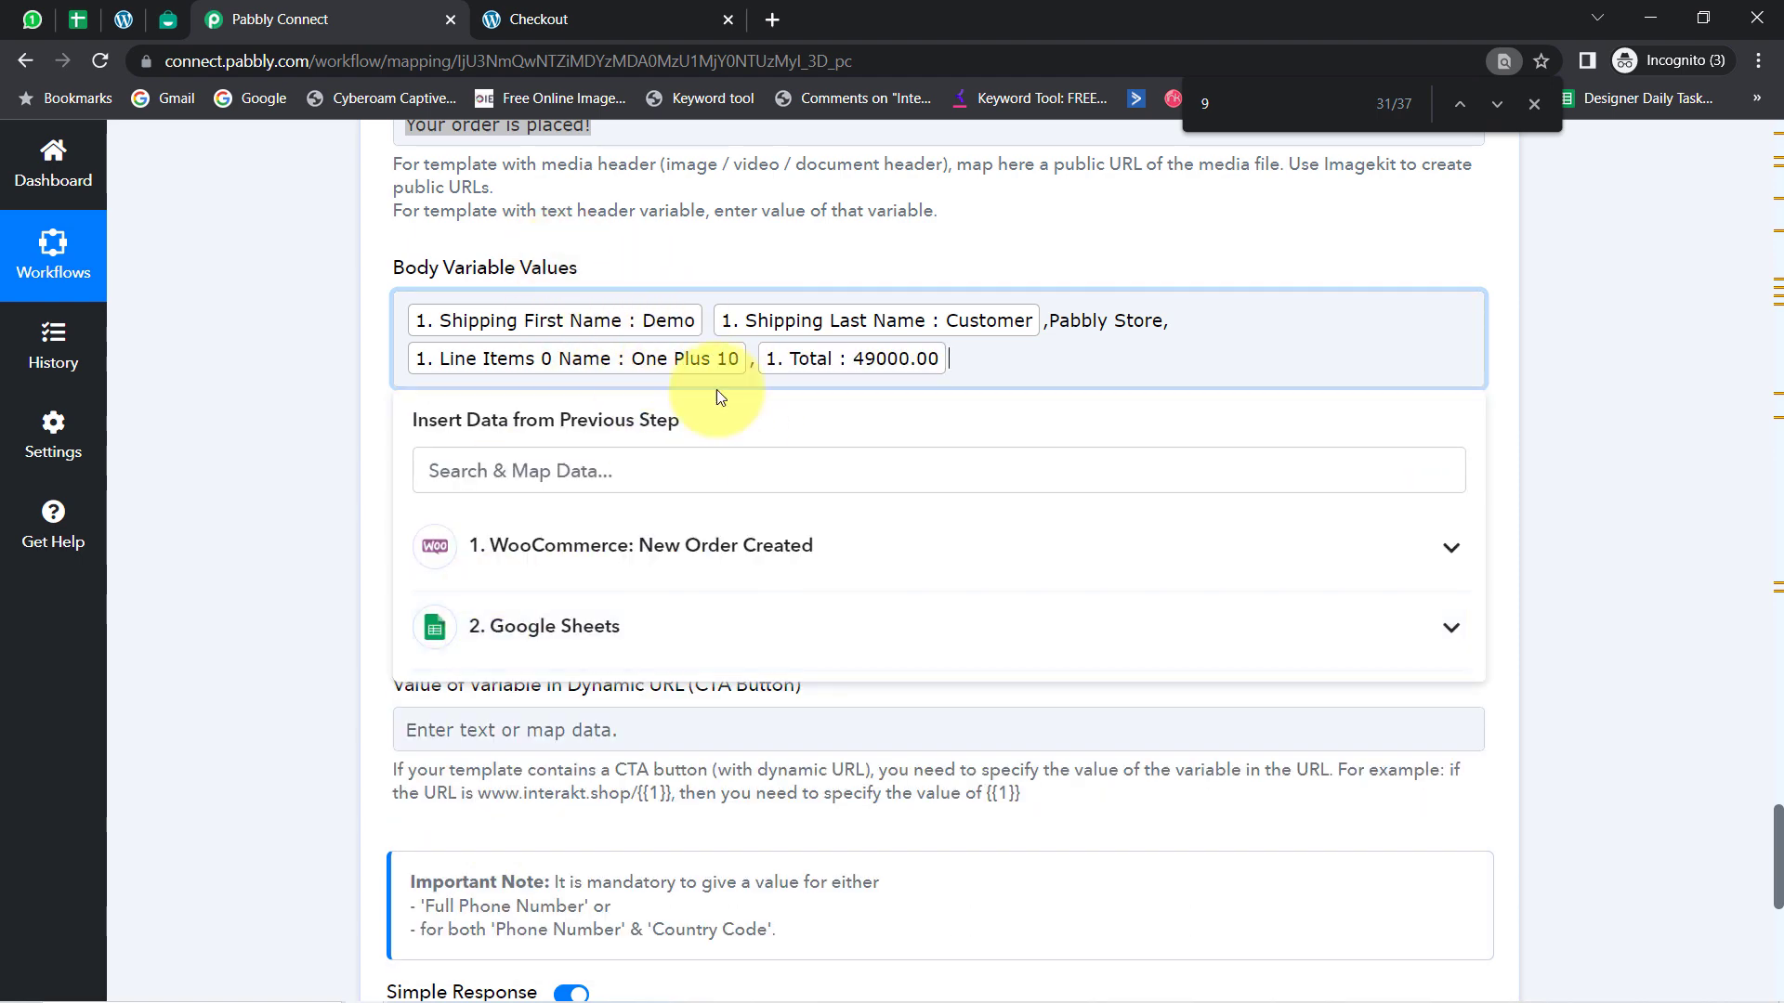
Review the completed Body Variable Values and the CTA button position and dynamic URL variable fields below them
{"action": "left_click_drag", "start_coordinate": [455, 270], "coordinate": [772, 226]}
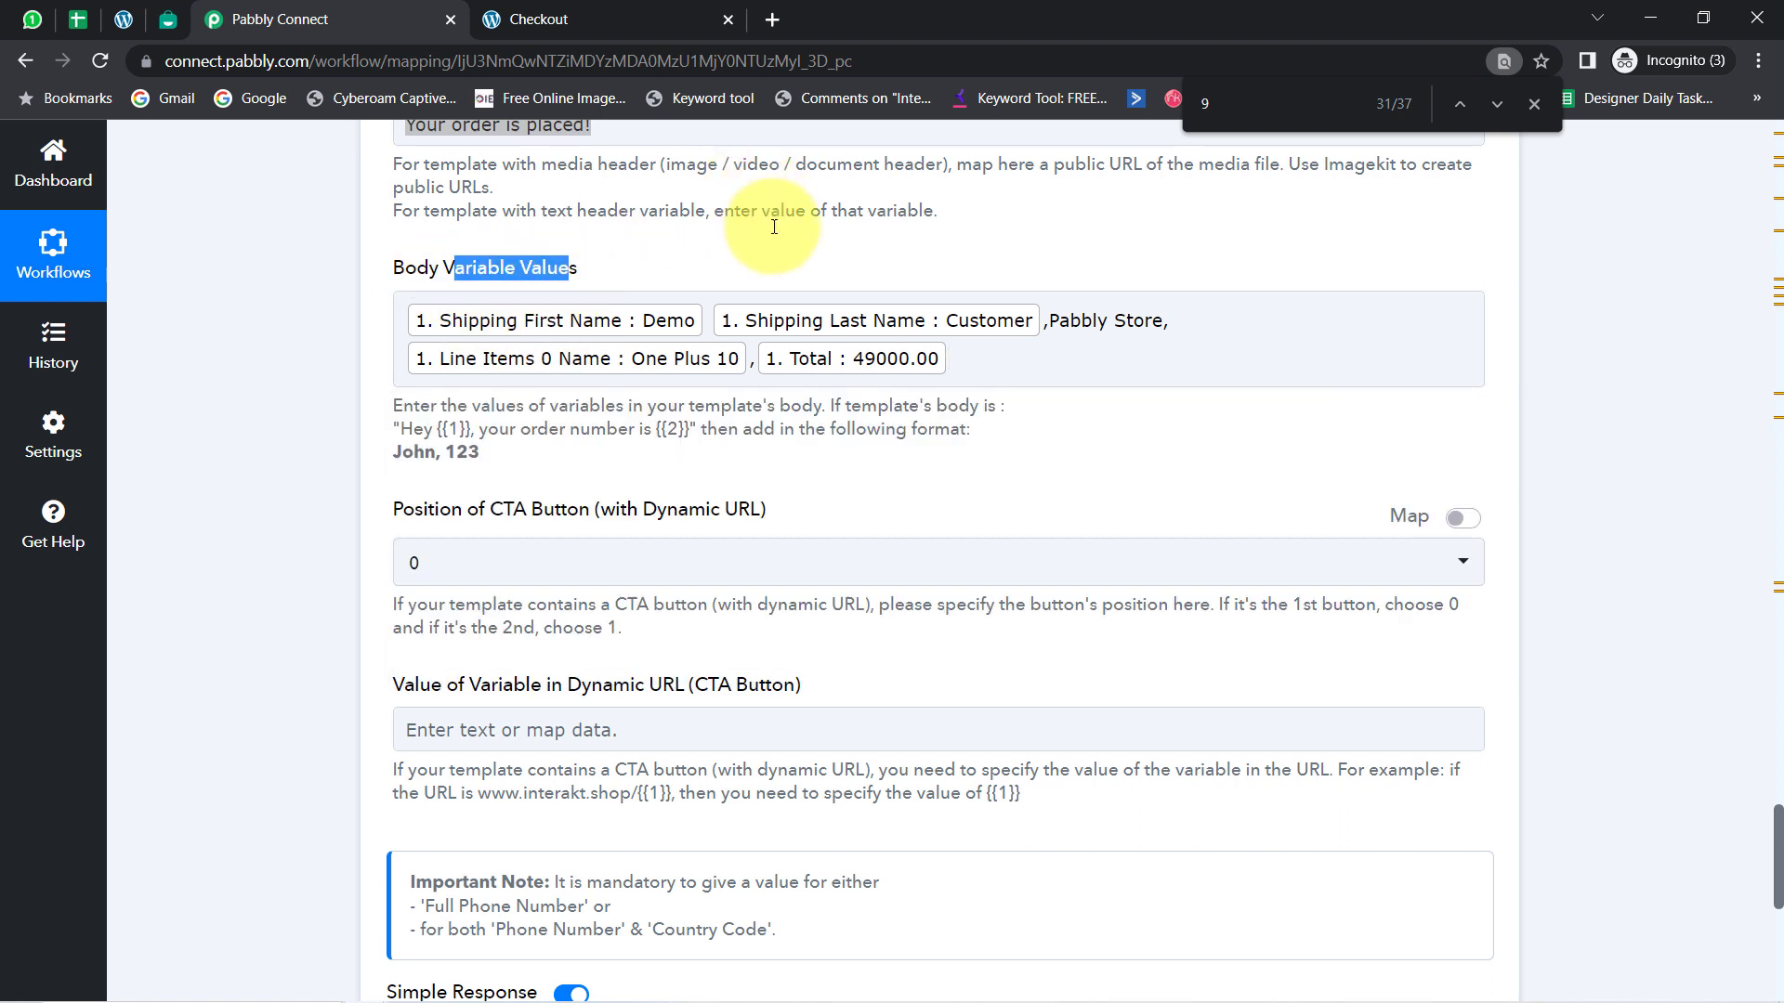
{"action": "left_click", "coordinate": [260, 529]}
{"action": "scroll", "coordinate": [265, 539], "scroll_direction": "down", "scroll_amount": 1}
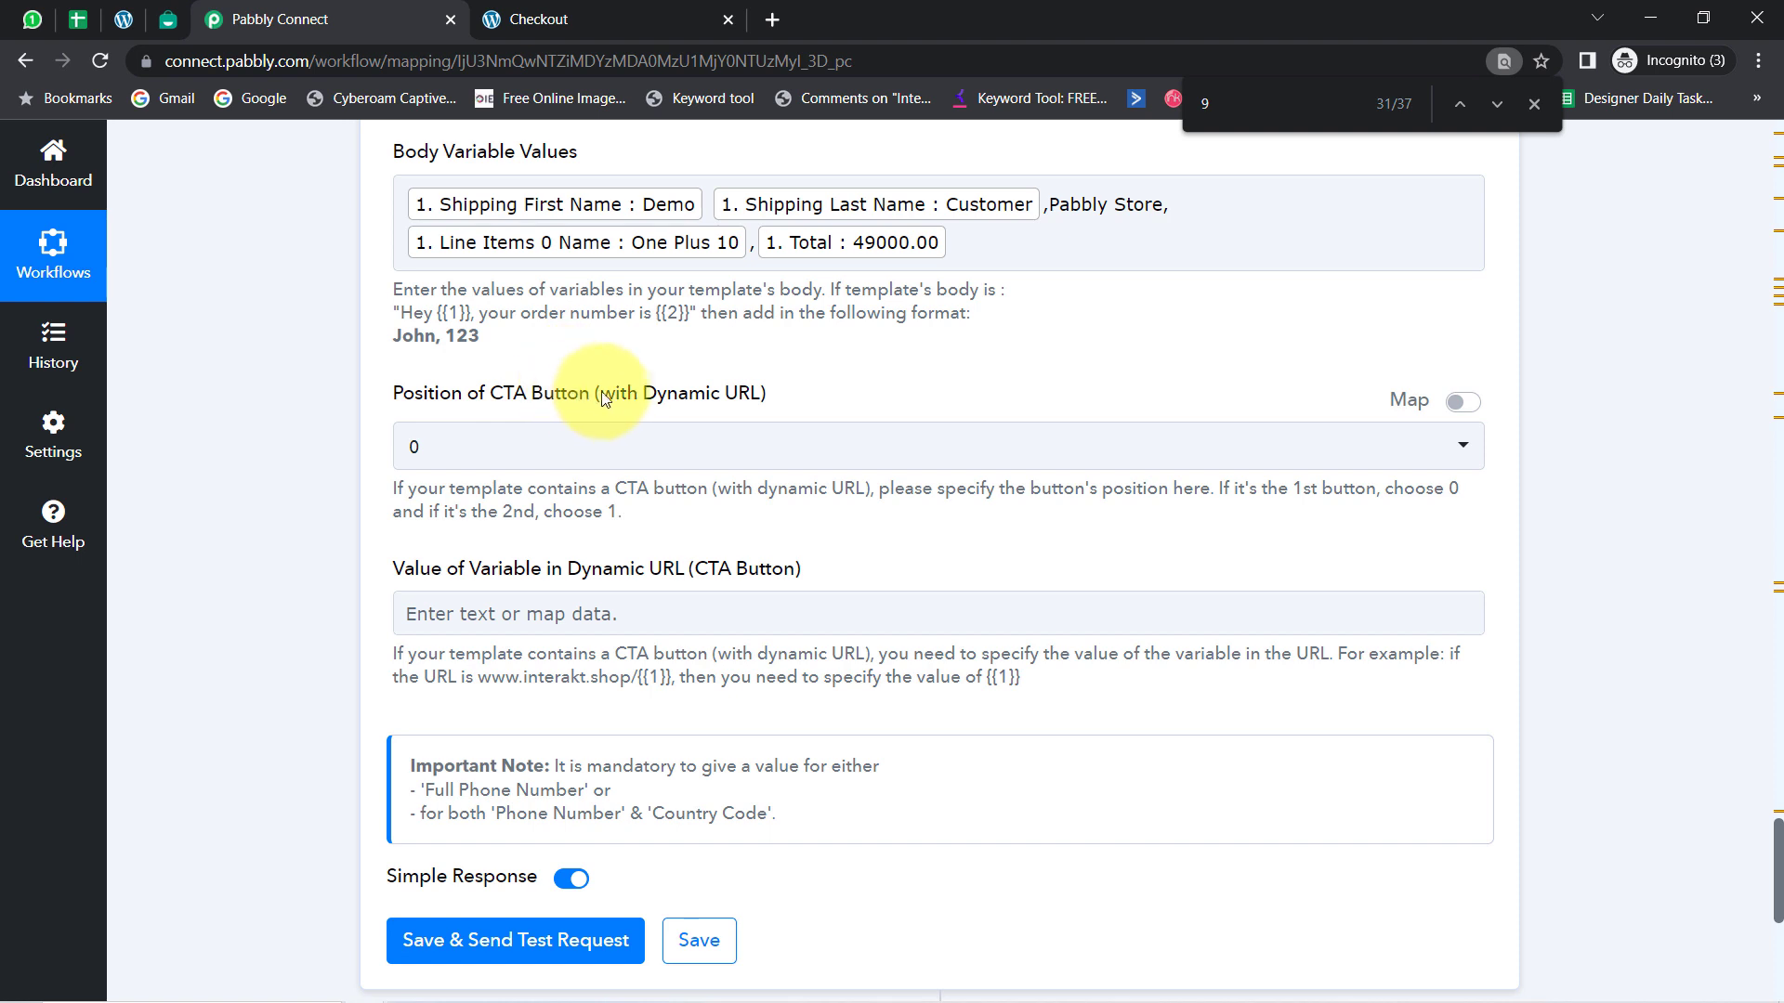
{"action": "left_click_drag", "start_coordinate": [630, 409], "coordinate": [776, 402]}
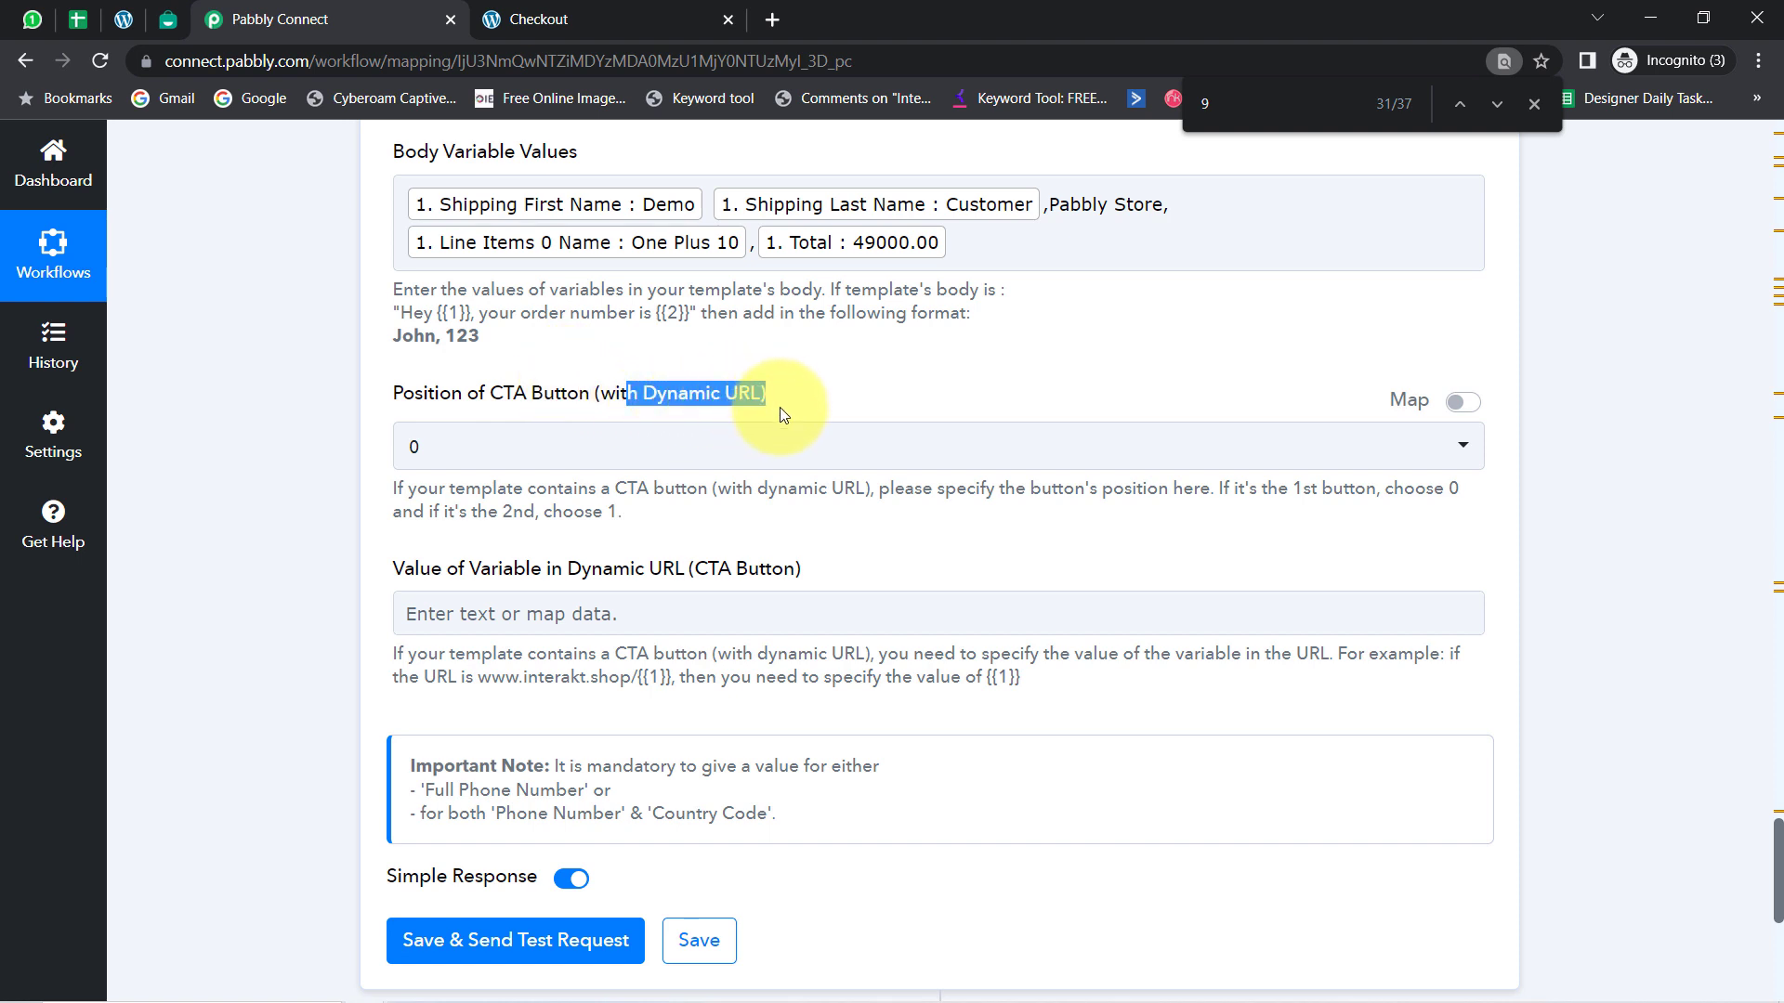
{"action": "left_click_drag", "start_coordinate": [707, 568], "coordinate": [778, 571]}
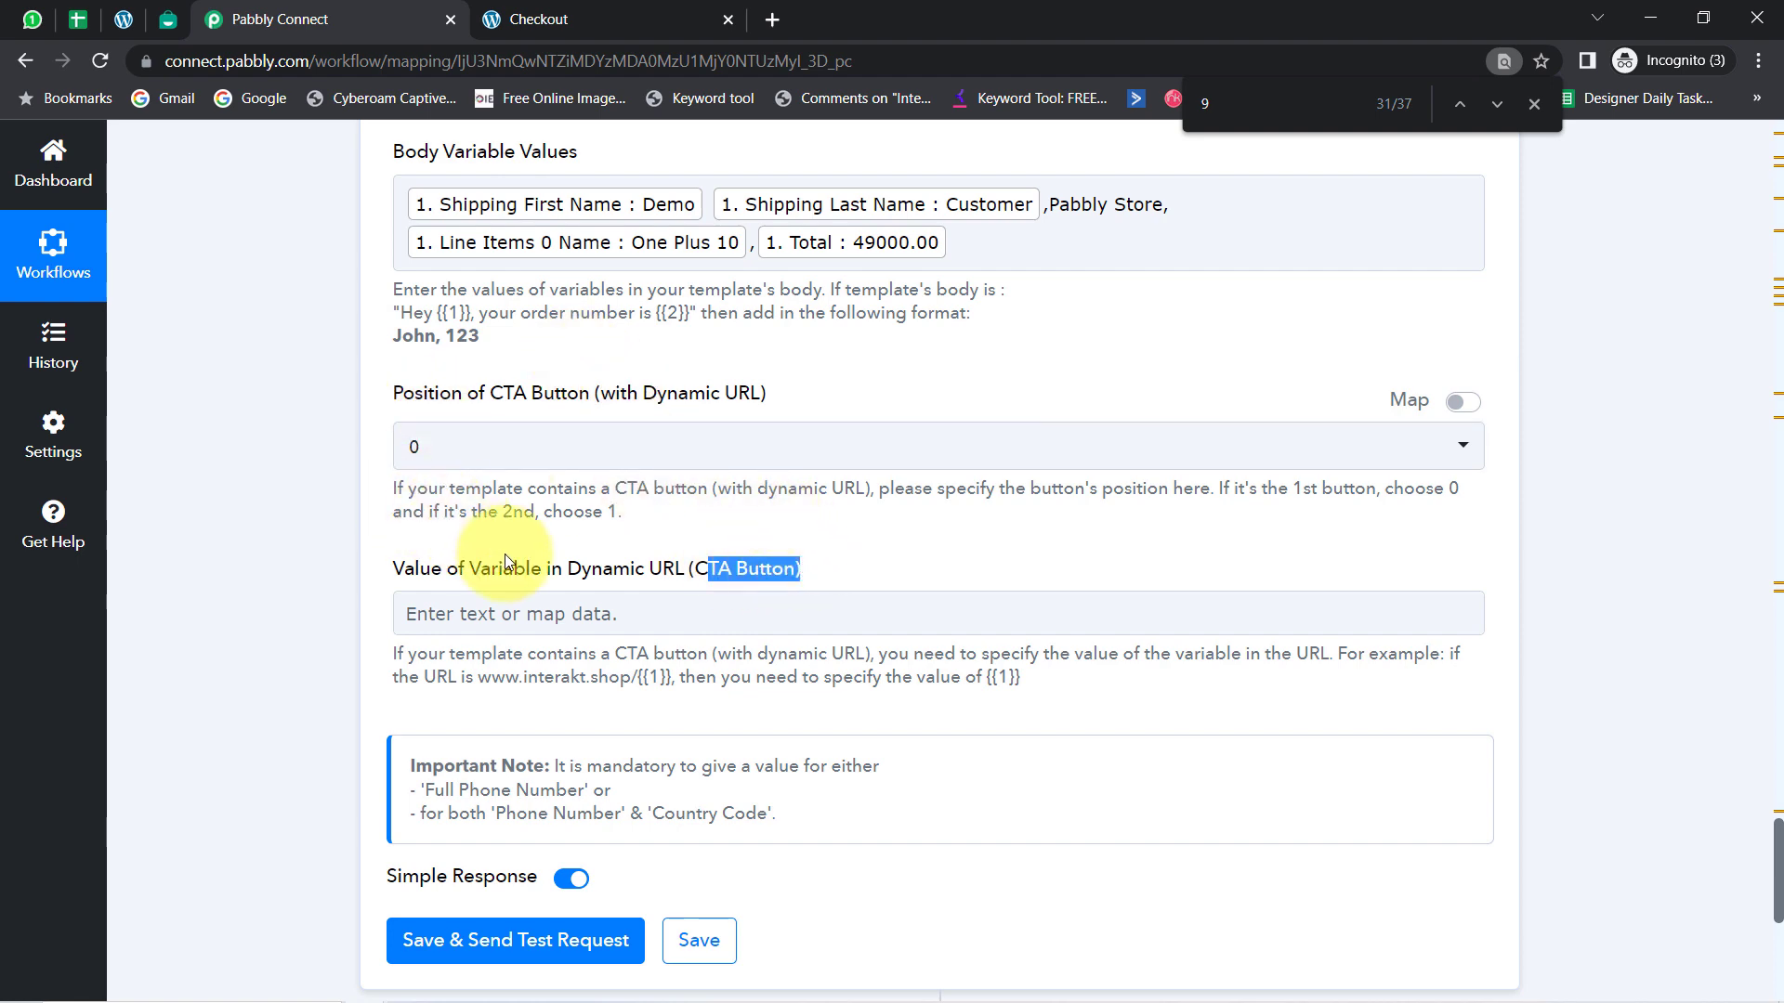
{"action": "scroll", "coordinate": [504, 553], "scroll_direction": "down", "scroll_amount": 3}
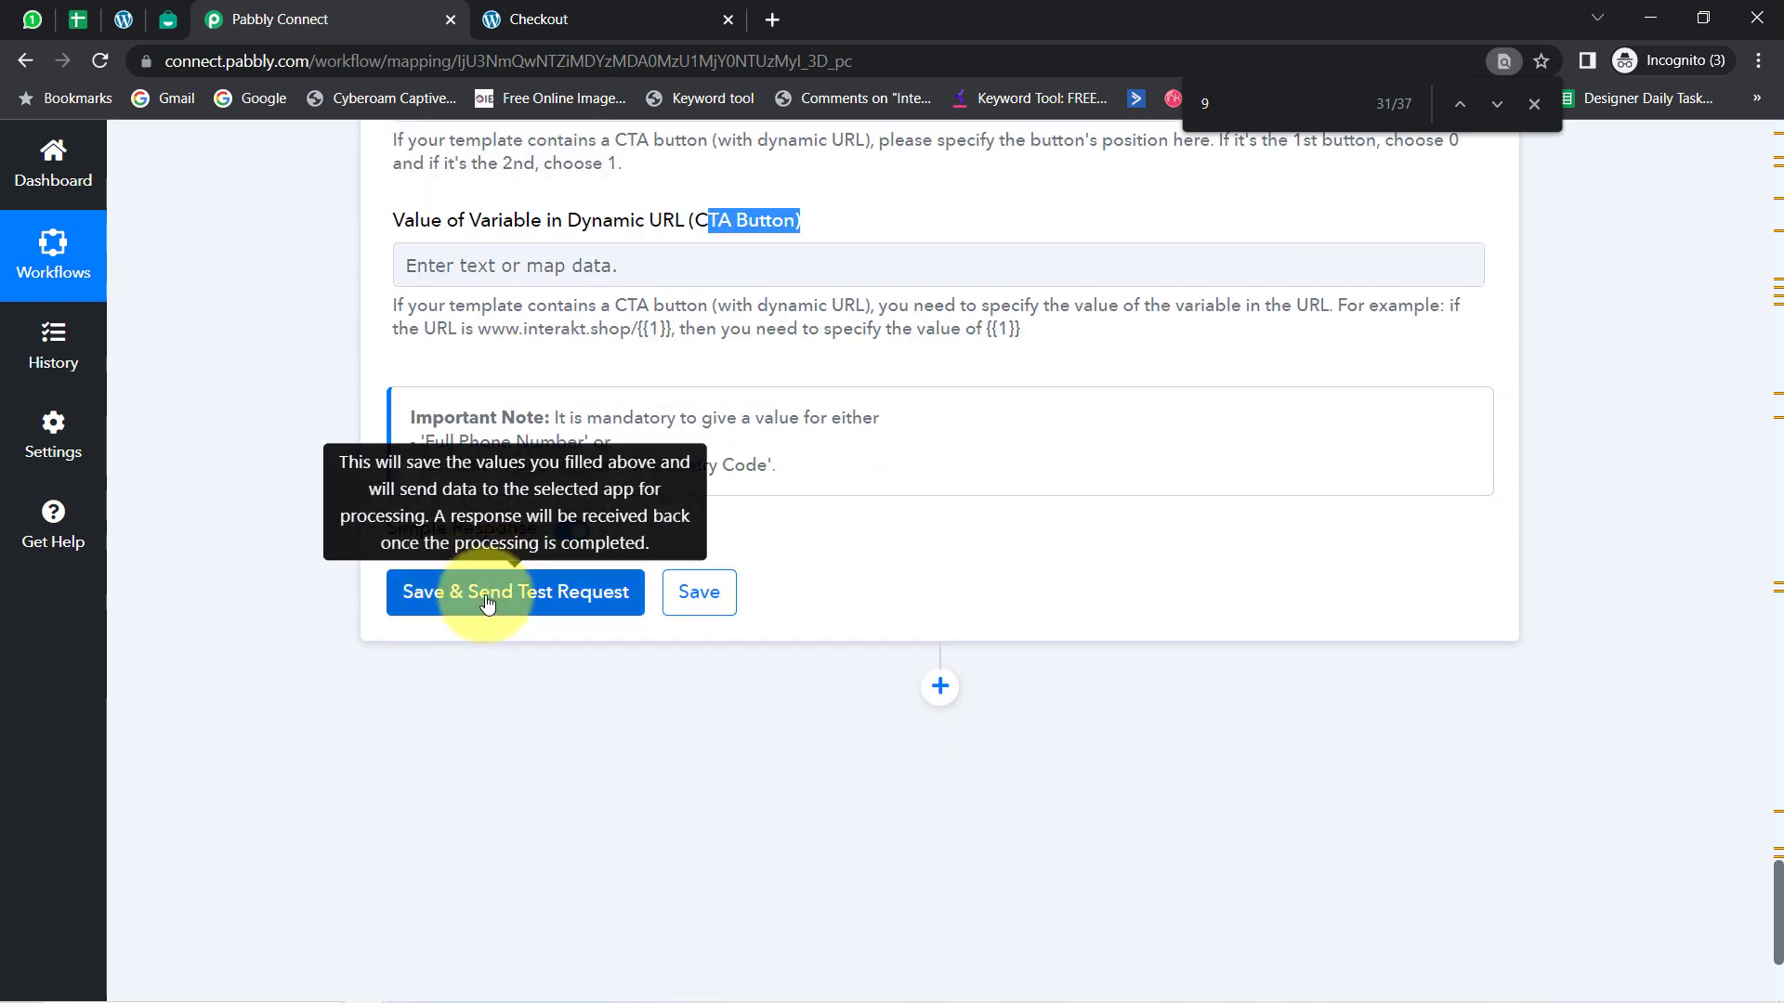
Switch to WhatsApp Web and clear all messages from the Pabbly Team - Interakt chat
{"action": "left_click", "coordinate": [32, 18]}
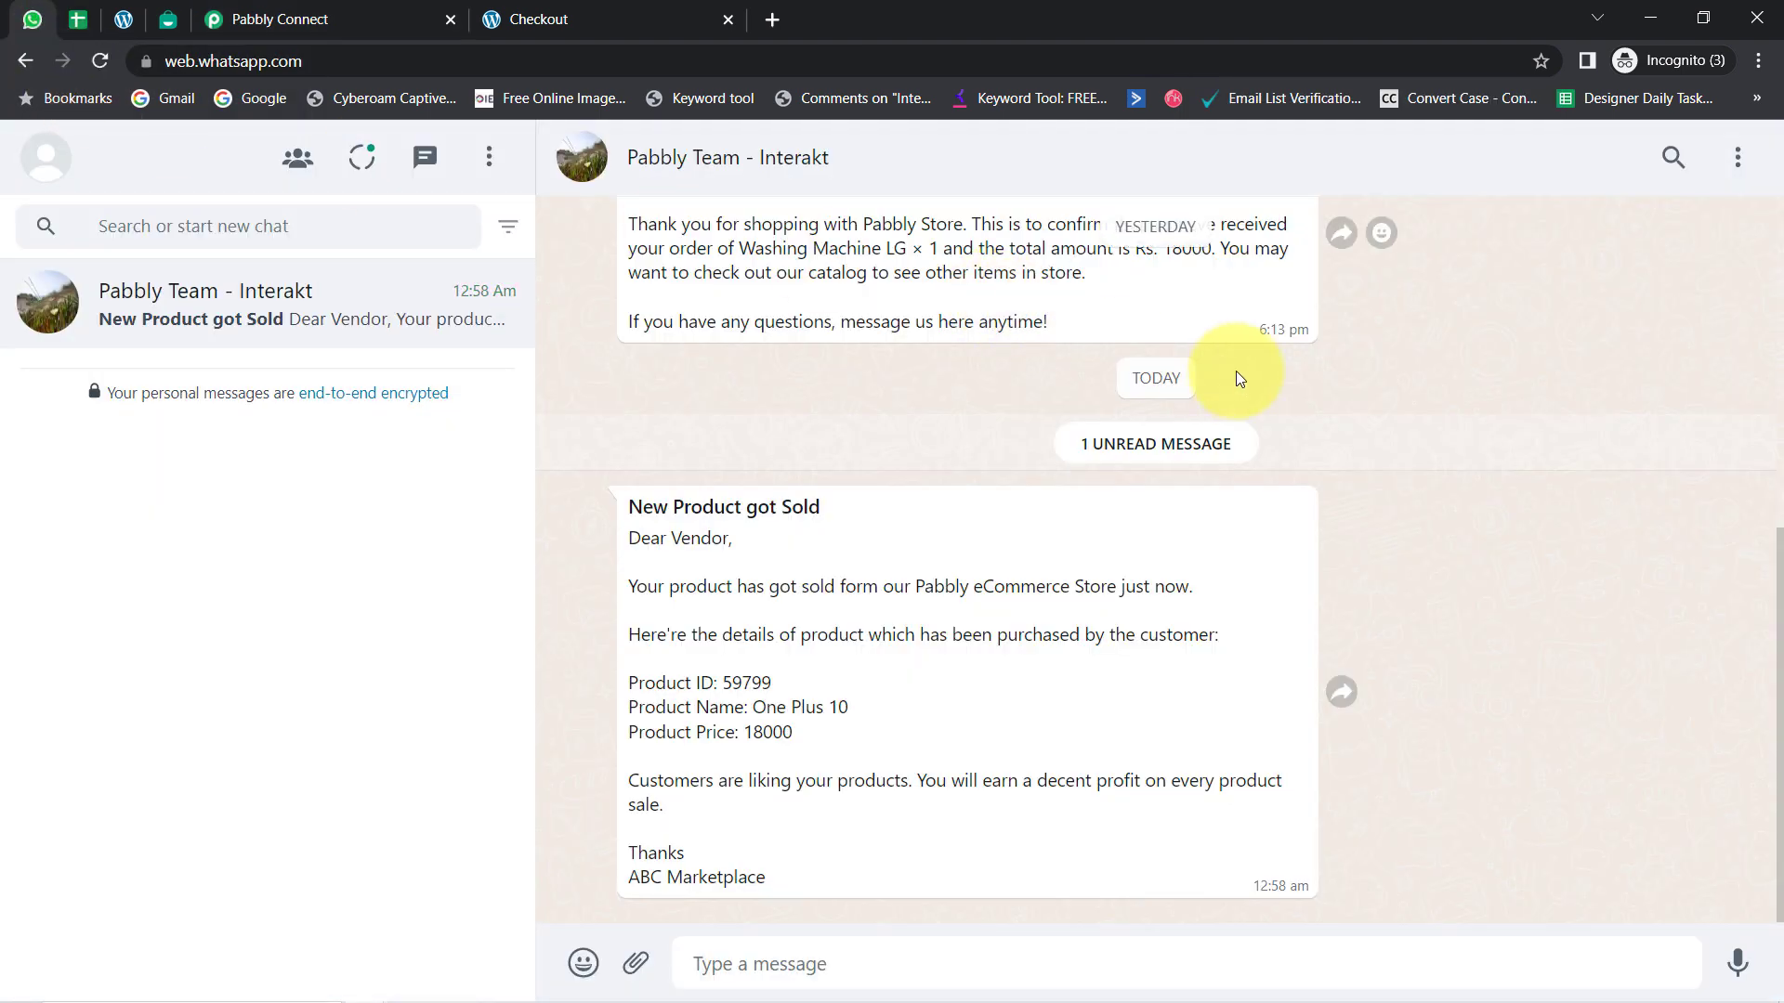
{"action": "left_click", "coordinate": [1740, 172]}
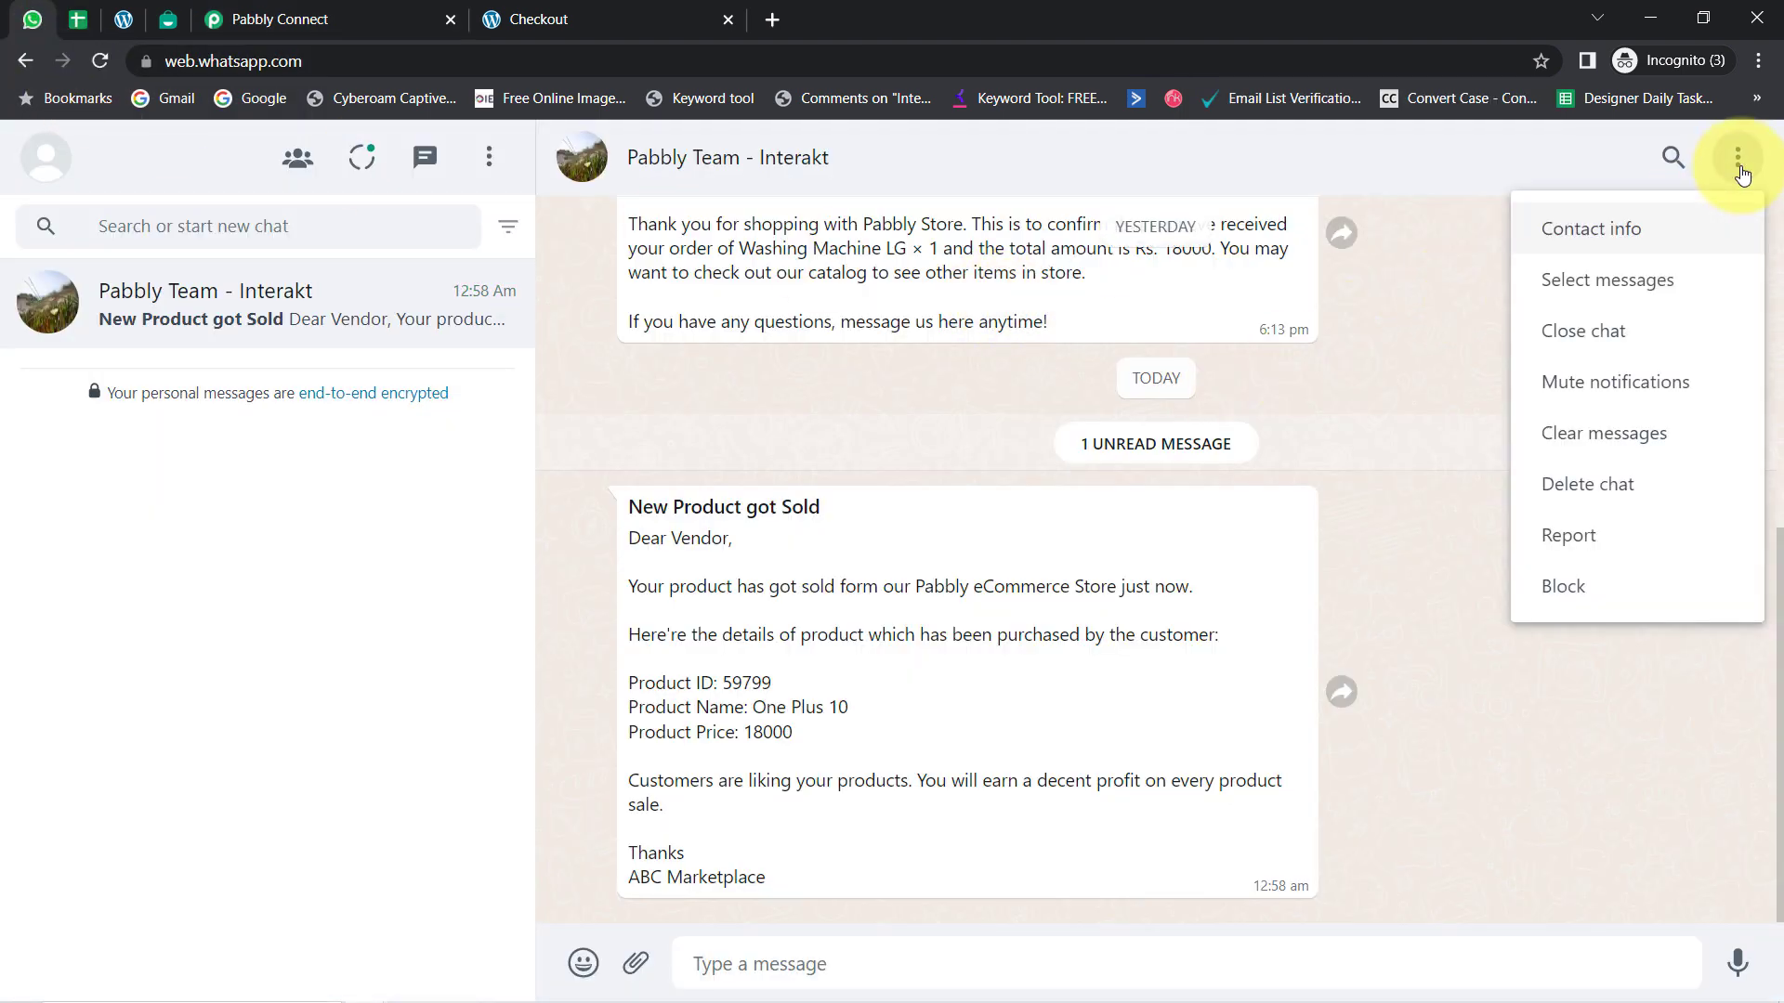
{"action": "left_click", "coordinate": [1568, 444]}
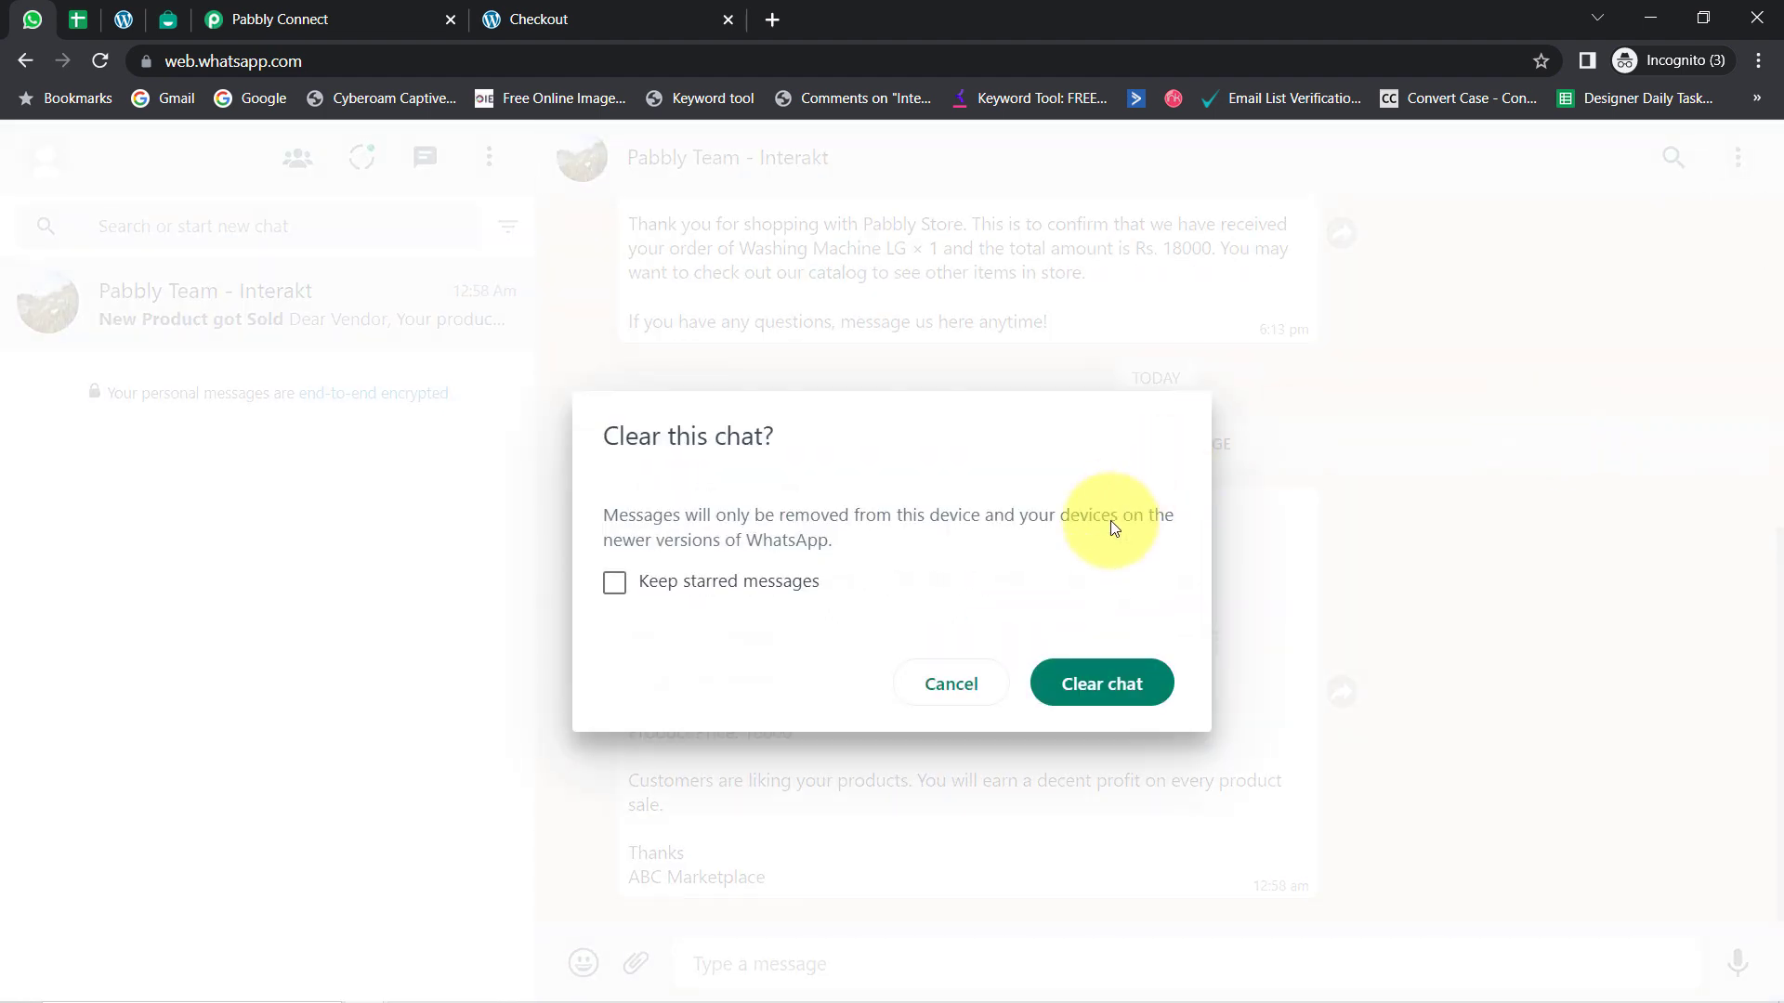
{"action": "left_click", "coordinate": [1114, 685]}
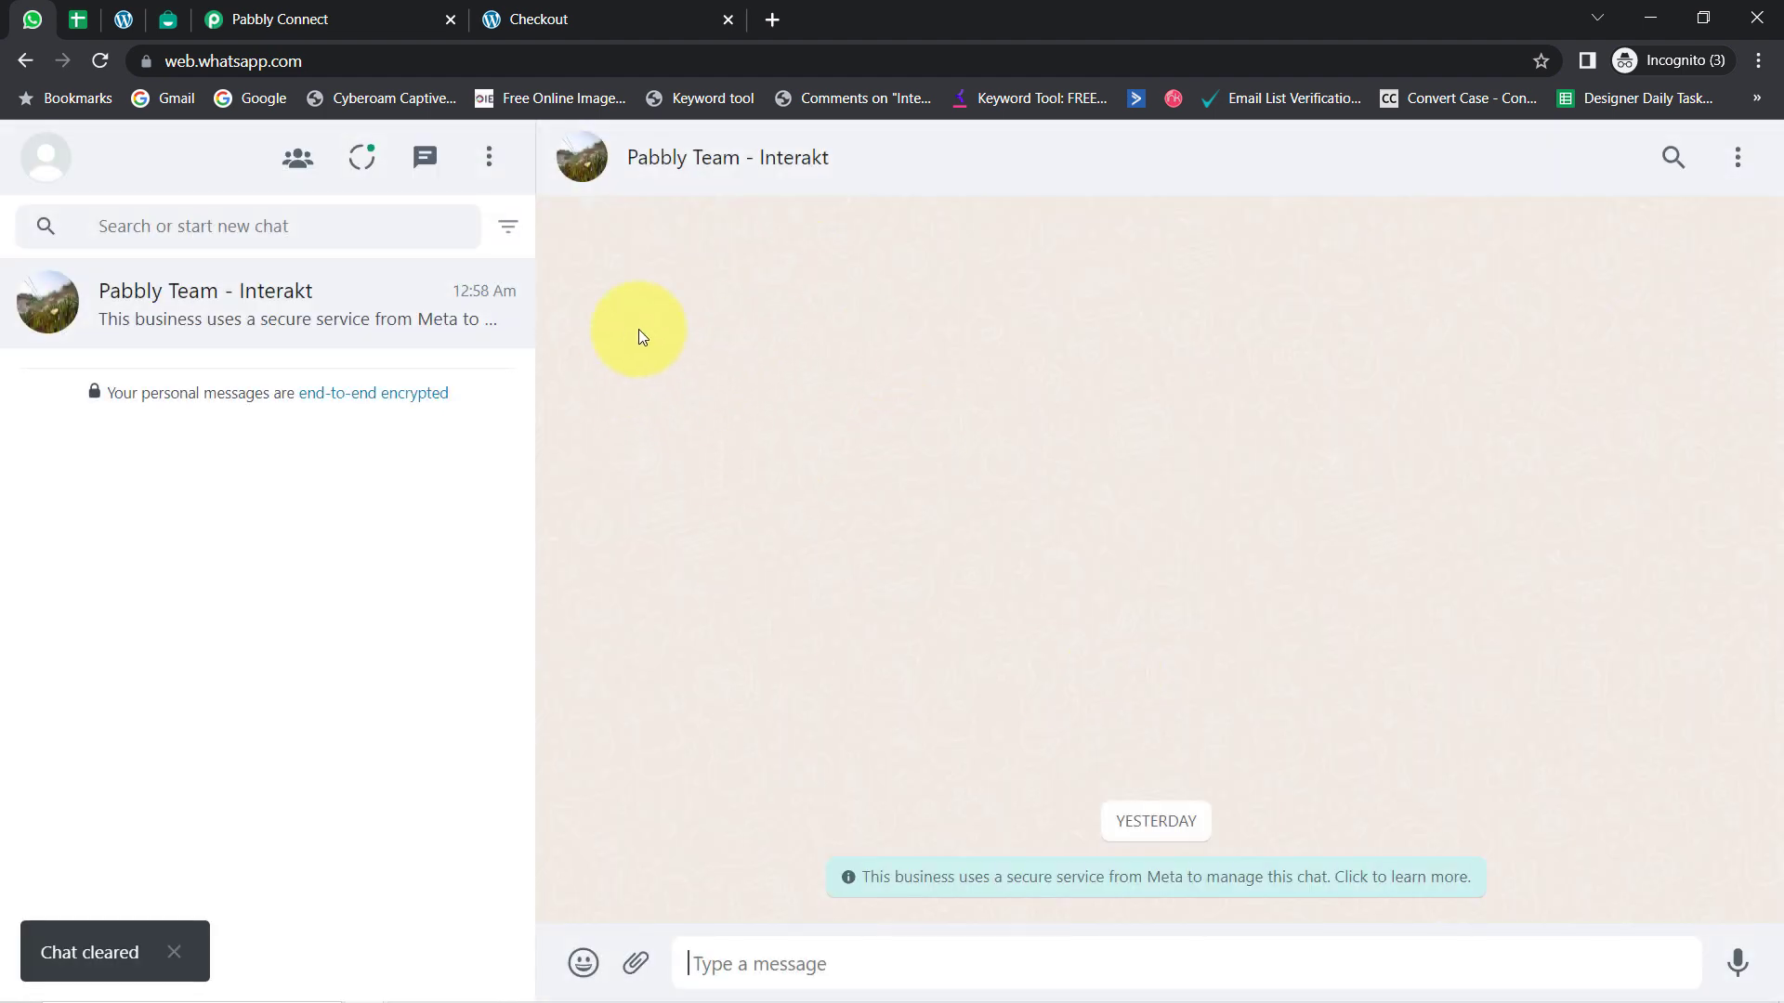
Return to Pabbly Connect and remove the mapped Billing Phone from the Full Phone Number field
{"action": "left_click", "coordinate": [351, 7]}
{"action": "scroll", "coordinate": [427, 500], "scroll_direction": "up", "scroll_amount": 9}
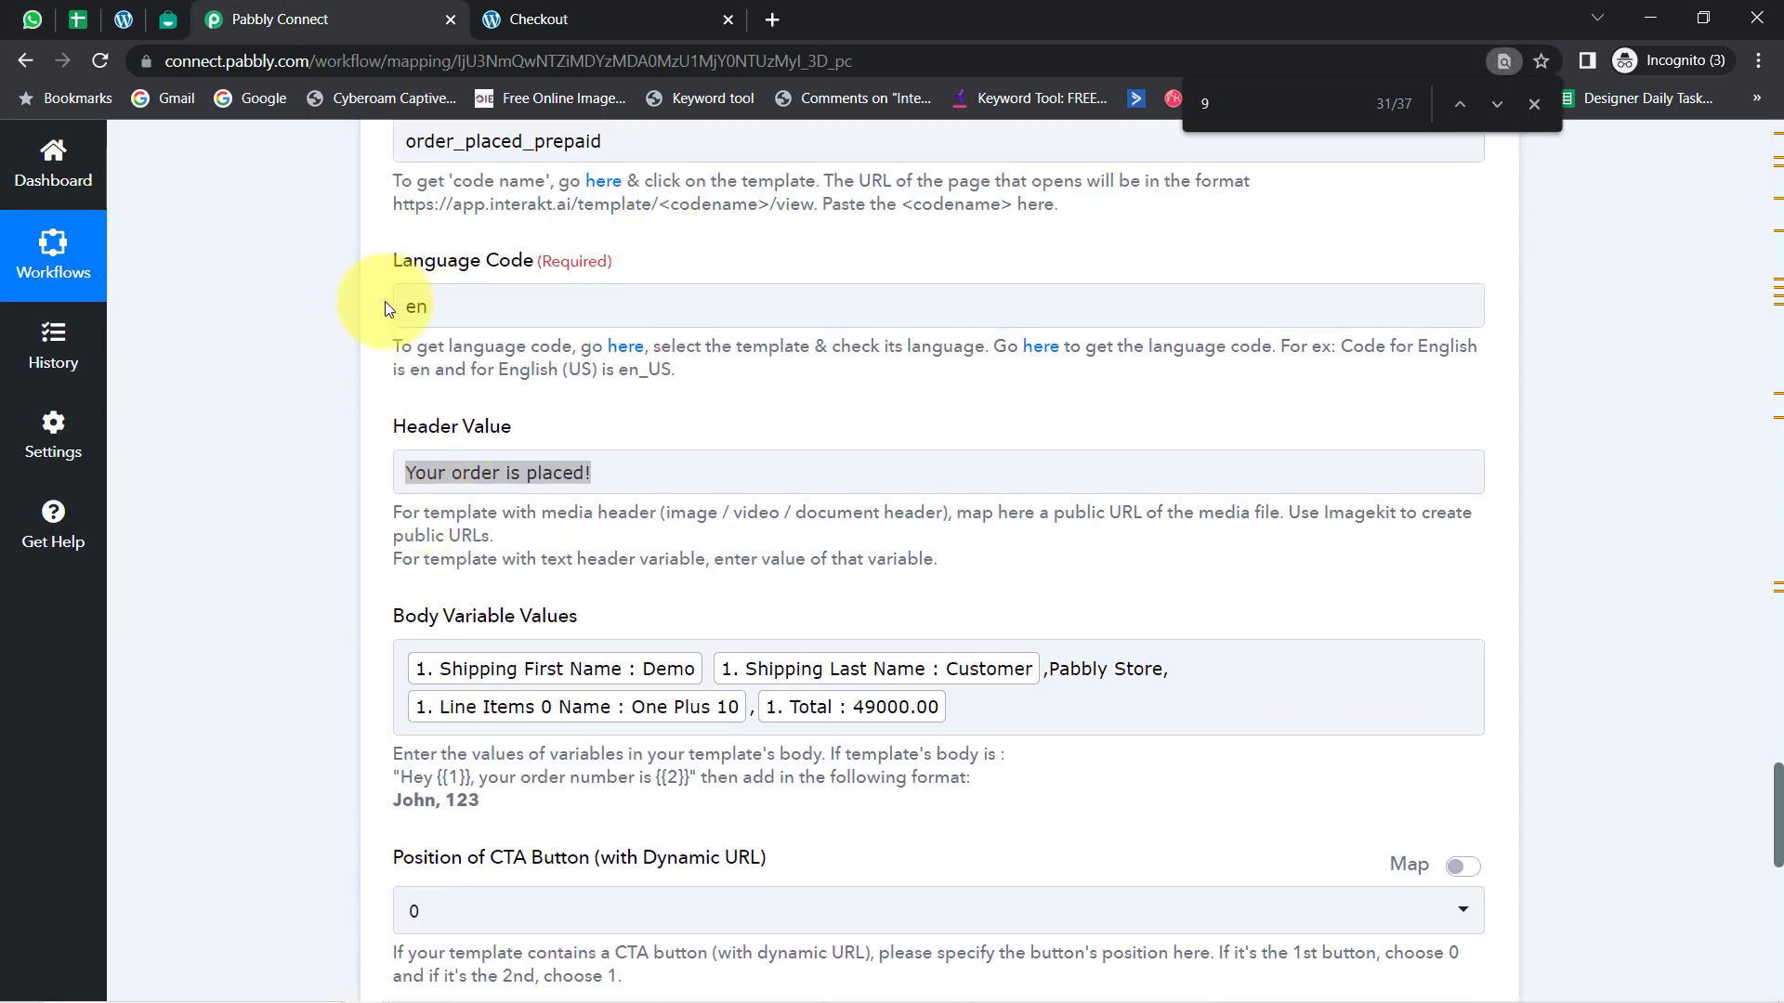
{"action": "scroll", "coordinate": [464, 362], "scroll_direction": "up", "scroll_amount": 4}
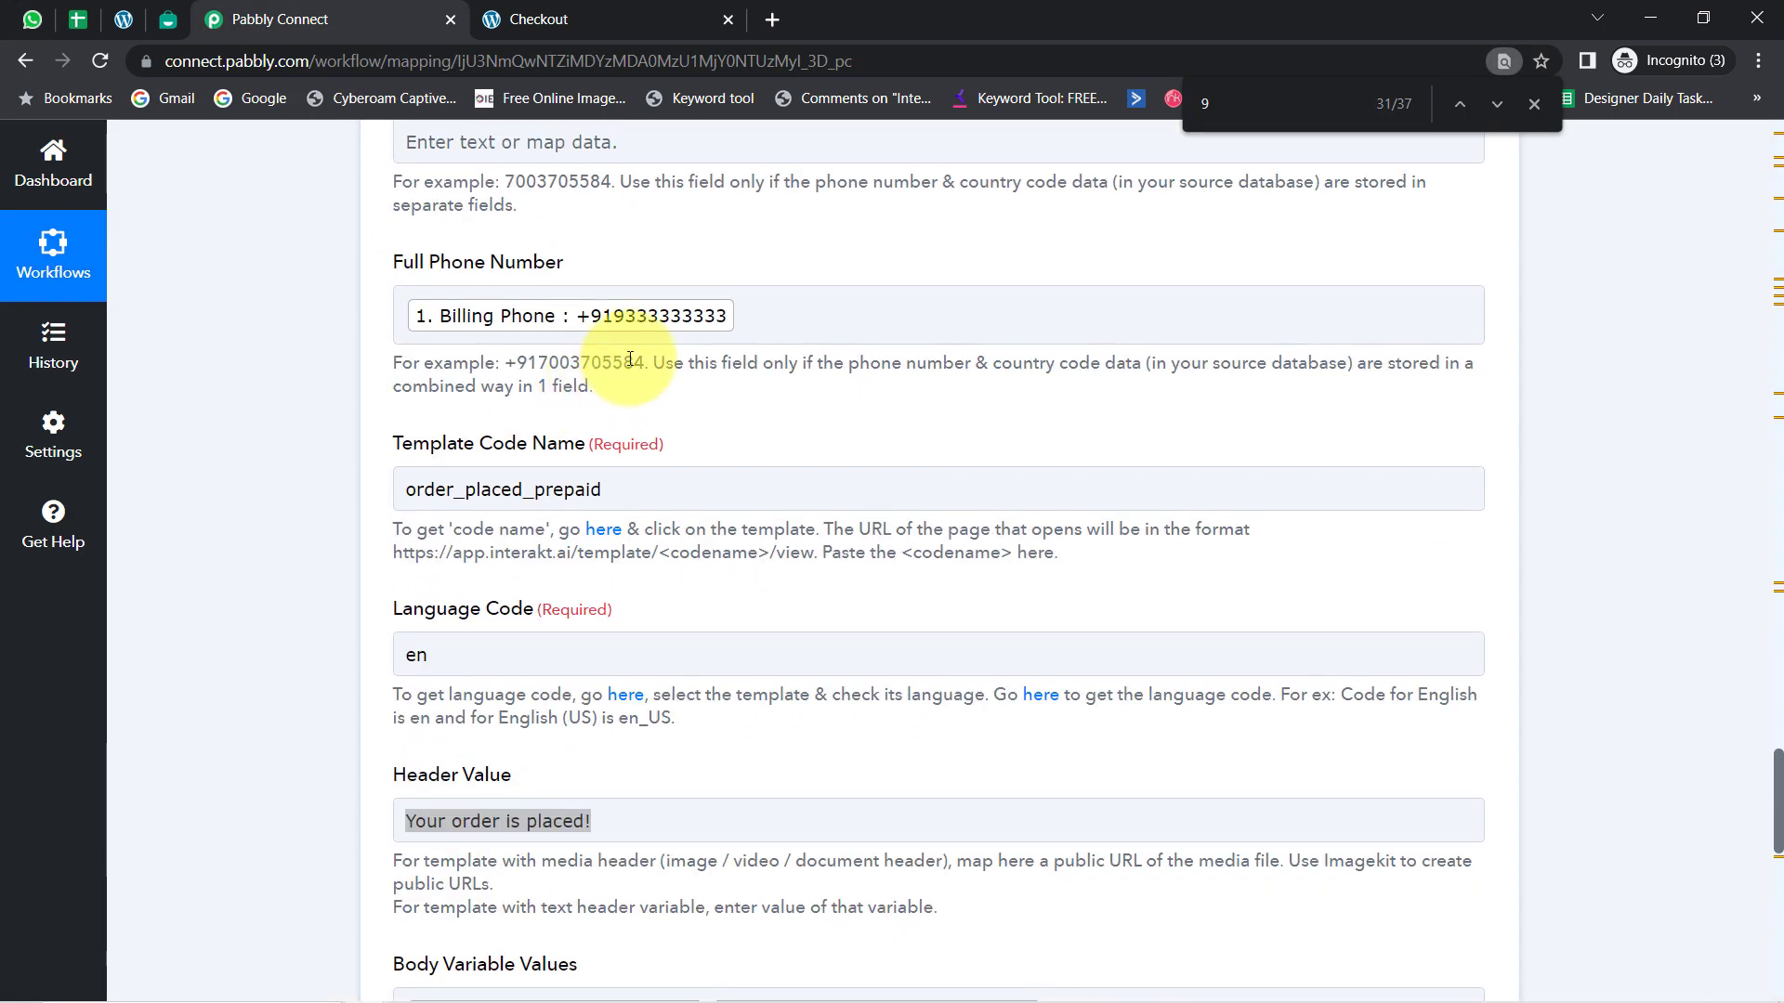
{"action": "left_click", "coordinate": [781, 320]}
{"action": "key", "text": "BackSpace"}
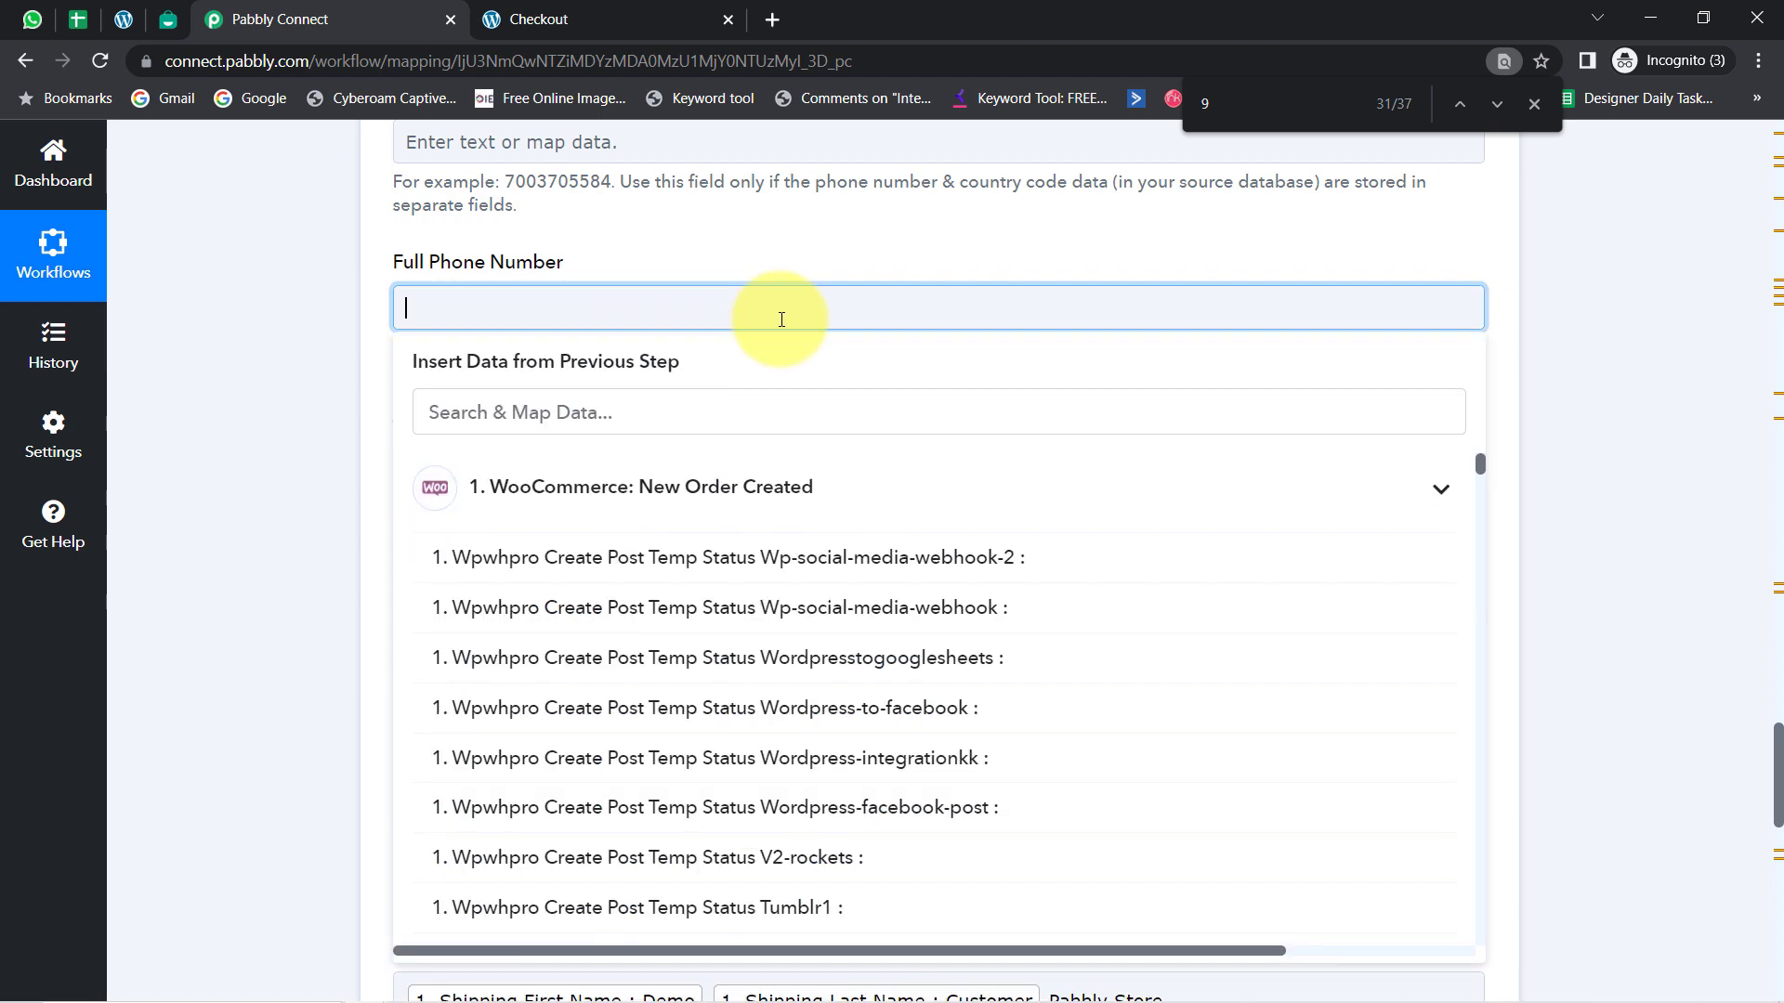
Switch to the Interakt template and examine its full body message, from the greeting to the closing line
{"action": "left_click", "coordinate": [168, 19]}
{"action": "left_click", "coordinate": [432, 487]}
{"action": "left_click_drag", "start_coordinate": [432, 488], "coordinate": [838, 629]}
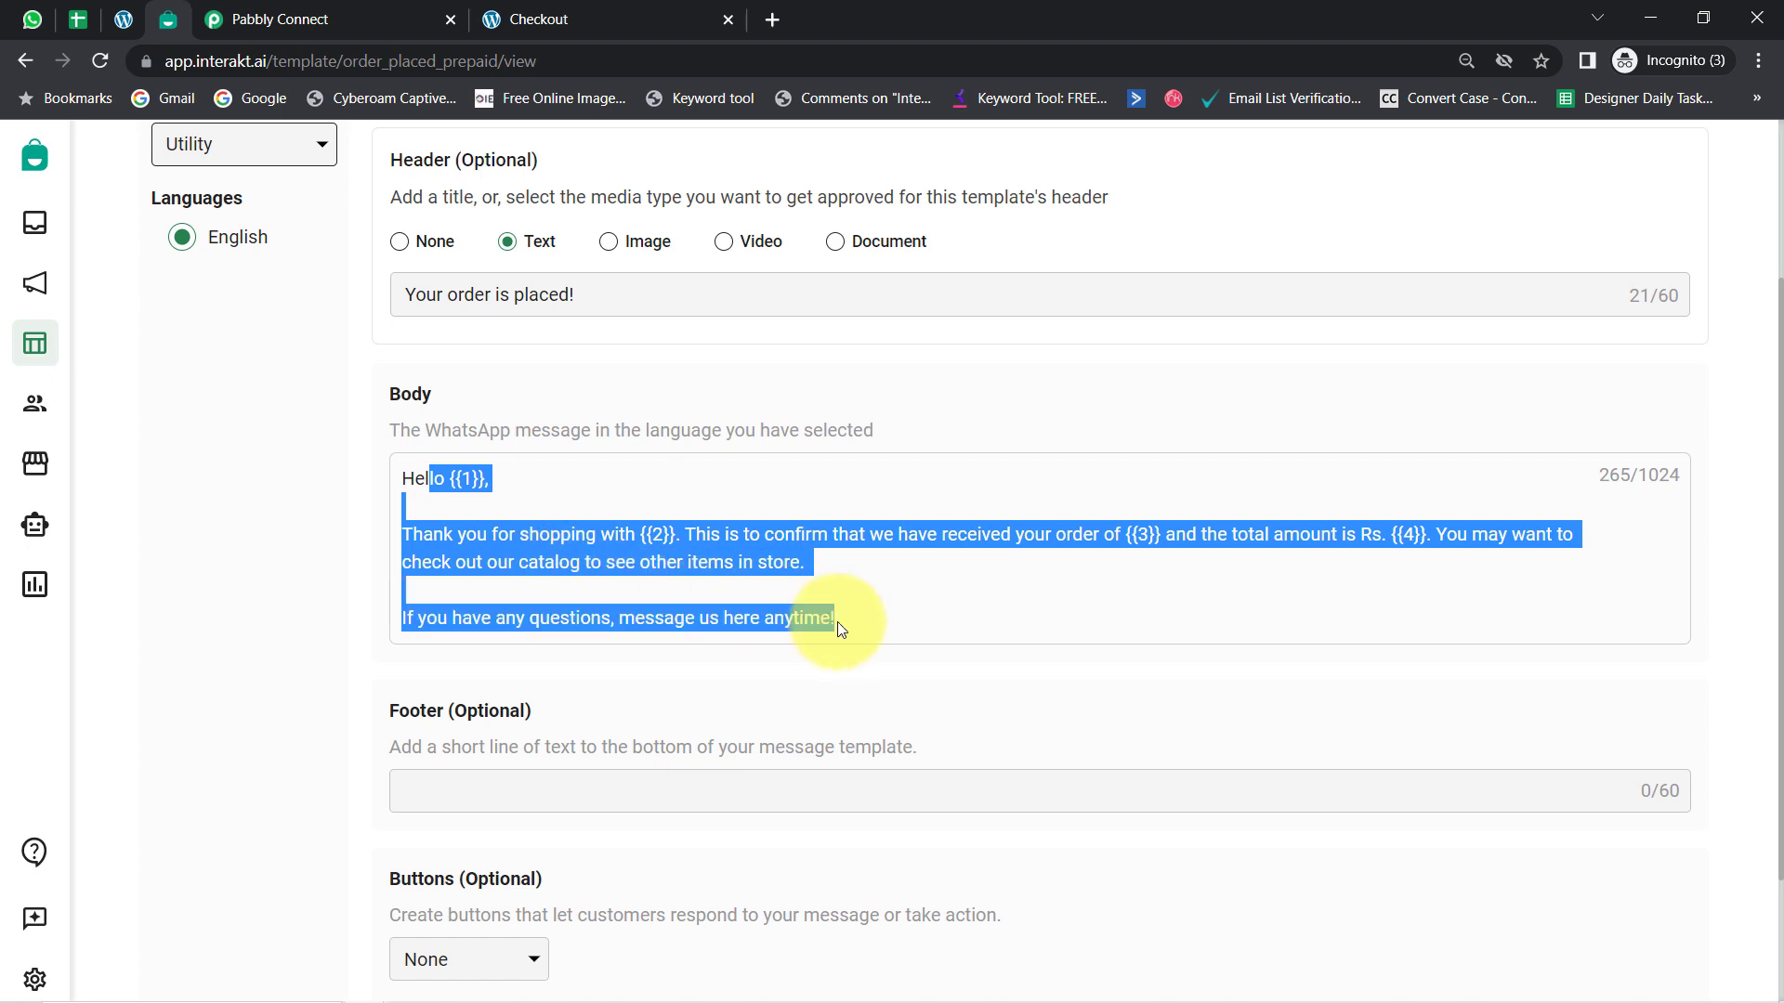
Examine the {{1}} variable in the greeting of the Interakt template body
{"action": "left_click", "coordinate": [830, 593]}
{"action": "left_click_drag", "start_coordinate": [445, 479], "coordinate": [489, 478]}
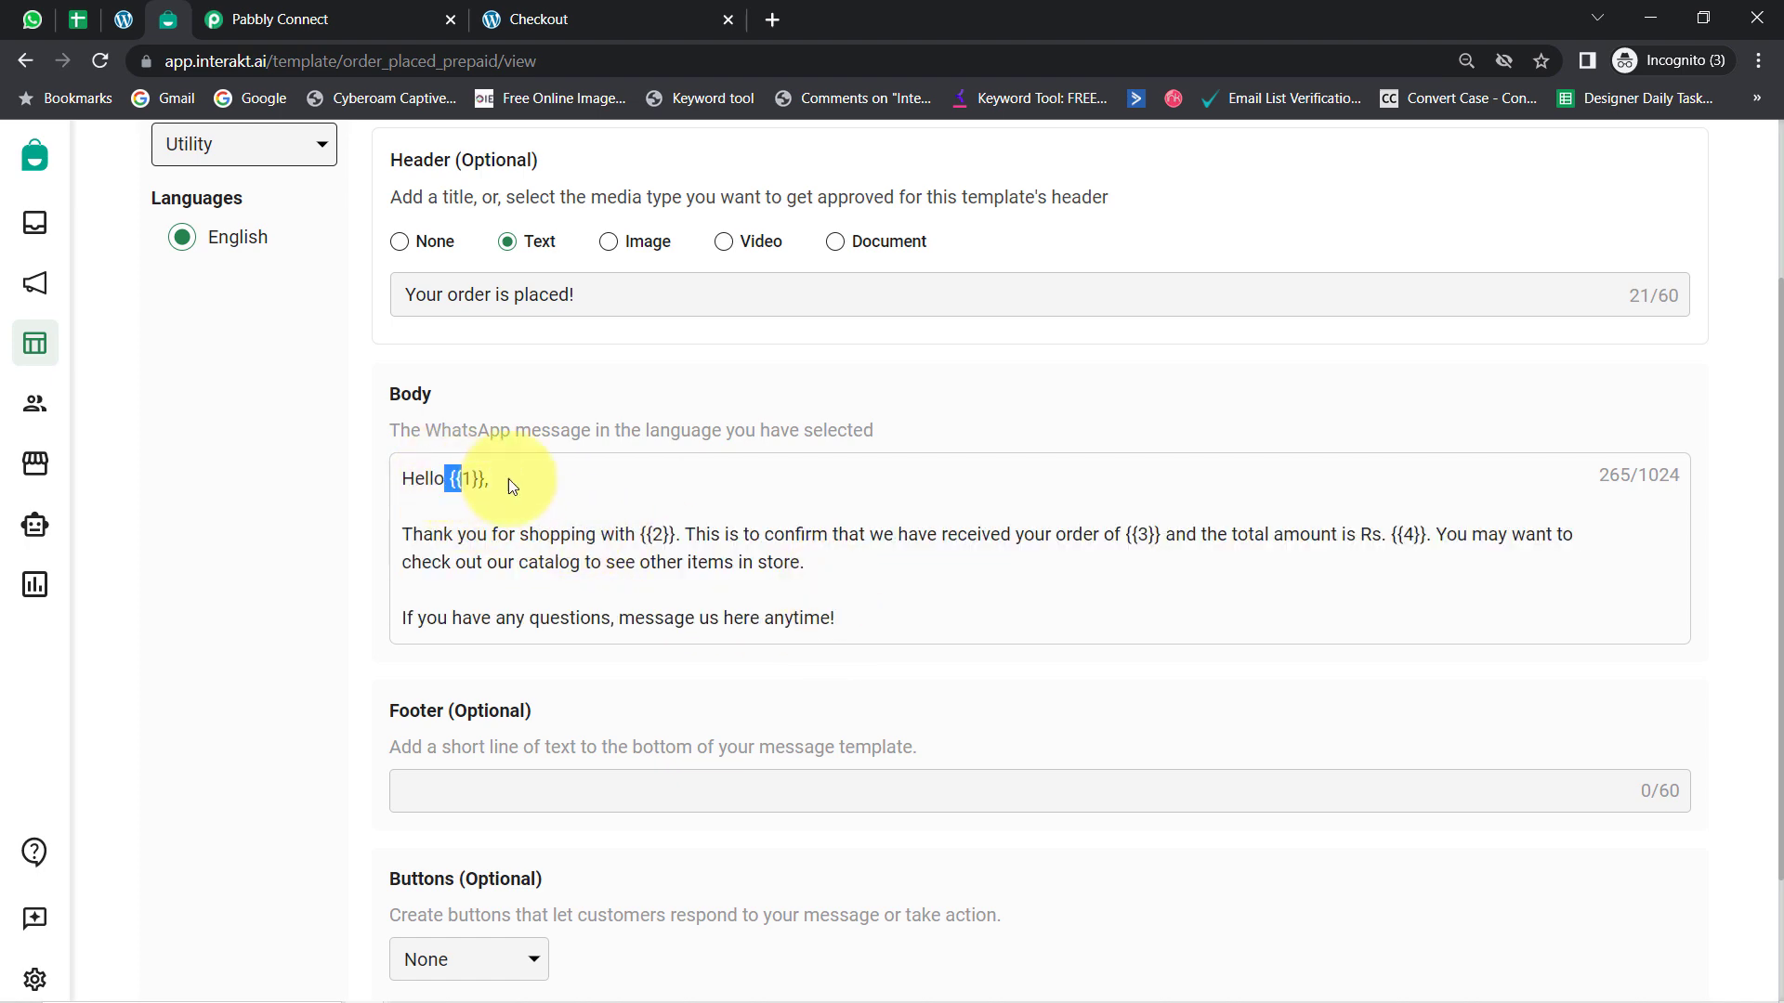
Return to Pabbly Connect, enter the recipient's full phone number with country code, and save and send a test request
{"action": "left_click", "coordinate": [316, 20]}
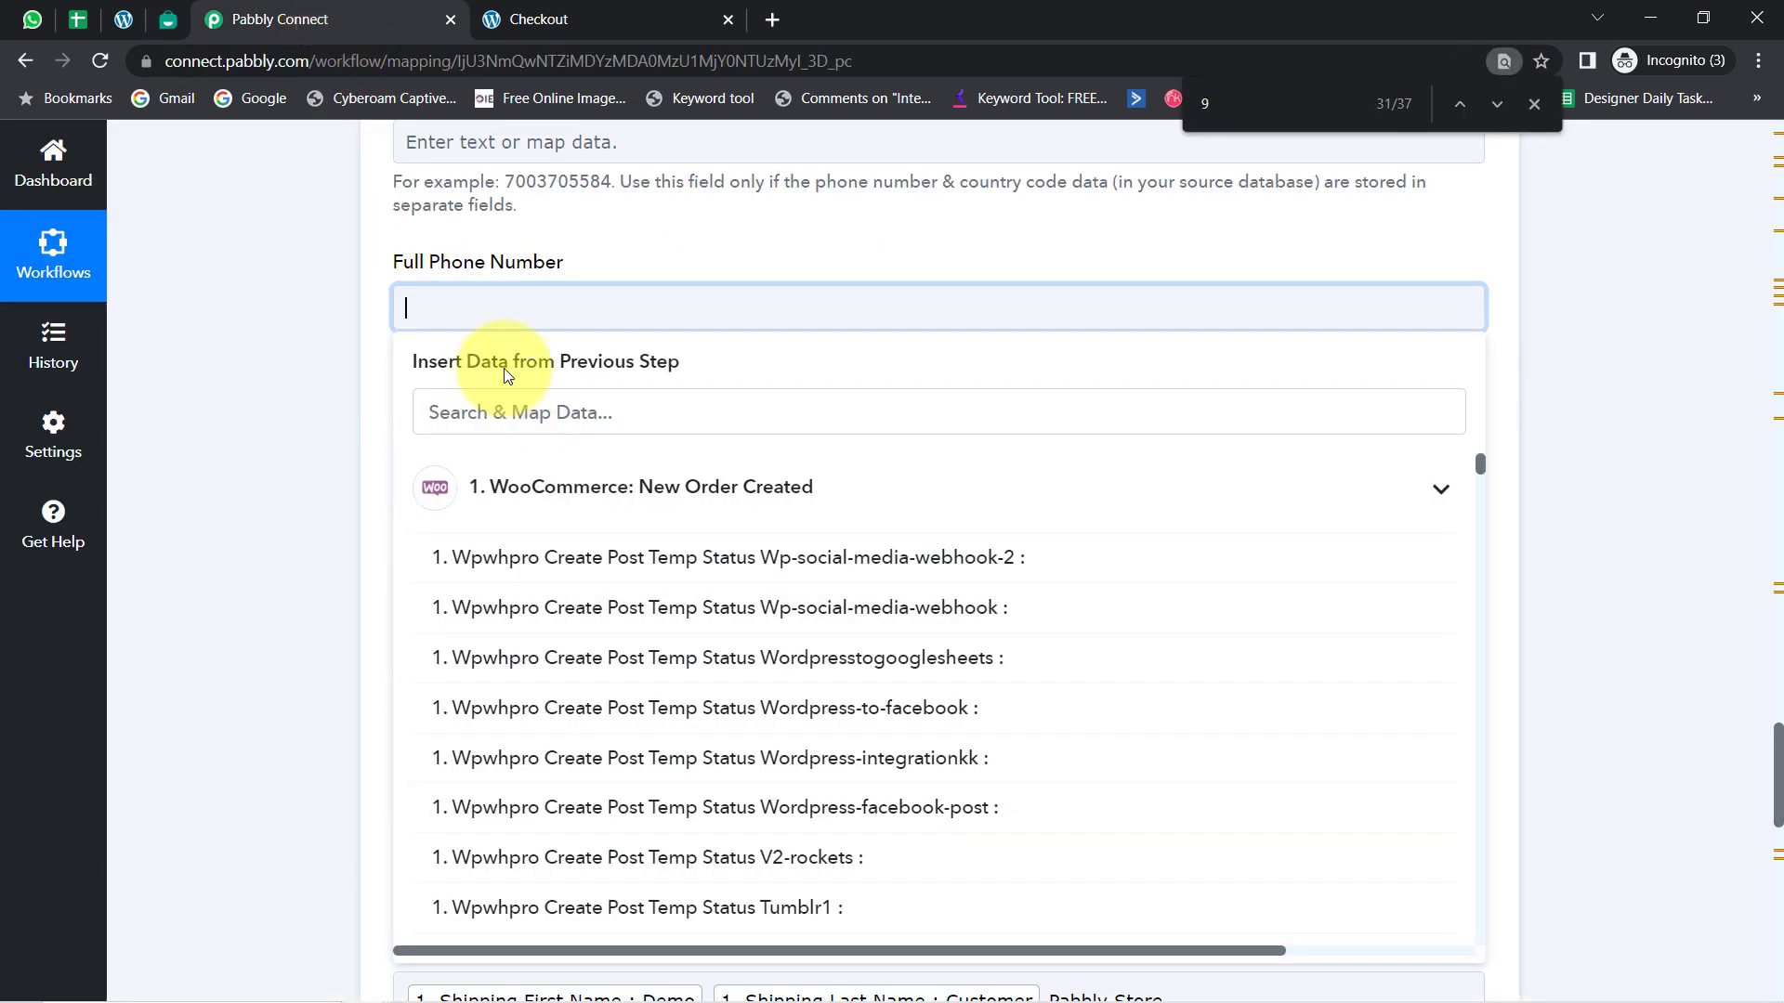
{"action": "left_click", "coordinate": [432, 288]}
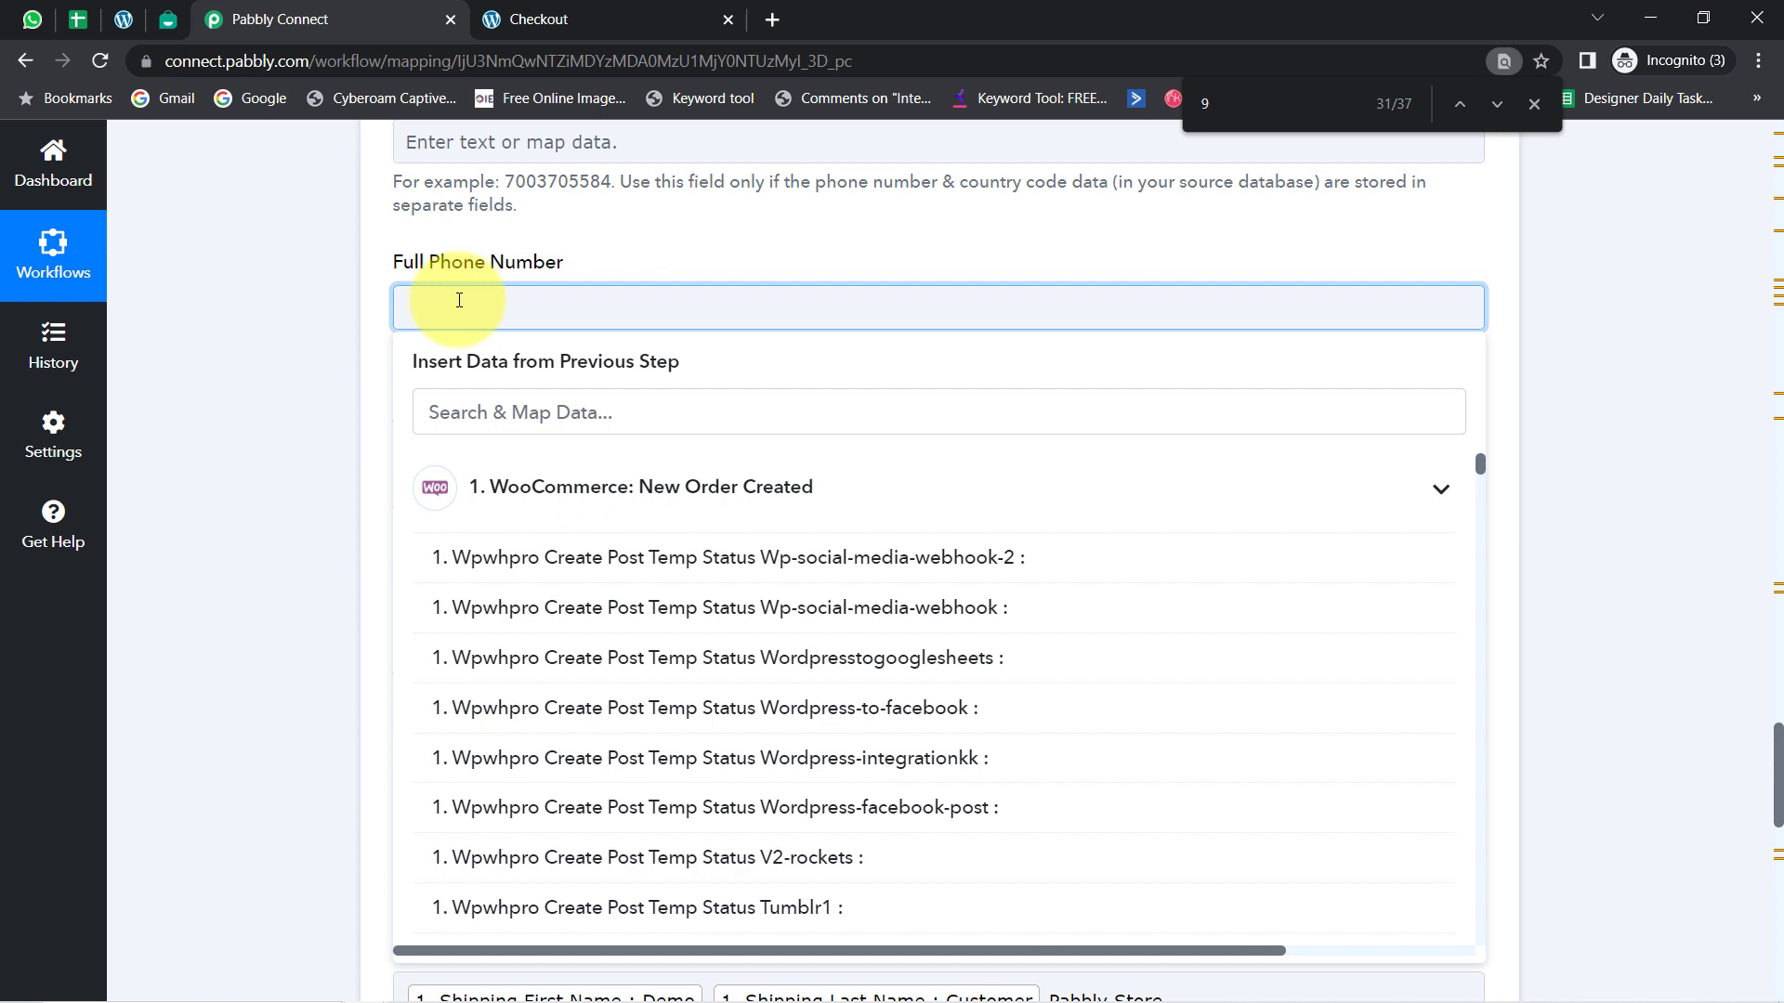
{"action": "left_click", "coordinate": [287, 399]}
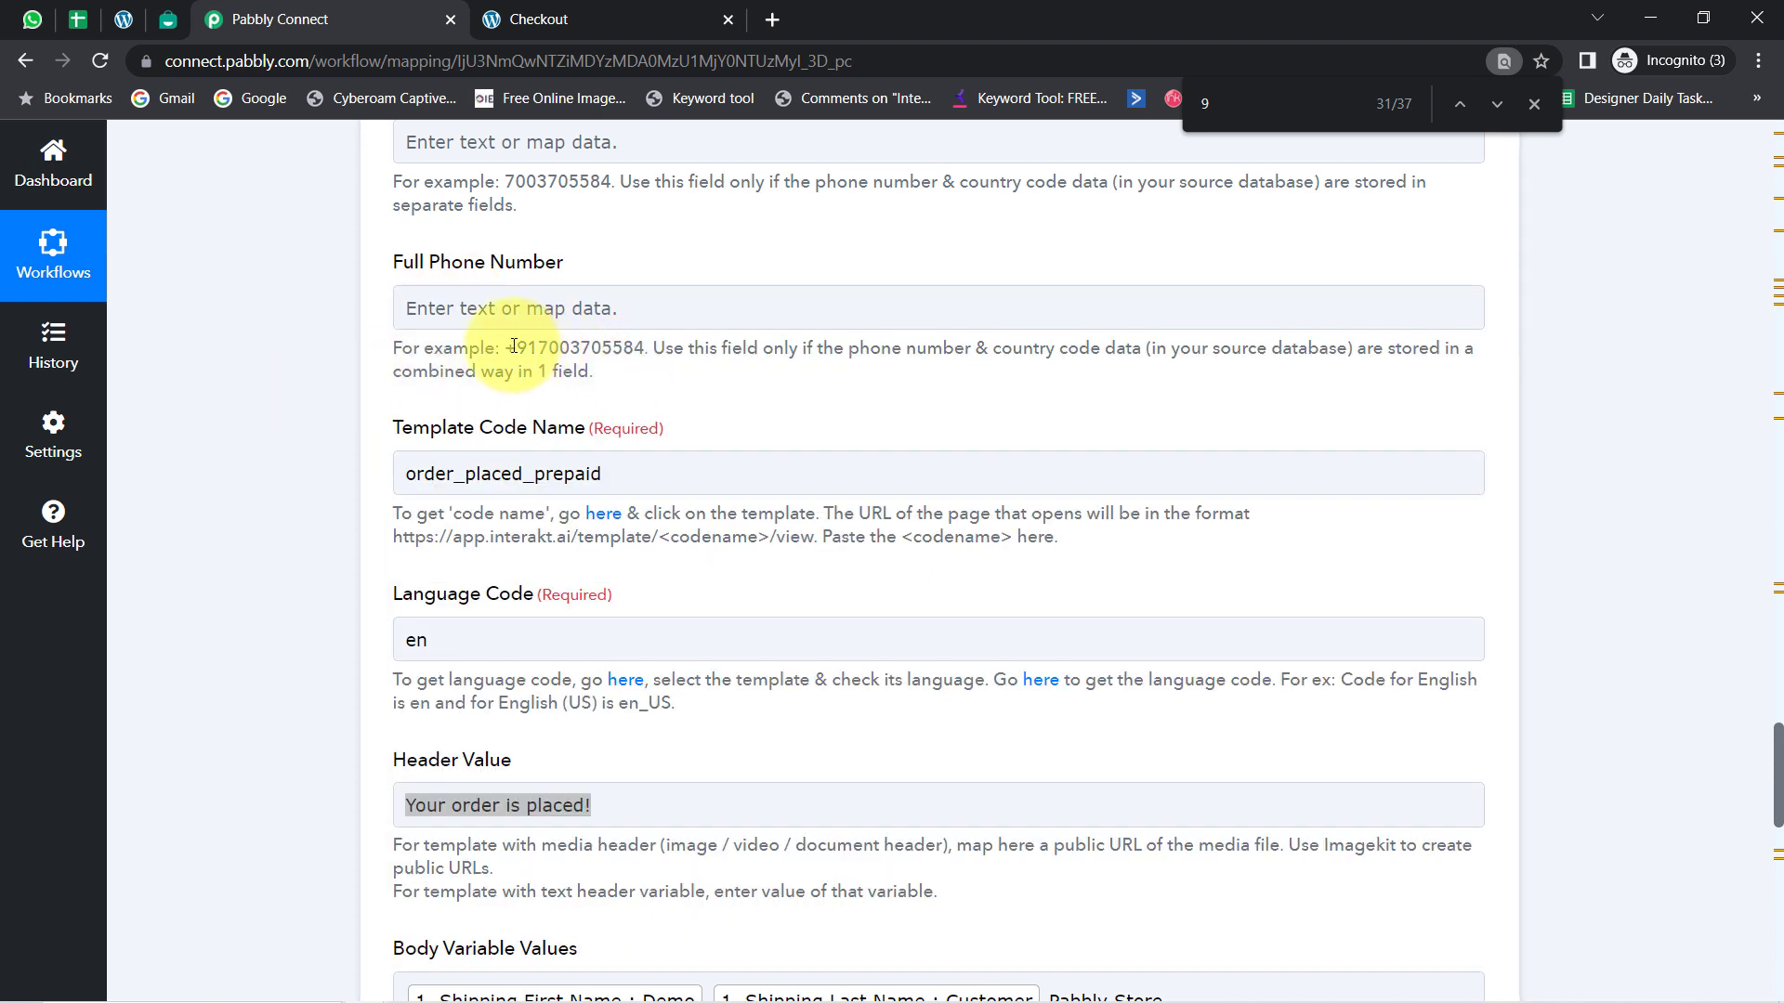
{"action": "left_click_drag", "start_coordinate": [513, 347], "coordinate": [617, 347]}
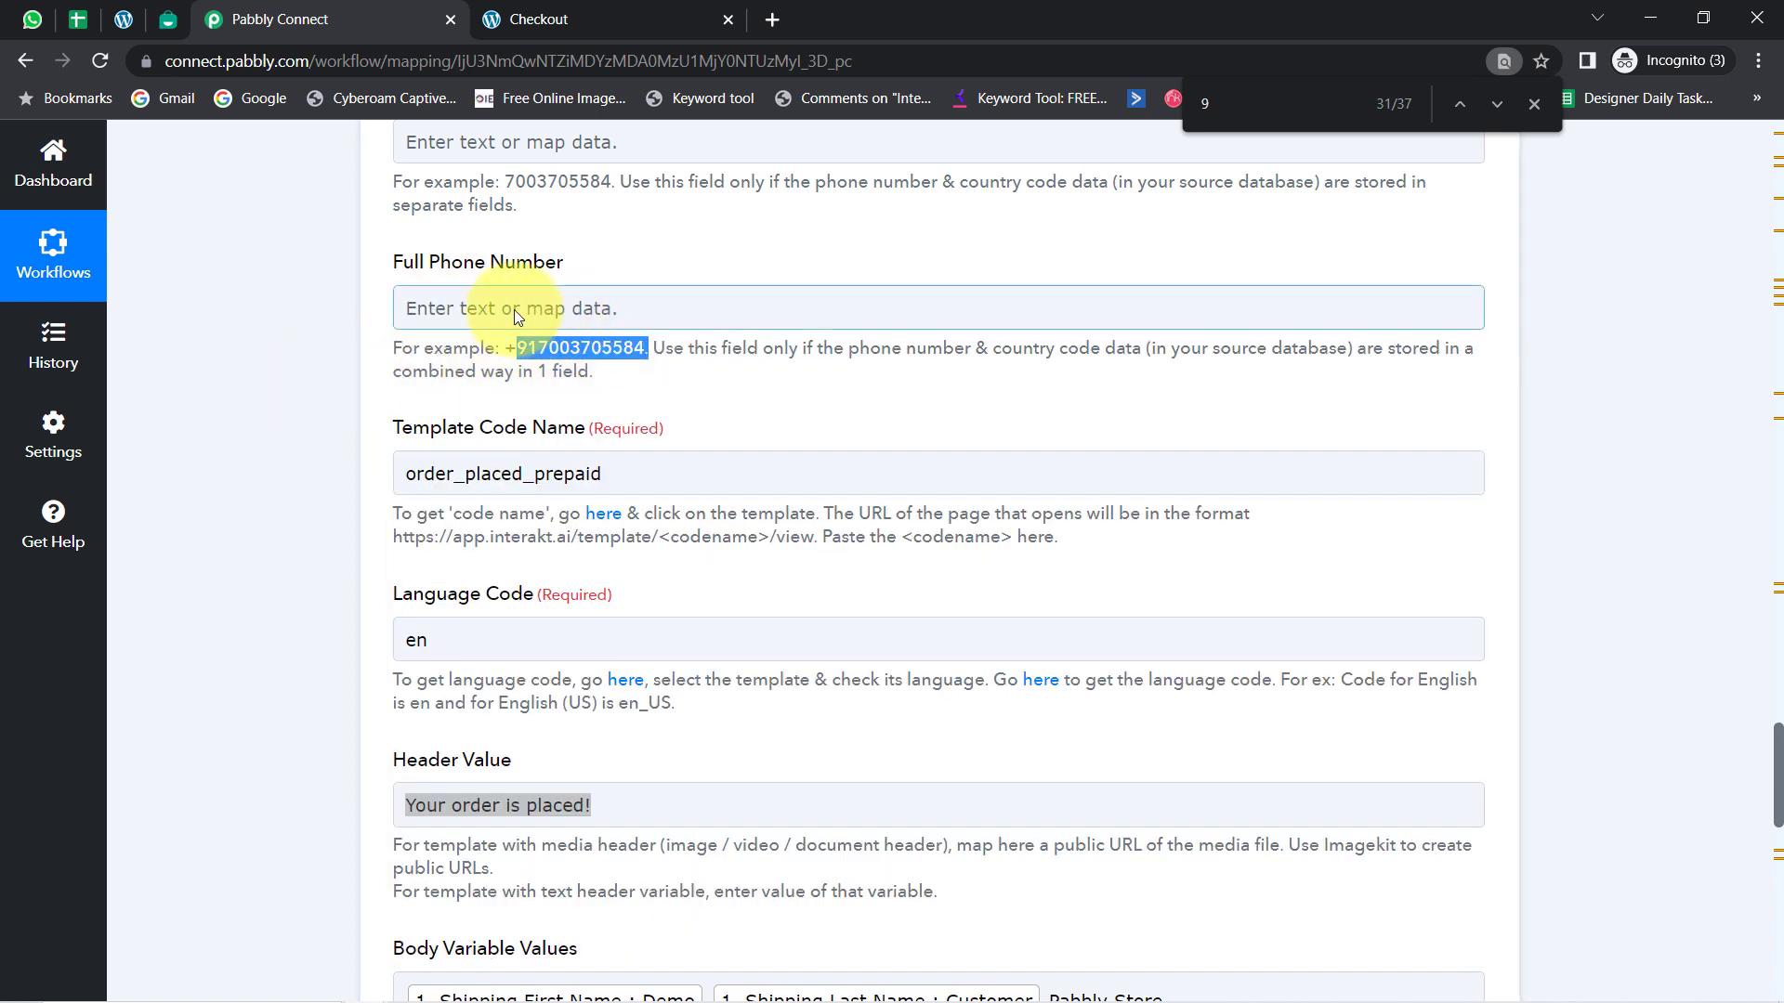
{"action": "scroll", "coordinate": [515, 309], "scroll_direction": "down", "scroll_amount": 10}
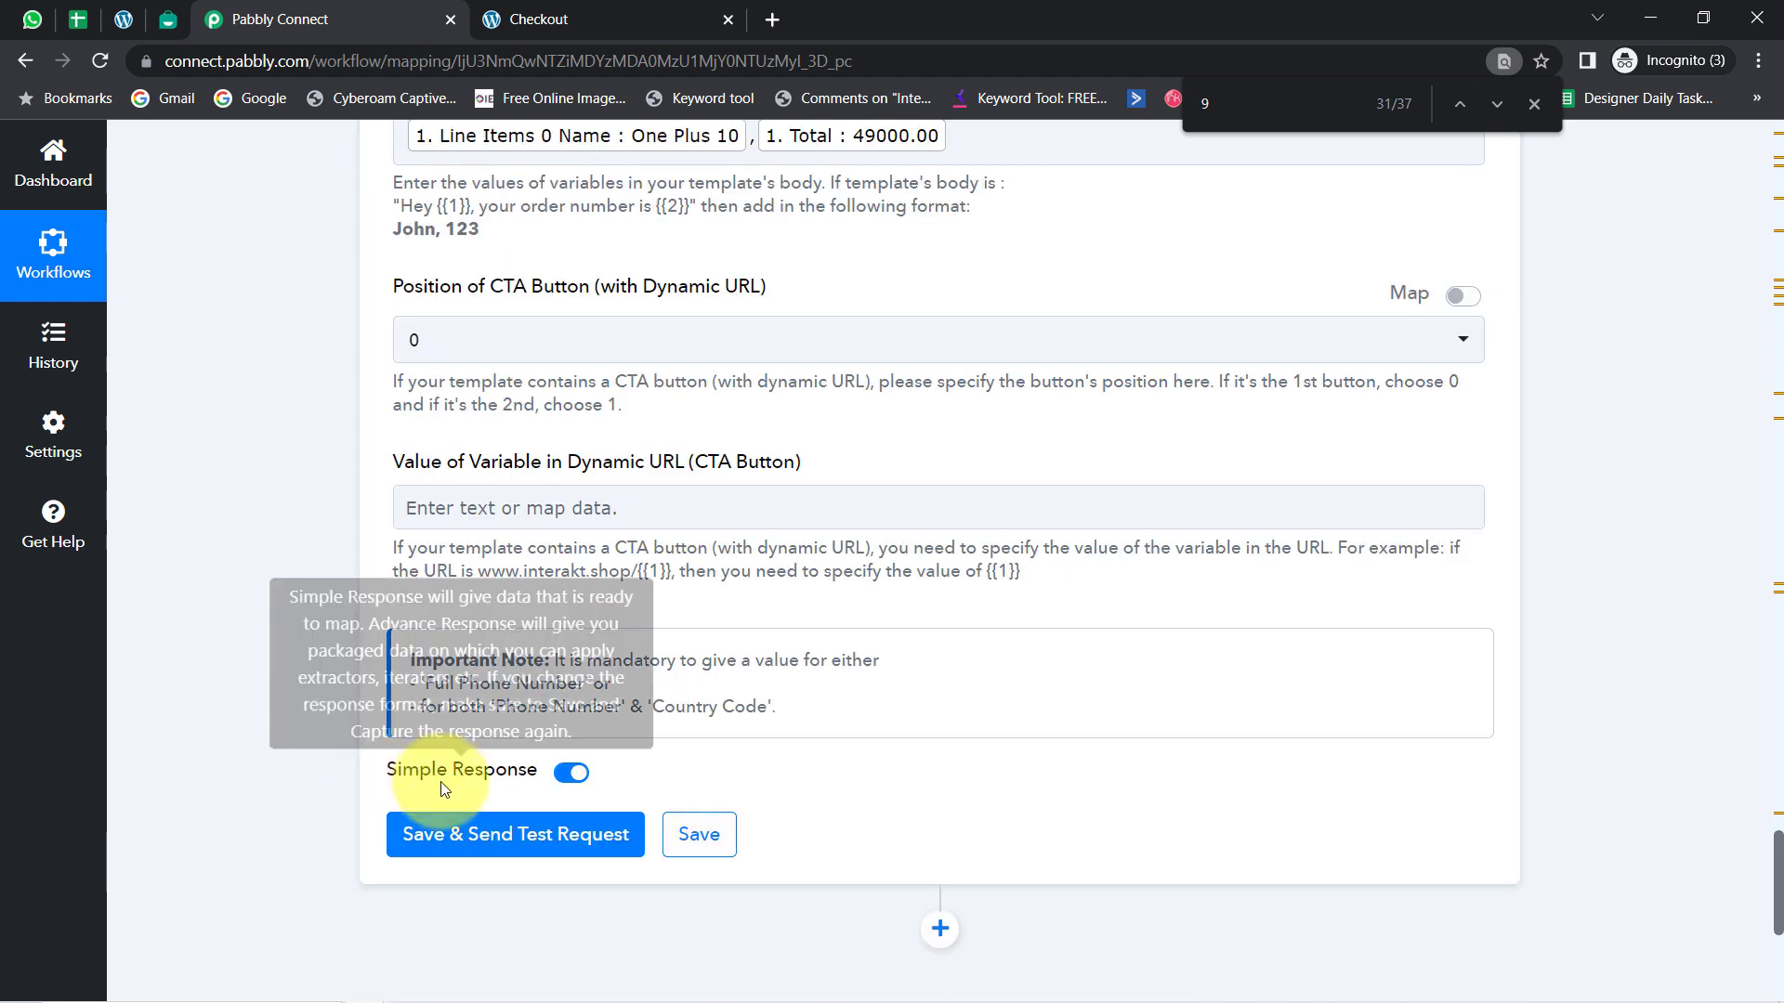
{"action": "left_click", "coordinate": [468, 829]}
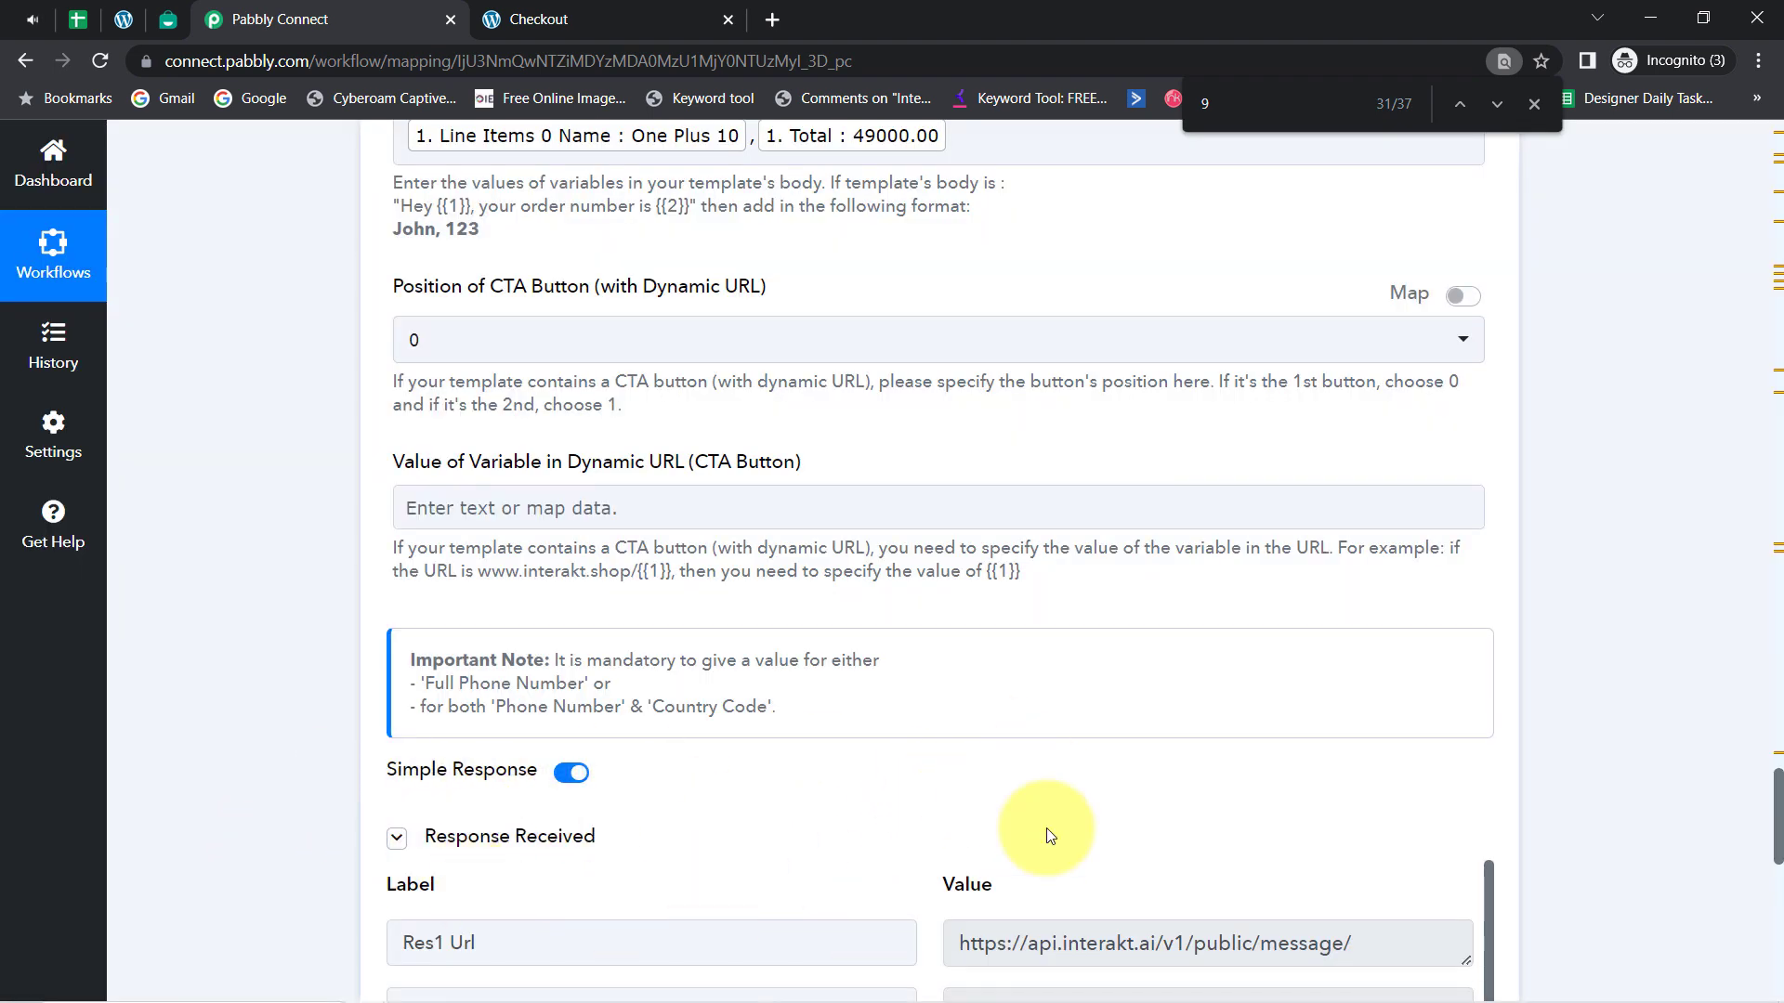
Switch to WhatsApp Web, enlarge the page, and check the received order message's header, customer name, store, product, total and closing line
{"action": "left_click", "coordinate": [33, 18]}
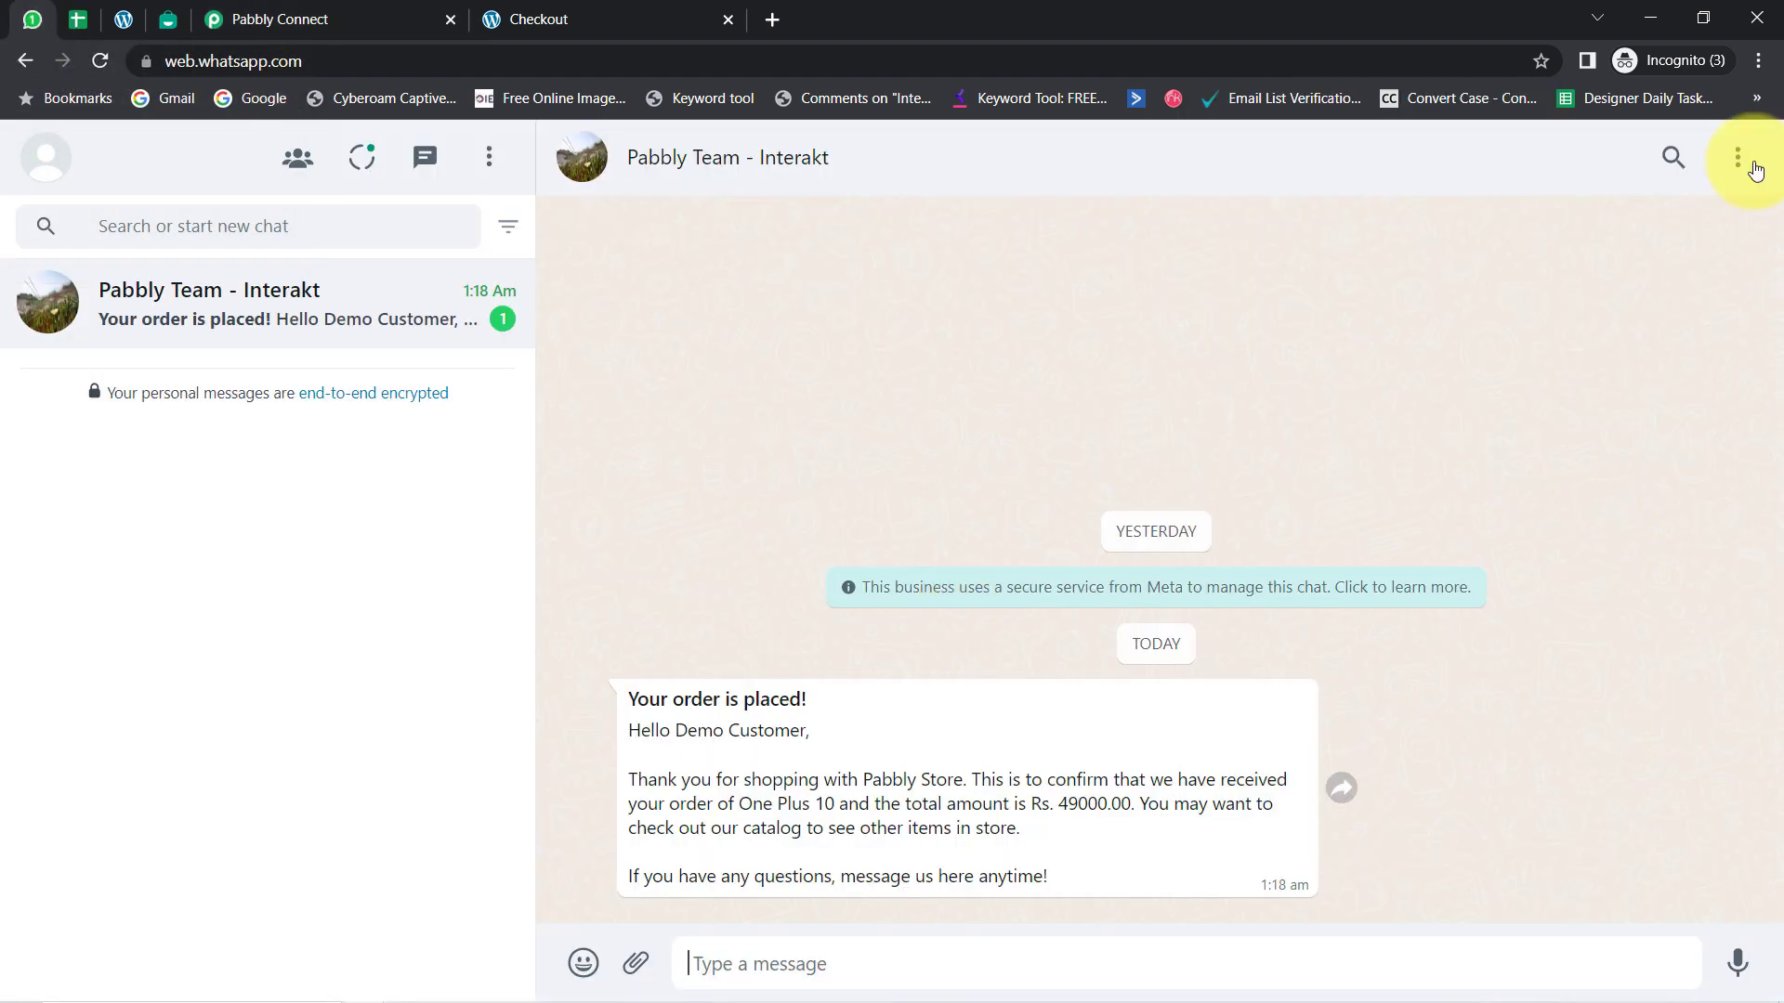
{"action": "left_click", "coordinate": [1759, 60]}
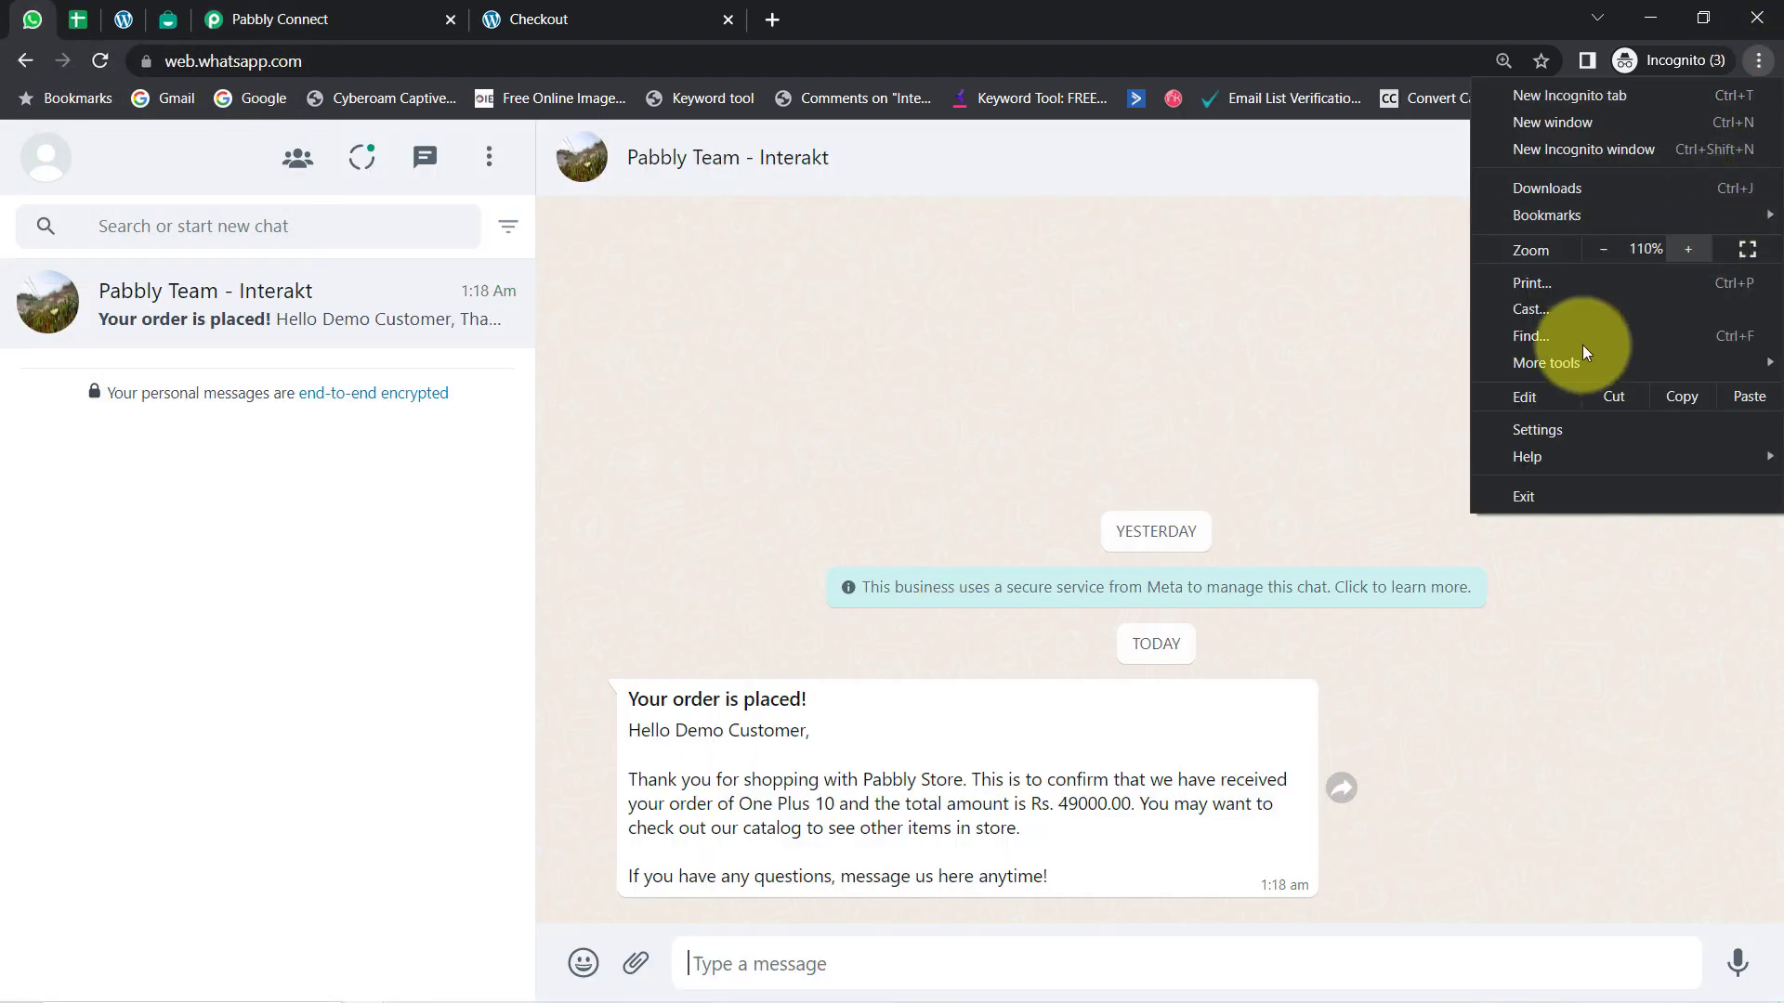
{"action": "key", "text": "ctrl+plus"}
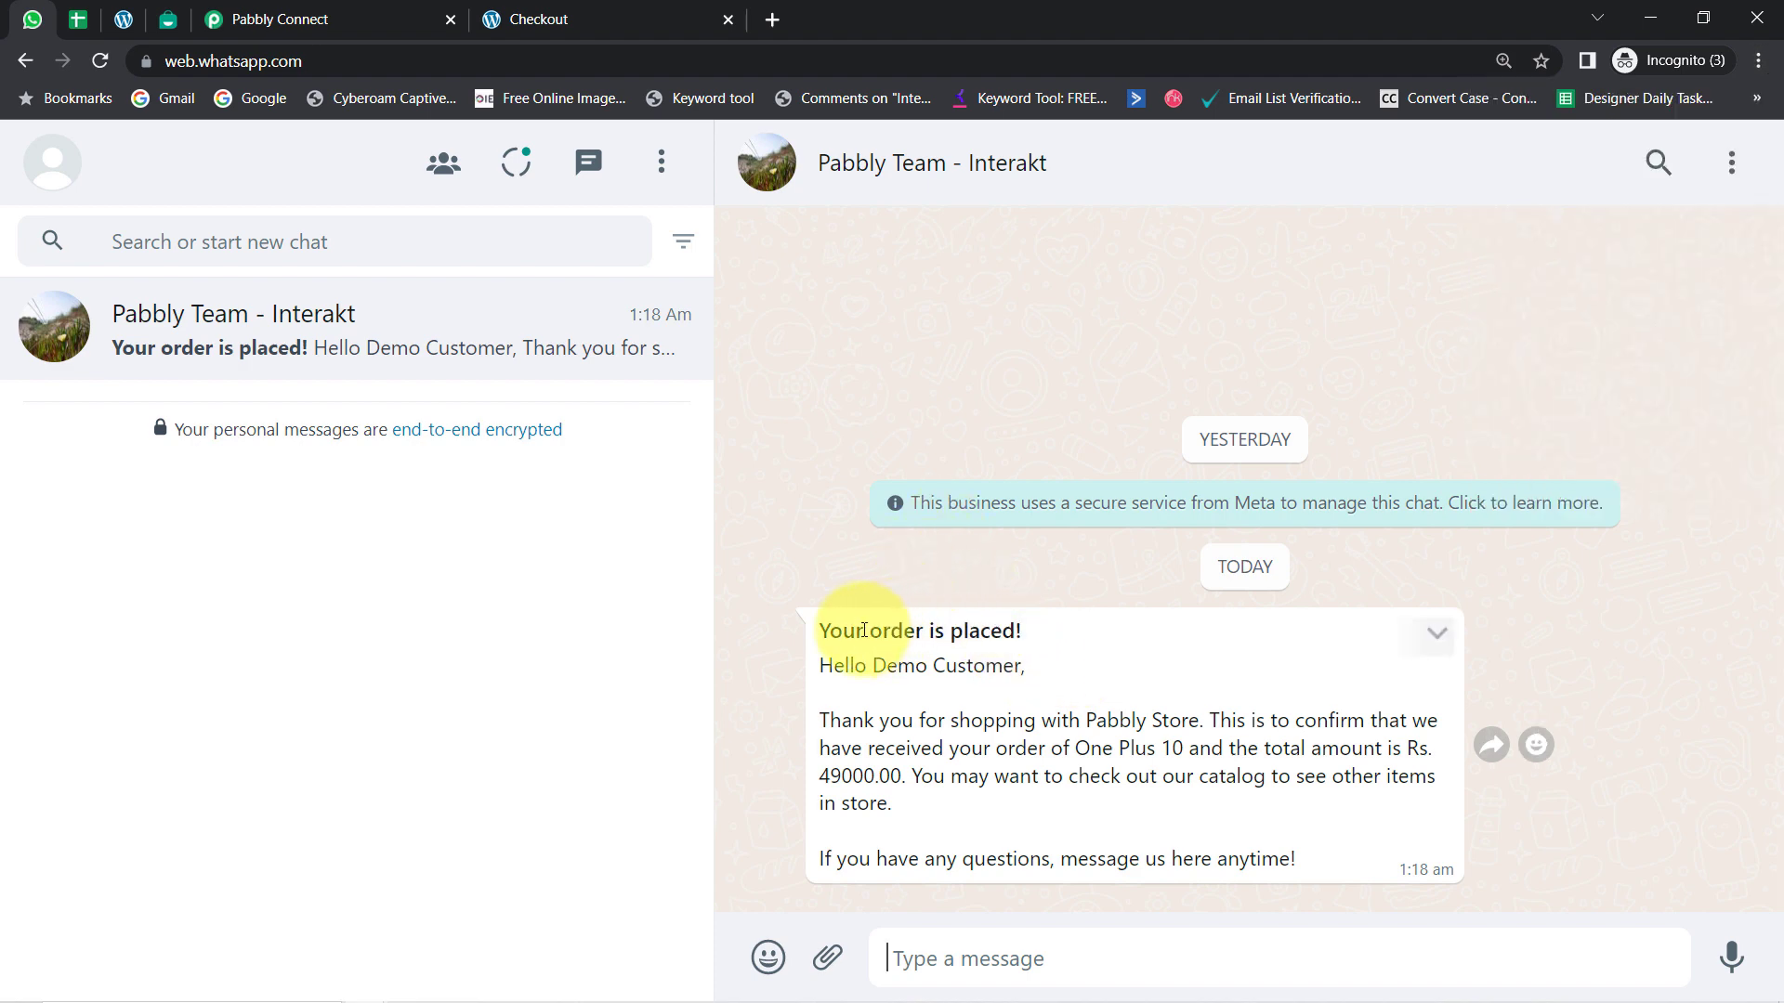
{"action": "left_click_drag", "start_coordinate": [864, 631], "coordinate": [1025, 665]}
{"action": "left_click_drag", "start_coordinate": [919, 720], "coordinate": [1125, 746]}
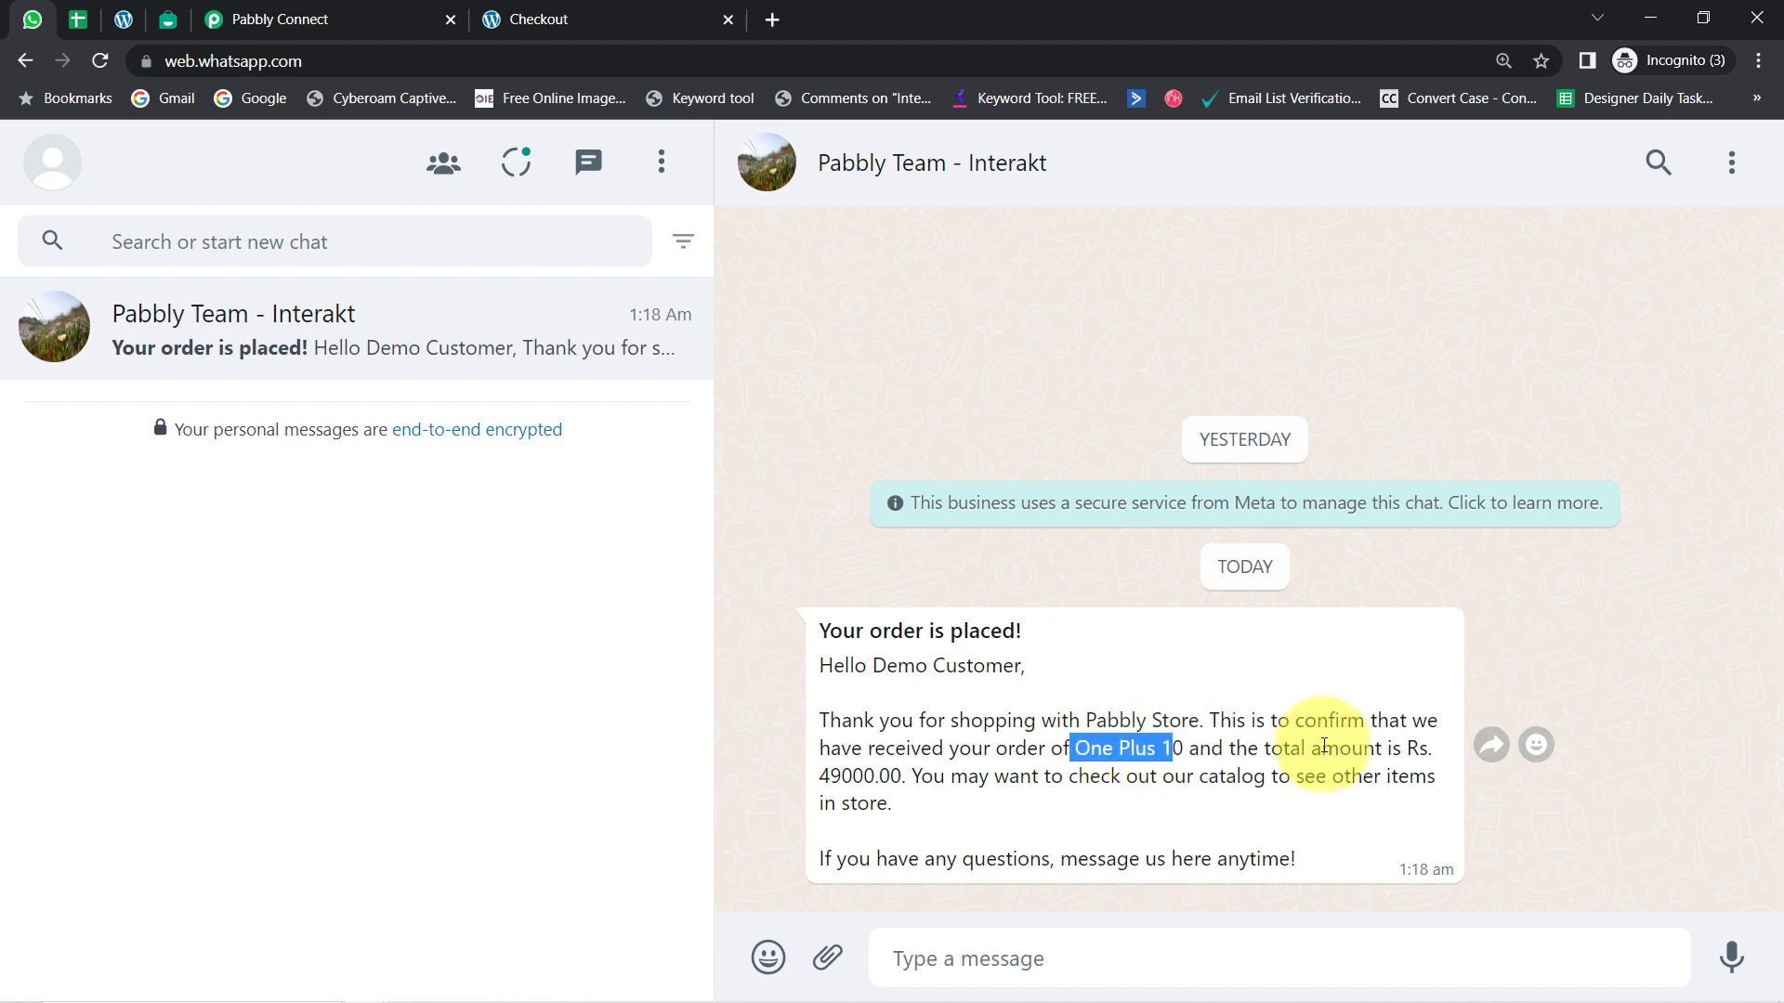
{"action": "left_click_drag", "start_coordinate": [1396, 749], "coordinate": [915, 776]}
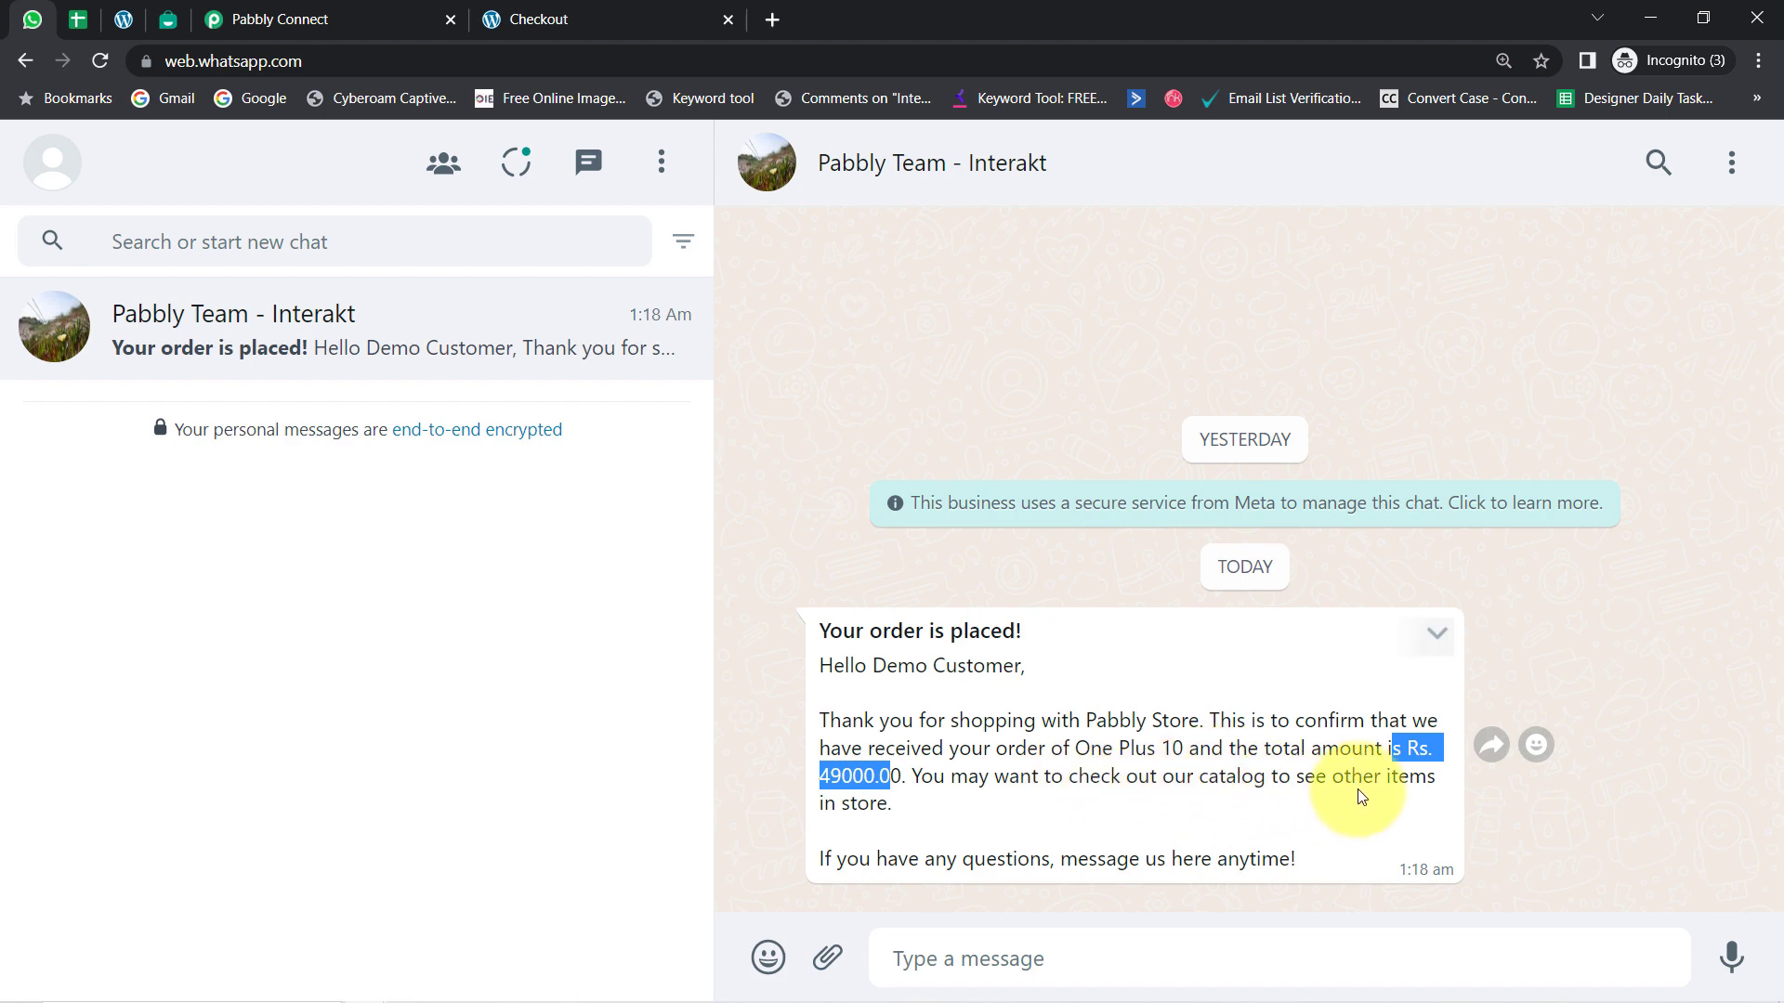
{"action": "left_click_drag", "start_coordinate": [861, 871], "coordinate": [1082, 870]}
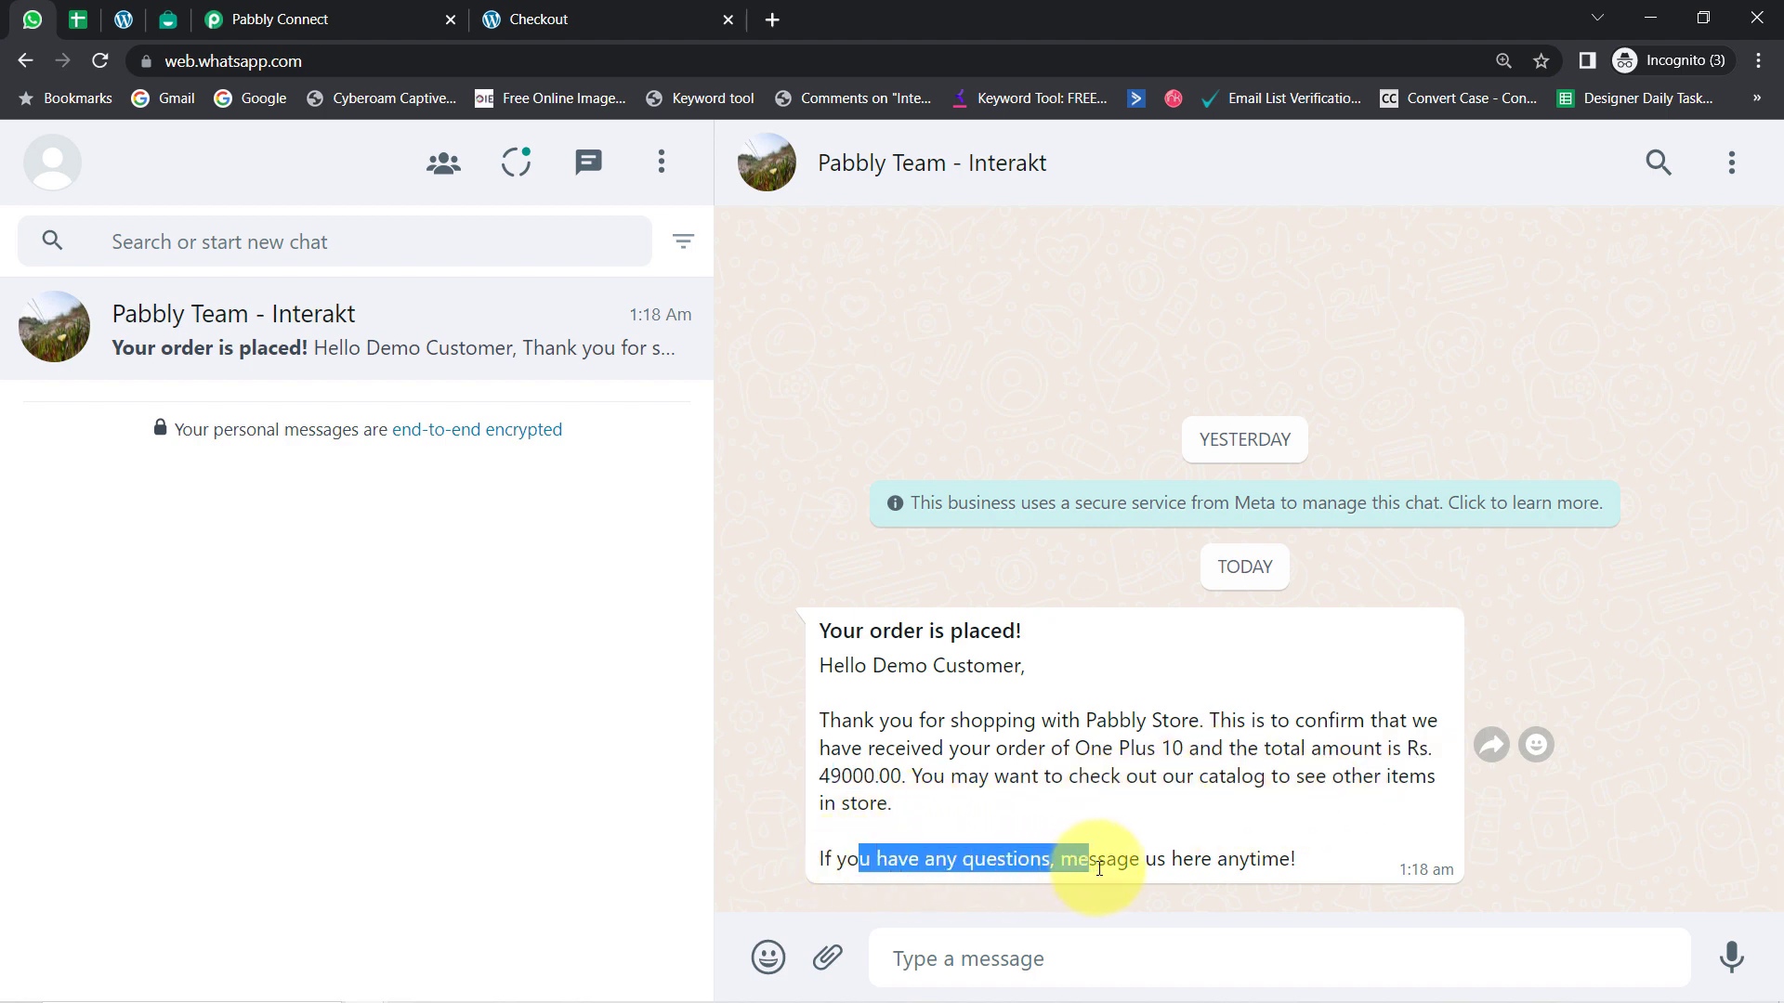
{"action": "left_click", "coordinate": [1137, 862]}
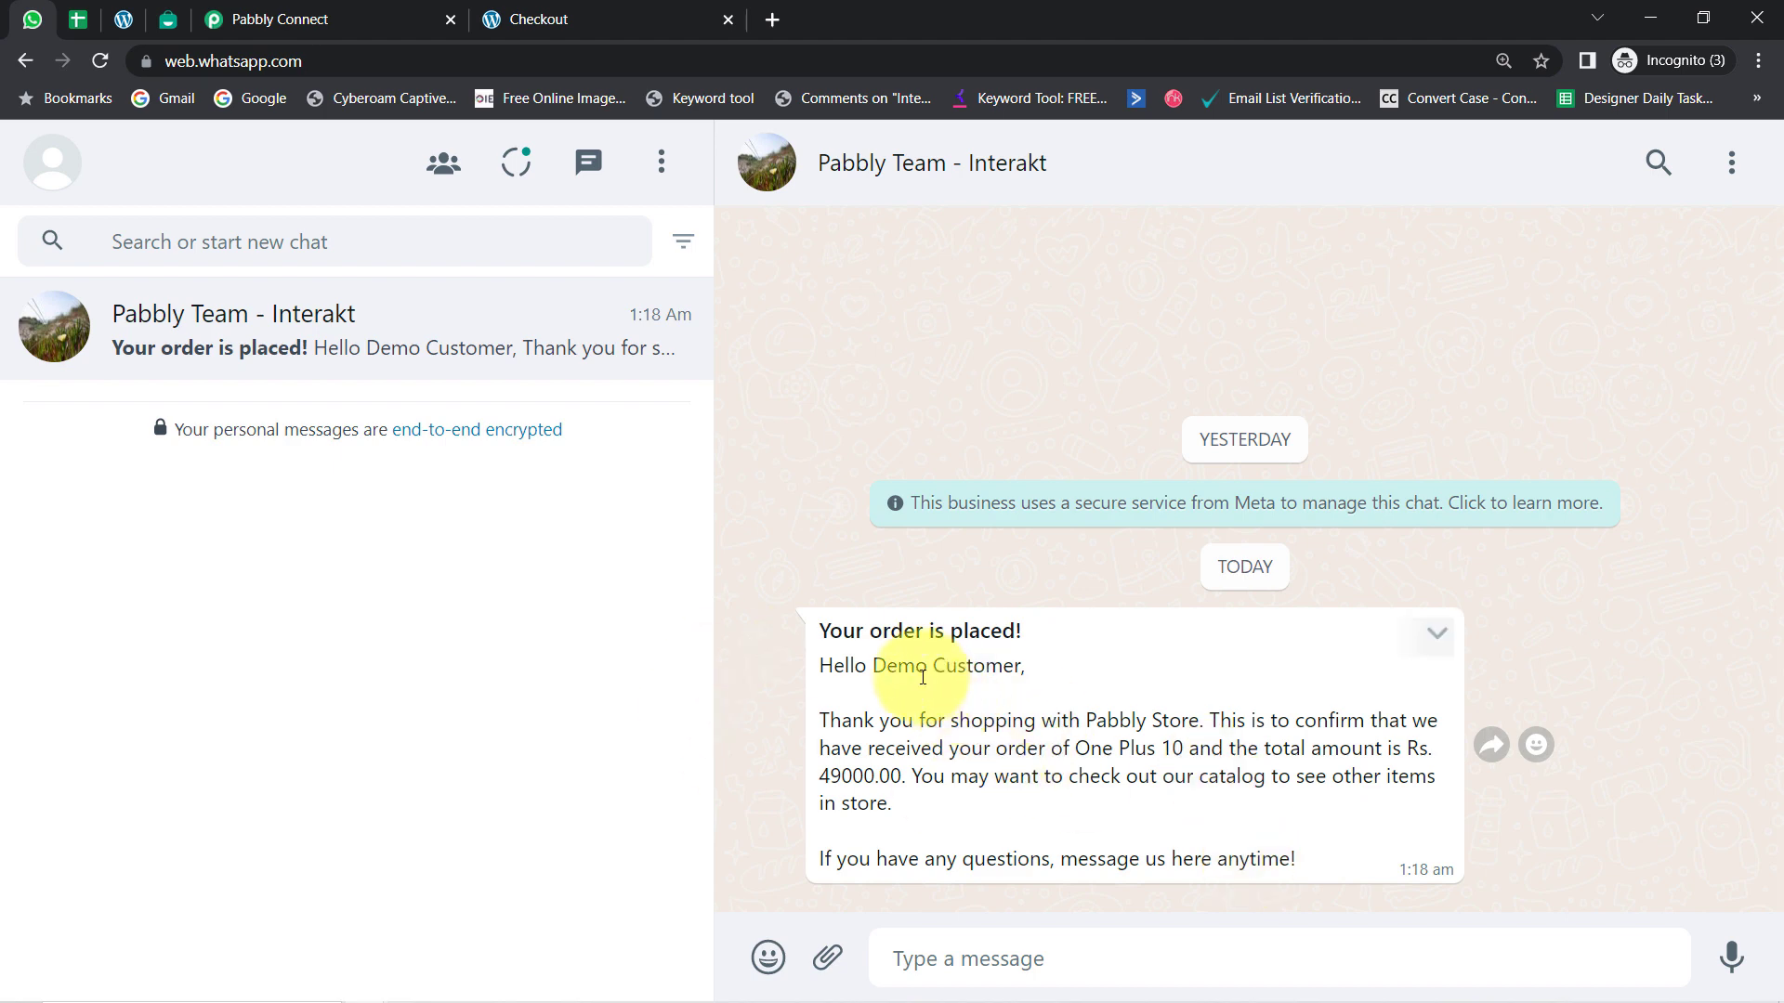
{"action": "left_click_drag", "start_coordinate": [886, 669], "coordinate": [991, 674]}
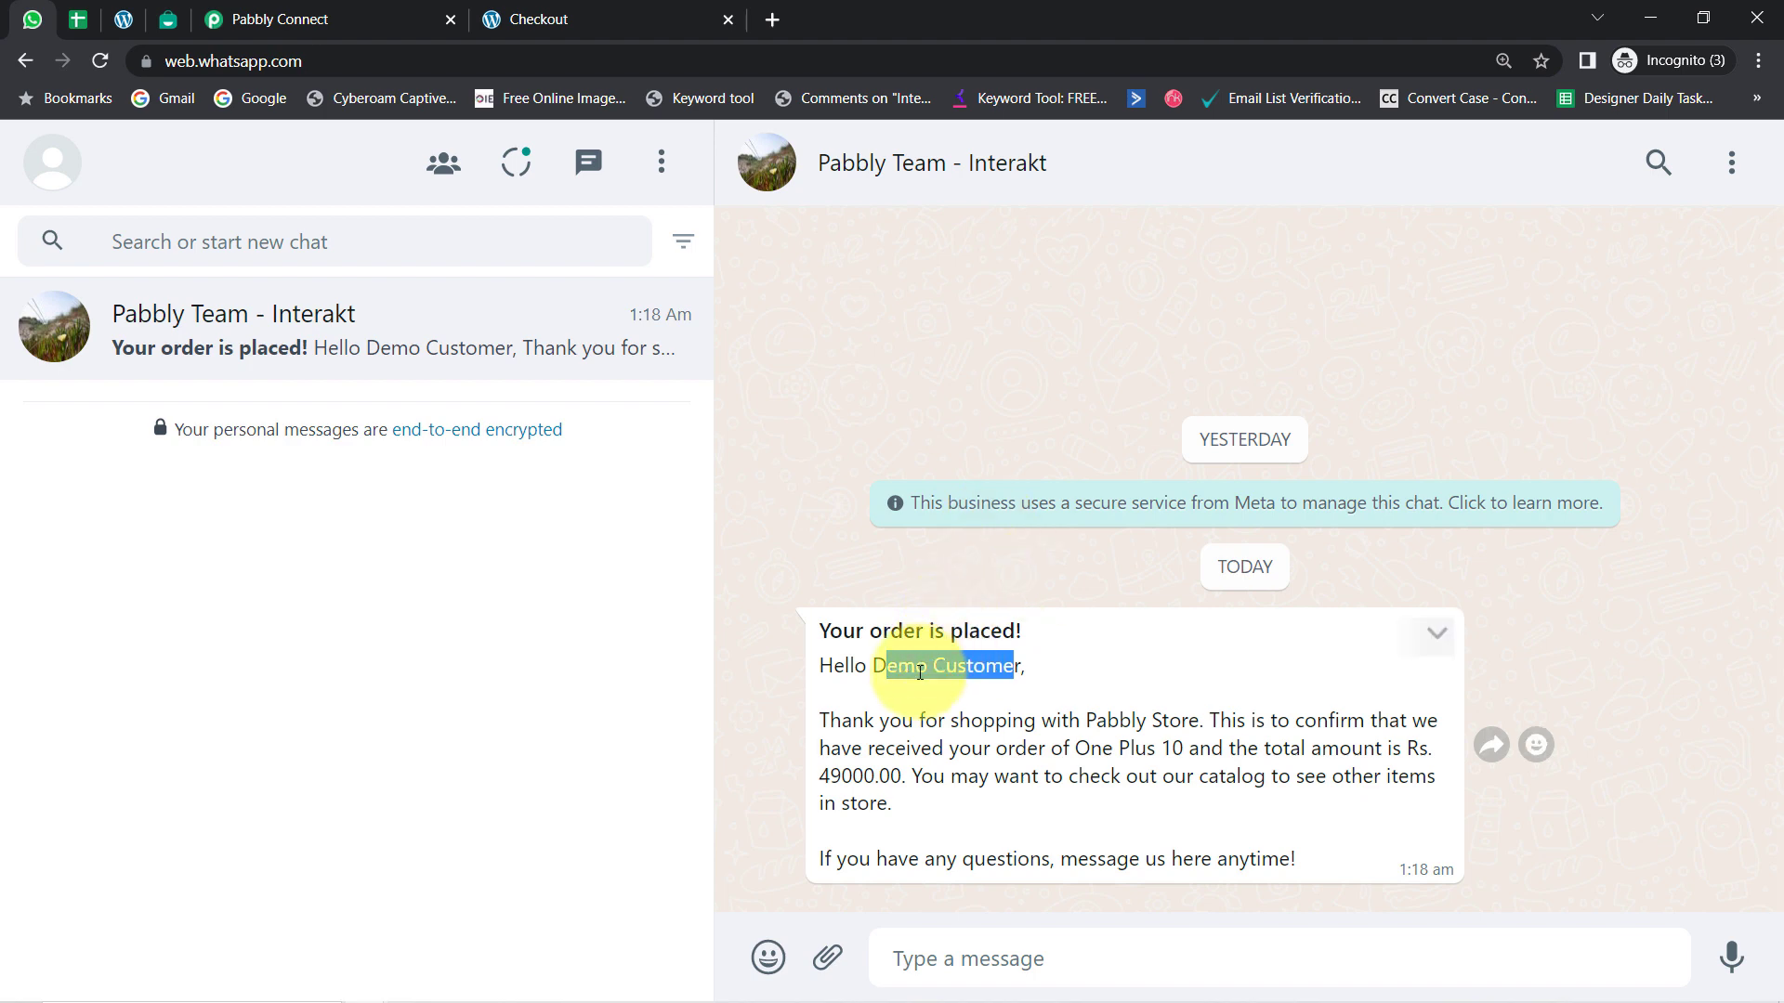
Return to Pabbly Connect and collapse the third workflow step, Interakt Send WhatsApp Template Message
{"action": "left_click", "coordinate": [342, 7]}
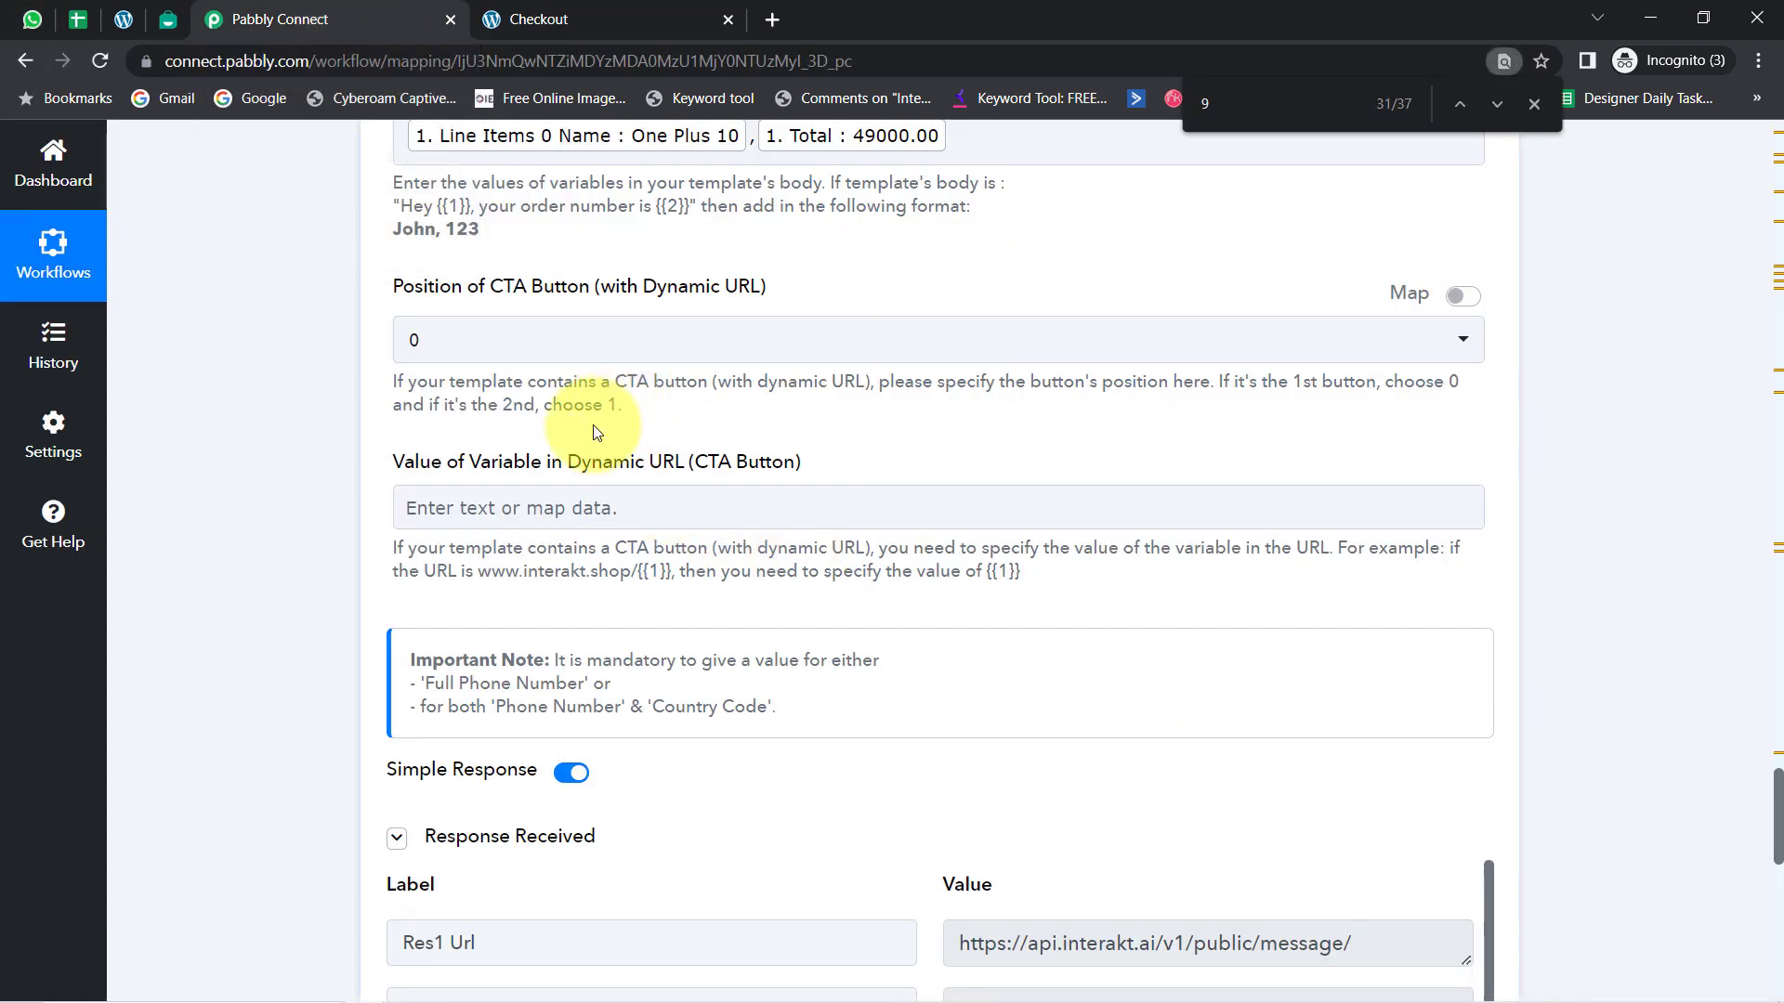
{"action": "scroll", "coordinate": [622, 485], "scroll_direction": "up", "scroll_amount": 5}
{"action": "scroll", "coordinate": [621, 485], "scroll_direction": "up", "scroll_amount": 6}
{"action": "scroll", "coordinate": [715, 353], "scroll_direction": "up", "scroll_amount": 2}
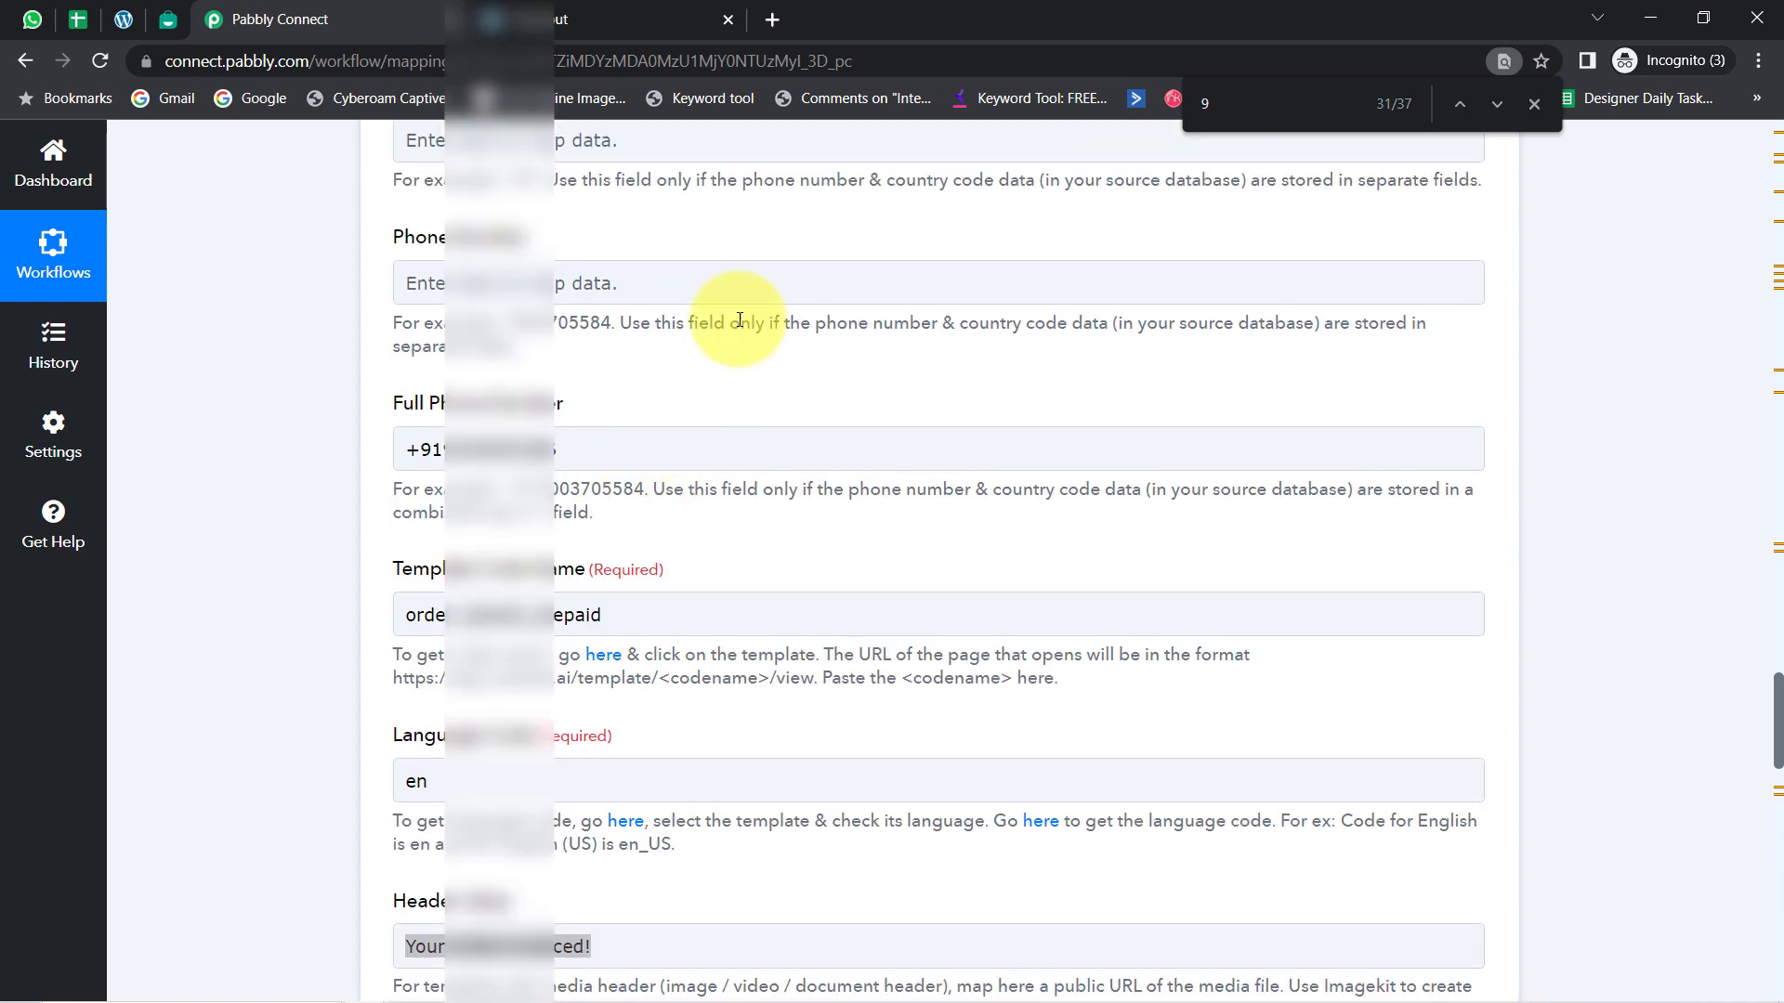
{"action": "scroll", "coordinate": [628, 440], "scroll_direction": "up", "scroll_amount": 6}
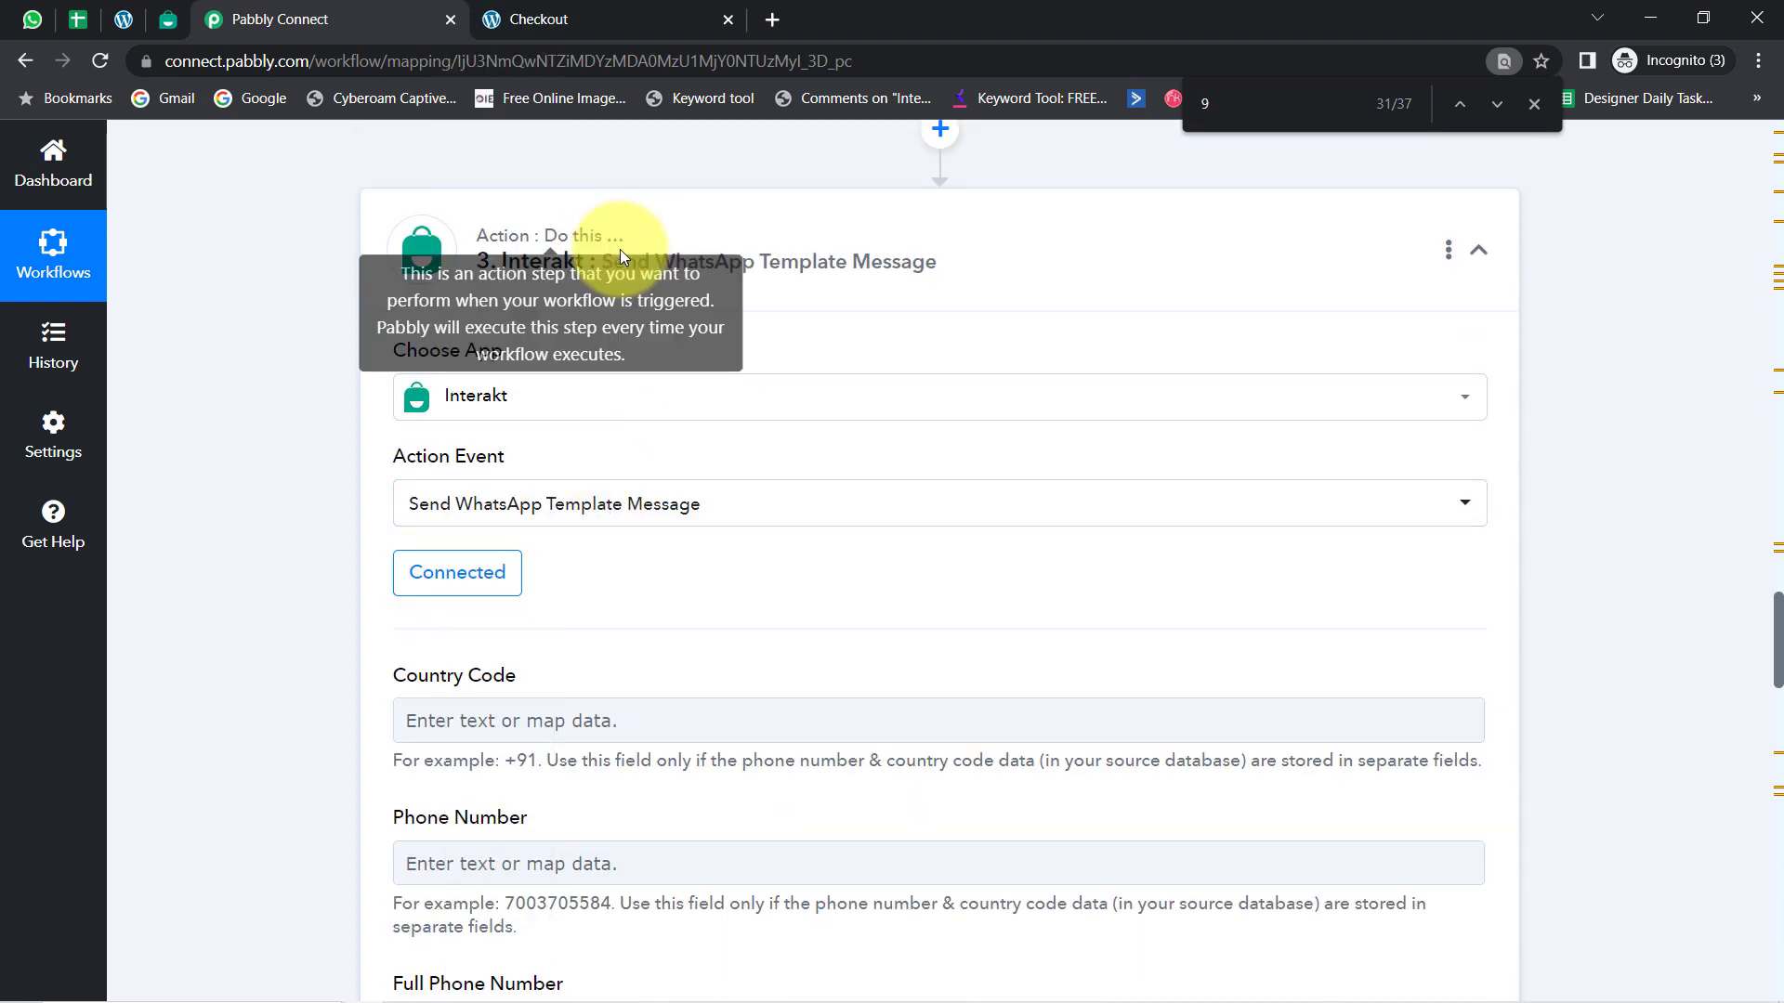
{"action": "left_click", "coordinate": [631, 265]}
Collapse the Google Sheets Lookup Spreadsheet Rows step and the WooCommerce New Order Created trigger
{"action": "scroll", "coordinate": [662, 468], "scroll_direction": "up", "scroll_amount": 5}
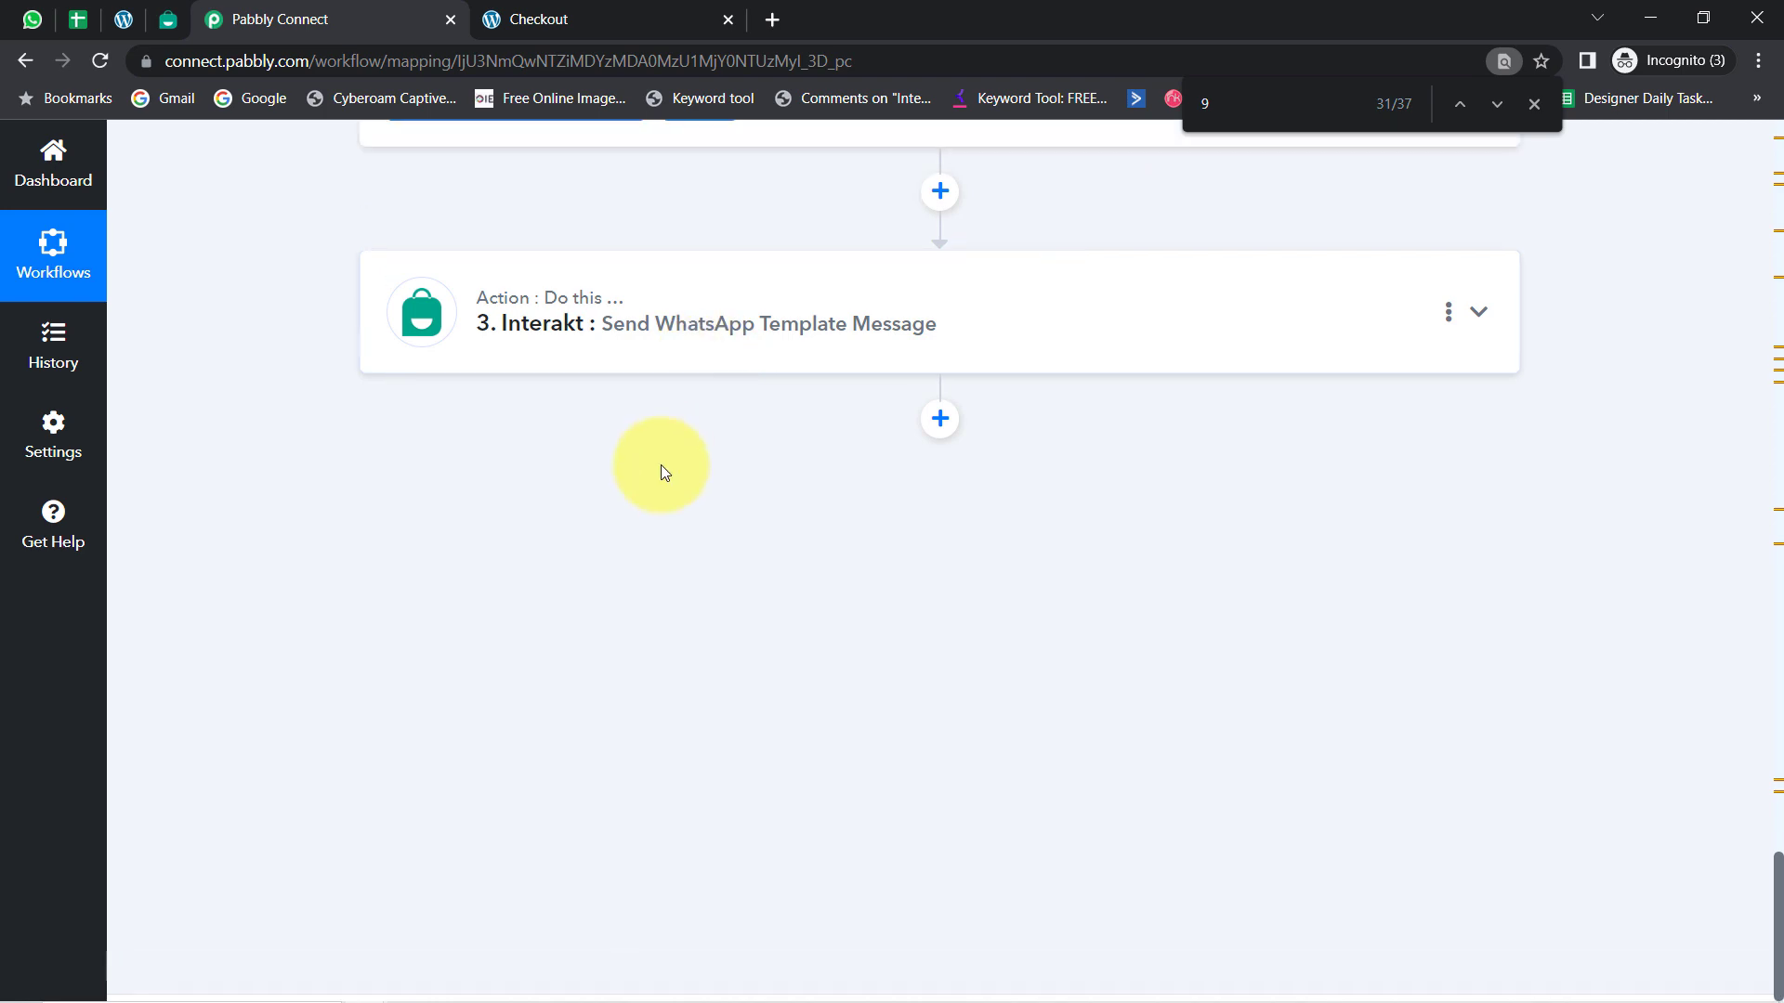
{"action": "scroll", "coordinate": [662, 465], "scroll_direction": "up", "scroll_amount": 2}
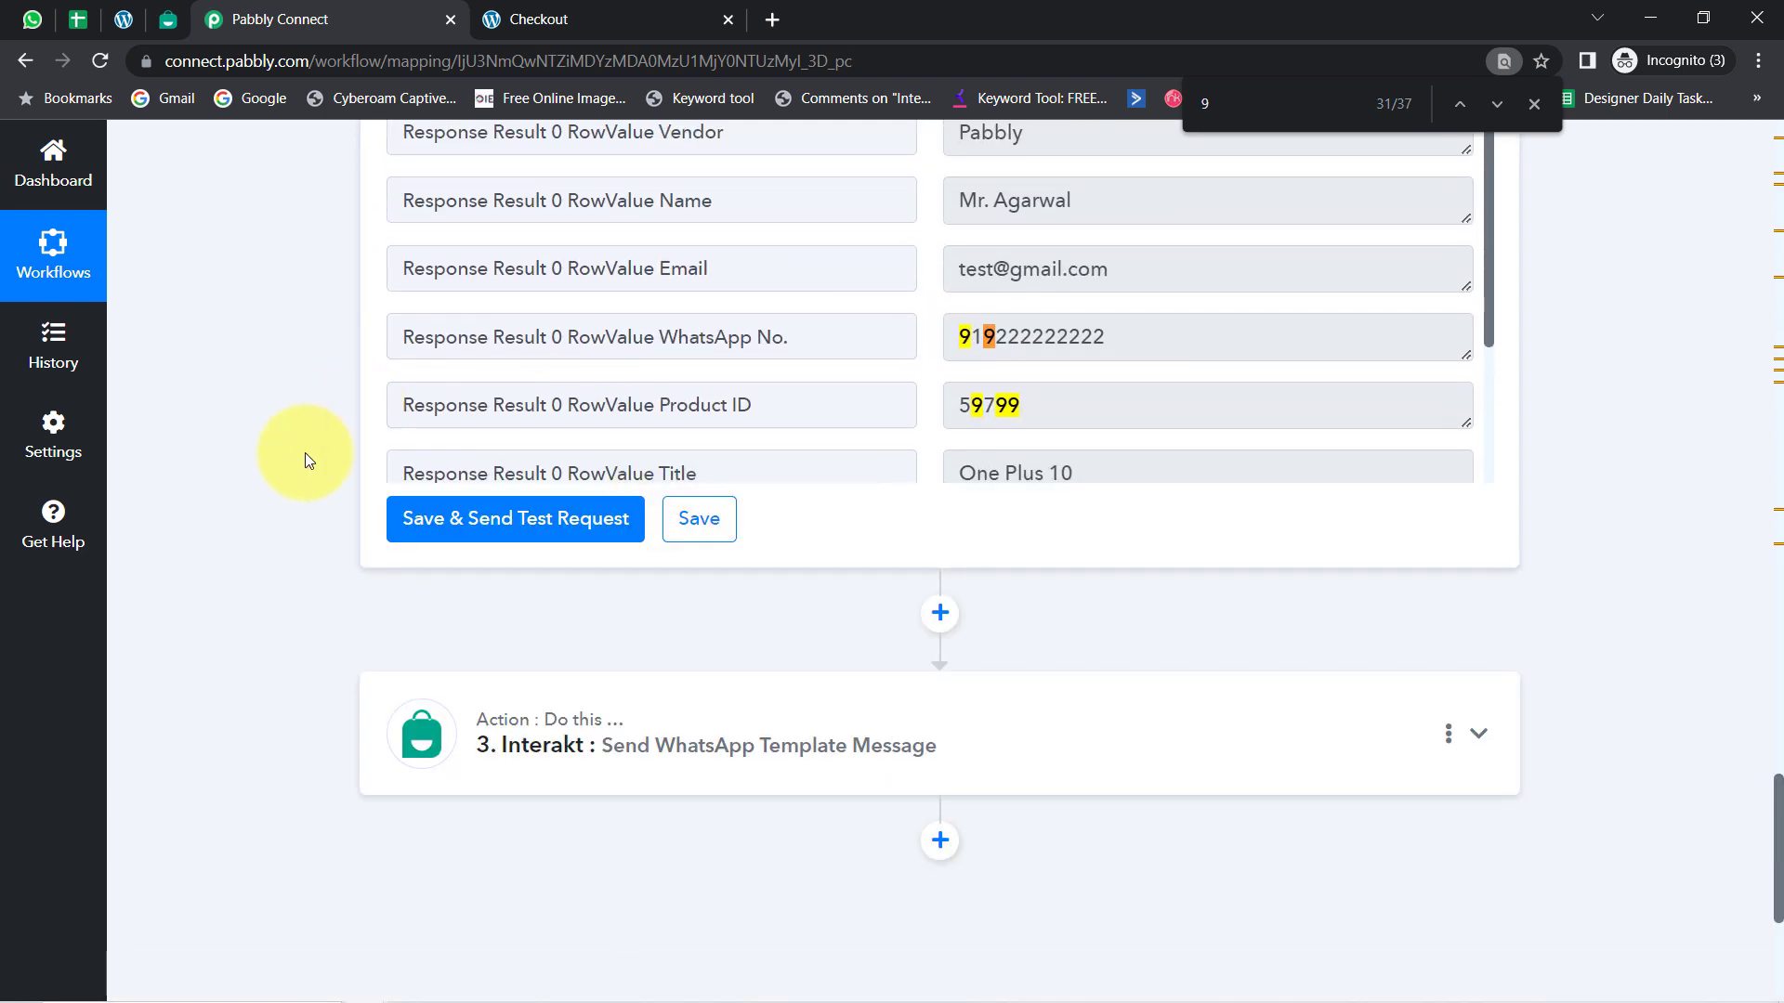
{"action": "scroll", "coordinate": [304, 454], "scroll_direction": "up", "scroll_amount": 5}
{"action": "scroll", "coordinate": [305, 454], "scroll_direction": "up", "scroll_amount": 20}
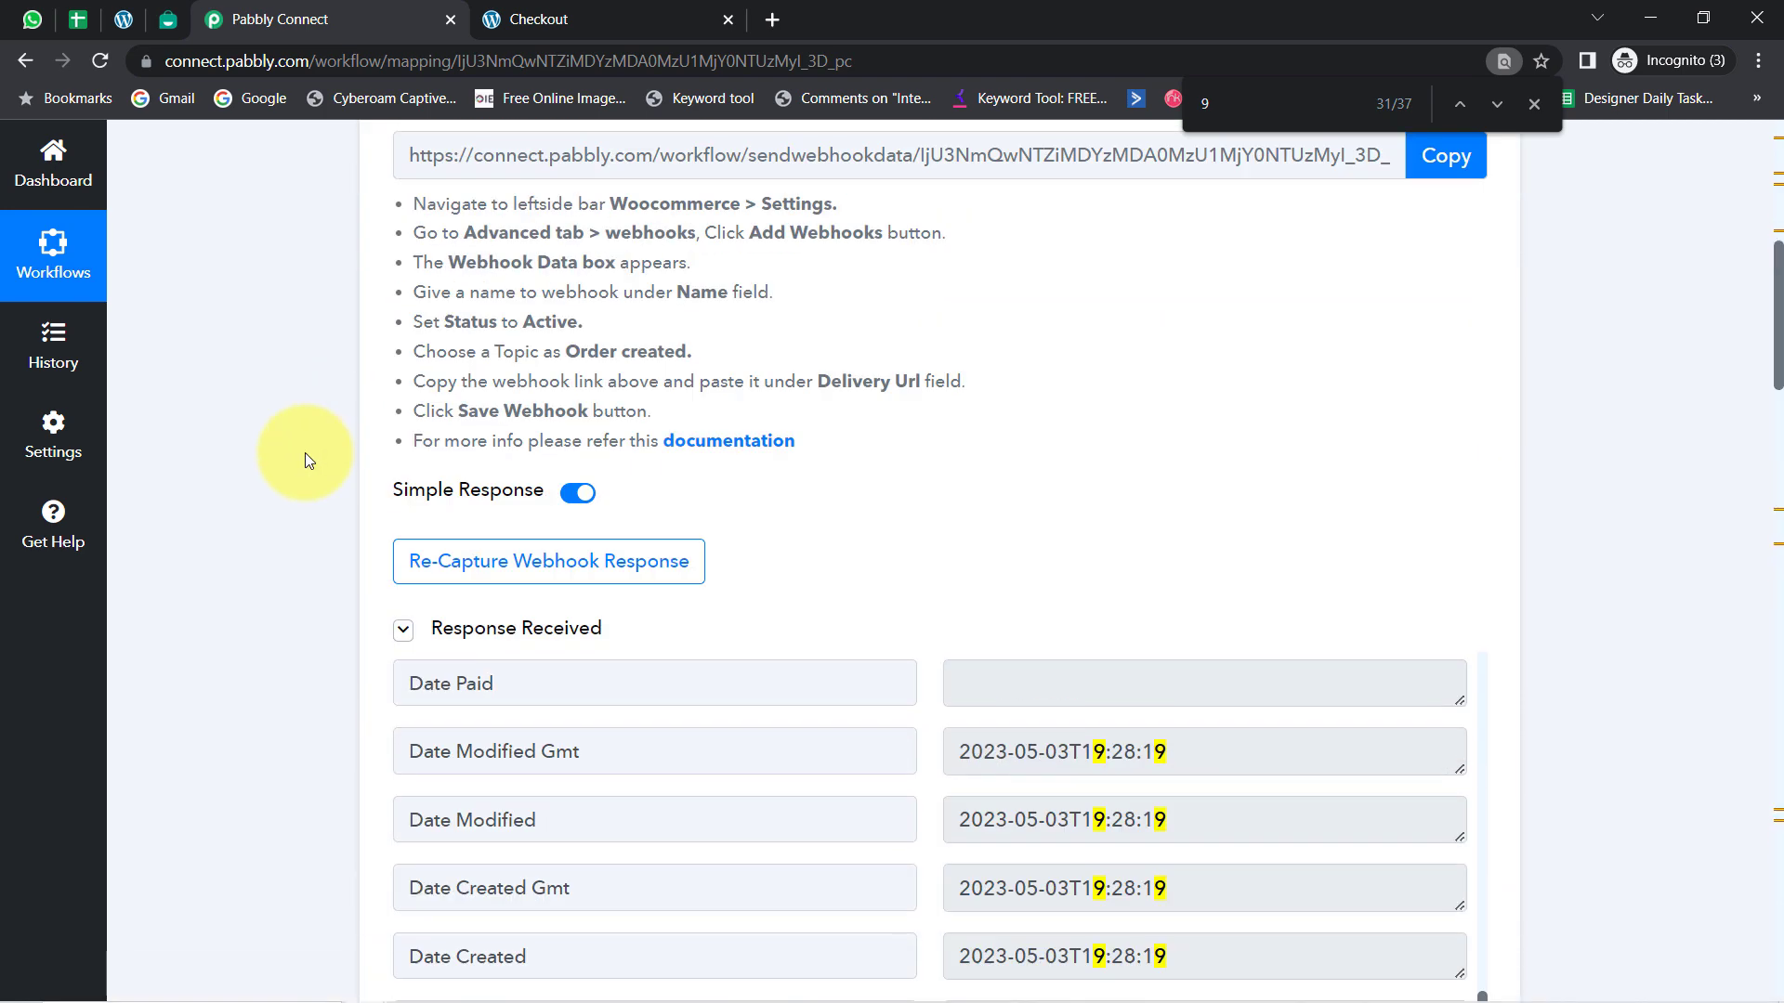
{"action": "scroll", "coordinate": [305, 453], "scroll_direction": "down", "scroll_amount": 8}
{"action": "scroll", "coordinate": [305, 453], "scroll_direction": "down", "scroll_amount": 3}
{"action": "left_click", "coordinate": [530, 378]}
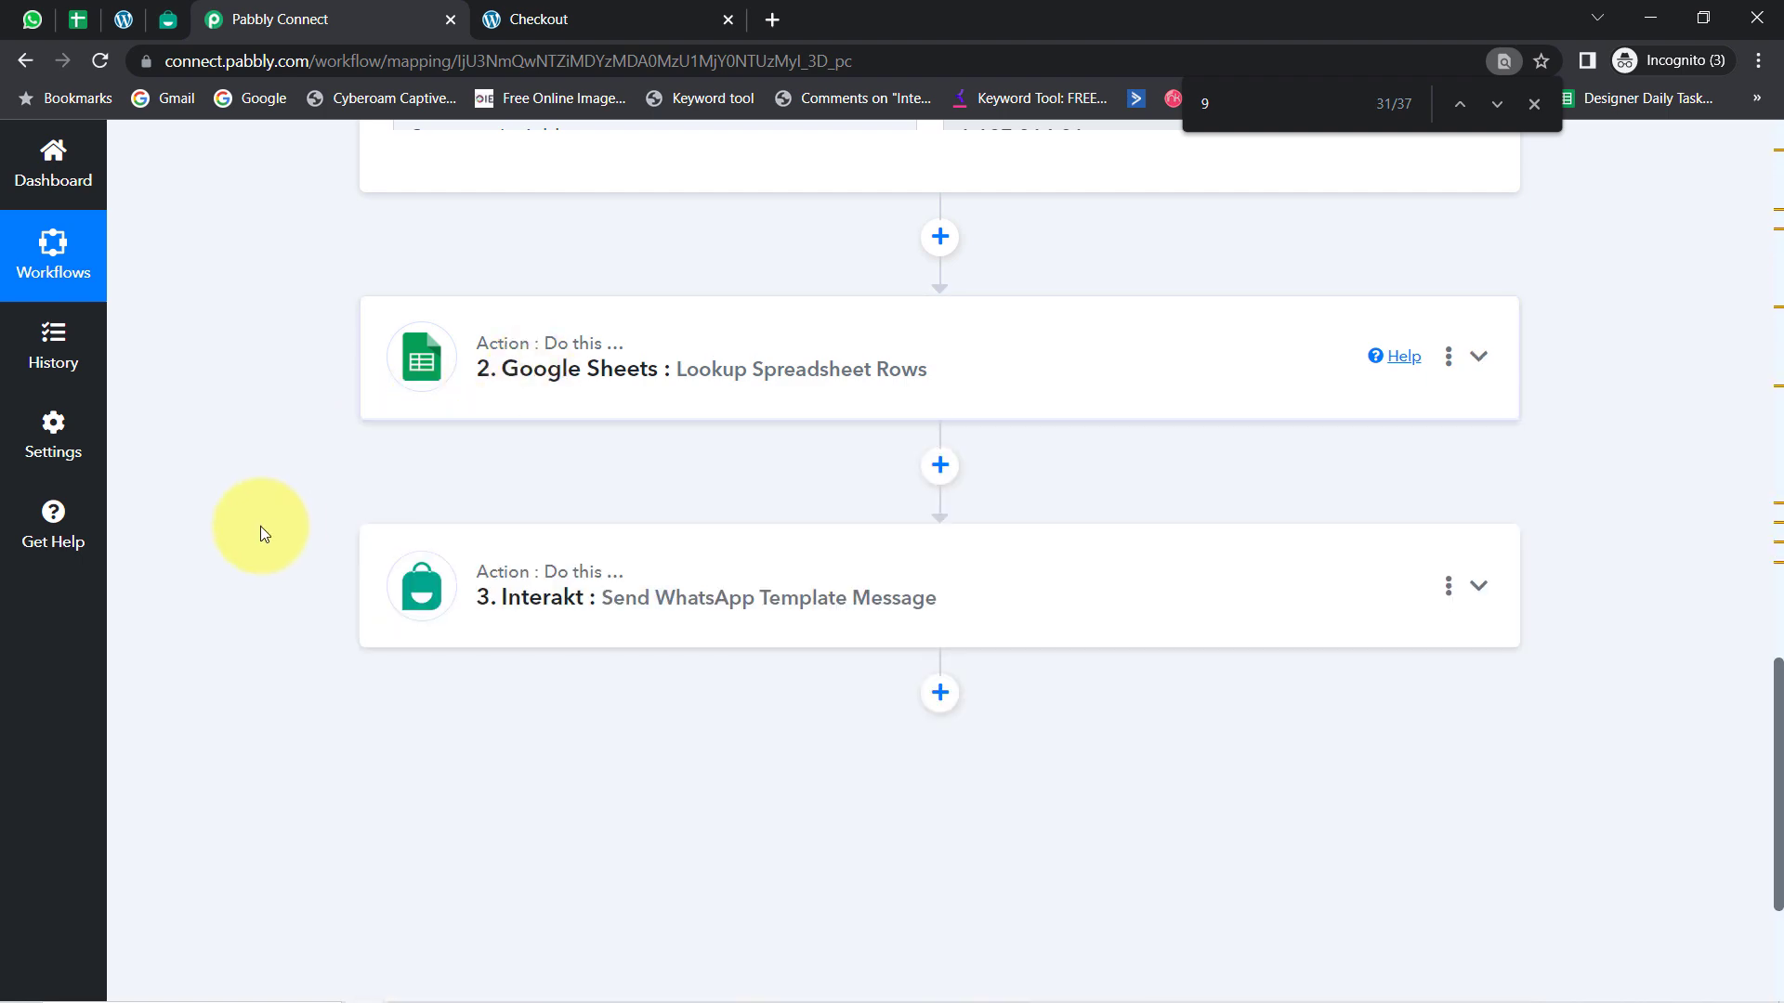
{"action": "scroll", "coordinate": [259, 530], "scroll_direction": "up", "scroll_amount": 5}
{"action": "scroll", "coordinate": [249, 522], "scroll_direction": "up", "scroll_amount": 15}
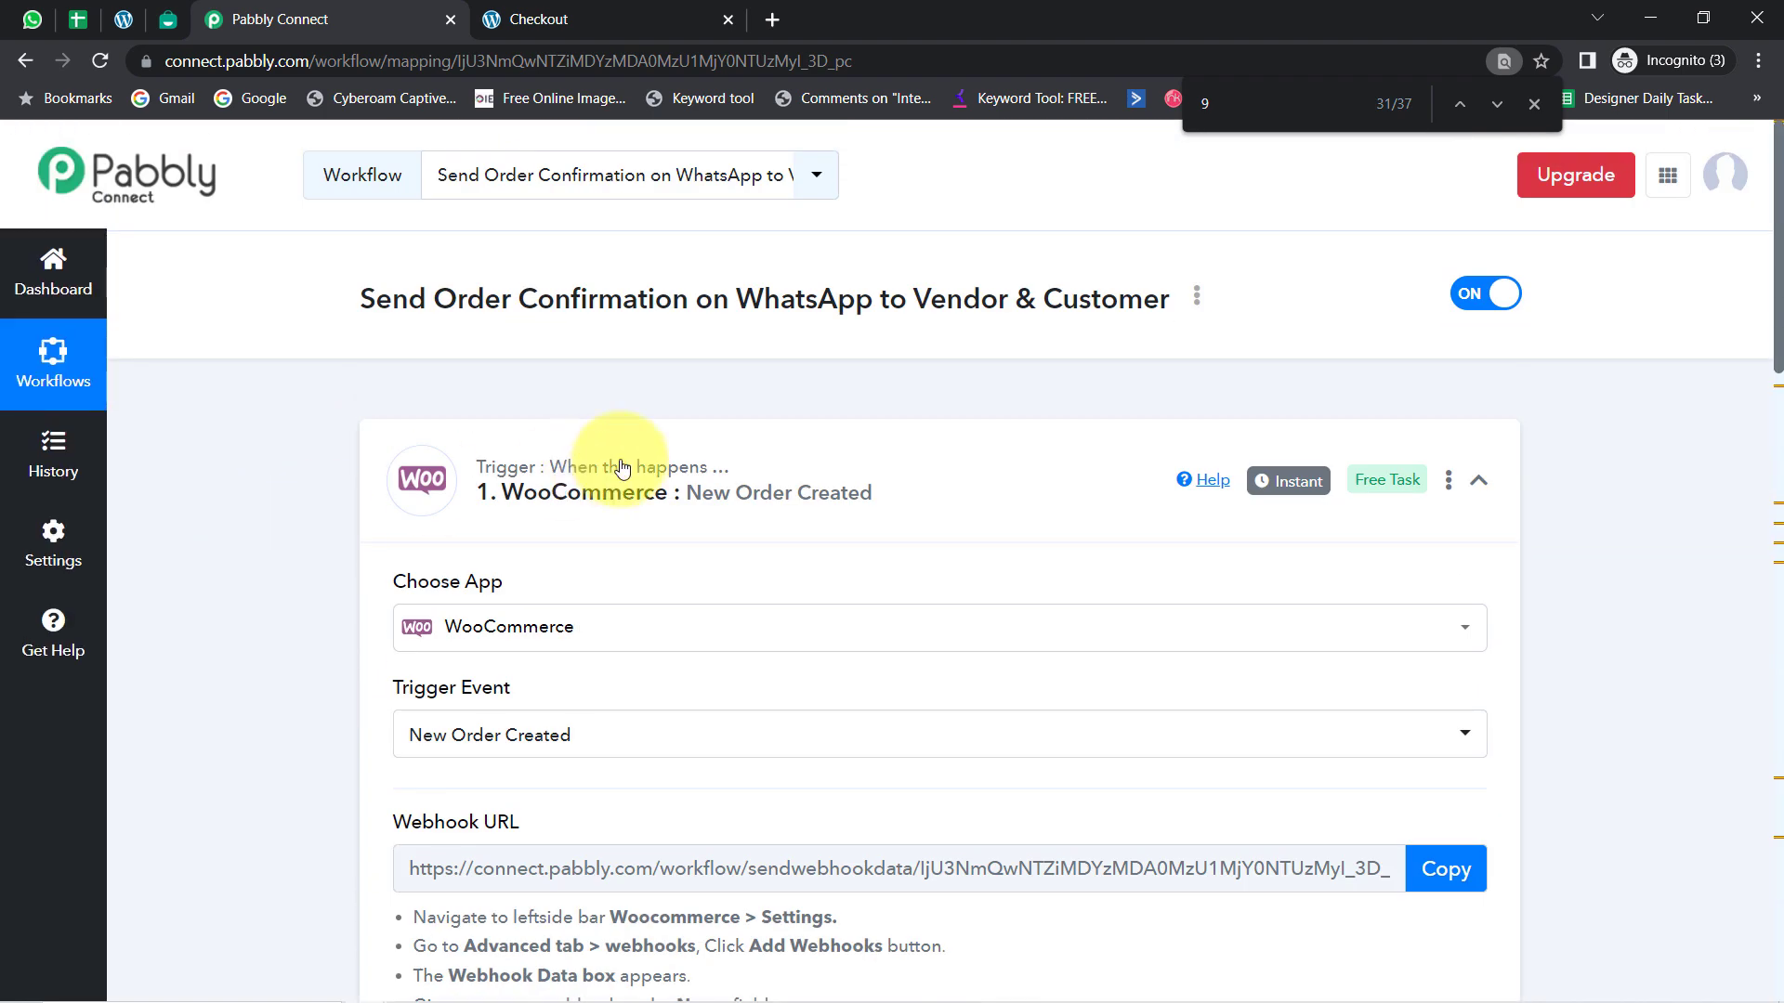
{"action": "left_click", "coordinate": [651, 467]}
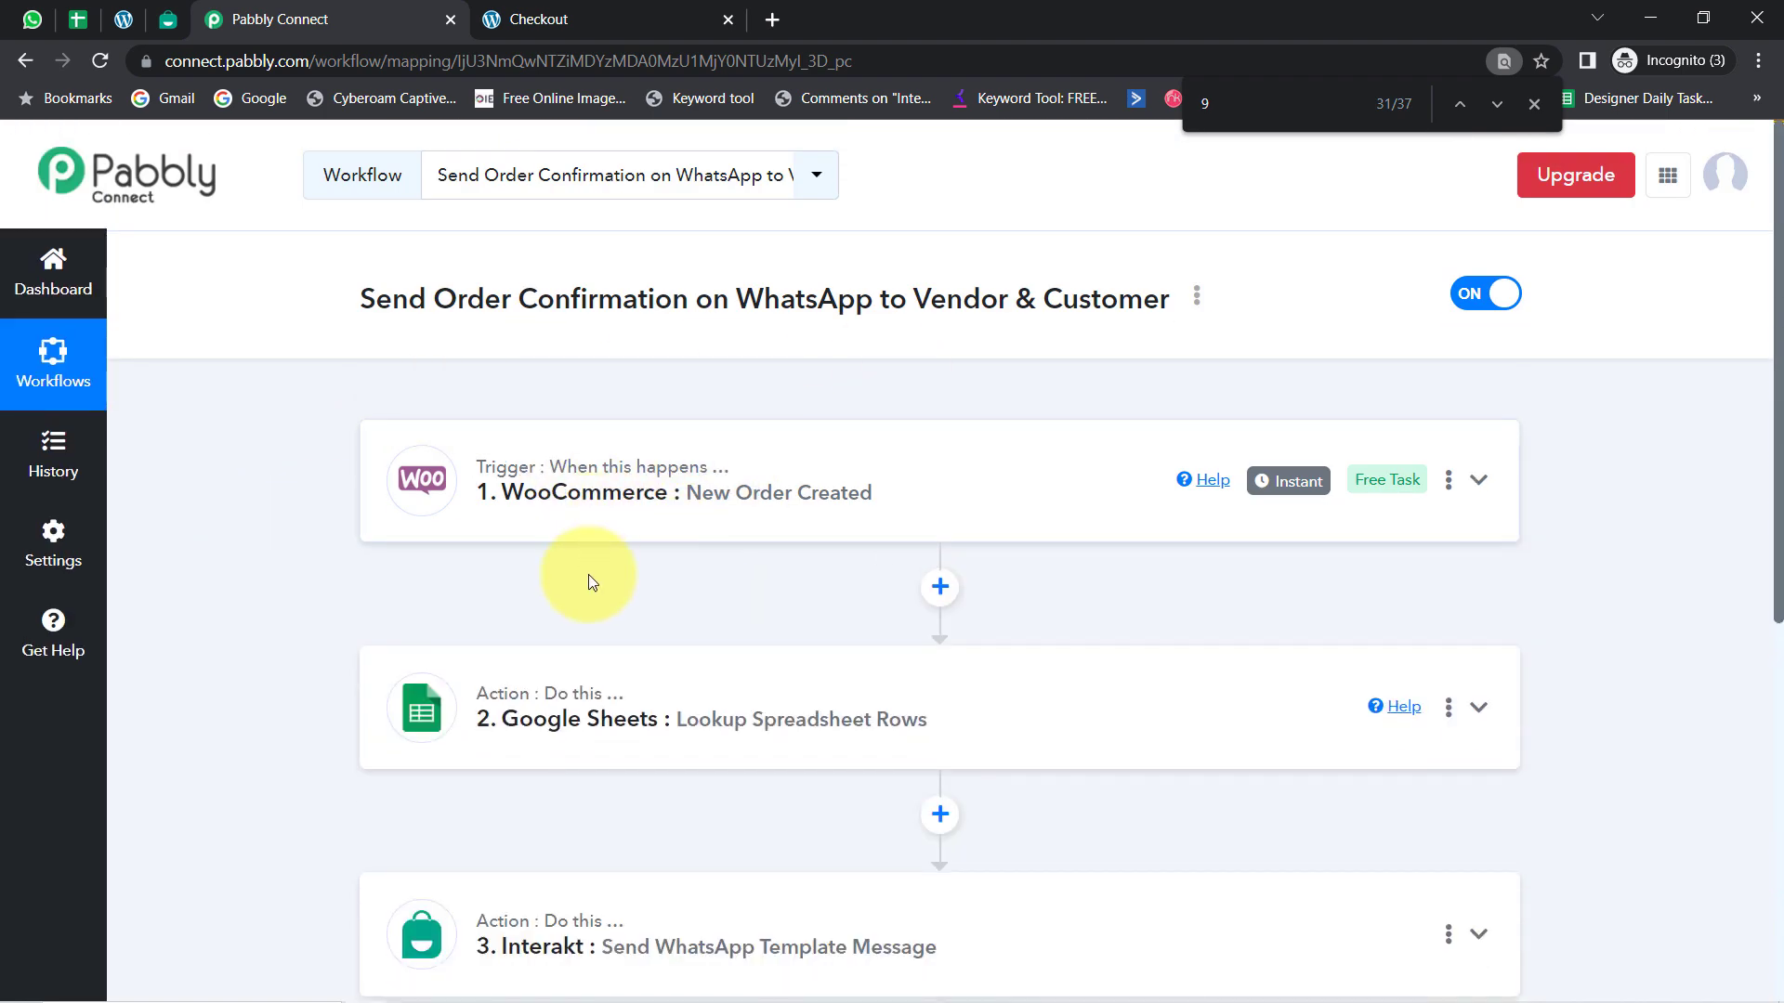
Copy the Interakt Send WhatsApp Template Message step and paste it directly below as the fourth workflow step
{"action": "scroll", "coordinate": [588, 574], "scroll_direction": "down", "scroll_amount": 1}
{"action": "scroll", "coordinate": [588, 583], "scroll_direction": "down", "scroll_amount": 3}
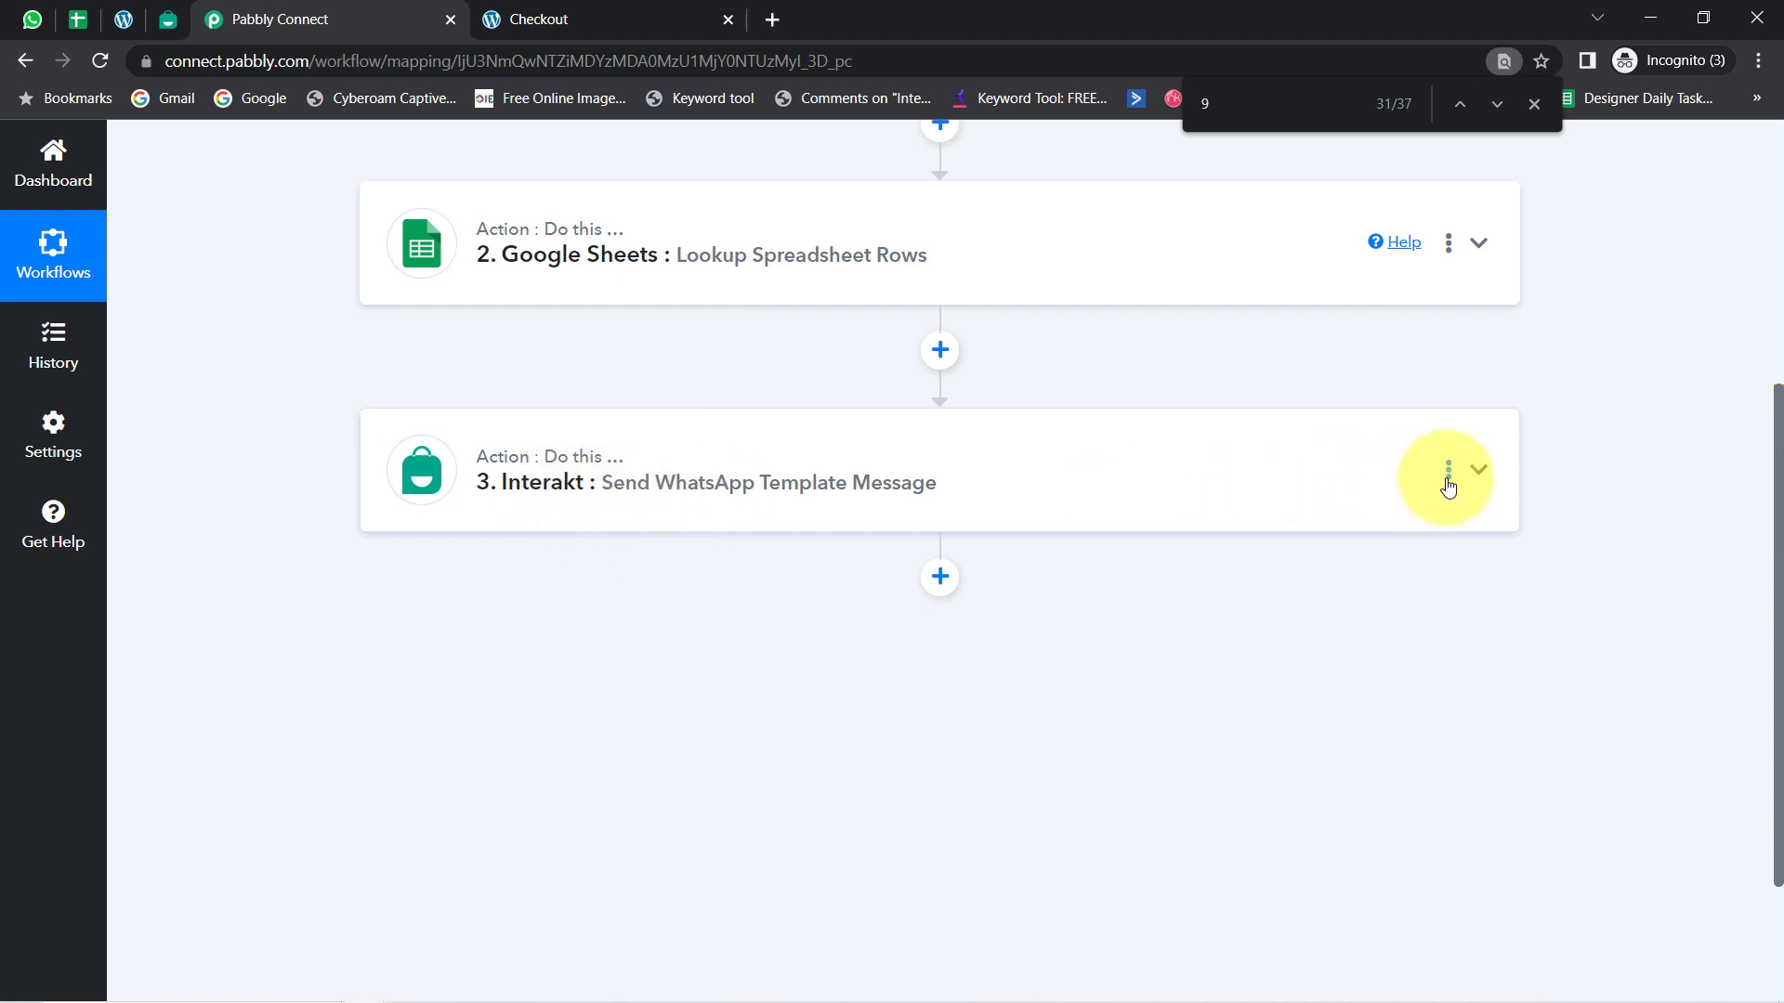
{"action": "left_click", "coordinate": [1449, 476]}
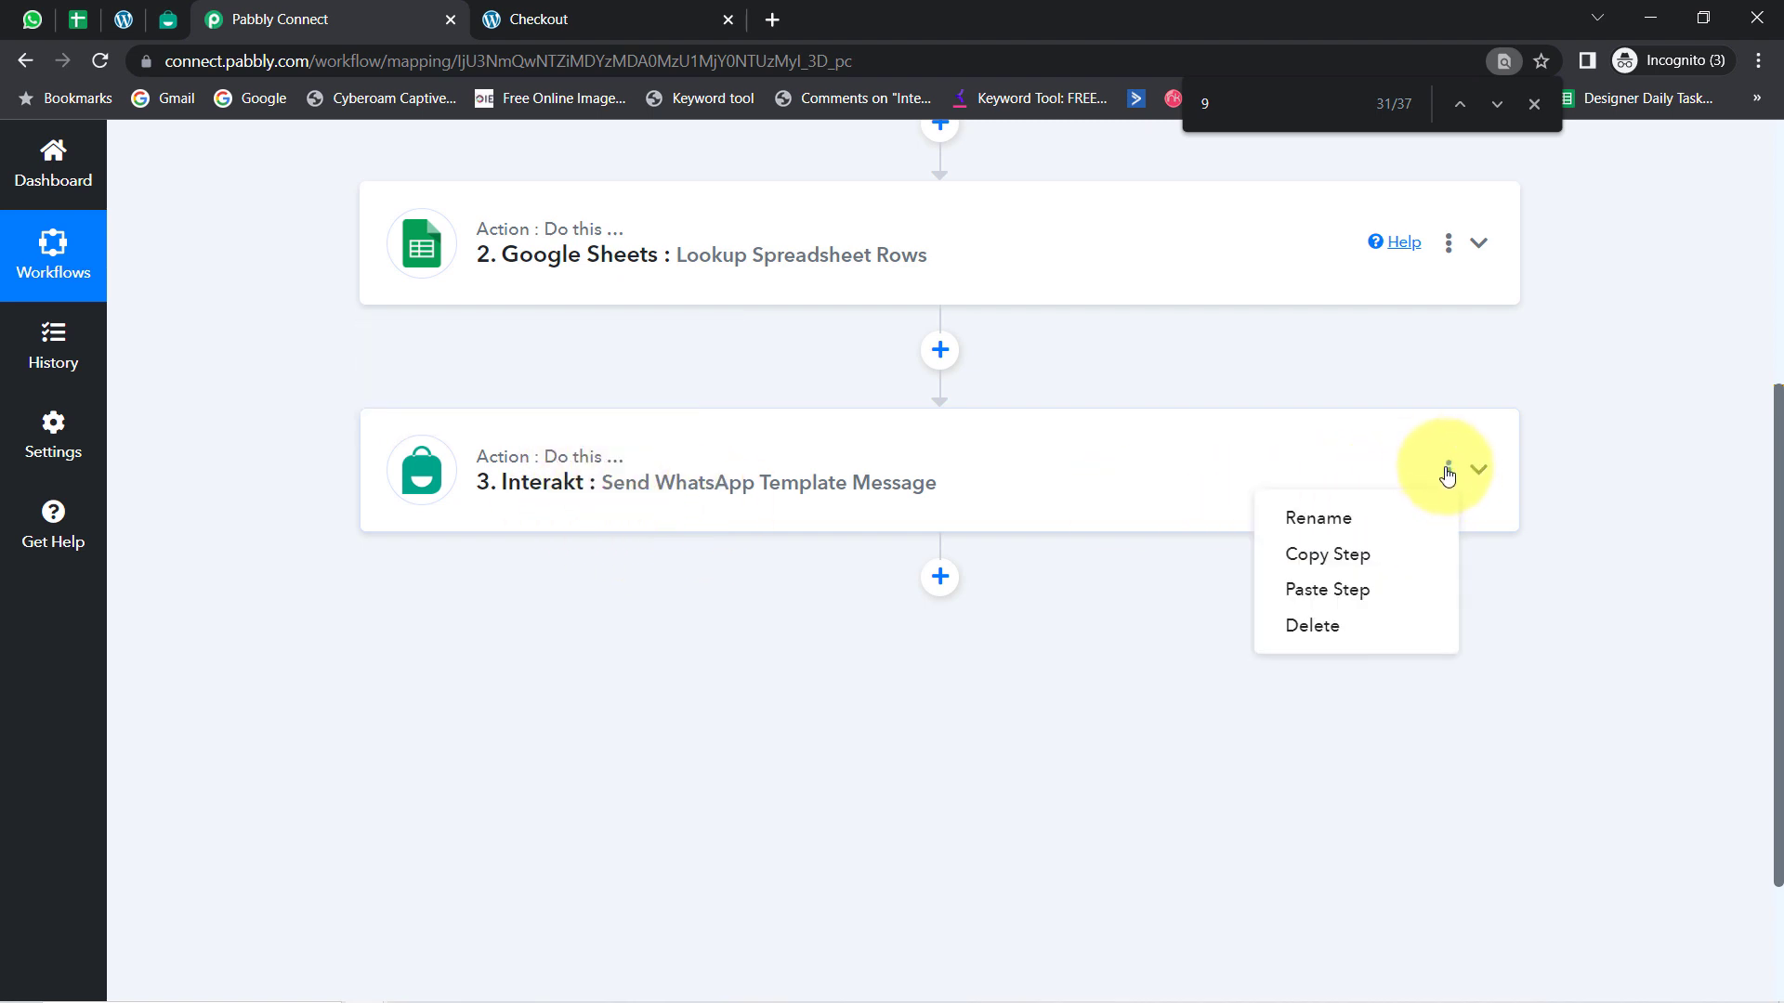
{"action": "left_click", "coordinate": [1335, 558]}
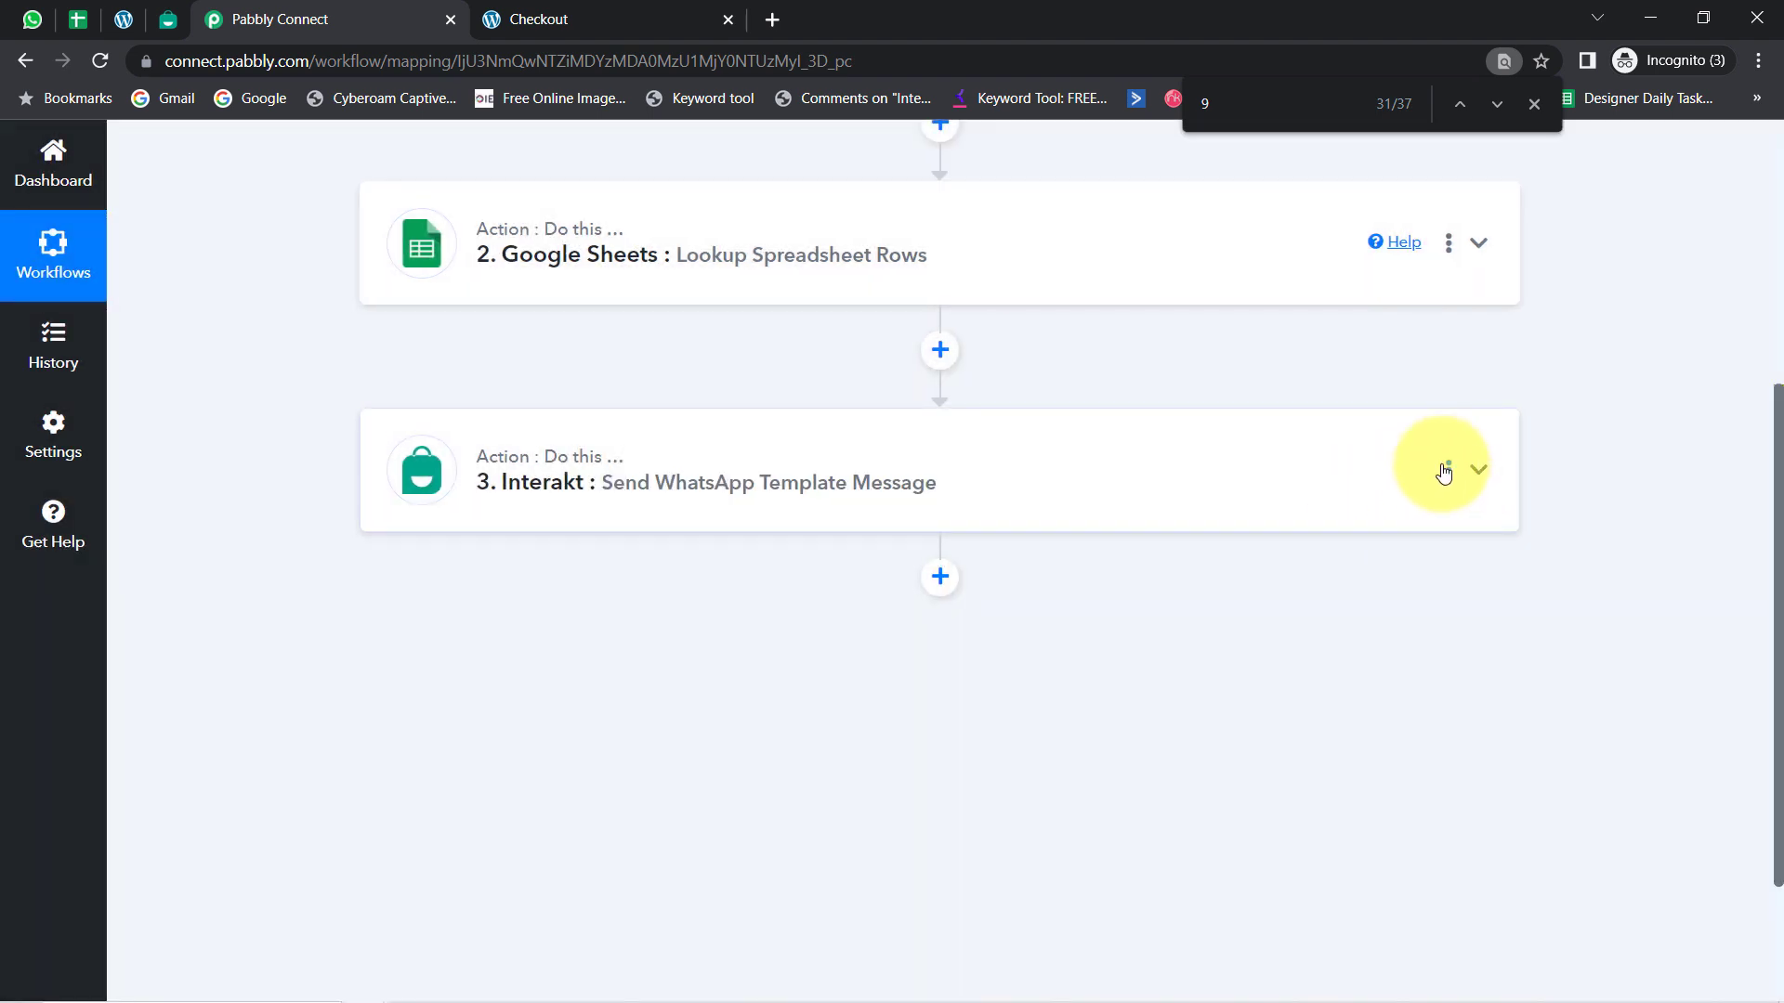
{"action": "left_click", "coordinate": [1450, 473]}
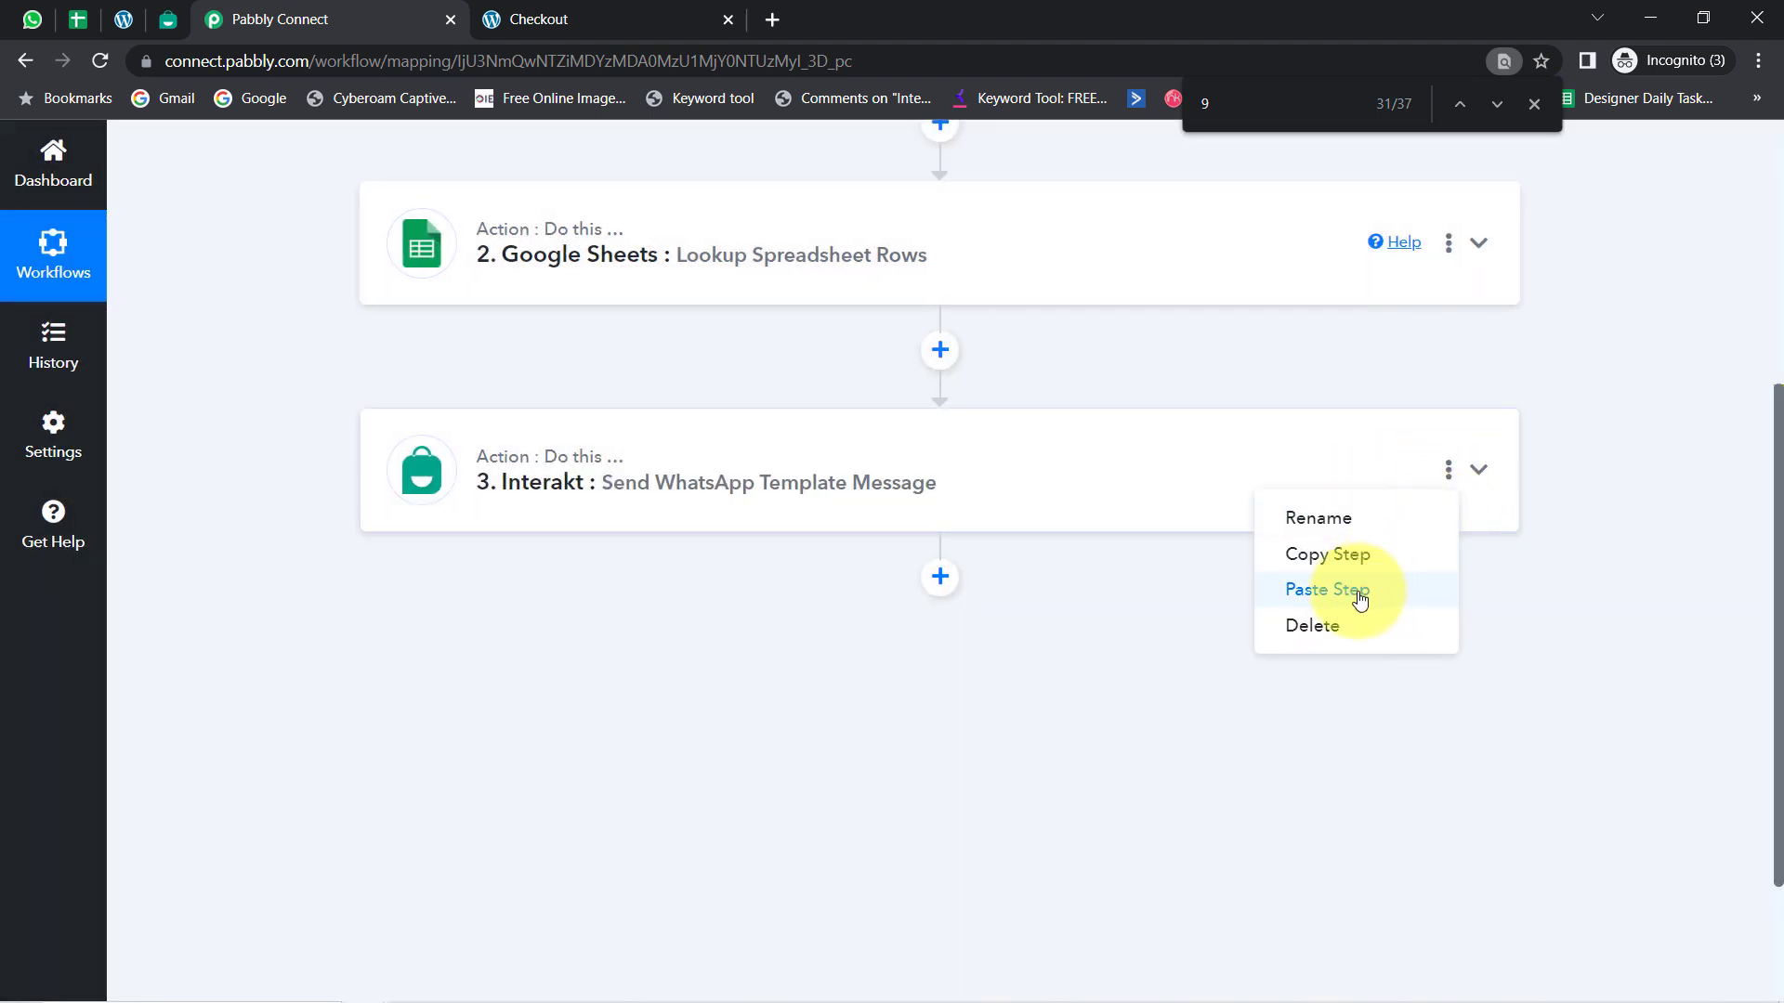
{"action": "left_click", "coordinate": [1327, 591]}
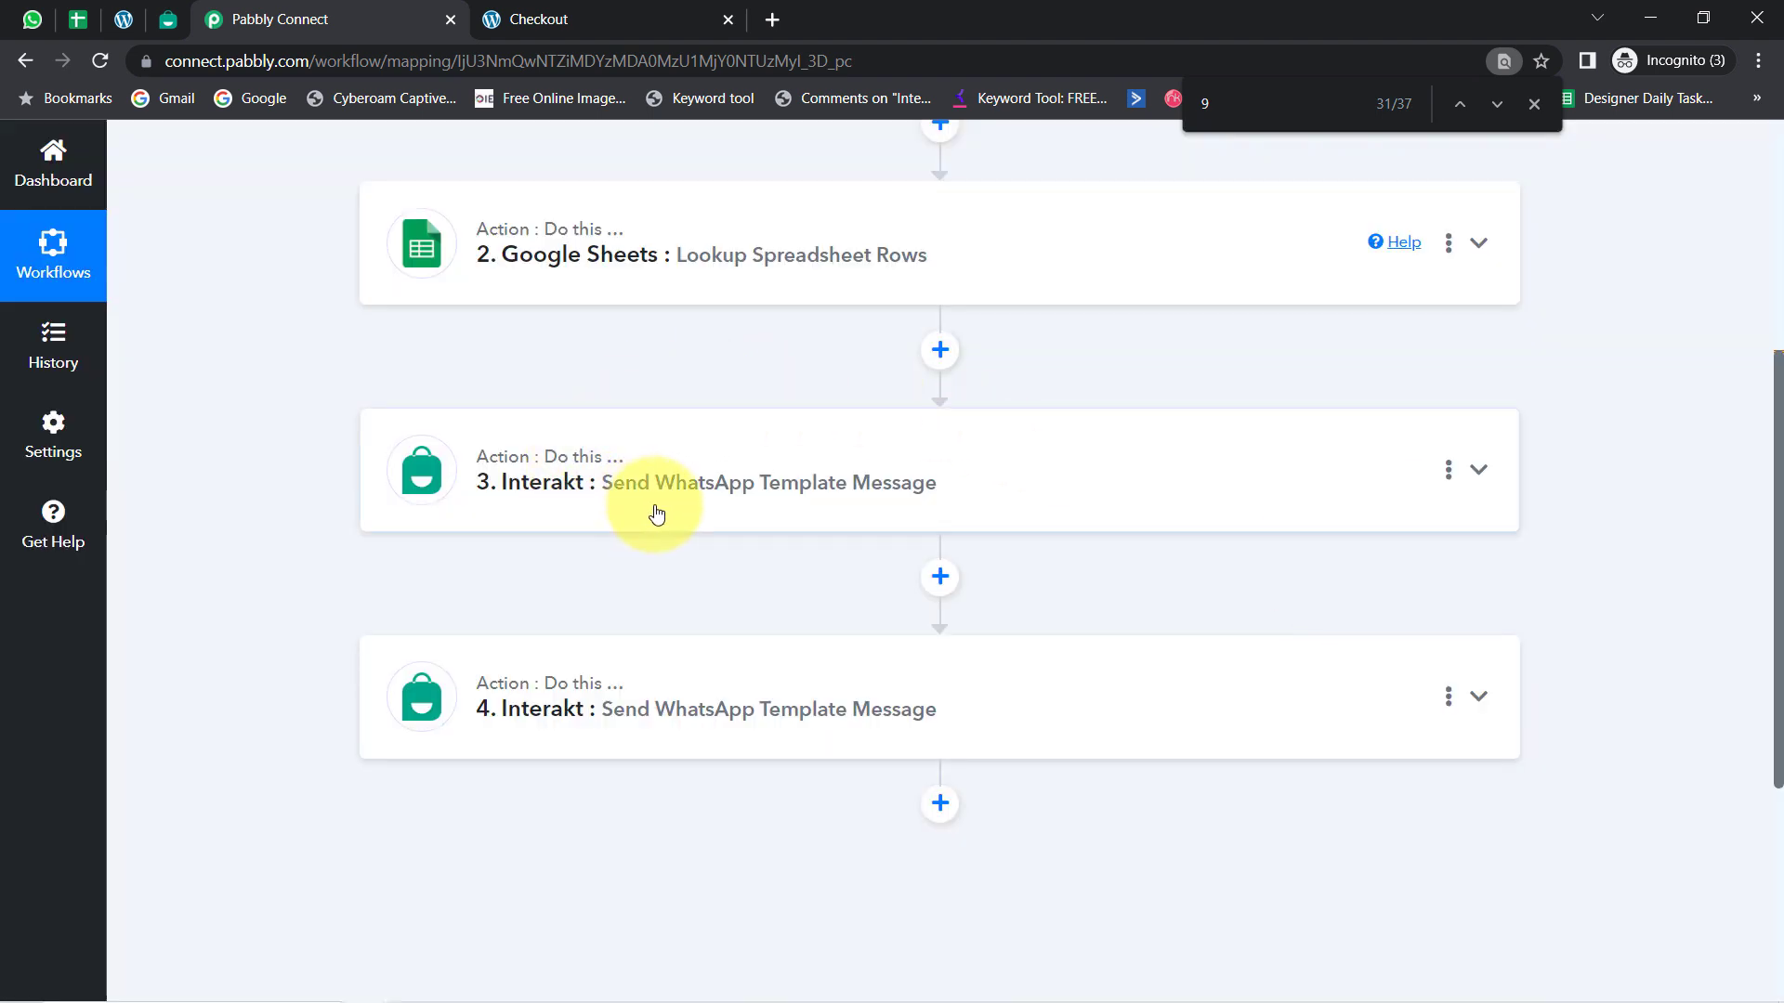
Expand the pasted fourth Interakt step and select the entire value of its Template Code Name field
{"action": "left_click", "coordinate": [583, 711]}
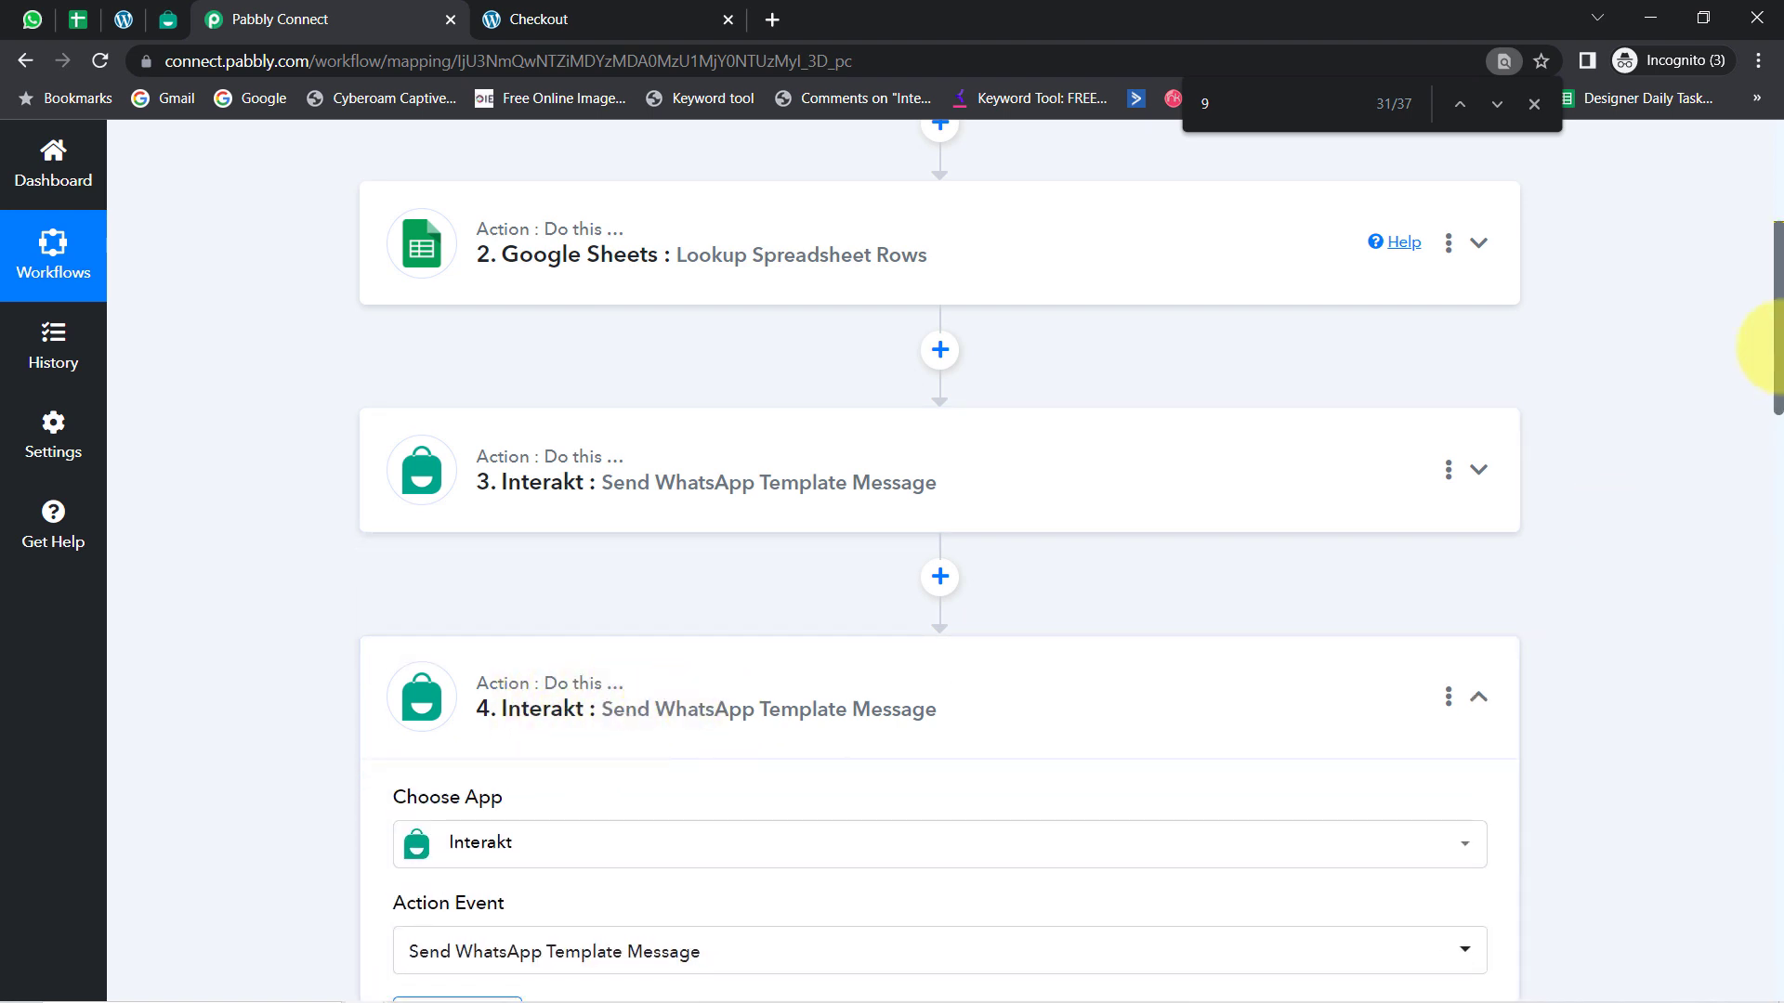
{"action": "left_click_drag", "start_coordinate": [1779, 353], "coordinate": [1773, 663]}
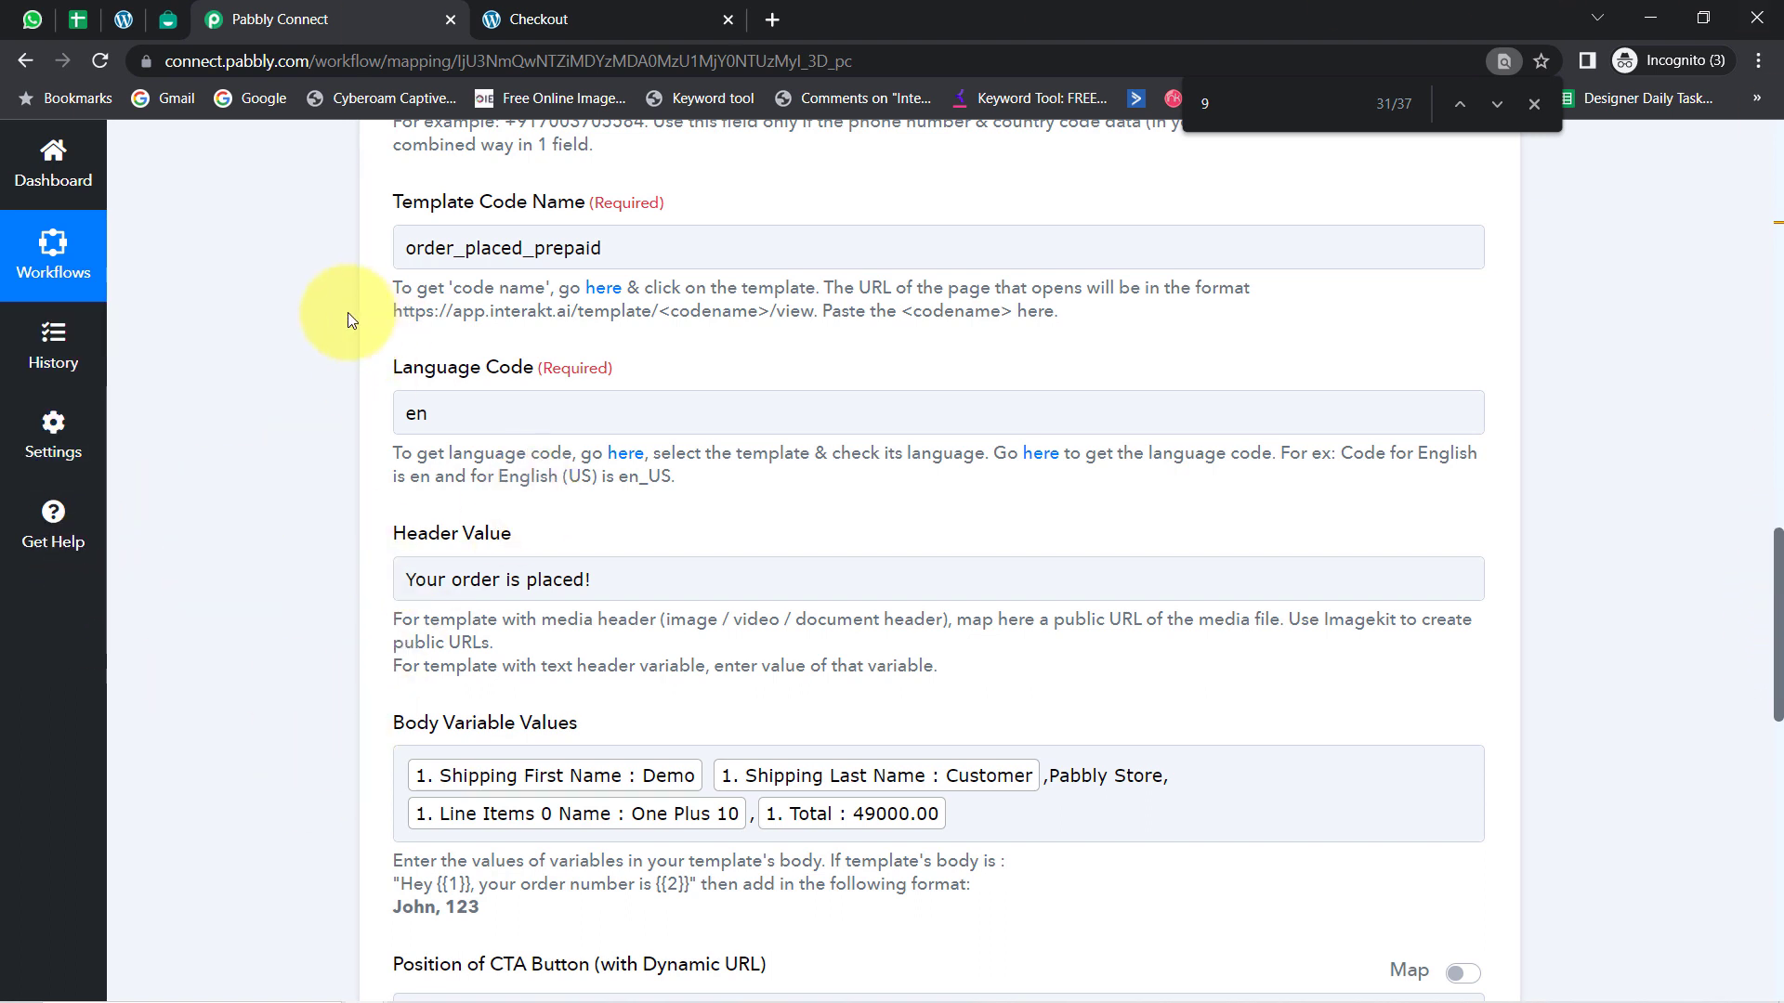
{"action": "double_click", "coordinate": [537, 249]}
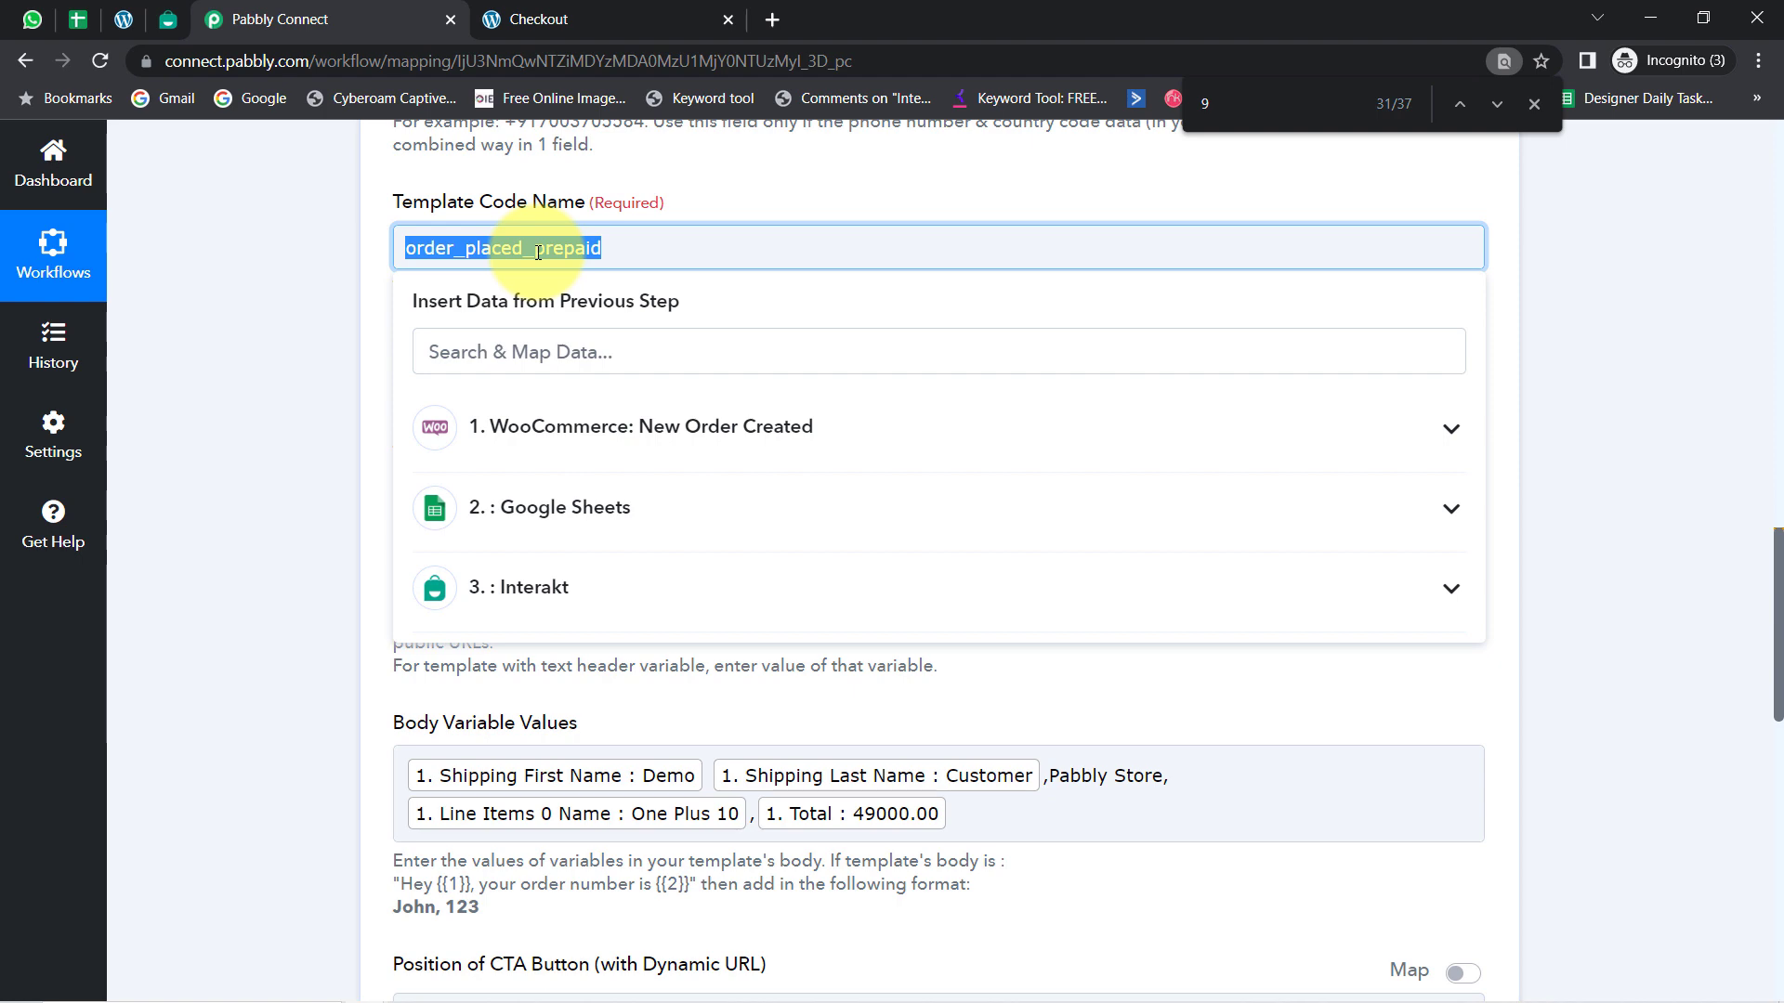
Switch to Interakt and go back from the order_placed_prepaid template to the list of active WhatsApp templates
{"action": "left_click", "coordinate": [166, 20]}
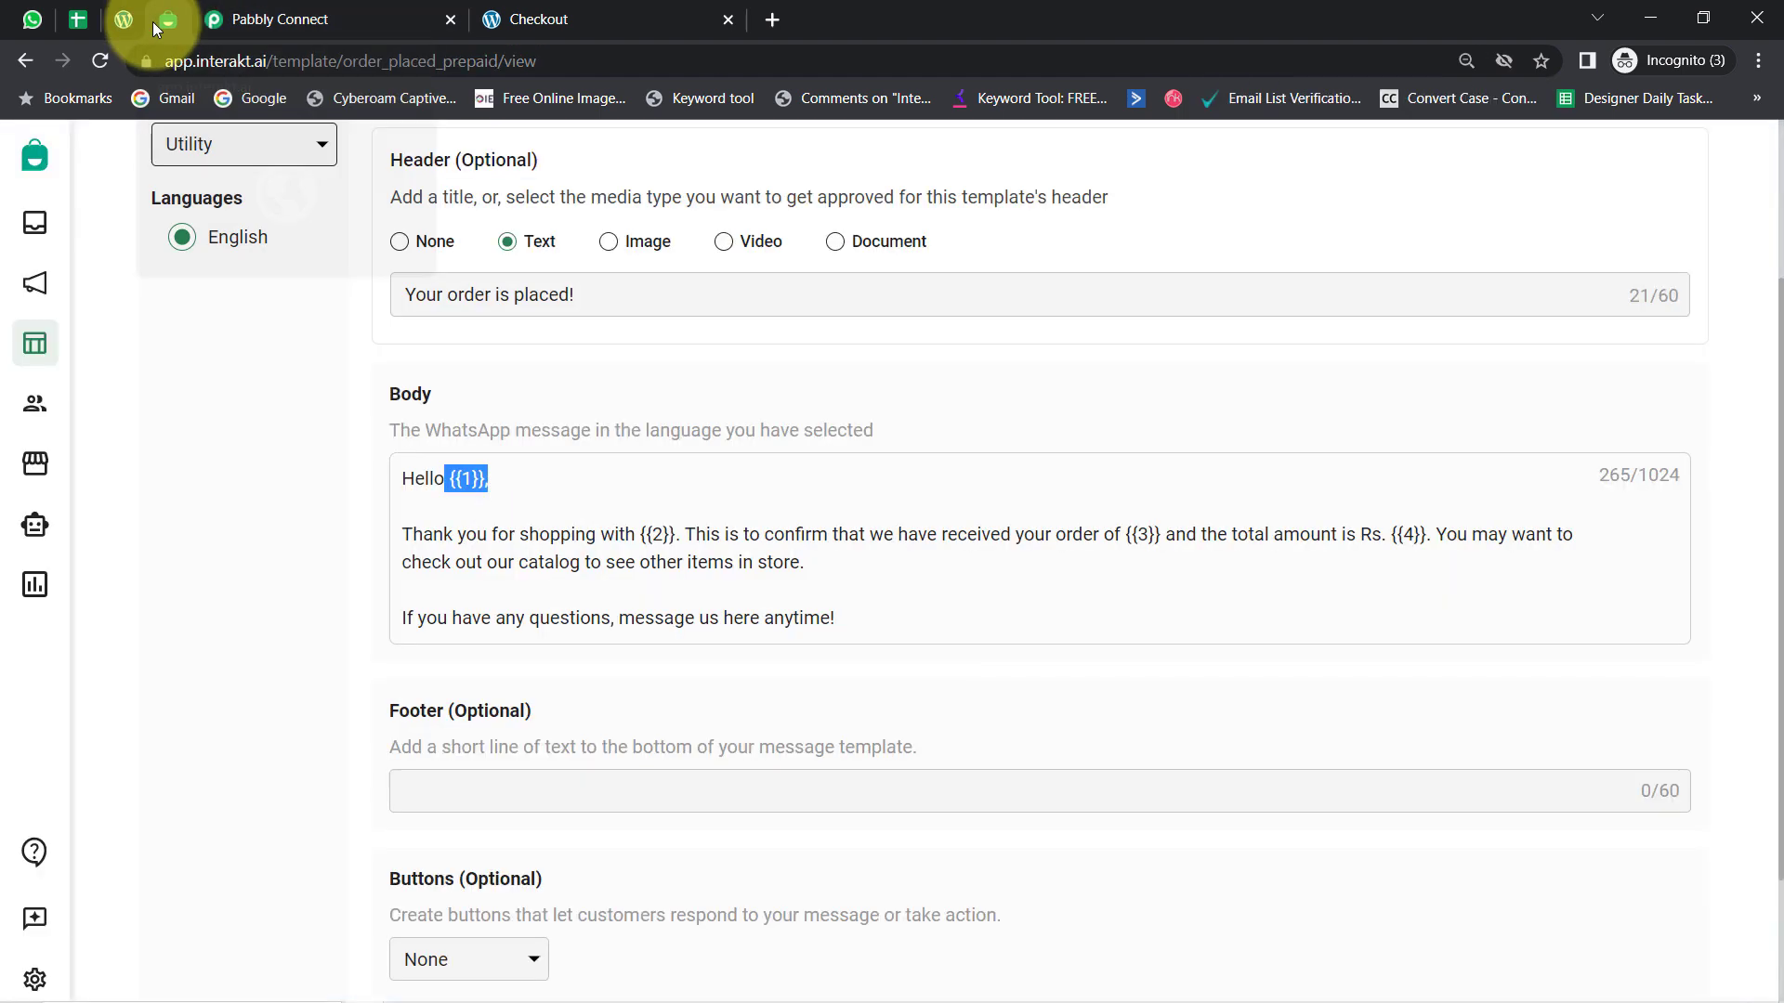
{"action": "scroll", "coordinate": [152, 353], "scroll_direction": "up", "scroll_amount": 3}
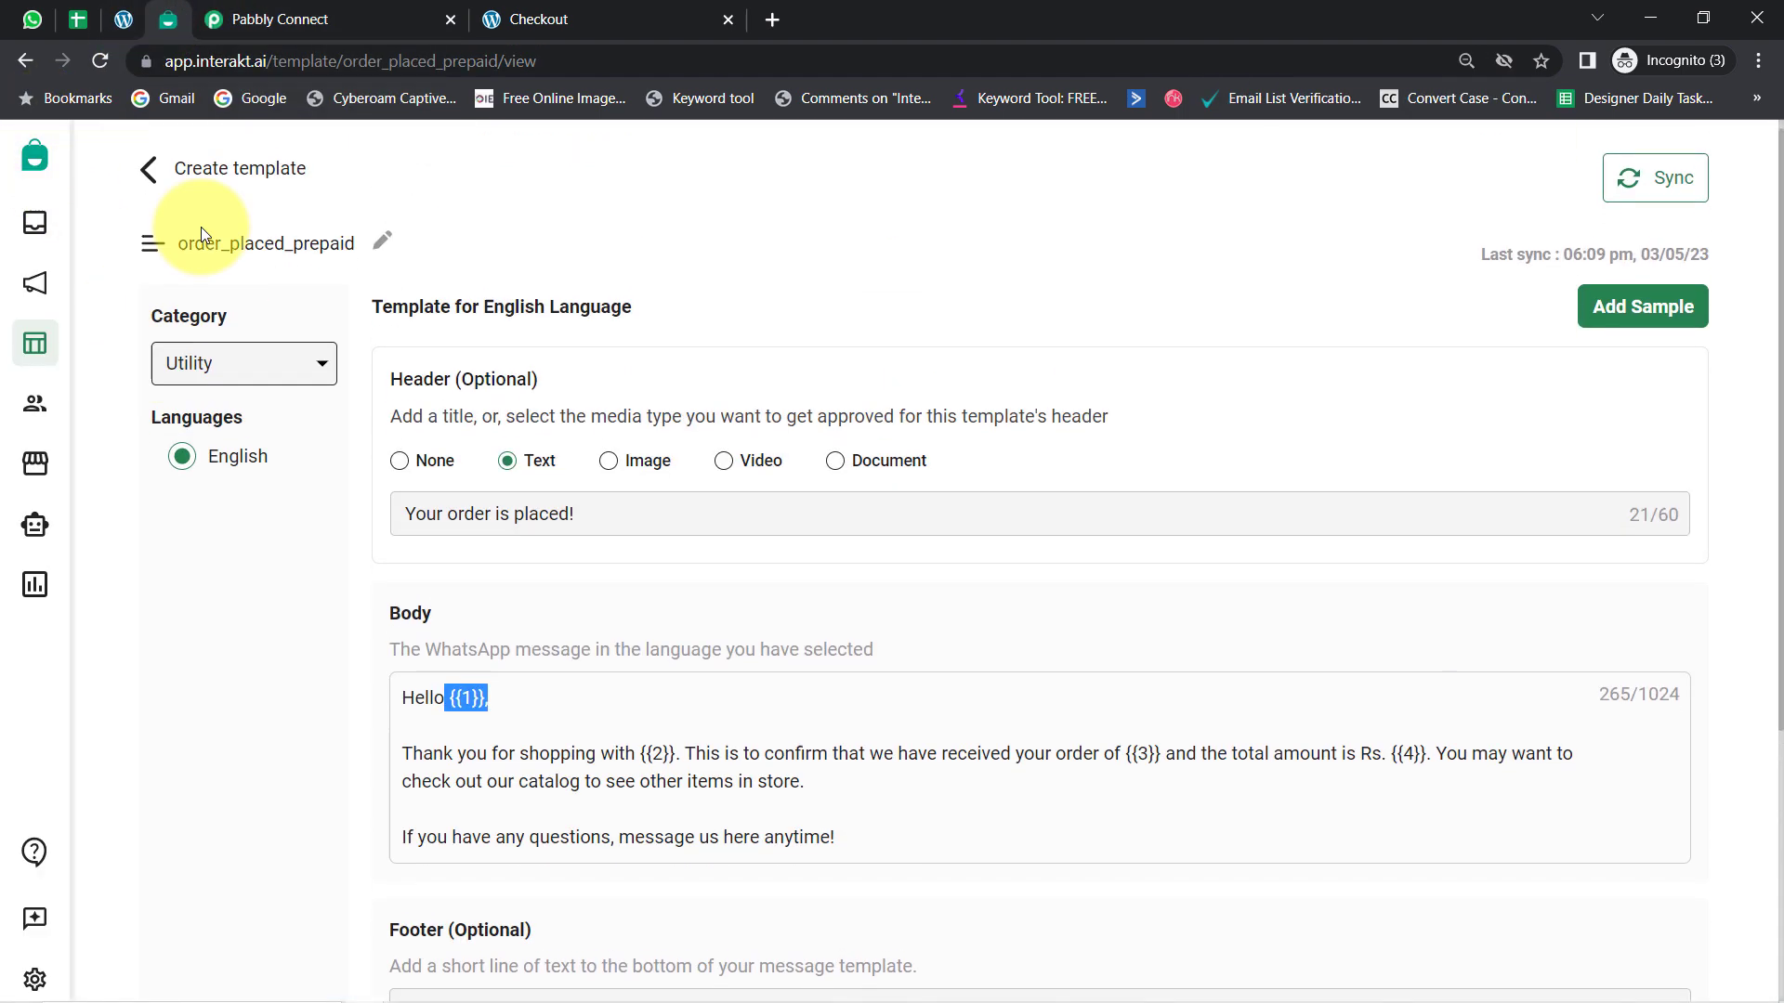
{"action": "left_click", "coordinate": [146, 197]}
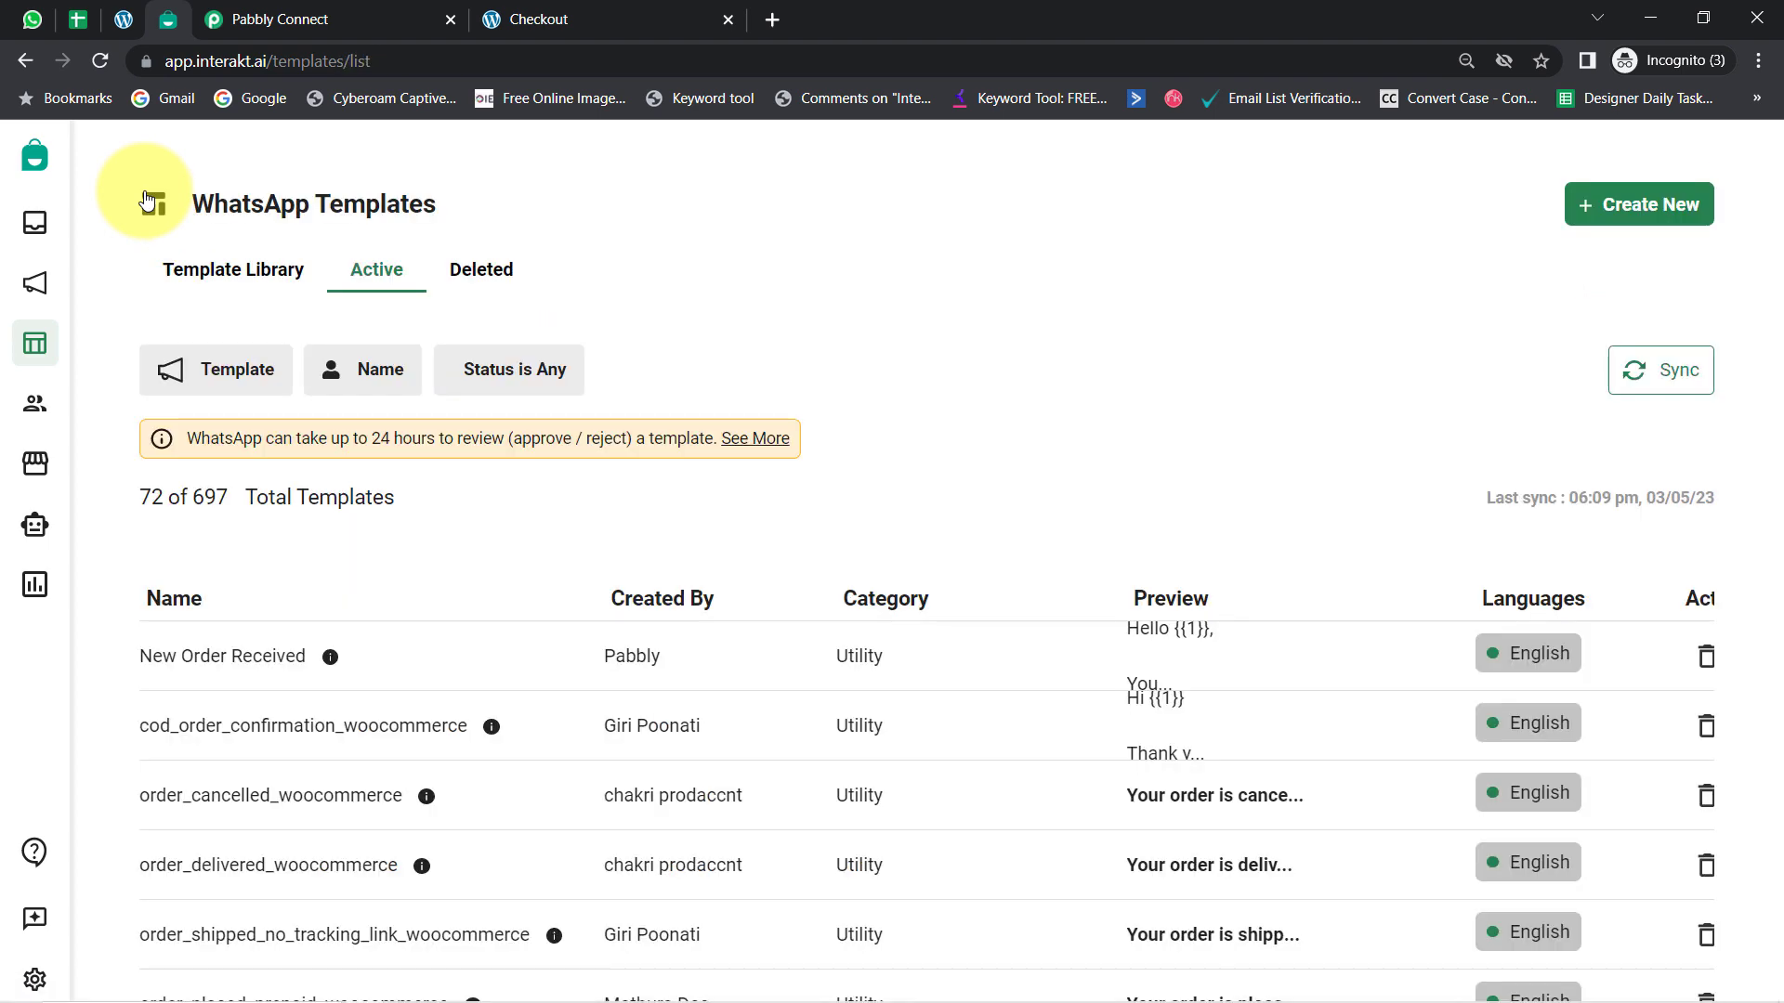
Reload the WhatsApp templates, open Product is Sold from the active list and copy its code name product_is_sold from the URL
{"action": "scroll", "coordinate": [509, 514], "scroll_direction": "down", "scroll_amount": 2}
{"action": "scroll", "coordinate": [410, 450], "scroll_direction": "up", "scroll_amount": 2}
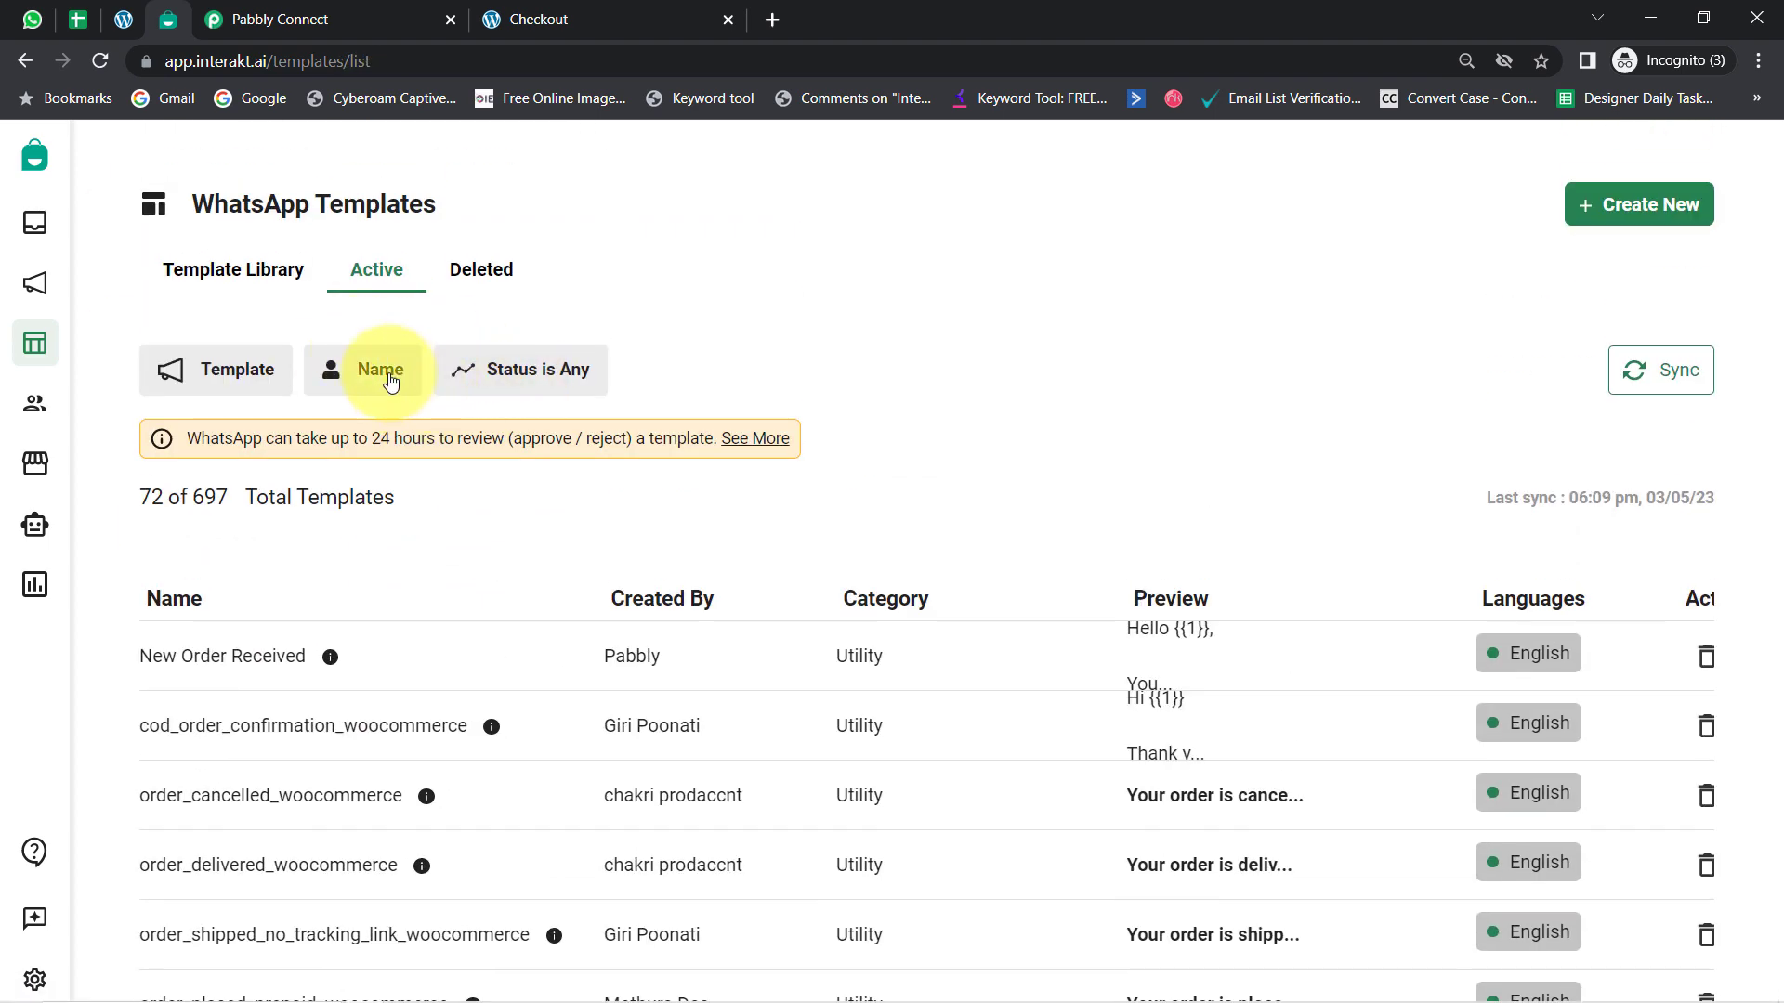
{"action": "scroll", "coordinate": [390, 381], "scroll_direction": "down", "scroll_amount": 2}
{"action": "scroll", "coordinate": [390, 521], "scroll_direction": "up", "scroll_amount": 2}
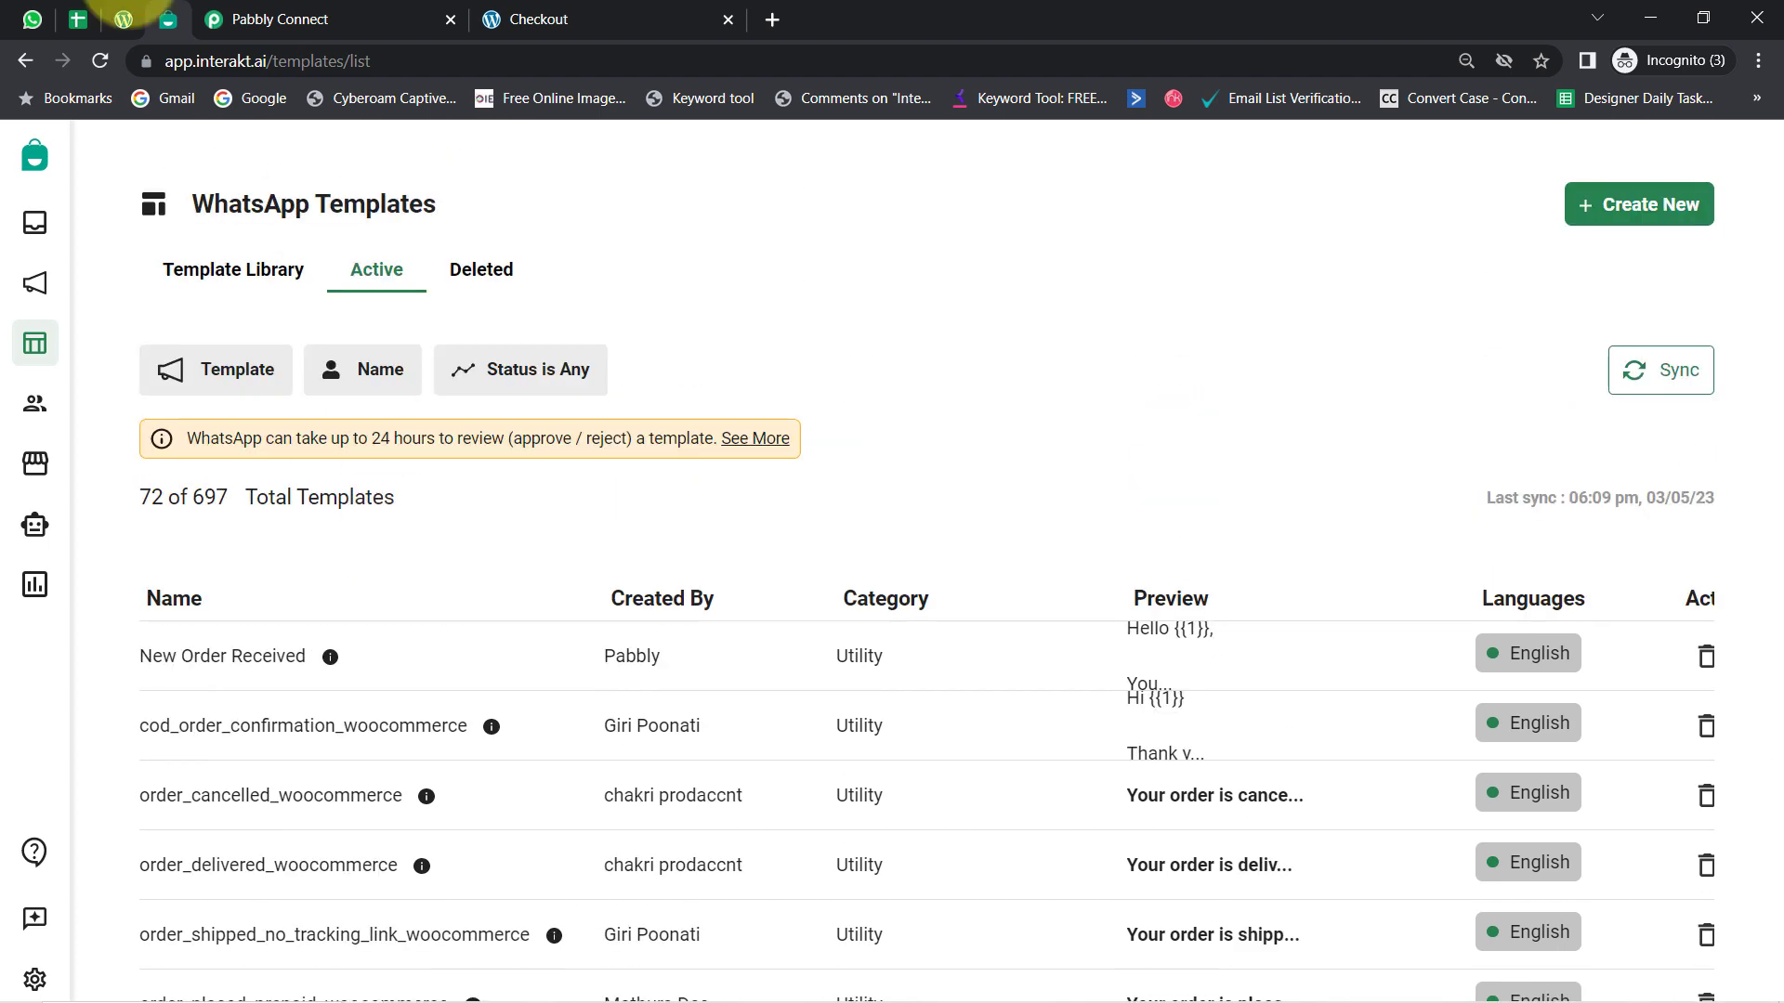
{"action": "left_click", "coordinate": [92, 70]}
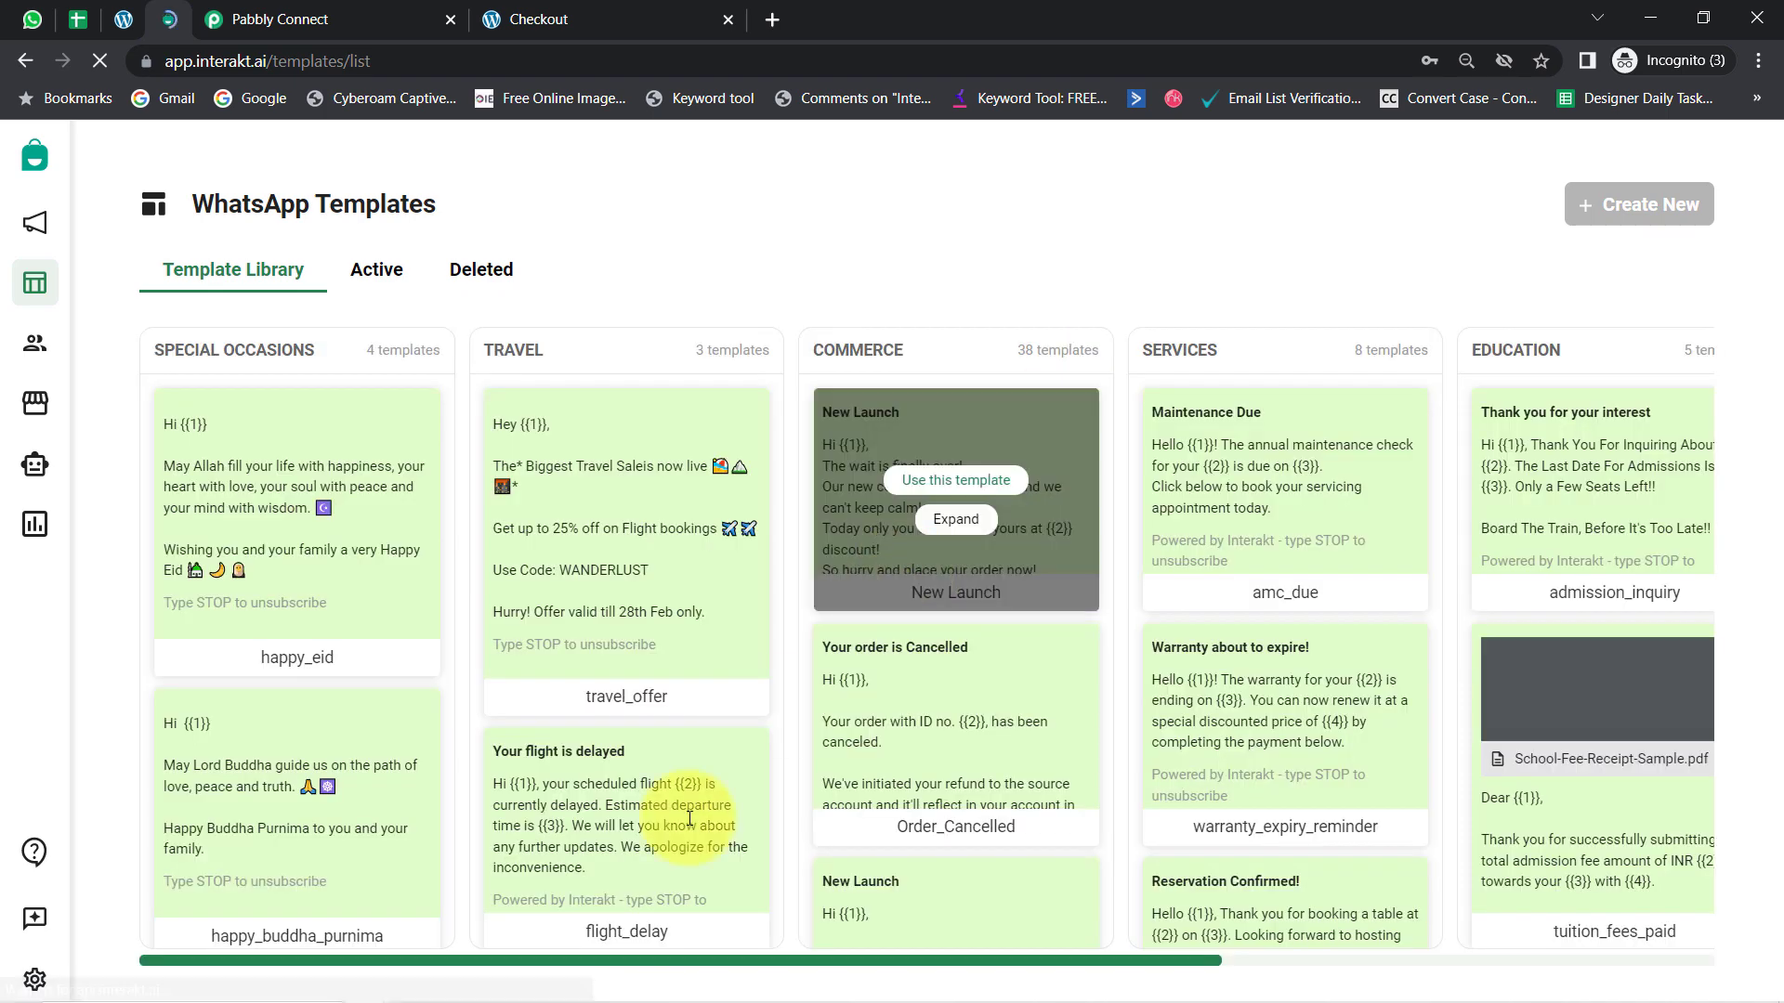
{"action": "left_click", "coordinate": [388, 332]}
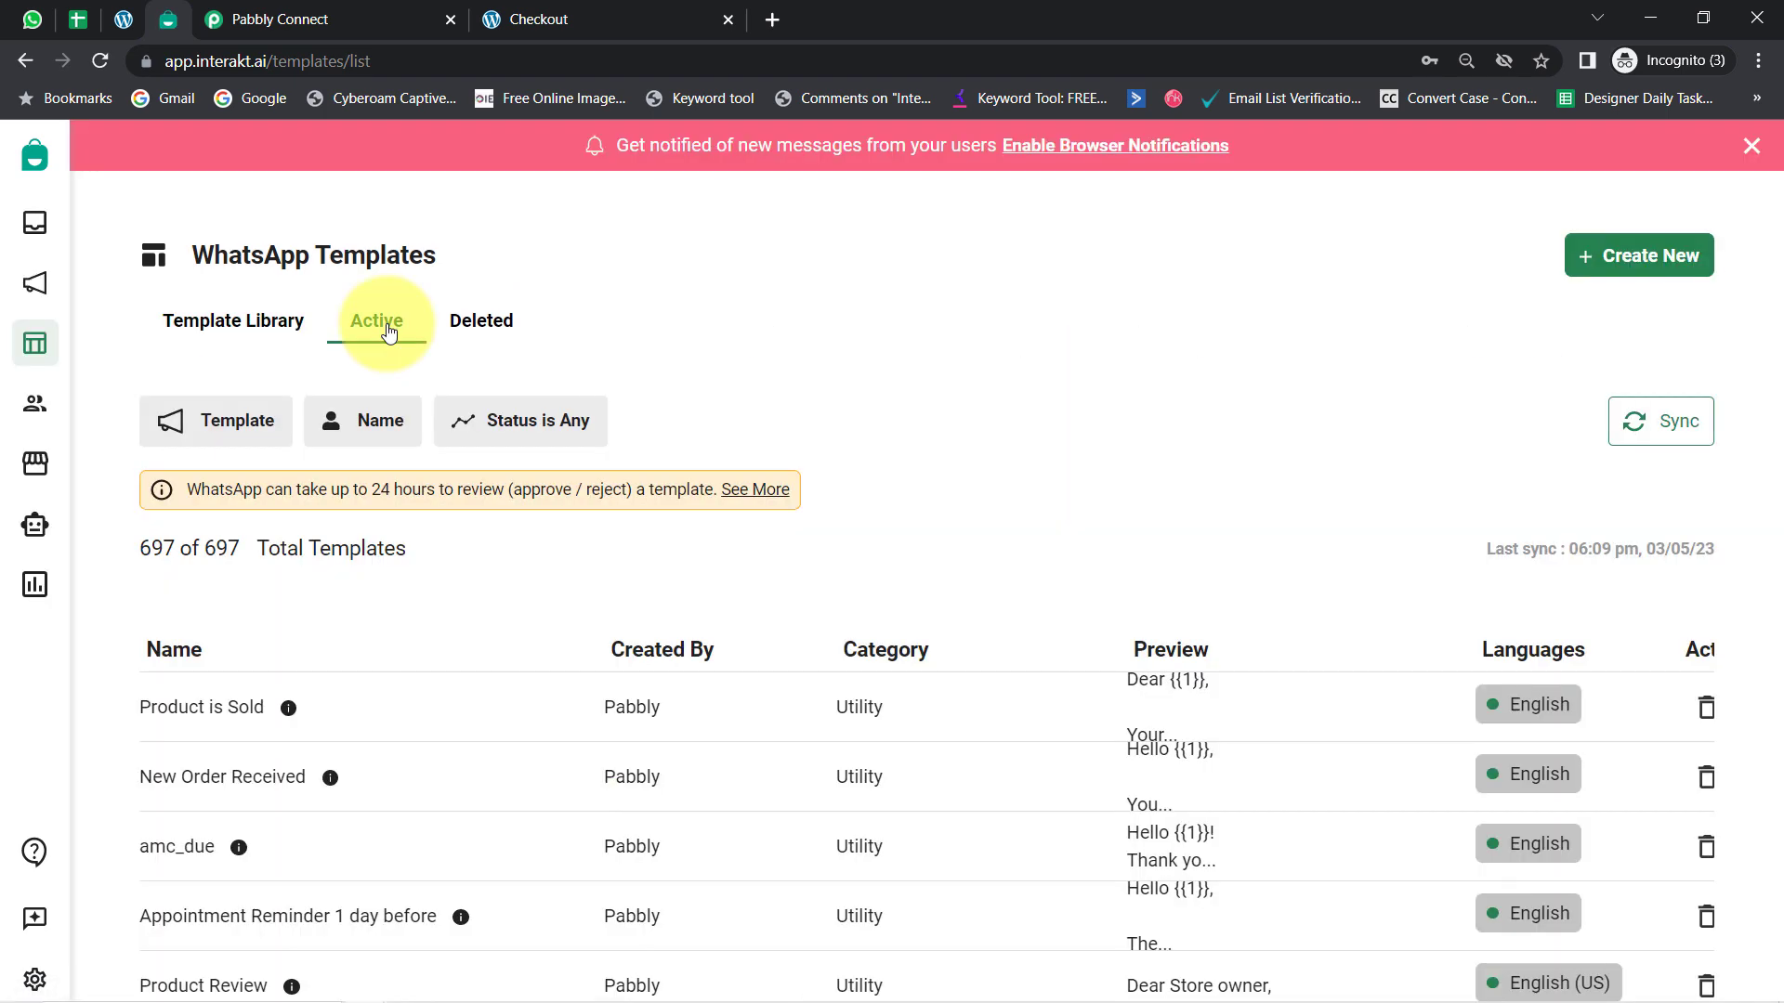
{"action": "left_click", "coordinate": [173, 723]}
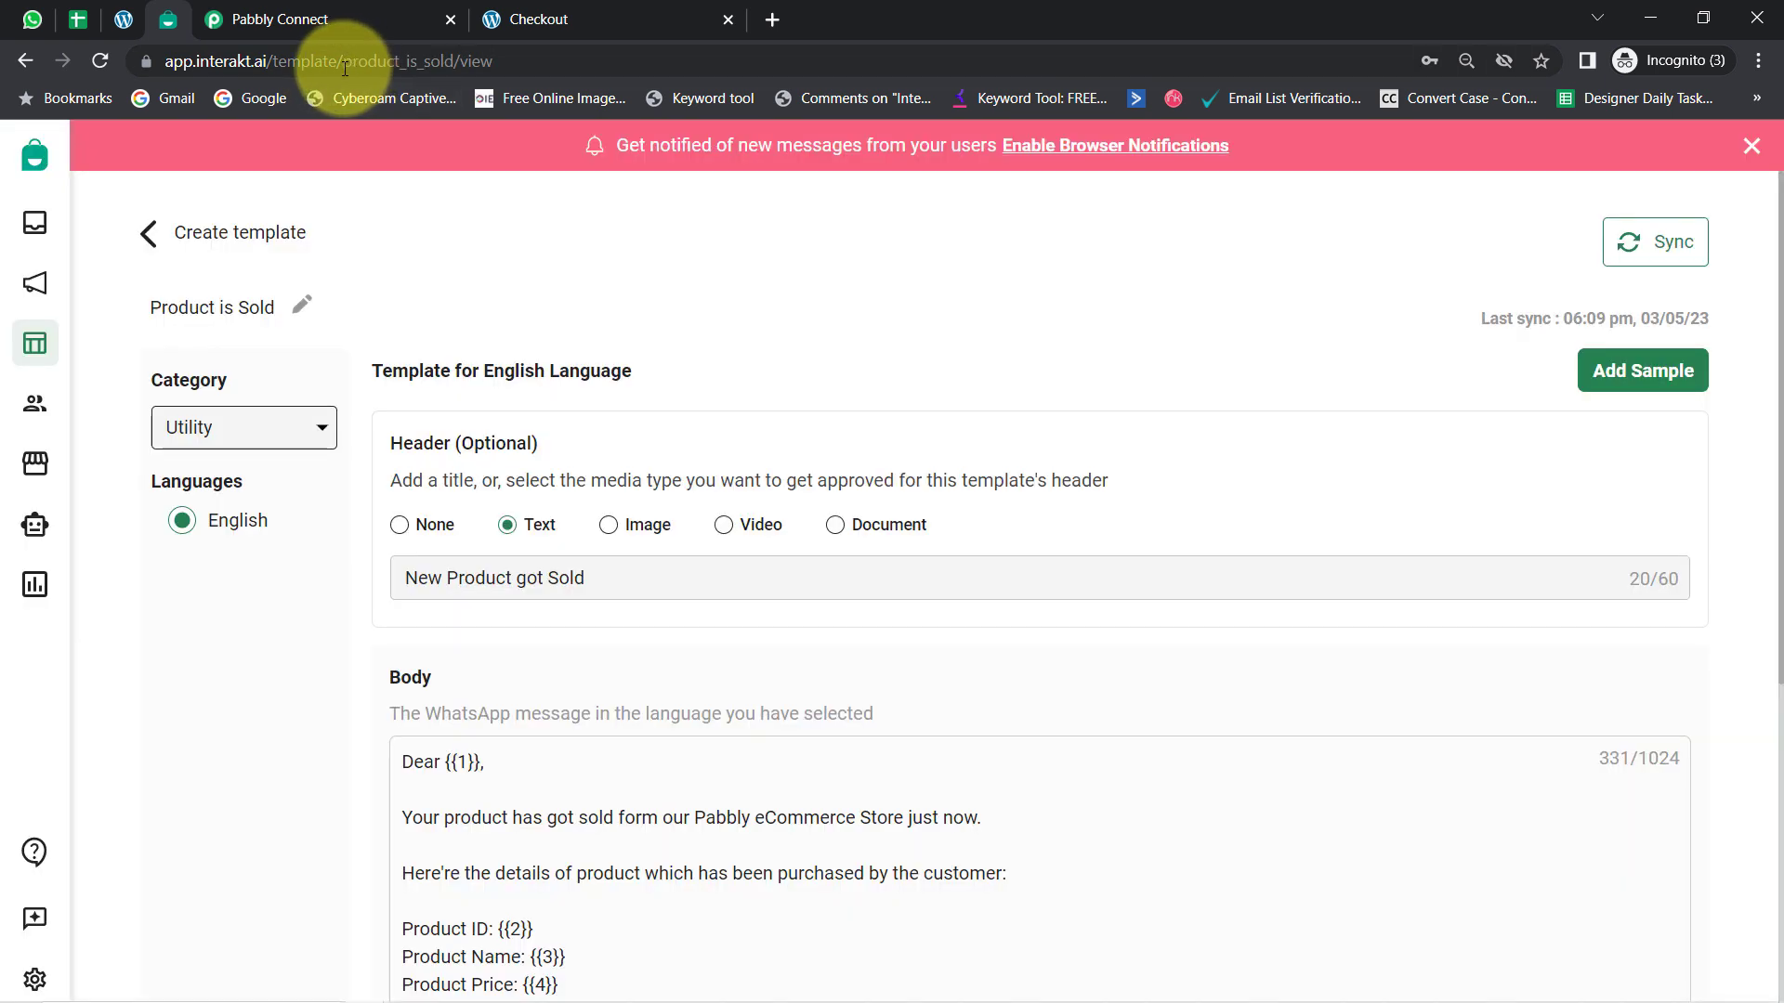
{"action": "left_click_drag", "start_coordinate": [344, 68], "coordinate": [443, 77]}
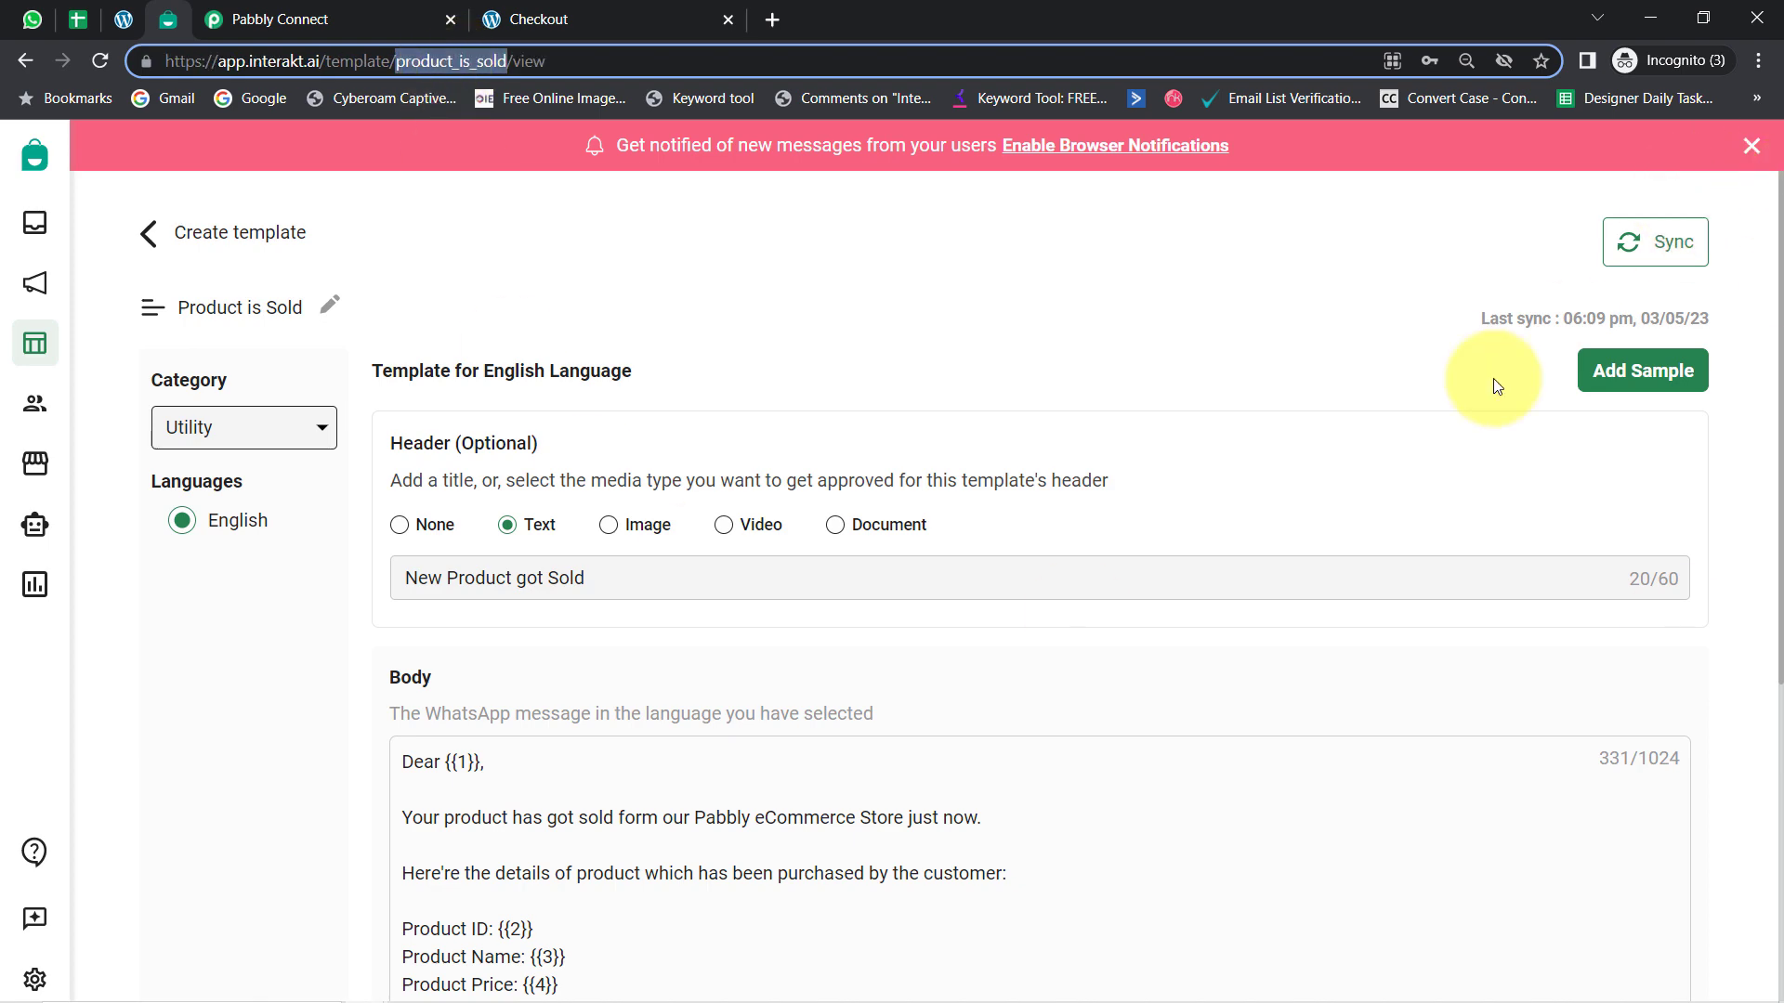
Examine the Product is Sold template's header text, body message, product variables and approval status
{"action": "scroll", "coordinate": [537, 498], "scroll_direction": "down", "scroll_amount": 5}
{"action": "scroll", "coordinate": [587, 497], "scroll_direction": "up", "scroll_amount": 3}
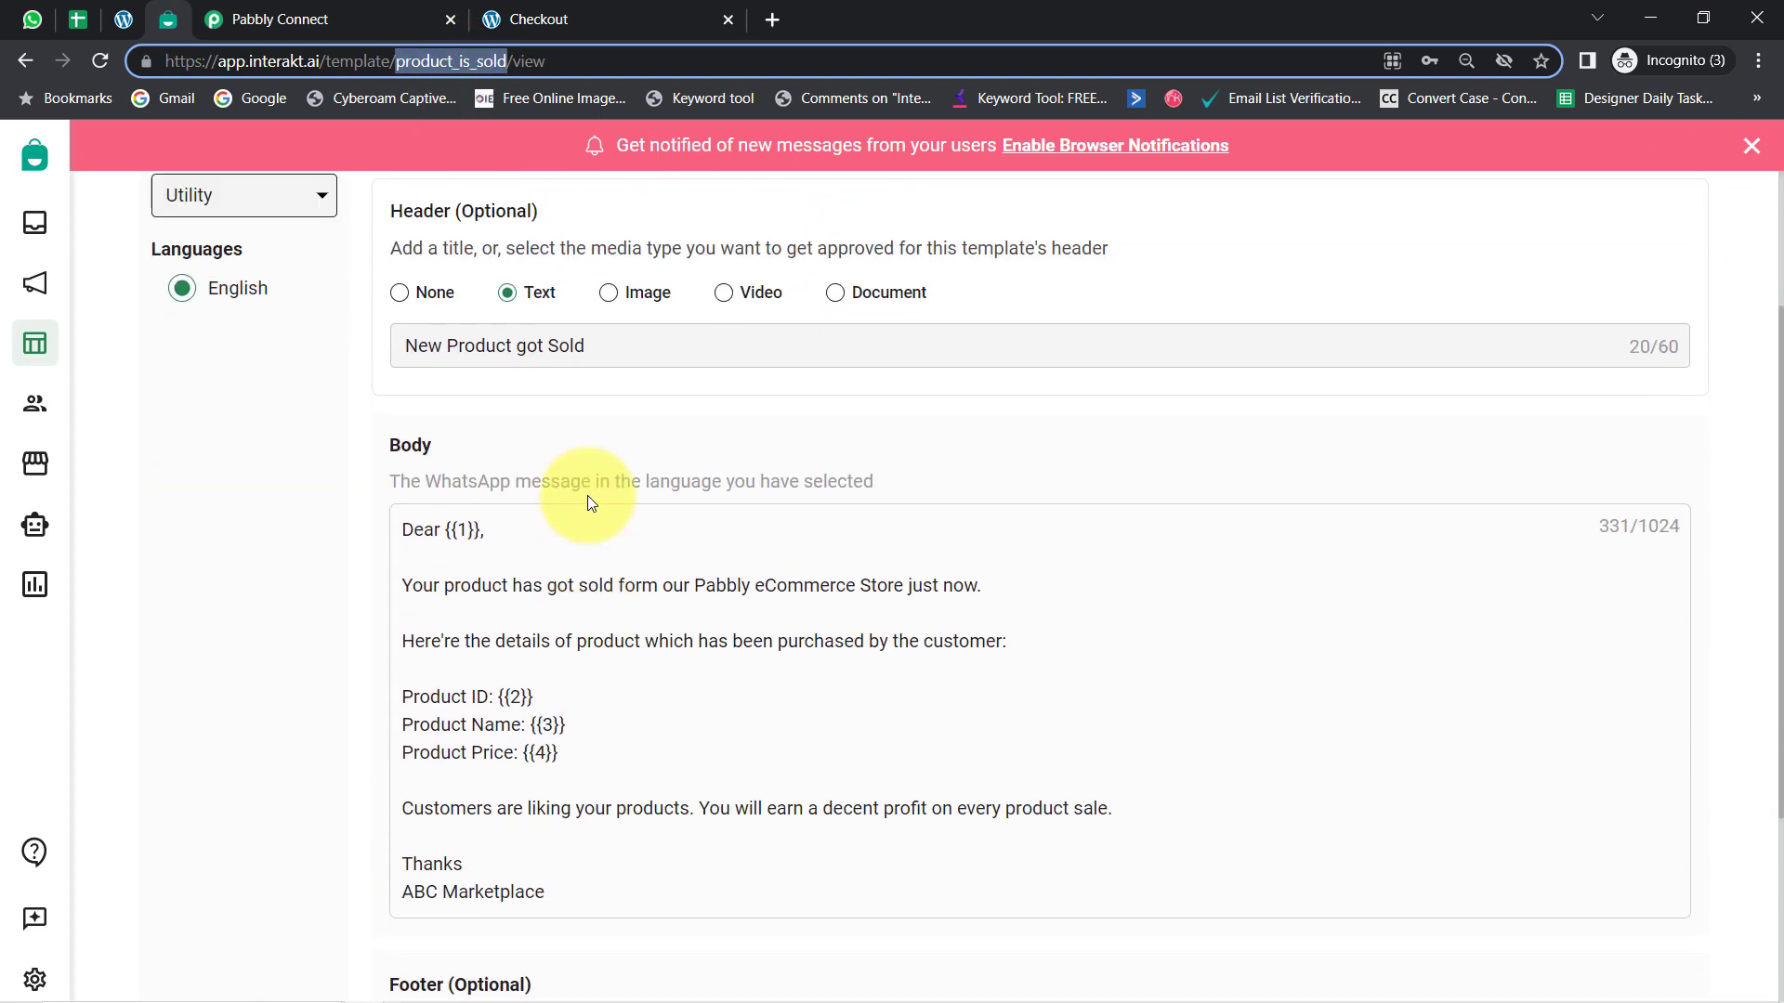
{"action": "scroll", "coordinate": [632, 518], "scroll_direction": "up", "scroll_amount": 1}
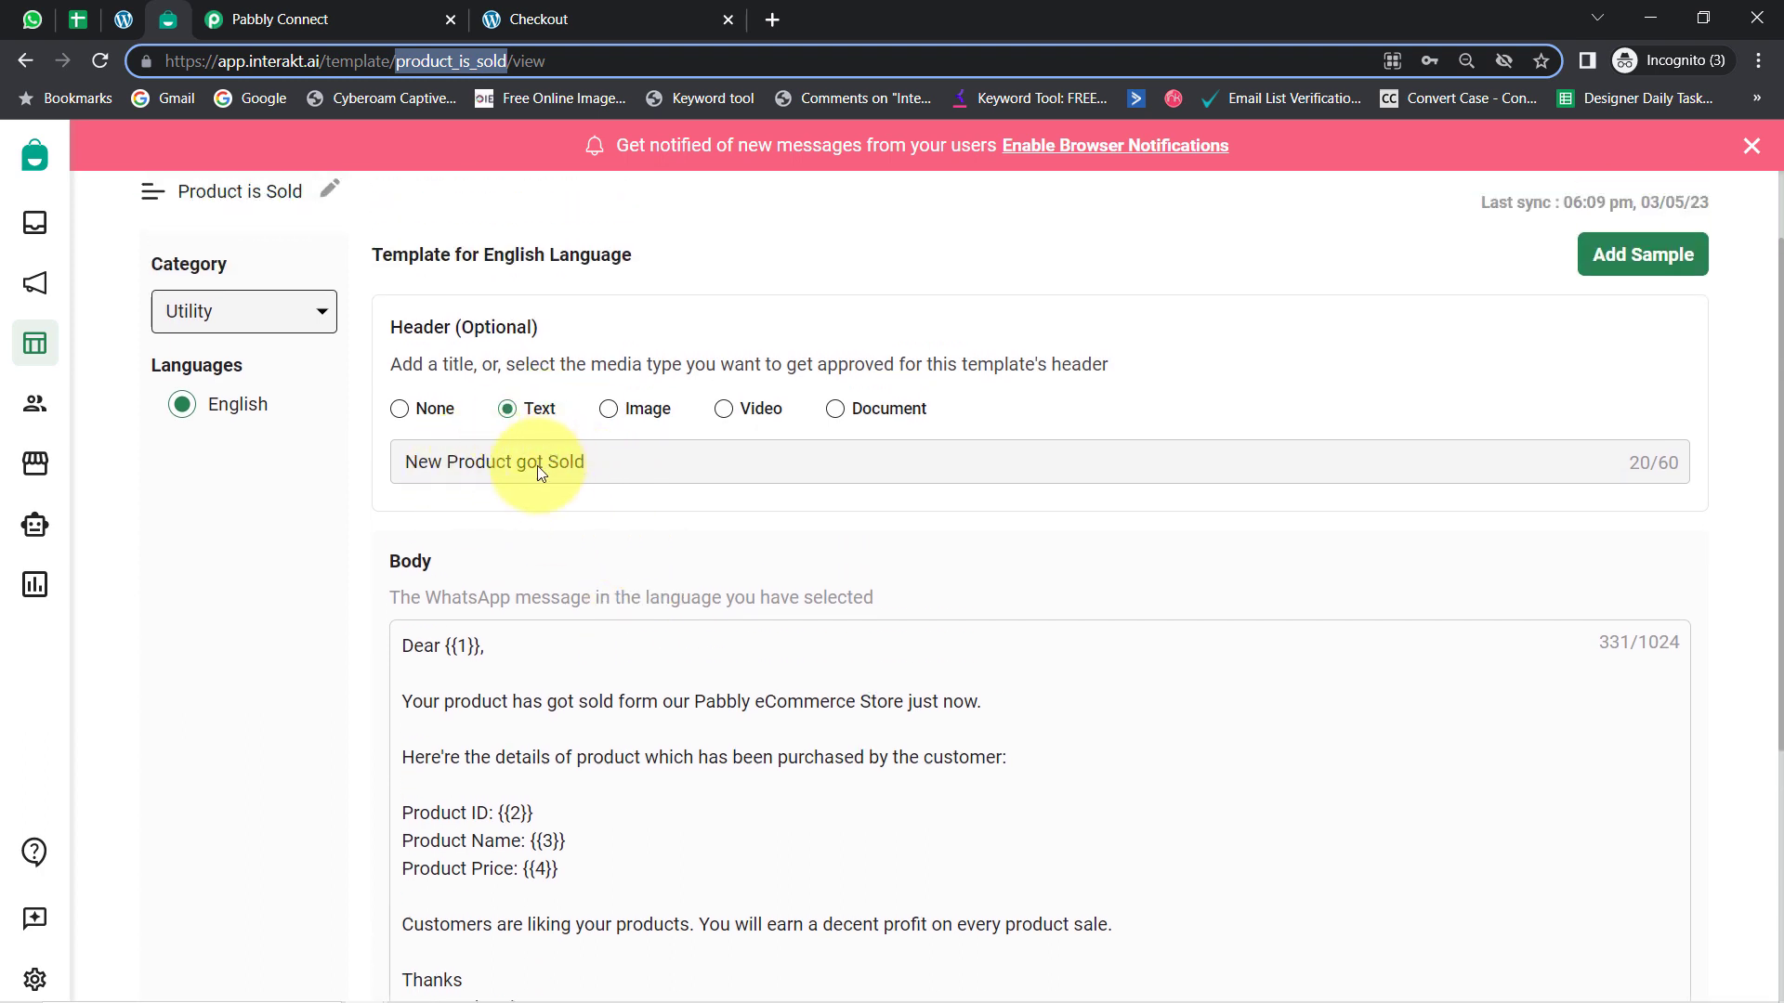
{"action": "left_click", "coordinate": [423, 461]}
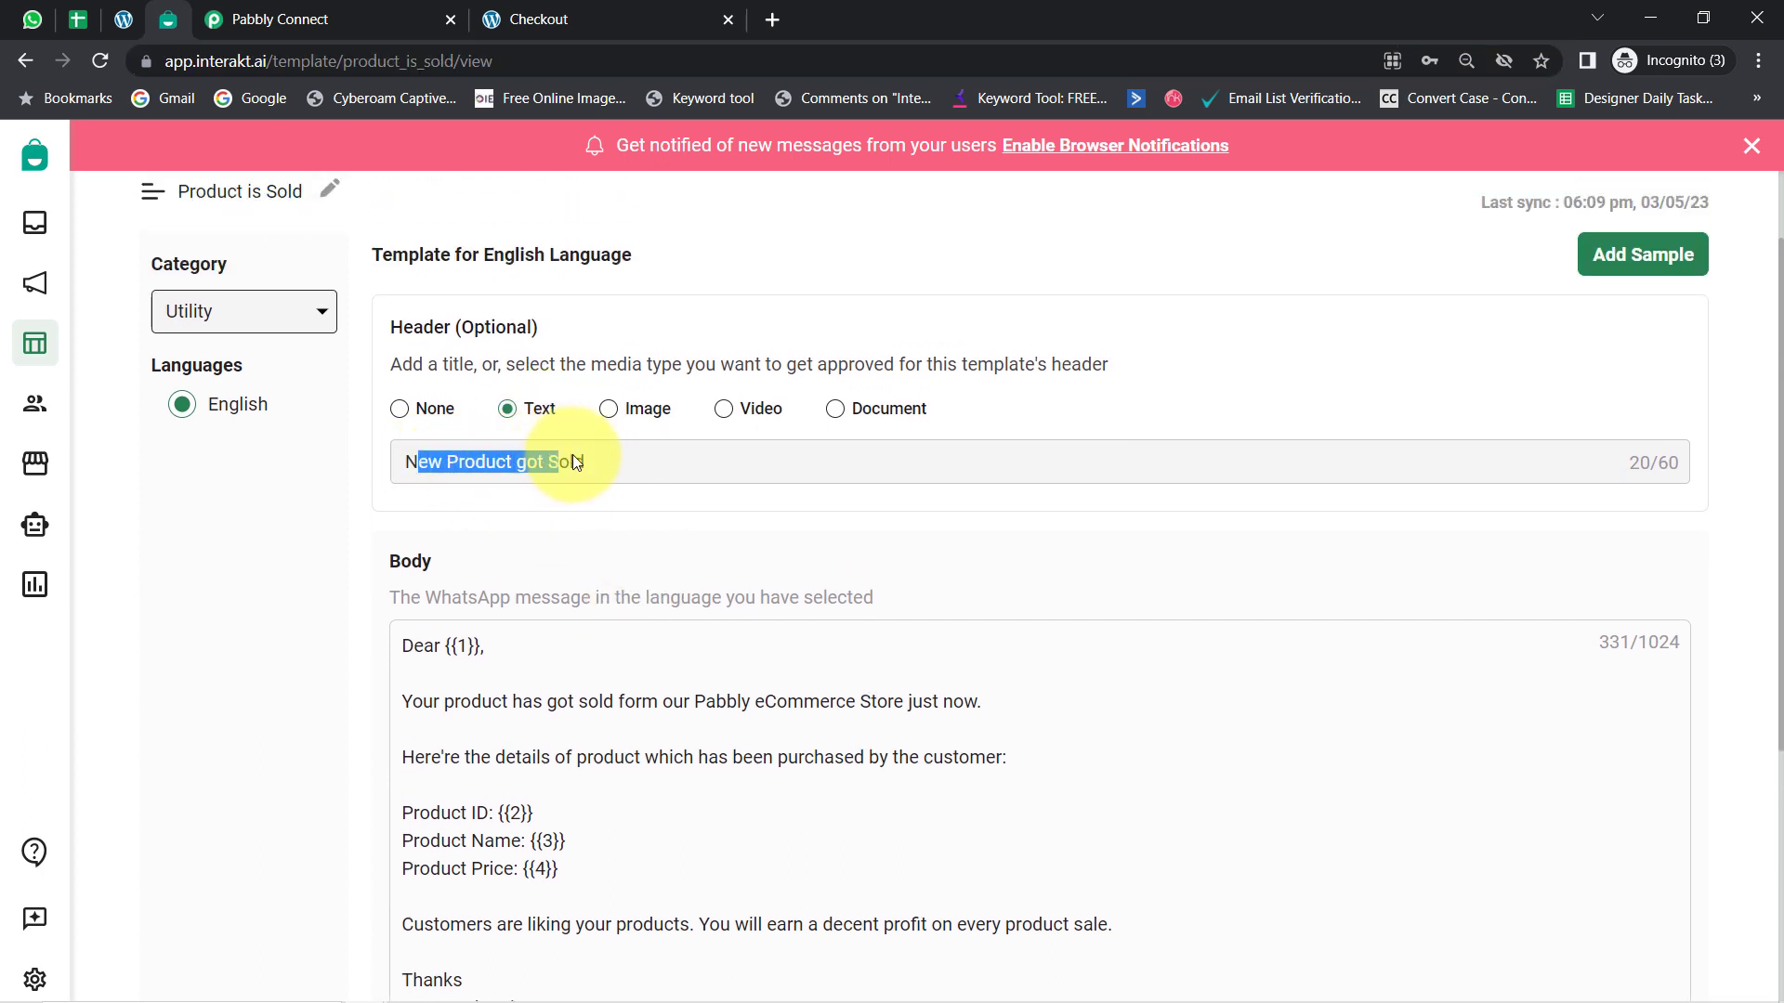
{"action": "left_click", "coordinate": [621, 456]}
{"action": "scroll", "coordinate": [631, 478], "scroll_direction": "down", "scroll_amount": 2}
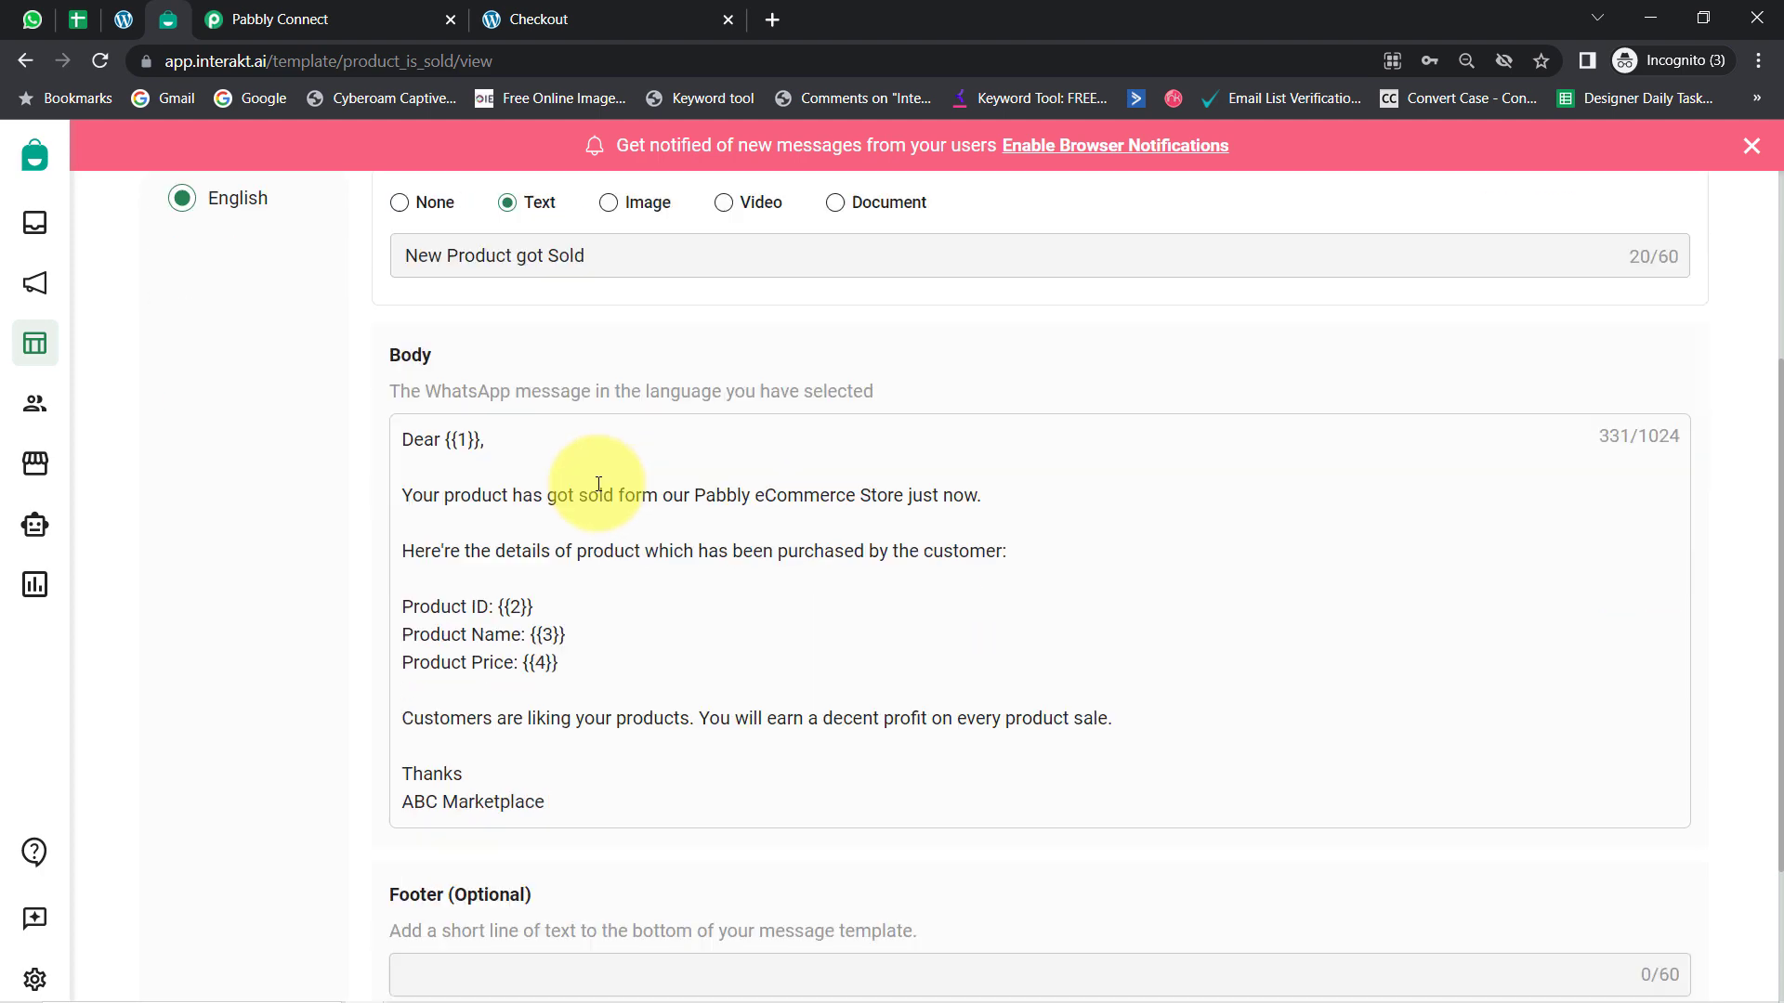
{"action": "left_click_drag", "start_coordinate": [435, 415], "coordinate": [951, 458]}
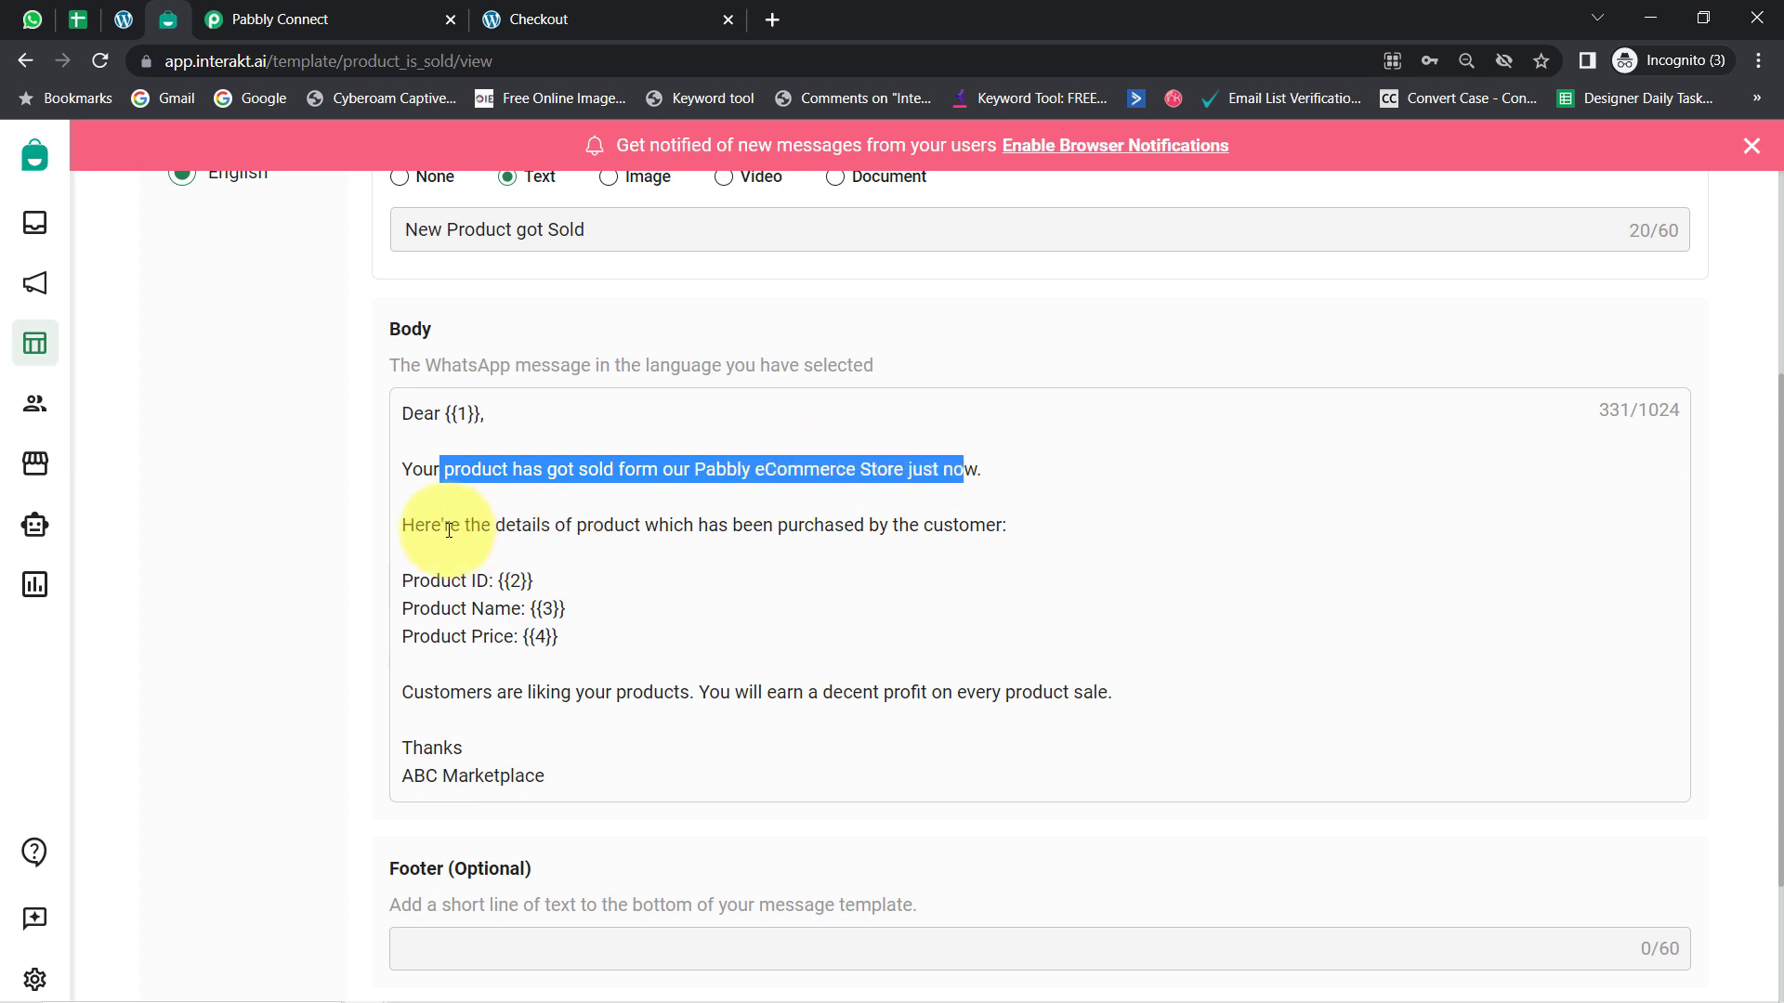
{"action": "left_click_drag", "start_coordinate": [449, 525], "coordinate": [987, 525]}
{"action": "left_click_drag", "start_coordinate": [462, 580], "coordinate": [578, 633]}
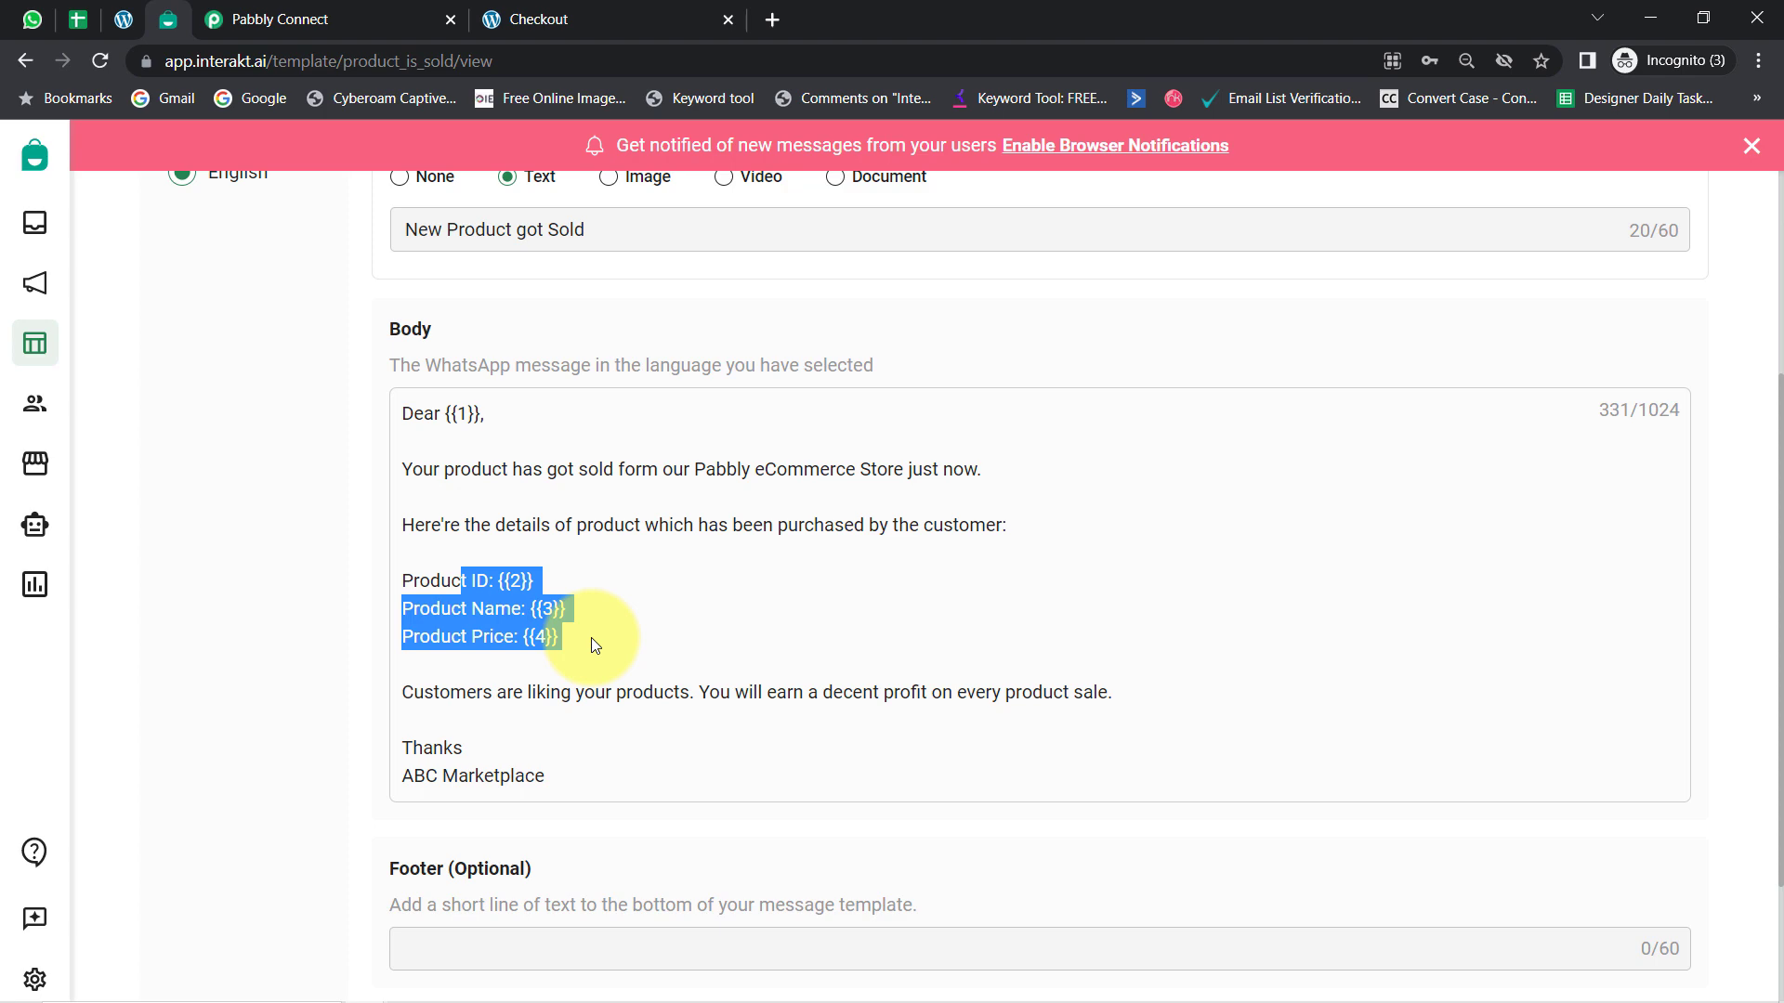
{"action": "scroll", "coordinate": [650, 622], "scroll_direction": "up", "scroll_amount": 1}
{"action": "scroll", "coordinate": [655, 692], "scroll_direction": "up", "scroll_amount": 1}
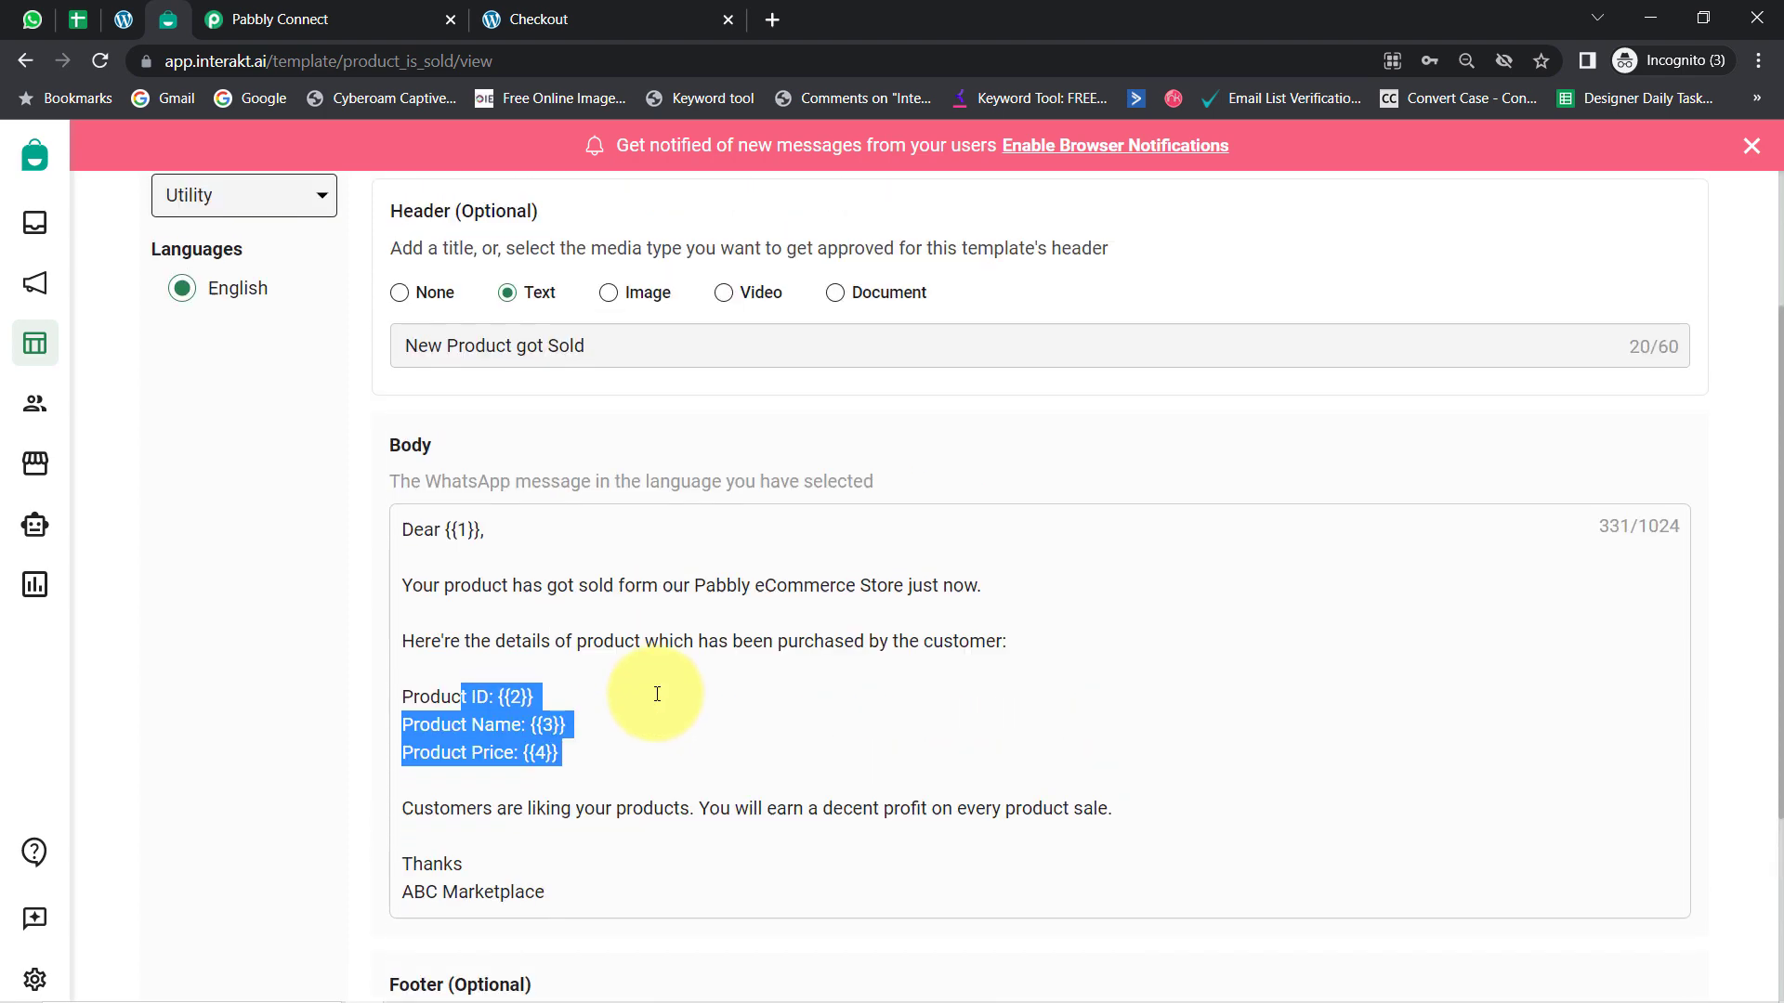
{"action": "scroll", "coordinate": [557, 725], "scroll_direction": "down", "scroll_amount": 4}
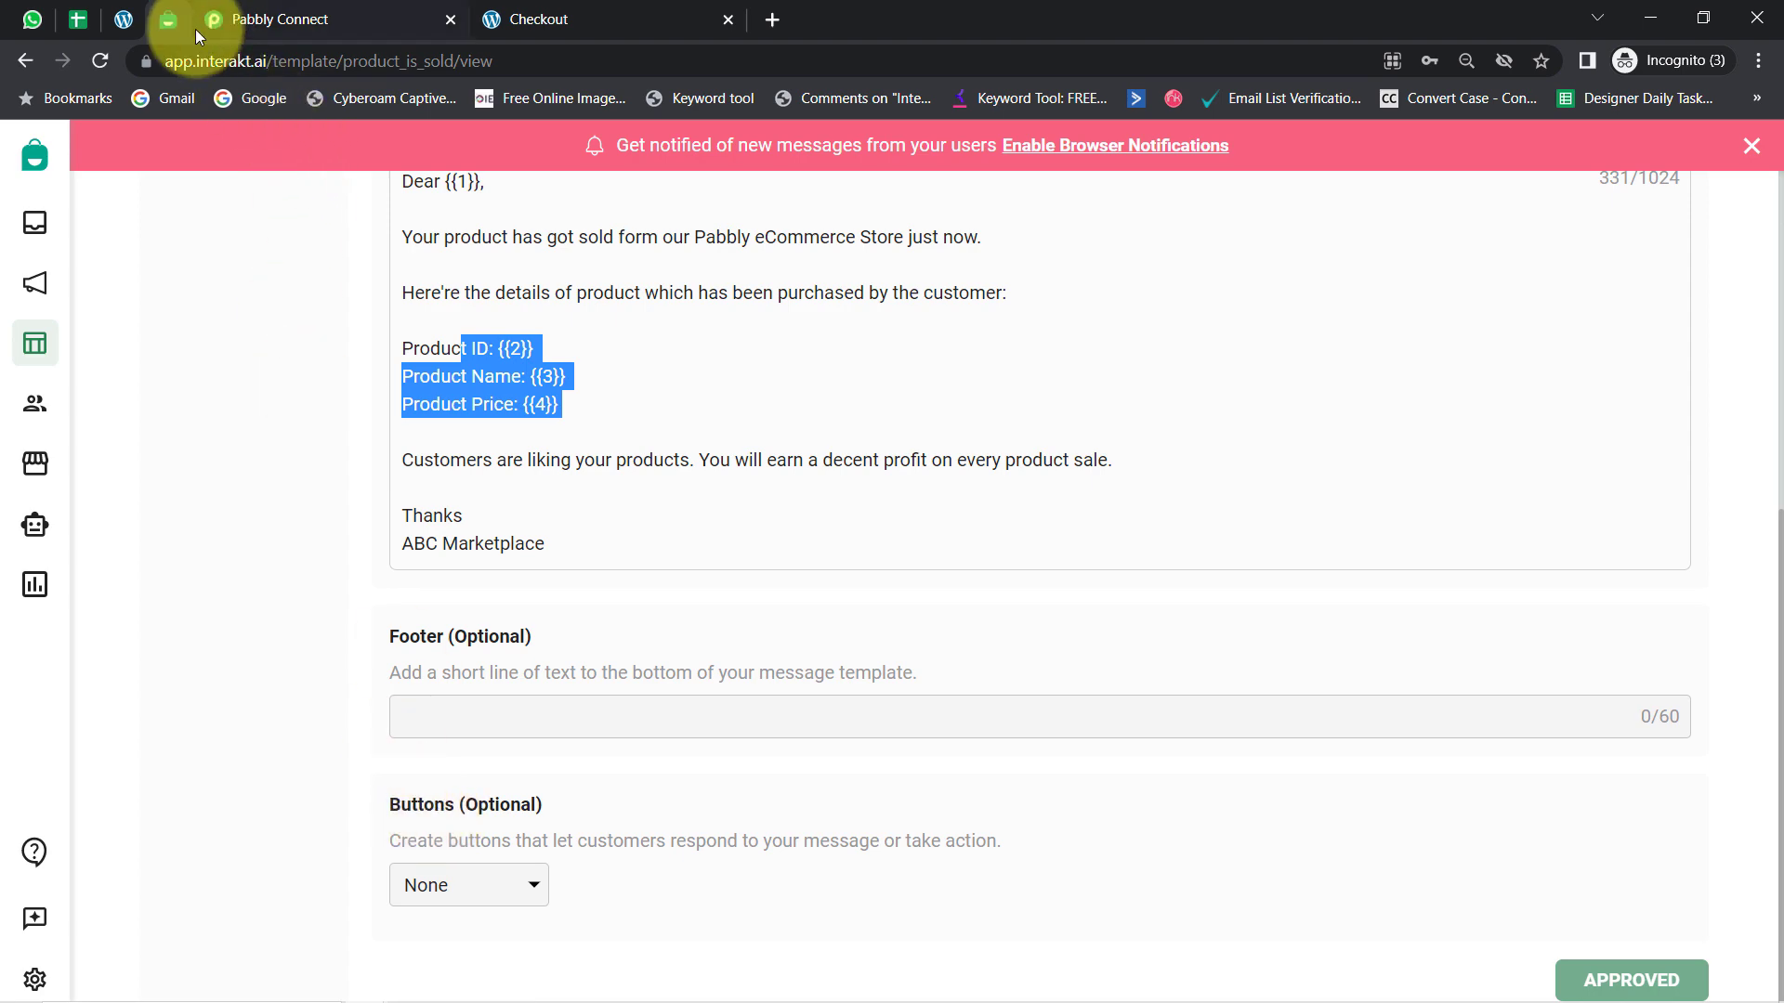
In Pabbly Connect, set the fourth step's Template Code Name to product_is_sold and check the template's language in Interakt
{"action": "left_click", "coordinate": [317, 9]}
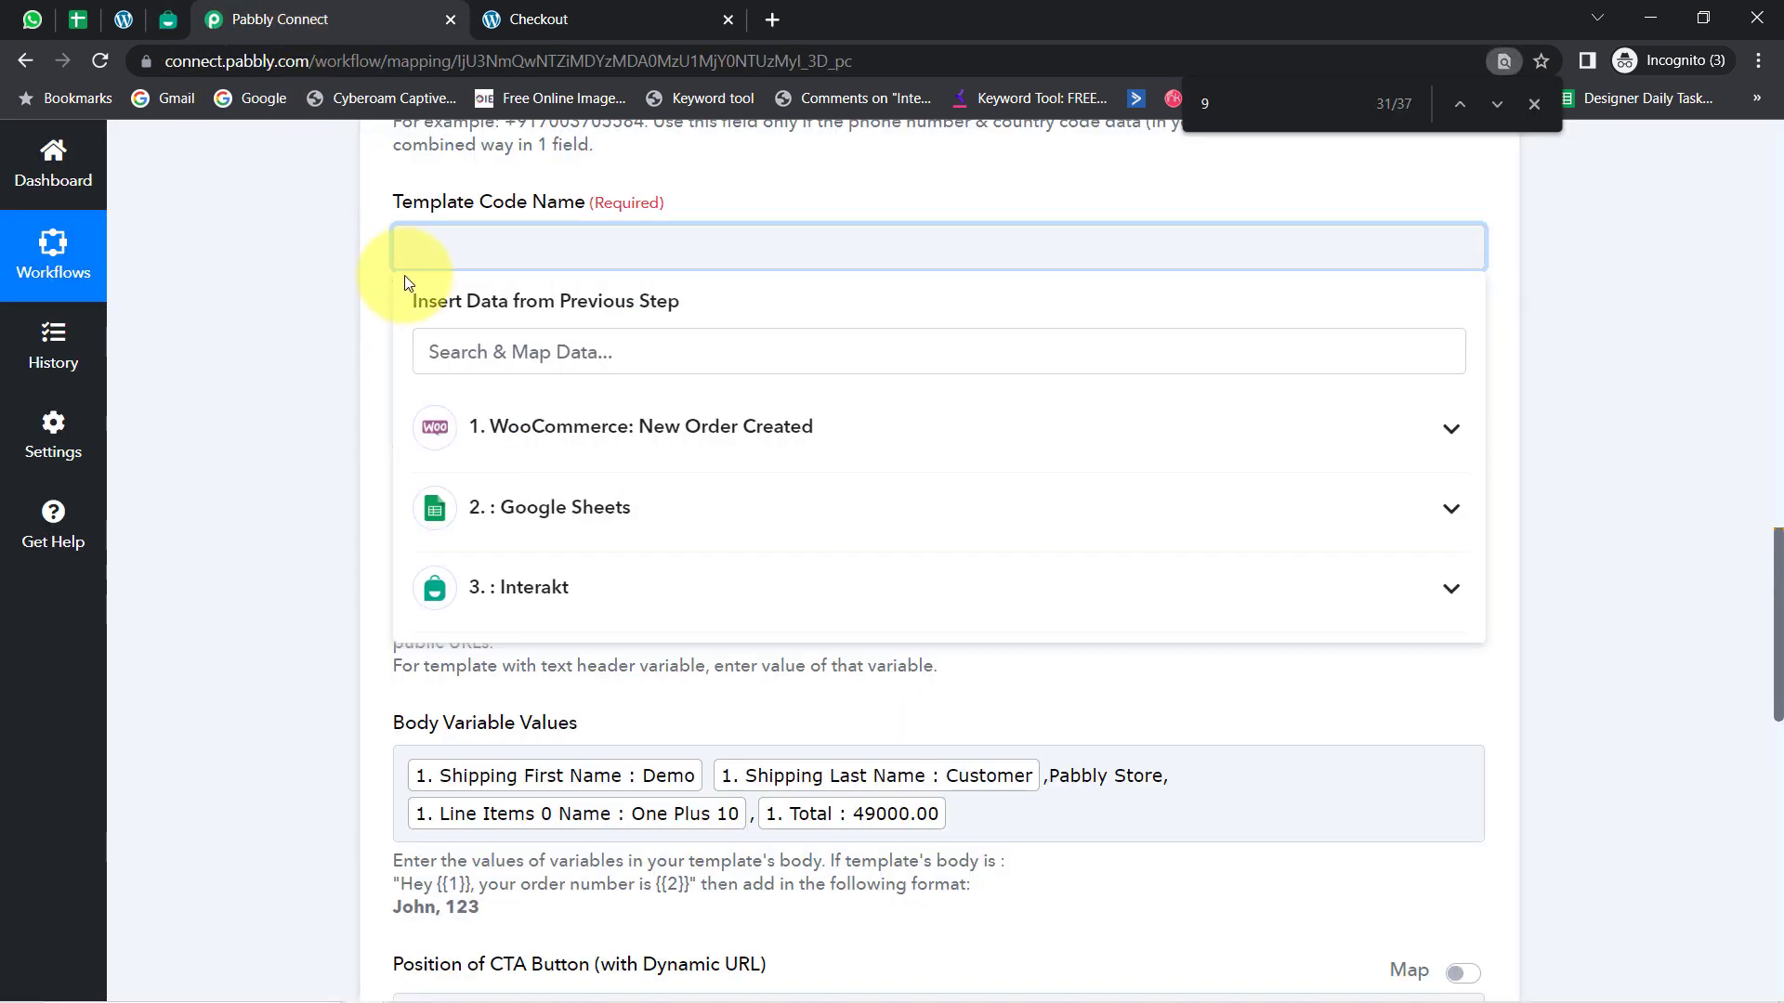
{"action": "type", "text": "product_is_sold"}
{"action": "left_click", "coordinate": [344, 320]}
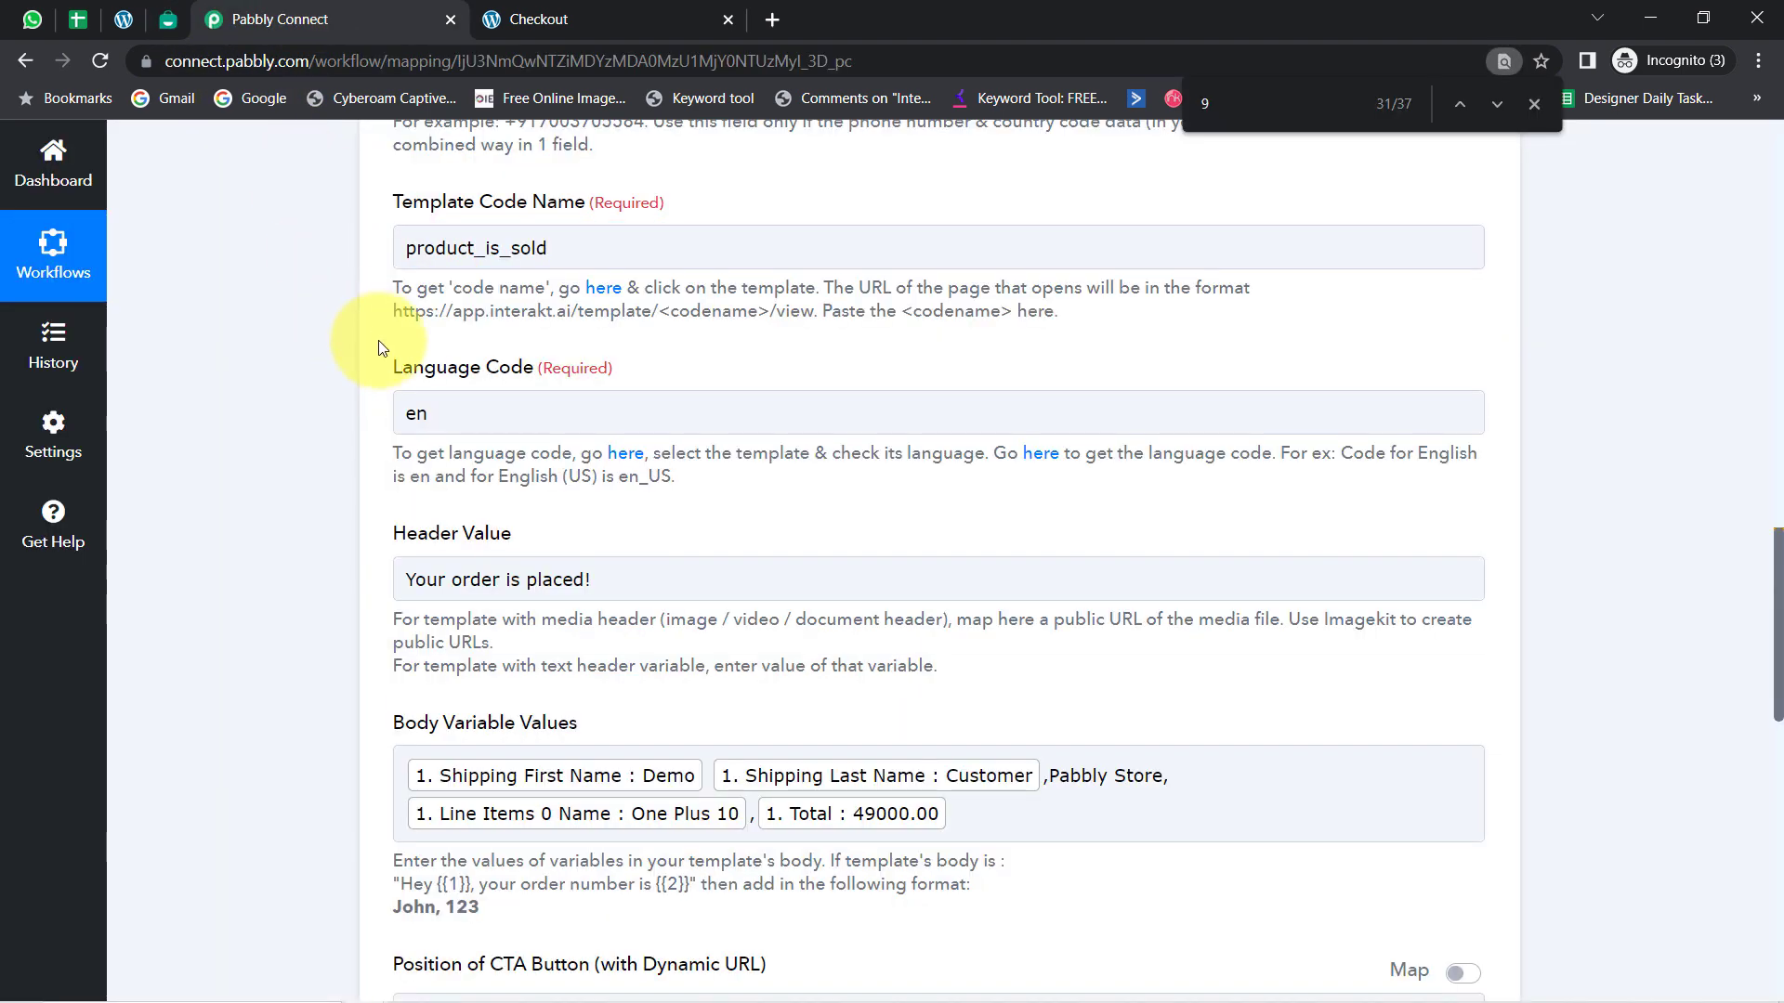
{"action": "left_click", "coordinate": [166, 17]}
{"action": "scroll", "coordinate": [251, 501], "scroll_direction": "up", "scroll_amount": 5}
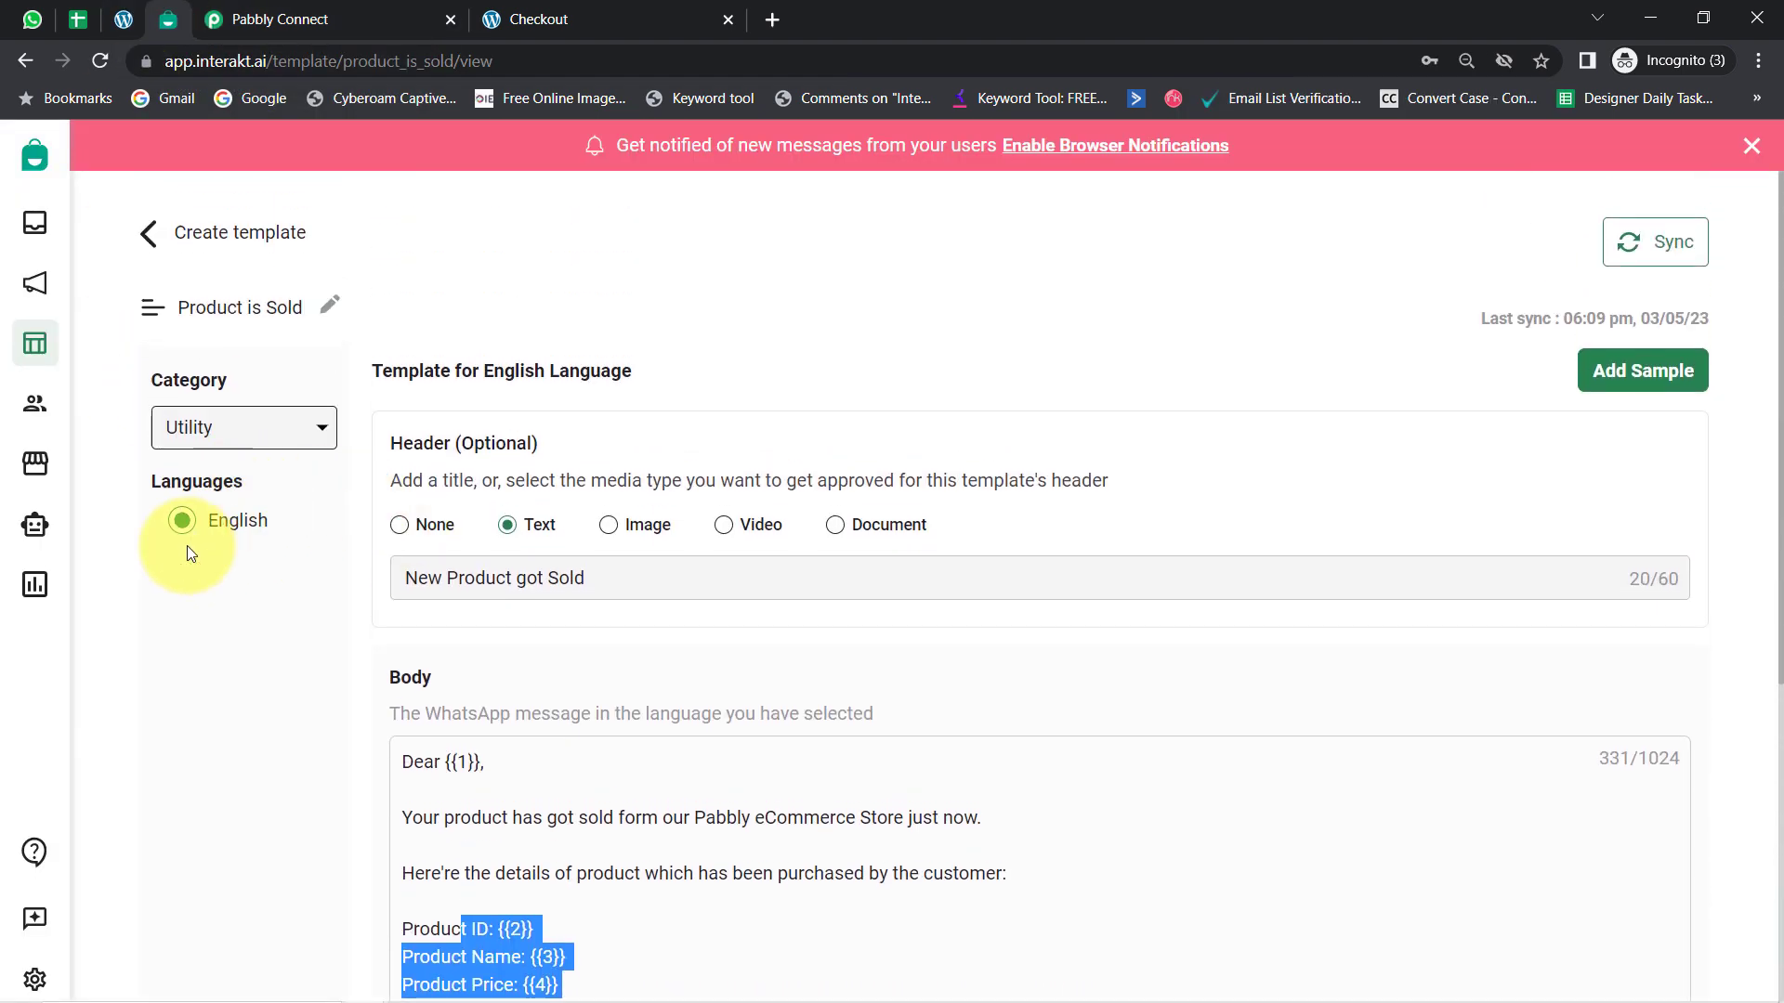
{"action": "left_click", "coordinate": [271, 18]}
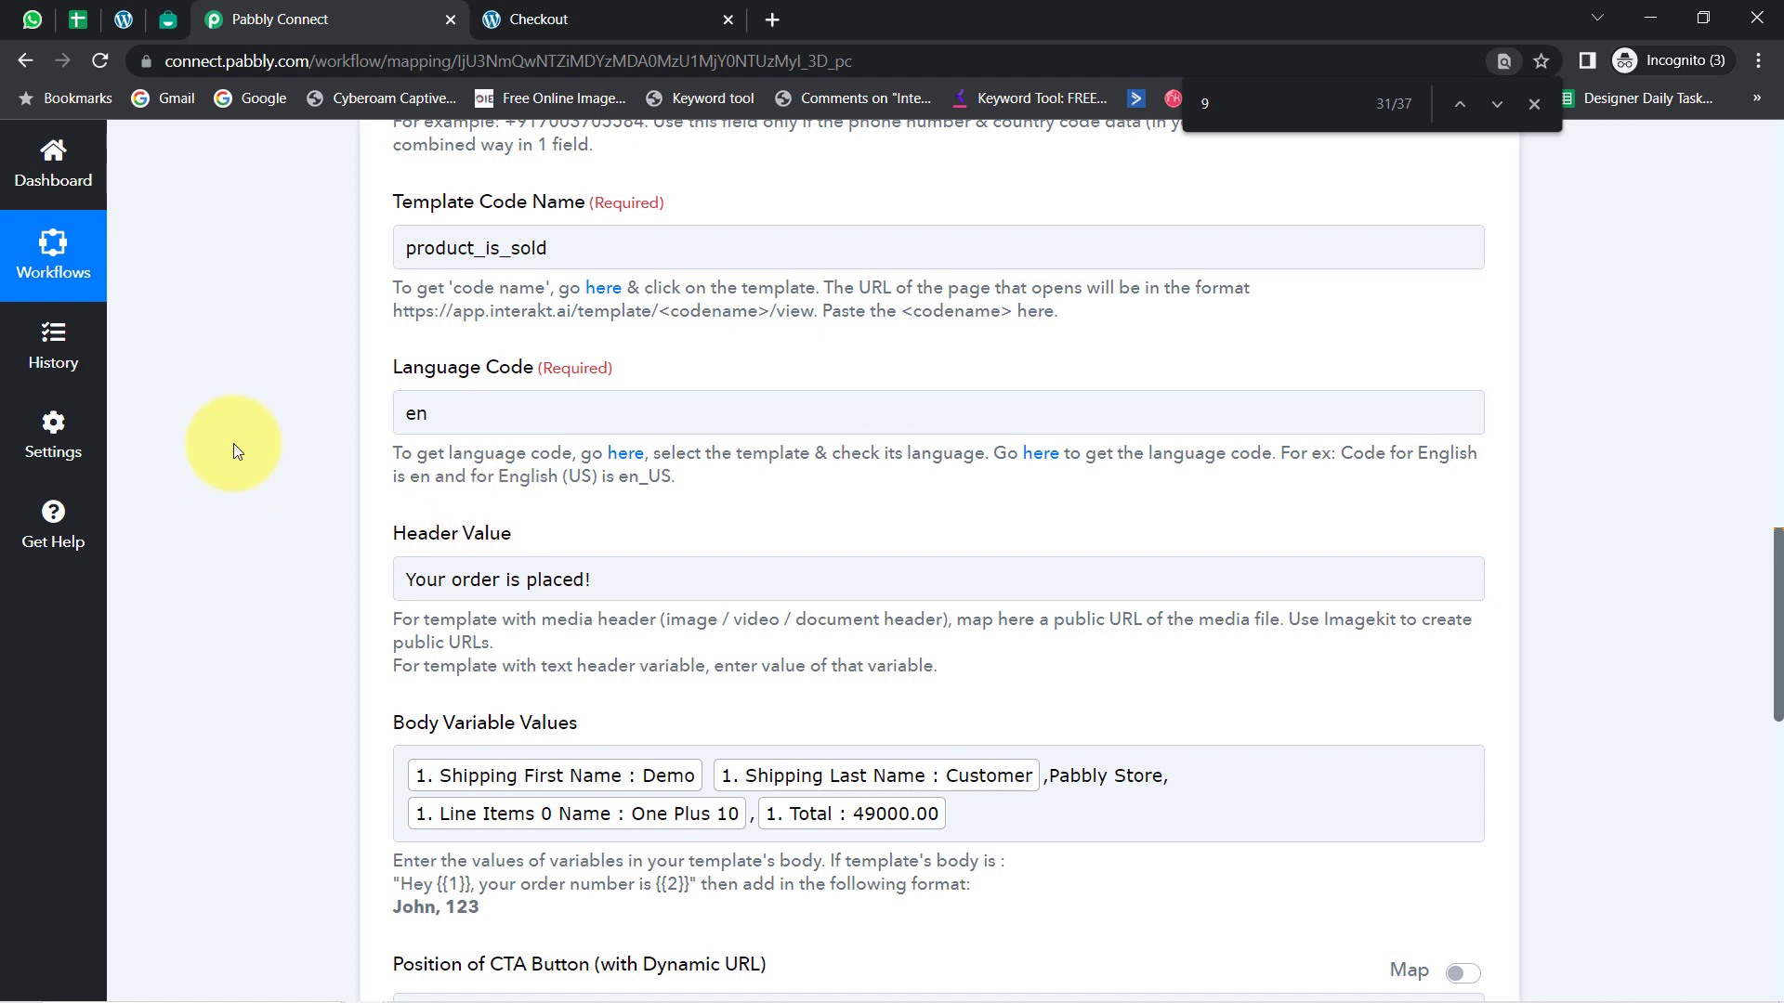
Replace the fourth step's Header Value with "New Product got Sold", copied from the Interakt template's header
{"action": "scroll", "coordinate": [241, 465], "scroll_direction": "down", "scroll_amount": 1}
{"action": "triple_click", "coordinate": [496, 459]}
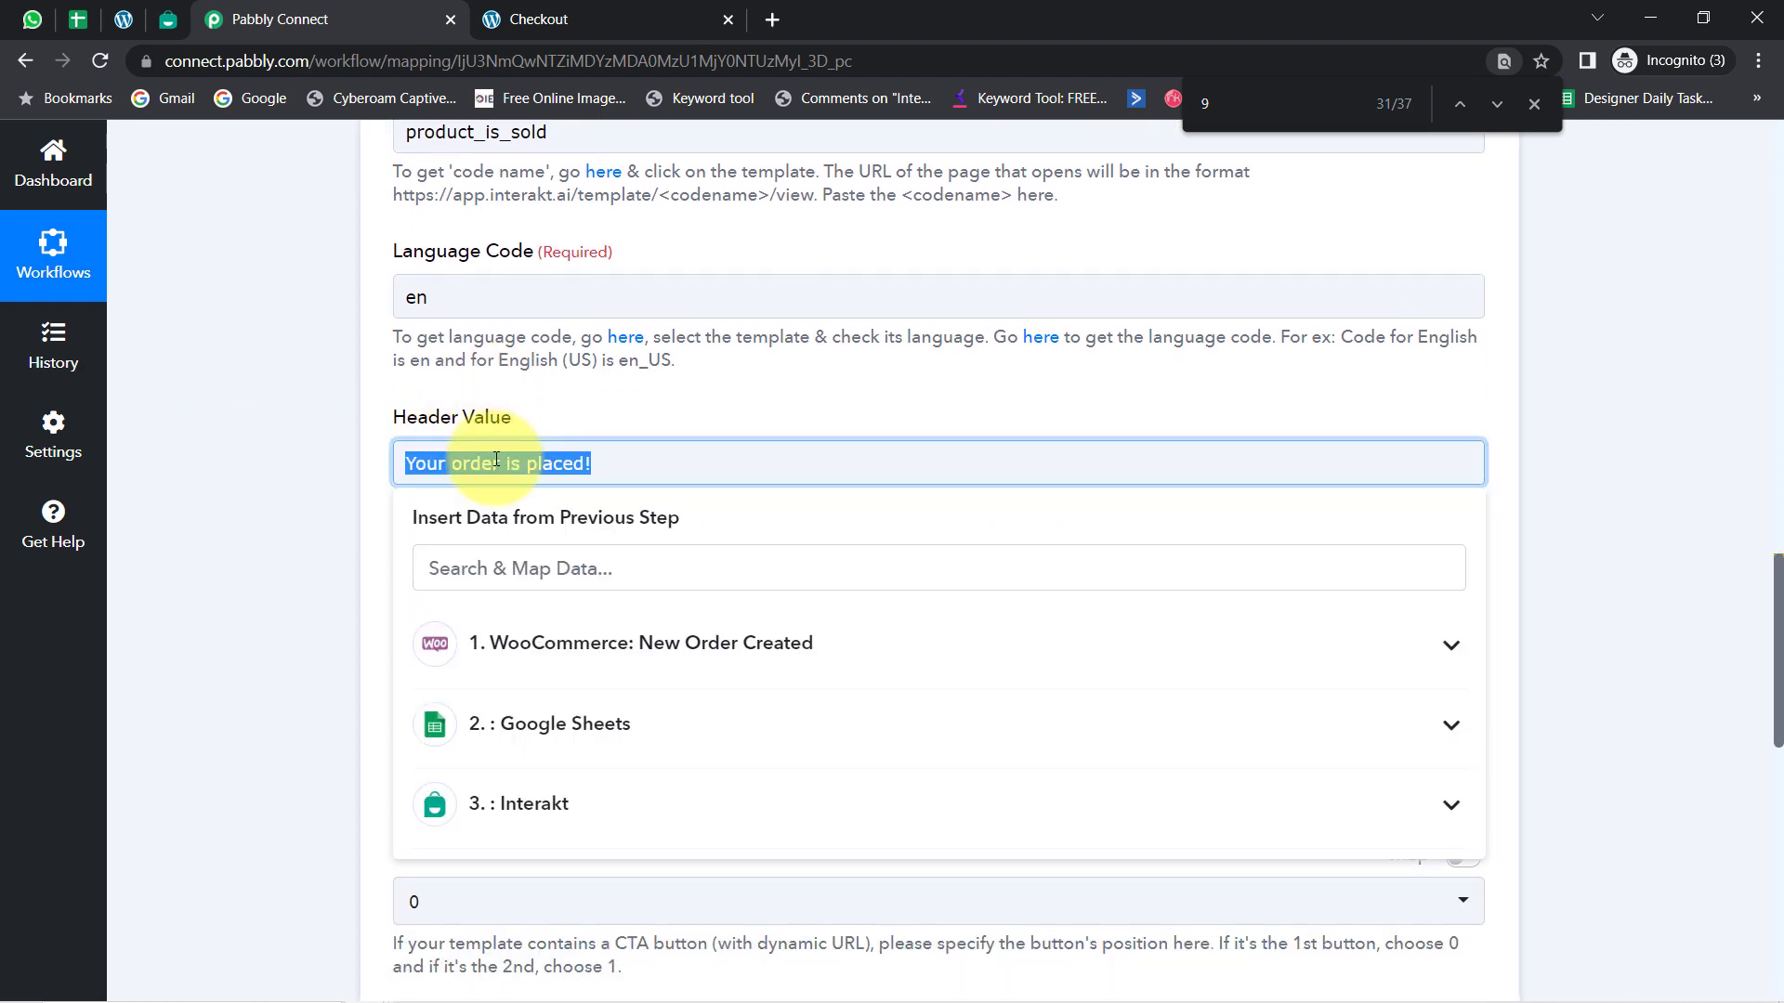
{"action": "key", "text": "BackSpace"}
{"action": "left_click", "coordinate": [167, 19]}
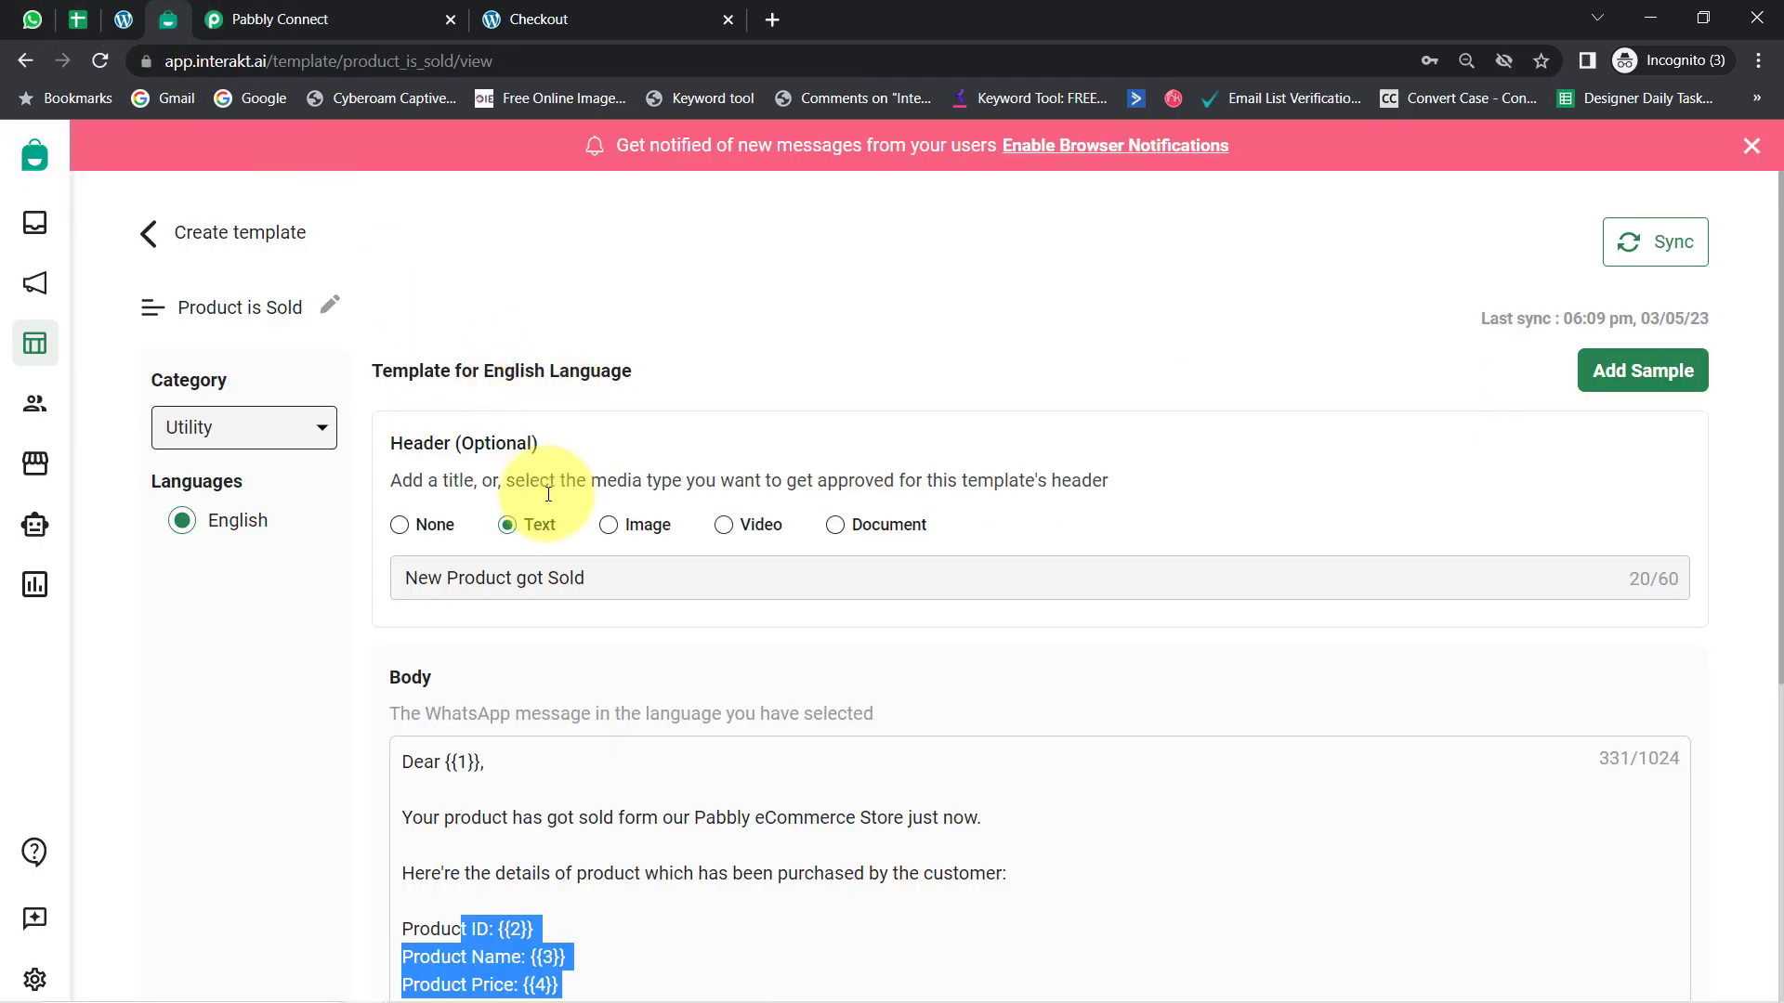
{"action": "left_click", "coordinate": [520, 578]}
{"action": "triple_click", "coordinate": [521, 578]}
{"action": "left_click", "coordinate": [307, 21]}
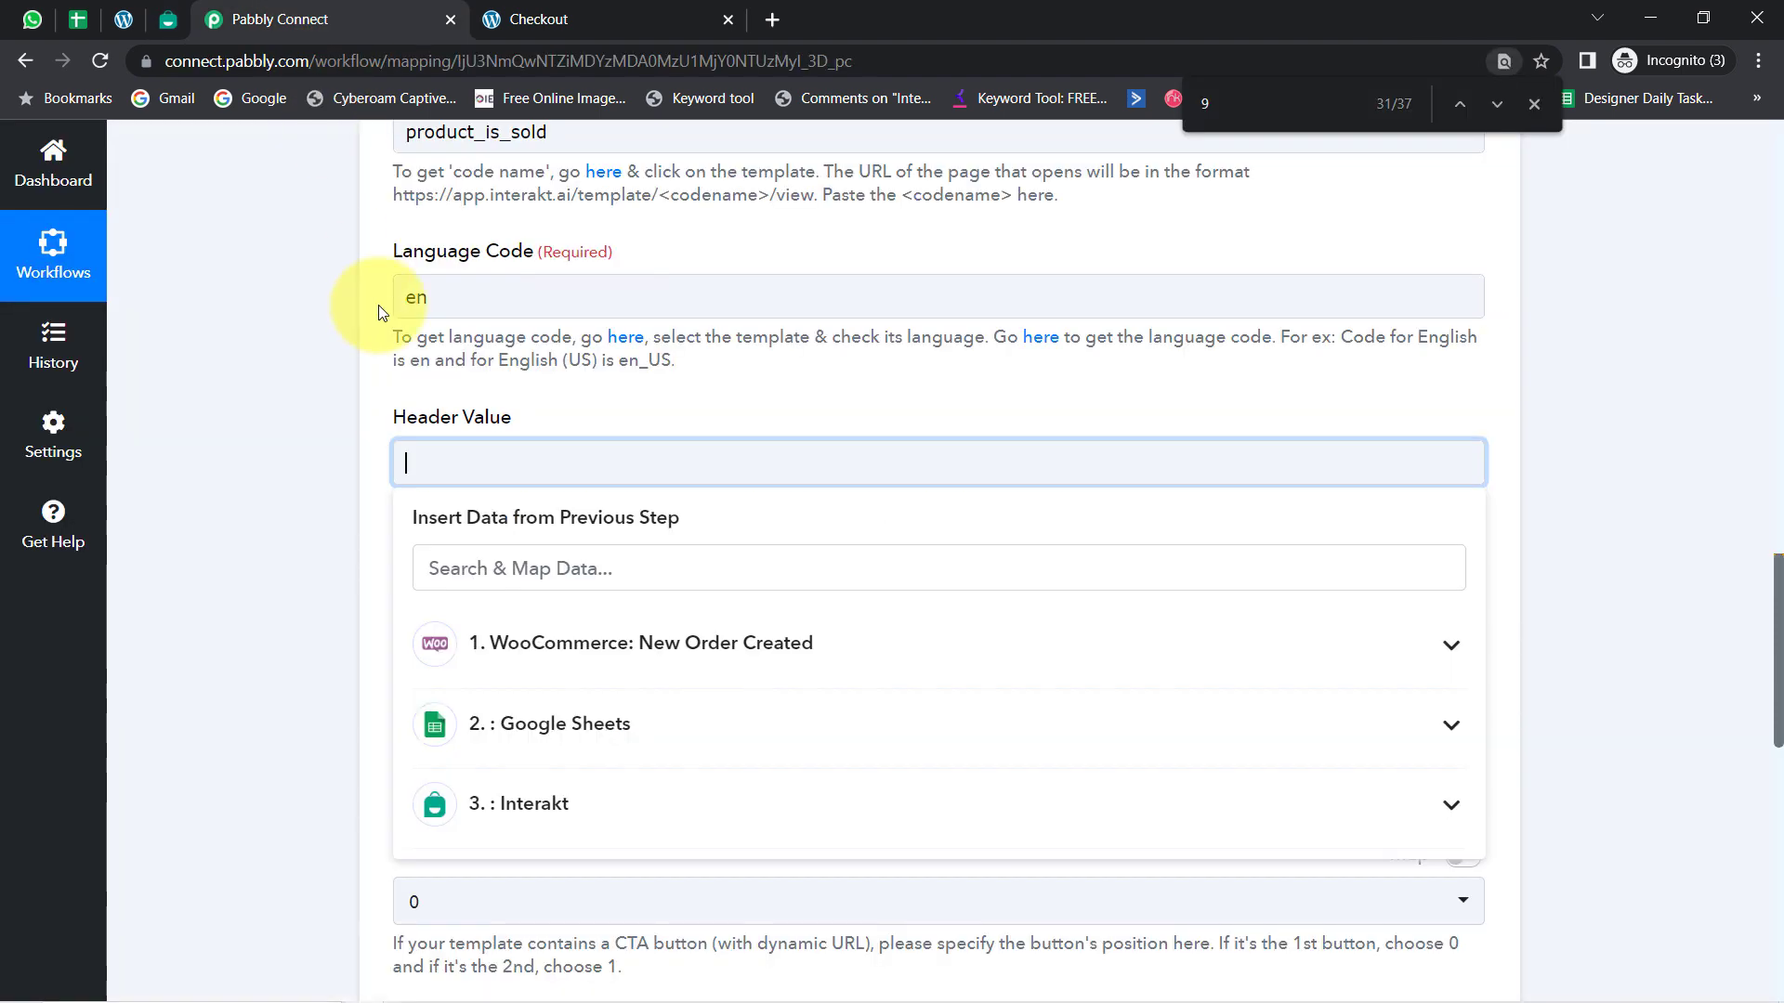
Clear all existing mapped data and text from the Body Variable Values field
{"action": "key", "text": "BackSpace"}
{"action": "key", "text": "BackSpace"}
{"action": "key", "text": "BackSpace"}
{"action": "key", "text": "BackSpace"}
{"action": "key", "text": "BackSpace"}
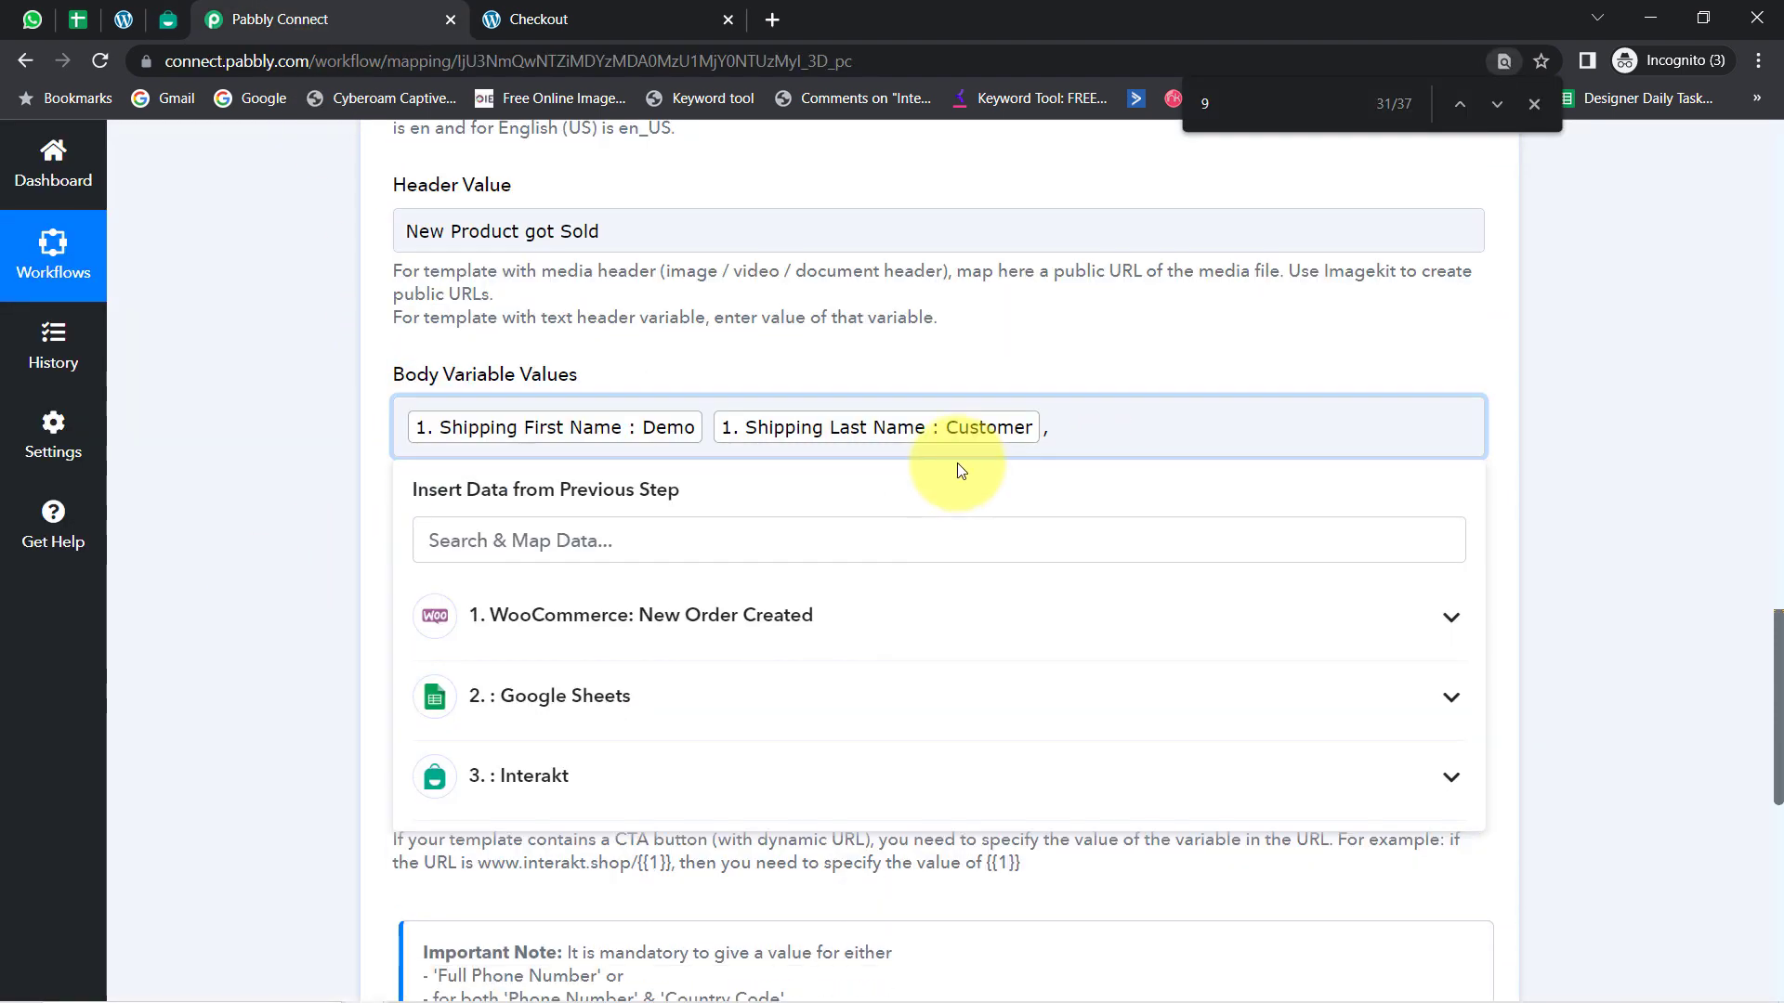
{"action": "key", "text": "BackSpace"}
{"action": "key", "text": "BackSpace"}
{"action": "key", "text": "BackSpace"}
Check the template's greeting variable {{1}} and map Google Sheets' Response Result 0 RowValue Name into Body Variable Values, followed by a comma
{"action": "left_click", "coordinate": [171, 22]}
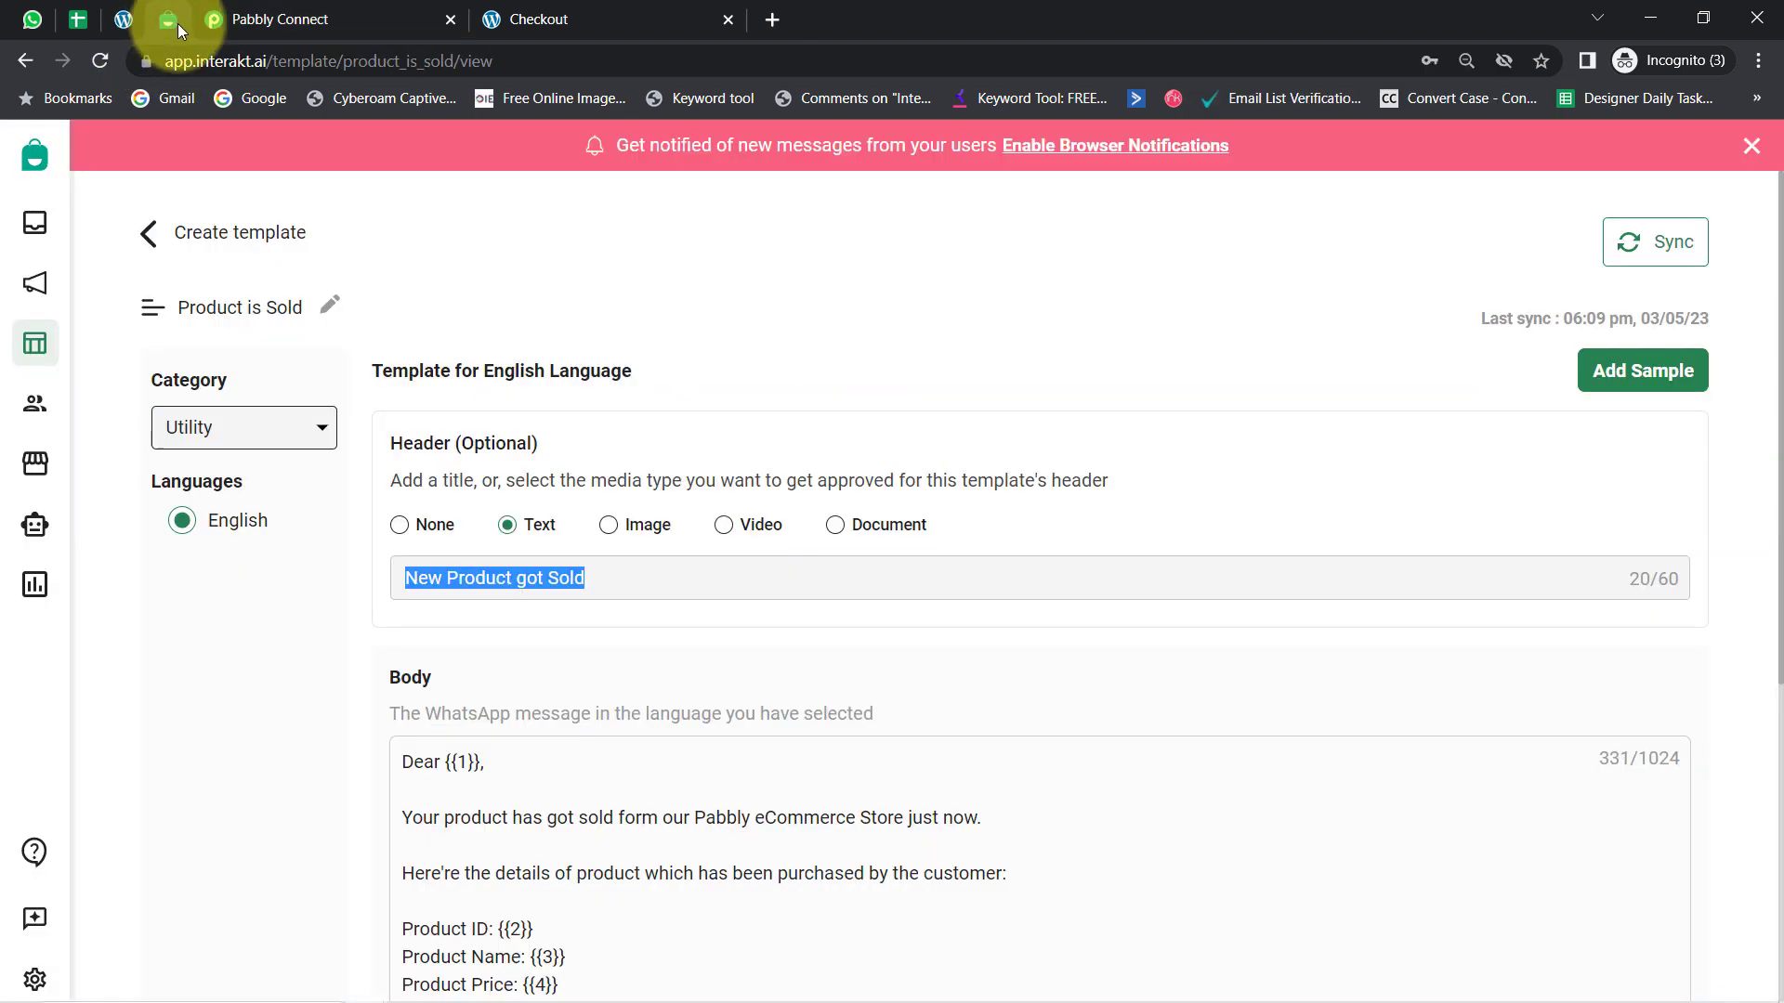
{"action": "scroll", "coordinate": [385, 721], "scroll_direction": "down", "scroll_amount": 1}
{"action": "left_click", "coordinate": [423, 650]}
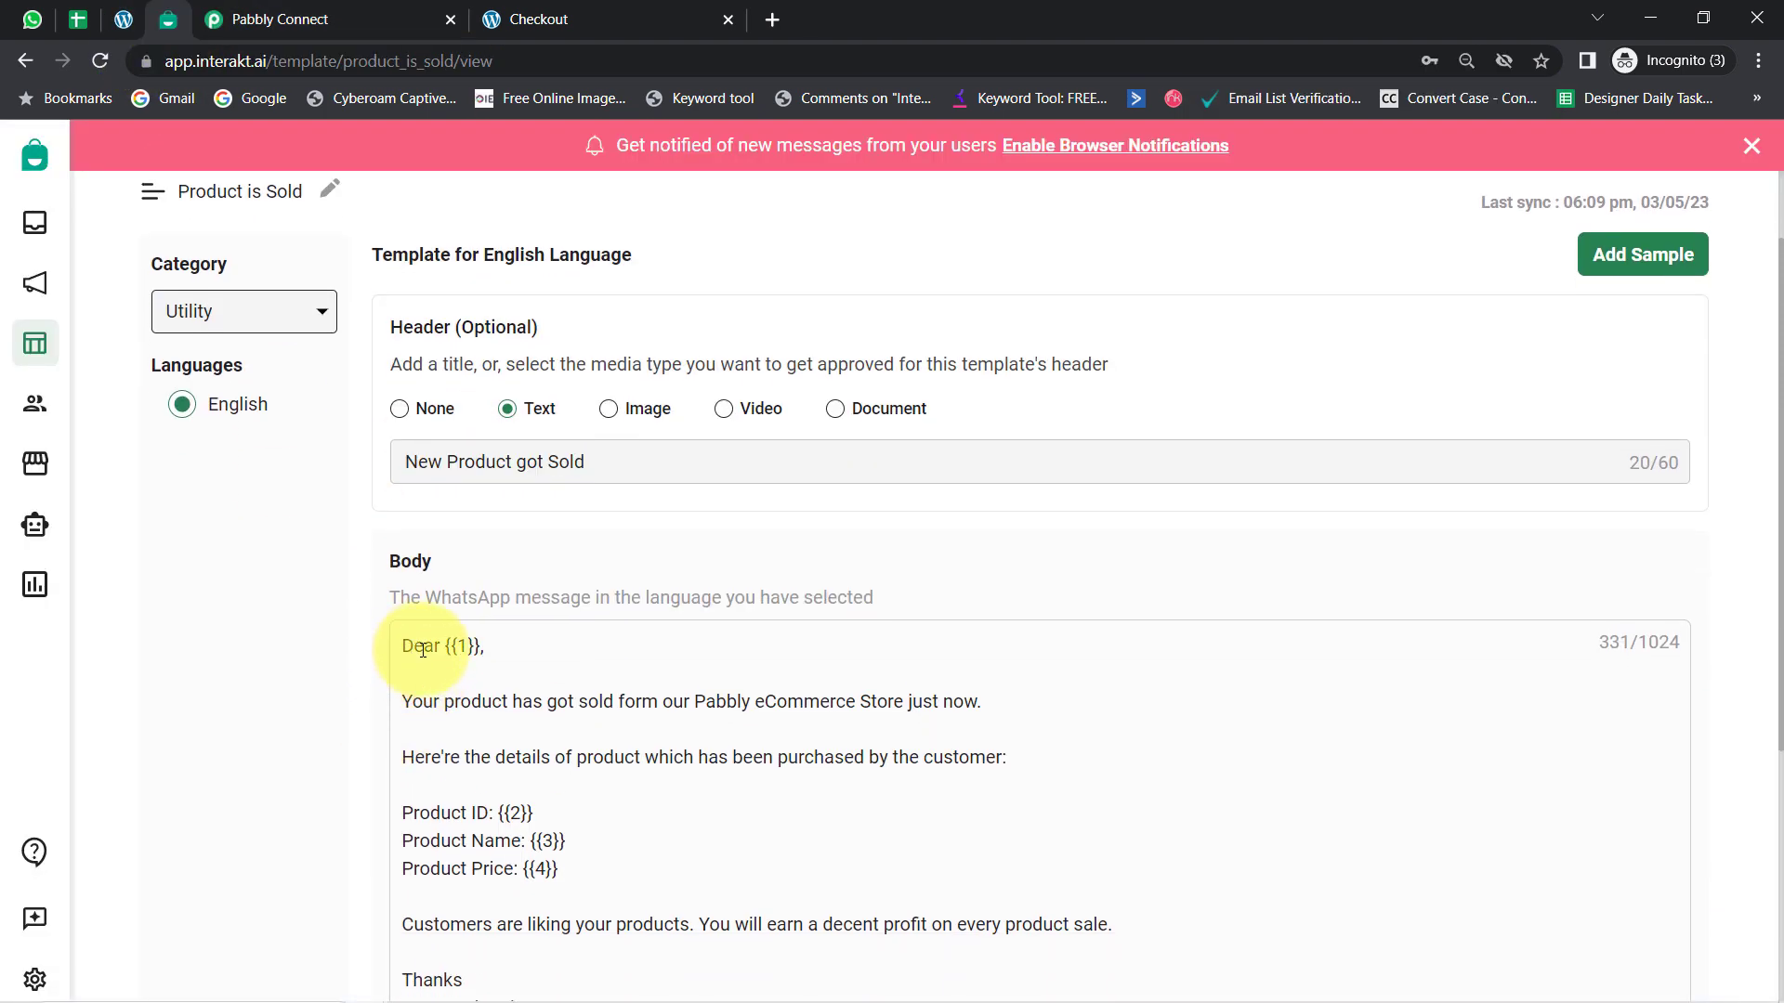
{"action": "triple_click", "coordinate": [423, 650]}
{"action": "left_click", "coordinate": [265, 19]}
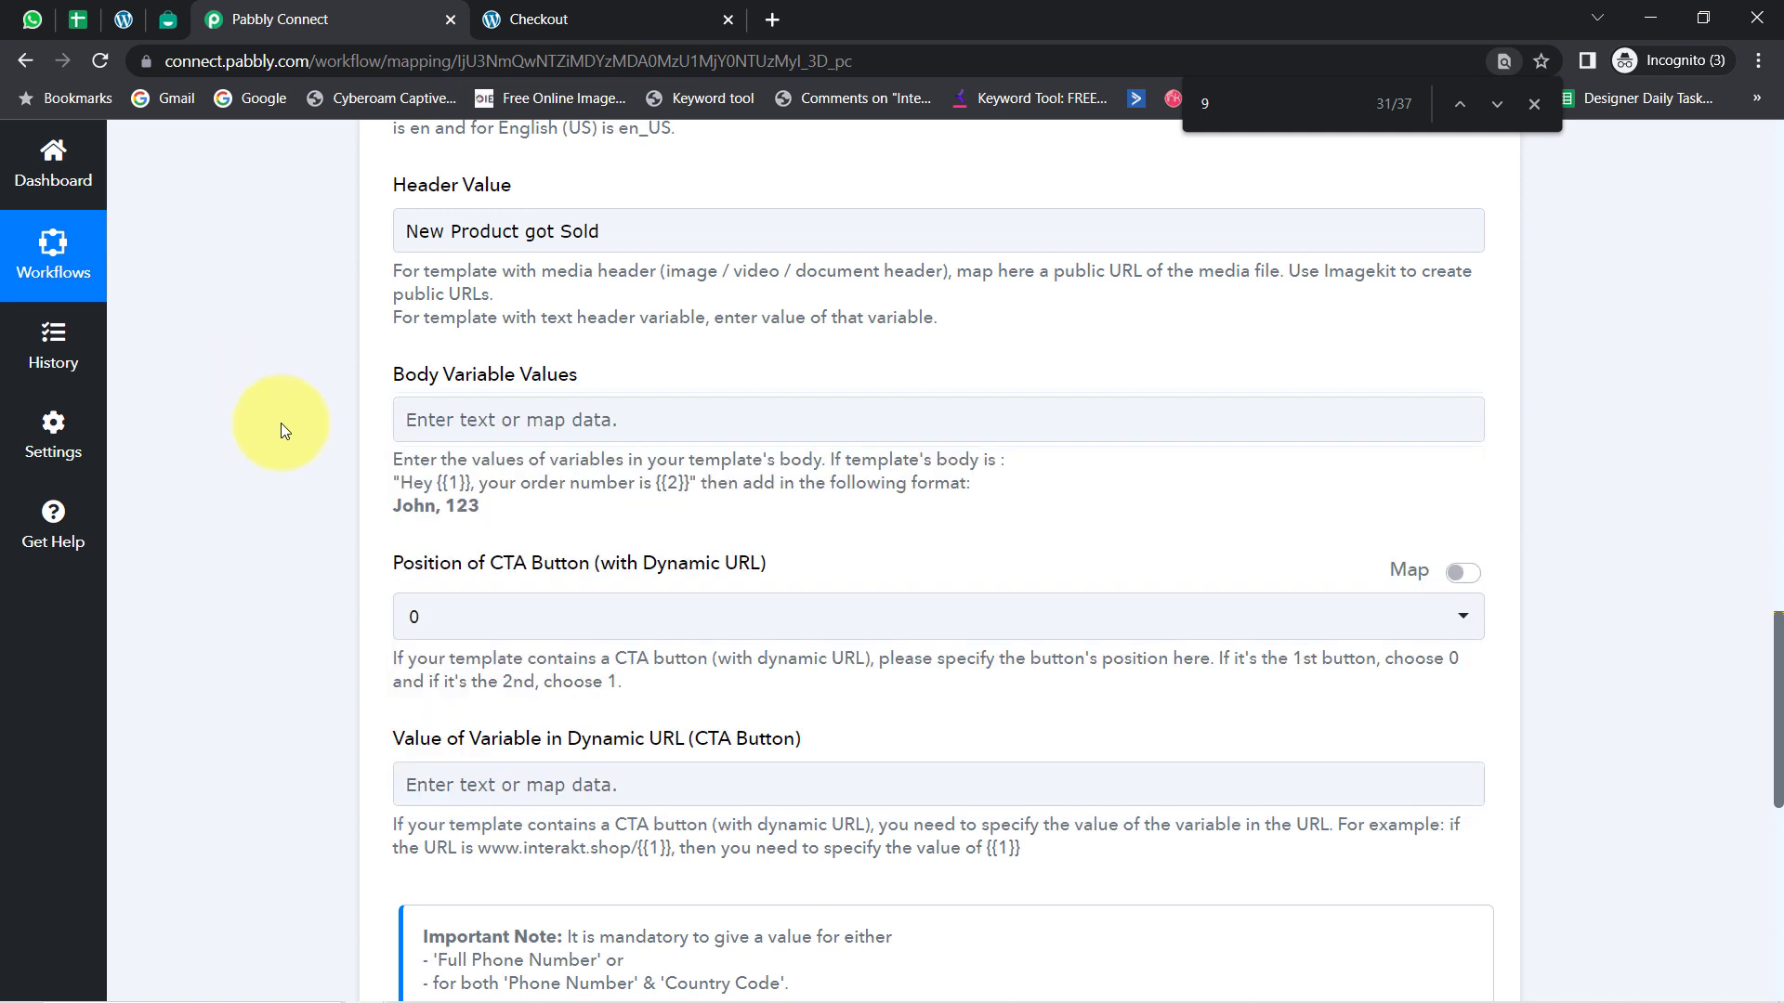
{"action": "left_click", "coordinate": [449, 422]}
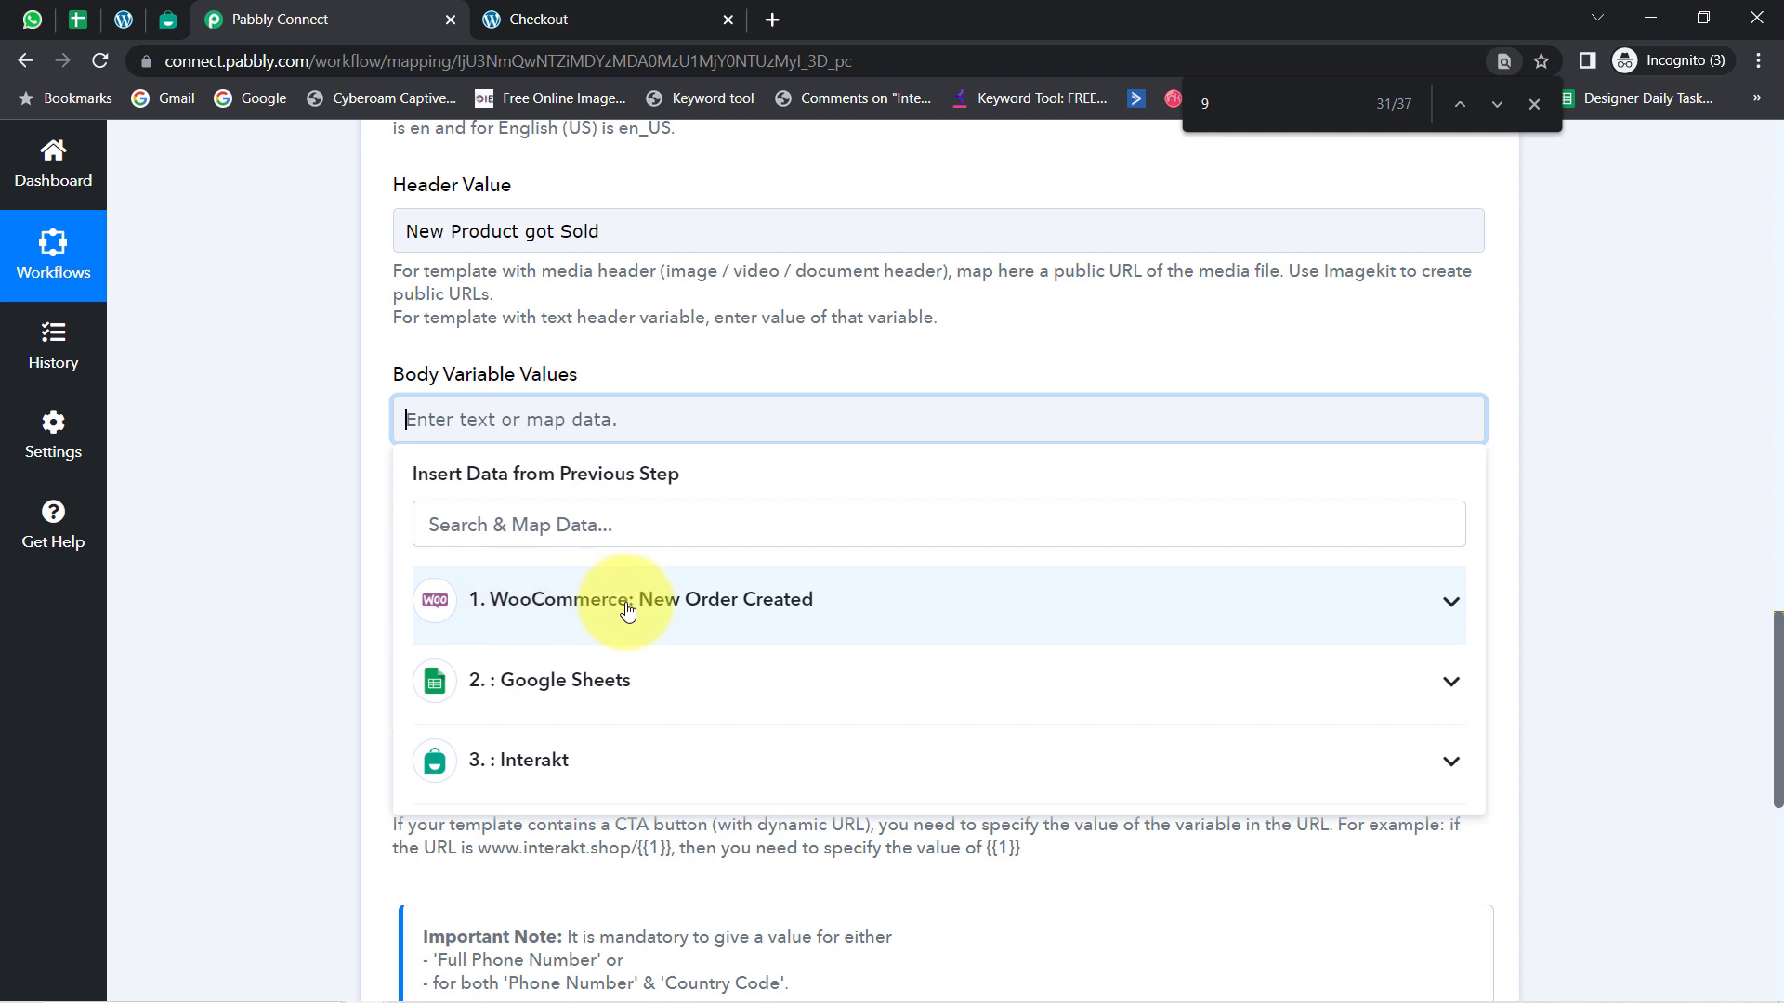
{"action": "left_click", "coordinate": [554, 685]}
{"action": "scroll", "coordinate": [586, 717], "scroll_direction": "down", "scroll_amount": 1}
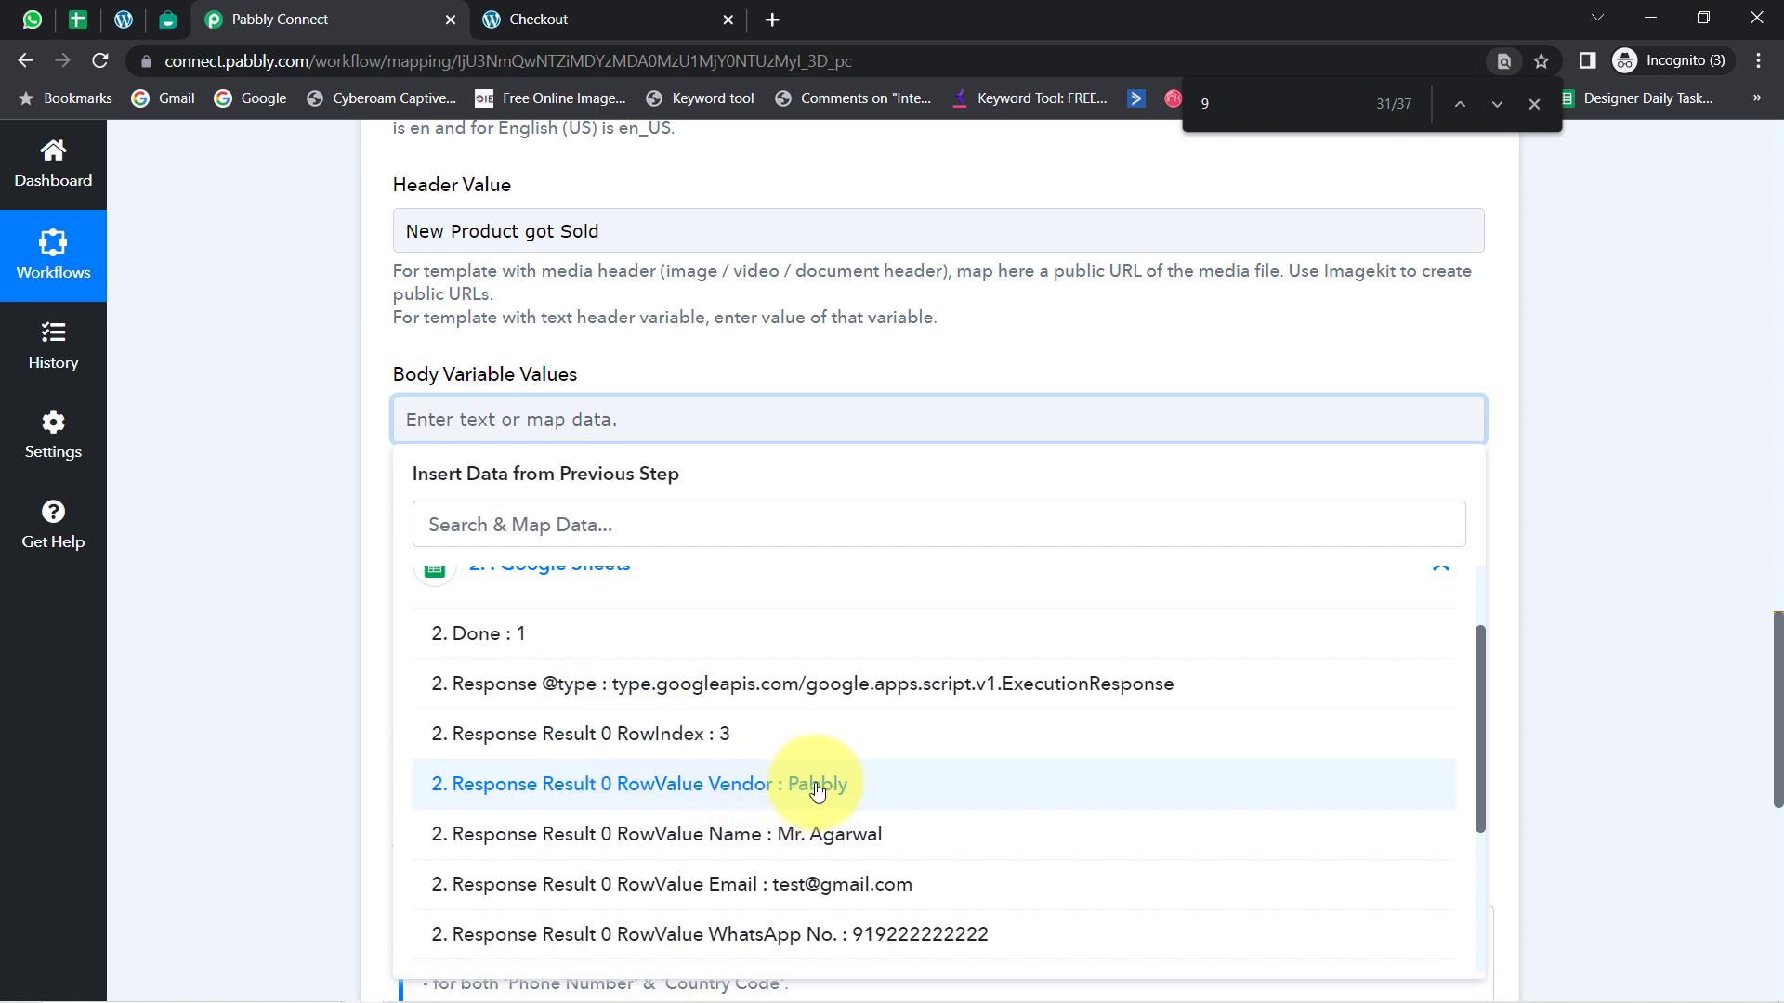
{"action": "left_click", "coordinate": [815, 836]}
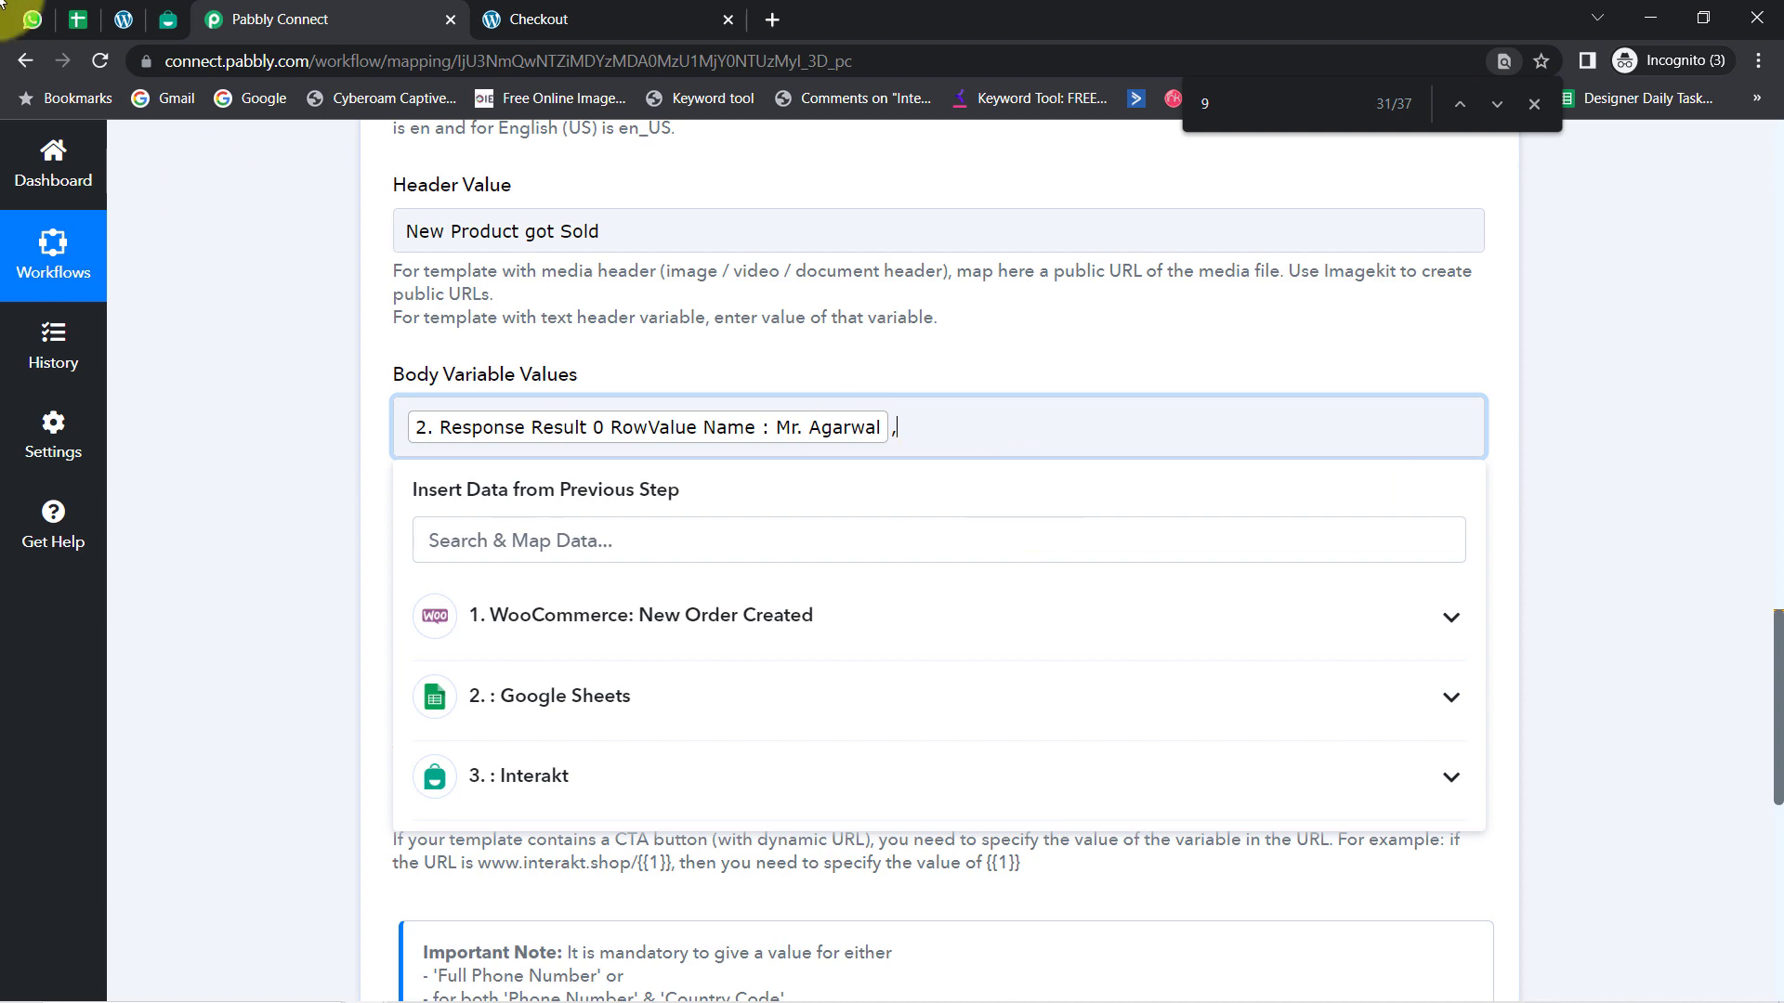
Review the template's product variables and add Google Sheets' Response Result 0 RowValue Product ID plus a comma to Body Variable Values
{"action": "left_click", "coordinate": [167, 19]}
{"action": "scroll", "coordinate": [456, 656], "scroll_direction": "down", "scroll_amount": 3}
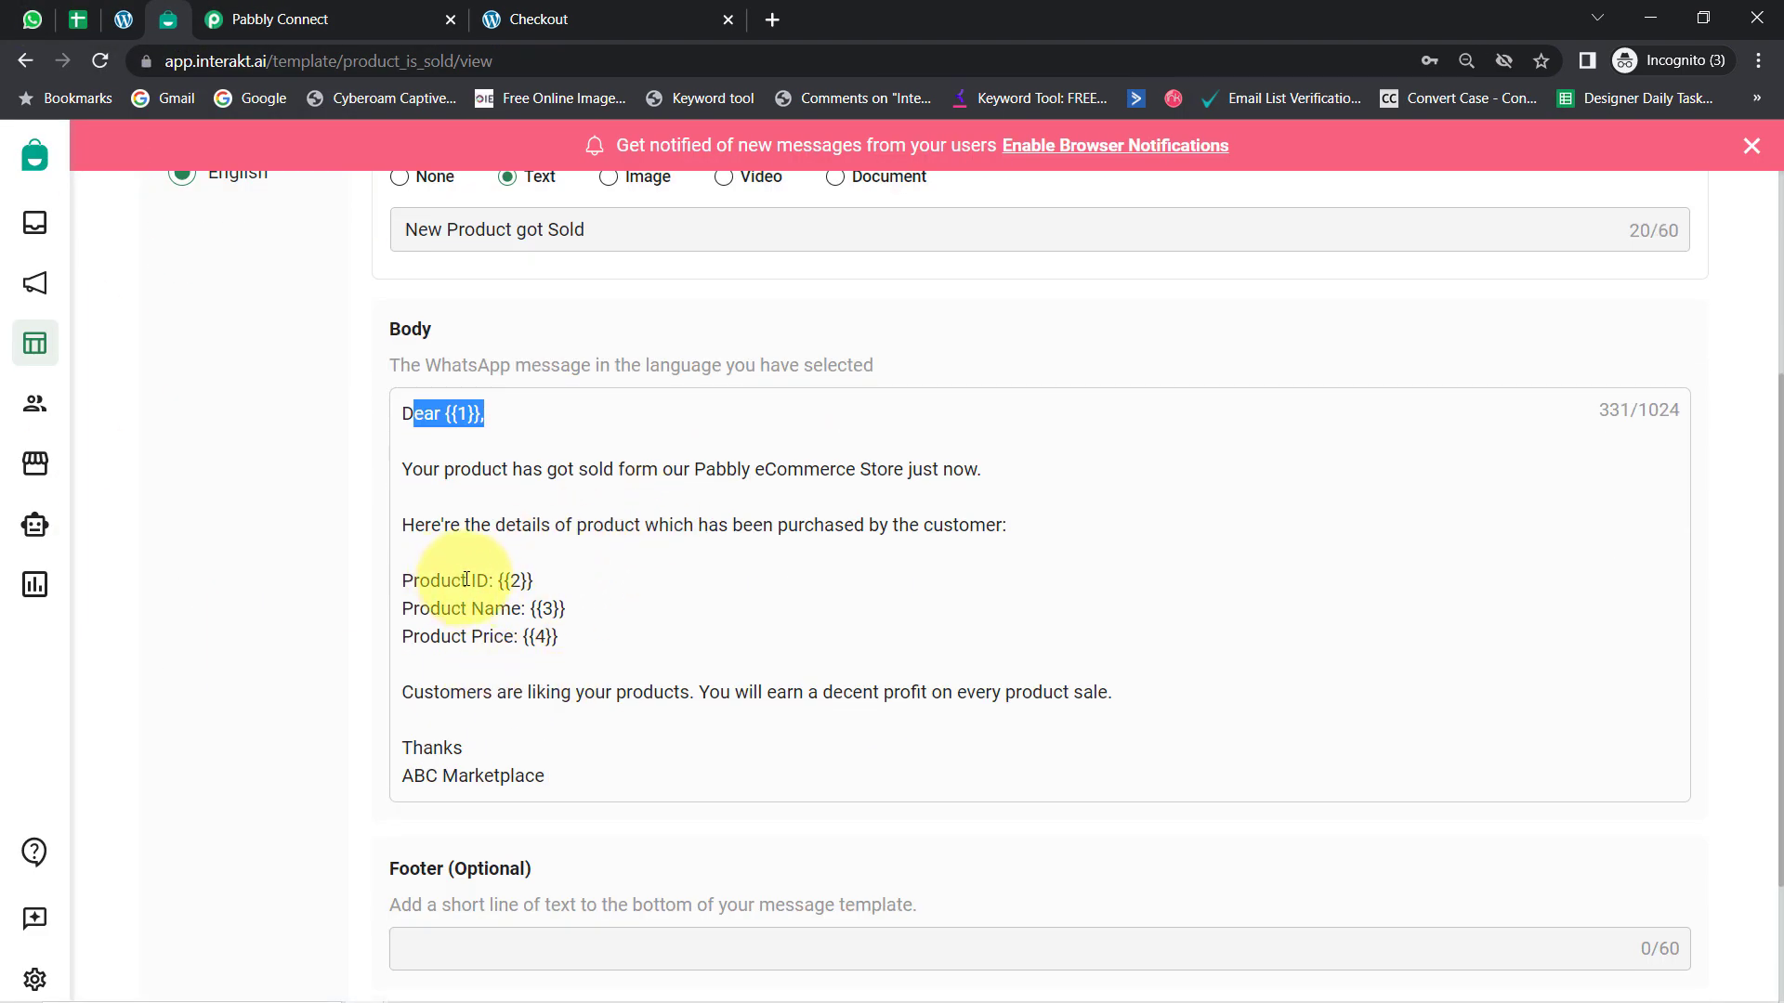
{"action": "left_click_drag", "start_coordinate": [475, 580], "coordinate": [566, 609]}
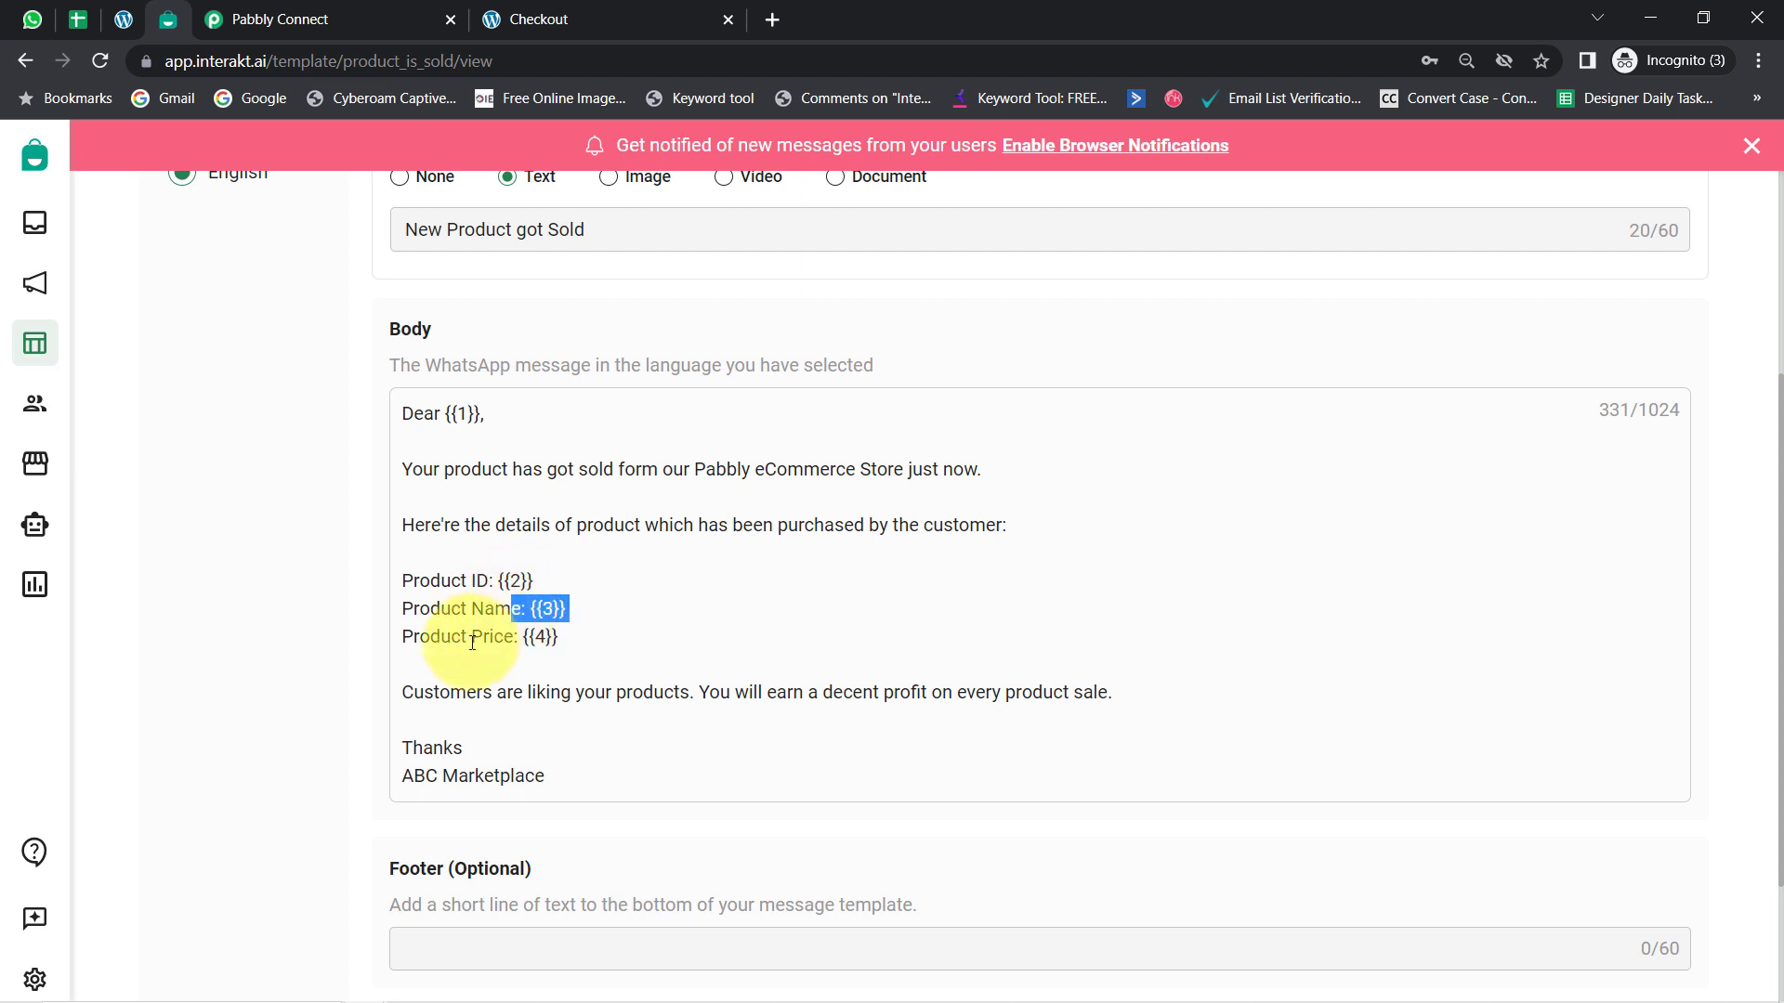
{"action": "left_click_drag", "start_coordinate": [472, 641], "coordinate": [599, 641]}
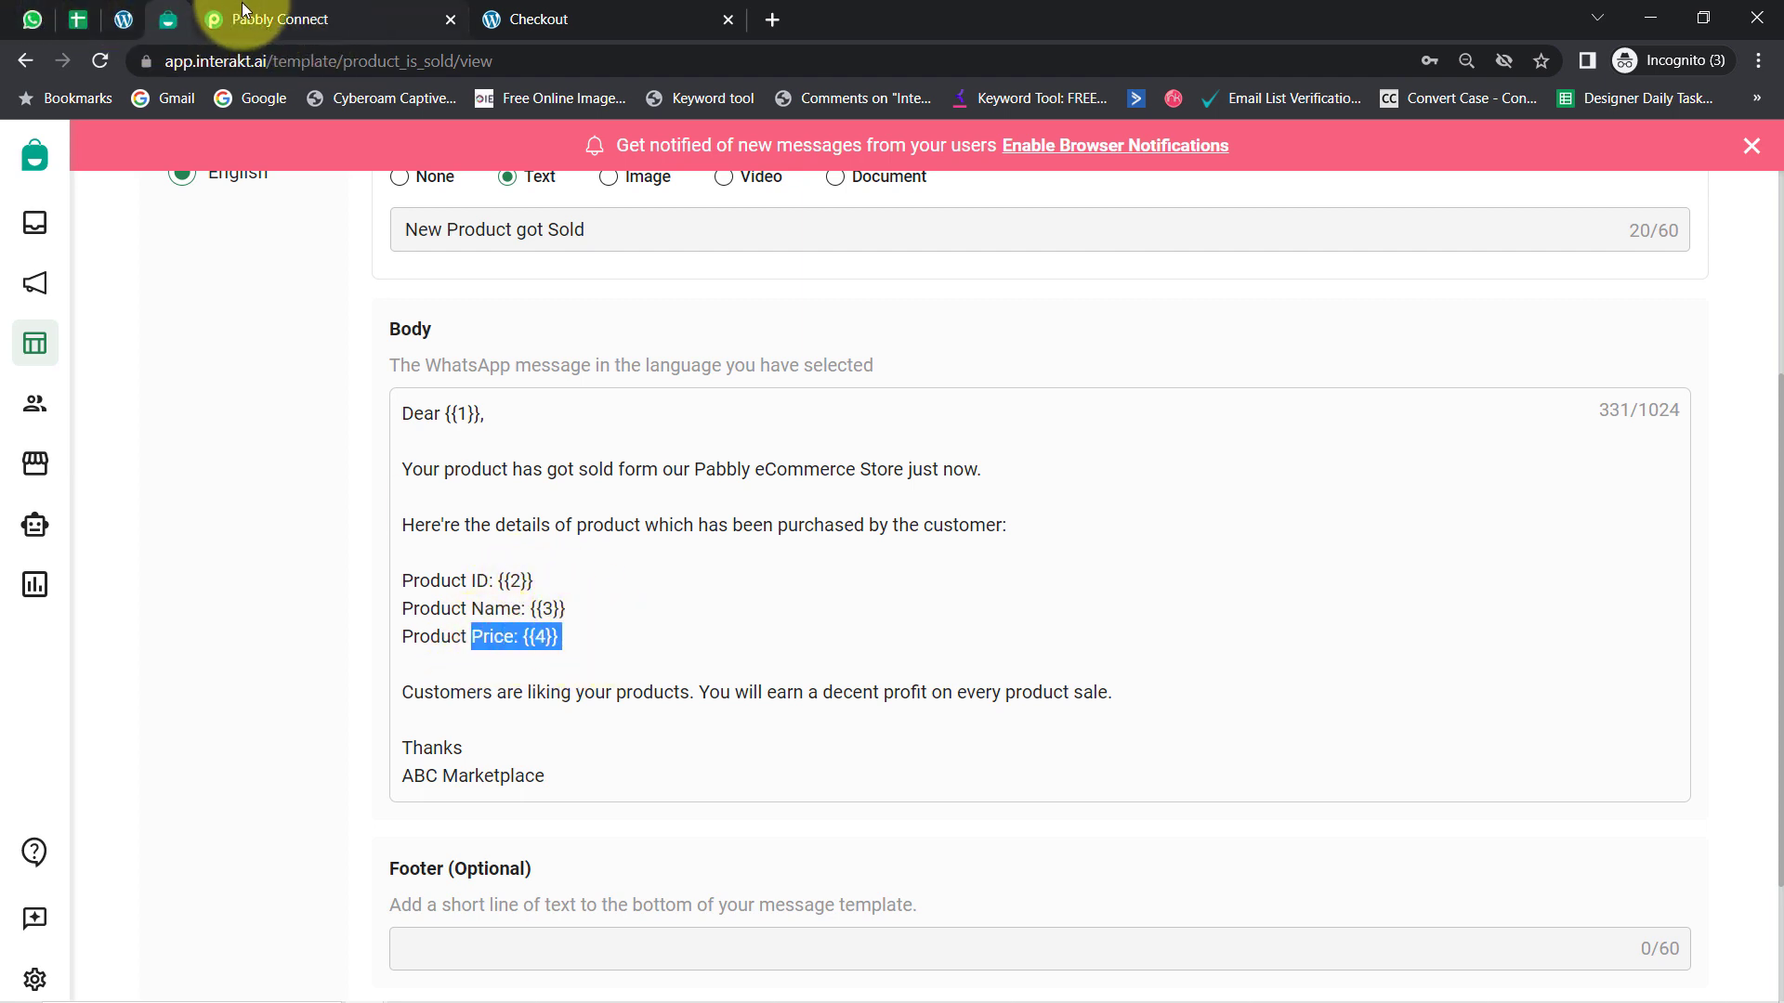
{"action": "left_click", "coordinate": [274, 19]}
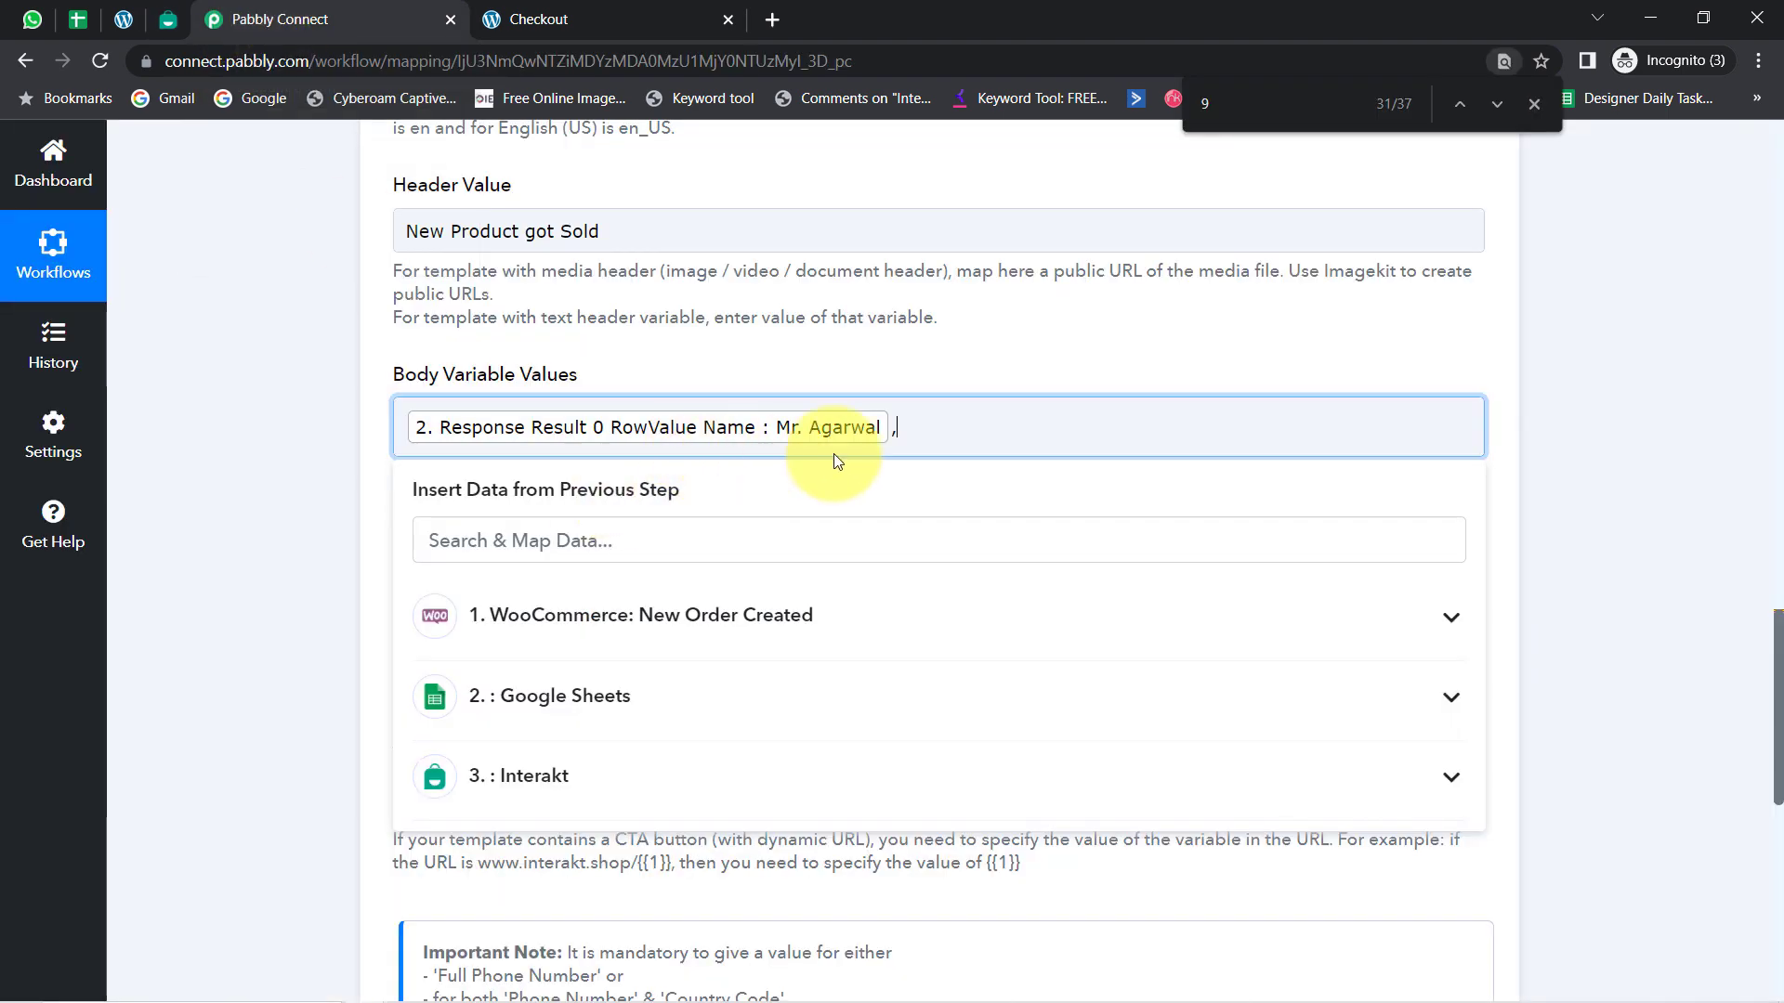
{"action": "left_click", "coordinate": [737, 520]}
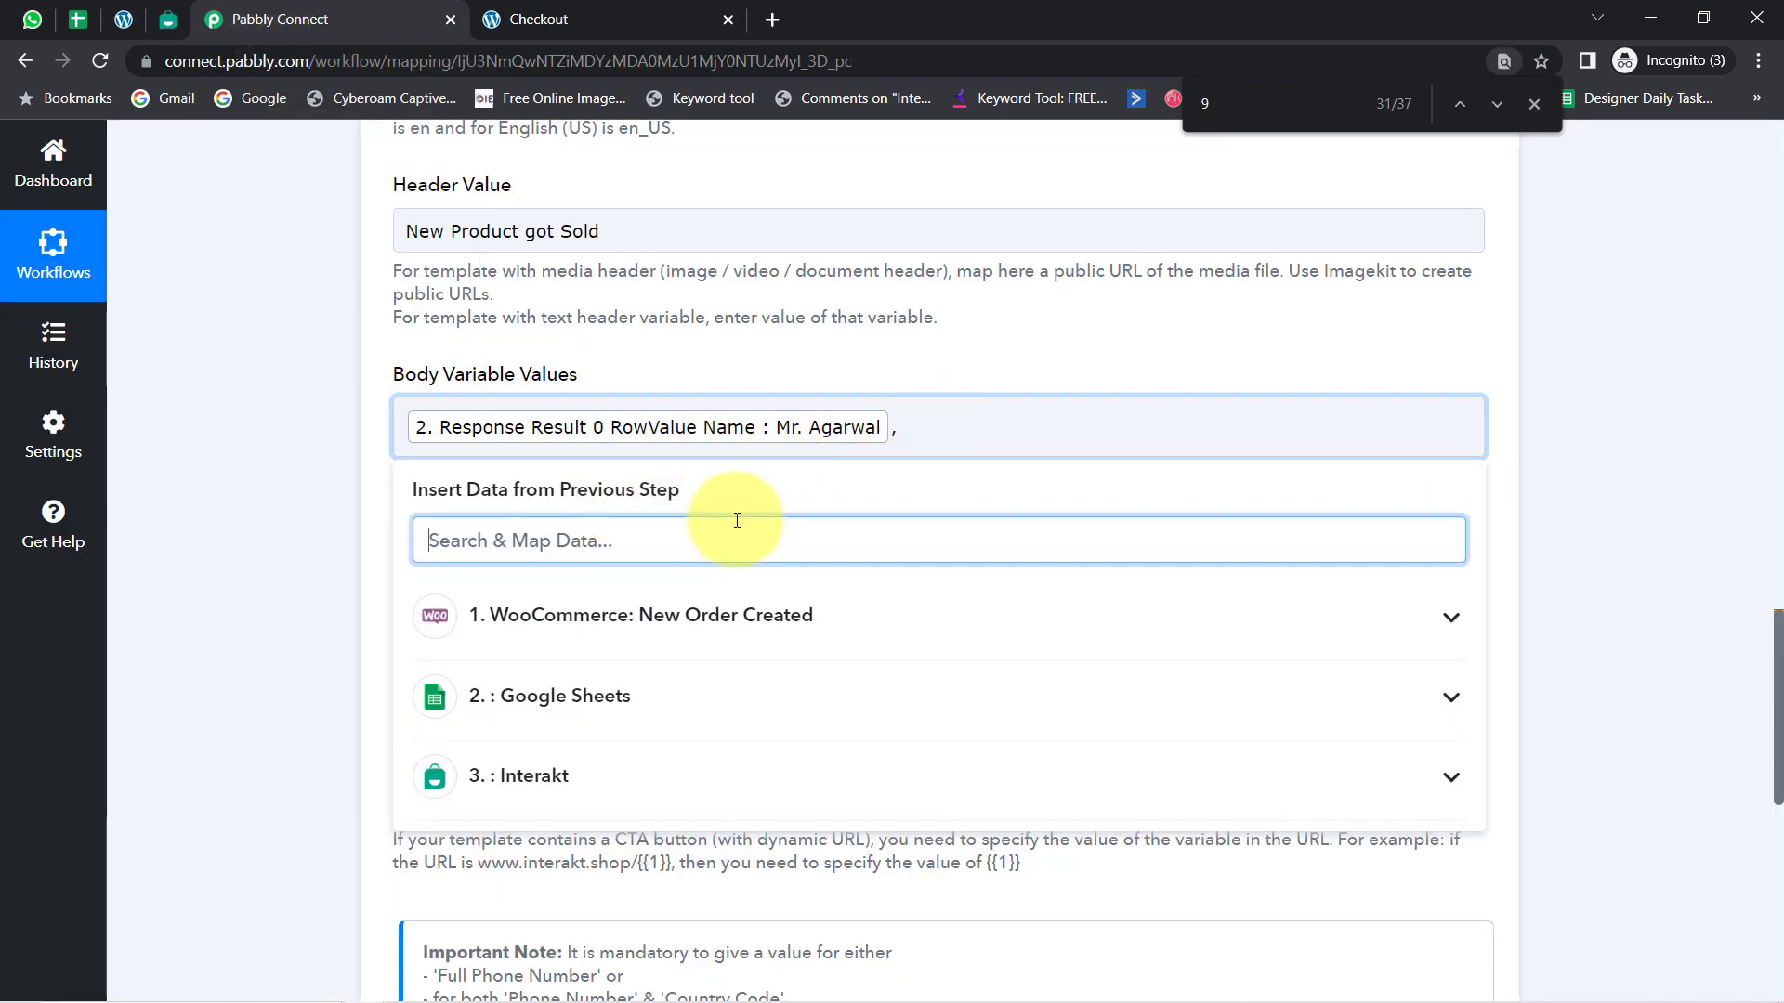
{"action": "type", "text": "produ"}
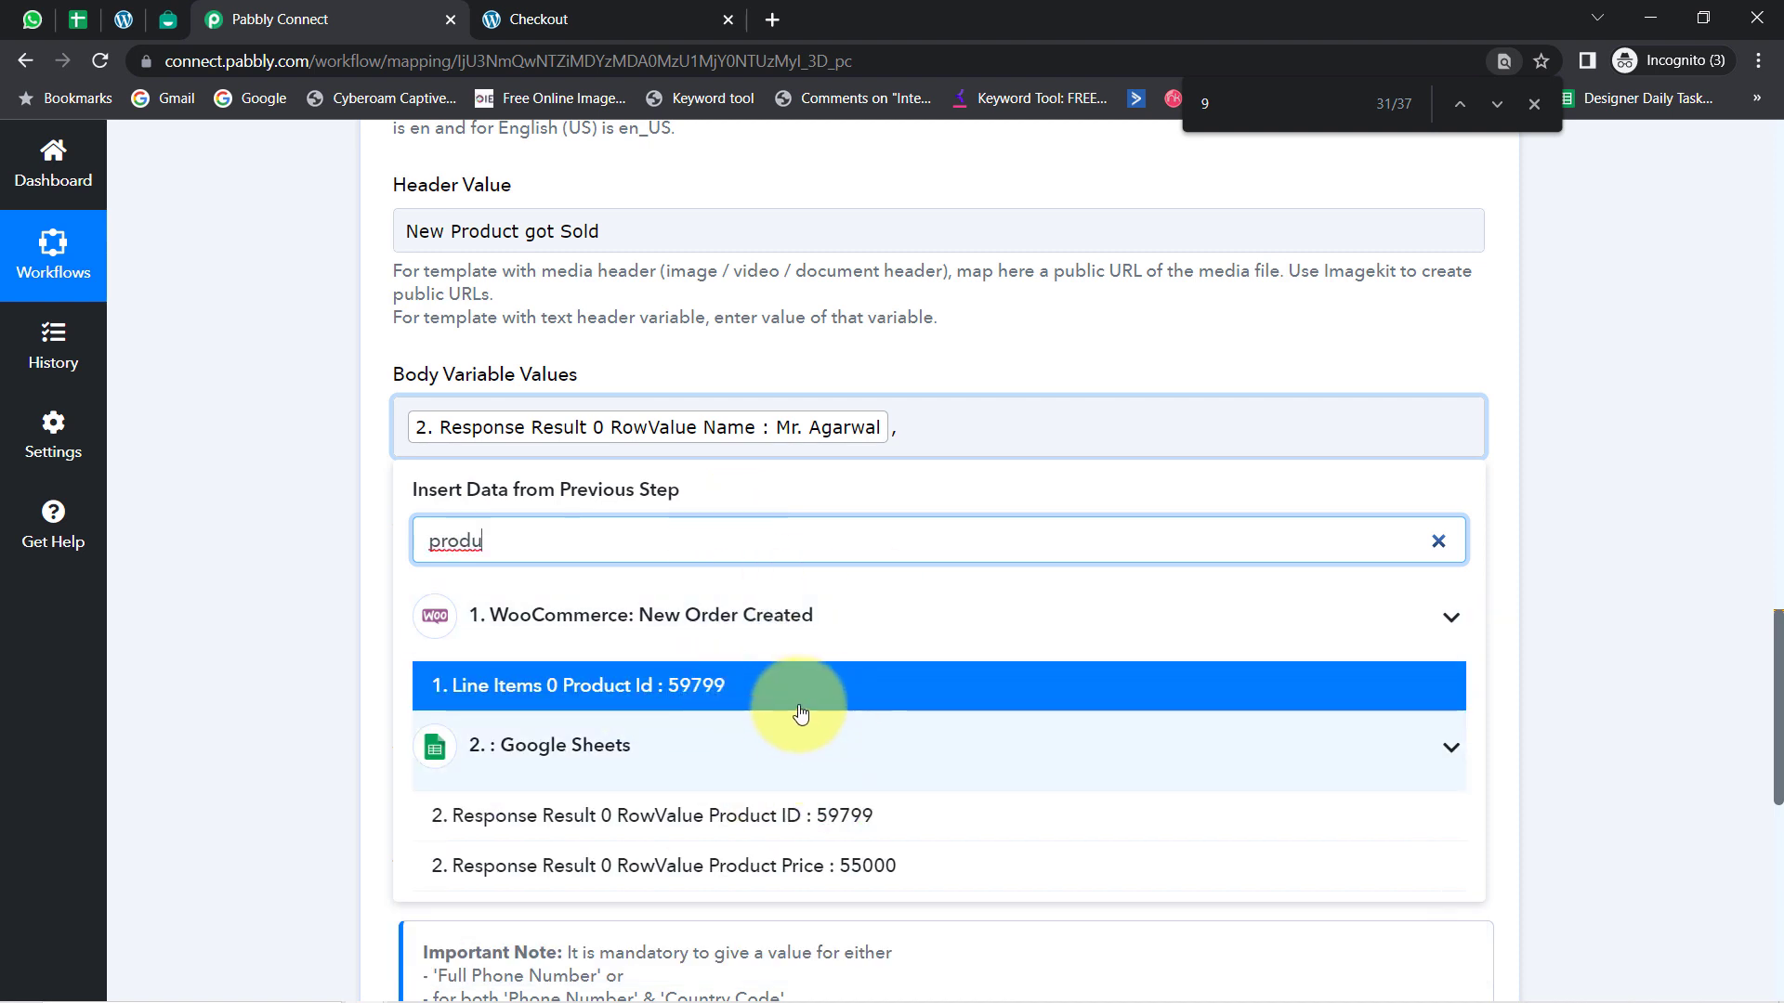
{"action": "left_click", "coordinate": [837, 826]}
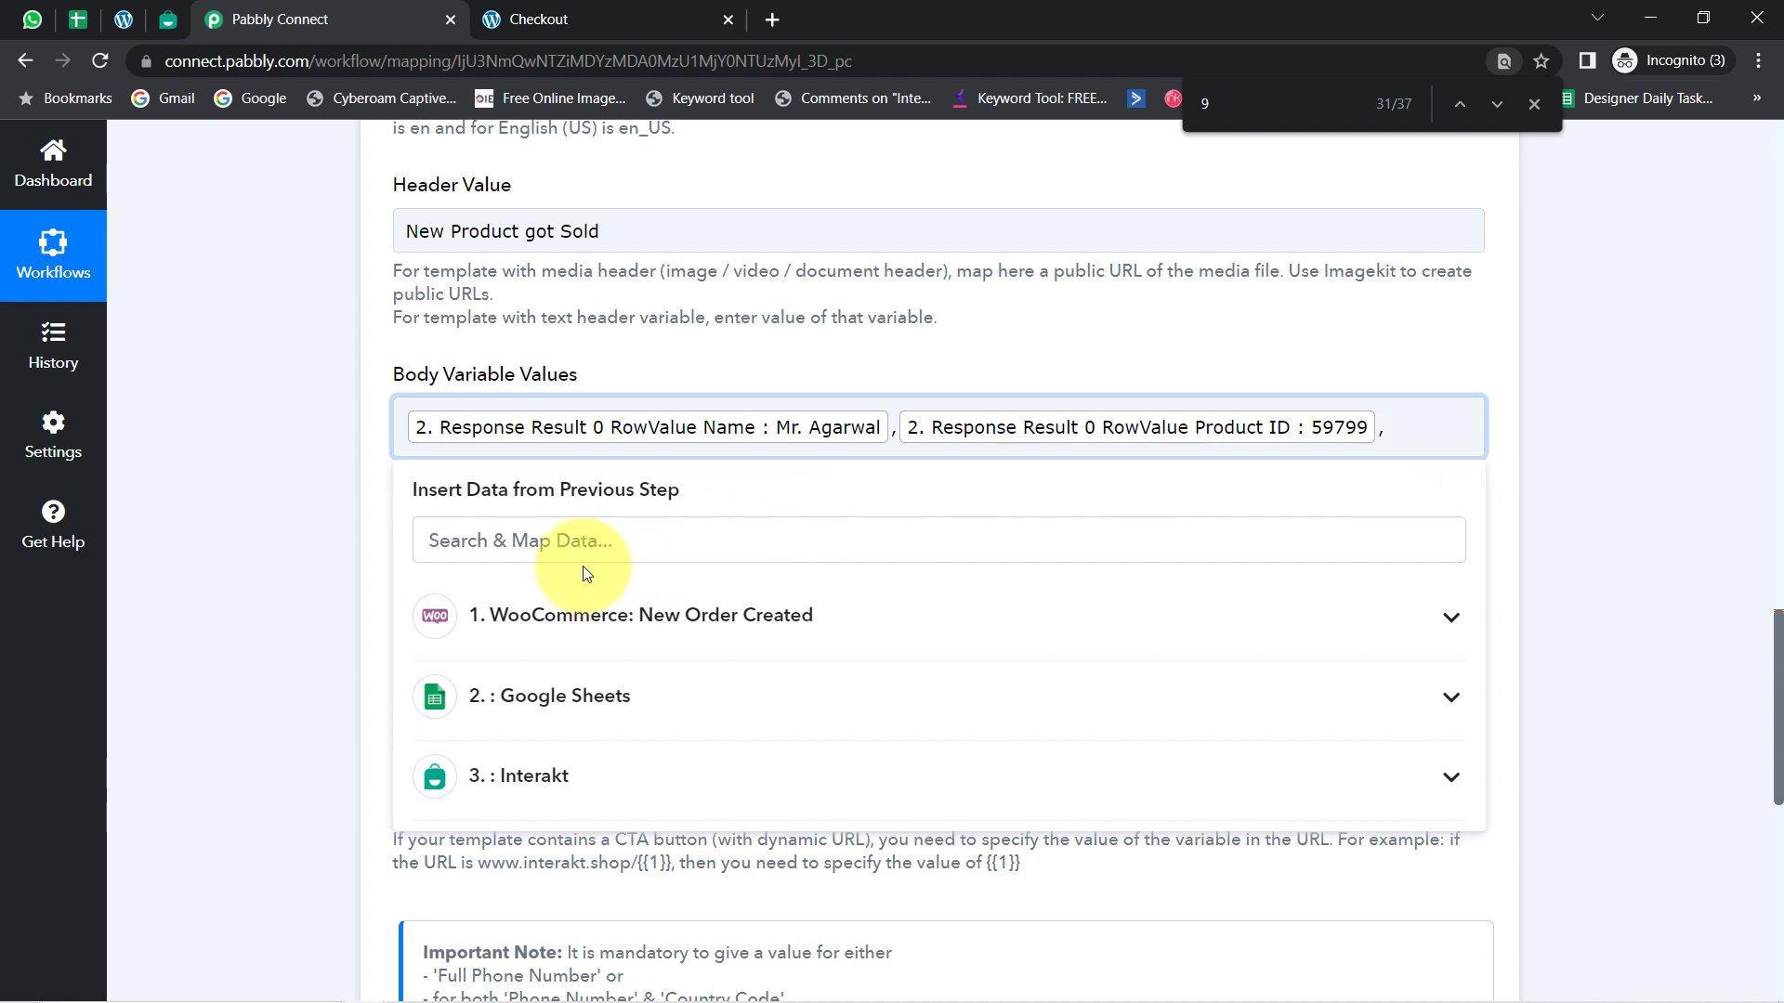
Add Google Sheets' Response Result 0 RowValue Title, a comma and WooCommerce's Total to the Body Variable Values
{"action": "left_click", "coordinate": [446, 539]}
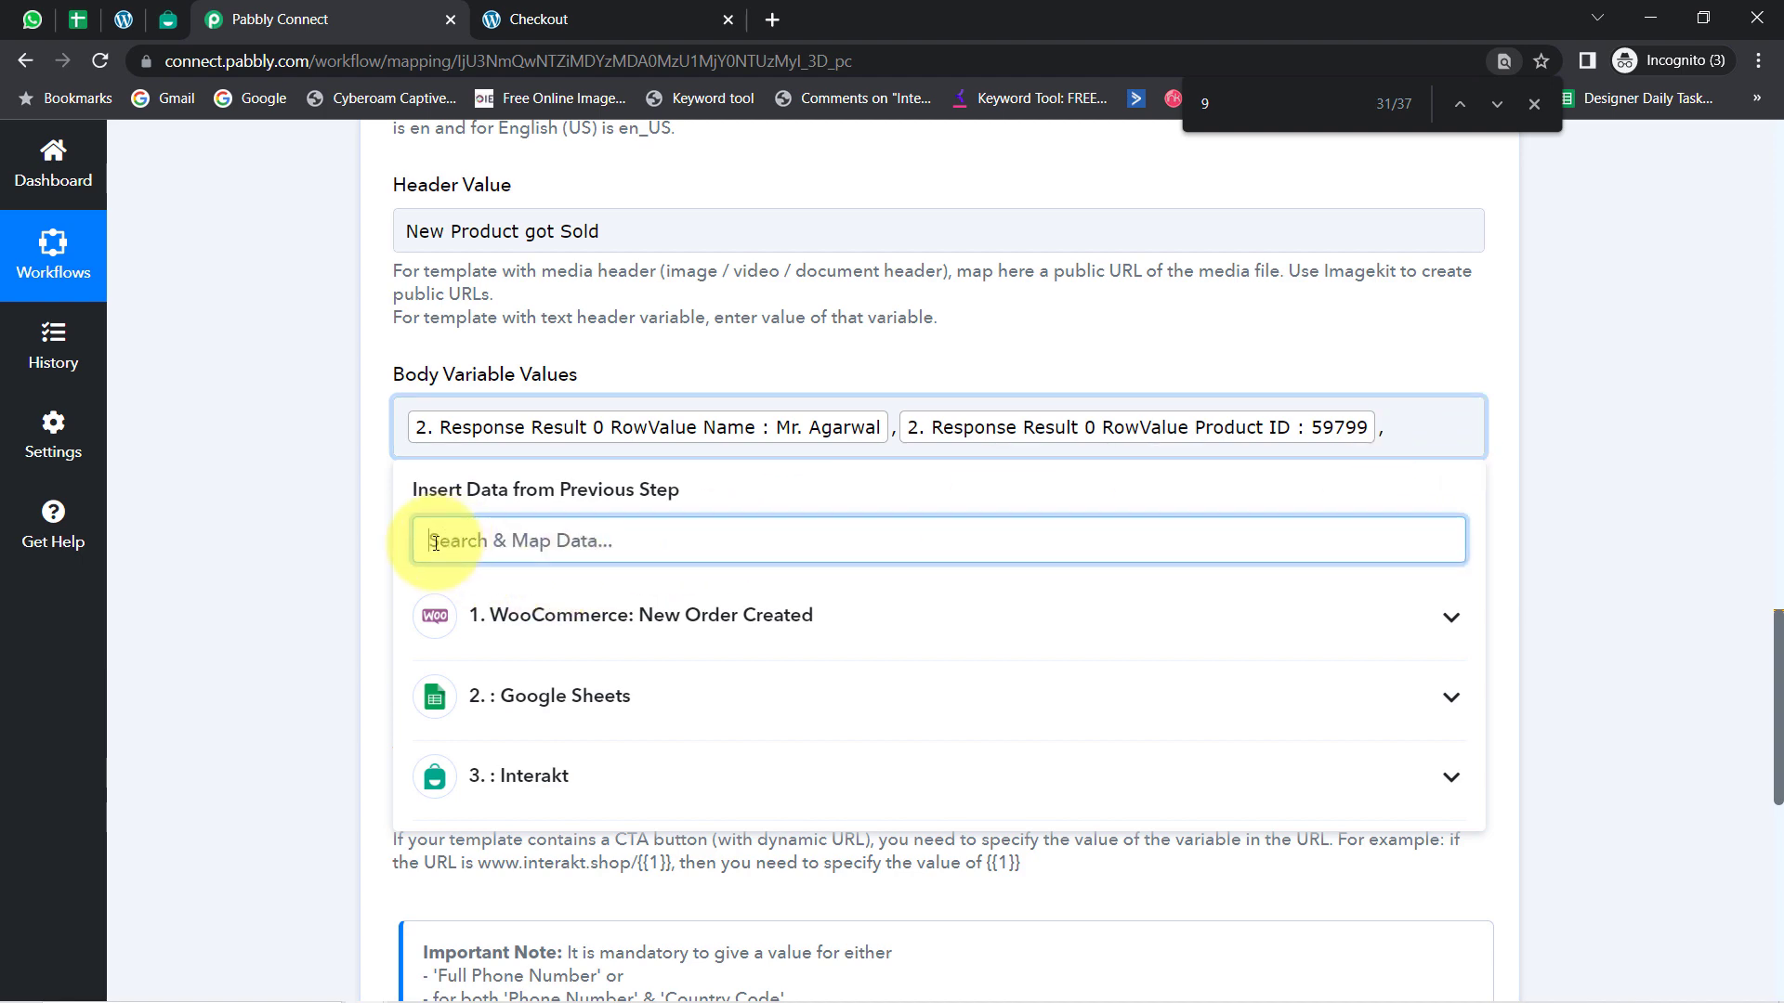
{"action": "type", "text": "one pl"}
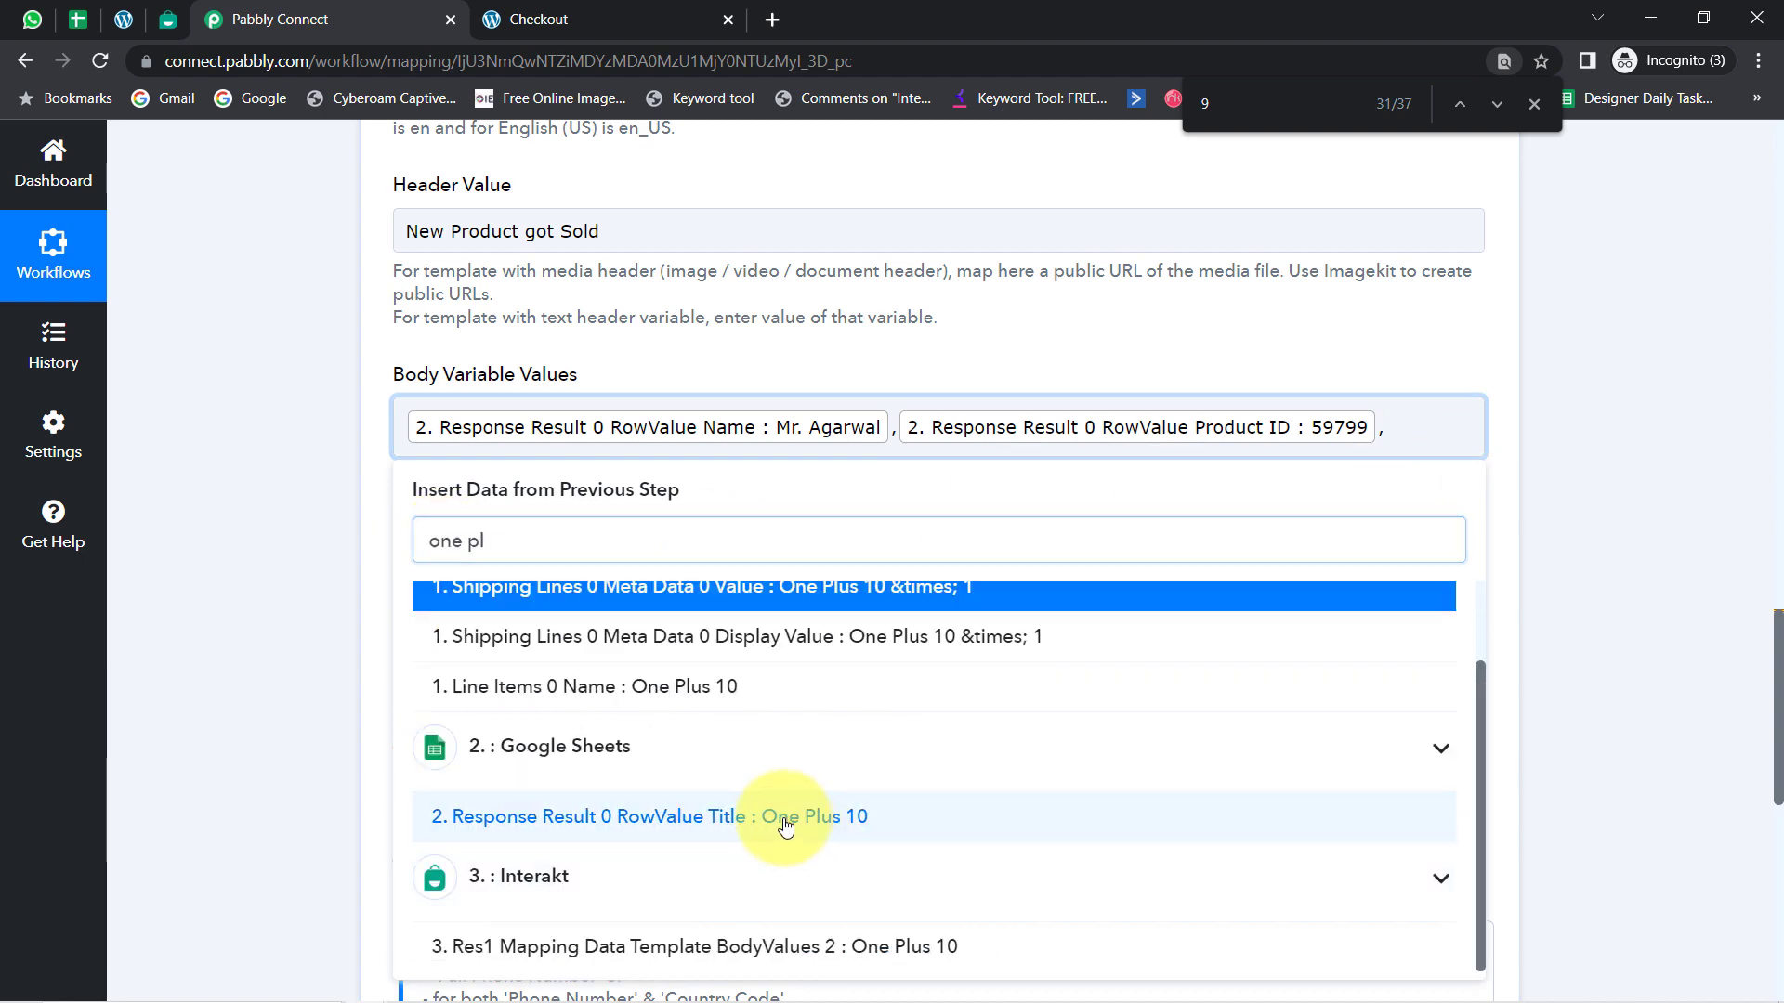
{"action": "left_click", "coordinate": [785, 825]}
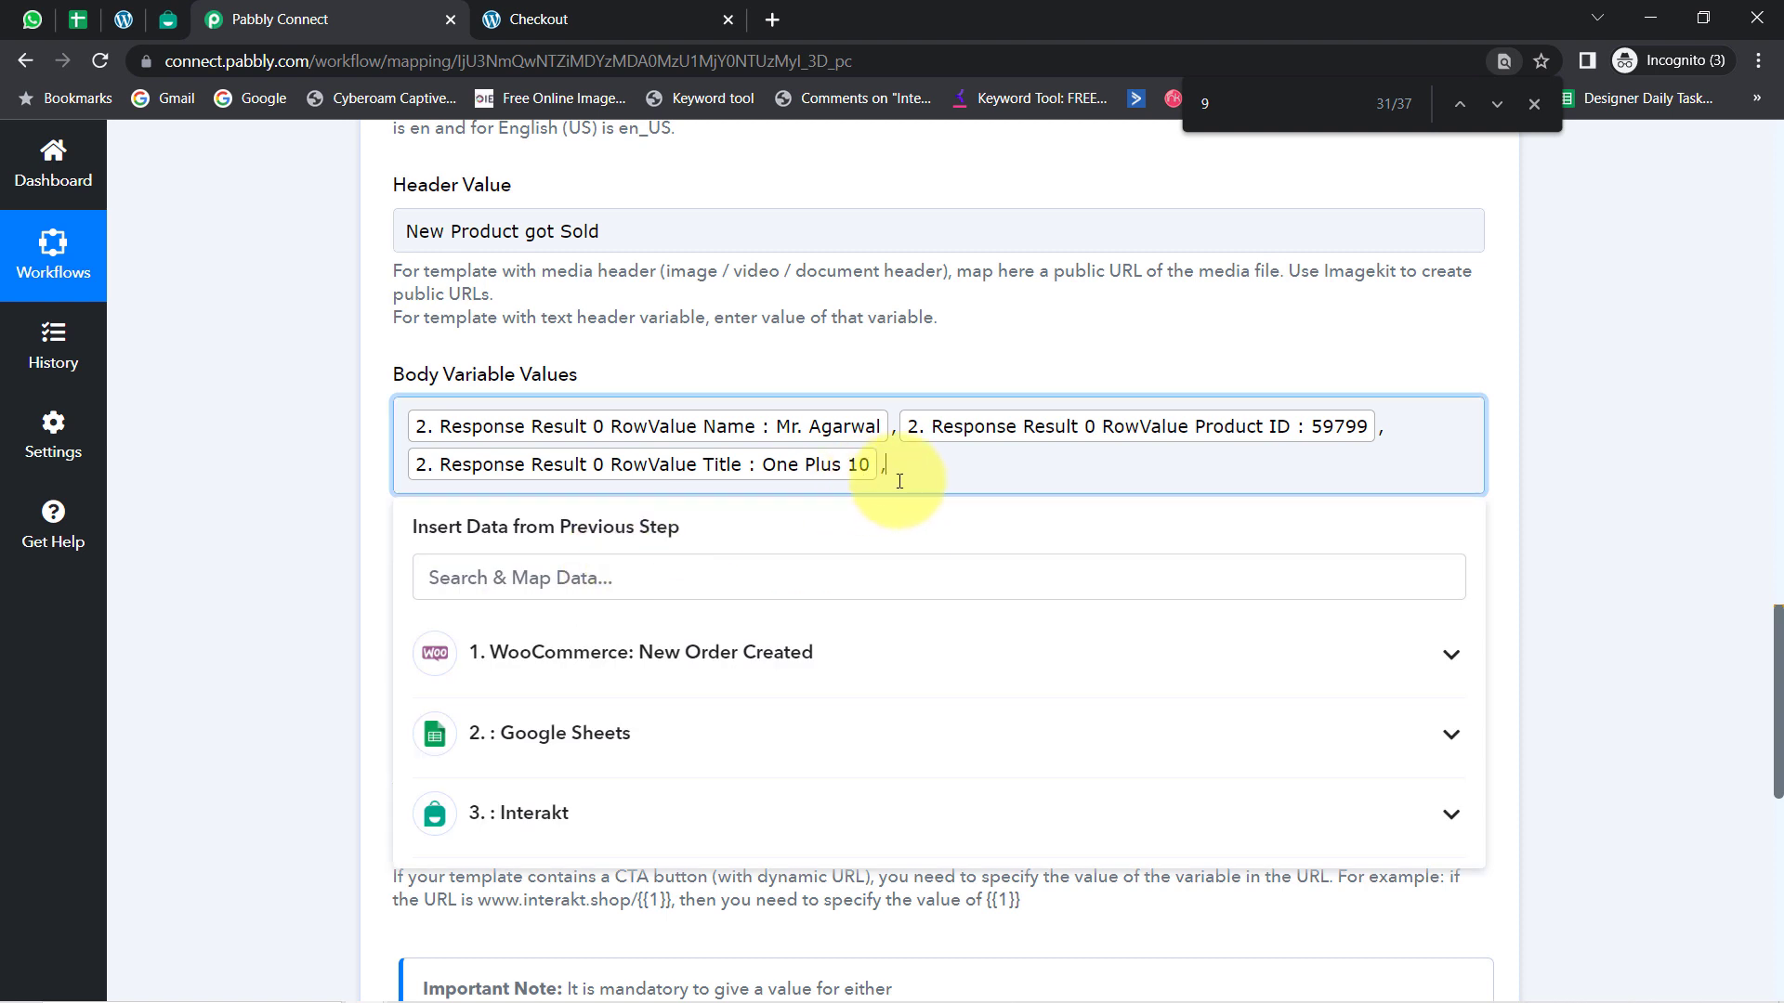
{"action": "left_click", "coordinate": [598, 577]}
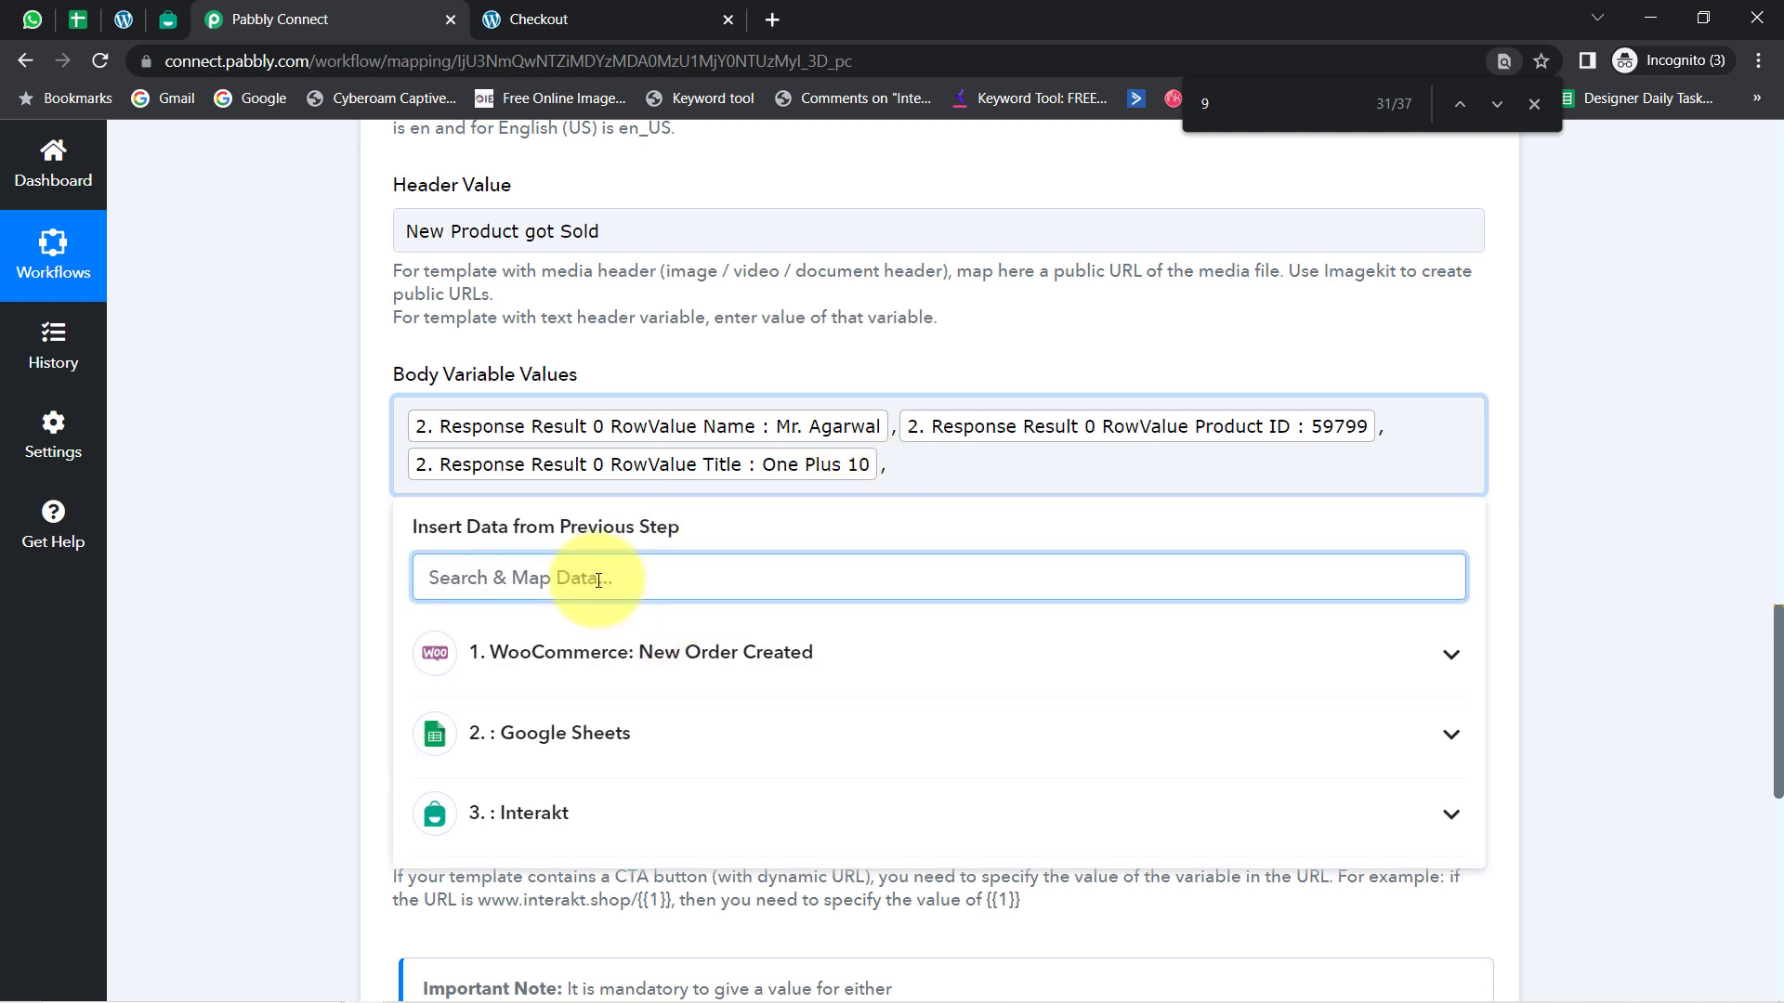
{"action": "type", "text": "49"}
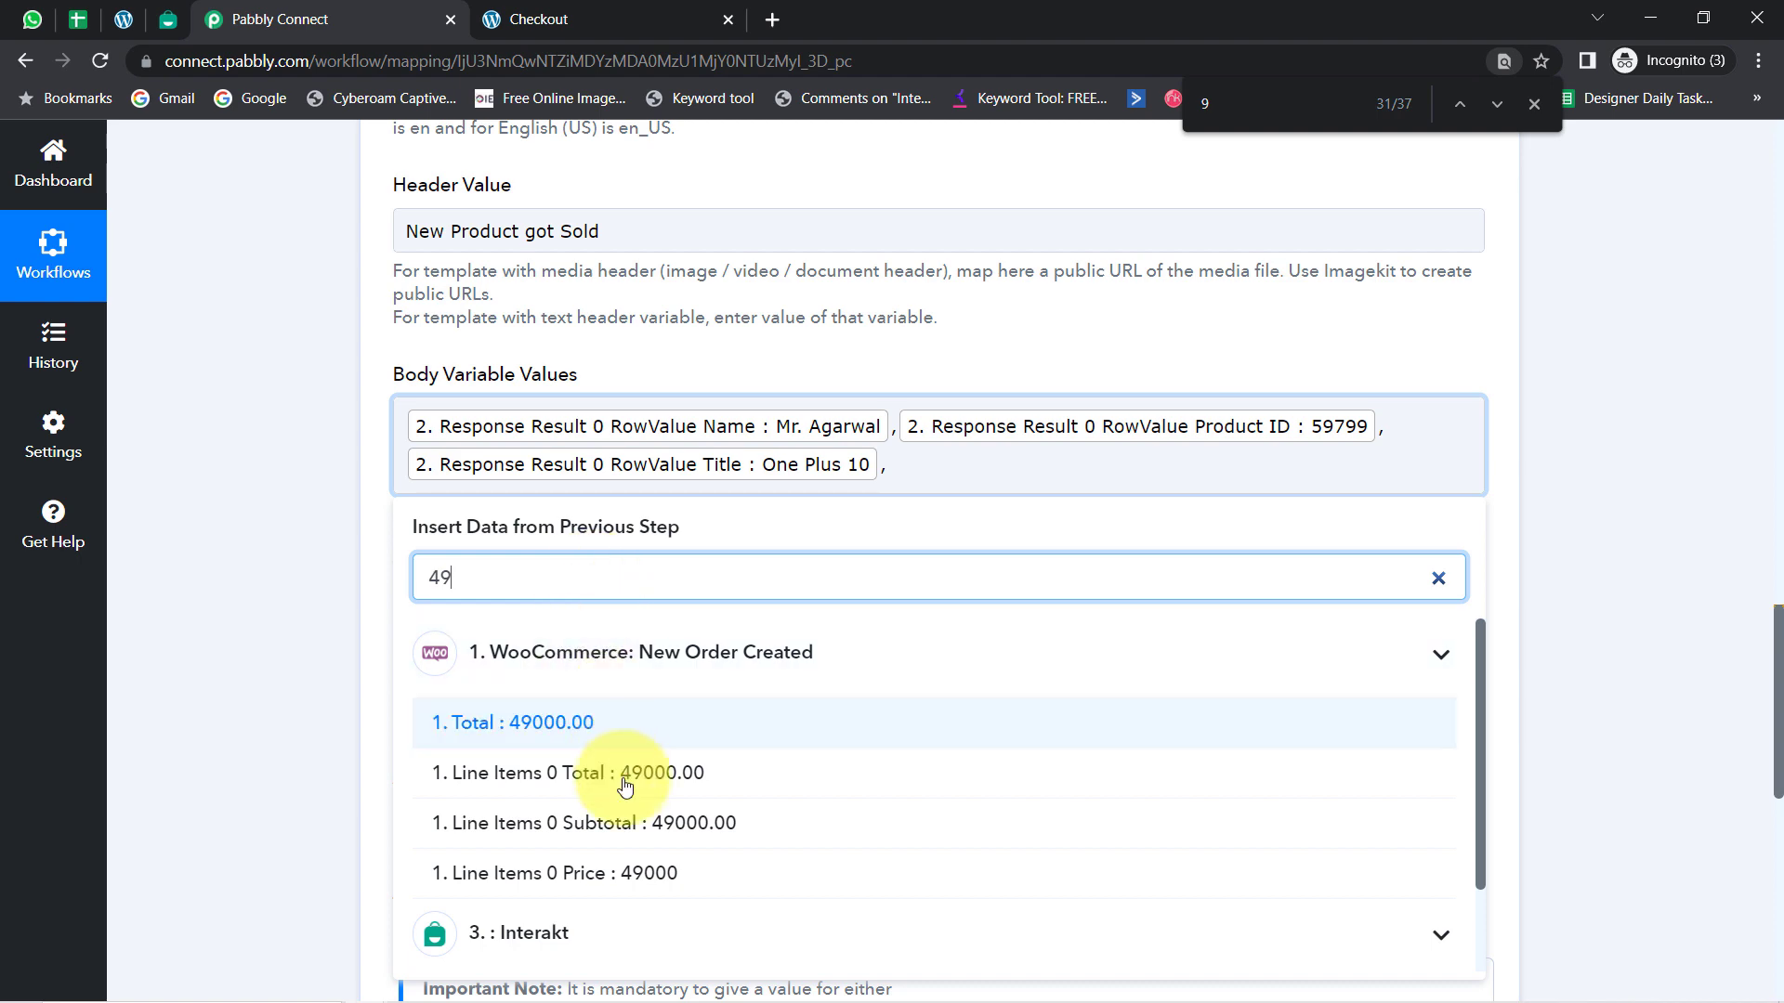
{"action": "left_click", "coordinate": [540, 720]}
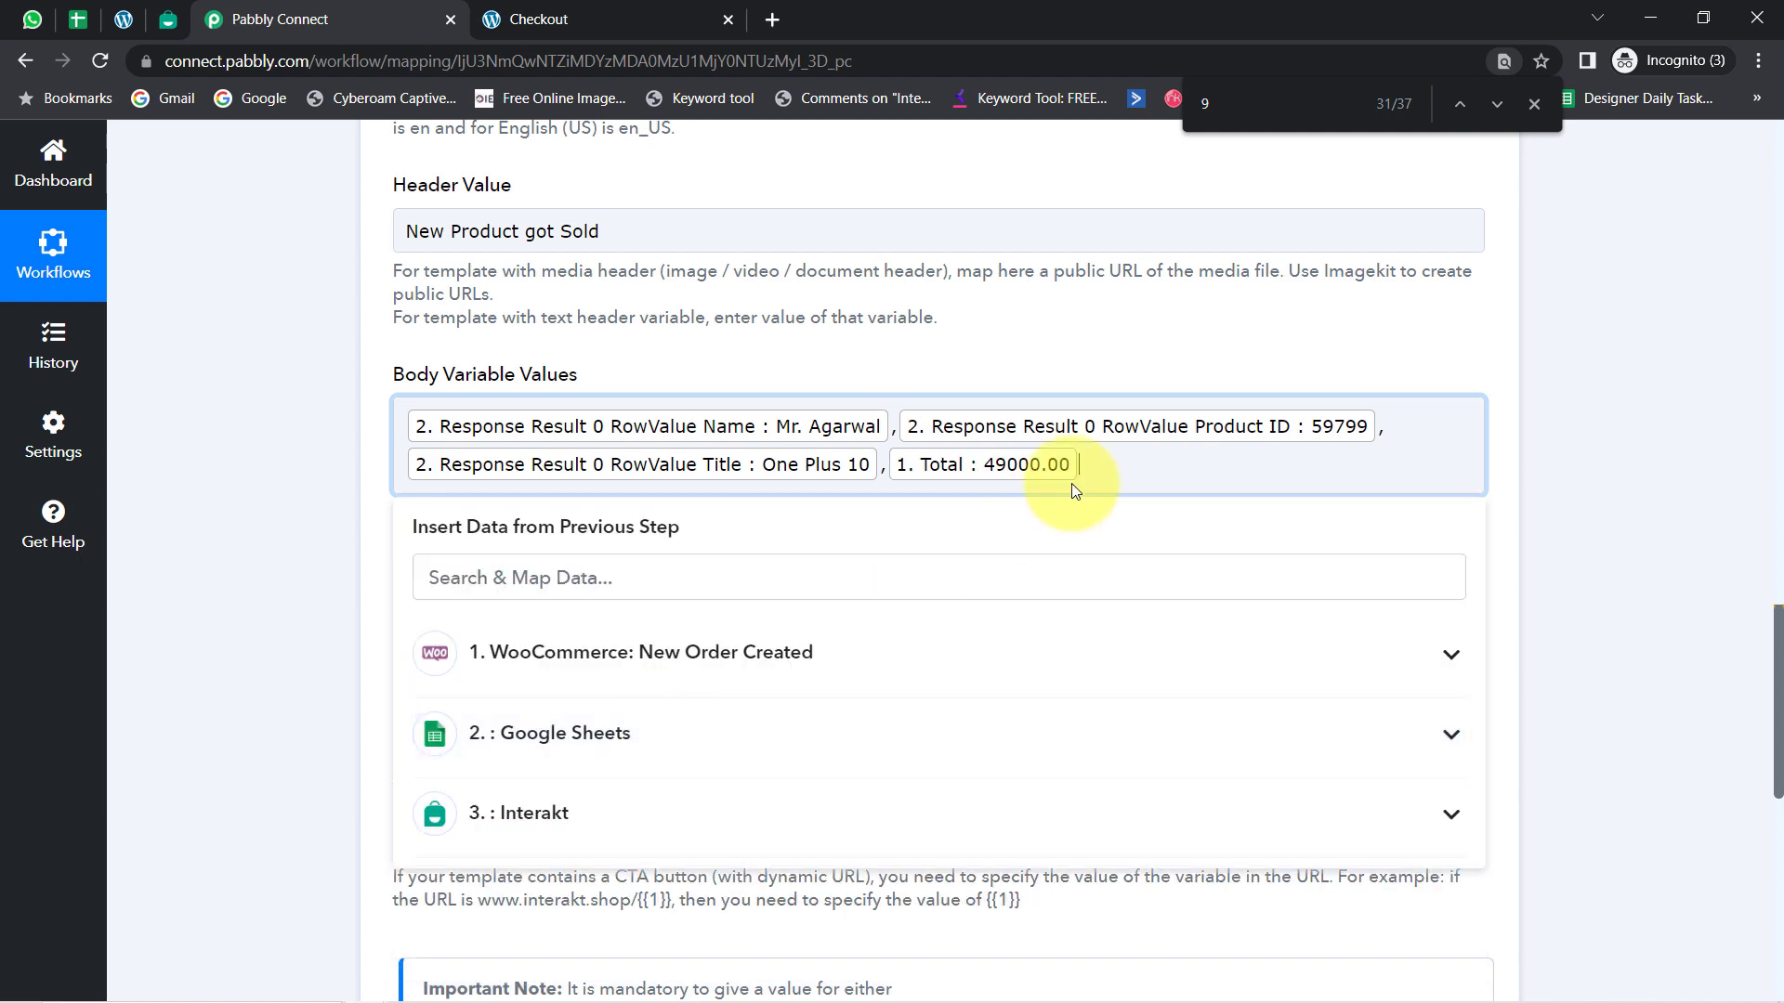
{"action": "left_click", "coordinate": [269, 587]}
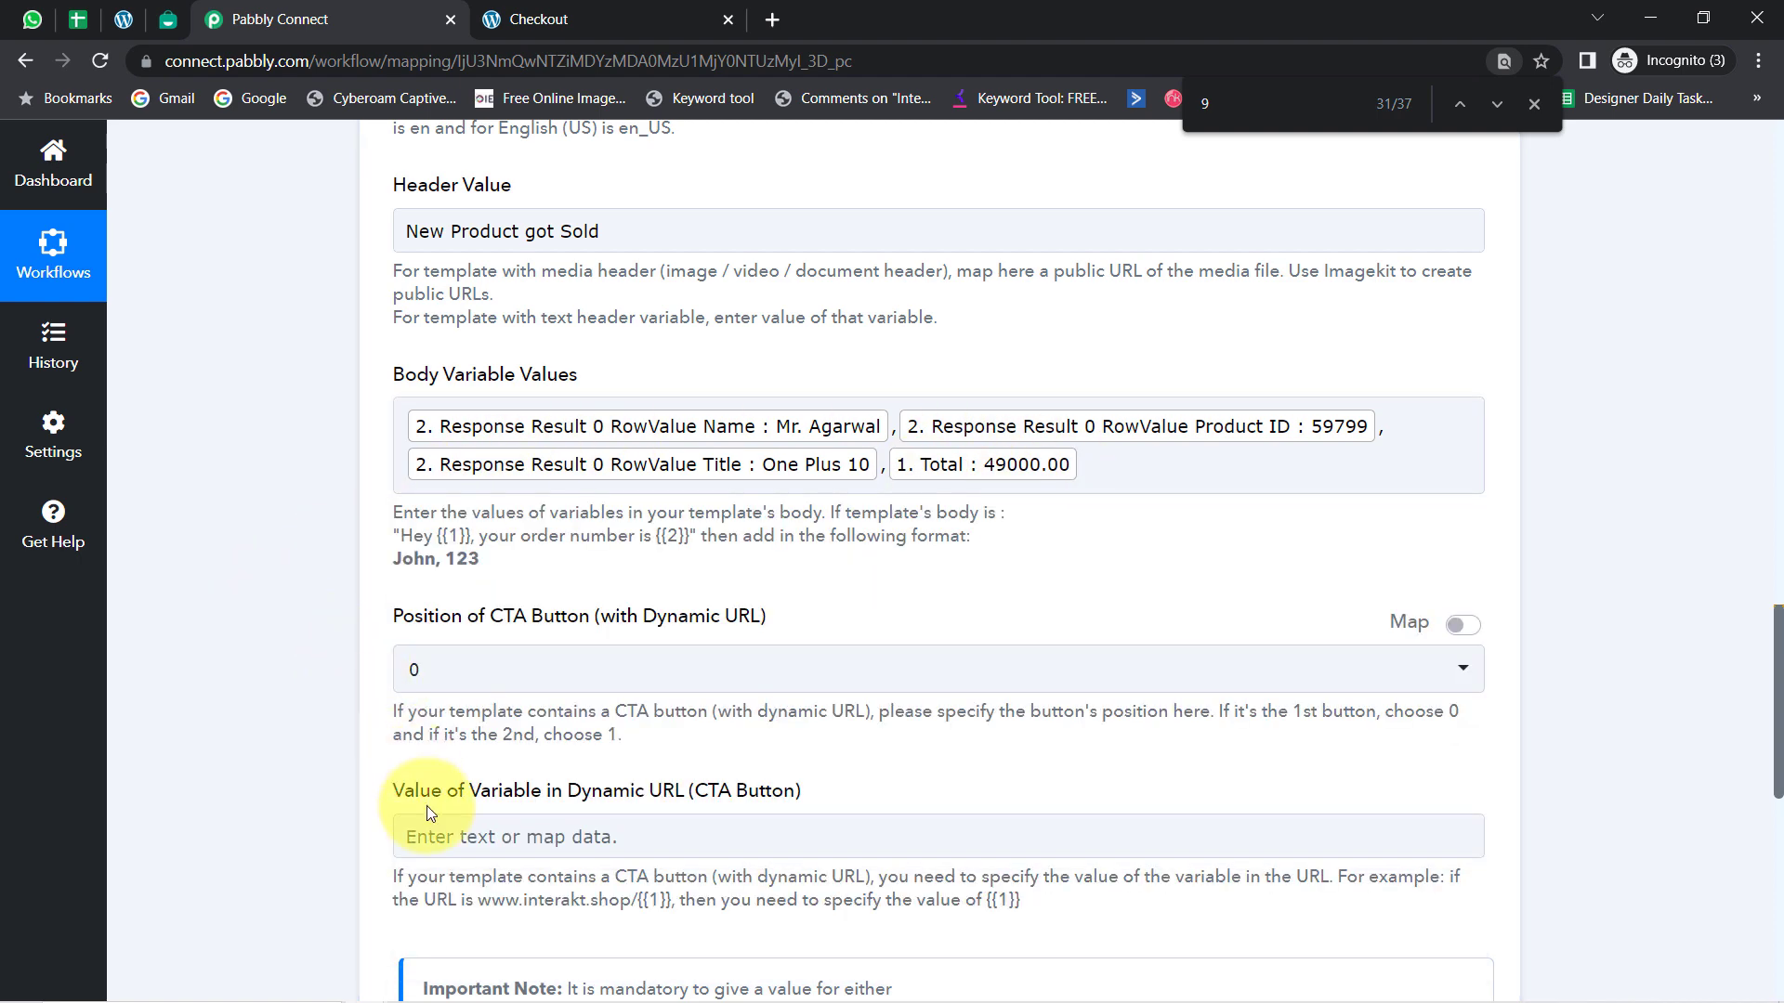
Check the filled-in fields of the fourth step, then save it and send a test request
{"action": "scroll", "coordinate": [427, 805], "scroll_direction": "down", "scroll_amount": 4}
{"action": "scroll", "coordinate": [650, 785], "scroll_direction": "up", "scroll_amount": 5}
{"action": "scroll", "coordinate": [771, 650], "scroll_direction": "up", "scroll_amount": 5}
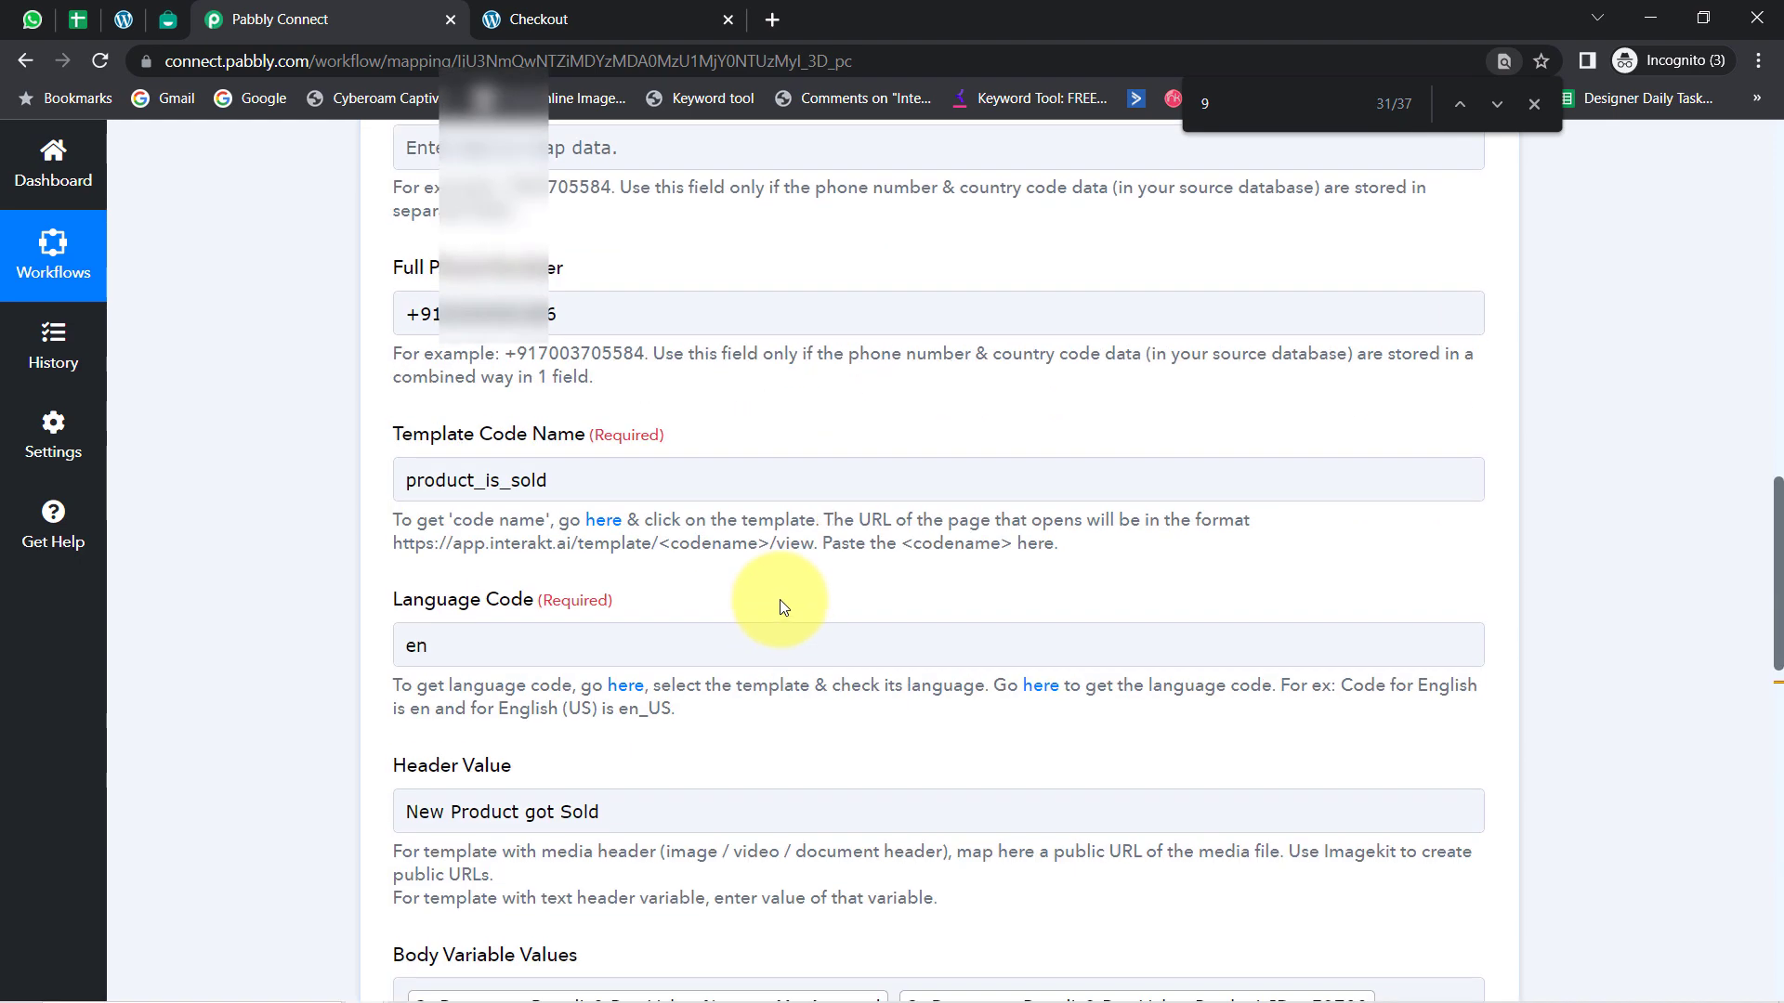
{"action": "scroll", "coordinate": [789, 716], "scroll_direction": "down", "scroll_amount": 13}
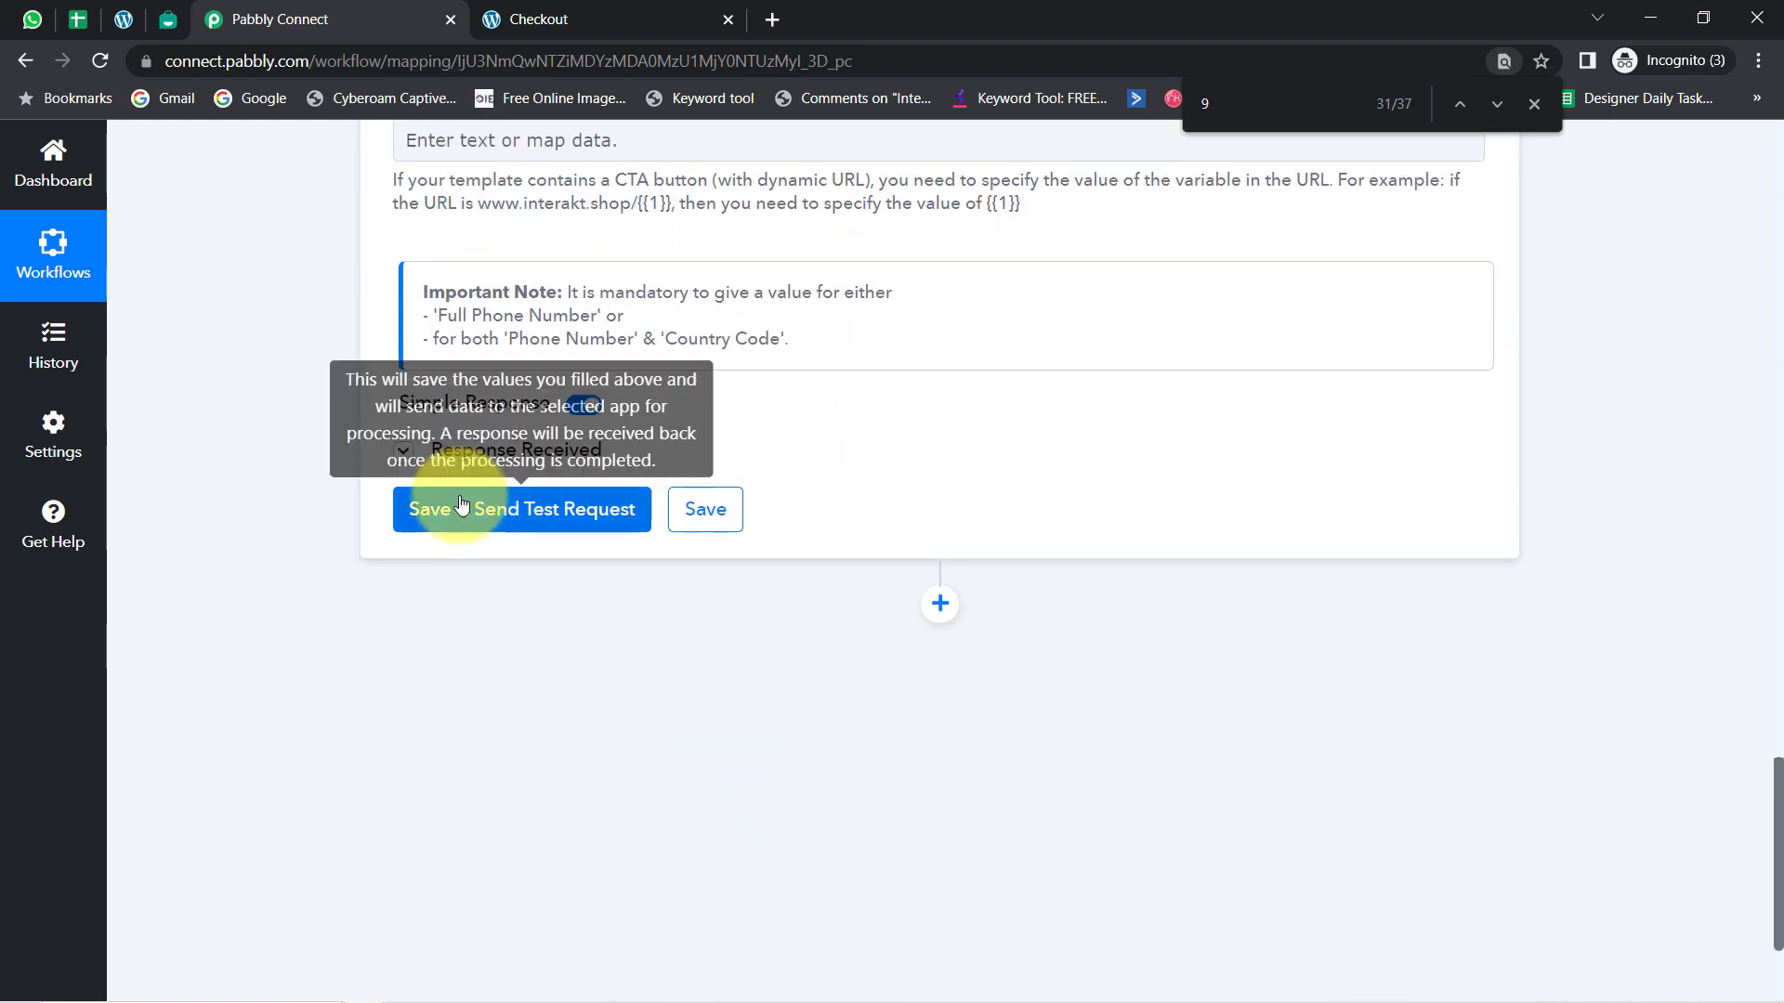
{"action": "left_click", "coordinate": [450, 516]}
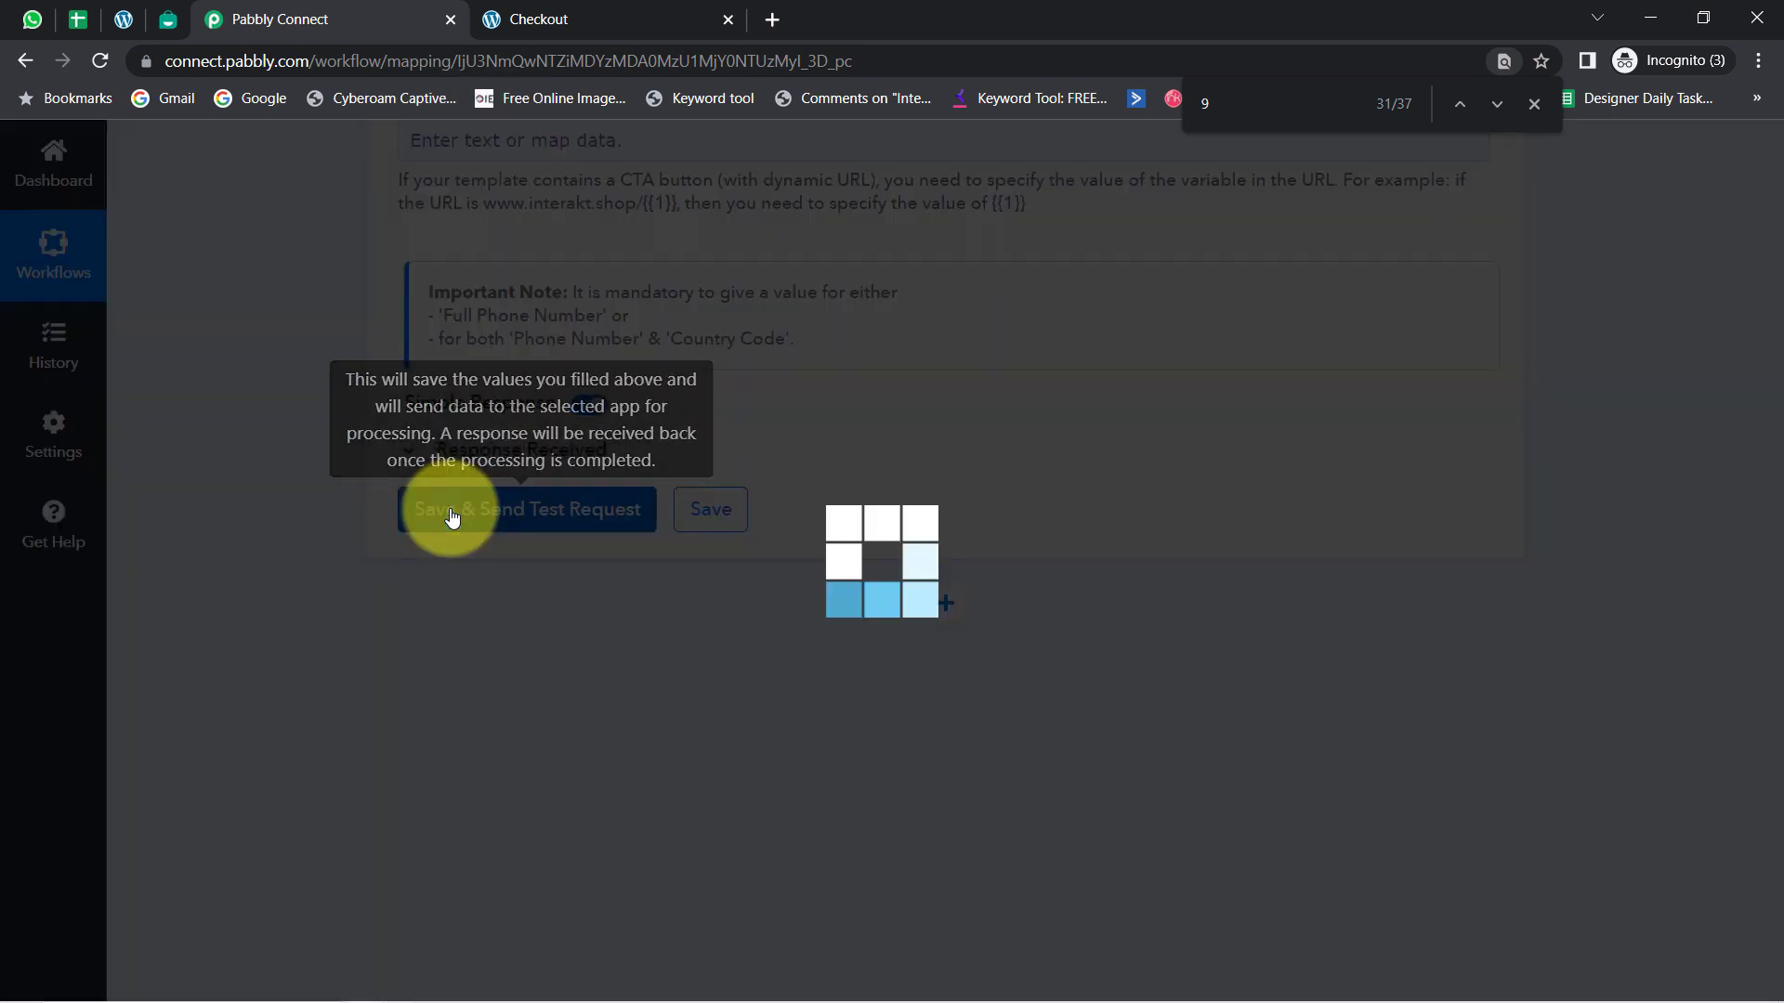
Switch to WhatsApp Web and examine the vendor message's header, greeting, product details and closing, plus the earlier customer message
{"action": "left_click", "coordinate": [32, 19]}
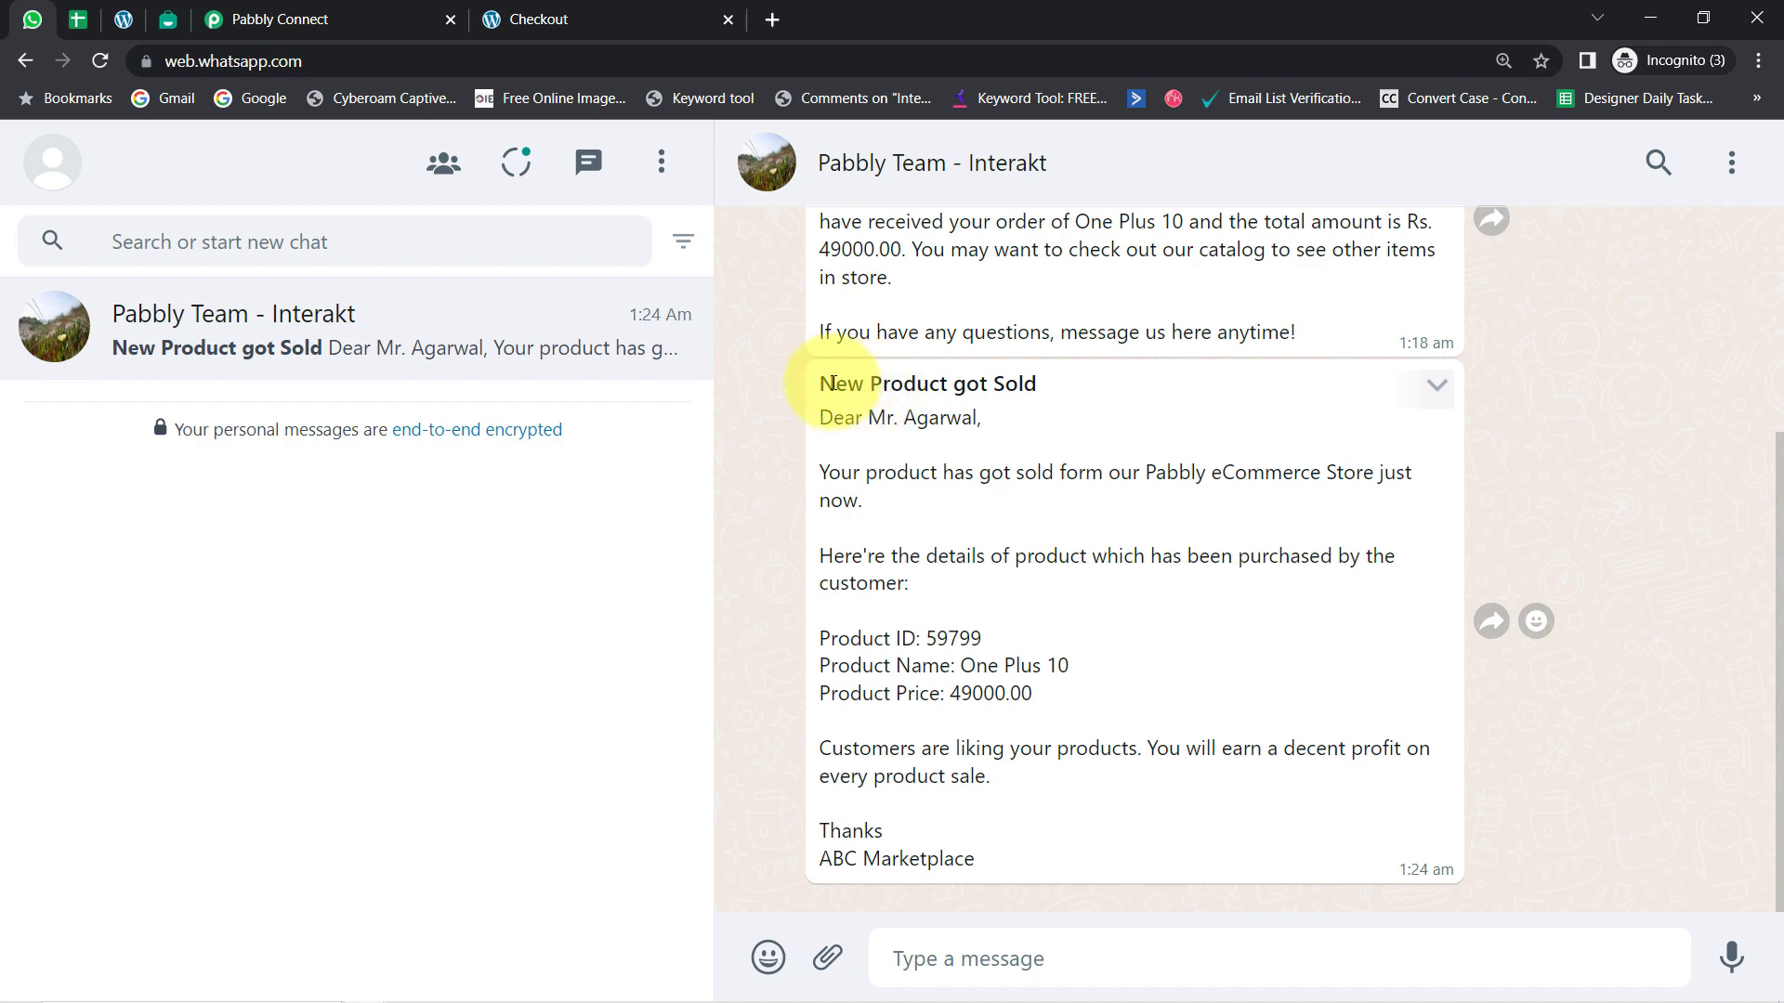
{"action": "left_click_drag", "start_coordinate": [834, 383], "coordinate": [1041, 383]}
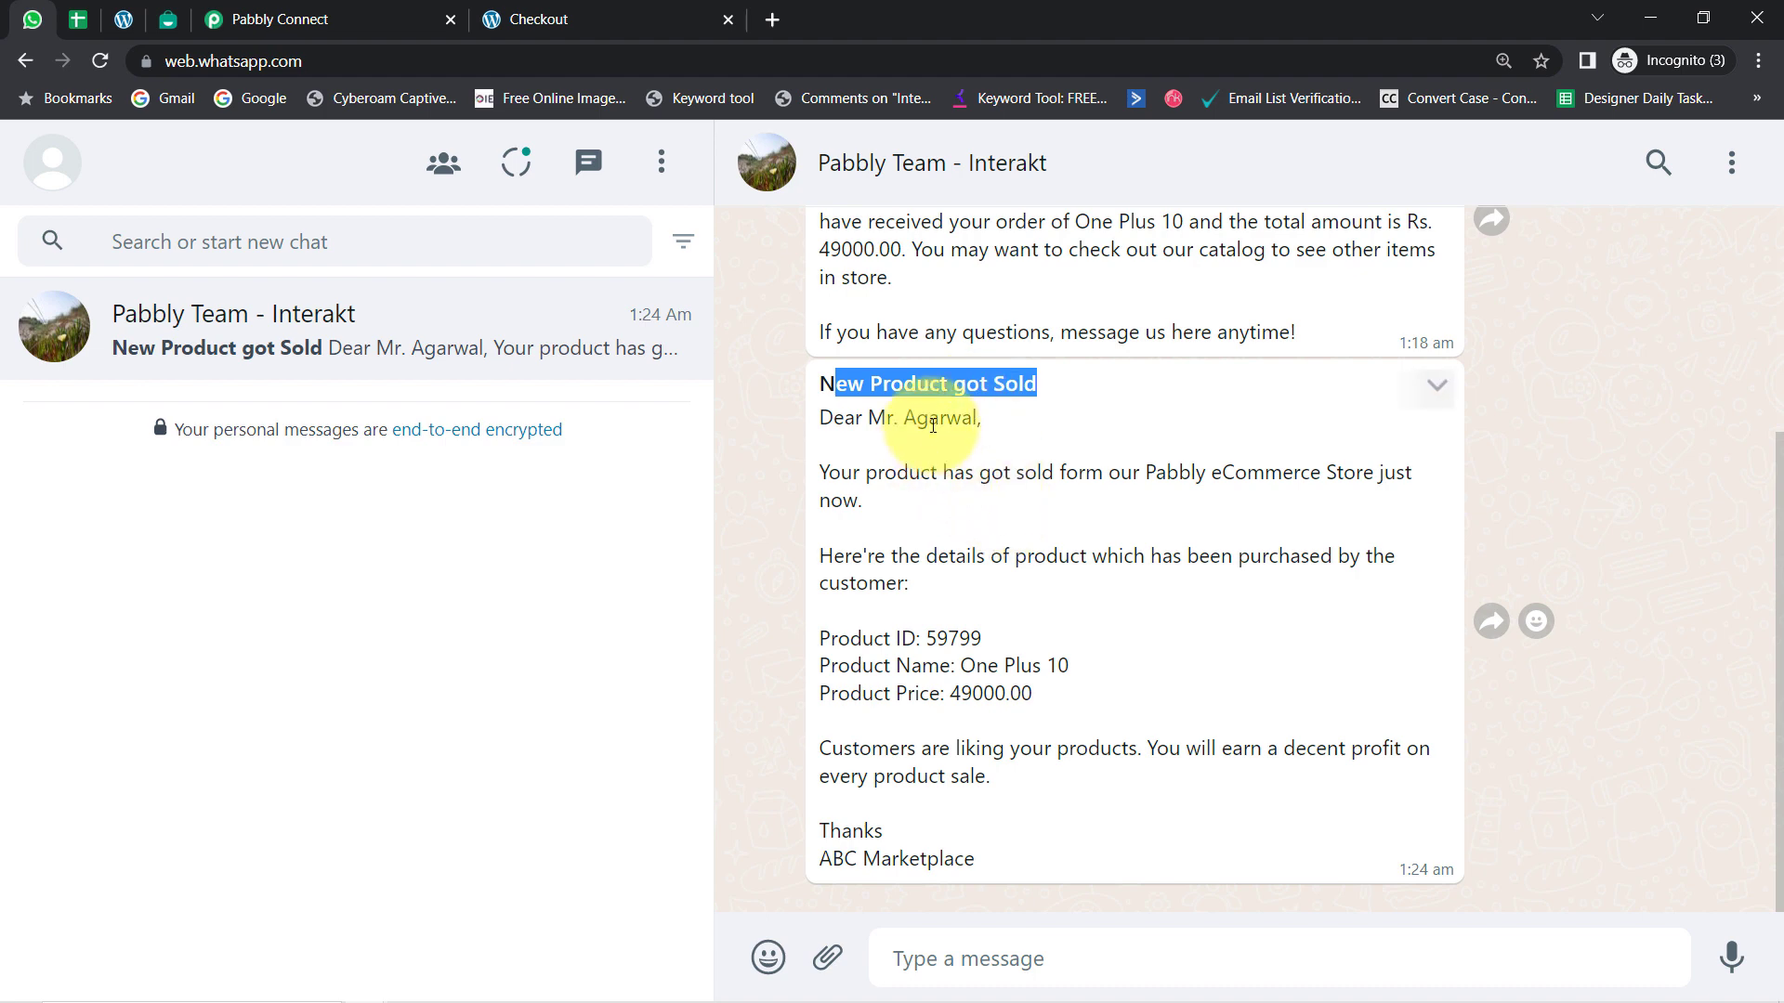
{"action": "left_click", "coordinate": [1015, 385]}
{"action": "left_click_drag", "start_coordinate": [863, 418], "coordinate": [994, 429]}
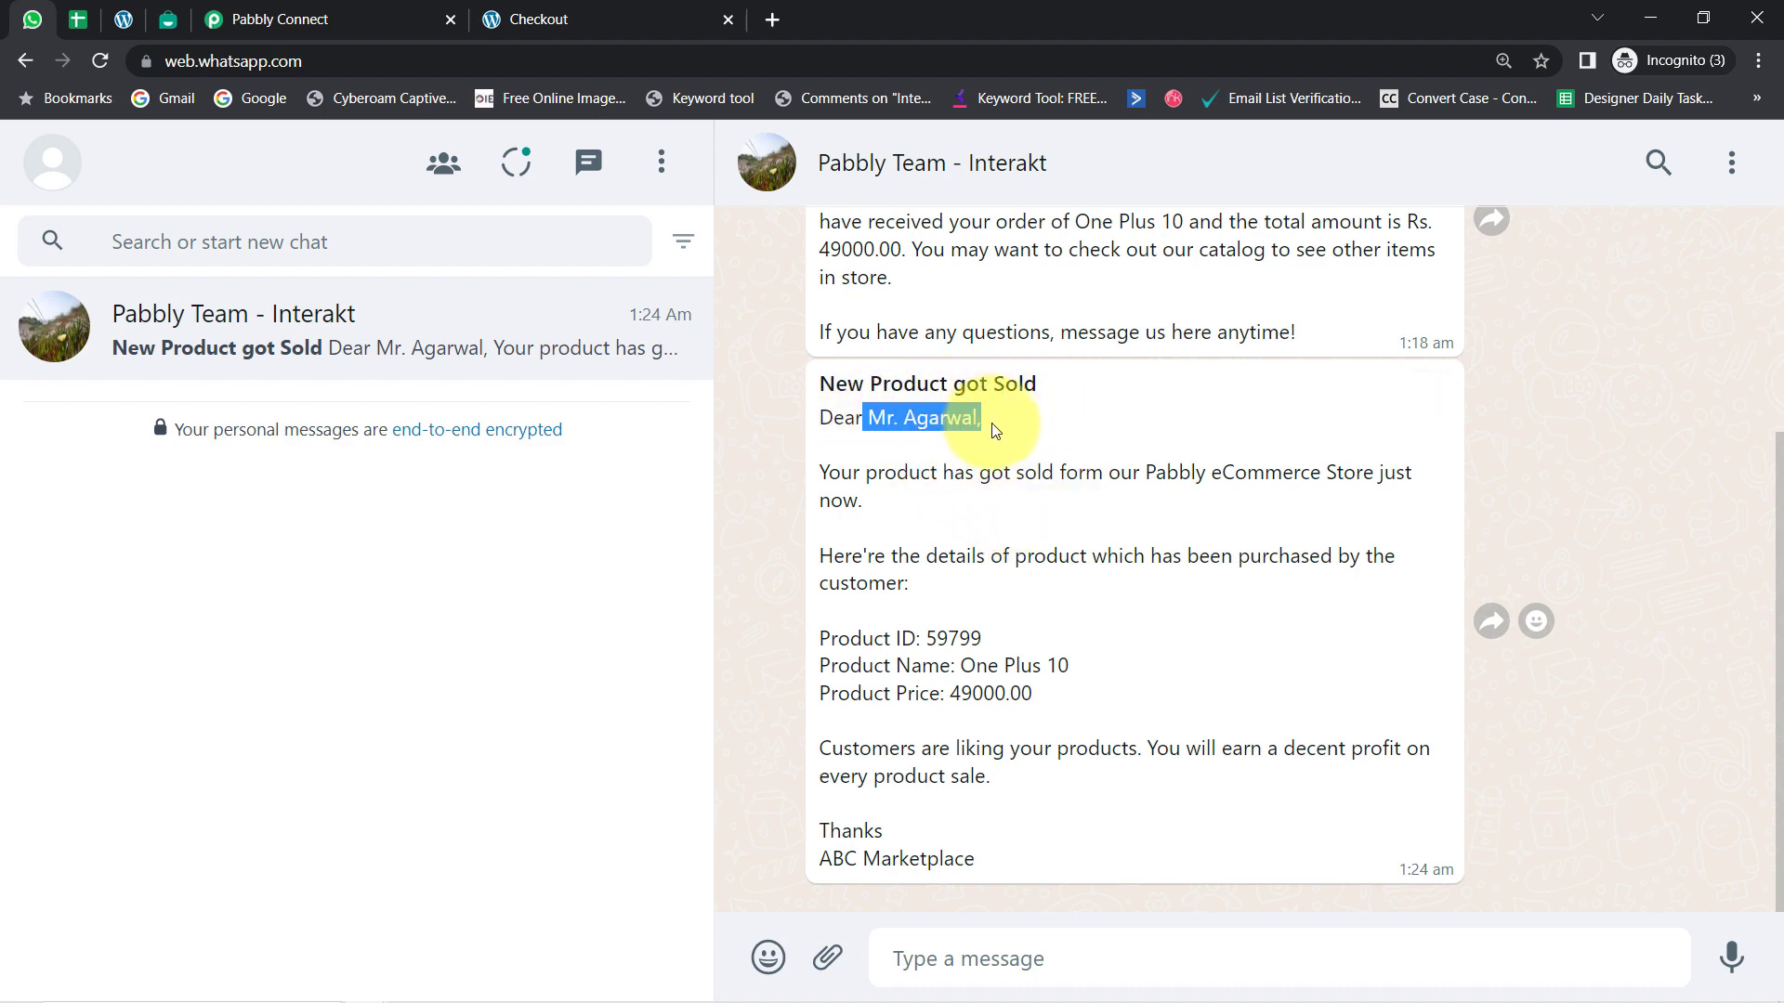
{"action": "left_click_drag", "start_coordinate": [820, 472], "coordinate": [998, 594]}
{"action": "left_click_drag", "start_coordinate": [895, 637], "coordinate": [1032, 666]}
{"action": "left_click_drag", "start_coordinate": [910, 698], "coordinate": [1059, 700]}
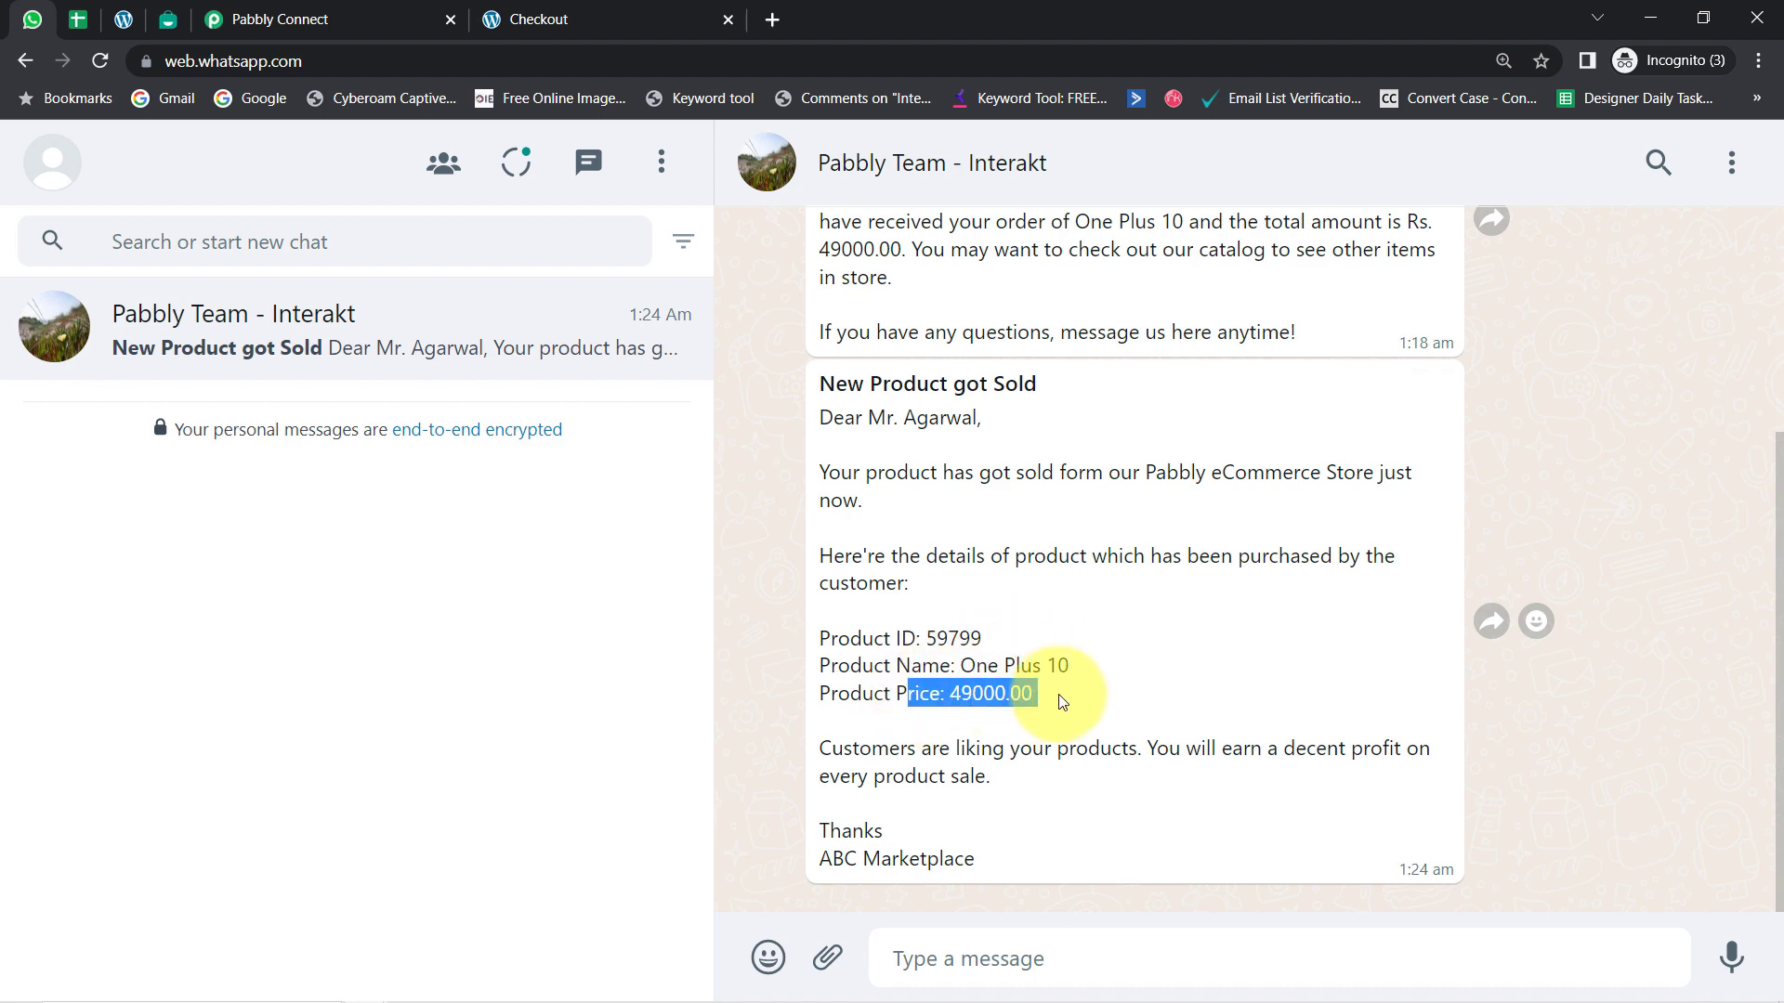
{"action": "left_click_drag", "start_coordinate": [918, 749], "coordinate": [1159, 751]}
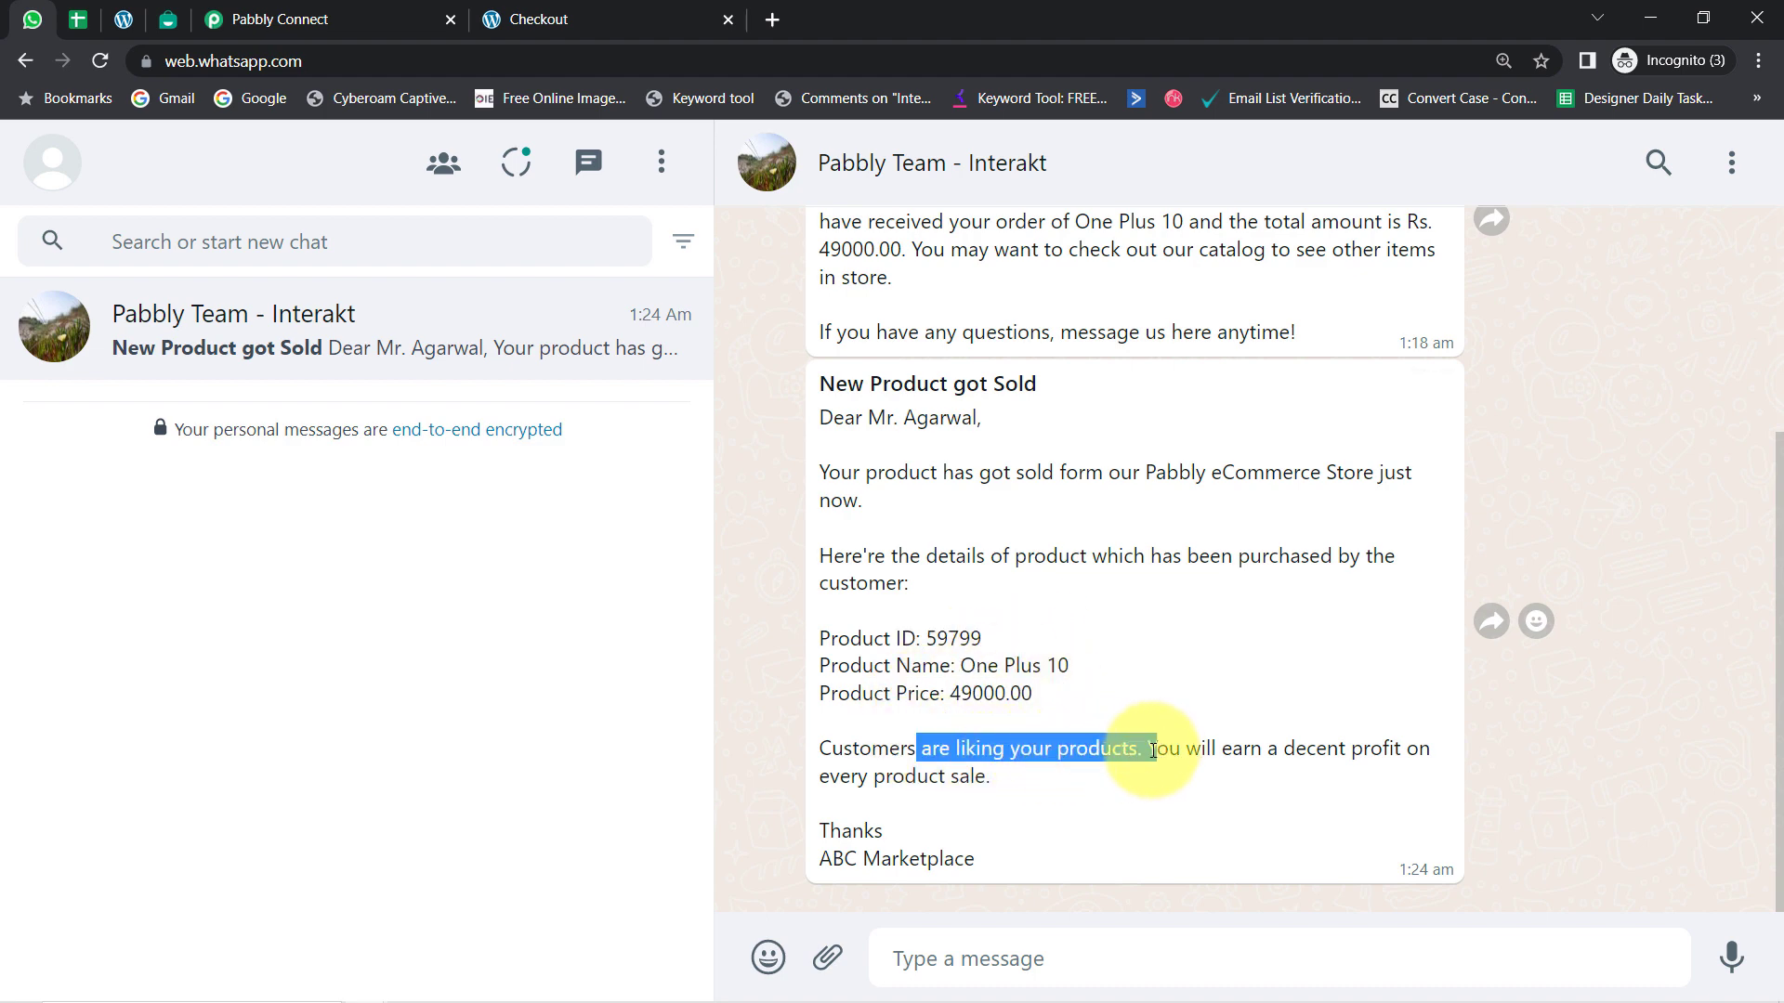
{"action": "left_click_drag", "start_coordinate": [1280, 749], "coordinate": [1009, 796]}
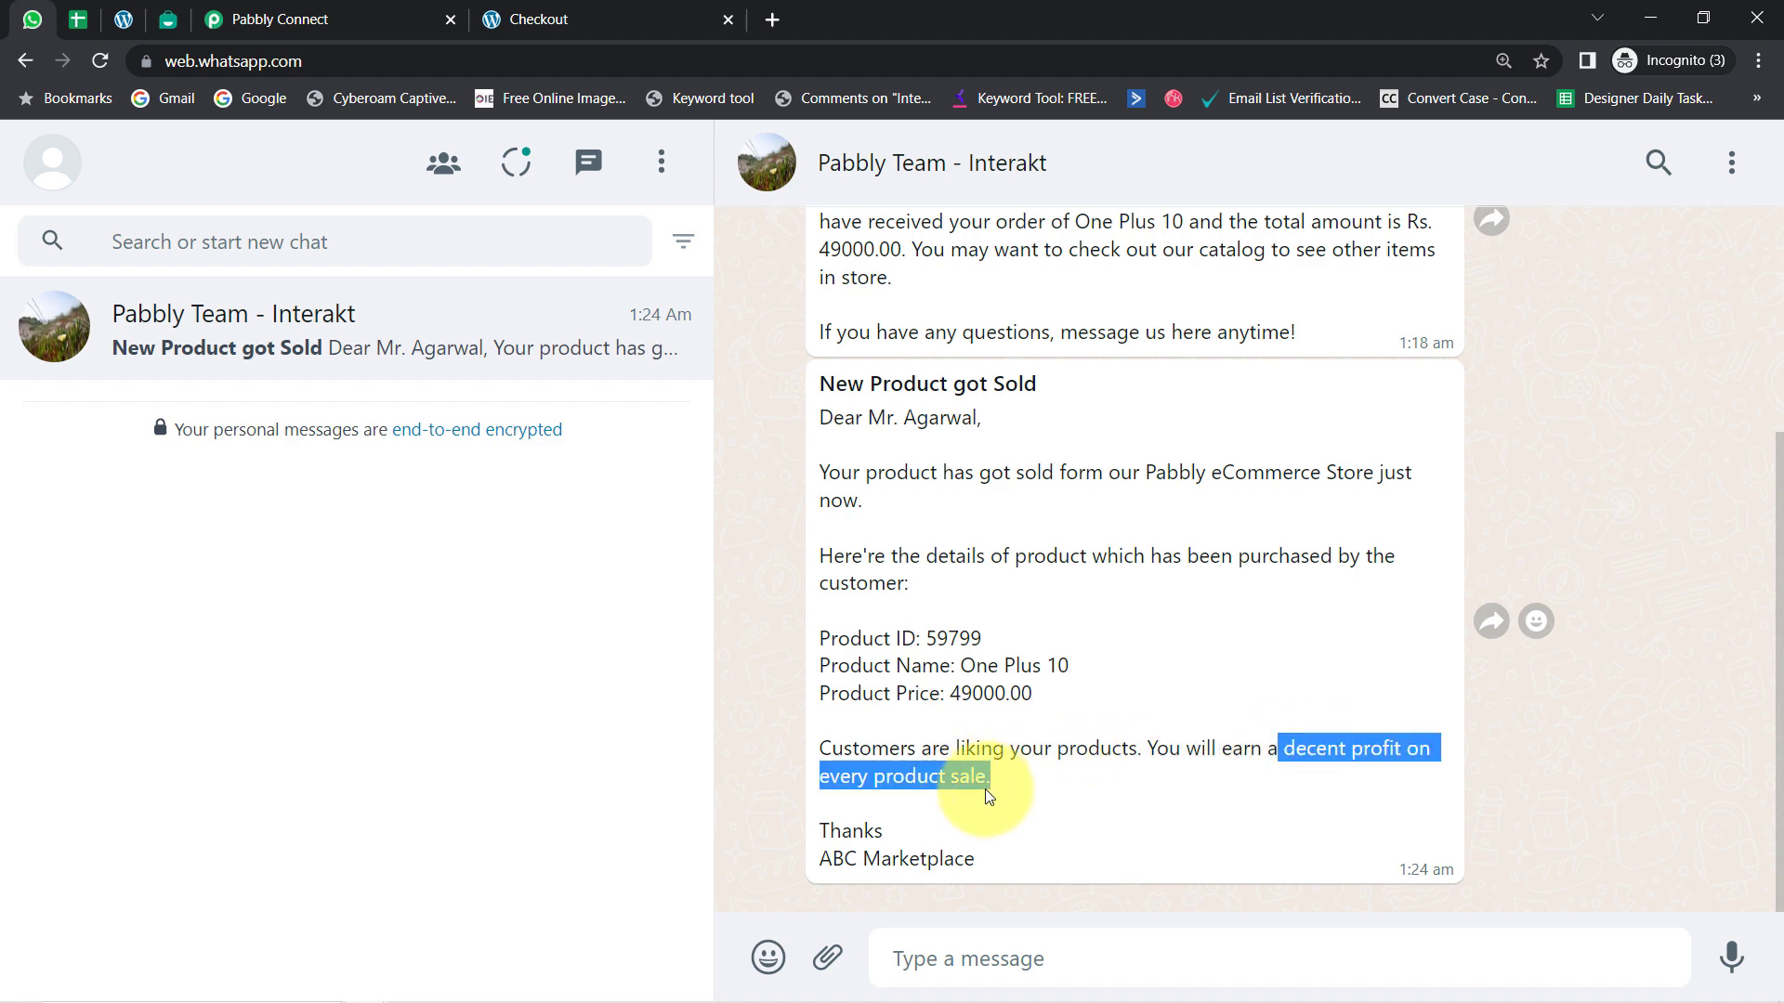
{"action": "left_click_drag", "start_coordinate": [820, 856], "coordinate": [856, 849]}
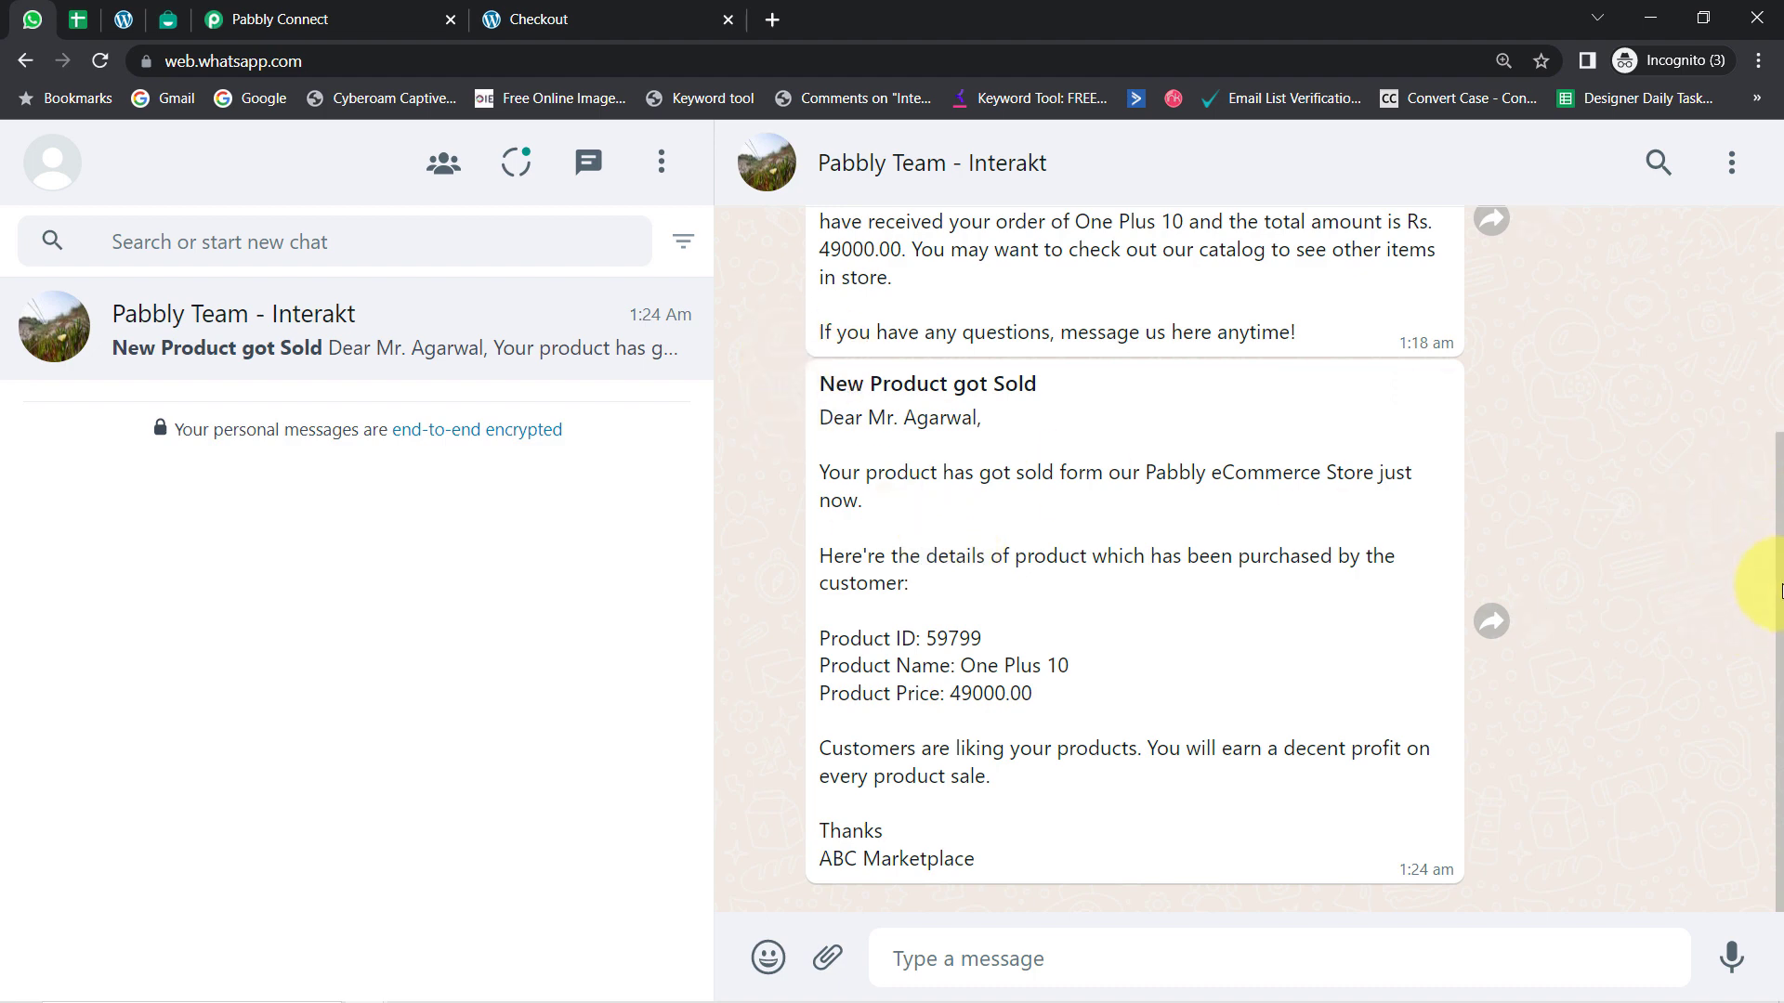
{"action": "left_click_drag", "start_coordinate": [1777, 590], "coordinate": [1752, 418]}
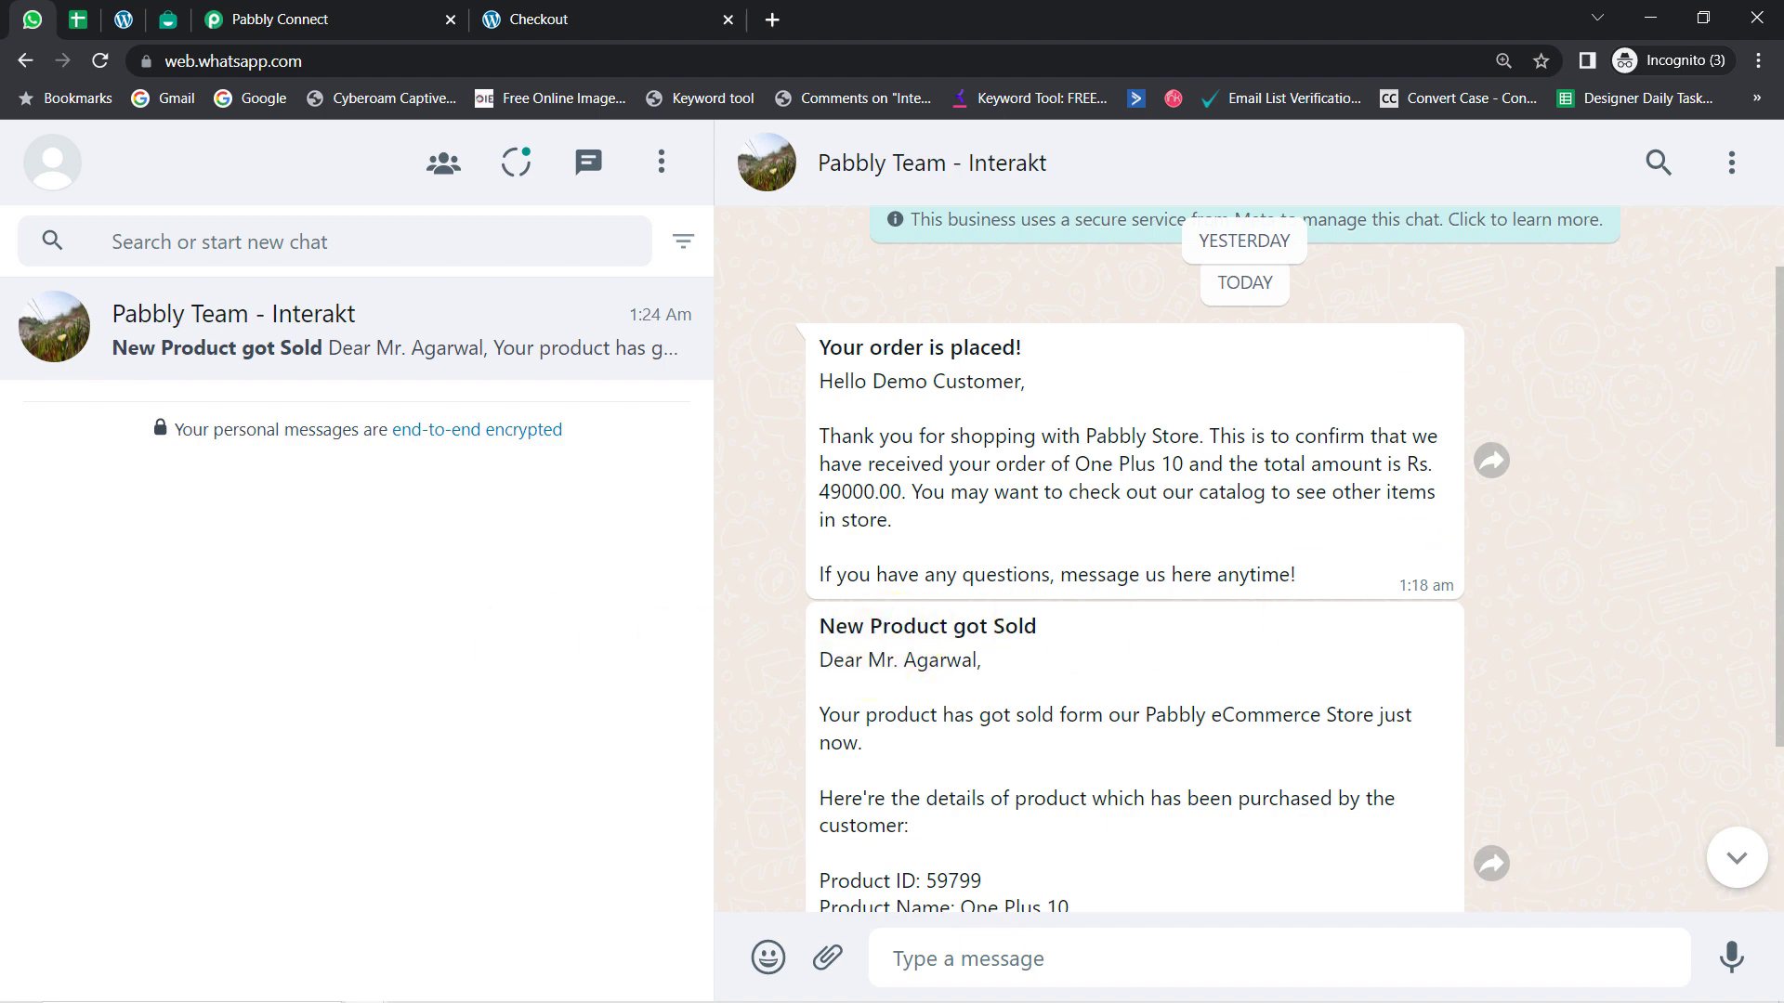
Return to Pabbly Connect, close the page search and review the workflow's trigger and action steps
{"action": "left_click", "coordinate": [288, 7]}
{"action": "scroll", "coordinate": [827, 625], "scroll_direction": "up", "scroll_amount": 10}
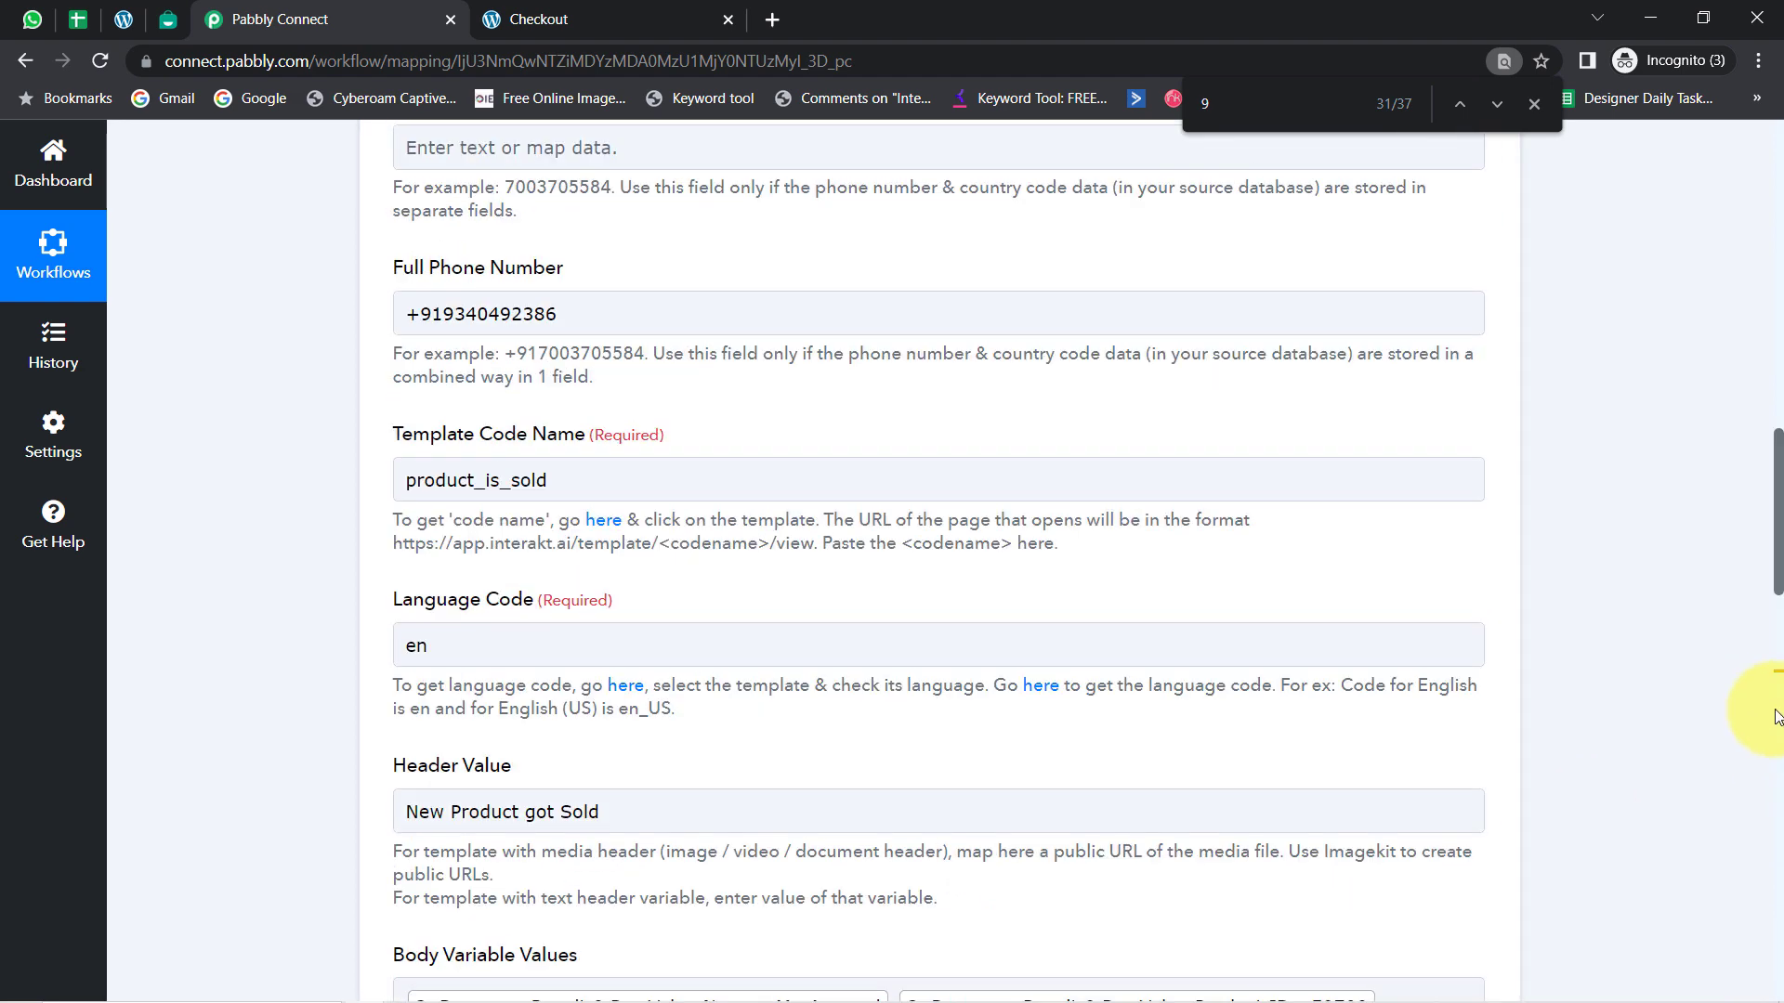
{"action": "left_click_drag", "start_coordinate": [1777, 557], "coordinate": [1768, 179]}
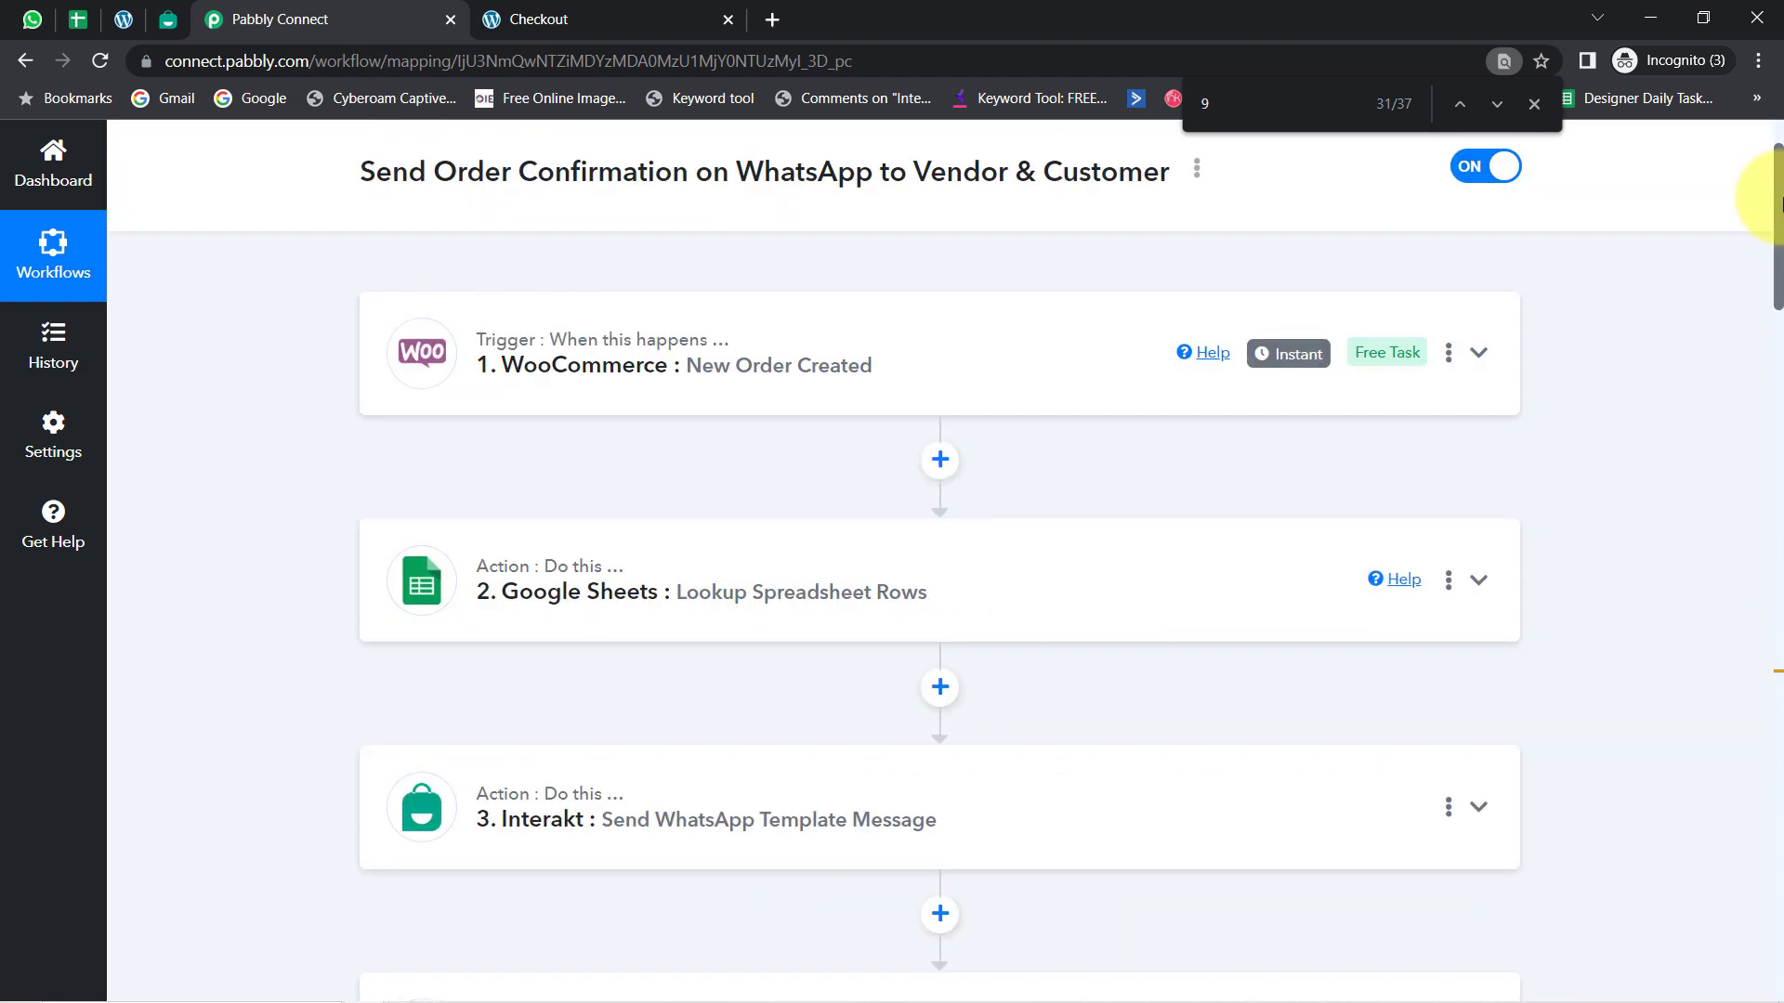
{"action": "left_click", "coordinate": [1535, 104]}
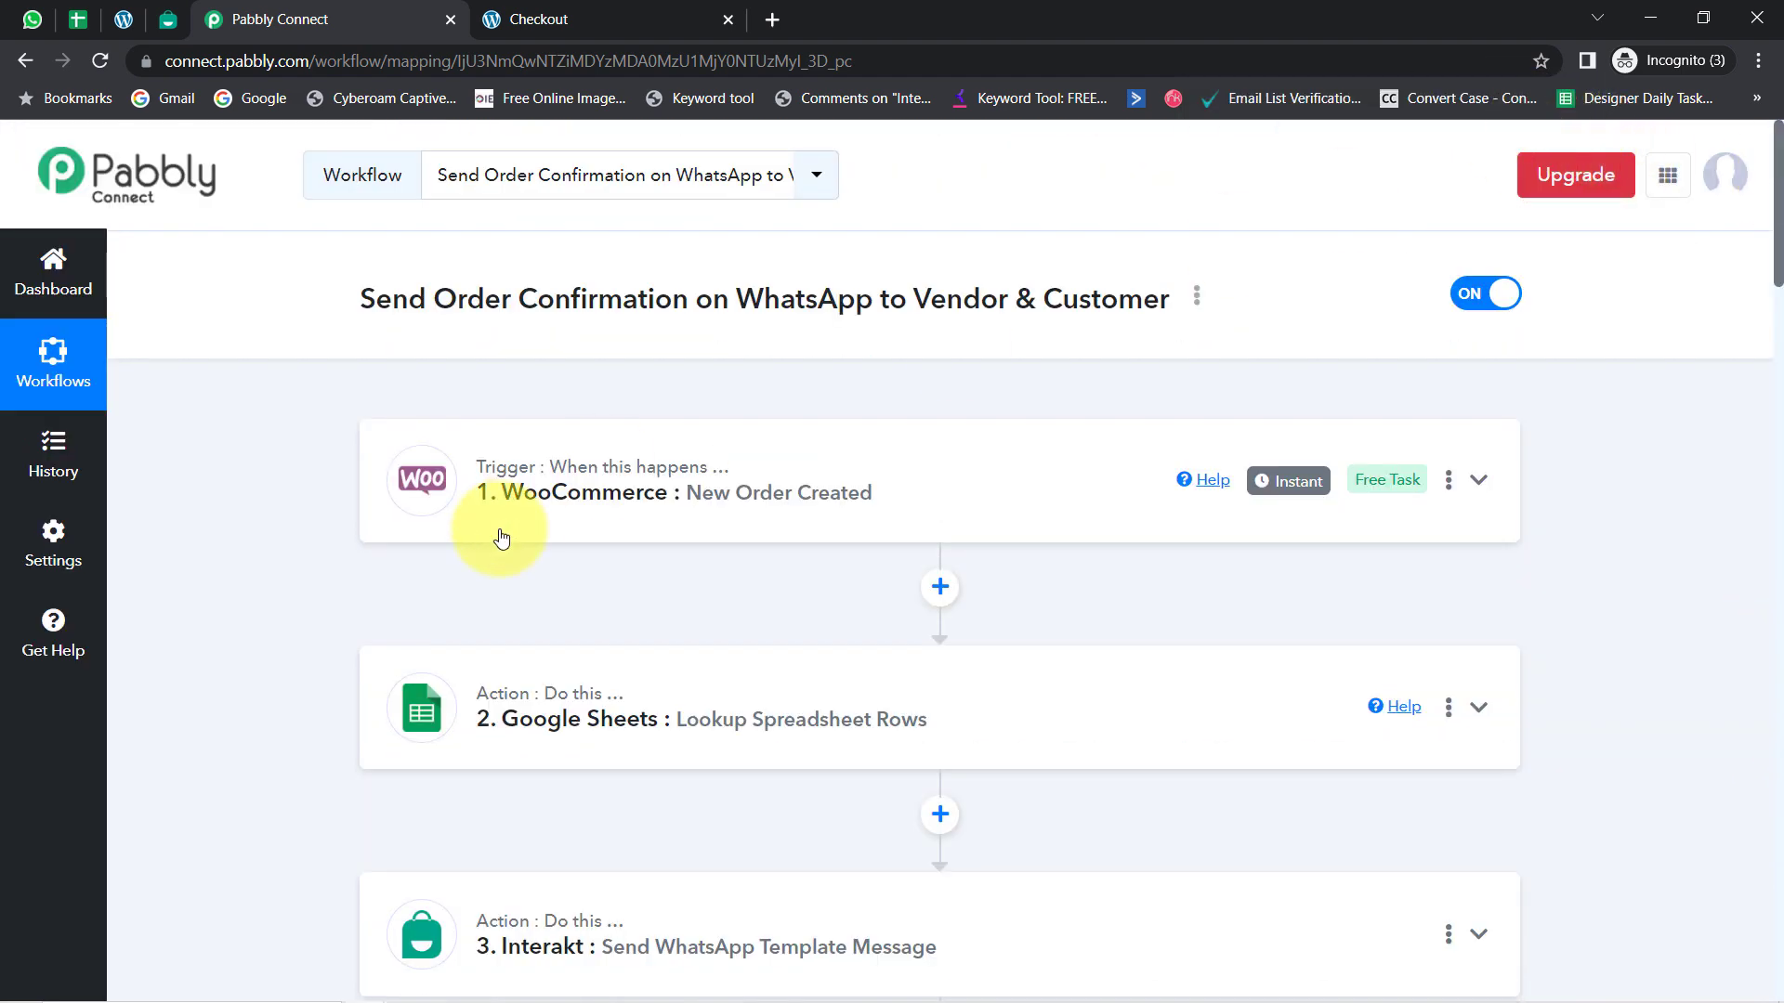
{"action": "scroll", "coordinate": [574, 732], "scroll_direction": "down", "scroll_amount": 4}
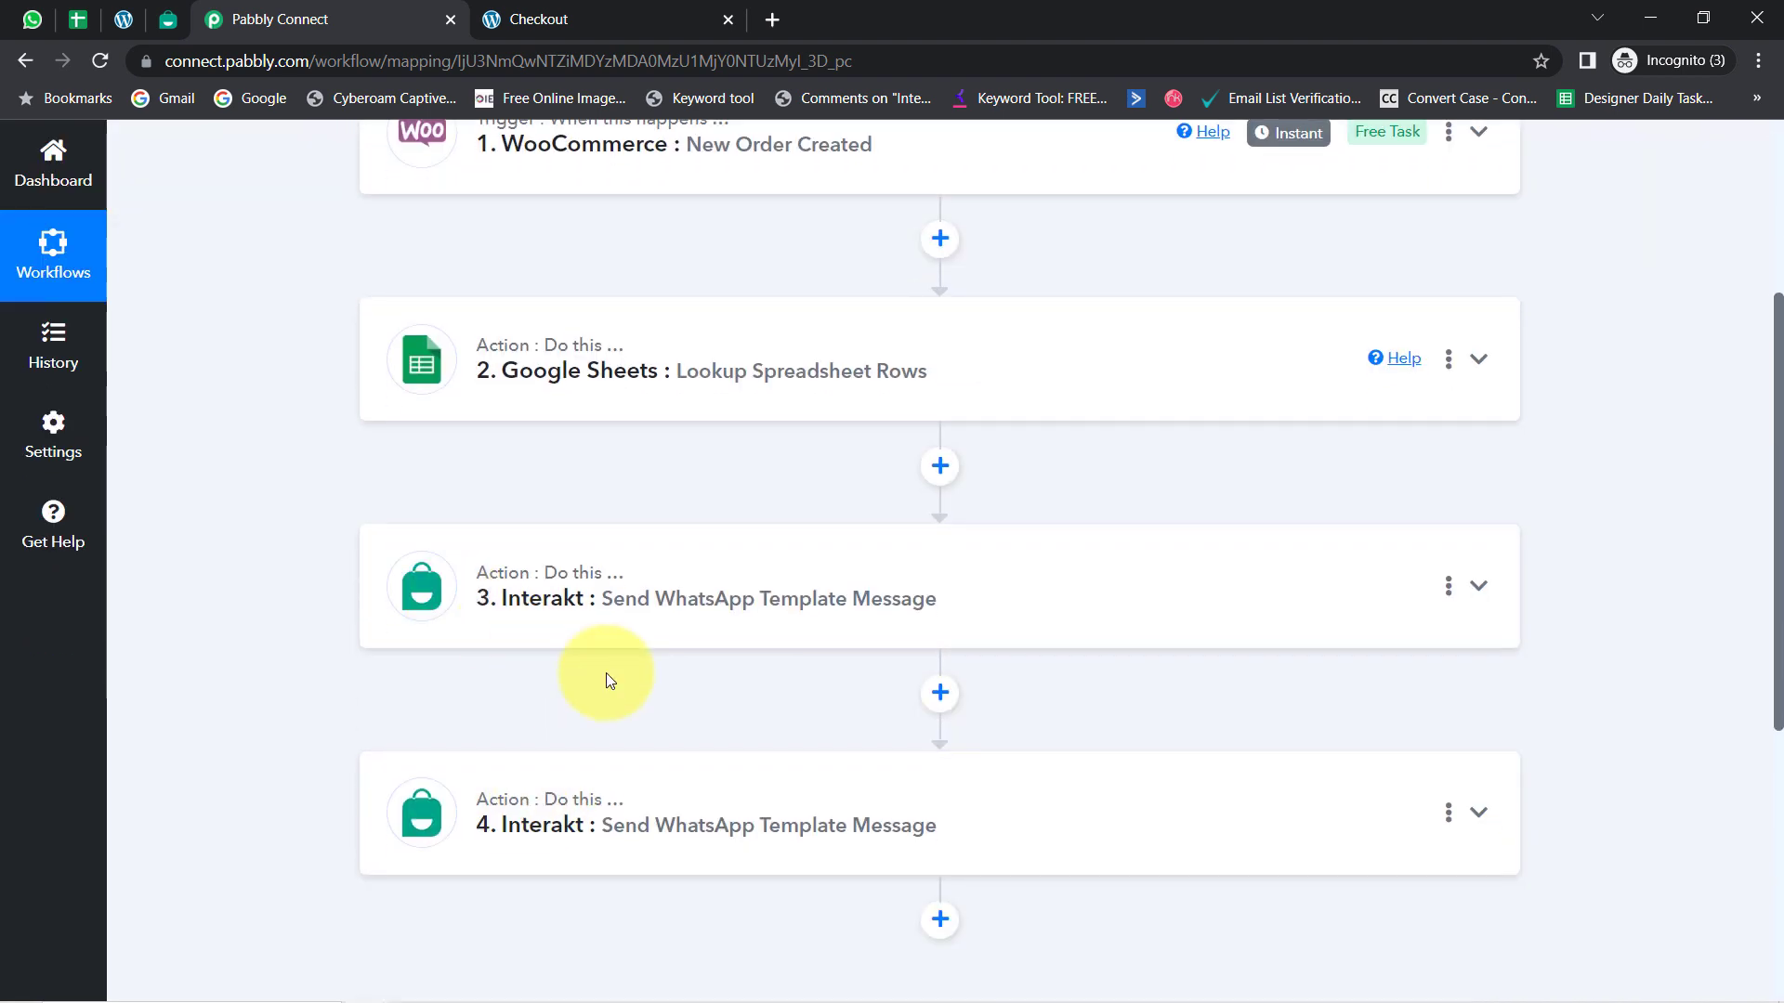
{"action": "scroll", "coordinate": [610, 677], "scroll_direction": "up", "scroll_amount": 4}
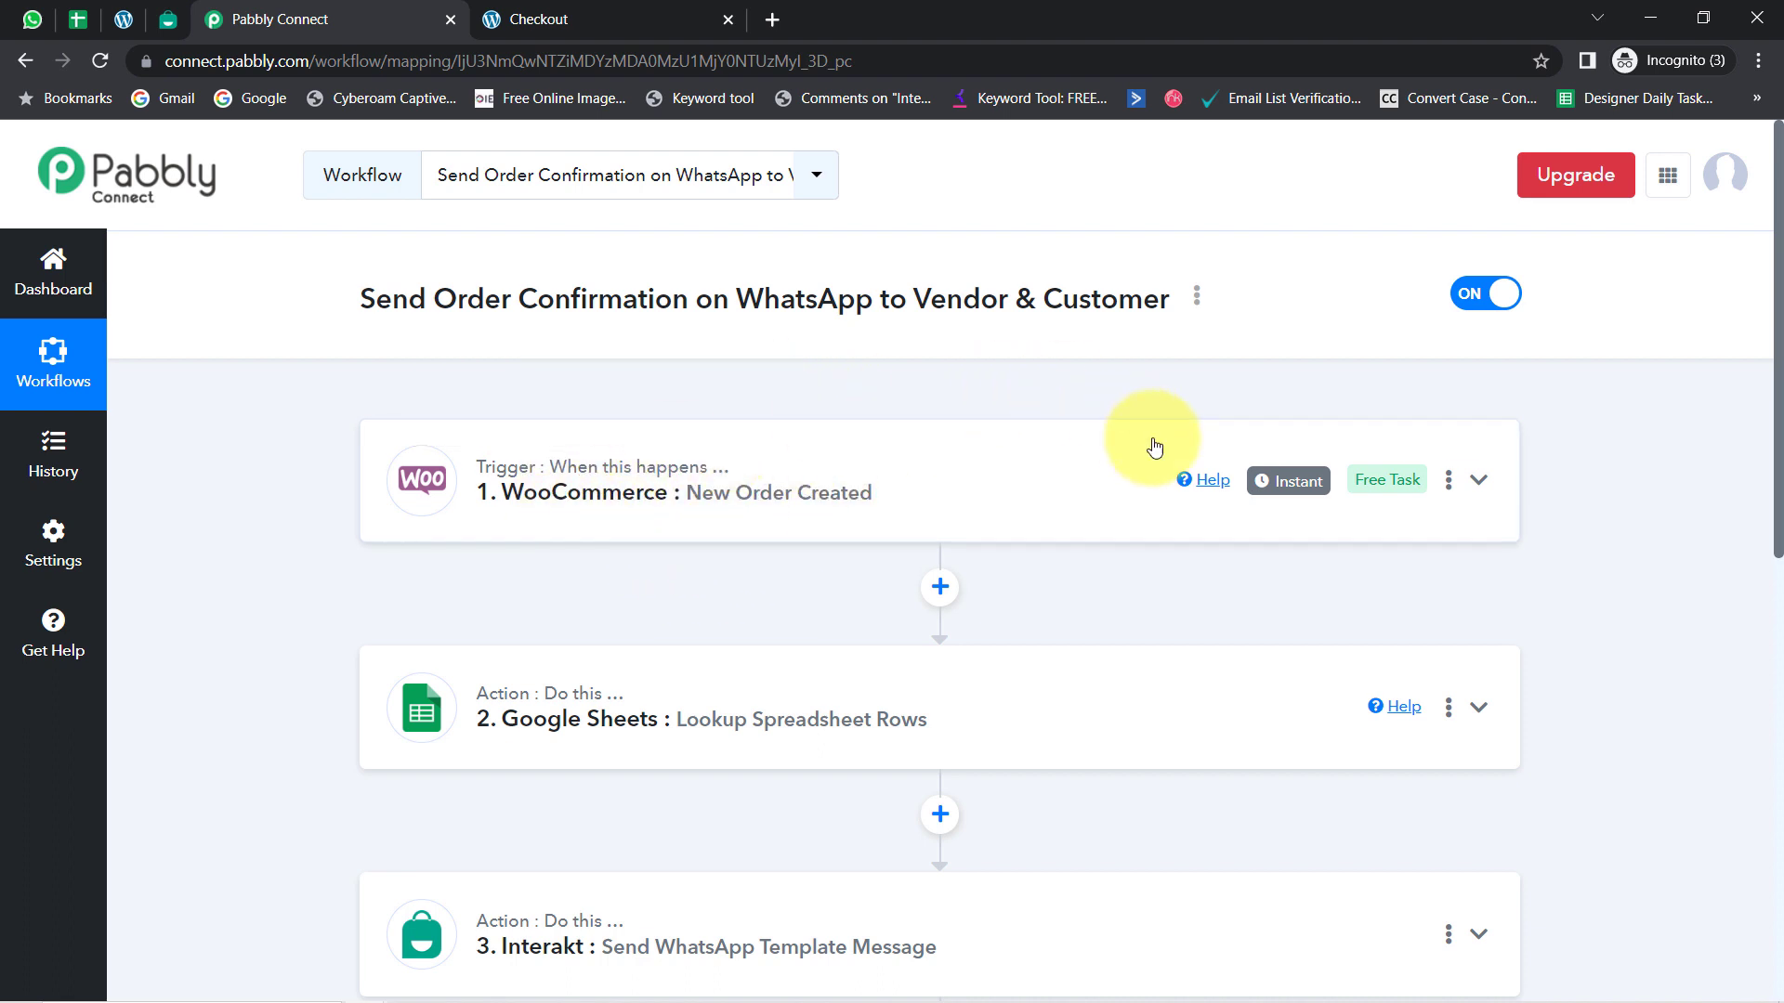
{"action": "mouse_move", "coordinate": [1279, 482]}
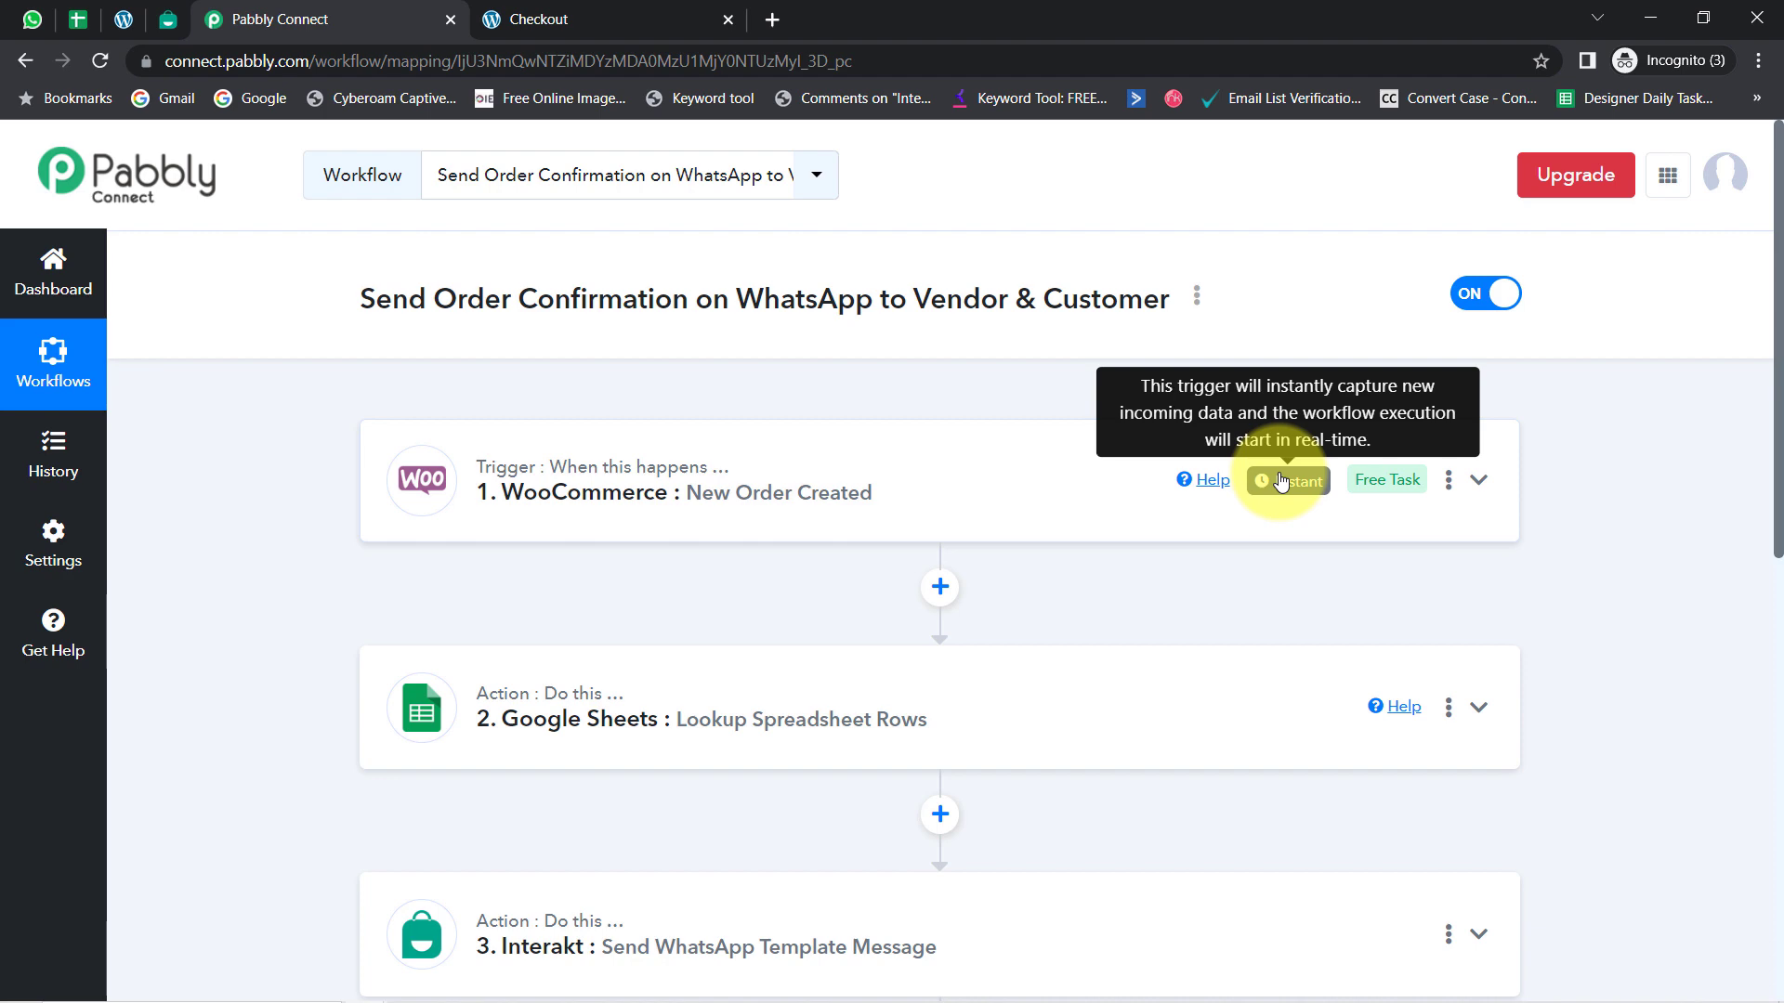
Expand the WooCommerce New Order Created trigger and review its webhook setup and received response
{"action": "left_click", "coordinate": [780, 480]}
{"action": "scroll", "coordinate": [808, 669], "scroll_direction": "down", "scroll_amount": 4}
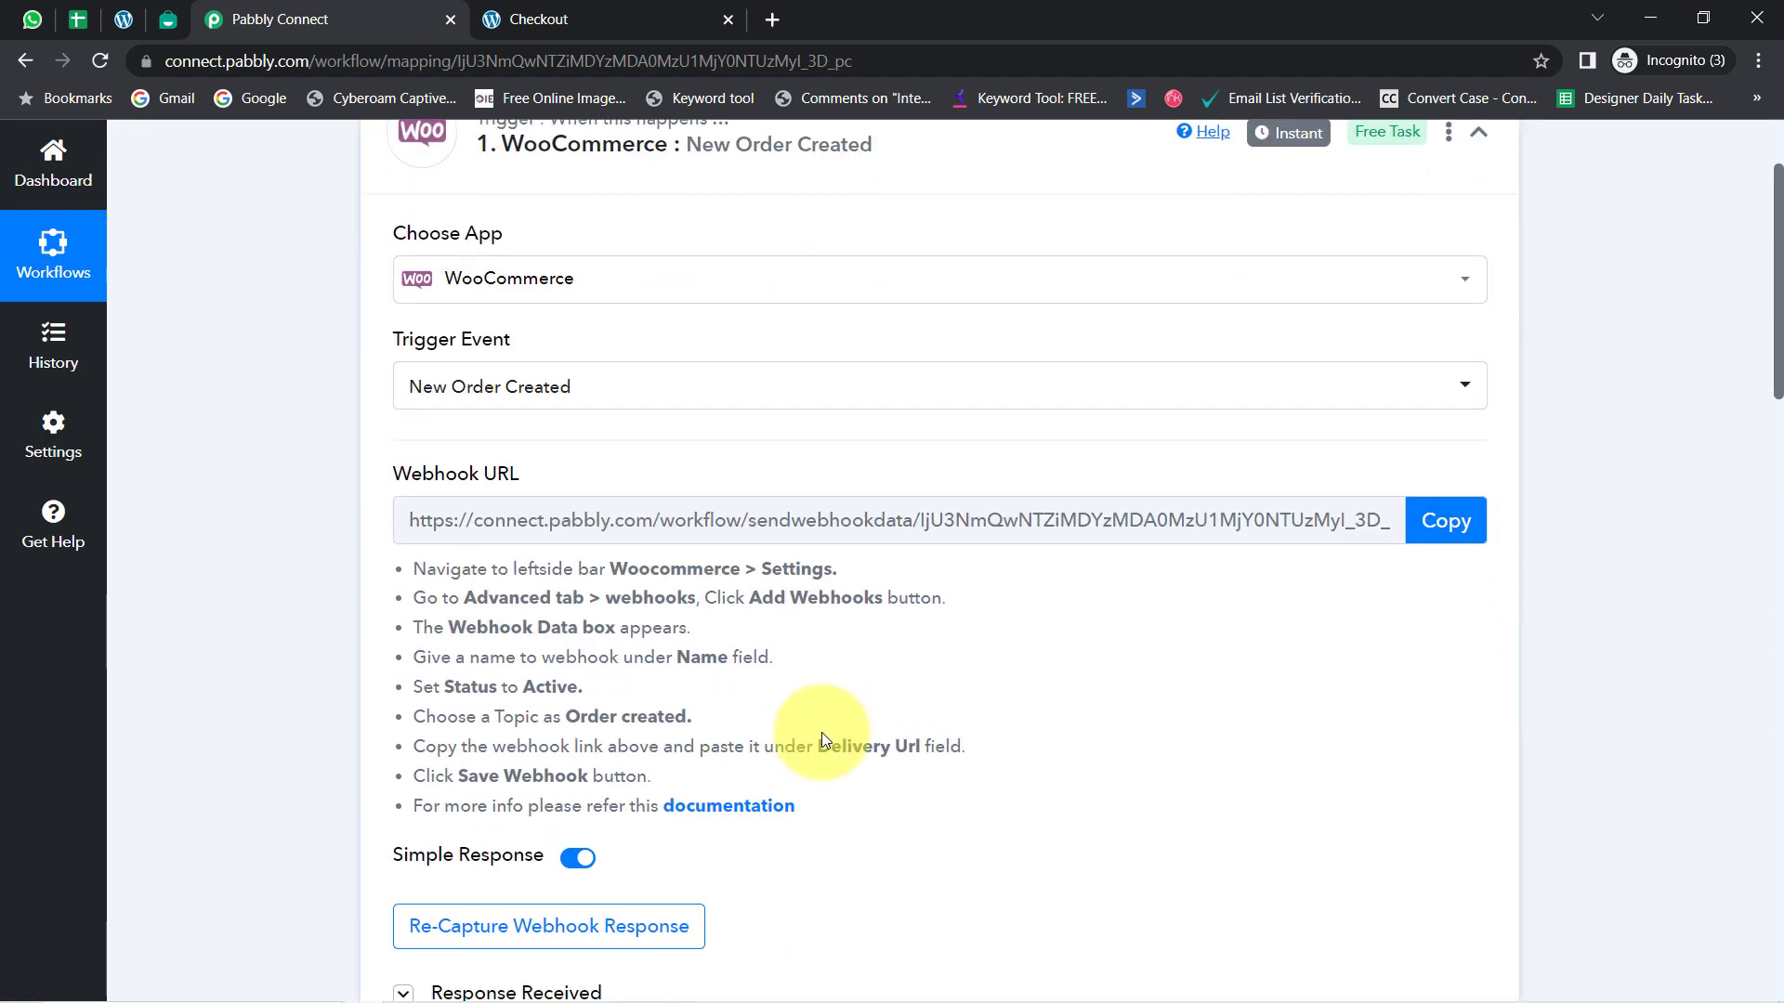
{"action": "scroll", "coordinate": [821, 741], "scroll_direction": "down", "scroll_amount": 8}
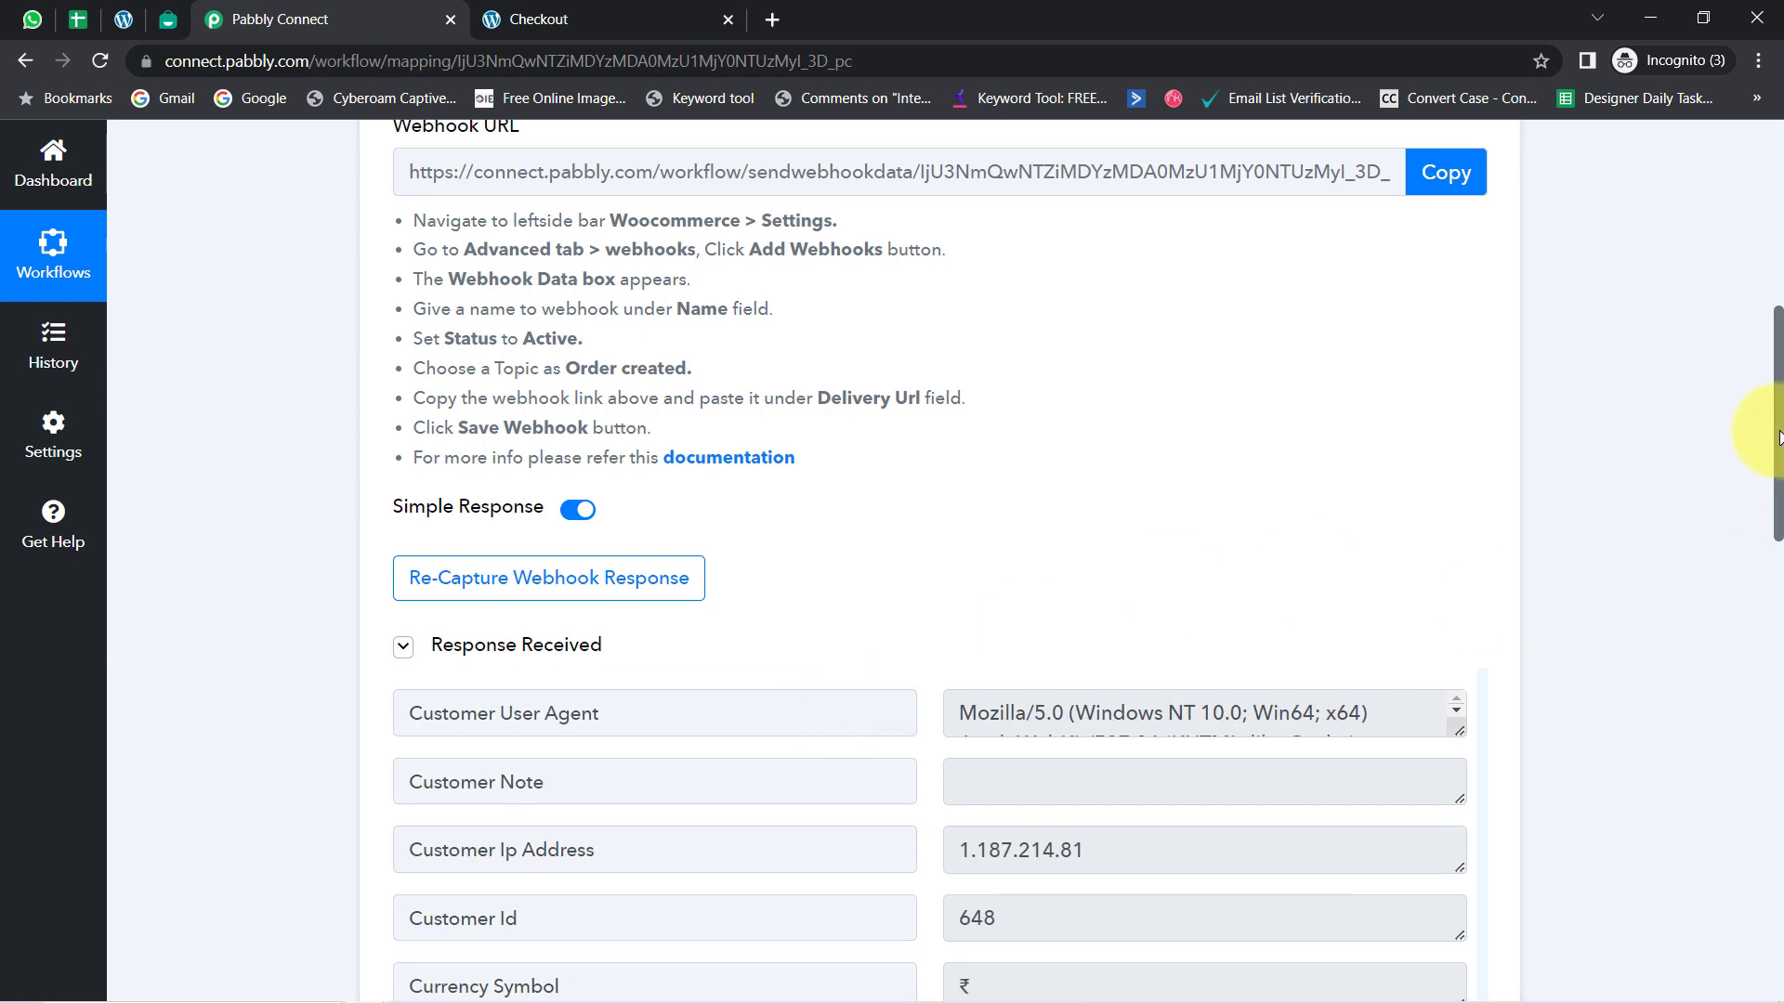
{"action": "left_click_drag", "start_coordinate": [1779, 436], "coordinate": [1744, 729]}
Expand the Google Sheets lookup step, review its received vendor and product values, and collapse the trigger again
{"action": "left_click", "coordinate": [621, 450]}
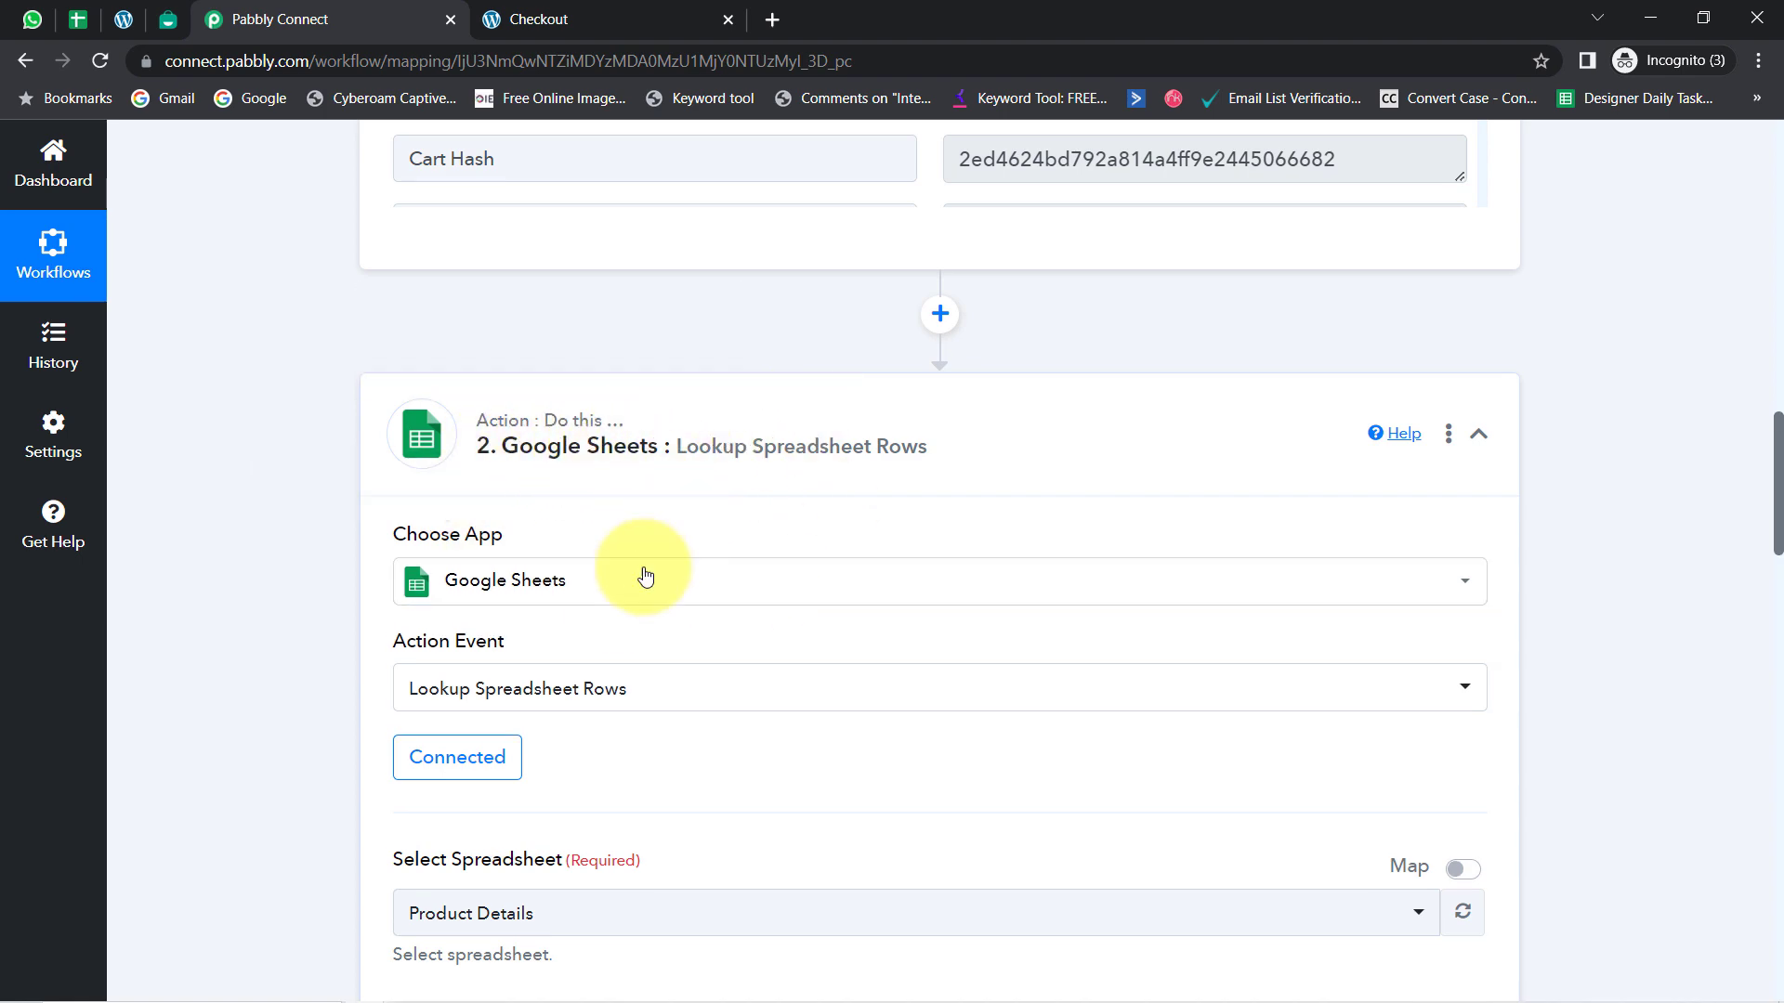
{"action": "scroll", "coordinate": [342, 700], "scroll_direction": "down", "scroll_amount": 5}
{"action": "scroll", "coordinate": [342, 700], "scroll_direction": "down", "scroll_amount": 13}
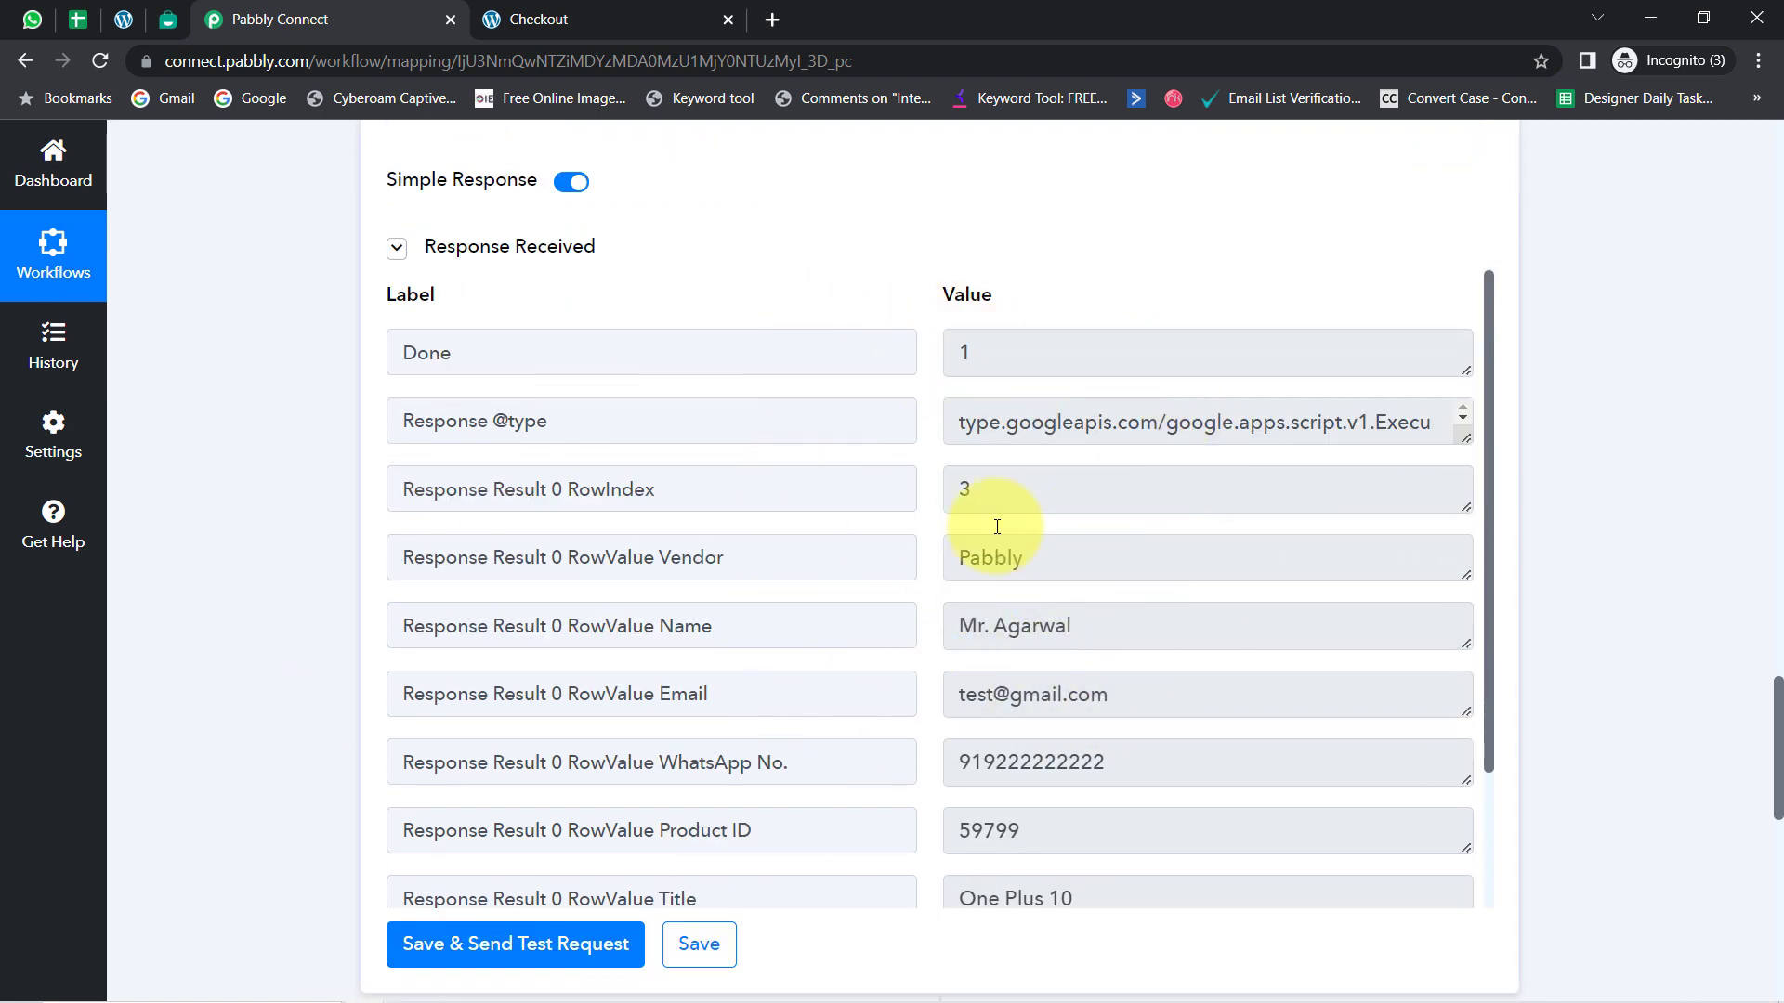
{"action": "scroll", "coordinate": [1481, 589], "scroll_direction": "down", "scroll_amount": 8}
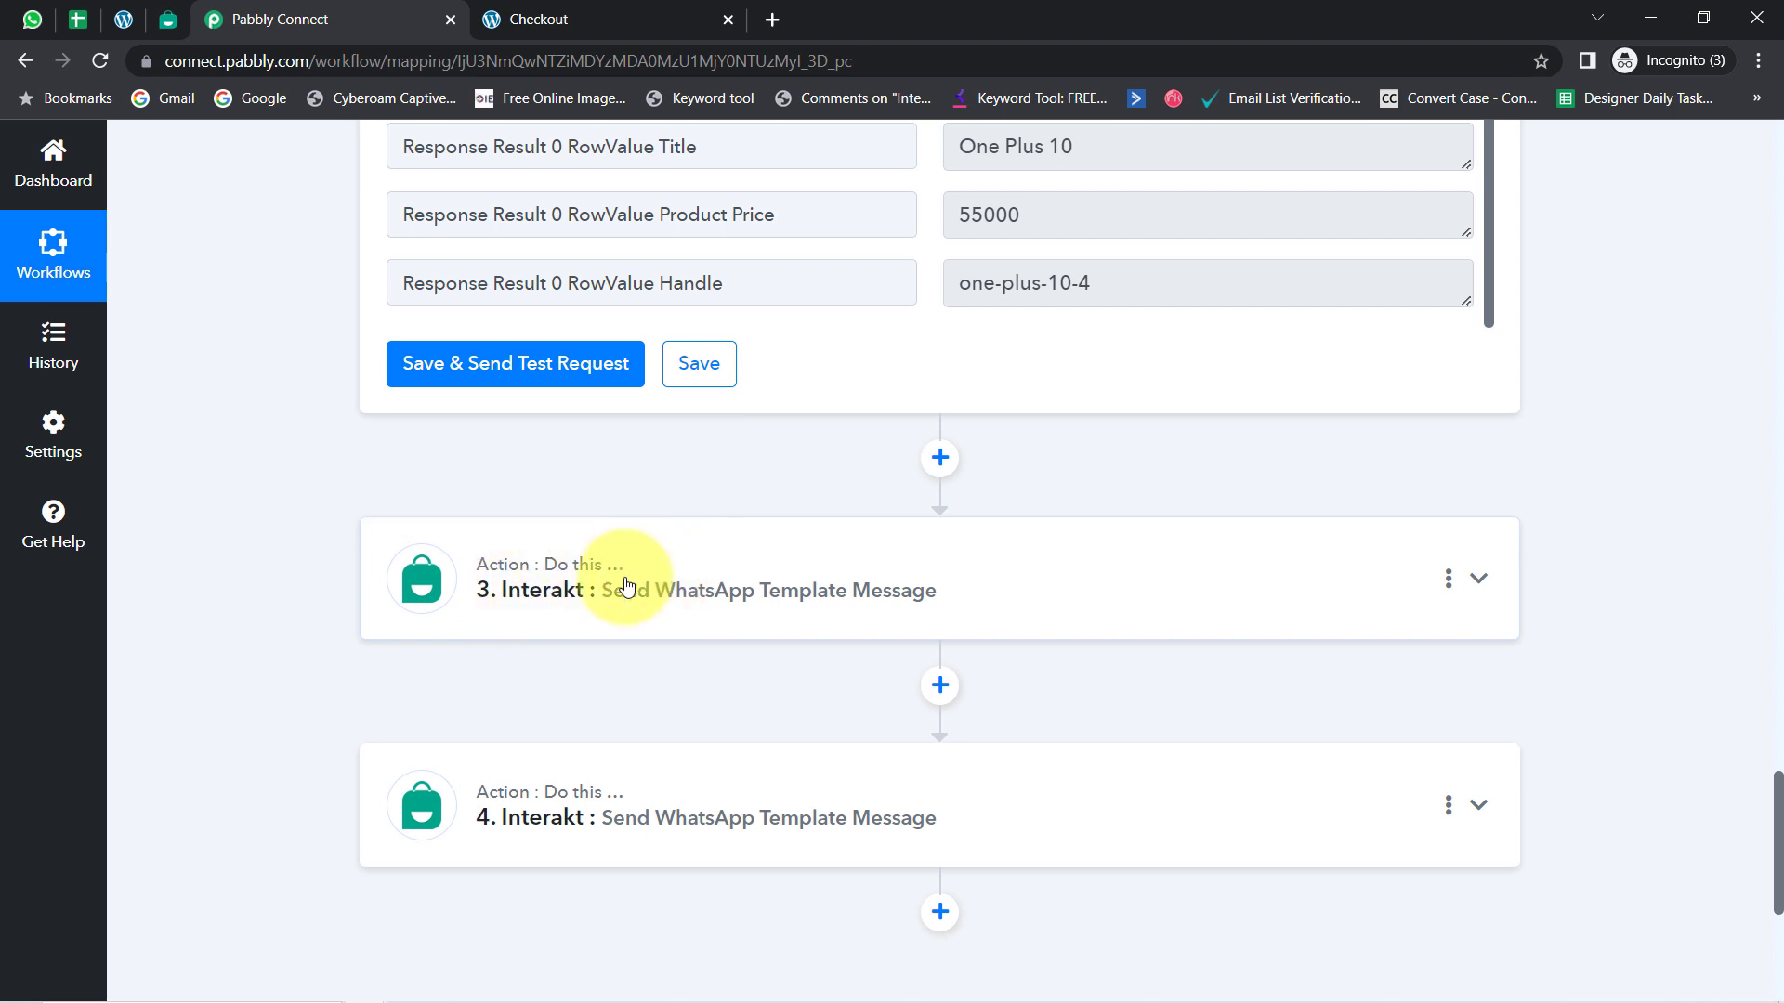
{"action": "scroll", "coordinate": [762, 678], "scroll_direction": "up", "scroll_amount": 5}
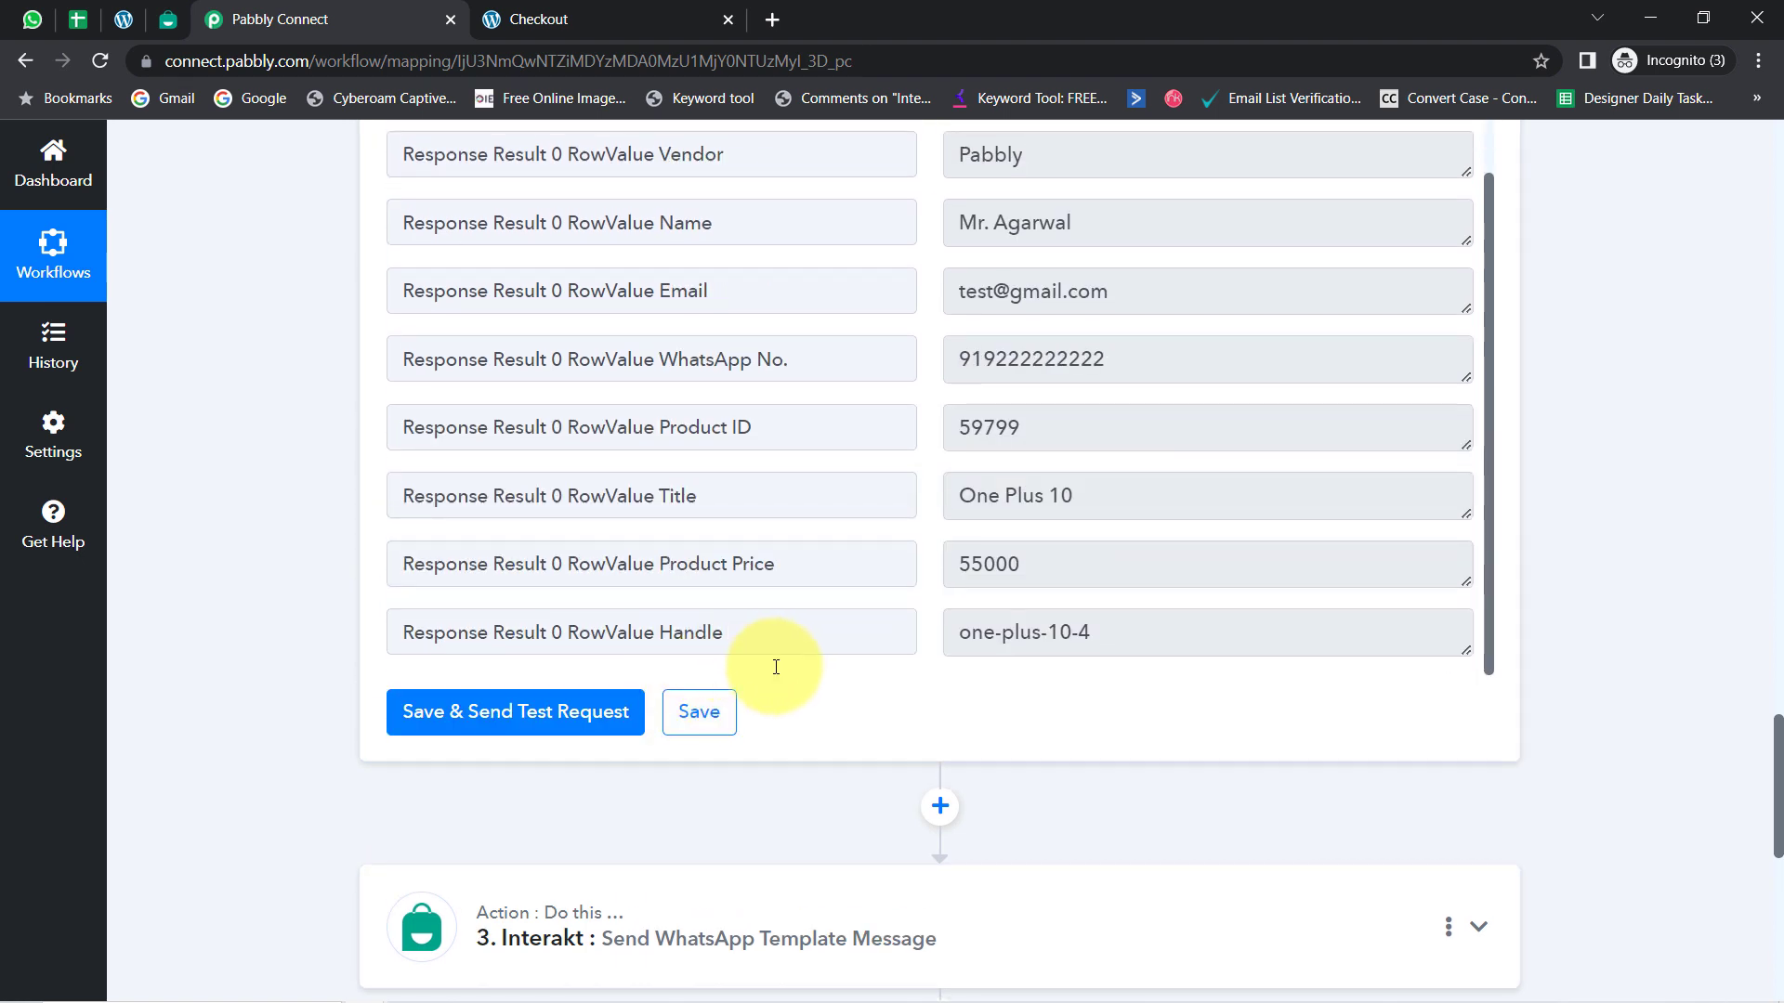
{"action": "scroll", "coordinate": [266, 533], "scroll_direction": "up", "scroll_amount": 15}
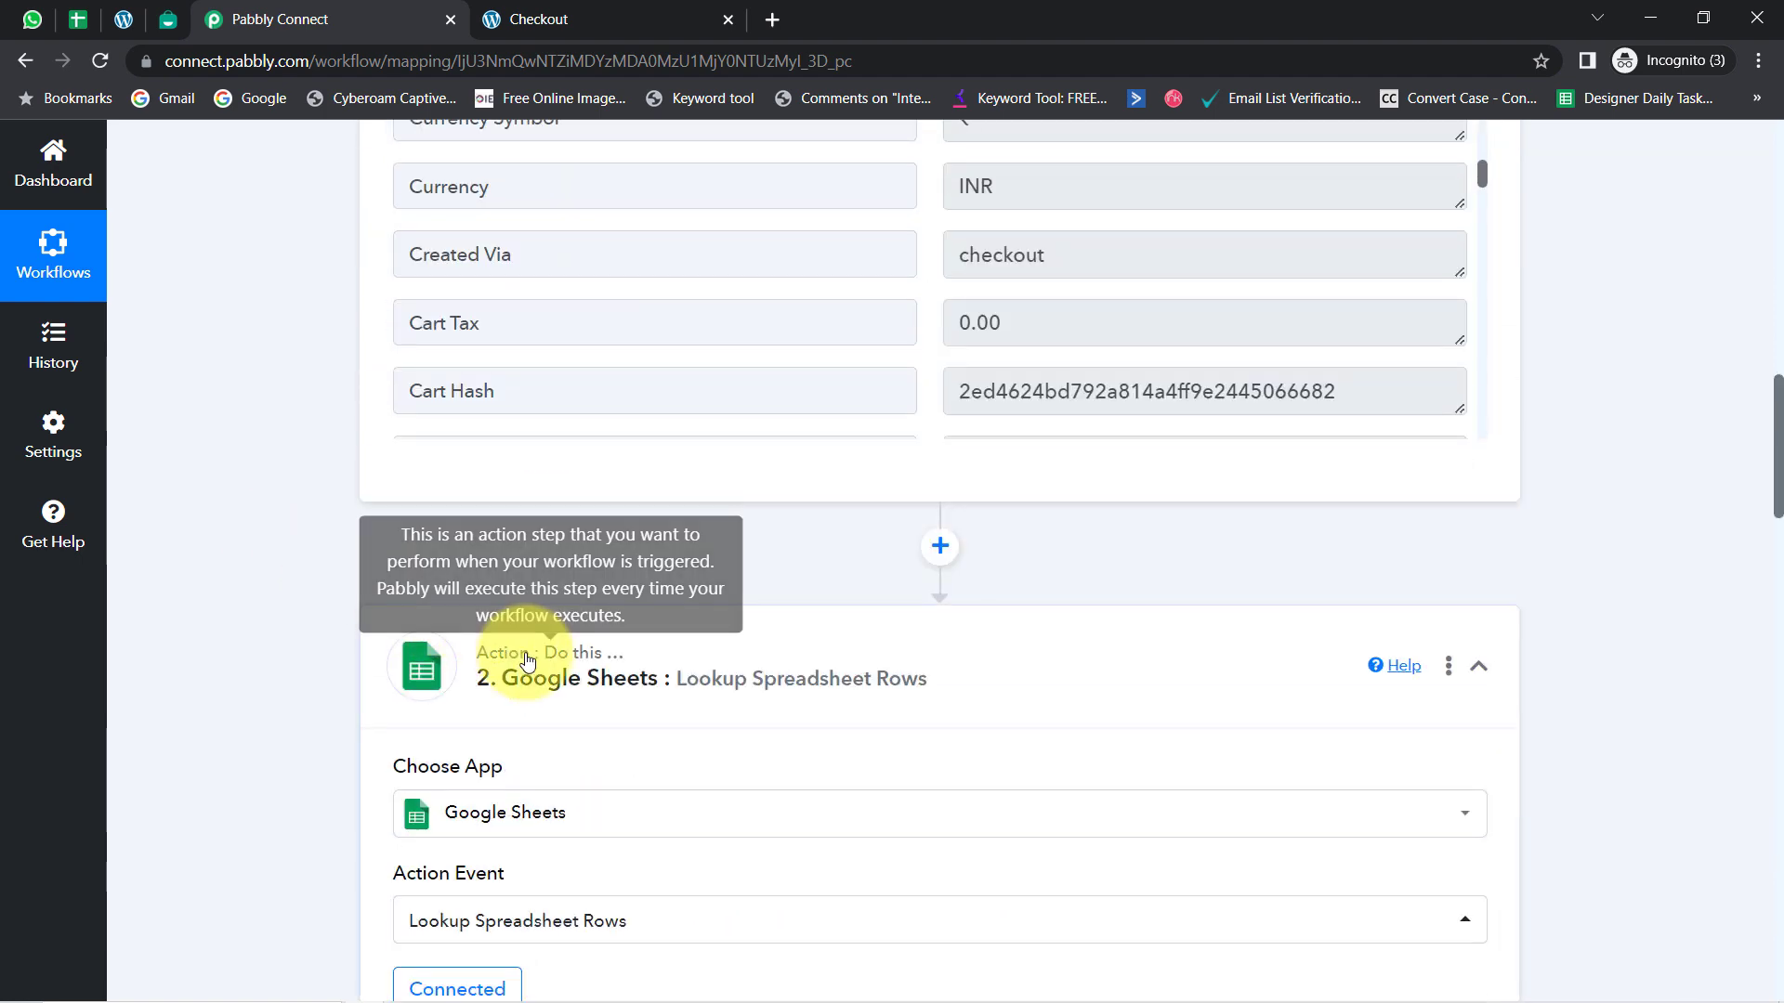
{"action": "scroll", "coordinate": [219, 621], "scroll_direction": "up", "scroll_amount": 4}
{"action": "scroll", "coordinate": [220, 622], "scroll_direction": "up", "scroll_amount": 12}
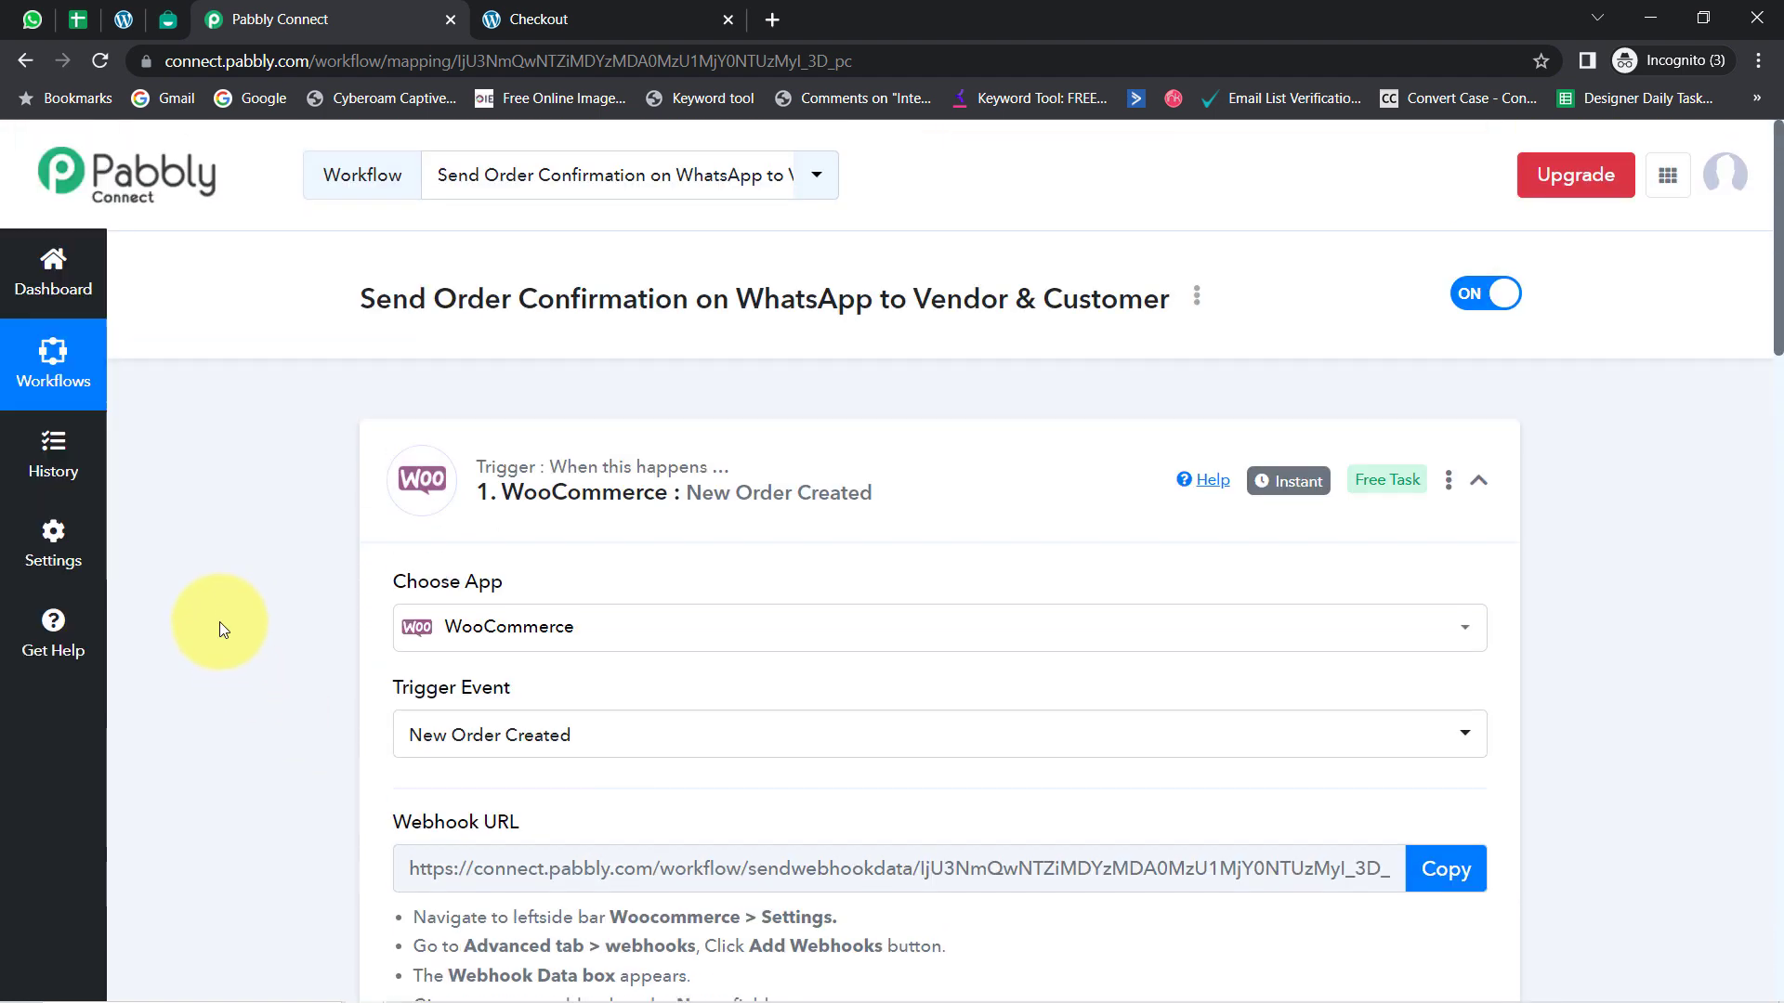
{"action": "left_click", "coordinate": [727, 485]}
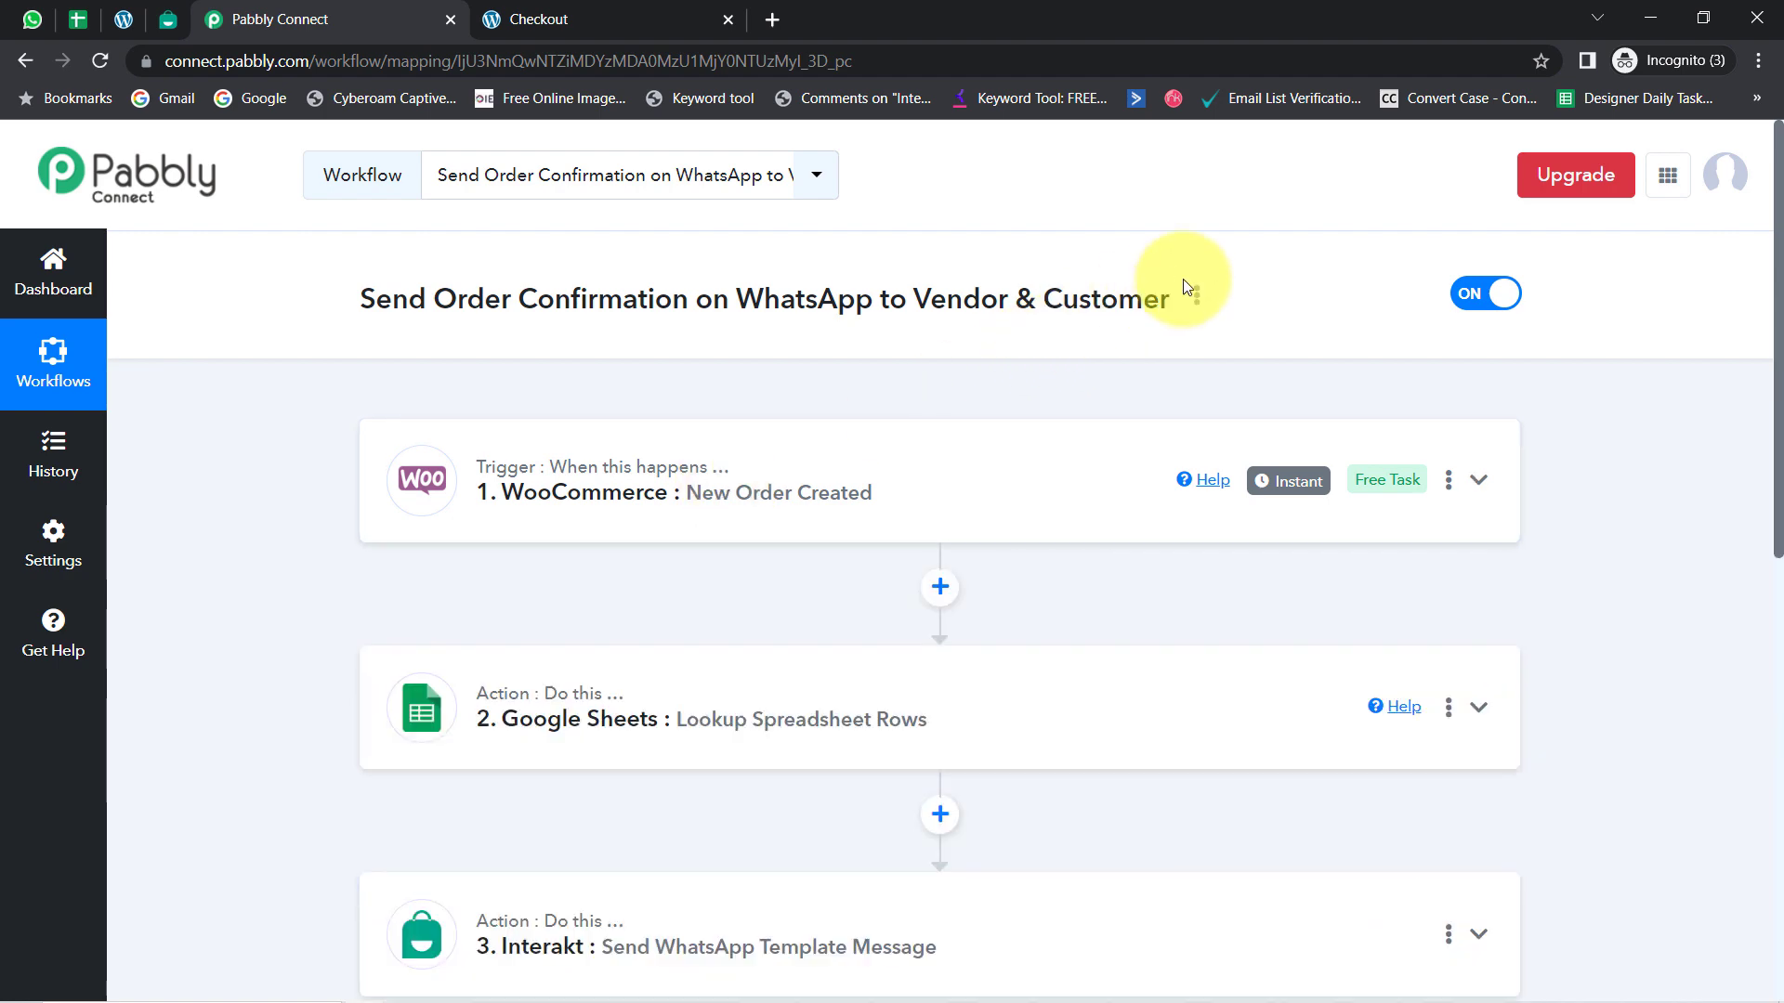
Open the sharing options of the workflow and copy its share link
{"action": "left_click", "coordinate": [1198, 299]}
{"action": "left_click", "coordinate": [1067, 410]}
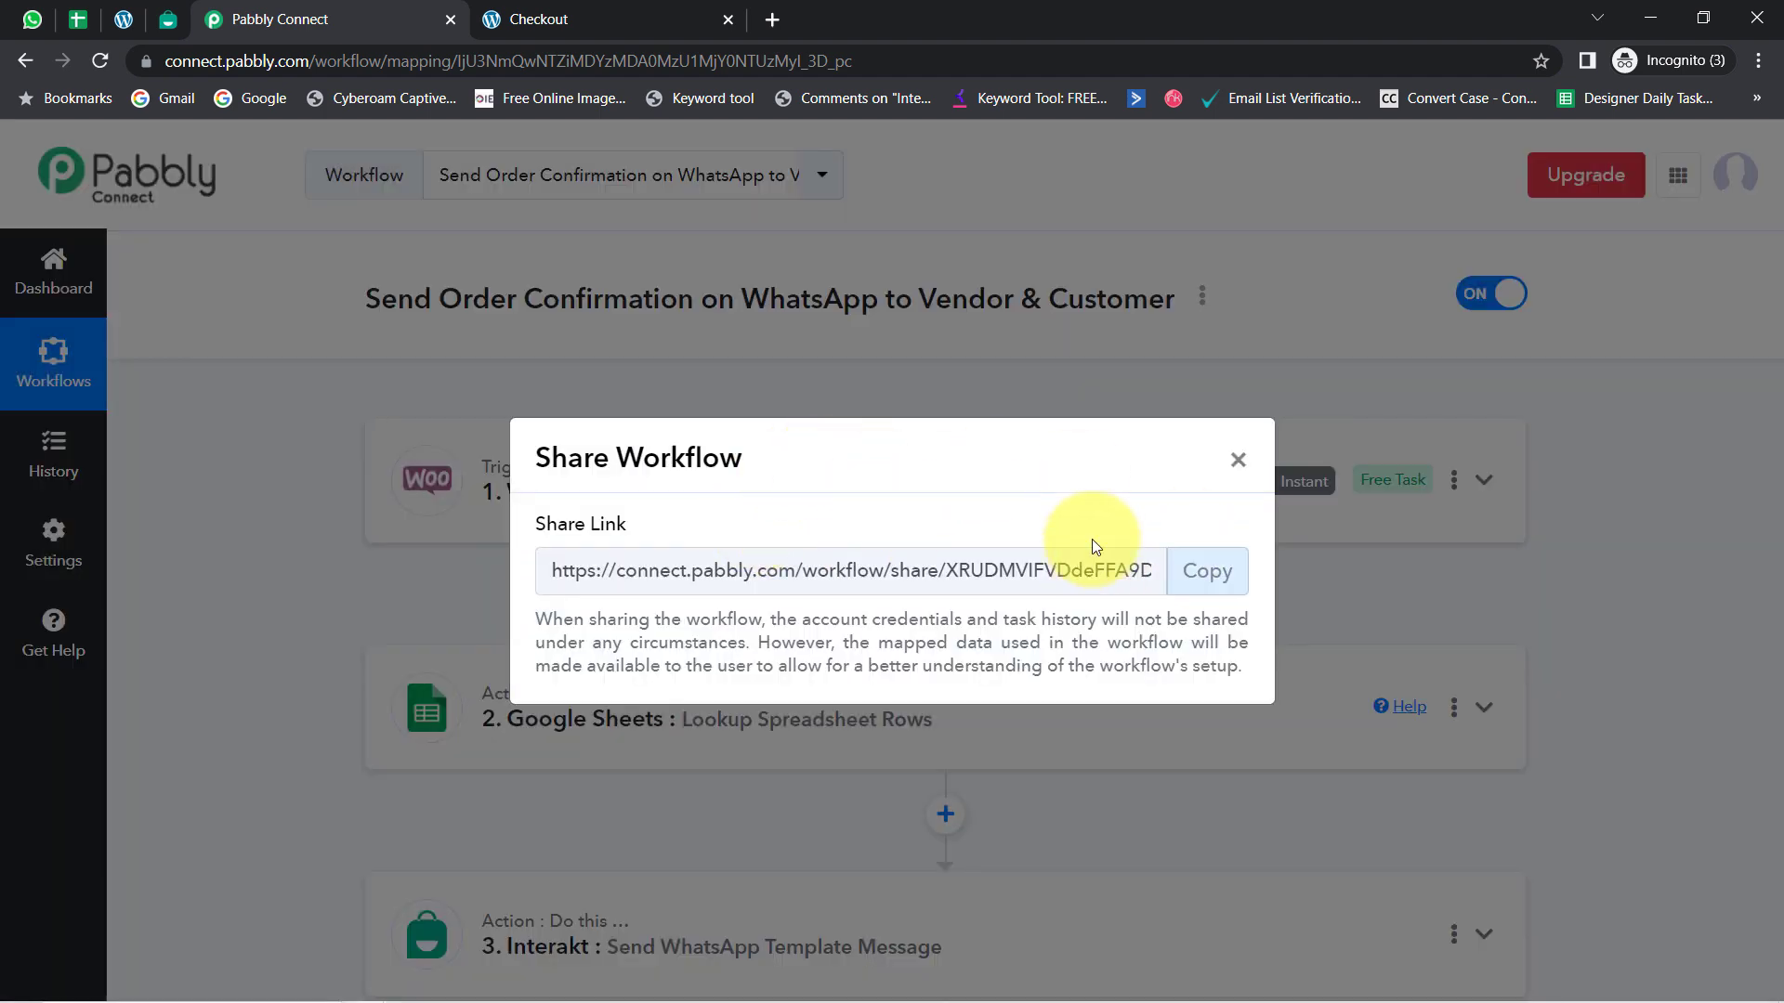
{"action": "left_click", "coordinate": [1185, 583]}
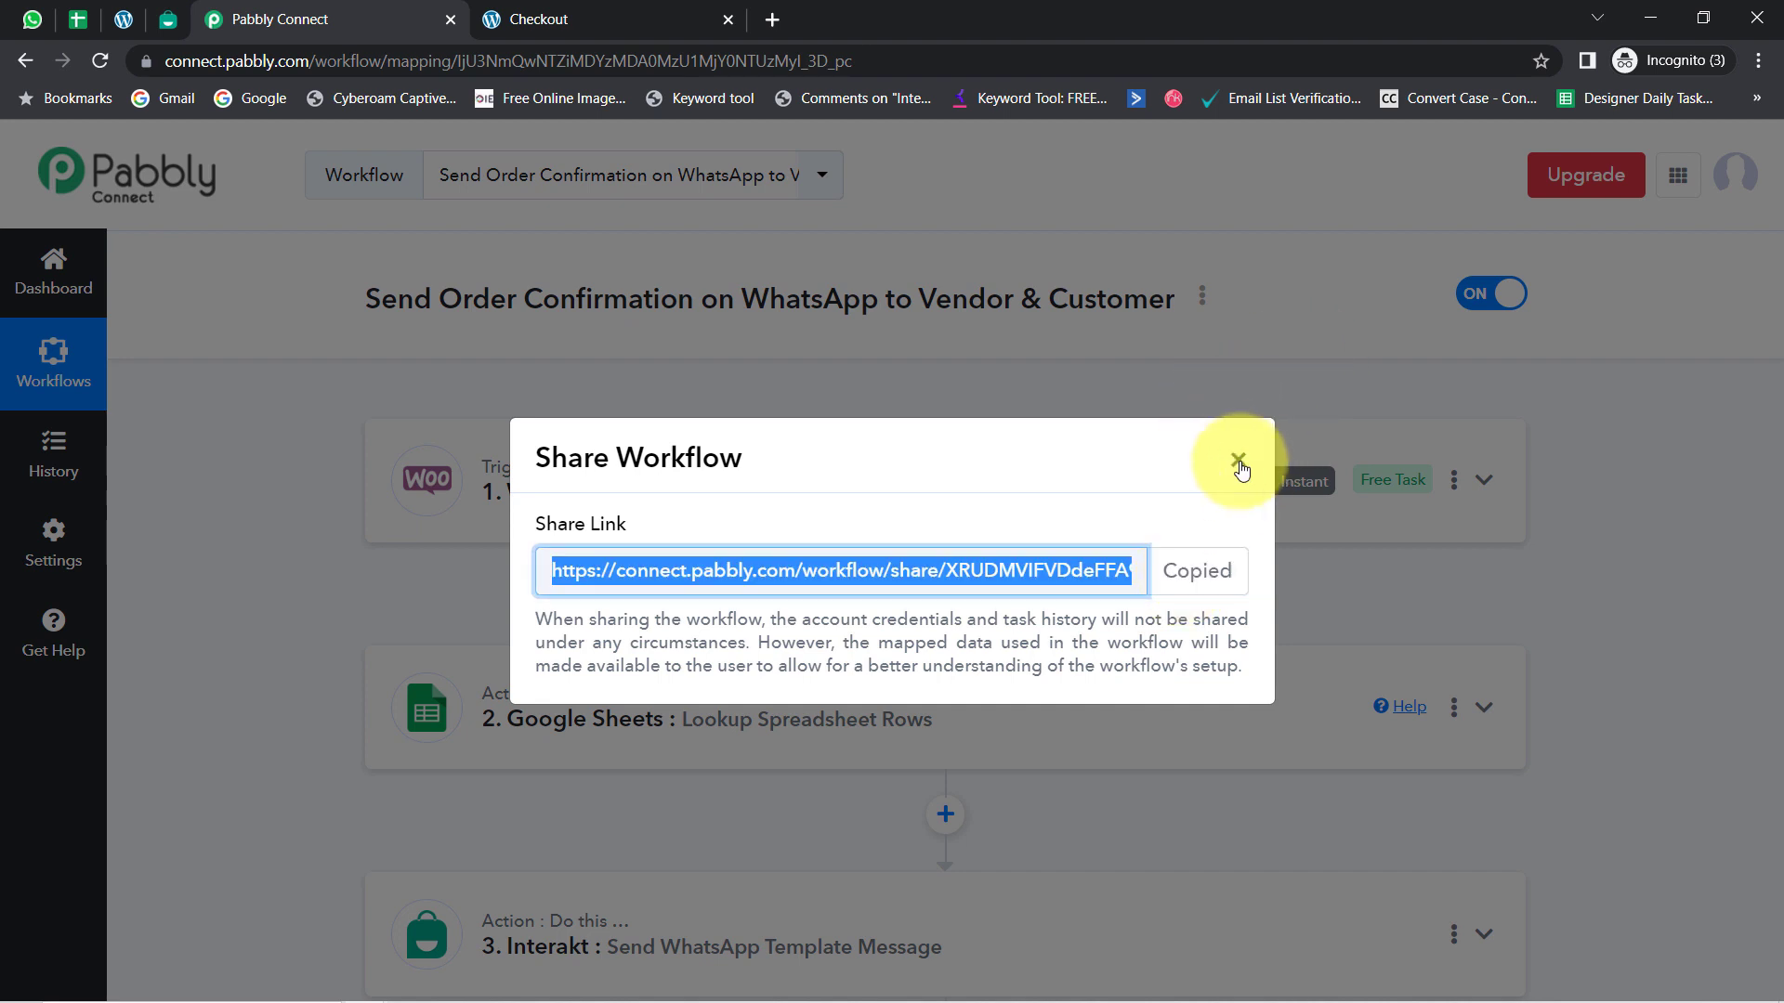